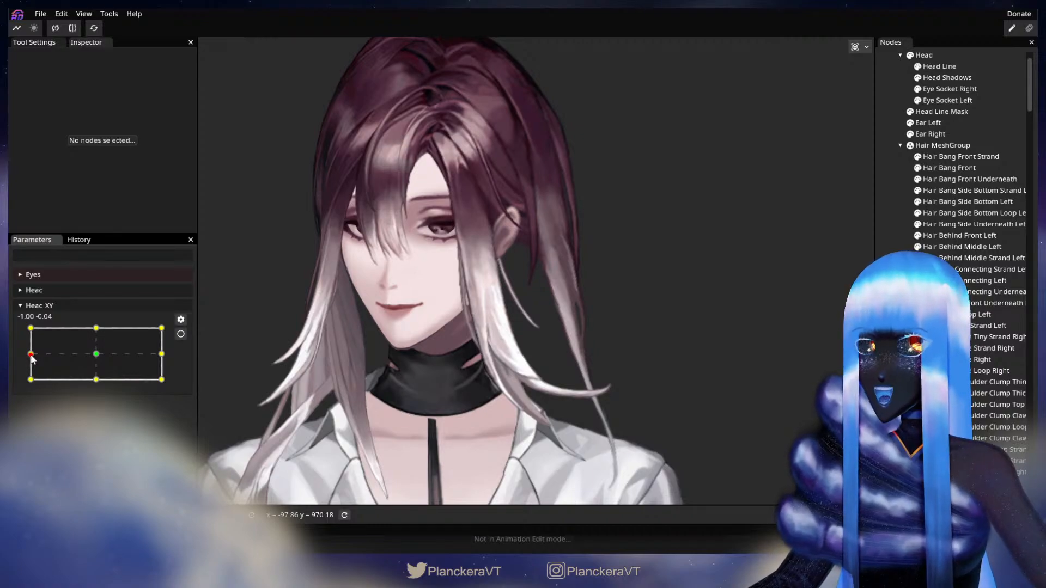
# - Arm Head XY for editing at -1.00, 1.00 and nudge a lower inner vertex of the Hair Bang Side Bottom Left mesh
pyautogui.moveTo(31, 358); pyautogui.dragTo(29, 328)
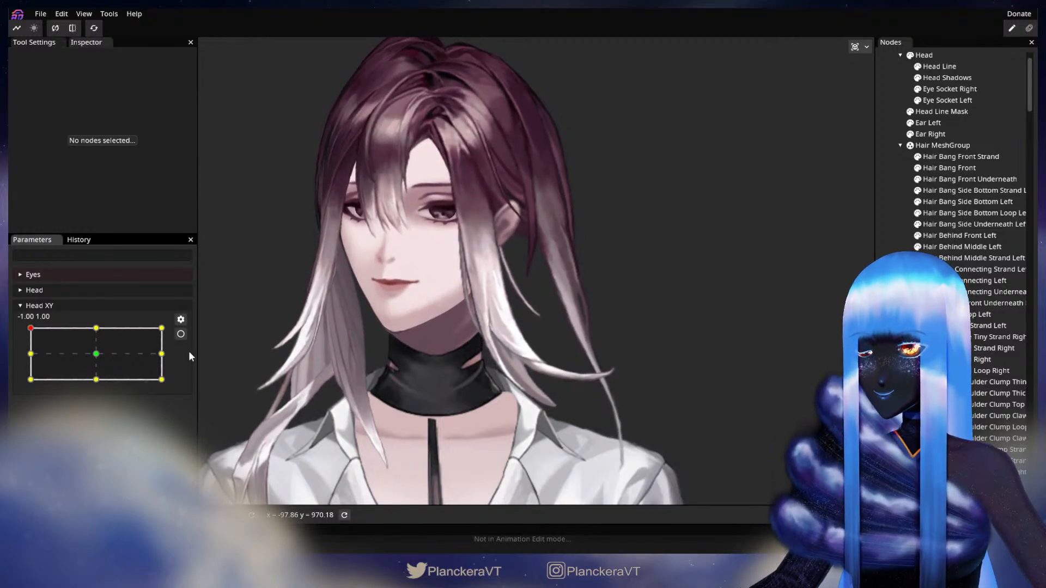
pyautogui.scroll(5, 352, 380)
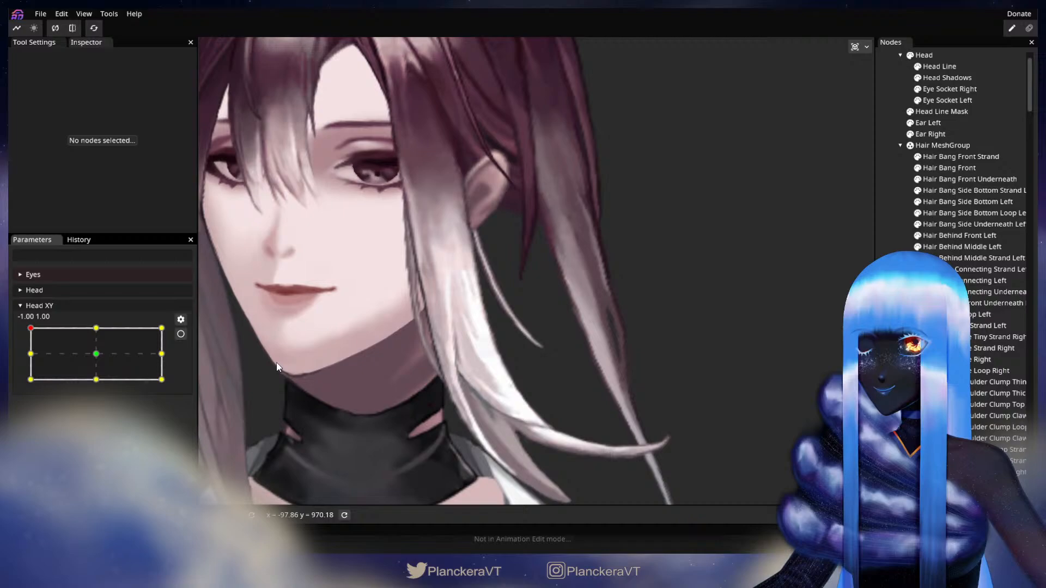
pyautogui.click(181, 334)
pyautogui.scroll(2, 488, 393)
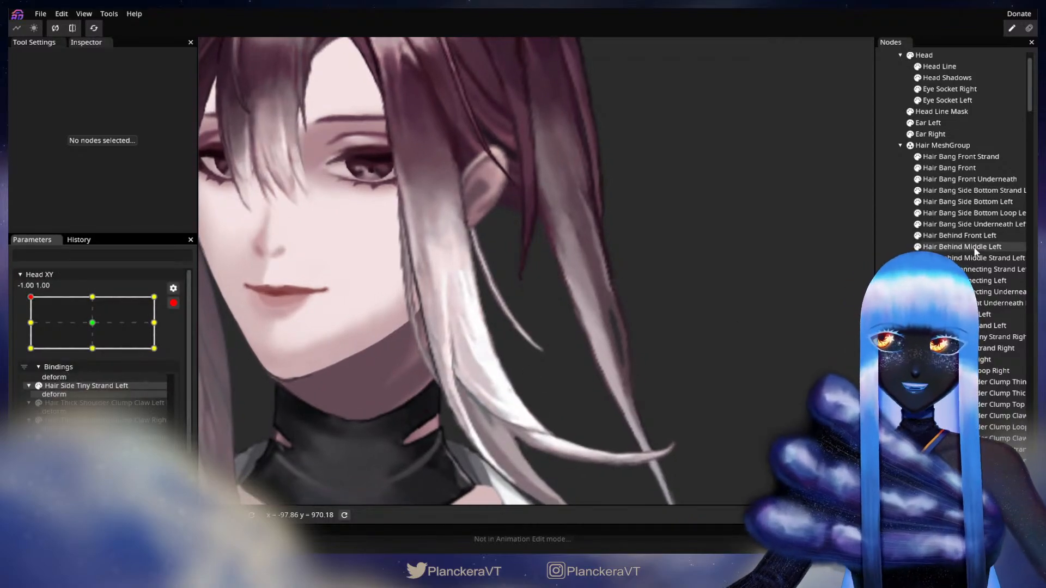
pyautogui.click(973, 202)
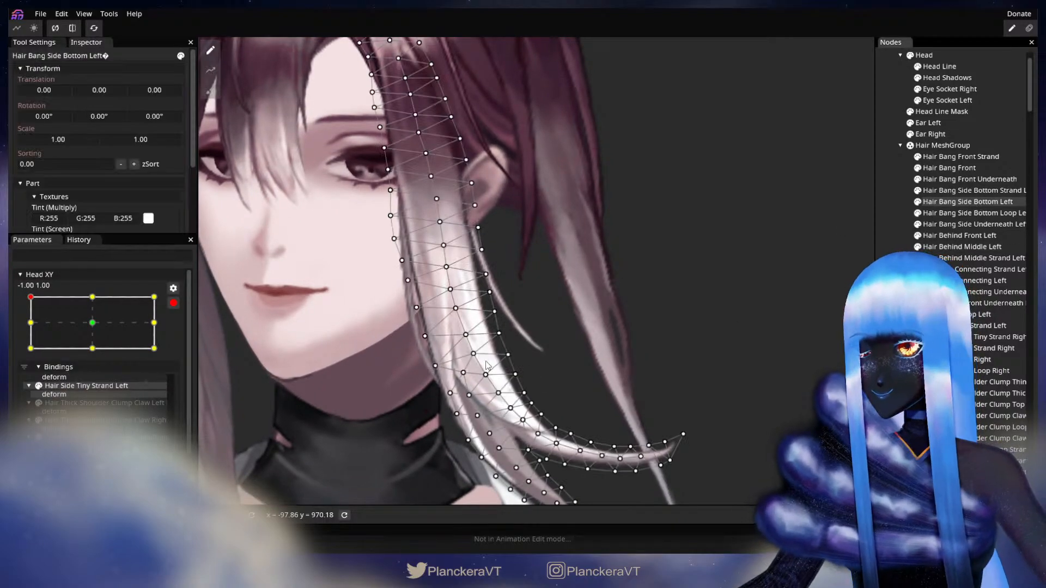
pyautogui.scroll(1, 496, 376)
pyautogui.scroll(3, 496, 376)
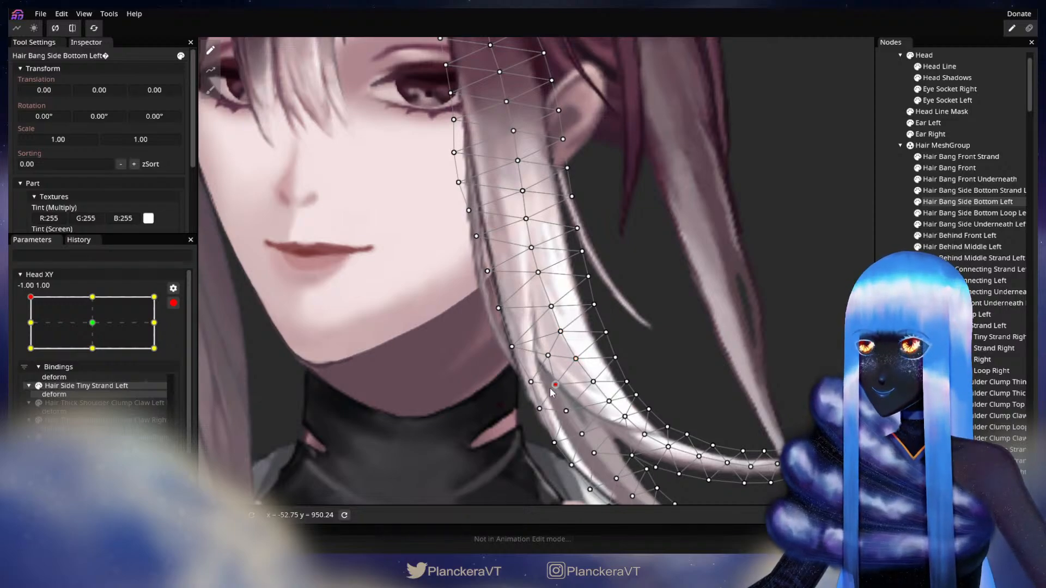
pyautogui.moveTo(551, 387); pyautogui.dragTo(549, 389)
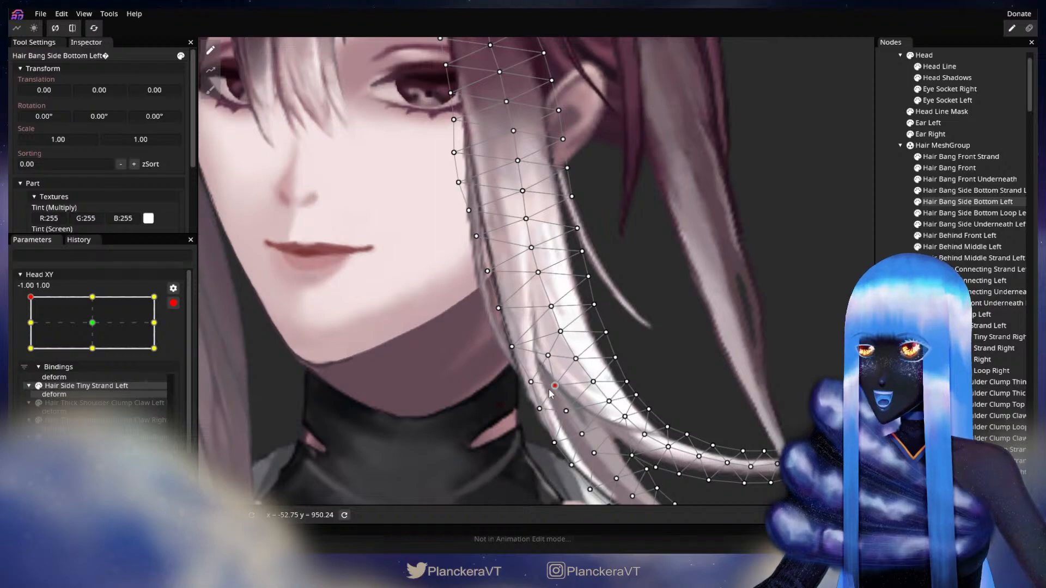
pyautogui.click(888, 326)
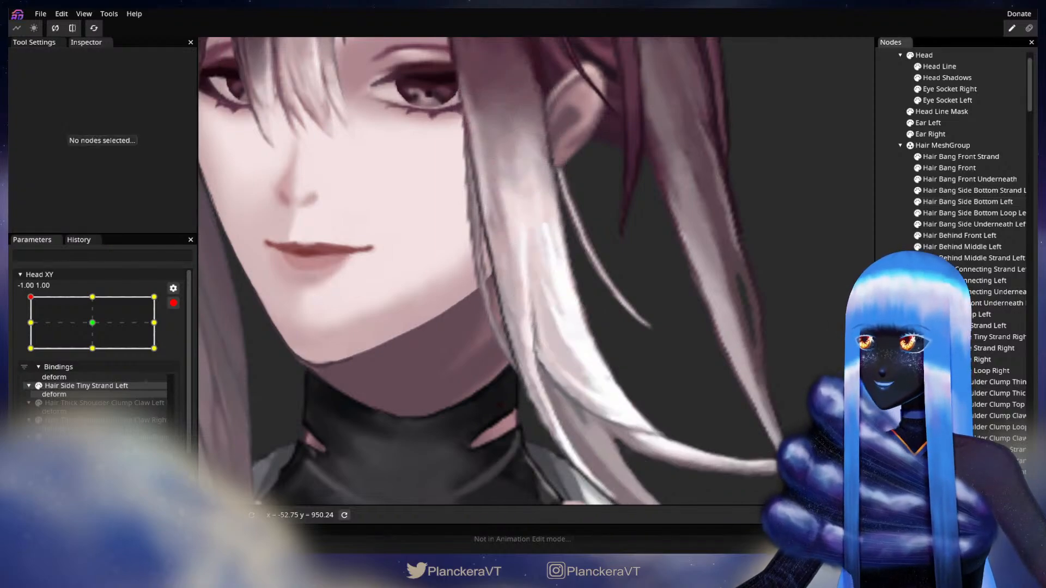
# - Stop editing Head XY and preview the side bang's motion around the -1.00, 1.00 keypoint
pyautogui.scroll(-3, 472, 377)
pyautogui.scroll(-2, 275, 328)
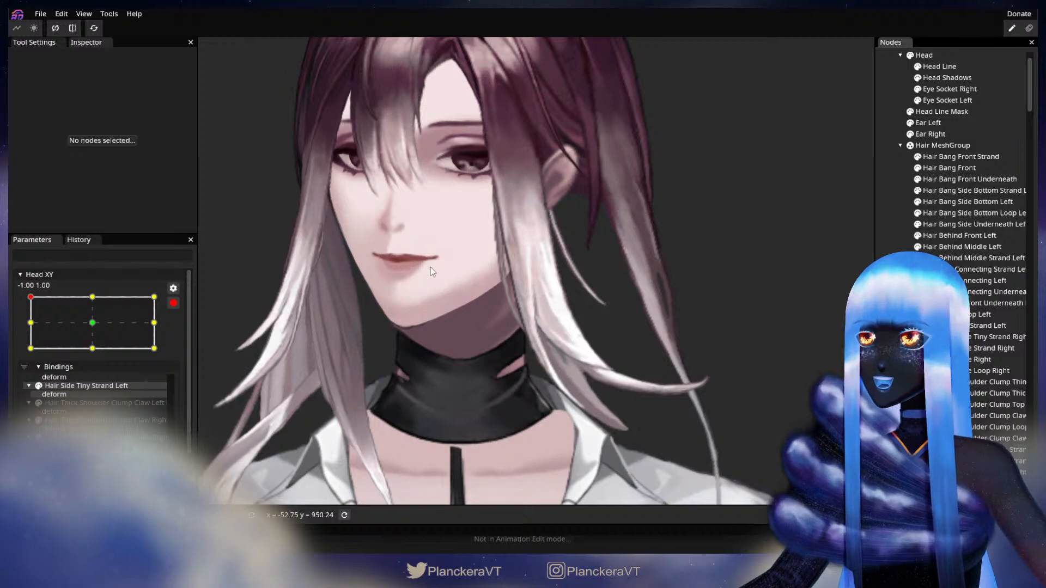
pyautogui.click(174, 304)
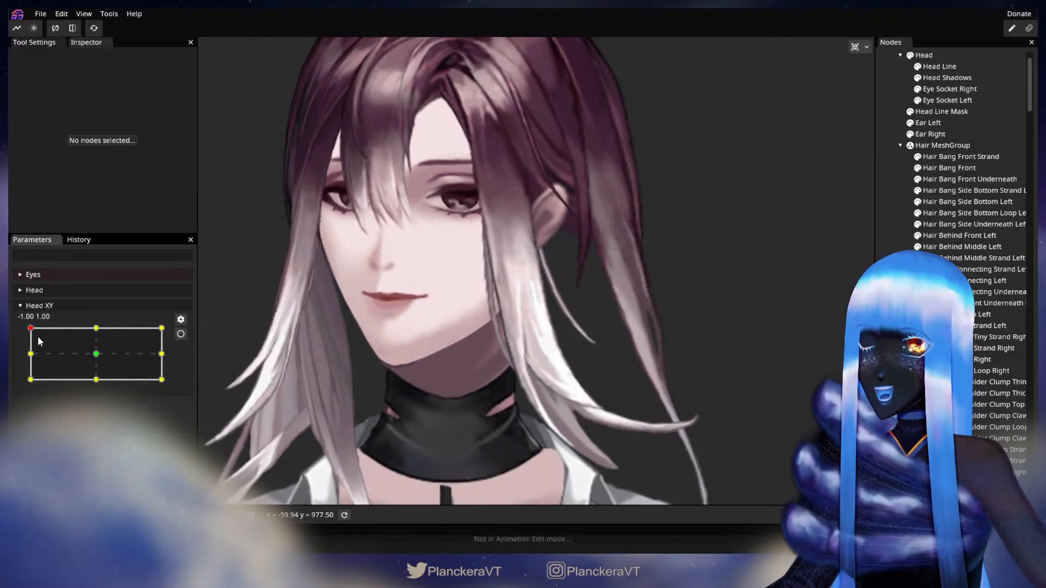
pyautogui.moveTo(30, 334)
pyautogui.mouseDown()
pyautogui.moveTo(18, 358)
pyautogui.moveTo(16, 325)
pyautogui.mouseUp()
# - Arm Head XY at -1.00, 1.00 and move middle and outer-edge vertices of the Hair Bang Side Bottom Strand Left mesh slightly downward
pyautogui.click(180, 334)
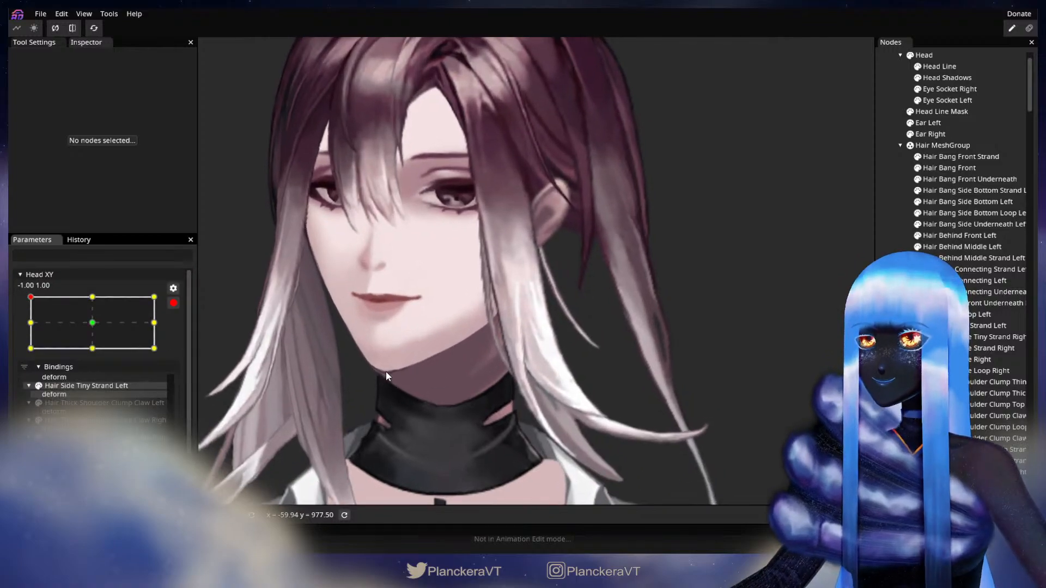
pyautogui.scroll(3, 516, 381)
pyautogui.moveTo(533, 375); pyautogui.dragTo(560, 343)
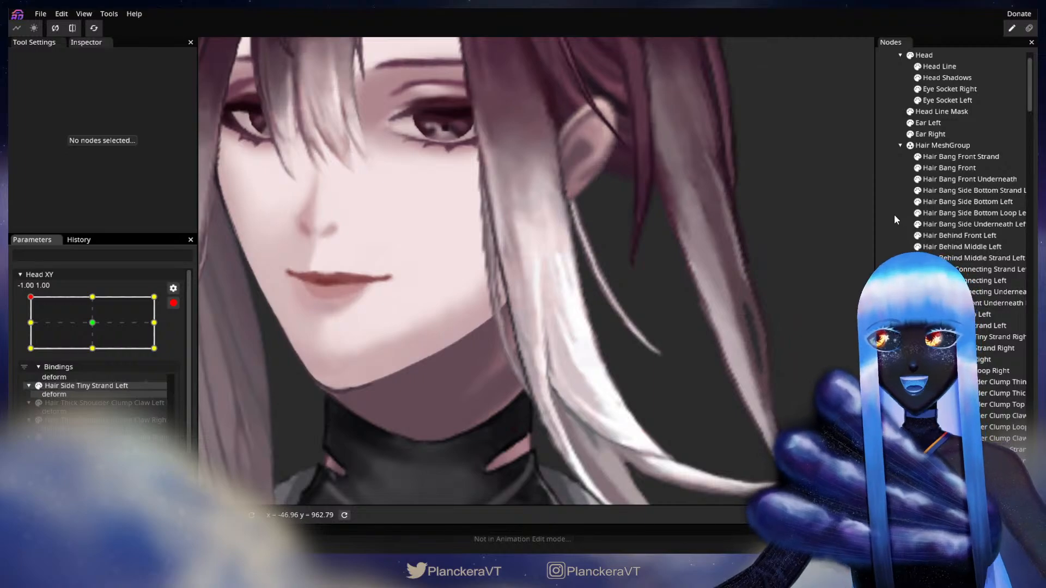
pyautogui.click(975, 197)
pyautogui.scroll(5, 560, 344)
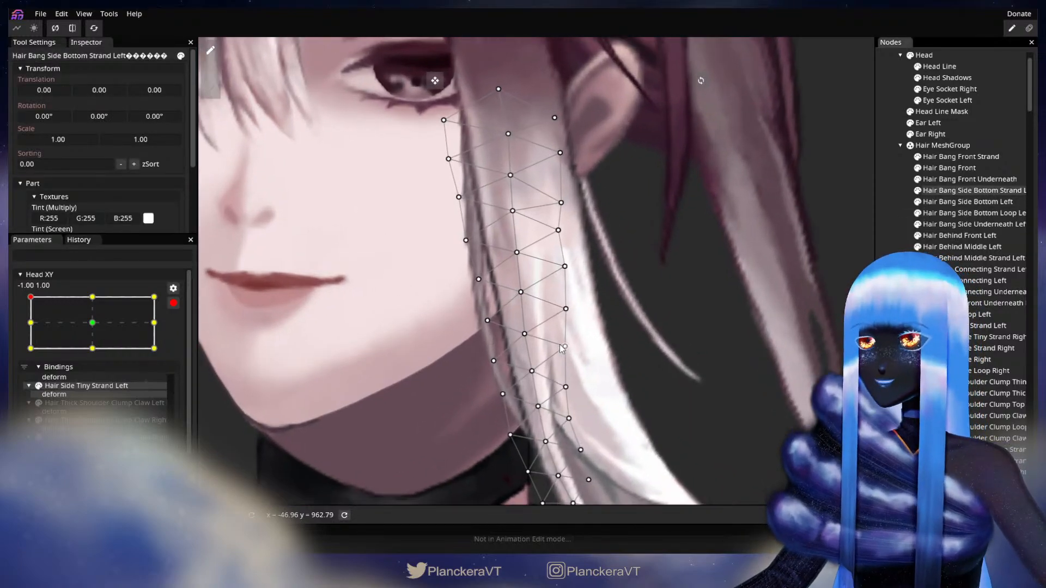
pyautogui.click(524, 336)
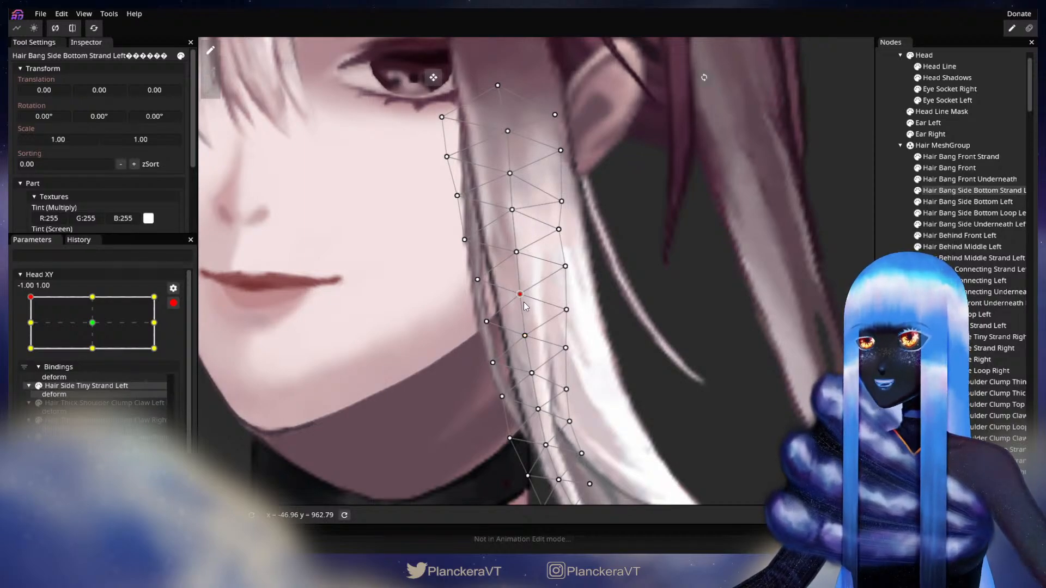
pyautogui.moveTo(524, 301); pyautogui.dragTo(524, 304)
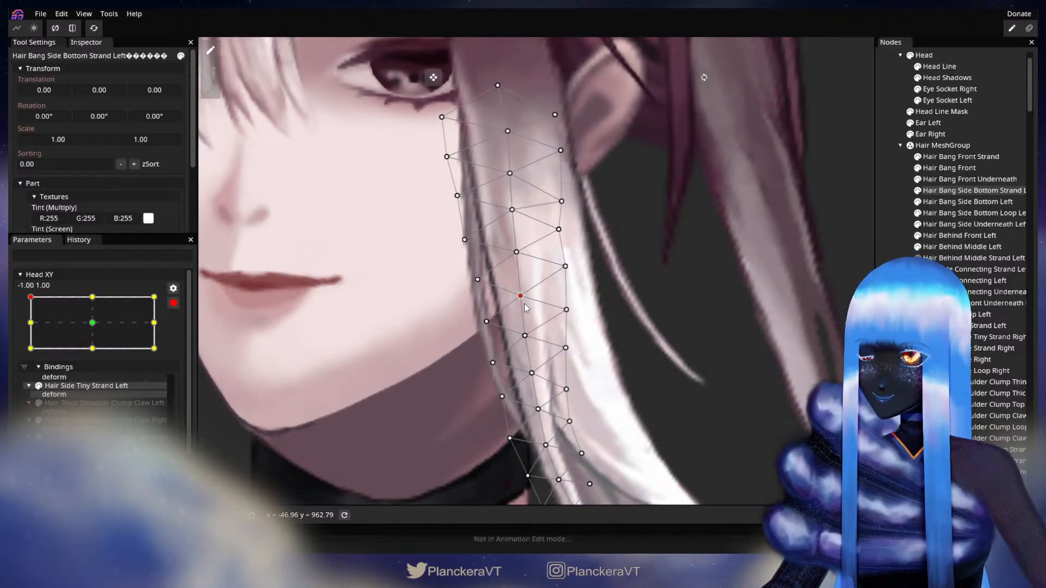
pyautogui.moveTo(571, 313); pyautogui.dragTo(571, 316)
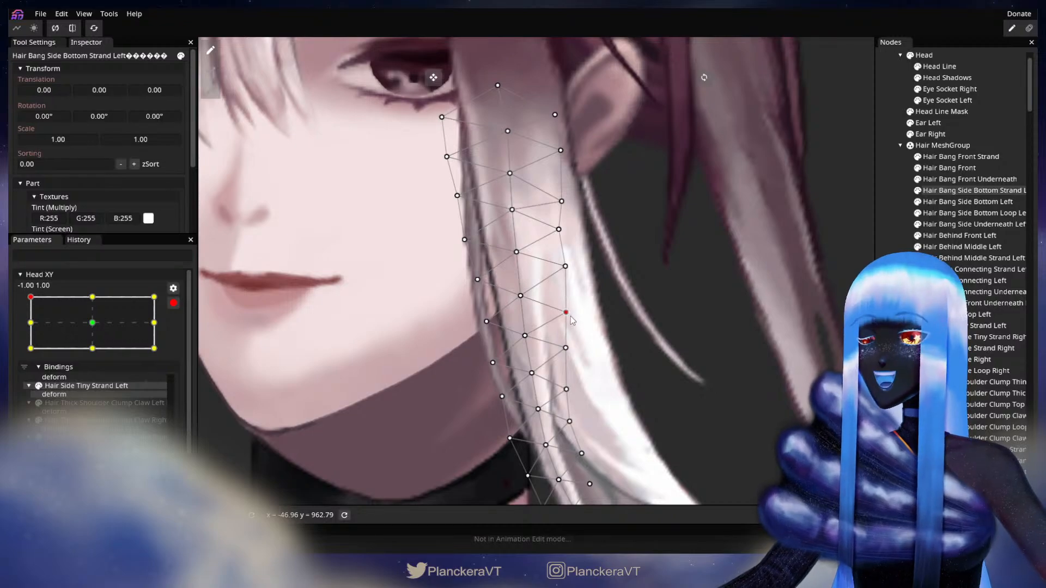
pyautogui.click(565, 347)
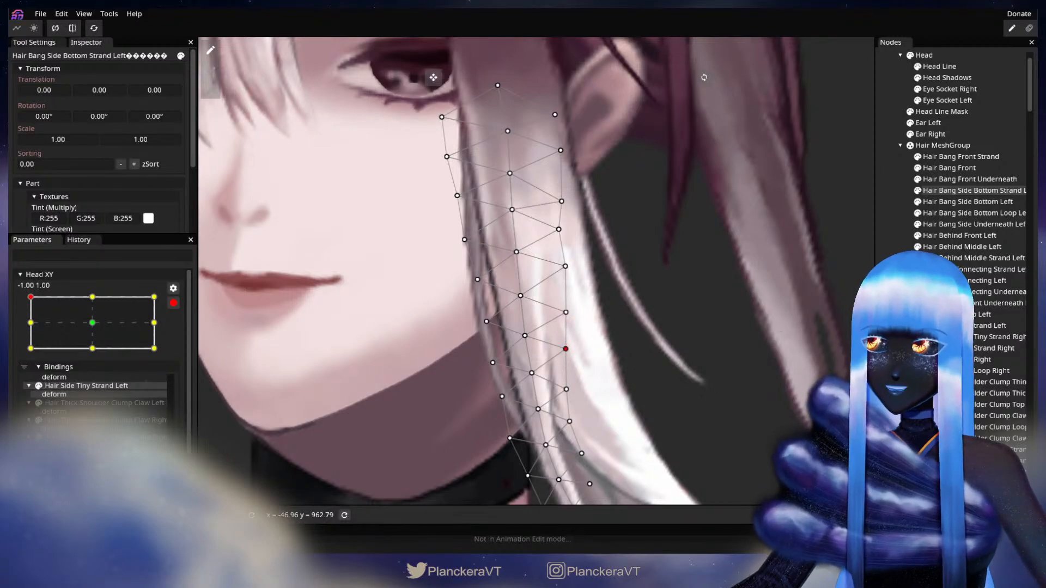
pyautogui.click(889, 353)
# - Disarm Head XY and check how the adjusted bang strand deforms near the -1.00, 1.00 keypoint
pyautogui.scroll(-3, 652, 352)
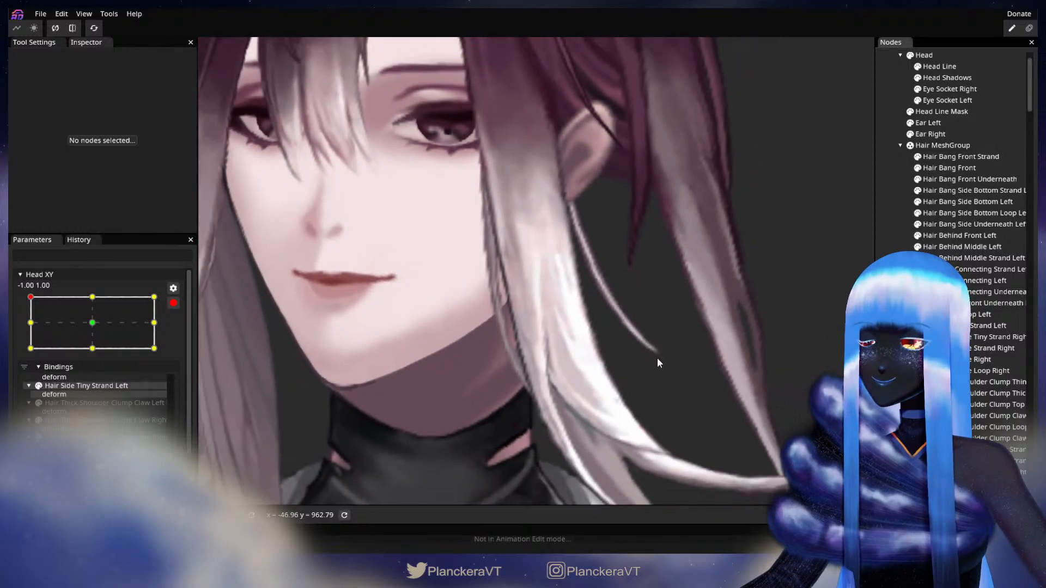
pyautogui.scroll(-5, 657, 358)
pyautogui.scroll(-1, 527, 339)
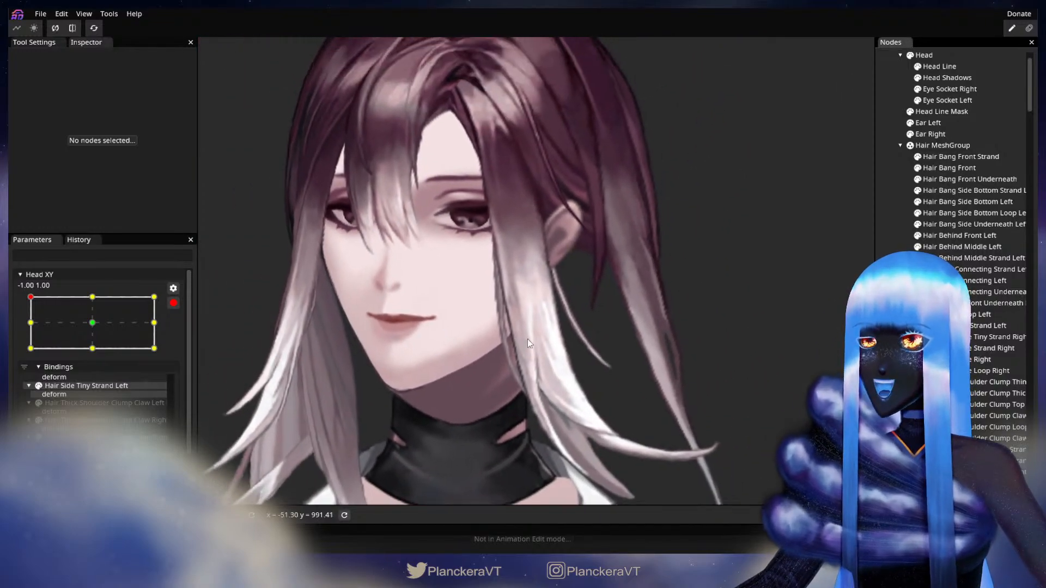
pyautogui.click(174, 303)
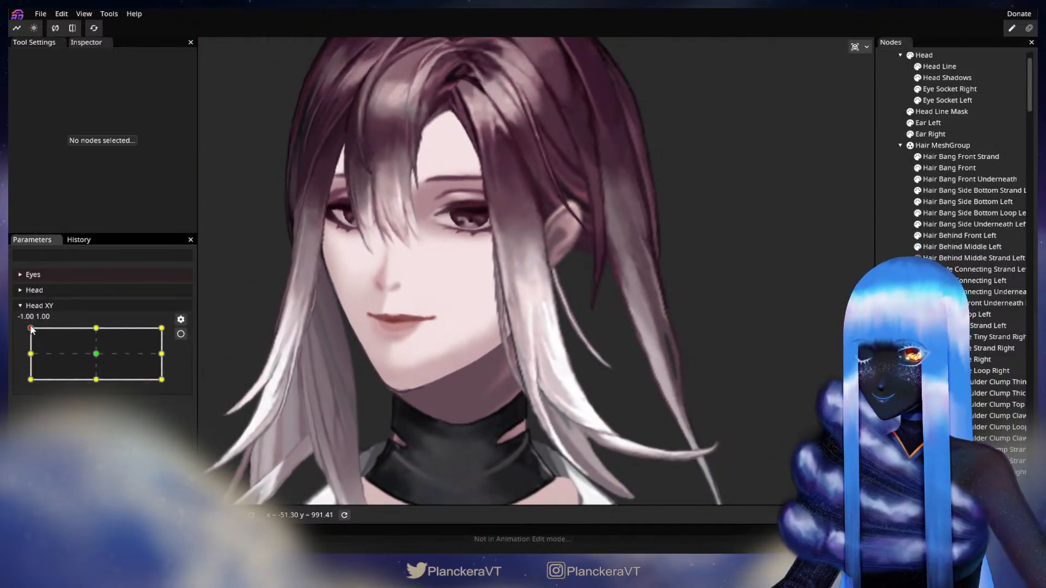
pyautogui.moveTo(31, 330)
pyautogui.mouseDown()
pyautogui.moveTo(31, 354)
pyautogui.moveTo(31, 326)
pyautogui.mouseUp()
# - Re-arm Head XY at -1.00, 1.00 and nudge an outer-edge vertex midway down the Hair Bang Side Bottom Strand Left mesh slightly outward
pyautogui.click(181, 334)
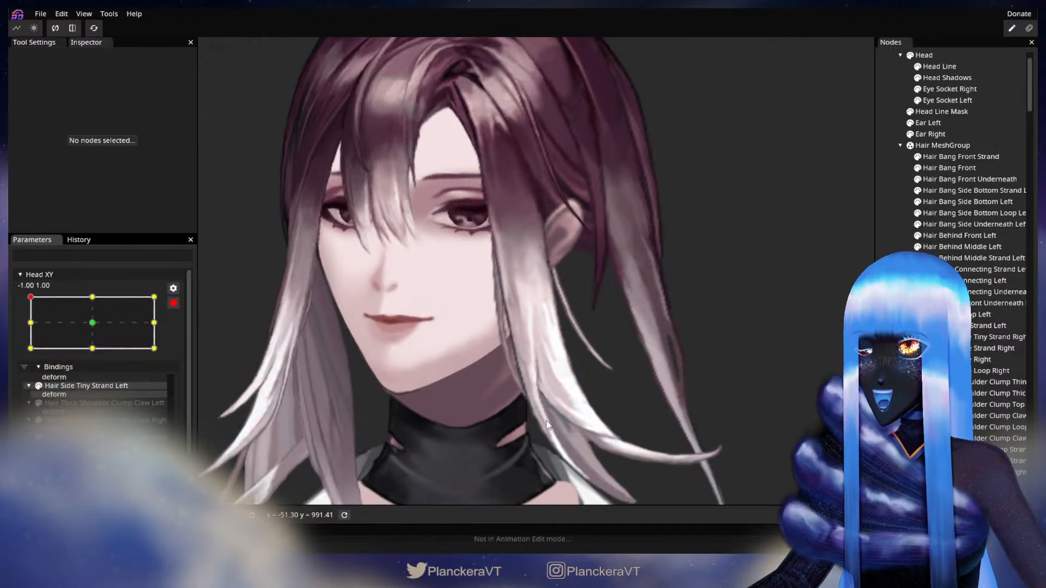
pyautogui.scroll(6, 547, 425)
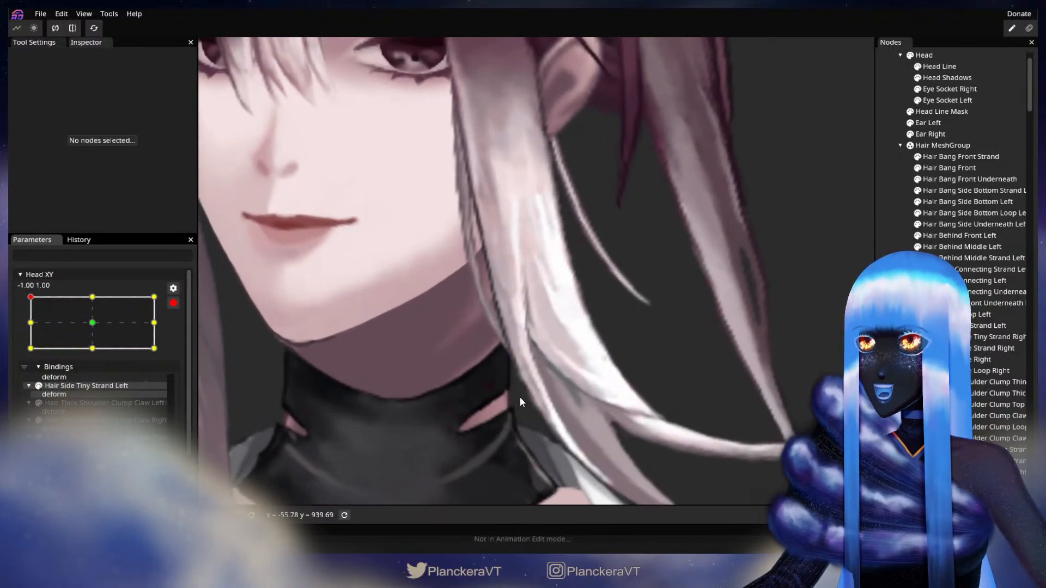
pyautogui.scroll(2, 493, 368)
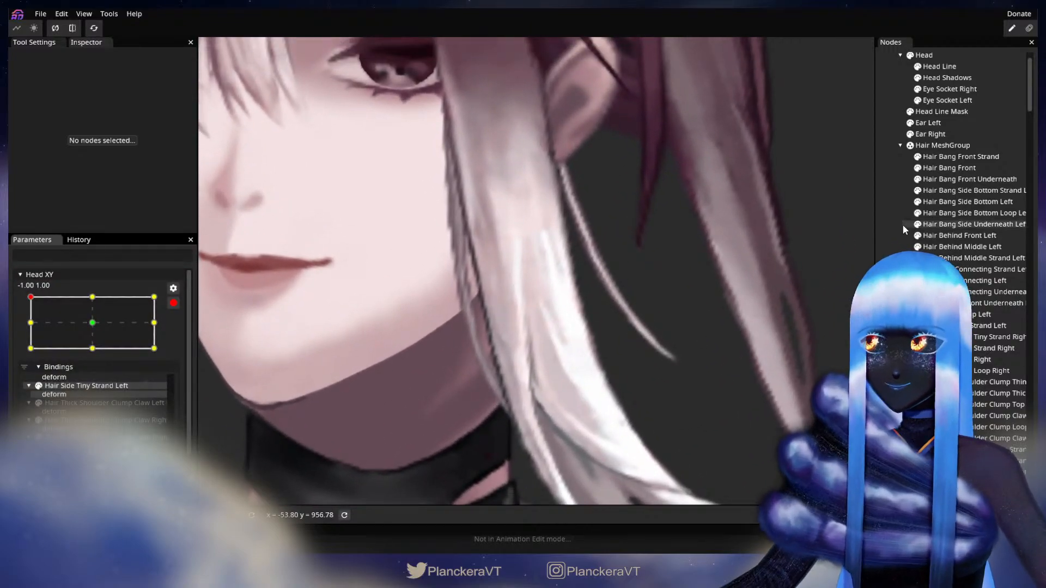
pyautogui.click(969, 191)
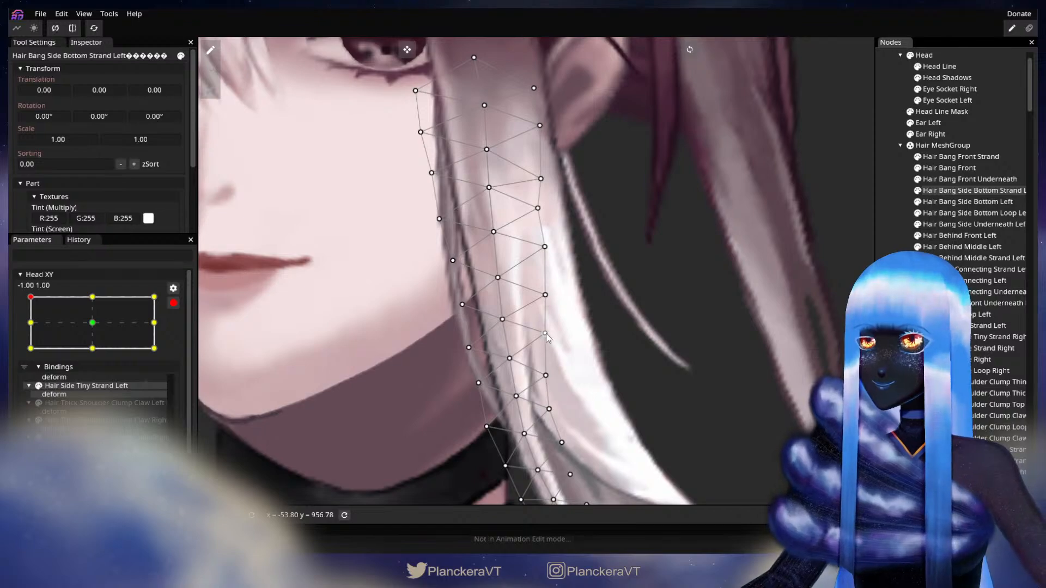
pyautogui.click(546, 334)
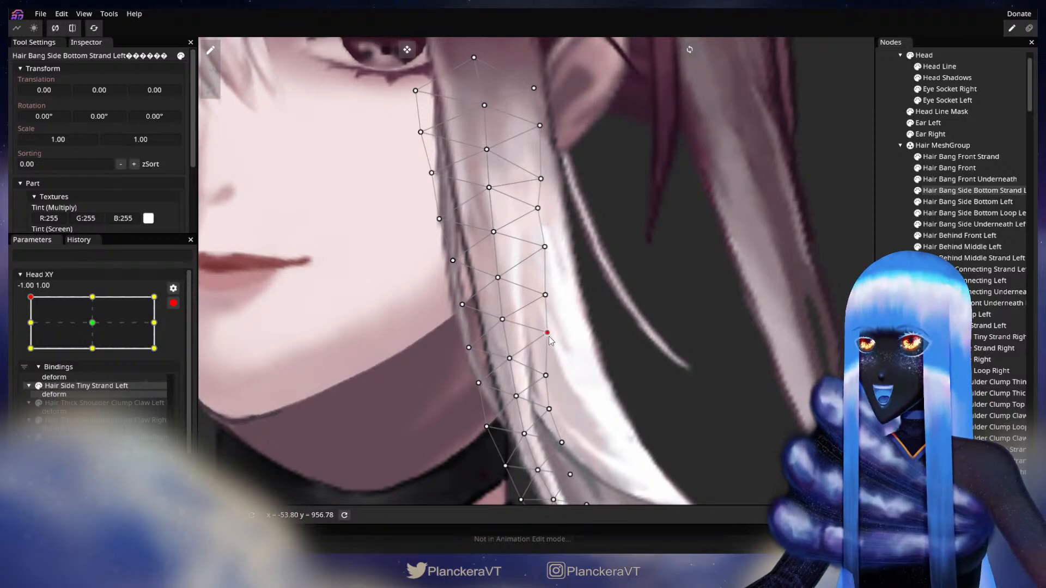
pyautogui.click(793, 320)
# - Disarm Head XY and replay the head movement around -1.00, 1.00 to inspect the left bang strand
pyautogui.scroll(-1, 602, 316)
pyautogui.scroll(-5, 602, 316)
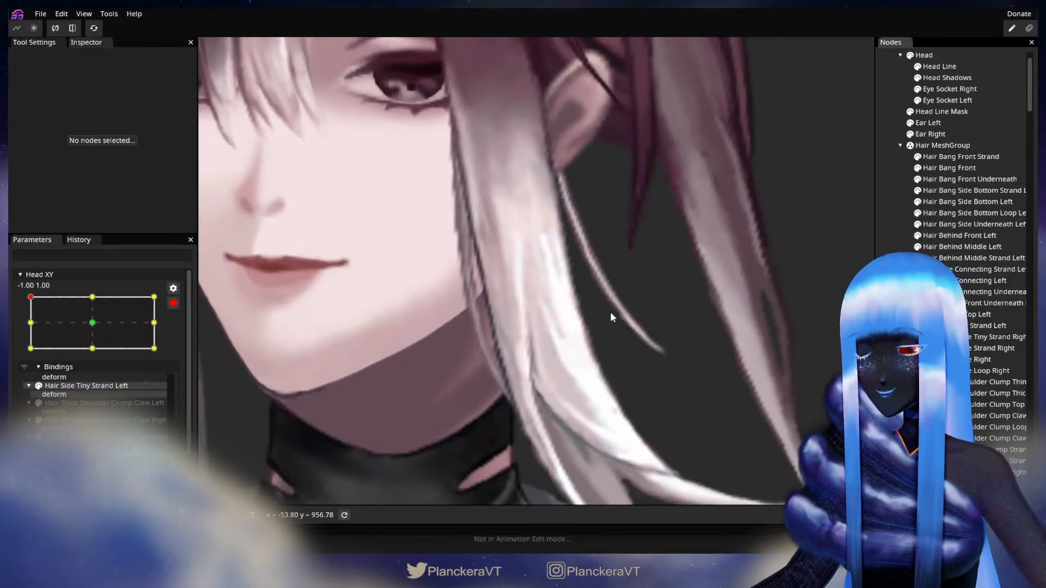
pyautogui.scroll(-3, 633, 309)
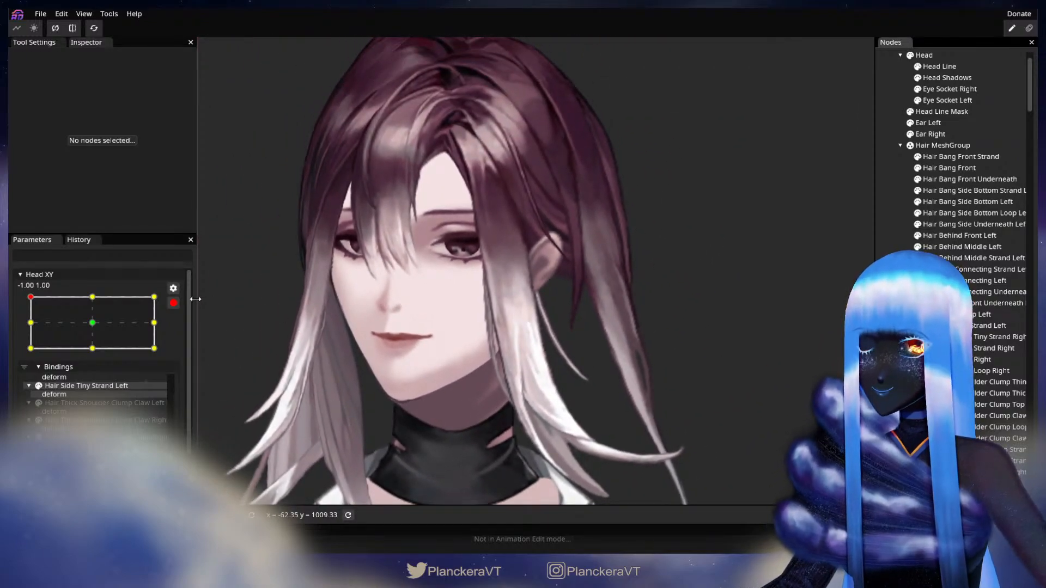
pyautogui.click(173, 304)
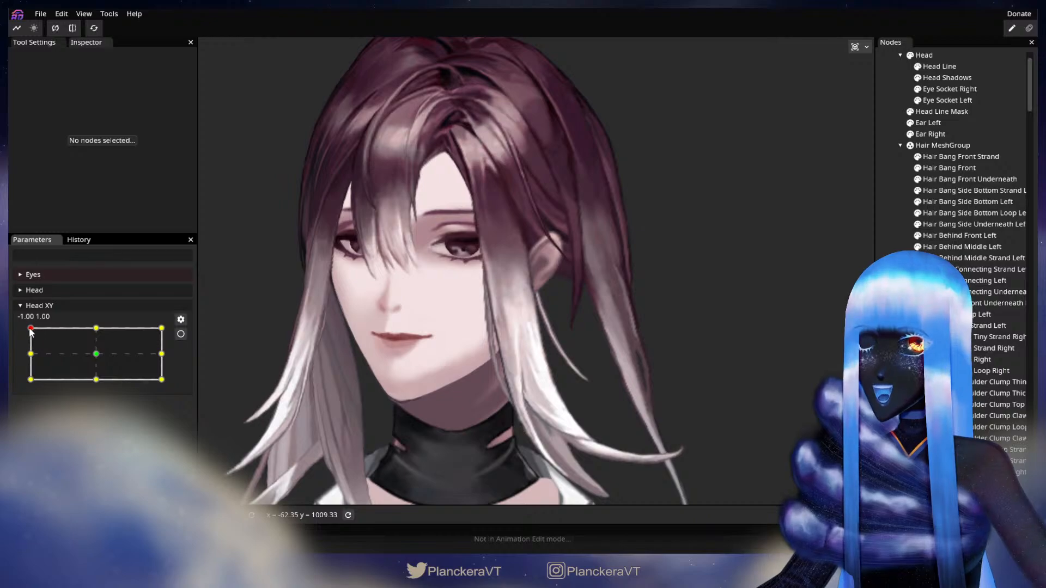
pyautogui.moveTo(30, 330)
pyautogui.mouseDown()
pyautogui.moveTo(23, 352)
pyautogui.moveTo(21, 328)
pyautogui.mouseUp()
# - Arm Head XY at -1.00, 1.00 and fine-tune the same outer-edge vertex of the Hair Bang Side Bottom Strand Left mesh
pyautogui.scroll(5, 415, 302)
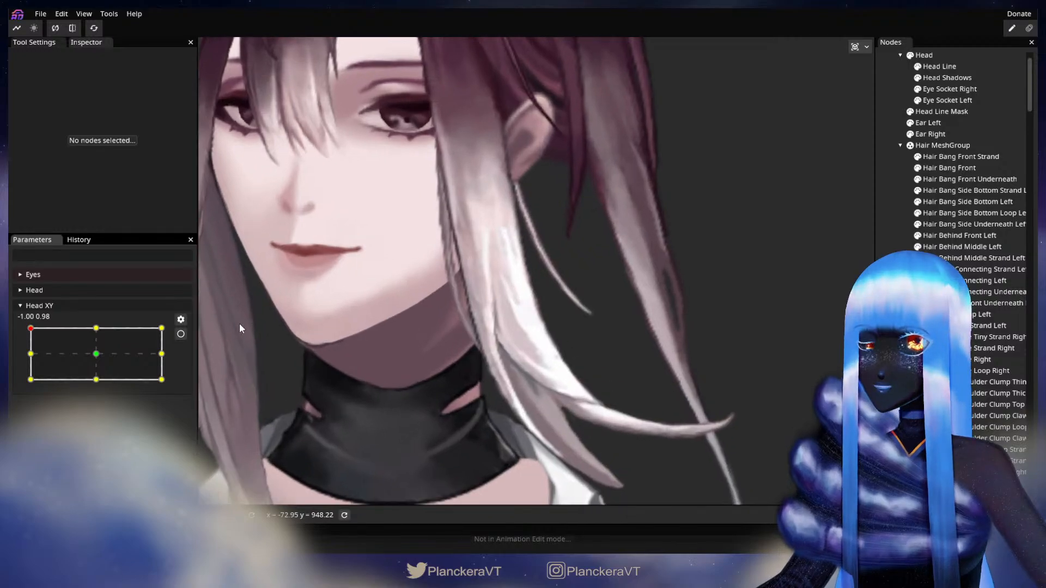
pyautogui.click(181, 334)
pyautogui.scroll(3, 460, 349)
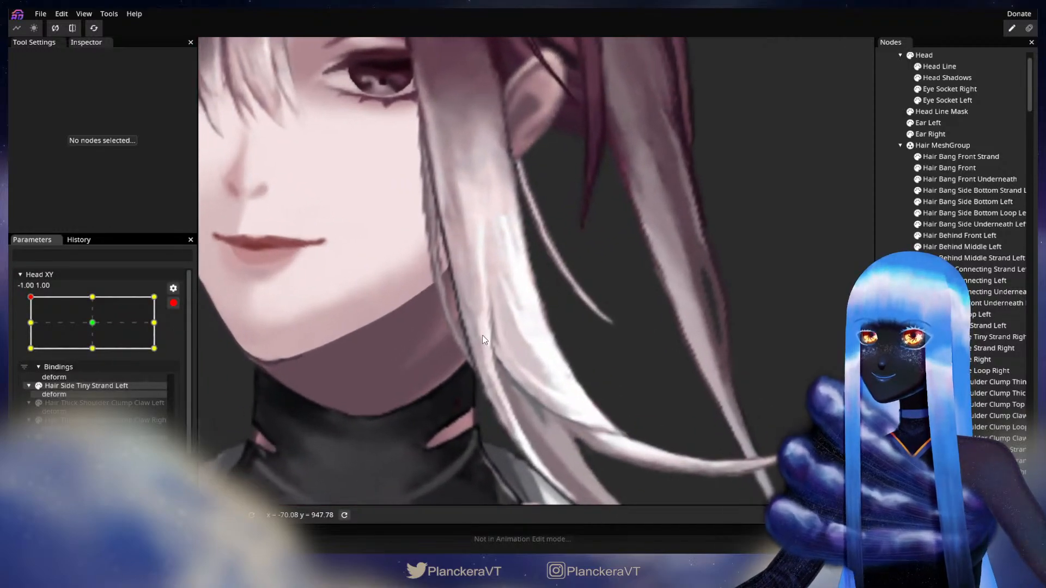
pyautogui.moveTo(482, 335); pyautogui.dragTo(528, 341)
pyautogui.scroll(1, 527, 341)
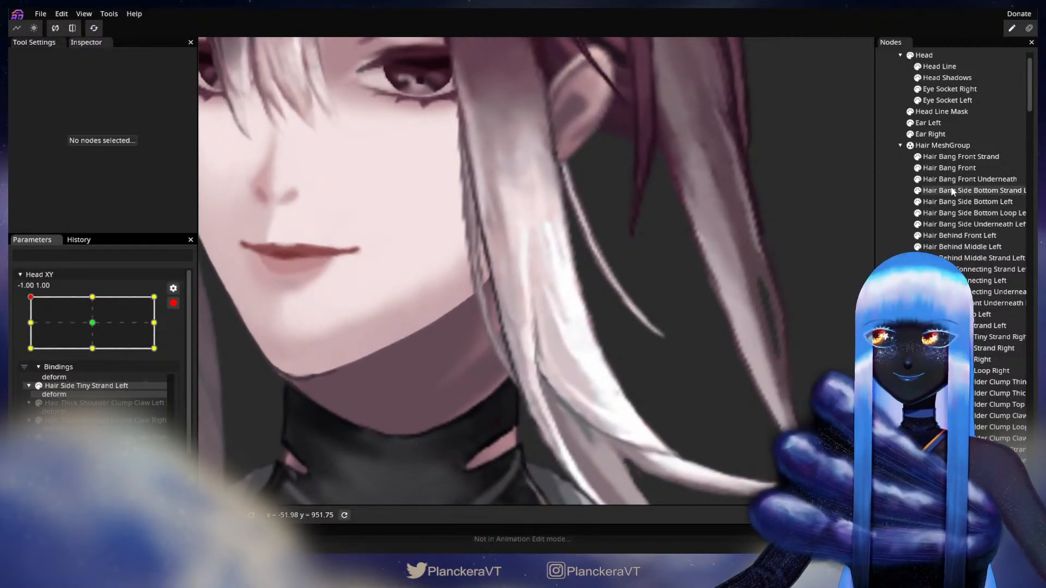
pyautogui.click(951, 192)
pyautogui.scroll(1, 558, 359)
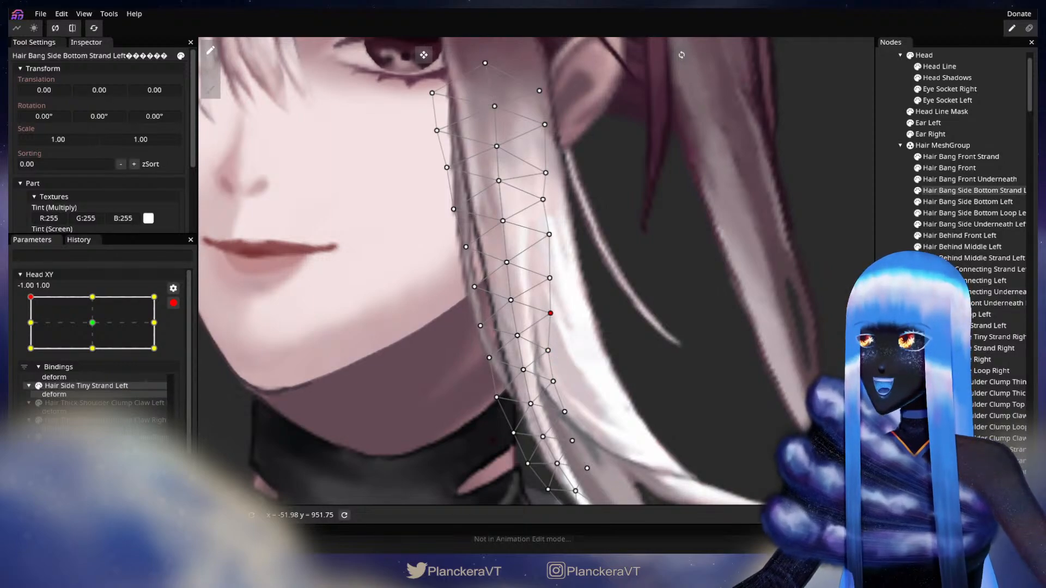
pyautogui.click(729, 358)
# - Review the whole head in the -1.00, 1.00 pose and stop editing the Head XY parameter
pyautogui.scroll(-3, 729, 360)
pyautogui.scroll(-5, 670, 392)
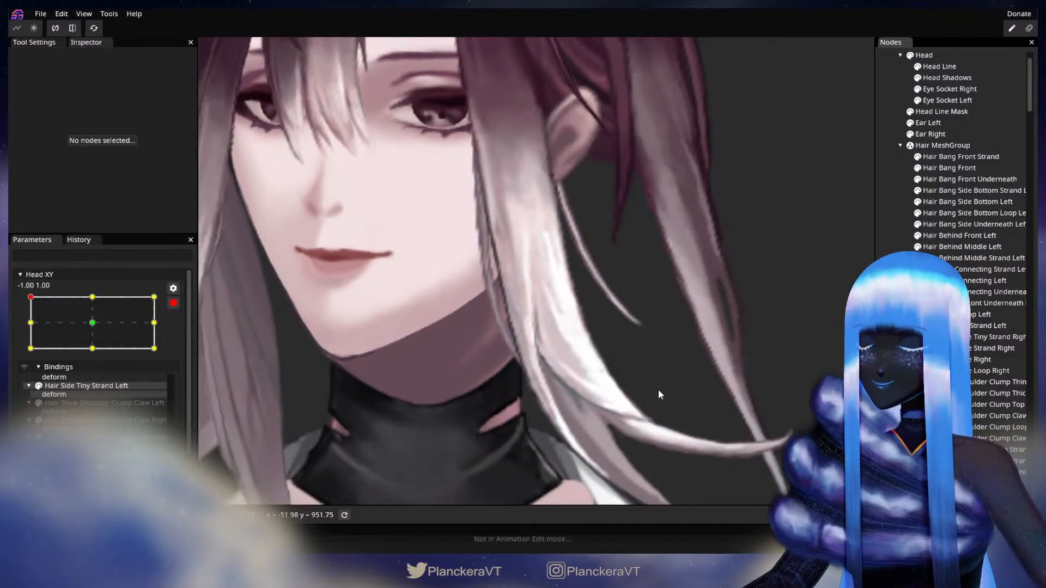
pyautogui.scroll(-3, 669, 398)
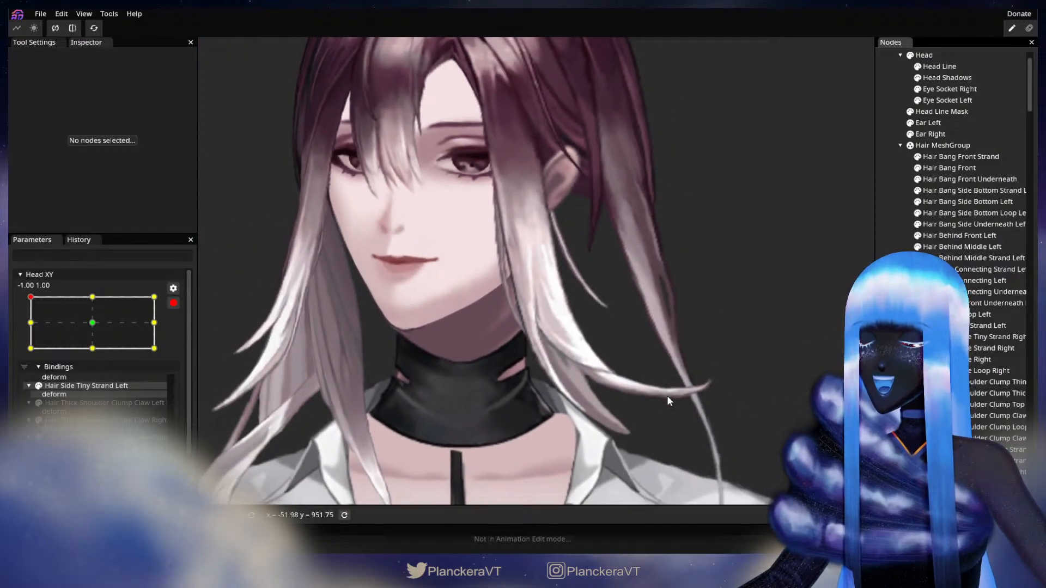
pyautogui.scroll(-2, 632, 363)
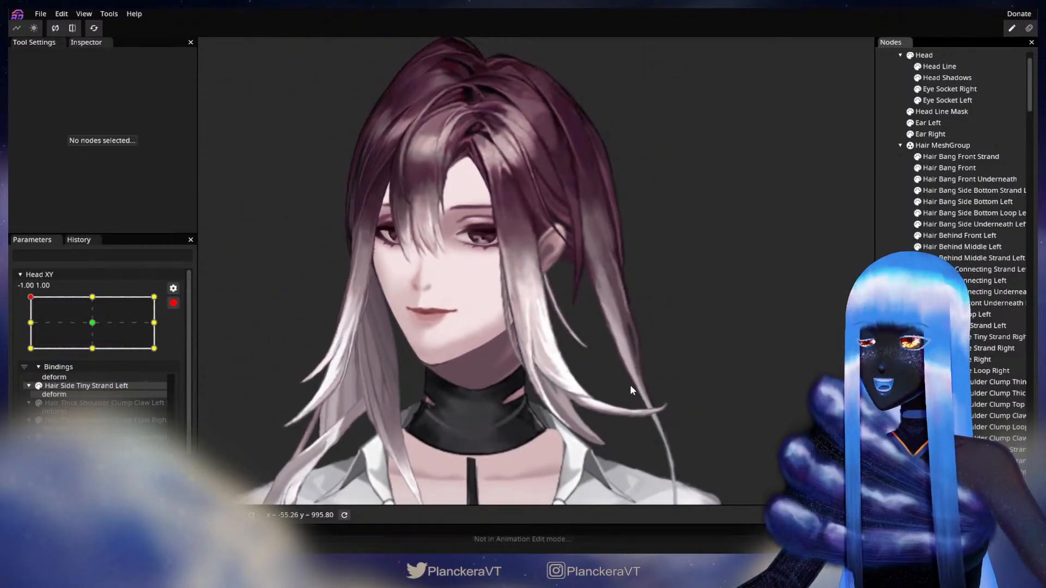
pyautogui.click(173, 304)
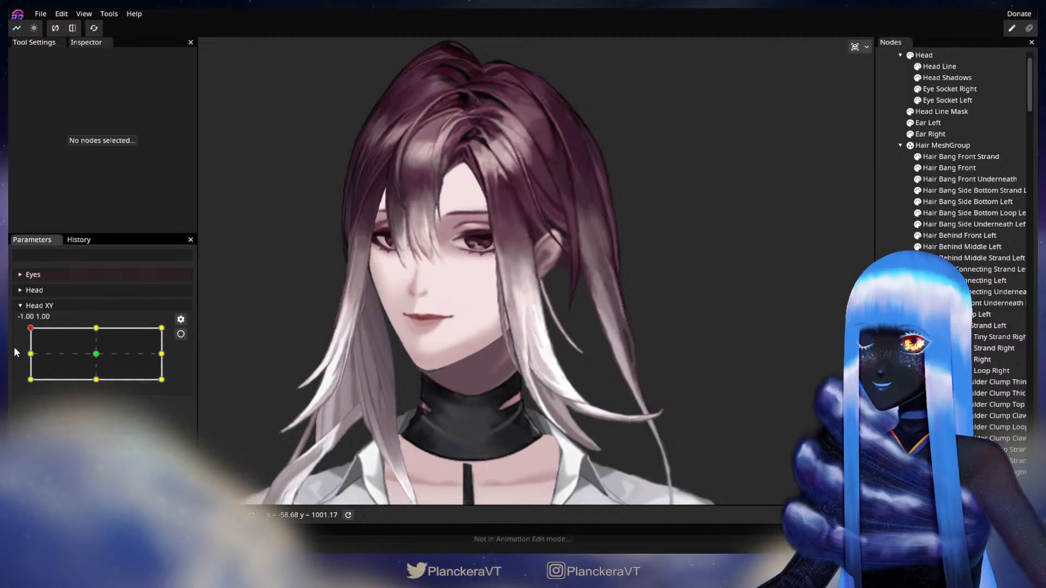
# - Replay the head movement around -1.00, 1.00, arm Head XY, and nudge a centre-line vertex partway down the Hair Bang Side Bottom Left mesh
pyautogui.click(33, 329)
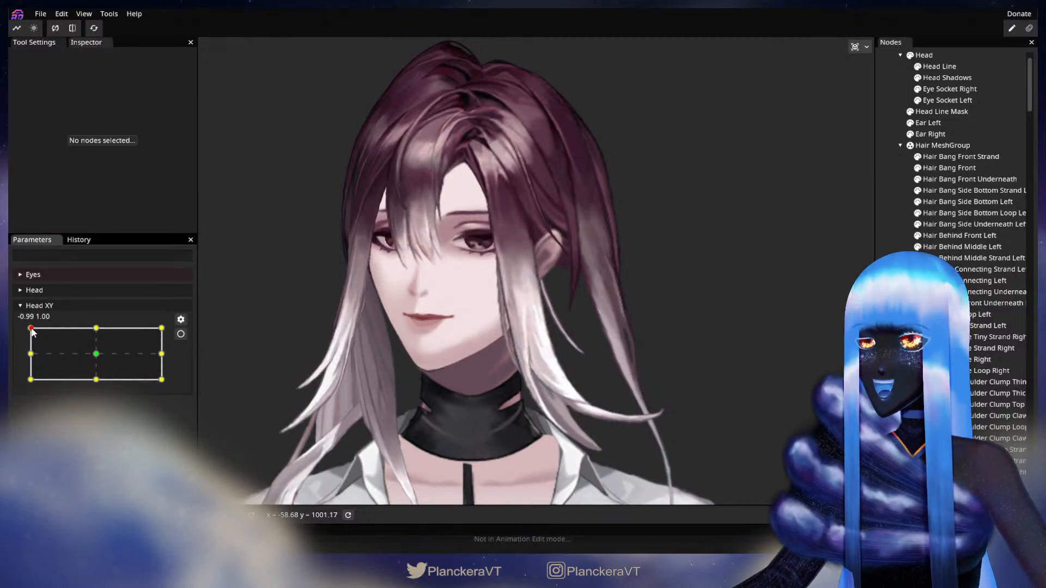
pyautogui.moveTo(32, 332)
pyautogui.mouseDown()
pyautogui.moveTo(30, 360)
pyautogui.moveTo(35, 329)
pyautogui.mouseUp()
pyautogui.click(181, 334)
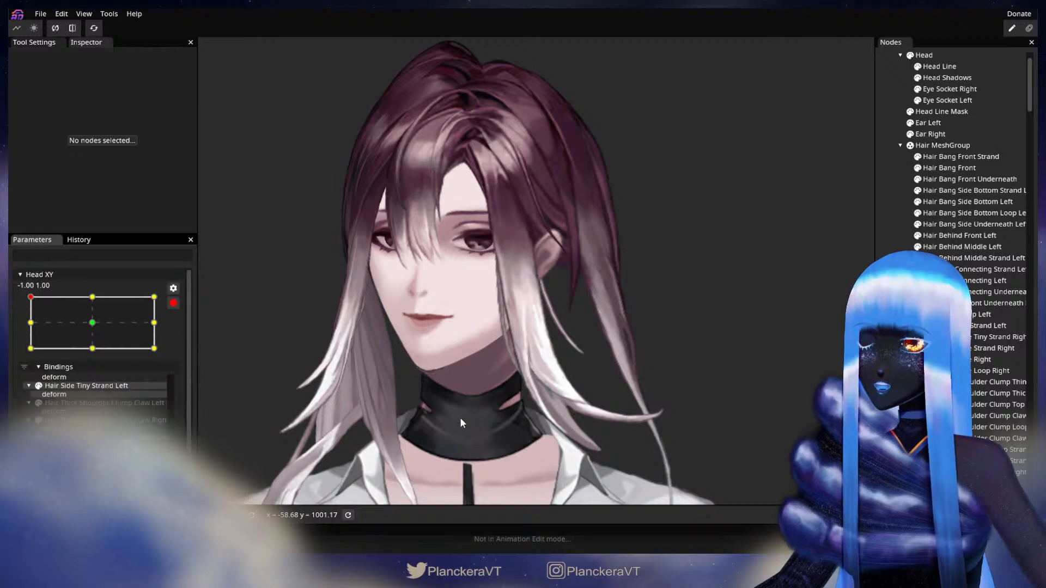
pyautogui.scroll(5, 459, 417)
pyautogui.moveTo(519, 420); pyautogui.dragTo(469, 341)
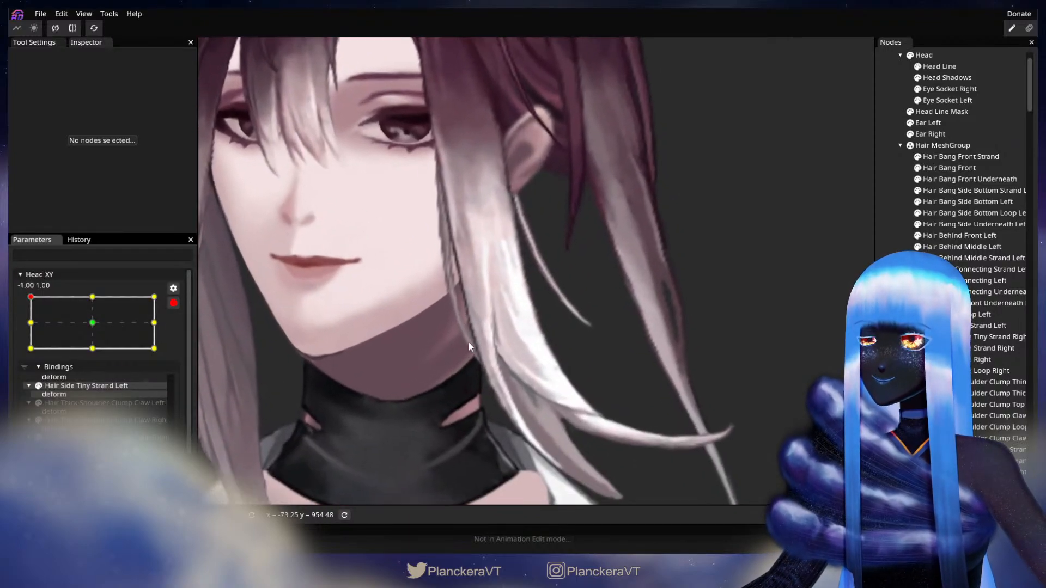
pyautogui.scroll(4, 486, 387)
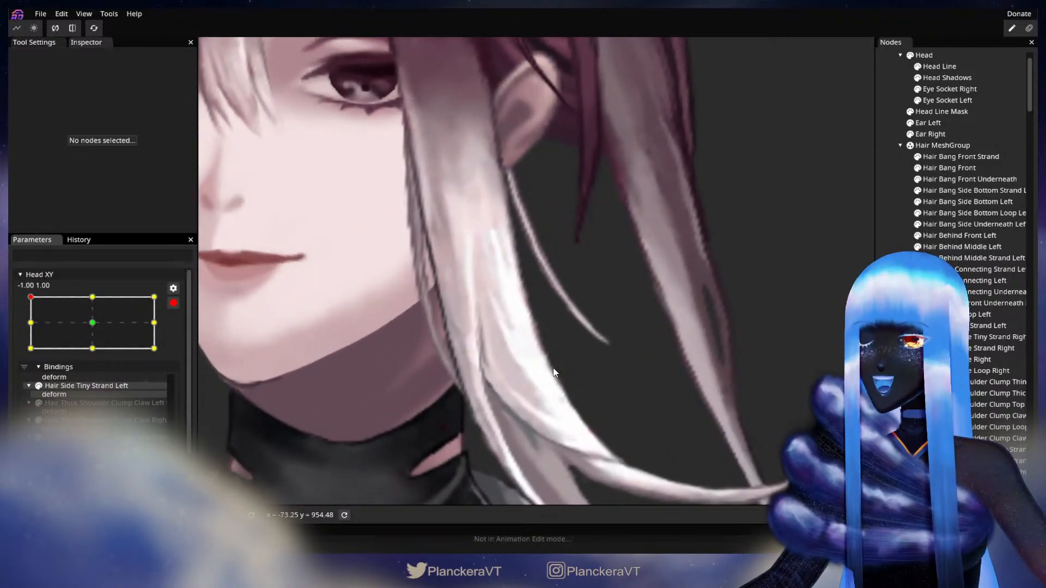
pyautogui.click(968, 203)
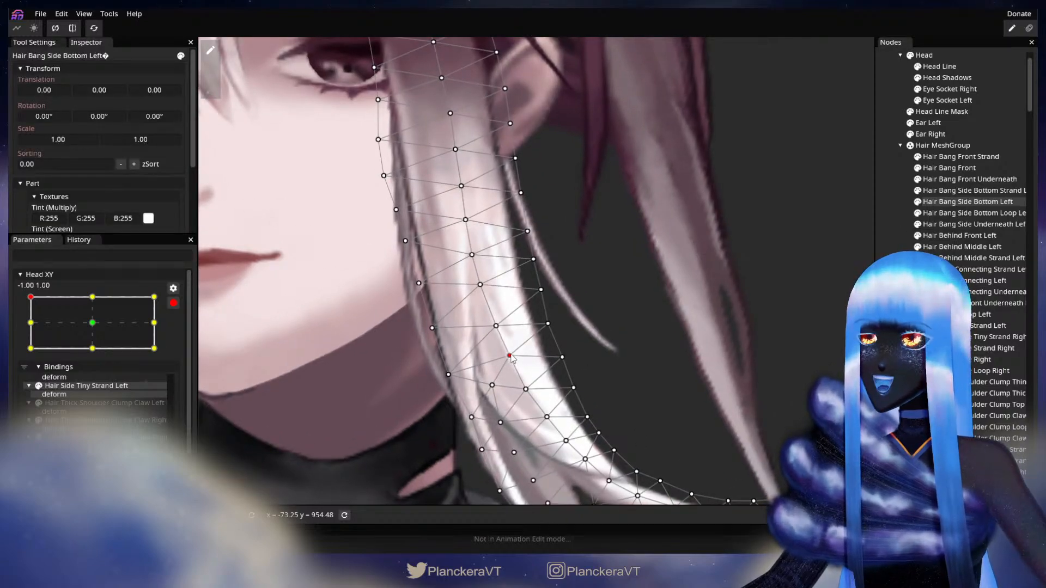
pyautogui.click(571, 341)
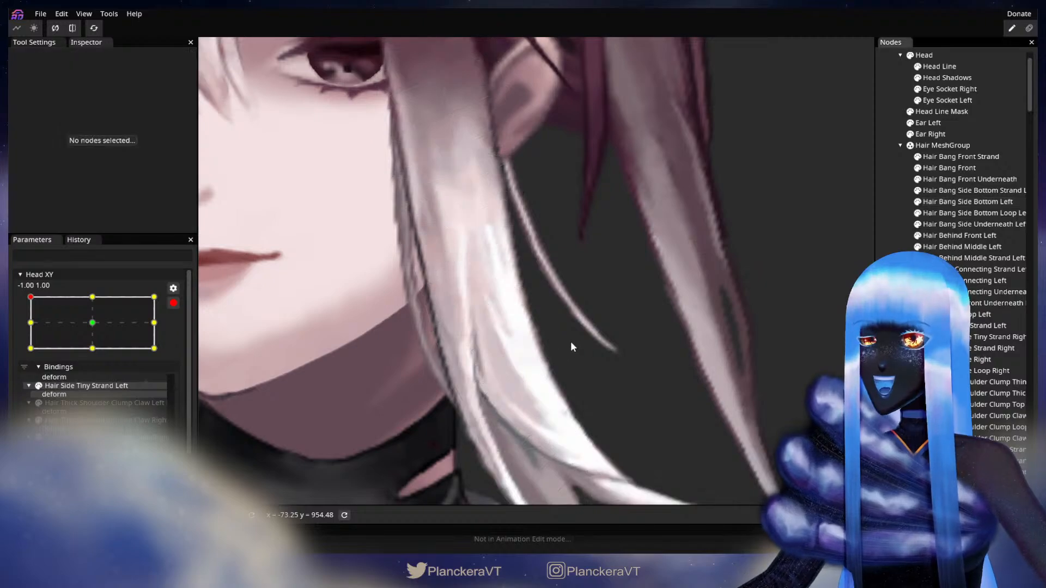
# - Check the whole head at -1.00, 1.00, disarm Head XY, and replay the movement around that corner to inspect the left bang
pyautogui.scroll(-3, 613, 388)
pyautogui.scroll(-5, 613, 390)
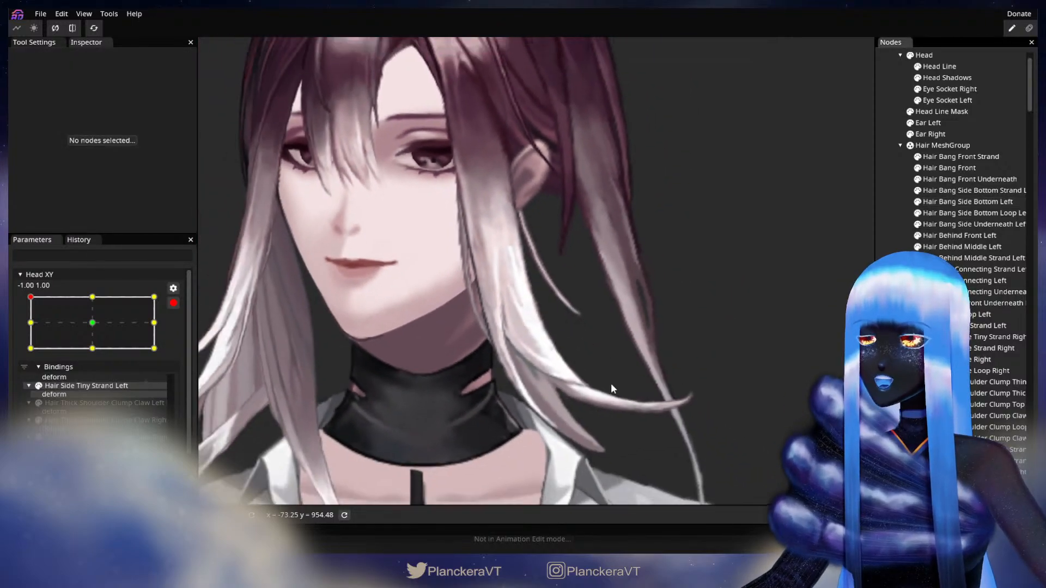
pyautogui.scroll(-2, 612, 384)
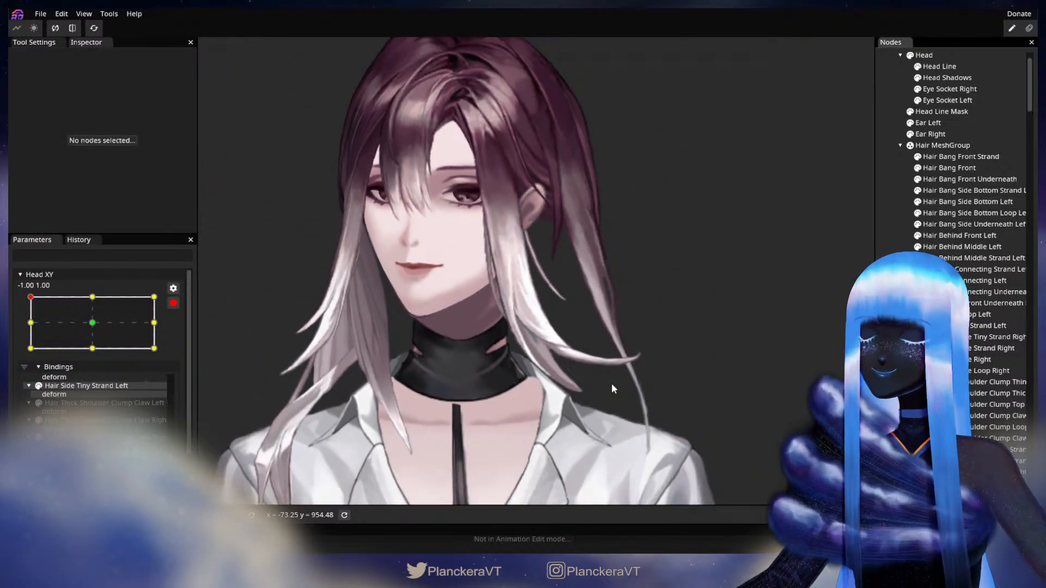
pyautogui.scroll(-2, 618, 409)
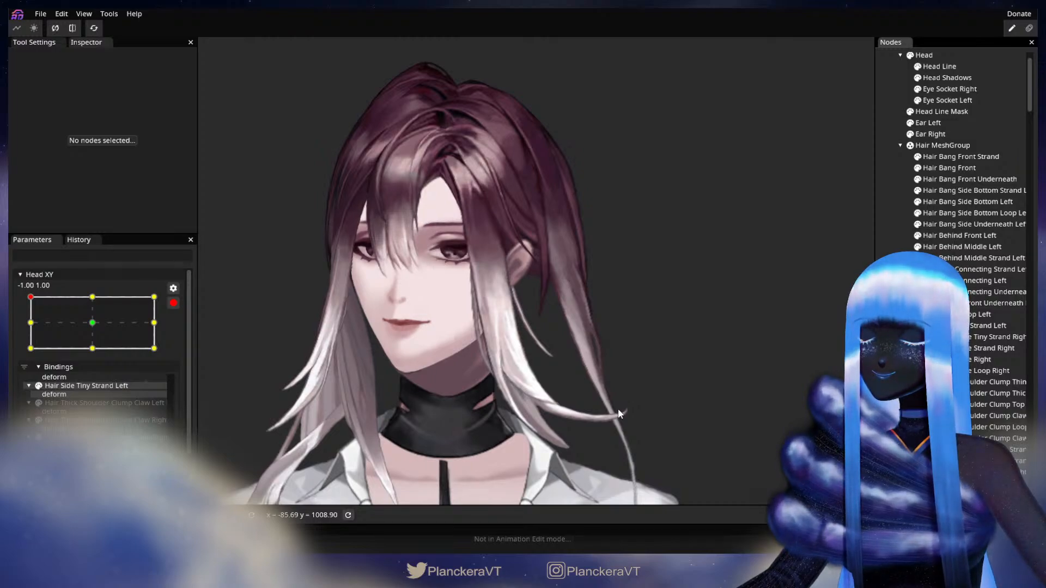
pyautogui.click(173, 305)
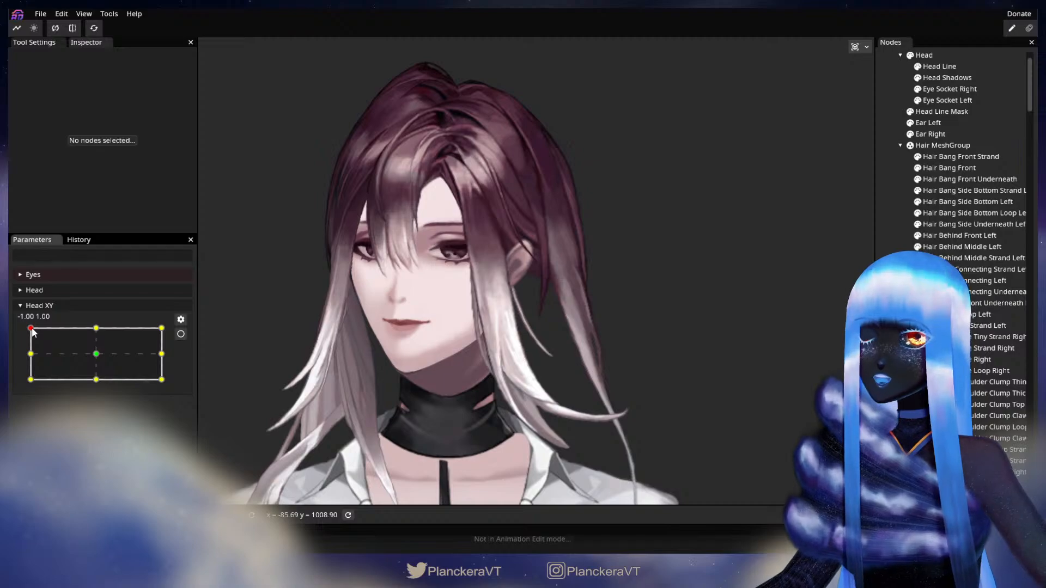
pyautogui.moveTo(32, 333)
pyautogui.mouseDown()
pyautogui.moveTo(30, 340)
pyautogui.moveTo(26, 331)
pyautogui.mouseUp()
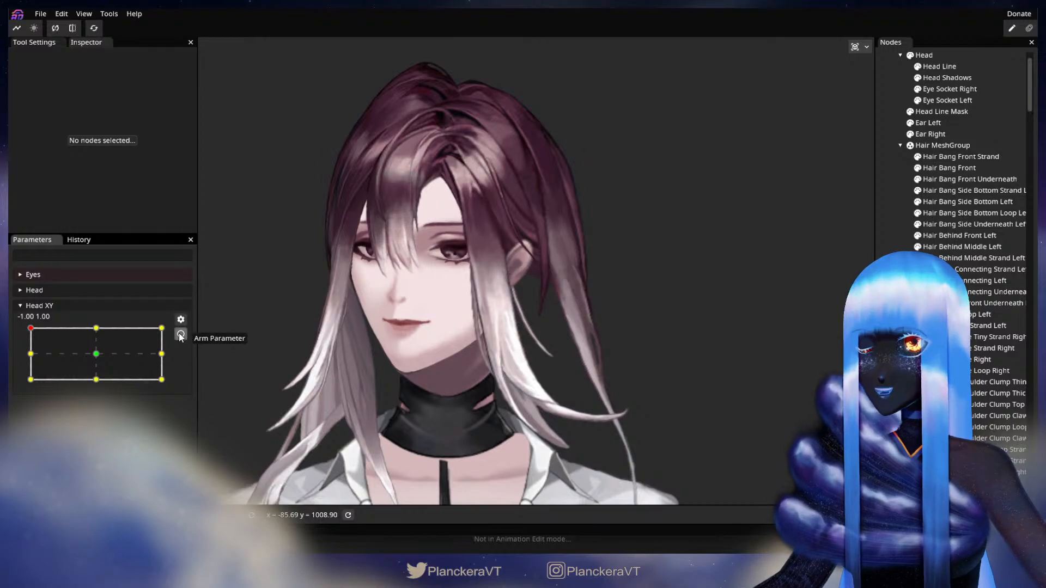
# - Arm Head XY at -1.00, 1.00 and adjust the next lower centre-line vertex of the Hair Bang Side Bottom Left mesh
pyautogui.click(181, 335)
pyautogui.scroll(5, 595, 420)
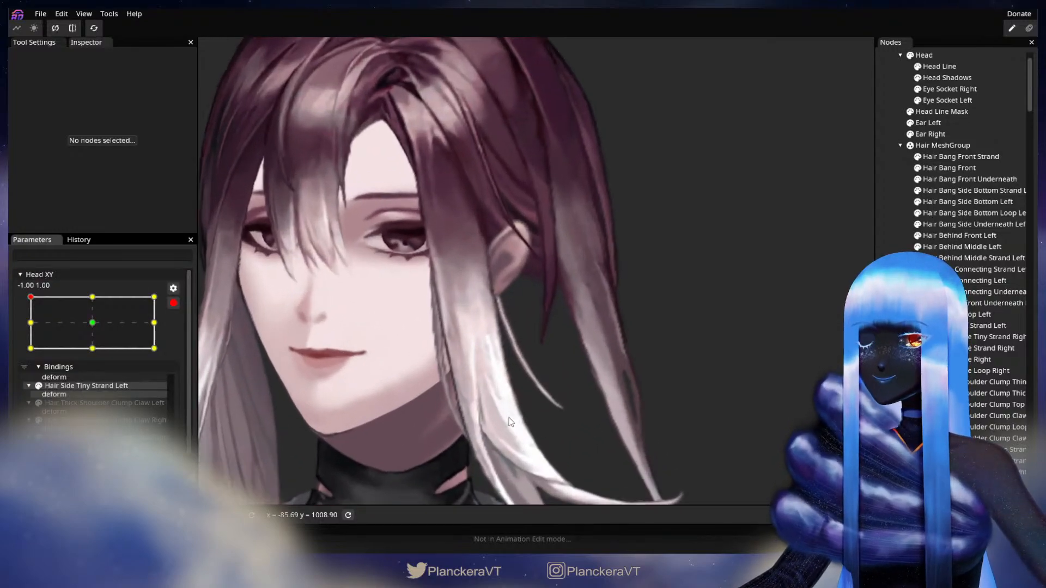
pyautogui.scroll(5, 510, 423)
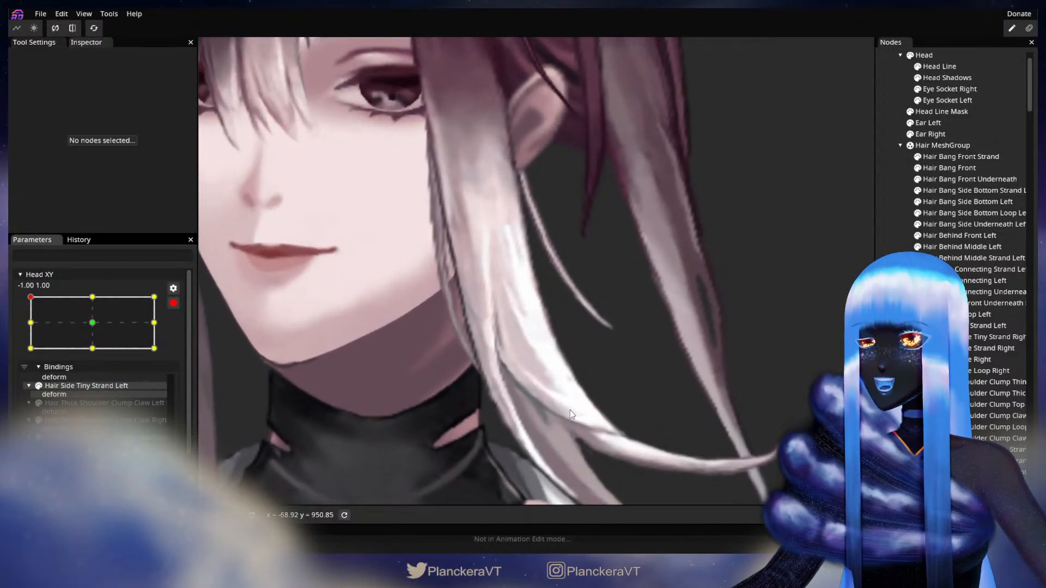
pyautogui.click(958, 201)
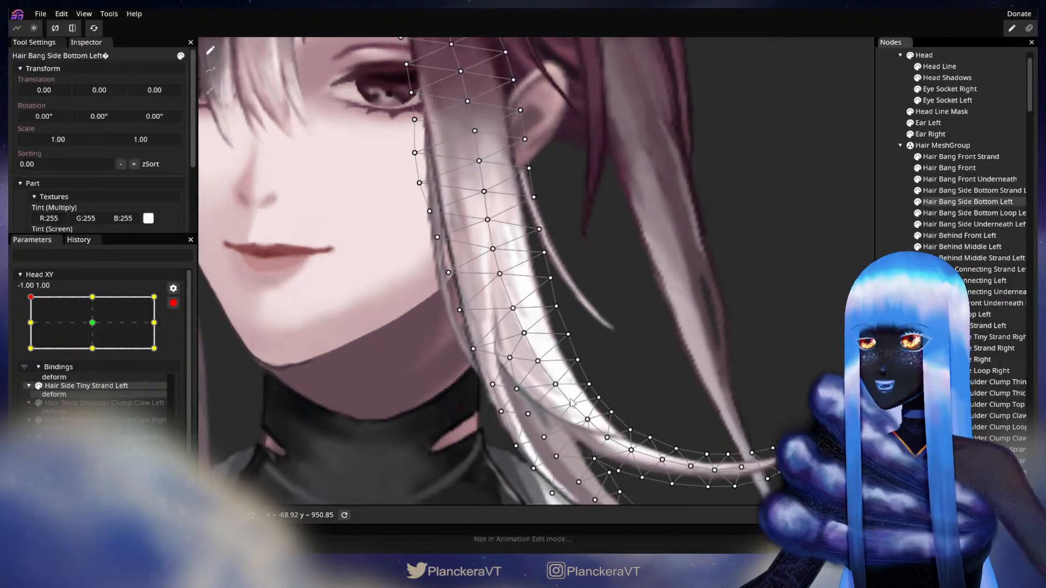
pyautogui.click(538, 366)
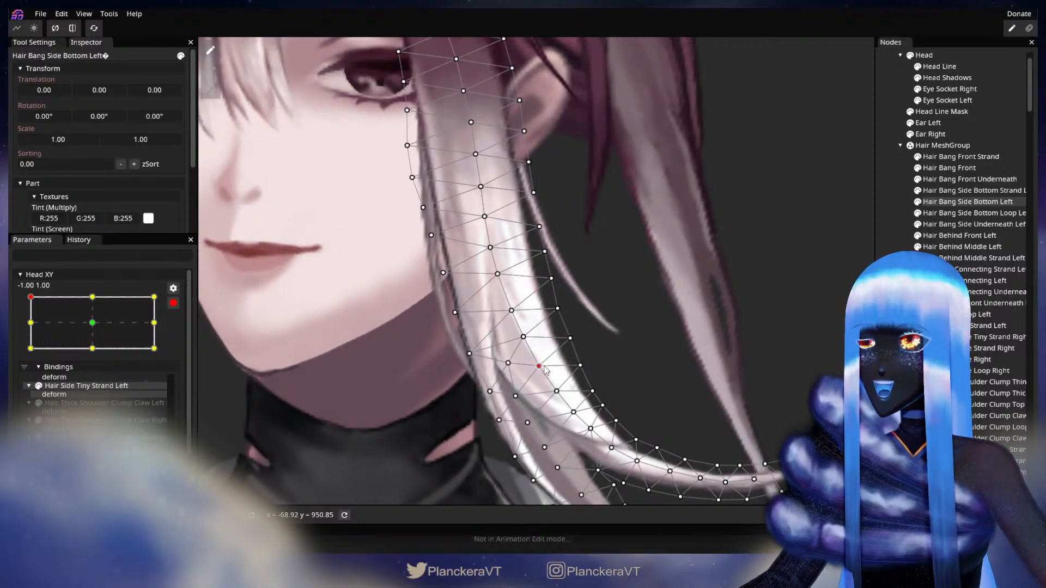
pyautogui.click(729, 339)
# - Inspect the left bang's curve from further out, disarm Head XY, and replay the head movement near -1.00, 1.00
pyautogui.scroll(-4, 613, 382)
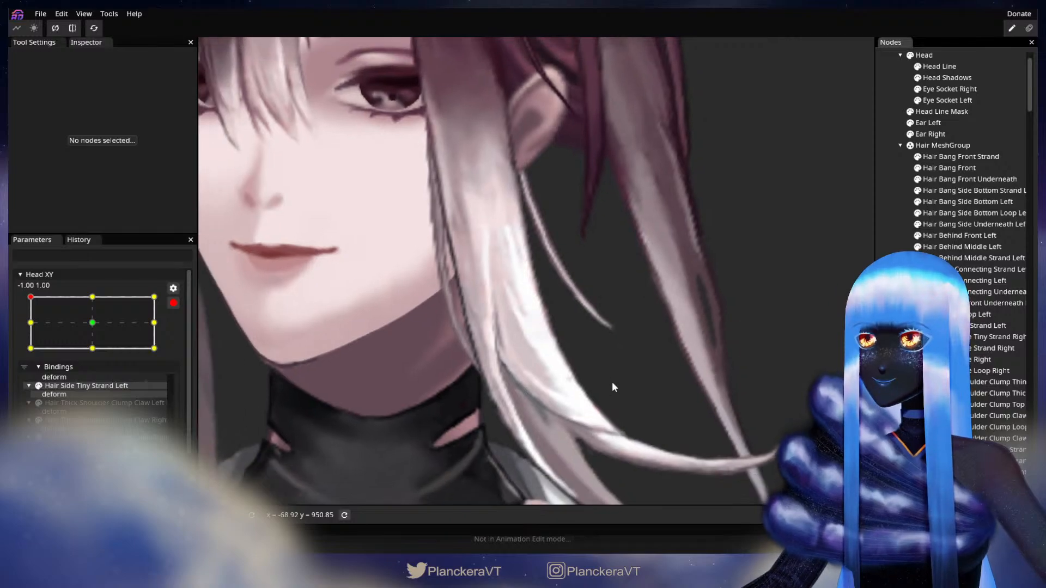
pyautogui.scroll(-2, 616, 385)
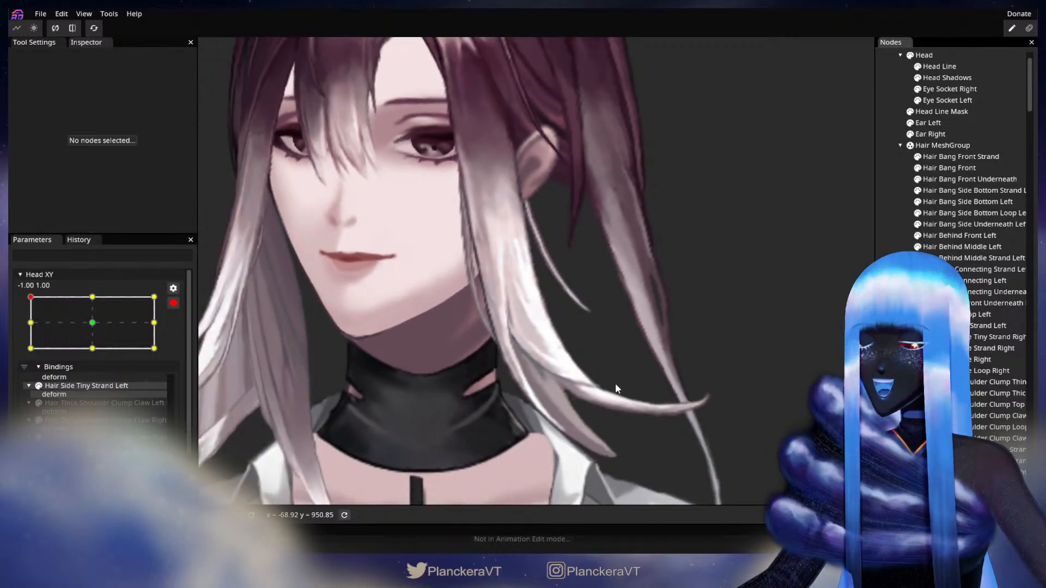
pyautogui.scroll(-3, 615, 383)
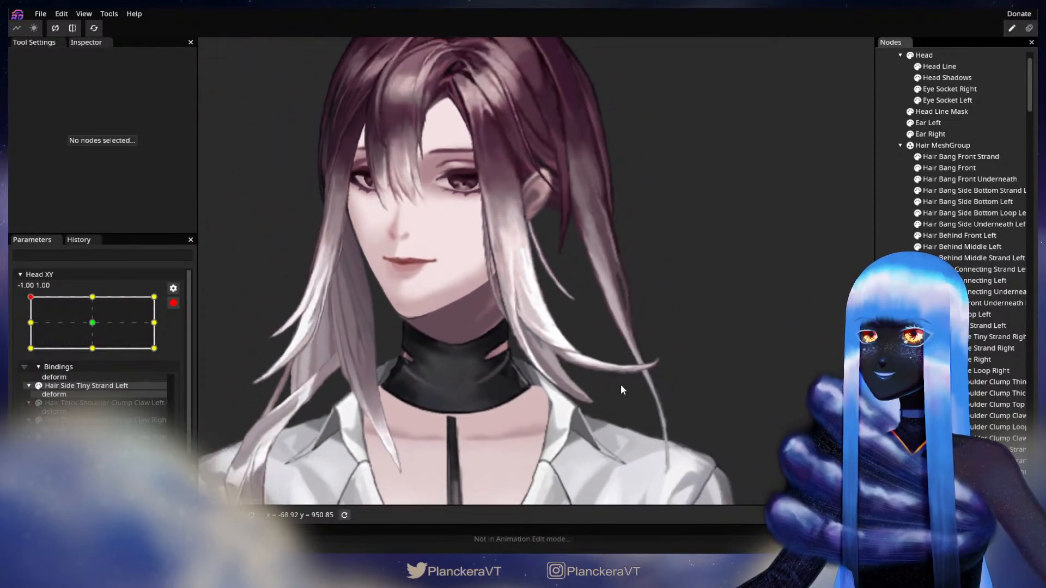
pyautogui.scroll(-4, 621, 378)
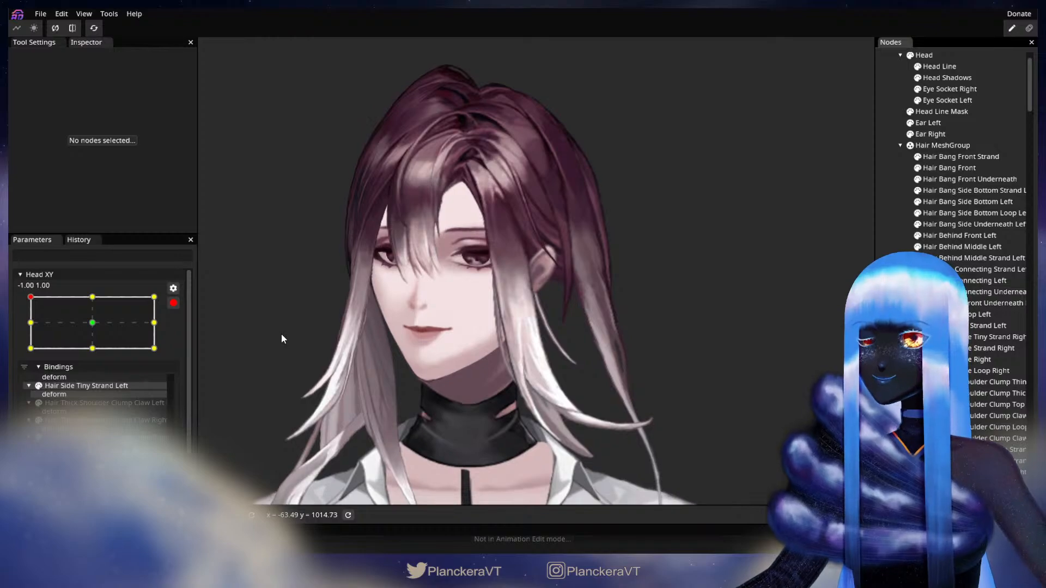
pyautogui.click(175, 303)
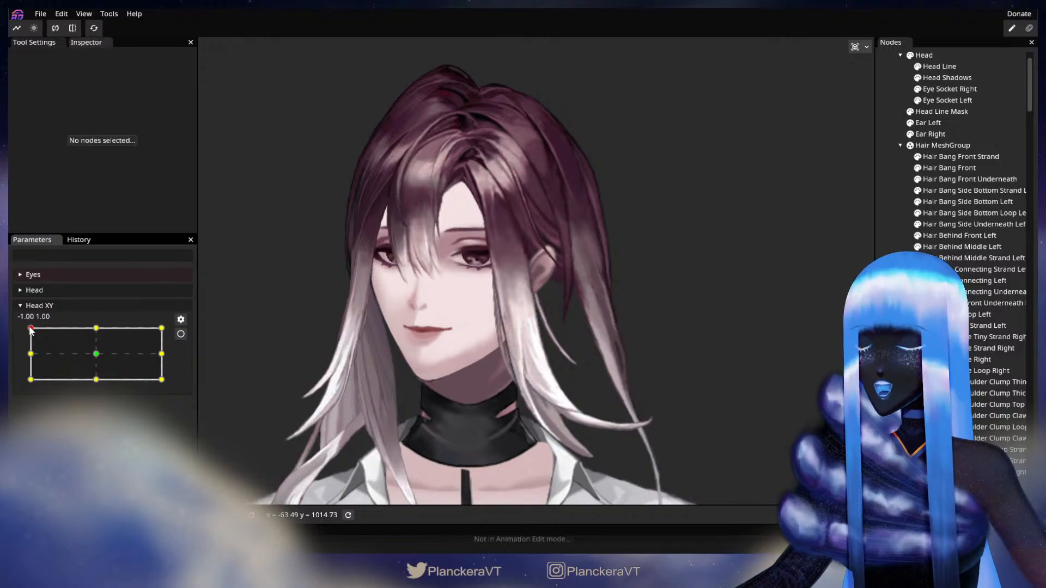
pyautogui.moveTo(30, 329)
pyautogui.mouseDown()
pyautogui.moveTo(24, 356)
pyautogui.moveTo(18, 331)
pyautogui.moveTo(10, 358)
pyautogui.moveTo(11, 326)
pyautogui.mouseUp()
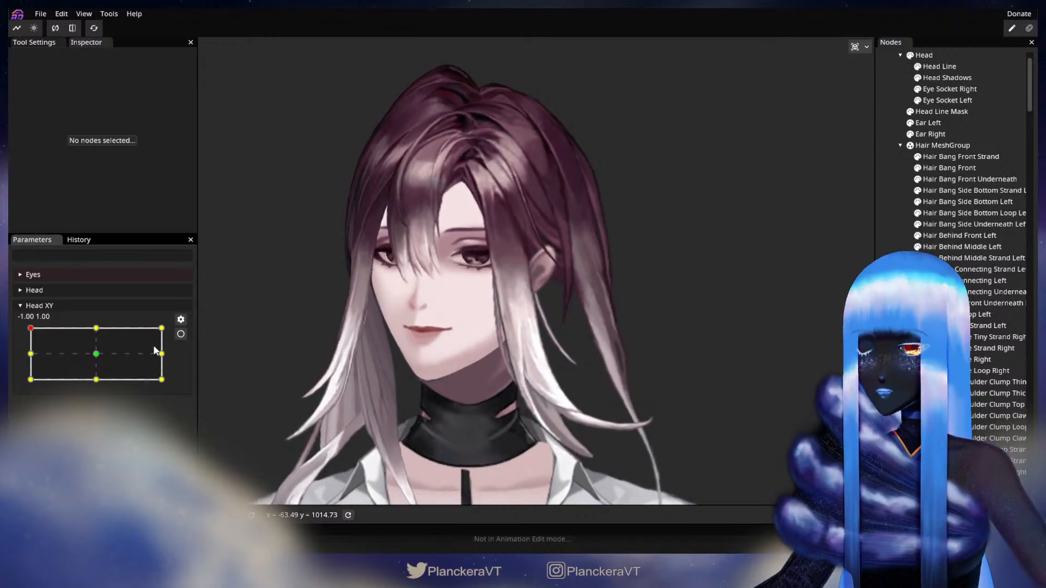
# - Re-arm Head XY at -1.00, 1.00 and nudge successive centre-line vertices along the Hair Bang Side Bottom Left mesh's bend slightly outward
pyautogui.click(181, 334)
pyautogui.scroll(5, 508, 411)
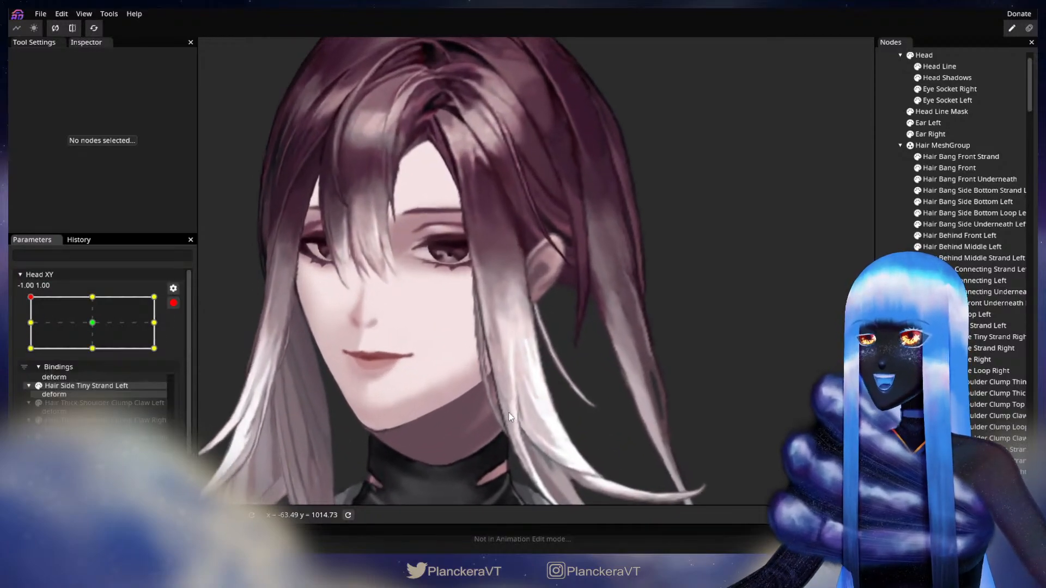
pyautogui.scroll(5, 509, 417)
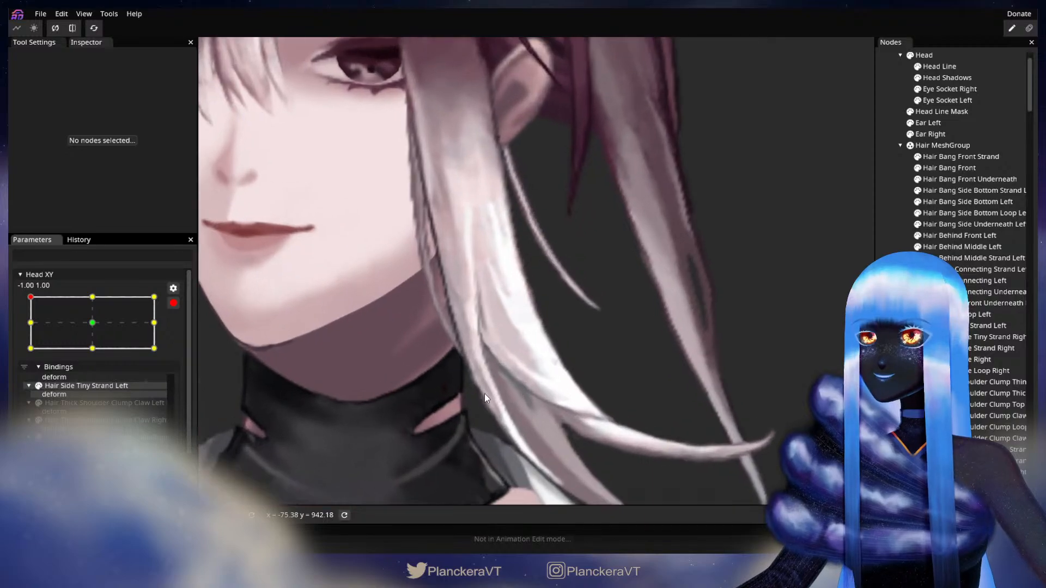
pyautogui.moveTo(506, 355); pyautogui.dragTo(524, 384)
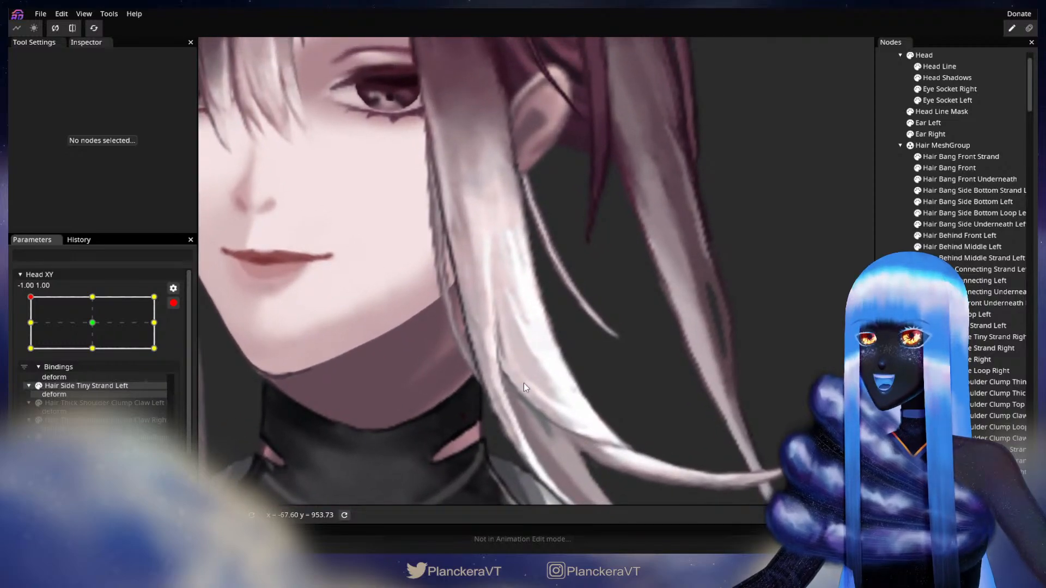
pyautogui.click(959, 201)
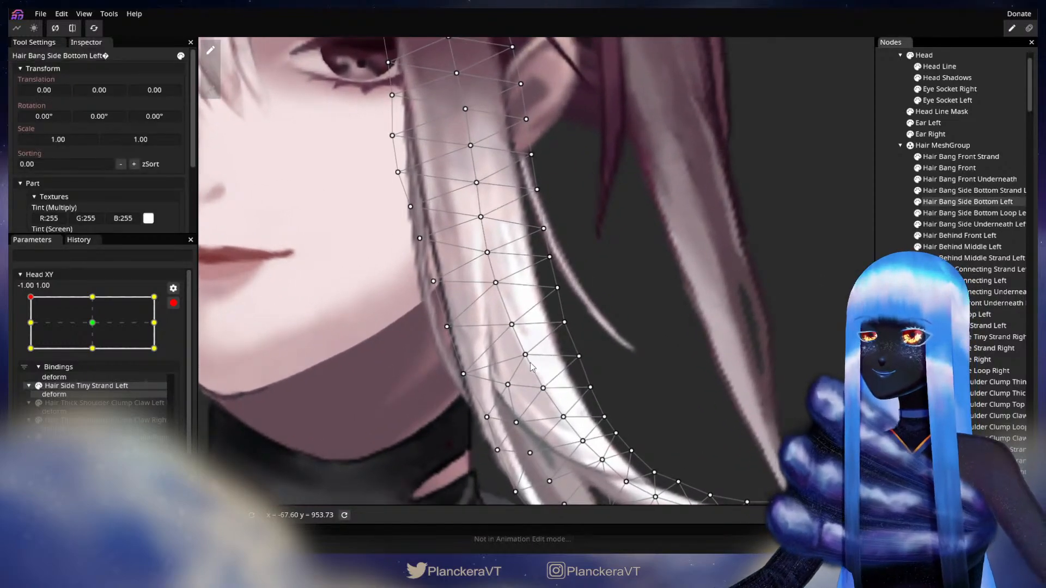
pyautogui.click(527, 356)
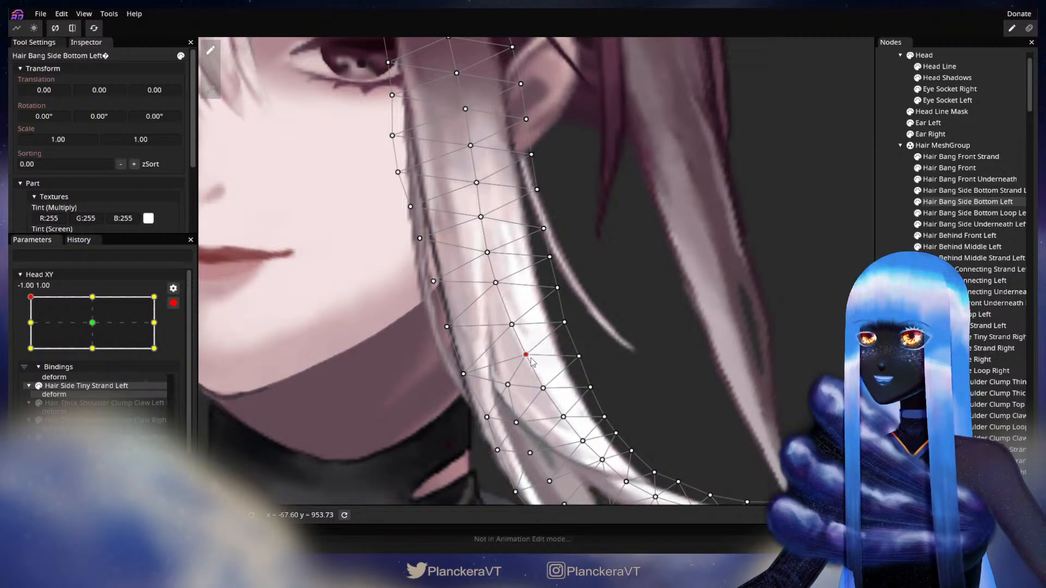
pyautogui.moveTo(532, 362); pyautogui.dragTo(534, 362)
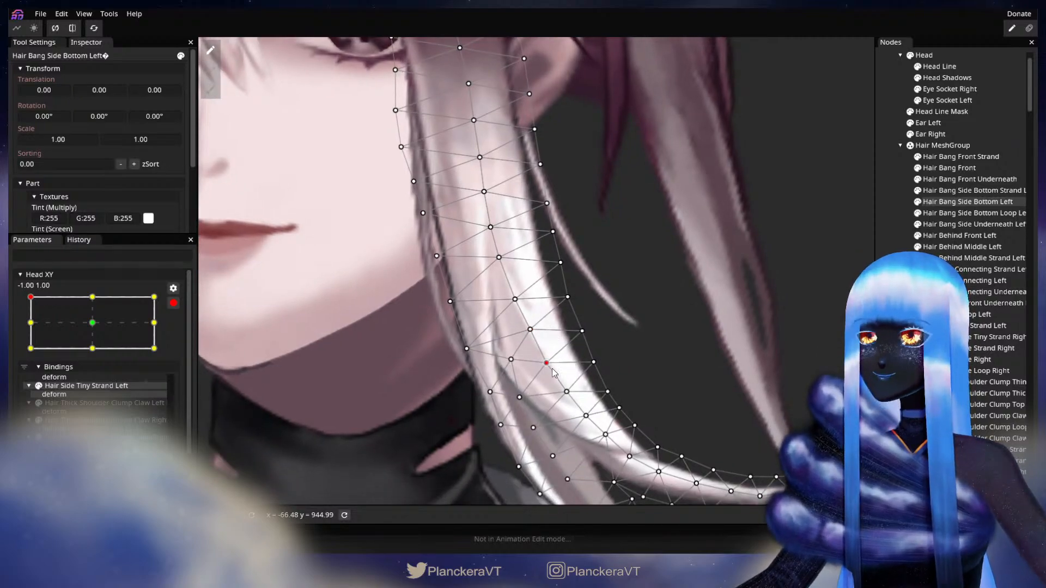
pyautogui.moveTo(552, 370); pyautogui.dragTo(555, 370)
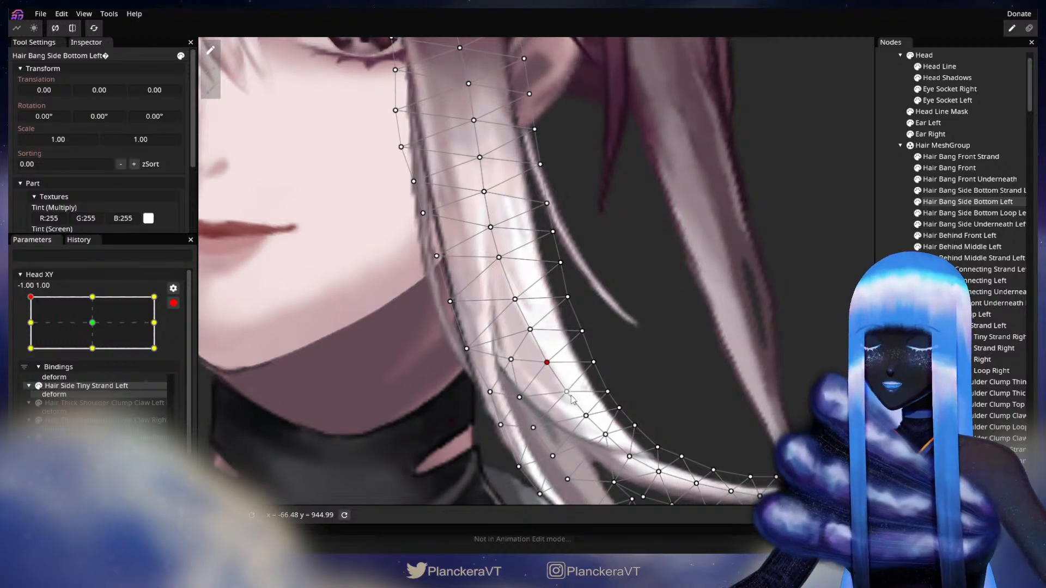
pyautogui.moveTo(574, 398); pyautogui.dragTo(557, 364)
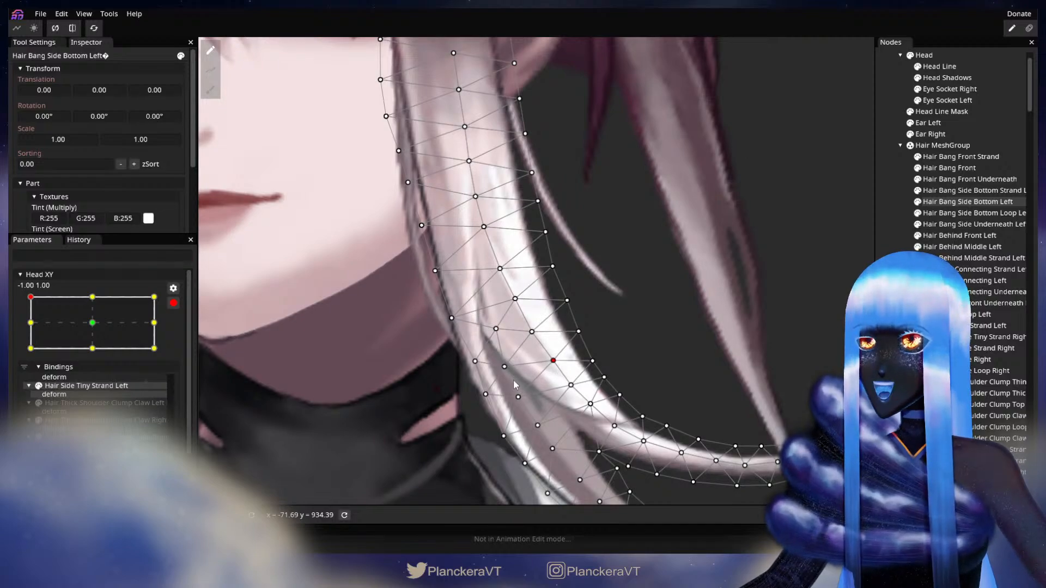
# - Fine-tune the vertices along the inner side of the Hair Bang Side Bottom Left mesh's bend, shifting the inner-edge one toward the neck
pyautogui.click(503, 369)
pyautogui.click(475, 362)
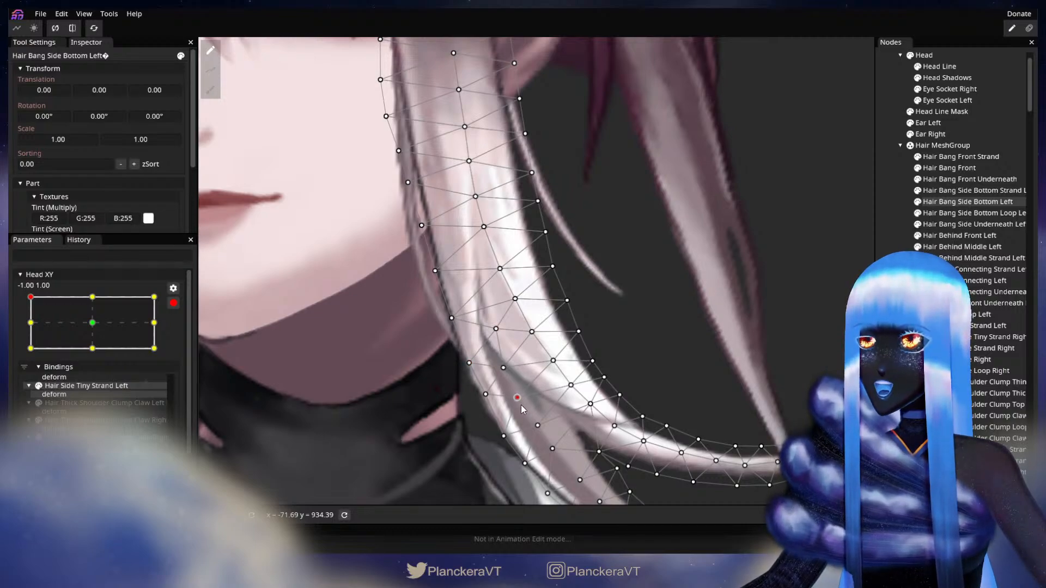
pyautogui.click(538, 425)
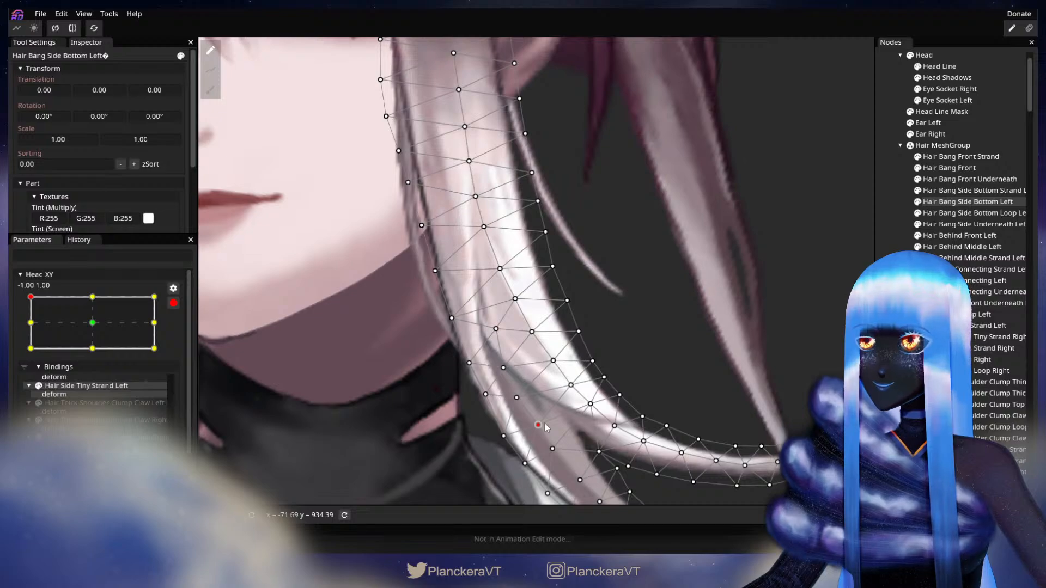
# - Nudge two lower centre-line vertices where the Hair Bang Side Bottom Left mesh curves toward its tip, and deselect the mesh
pyautogui.moveTo(576, 389); pyautogui.dragTo(579, 389)
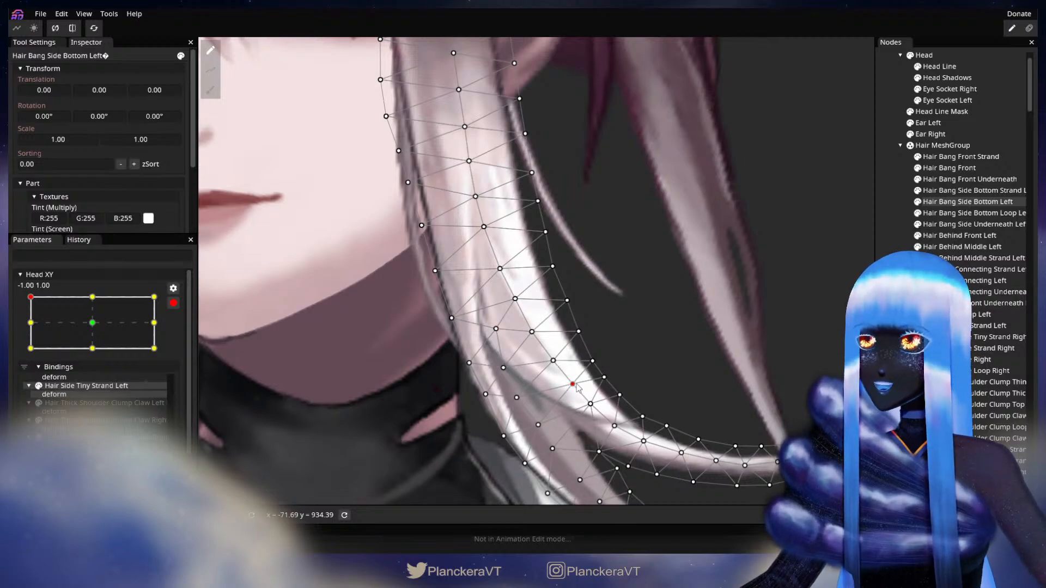
pyautogui.click(594, 409)
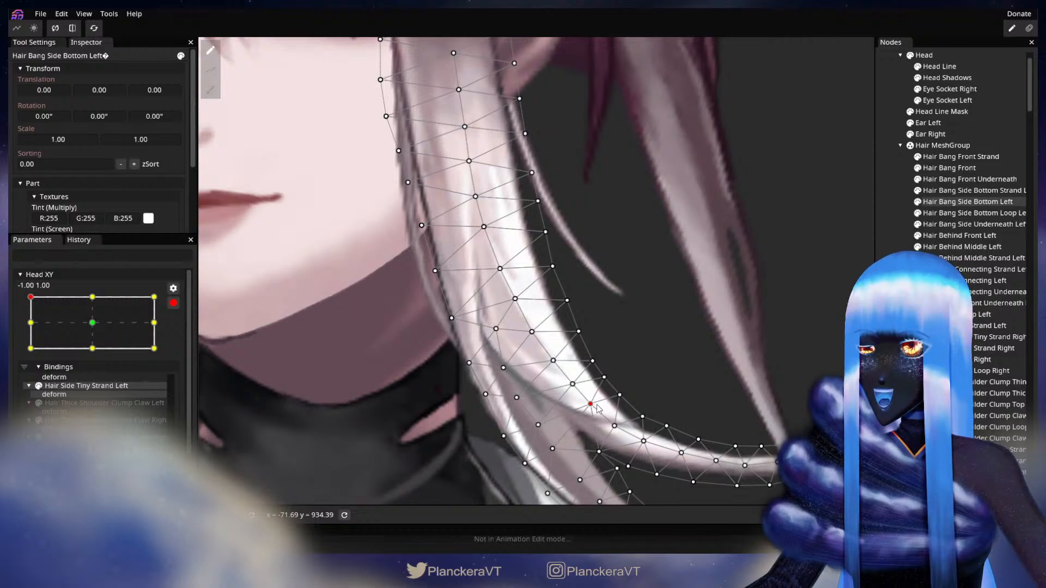
pyautogui.click(891, 332)
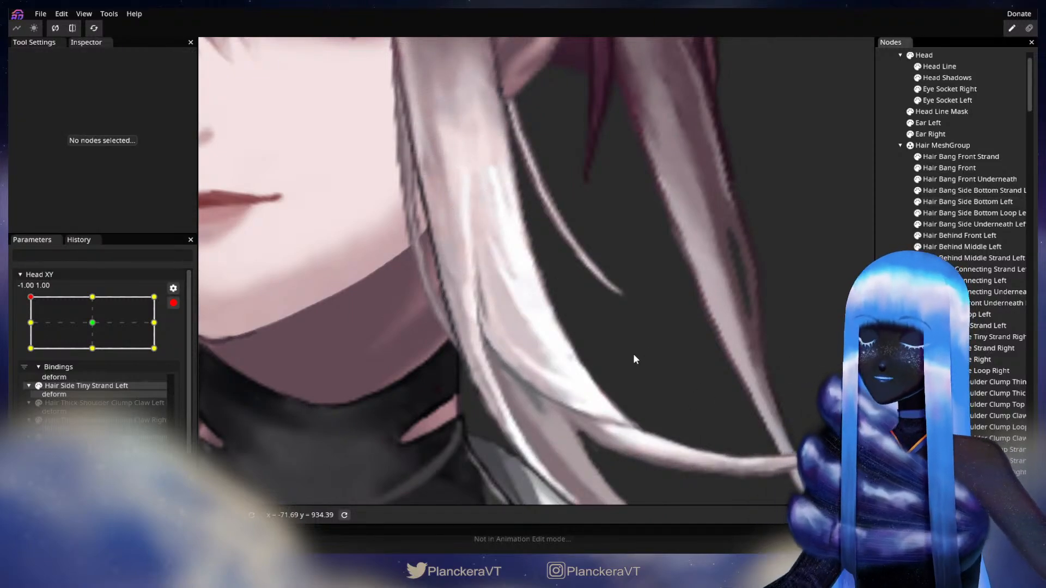
pyautogui.scroll(-5, 634, 354)
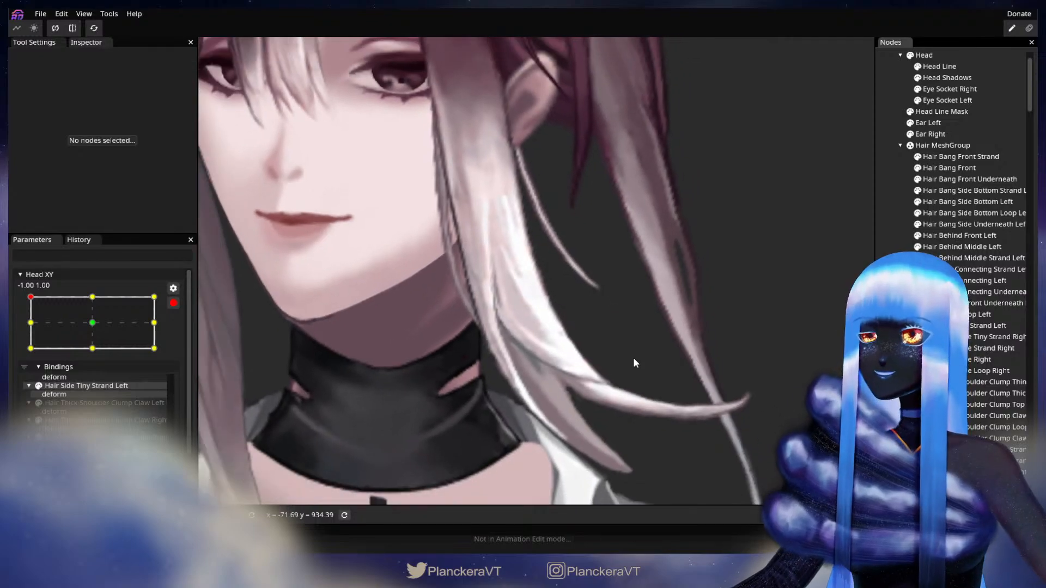
# - Review the left bang's curve from further out, disarm Head XY, and replay the head movement around -1.00, 1.00
pyautogui.scroll(-5, 635, 355)
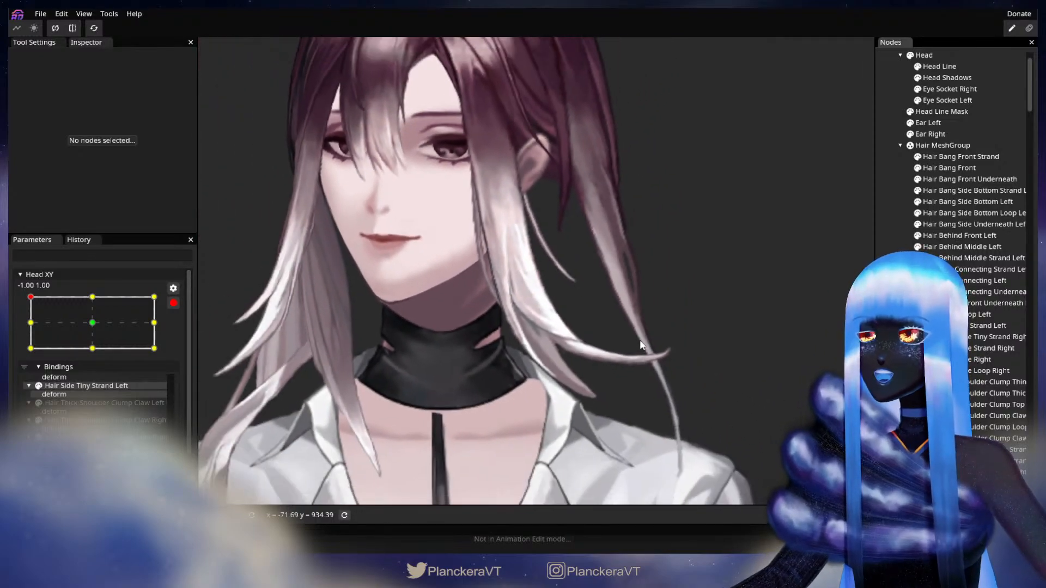
pyautogui.scroll(-2, 607, 355)
pyautogui.moveTo(601, 324); pyautogui.dragTo(605, 383)
pyautogui.moveTo(649, 344); pyautogui.dragTo(626, 369)
pyautogui.click(173, 303)
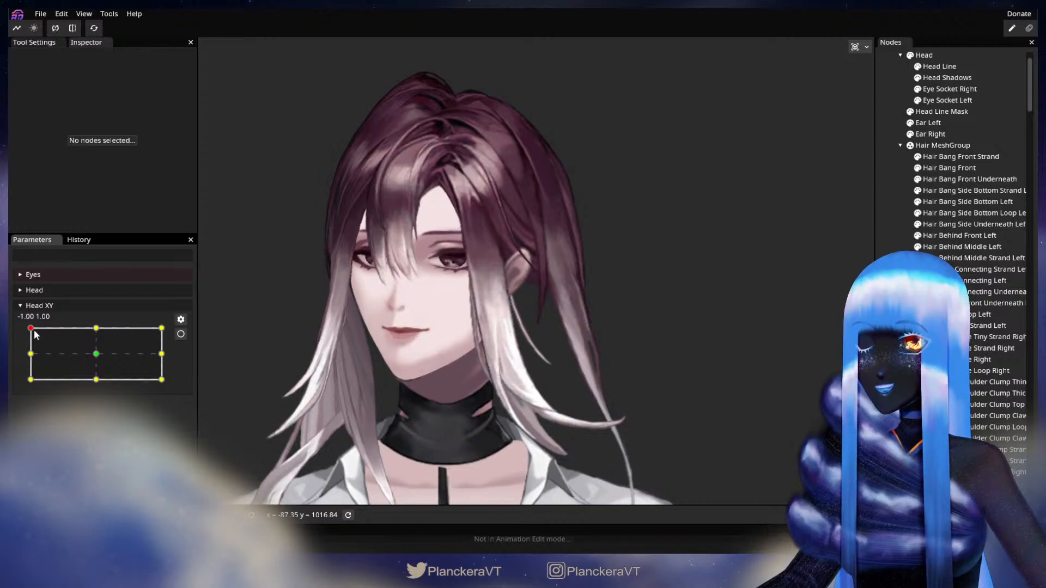
pyautogui.moveTo(30, 329)
pyautogui.mouseDown()
pyautogui.moveTo(27, 354)
pyautogui.moveTo(31, 327)
pyautogui.mouseUp()
# - Re-arm Head XY at -1.00, 1.00 and pull the outer-edge vertices along the Hair Bang Side Bottom Left mesh's bend slightly inward
pyautogui.click(181, 334)
pyautogui.scroll(5, 483, 452)
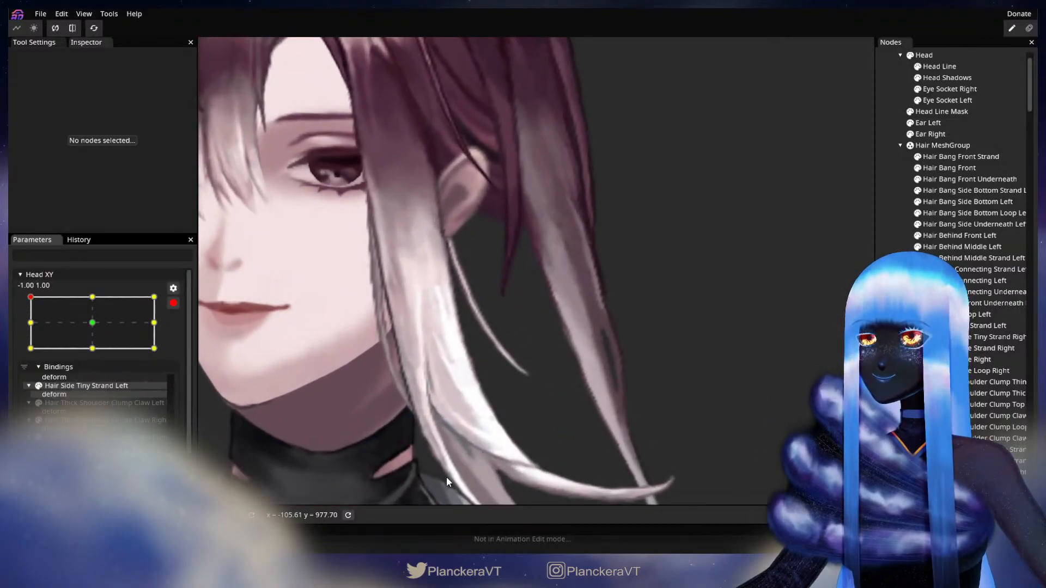
pyautogui.moveTo(446, 477); pyautogui.dragTo(512, 427)
pyautogui.scroll(3, 511, 426)
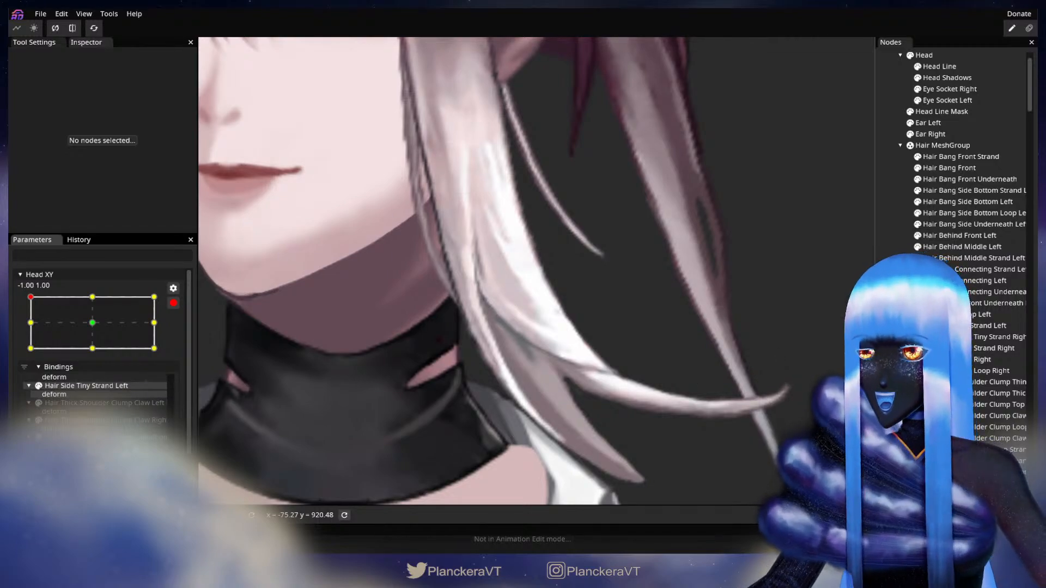
pyautogui.click(594, 377)
pyautogui.scroll(1, 595, 379)
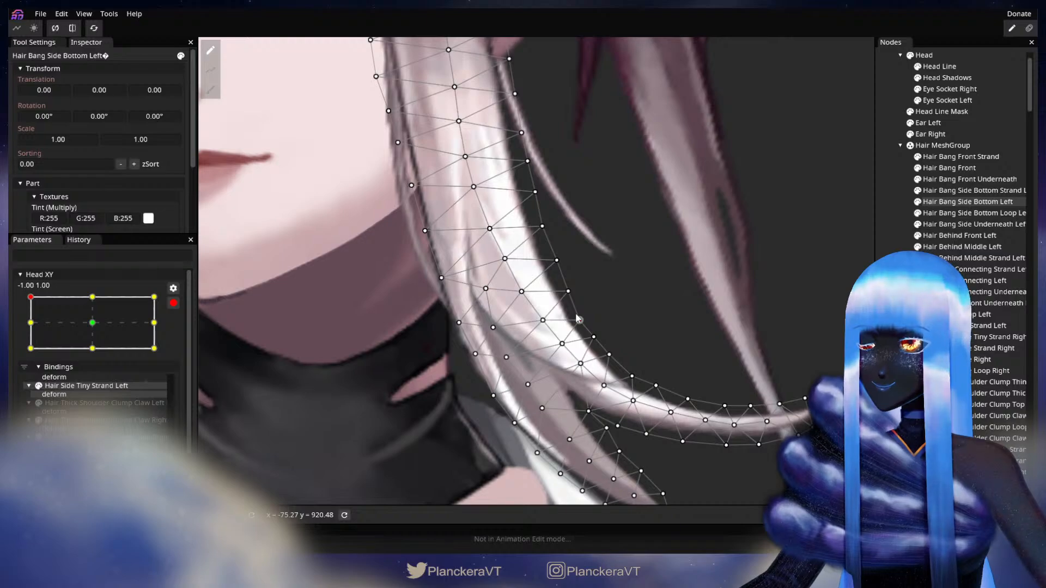
pyautogui.moveTo(568, 291); pyautogui.dragTo(550, 259)
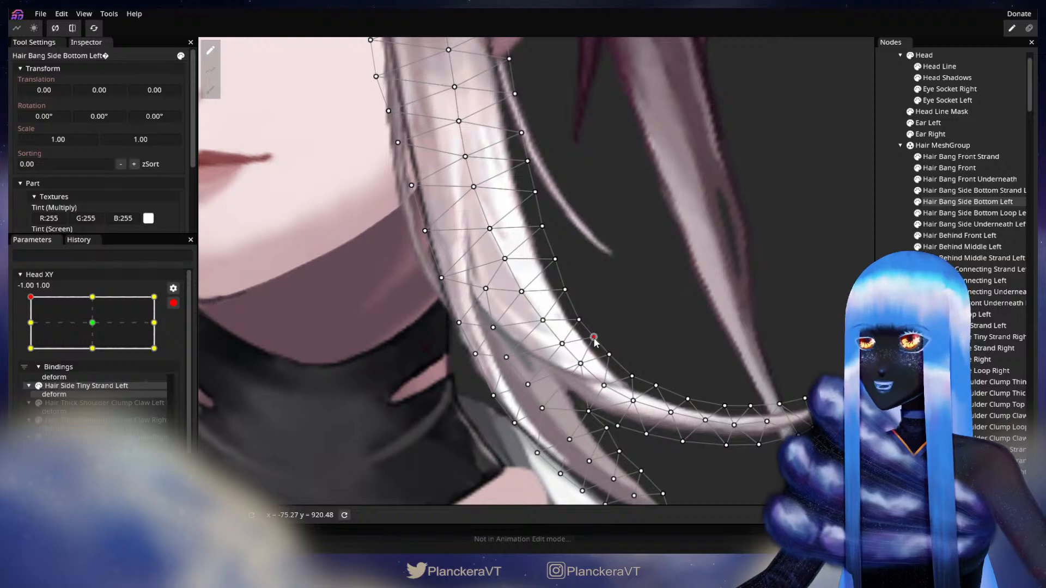
pyautogui.moveTo(596, 341); pyautogui.dragTo(582, 321)
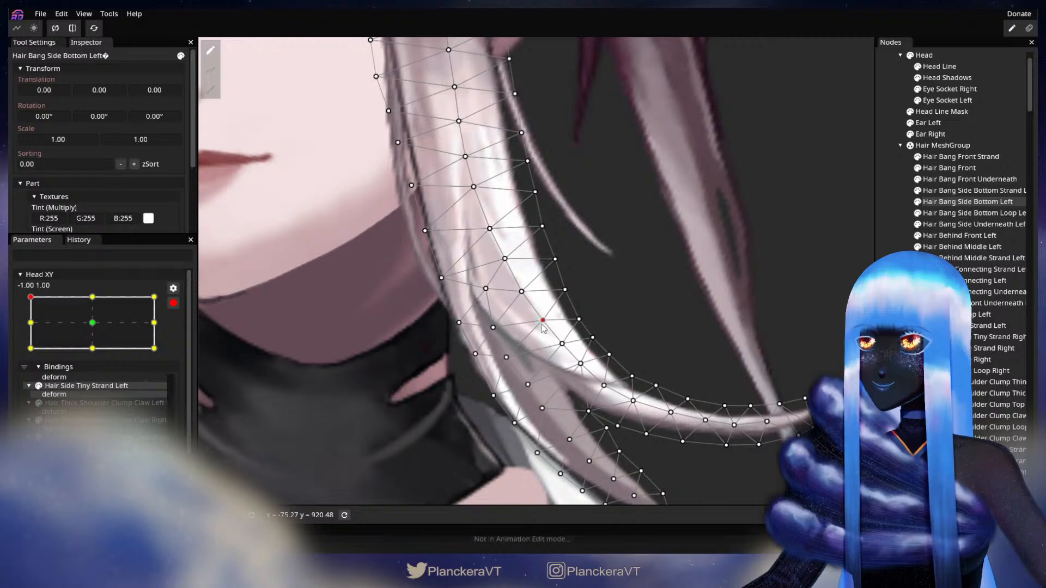
# - Fine-tune one centre-line vertex and the outer-edge vertex beside it on the Hair Bang Side Bottom Left mesh's bend, and deselect the mesh
pyautogui.moveTo(543, 327); pyautogui.dragTo(542, 327)
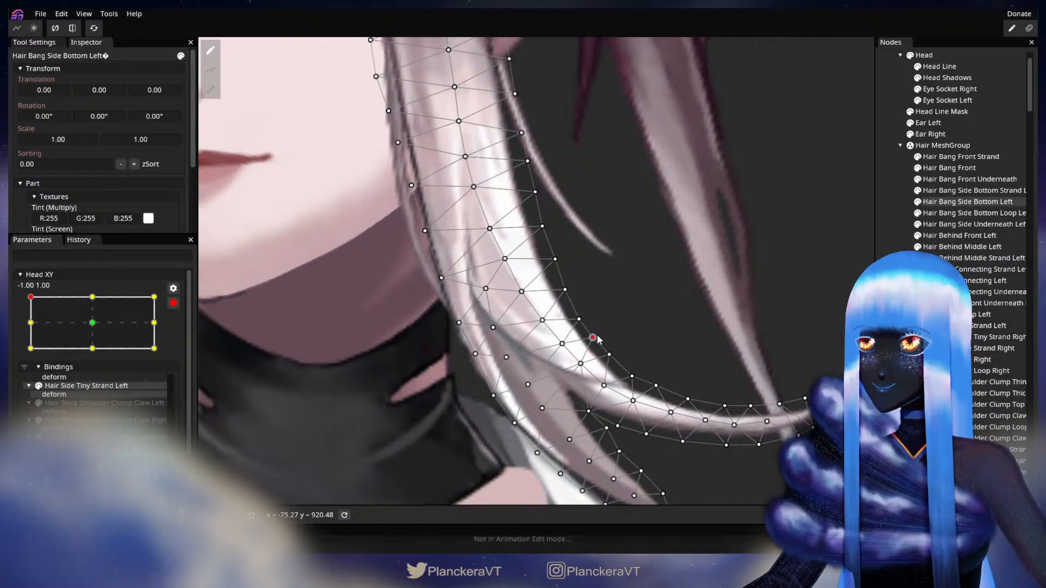
pyautogui.moveTo(601, 339); pyautogui.dragTo(601, 338)
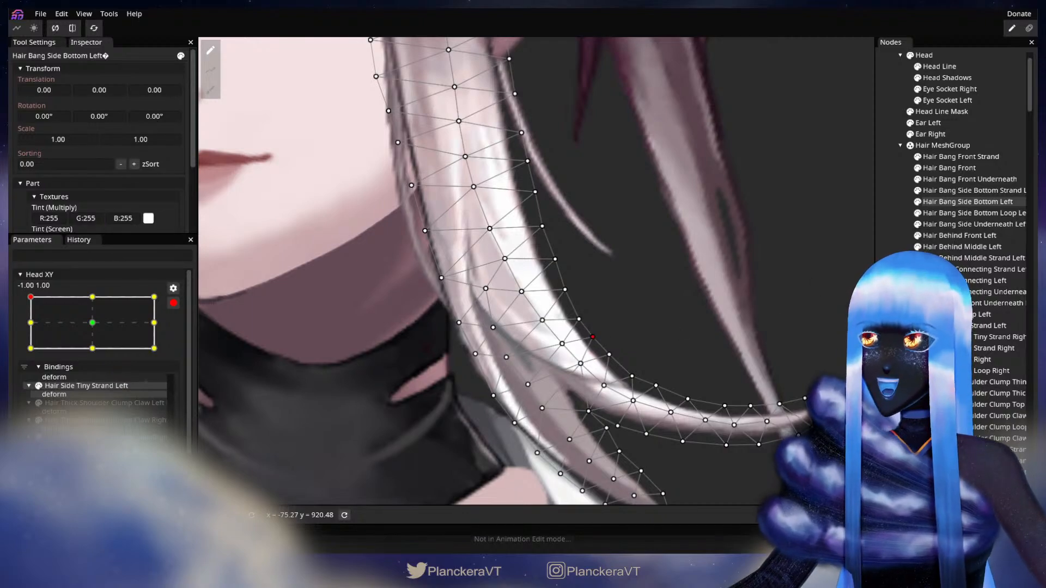
pyautogui.click(888, 332)
# - Disarm Head XY and replay the head movement near -1.00, 1.00 to check the smoothed outer edge of the left bang
pyautogui.scroll(-3, 591, 402)
pyautogui.scroll(-5, 597, 406)
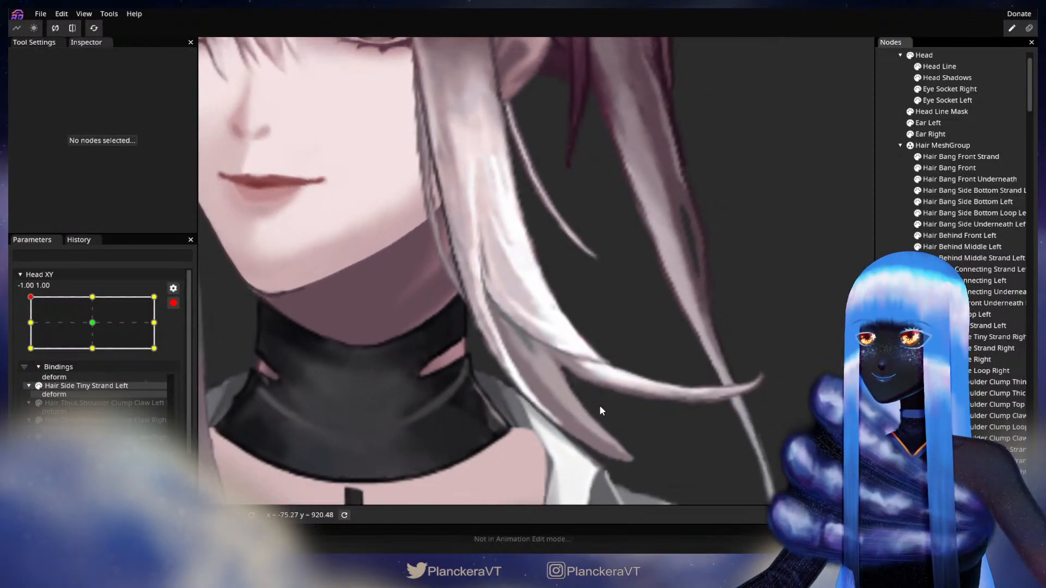
pyautogui.scroll(-4, 602, 406)
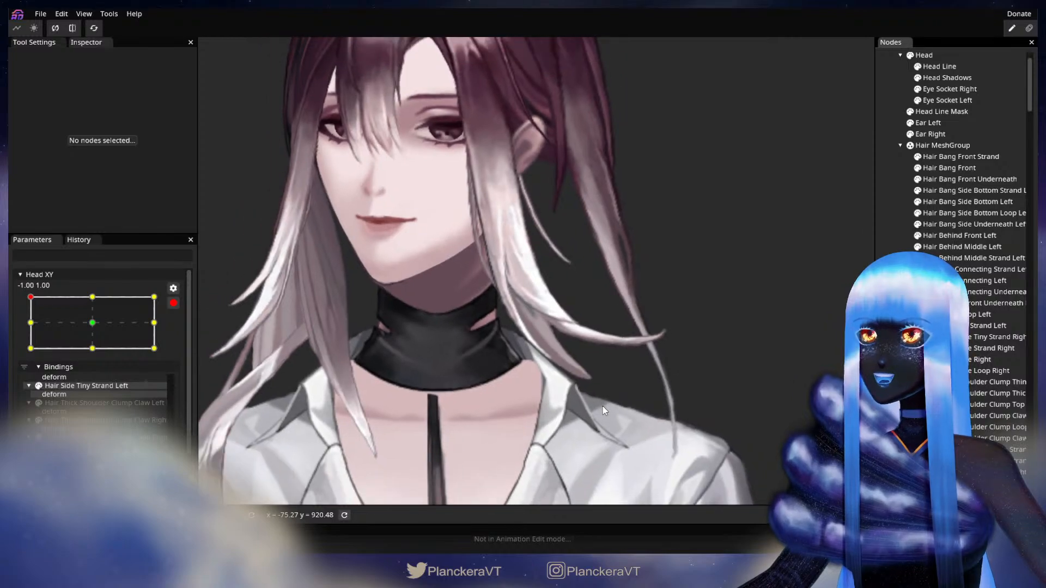
pyautogui.scroll(-1, 629, 392)
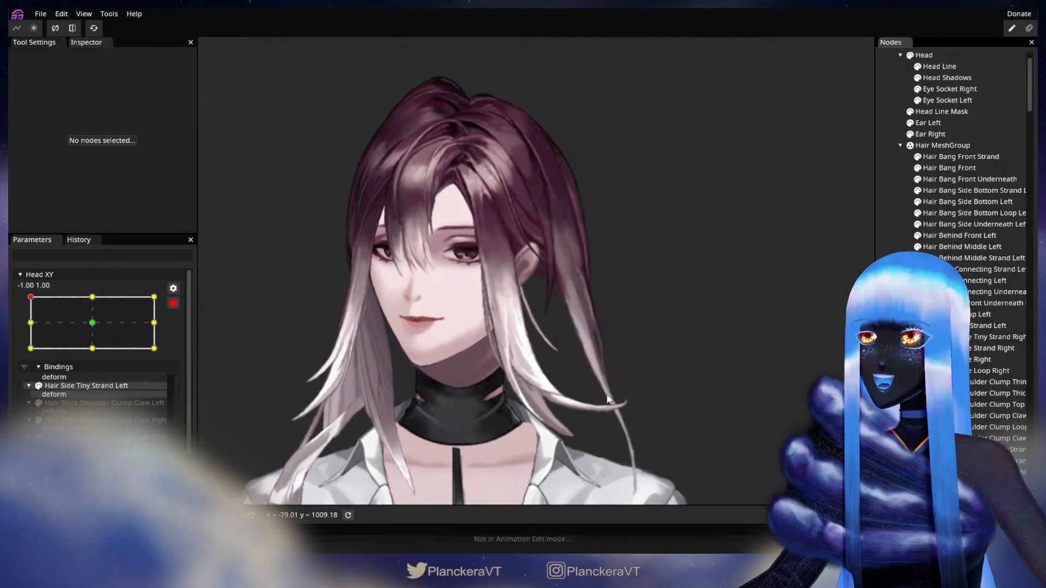
pyautogui.click(174, 303)
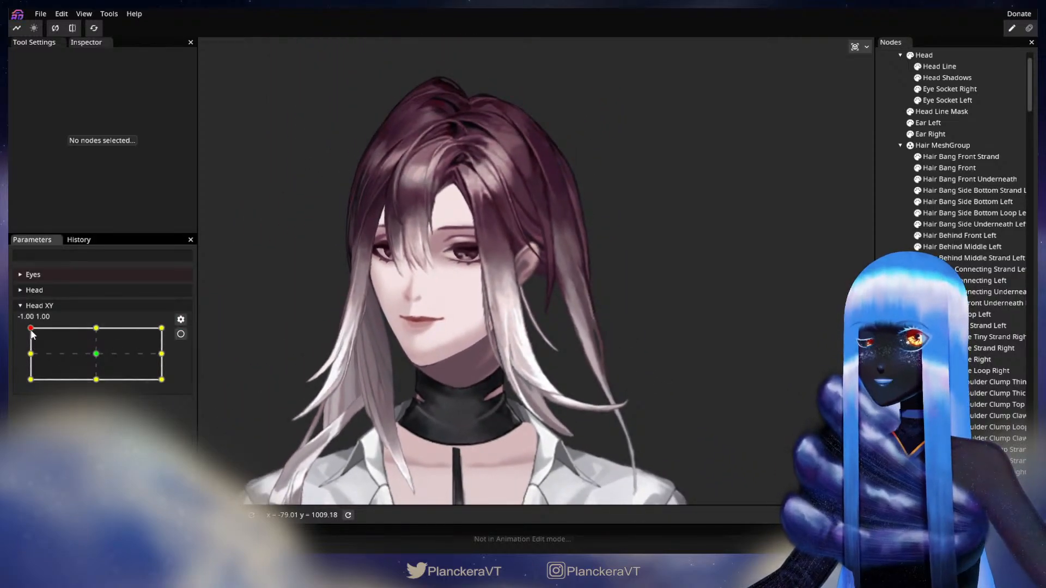
pyautogui.moveTo(30, 328)
pyautogui.mouseDown()
pyautogui.moveTo(28, 357)
pyautogui.moveTo(25, 331)
pyautogui.moveTo(20, 349)
pyautogui.moveTo(14, 325)
pyautogui.moveTo(8, 355)
pyautogui.moveTo(29, 331)
pyautogui.mouseUp()
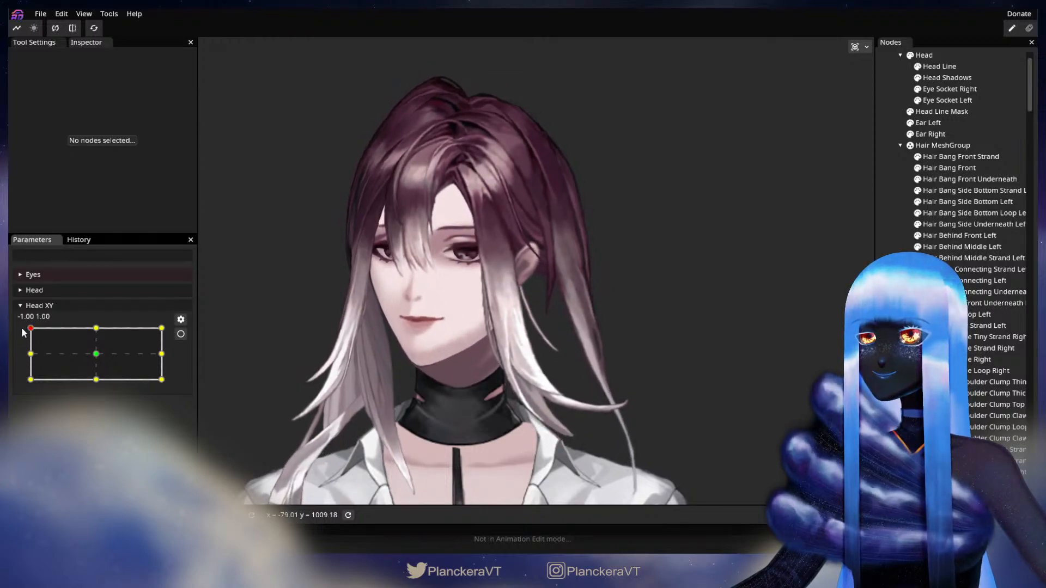
pyautogui.moveTo(31, 327)
pyautogui.mouseDown()
pyautogui.moveTo(28, 353)
pyautogui.moveTo(25, 326)
pyautogui.mouseUp()
# - Re-arm Head XY at -1.00, 1.00, nudge three outer-edge vertices mid-way down the Hair Bang Side Bottom Strand Left mesh slightly outward, and deselect it
pyautogui.scroll(5, 332, 417)
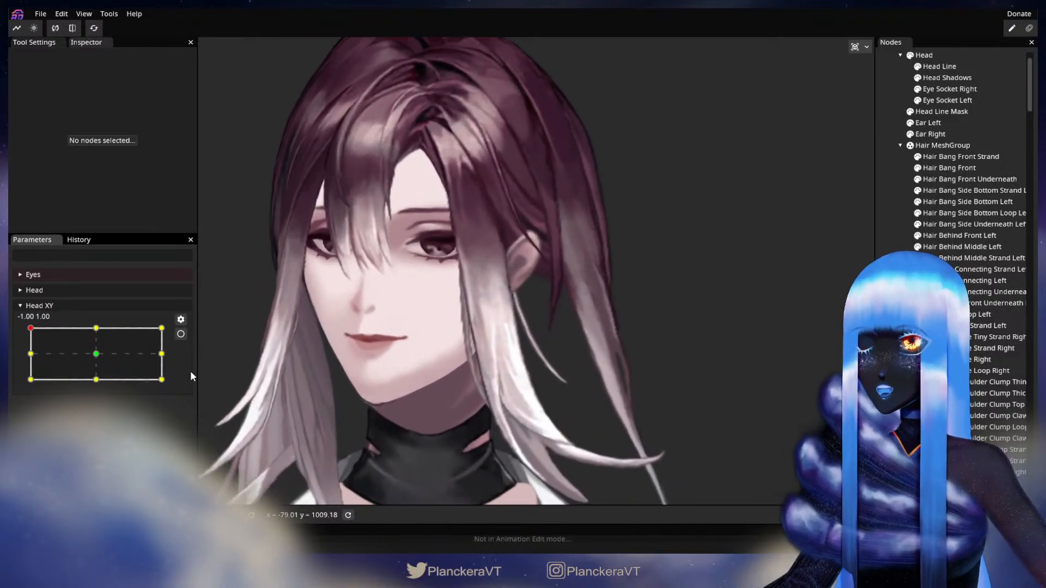
pyautogui.click(181, 334)
pyautogui.scroll(6, 340, 417)
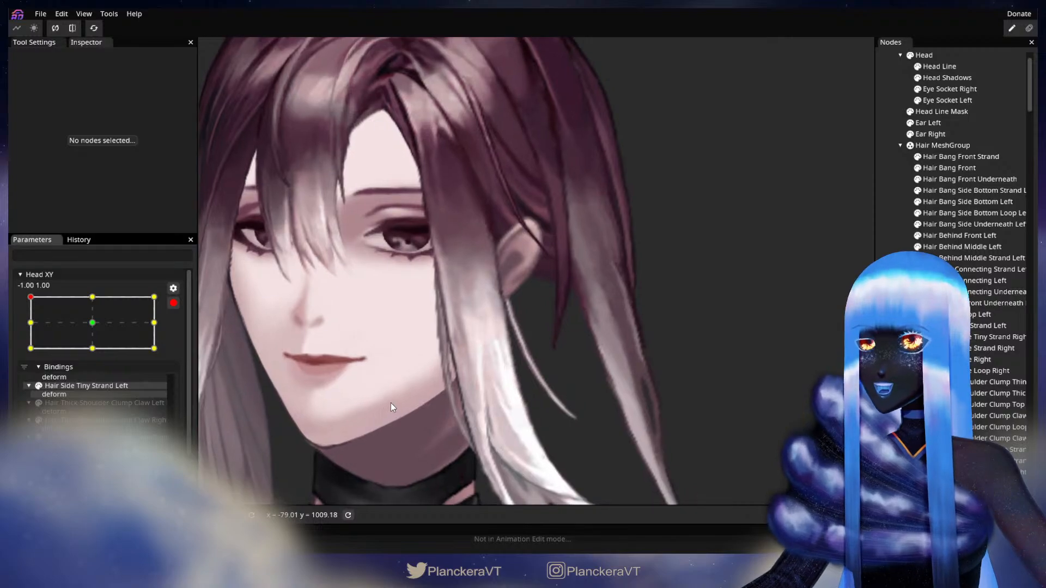
pyautogui.scroll(8, 485, 384)
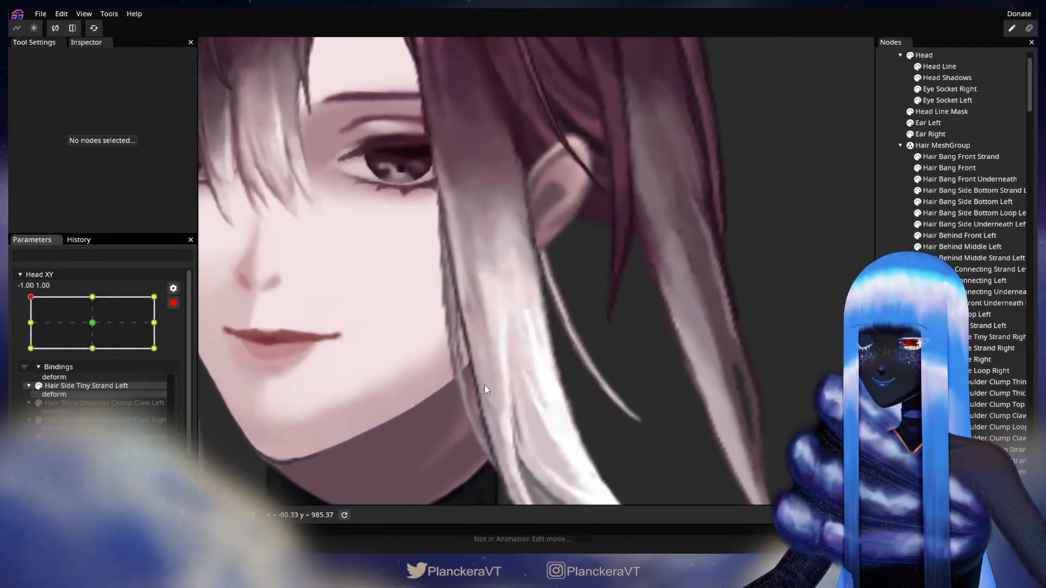
pyautogui.scroll(1, 539, 384)
pyautogui.scroll(1, 687, 381)
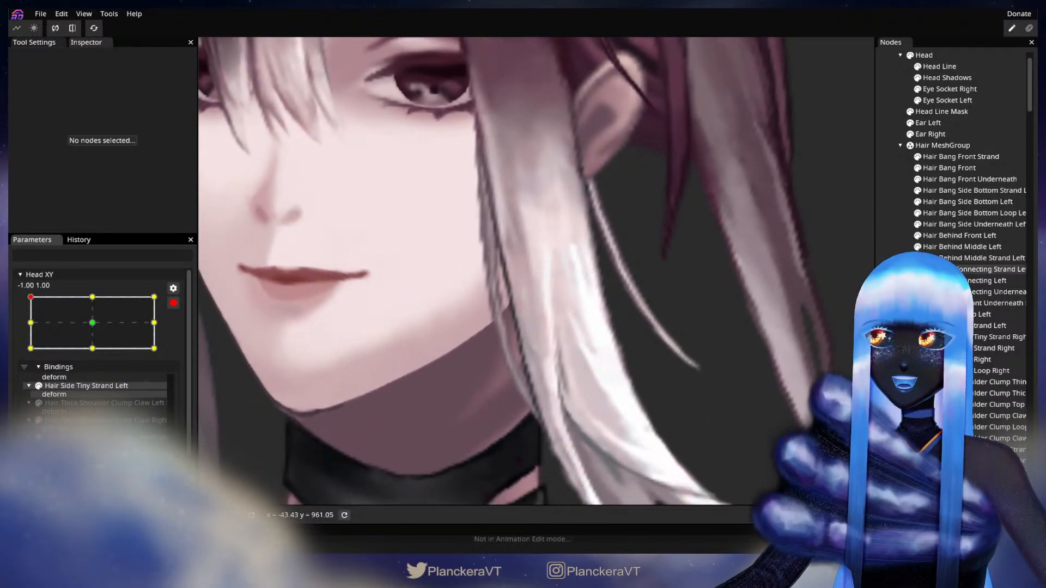
pyautogui.click(965, 190)
pyautogui.scroll(1, 582, 316)
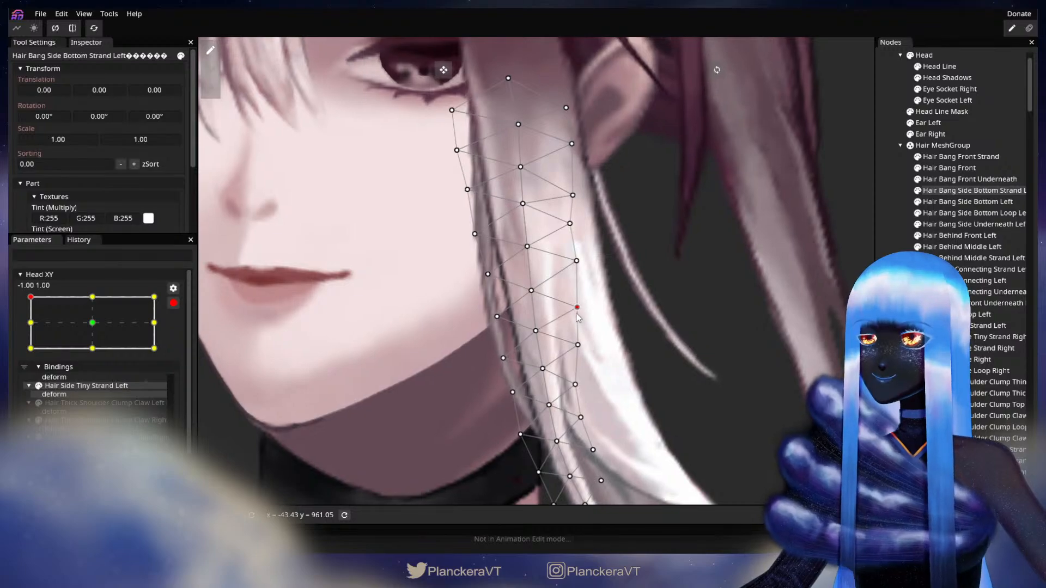
pyautogui.moveTo(581, 312); pyautogui.dragTo(582, 312)
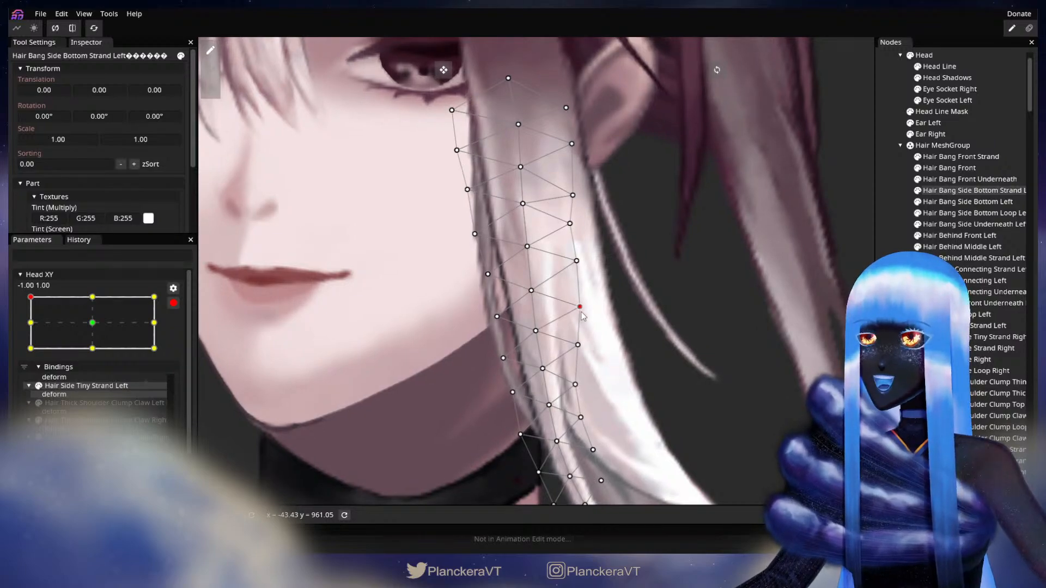
pyautogui.click(578, 345)
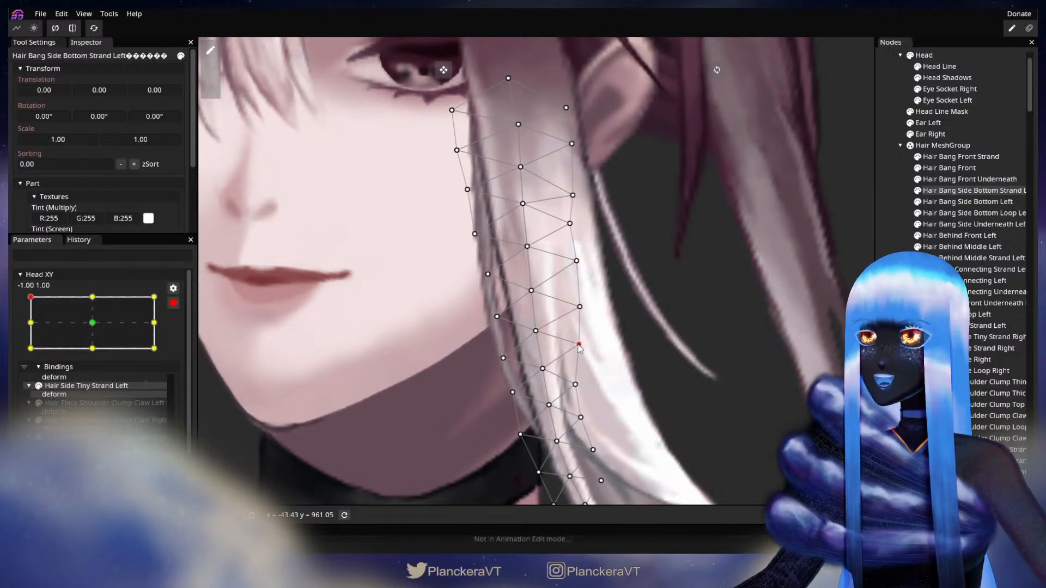
pyautogui.click(582, 265)
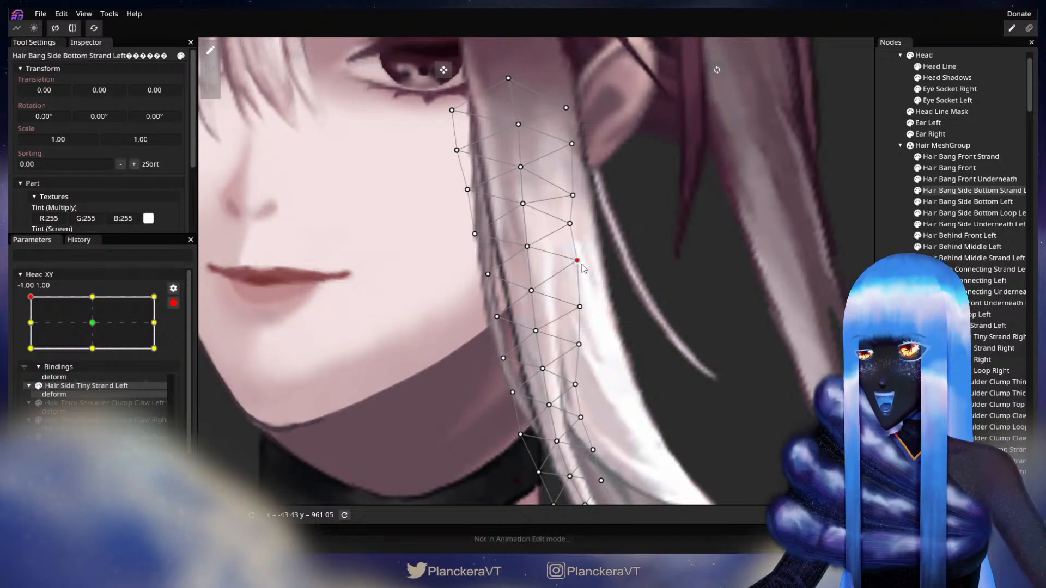
pyautogui.moveTo(582, 264); pyautogui.dragTo(582, 264)
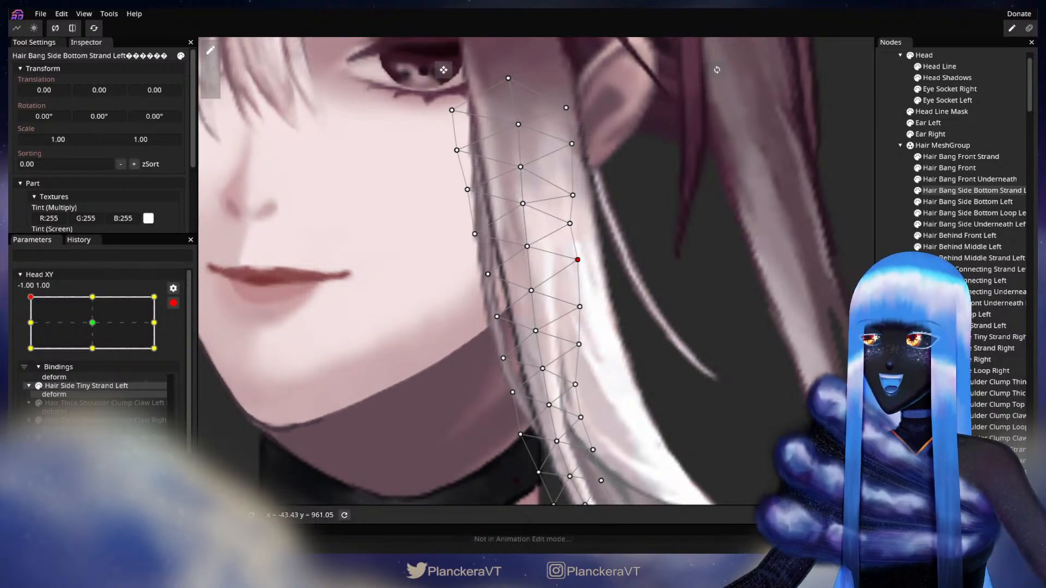
pyautogui.click(889, 357)
# - Check the whole head, disarm Head XY, and replay the movement near -1.00, 1.00 to examine the adjusted left bang strand
pyautogui.scroll(-5, 659, 357)
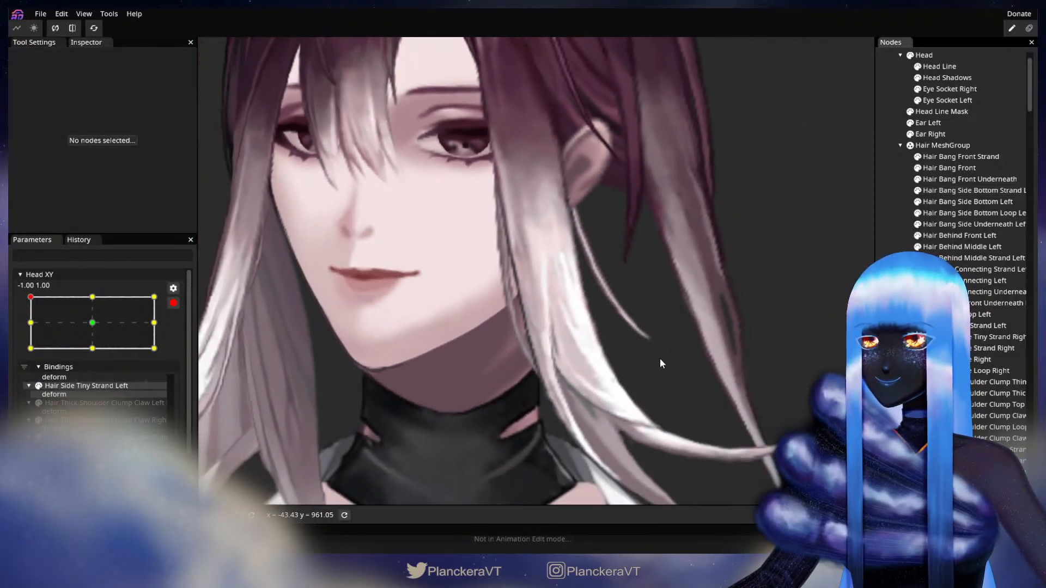
pyautogui.scroll(-5, 660, 361)
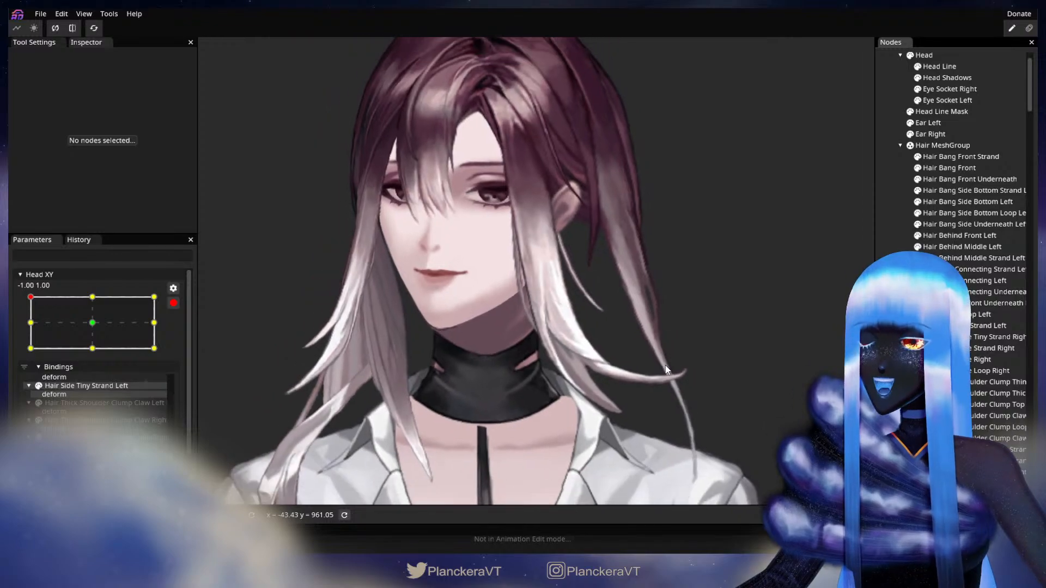
pyautogui.moveTo(662, 313); pyautogui.dragTo(636, 369)
pyautogui.scroll(-1, 524, 363)
pyautogui.moveTo(520, 364); pyautogui.dragTo(531, 358)
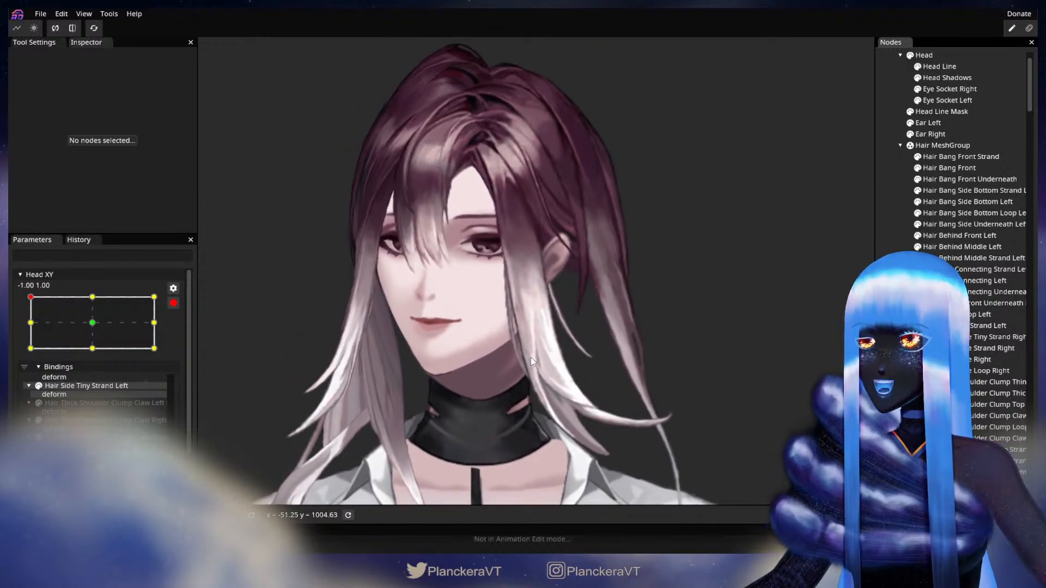
pyautogui.click(173, 303)
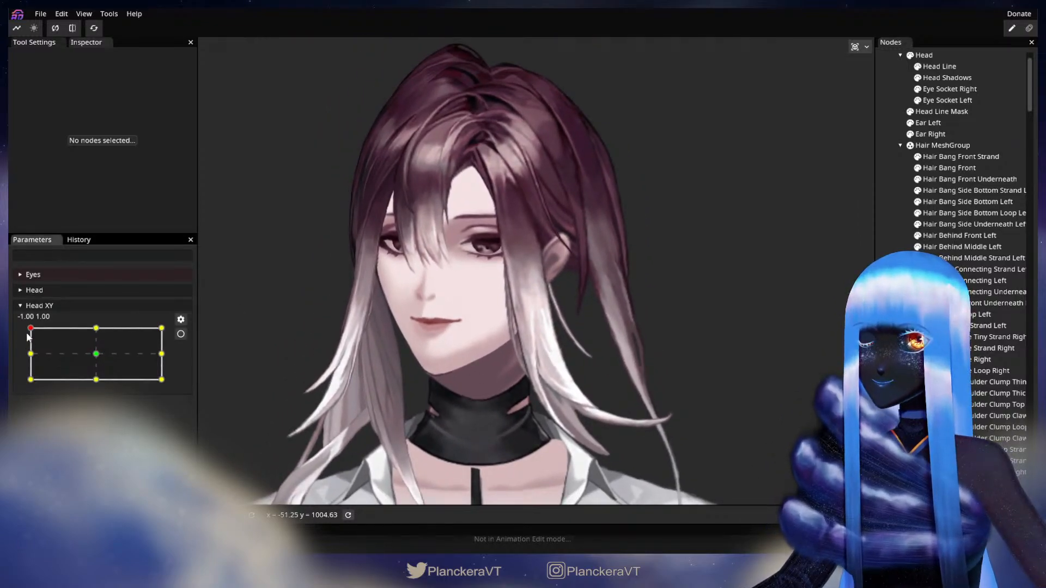
pyautogui.moveTo(31, 330)
pyautogui.mouseDown()
pyautogui.moveTo(30, 355)
pyautogui.moveTo(27, 330)
pyautogui.mouseUp()
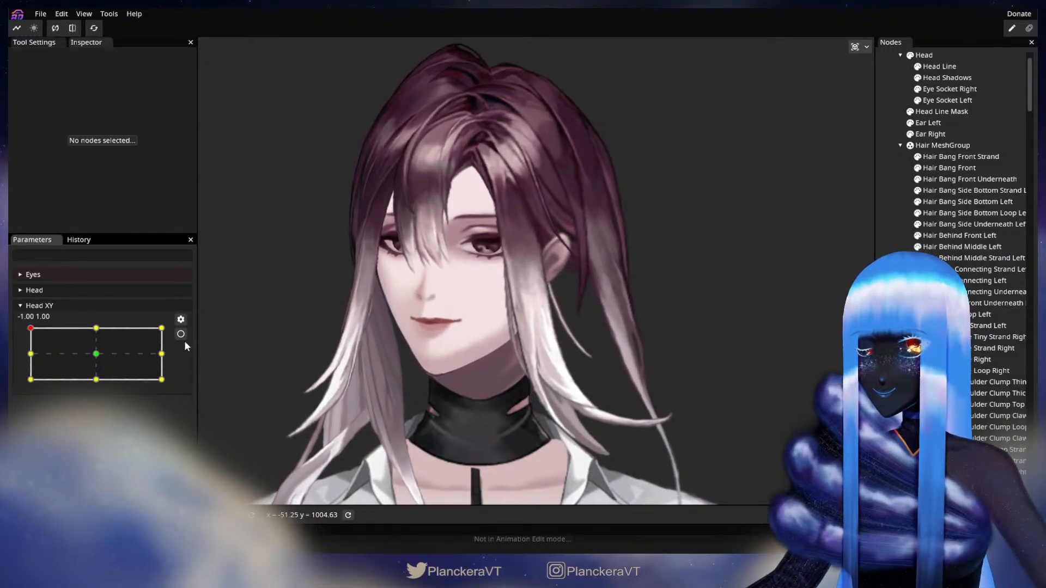
# - Re-arm Head XY at -1.00, 1.00 and fine-tune two neighbouring outer-edge vertices lower down the Hair Bang Side Bottom Strand Left mesh
pyautogui.click(181, 334)
pyautogui.scroll(5, 348, 408)
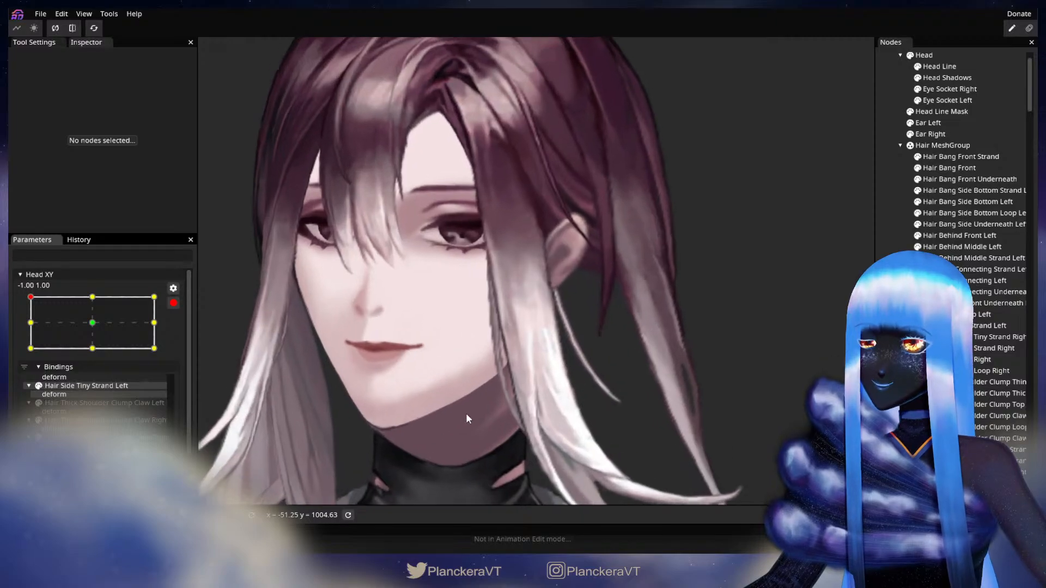
pyautogui.scroll(5, 468, 419)
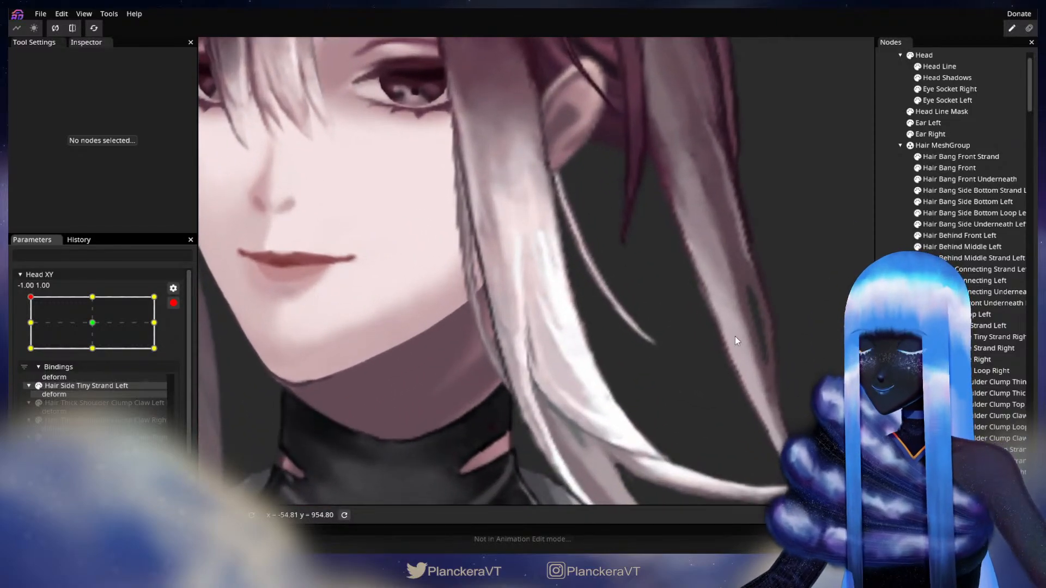
pyautogui.click(970, 190)
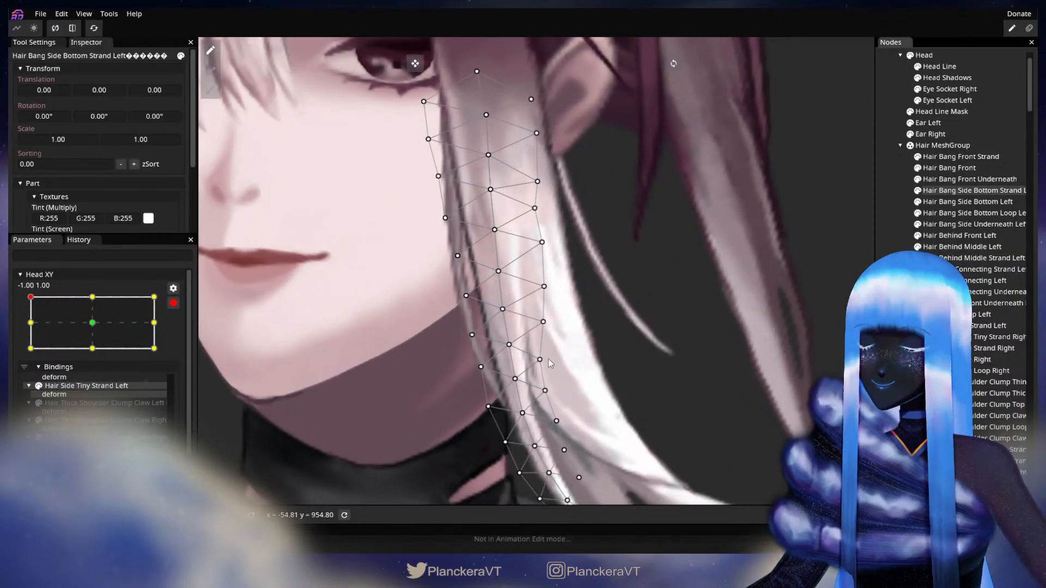
pyautogui.click(540, 360)
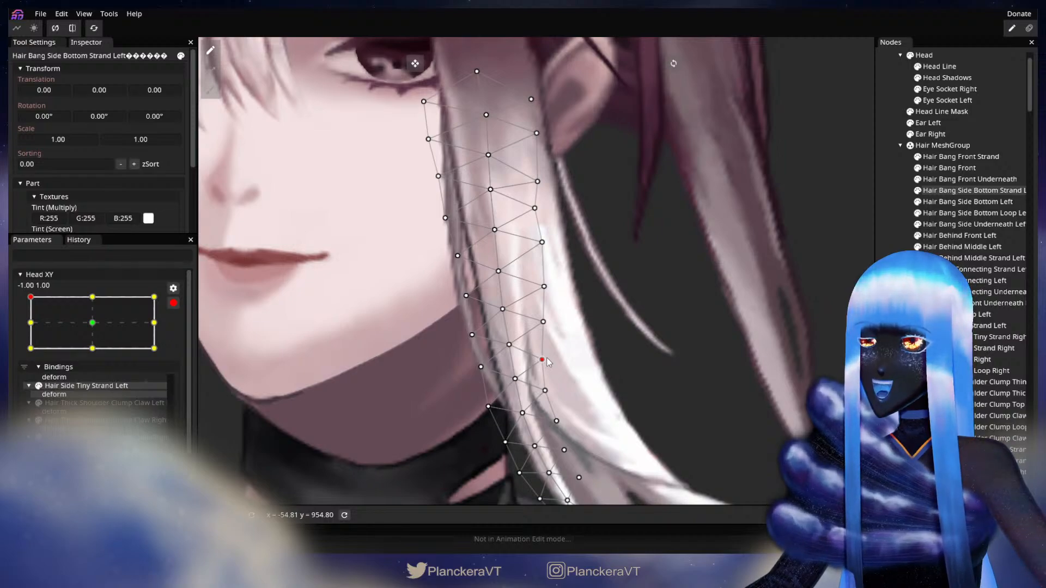
pyautogui.moveTo(547, 359); pyautogui.dragTo(549, 319)
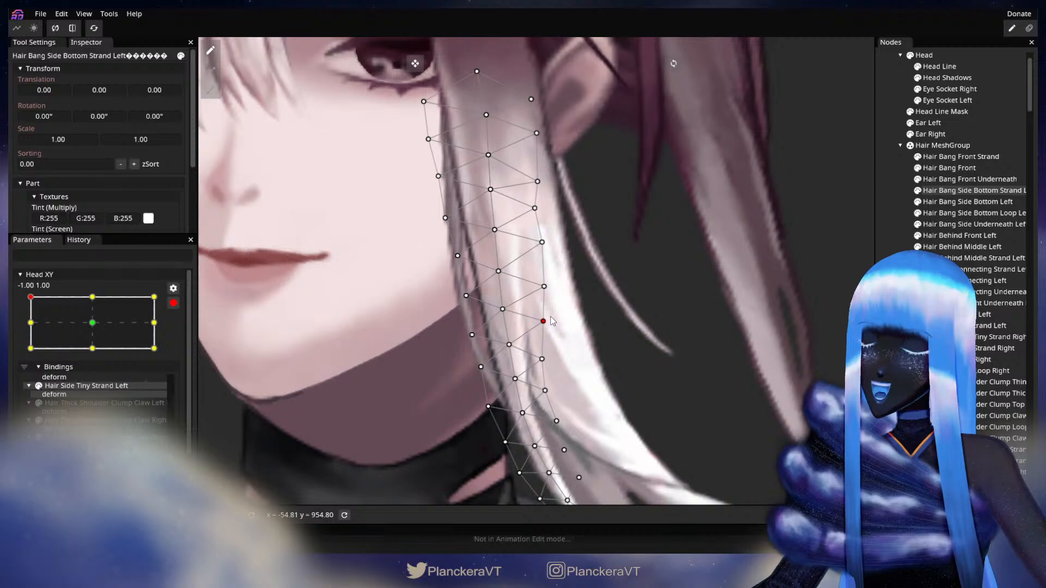
# - Select Hair Bang Side Bottom Left, nudge two neighbouring vertices on its face-side edge beside the jaw slightly toward the face, and deselect it
pyautogui.click(965, 202)
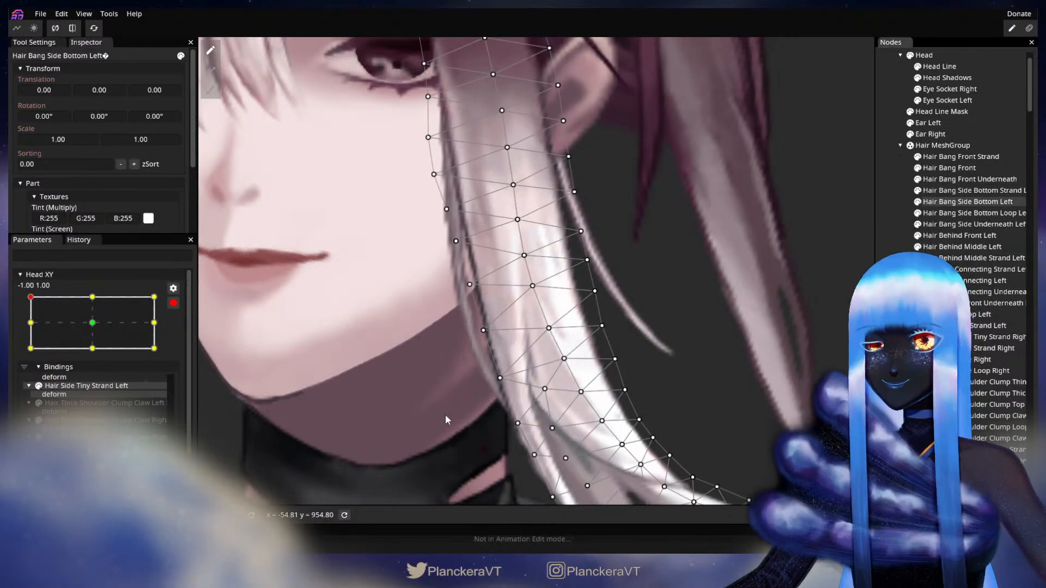
pyautogui.click(497, 379)
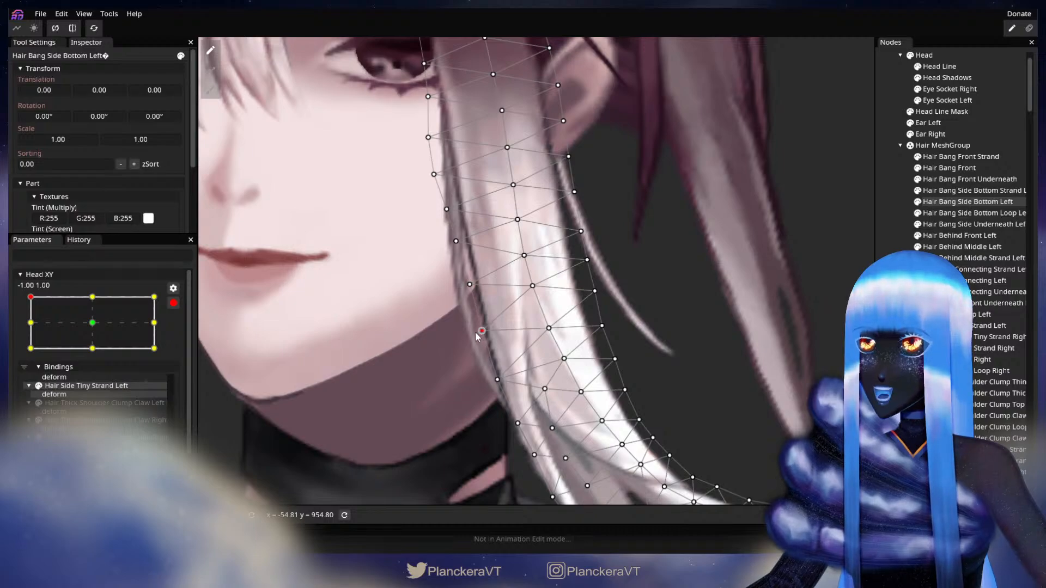
pyautogui.moveTo(475, 331); pyautogui.dragTo(472, 332)
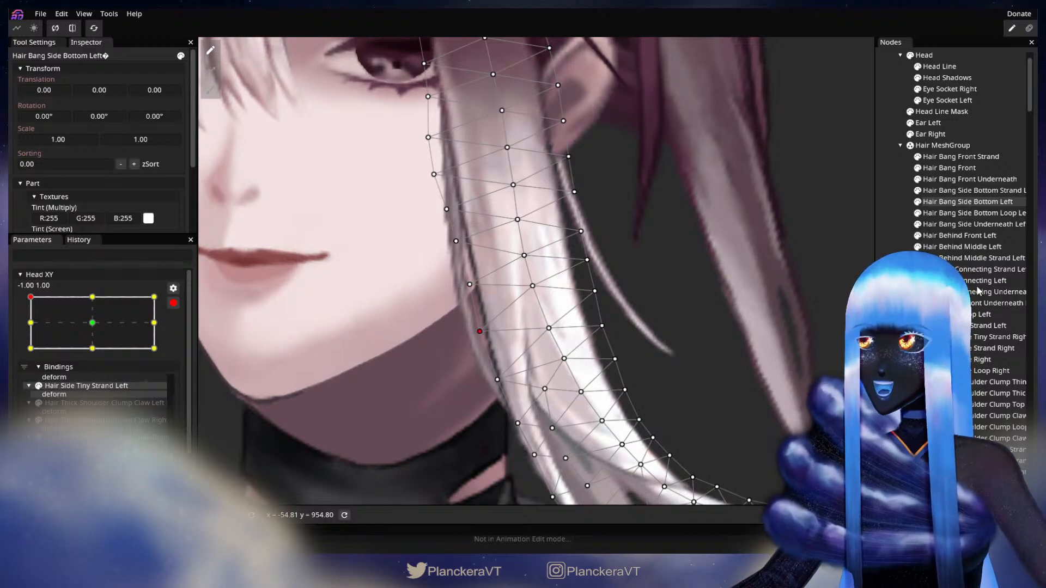
pyautogui.press('Escape')
# - Check the whole head, disarm Head XY, and replay the movement near -1.00, 1.00 to examine the adjusted face-side edge of the left bang
pyautogui.scroll(-6, 565, 357)
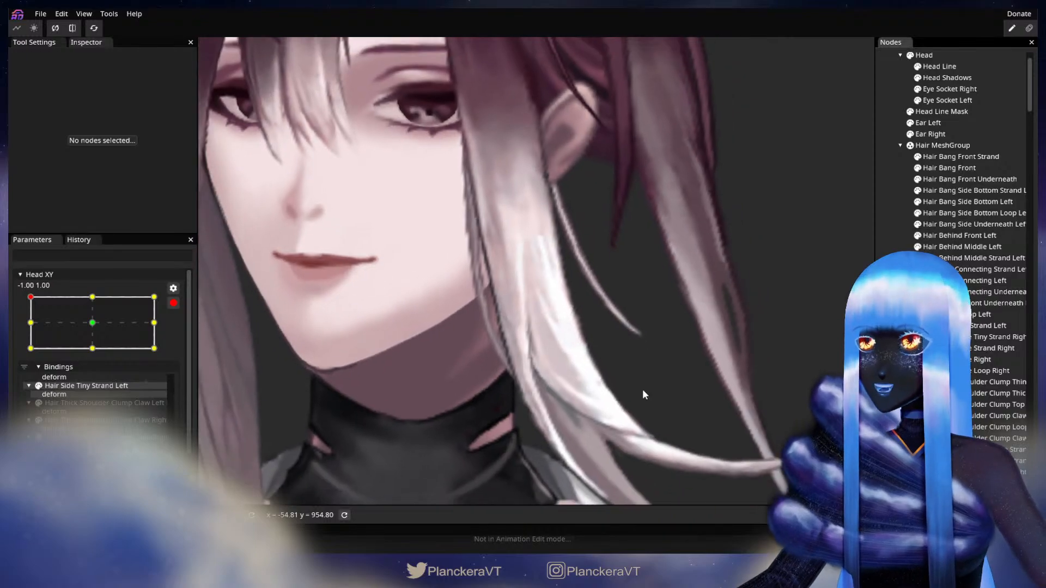
pyautogui.scroll(-6, 647, 394)
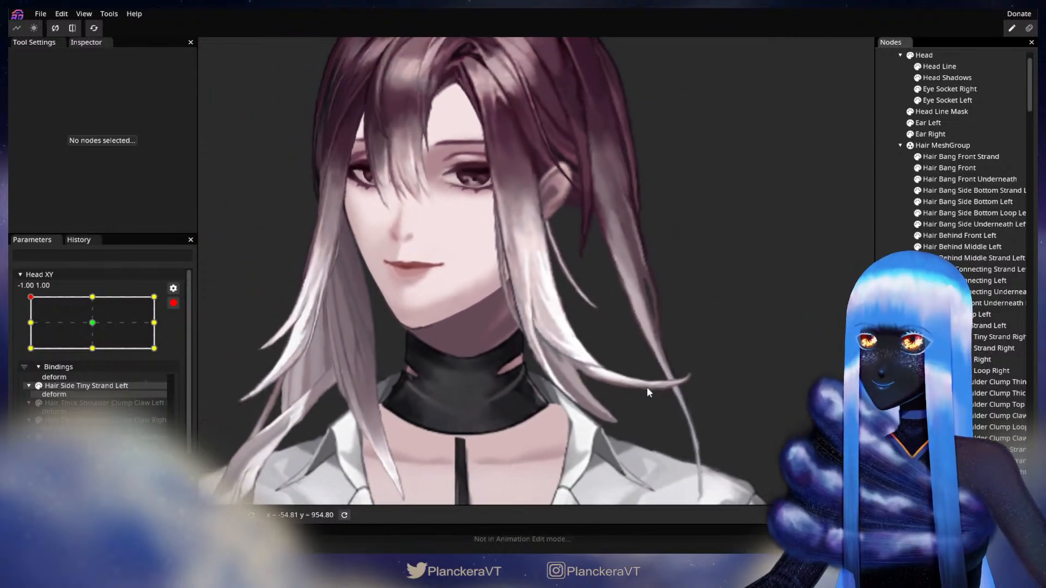
pyautogui.scroll(-5, 647, 389)
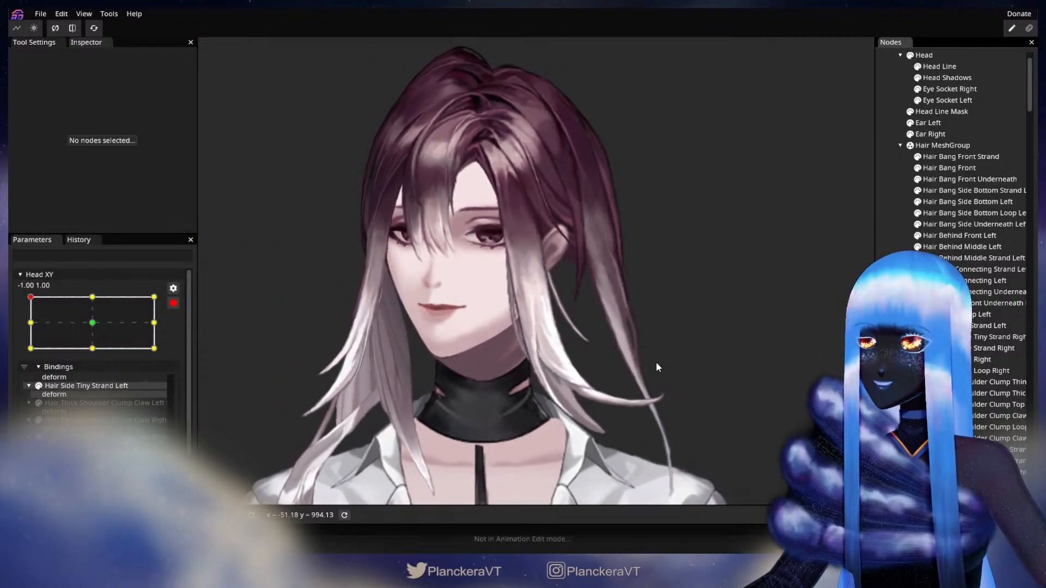
pyautogui.click(173, 303)
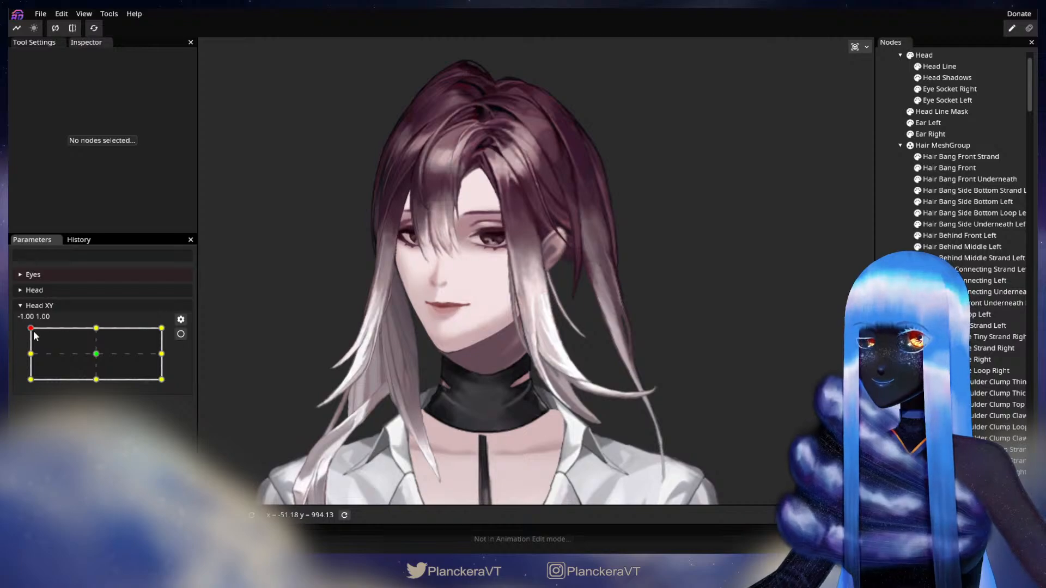
pyautogui.moveTo(30, 331)
pyautogui.mouseDown()
pyautogui.moveTo(24, 357)
pyautogui.moveTo(22, 328)
pyautogui.mouseUp()
# - Re-arm Head XY at -1.00, 1.00, nudge three interior vertices near the fork of the Hair Bang Side Bottom Left mesh, and deselect it
pyautogui.click(181, 334)
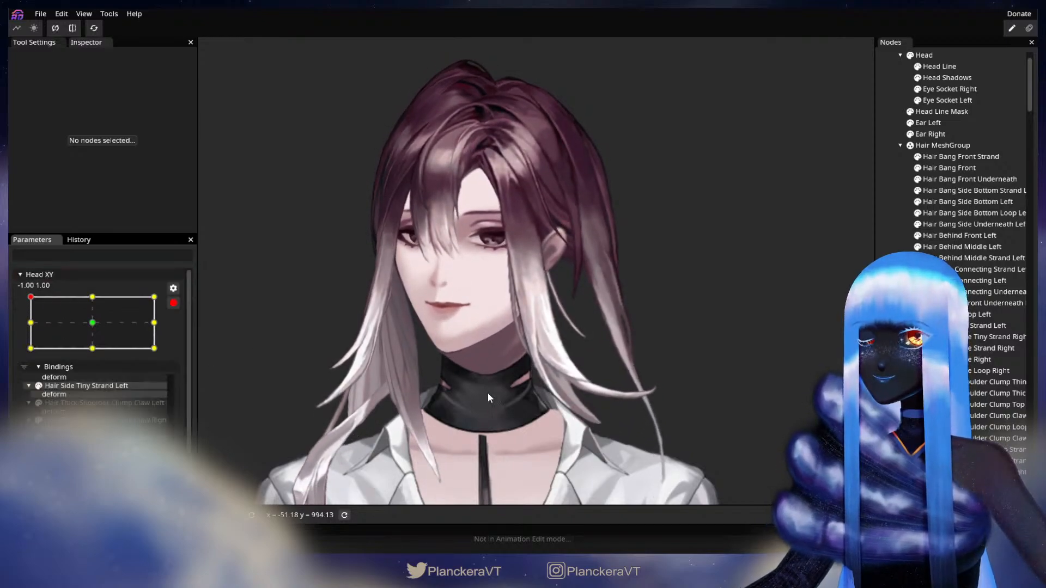
pyautogui.scroll(5, 485, 382)
pyautogui.scroll(5, 476, 369)
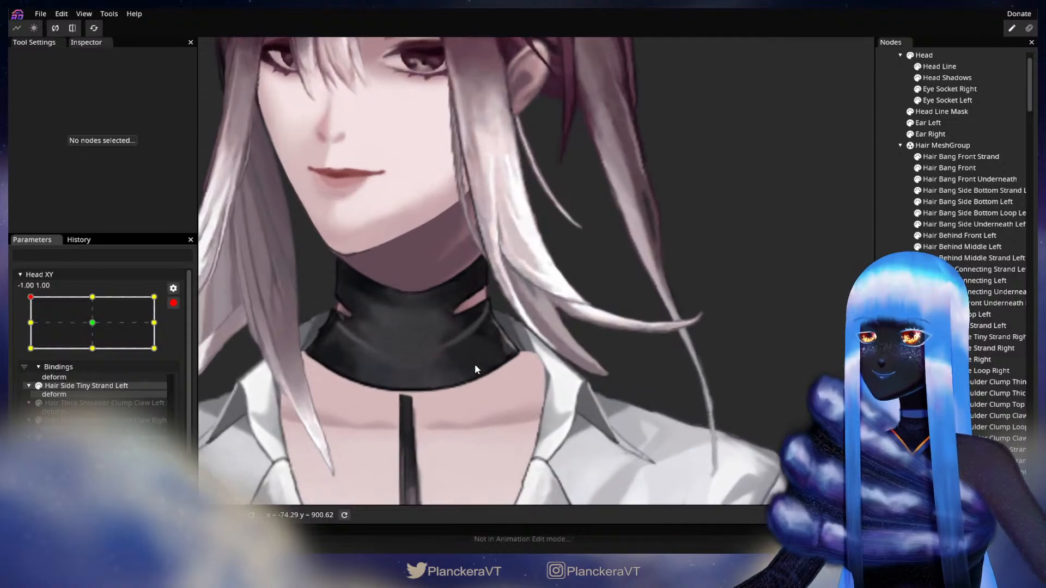
pyautogui.scroll(4, 475, 364)
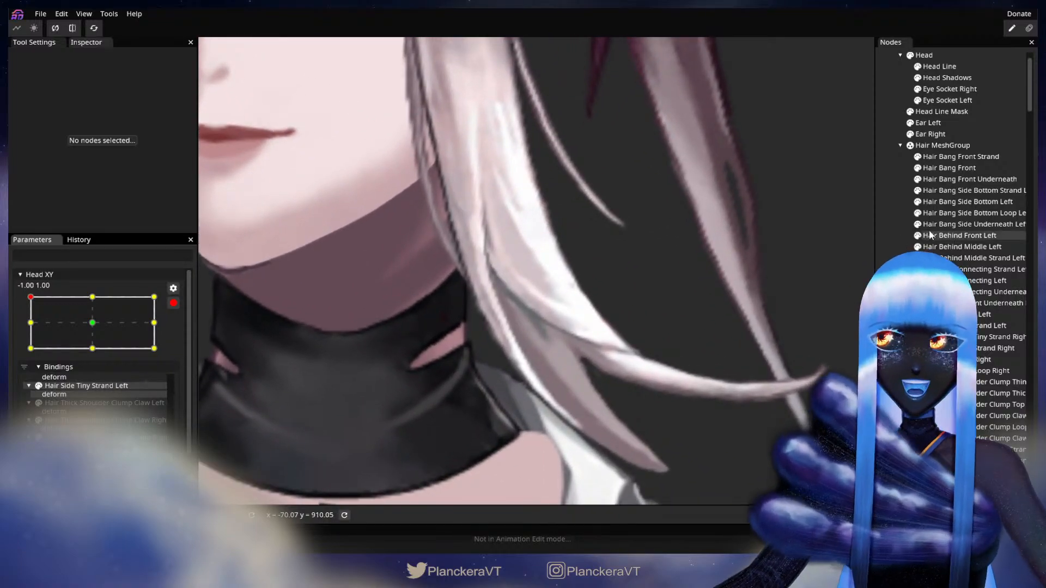
pyautogui.click(962, 201)
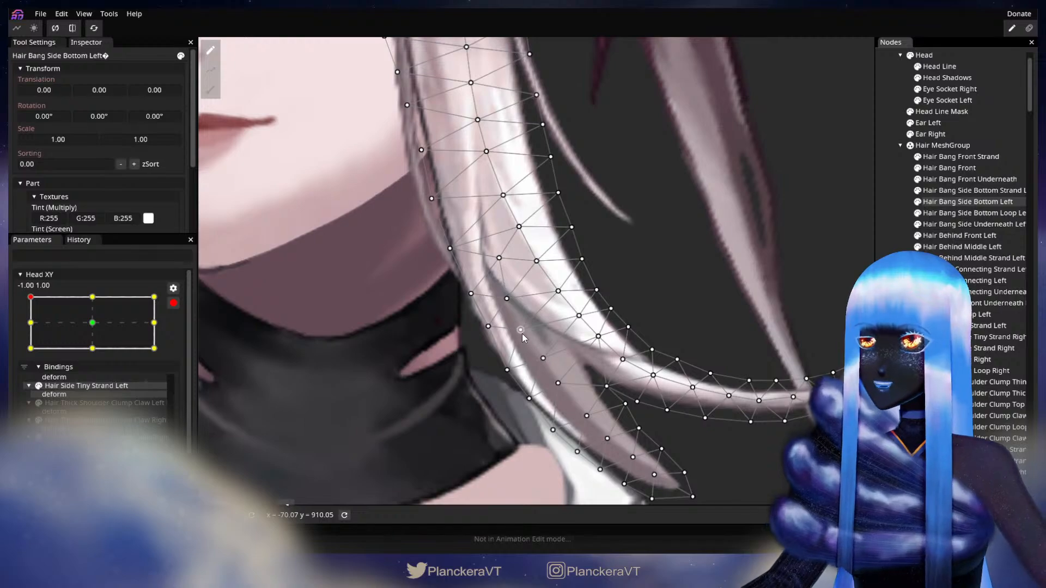
pyautogui.click(520, 330)
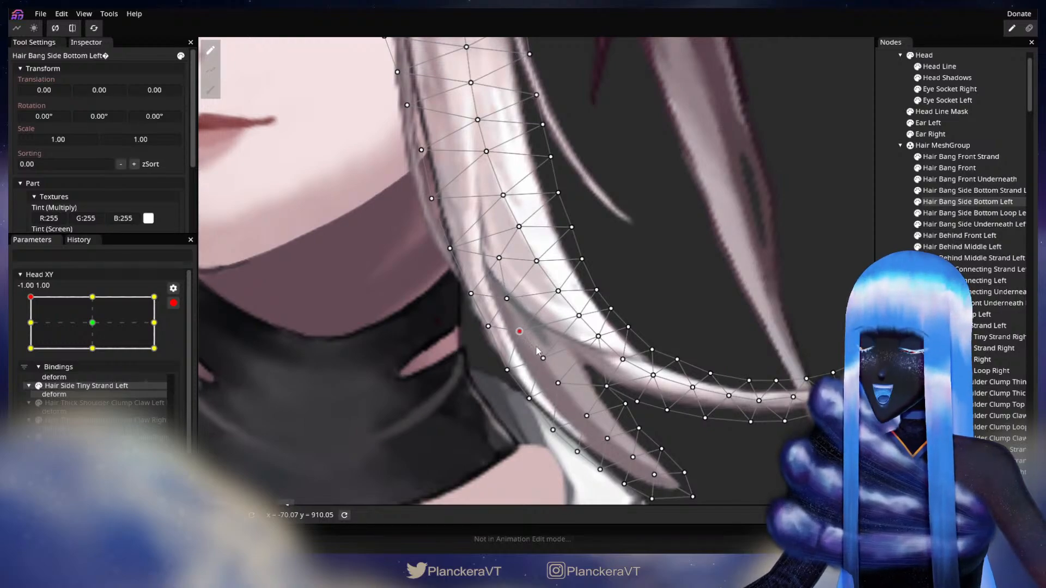
pyautogui.moveTo(547, 358); pyautogui.dragTo(544, 361)
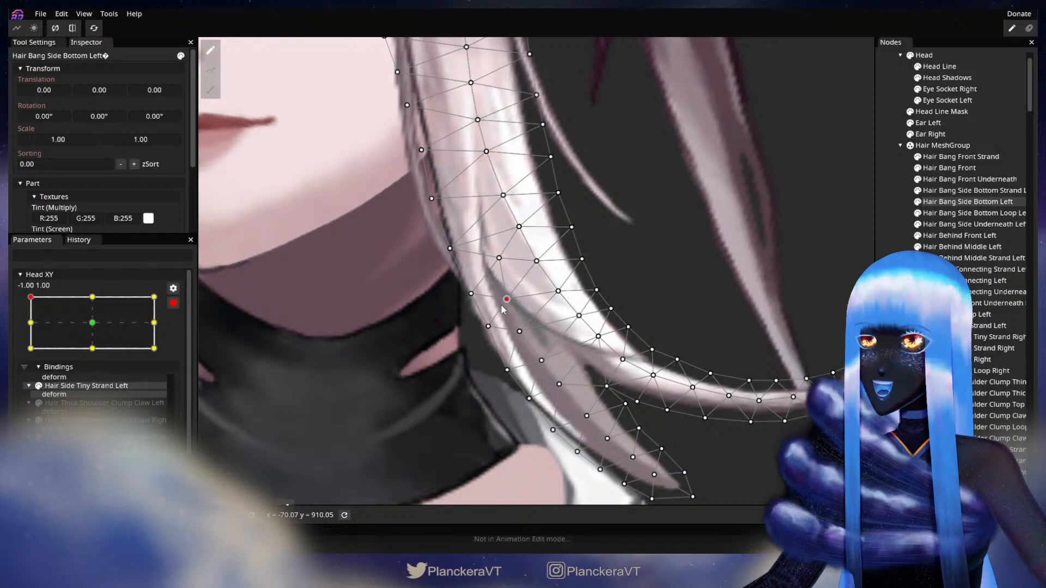
pyautogui.click(813, 285)
# - Save the model file shalommodel1.inx
pyautogui.scroll(-4, 616, 374)
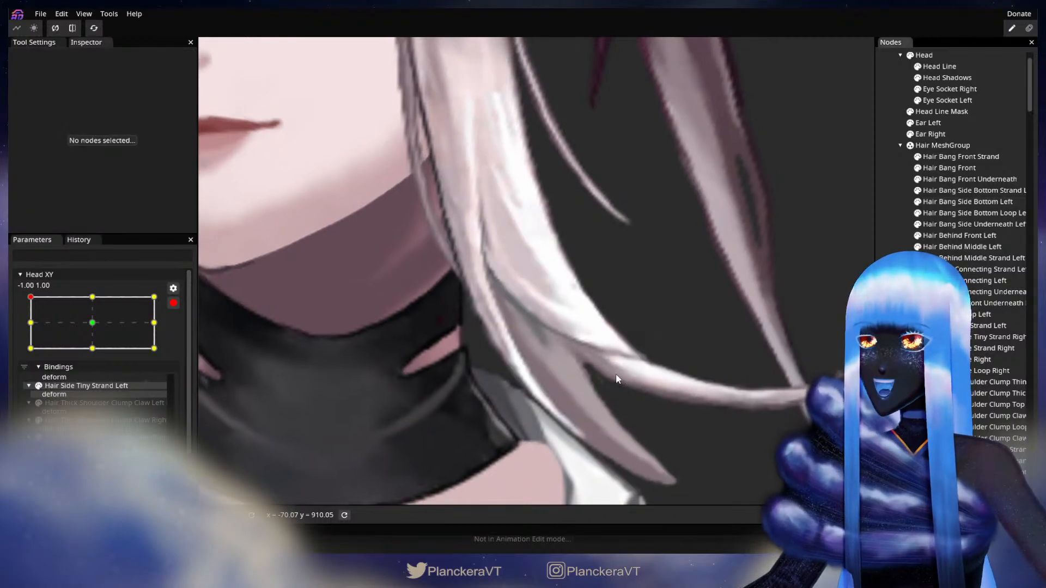
pyautogui.scroll(-5, 653, 411)
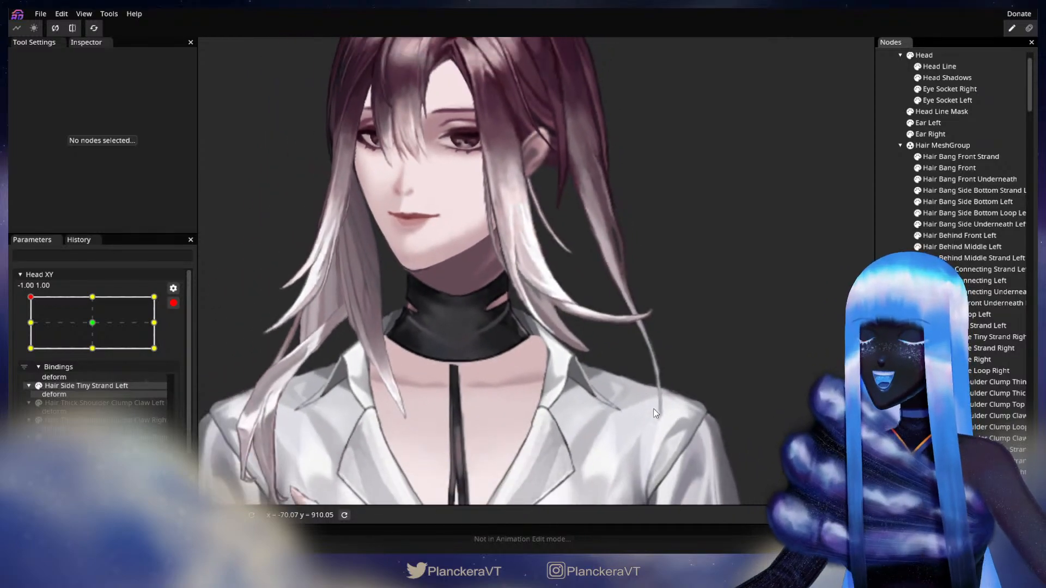
pyautogui.hotkey('ctrl', 's')
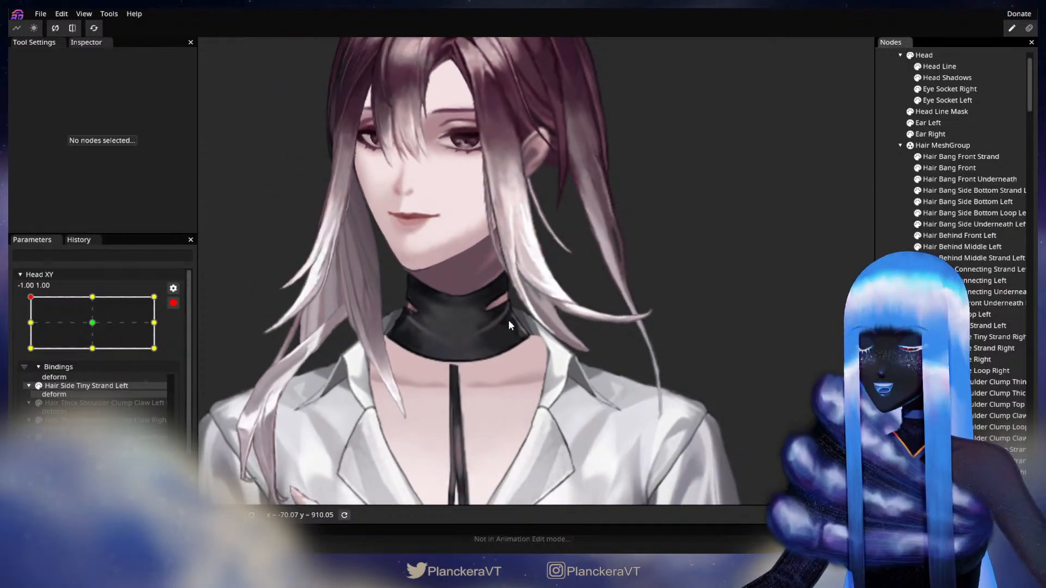
# - Frame the whole head, disarm Head XY, and replay the movement between -1.00, 1.00 and about -1.00, 0.12 to examine the left bang's fork
pyautogui.rightClick(585, 308)
pyautogui.click(532, 275)
pyautogui.moveTo(616, 245); pyautogui.dragTo(636, 338)
pyautogui.scroll(-1, 636, 338)
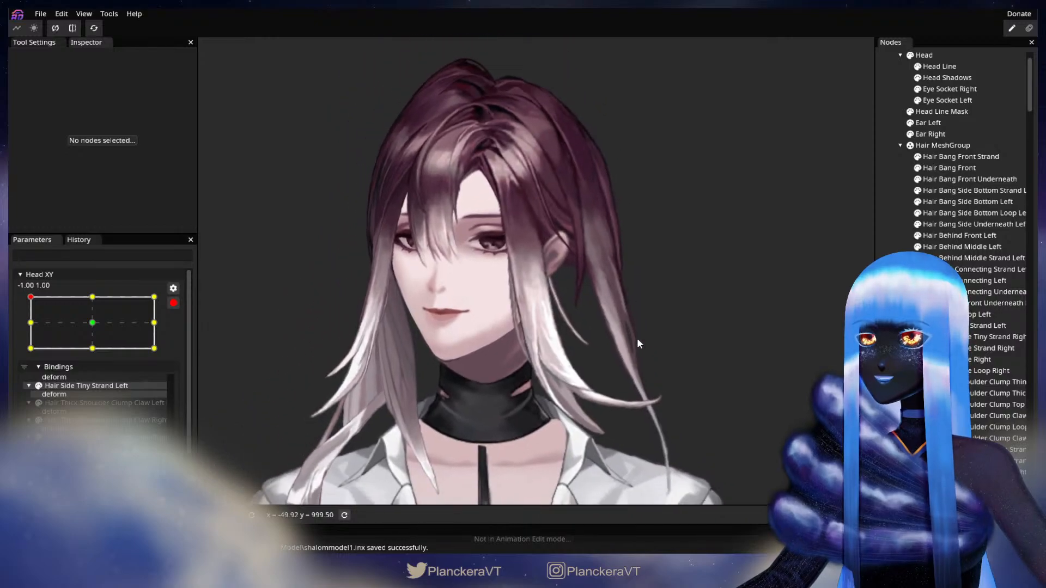
pyautogui.moveTo(614, 392); pyautogui.dragTo(612, 378)
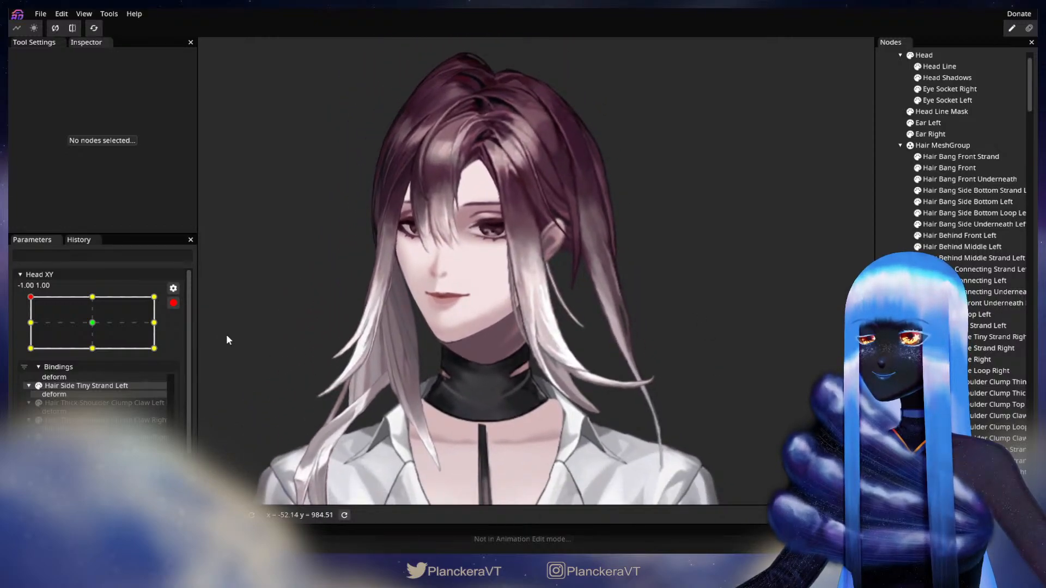
pyautogui.click(172, 303)
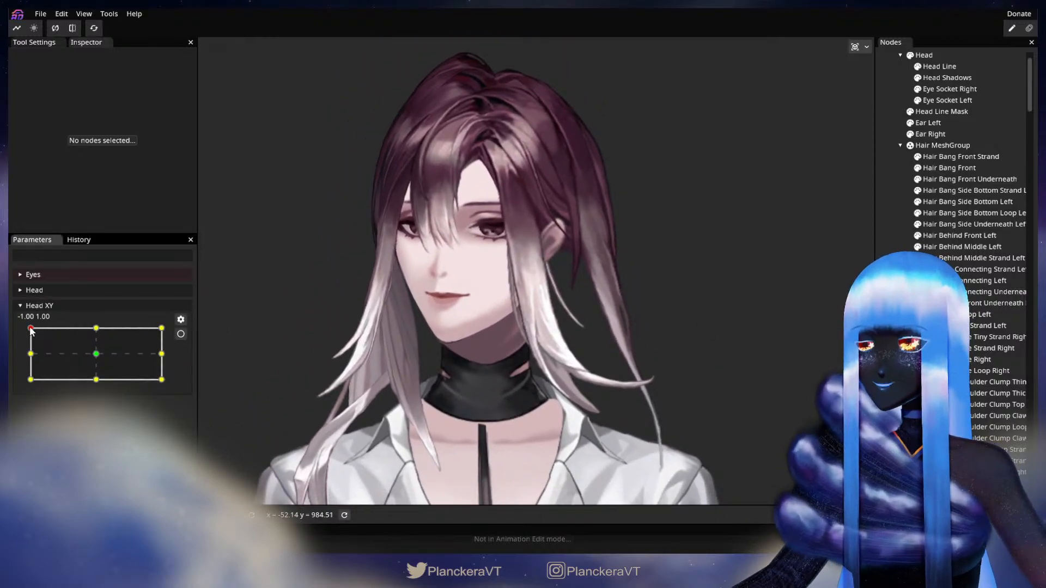
pyautogui.moveTo(31, 329); pyautogui.dragTo(26, 356)
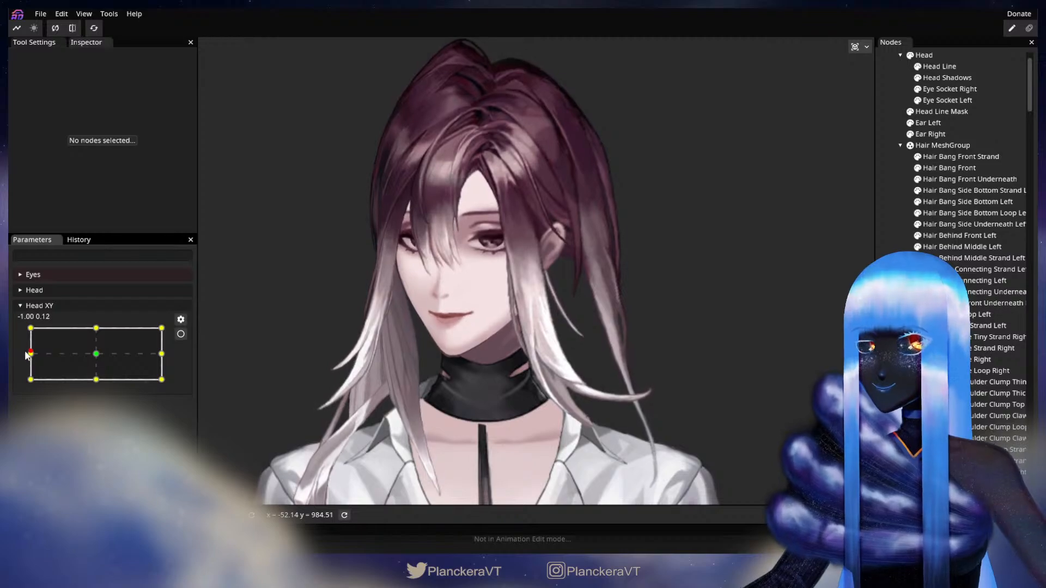
pyautogui.moveTo(27, 357); pyautogui.dragTo(25, 329)
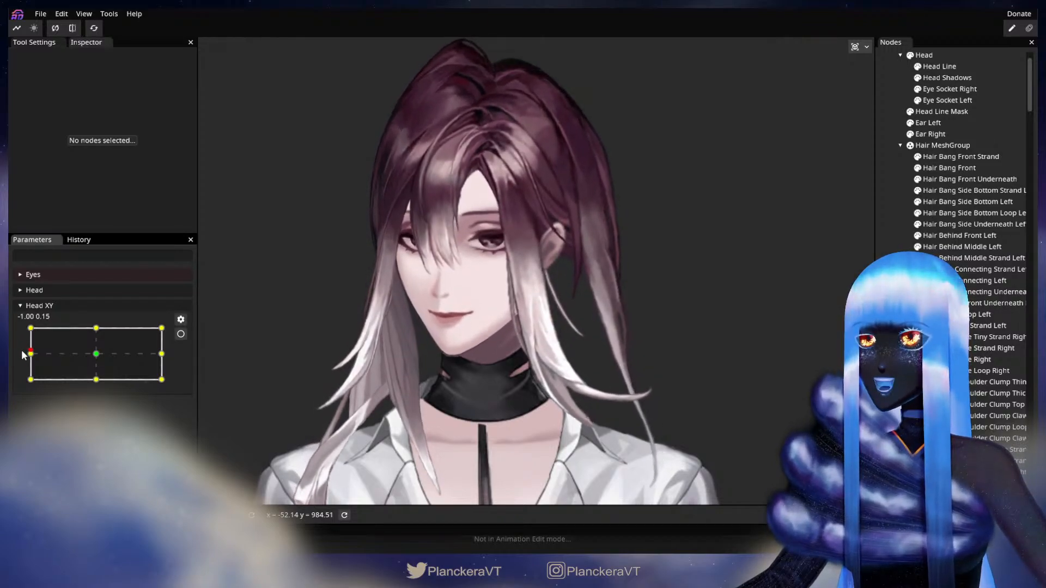
pyautogui.moveTo(24, 330)
pyautogui.mouseDown()
pyautogui.moveTo(23, 341)
pyautogui.moveTo(23, 326)
pyautogui.mouseUp()
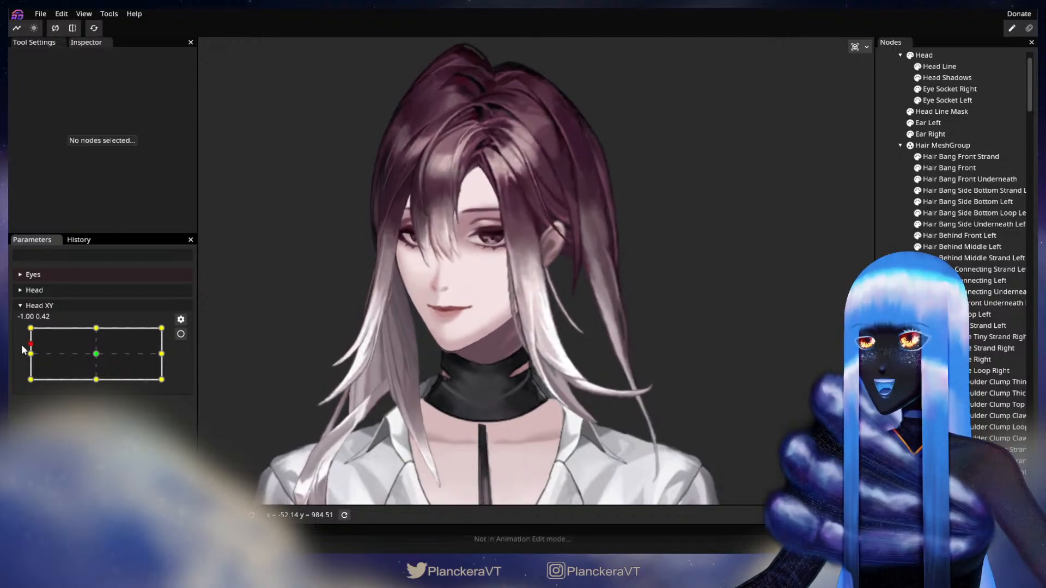
# - Re-arm Head XY at -1.00, 1.00, nudge two neighbouring centre vertices above the curved tip of Hair Bang Side Bottom Left, and deselect it
pyautogui.click(181, 334)
pyautogui.scroll(5, 426, 374)
pyautogui.scroll(6, 507, 412)
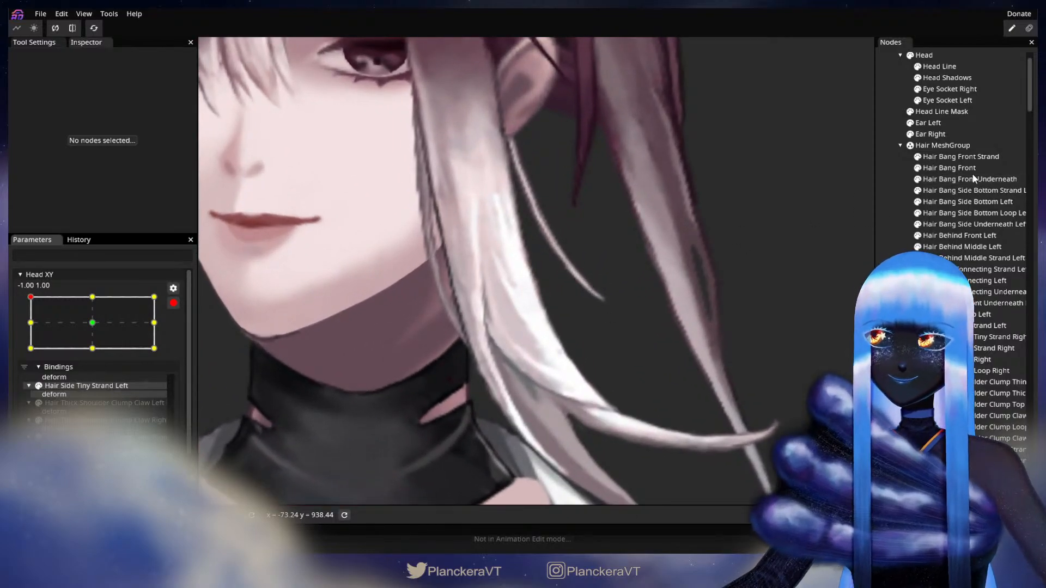
pyautogui.click(966, 202)
pyautogui.scroll(2, 557, 381)
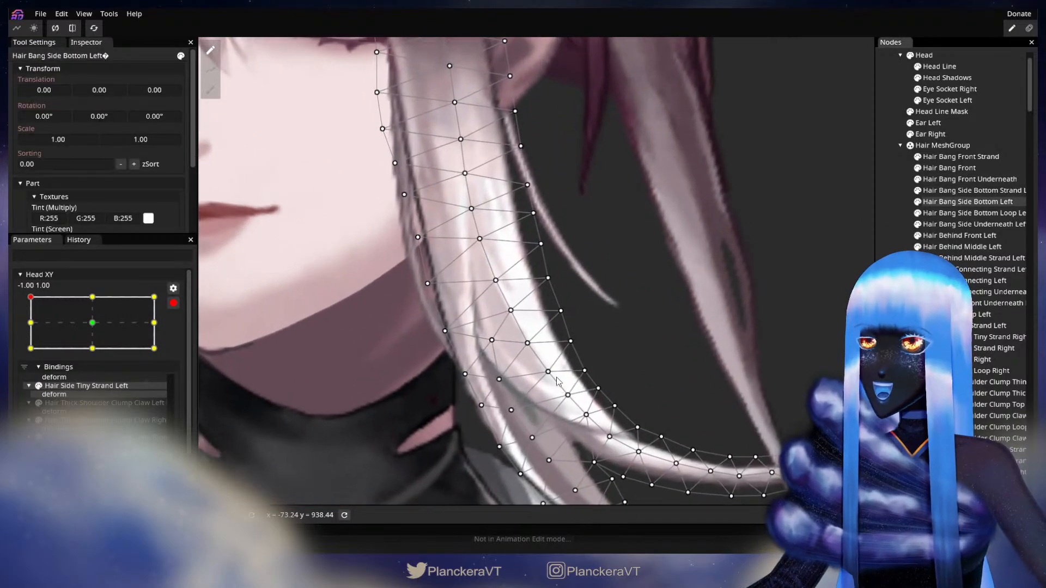
pyautogui.click(568, 395)
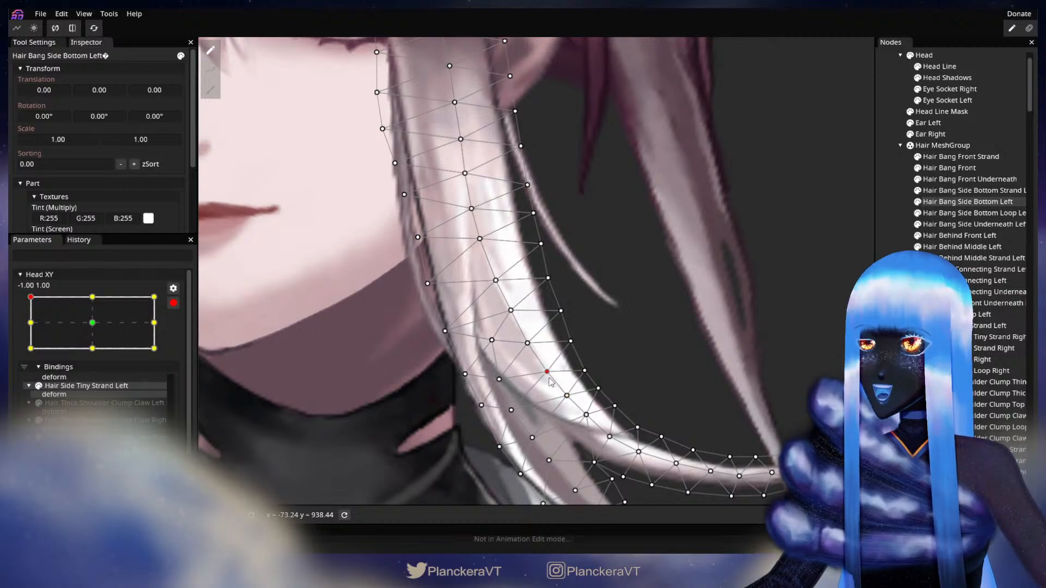
pyautogui.click(643, 378)
# - Check the whole head, disarm Head XY, and replay the movement between -1.00, 1.00 and -1.00, 0.00 to examine the left bang's lower part
pyautogui.scroll(-5, 645, 385)
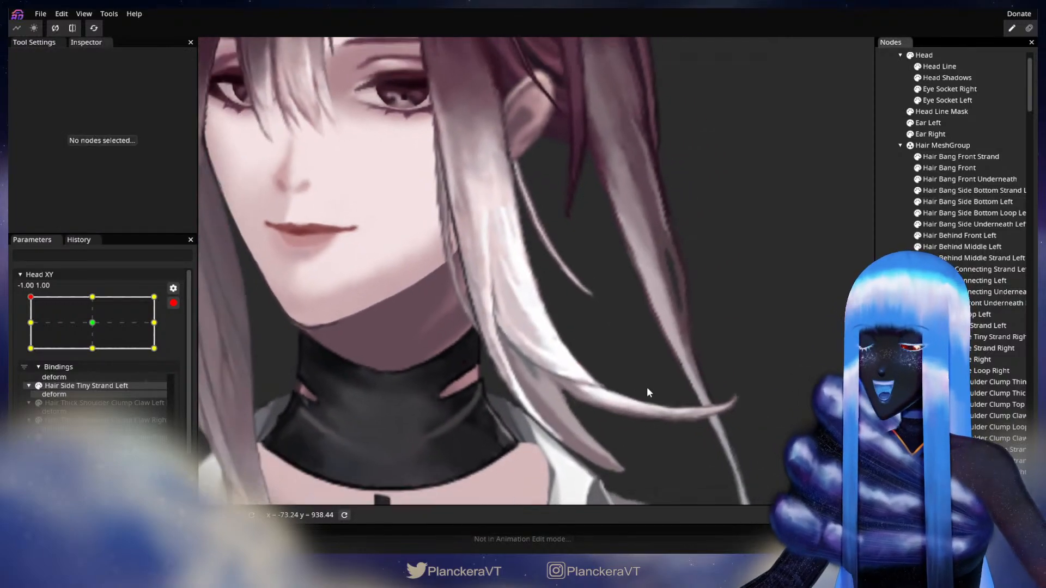
pyautogui.scroll(-4, 651, 392)
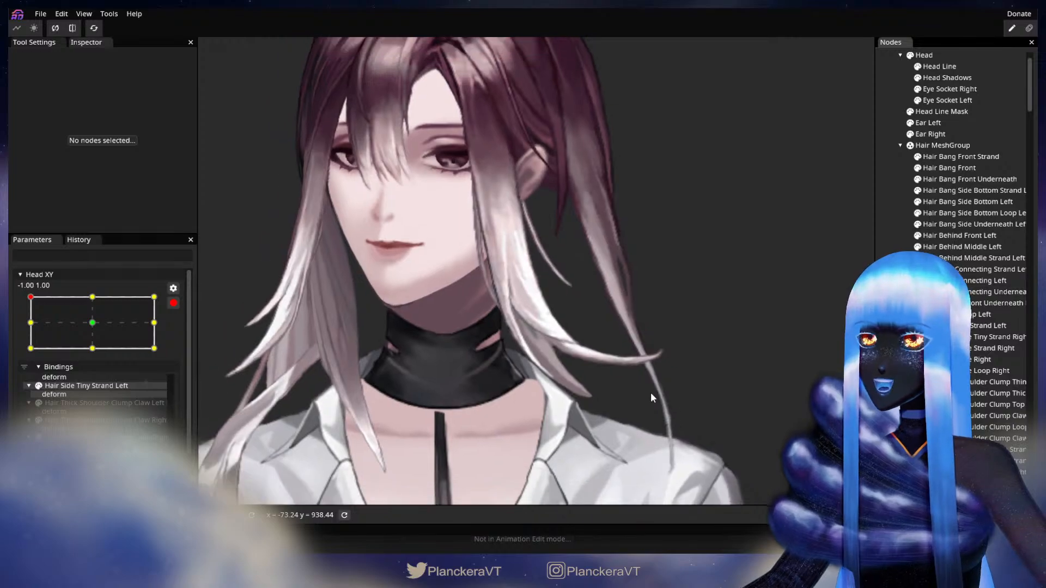
pyautogui.scroll(-4, 645, 391)
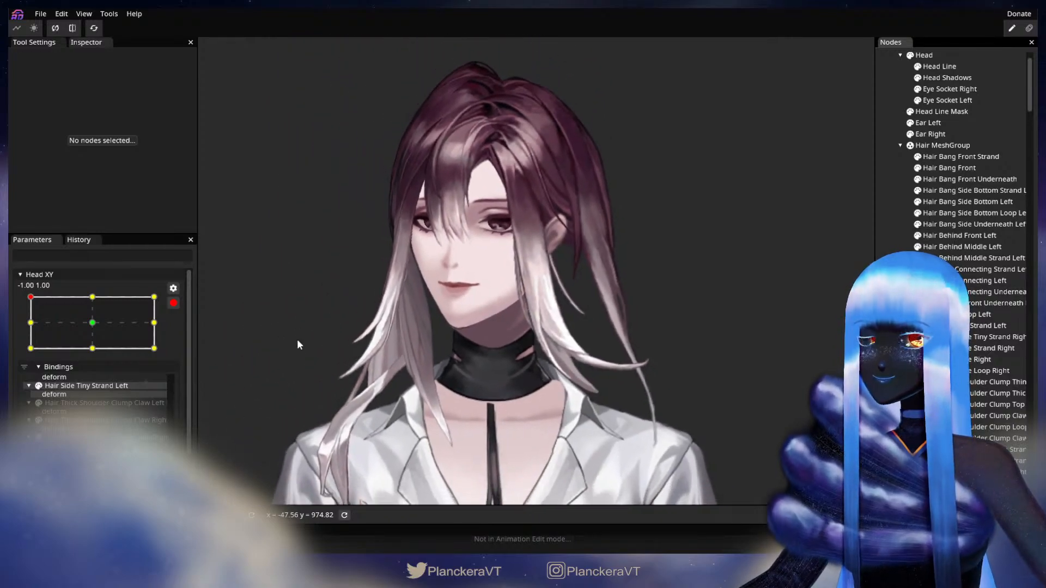
pyautogui.click(172, 304)
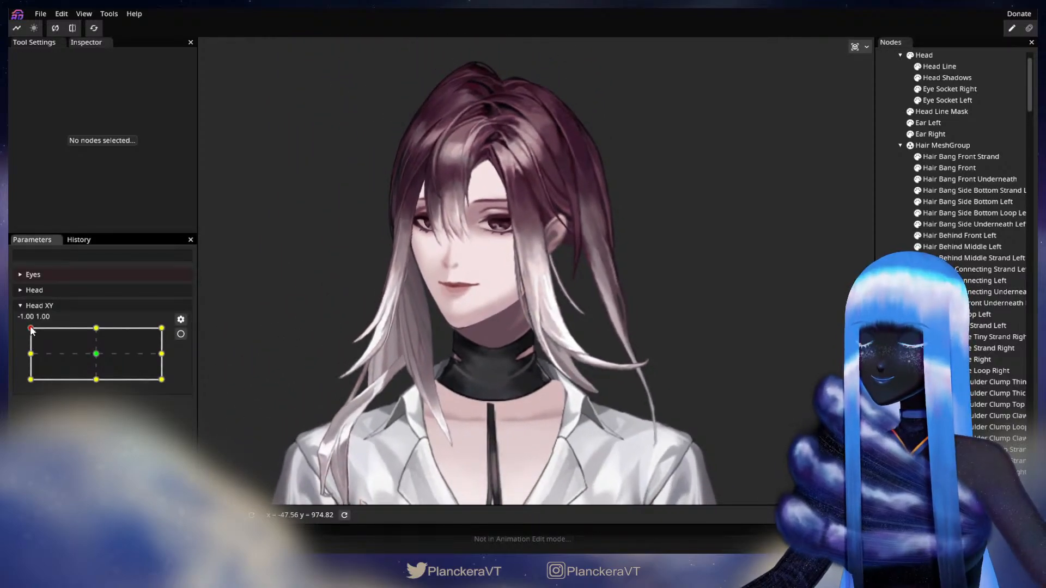
pyautogui.moveTo(30, 327)
pyautogui.mouseDown()
pyautogui.moveTo(20, 357)
pyautogui.moveTo(31, 336)
pyautogui.mouseUp()
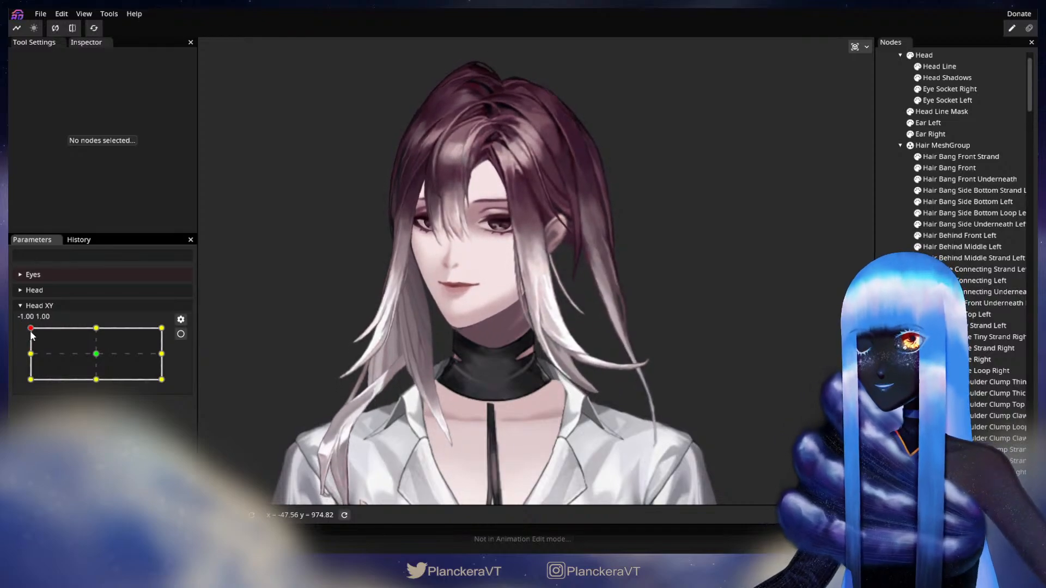
pyautogui.moveTo(503, 347); pyautogui.dragTo(481, 333)
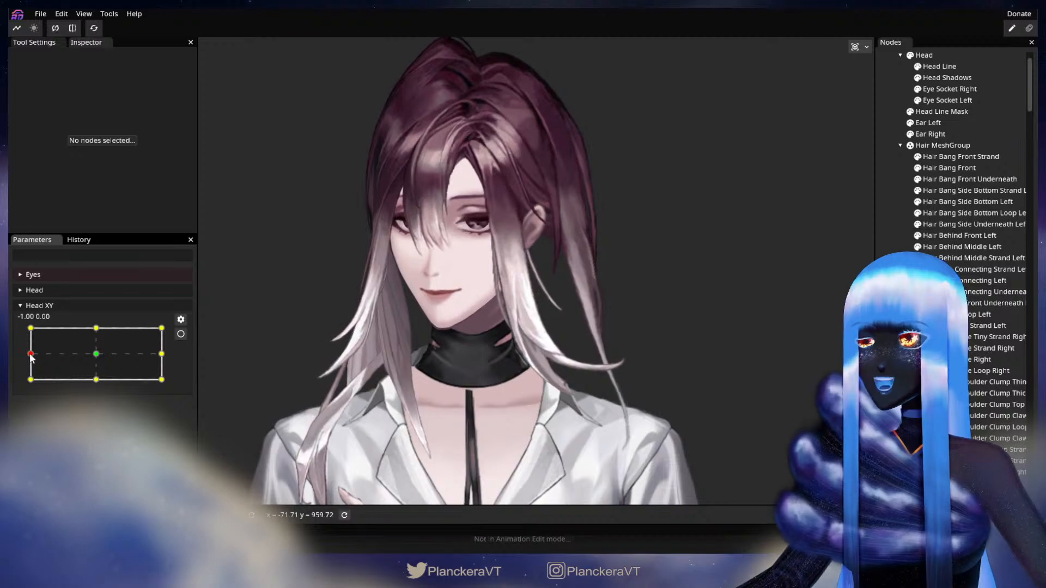
pyautogui.moveTo(30, 329)
pyautogui.mouseDown()
pyautogui.moveTo(25, 388)
pyautogui.moveTo(31, 329)
pyautogui.mouseUp()
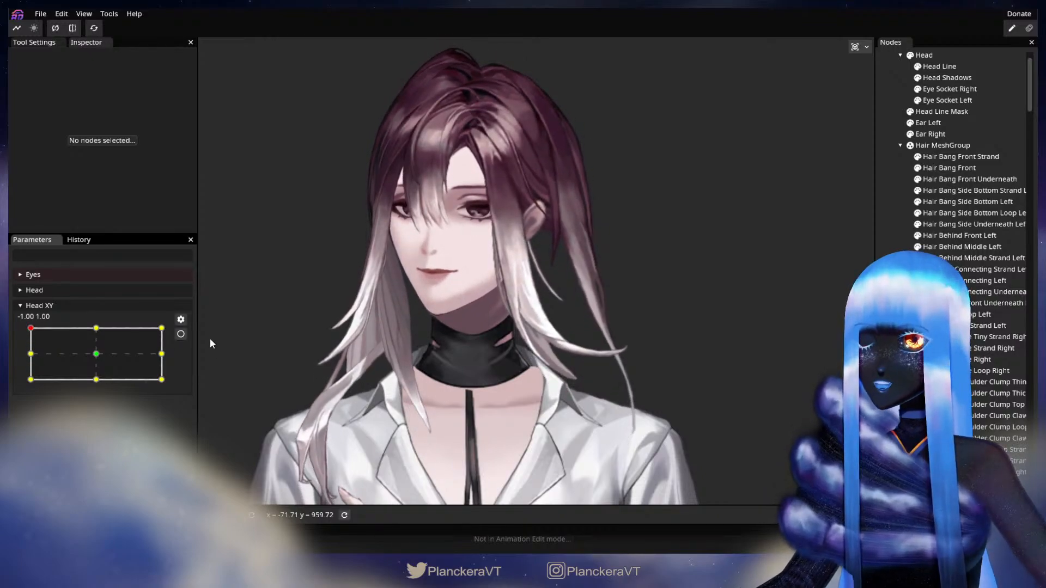
# - Re-arm Head XY at -1.00, 1.00, adjust the outer-edge vertices where Hair Bang Side Bottom Left forks into its curved tip, and deselect it
pyautogui.click(181, 334)
pyautogui.scroll(5, 538, 384)
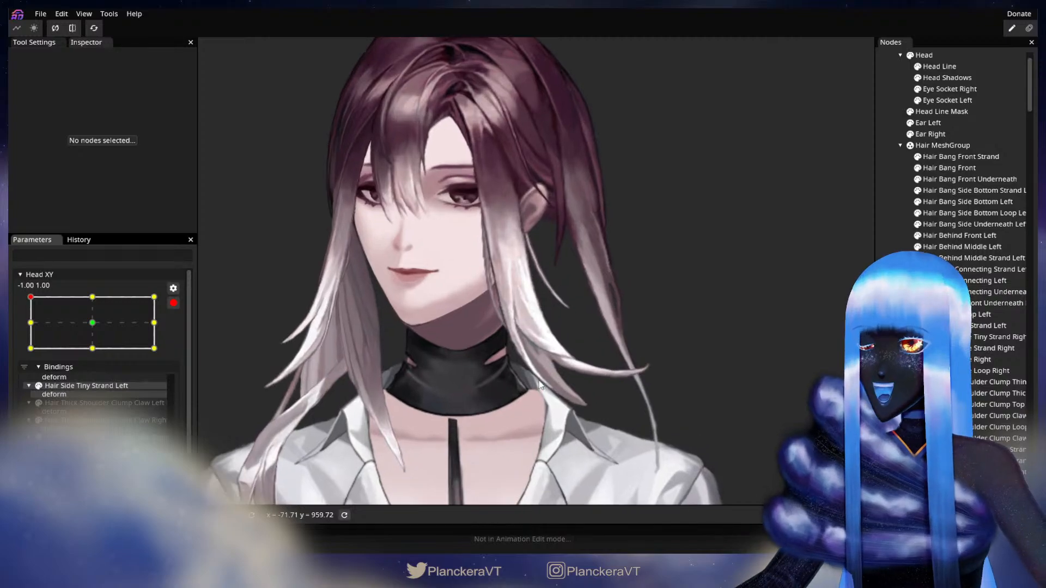
pyautogui.scroll(4, 584, 377)
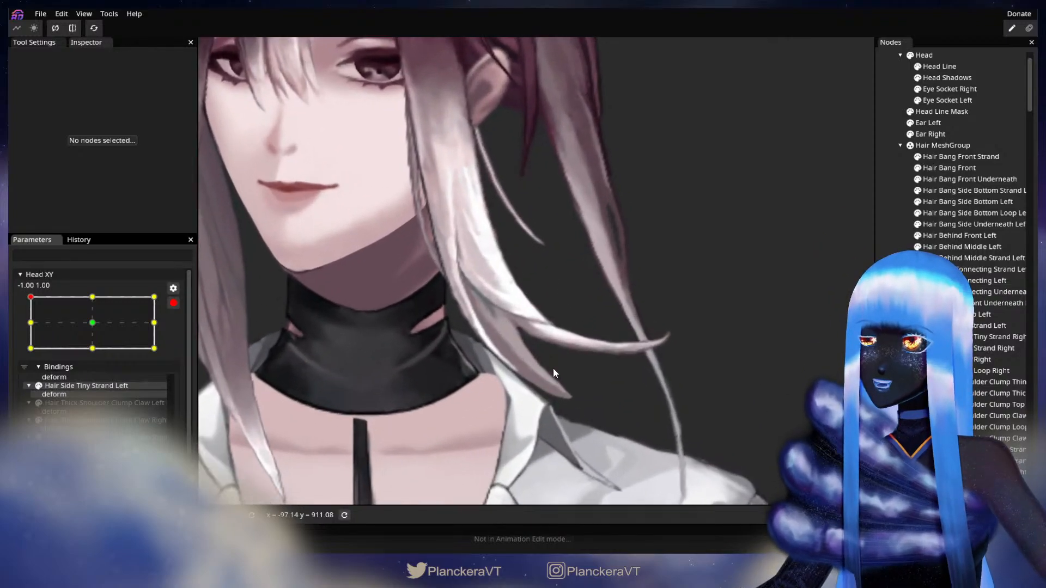
pyautogui.click(968, 201)
pyautogui.scroll(5, 558, 333)
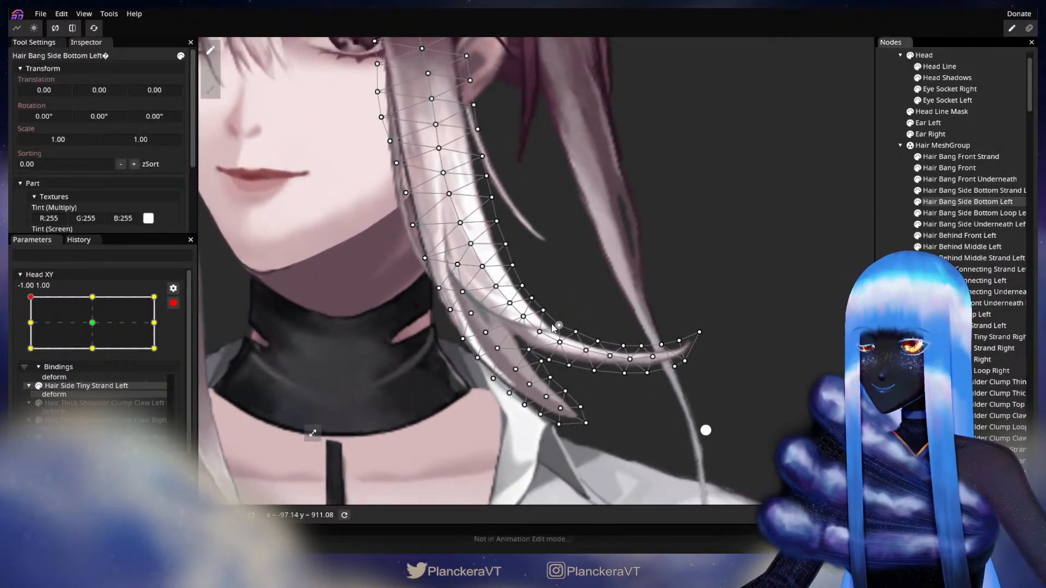
pyautogui.scroll(1, 558, 333)
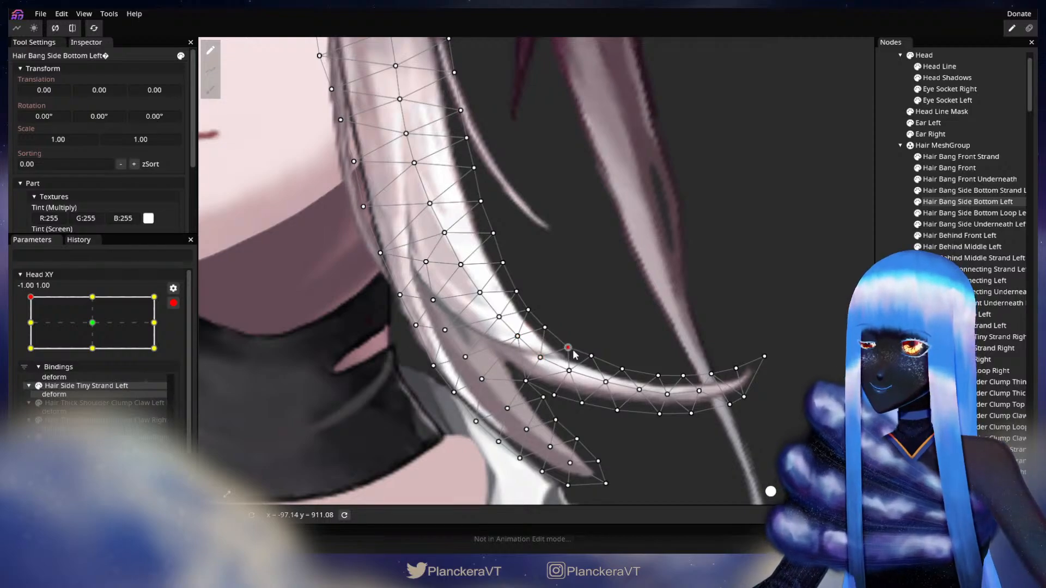
pyautogui.click(548, 385)
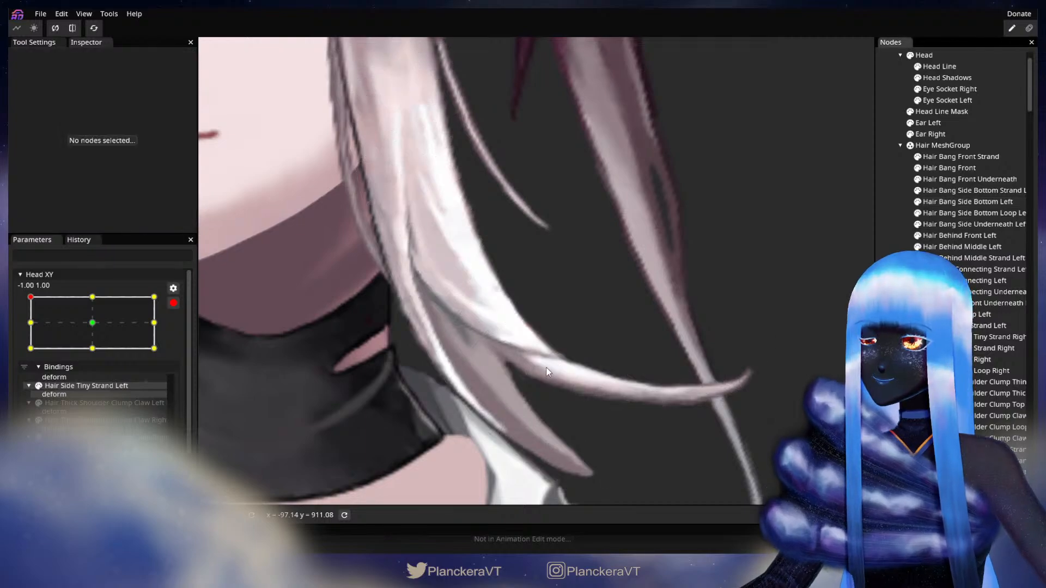
# - Frame the whole head, disarm Head XY, and replay the movement between -1.00, 1.00 and about -1.00, 0.40 to examine the left bang's outer edge
pyautogui.scroll(-5, 549, 385)
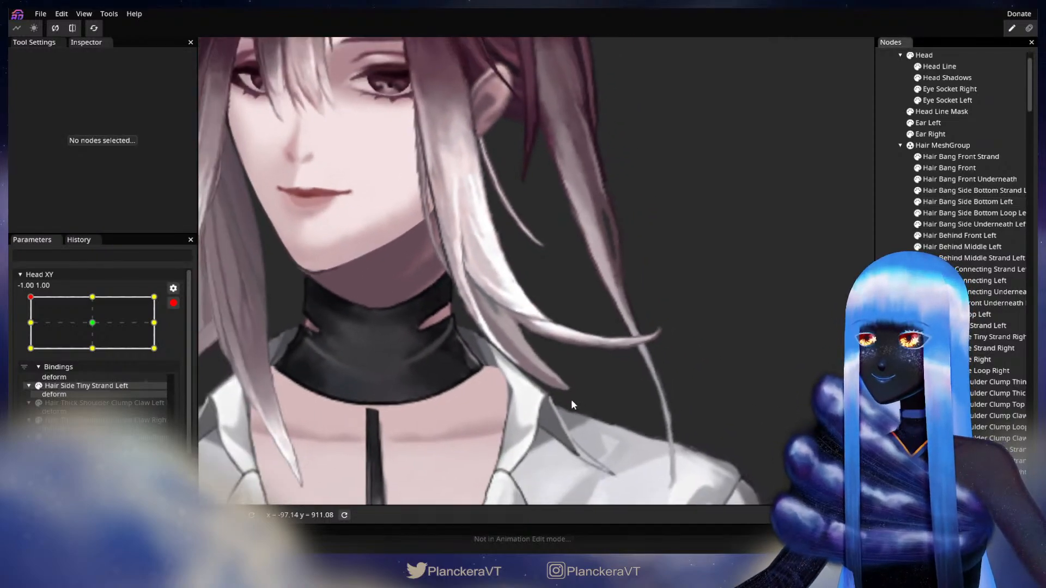
pyautogui.scroll(-3, 584, 410)
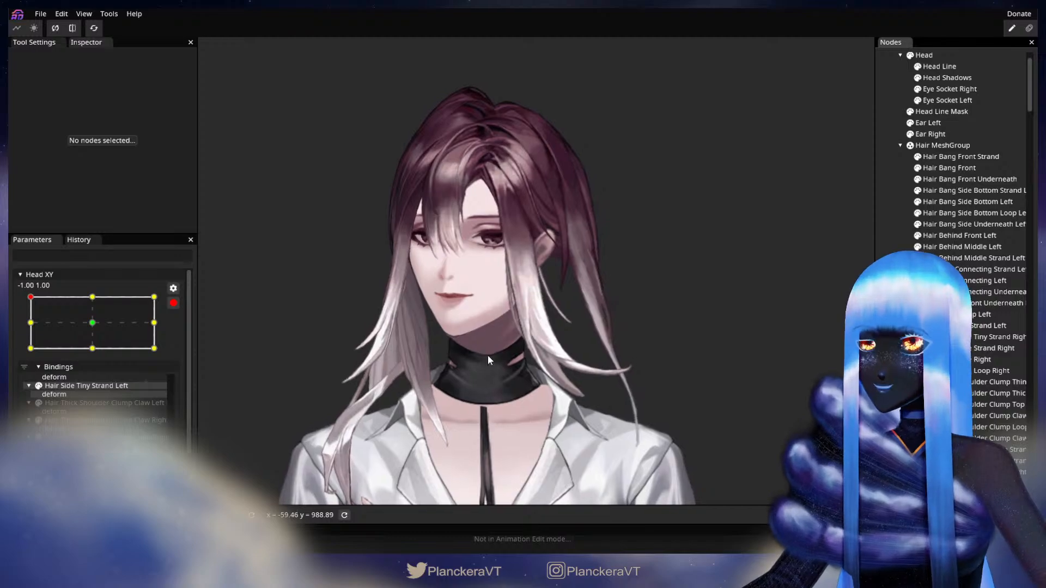
pyautogui.click(173, 303)
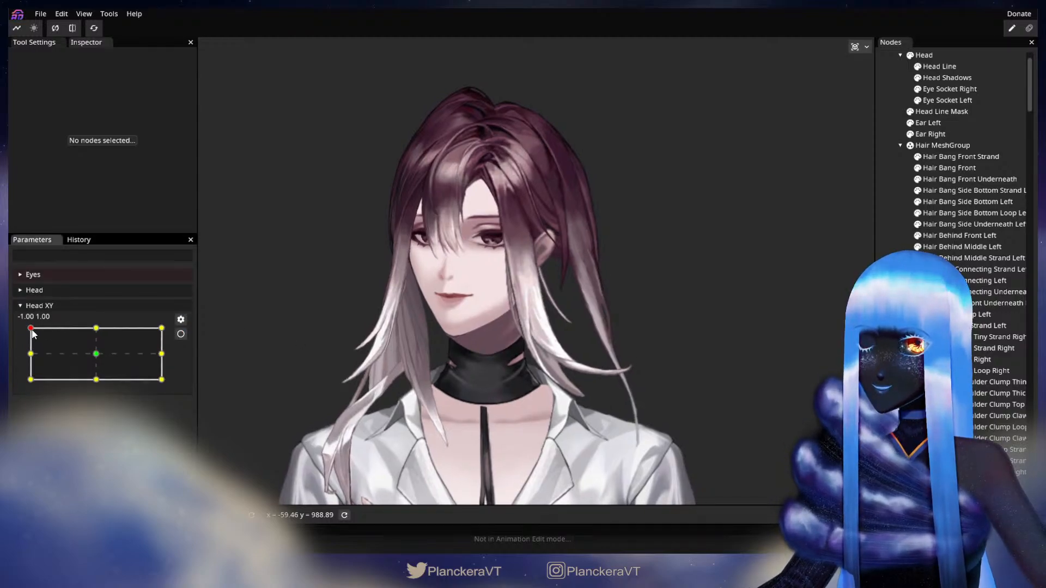
pyautogui.moveTo(31, 330)
pyautogui.mouseDown()
pyautogui.moveTo(23, 385)
pyautogui.moveTo(23, 332)
pyautogui.mouseUp()
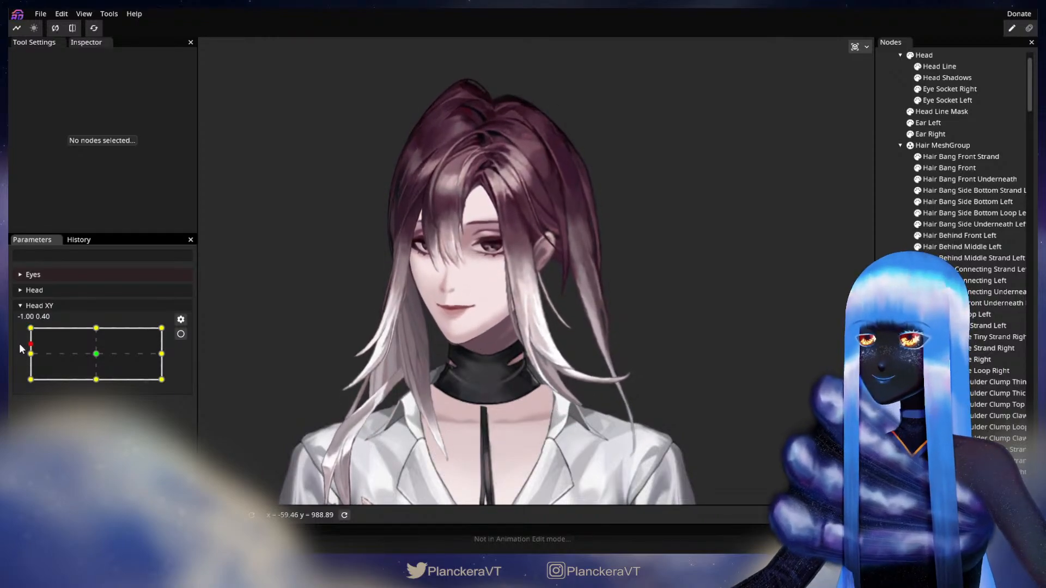
# - Re-arm Head XY at -1.00, 1.00, nudge the outer-edge vertex of Hair Bang Side Bottom Left slightly inward above the curved tip's base, and deselect it
pyautogui.scroll(2, 314, 378)
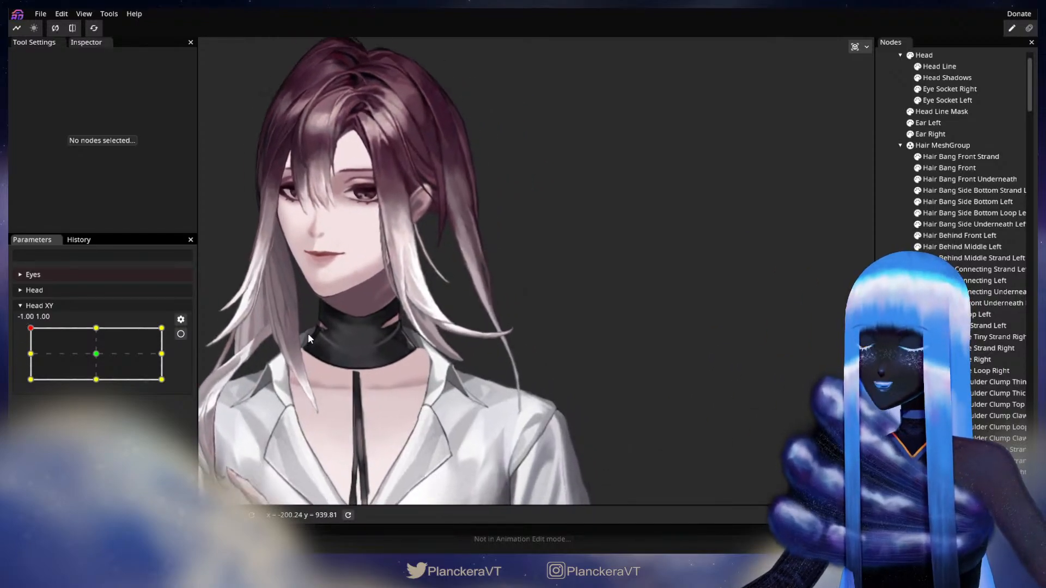
pyautogui.click(181, 334)
pyautogui.scroll(2, 388, 390)
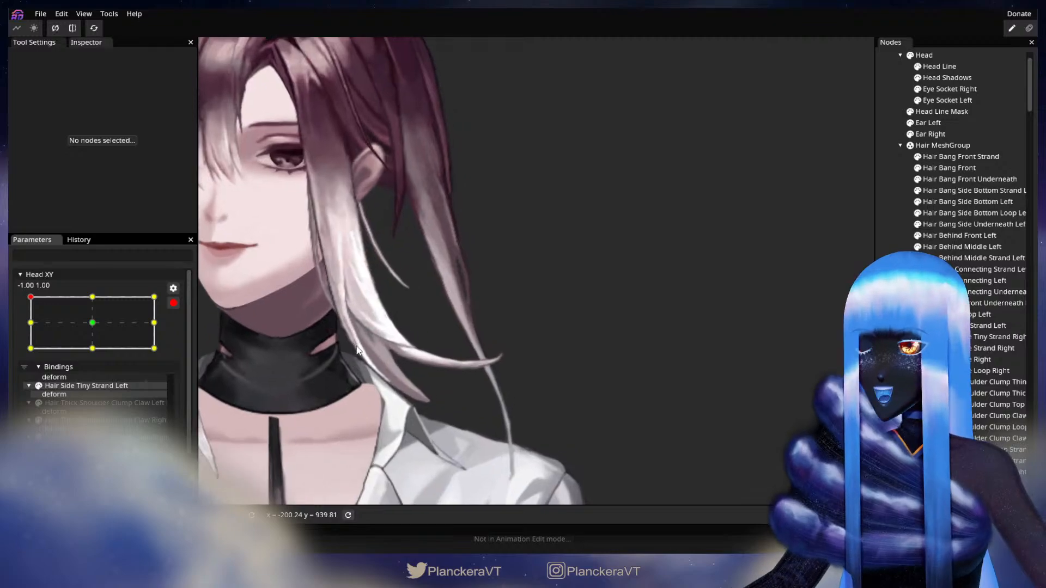
pyautogui.scroll(3, 489, 355)
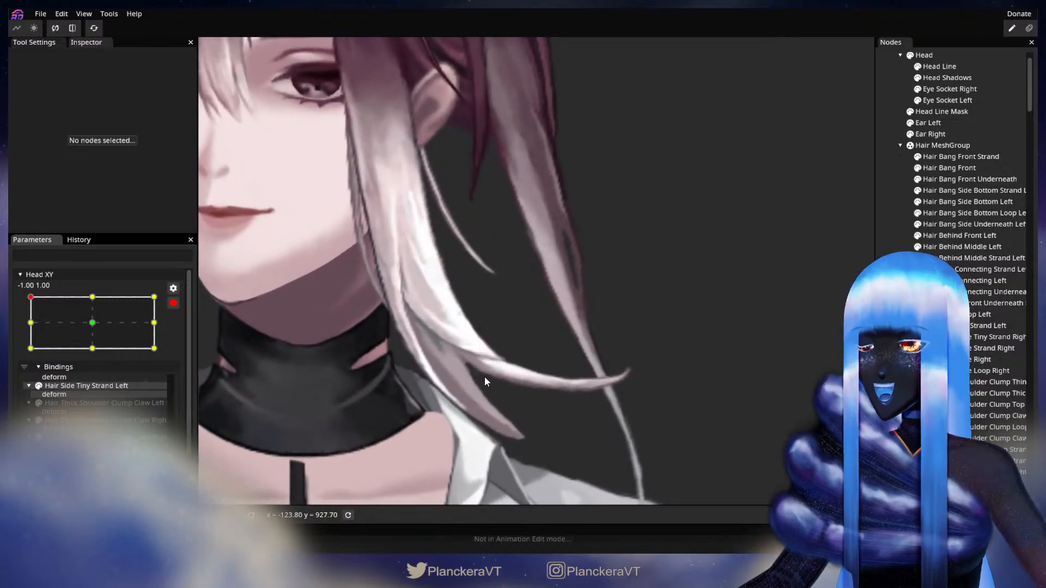
pyautogui.scroll(2, 485, 377)
pyautogui.click(968, 202)
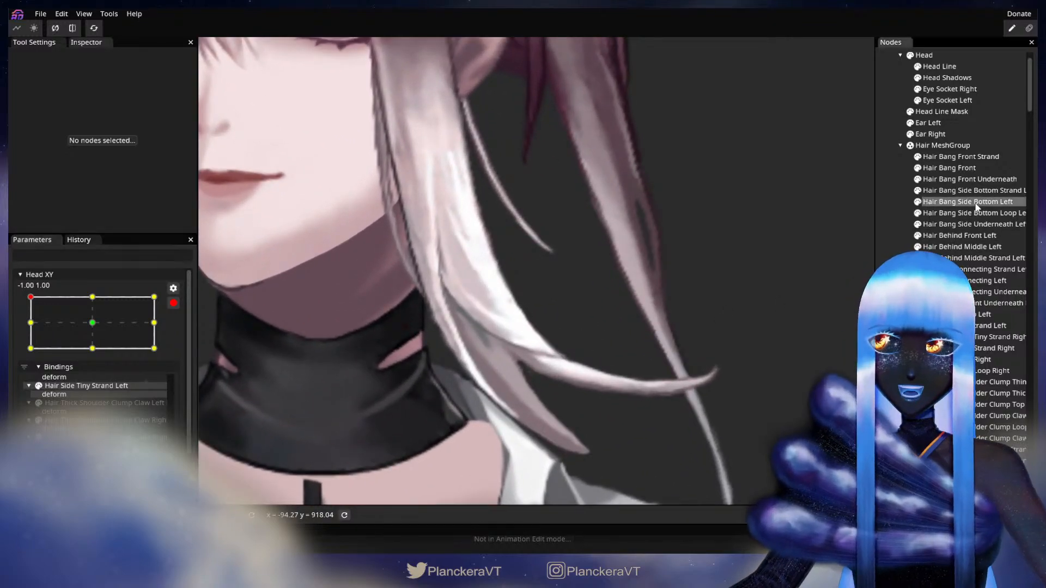
pyautogui.scroll(2, 616, 316)
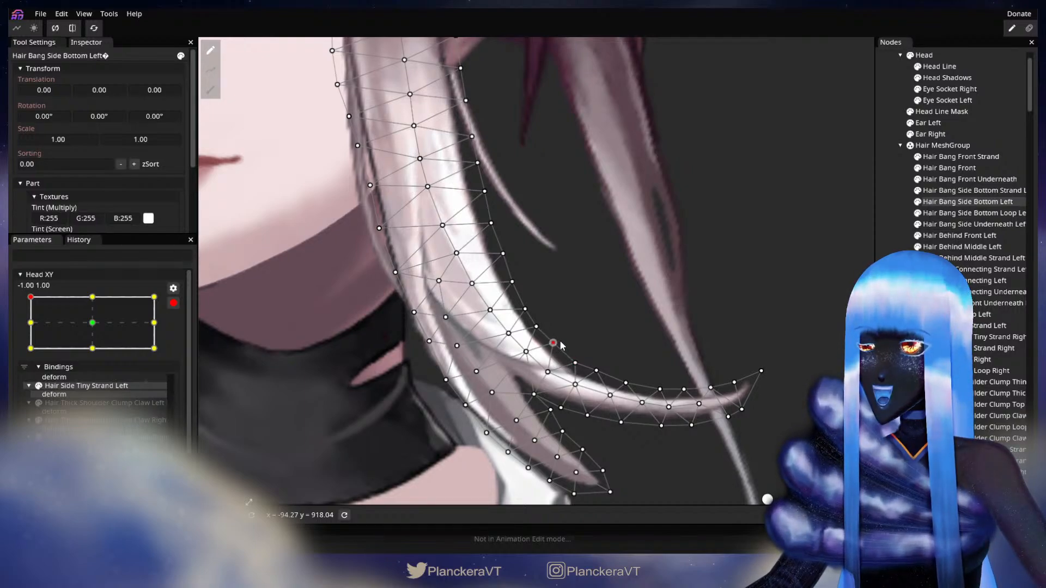
pyautogui.click(725, 322)
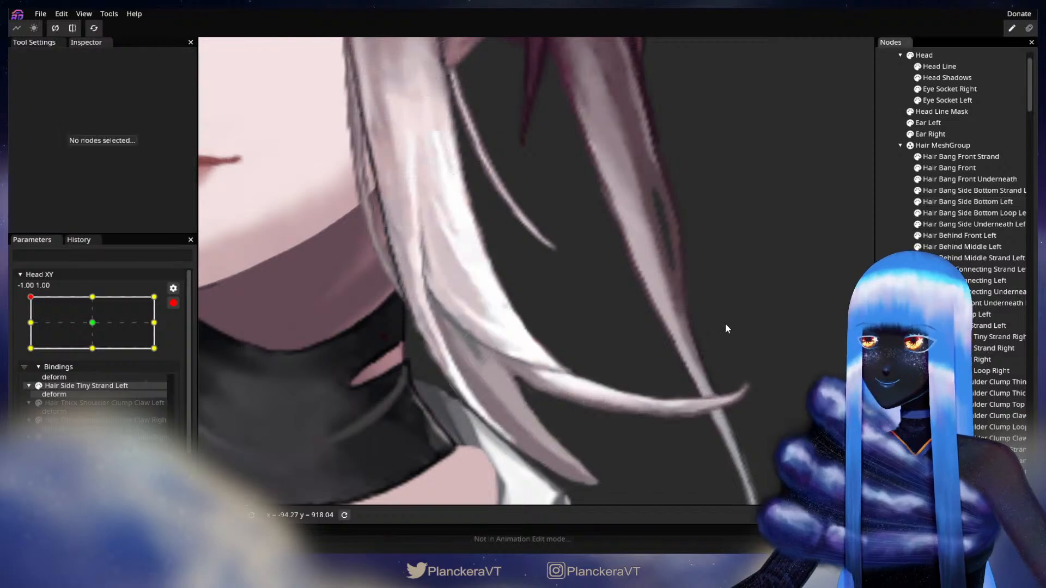
# - Check the whole head, disarm Head XY, and replay the vertical movement from -1.00, 1.00 to examine the left bang's curved tip
pyautogui.scroll(-5, 612, 361)
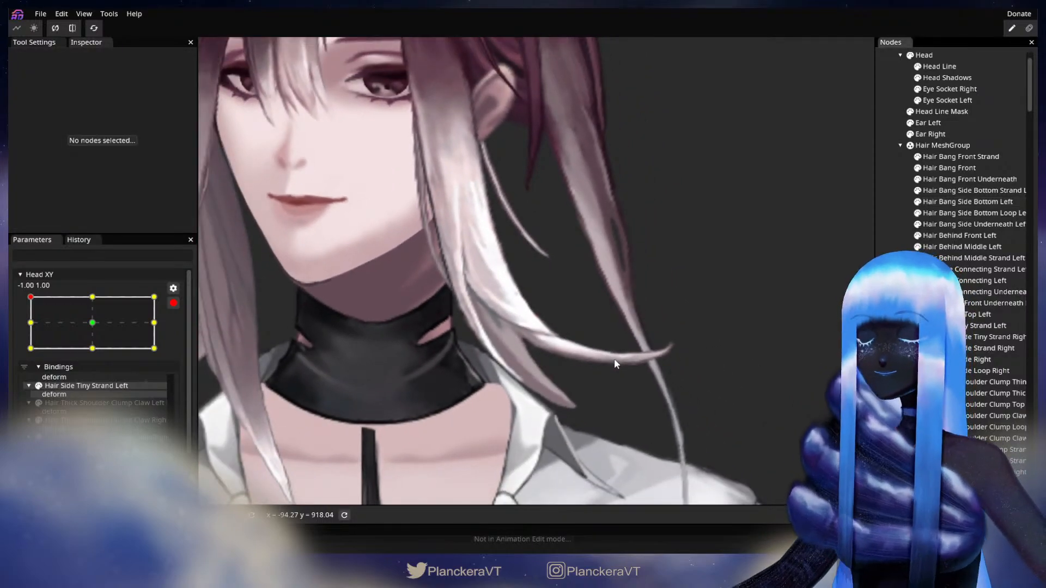
pyautogui.scroll(-5, 614, 358)
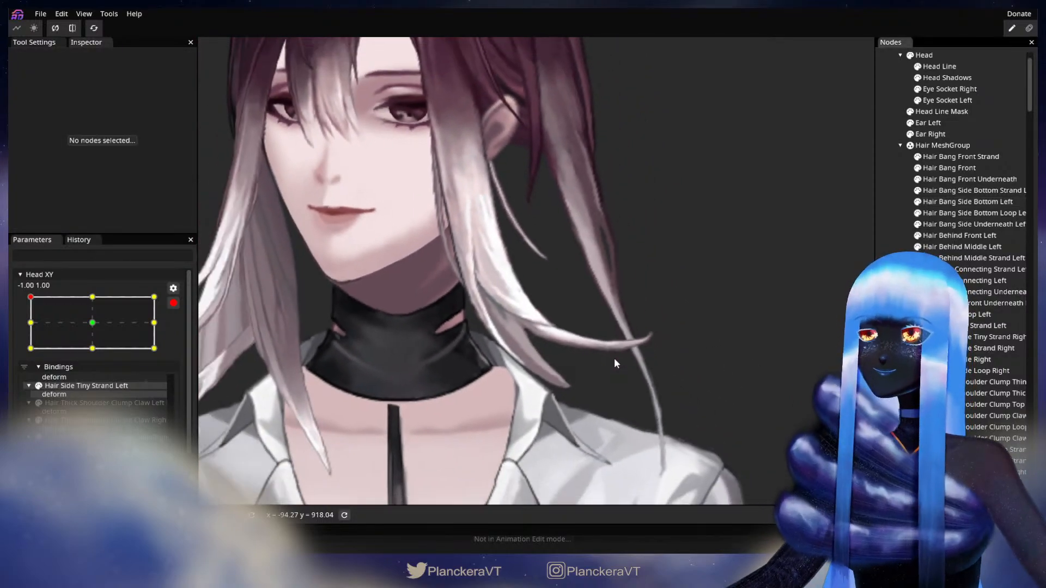
pyautogui.scroll(-3, 577, 363)
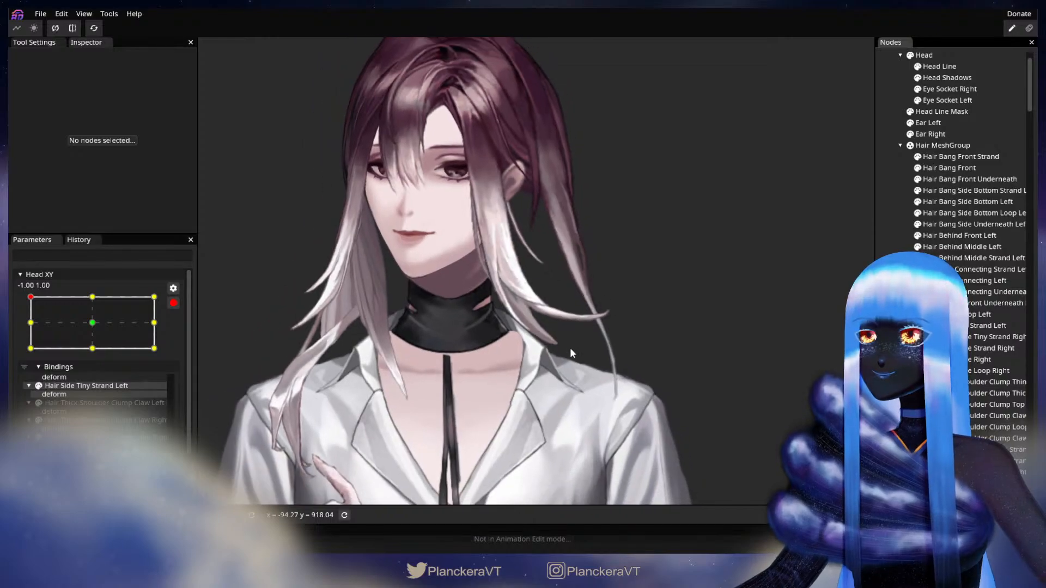
pyautogui.moveTo(563, 339); pyautogui.dragTo(631, 302)
pyautogui.scroll(-3, 638, 315)
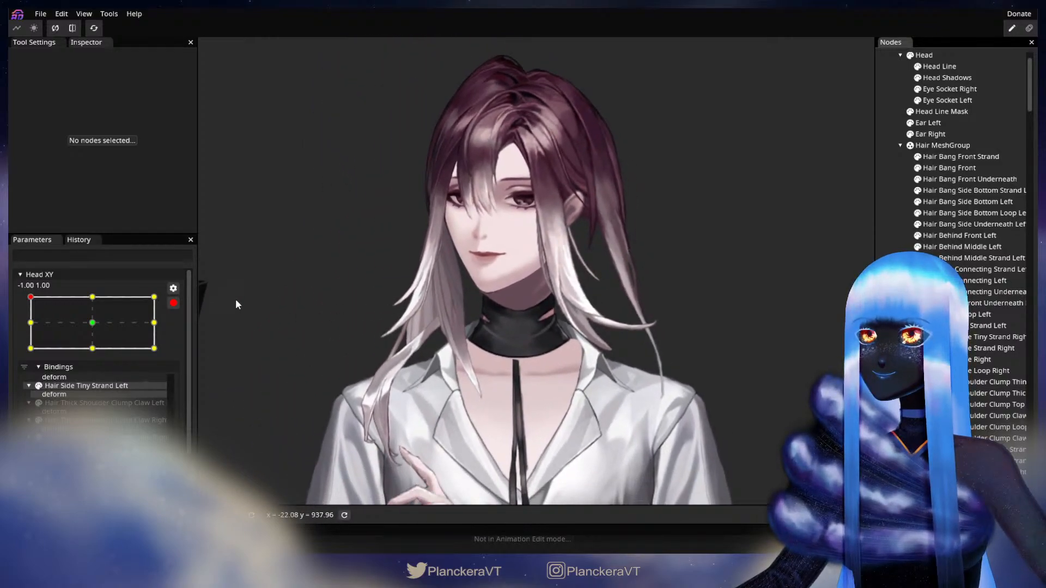
pyautogui.click(173, 303)
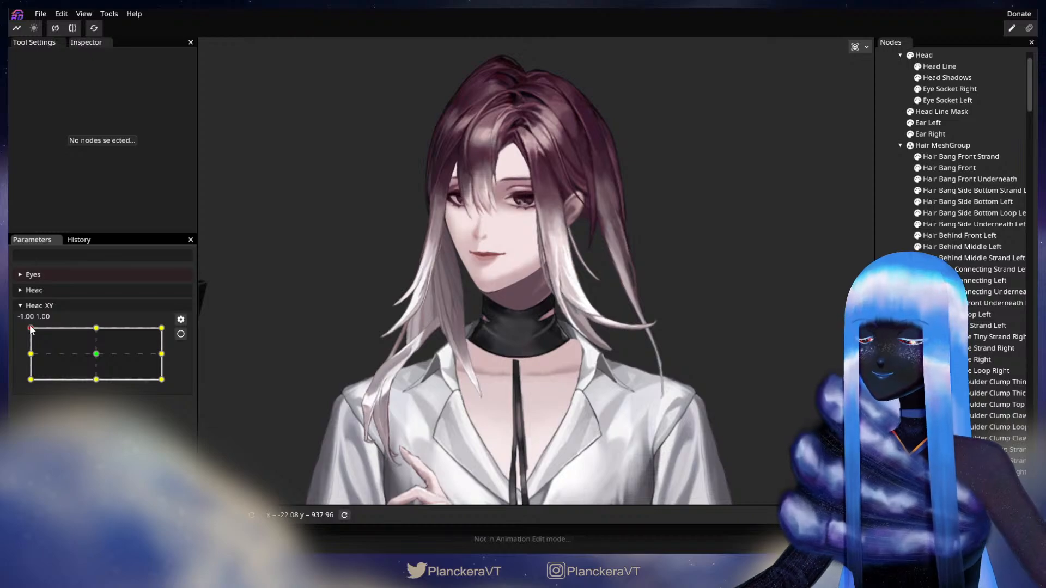
pyautogui.moveTo(30, 331)
pyautogui.mouseDown()
pyautogui.moveTo(23, 361)
pyautogui.moveTo(21, 326)
pyautogui.mouseUp()
# - Re-arm Head XY at -1.00, 1.00, smooth the outer-edge vertices of Hair Bang Side Bottom Left just above the fork, and deselect it
pyautogui.moveTo(466, 371); pyautogui.dragTo(398, 355)
pyautogui.scroll(1, 399, 355)
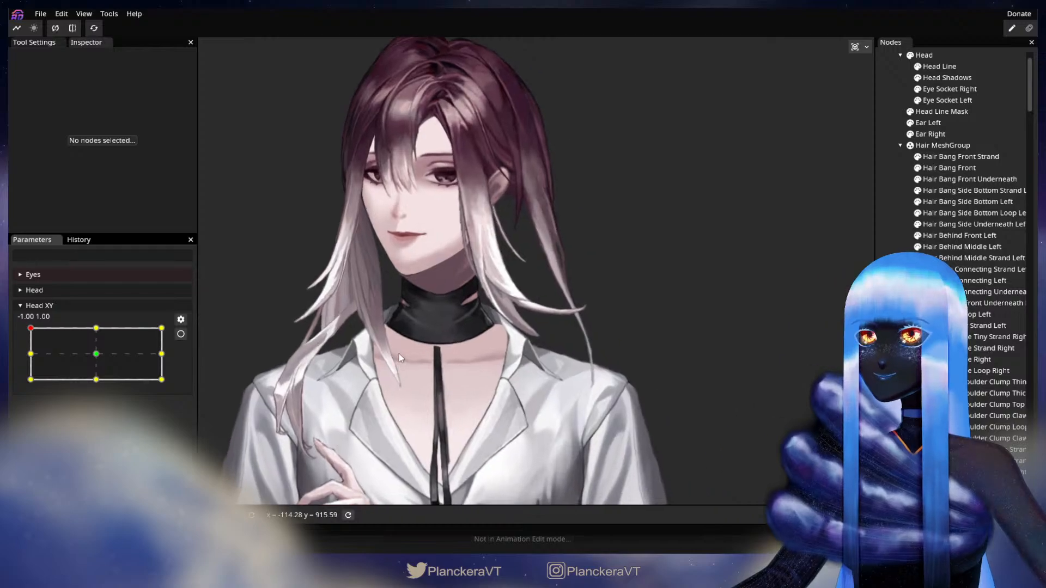
pyautogui.click(181, 334)
pyautogui.scroll(2, 406, 380)
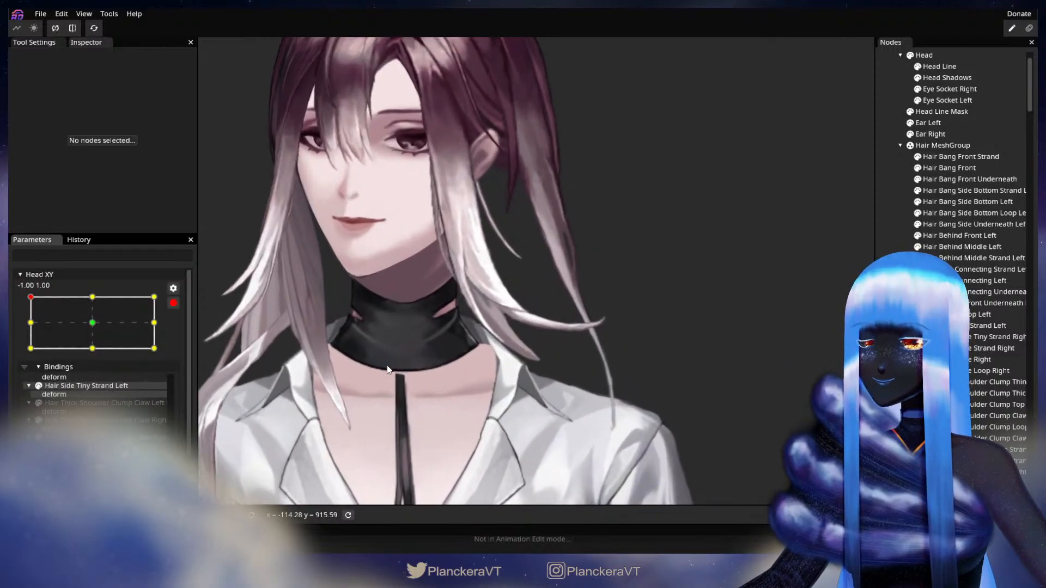
pyautogui.scroll(3, 387, 370)
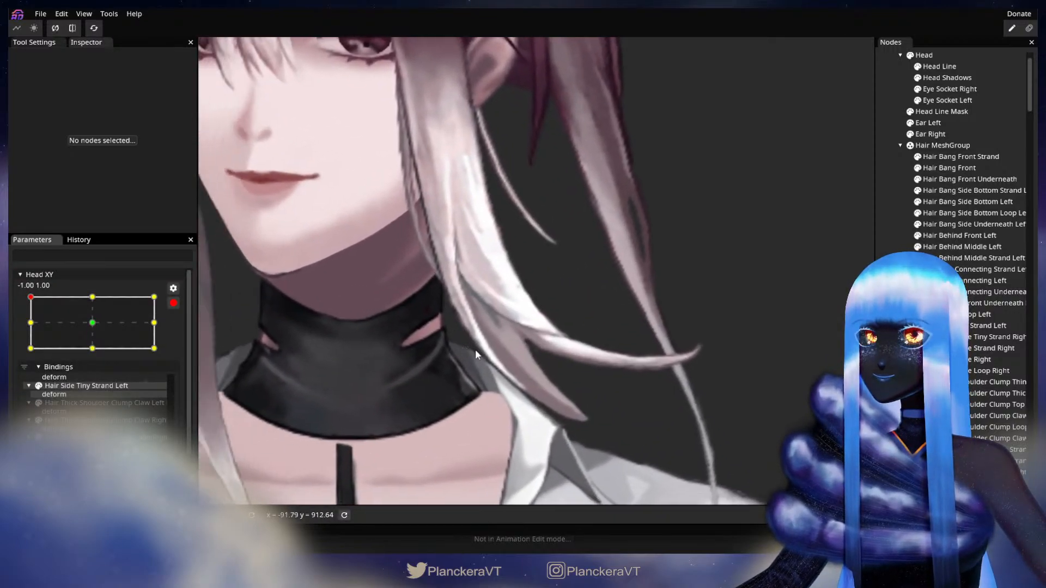
pyautogui.click(968, 201)
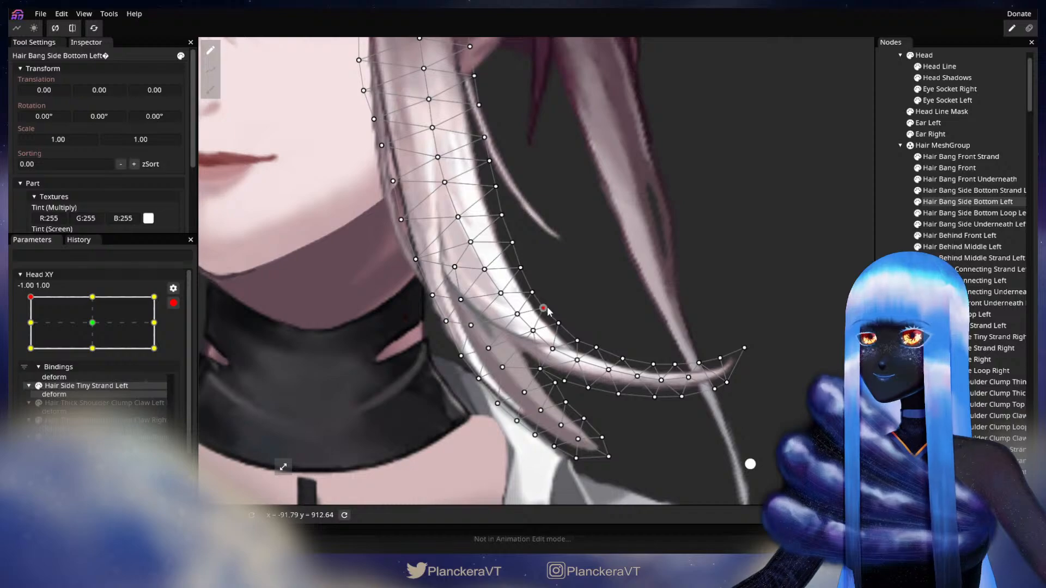
pyautogui.click(610, 318)
# - Frame the whole head, disarm Head XY, and replay the movement starting and ending at -1.00, 1.00 to examine the smoothed left bang
pyautogui.scroll(-3, 624, 354)
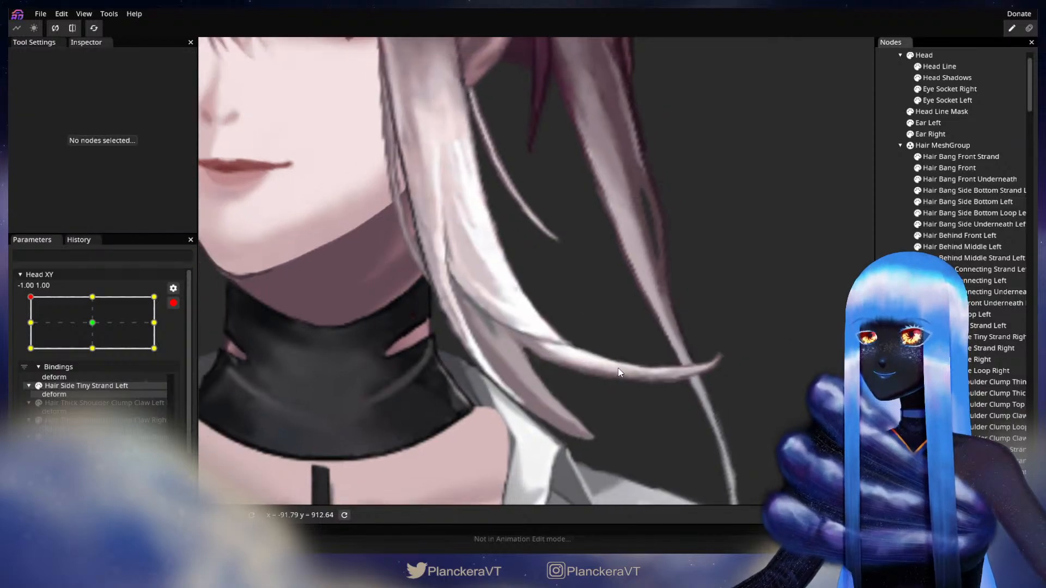
pyautogui.scroll(-5, 631, 367)
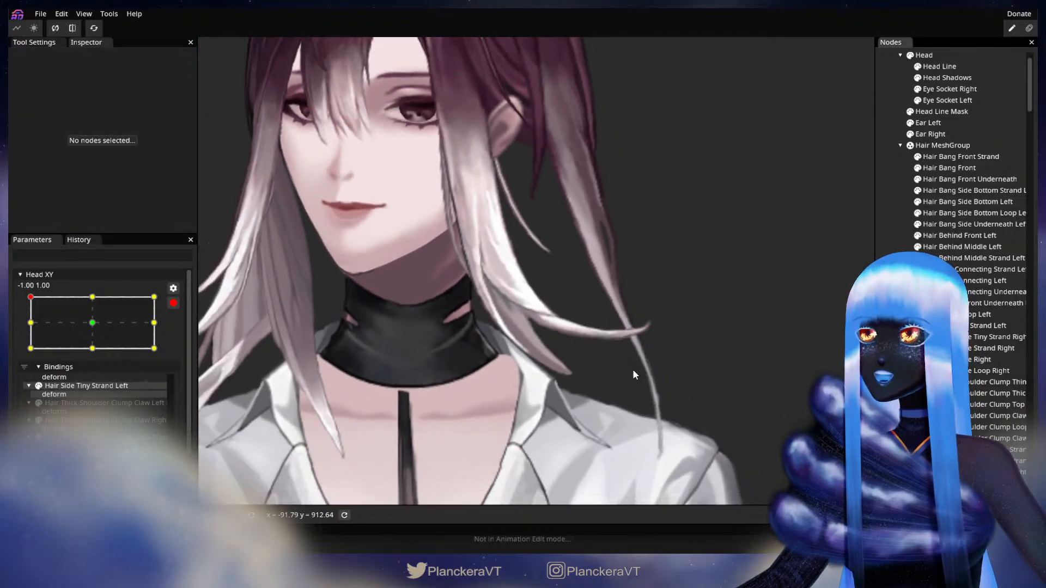
pyautogui.scroll(-5, 638, 373)
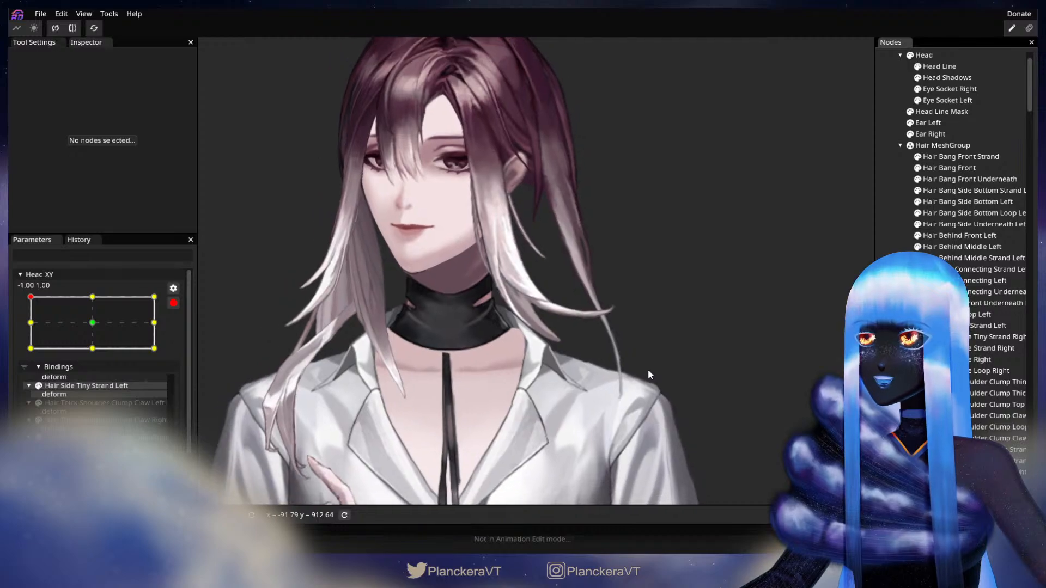
pyautogui.click(174, 303)
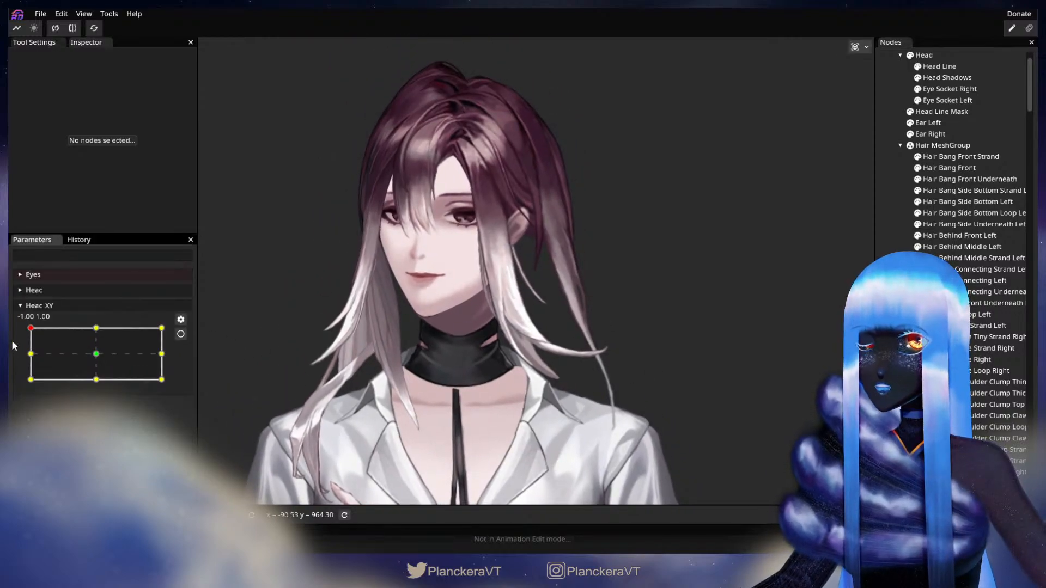
pyautogui.moveTo(33, 330)
pyautogui.mouseDown()
pyautogui.moveTo(21, 355)
pyautogui.moveTo(28, 328)
pyautogui.mouseUp()
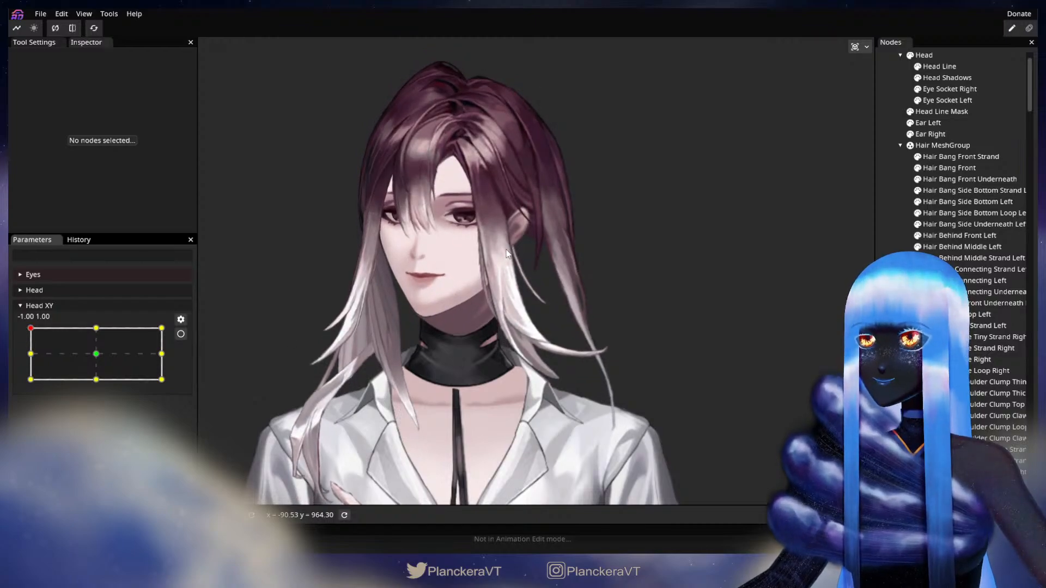
# - Move Head XY to -1.00, -1.00 and replay the movement from that corner to examine the left side bang close up
pyautogui.moveTo(30, 328); pyautogui.dragTo(18, 380)
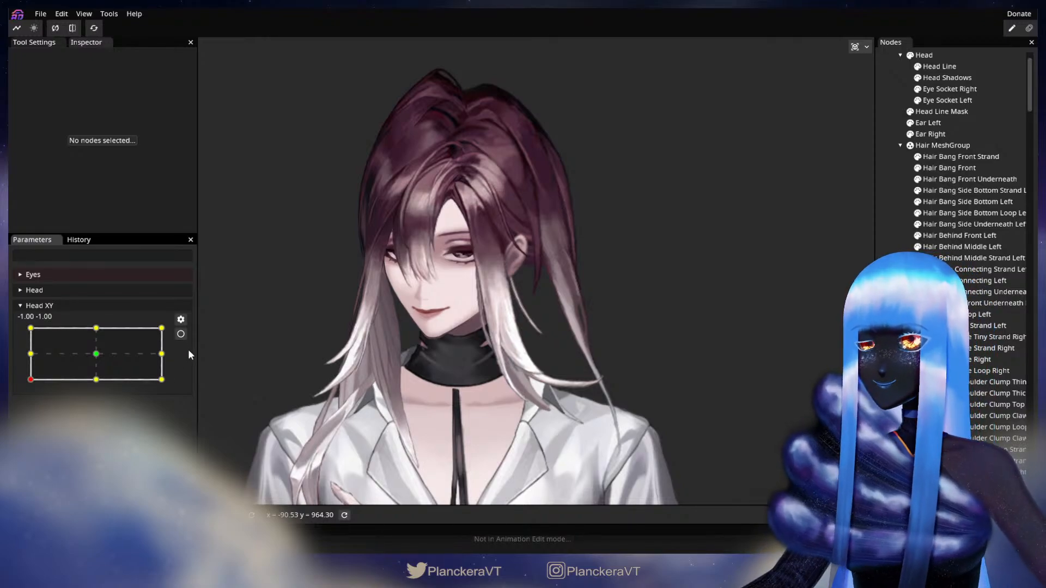
pyautogui.scroll(4, 473, 403)
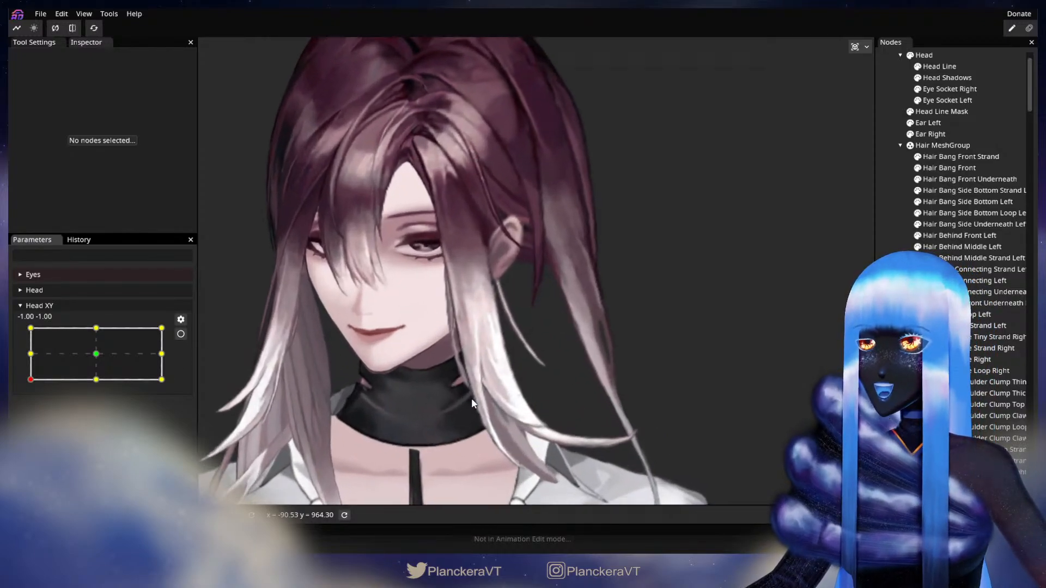
pyautogui.moveTo(471, 399); pyautogui.dragTo(454, 346)
pyautogui.scroll(2, 289, 339)
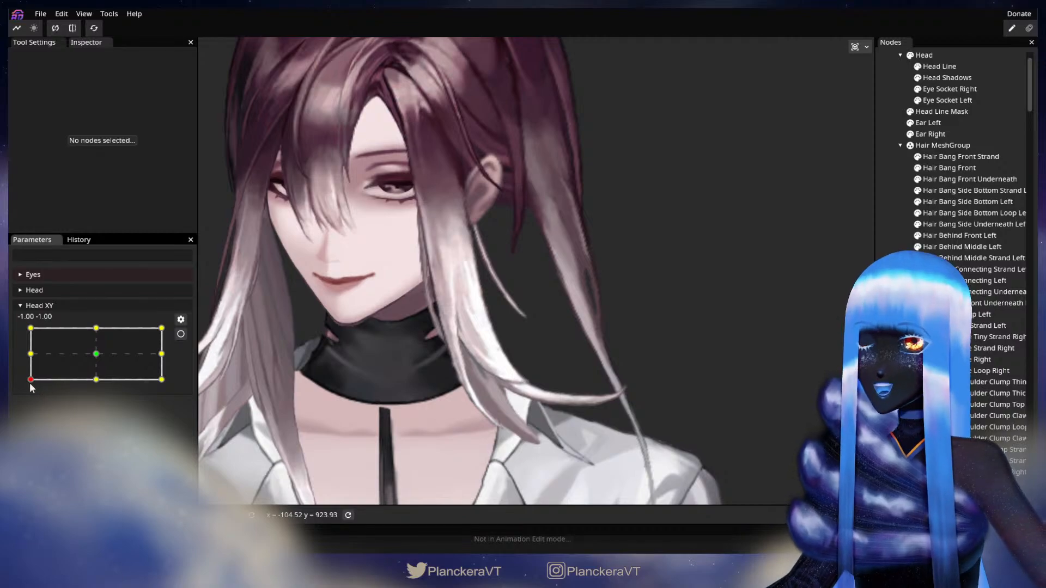
pyautogui.moveTo(31, 382)
pyautogui.mouseDown()
pyautogui.moveTo(25, 356)
pyautogui.moveTo(31, 384)
pyautogui.mouseUp()
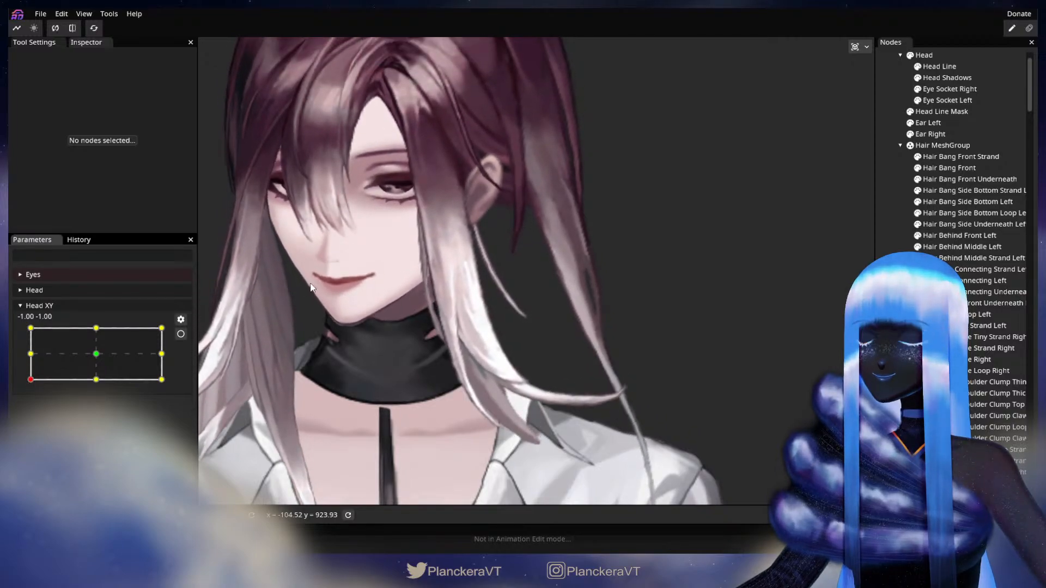
# - Arm Head XY at -1.00, -1.00, slightly shift the middle and face-side vertices of Hair Bang Side Bottom Strand Left, and deselect it
pyautogui.scroll(3, 339, 346)
pyautogui.click(181, 334)
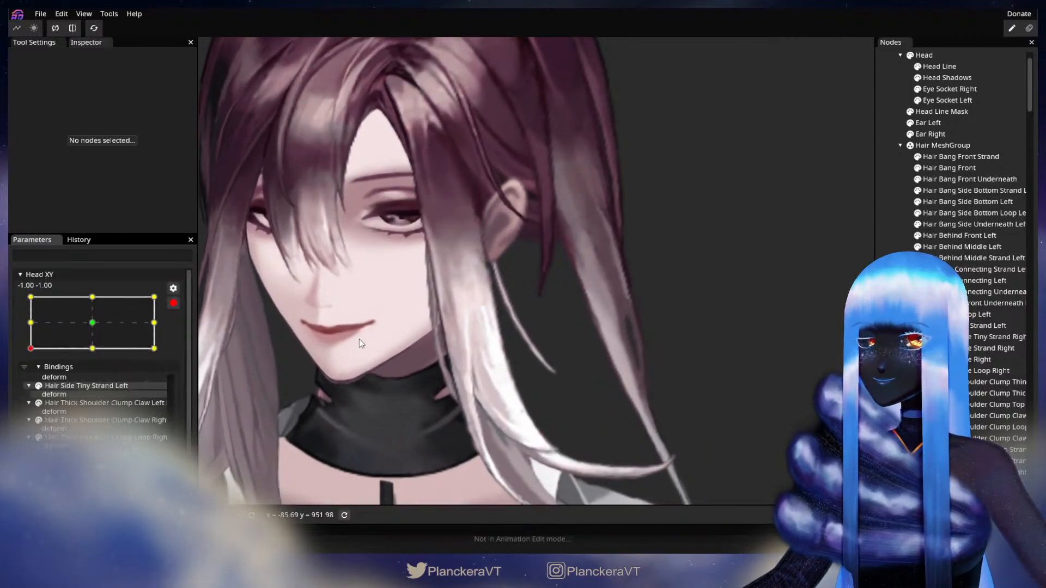
pyautogui.scroll(2, 491, 341)
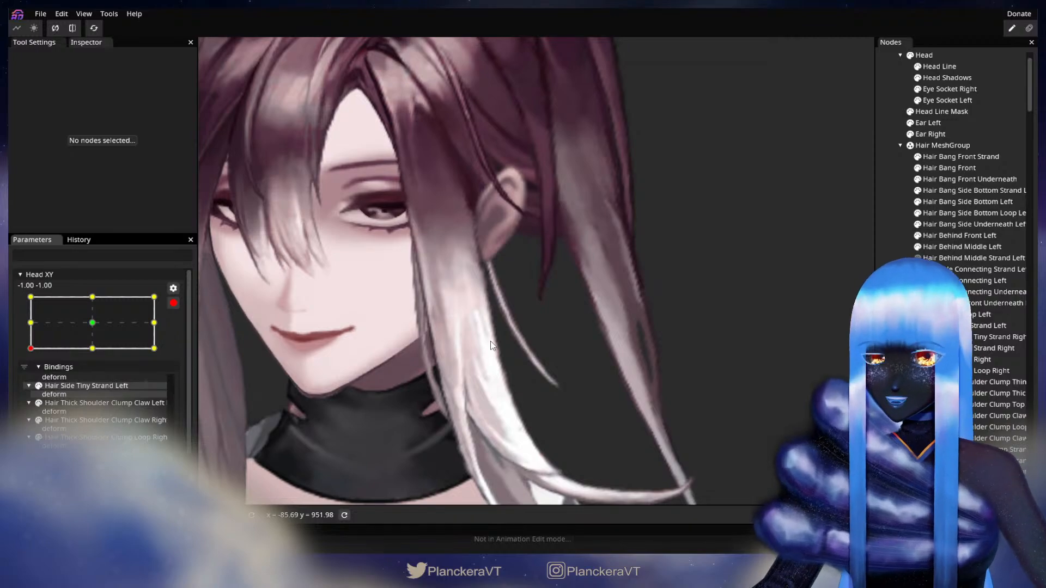
pyautogui.click(978, 190)
pyautogui.scroll(2, 375, 358)
pyautogui.scroll(3, 480, 355)
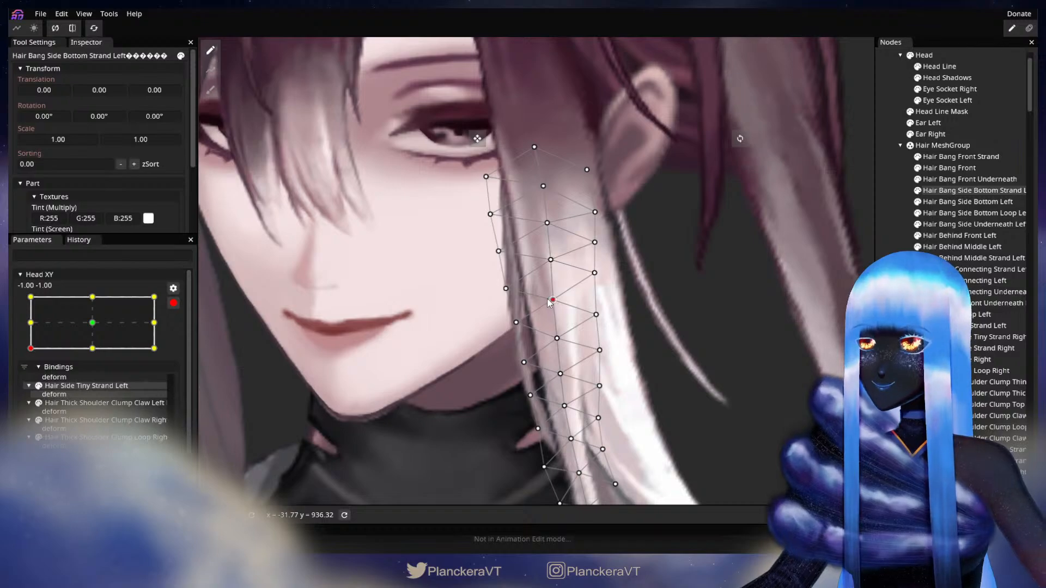
pyautogui.click(550, 260)
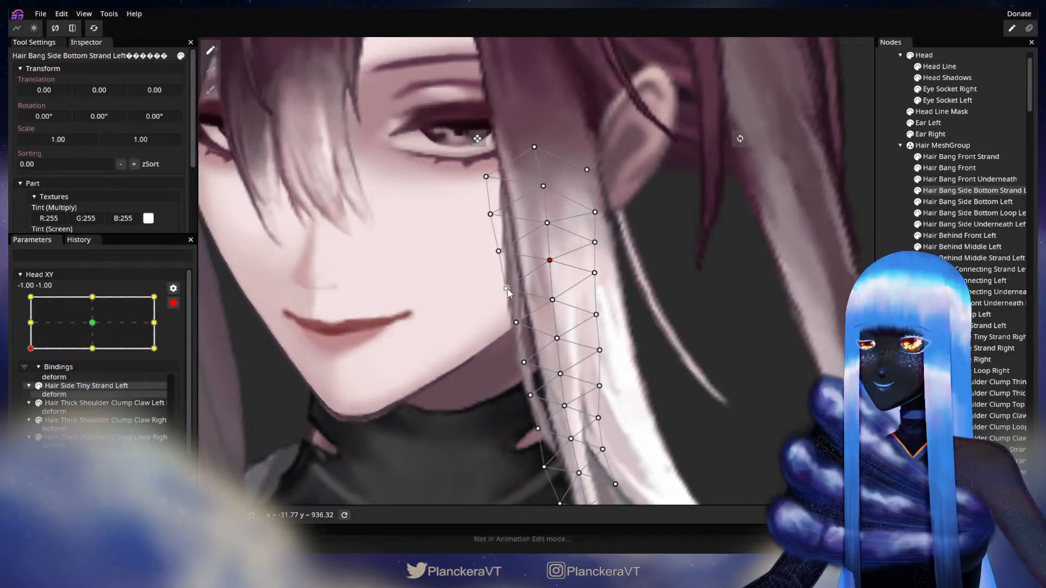
pyautogui.click(499, 251)
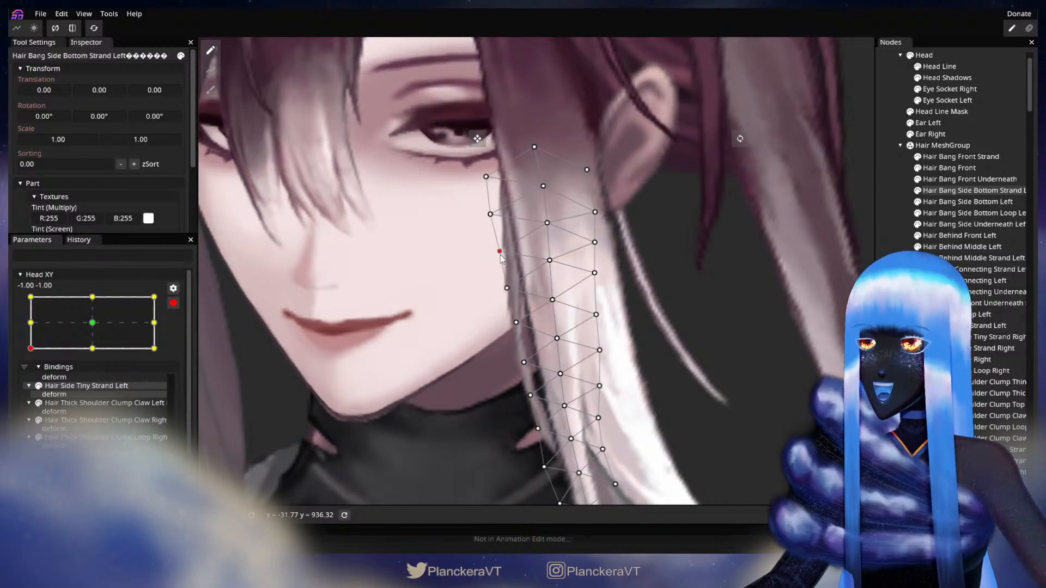
pyautogui.click(516, 325)
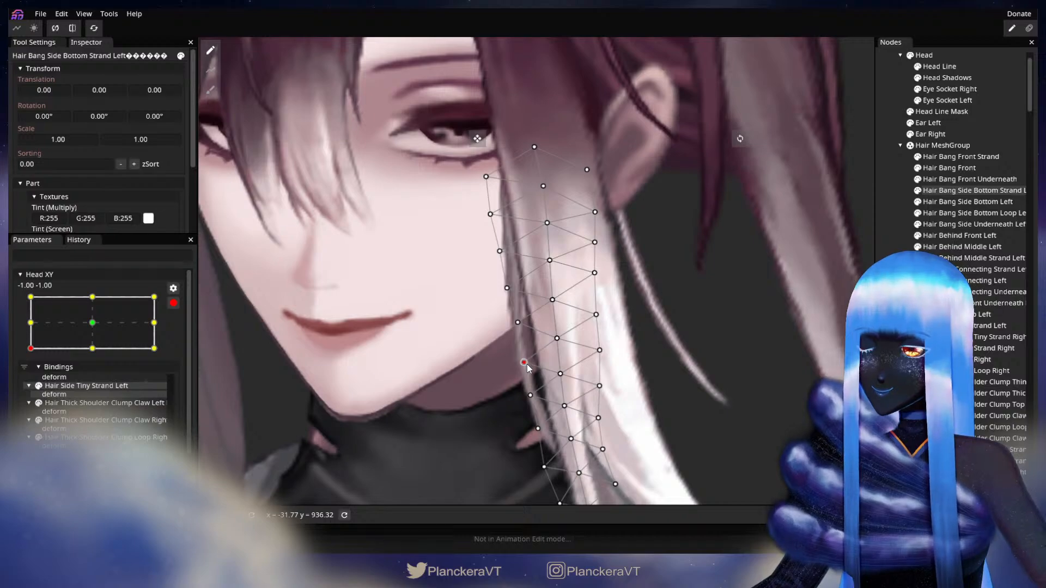
pyautogui.click(893, 322)
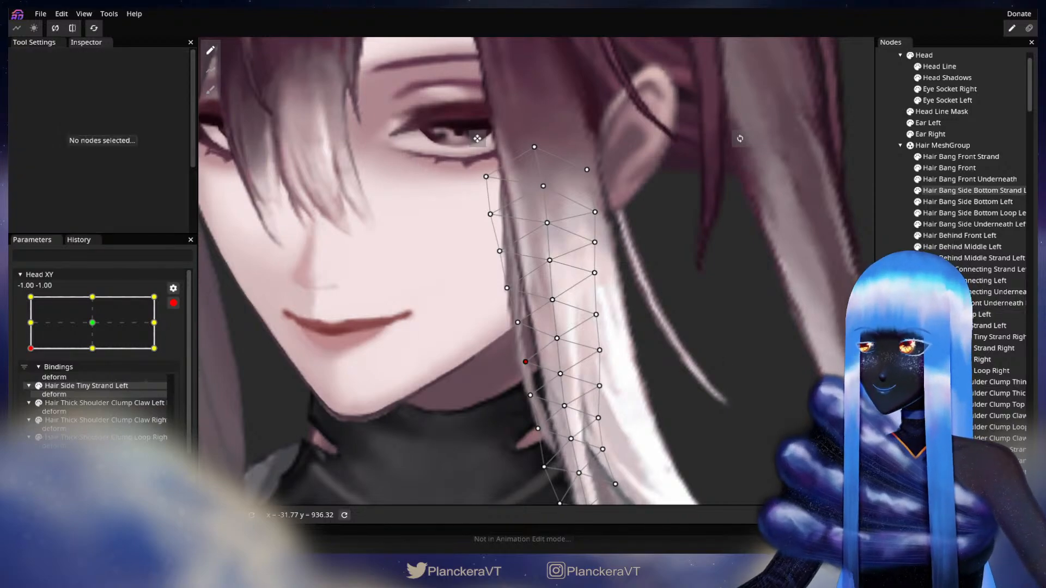
# - Frame the head, disarm Head XY, and replay the movement from -1.00, -1.00 to examine the adjusted left bang strand
pyautogui.scroll(-3, 630, 389)
pyautogui.scroll(-5, 637, 389)
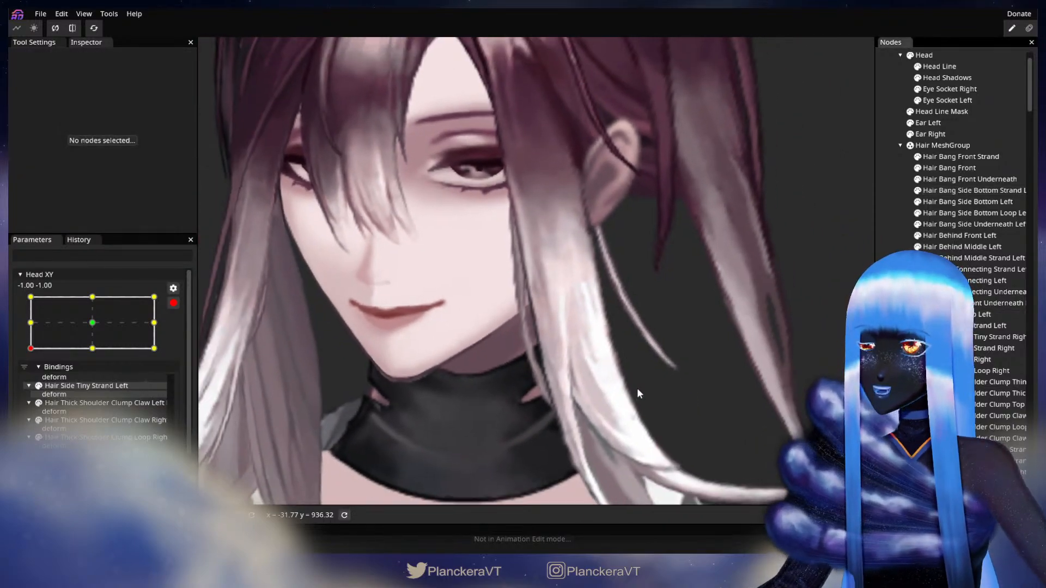
pyautogui.moveTo(638, 391); pyautogui.dragTo(580, 374)
pyautogui.scroll(-1, 580, 377)
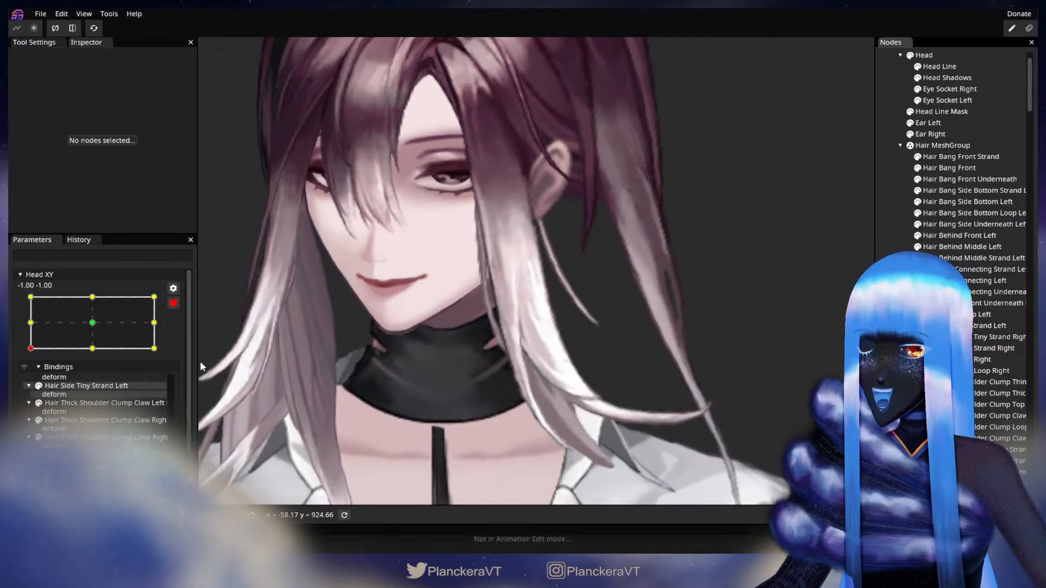
pyautogui.click(174, 304)
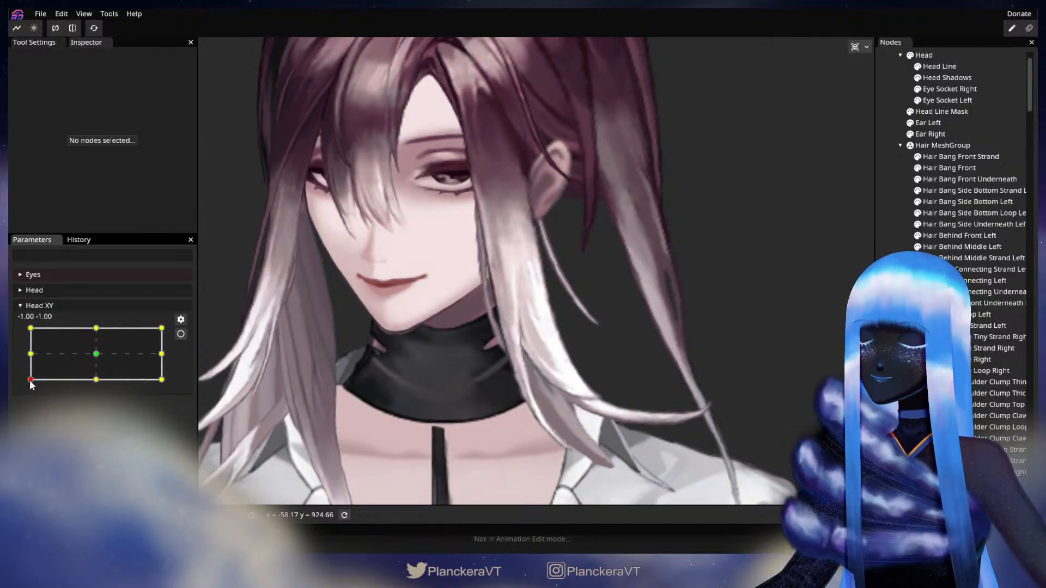
pyautogui.moveTo(34, 380)
pyautogui.mouseDown()
pyautogui.moveTo(25, 352)
pyautogui.moveTo(21, 381)
pyautogui.moveTo(18, 345)
pyautogui.moveTo(14, 382)
pyautogui.mouseUp()
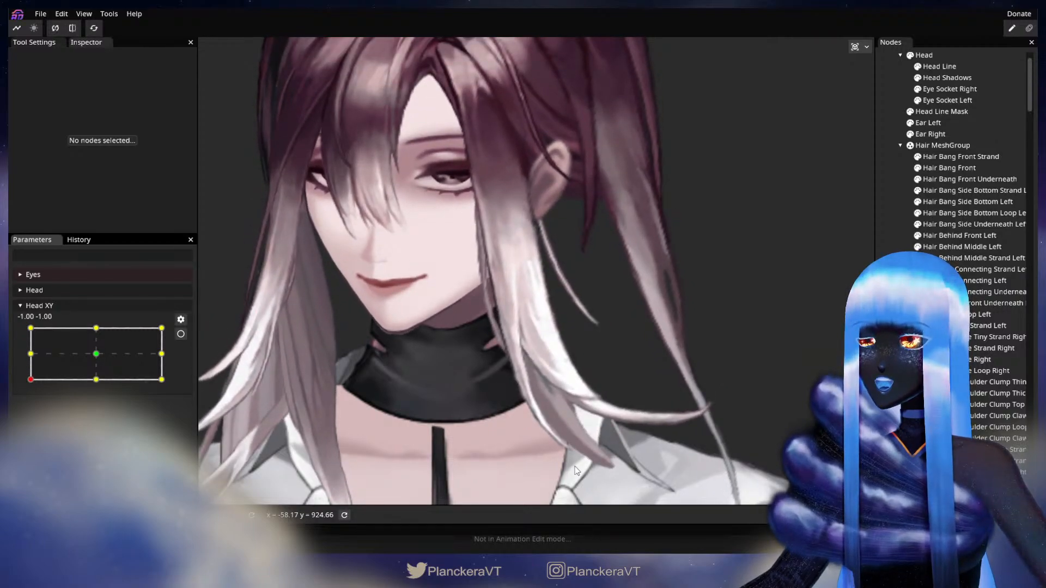
# - Re-arm Head XY at -1.00, -1.00 and nudge the centre-column vertices of Hair Bang Side Bottom Strand Left slightly upward beside the mouth and jaw
pyautogui.scroll(2, 350, 371)
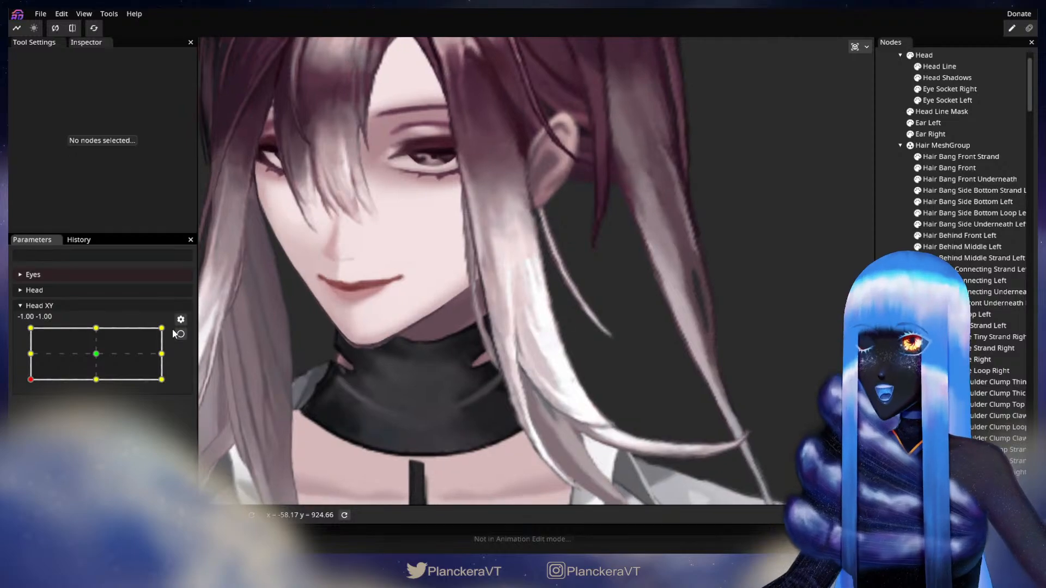
pyautogui.click(180, 334)
pyautogui.scroll(3, 277, 384)
pyautogui.moveTo(431, 350); pyautogui.dragTo(486, 359)
pyautogui.click(959, 190)
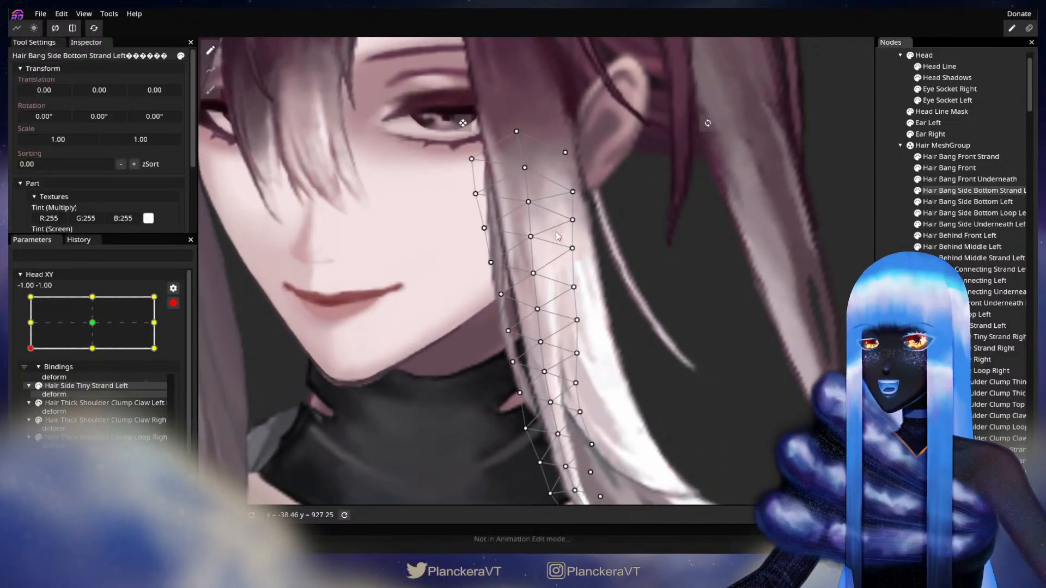
pyautogui.scroll(1, 429, 313)
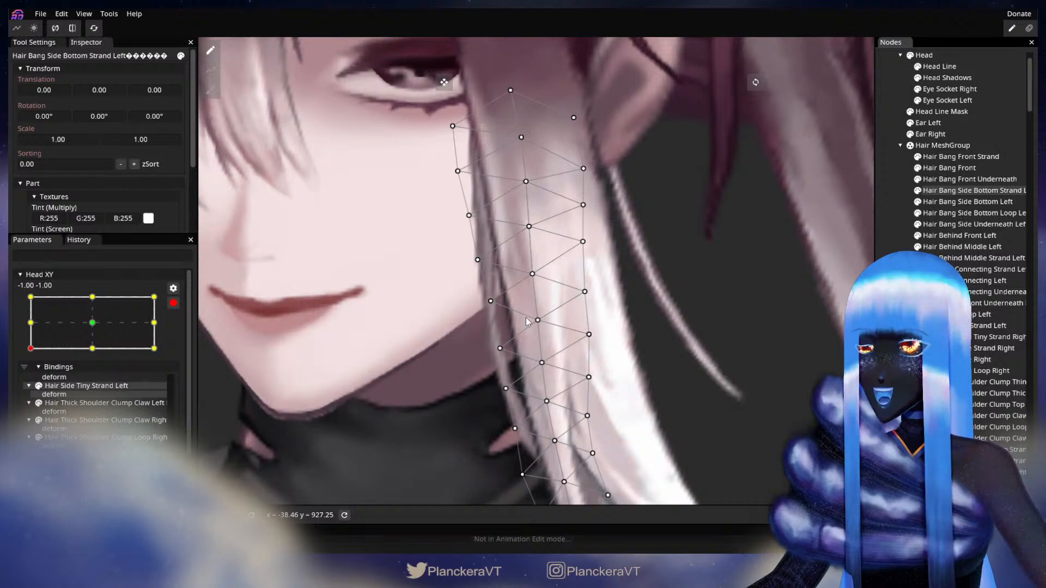
pyautogui.moveTo(536, 317); pyautogui.dragTo(534, 316)
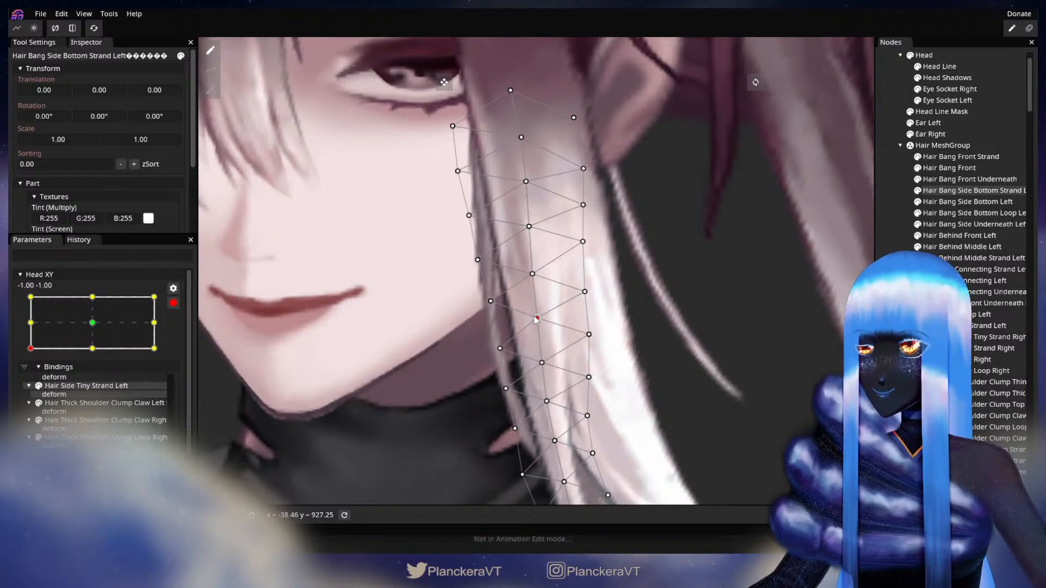
pyautogui.moveTo(532, 275); pyautogui.dragTo(533, 271)
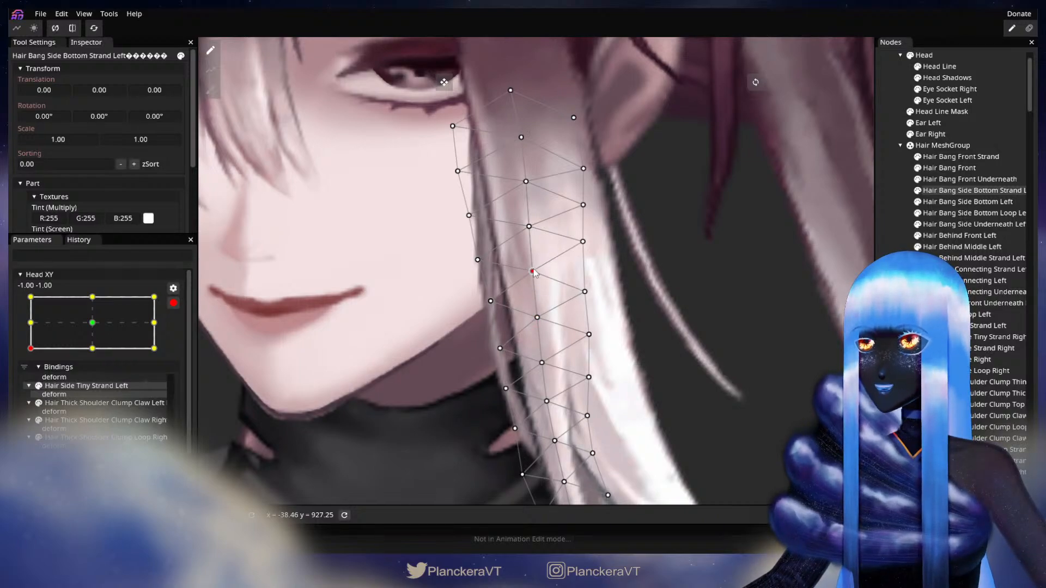
pyautogui.click(542, 362)
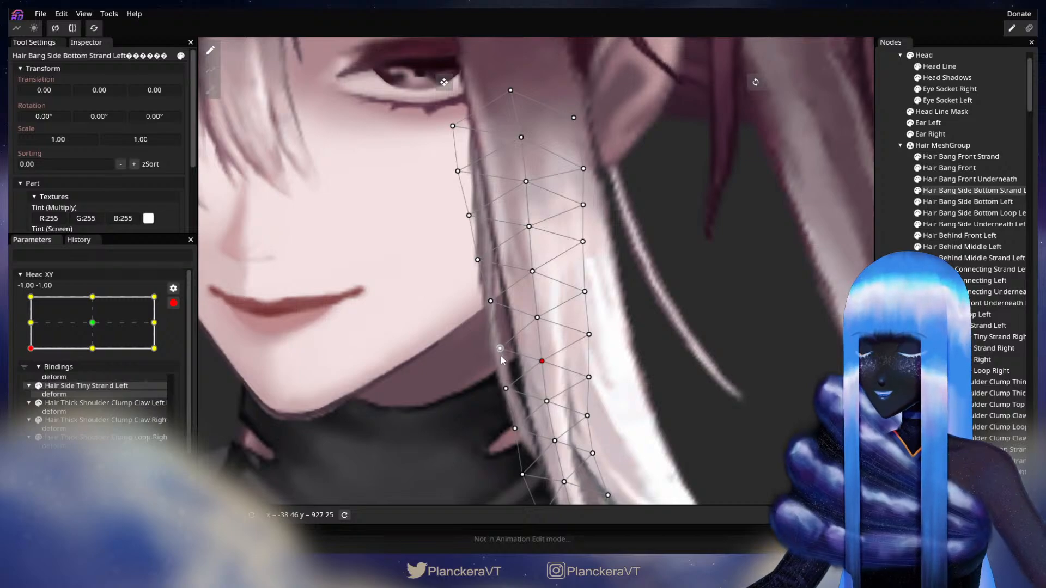
# - Smooth the face-side edge vertices of Hair Bang Side Bottom Strand Left along the cheek and jaw, and deselect the strand
pyautogui.click(500, 349)
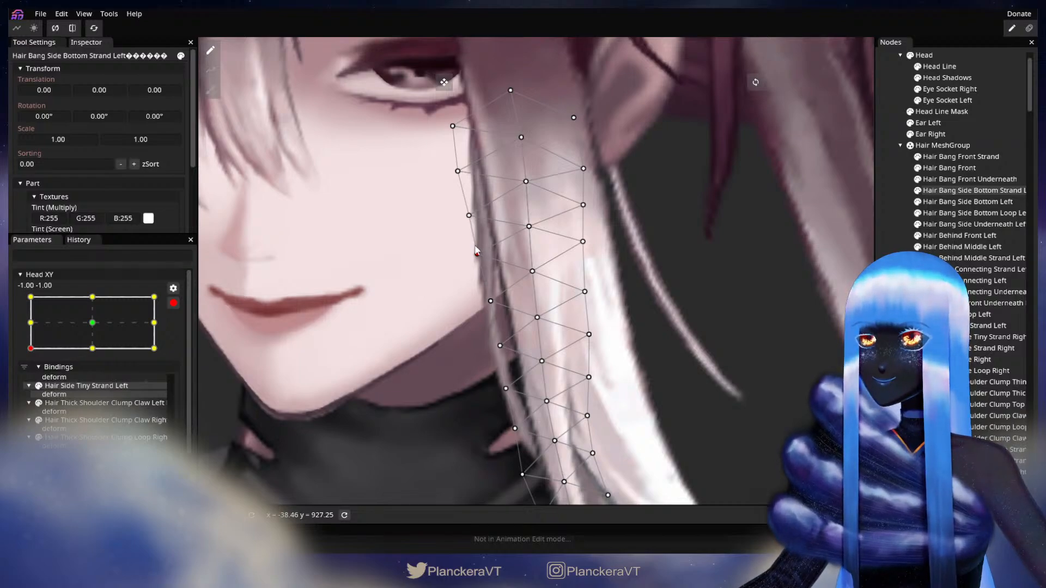
pyautogui.moveTo(468, 212); pyautogui.dragTo(478, 262)
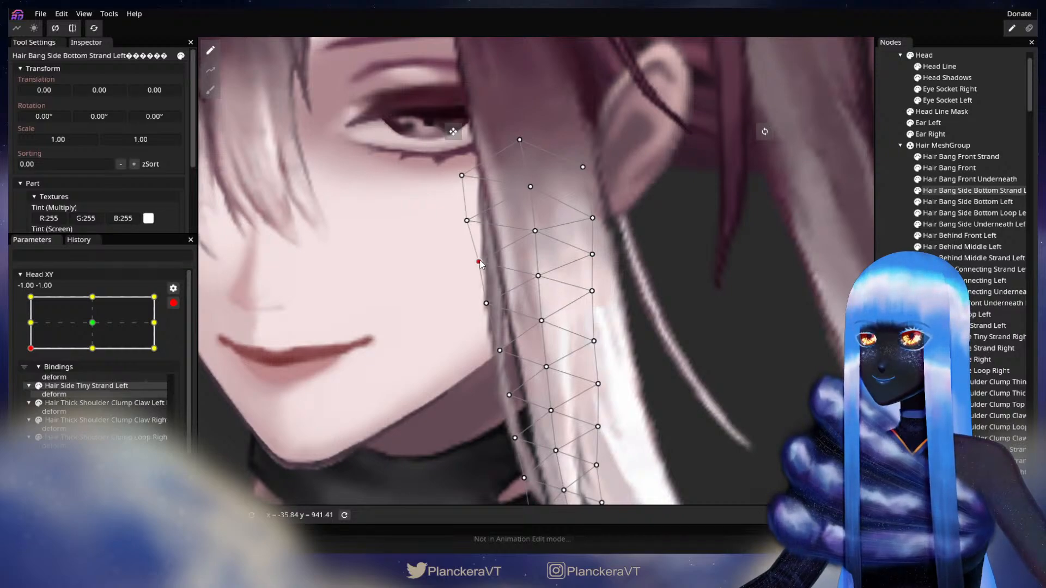
pyautogui.scroll(-2, 703, 369)
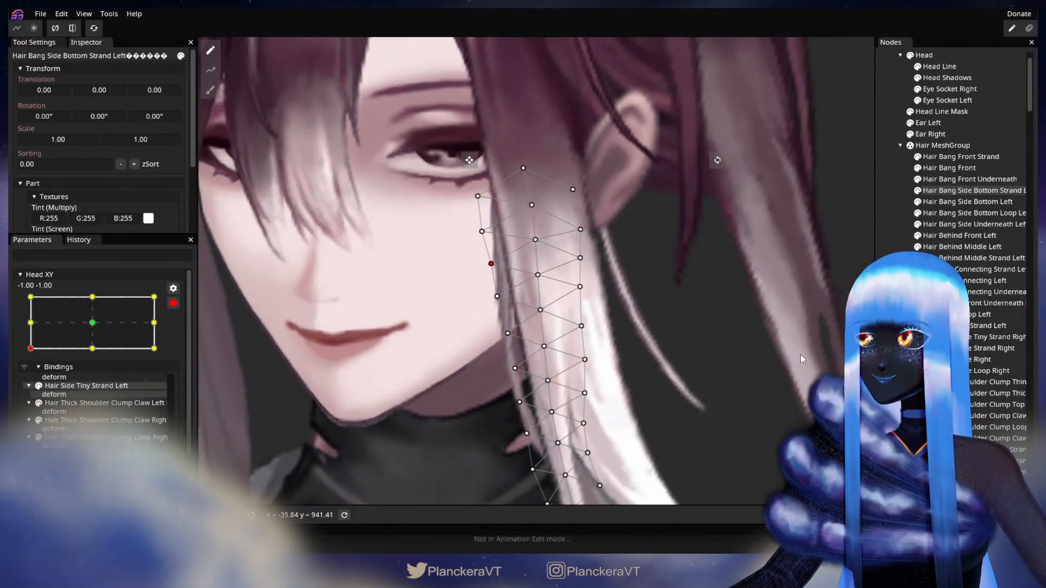
pyautogui.click(886, 351)
# - Frame the whole head, disarm Head XY, and replay the movement starting and ending at -1.00, -1.00 to examine the left strand
pyautogui.scroll(-1, 616, 364)
pyautogui.scroll(-4, 609, 365)
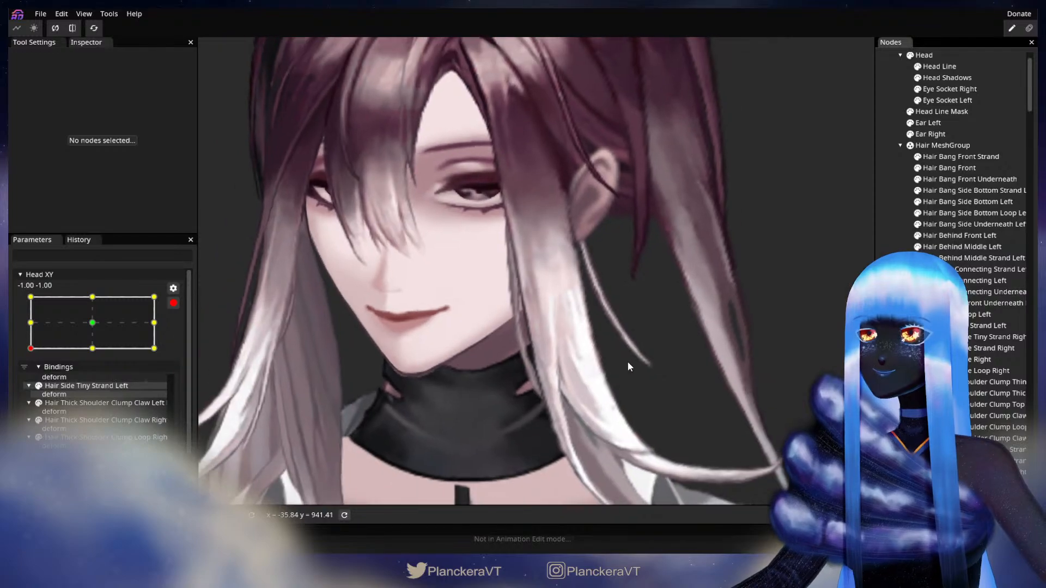
pyautogui.moveTo(747, 332); pyautogui.dragTo(733, 369)
pyautogui.scroll(-1, 719, 377)
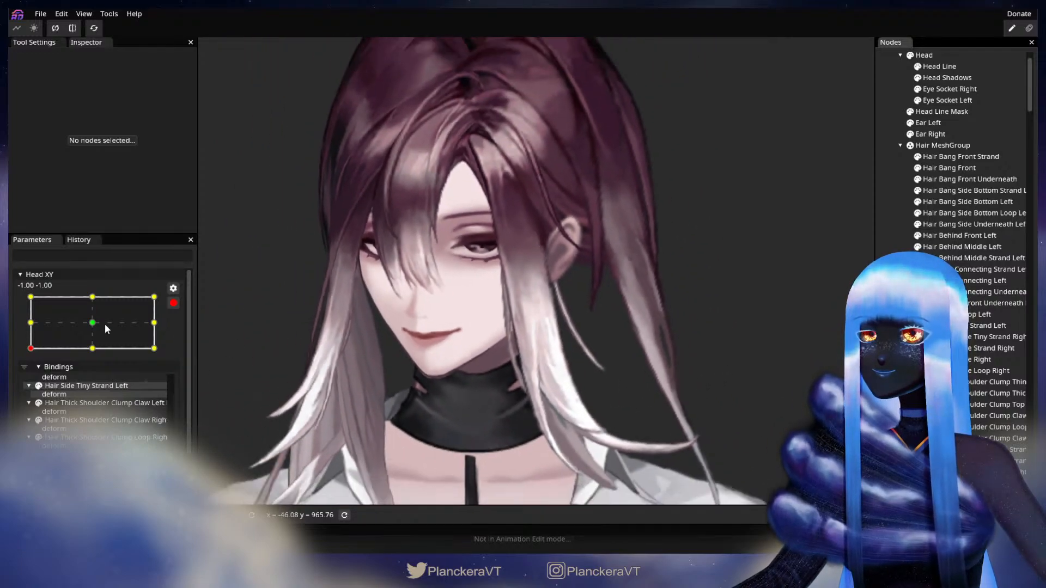
pyautogui.click(173, 303)
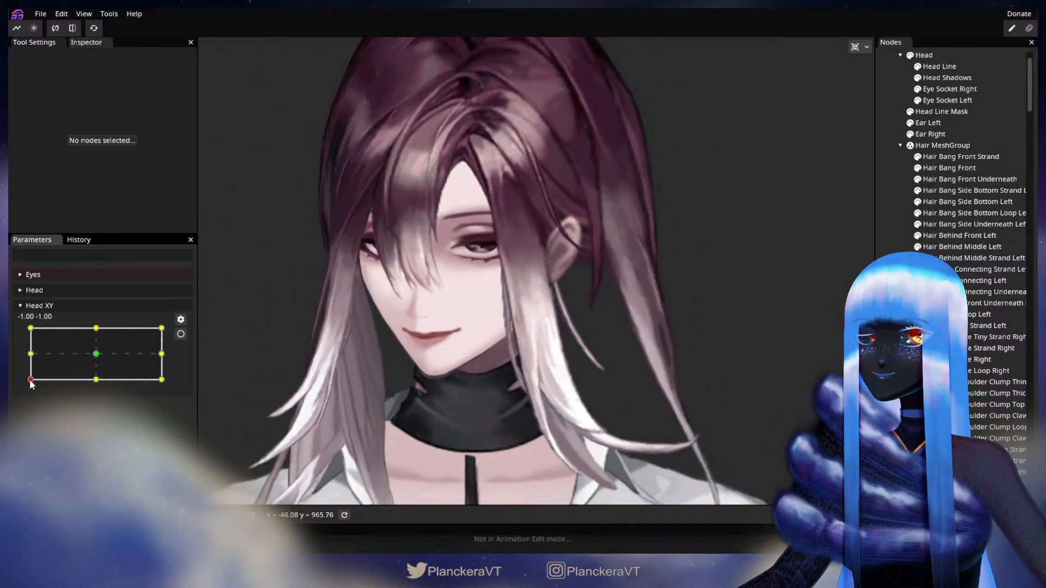
pyautogui.moveTo(30, 382)
pyautogui.mouseDown()
pyautogui.moveTo(28, 360)
pyautogui.moveTo(16, 381)
pyautogui.mouseUp()
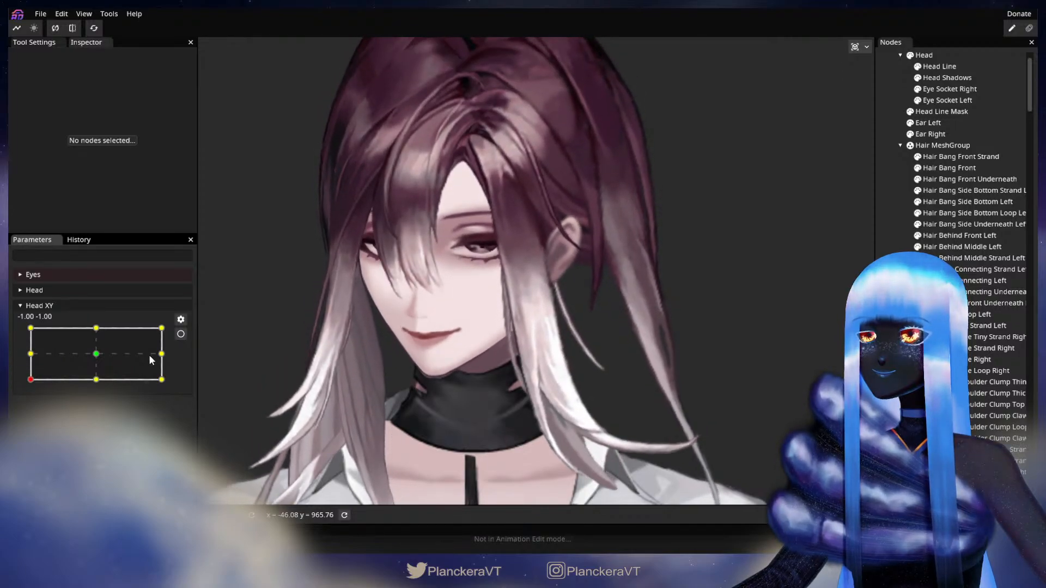
# - Re-arm Head XY at -1.00, -1.00 and raise two centre vertices of Hair Bang Side Bottom Strand Left slightly near the jaw
pyautogui.click(181, 336)
pyautogui.scroll(5, 408, 404)
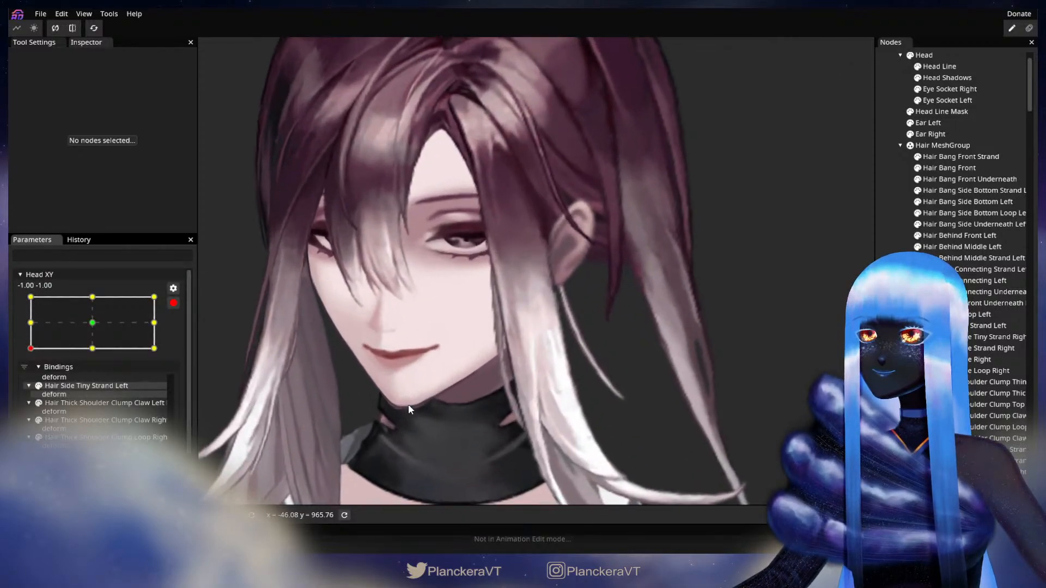
pyautogui.scroll(3, 429, 323)
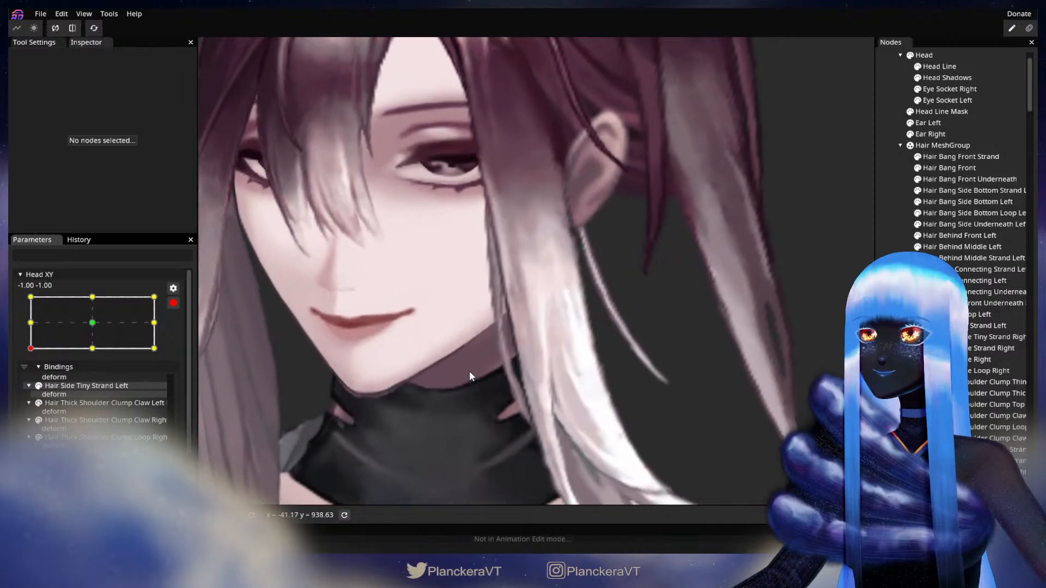
pyautogui.click(969, 191)
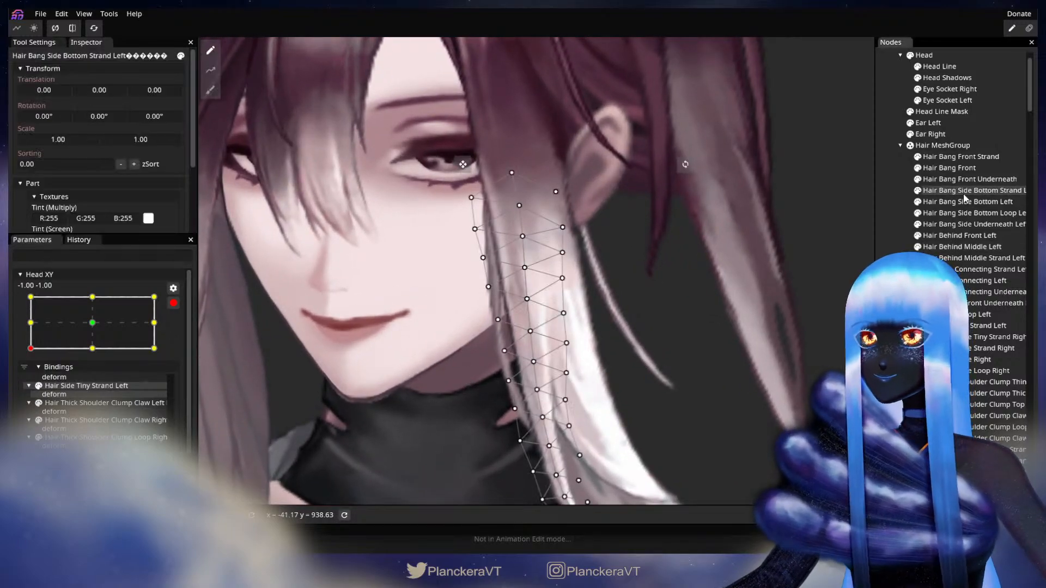
pyautogui.scroll(2, 469, 389)
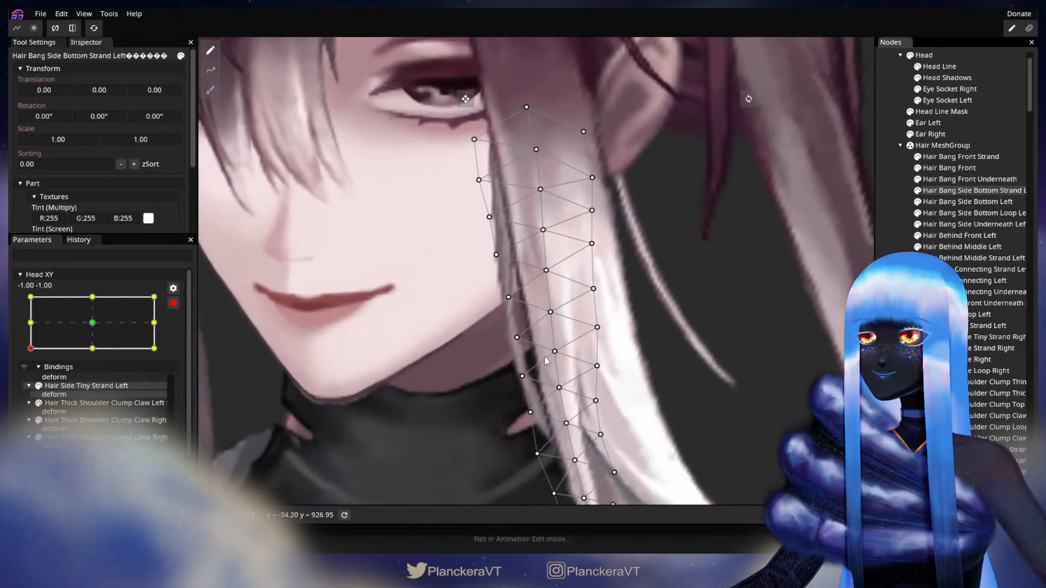
pyautogui.click(551, 313)
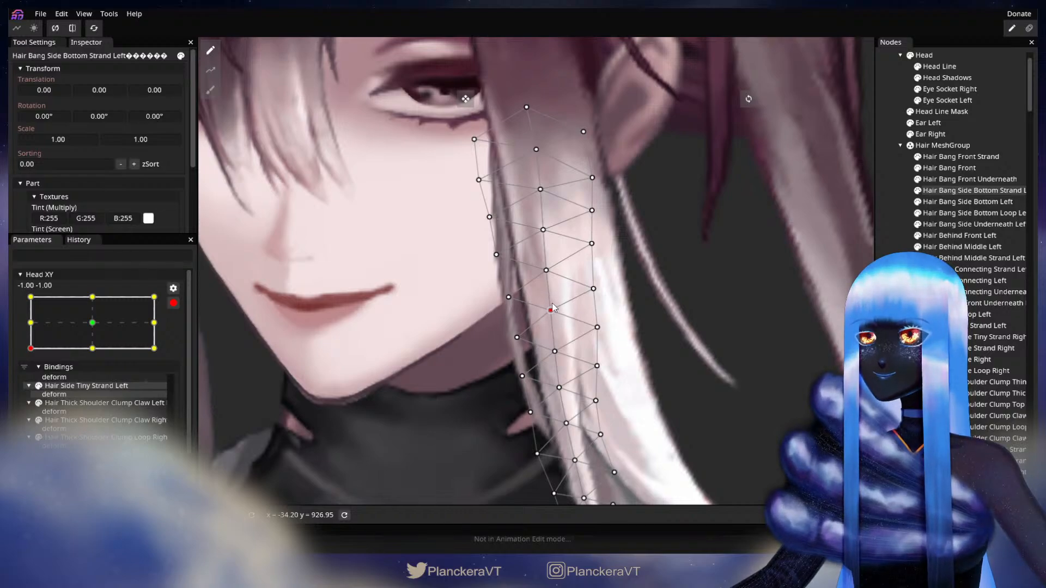
pyautogui.click(554, 350)
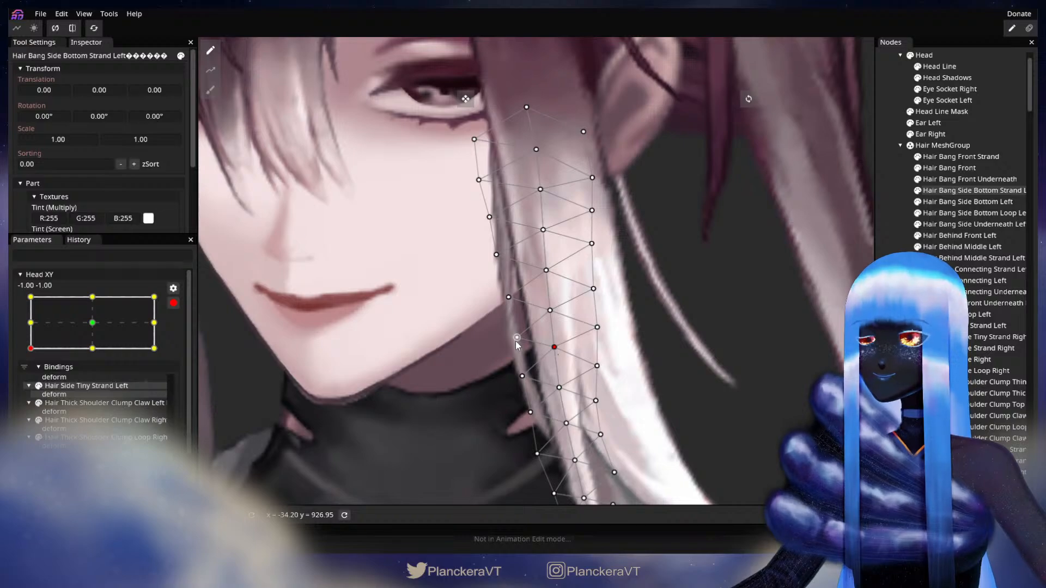
# - Nudge the strand's face-side, centre and outer-edge vertices slightly upward beside the jaw and collar, and deselect the strand
pyautogui.moveTo(516, 336); pyautogui.dragTo(523, 311)
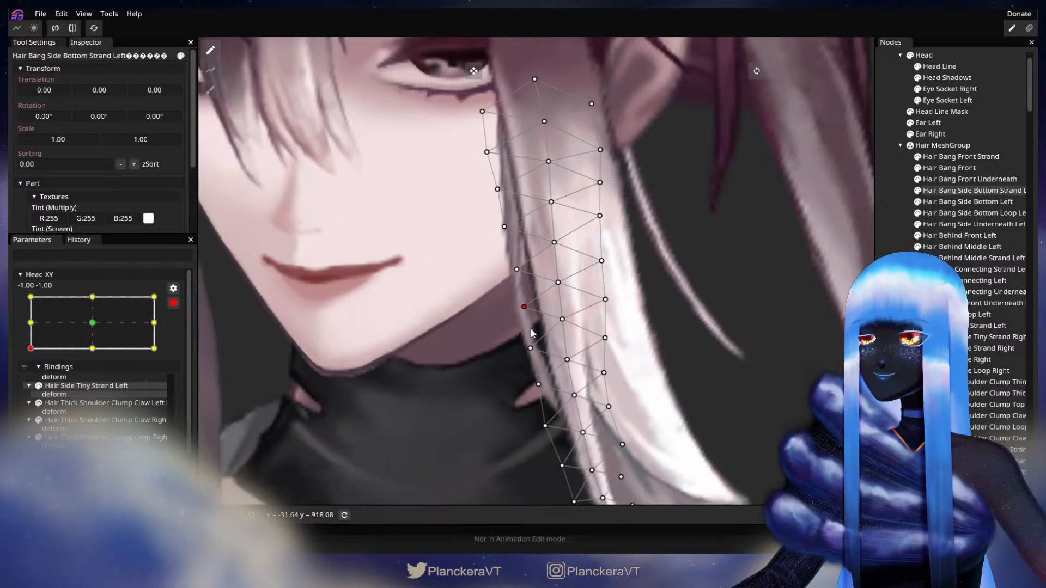
pyautogui.moveTo(532, 352); pyautogui.dragTo(531, 349)
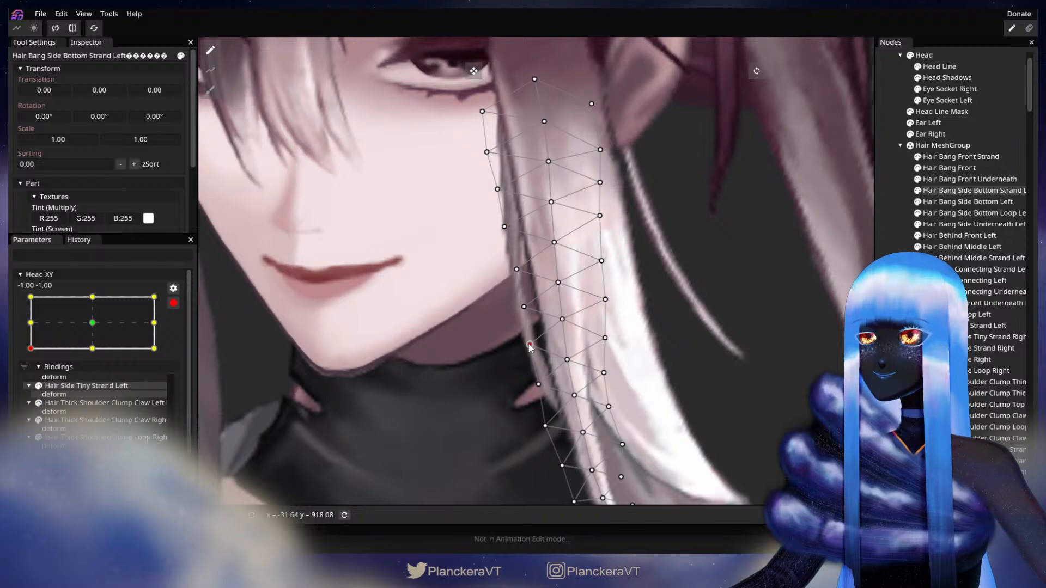
pyautogui.click(567, 360)
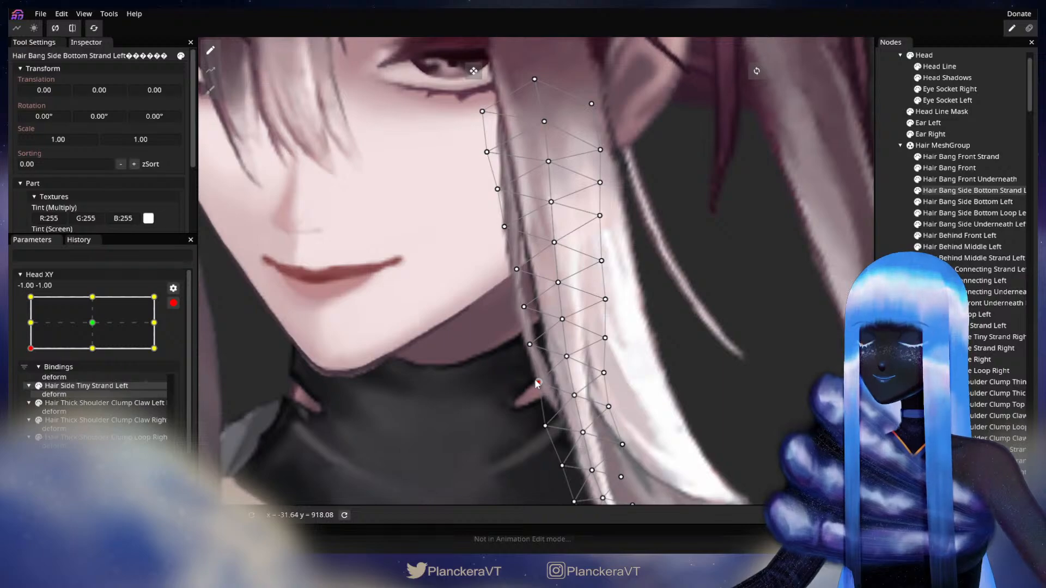
pyautogui.click(605, 338)
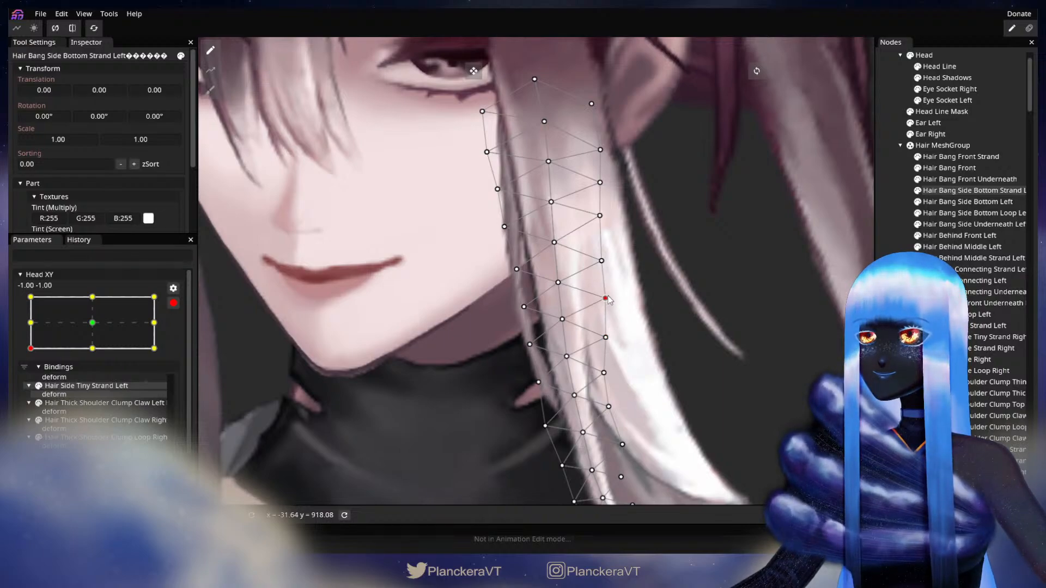
pyautogui.click(773, 325)
pyautogui.scroll(-15, 661, 398)
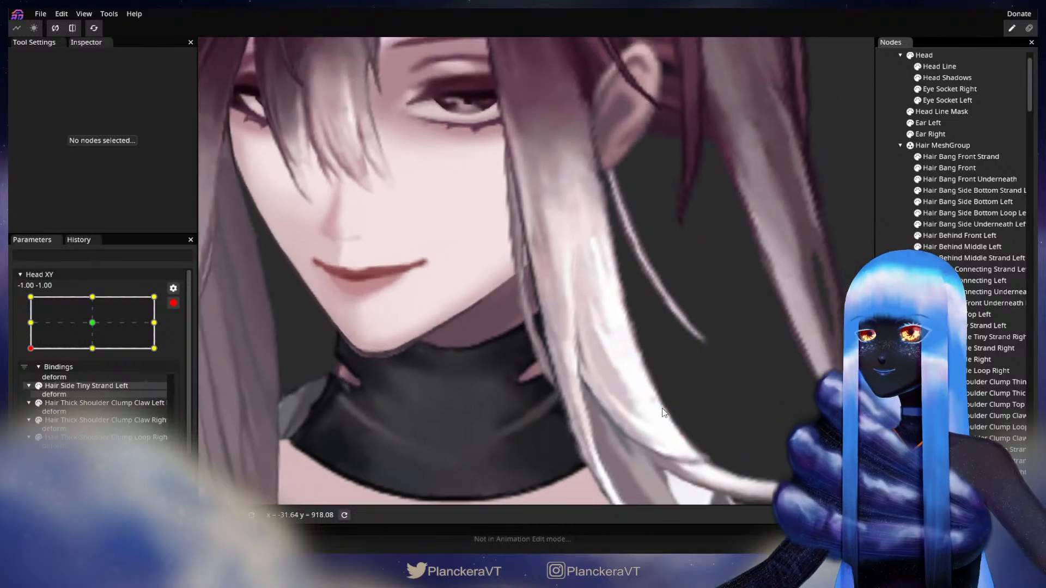
# - Disarm Head XY and replay the head movement between -1.00, -1.00 and -1.00, -0.02 to examine the left side bangs
pyautogui.scroll(-10, 665, 414)
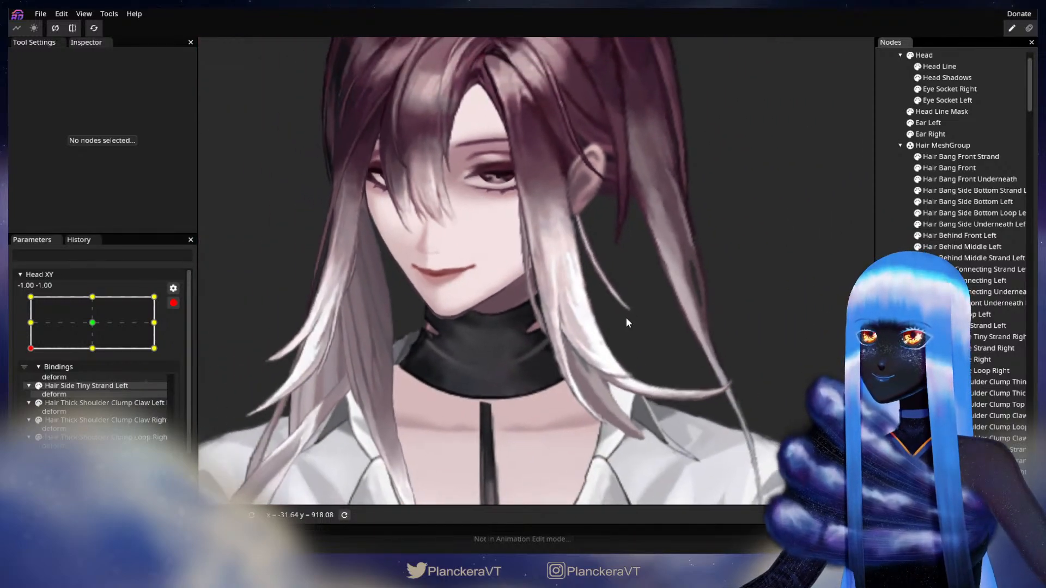
pyautogui.click(173, 303)
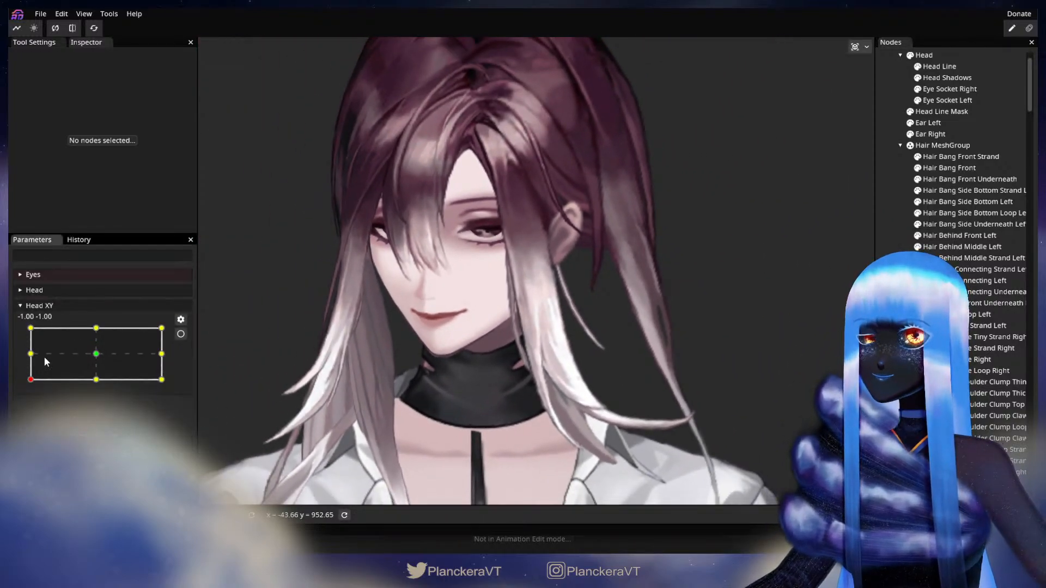
pyautogui.moveTo(31, 380)
pyautogui.mouseDown()
pyautogui.moveTo(24, 353)
pyautogui.moveTo(30, 387)
pyautogui.mouseUp()
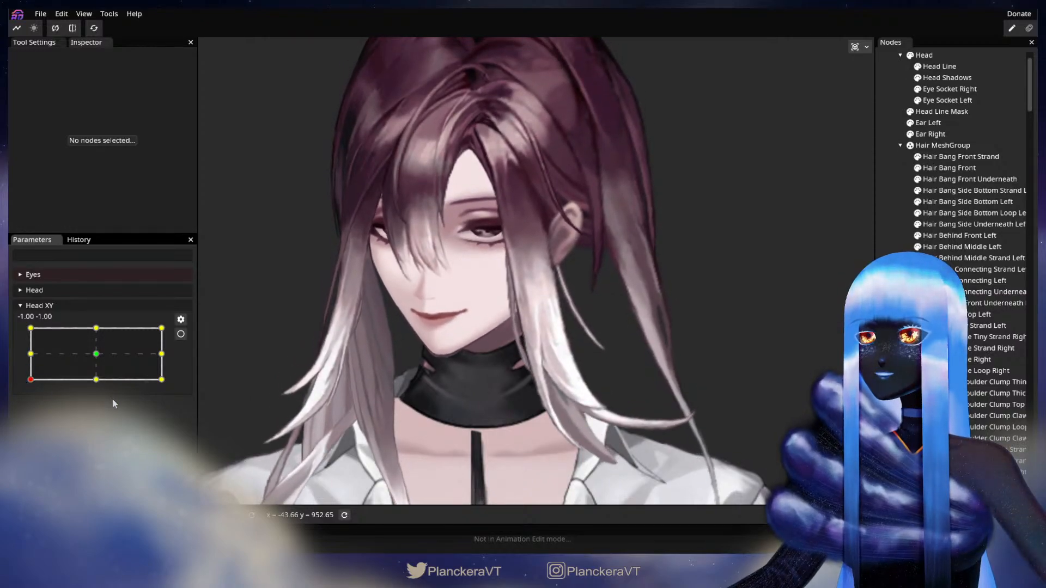
pyautogui.moveTo(417, 409); pyautogui.dragTo(378, 357)
pyautogui.scroll(3, 379, 357)
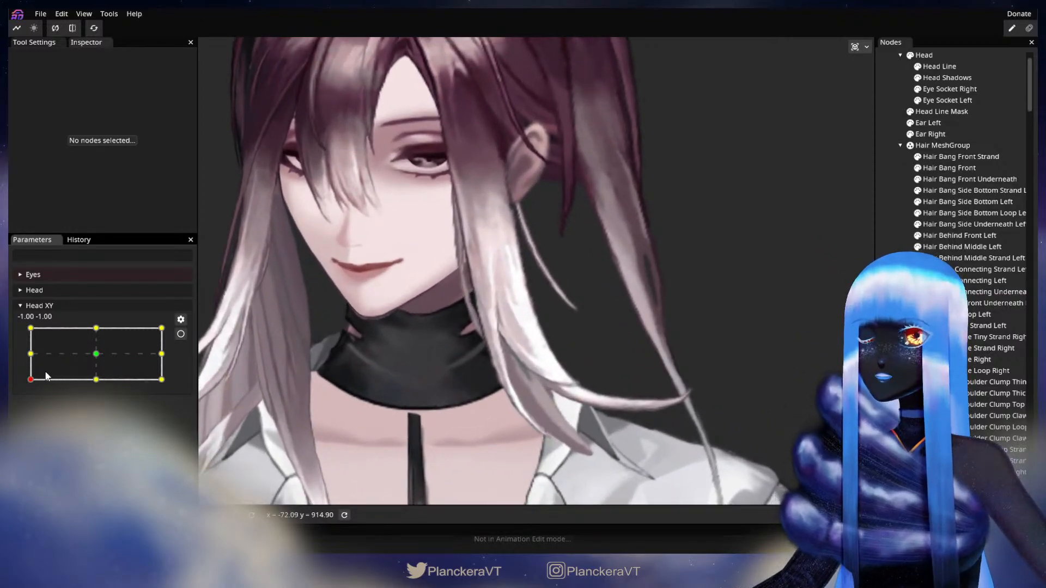
pyautogui.moveTo(31, 378); pyautogui.dragTo(23, 355)
pyautogui.moveTo(461, 117); pyautogui.dragTo(585, 226)
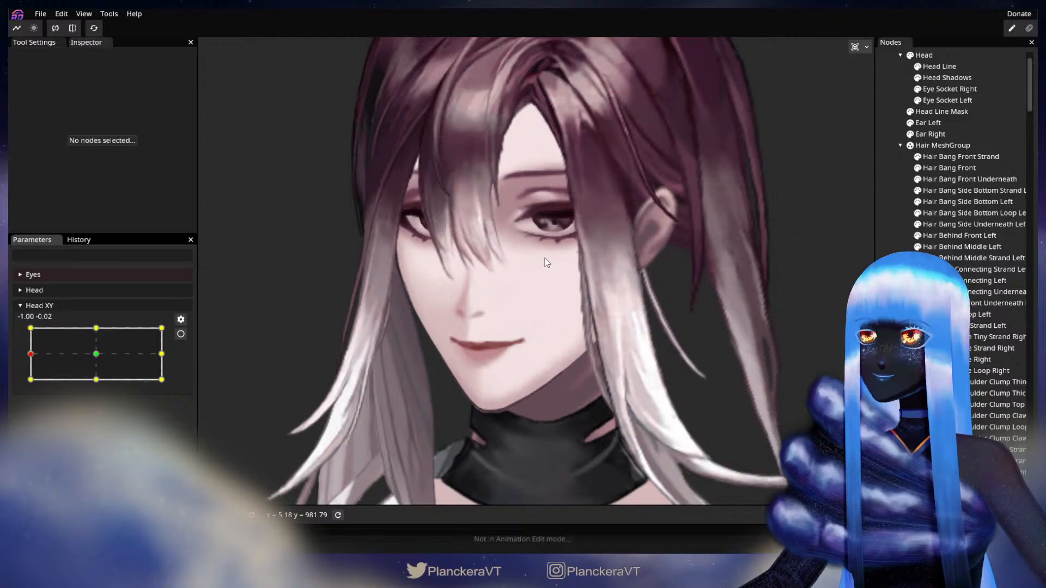
pyautogui.moveTo(545, 259); pyautogui.dragTo(408, 333)
pyautogui.scroll(1, 460, 325)
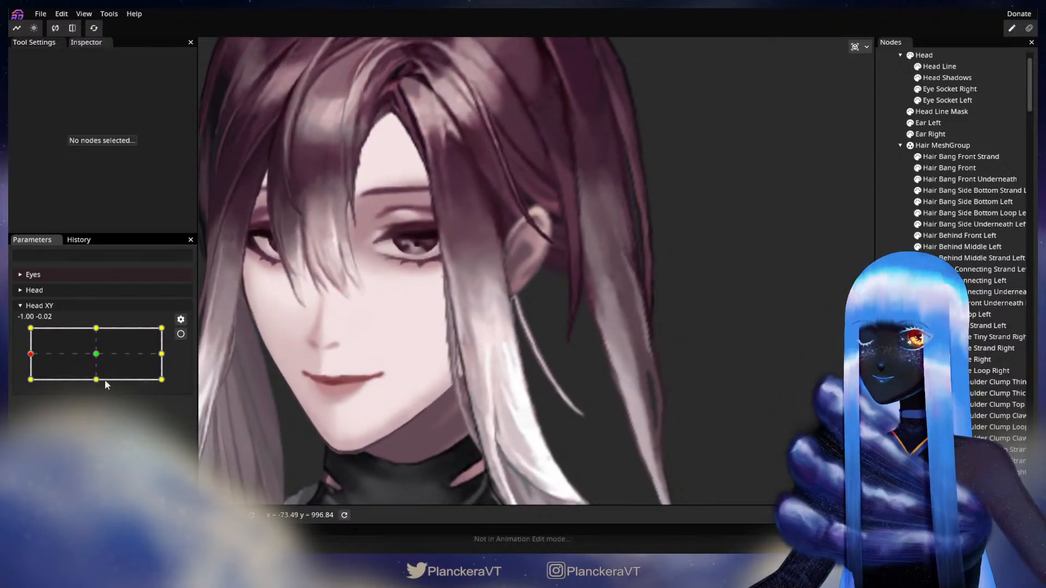
pyautogui.click(30, 380)
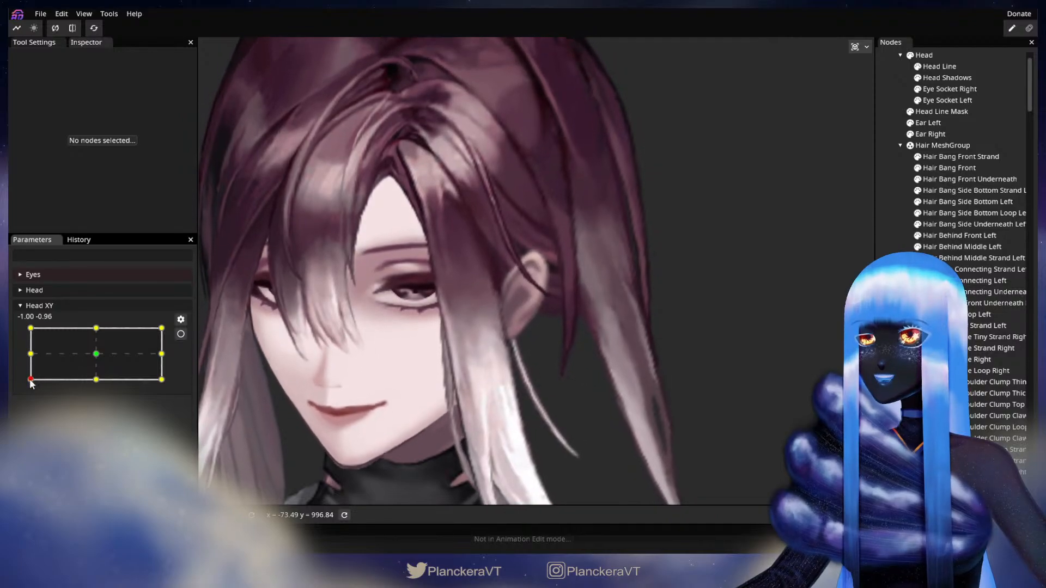
pyautogui.moveTo(31, 382)
pyautogui.mouseDown()
pyautogui.moveTo(23, 366)
pyautogui.moveTo(18, 383)
pyautogui.moveTo(14, 355)
pyautogui.moveTo(29, 382)
pyautogui.mouseUp()
# - Re-arm Head XY at -1.00, -1.00, lower centre and face-side vertices of Hair Bang Side Bottom Left slightly below eye level, and deselect it
pyautogui.click(181, 334)
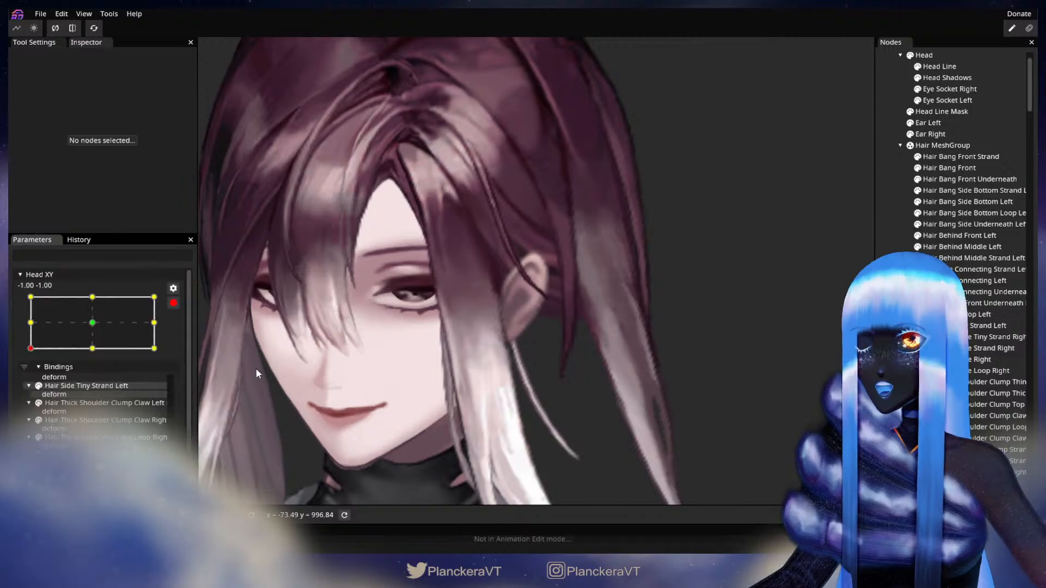
pyautogui.scroll(3, 430, 387)
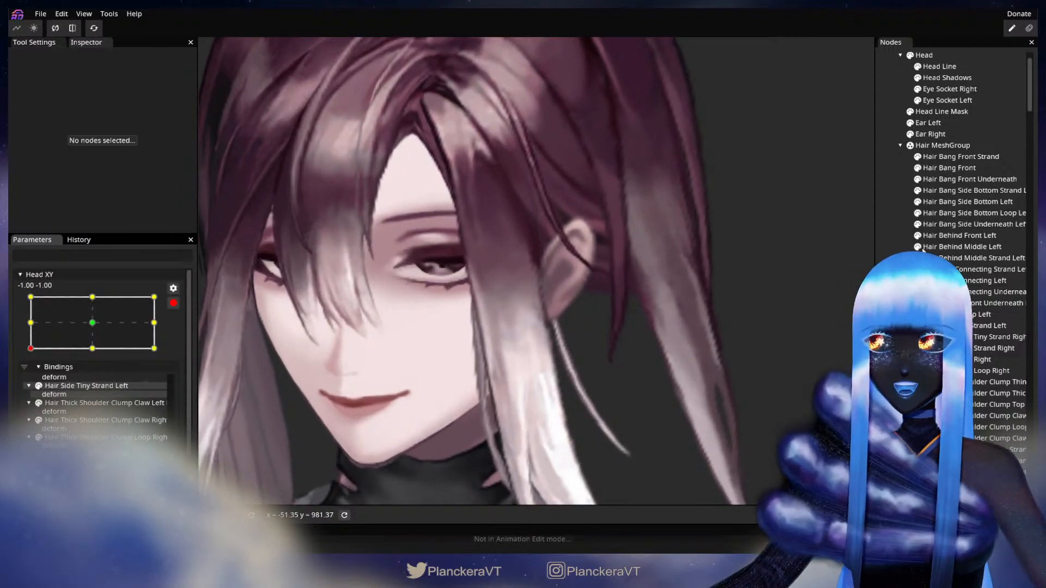
pyautogui.click(976, 202)
pyautogui.scroll(3, 452, 334)
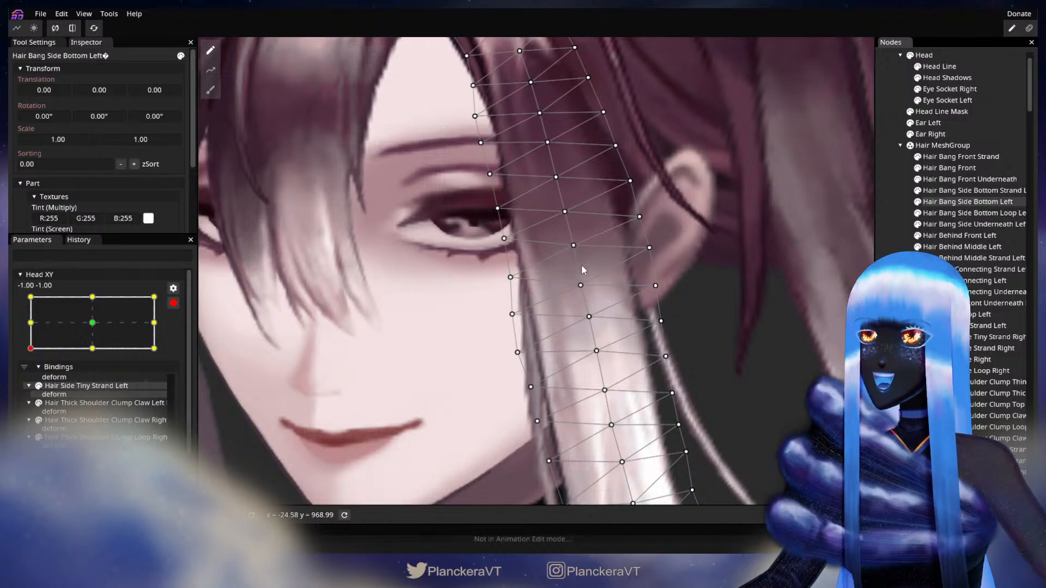
pyautogui.click(573, 247)
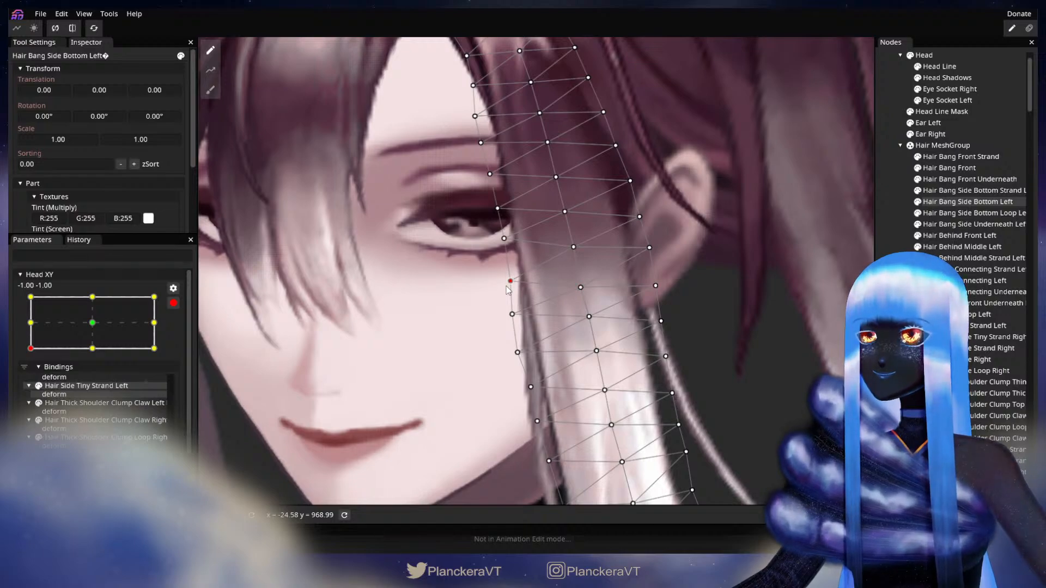
pyautogui.click(512, 315)
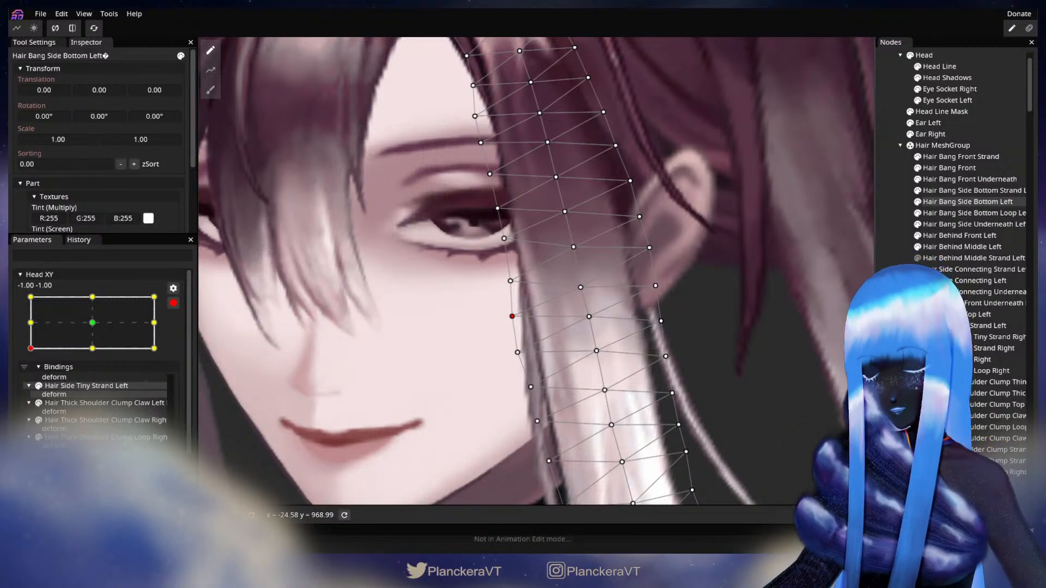
pyautogui.click(737, 361)
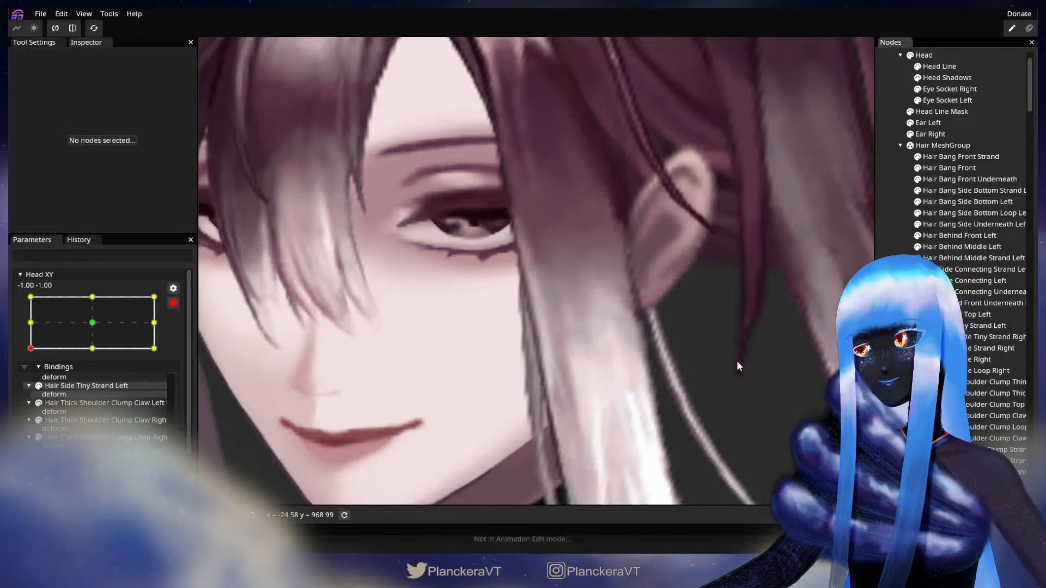
# - Reselect Hair Bang Side Bottom Left, nudge its face-side edge slightly toward the face beneath the eye, and deselect it
pyautogui.scroll(-3, 589, 407)
pyautogui.scroll(3, 598, 400)
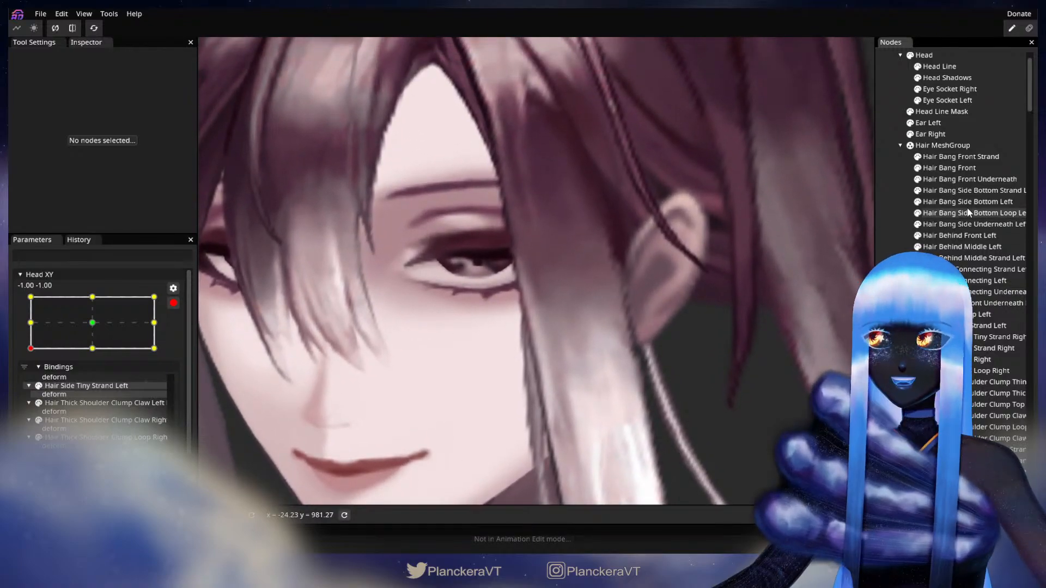
pyautogui.click(968, 205)
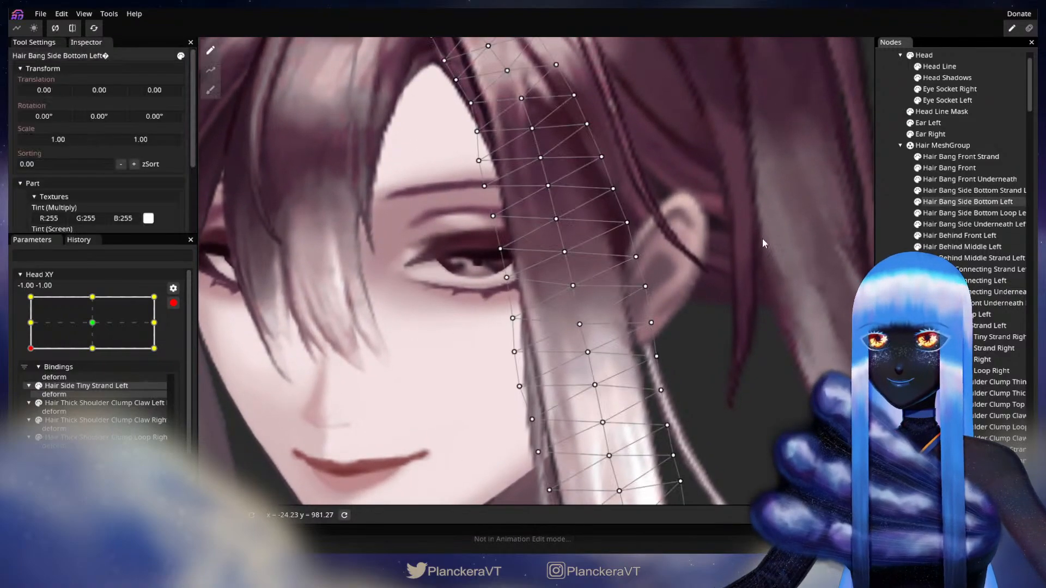
pyautogui.scroll(1, 521, 316)
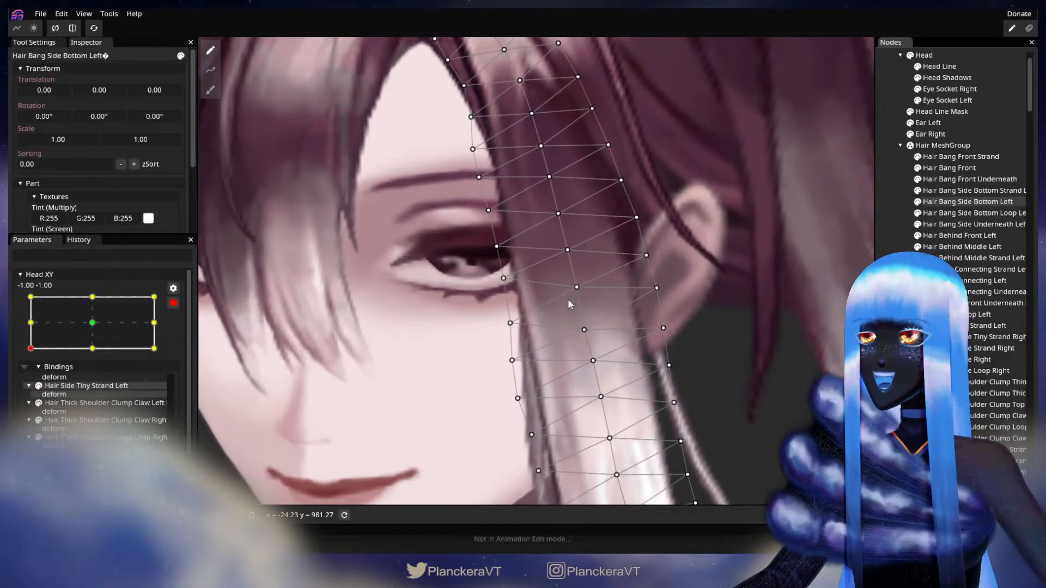
pyautogui.click(585, 330)
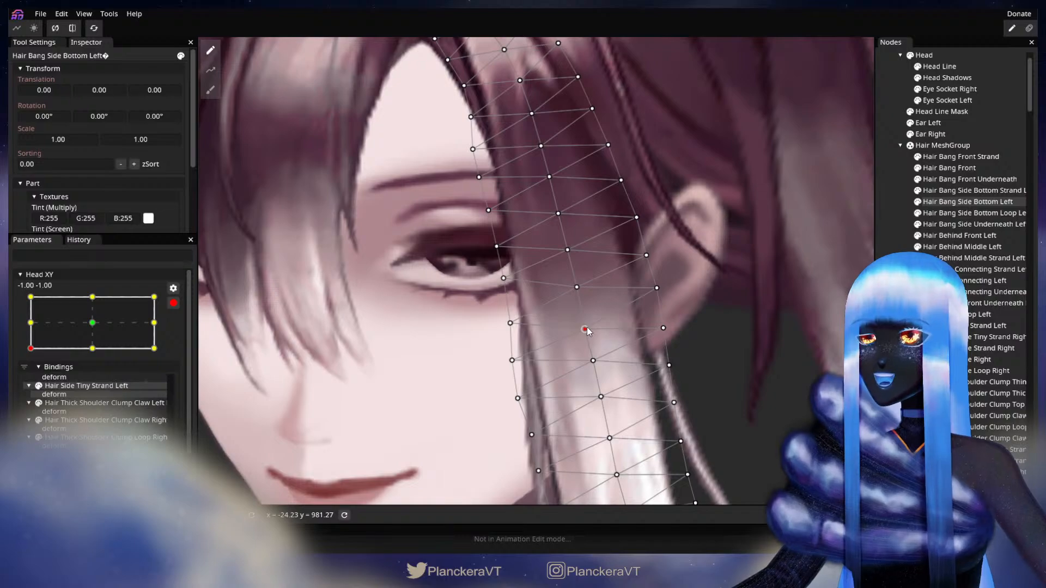
pyautogui.click(509, 324)
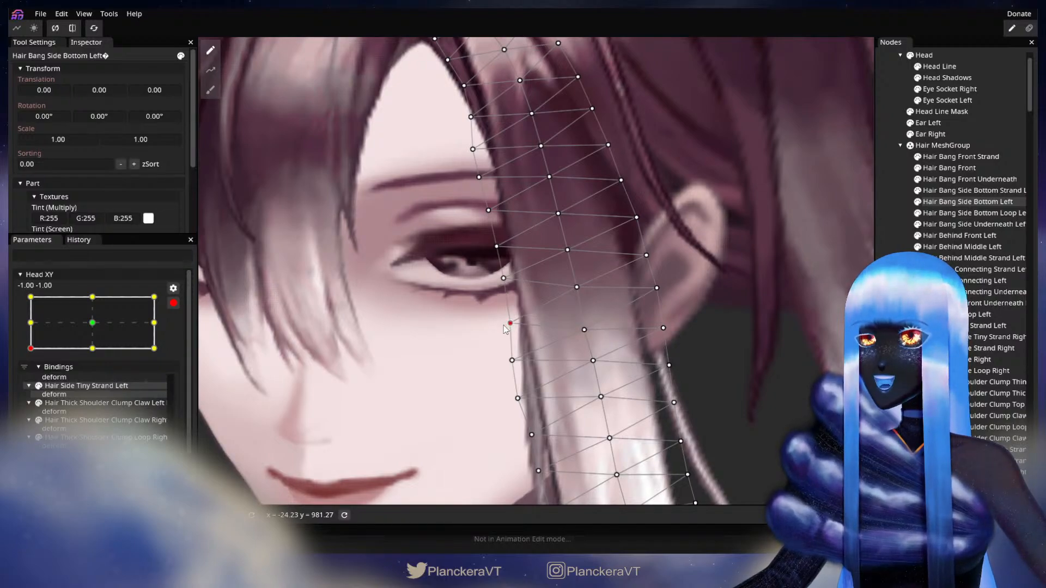
pyautogui.click(503, 279)
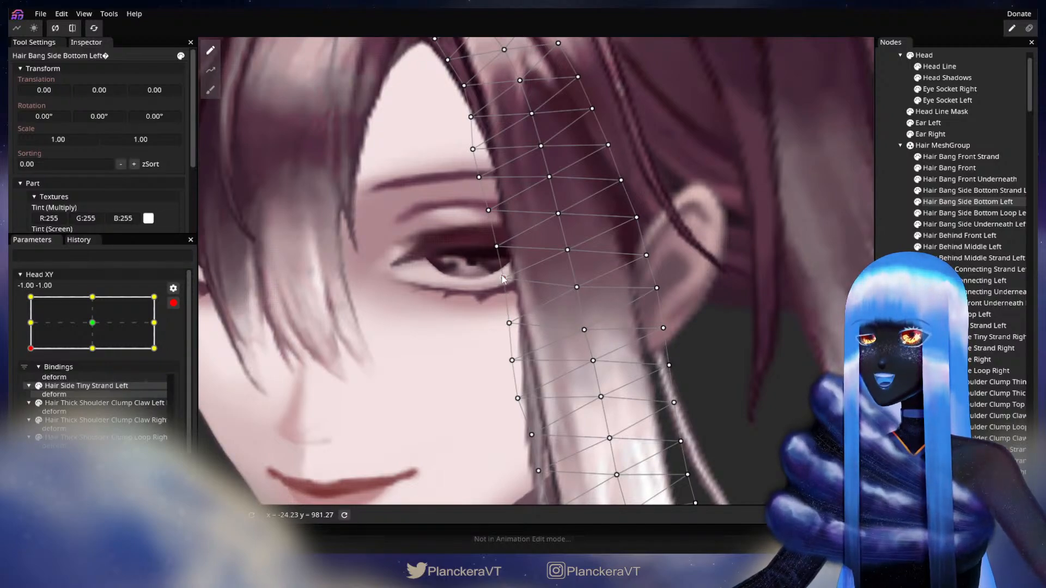
pyautogui.click(699, 378)
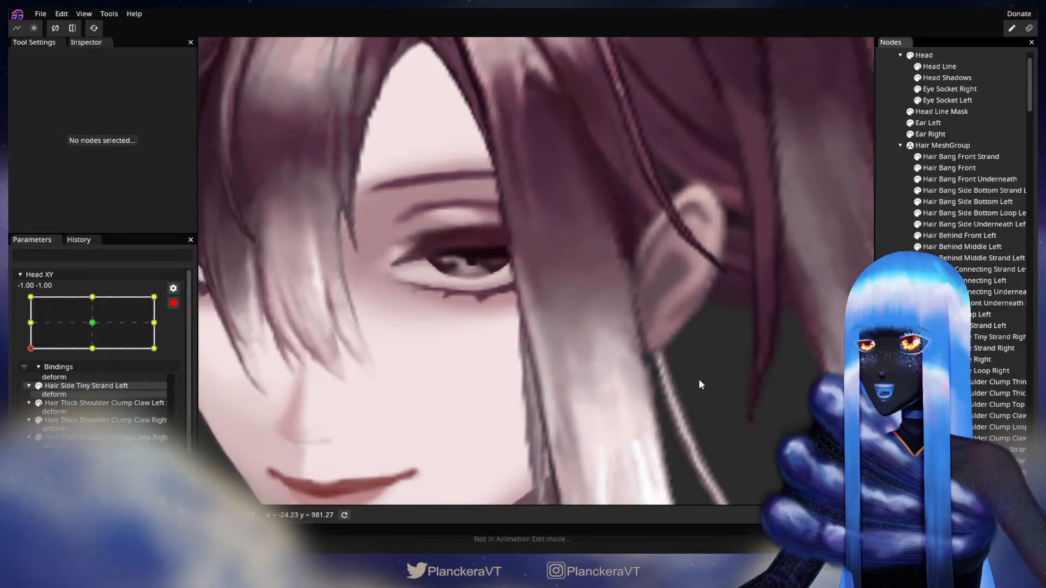
# - Frame the whole head, disarm Head XY, and replay the movement from -1.00, -1.00 to examine the adjusted left bang
pyautogui.scroll(-2, 699, 387)
pyautogui.scroll(-5, 701, 385)
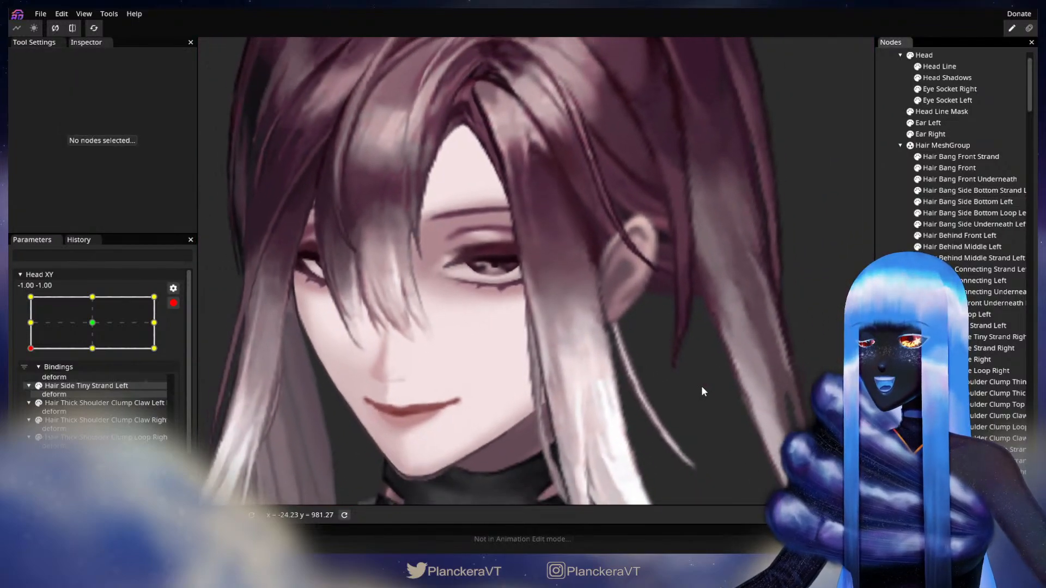
pyautogui.scroll(-4, 702, 387)
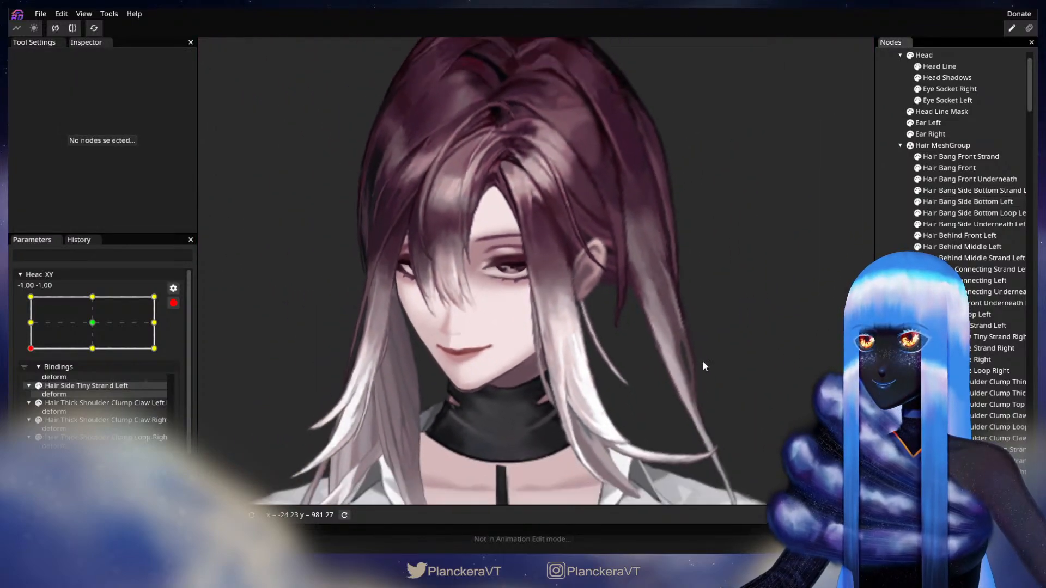
pyautogui.scroll(-3, 681, 382)
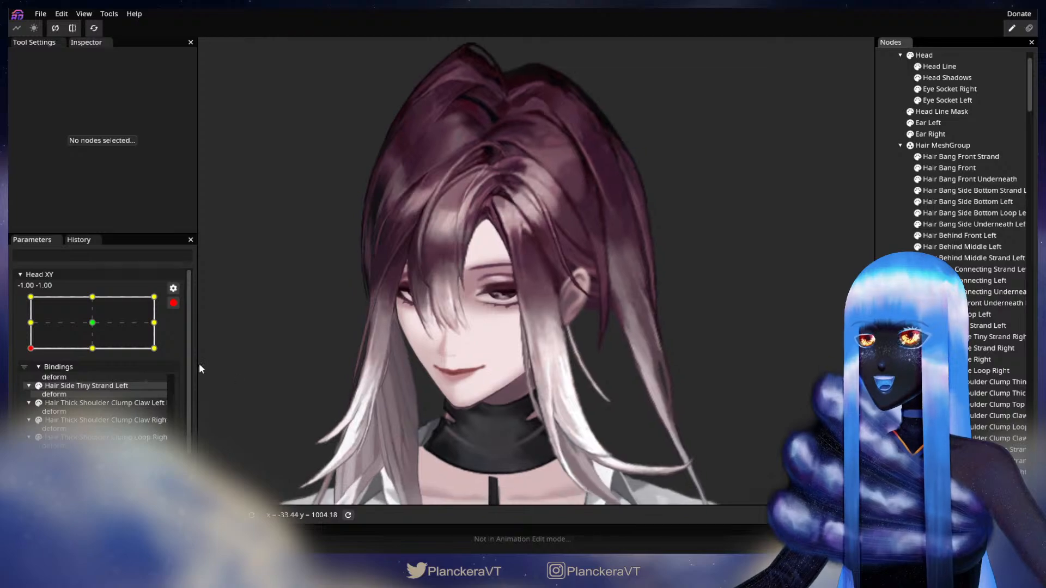
pyautogui.click(174, 303)
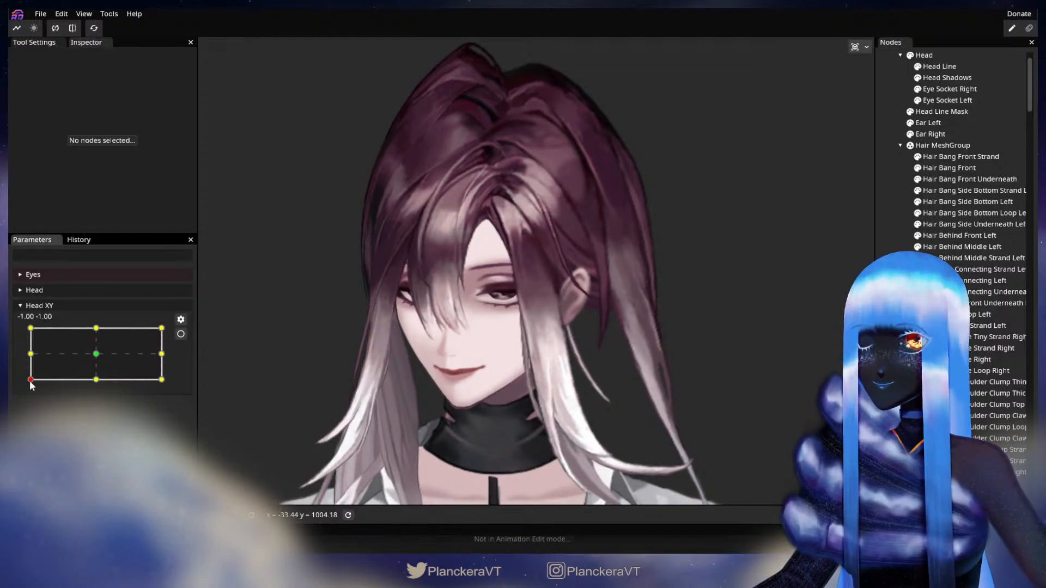
pyautogui.moveTo(30, 381)
pyautogui.mouseDown()
pyautogui.moveTo(30, 355)
pyautogui.moveTo(21, 381)
pyautogui.moveTo(14, 351)
pyautogui.moveTo(12, 387)
pyautogui.mouseUp()
# - Re-arm Head XY at -1.00, -1.00 and shift the upper face-side vertices of Hair Bang Side Bottom Strand Left slightly toward the cheek
pyautogui.click(181, 334)
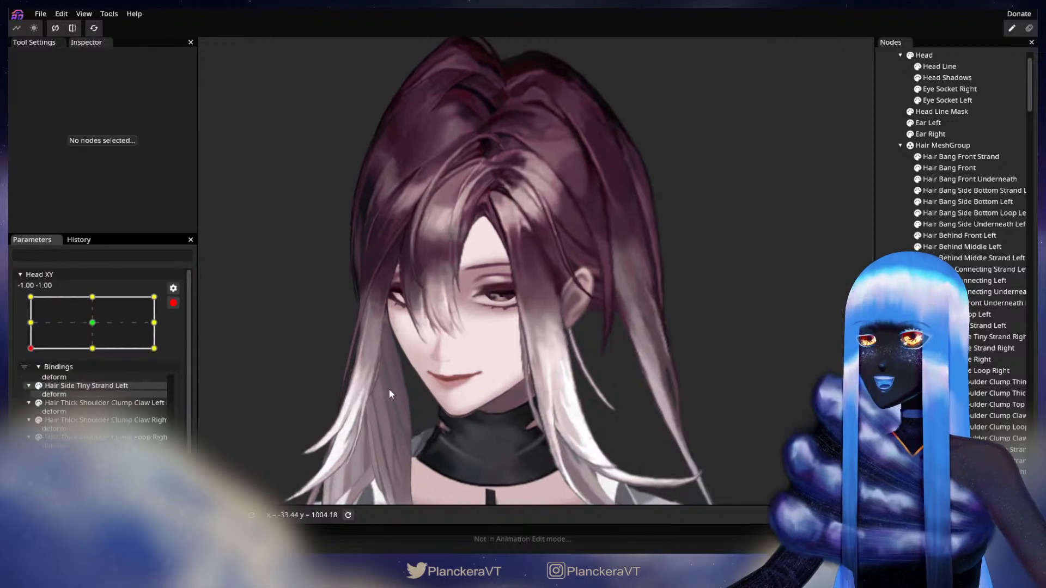
pyautogui.scroll(5, 454, 370)
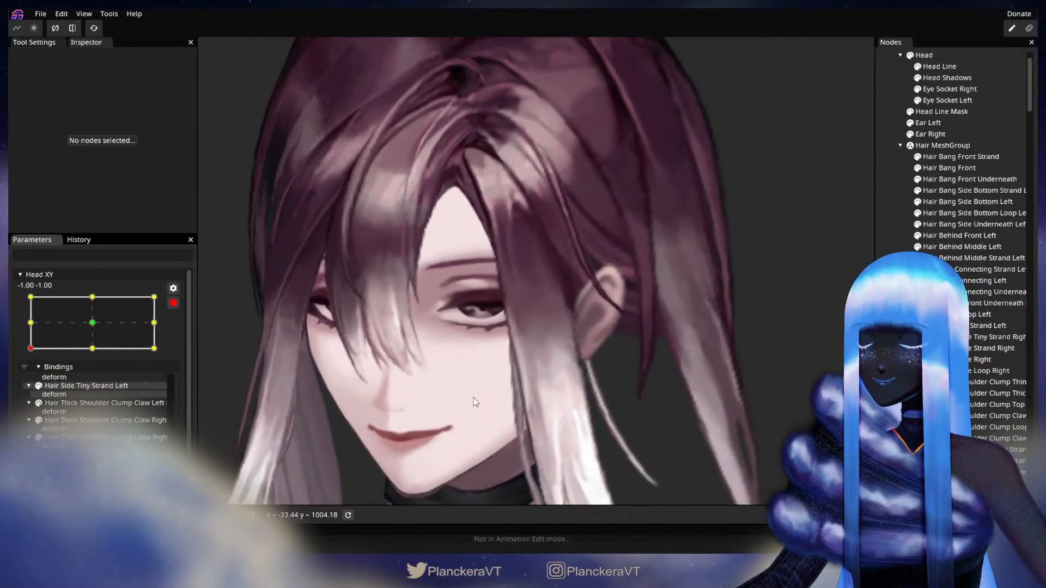
pyautogui.scroll(4, 518, 333)
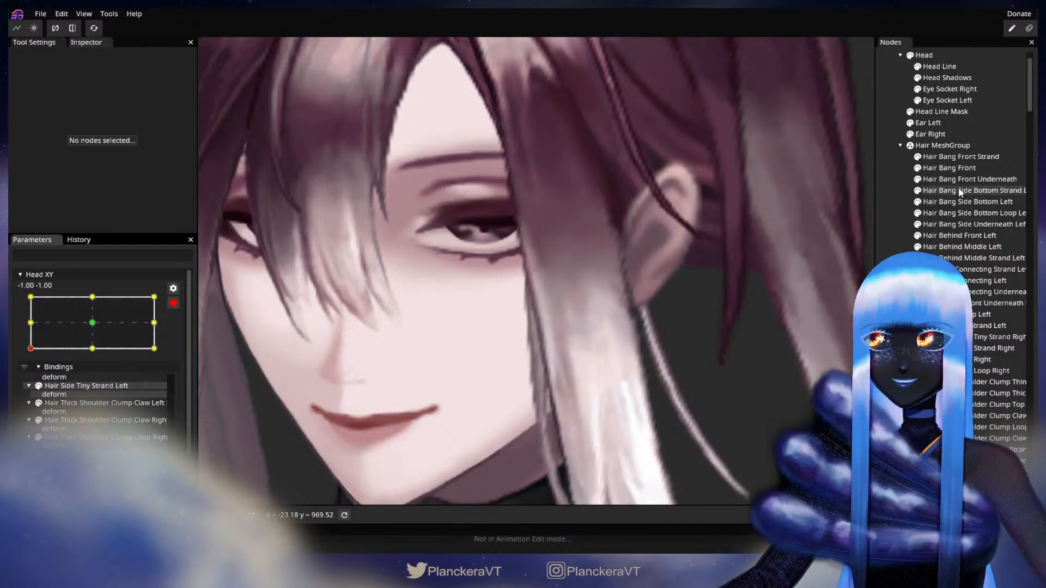
pyautogui.click(959, 189)
pyautogui.scroll(2, 518, 312)
pyautogui.click(516, 314)
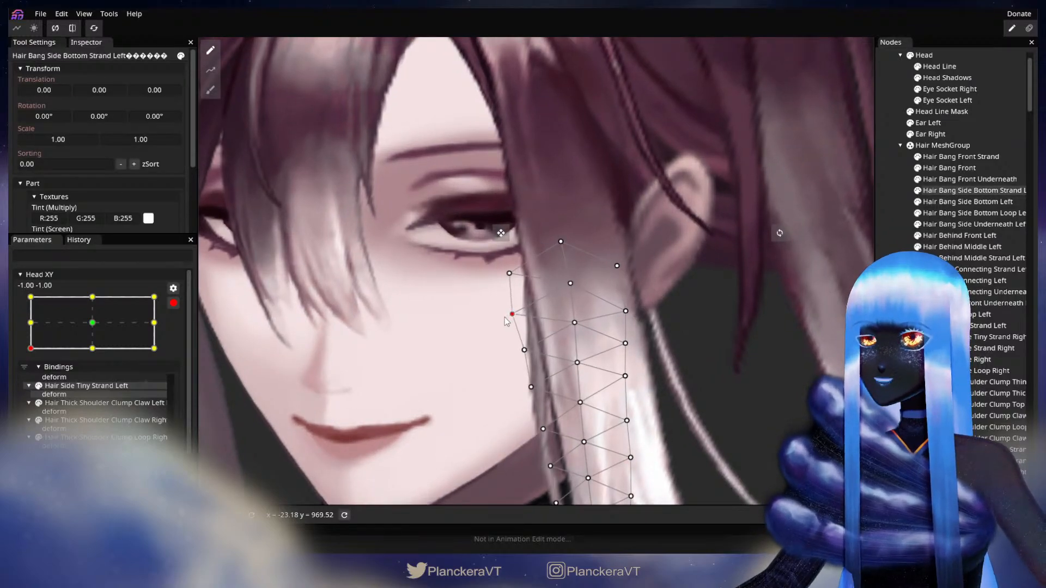
pyautogui.moveTo(522, 358); pyautogui.dragTo(594, 273)
pyautogui.click(575, 316)
# - Smooth the strand's face-side edge by nudging its vertices slightly toward the jaw and collar, and deselect the strand
pyautogui.click(610, 310)
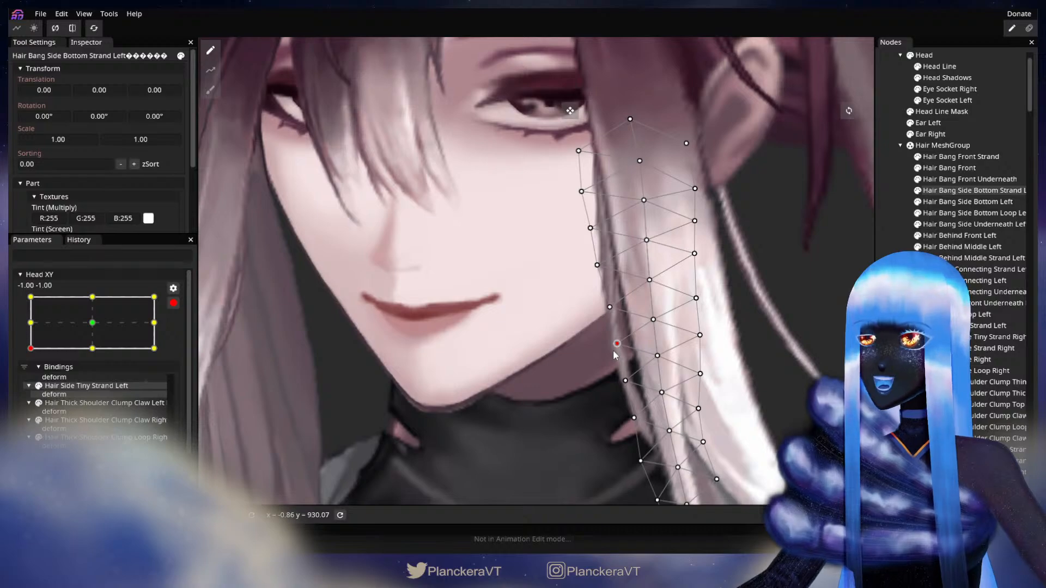
pyautogui.moveTo(619, 308); pyautogui.dragTo(615, 281)
pyautogui.click(610, 316)
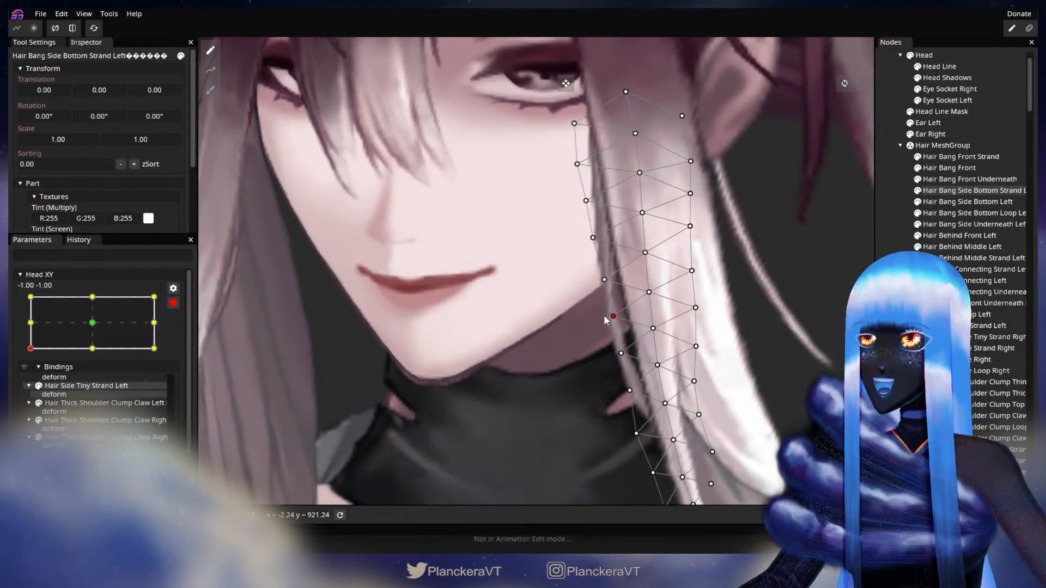
pyautogui.click(619, 354)
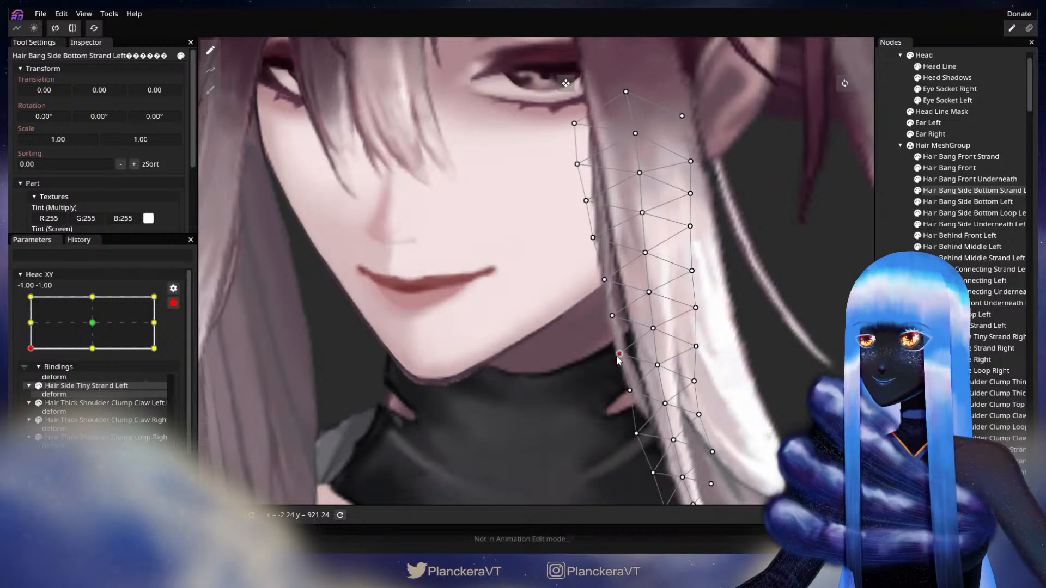
pyautogui.moveTo(618, 359); pyautogui.dragTo(638, 325)
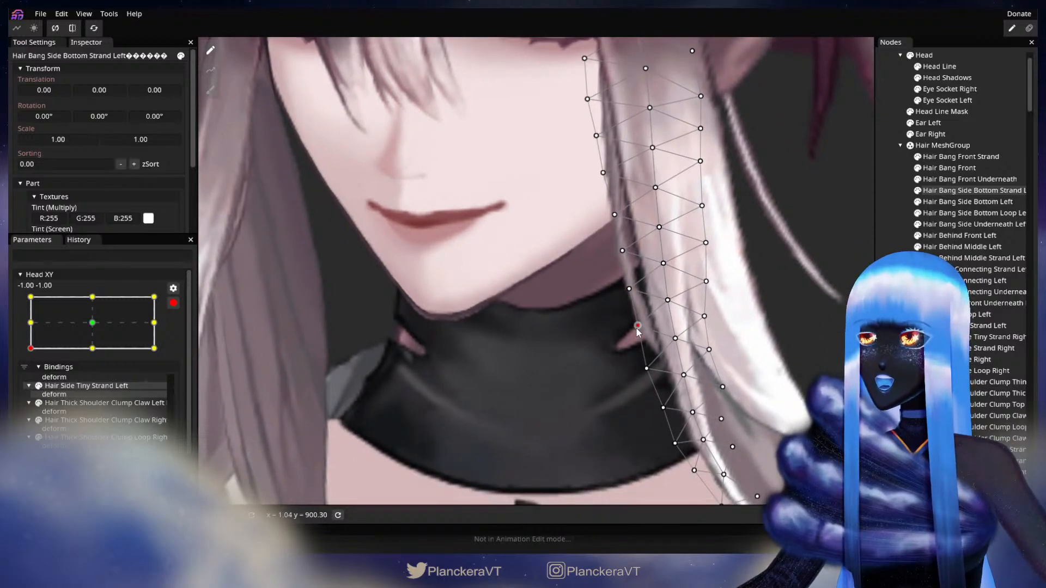
pyautogui.click(644, 369)
pyautogui.moveTo(644, 369); pyautogui.dragTo(579, 461)
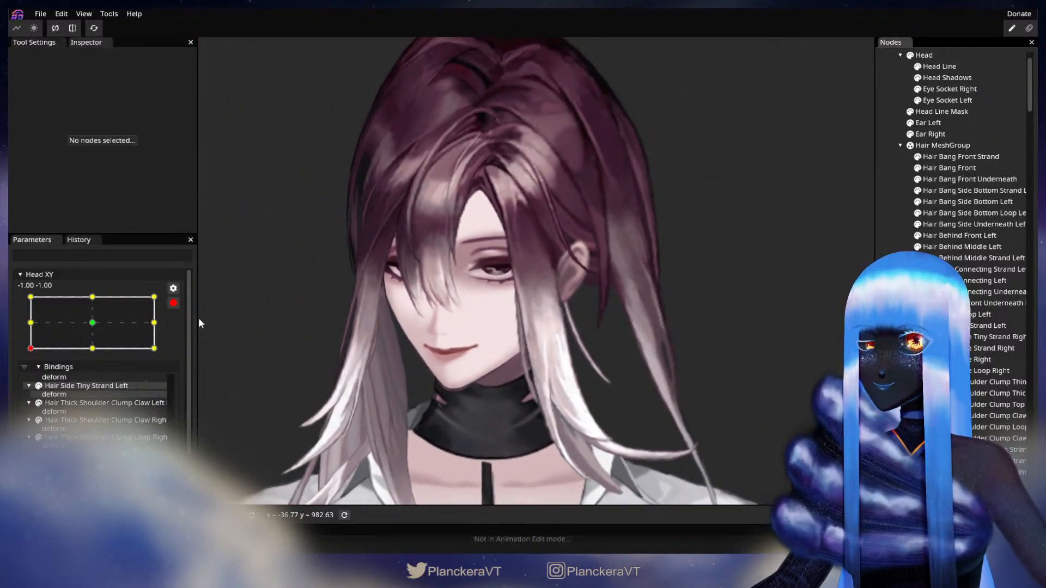
# - Disarm Head XY and replay the movement from -1.00, -1.00 to examine the left bang strand beside the face
pyautogui.click(173, 304)
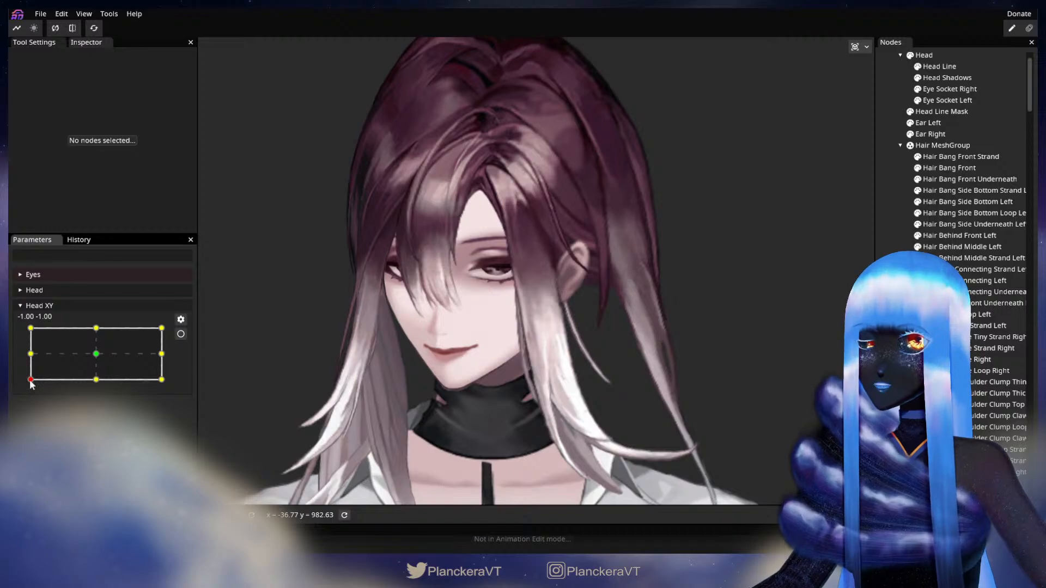
pyautogui.moveTo(30, 380)
pyautogui.mouseDown()
pyautogui.moveTo(24, 354)
pyautogui.moveTo(18, 378)
pyautogui.mouseUp()
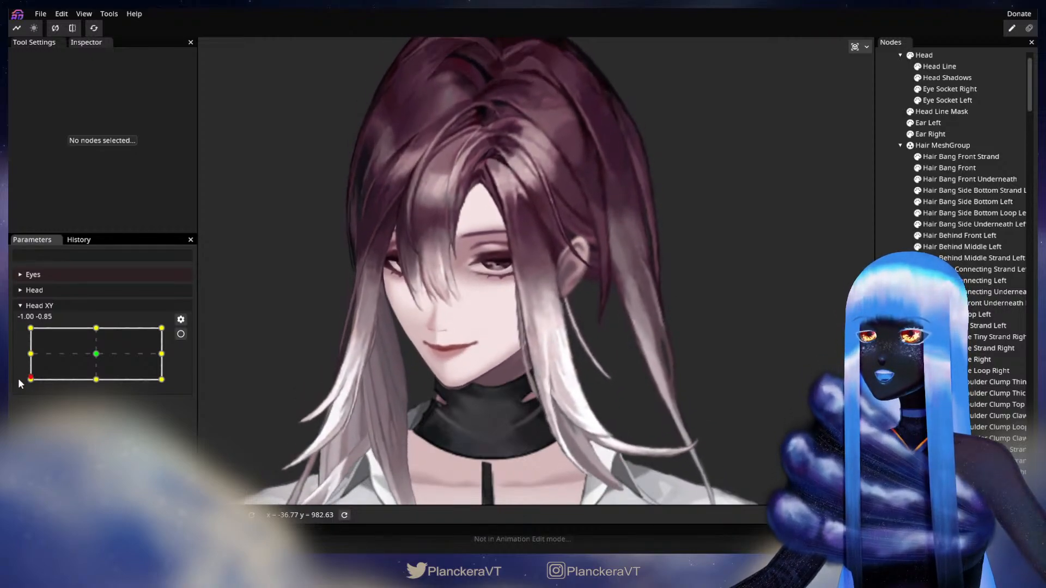
# - Re-arm Head XY at -1.00, -1.00 and nudge the face-side vertices of Hair Bang Side Bottom Left beneath the eye
pyautogui.click(181, 334)
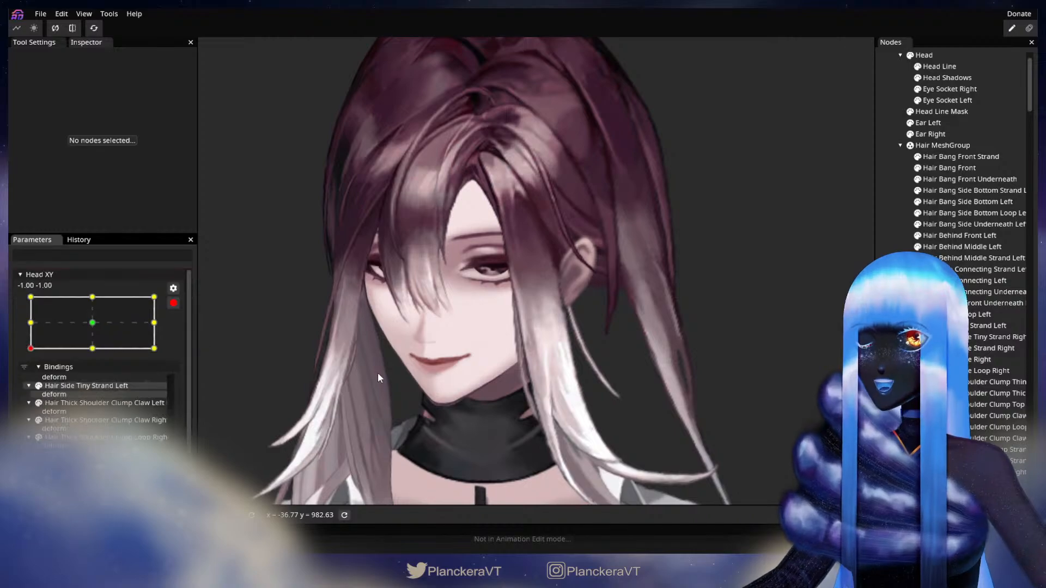
pyautogui.scroll(3, 384, 360)
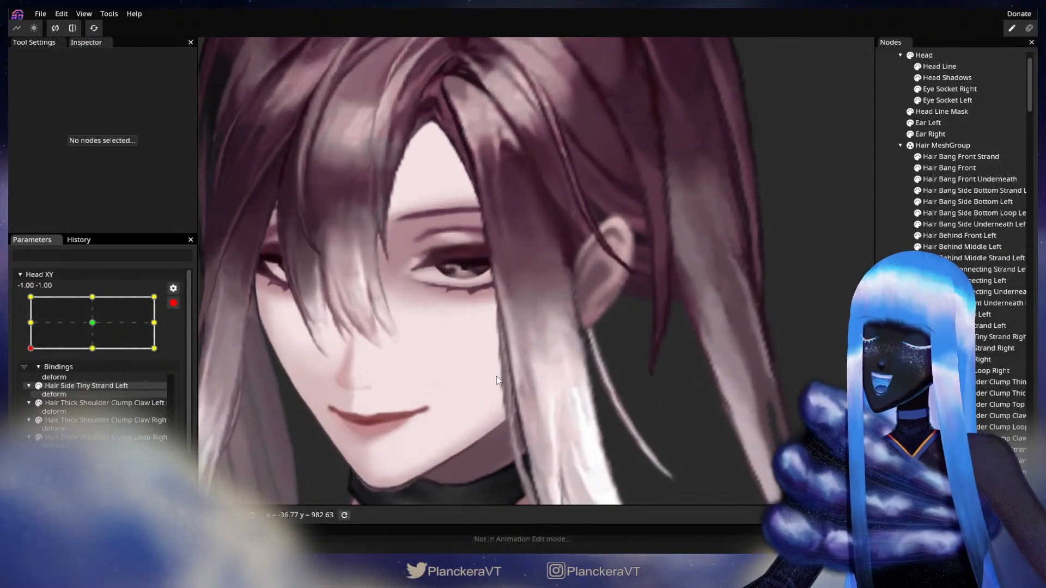
pyautogui.scroll(3, 493, 381)
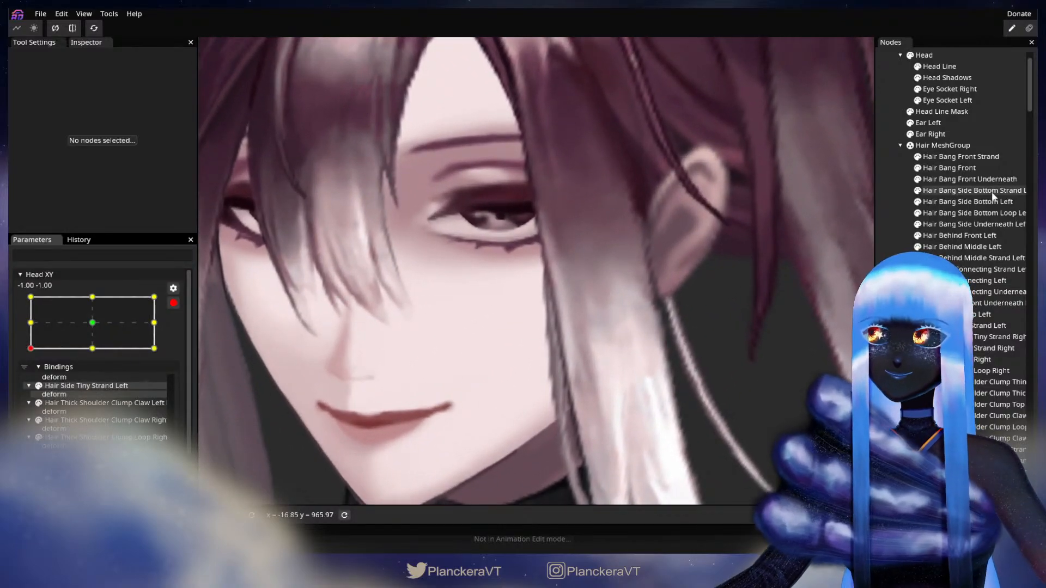
pyautogui.click(968, 201)
pyautogui.scroll(3, 471, 320)
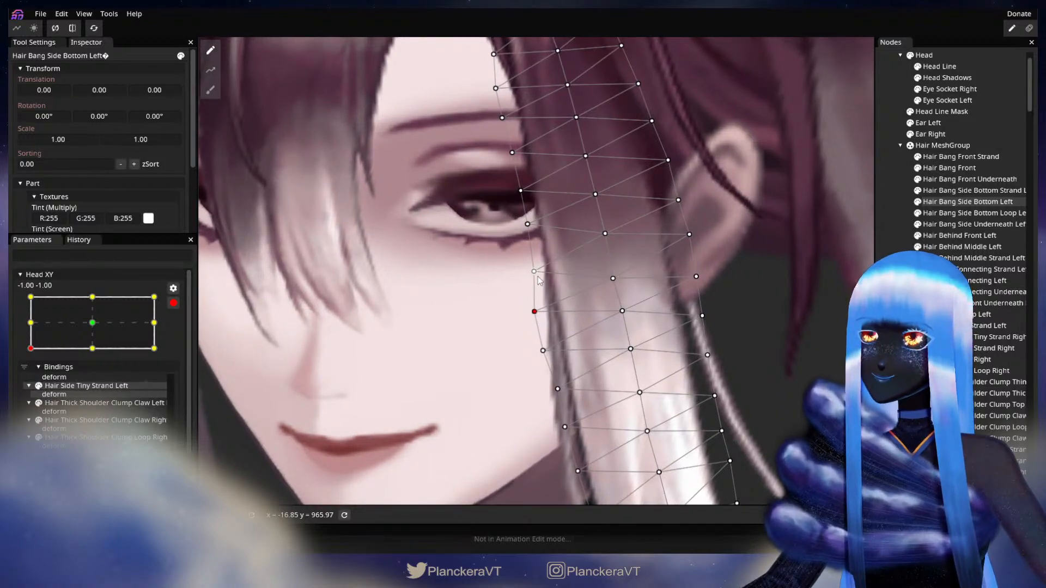
pyautogui.moveTo(562, 315); pyautogui.dragTo(578, 283)
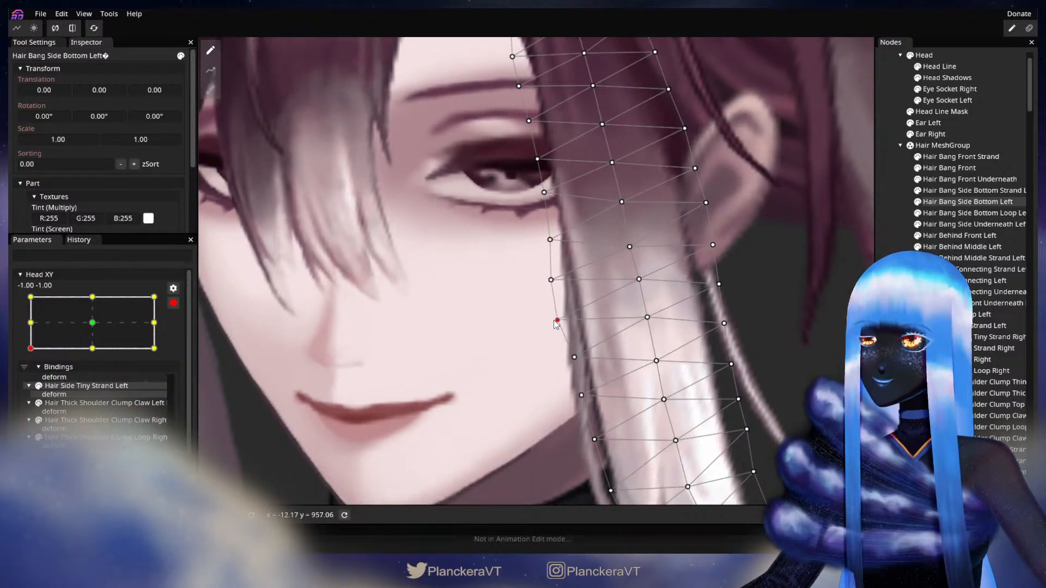
# - Select Hair Bang Side Bottom Strand Left and smooth its middle row of vertices from the cheek down to the collar
pyautogui.click(963, 191)
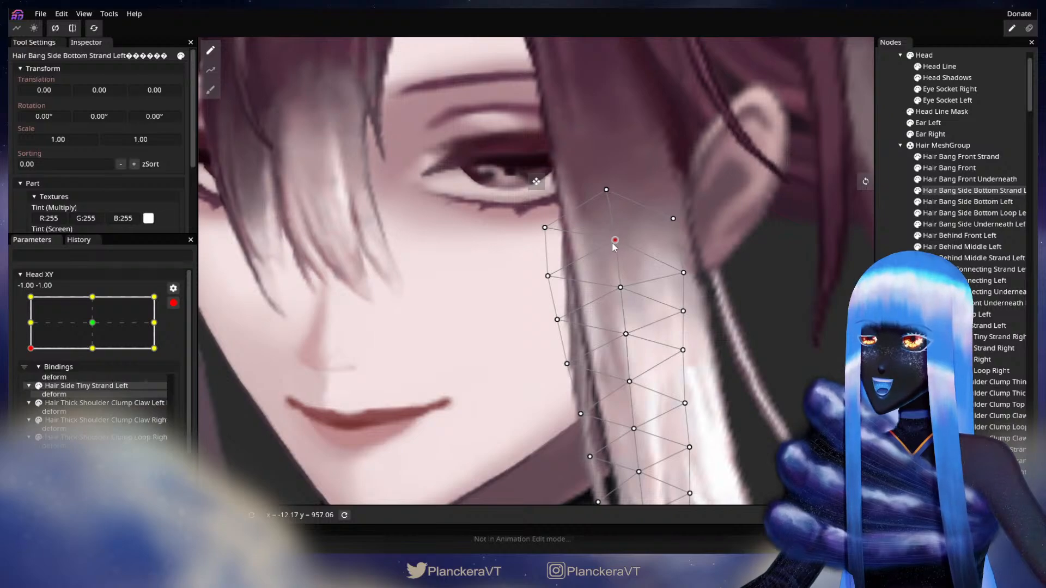
pyautogui.moveTo(626, 290); pyautogui.dragTo(636, 240)
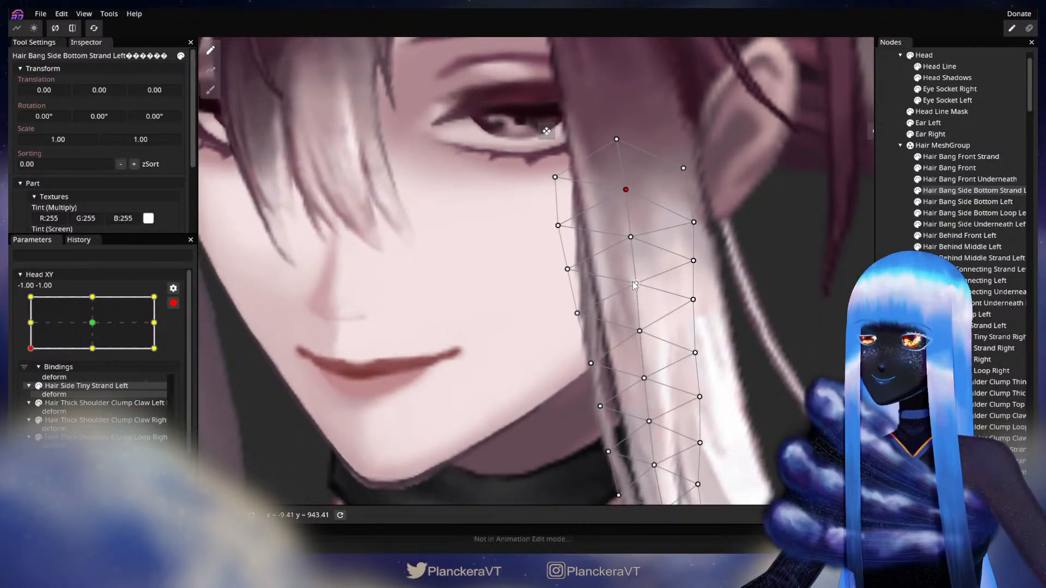
pyautogui.moveTo(630, 288); pyautogui.dragTo(633, 269)
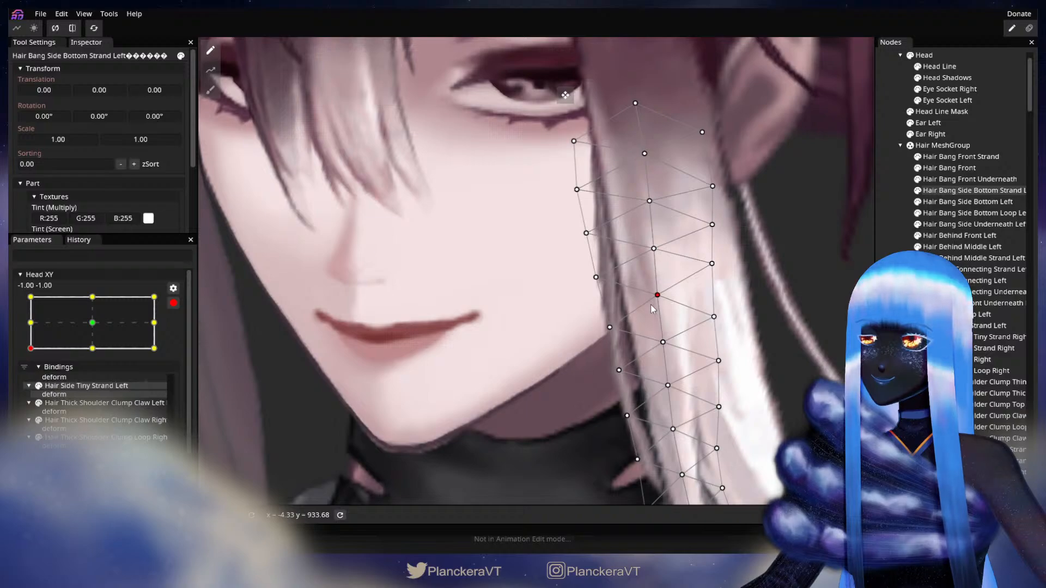
pyautogui.moveTo(652, 306); pyautogui.dragTo(665, 273)
pyautogui.click(674, 314)
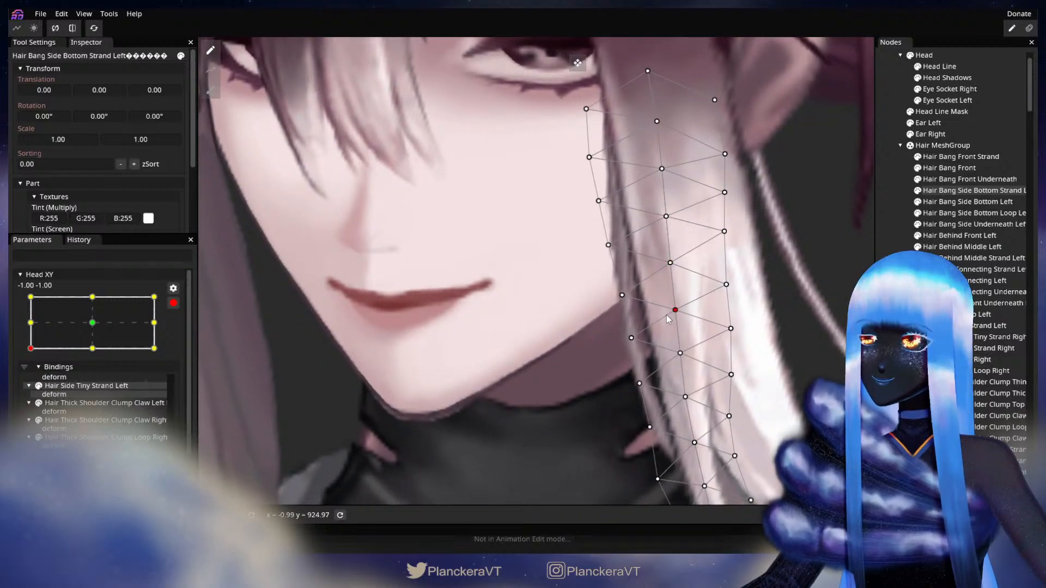
pyautogui.moveTo(666, 316); pyautogui.dragTo(708, 278)
pyautogui.click(700, 309)
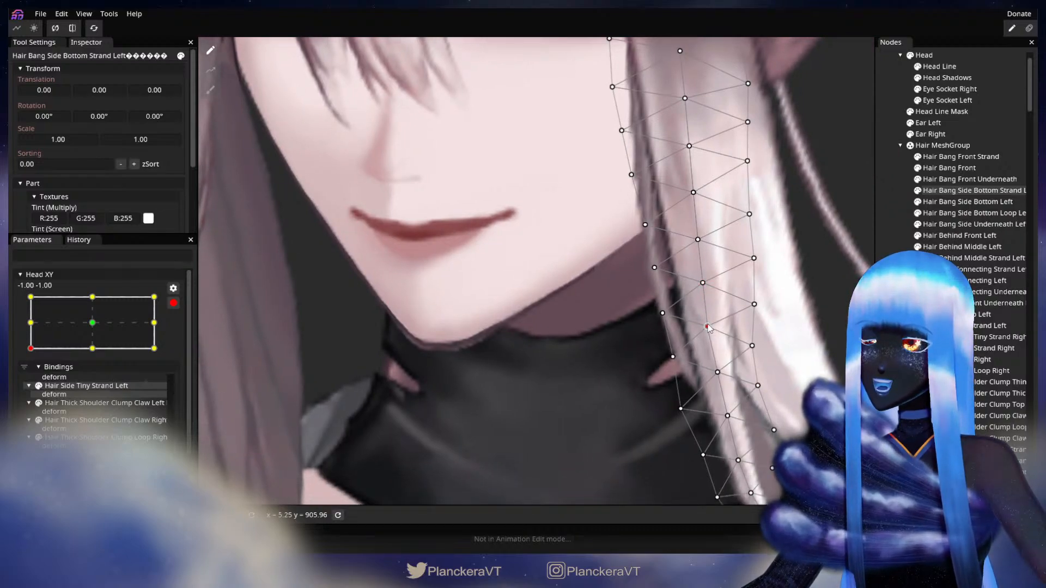
pyautogui.moveTo(709, 328); pyautogui.dragTo(691, 377)
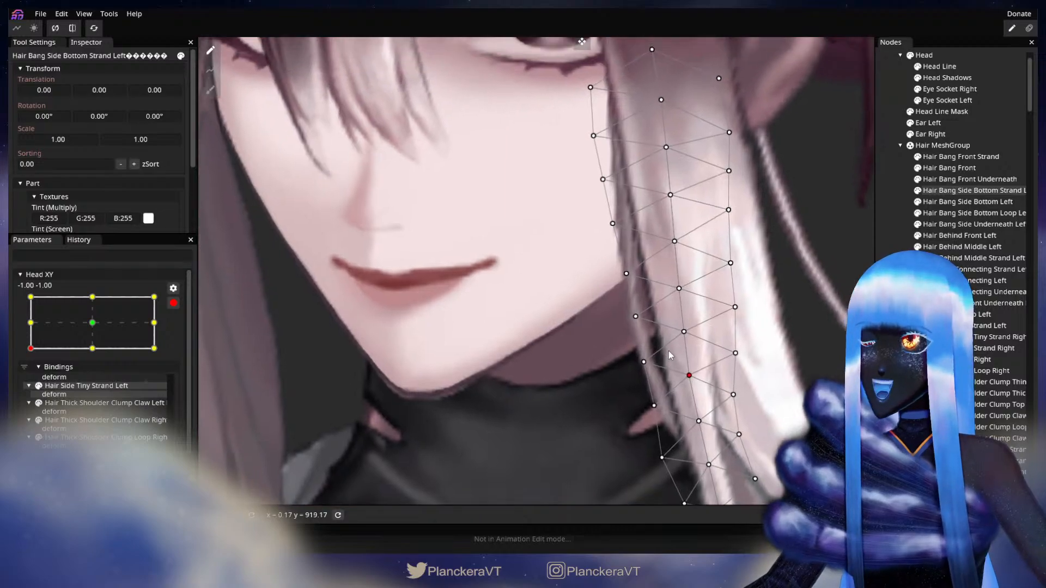
# - Nudge the strand's face-side vertices slightly along the cheek, jaw and collar, and deselect the strand
pyautogui.click(634, 318)
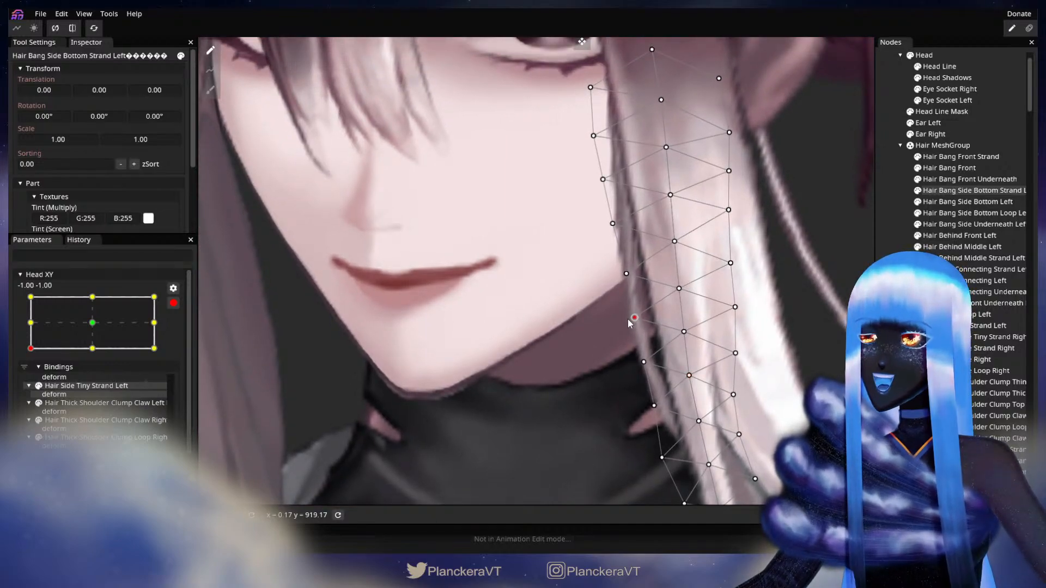
pyautogui.click(625, 274)
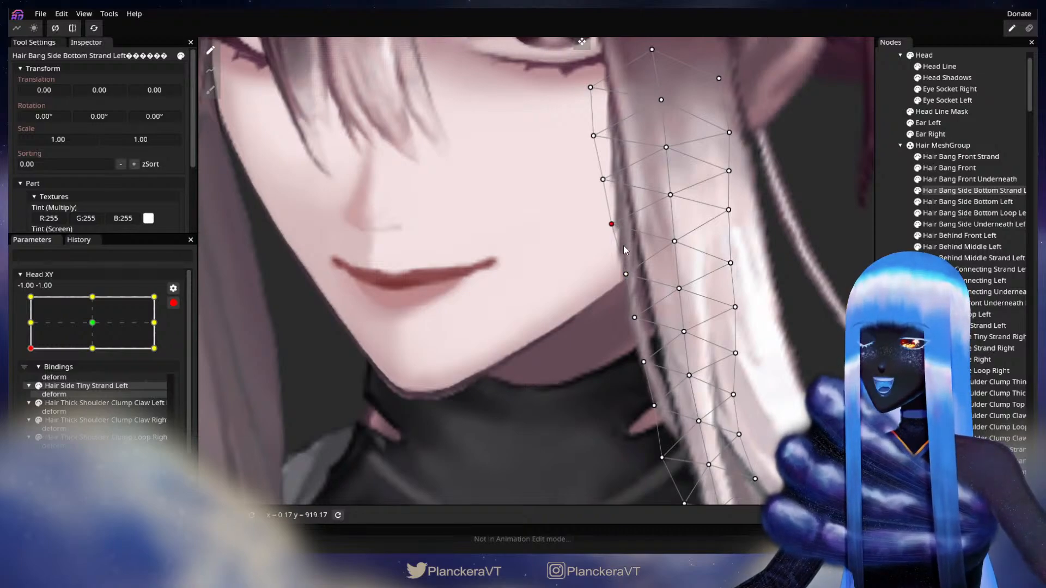
pyautogui.moveTo(645, 305); pyautogui.dragTo(636, 250)
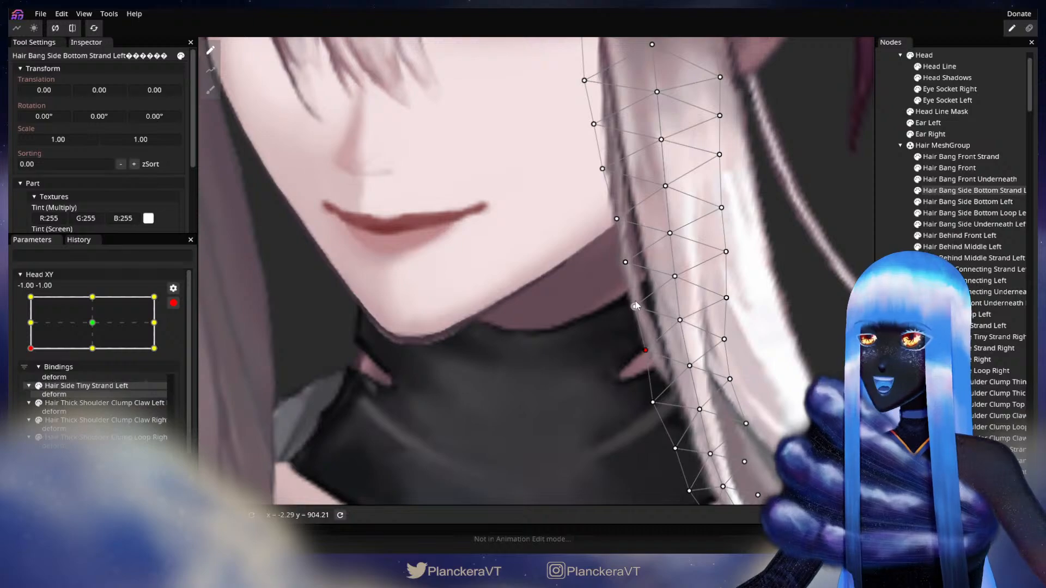
pyautogui.moveTo(644, 355); pyautogui.dragTo(633, 384)
pyautogui.press('Escape')
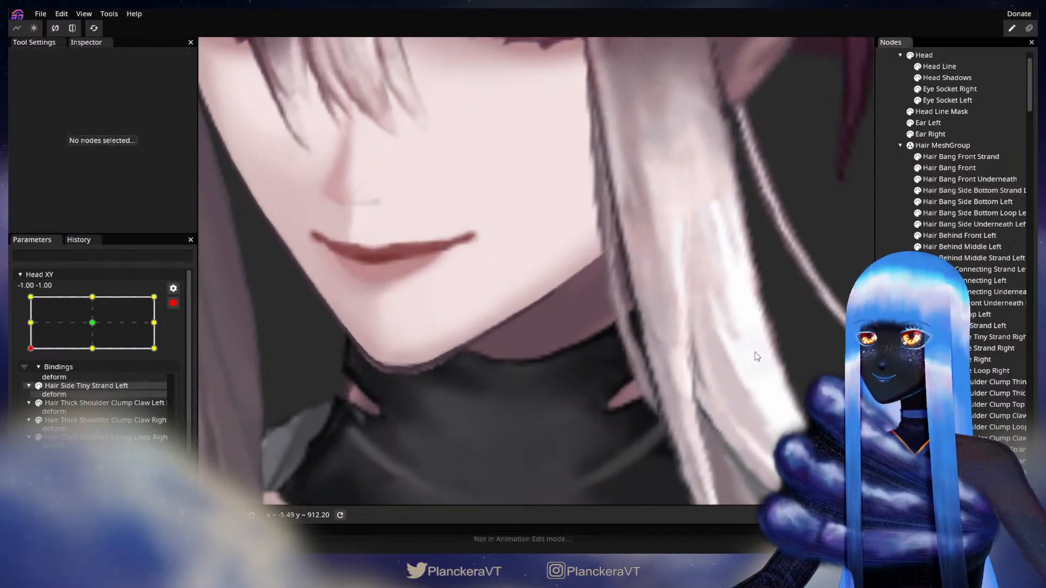
# - Frame the whole head, disarm Head XY, and replay the movement from -1.00, -1.00 to check both reshaped left bang meshes
pyautogui.scroll(-4, 755, 355)
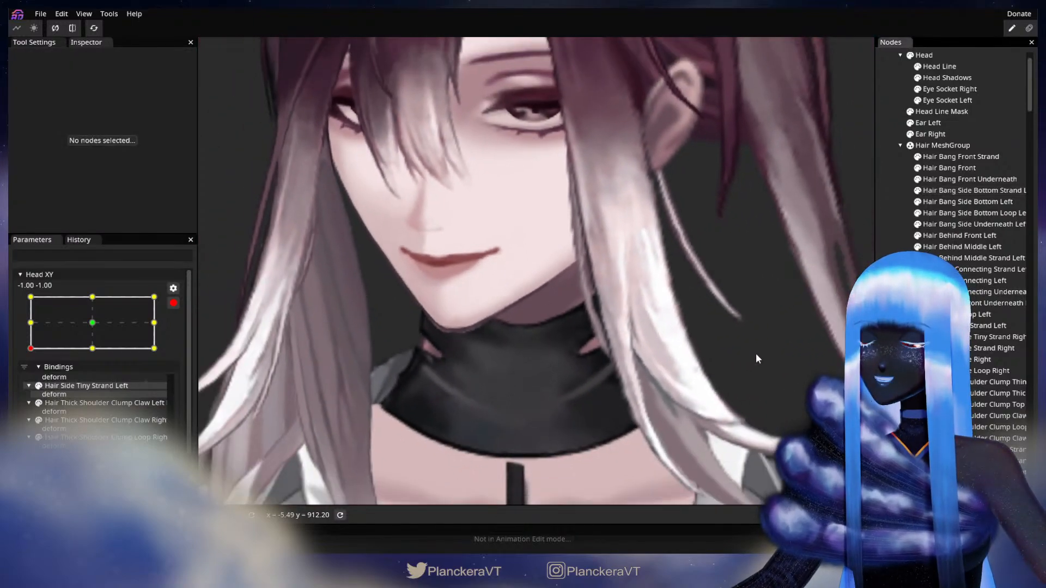
pyautogui.scroll(-2, 730, 349)
pyautogui.moveTo(681, 350); pyautogui.dragTo(664, 390)
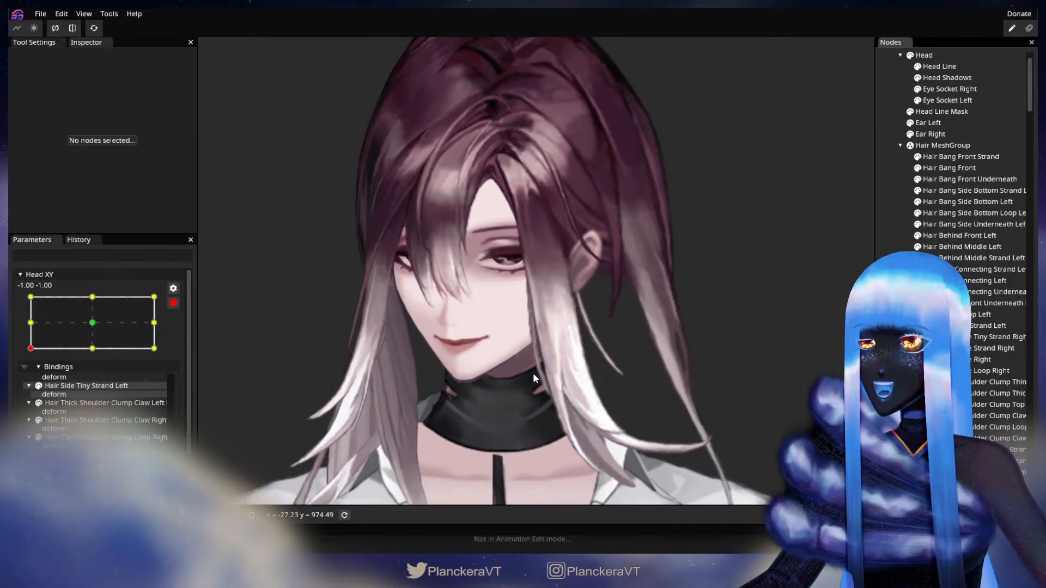
pyautogui.click(178, 304)
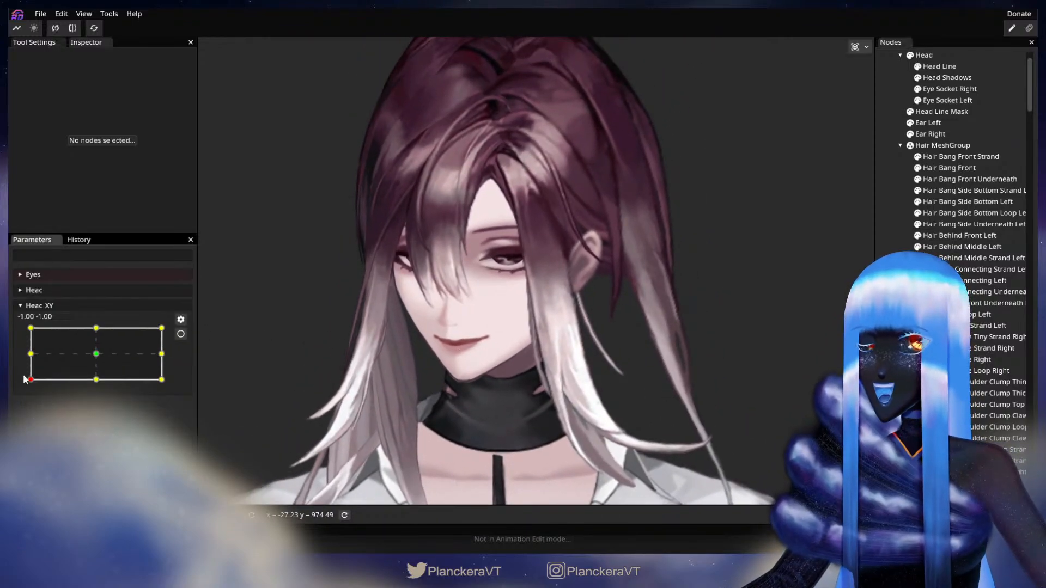
pyautogui.moveTo(30, 381)
pyautogui.mouseDown()
pyautogui.moveTo(19, 348)
pyautogui.moveTo(24, 385)
pyautogui.mouseUp()
pyautogui.scroll(3, 364, 370)
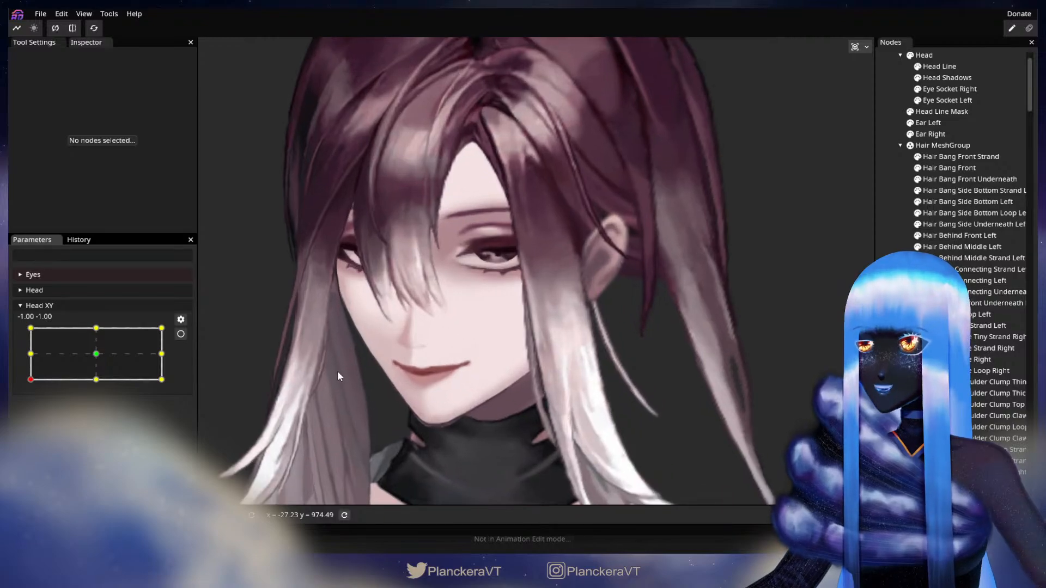
# - Re-arm Head XY at -1.00, -1.00, fine-tune the face-side edge of Hair Bang Side Bottom Left beside the eye, and deselect it
pyautogui.click(181, 335)
pyautogui.scroll(3, 405, 382)
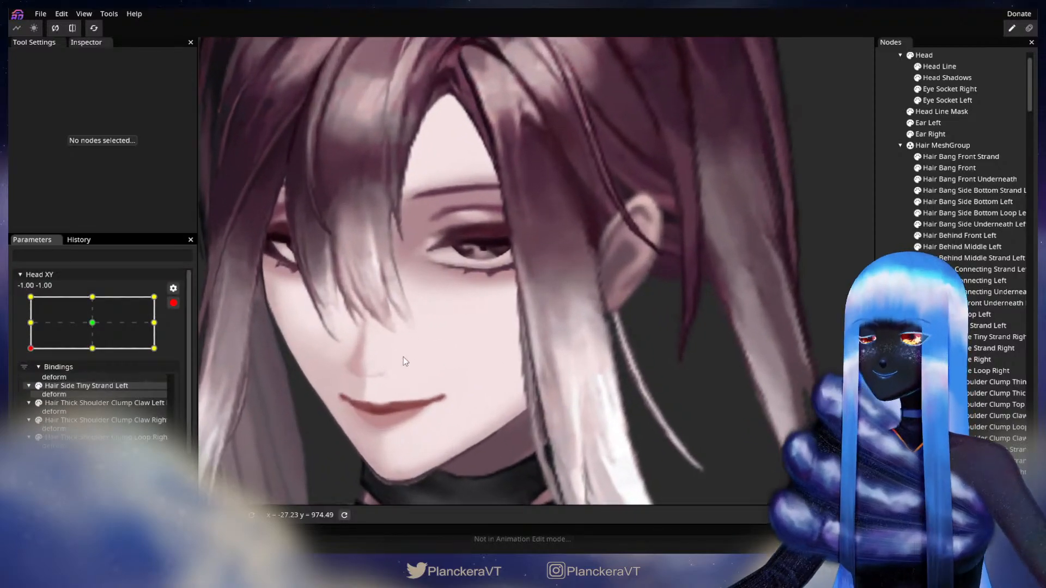
pyautogui.click(973, 206)
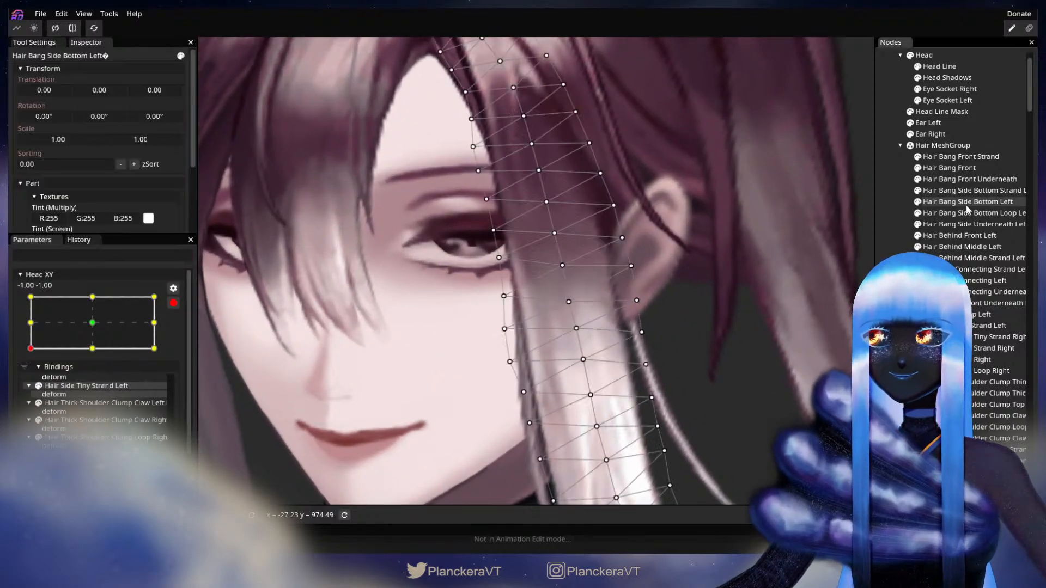
pyautogui.scroll(2, 501, 304)
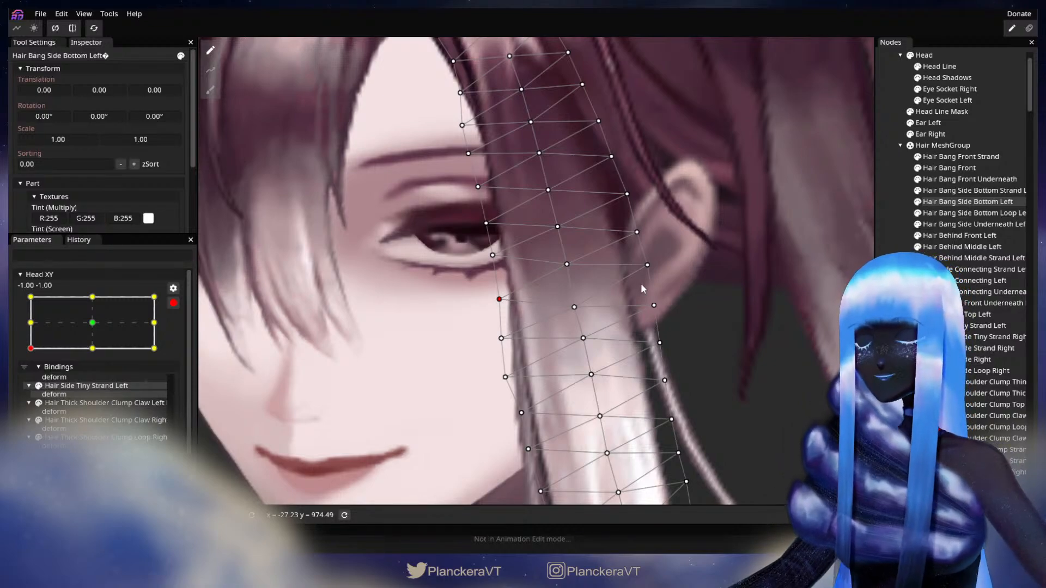
pyautogui.click(692, 329)
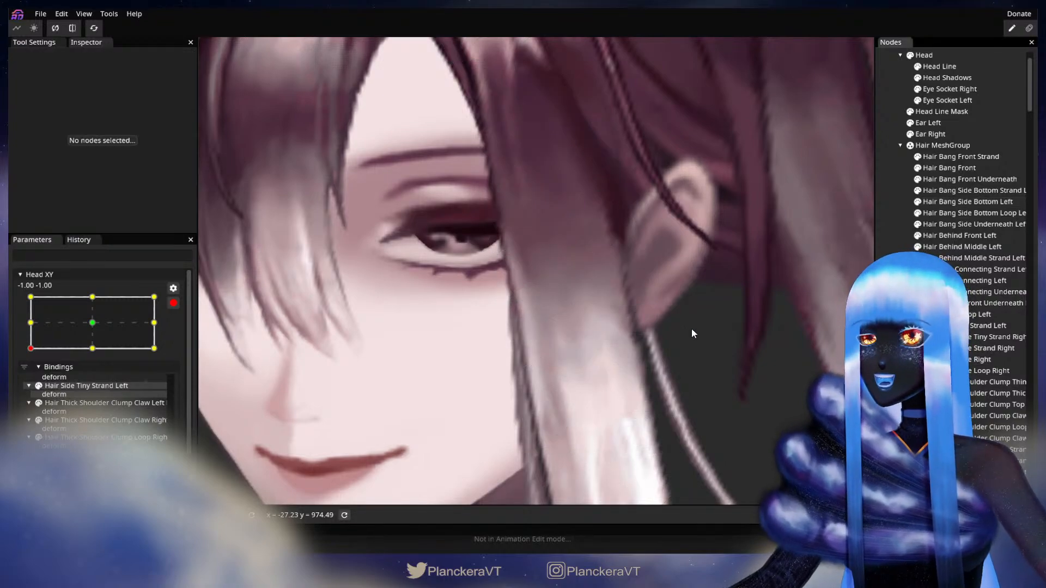
# - Return to the full head view, disarm Head XY, and replay the movement from -1.00, -1.00 to judge the bang's edge
pyautogui.scroll(-5, 693, 327)
pyautogui.scroll(-5, 693, 327)
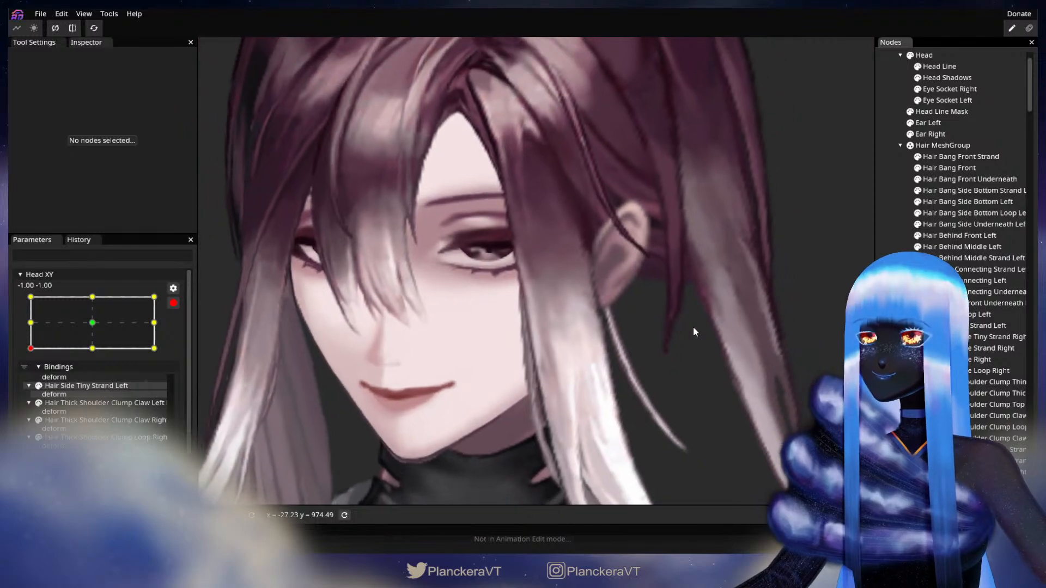
pyautogui.scroll(-5, 696, 330)
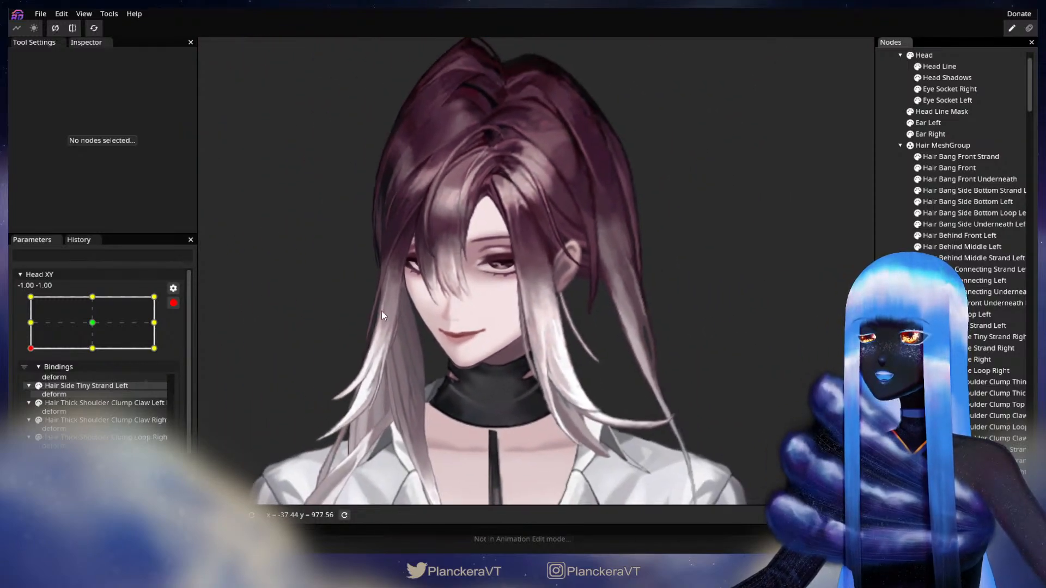
pyautogui.click(173, 303)
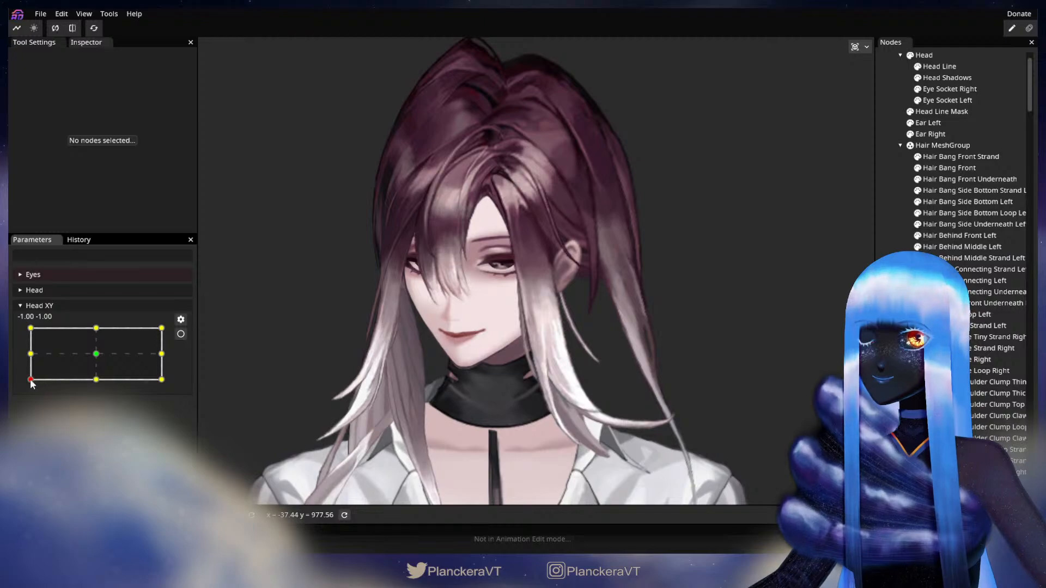
pyautogui.moveTo(30, 380)
pyautogui.mouseDown()
pyautogui.moveTo(28, 327)
pyautogui.moveTo(29, 387)
pyautogui.moveTo(30, 327)
pyautogui.moveTo(12, 386)
pyautogui.mouseUp()
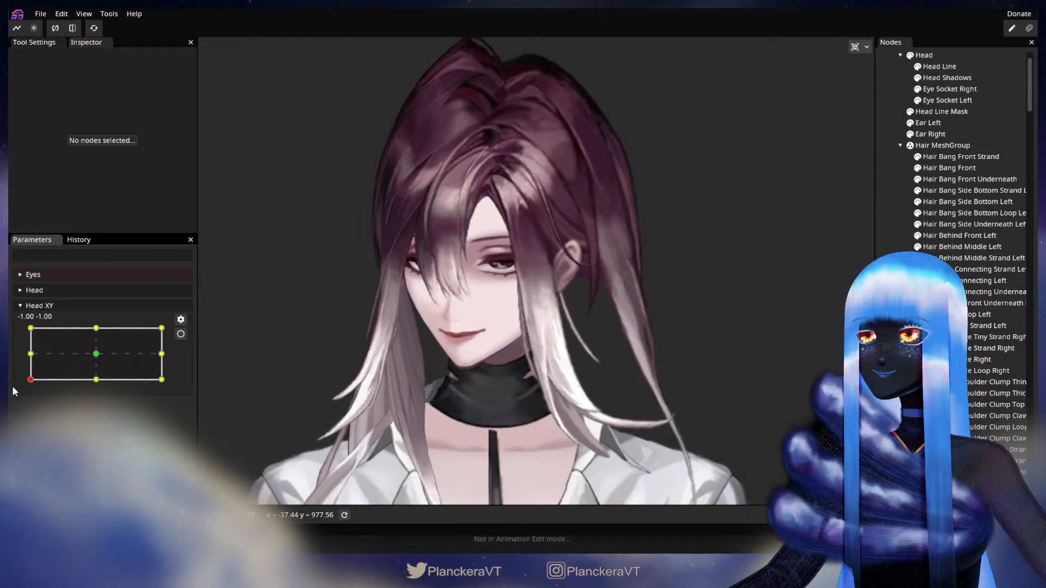
# - Re-arm Head XY at -1.00, -1.00 and shift the cheek-side vertices of Hair Bang Side Bottom Strand Left slightly toward the ear
pyautogui.scroll(5, 446, 378)
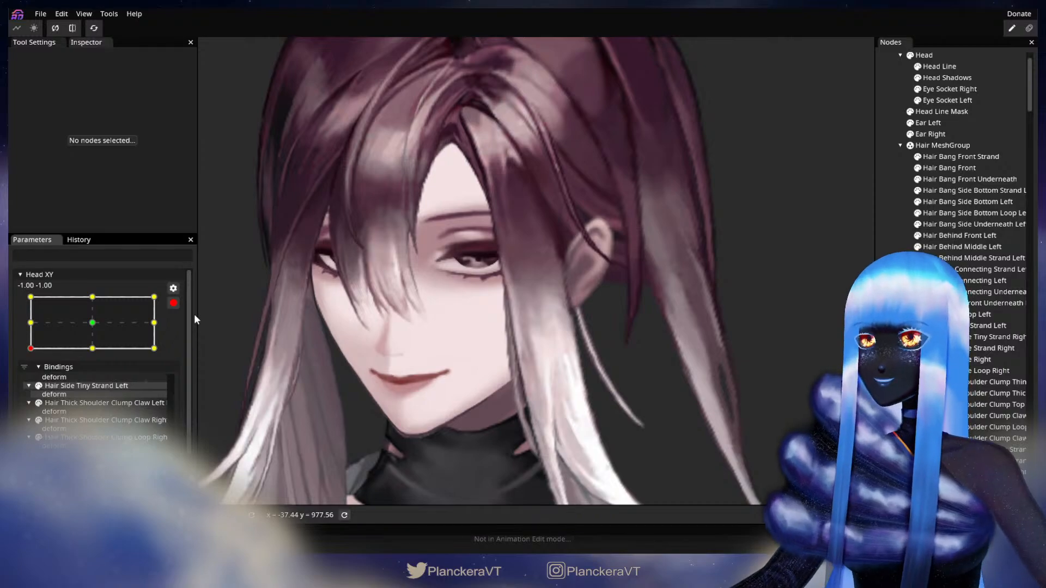
pyautogui.scroll(3, 512, 346)
pyautogui.scroll(3, 515, 349)
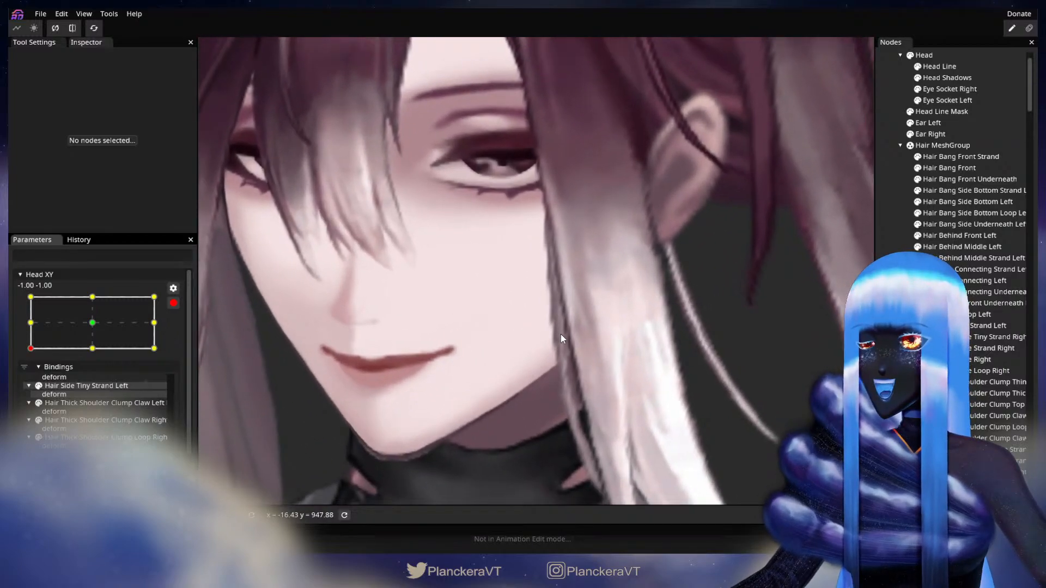
pyautogui.scroll(1, 560, 335)
pyautogui.moveTo(561, 334); pyautogui.dragTo(538, 372)
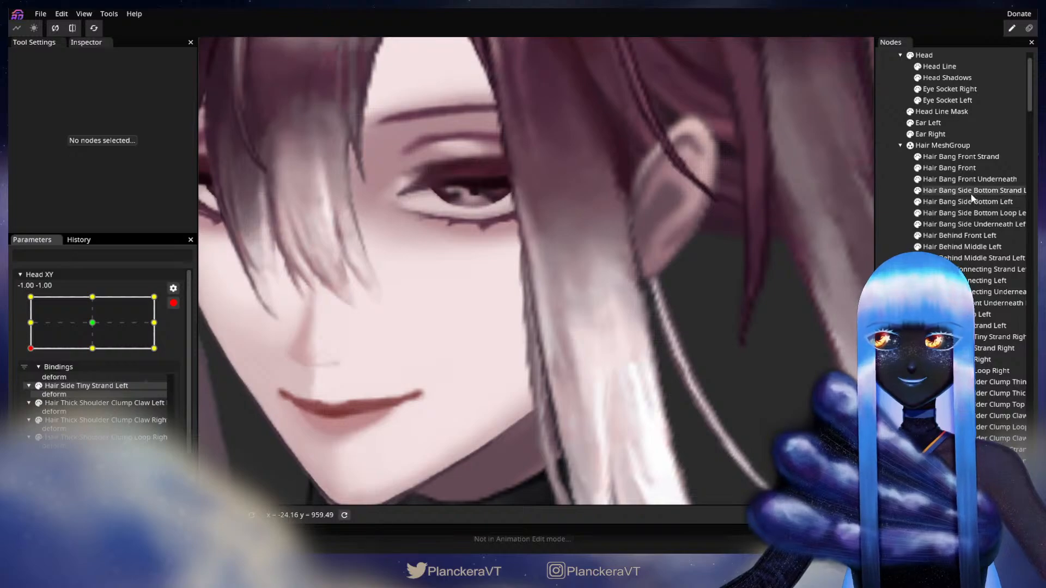
pyautogui.click(973, 191)
pyautogui.scroll(1, 510, 343)
pyautogui.click(504, 285)
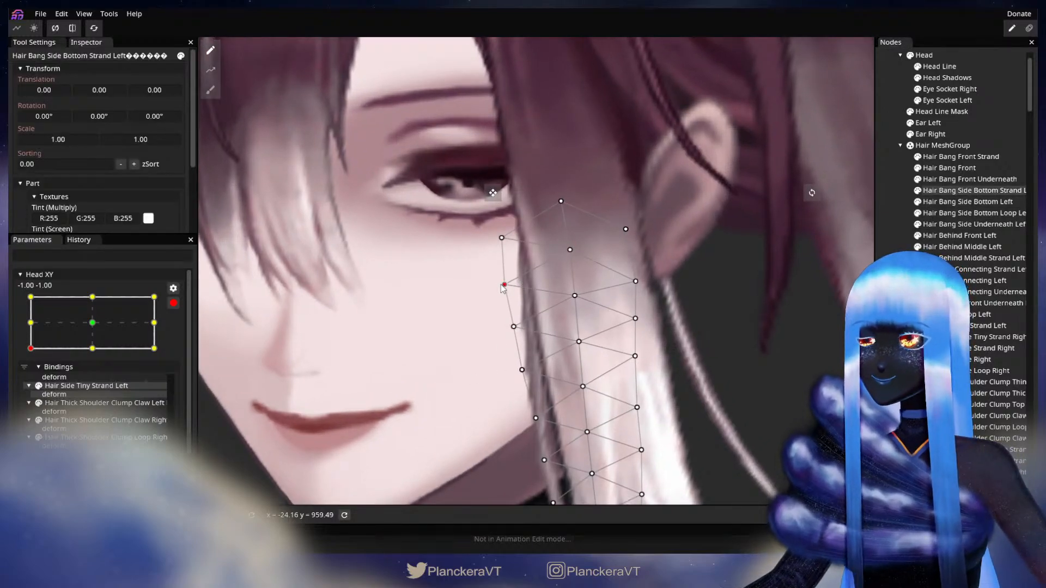
pyautogui.moveTo(504, 285); pyautogui.dragTo(508, 286)
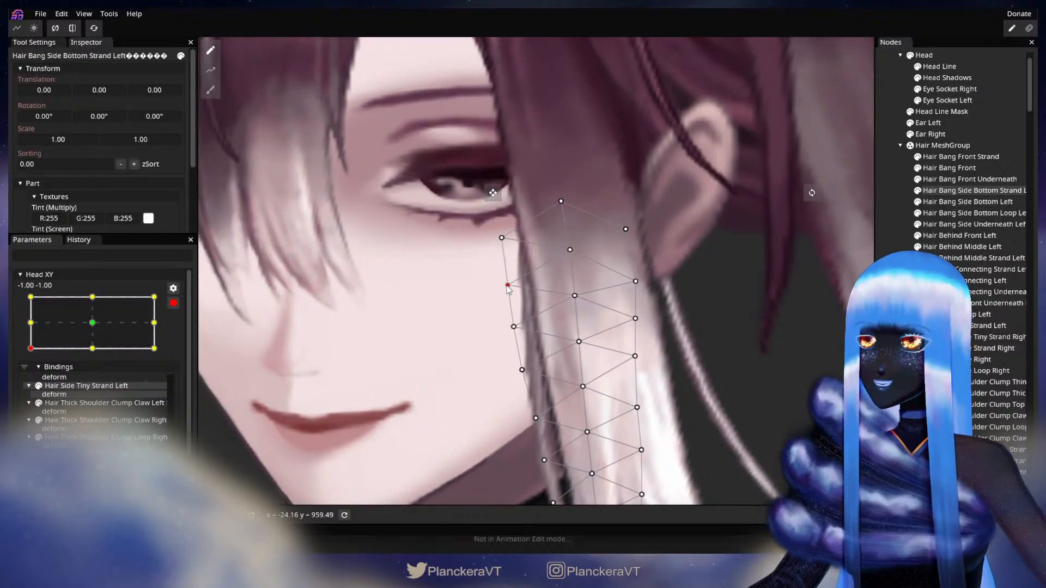
pyautogui.moveTo(515, 328); pyautogui.dragTo(519, 328)
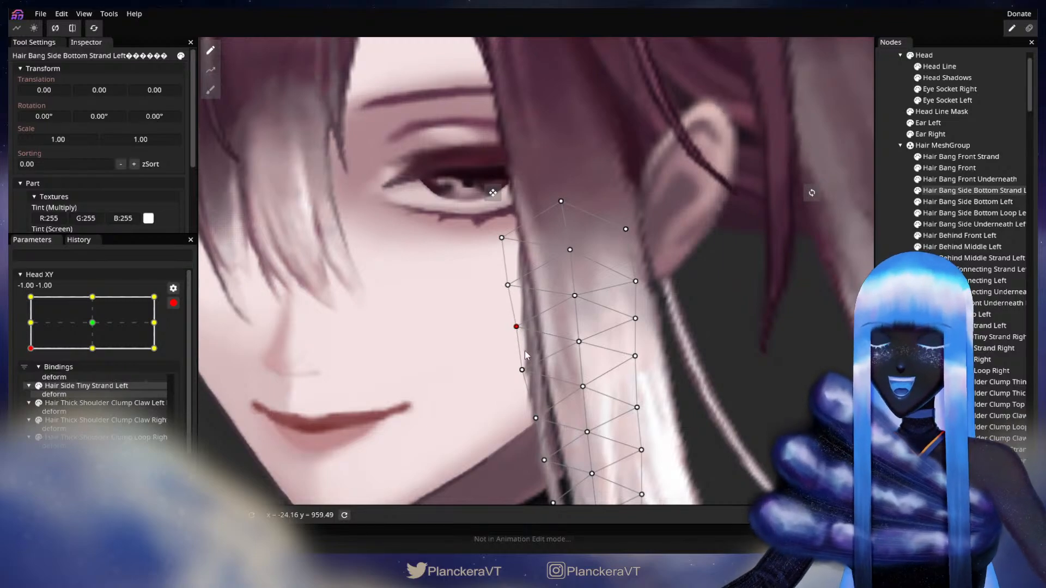
pyautogui.moveTo(521, 370); pyautogui.dragTo(532, 327)
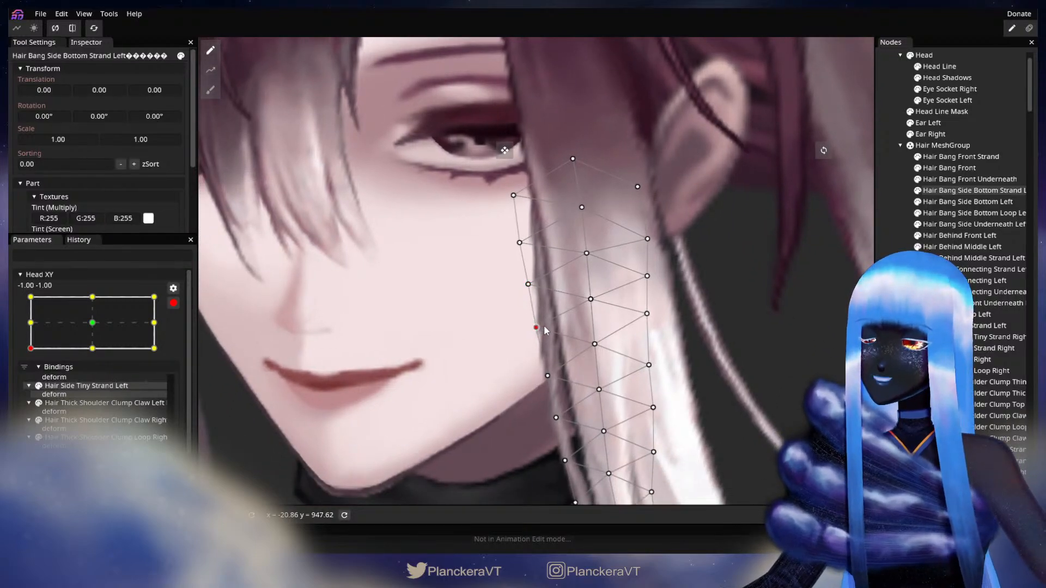
# - Adjust the strand's face-side vertices from the jaw down to the collar, plus one inner vertex, and deselect the strand
pyautogui.moveTo(544, 327); pyautogui.dragTo(547, 304)
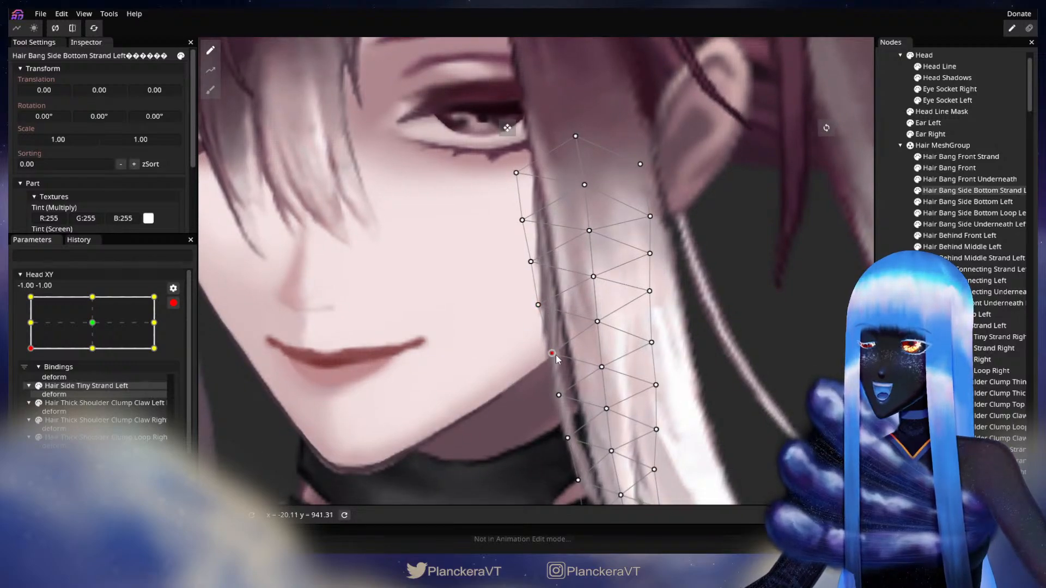
pyautogui.moveTo(556, 355); pyautogui.dragTo(560, 298)
pyautogui.moveTo(563, 340); pyautogui.dragTo(565, 340)
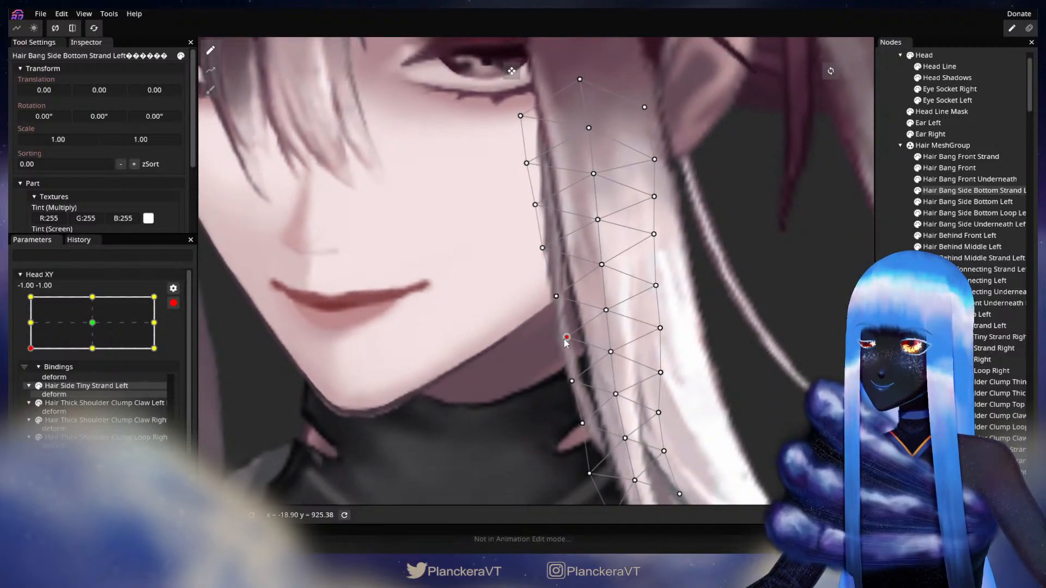
pyautogui.moveTo(574, 396); pyautogui.dragTo(593, 342)
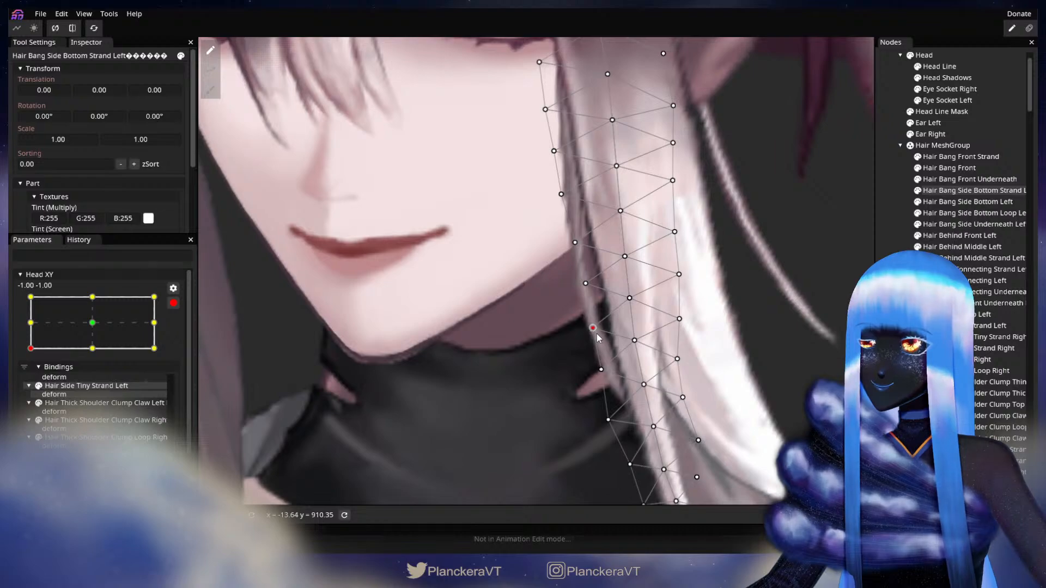
pyautogui.click(636, 340)
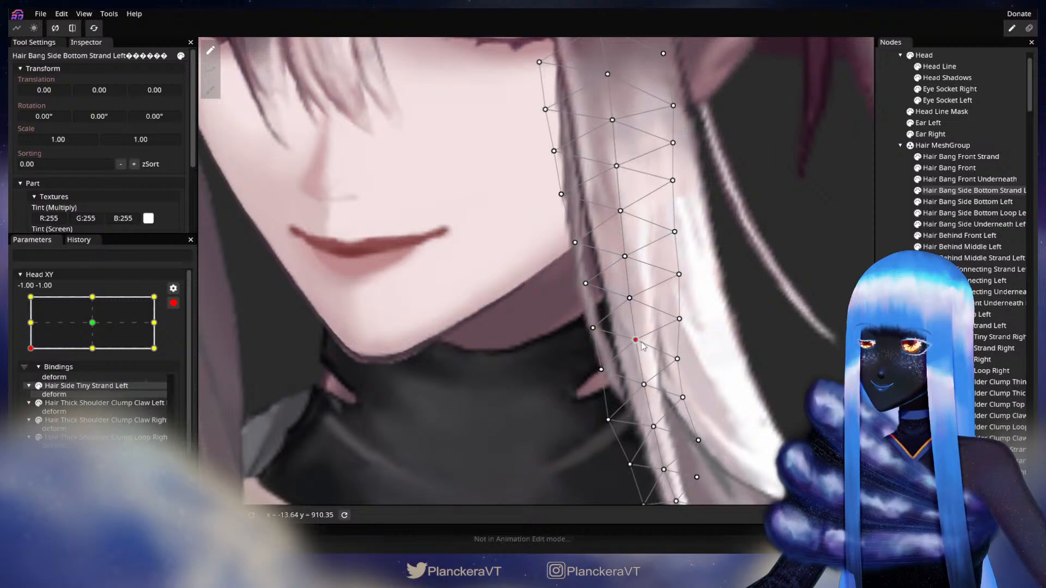
pyautogui.moveTo(604, 374); pyautogui.dragTo(606, 373)
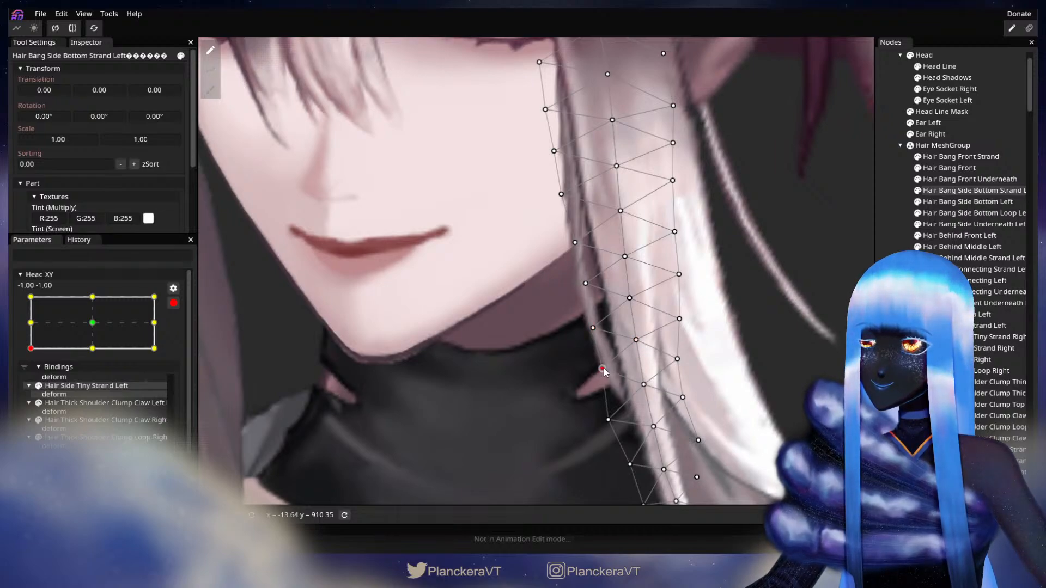
pyautogui.click(812, 272)
# - Bring the whole head into view, disarm Head XY, and replay the movement from -1.00, -1.00 to check the adjusted strand
pyautogui.scroll(-2, 662, 331)
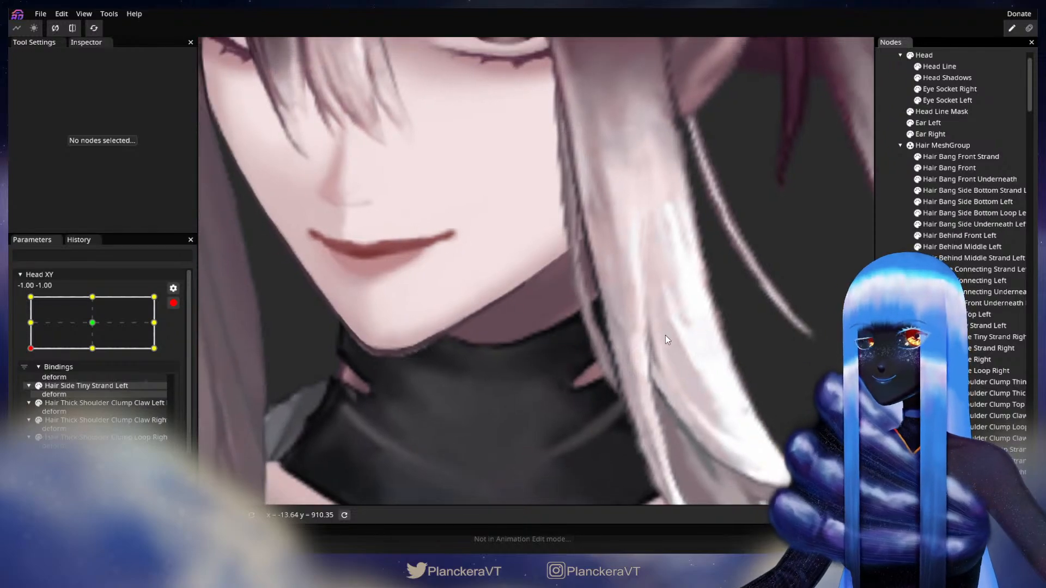
pyautogui.scroll(-3, 604, 359)
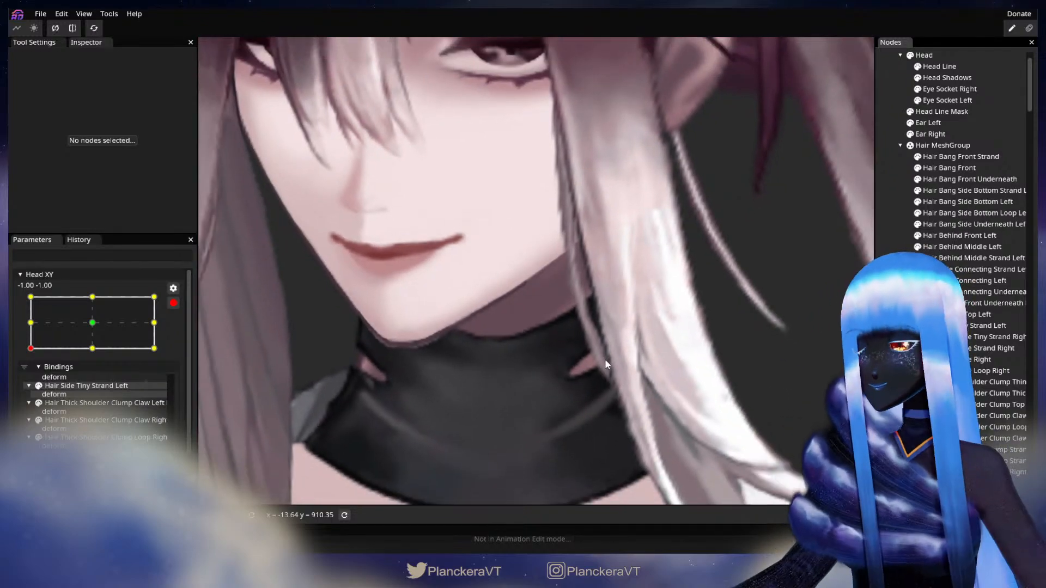
pyautogui.scroll(-4, 629, 375)
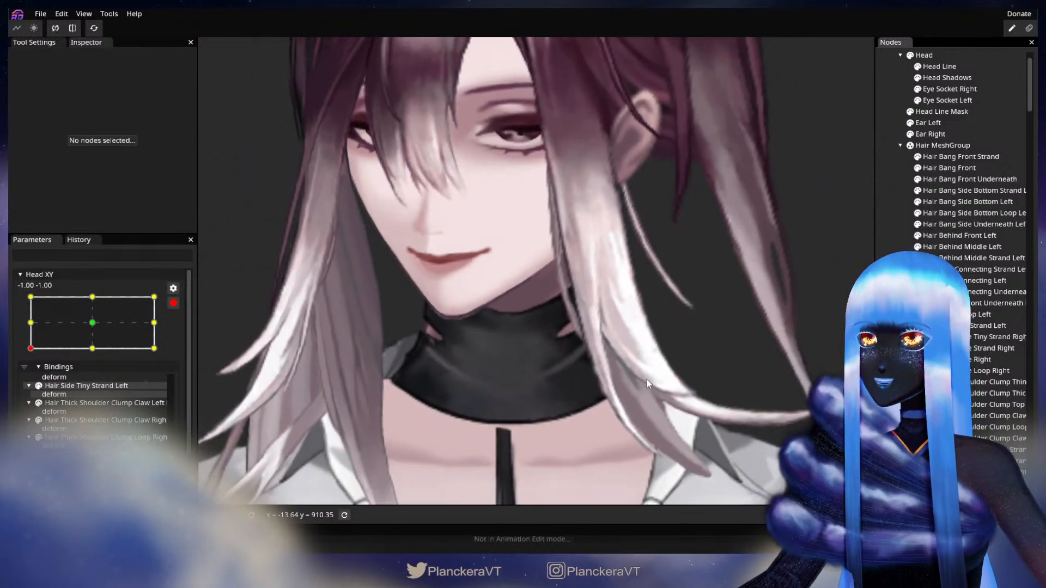
pyautogui.scroll(-4, 647, 383)
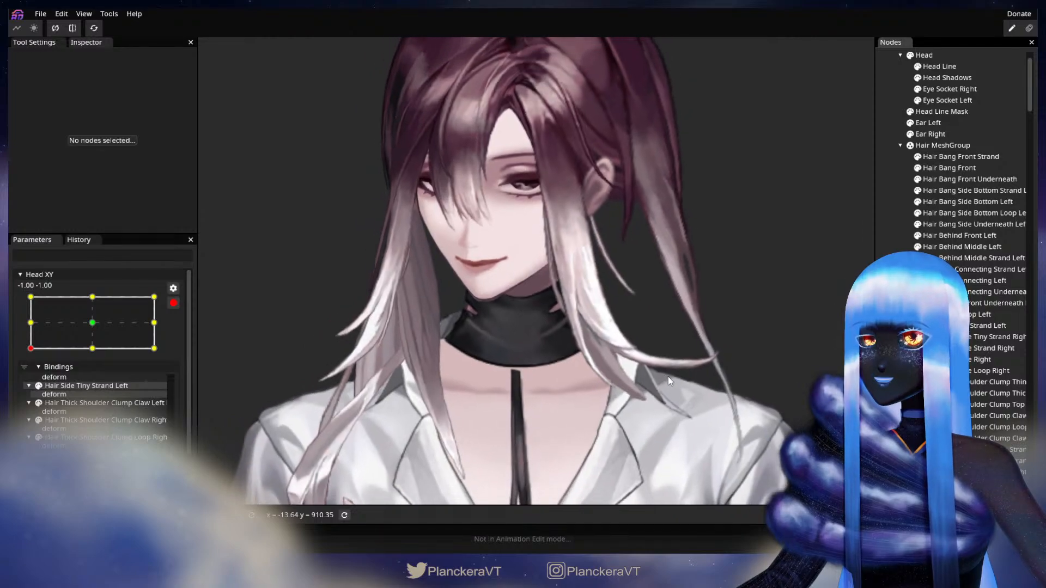
pyautogui.scroll(-3, 633, 381)
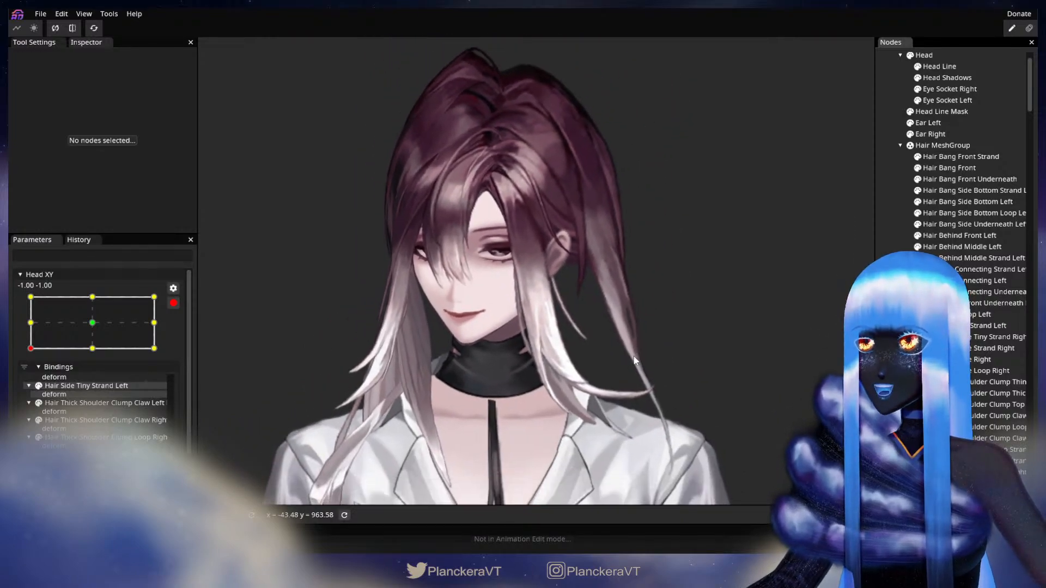
pyautogui.click(173, 303)
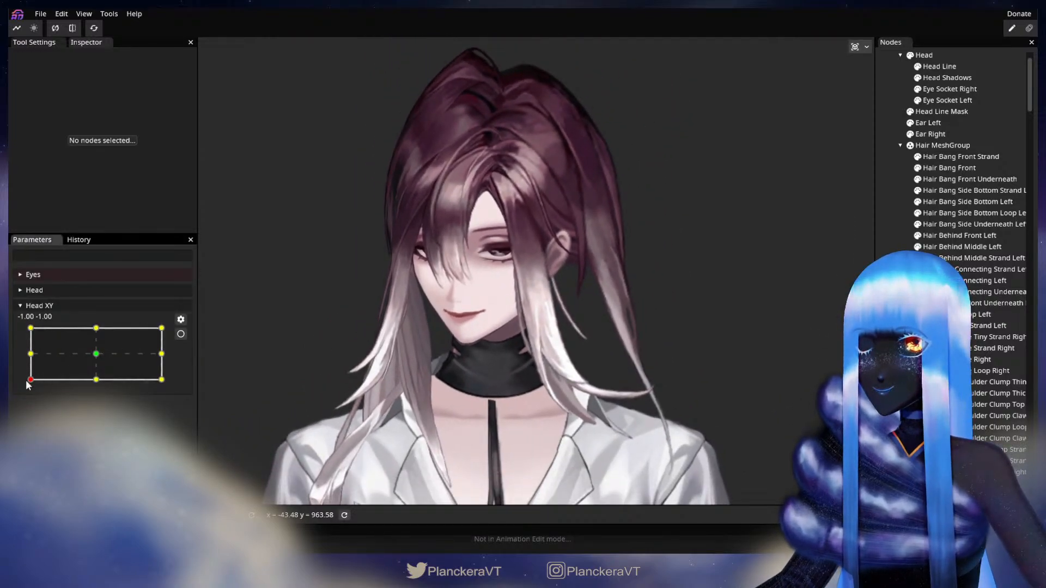
pyautogui.moveTo(31, 380)
pyautogui.mouseDown()
pyautogui.moveTo(25, 357)
pyautogui.moveTo(21, 388)
pyautogui.moveTo(19, 352)
pyautogui.moveTo(23, 385)
pyautogui.mouseUp()
# - Arm Head XY at -1.00, -1.00 again, fine-tune Hair Bang Side Bottom Strand Left's vertices along the cheek, and deselect it
pyautogui.scroll(2, 285, 358)
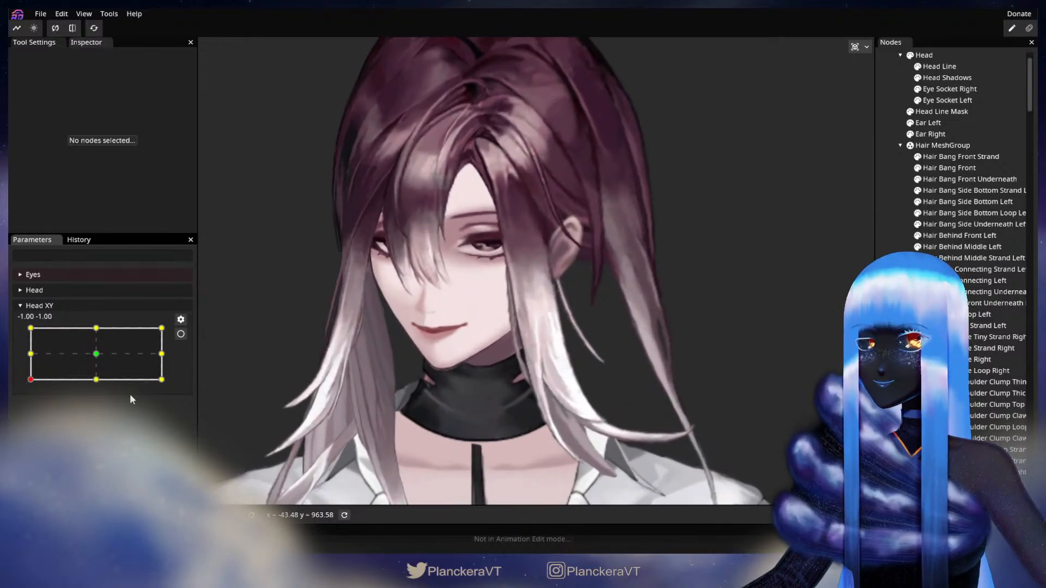
pyautogui.click(181, 334)
pyautogui.scroll(4, 348, 354)
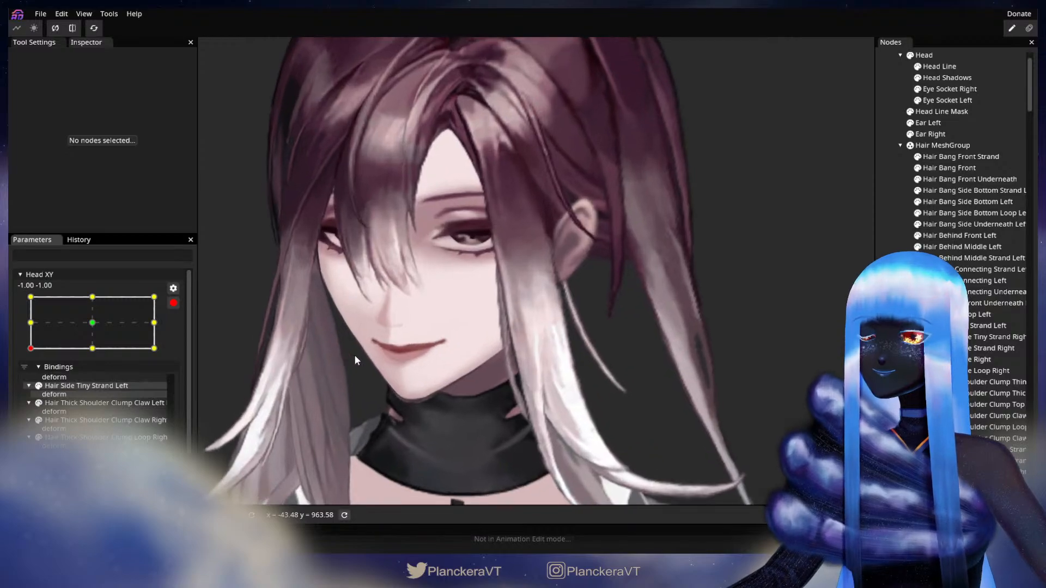
pyautogui.scroll(5, 371, 354)
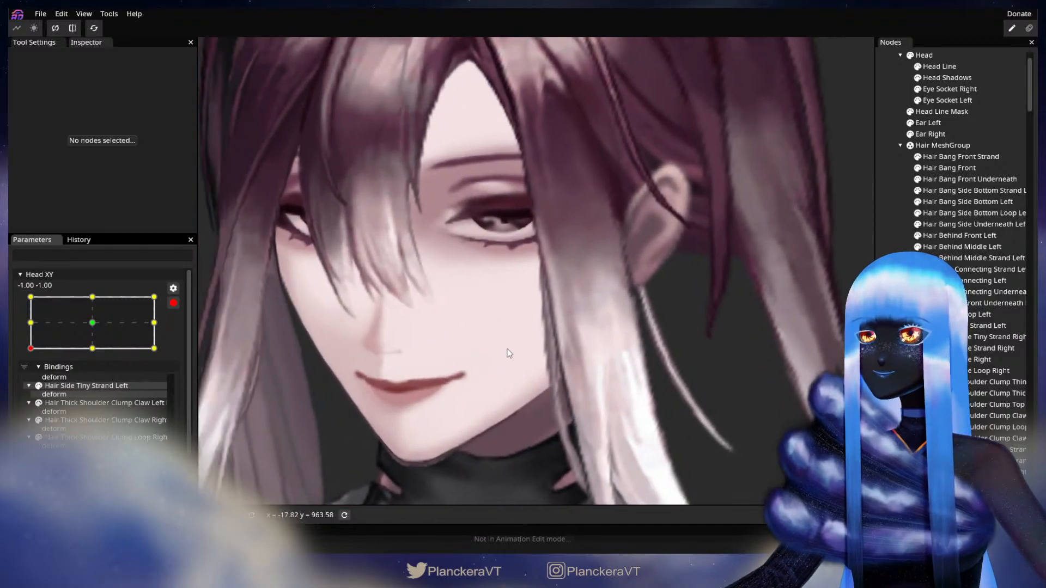
pyautogui.click(931, 190)
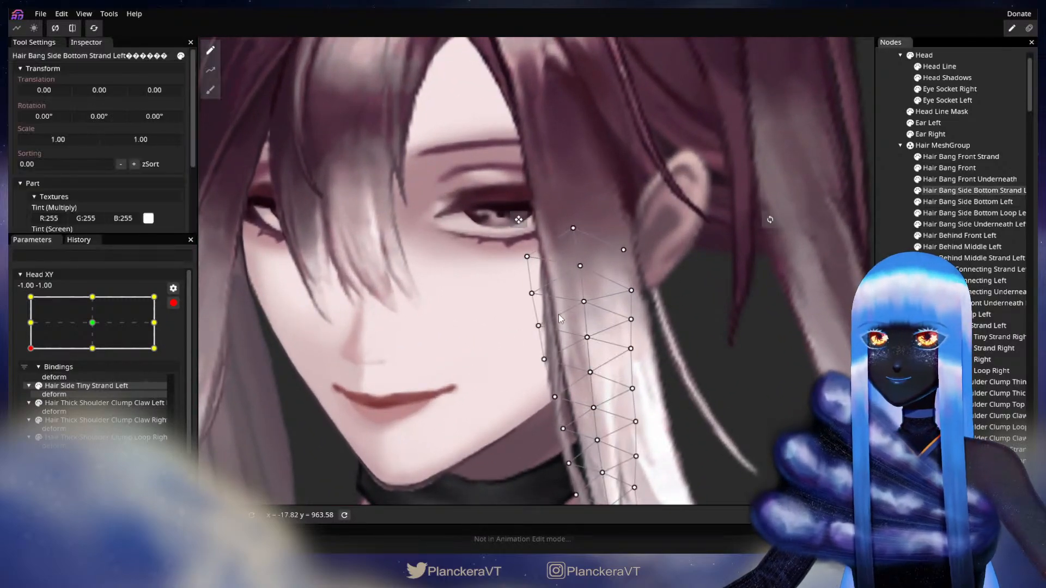
pyautogui.scroll(1, 551, 314)
pyautogui.moveTo(532, 297); pyautogui.dragTo(541, 335)
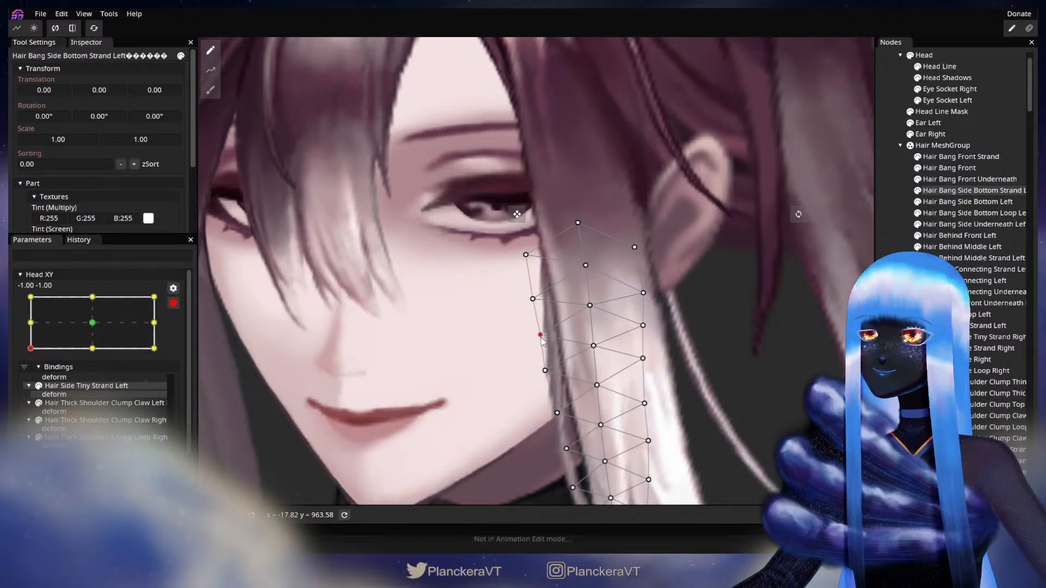
pyautogui.moveTo(564, 347); pyautogui.dragTo(546, 319)
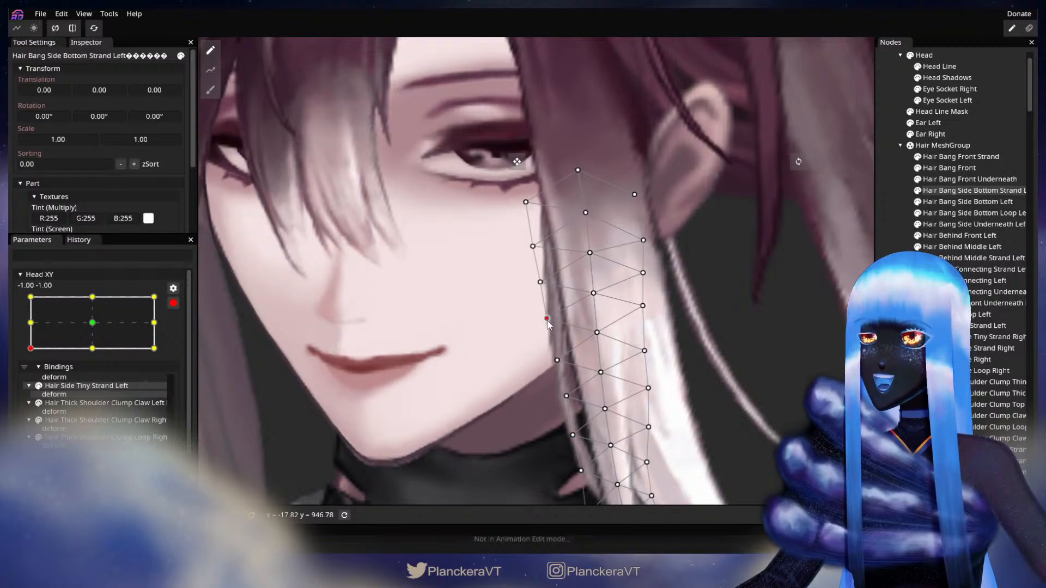
pyautogui.click(835, 302)
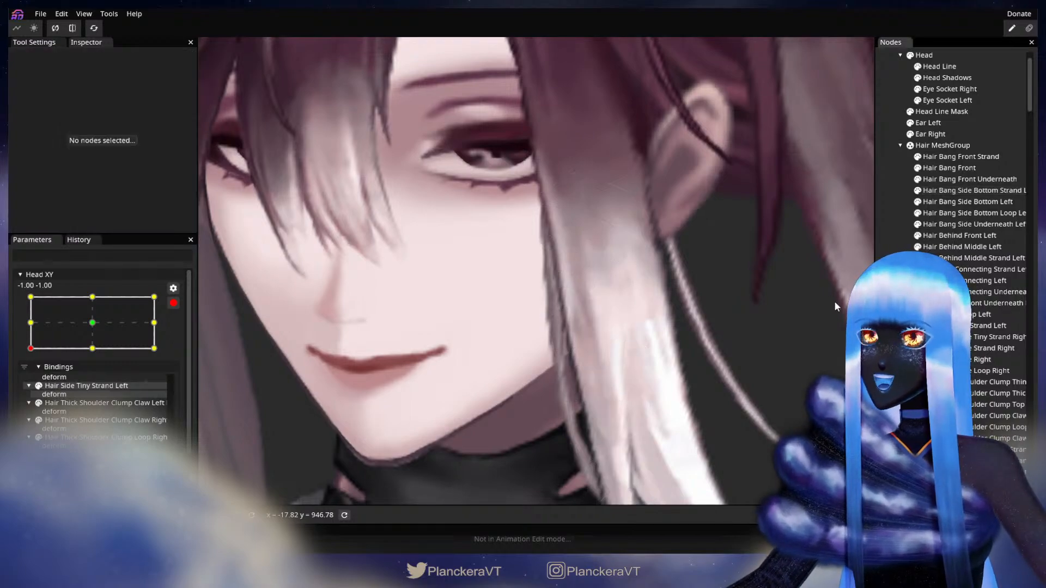
# - Frame the full head, disarm Head XY, and replay the movement from -1.00, -1.00 to judge the strand along the cheek
pyautogui.scroll(-4, 523, 131)
pyautogui.scroll(-5, 573, 339)
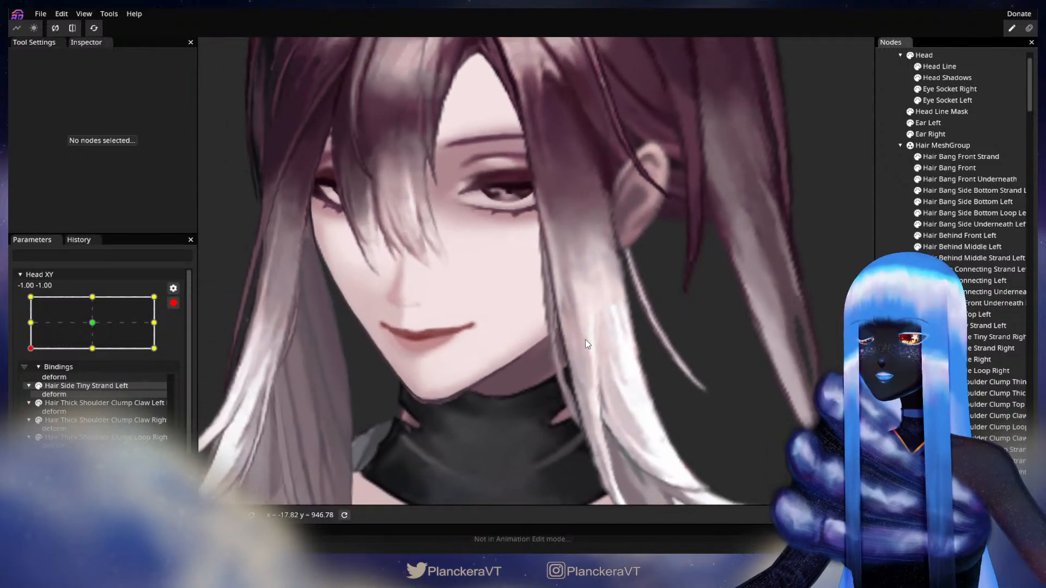
pyautogui.scroll(-2, 589, 341)
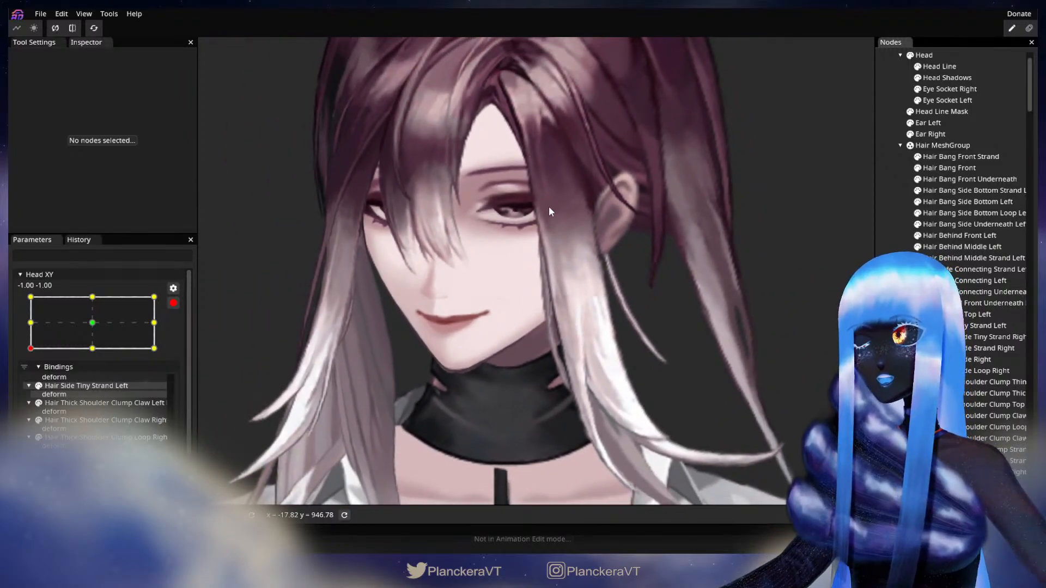
pyautogui.scroll(-3, 584, 268)
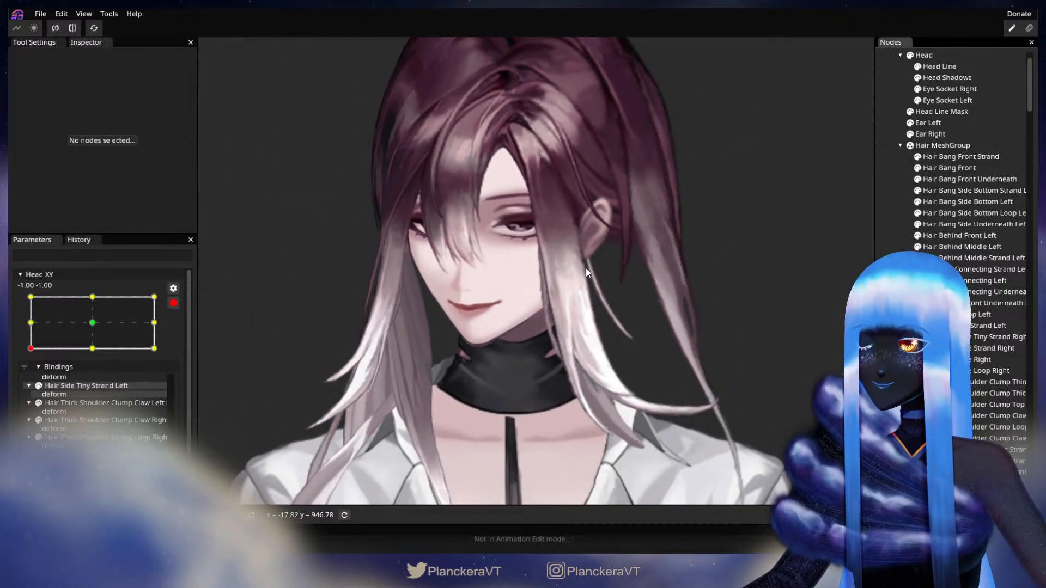
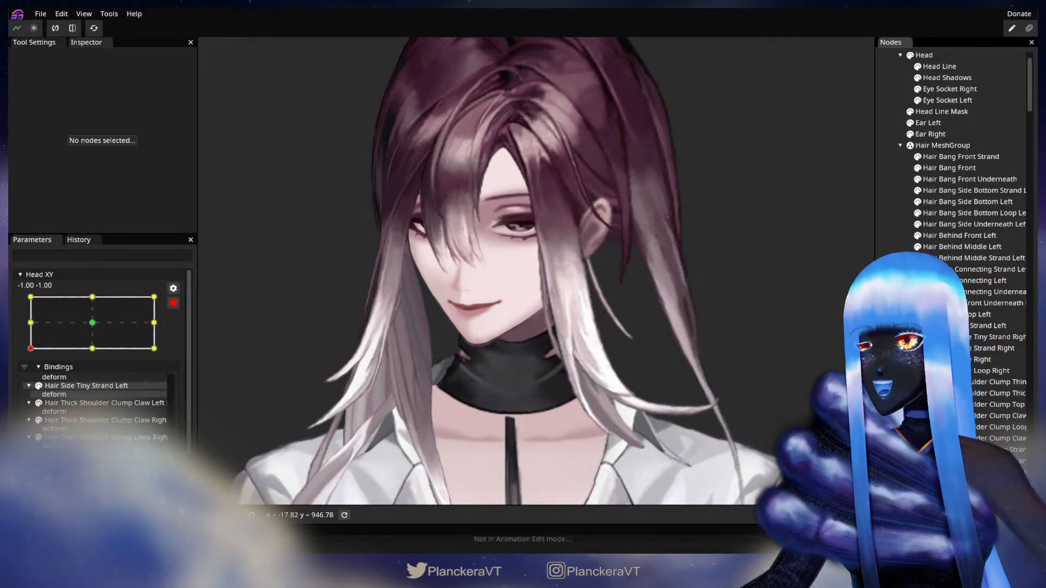
pyautogui.moveTo(622, 345); pyautogui.dragTo(599, 350)
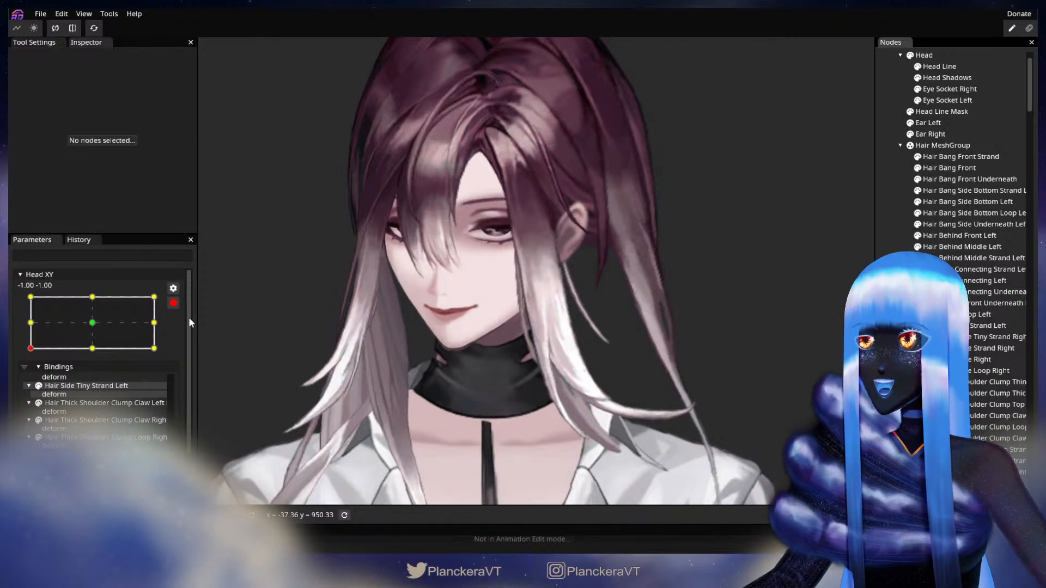
pyautogui.click(174, 303)
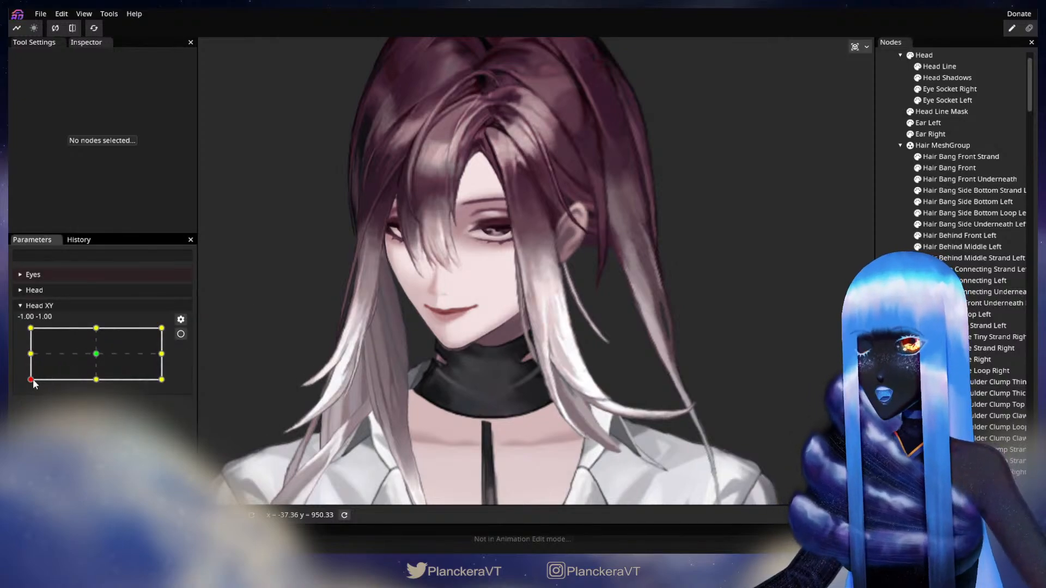
pyautogui.moveTo(32, 378)
pyautogui.mouseDown()
pyautogui.moveTo(27, 362)
pyautogui.moveTo(24, 387)
pyautogui.moveTo(23, 354)
pyautogui.moveTo(16, 378)
pyautogui.mouseUp()
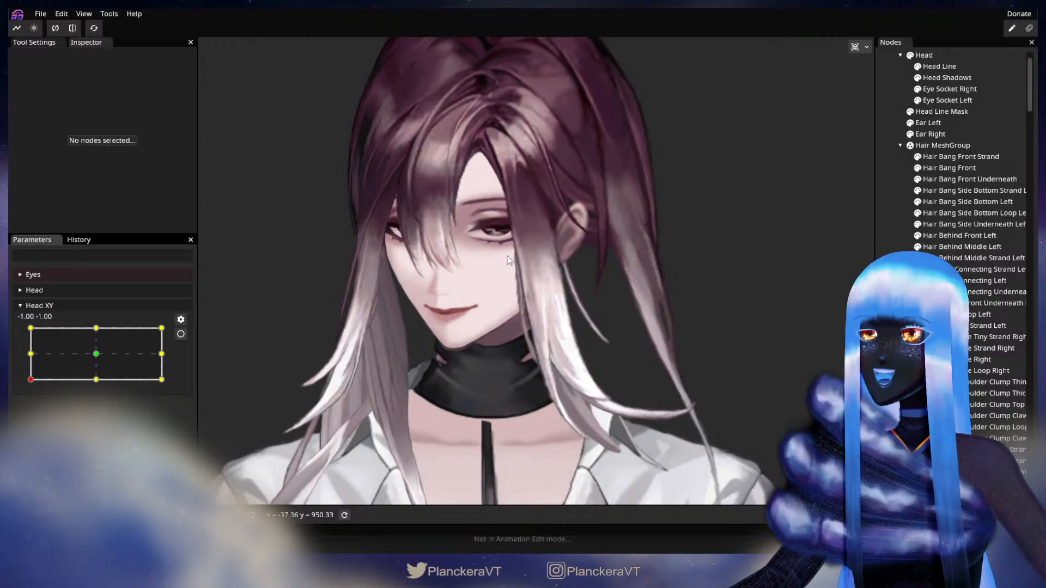
# - Arm Head XY at -1.00, -1.00, nudge Hair Bang Side Bottom Strand Left's second face-side vertex from the top, and replay the disarmed head movement
pyautogui.scroll(3, 508, 328)
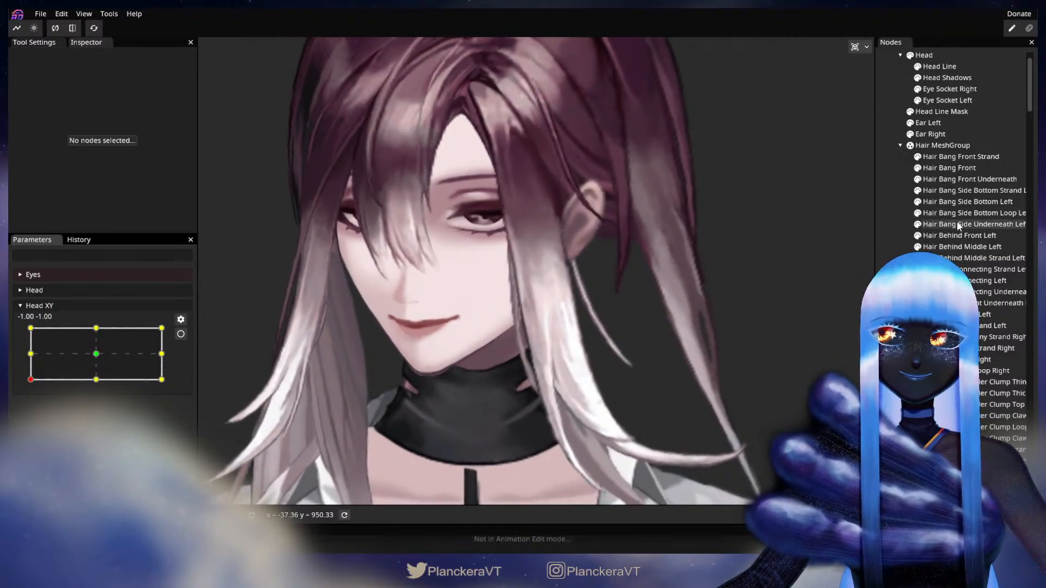
pyautogui.scroll(3, 559, 292)
pyautogui.moveTo(543, 279); pyautogui.dragTo(560, 319)
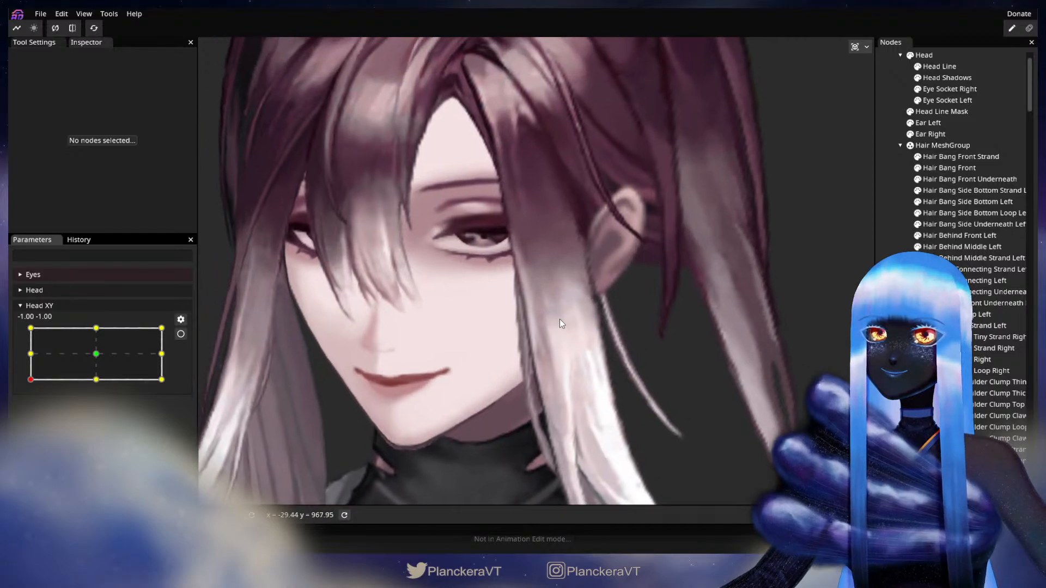
pyautogui.click(959, 191)
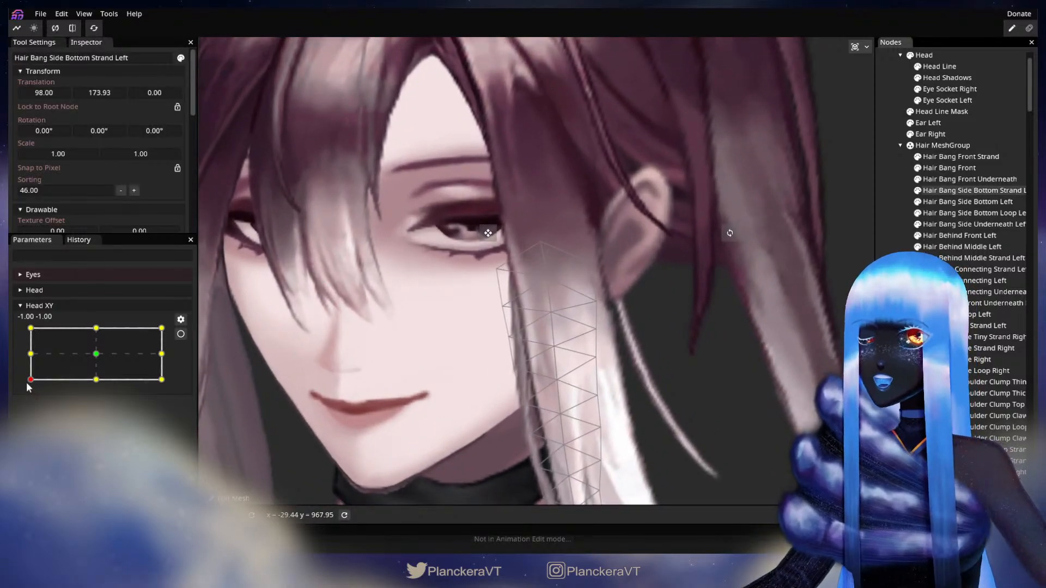
pyautogui.moveTo(30, 380)
pyautogui.mouseDown()
pyautogui.moveTo(23, 363)
pyautogui.moveTo(30, 381)
pyautogui.mouseUp()
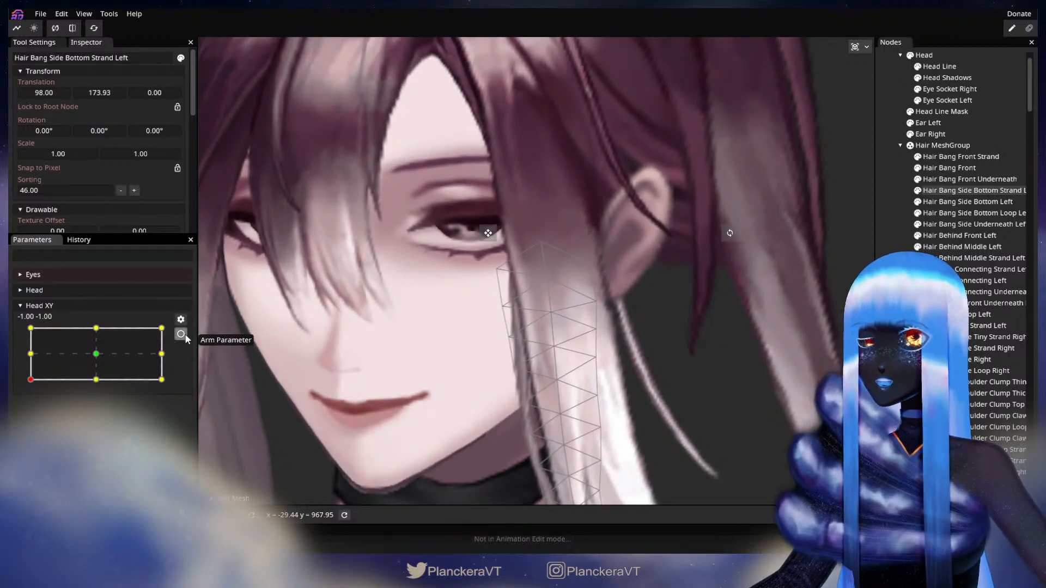
pyautogui.click(181, 334)
pyautogui.click(501, 305)
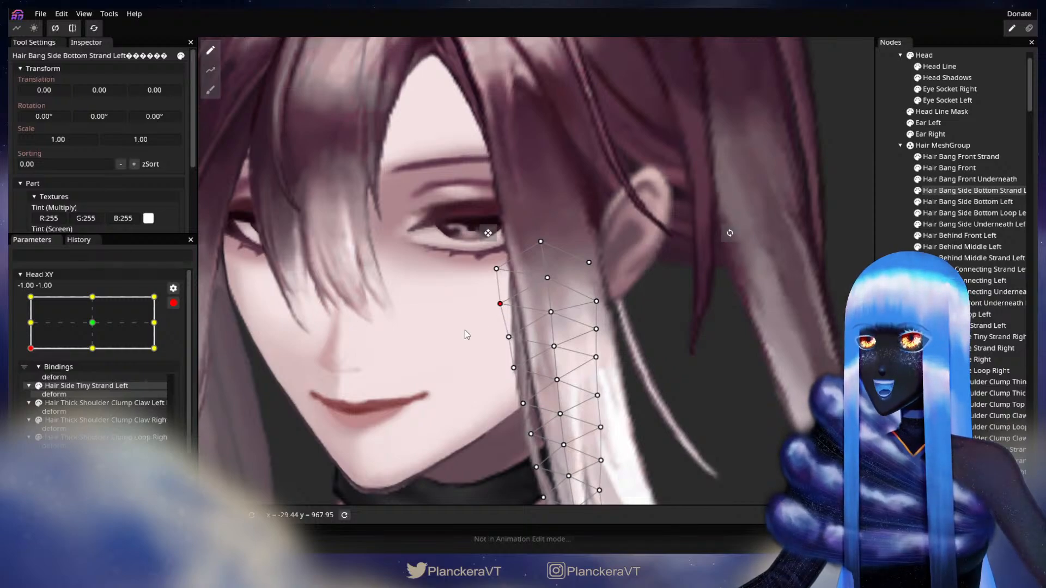
pyautogui.click(173, 303)
pyautogui.moveTo(34, 383)
pyautogui.mouseDown()
pyautogui.moveTo(26, 353)
pyautogui.moveTo(30, 379)
pyautogui.mouseUp()
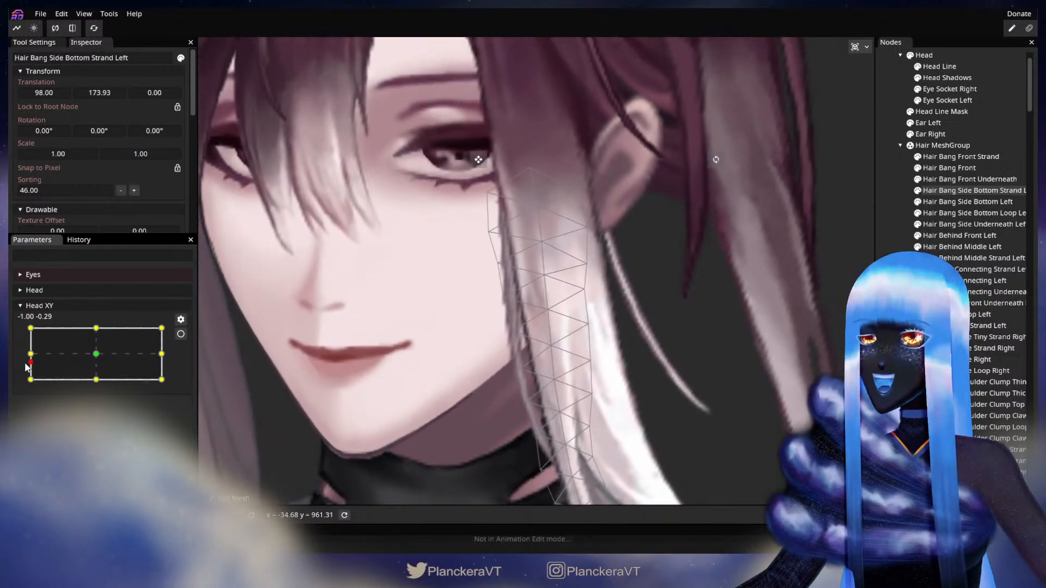
# - Shift the strand's uppermost face-side vertex slightly toward the hair with Head XY armed at -1.00, -1.00, and recheck the movement disarmed
pyautogui.click(181, 337)
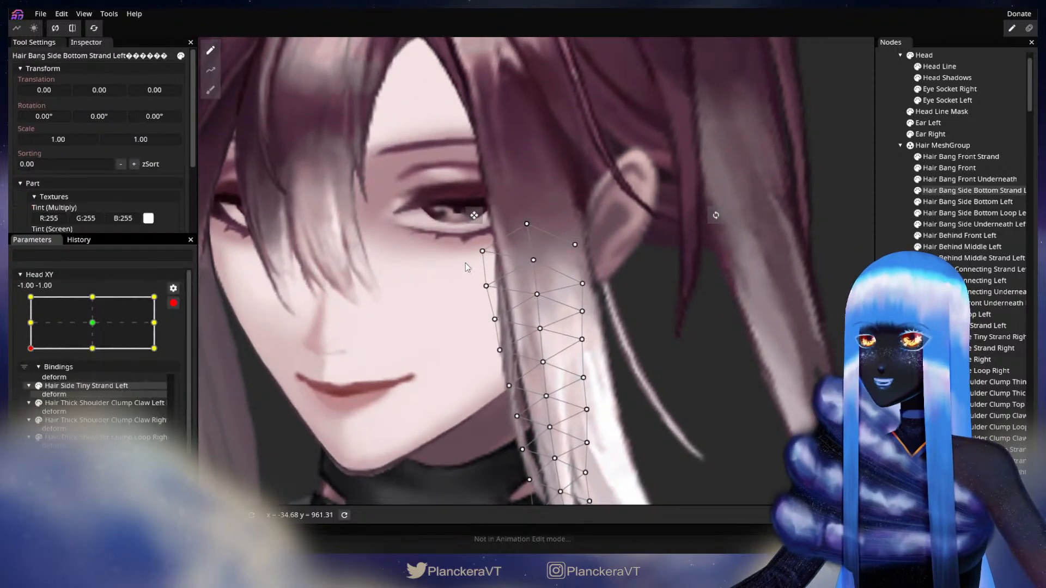
pyautogui.moveTo(484, 252); pyautogui.dragTo(485, 247)
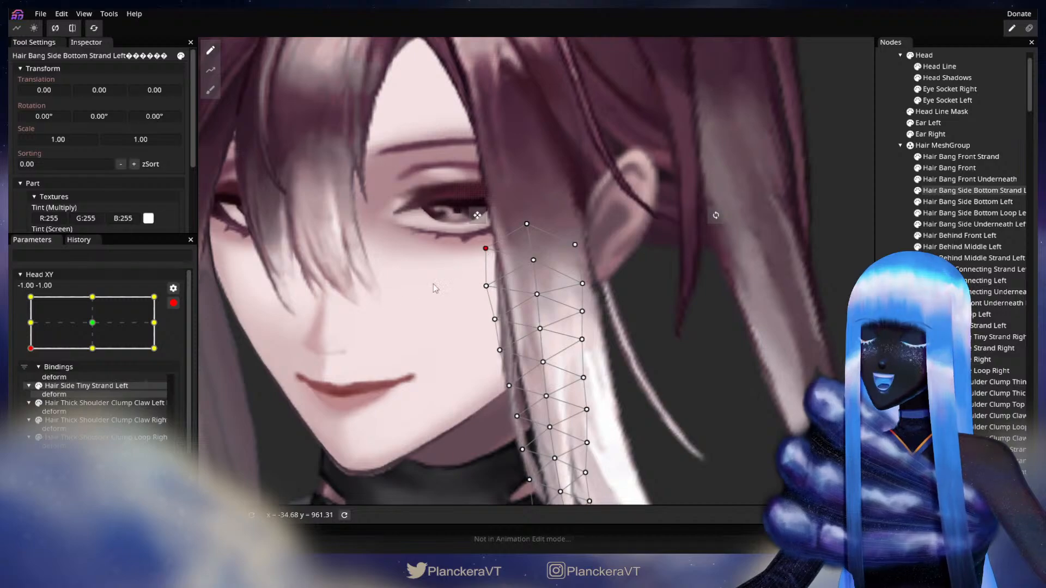
pyautogui.click(172, 305)
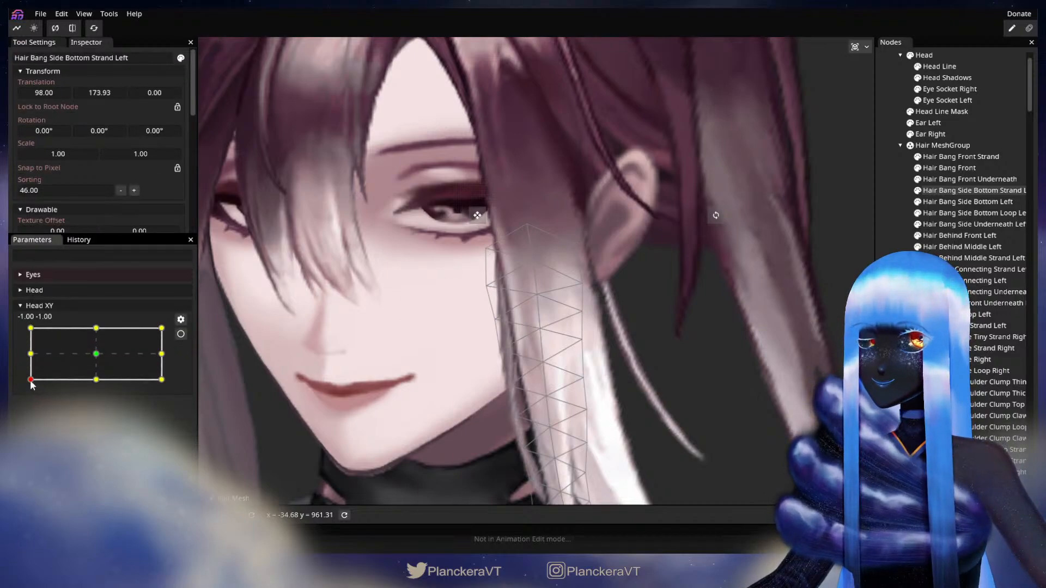
pyautogui.moveTo(31, 382)
pyautogui.mouseDown()
pyautogui.moveTo(30, 358)
pyautogui.moveTo(46, 388)
pyautogui.mouseUp()
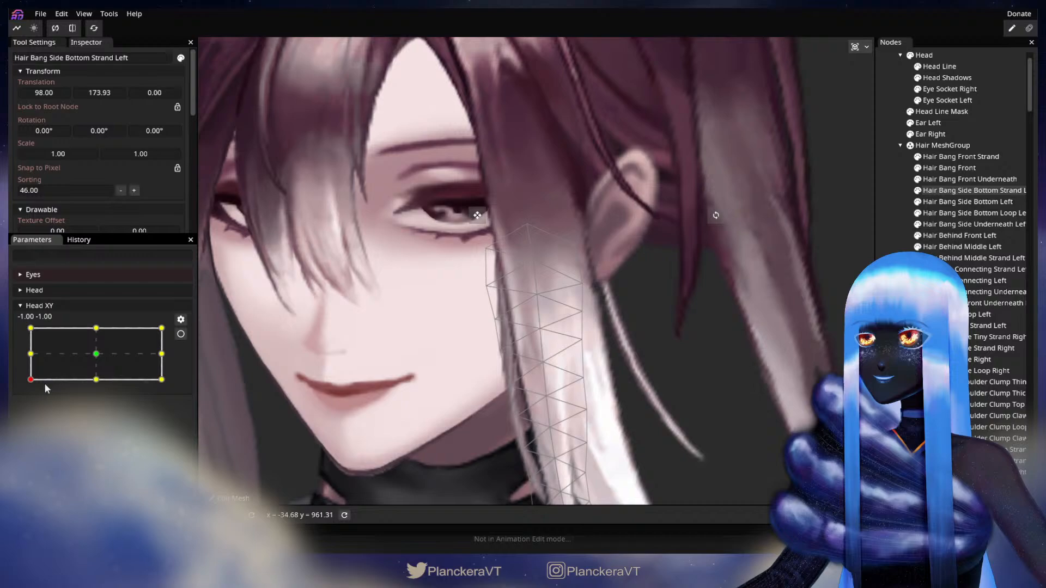
# - Rearm Head XY at -1.00, -1.00, nudge the strand's third face-side vertex beside the cheek, and deselect the strand
pyautogui.click(181, 334)
pyautogui.click(494, 319)
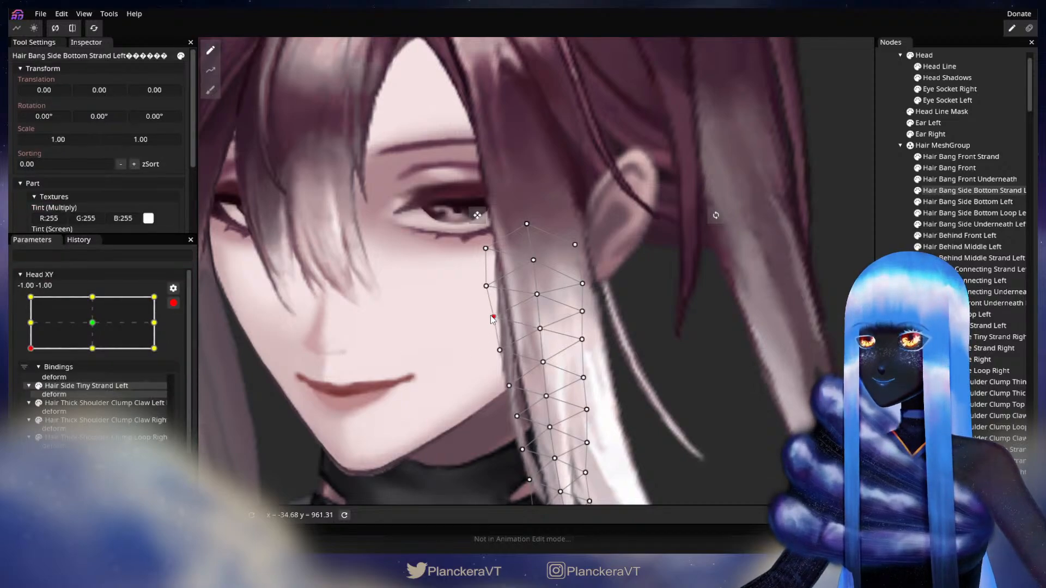
pyautogui.click(626, 411)
# - Disarm Head XY and replay the movement around -1.00, -1.00 to check the strand's upper edge against the face
pyautogui.scroll(-3, 626, 411)
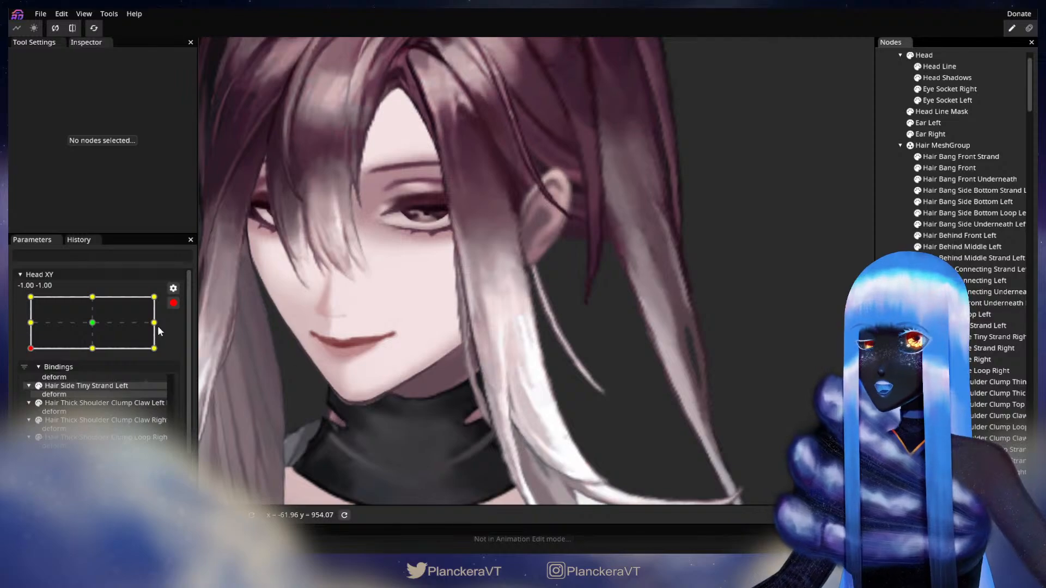
pyautogui.click(173, 304)
pyautogui.moveTo(28, 382)
pyautogui.mouseDown()
pyautogui.moveTo(22, 355)
pyautogui.moveTo(26, 387)
pyautogui.mouseUp()
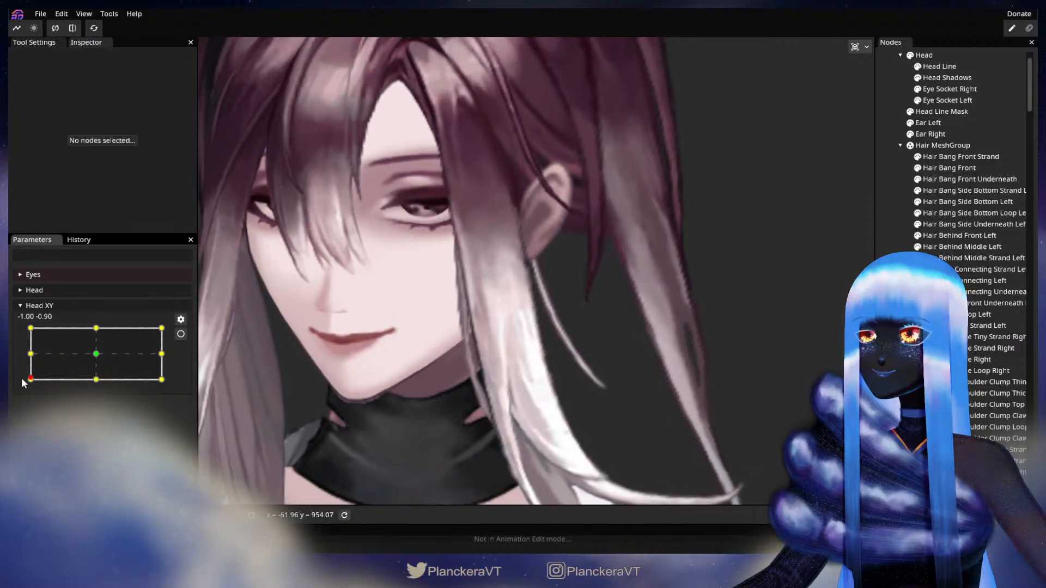
# - Arm Head XY at -1.00, -1.00 and open Hair Bang Side Bottom Left's mesh for deforming beside the cheek
pyautogui.click(180, 334)
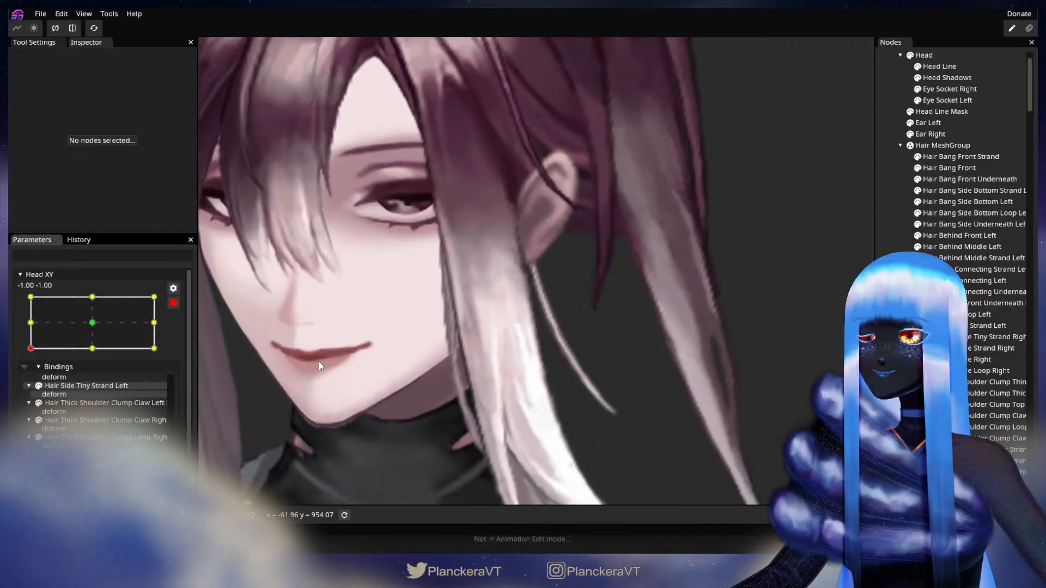
pyautogui.click(972, 203)
pyautogui.scroll(3, 423, 373)
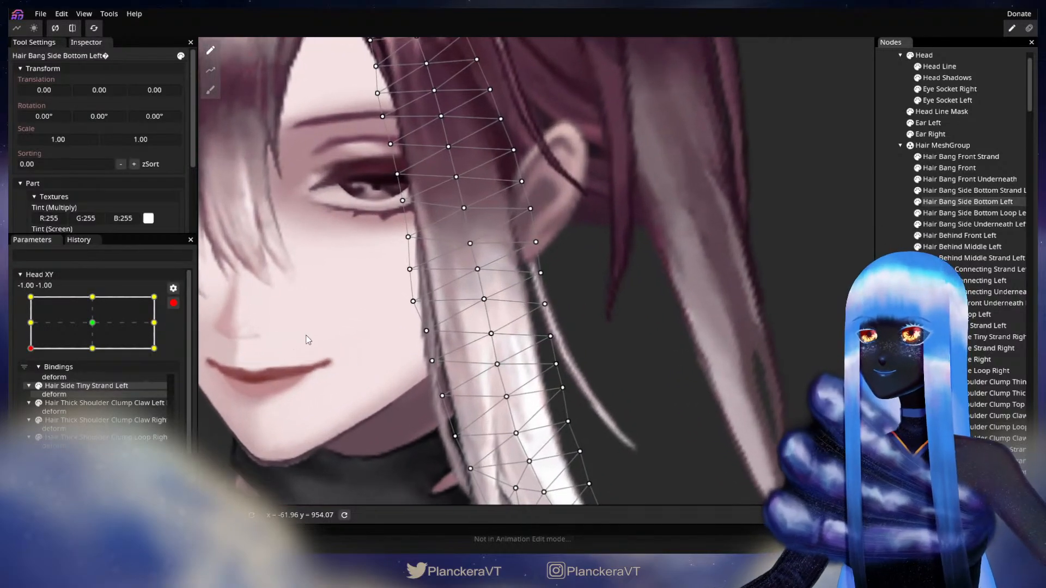
# - Preview the Head XY motion around -1.00 -1.00 with the parameter disarmed, and re-arm it at that keypoint
pyautogui.click(173, 303)
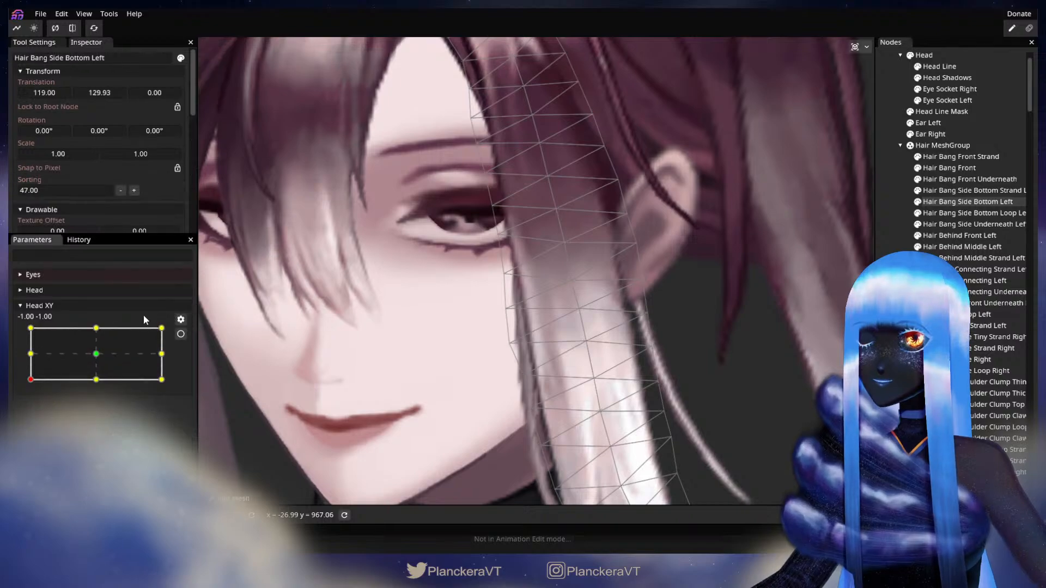
pyautogui.moveTo(31, 380)
pyautogui.mouseDown()
pyautogui.moveTo(29, 369)
pyautogui.moveTo(27, 389)
pyautogui.mouseUp()
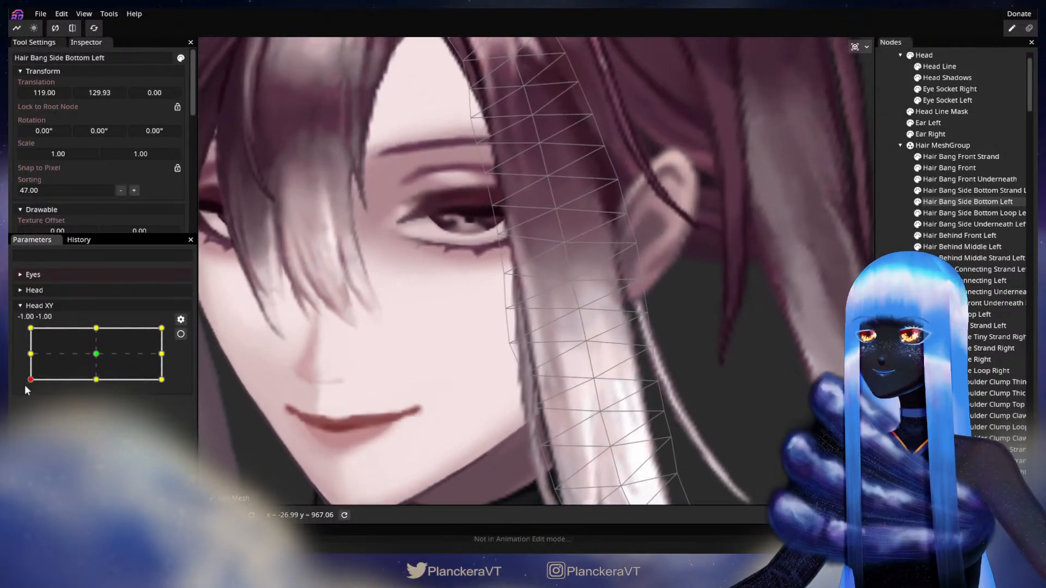
pyautogui.click(181, 334)
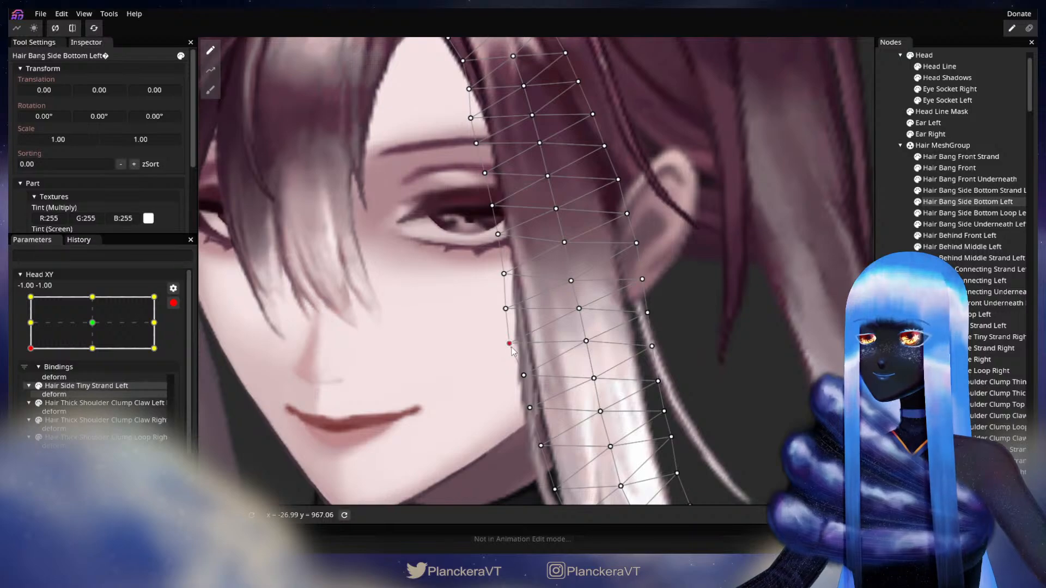
# - Move the face-side edge vertices of Hair Bang Side Bottom Left slightly towards the strand at Head XY -1.00 -1.00, and deselect the part
pyautogui.moveTo(519, 342); pyautogui.dragTo(515, 310)
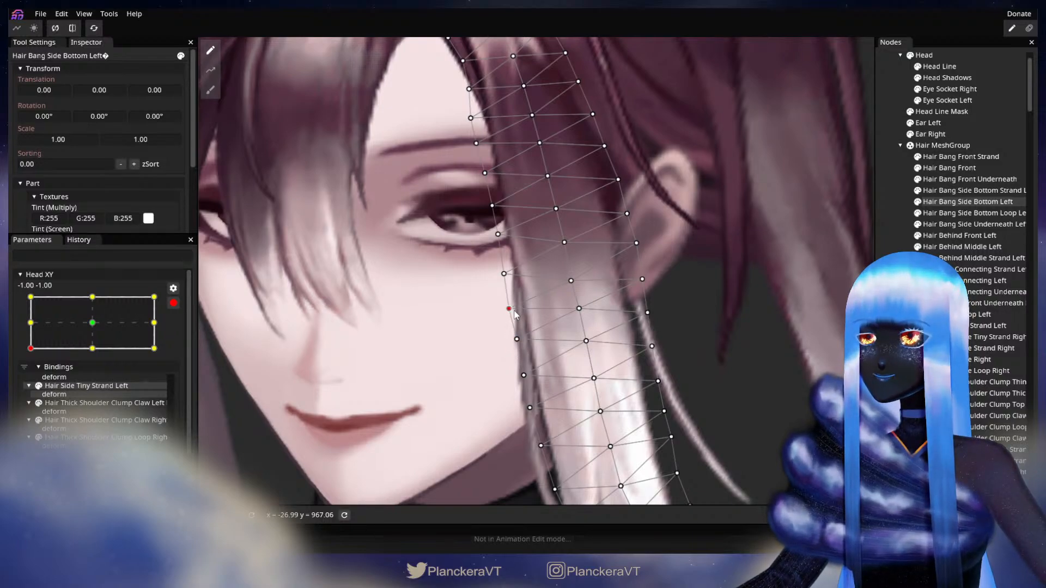
pyautogui.click(837, 295)
pyautogui.scroll(-4, 555, 393)
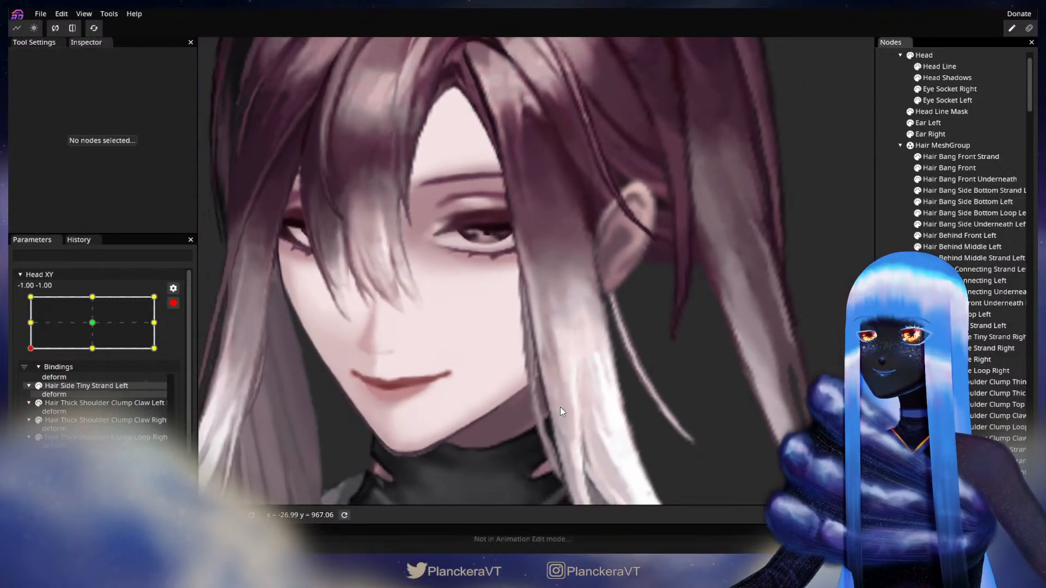
pyautogui.scroll(-4, 561, 406)
pyautogui.moveTo(603, 348); pyautogui.dragTo(552, 375)
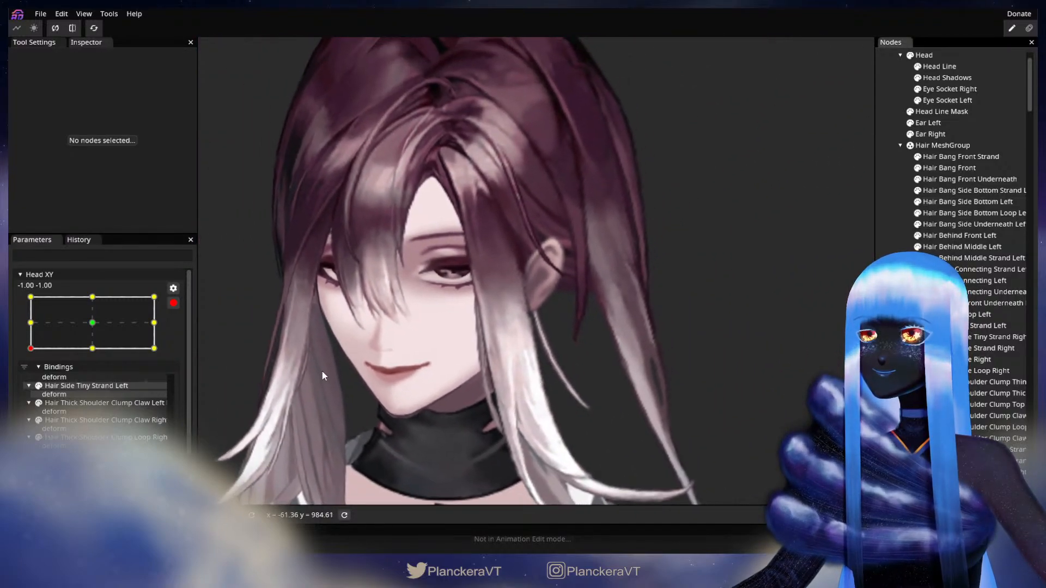
# - Disarm Head XY, sweep it from -1.00 -1.00 to -1.00 1.00 to check the hair, and re-arm it there
pyautogui.click(173, 303)
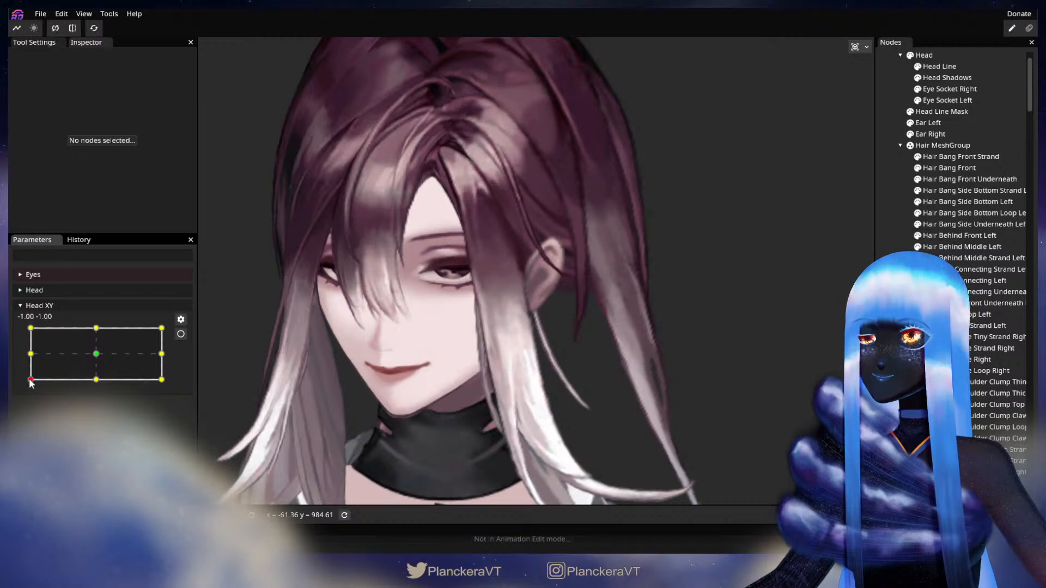
pyautogui.moveTo(30, 381); pyautogui.dragTo(8, 330)
pyautogui.click(181, 334)
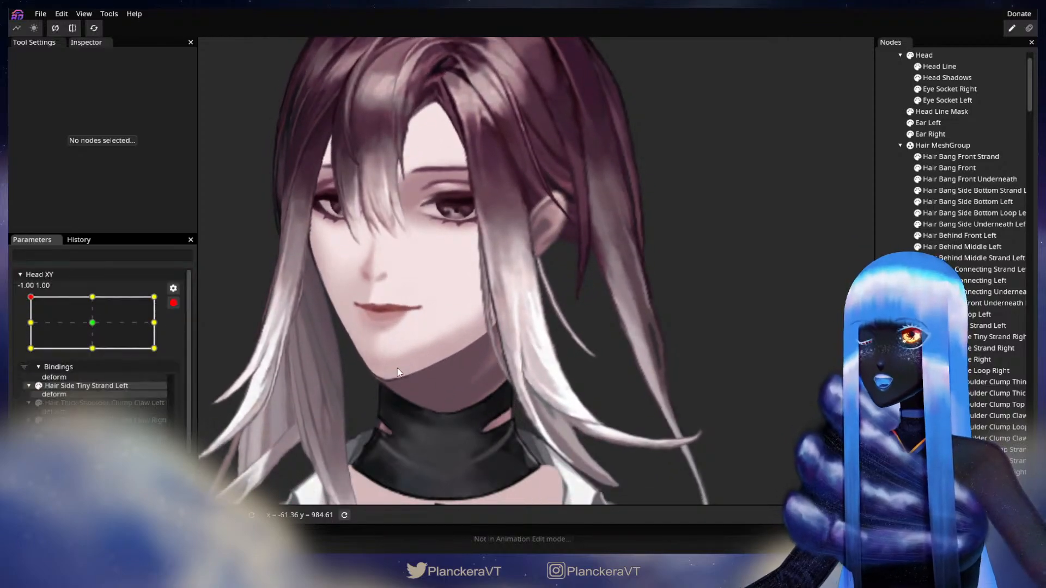
# - Adjust the face-side edge vertices of Hair Bang Side Bottom Left beside the eye and cheek at Head XY -1.00 1.00
pyautogui.scroll(5, 397, 370)
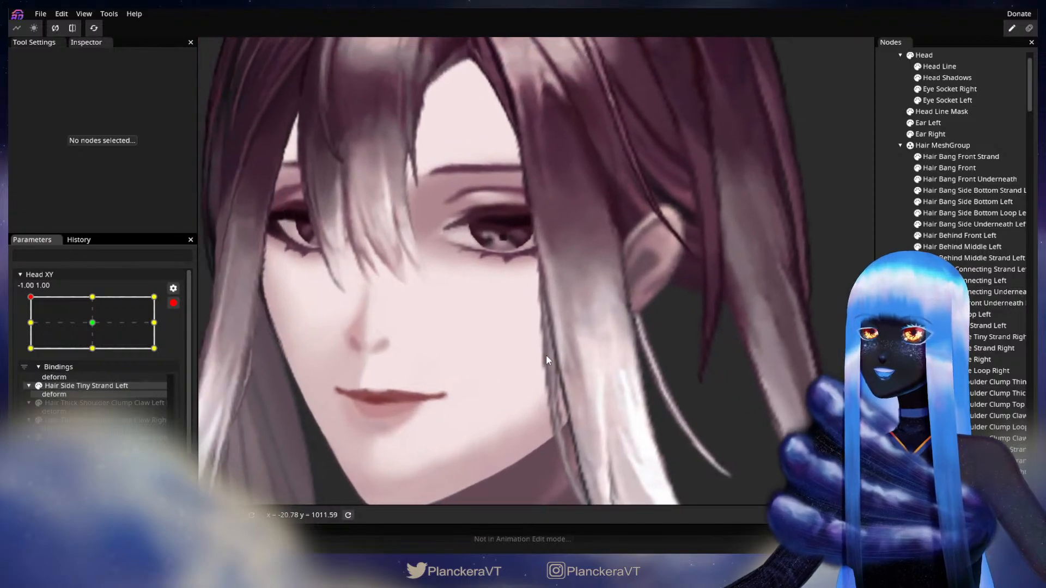
pyautogui.scroll(3, 547, 355)
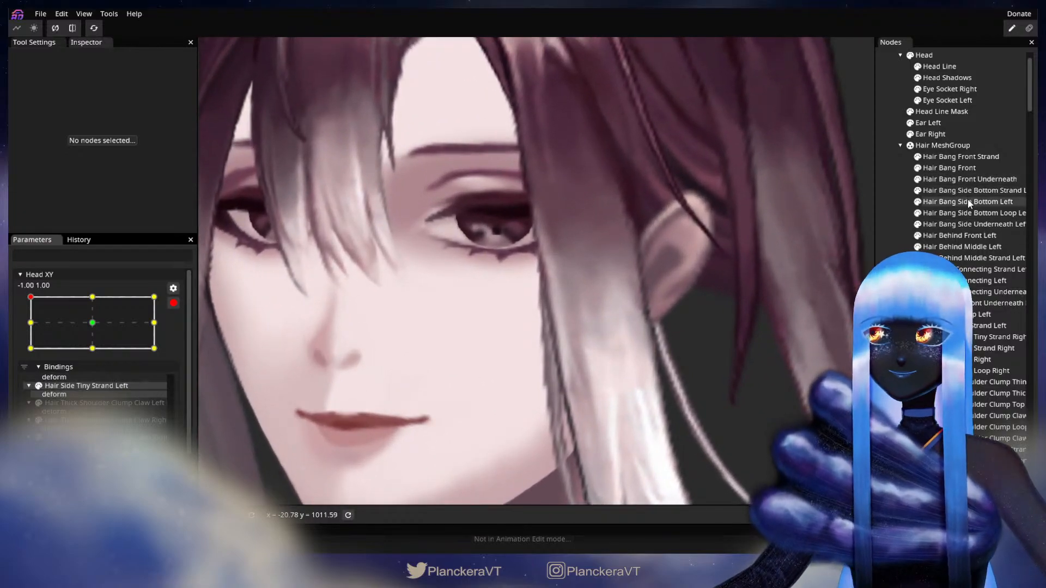
pyautogui.click(967, 200)
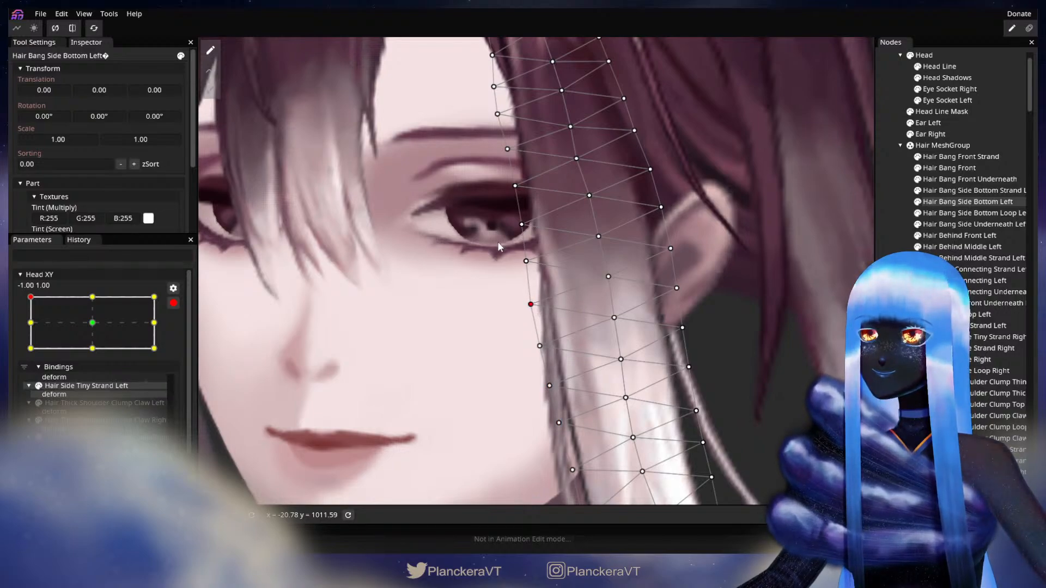
pyautogui.press('Escape')
pyautogui.scroll(-4, 601, 394)
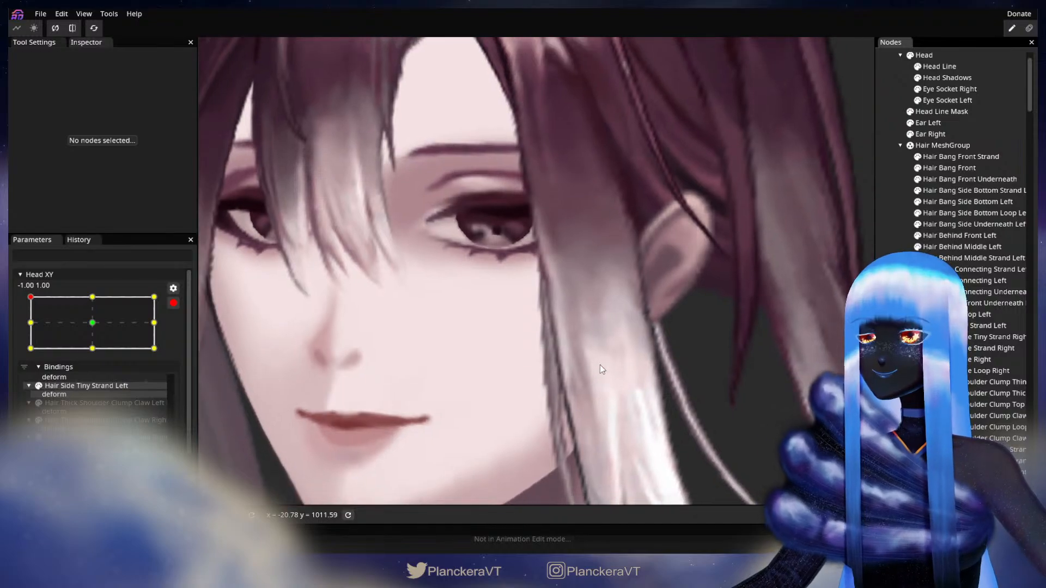
pyautogui.scroll(-5, 621, 352)
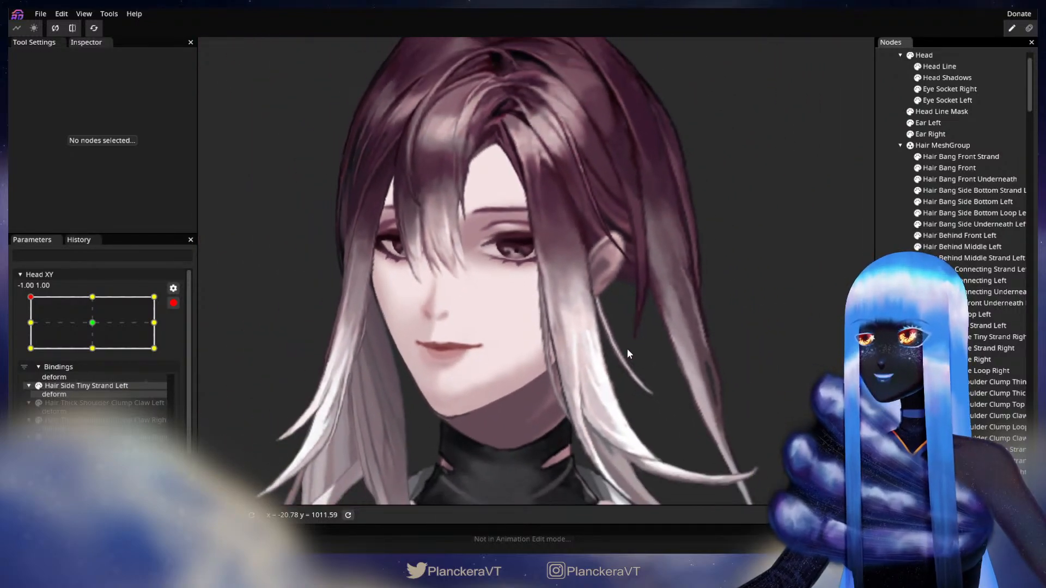
pyautogui.scroll(-2, 627, 346)
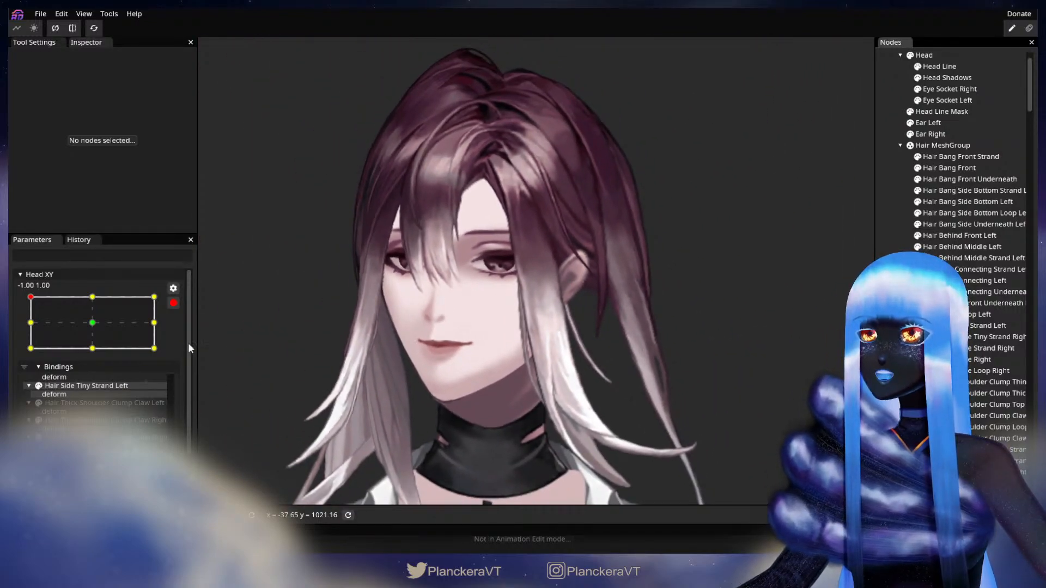
# - Disarm Head XY, sweep it back to -1.00 -1.00 while checking the hair along the face, and re-arm it
pyautogui.click(173, 303)
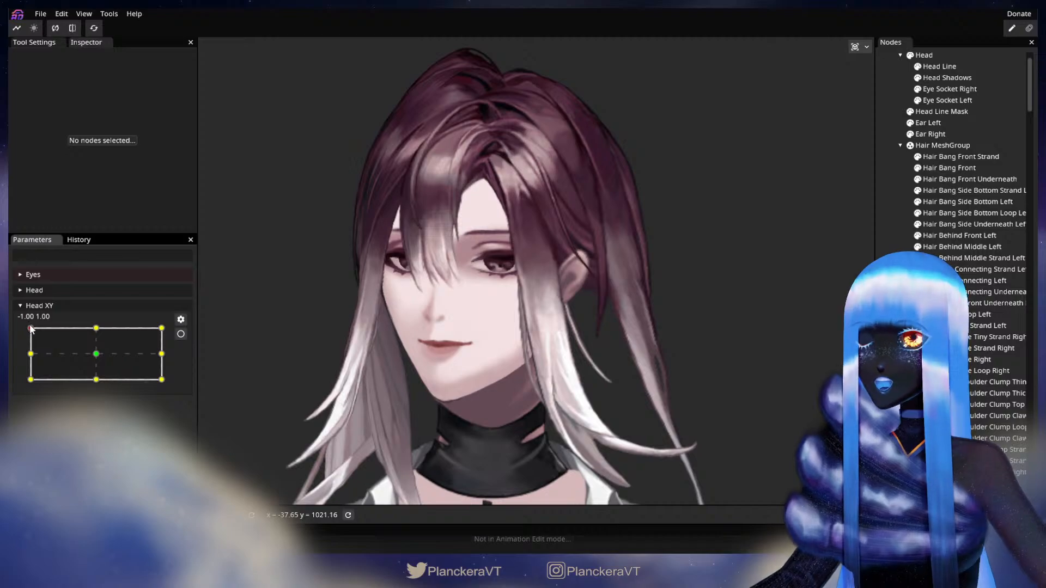
pyautogui.moveTo(28, 326); pyautogui.dragTo(23, 386)
pyautogui.scroll(5, 416, 404)
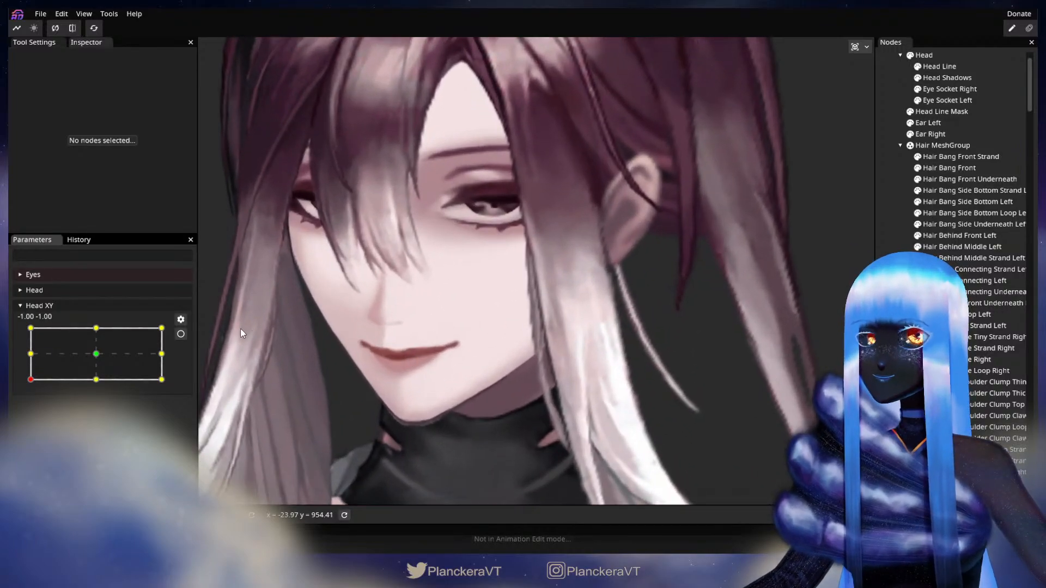
pyautogui.click(181, 334)
# - Nudge the upper face-side vertex of Hair Bang Side Bottom Strand Left slightly outward at Head XY -1.00 -1.00, and deselect the part
pyautogui.scroll(5, 461, 335)
pyautogui.scroll(3, 489, 342)
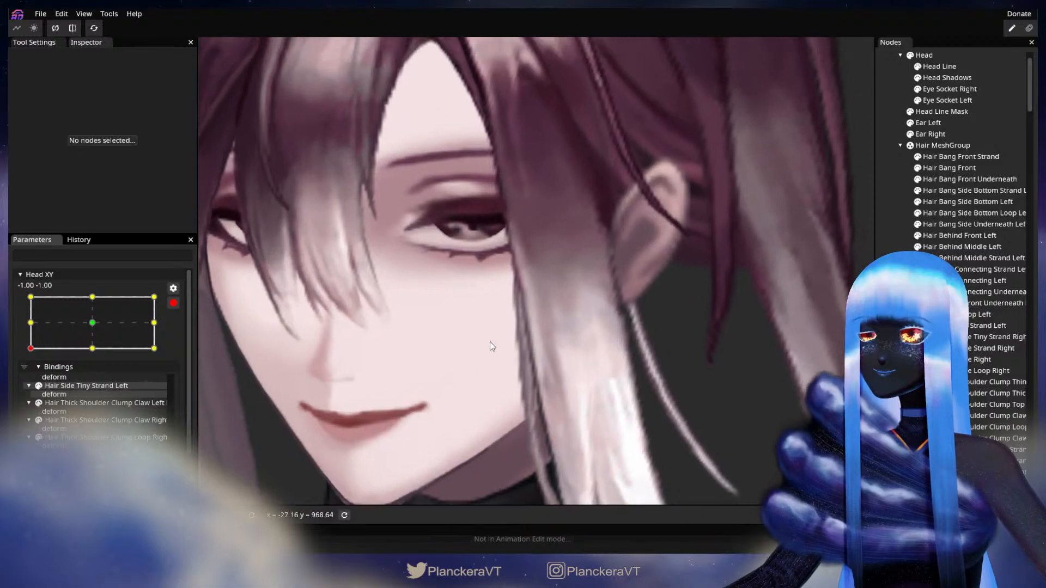
pyautogui.click(991, 194)
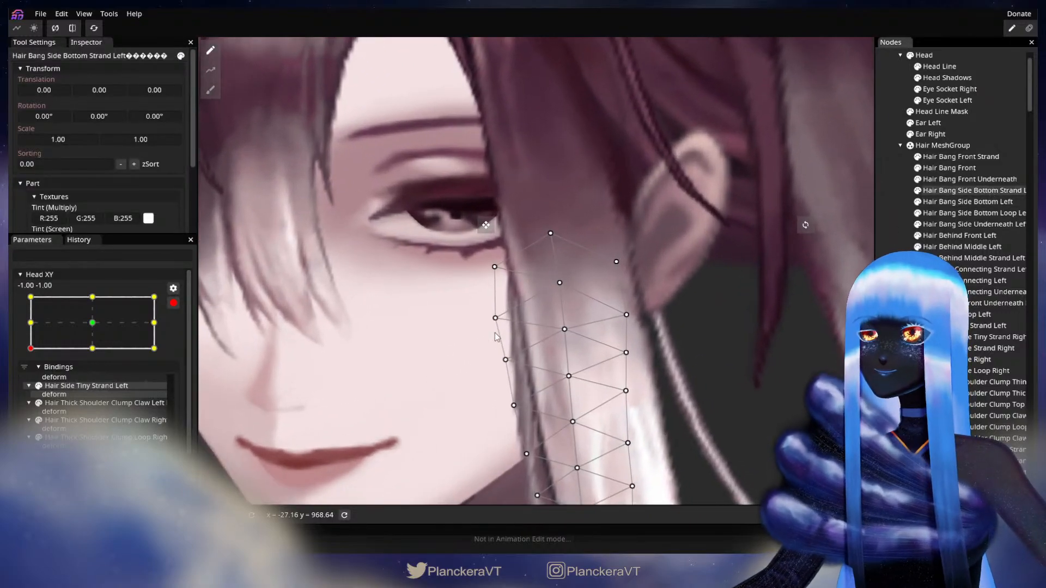
pyautogui.moveTo(498, 322); pyautogui.dragTo(496, 324)
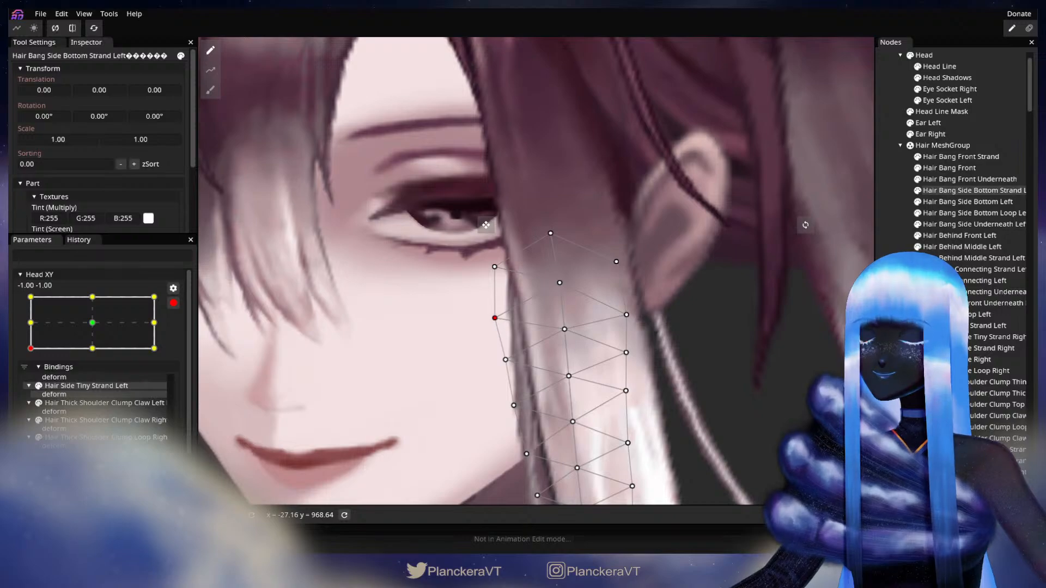
pyautogui.click(894, 375)
pyautogui.scroll(-4, 579, 380)
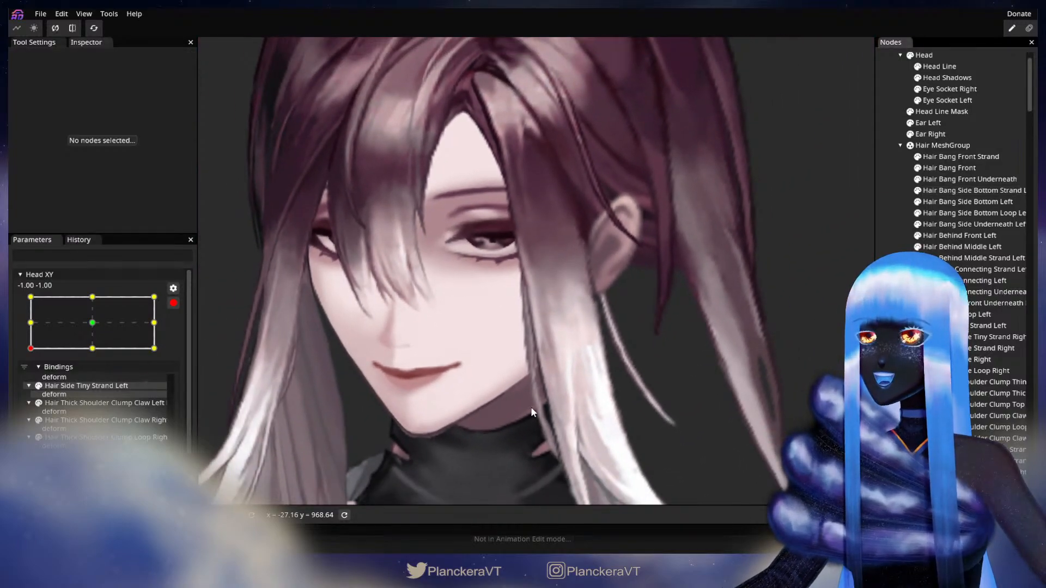
pyautogui.scroll(-2, 532, 409)
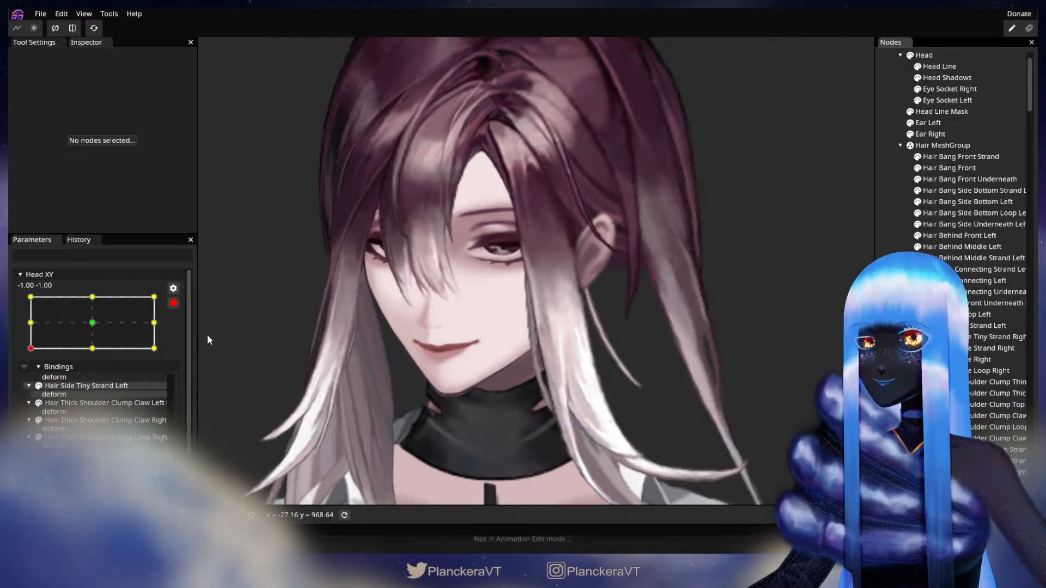
# - Disarm Head XY to test the side bang's movement near the lower corner keypoint, and re-arm at -1.00 -1.00
pyautogui.click(174, 303)
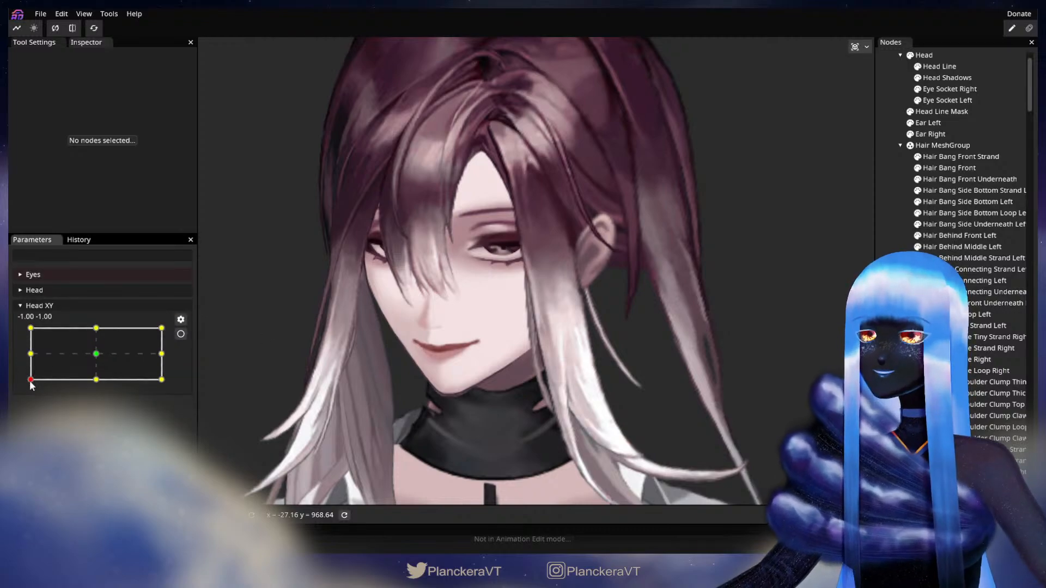
pyautogui.moveTo(31, 379)
pyautogui.mouseDown()
pyautogui.moveTo(22, 351)
pyautogui.moveTo(26, 383)
pyautogui.mouseUp()
pyautogui.click(181, 334)
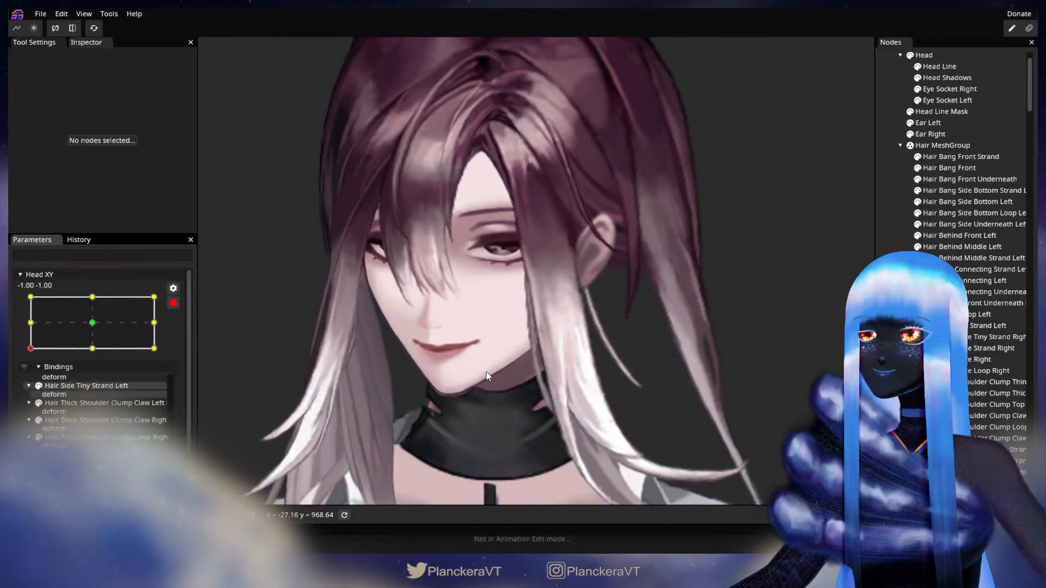
# - Adjust the upper mesh vertices of Hair Bang Side Bottom Loop Left at Head XY -1.00 -1.00, and save the project
pyautogui.scroll(5, 486, 372)
pyautogui.scroll(2, 596, 346)
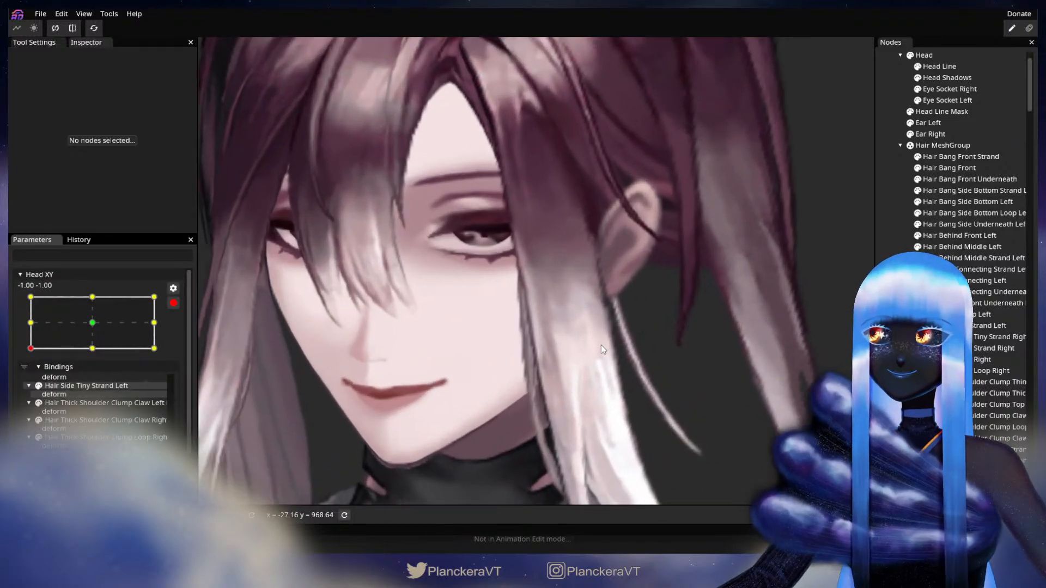
pyautogui.click(961, 225)
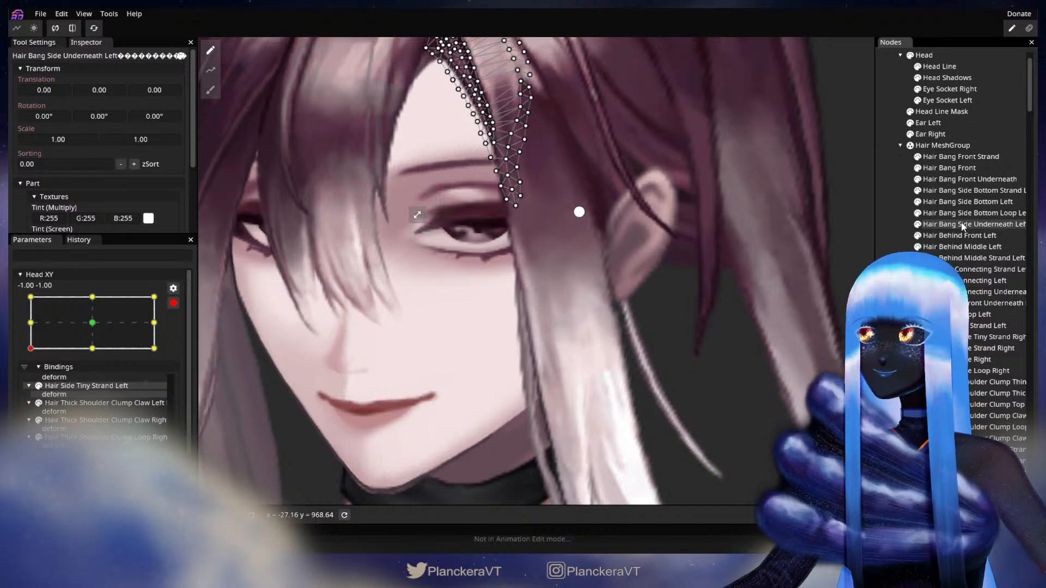
pyautogui.click(962, 213)
pyautogui.scroll(2, 527, 341)
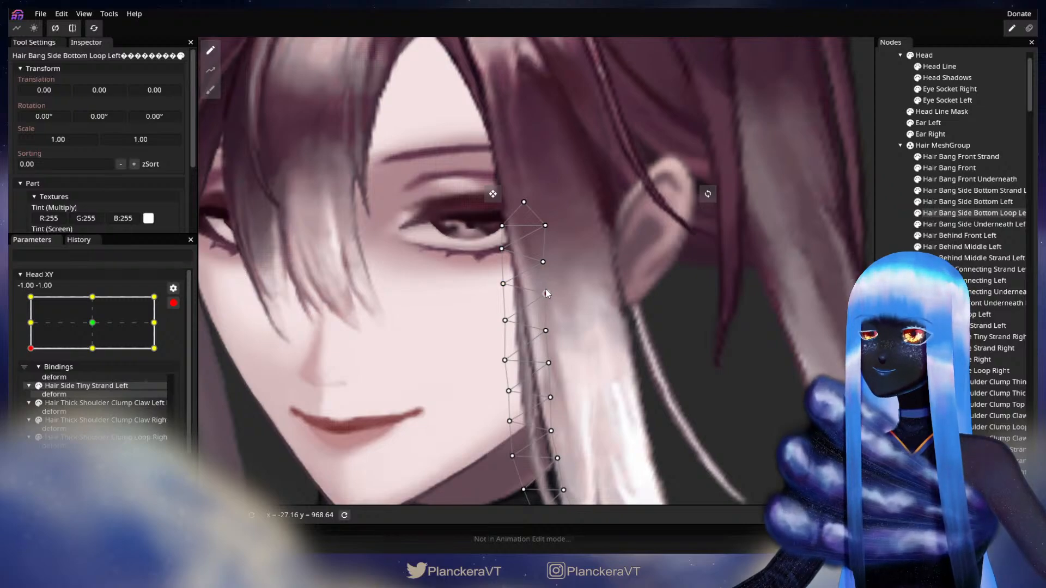
pyautogui.click(707, 358)
pyautogui.scroll(-3, 662, 381)
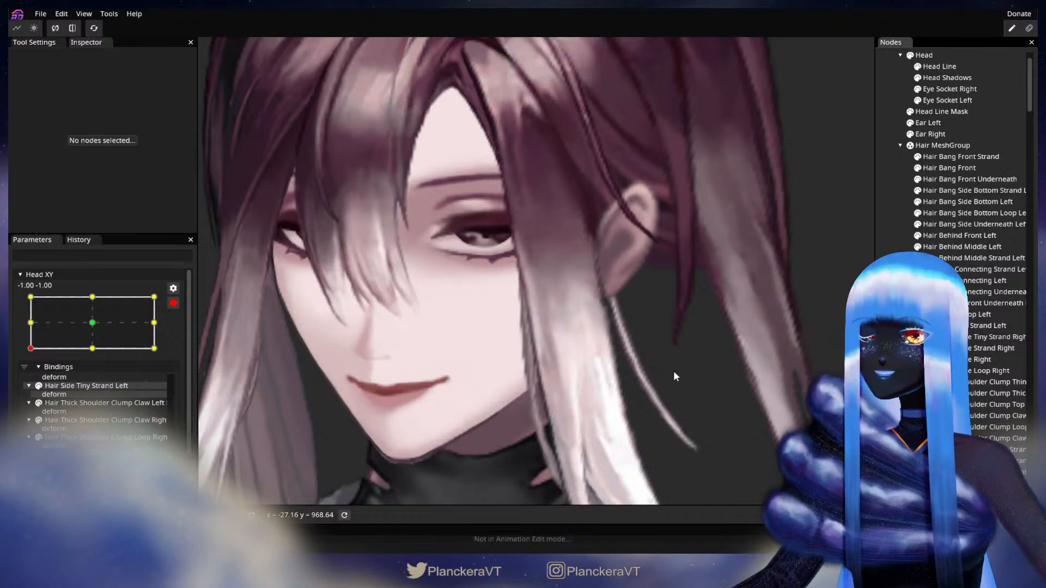
pyautogui.hotkey('ctrl', 's')
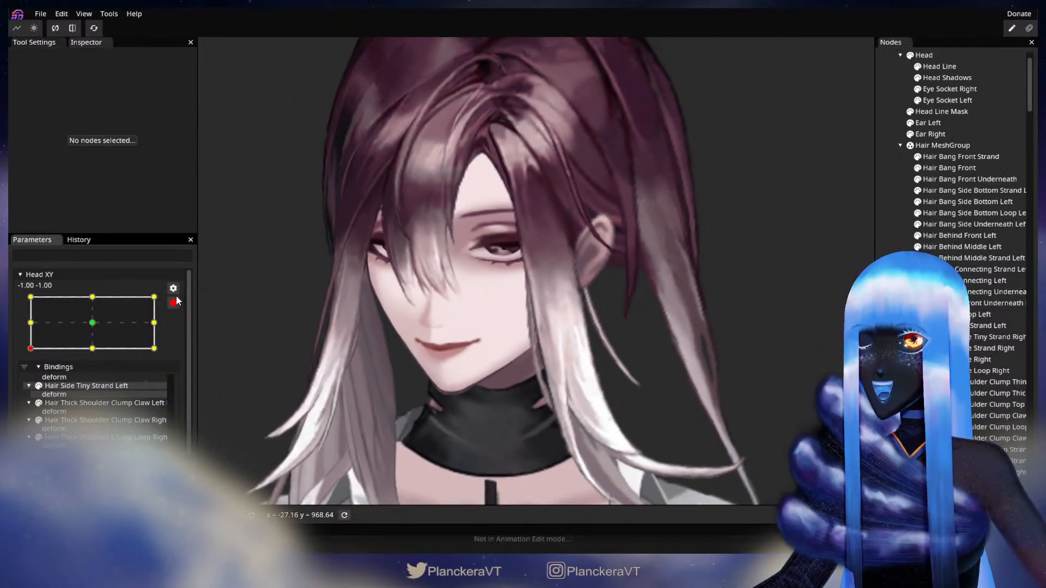
# - Check the loop strand's deformation by moving the disarmed Head XY around its lower corner, and re-arm the parameter
pyautogui.click(173, 302)
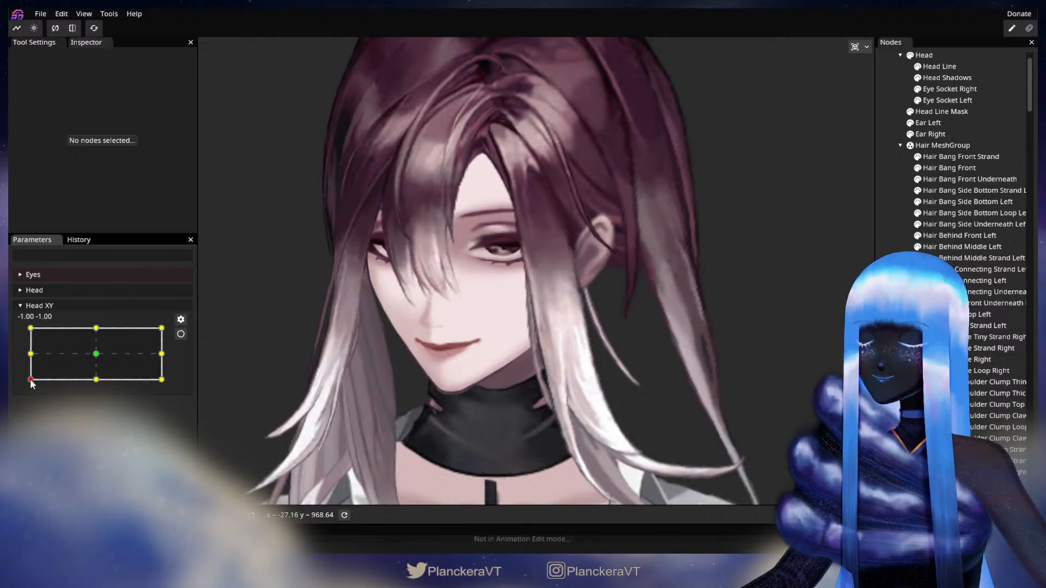
pyautogui.moveTo(31, 381)
pyautogui.mouseDown()
pyautogui.moveTo(22, 336)
pyautogui.moveTo(17, 384)
pyautogui.moveTo(9, 350)
pyautogui.moveTo(11, 380)
pyautogui.mouseUp()
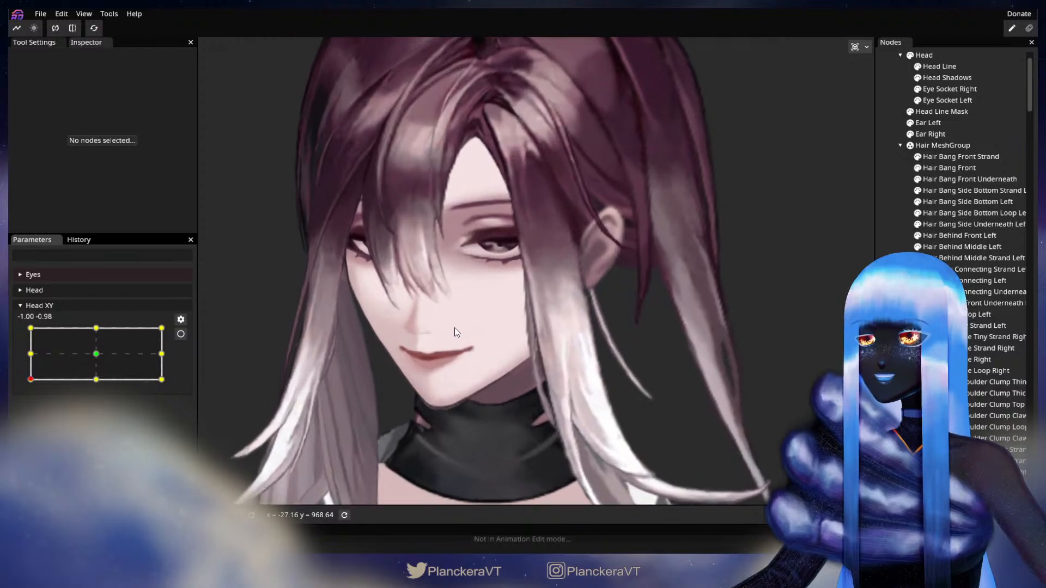
pyautogui.scroll(3, 455, 328)
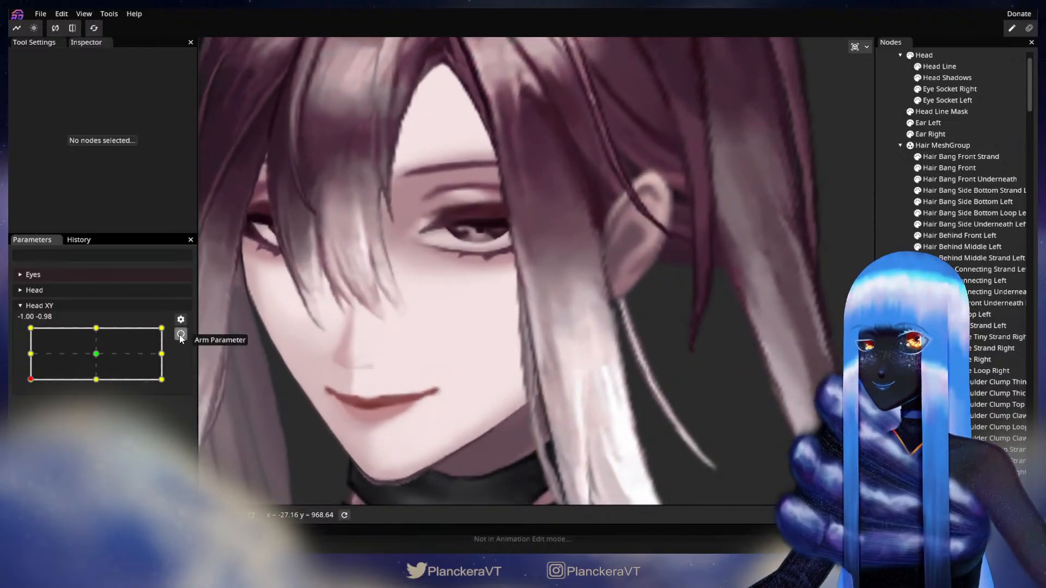
pyautogui.click(181, 335)
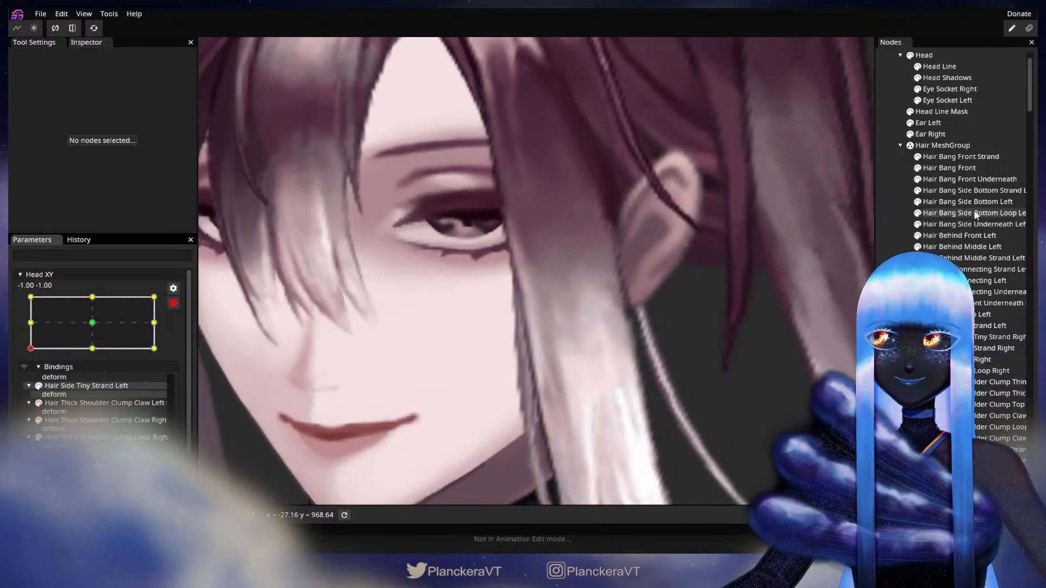
# - Adjust the face-side vertex of Hair Bang Side Bottom Loop Left just below the eye at Head XY -1.00 -1.00, and deselect the part
pyautogui.click(976, 215)
pyautogui.click(494, 283)
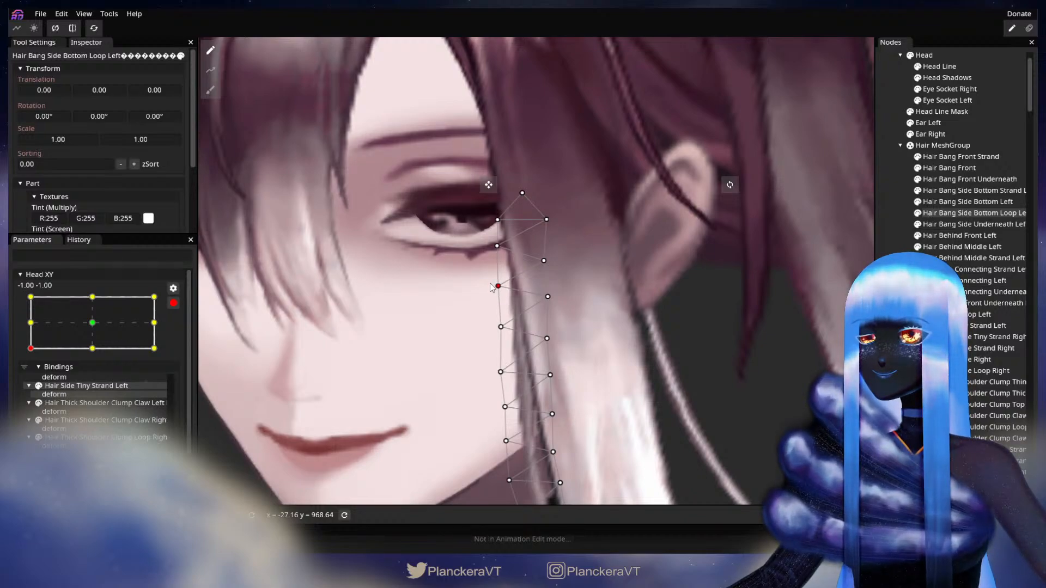
pyautogui.click(611, 376)
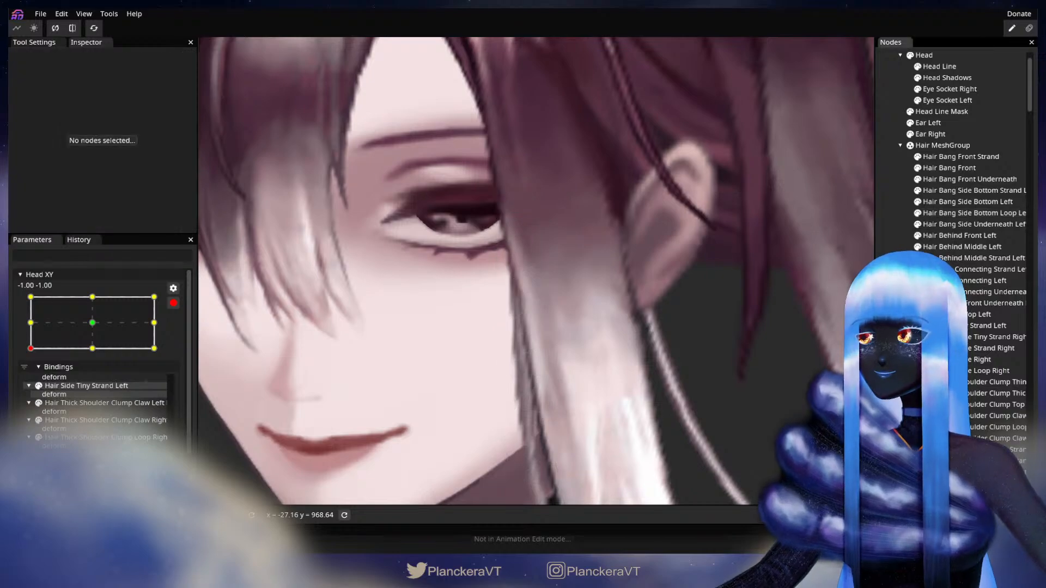
pyautogui.scroll(-1, 612, 376)
pyautogui.scroll(-5, 612, 378)
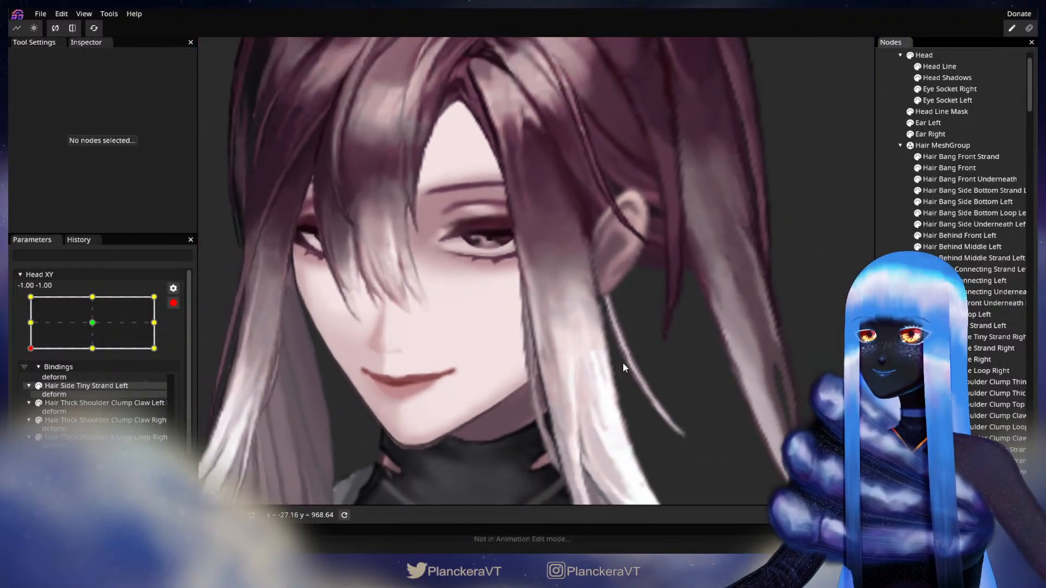
# - Disarm Head XY, move it around its -1.00 -1.00 corner to check the left side bang, and re-arm it there
pyautogui.scroll(-5, 626, 362)
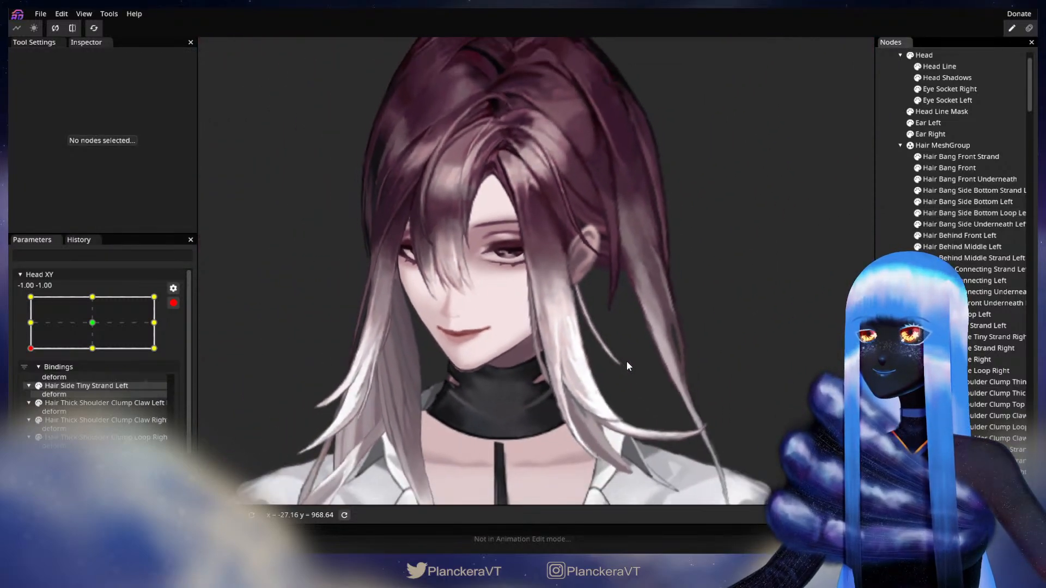
pyautogui.moveTo(646, 354); pyautogui.dragTo(623, 357)
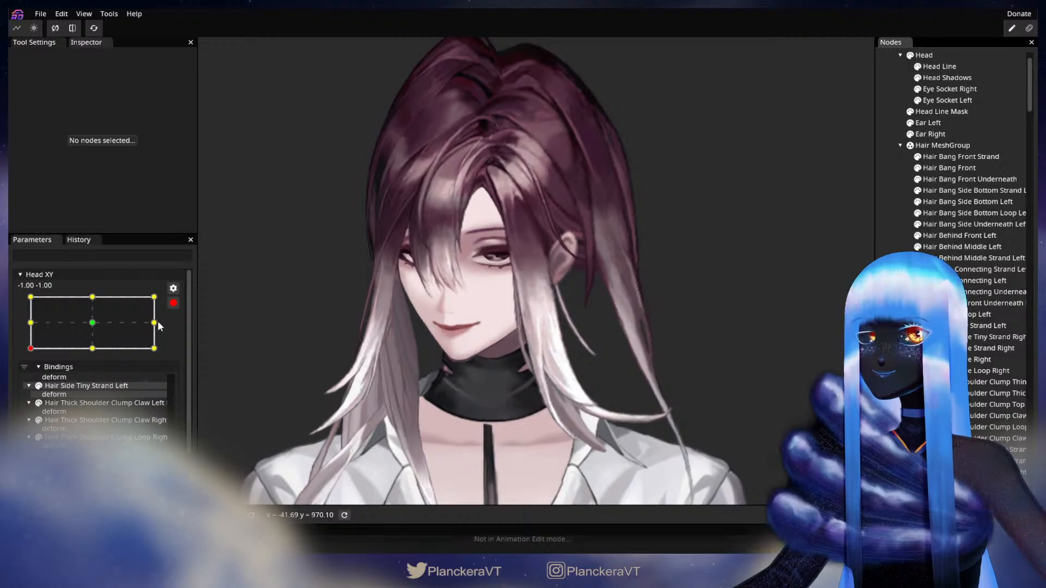
pyautogui.click(173, 303)
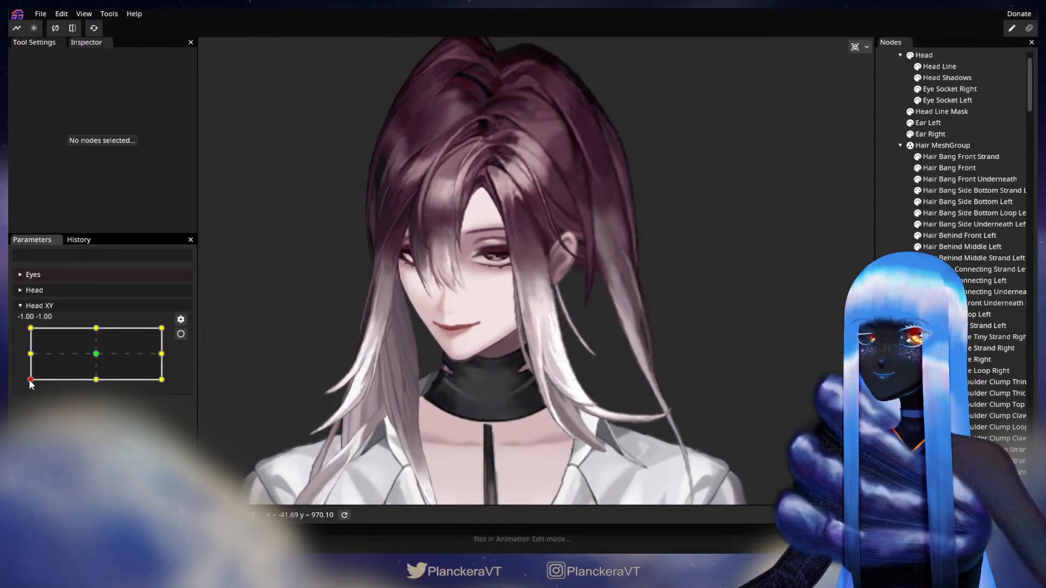
pyautogui.moveTo(30, 384)
pyautogui.mouseDown()
pyautogui.moveTo(24, 327)
pyautogui.moveTo(15, 381)
pyautogui.moveTo(9, 349)
pyautogui.moveTo(10, 383)
pyautogui.mouseUp()
pyautogui.click(182, 335)
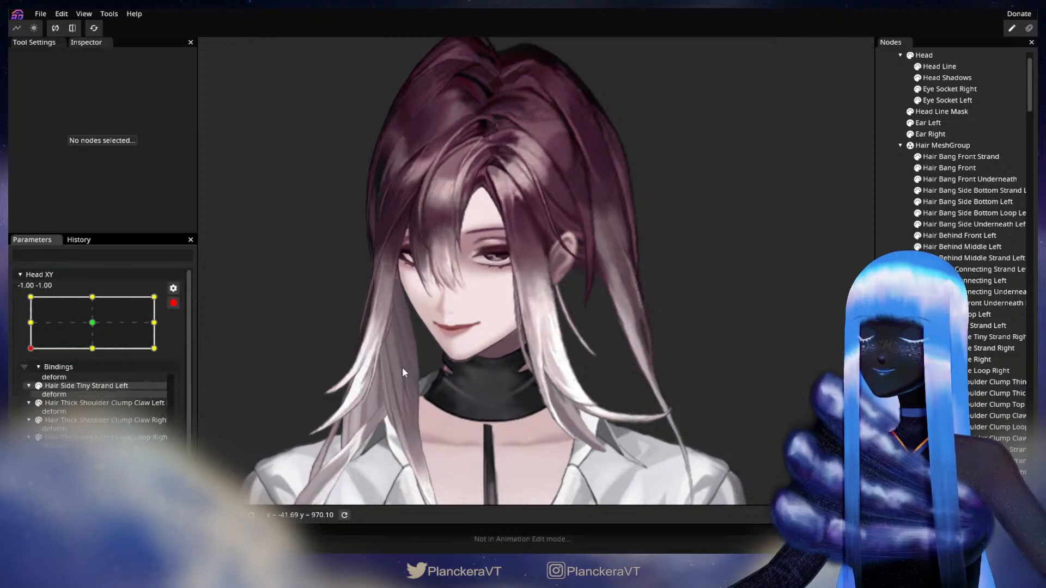
# - Fine-tune the face-side edge vertex of Hair Bang Side Bottom Loop Left below the eye corner at Head XY -1.00 -1.00, and deselect the part
pyautogui.scroll(5, 384, 365)
pyautogui.scroll(2, 486, 318)
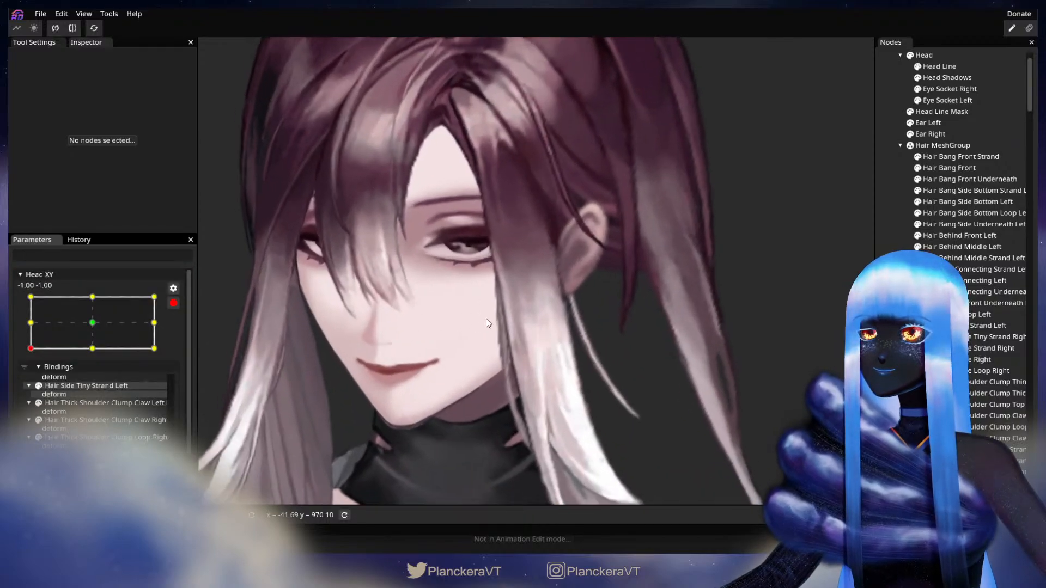
pyautogui.moveTo(461, 331); pyautogui.dragTo(591, 308)
pyautogui.scroll(1, 688, 307)
pyautogui.moveTo(688, 306); pyautogui.dragTo(649, 327)
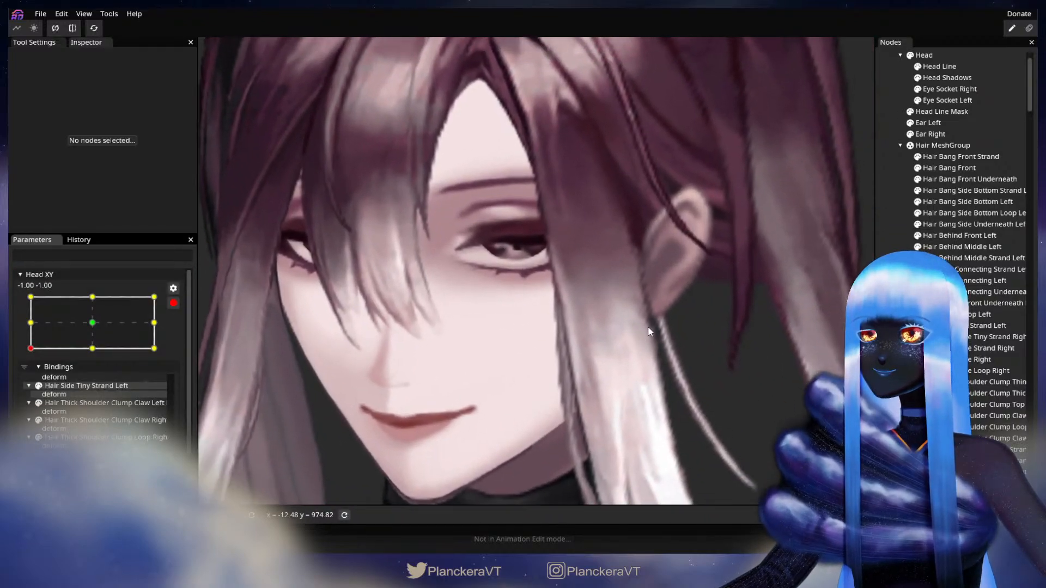
pyautogui.scroll(2, 654, 325)
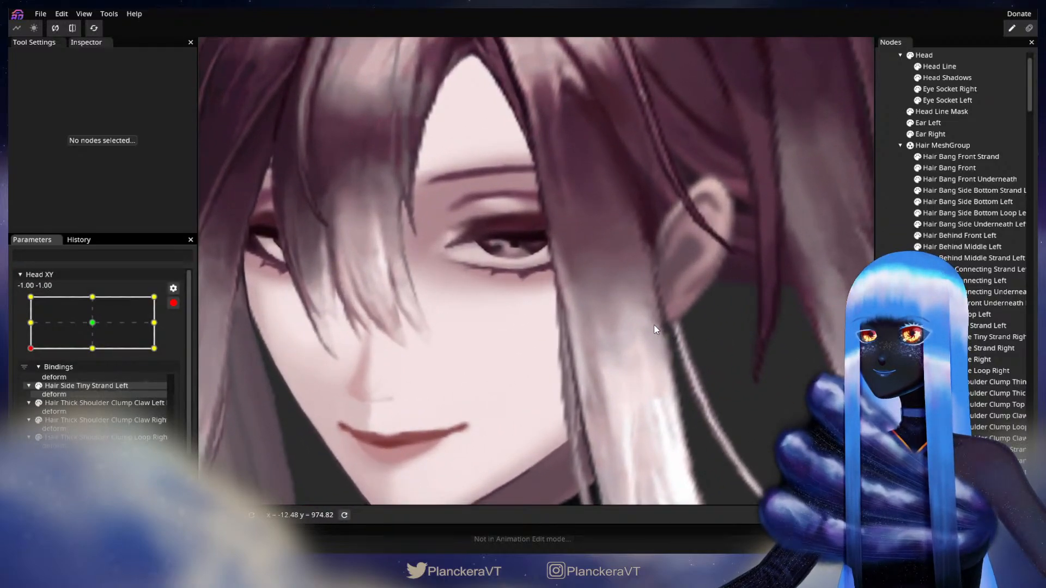
pyautogui.click(976, 214)
pyautogui.scroll(1, 553, 307)
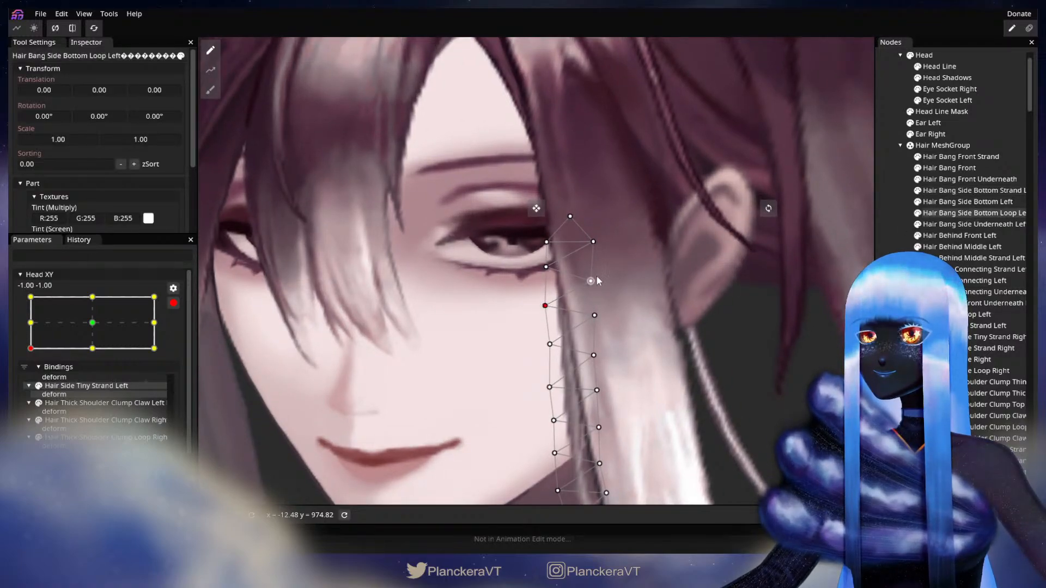
pyautogui.click(737, 336)
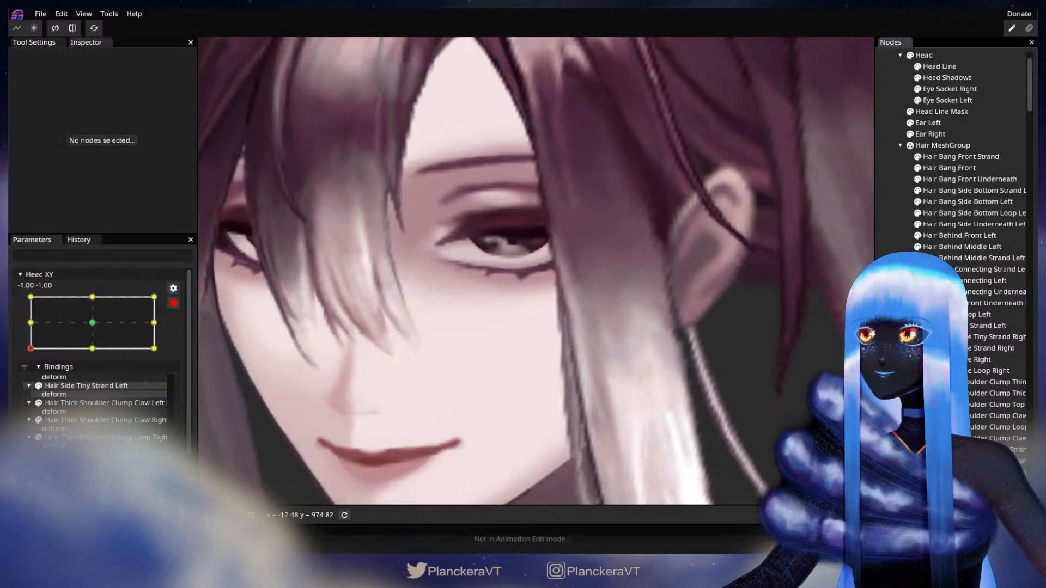
# - Test the loop strand's motion by disarming Head XY and moving it up and down near X -1.00, returning to -1.00 -1.00
pyautogui.scroll(-5, 738, 337)
pyautogui.scroll(-4, 738, 336)
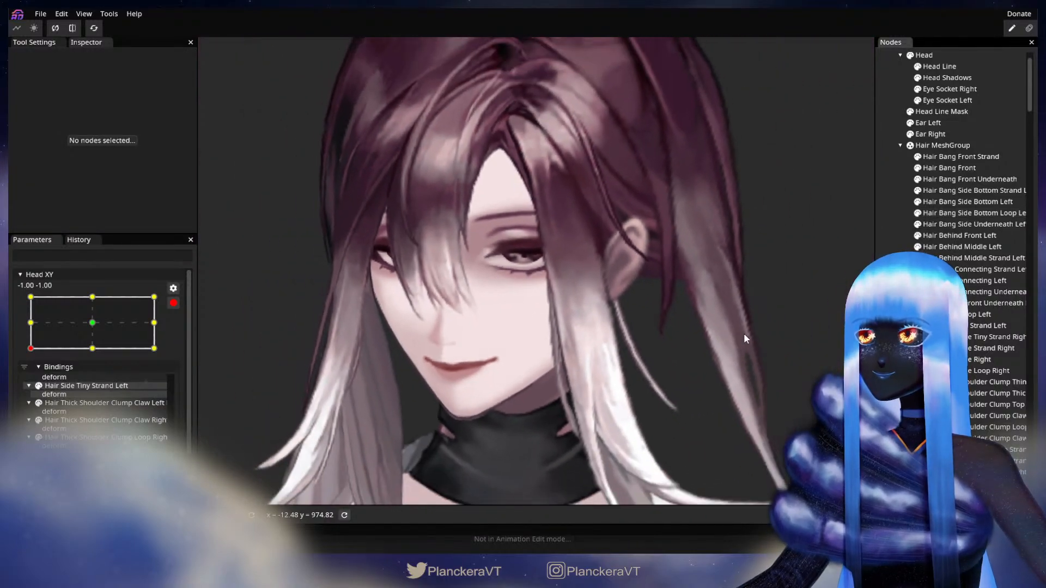
pyautogui.moveTo(738, 336); pyautogui.dragTo(702, 325)
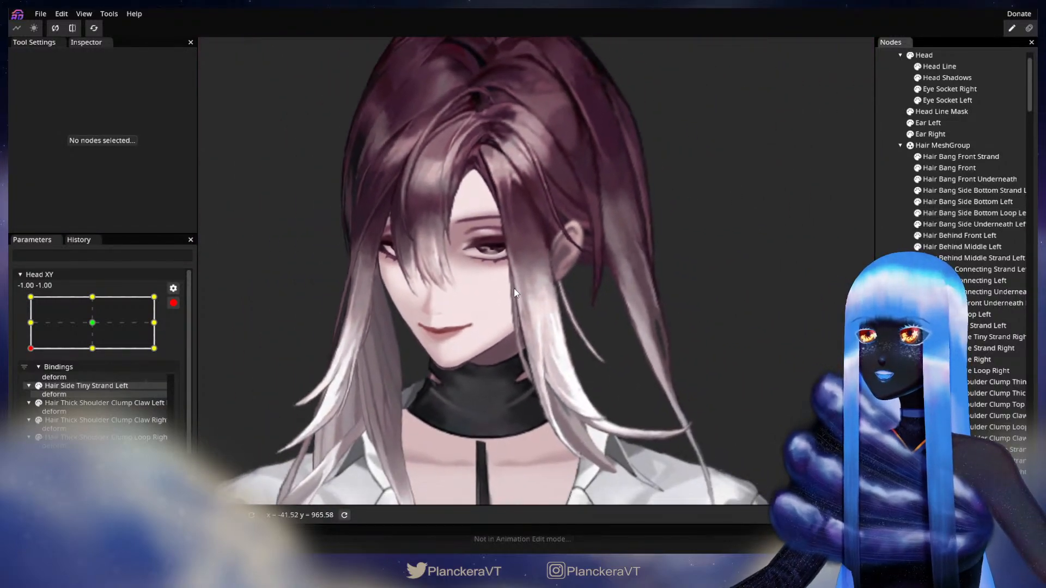
pyautogui.click(173, 303)
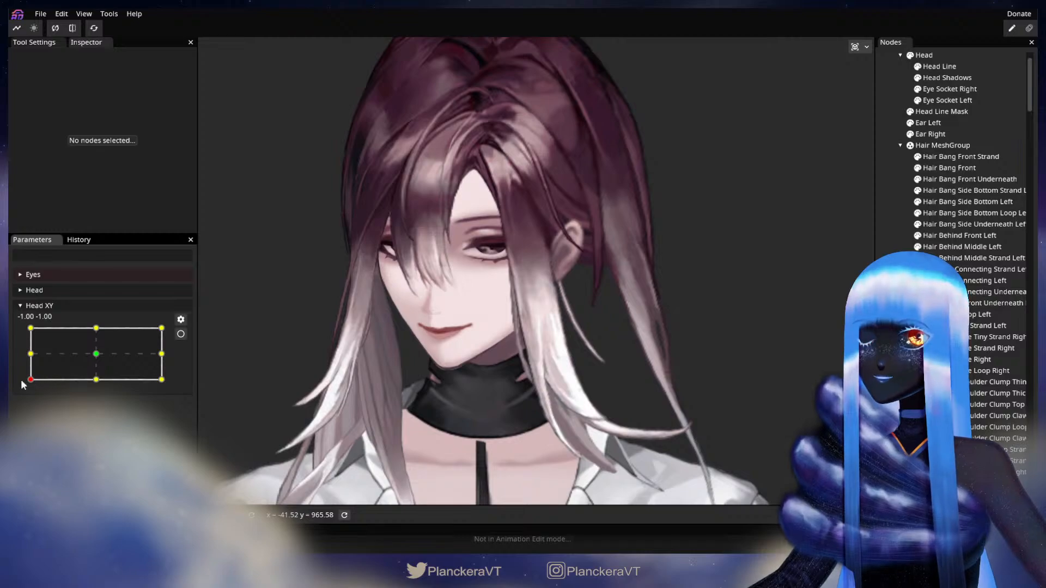
pyautogui.moveTo(30, 383); pyautogui.dragTo(16, 342)
pyautogui.moveTo(17, 379); pyautogui.dragTo(15, 384)
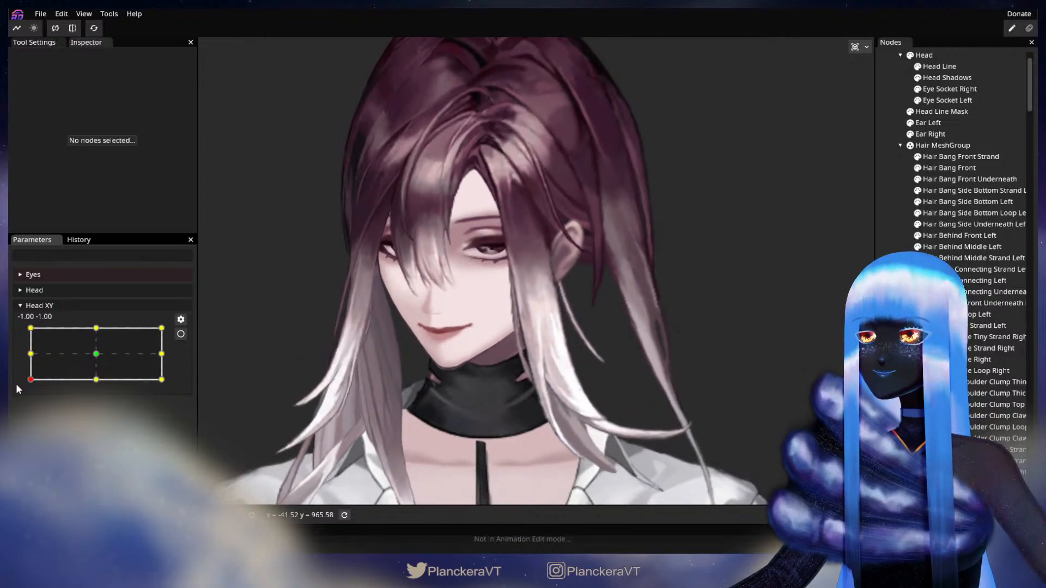
# - Examine the lower side-bang strands up close while moving Head XY between -1.00 -0.25 and -1.00 -1.00, and re-arm the parameter
pyautogui.moveTo(392, 425); pyautogui.dragTo(356, 368)
pyautogui.scroll(2, 391, 347)
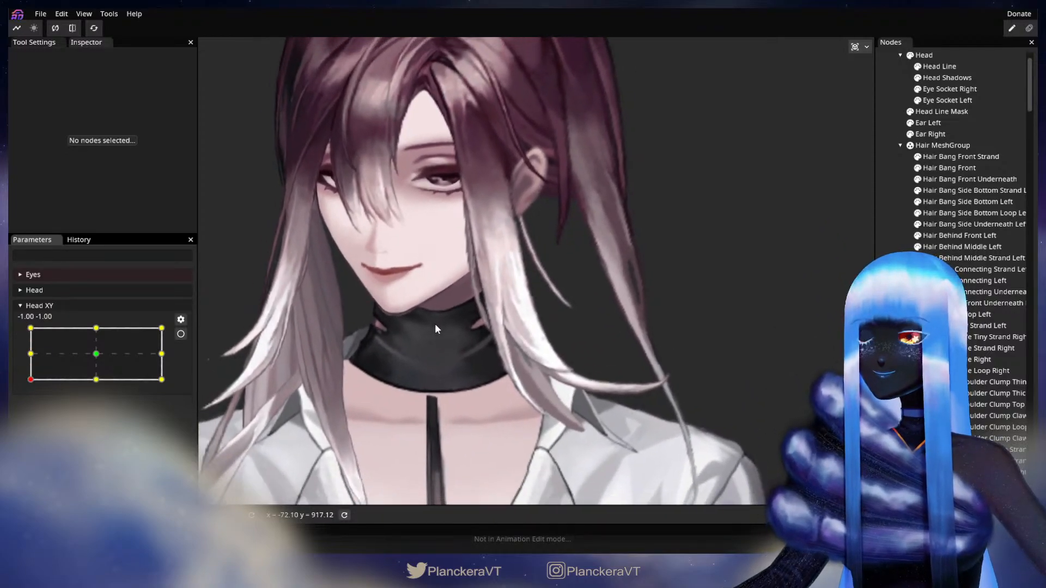
pyautogui.moveTo(434, 329); pyautogui.dragTo(426, 349)
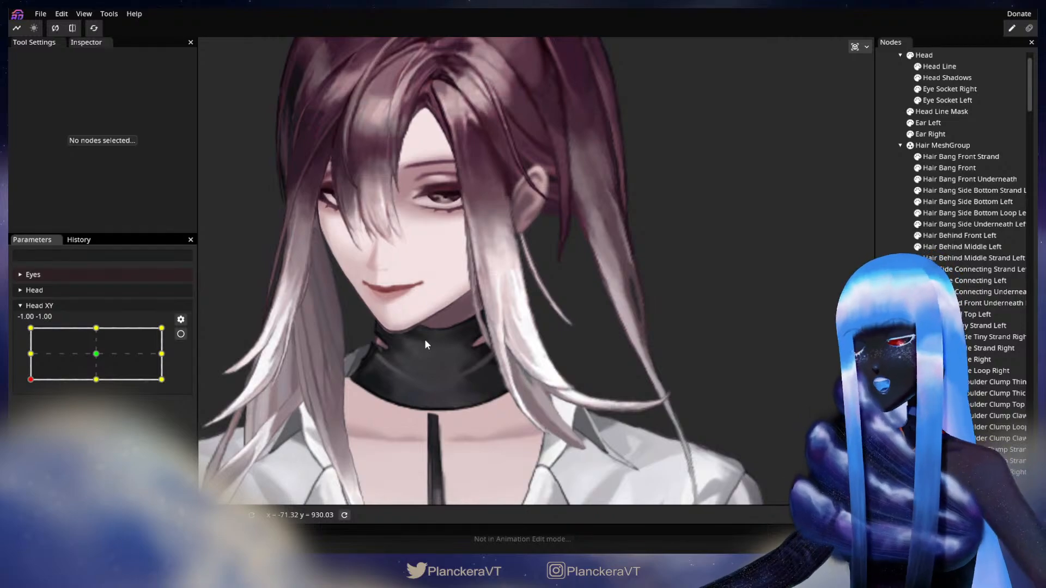
pyautogui.scroll(2, 420, 319)
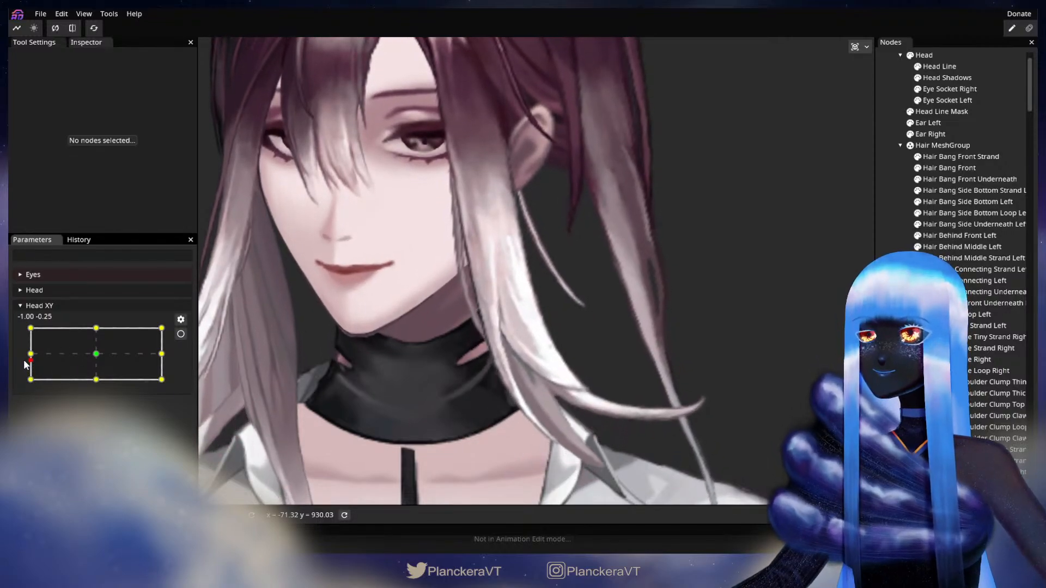
pyautogui.moveTo(28, 382)
pyautogui.mouseDown()
pyautogui.moveTo(22, 358)
pyautogui.moveTo(16, 380)
pyautogui.mouseUp()
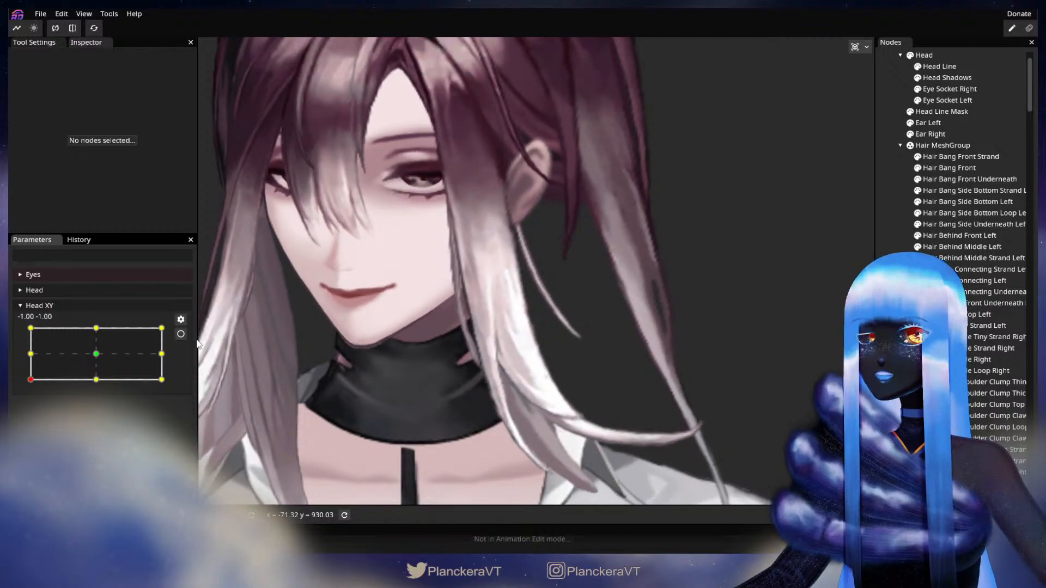
pyautogui.click(181, 334)
# - Adjust the face-side vertex of Hair Bang Side Bottom Strand Left at the jawline at Head XY -1.00 -1.00, and deselect the part
pyautogui.scroll(3, 472, 365)
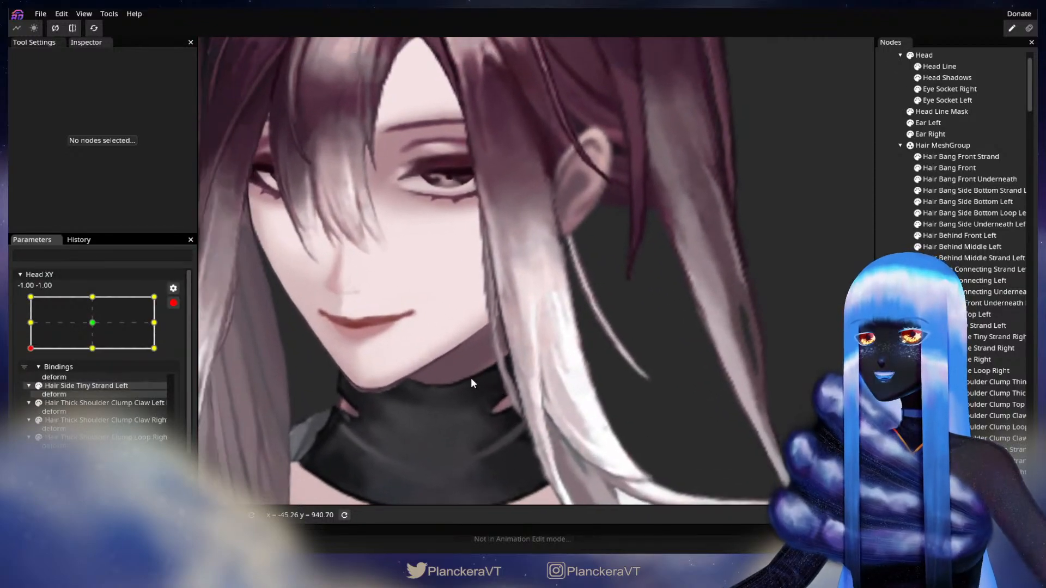
pyautogui.click(498, 378)
pyautogui.scroll(1, 483, 358)
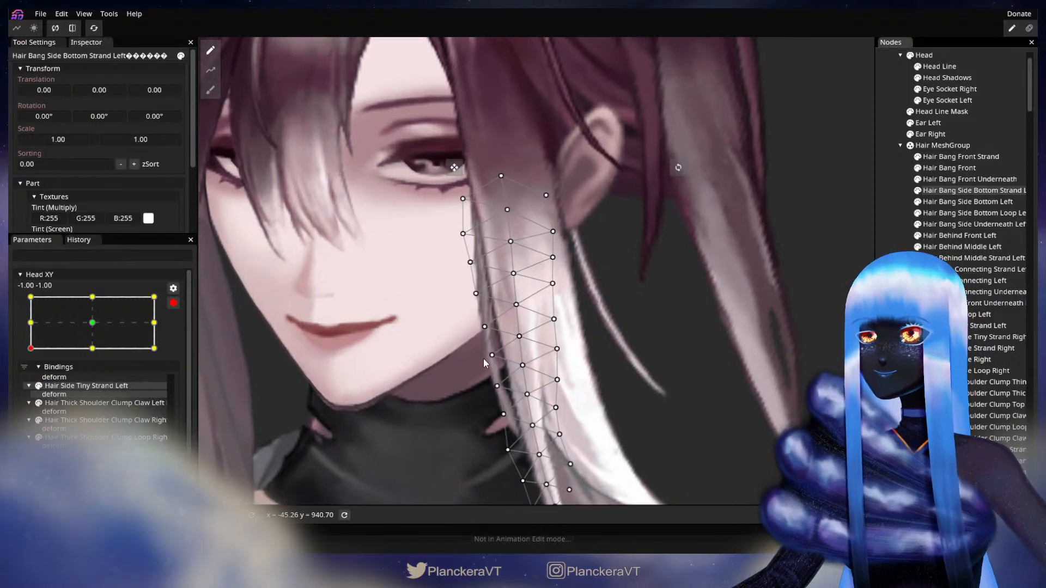
pyautogui.click(484, 336)
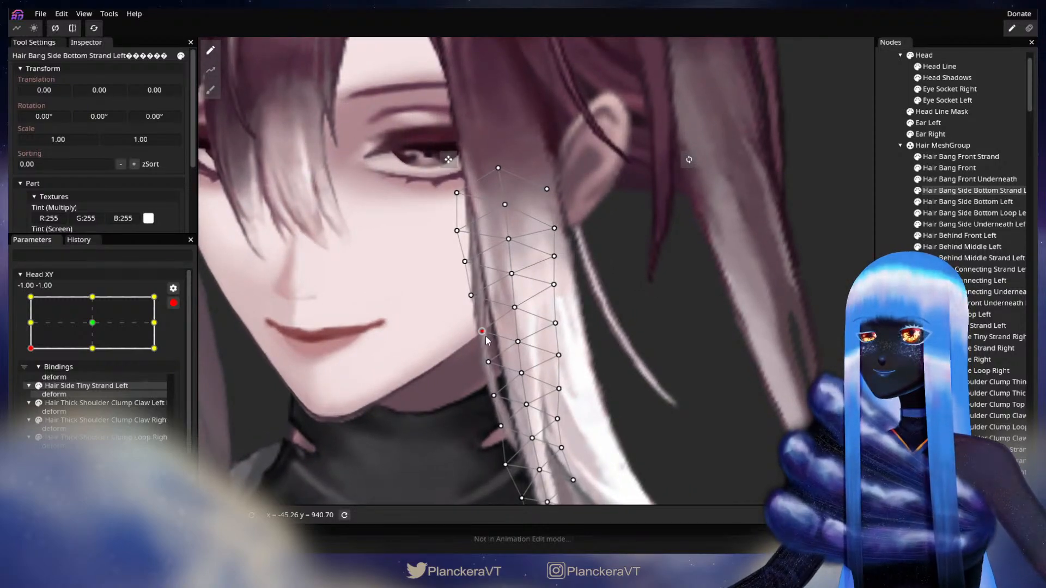
pyautogui.moveTo(485, 338); pyautogui.dragTo(484, 337)
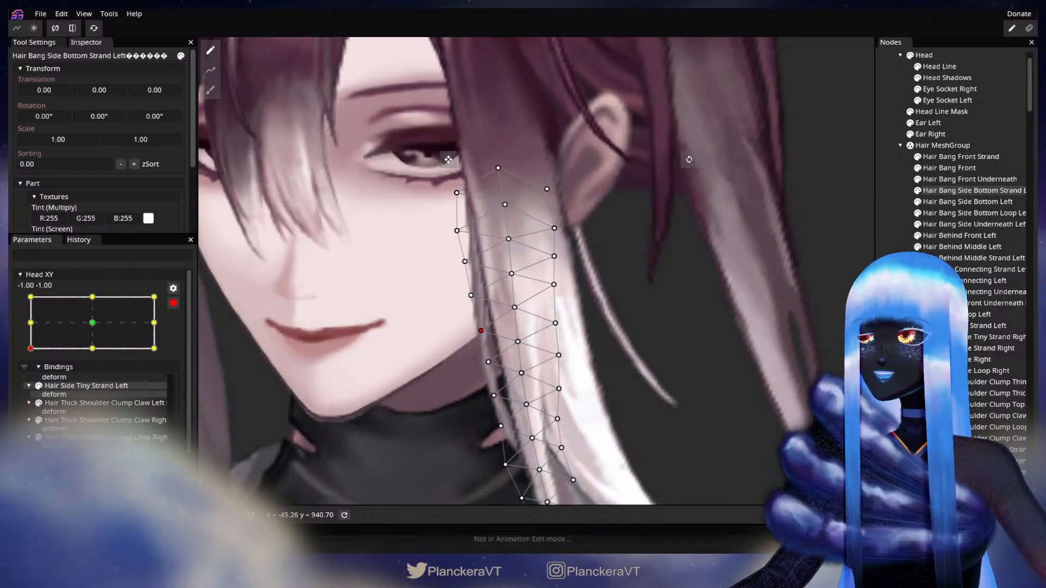
pyautogui.click(613, 408)
# - Check the bottom strand's deformation by moving the disarmed Head XY around its lower corner, and re-arm it at -1.00 -1.00
pyautogui.scroll(-3, 614, 410)
pyautogui.scroll(-4, 618, 415)
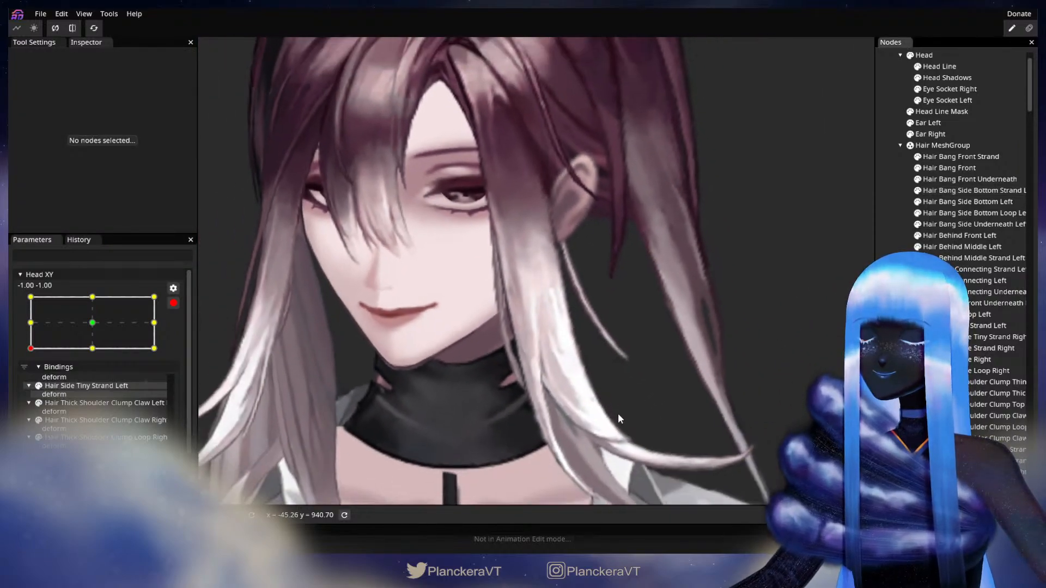
pyautogui.moveTo(618, 414); pyautogui.dragTo(557, 412)
pyautogui.click(173, 303)
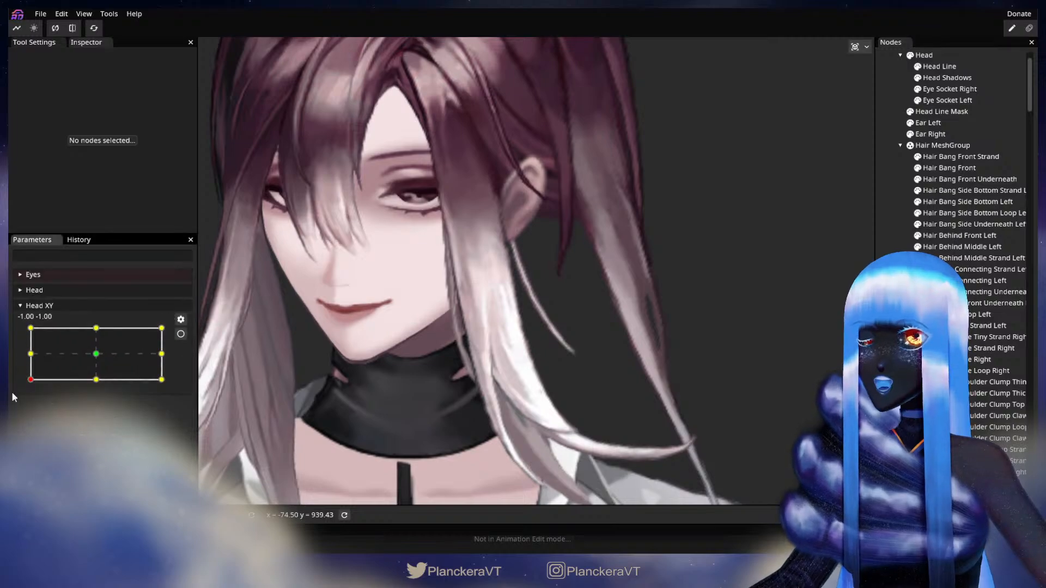
pyautogui.moveTo(30, 380)
pyautogui.mouseDown()
pyautogui.moveTo(12, 349)
pyautogui.moveTo(12, 384)
pyautogui.mouseUp()
pyautogui.scroll(1, 347, 386)
pyautogui.moveTo(318, 378); pyautogui.dragTo(394, 386)
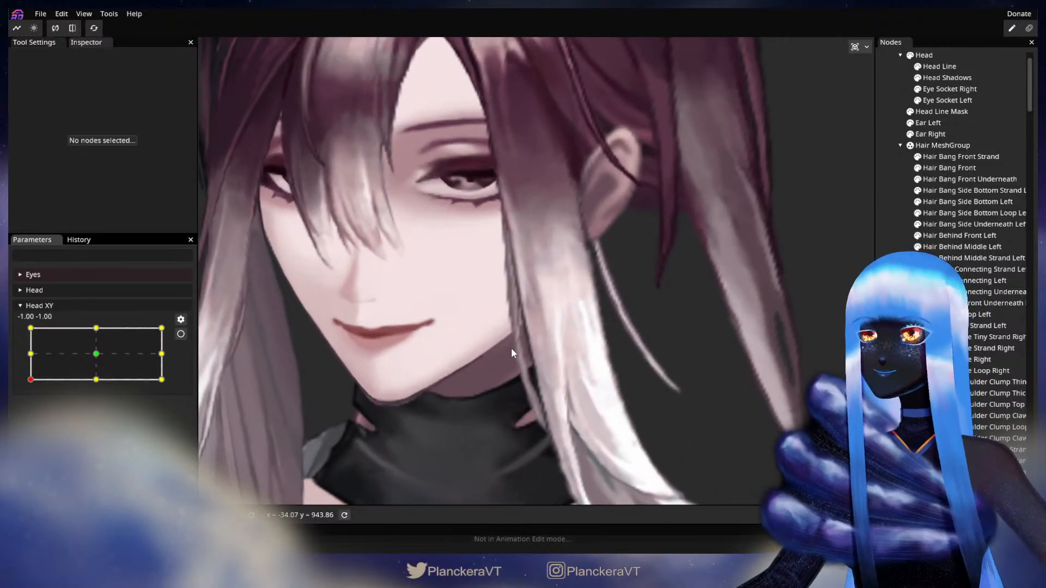
pyautogui.scroll(1, 513, 353)
pyautogui.click(181, 334)
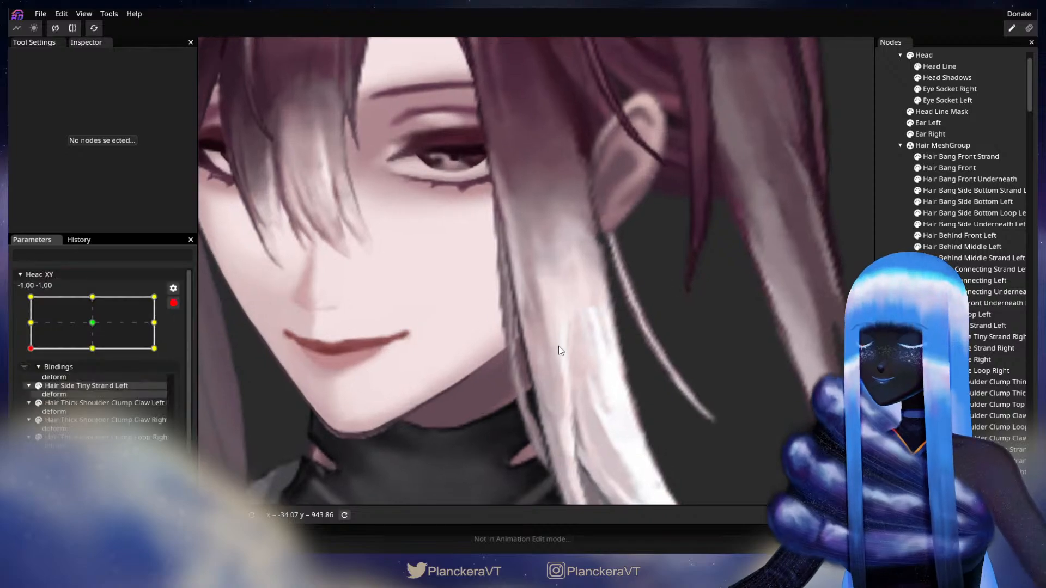
# - Adjust the face-side vertex of Hair Bang Side Bottom Strand Left just above the jawline at Head XY -1.00 -1.00, and deselect the part
pyautogui.click(962, 190)
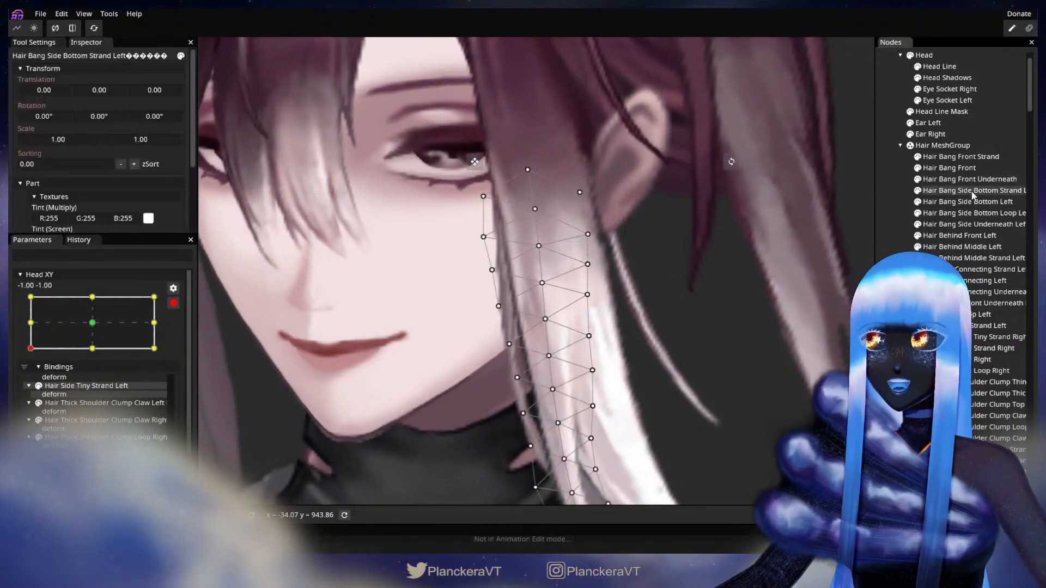
pyautogui.scroll(2, 468, 340)
pyautogui.click(551, 330)
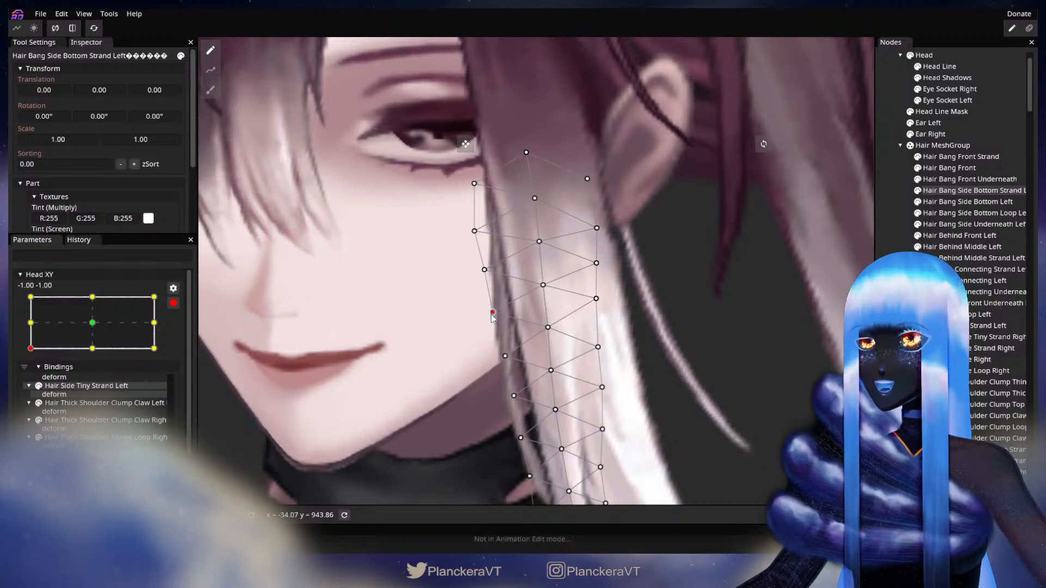
pyautogui.click(724, 340)
# - Test the strand near the jaw by disarming Head XY and moving it around -1.00 -1.00, and re-arm the parameter
pyautogui.scroll(-3, 571, 381)
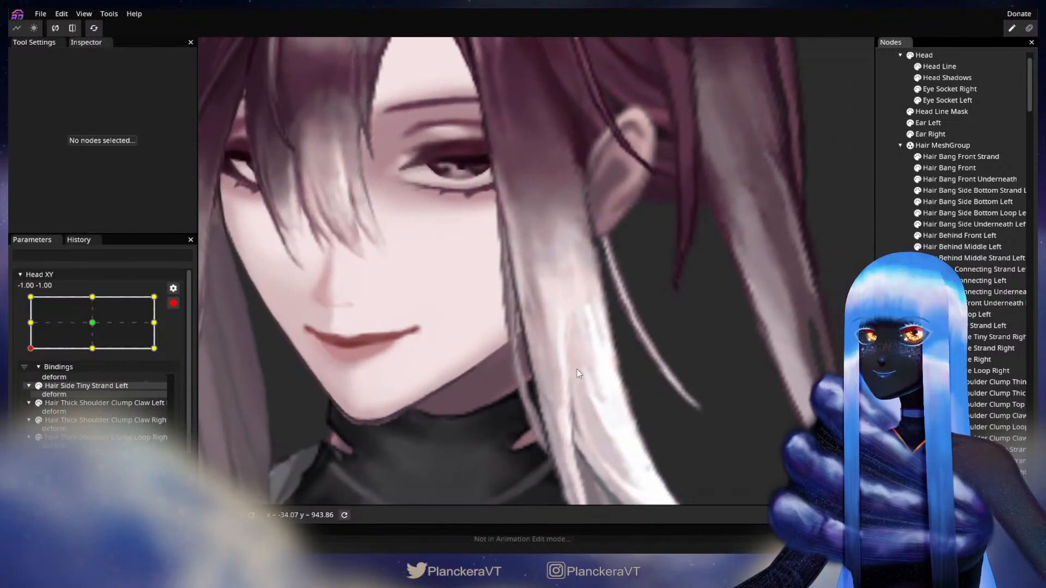
pyautogui.scroll(-3, 577, 370)
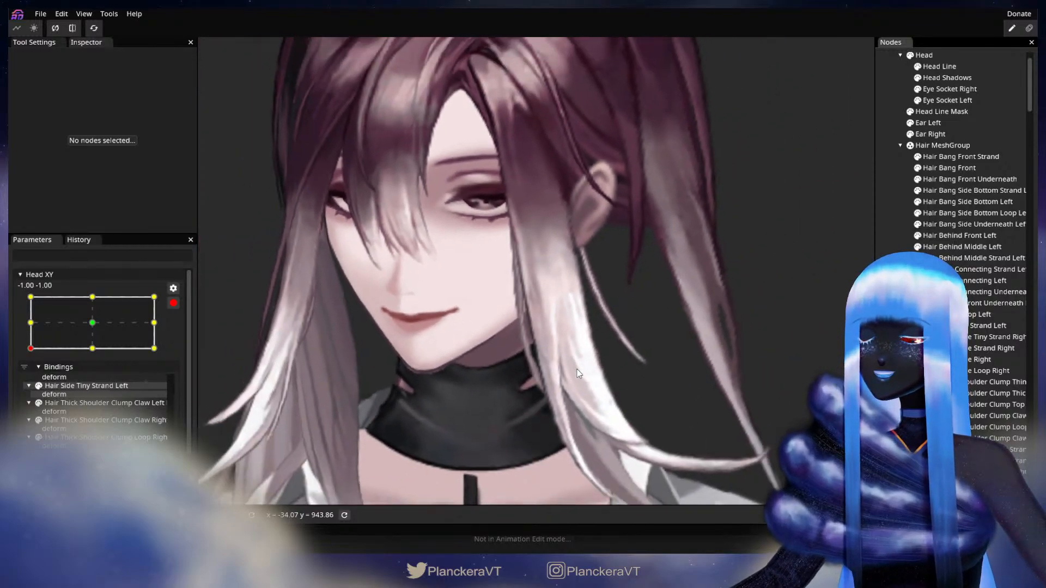
pyautogui.moveTo(577, 369); pyautogui.dragTo(523, 379)
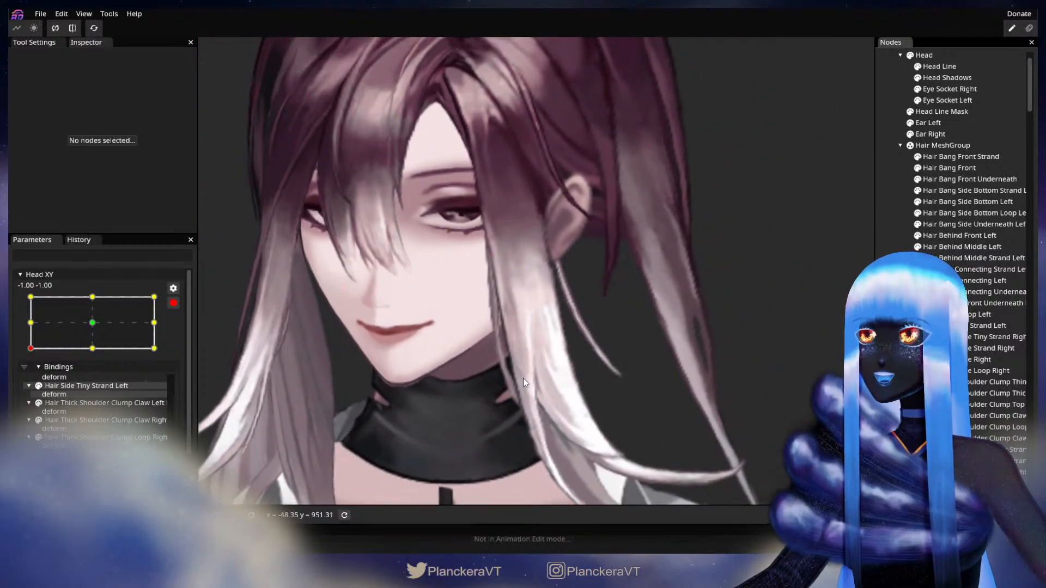
pyautogui.click(173, 303)
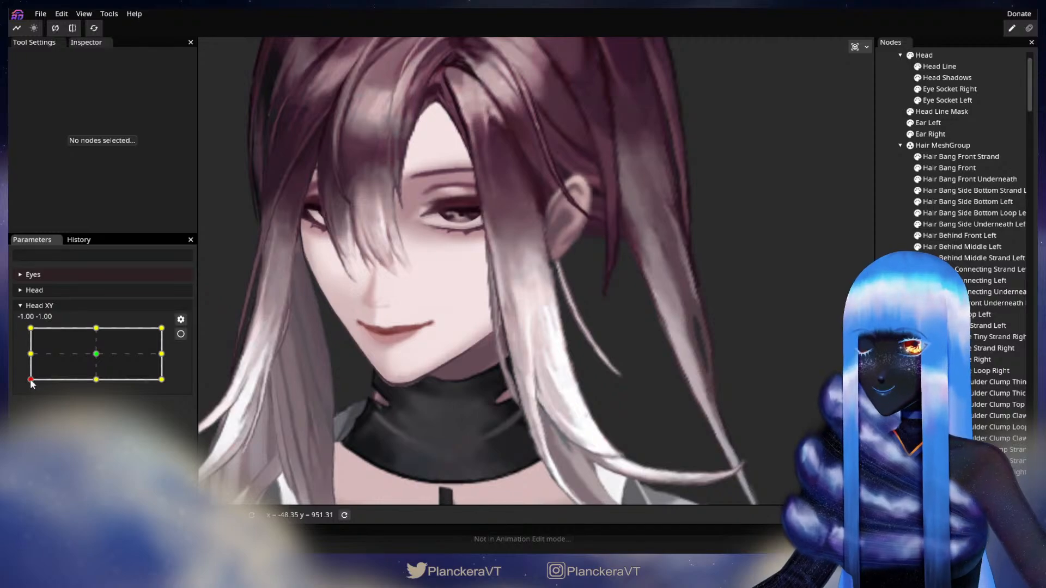
pyautogui.click(31, 379)
pyautogui.moveTo(31, 381)
pyautogui.mouseDown()
pyautogui.moveTo(29, 359)
pyautogui.moveTo(17, 384)
pyautogui.moveTo(18, 357)
pyautogui.moveTo(18, 382)
pyautogui.moveTo(30, 361)
pyautogui.moveTo(30, 387)
pyautogui.mouseUp()
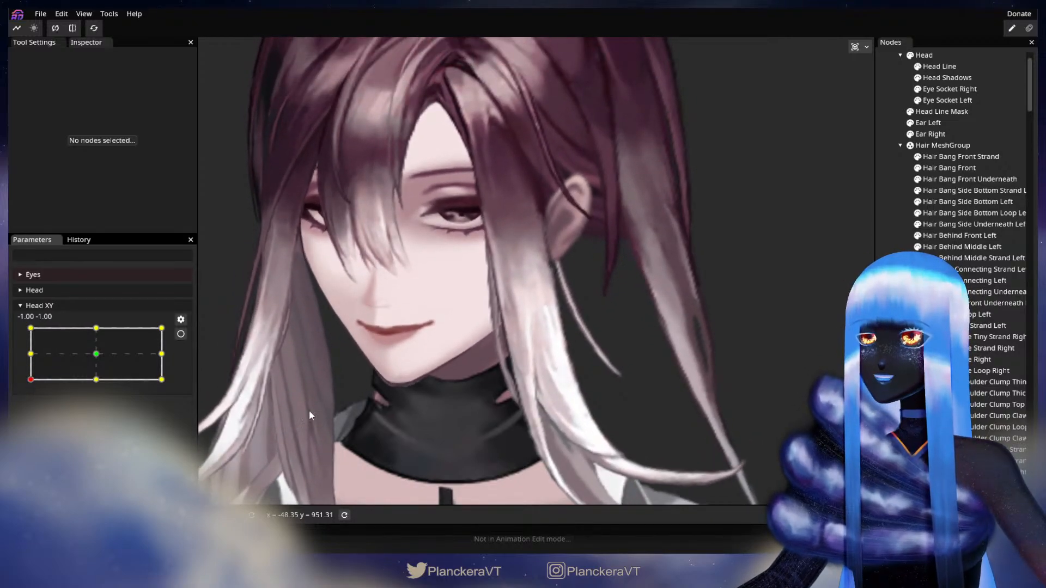
pyautogui.click(181, 334)
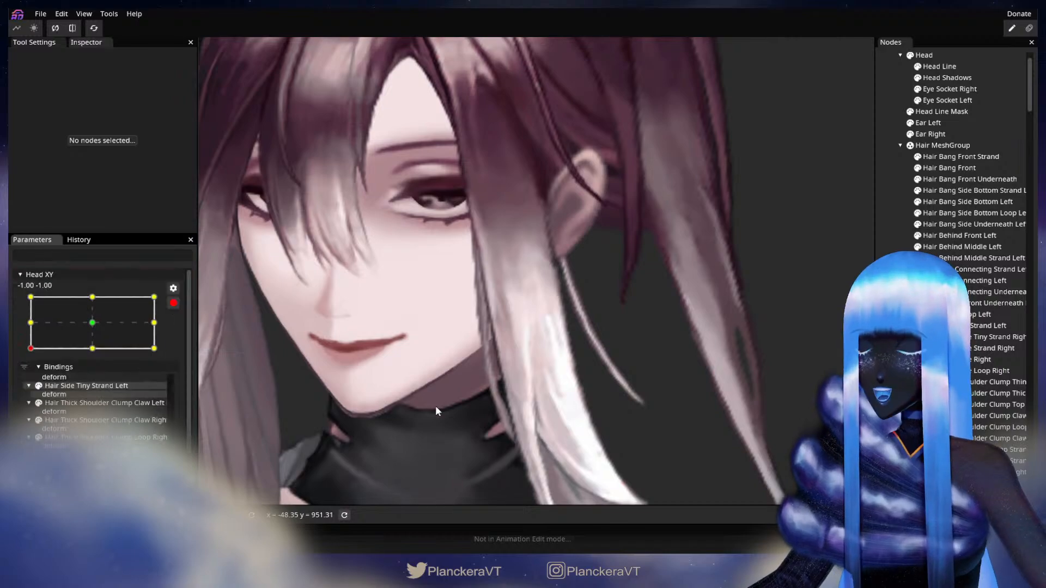
# - Inspect the mesh of Hair Bang Side Bottom Strand Left around the jaw at Head XY -1.00 -1.00, and deselect the part
pyautogui.scroll(5, 436, 406)
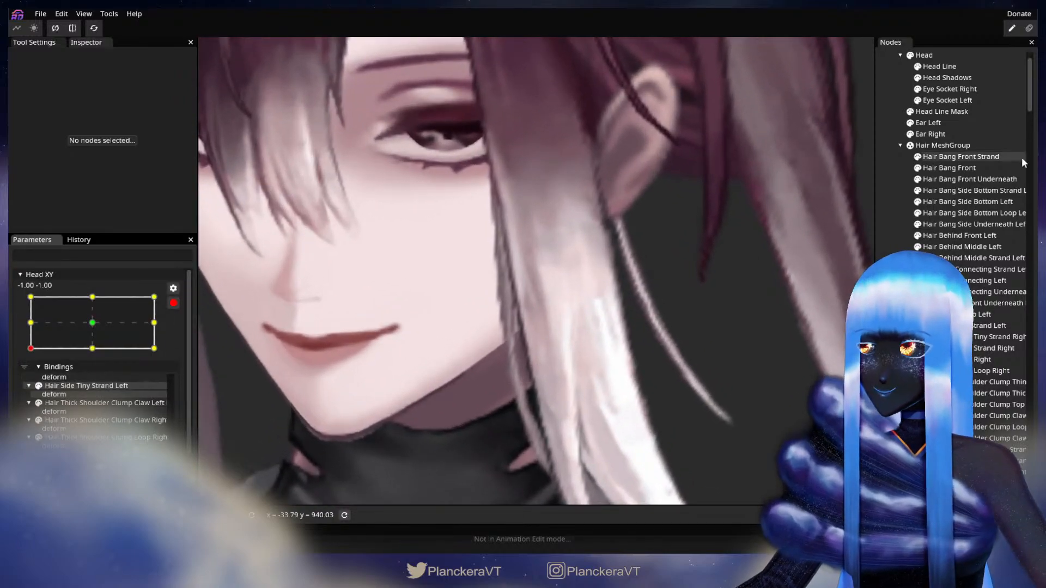
pyautogui.click(957, 190)
pyautogui.scroll(2, 535, 371)
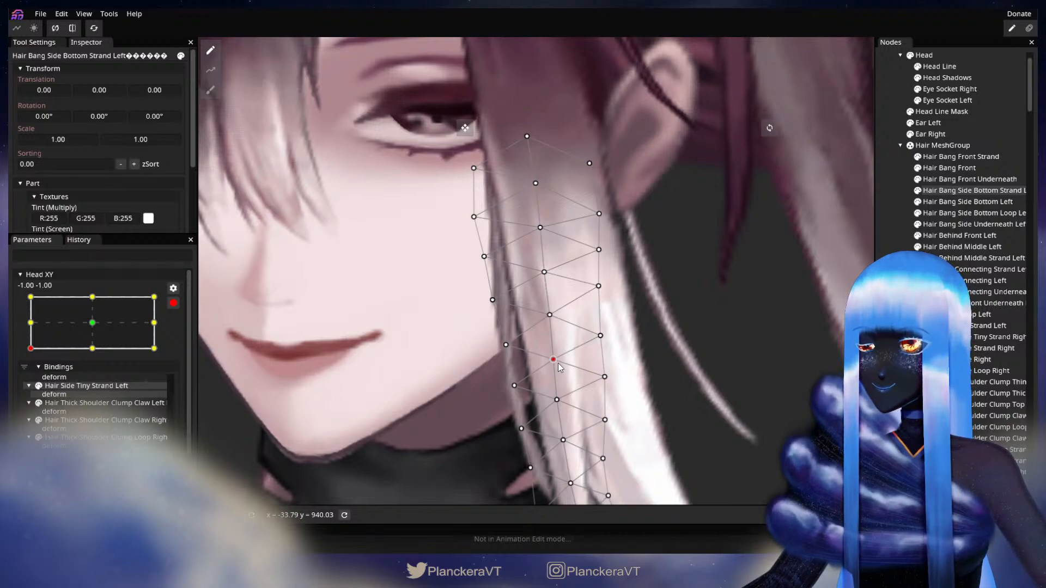
pyautogui.click(667, 380)
pyautogui.scroll(-2, 667, 379)
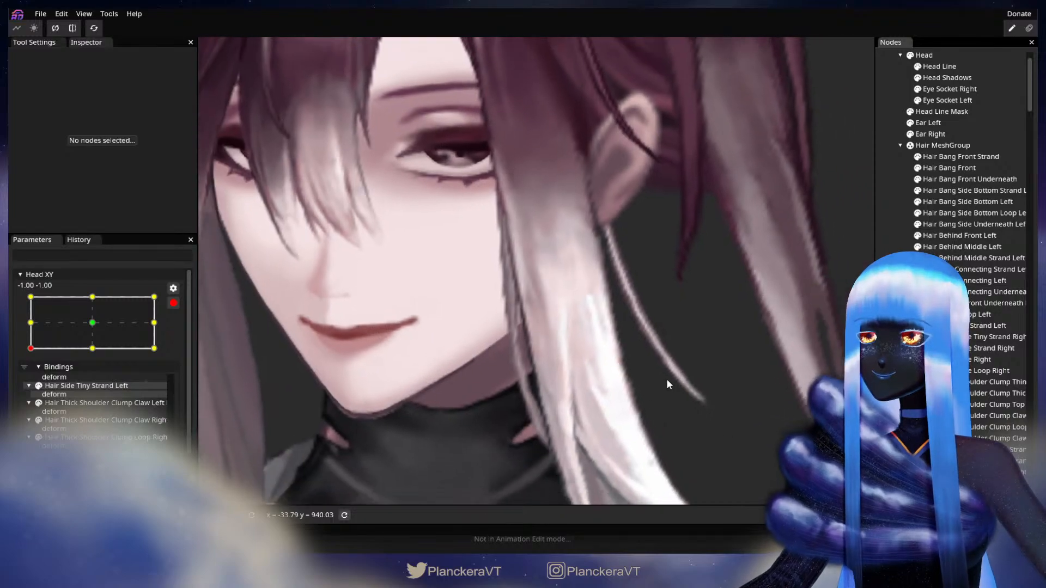
# - Review the whole head's hair, disarm Head XY, and test the side bang near the jaw by moving the parameter around its -1.00 -1.00 corner
pyautogui.scroll(-3, 666, 378)
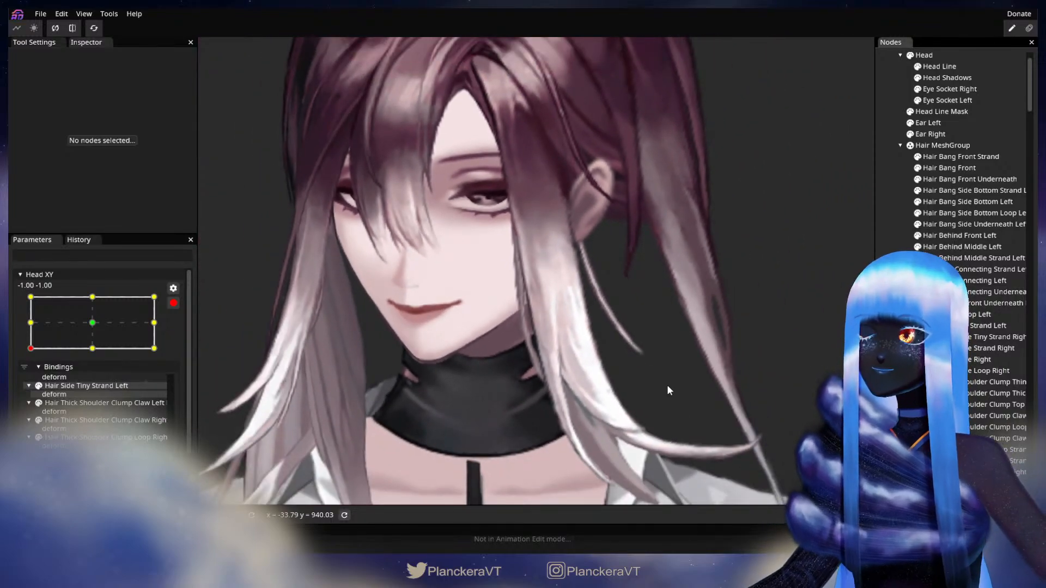
pyautogui.scroll(-1, 669, 390)
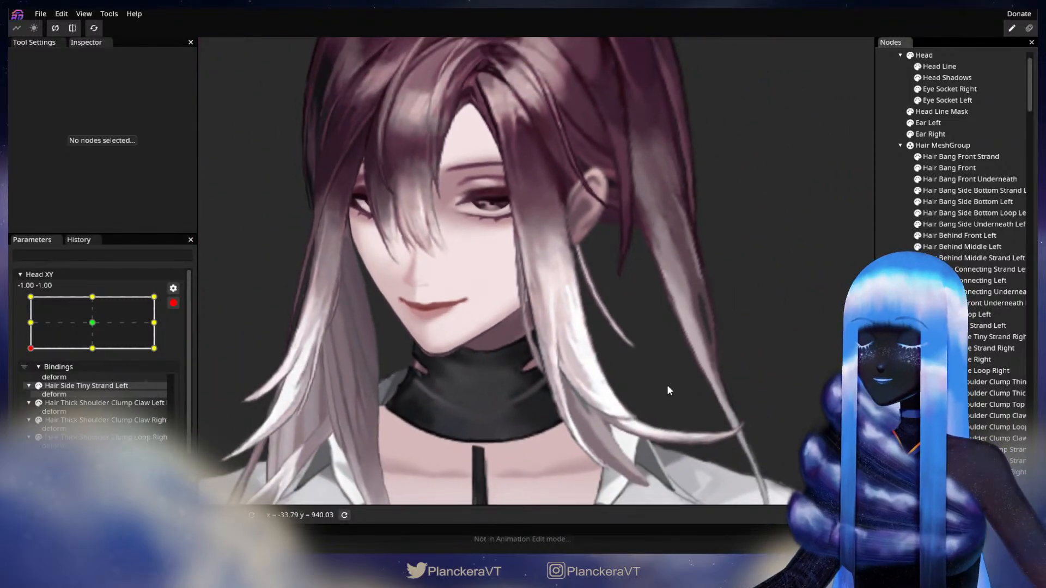
pyautogui.scroll(-2, 667, 384)
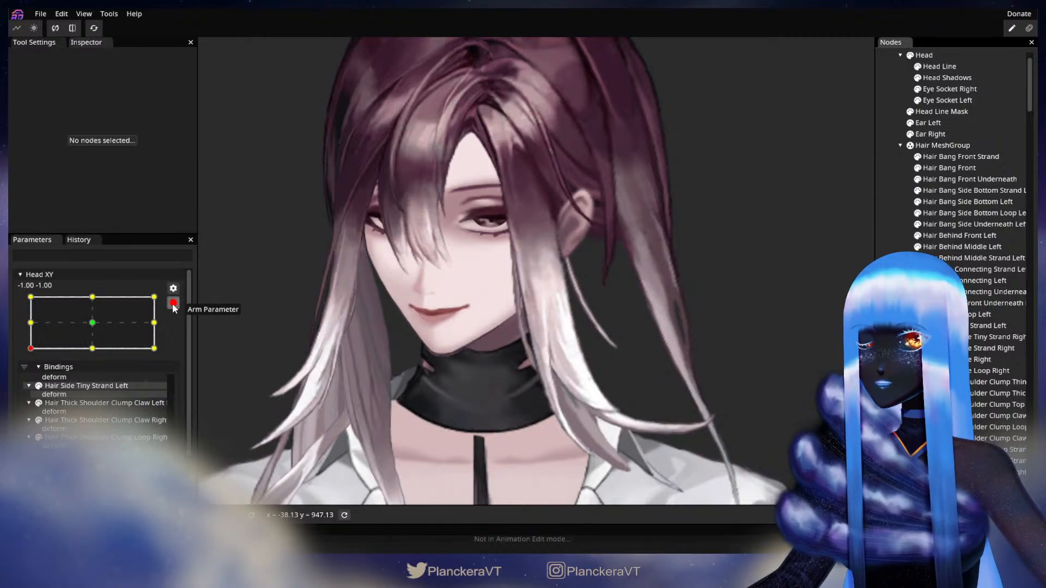
pyautogui.click(172, 303)
pyautogui.moveTo(31, 380)
pyautogui.mouseDown()
pyautogui.moveTo(27, 357)
pyautogui.moveTo(20, 382)
pyautogui.mouseUp()
pyautogui.scroll(4, 472, 355)
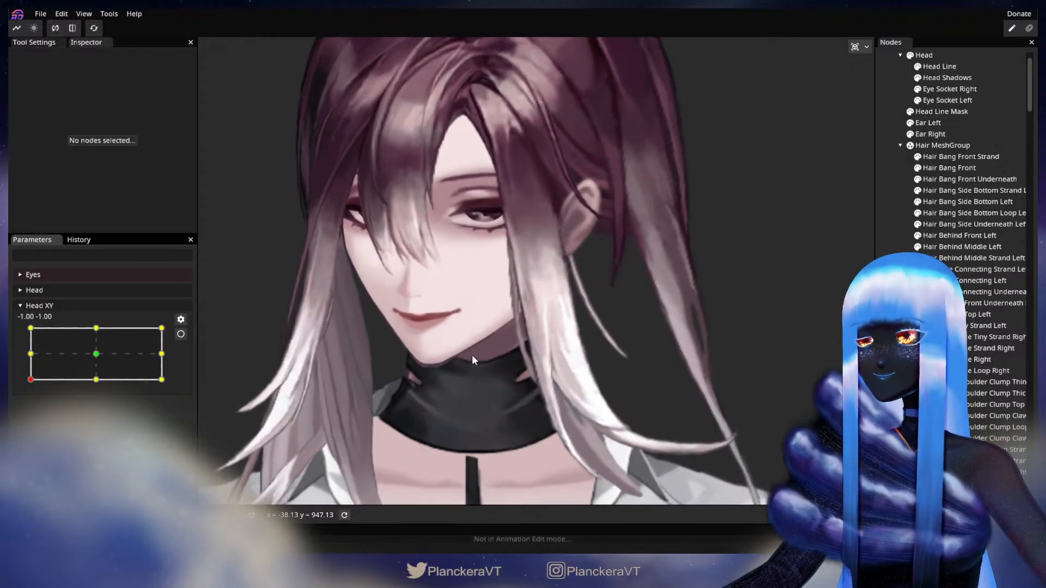
pyautogui.scroll(3, 445, 395)
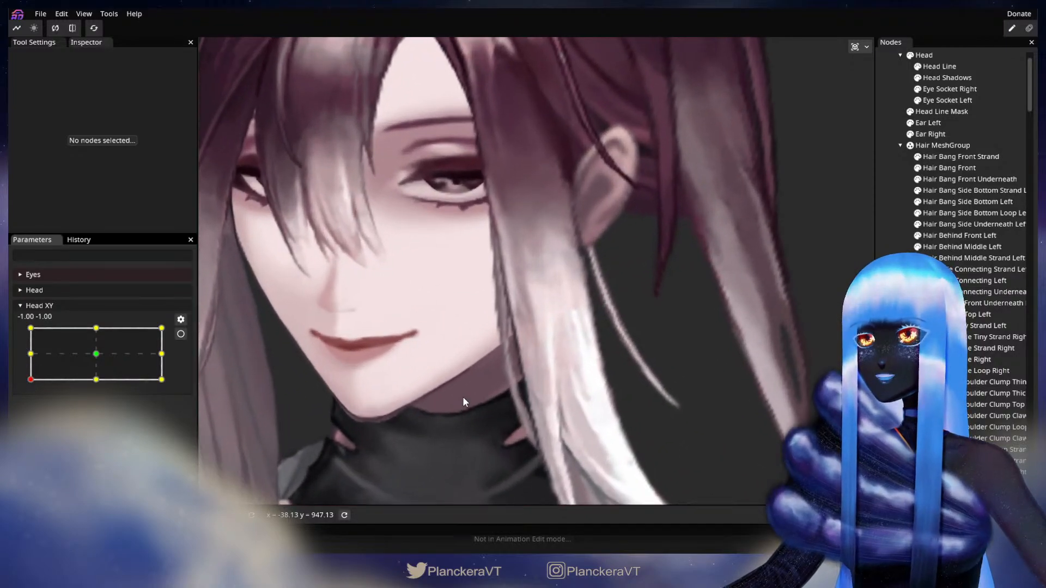
pyautogui.moveTo(463, 397); pyautogui.dragTo(472, 374)
# - Select Hair Bang Side Bottom Strand Left, arm Head XY at -1.00 -1.00, and slightly lower its face-side vertex just below the jawline
pyautogui.click(960, 201)
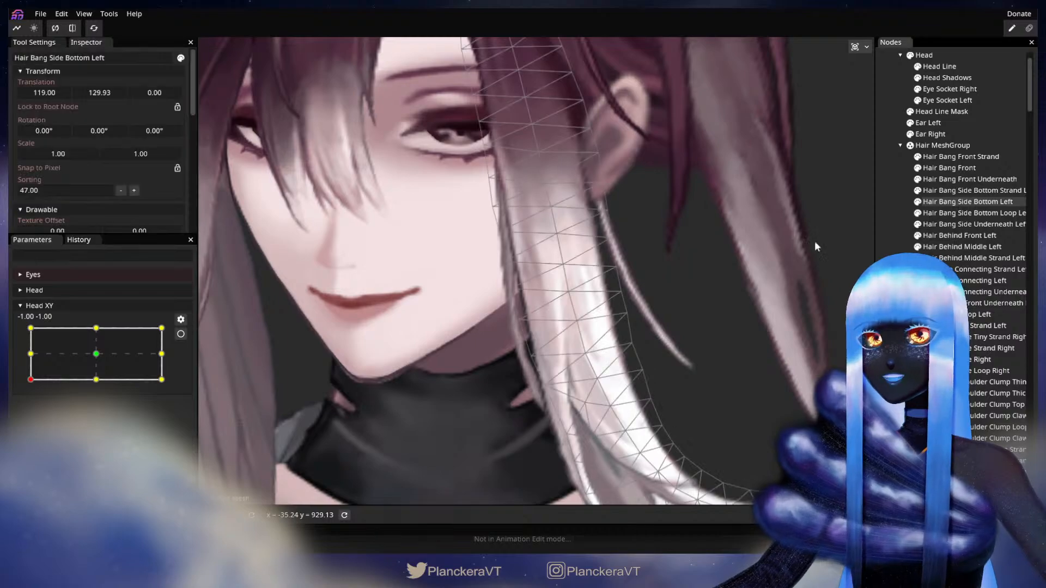
pyautogui.click(960, 191)
pyautogui.scroll(5, 511, 371)
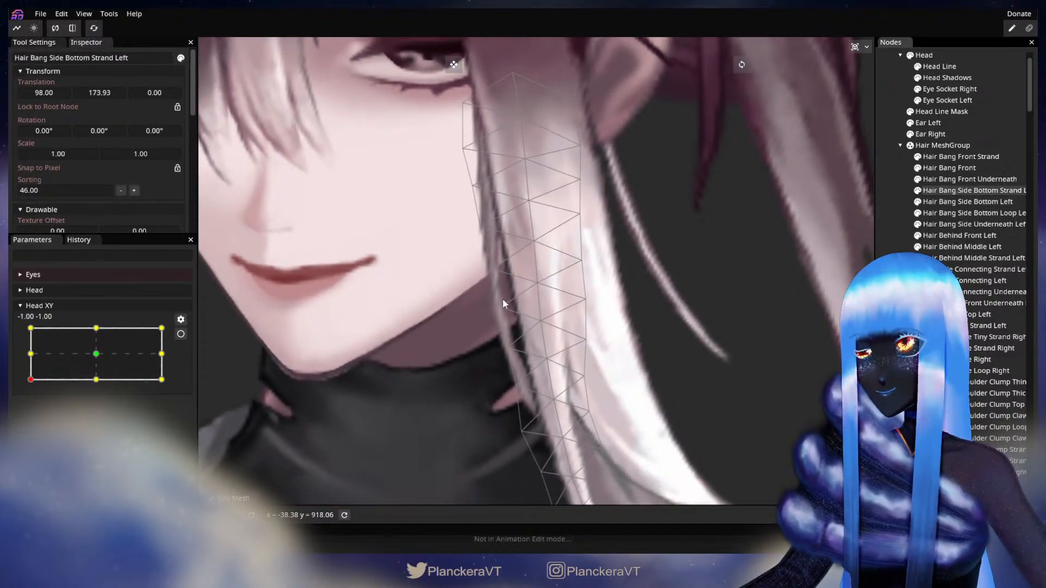
pyautogui.moveTo(30, 381)
pyautogui.mouseDown()
pyautogui.moveTo(26, 357)
pyautogui.moveTo(19, 385)
pyautogui.mouseUp()
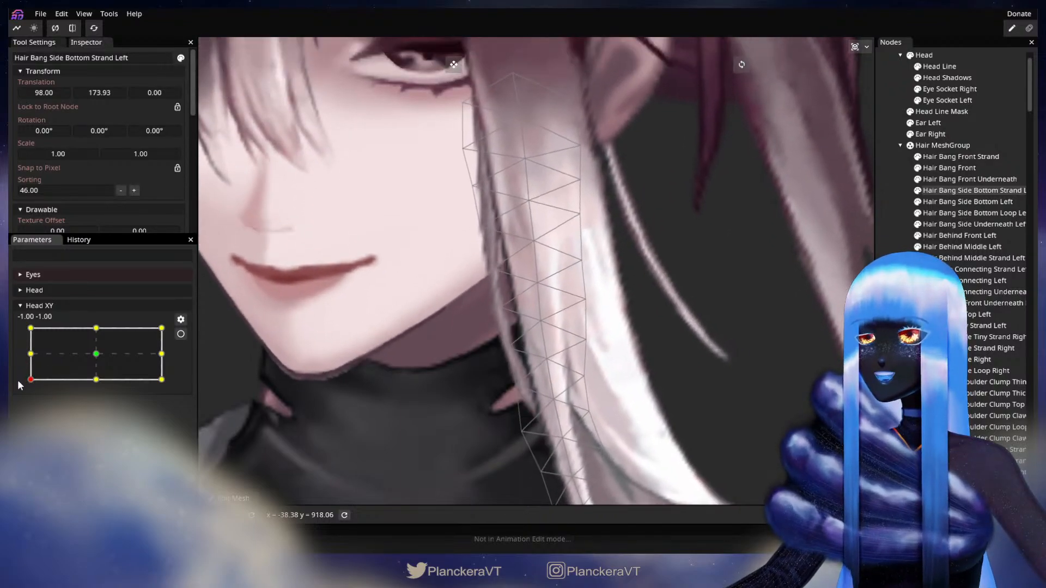
pyautogui.click(180, 334)
pyautogui.click(501, 308)
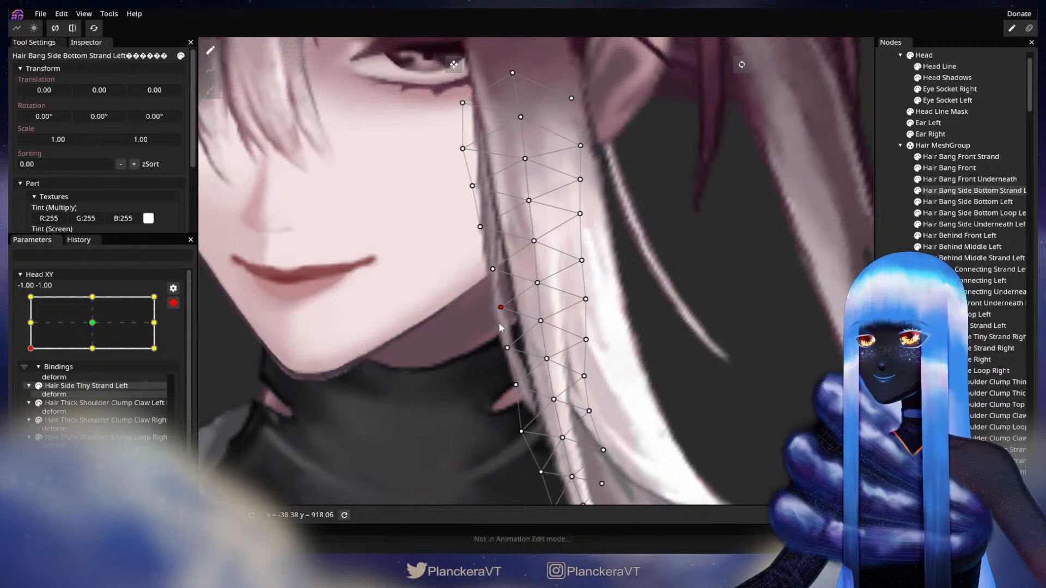
pyautogui.moveTo(500, 327); pyautogui.dragTo(500, 334)
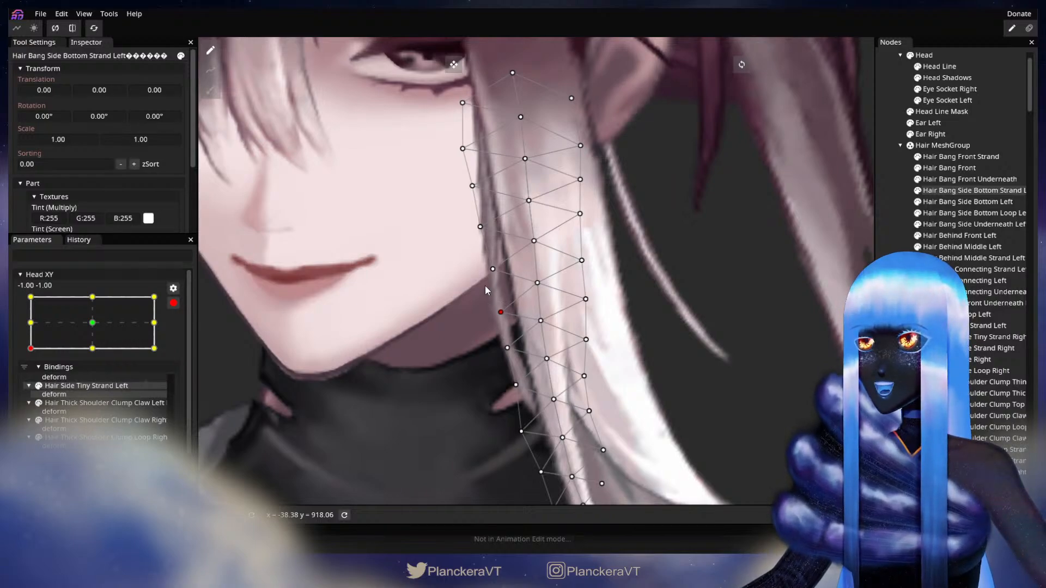
# - Disarm Head XY and move it around -1.00 -1.00 to check the strand's edge below the jawline
pyautogui.click(173, 303)
pyautogui.click(31, 379)
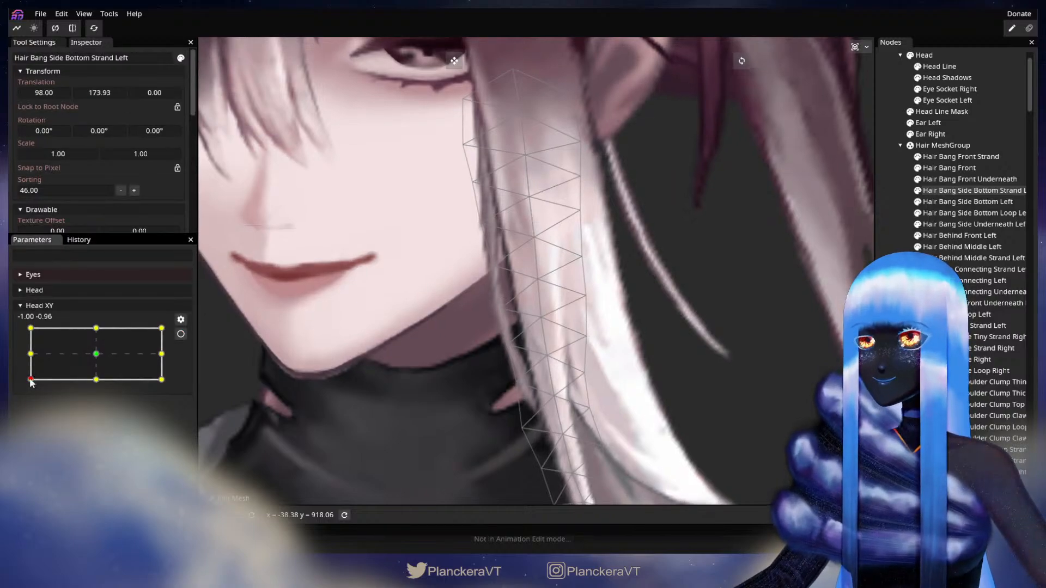
pyautogui.moveTo(30, 380)
pyautogui.mouseDown()
pyautogui.moveTo(26, 356)
pyautogui.moveTo(25, 386)
pyautogui.mouseUp()
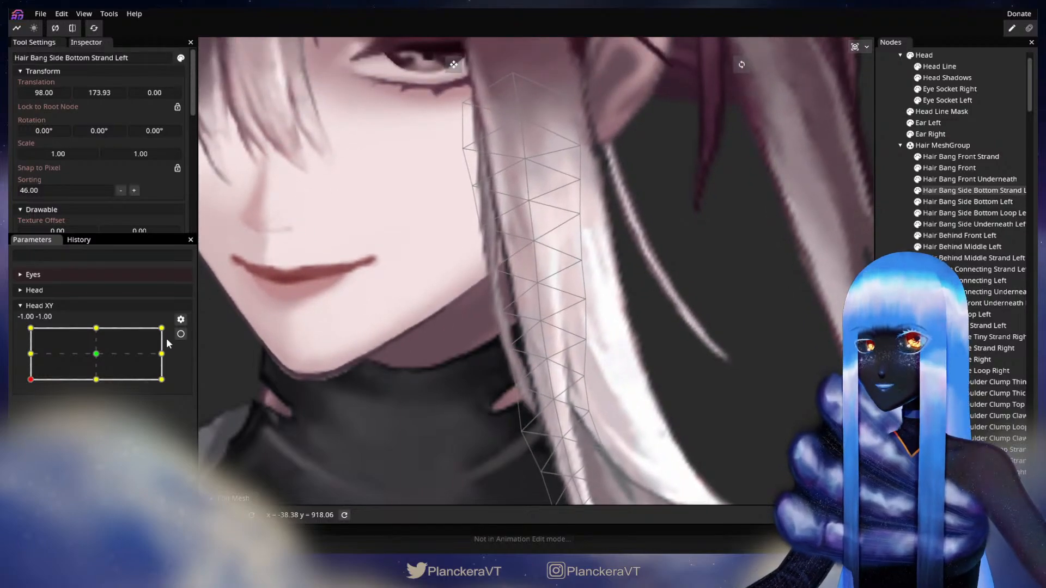
# - Re-arm Head XY at -1.00 -1.00, nudge the strand's face-side jawline vertex upward, and disarm the parameter to test the corner
pyautogui.click(181, 334)
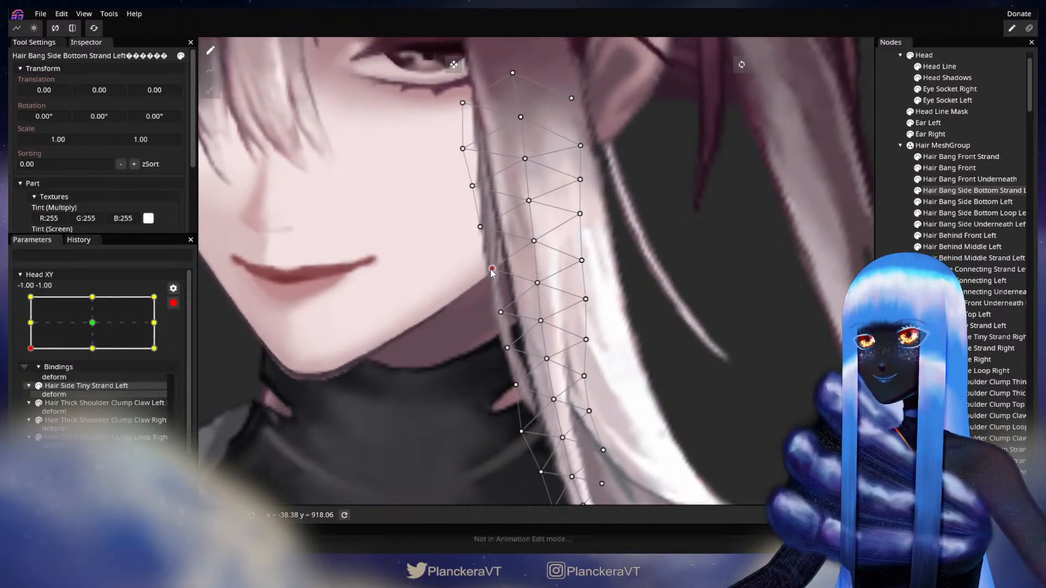
pyautogui.moveTo(492, 273); pyautogui.dragTo(491, 271)
pyautogui.click(173, 303)
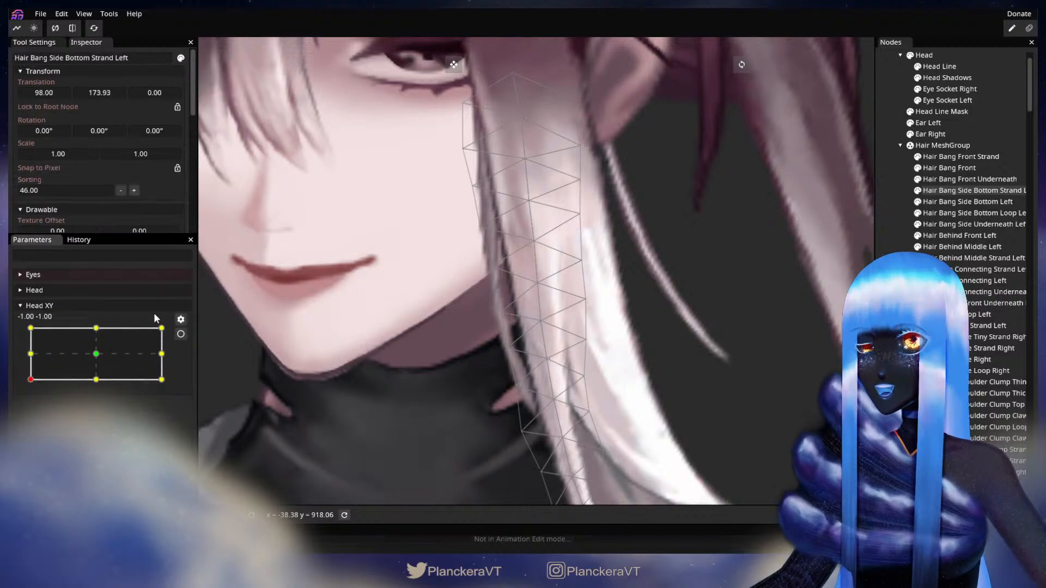
pyautogui.moveTo(29, 380)
pyautogui.mouseDown()
pyautogui.moveTo(24, 360)
pyautogui.moveTo(30, 380)
pyautogui.mouseUp()
# - At armed Head XY -1.00 -1.00, nudge the strand's central and face-side vertices beside the neck, and test the corner with the parameter disarmed
pyautogui.click(181, 335)
pyautogui.click(540, 322)
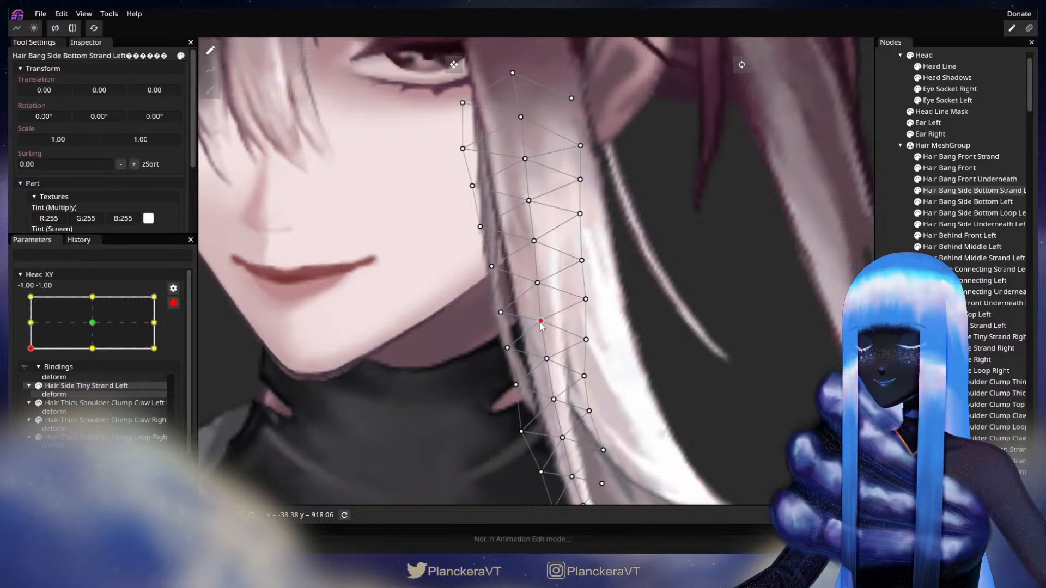
pyautogui.moveTo(541, 325); pyautogui.dragTo(541, 326)
pyautogui.click(507, 348)
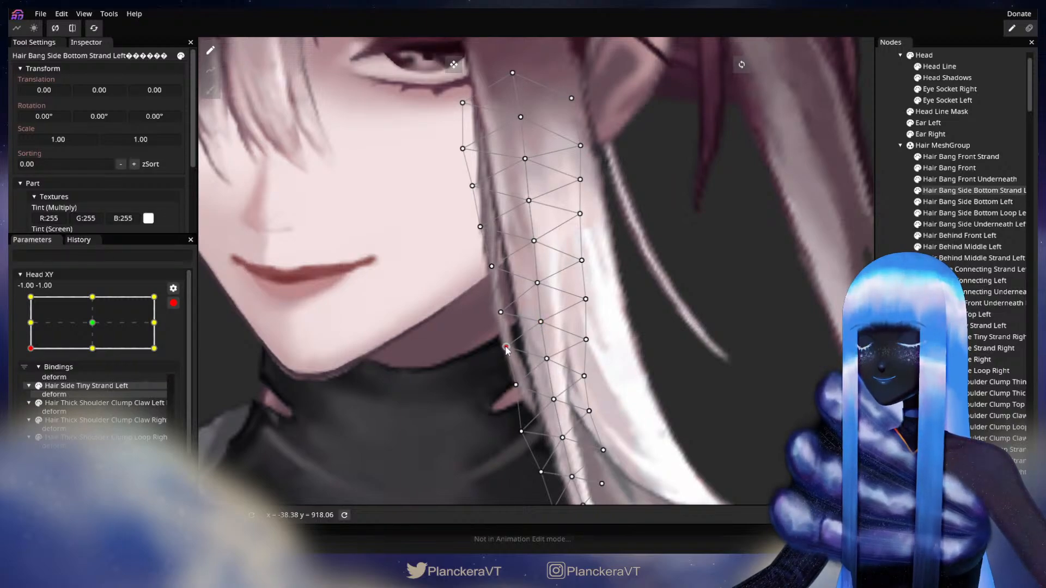
pyautogui.click(174, 304)
pyautogui.moveTo(32, 377)
pyautogui.mouseDown()
pyautogui.moveTo(24, 357)
pyautogui.moveTo(24, 382)
pyautogui.mouseUp()
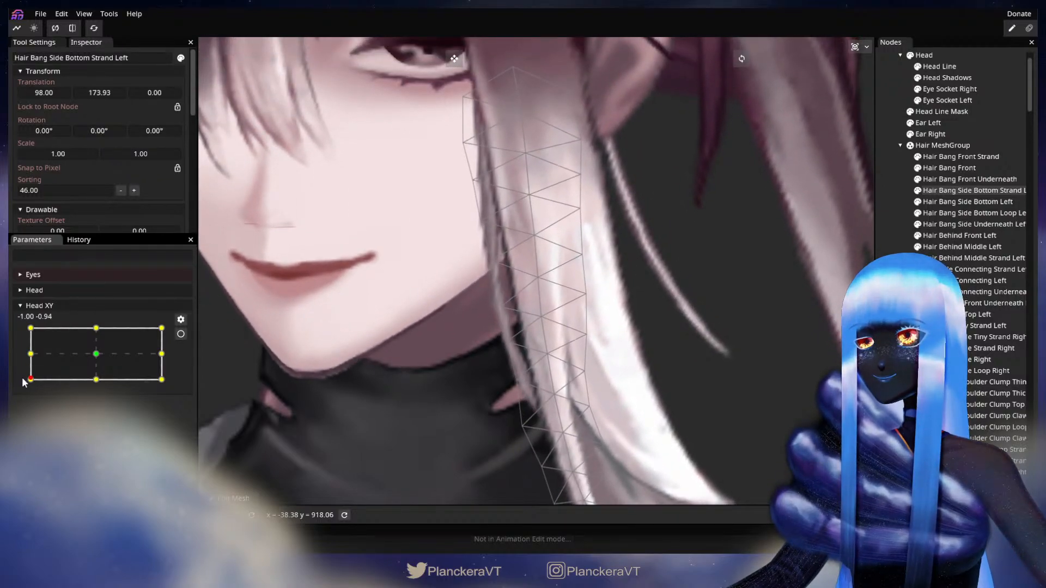
# - Re-arm Head XY at -1.00 -1.00 and shift the strand's two face-side vertices over the collar inward toward the hair
pyautogui.click(180, 335)
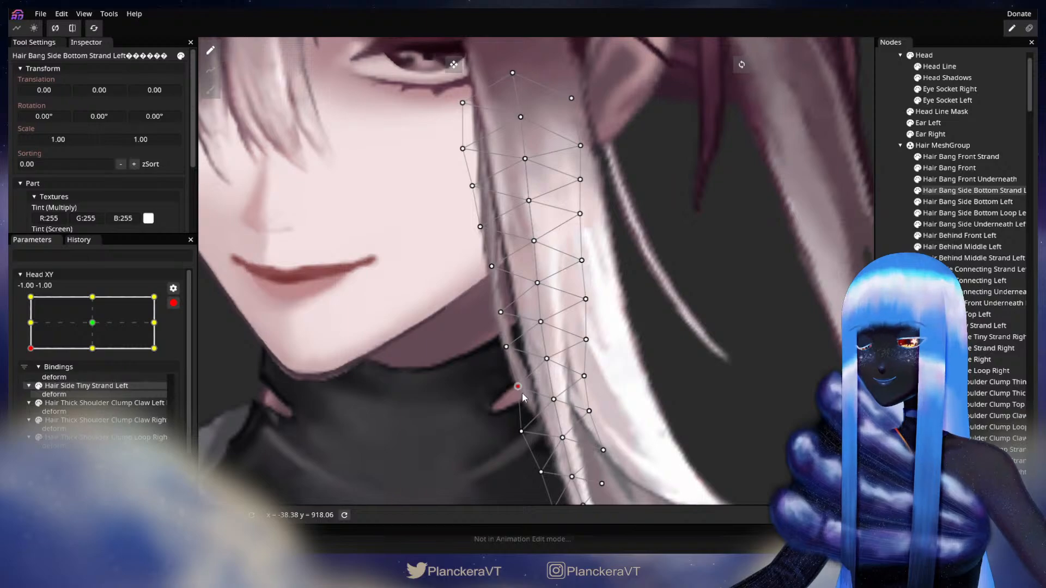
pyautogui.click(523, 431)
pyautogui.moveTo(532, 431); pyautogui.dragTo(533, 431)
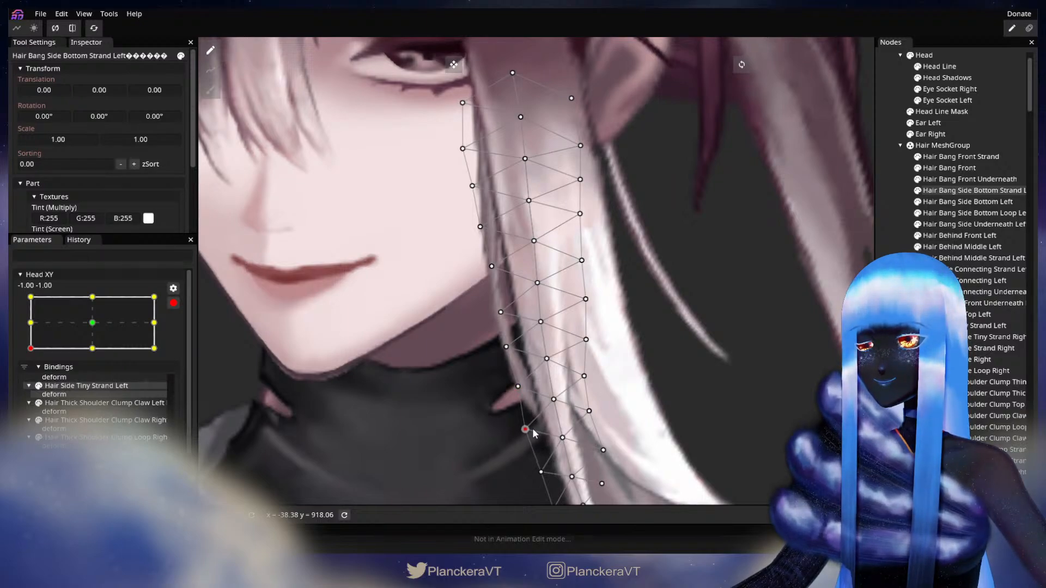
# - Disarm Head XY and move it around -1.00 -1.00 to check the strand's lower section over the collar
pyautogui.moveTo(459, 402); pyautogui.dragTo(439, 342)
pyautogui.click(174, 304)
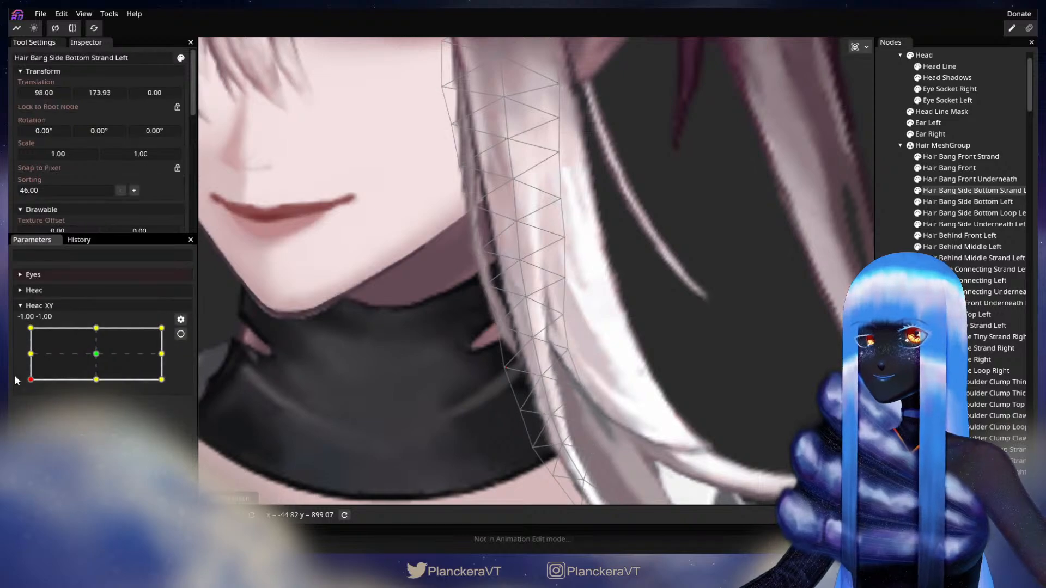
pyautogui.moveTo(26, 382)
pyautogui.mouseDown()
pyautogui.moveTo(20, 350)
pyautogui.moveTo(22, 371)
pyautogui.moveTo(16, 356)
pyautogui.moveTo(12, 372)
pyautogui.moveTo(12, 359)
pyautogui.moveTo(34, 389)
pyautogui.moveTo(25, 359)
pyautogui.moveTo(30, 382)
pyautogui.mouseUp()
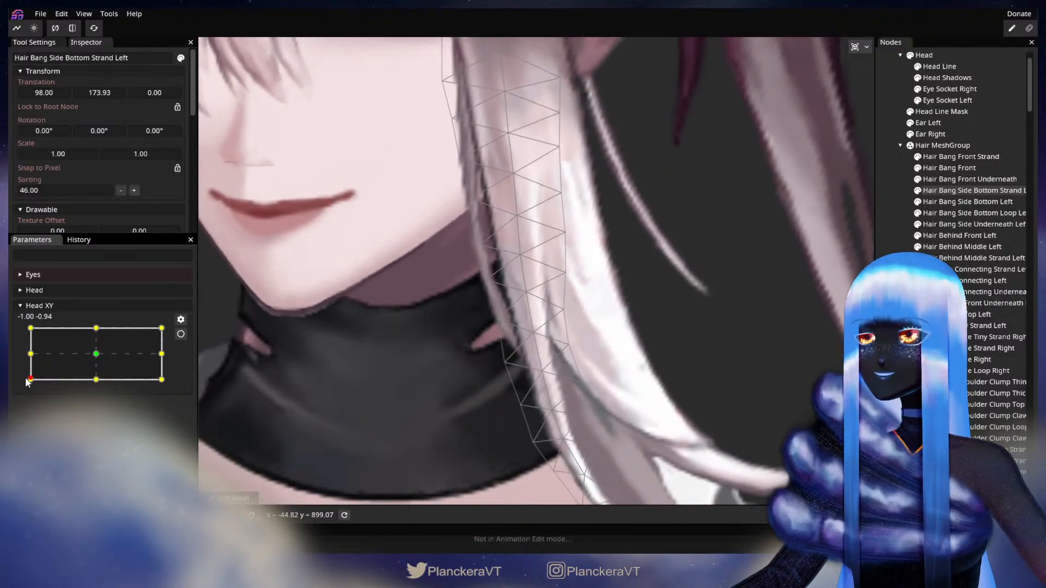
# - Re-arm Head XY at -1.00 -1.00 and nudge two outer-edge vertices of the strand at collar height
pyautogui.click(180, 334)
pyautogui.click(567, 350)
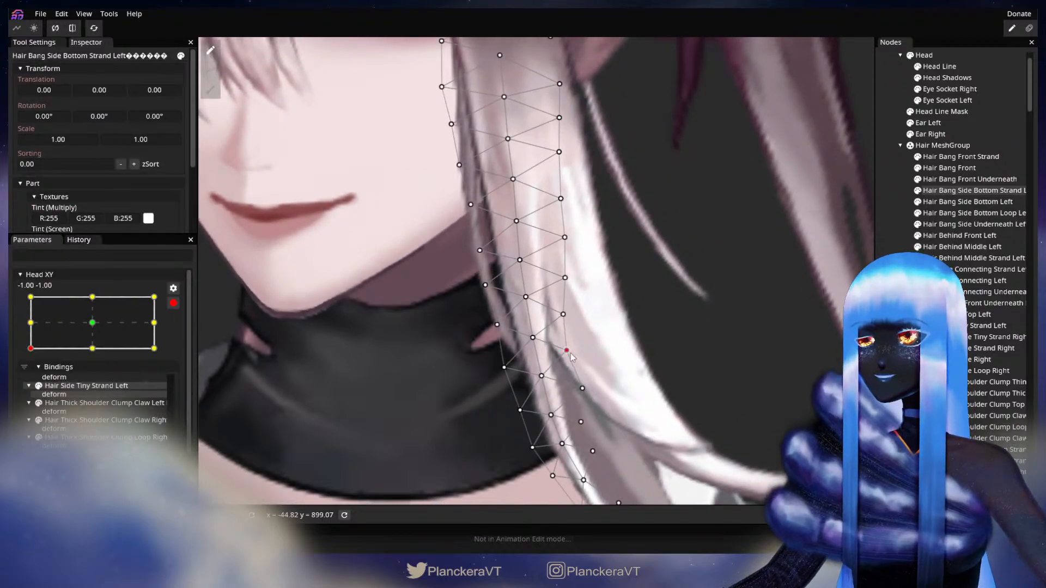
pyautogui.click(561, 316)
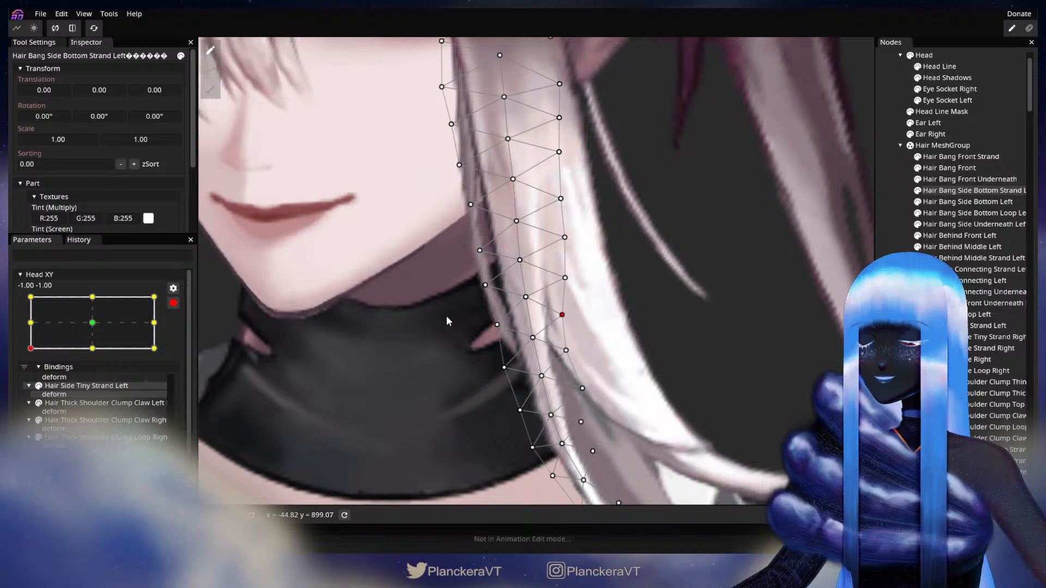
# - Disarm Head XY and move it repeatedly around -1.00 -1.00 to check the strand's outer edge from the eye to the collar
pyautogui.moveTo(446, 317); pyautogui.dragTo(386, 401)
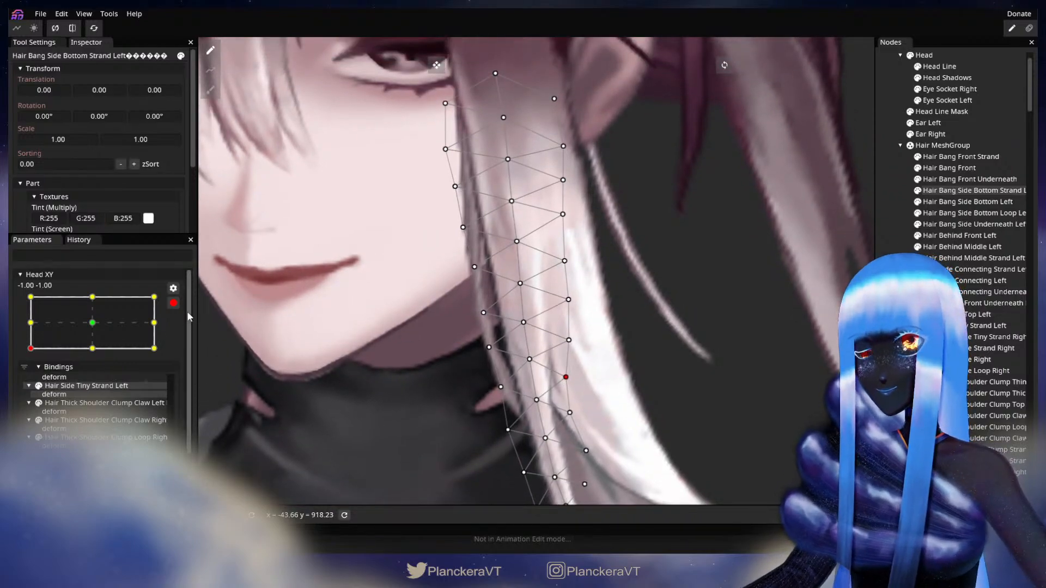
pyautogui.click(173, 303)
pyautogui.moveTo(34, 384)
pyautogui.mouseDown()
pyautogui.moveTo(28, 349)
pyautogui.moveTo(28, 381)
pyautogui.mouseUp()
pyautogui.moveTo(501, 406); pyautogui.dragTo(489, 340)
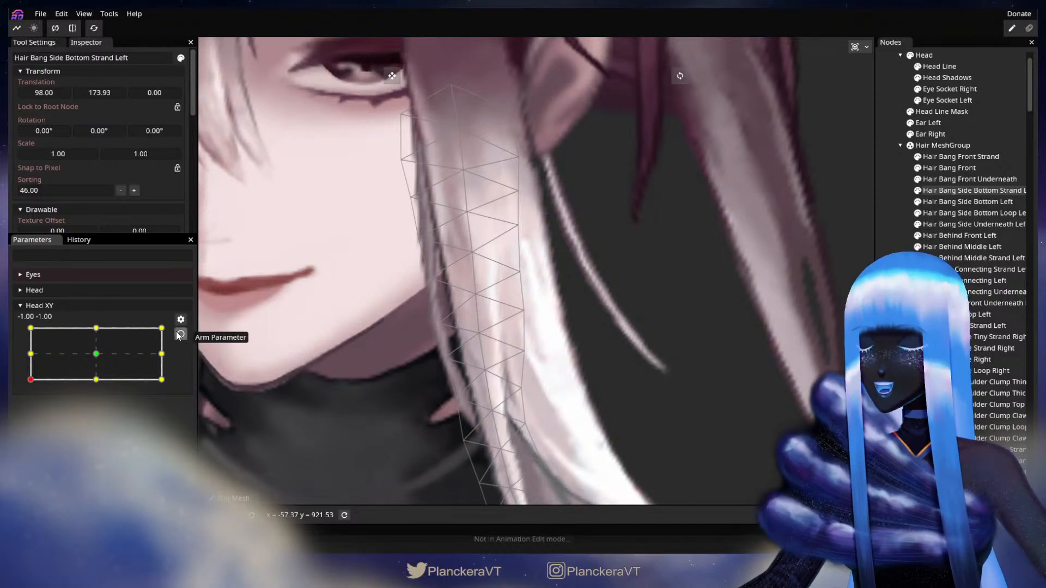
pyautogui.moveTo(31, 382)
pyautogui.mouseDown()
pyautogui.moveTo(27, 362)
pyautogui.moveTo(30, 381)
pyautogui.mouseUp()
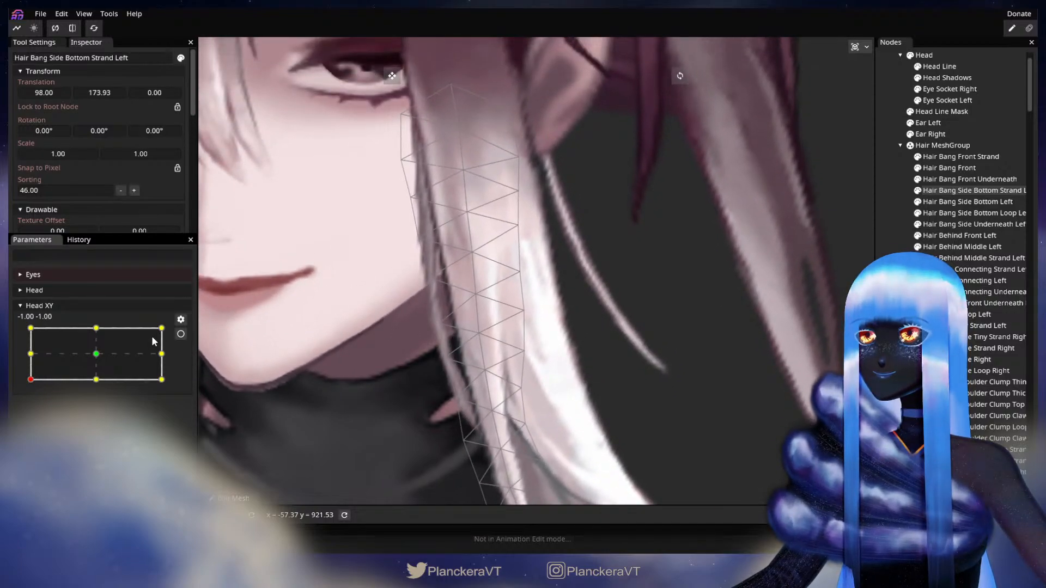
# - Re-arm Head XY at -1.00 -1.00, adjust four outer-edge vertices of the strand between cheek and jaw for even spacing, and disarm the parameter
pyautogui.click(181, 334)
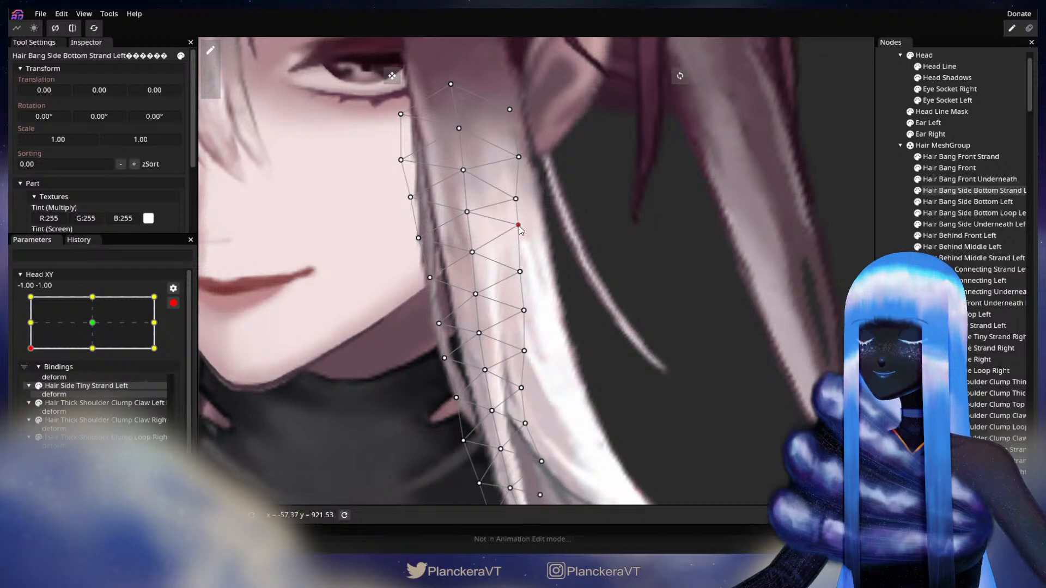
pyautogui.moveTo(519, 226); pyautogui.dragTo(517, 237)
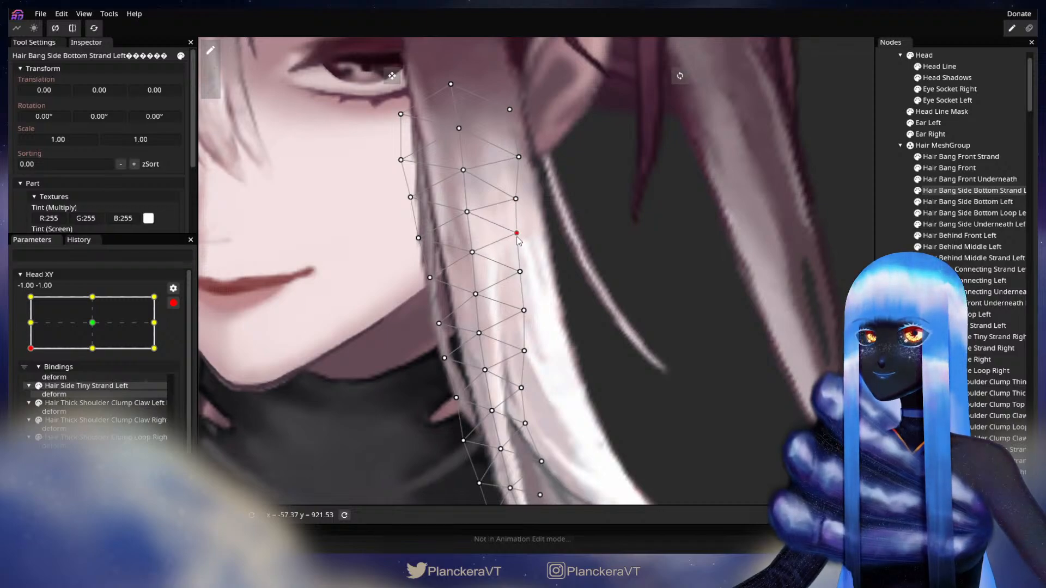
pyautogui.moveTo(515, 199); pyautogui.dragTo(516, 202)
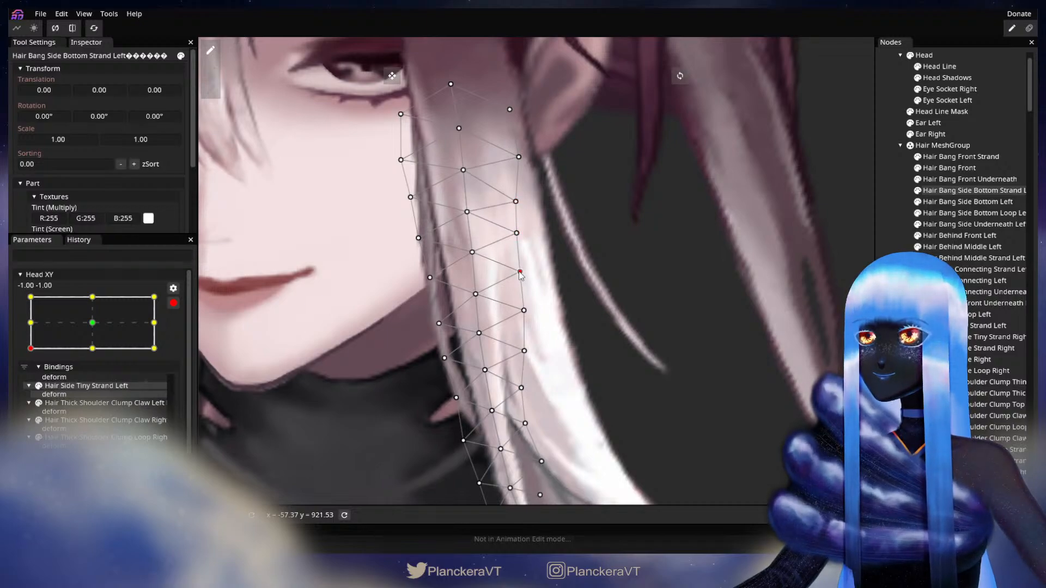
pyautogui.moveTo(521, 275); pyautogui.dragTo(522, 274)
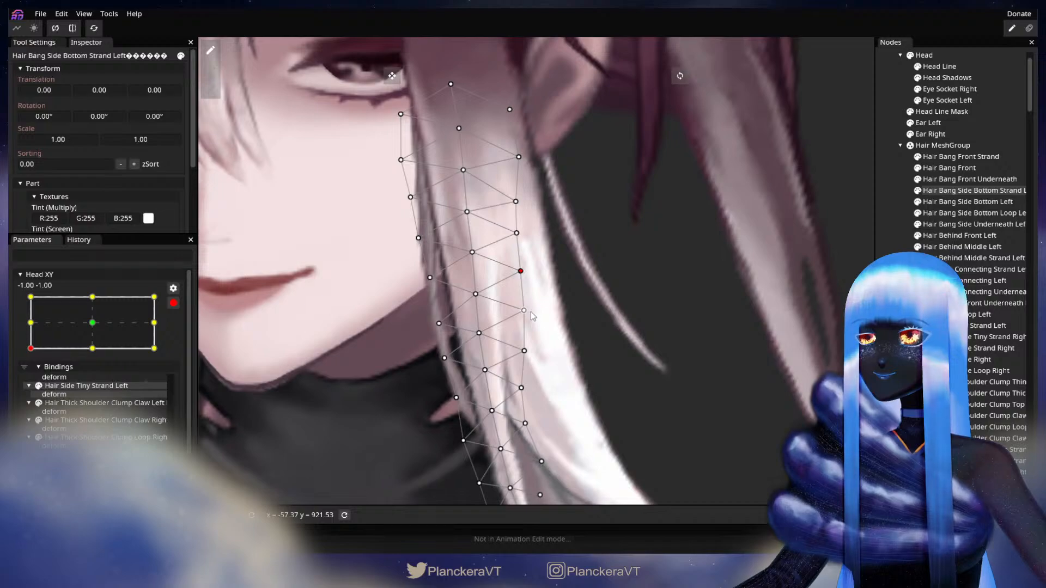
pyautogui.moveTo(526, 320); pyautogui.dragTo(525, 322)
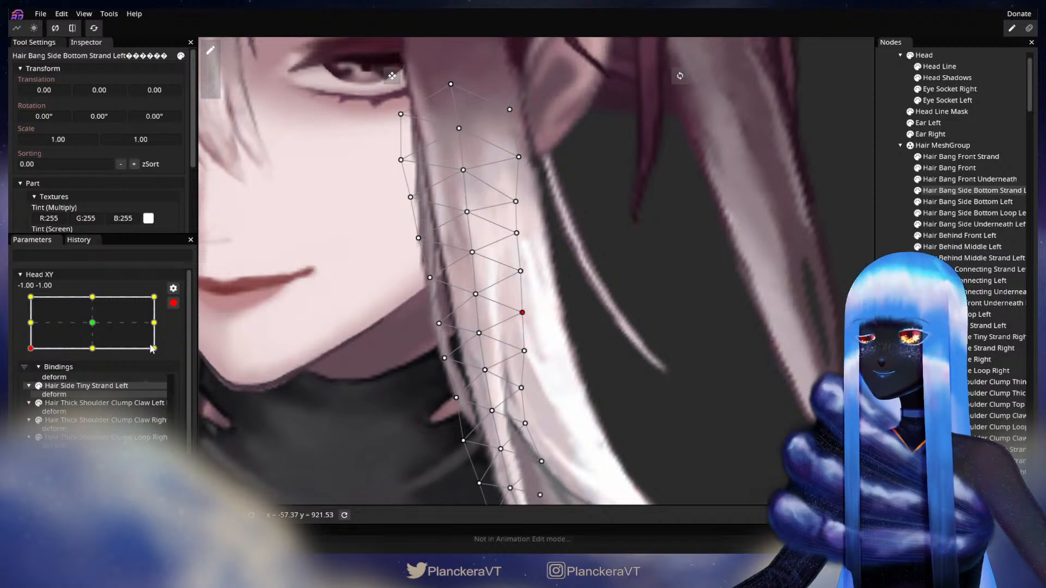
pyautogui.click(173, 303)
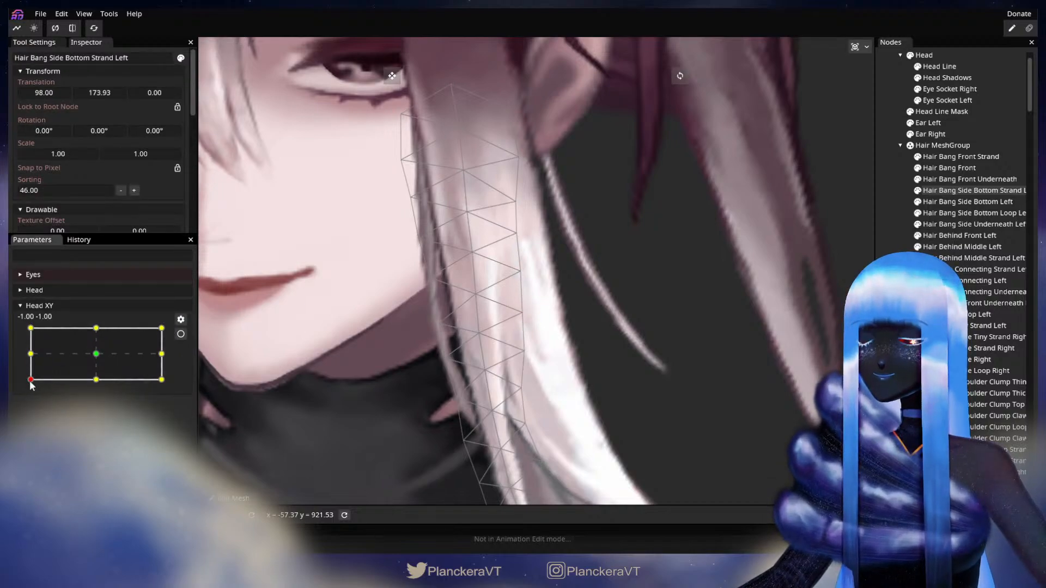
# - Re-arm Head XY at -1.00 -1.00, nudge the strand's outer-edge vertex at mouth height, and move the disarmed parameter around the corner to check it
pyautogui.moveTo(30, 385)
pyautogui.mouseDown()
pyautogui.moveTo(27, 360)
pyautogui.moveTo(26, 385)
pyautogui.mouseUp()
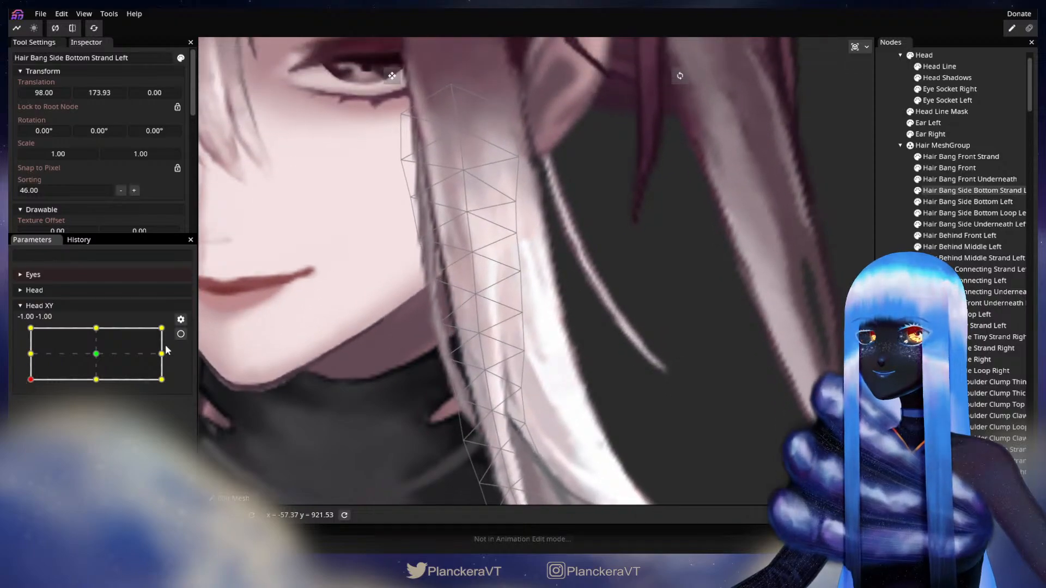
pyautogui.click(181, 334)
pyautogui.moveTo(524, 266); pyautogui.dragTo(526, 258)
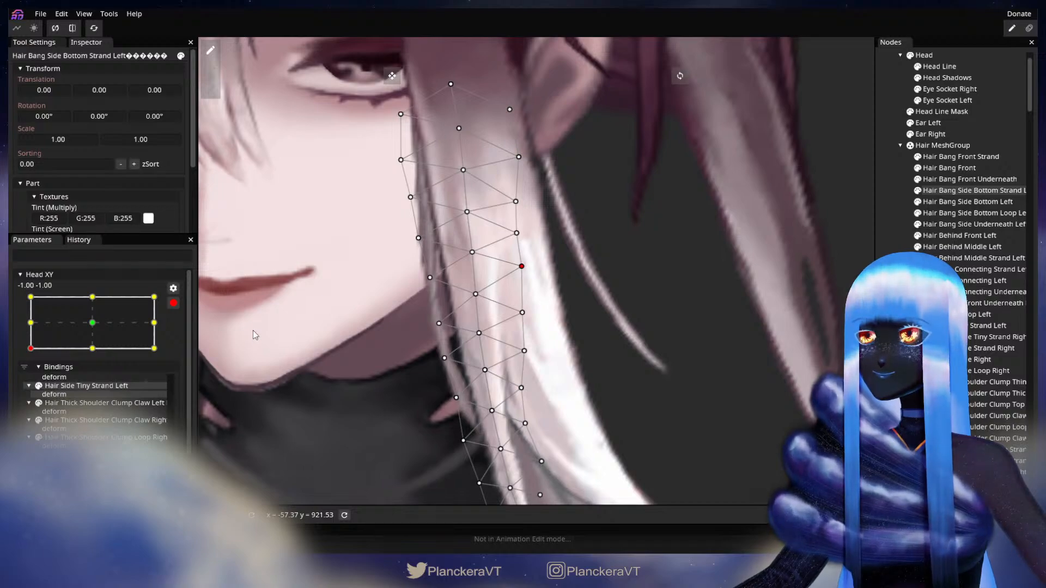
pyautogui.click(173, 303)
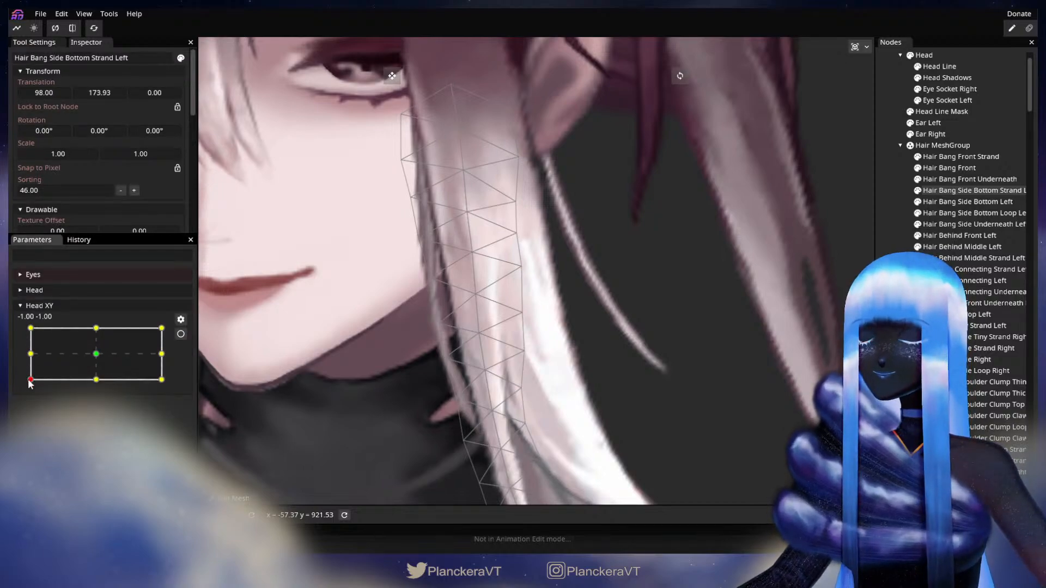
pyautogui.moveTo(30, 383)
pyautogui.mouseDown()
pyautogui.moveTo(28, 371)
pyautogui.moveTo(30, 380)
pyautogui.mouseUp()
# - Re-arm Head XY at -1.00 -1.00, shift two outer-edge vertices beside the cheek slightly upward, and check the motion with the parameter disarmed
pyautogui.click(181, 334)
pyautogui.click(517, 233)
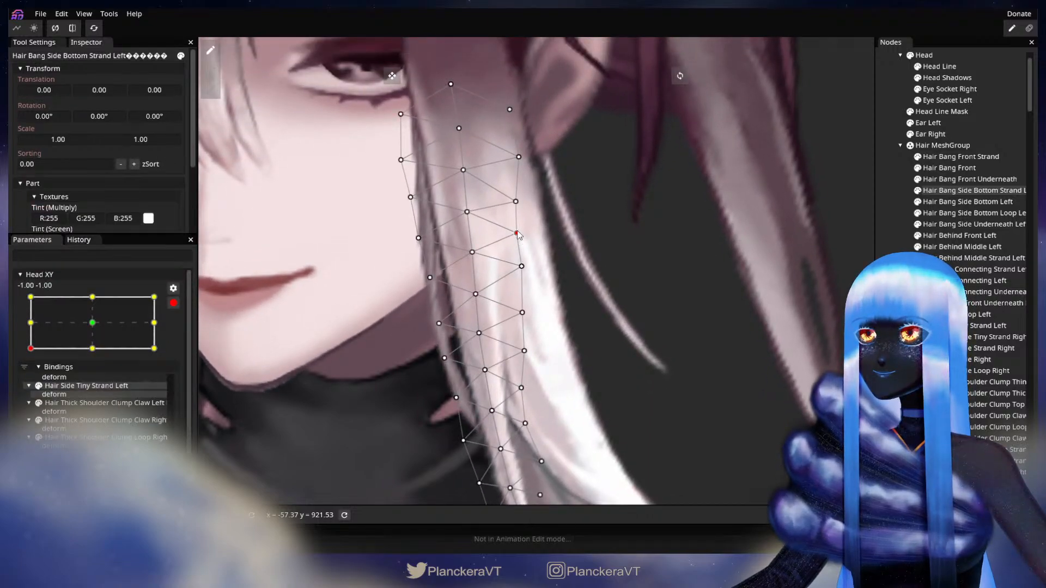
pyautogui.moveTo(518, 235); pyautogui.dragTo(516, 200)
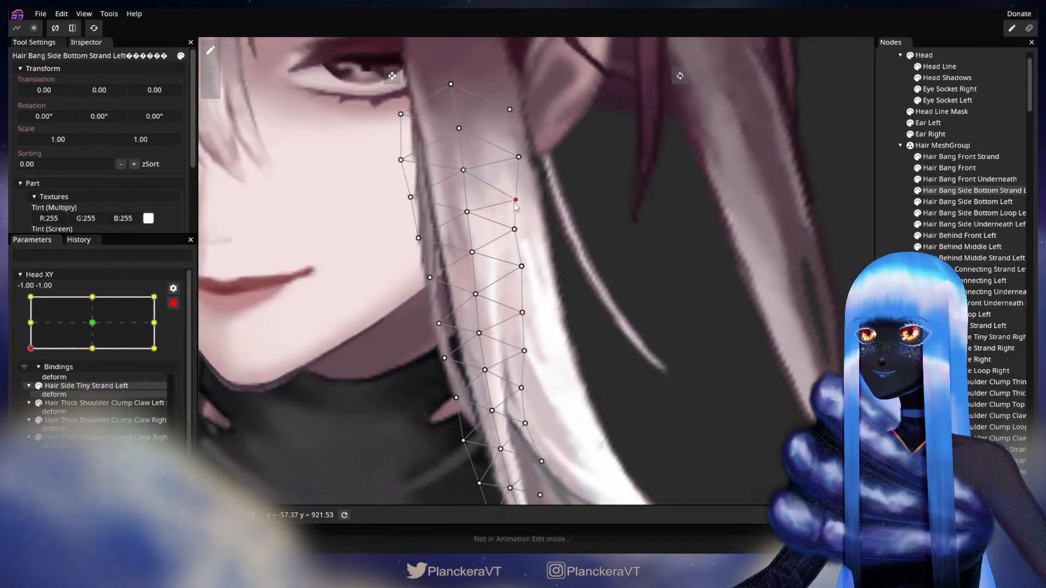
pyautogui.click(174, 303)
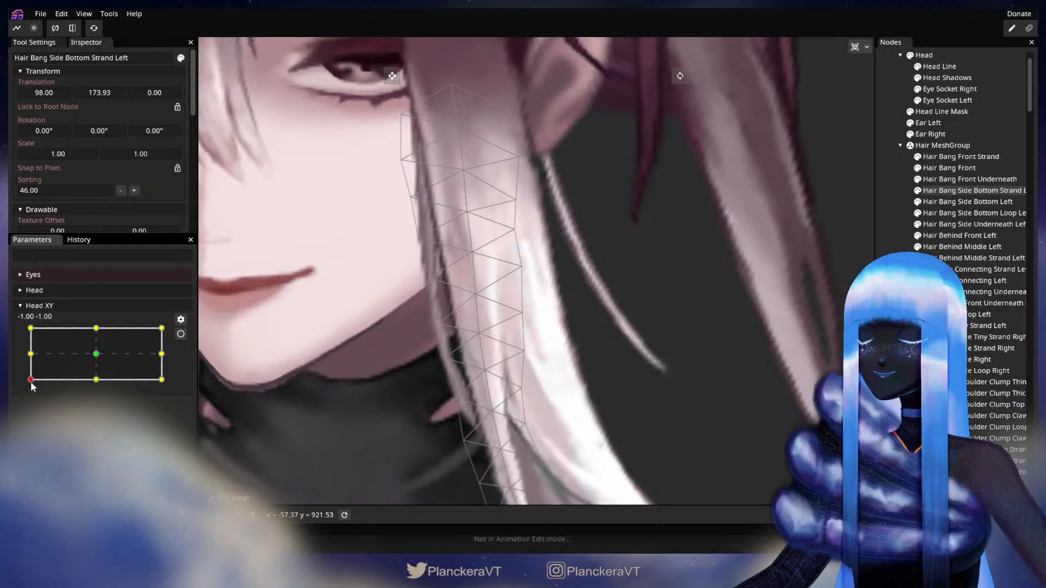
pyautogui.moveTo(31, 382)
pyautogui.mouseDown()
pyautogui.moveTo(26, 367)
pyautogui.moveTo(31, 381)
pyautogui.mouseUp()
# - Fine-tune the outer-edge vertices just below ear height at Head XY -1.00 -1.00, disarming and moving the parameter after each adjustment
pyautogui.click(180, 334)
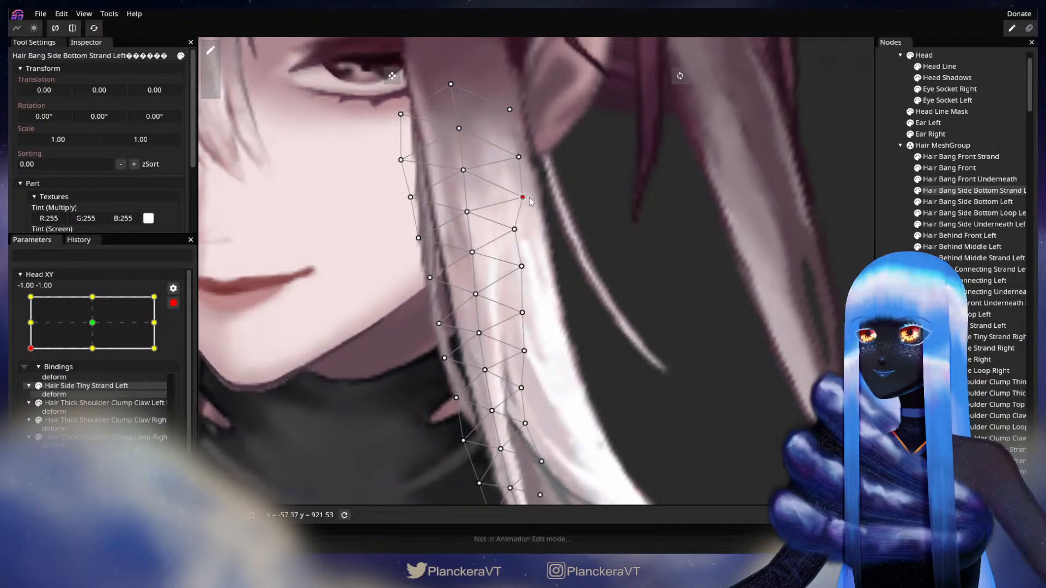
pyautogui.click(515, 229)
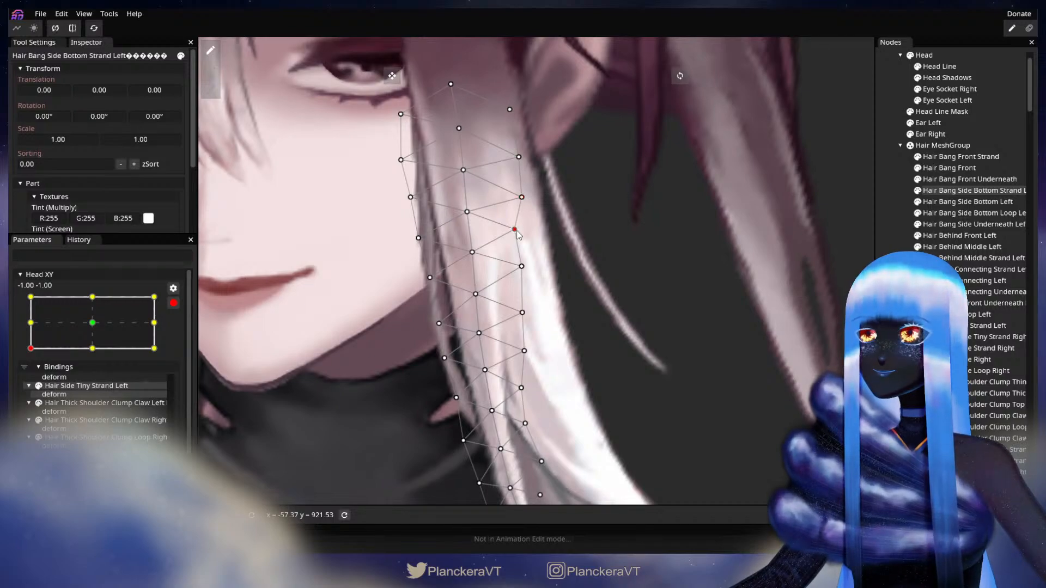
pyautogui.click(173, 303)
pyautogui.moveTo(31, 384)
pyautogui.mouseDown()
pyautogui.moveTo(23, 358)
pyautogui.moveTo(30, 380)
pyautogui.mouseUp()
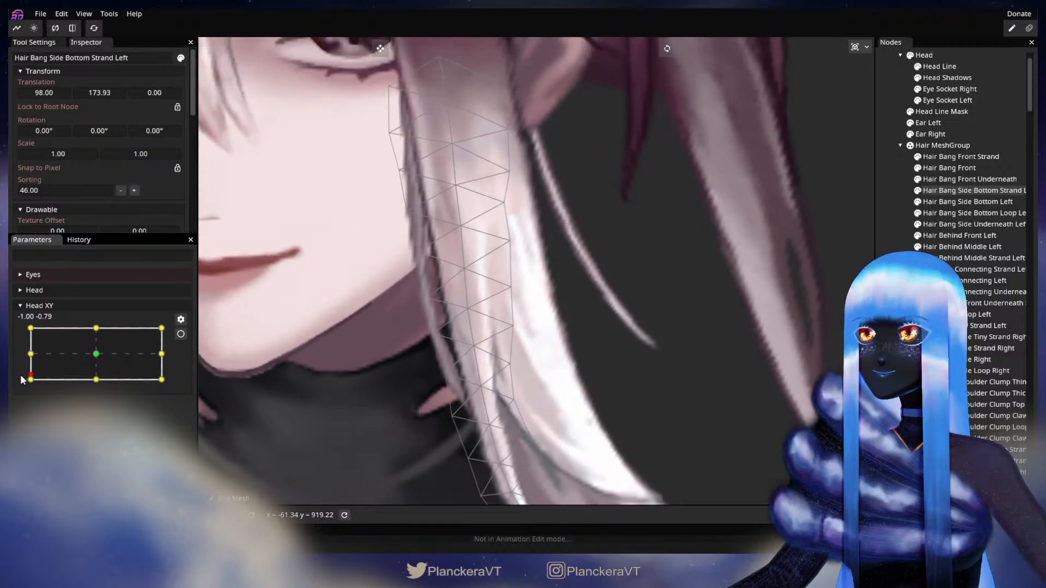
pyautogui.click(181, 334)
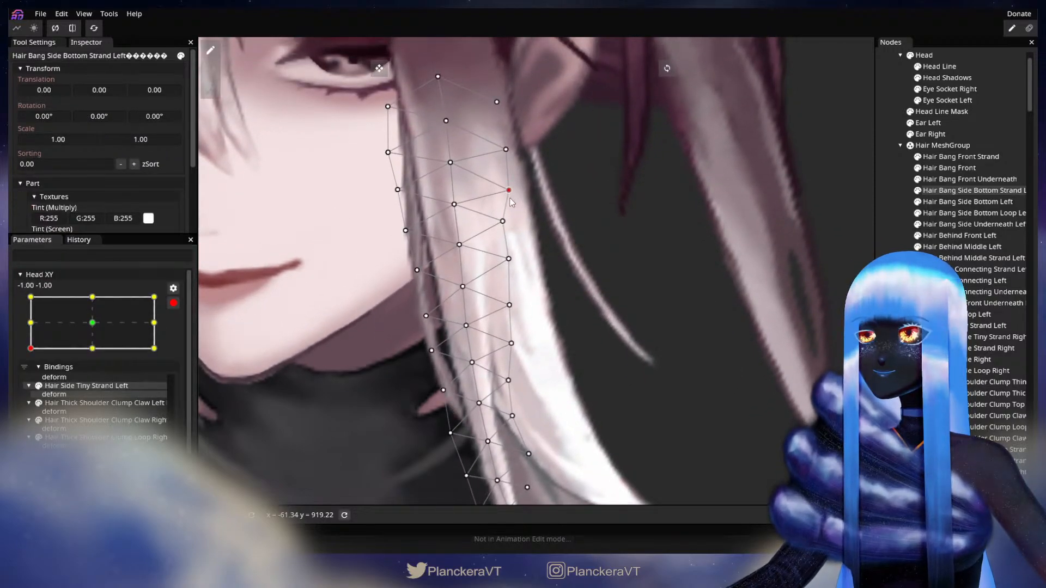
pyautogui.moveTo(509, 203); pyautogui.dragTo(508, 203)
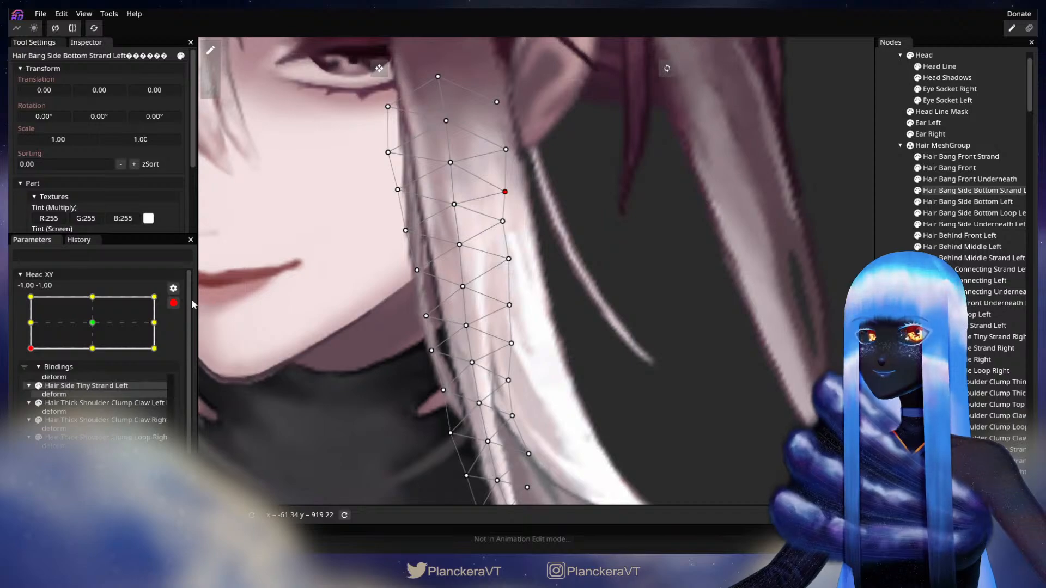
pyautogui.click(173, 303)
pyautogui.moveTo(32, 379)
pyautogui.mouseDown()
pyautogui.moveTo(28, 353)
pyautogui.moveTo(19, 380)
pyautogui.moveTo(17, 354)
pyautogui.moveTo(17, 383)
pyautogui.mouseUp()
# - Re-arm Head XY at -1.00 -1.00, nudge two middle-column vertices beside the chin outward, and check the motion with the parameter disarmed
pyautogui.click(181, 334)
pyautogui.moveTo(473, 362); pyautogui.dragTo(480, 364)
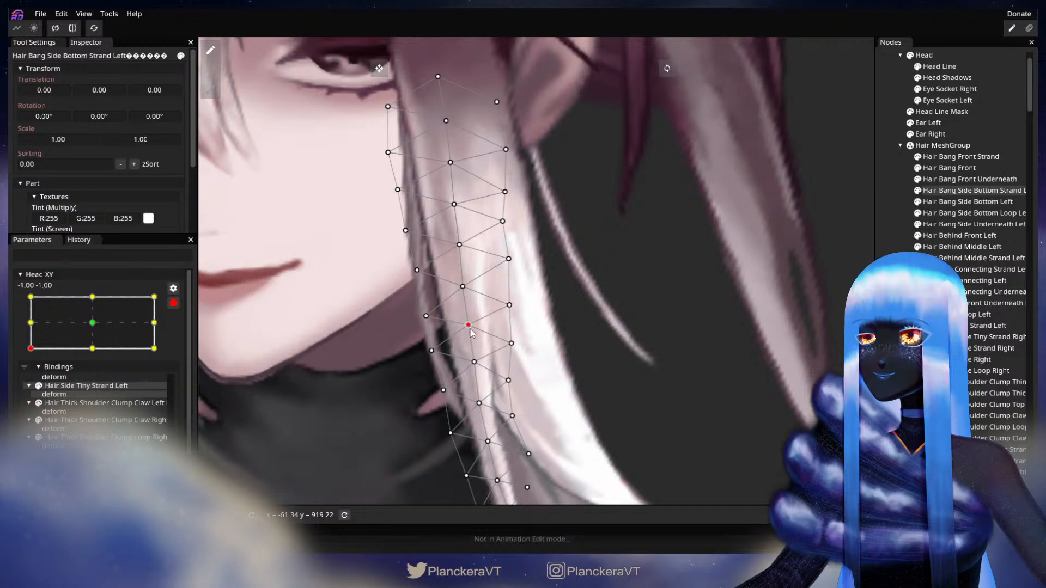
pyautogui.click(173, 303)
pyautogui.moveTo(27, 381)
pyautogui.mouseDown()
pyautogui.moveTo(23, 345)
pyautogui.moveTo(20, 382)
pyautogui.mouseUp()
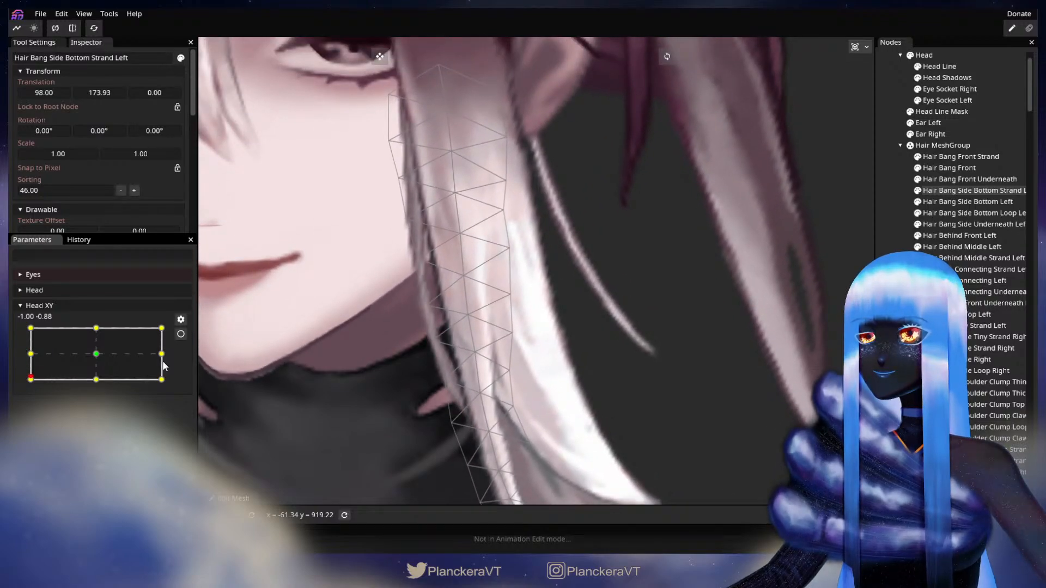
# - Re-arm Head XY at -1.00 -1.00, shift the same two middle-column vertices back toward the face, and recheck the motion with the parameter disarmed
pyautogui.click(181, 334)
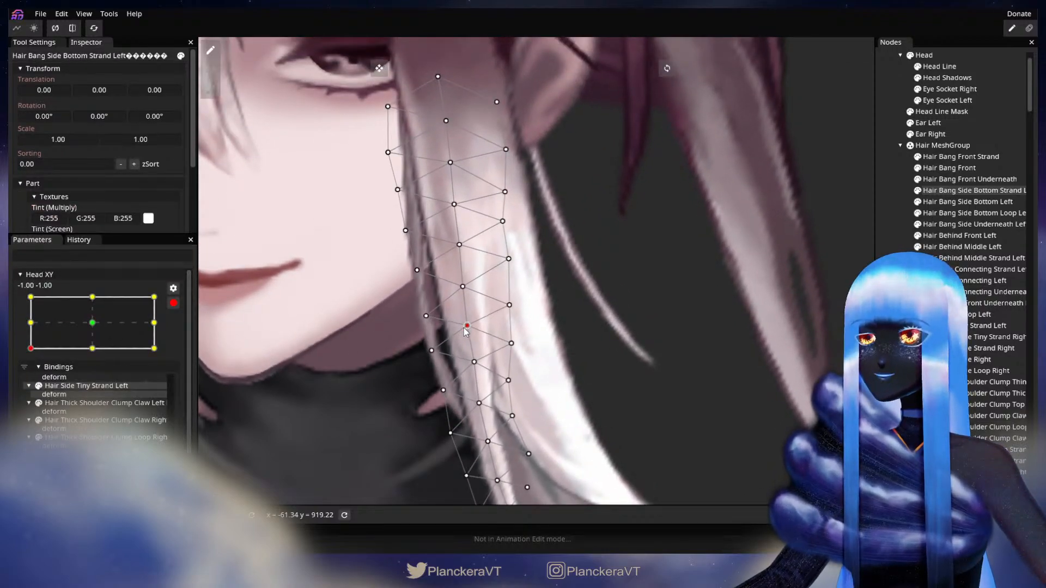
pyautogui.moveTo(466, 332); pyautogui.dragTo(464, 334)
pyautogui.click(475, 360)
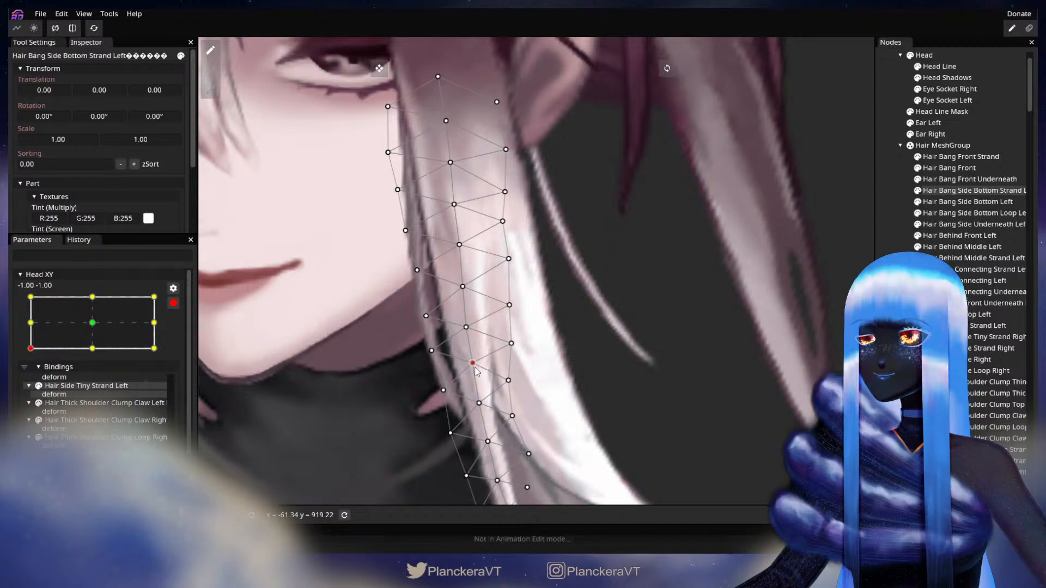
pyautogui.click(467, 327)
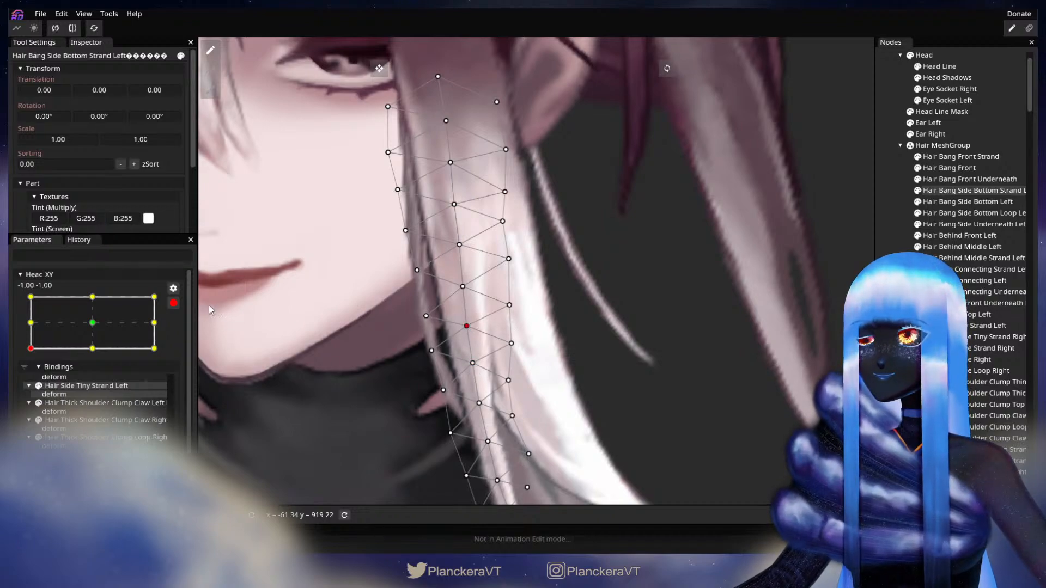
pyautogui.click(173, 303)
pyautogui.moveTo(30, 380)
pyautogui.mouseDown()
pyautogui.moveTo(26, 362)
pyautogui.moveTo(28, 378)
pyautogui.mouseUp()
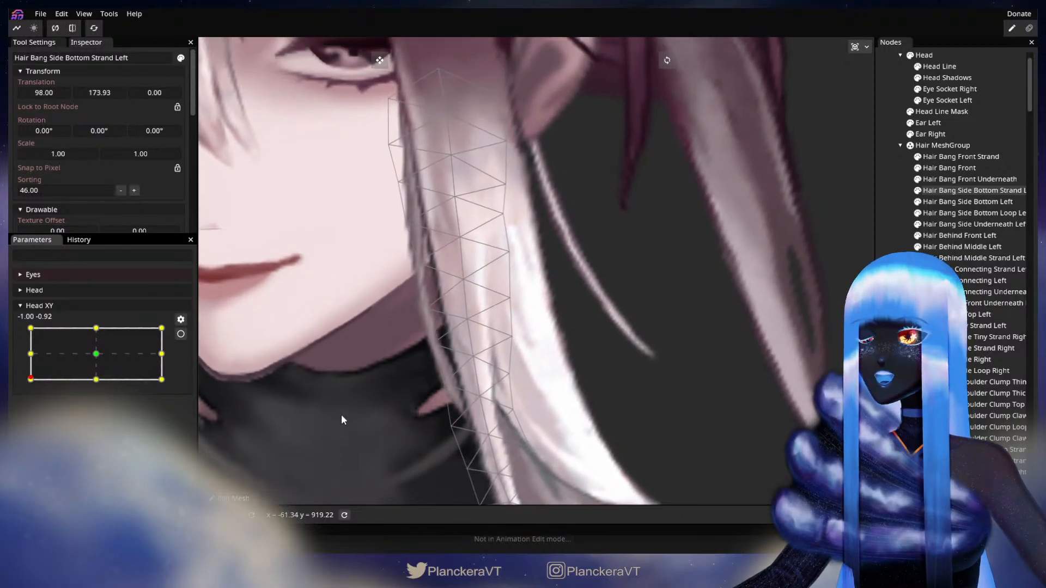
# - Check the strand's lower section, then adjust three middle-column vertices over the lower collar at Head XY -1.00 -1.00 and recheck with the parameter disarmed
pyautogui.moveTo(341, 416); pyautogui.dragTo(314, 281)
pyautogui.moveTo(388, 384); pyautogui.dragTo(391, 356)
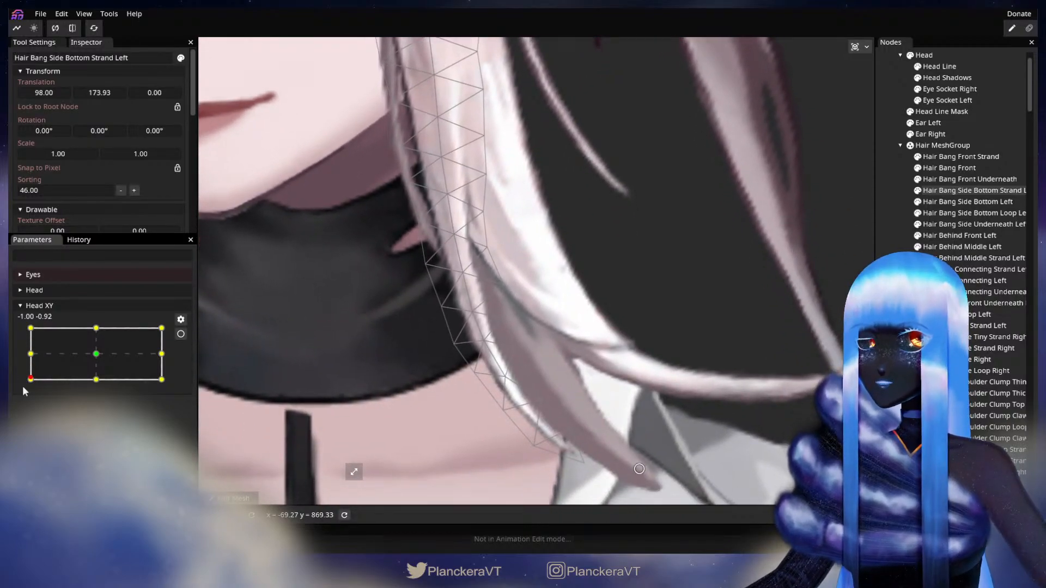
pyautogui.moveTo(31, 381); pyautogui.dragTo(26, 354)
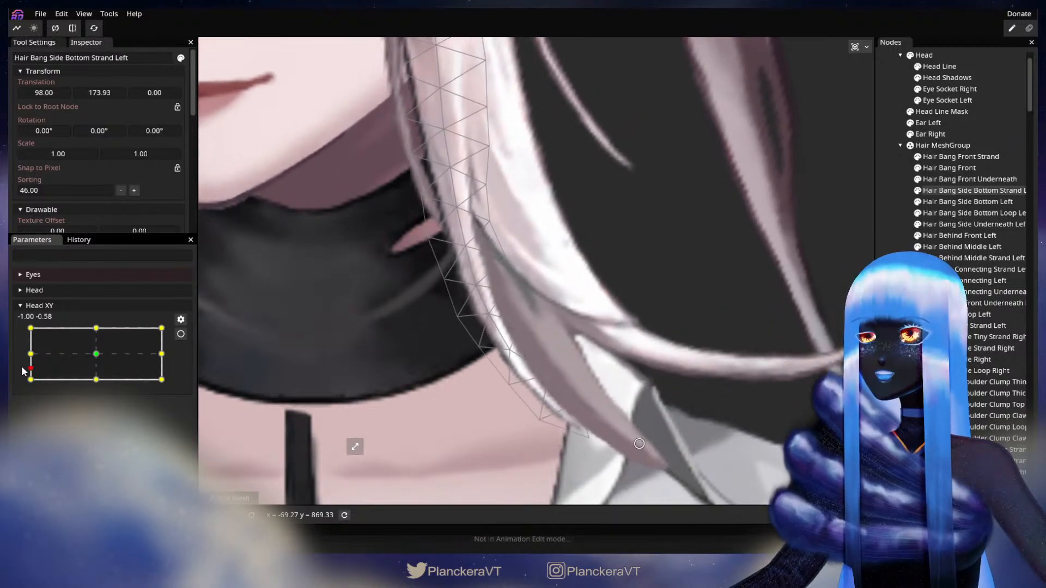
pyautogui.click(181, 334)
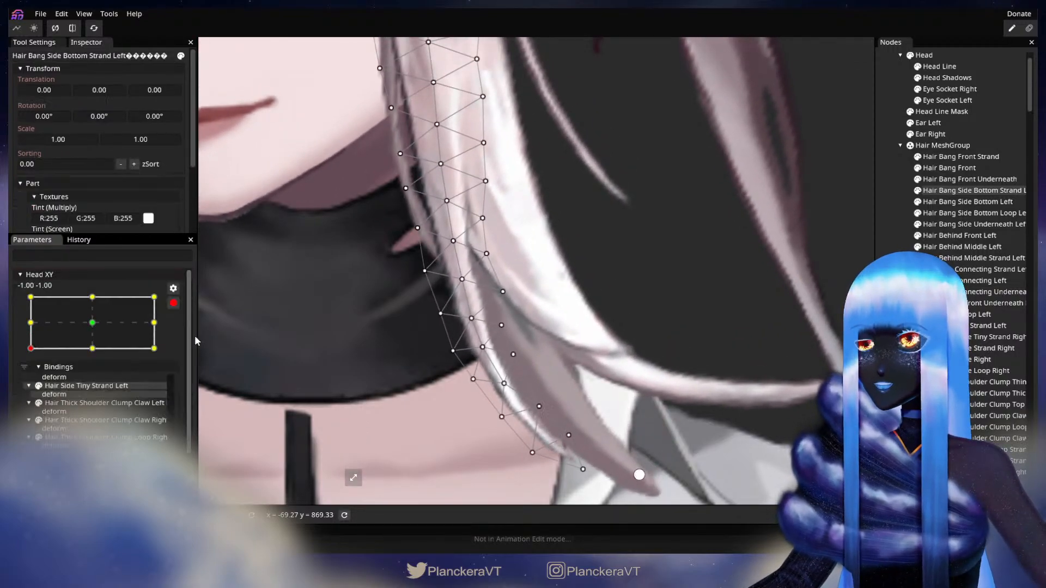
pyautogui.moveTo(464, 279); pyautogui.dragTo(466, 286)
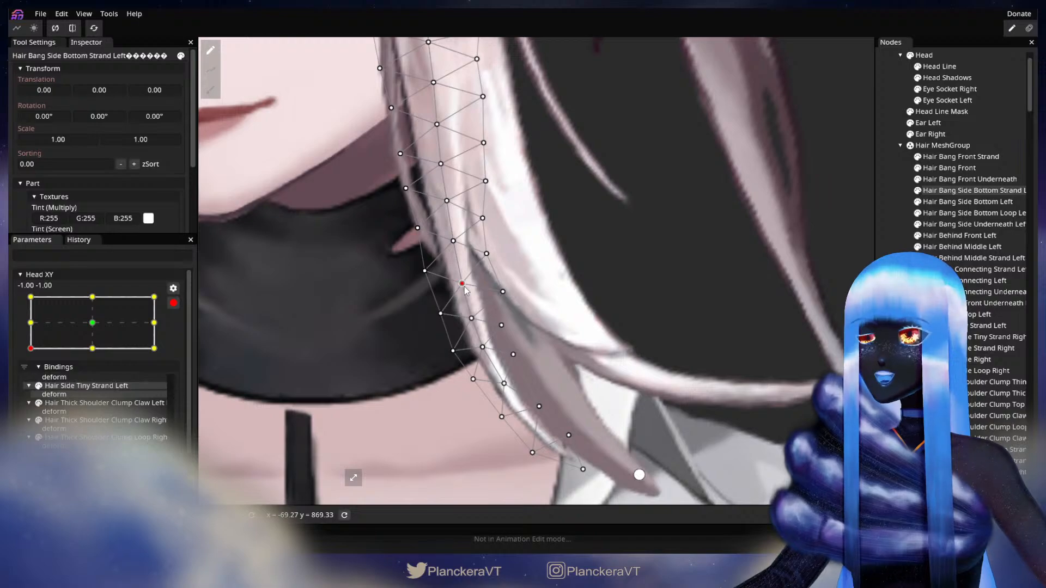
pyautogui.moveTo(481, 325); pyautogui.dragTo(489, 350)
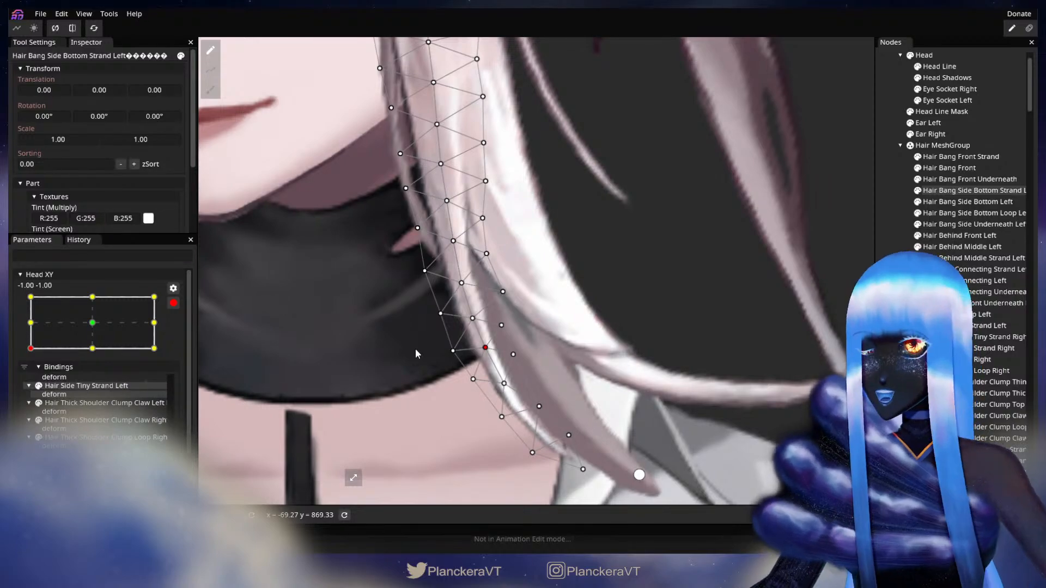
pyautogui.click(174, 304)
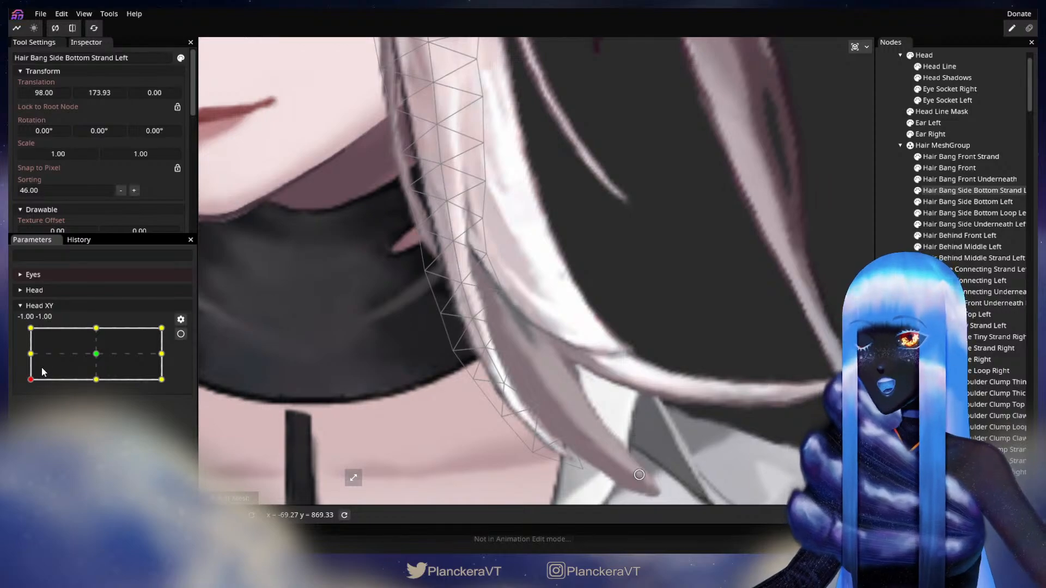
pyautogui.moveTo(32, 381); pyautogui.dragTo(67, 380)
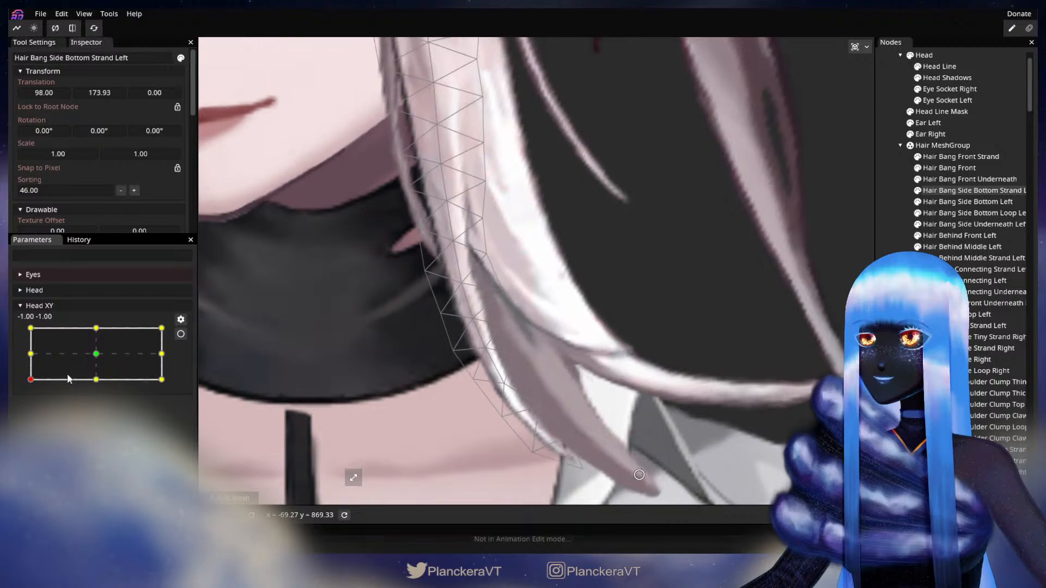
# - Re-arm Head XY at -1.00 -1.00, nudge two middle-column vertices at and below the collar's bottom edge, and check the motion with the parameter disarmed
pyautogui.click(180, 334)
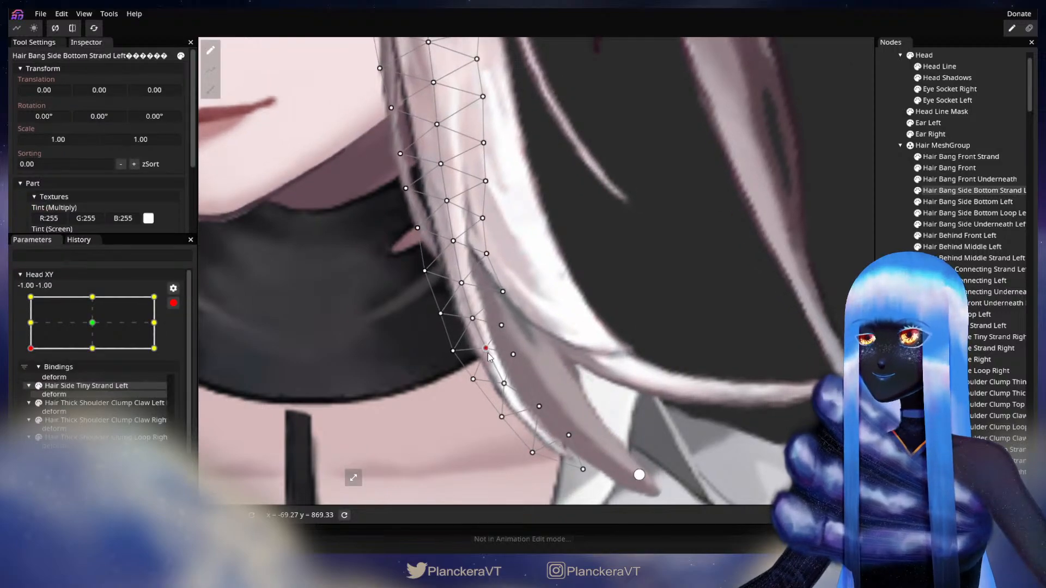
pyautogui.moveTo(485, 348); pyautogui.dragTo(488, 352)
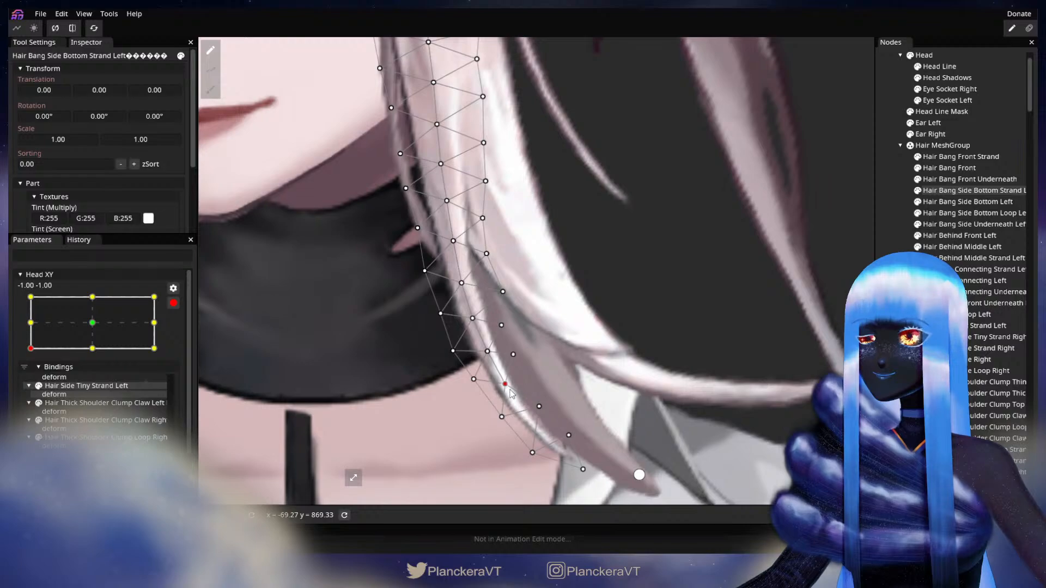
pyautogui.click(173, 303)
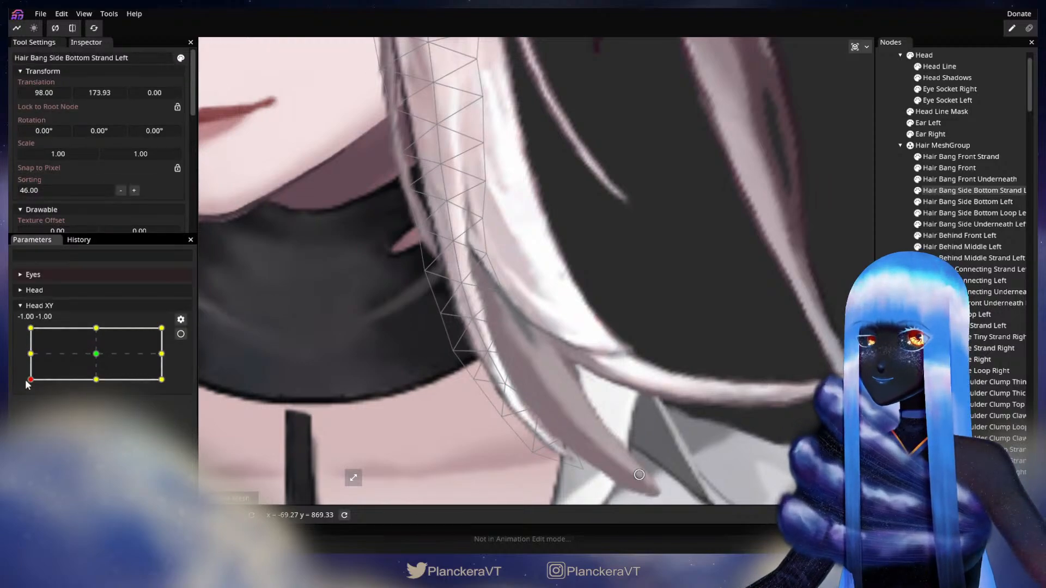
pyautogui.moveTo(31, 379); pyautogui.dragTo(8, 385)
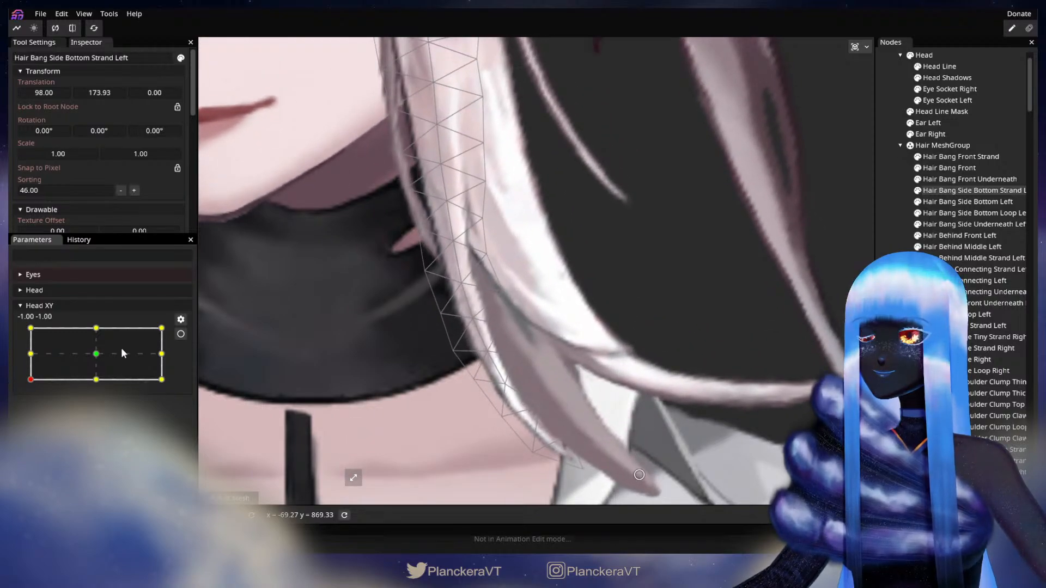
# - Re-arm Head XY at -1.00 -1.00 and nudge the strand's middle-column vertices over the lower collar plus the face-side vertex at the collar's bottom edge
pyautogui.click(180, 335)
pyautogui.click(463, 284)
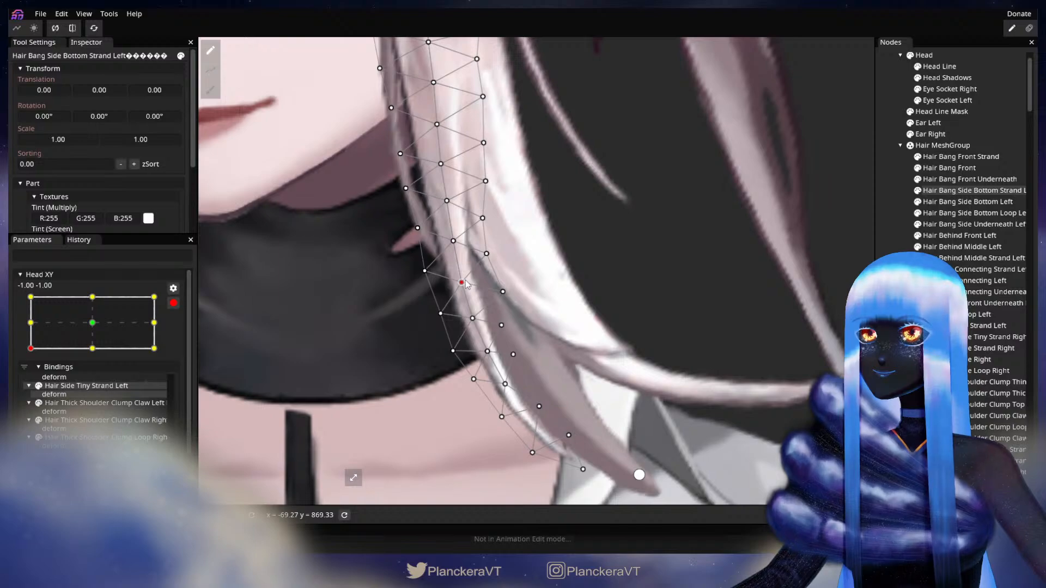
pyautogui.moveTo(465, 280); pyautogui.dragTo(467, 277)
pyautogui.moveTo(478, 320); pyautogui.dragTo(480, 319)
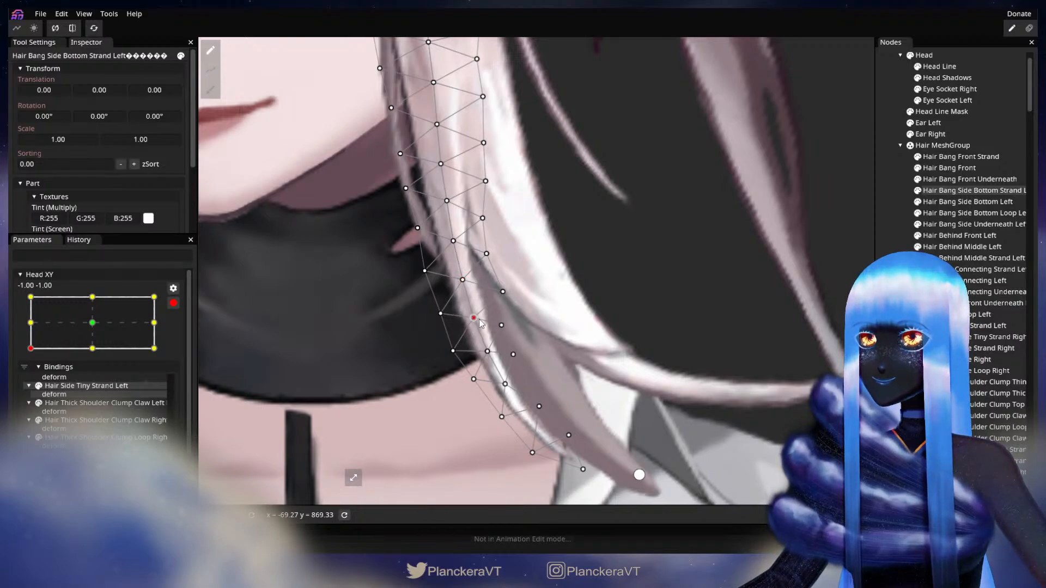
pyautogui.scroll(-1, 482, 327)
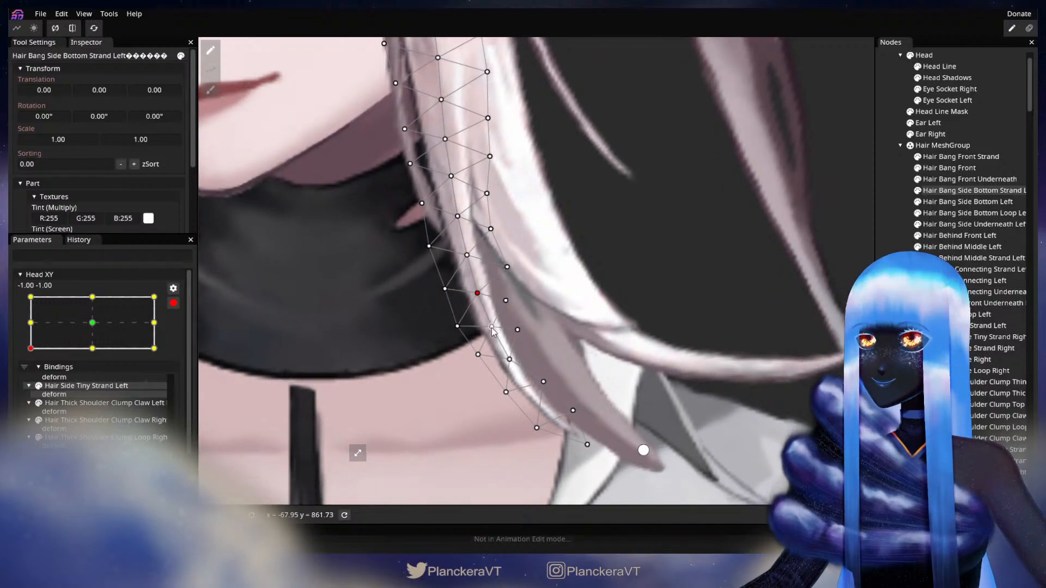
pyautogui.click(459, 327)
pyautogui.click(492, 326)
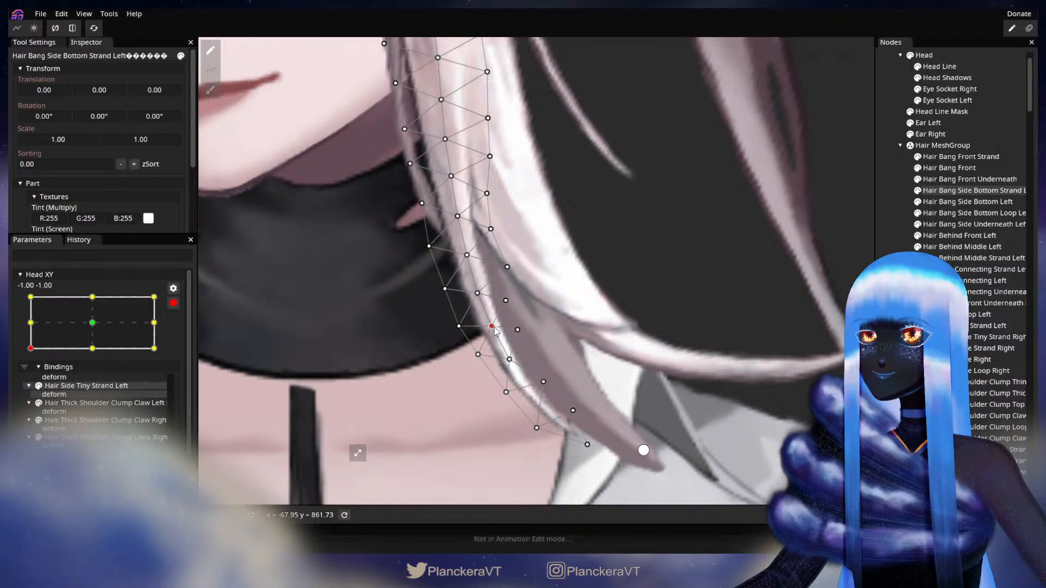
# - Nudge the outer-edge vertex where the strand begins curving outward, check the motion with Head XY disarmed, and re-arm it at -1.00 -1.00
pyautogui.click(507, 267)
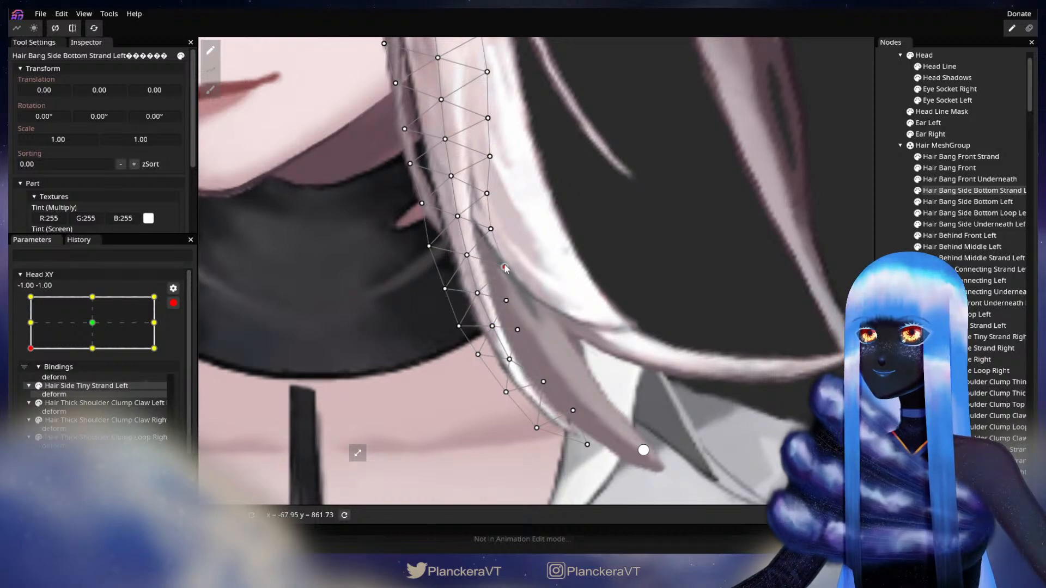
pyautogui.moveTo(513, 268); pyautogui.dragTo(448, 289)
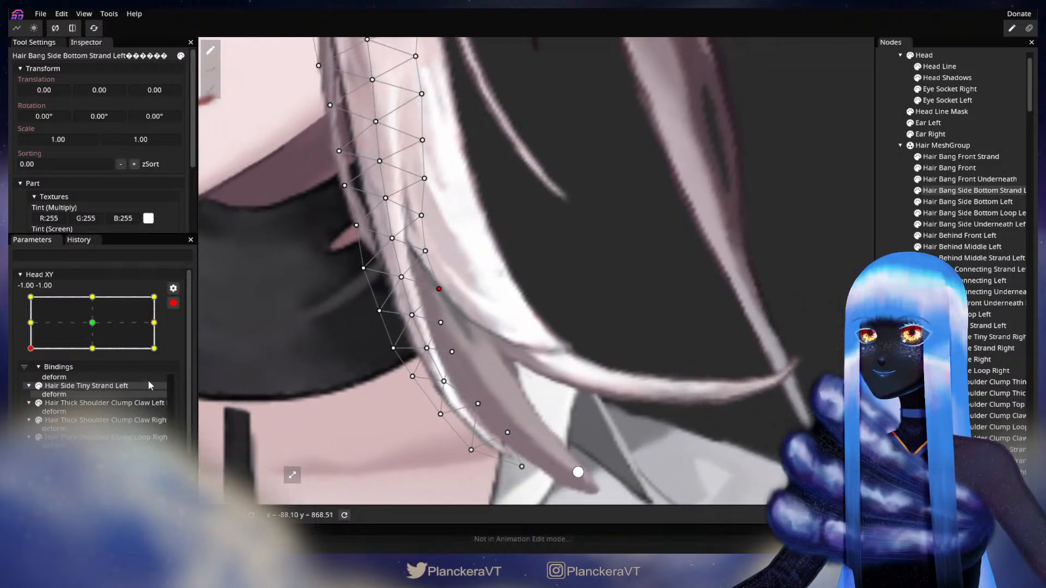
pyautogui.click(174, 303)
pyautogui.moveTo(30, 385)
pyautogui.mouseDown()
pyautogui.moveTo(27, 355)
pyautogui.moveTo(20, 383)
pyautogui.mouseUp()
pyautogui.click(181, 335)
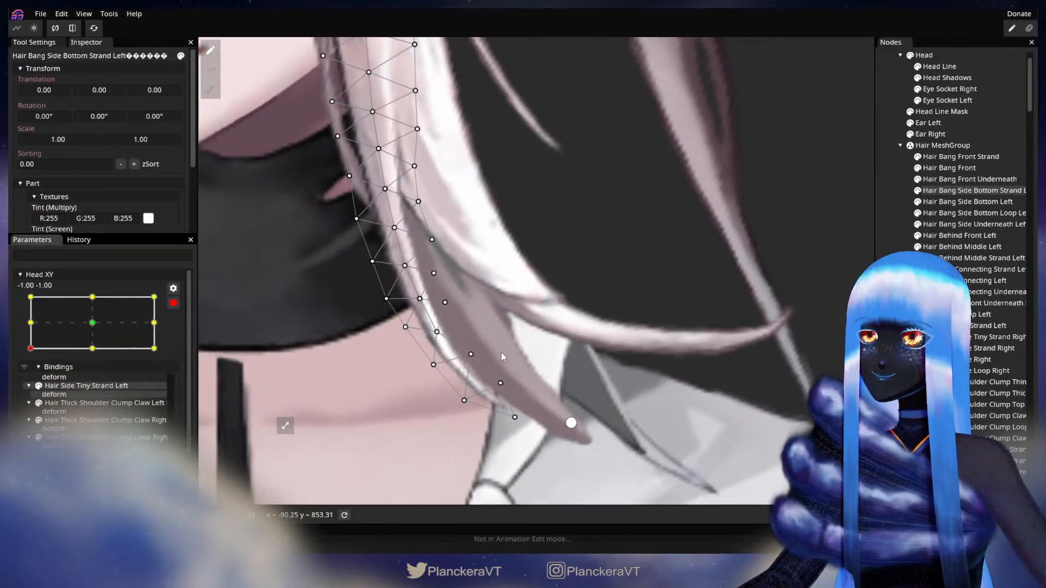
# - Nudge the strand's vertices below the collar's bottom edge where it curves toward its tip, at Head XY -1.00 -1.00, then deselect the mesh
pyautogui.moveTo(472, 357); pyautogui.dragTo(434, 372)
pyautogui.click(438, 332)
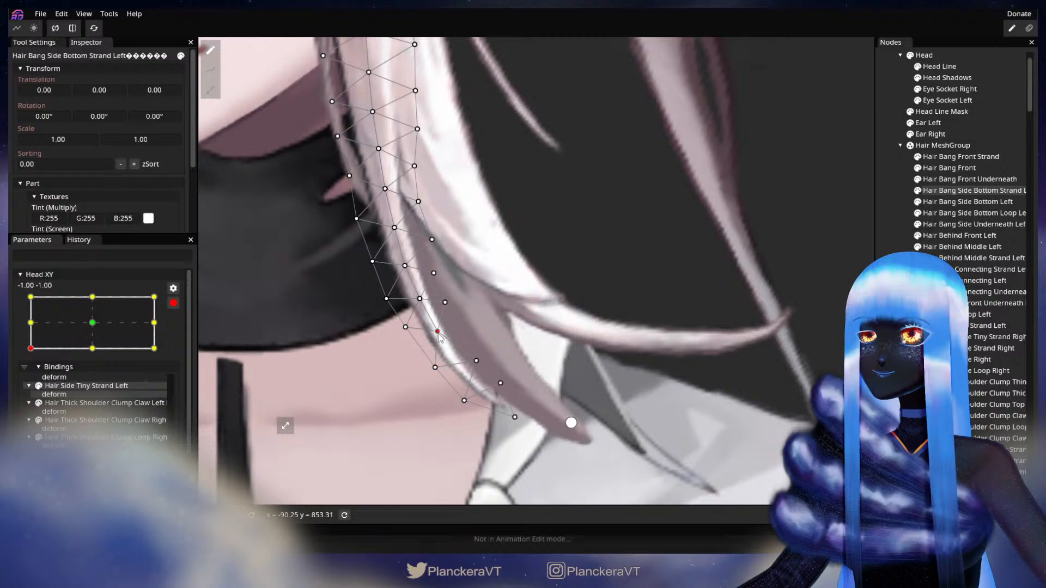
pyautogui.moveTo(403, 331); pyautogui.dragTo(419, 369)
pyautogui.scroll(-2, 425, 359)
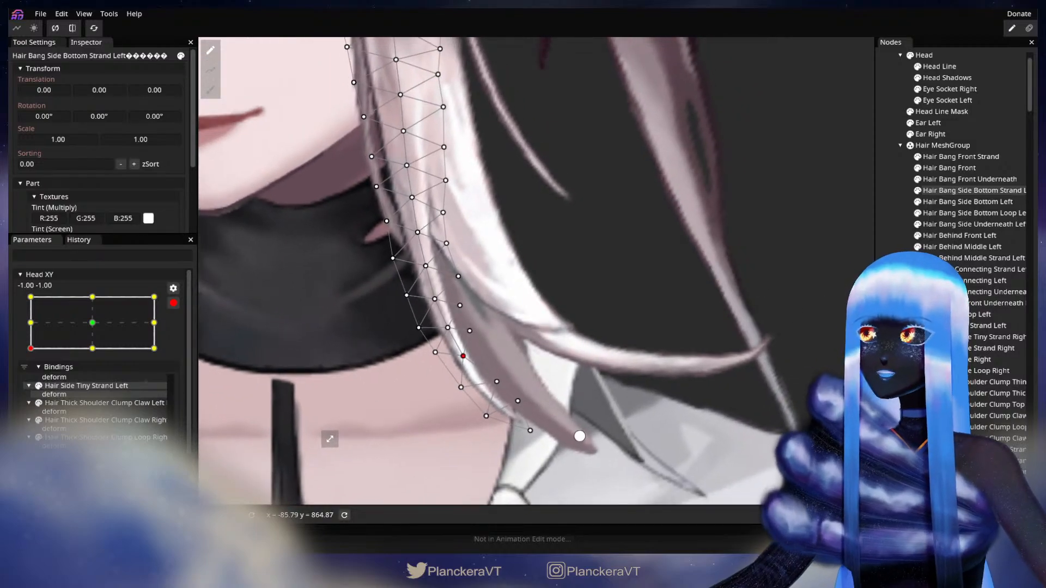
pyautogui.click(887, 289)
pyautogui.scroll(-2, 485, 360)
pyautogui.moveTo(458, 240); pyautogui.dragTo(469, 325)
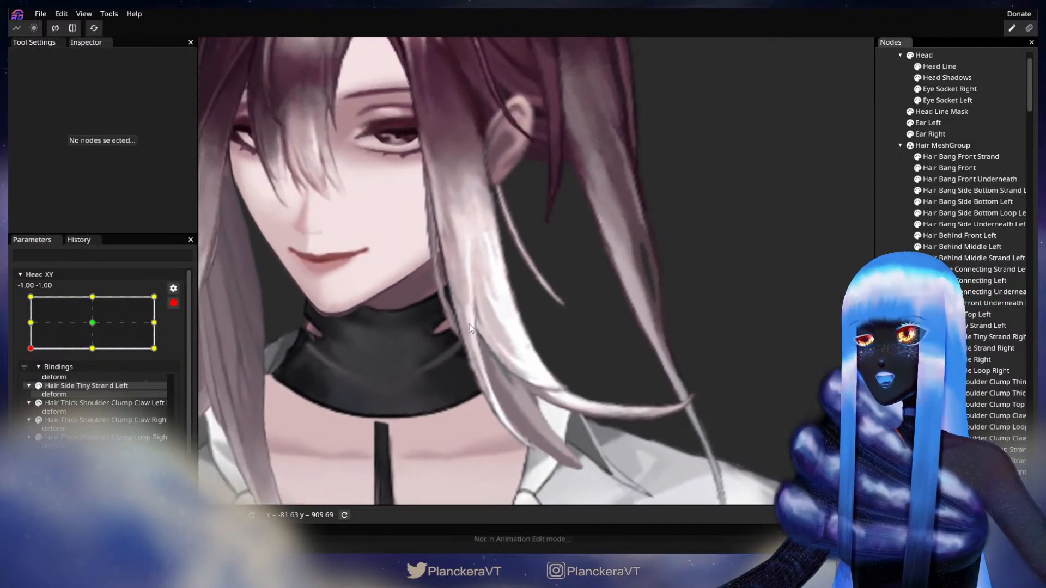
# - Disarm Head XY and sweep it vertically between -1.00 -1.00 and about -1.00 0.00 to check the whole hair's motion
pyautogui.click(173, 303)
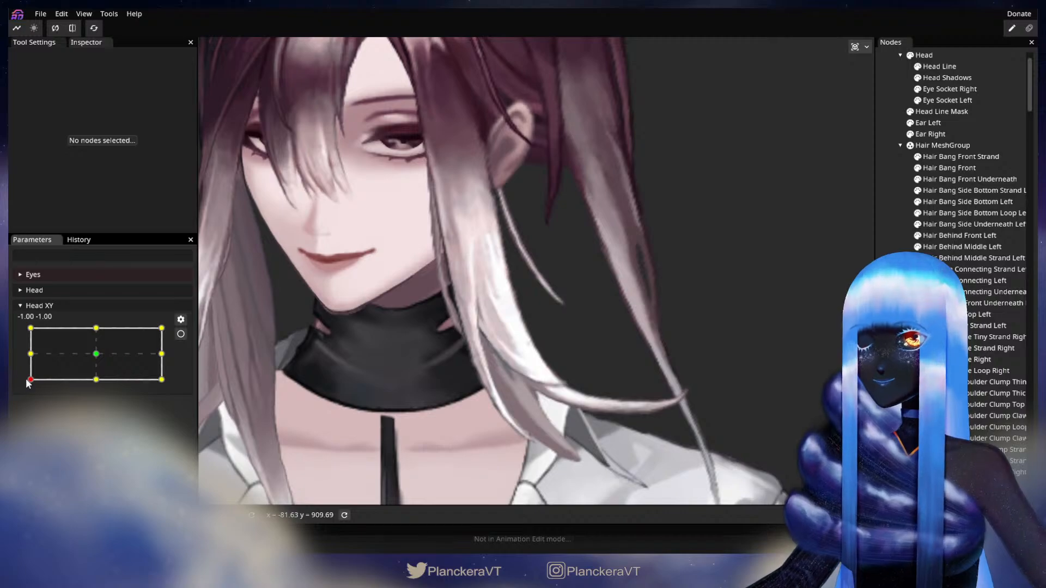
pyautogui.moveTo(26, 380); pyautogui.dragTo(23, 357)
pyautogui.scroll(-2, 374, 332)
pyautogui.moveTo(404, 298); pyautogui.dragTo(396, 386)
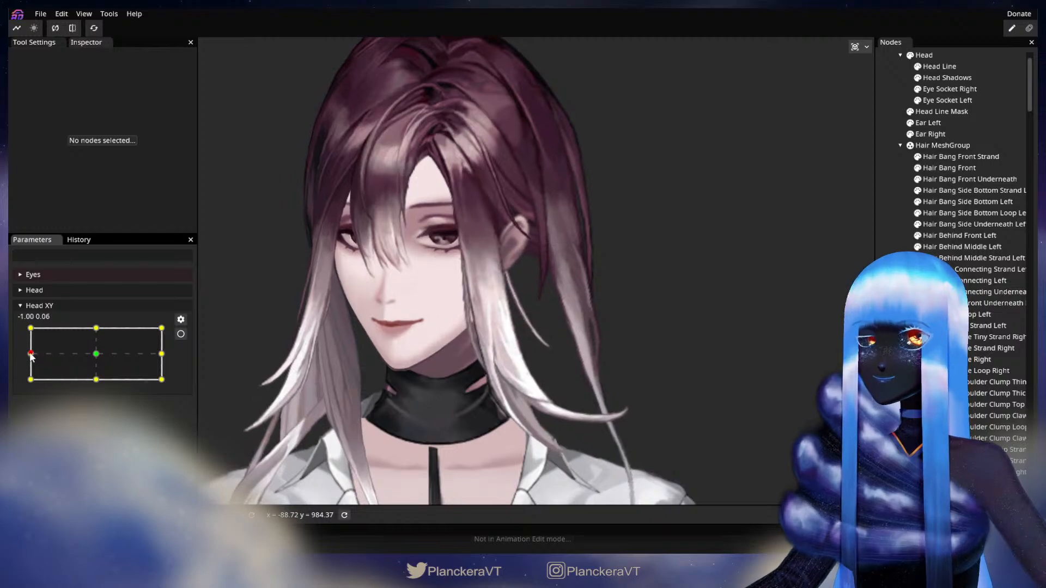
pyautogui.moveTo(41, 356); pyautogui.dragTo(22, 380)
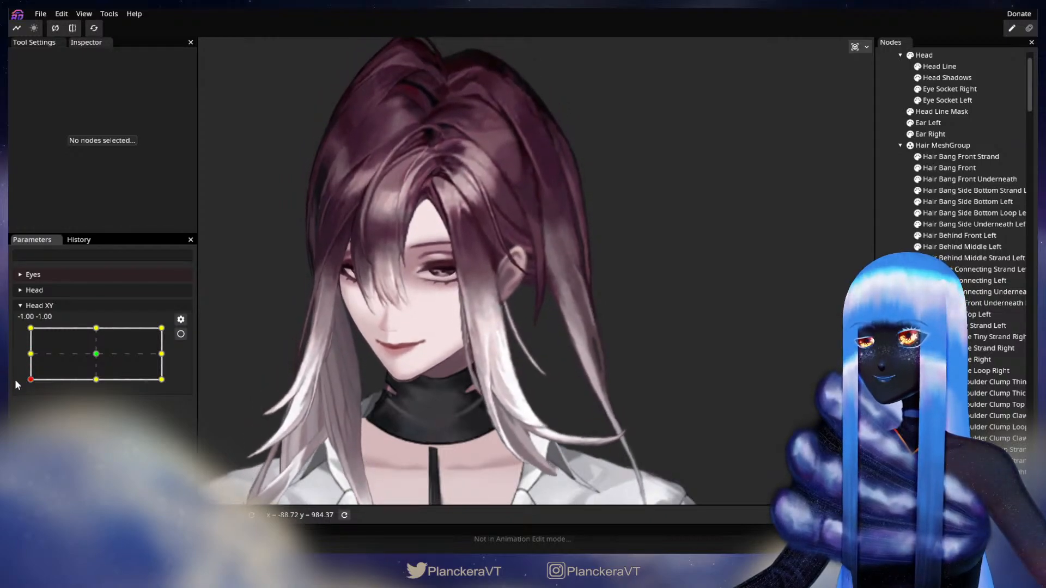
pyautogui.moveTo(15, 379)
pyautogui.mouseDown()
pyautogui.moveTo(8, 316)
pyautogui.moveTo(13, 381)
pyautogui.mouseUp()
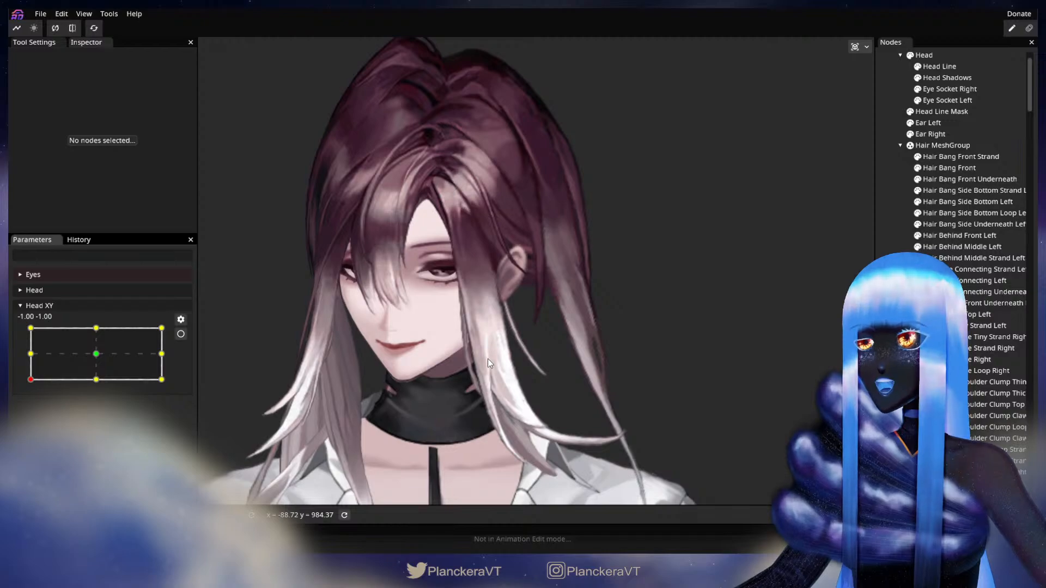
pyautogui.moveTo(490, 391); pyautogui.dragTo(473, 341)
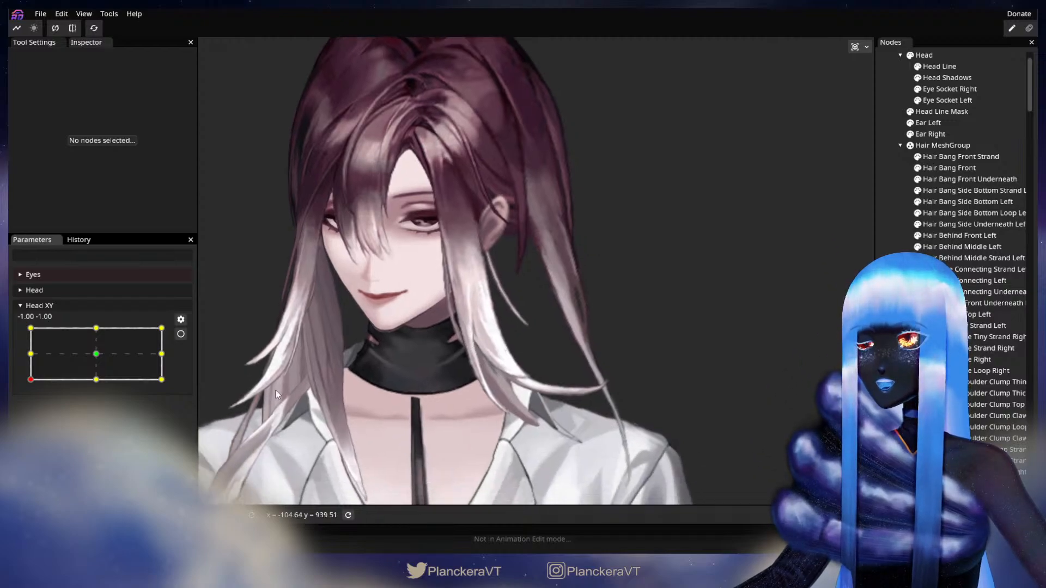
pyautogui.moveTo(34, 384); pyautogui.dragTo(31, 355)
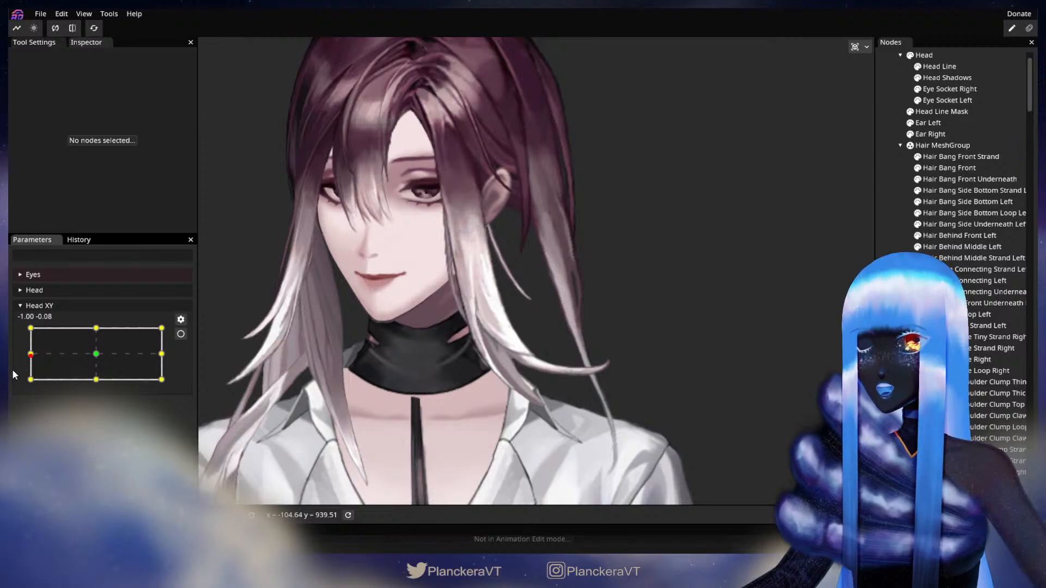
pyautogui.click(31, 354)
pyautogui.moveTo(32, 357); pyautogui.dragTo(24, 378)
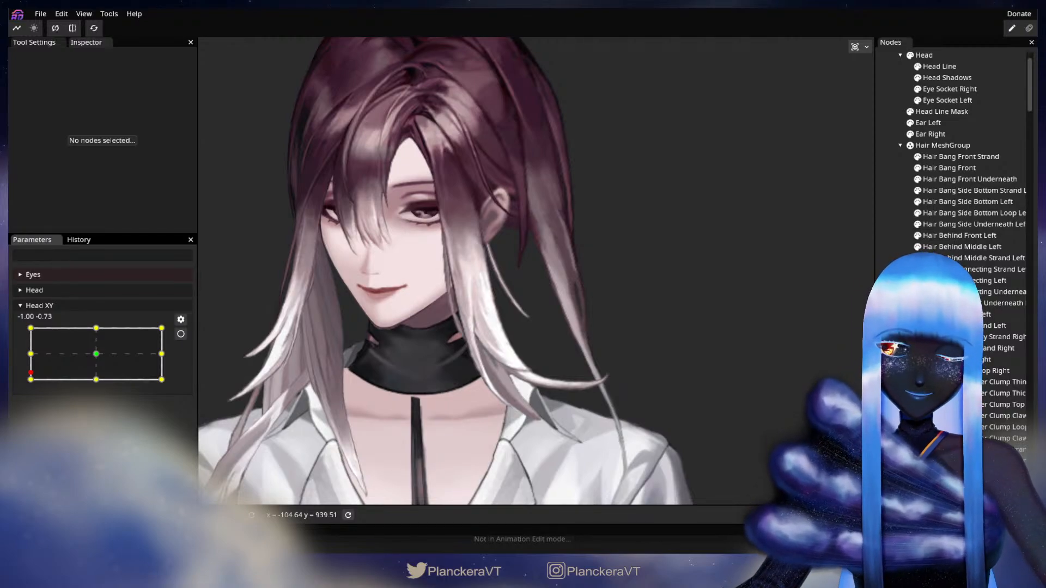
# - Examine the left side bang over the collar up close while moving Head XY around the -1.00 -1.00 corner and upward
pyautogui.scroll(3, 468, 402)
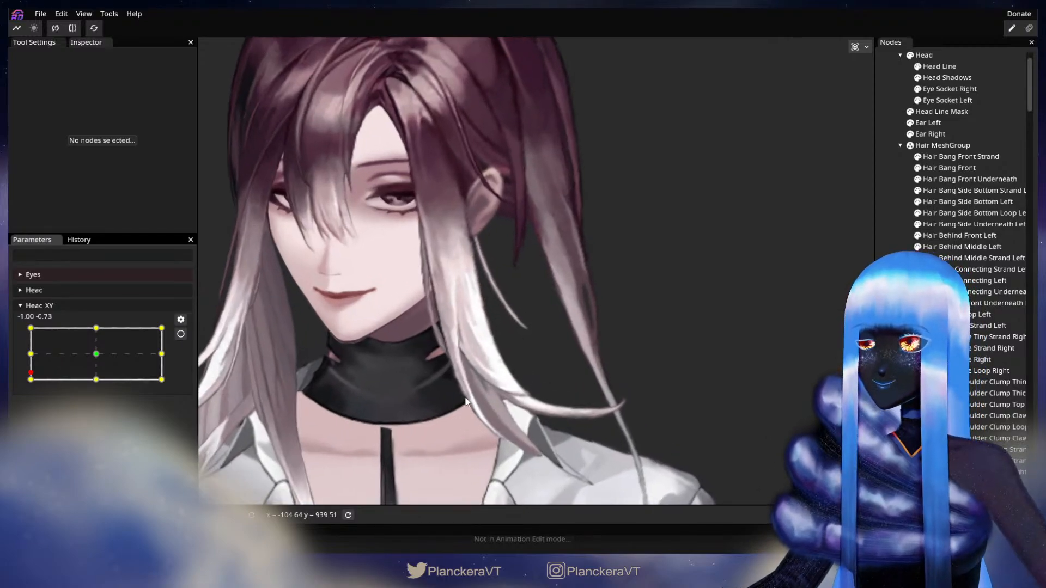
pyautogui.scroll(2, 390, 415)
pyautogui.scroll(1, 389, 412)
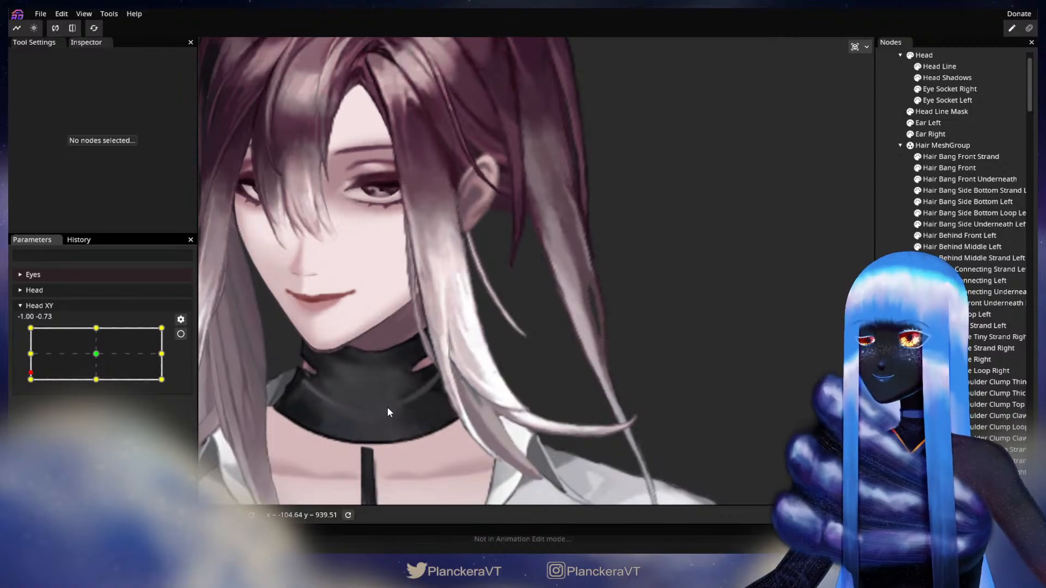
pyautogui.moveTo(390, 406); pyautogui.dragTo(489, 377)
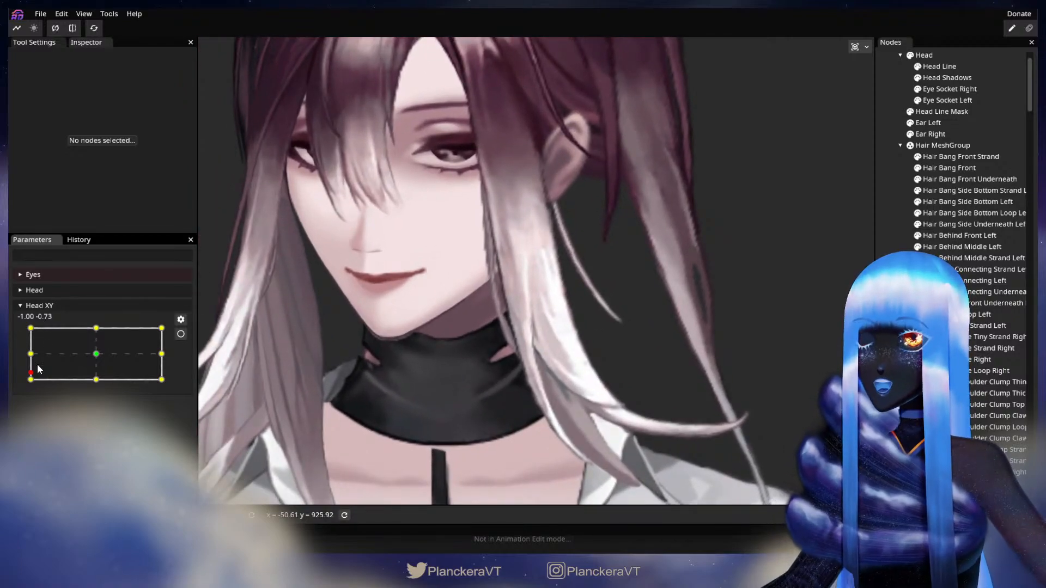
pyautogui.moveTo(38, 370); pyautogui.dragTo(146, 384)
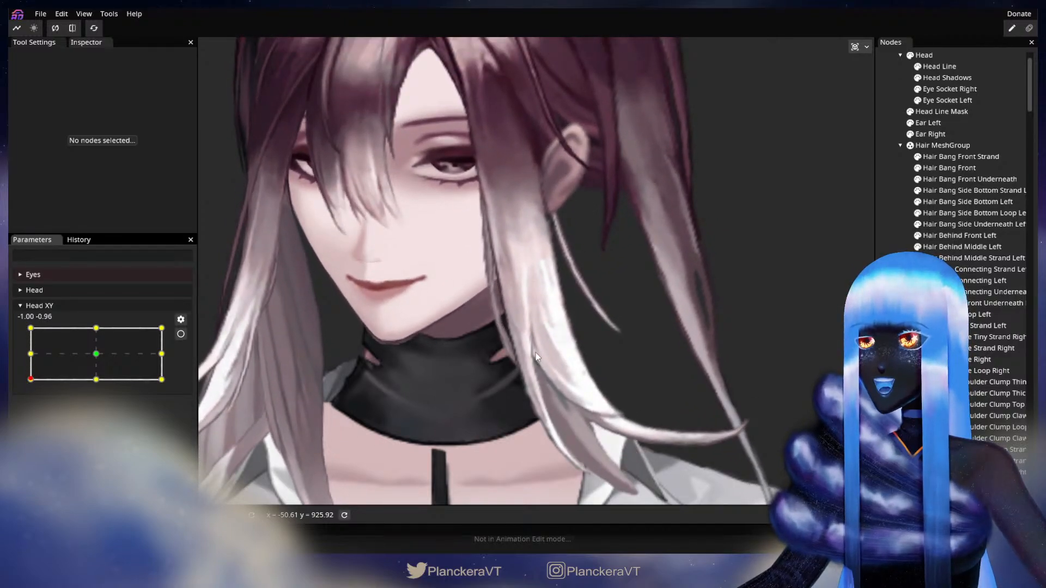
pyautogui.scroll(2, 537, 352)
pyautogui.moveTo(542, 360); pyautogui.dragTo(489, 316)
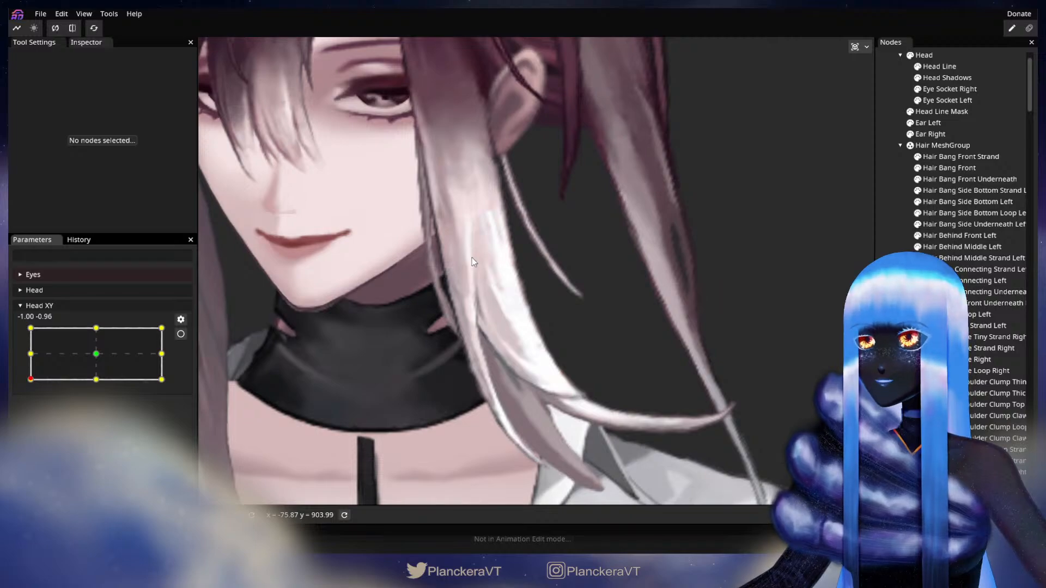
pyautogui.moveTo(474, 309); pyautogui.dragTo(401, 352)
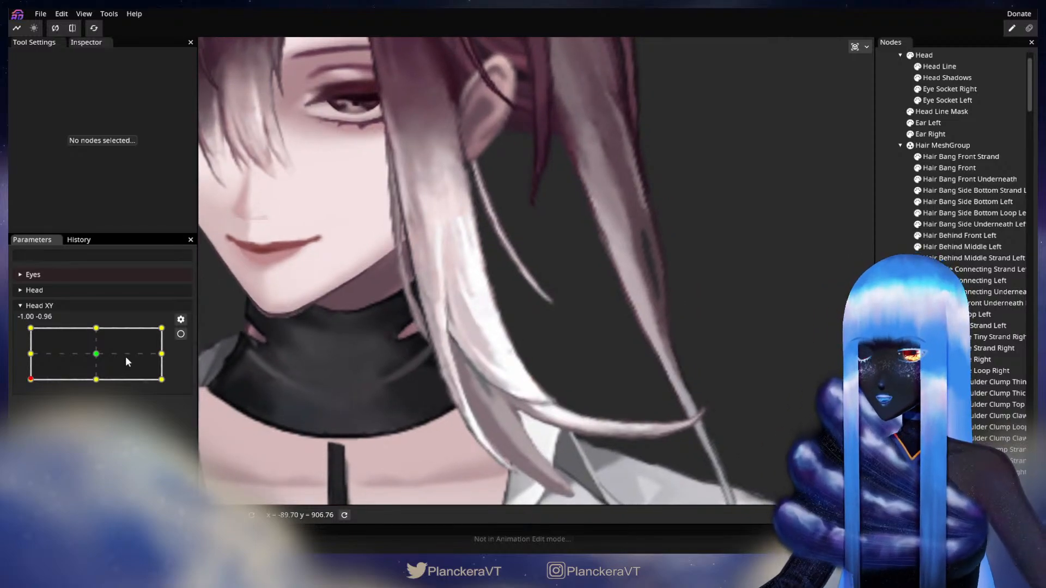
pyautogui.moveTo(36, 389)
pyautogui.mouseDown()
pyautogui.moveTo(32, 369)
pyautogui.moveTo(34, 385)
pyautogui.mouseUp()
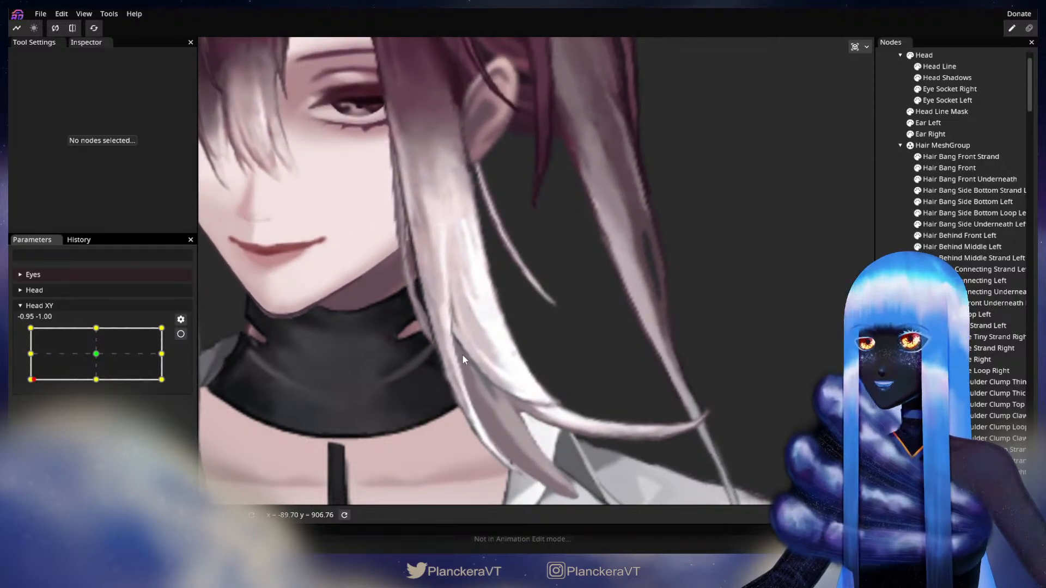
pyautogui.moveTo(34, 381); pyautogui.dragTo(28, 359)
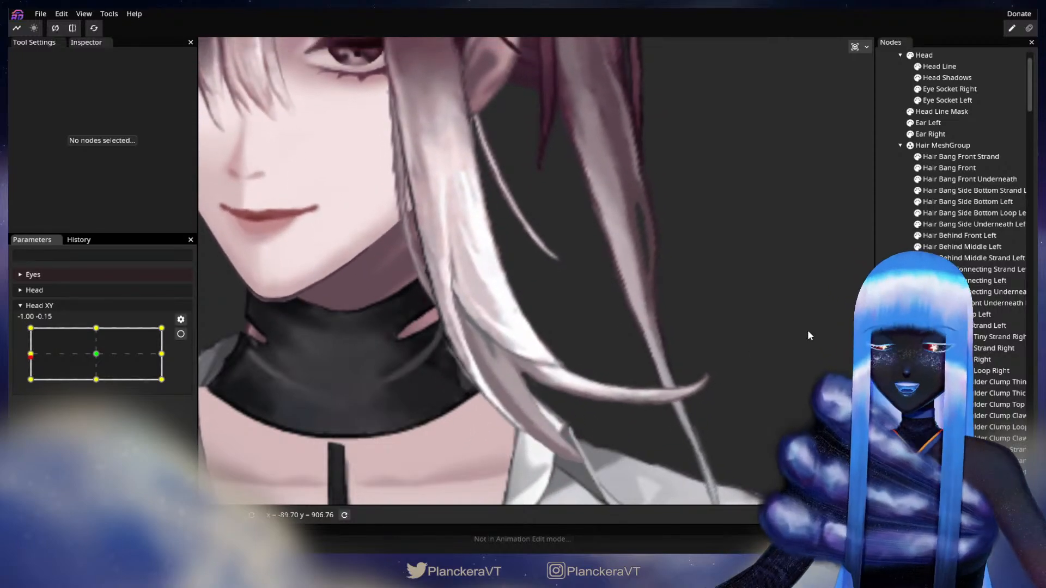
# - Select Hair Bang Side Bottom Left, arm Head XY at -1.00 -1.00, and shift its inner and face-side vertices over the collar toward the face
pyautogui.click(1004, 202)
pyautogui.scroll(2, 342, 402)
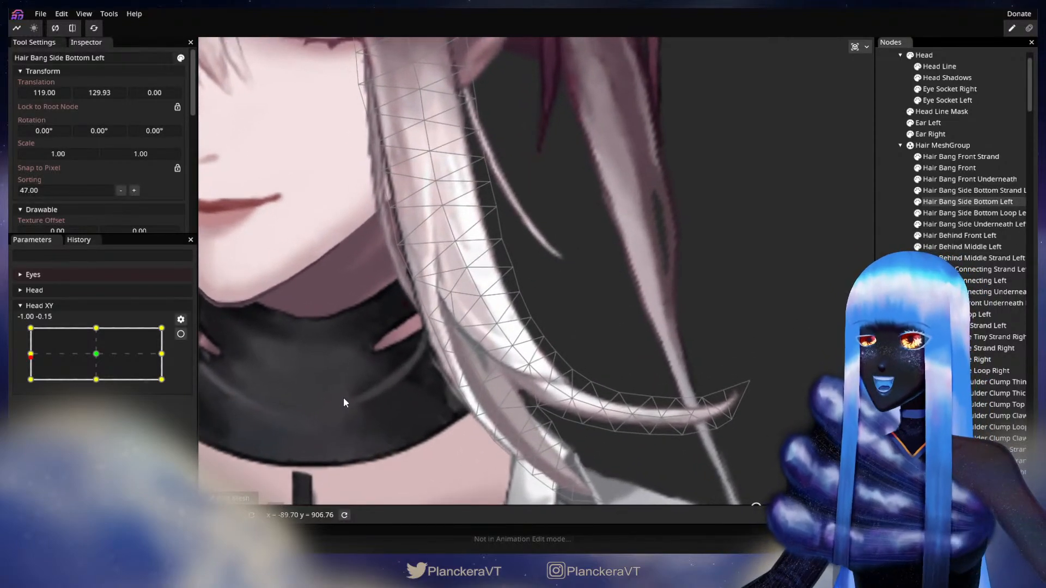
pyautogui.moveTo(343, 397); pyautogui.dragTo(436, 402)
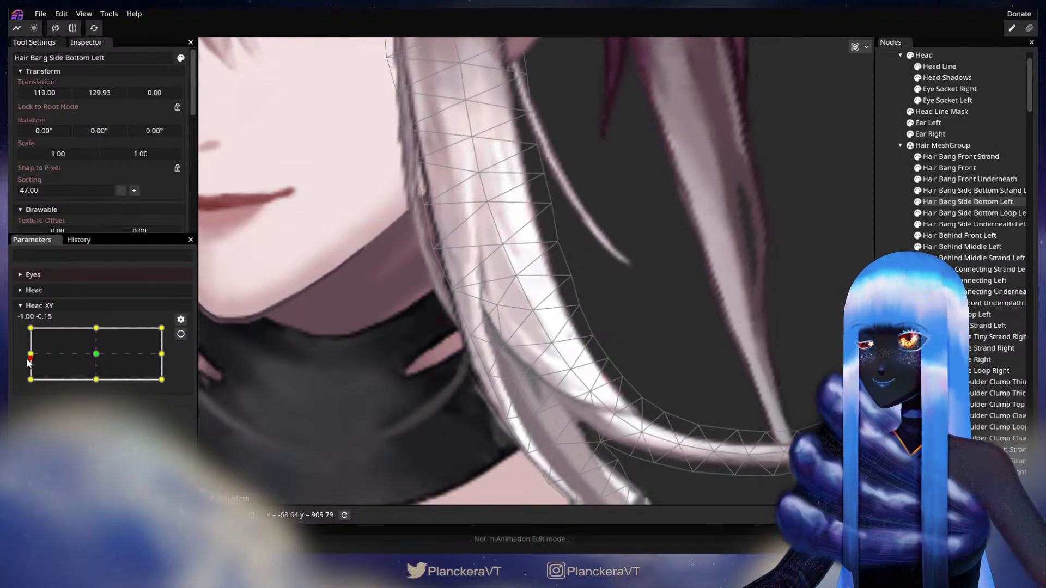
pyautogui.moveTo(31, 354); pyautogui.dragTo(25, 384)
pyautogui.click(181, 334)
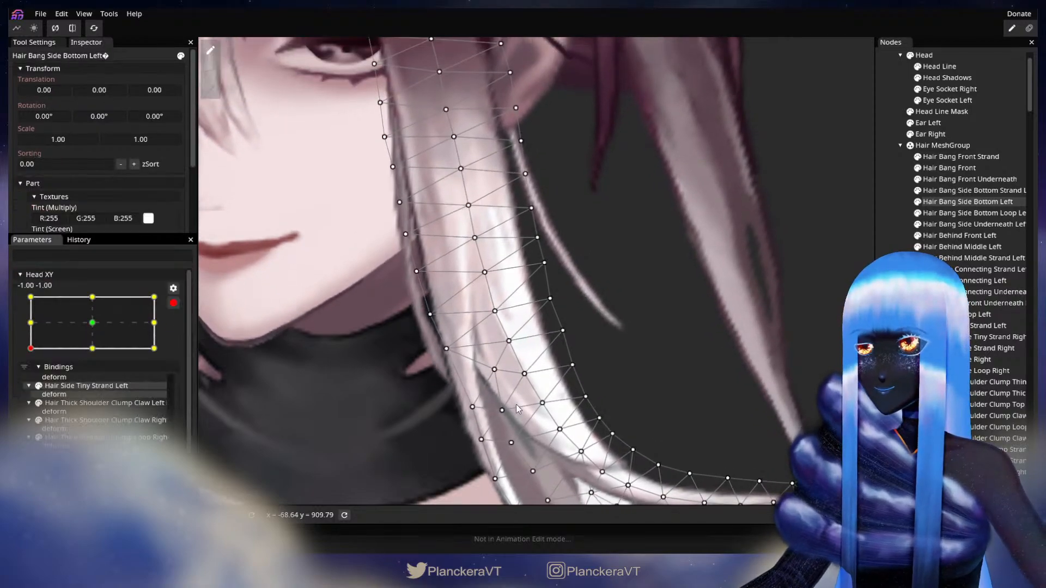
pyautogui.moveTo(502, 410); pyautogui.dragTo(479, 362)
pyautogui.moveTo(495, 404); pyautogui.dragTo(464, 405)
# - Fine-tune the inner and face-side vertices where the bang splits over the collar, then check the motion with Head XY disarmed
pyautogui.click(446, 349)
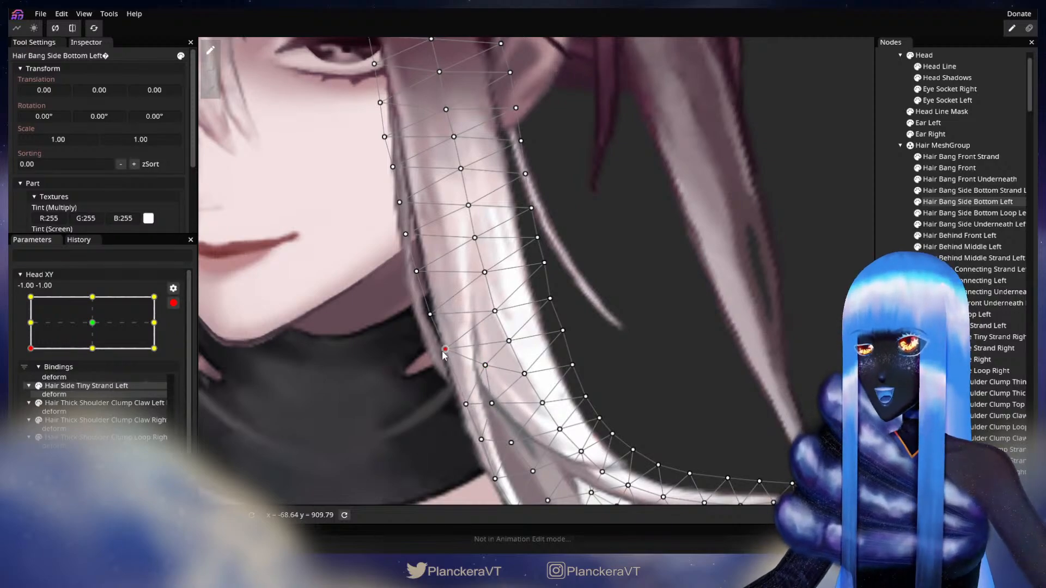
pyautogui.moveTo(485, 367); pyautogui.dragTo(489, 369)
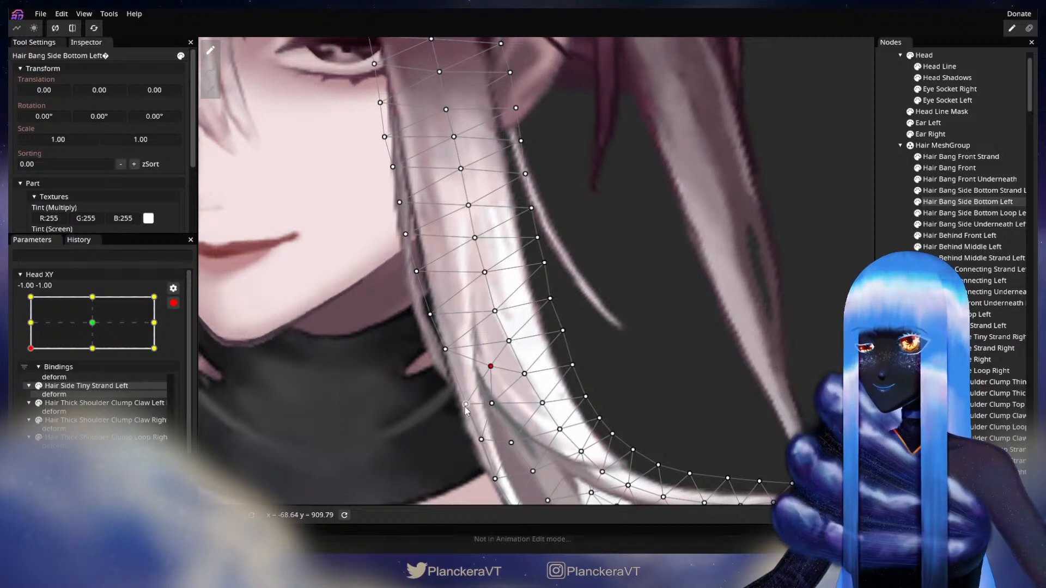
pyautogui.click(465, 405)
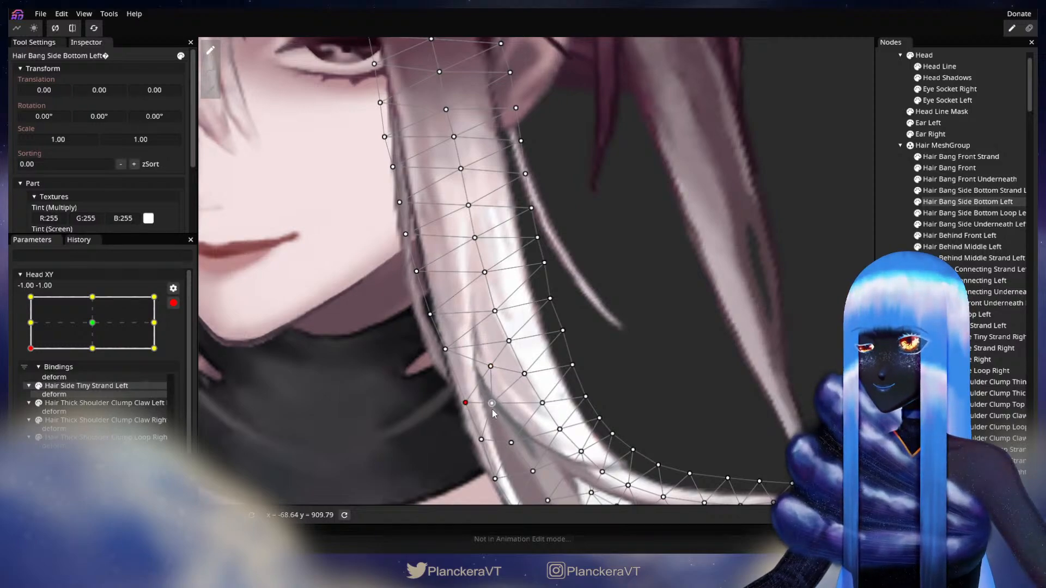
pyautogui.moveTo(492, 408); pyautogui.dragTo(495, 414)
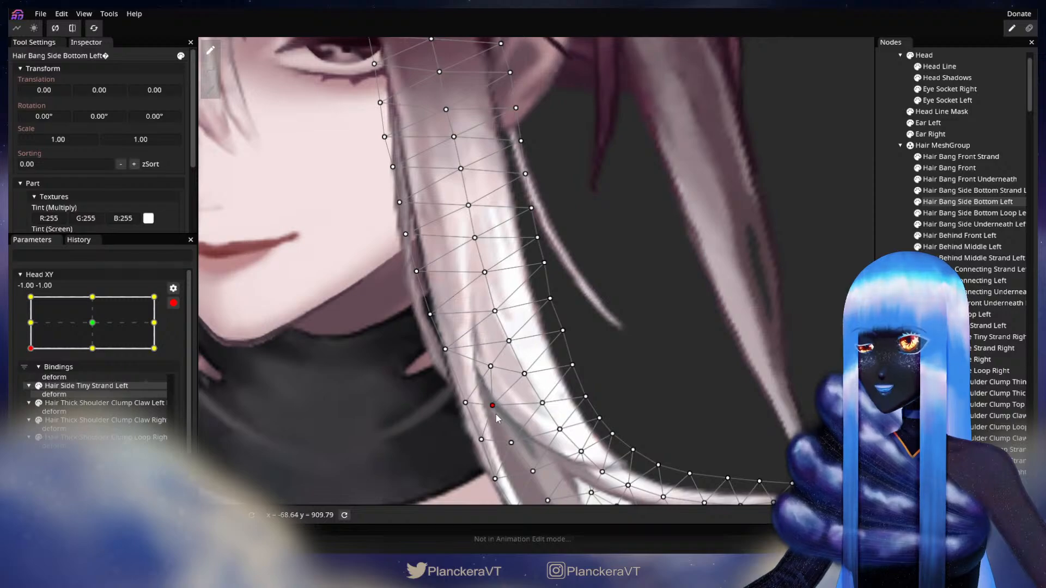
pyautogui.moveTo(557, 428); pyautogui.dragTo(493, 386)
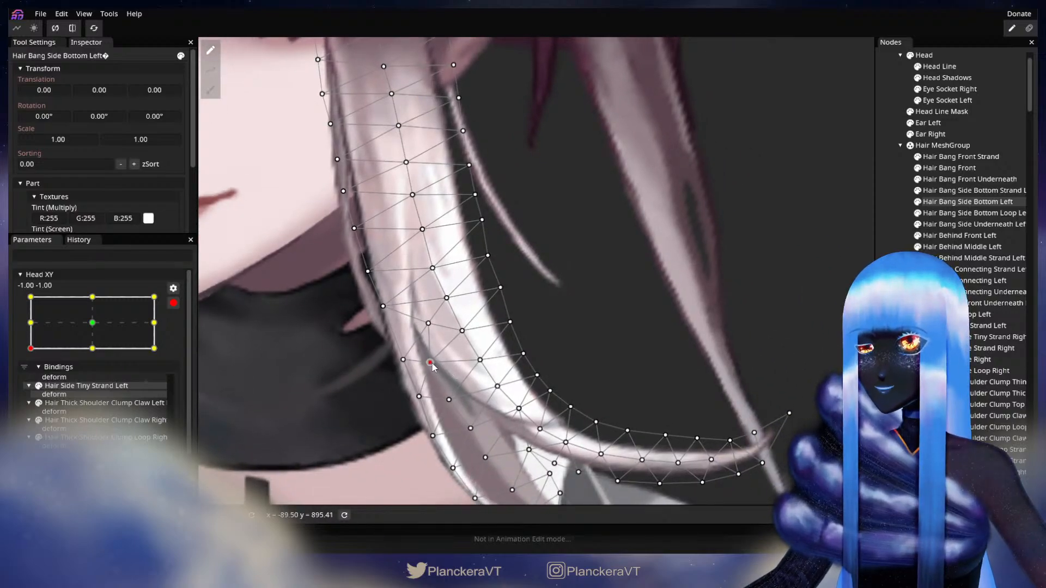
pyautogui.scroll(2, 463, 348)
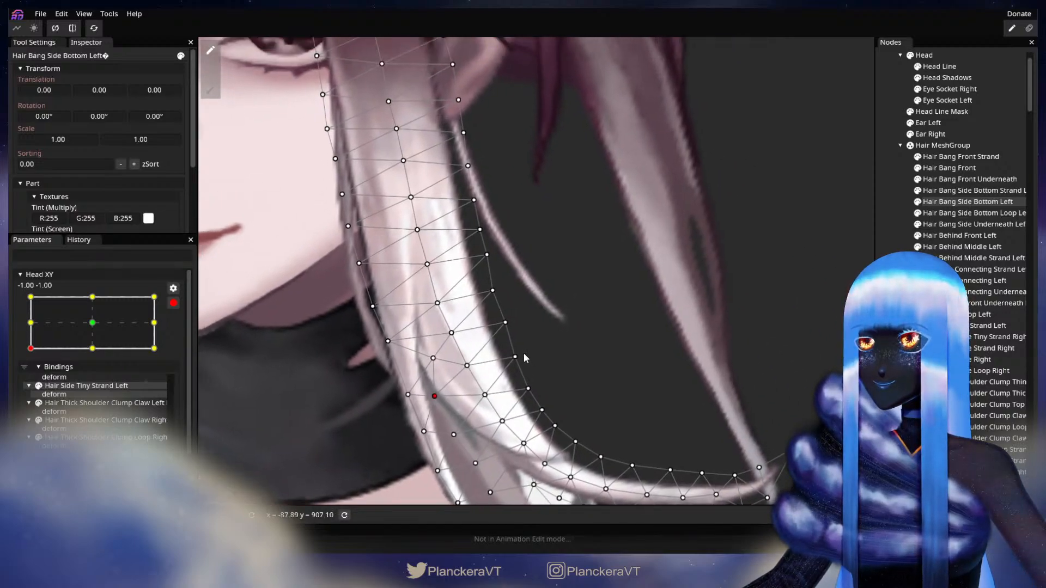
pyautogui.click(747, 291)
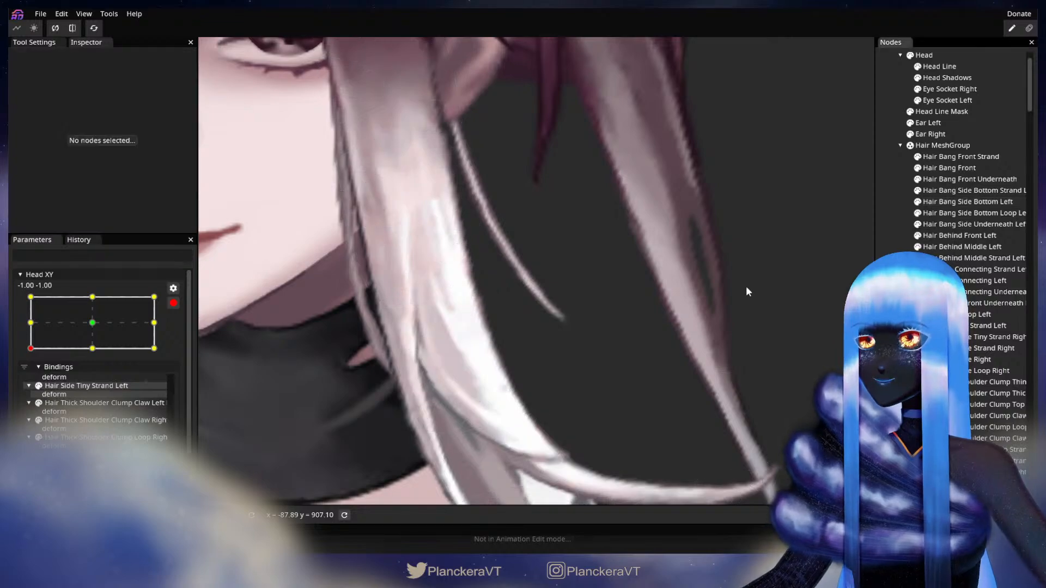
pyautogui.click(174, 303)
pyautogui.moveTo(31, 379)
pyautogui.mouseDown()
pyautogui.moveTo(24, 355)
pyautogui.moveTo(46, 386)
pyautogui.mouseUp()
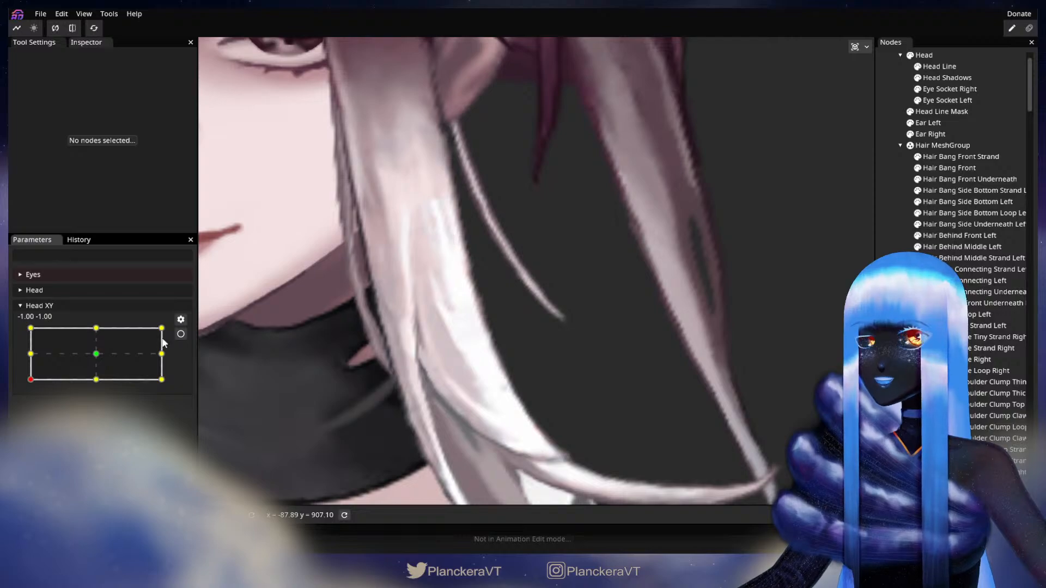
# - Reselect Hair Bang Side Bottom Left, re-arm Head XY at -1.00 -1.00, and nudge three middle-column vertices beside the cheek and jaw
pyautogui.click(954, 203)
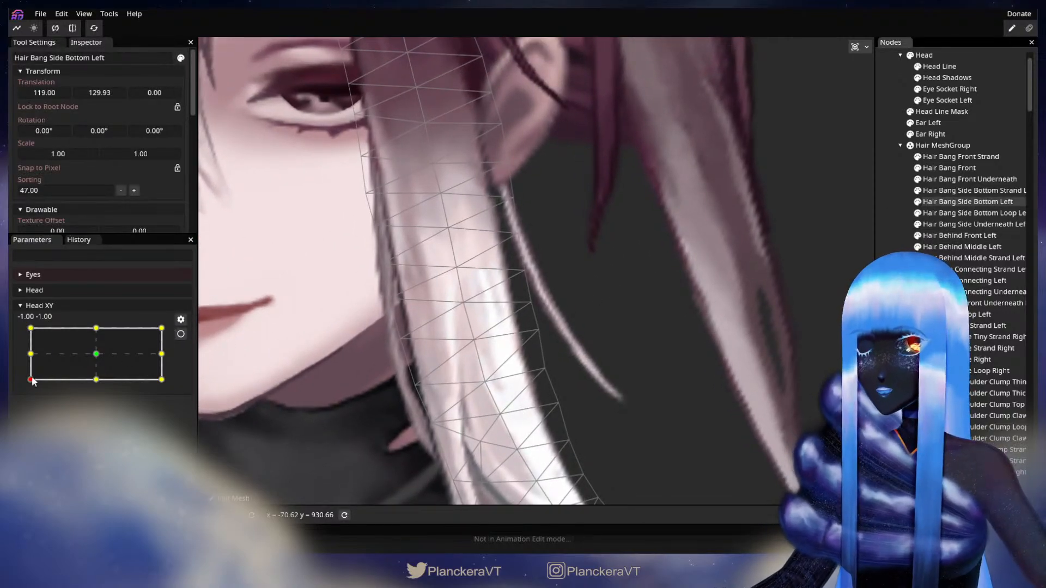
pyautogui.moveTo(29, 382)
pyautogui.mouseDown()
pyautogui.moveTo(25, 357)
pyautogui.moveTo(29, 381)
pyautogui.mouseUp()
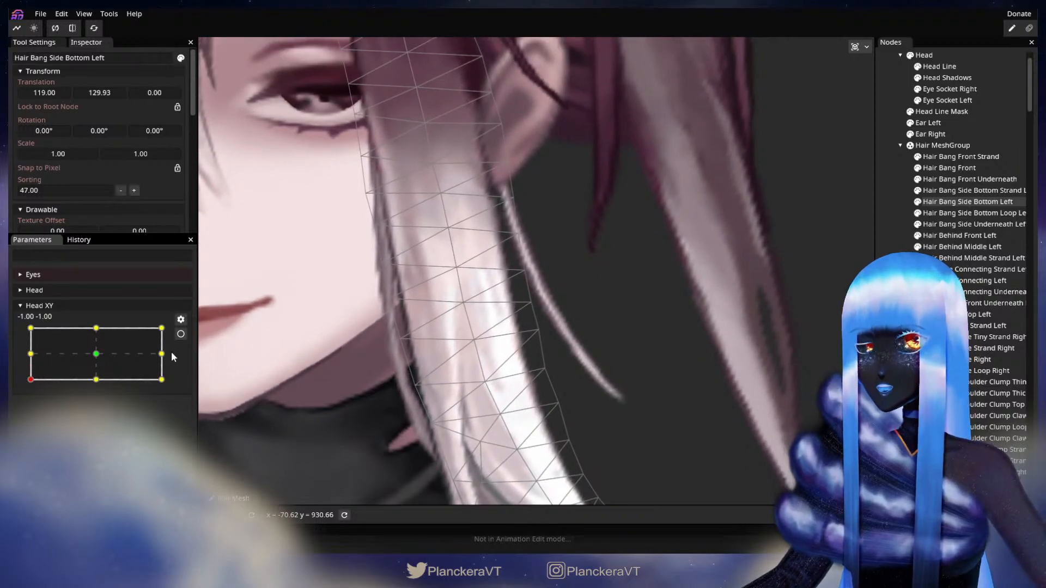
pyautogui.click(180, 334)
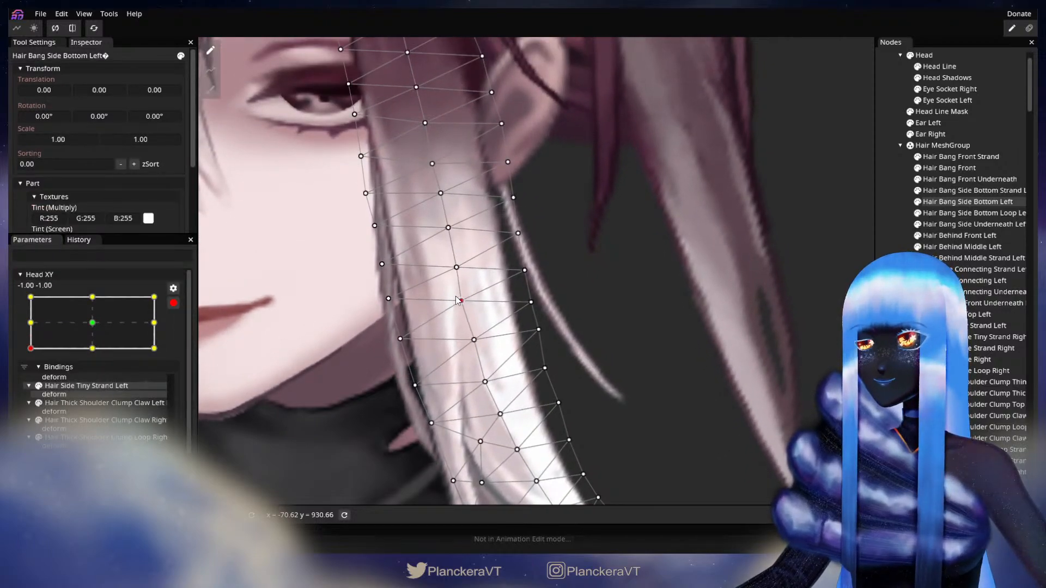
pyautogui.moveTo(456, 267); pyautogui.dragTo(453, 265)
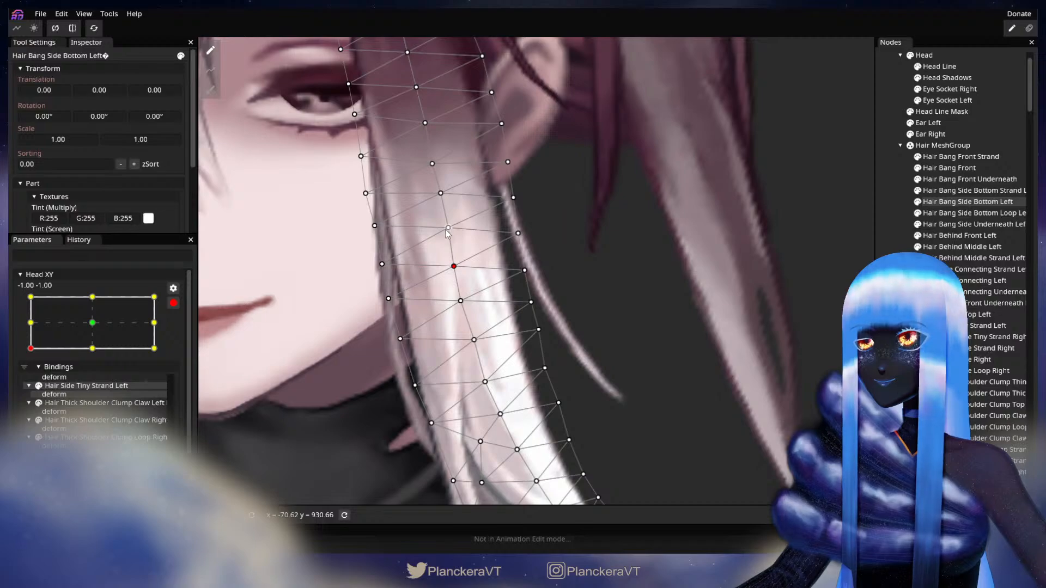
pyautogui.moveTo(447, 229); pyautogui.dragTo(446, 230)
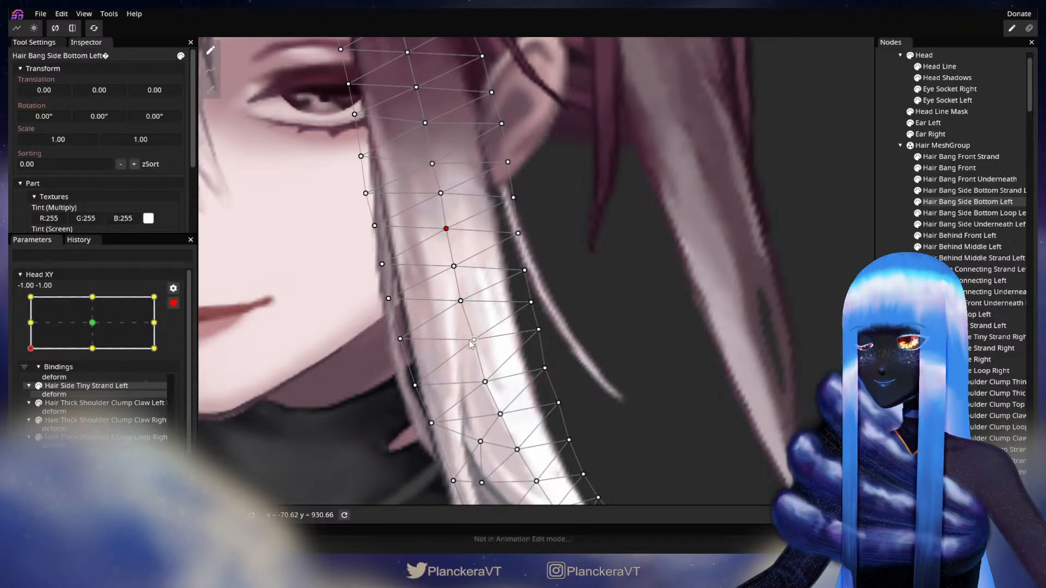
pyautogui.moveTo(473, 340); pyautogui.dragTo(471, 342)
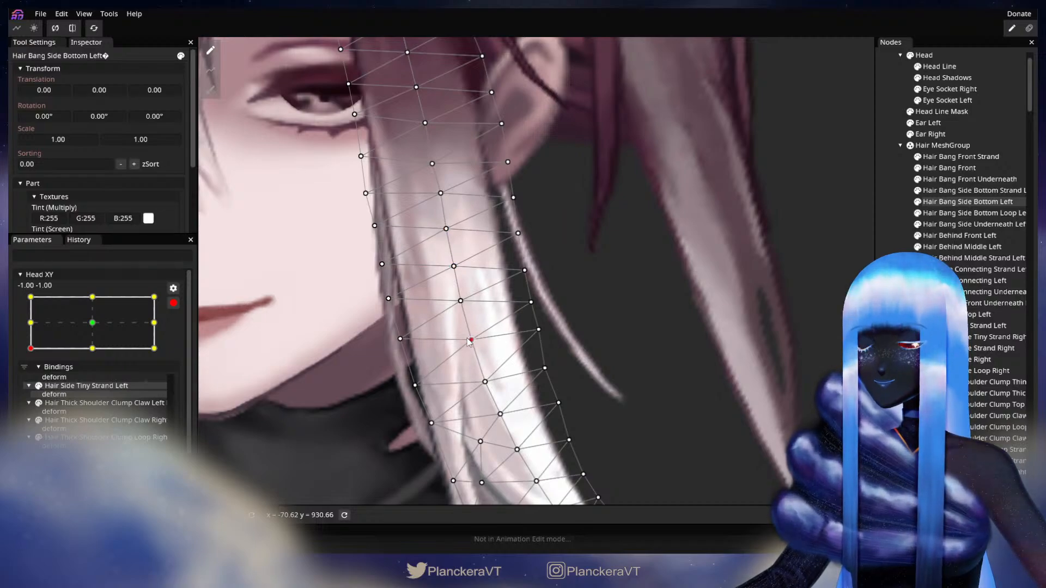
# - Shift three middle-column vertices of Hair Bang Side Bottom Left beside the jaw slightly upward at Head XY -1.00 -1.00, checking the motion before and after
pyautogui.click(173, 303)
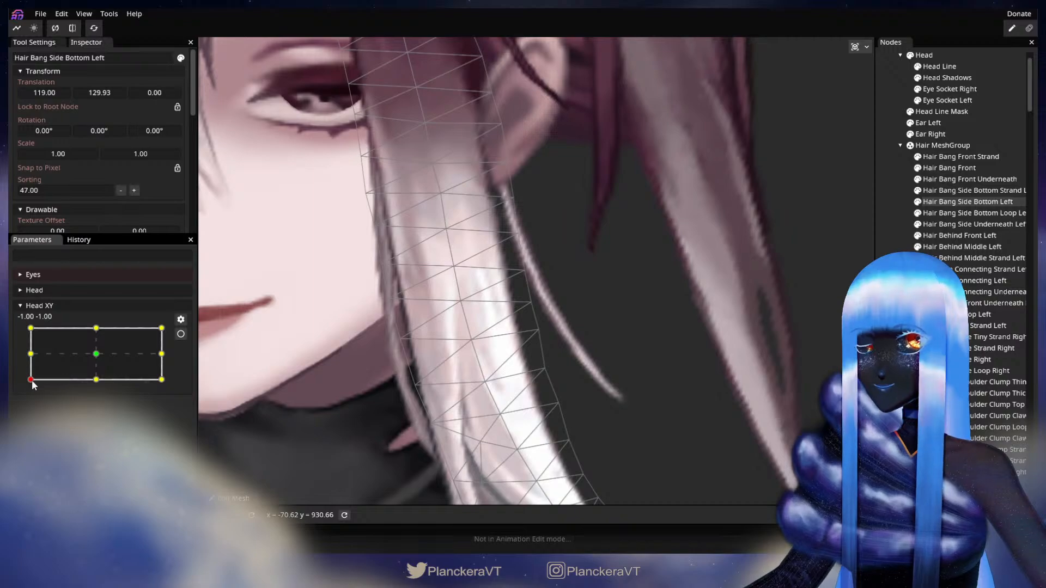
pyautogui.moveTo(31, 379)
pyautogui.mouseDown()
pyautogui.moveTo(28, 355)
pyautogui.moveTo(31, 380)
pyautogui.mouseUp()
pyautogui.click(181, 334)
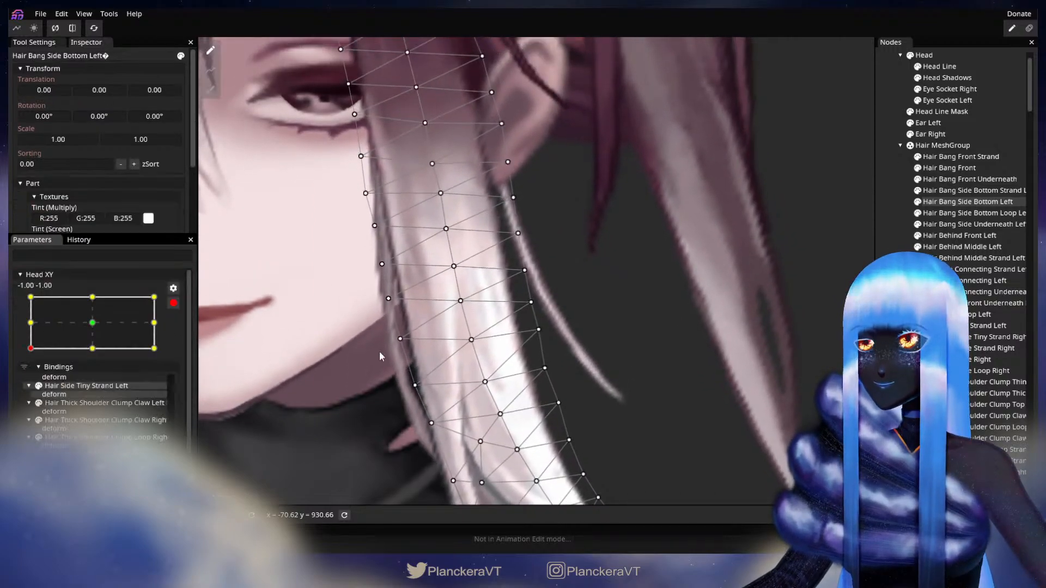
pyautogui.moveTo(472, 340); pyautogui.dragTo(469, 332)
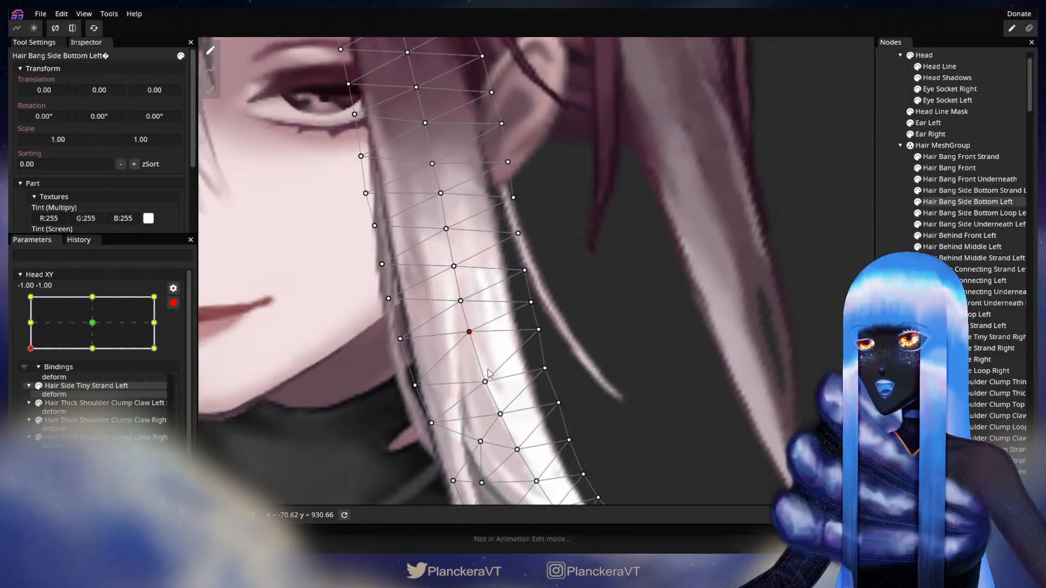
pyautogui.moveTo(485, 381); pyautogui.dragTo(481, 374)
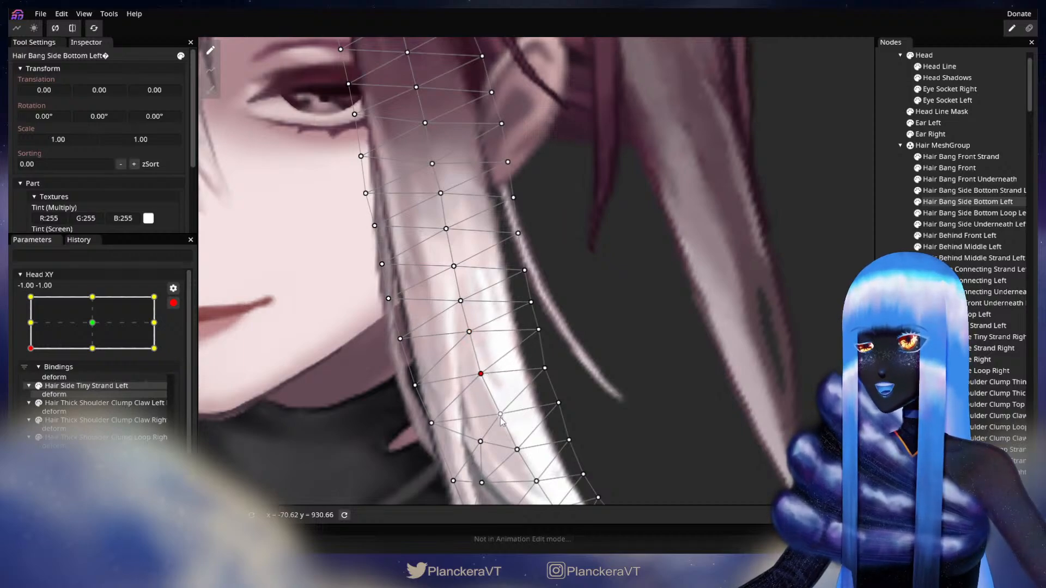
pyautogui.moveTo(500, 415); pyautogui.dragTo(496, 410)
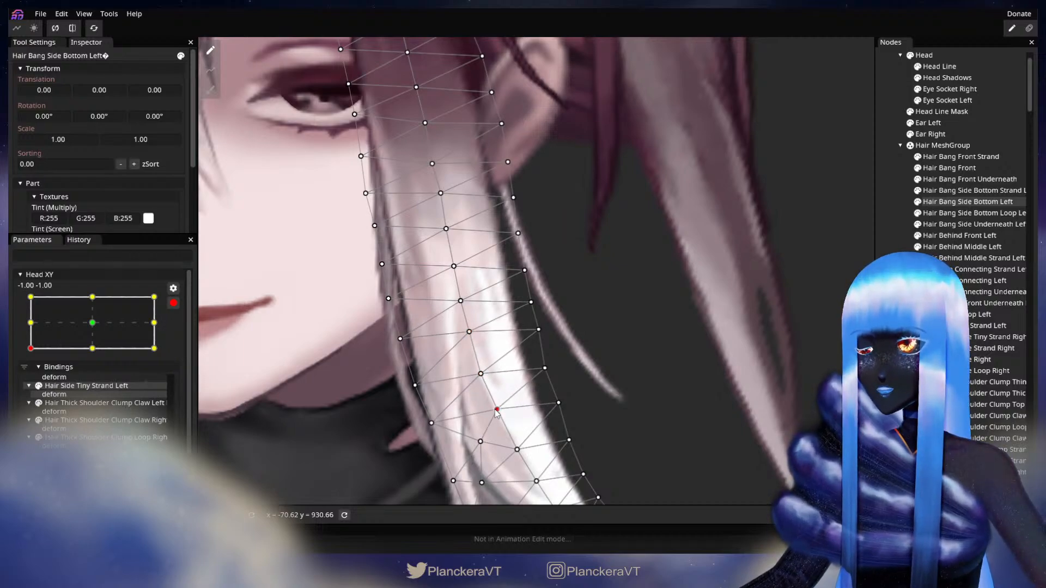
pyautogui.click(173, 303)
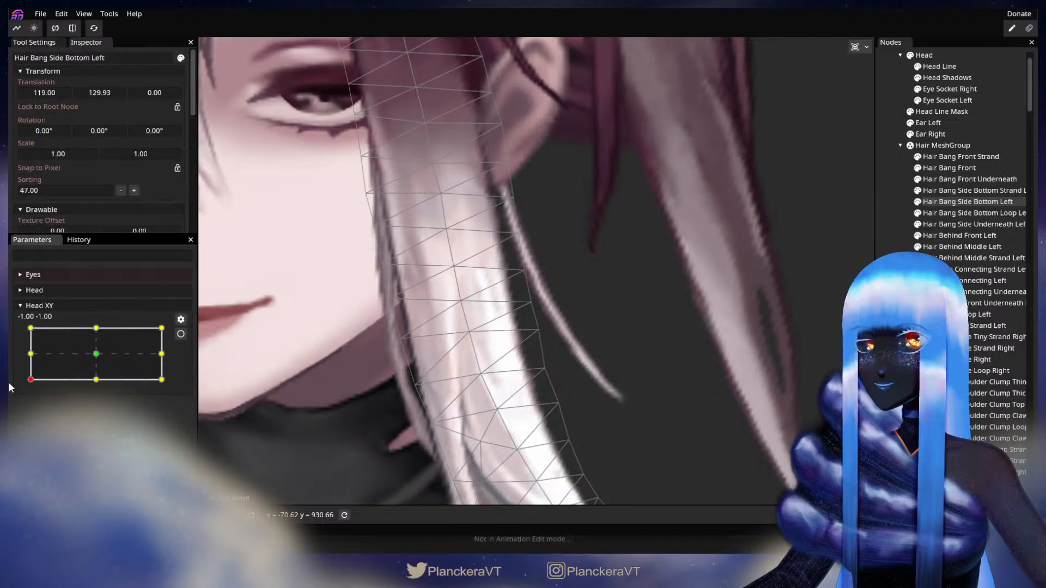
pyautogui.moveTo(30, 380)
pyautogui.mouseDown()
pyautogui.moveTo(27, 353)
pyautogui.moveTo(27, 380)
pyautogui.mouseUp()
# - Re-arm Head XY at -1.00 -1.00, nudge two lower middle-column vertices outward above the collar, and test the motion with it disarmed
pyautogui.click(181, 334)
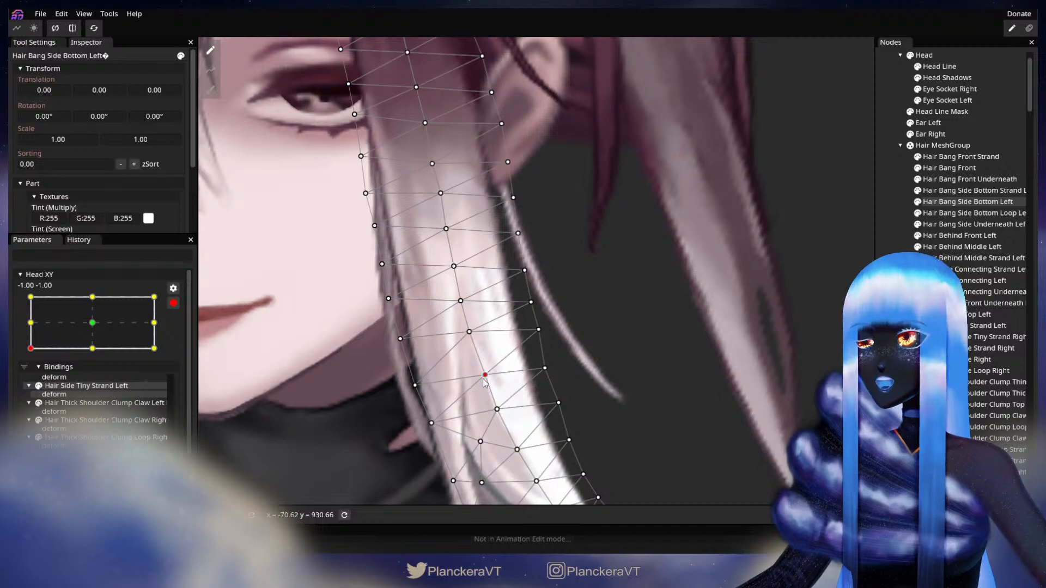
pyautogui.click(499, 410)
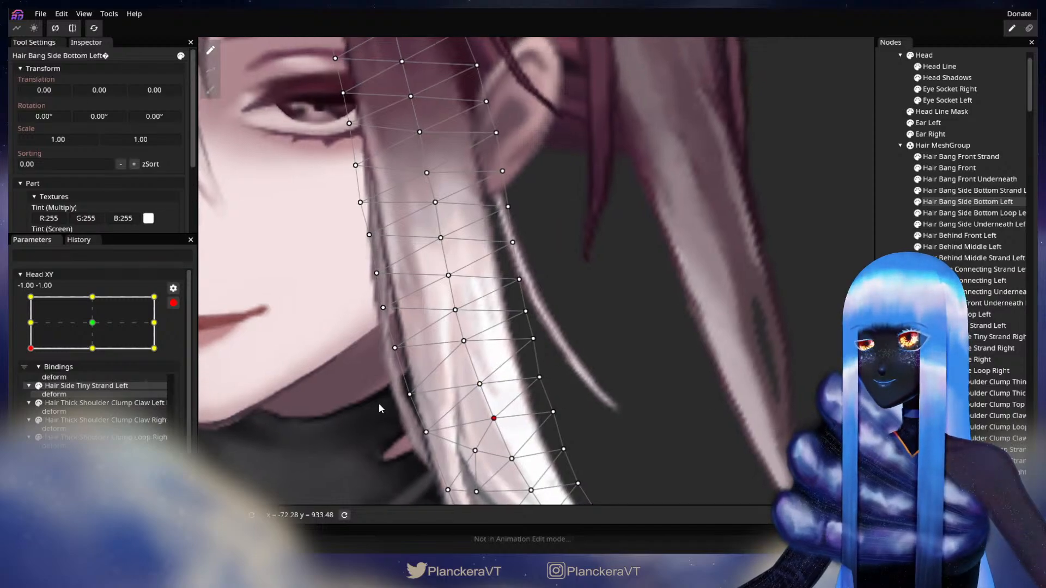
pyautogui.click(173, 303)
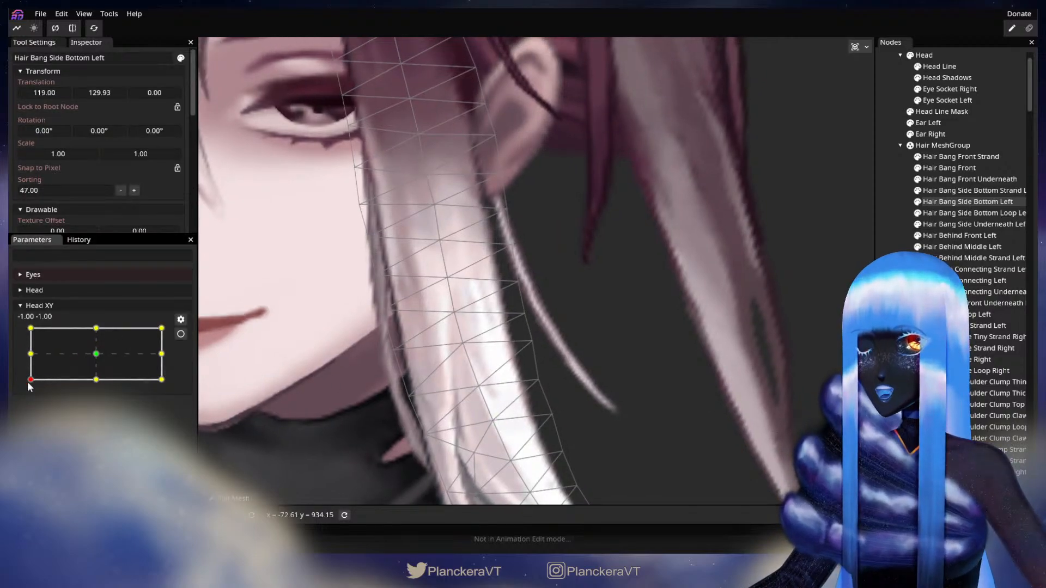
pyautogui.moveTo(30, 386)
pyautogui.mouseDown()
pyautogui.moveTo(24, 346)
pyautogui.moveTo(15, 387)
pyautogui.mouseUp()
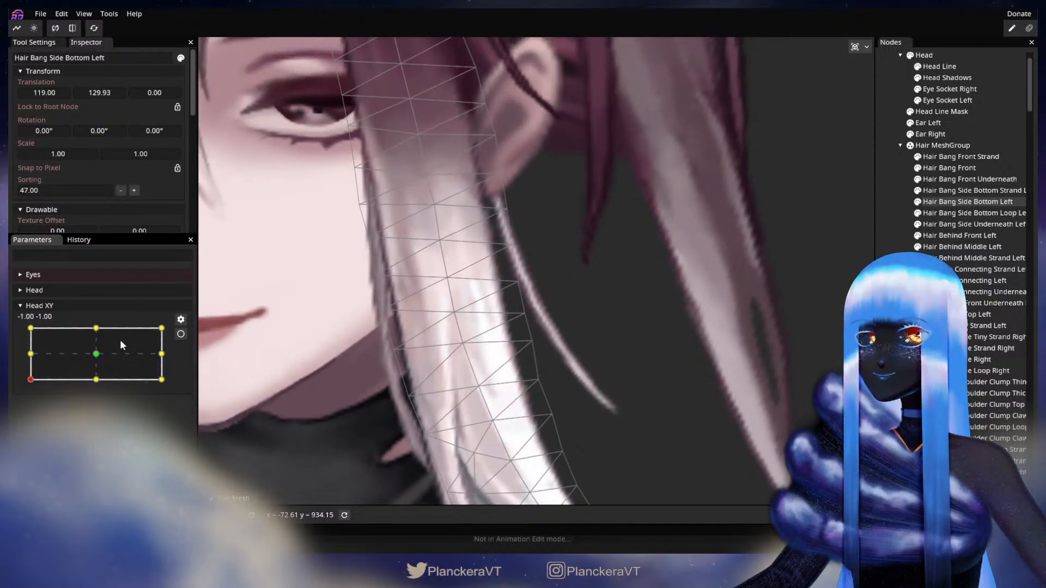
# - At armed Head XY -1.00 -1.00, adjust two outer-edge vertices below the ear and two middle-column vertices beside the mouth, then preview the motion
pyautogui.click(180, 334)
pyautogui.click(513, 248)
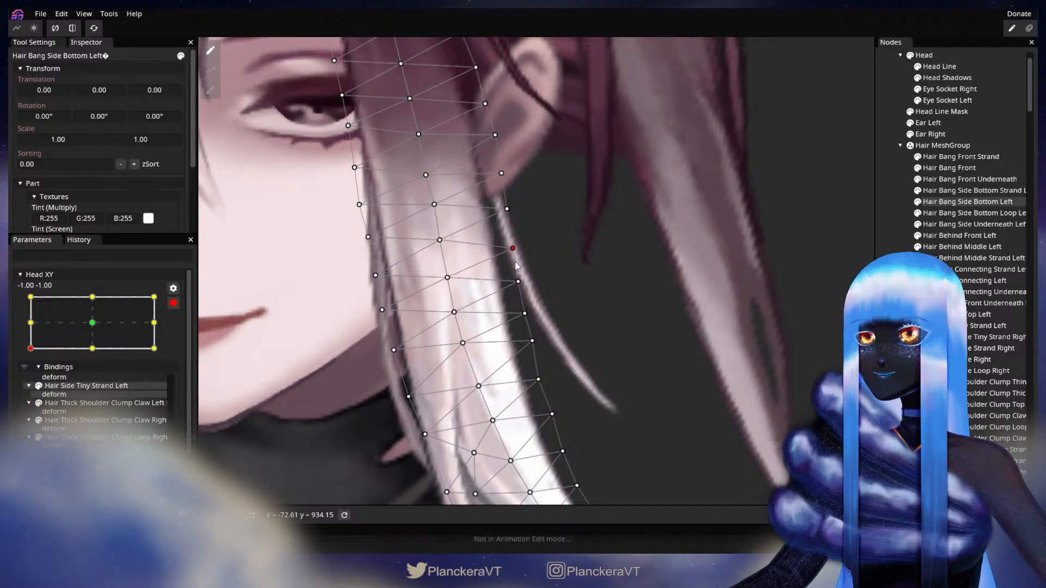
pyautogui.moveTo(513, 248); pyautogui.dragTo(512, 251)
pyautogui.click(518, 282)
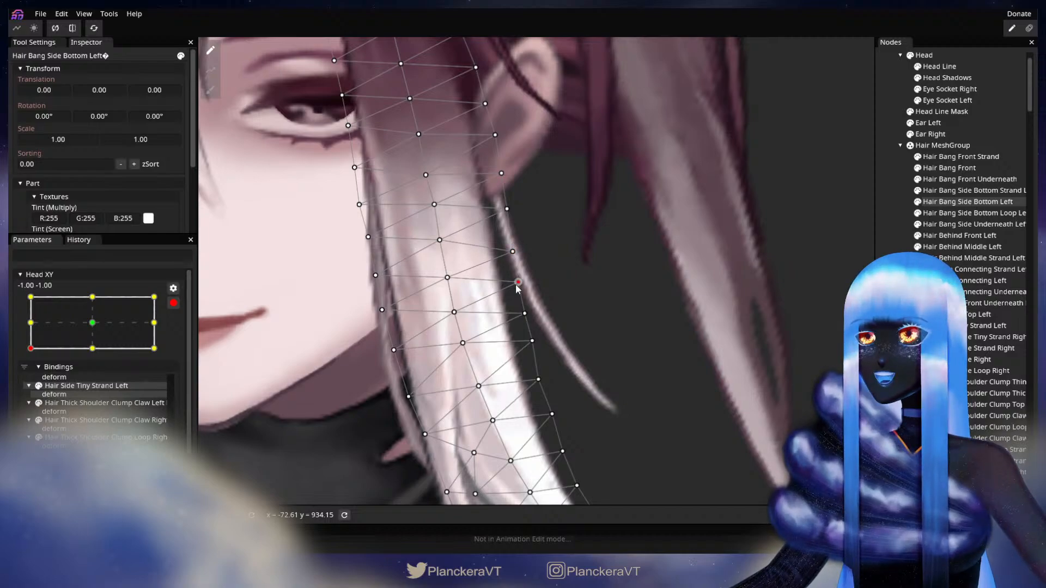
pyautogui.click(447, 278)
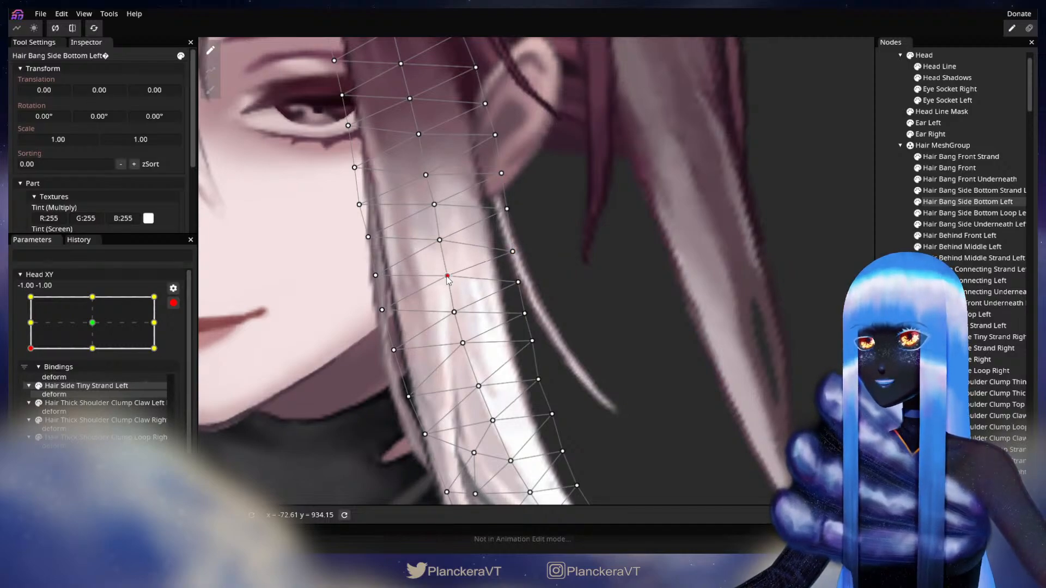
pyautogui.click(454, 312)
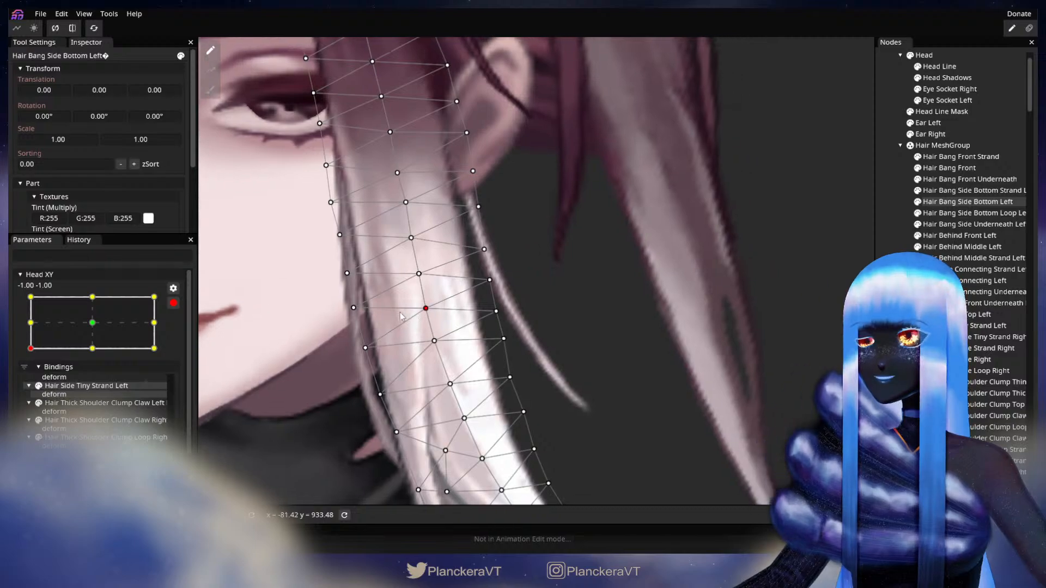
pyautogui.click(173, 303)
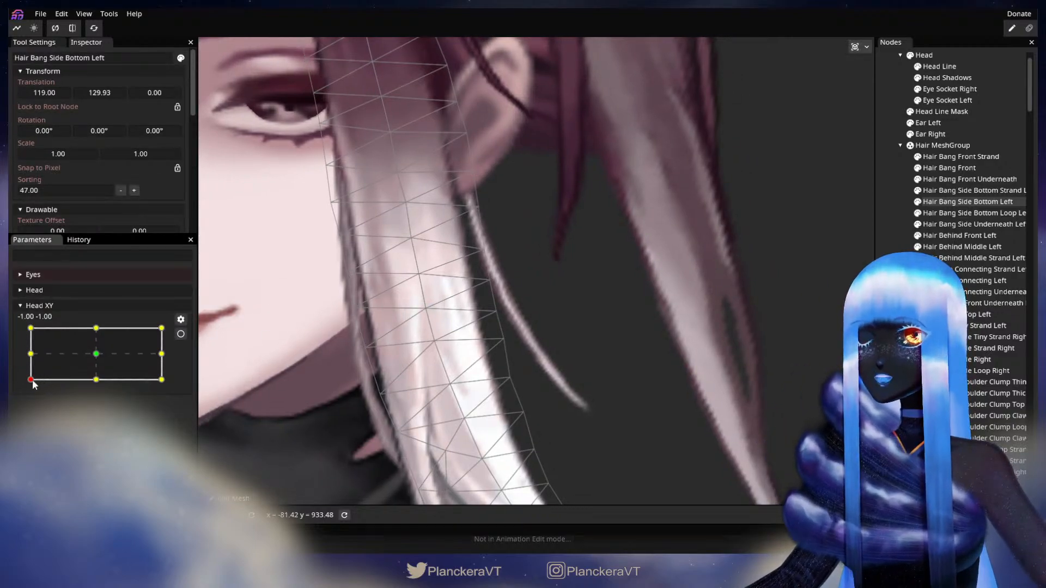
pyautogui.moveTo(31, 385)
pyautogui.mouseDown()
pyautogui.moveTo(26, 351)
pyautogui.moveTo(16, 389)
pyautogui.mouseUp()
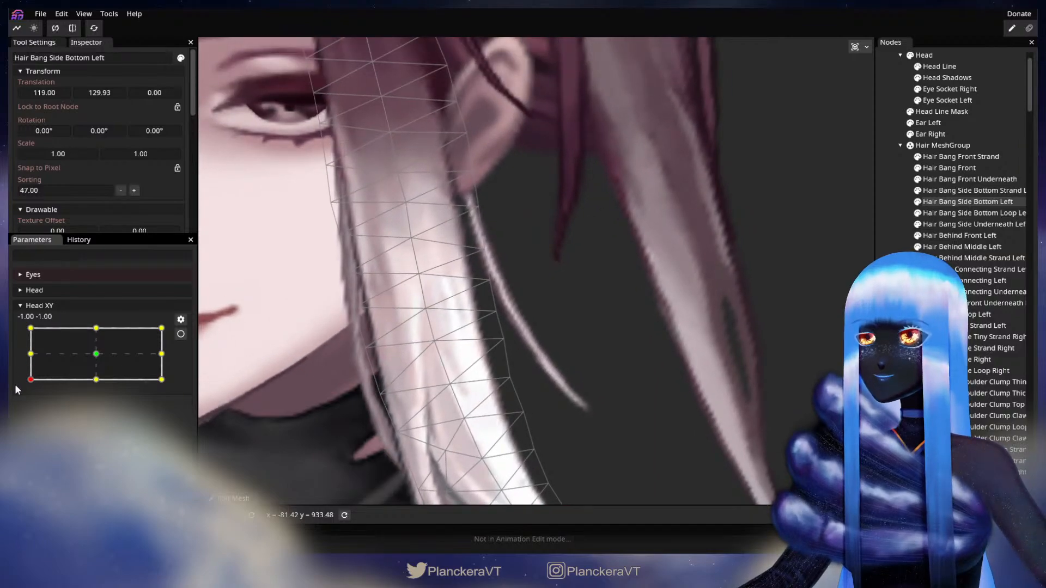
# - Fine-tune the middle-column vertex level with the chin at armed Head XY -1.00 -1.00, then recheck the bang's motion with it disarmed
pyautogui.click(181, 334)
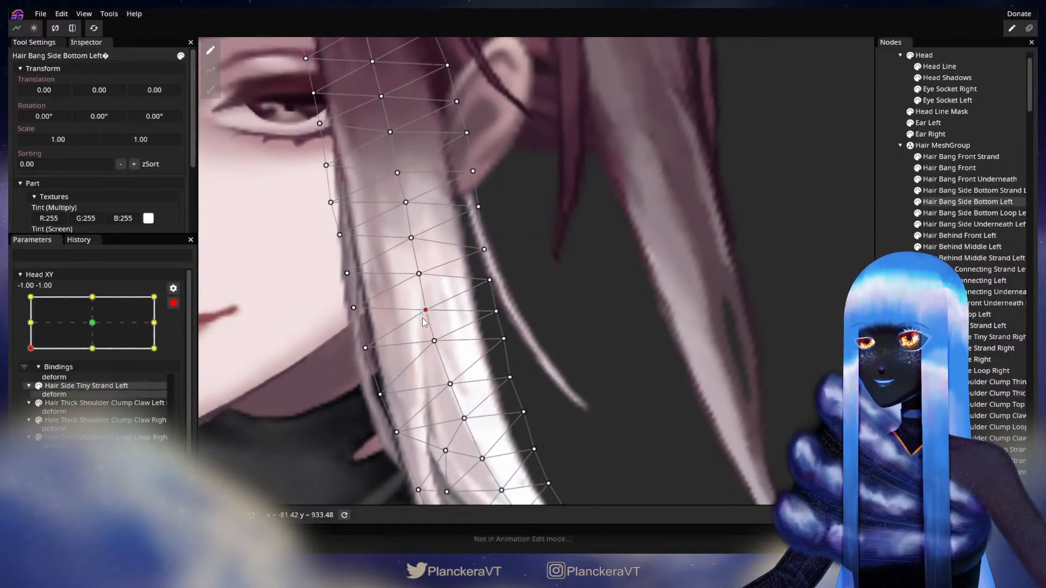
pyautogui.moveTo(423, 319); pyautogui.dragTo(423, 321)
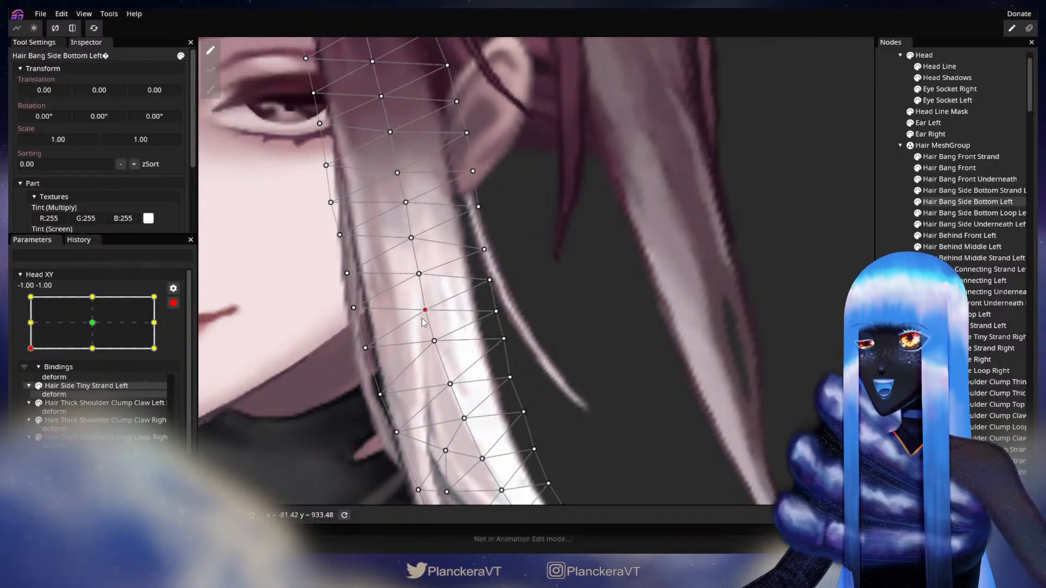
pyautogui.click(175, 304)
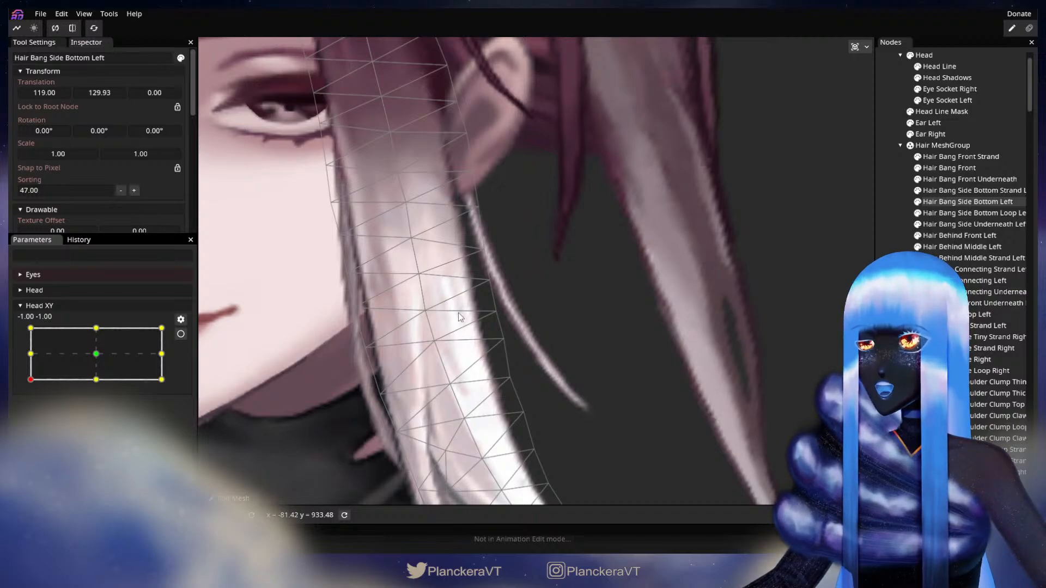
pyautogui.moveTo(461, 353); pyautogui.dragTo(353, 351)
pyautogui.moveTo(30, 380)
pyautogui.mouseDown()
pyautogui.moveTo(27, 354)
pyautogui.moveTo(23, 381)
pyautogui.mouseUp()
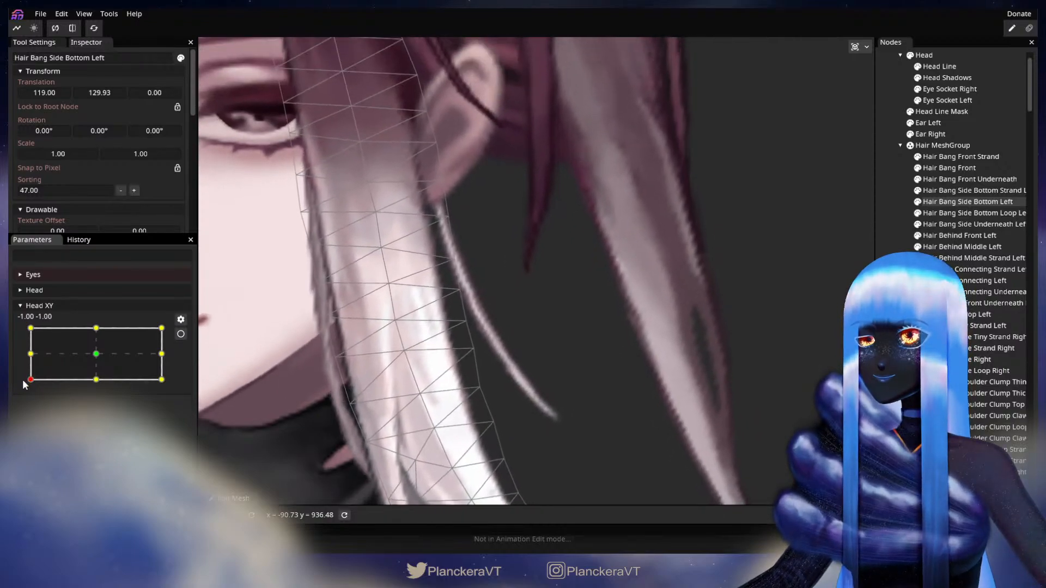
# - Re-arm Head XY at -1.00 -1.00, lower the middle-column vertices beside the cheek slightly, and check the motion around that corner
pyautogui.click(180, 334)
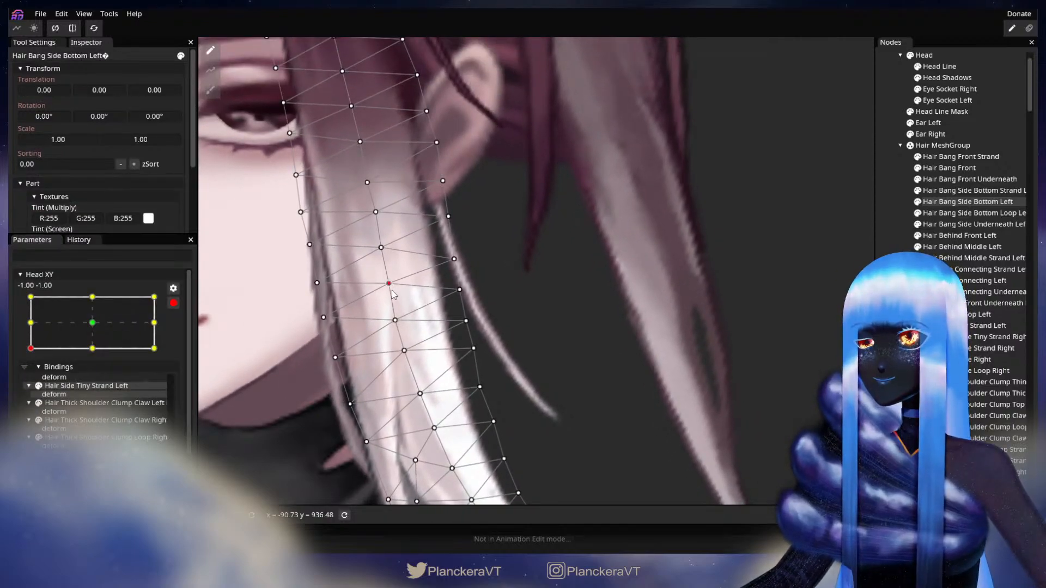
pyautogui.click(390, 288)
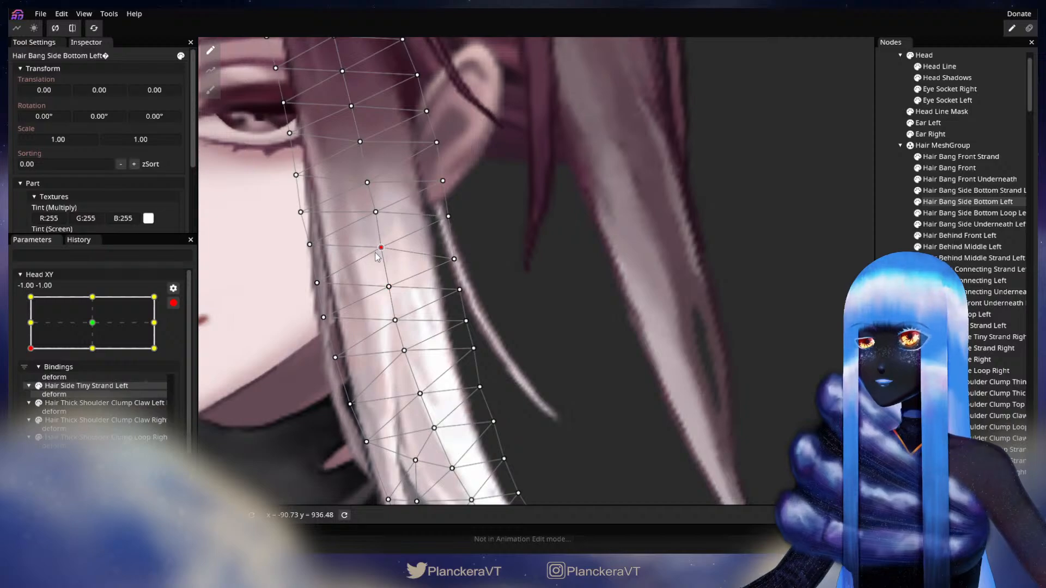
pyautogui.moveTo(377, 261); pyautogui.dragTo(379, 267)
pyautogui.moveTo(375, 216); pyautogui.dragTo(370, 219)
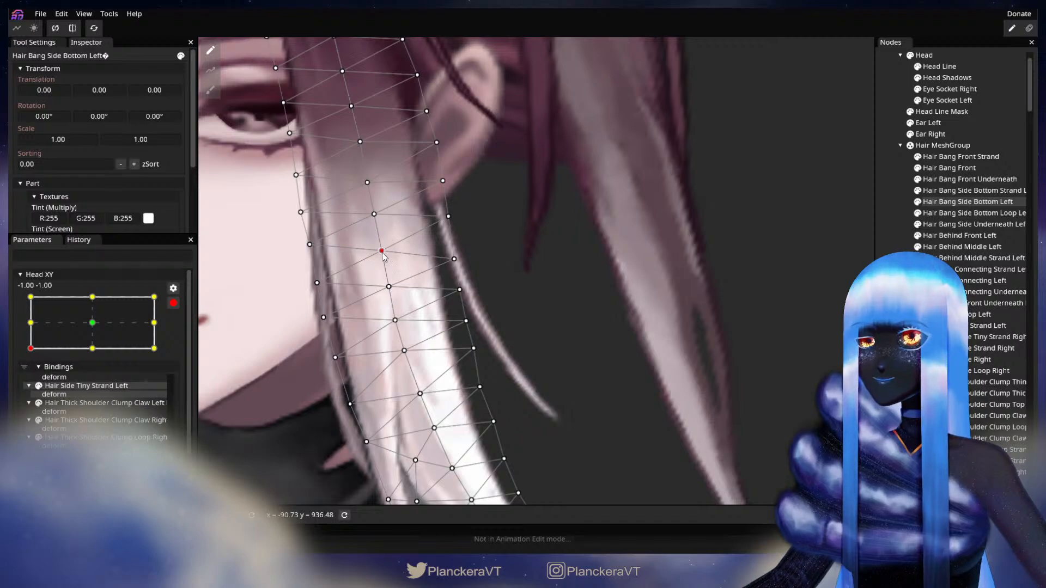
pyautogui.click(388, 286)
pyautogui.scroll(-2, 397, 295)
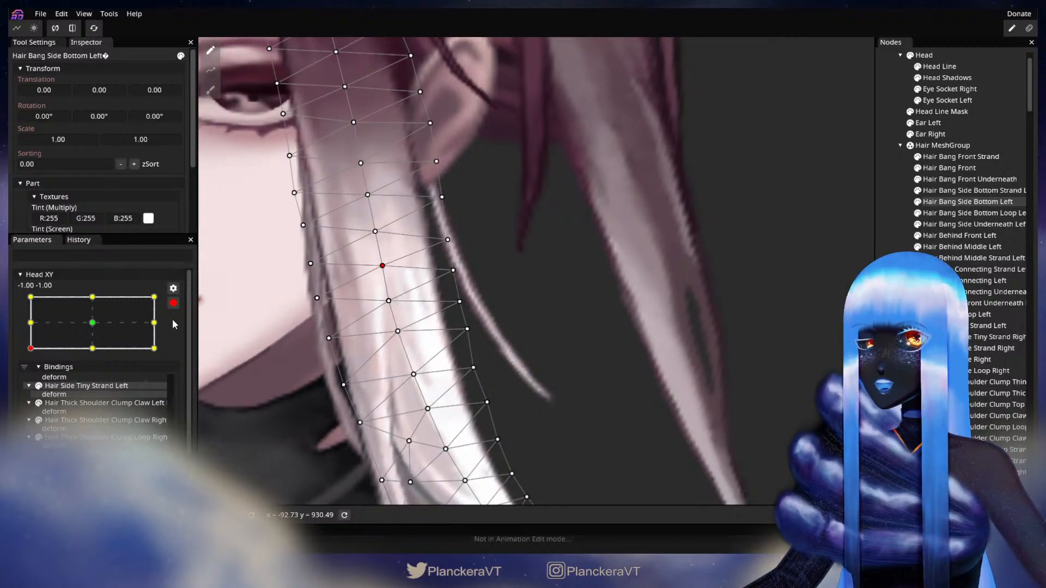
pyautogui.click(173, 303)
pyautogui.moveTo(31, 386)
pyautogui.mouseDown()
pyautogui.moveTo(26, 347)
pyautogui.moveTo(24, 387)
pyautogui.mouseUp()
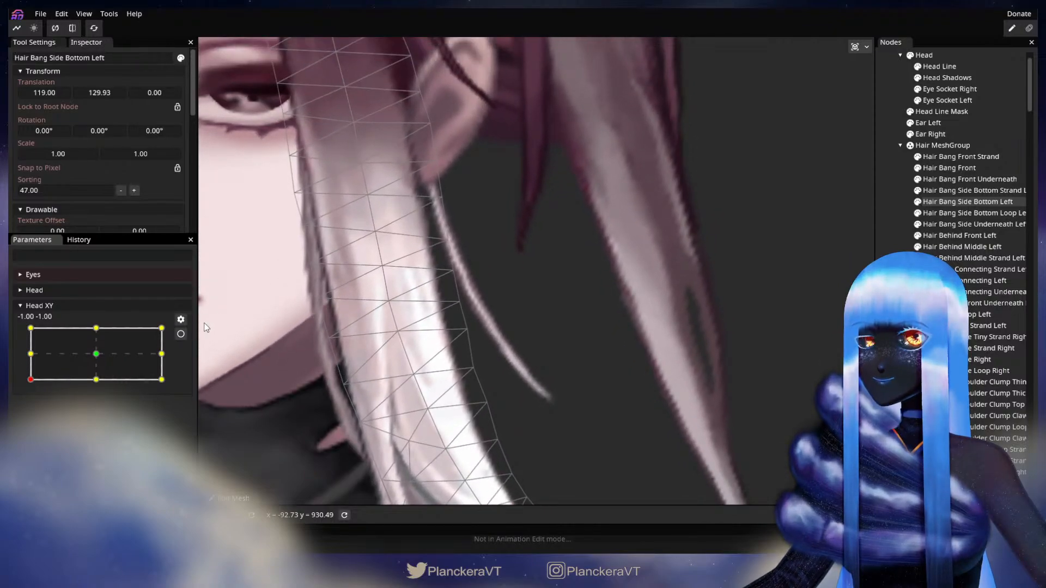
# - Adjust the outer-edge vertices from below the ear down past the jaw at Head XY -1.00 -1.00, testing the motion between edits
pyautogui.click(180, 334)
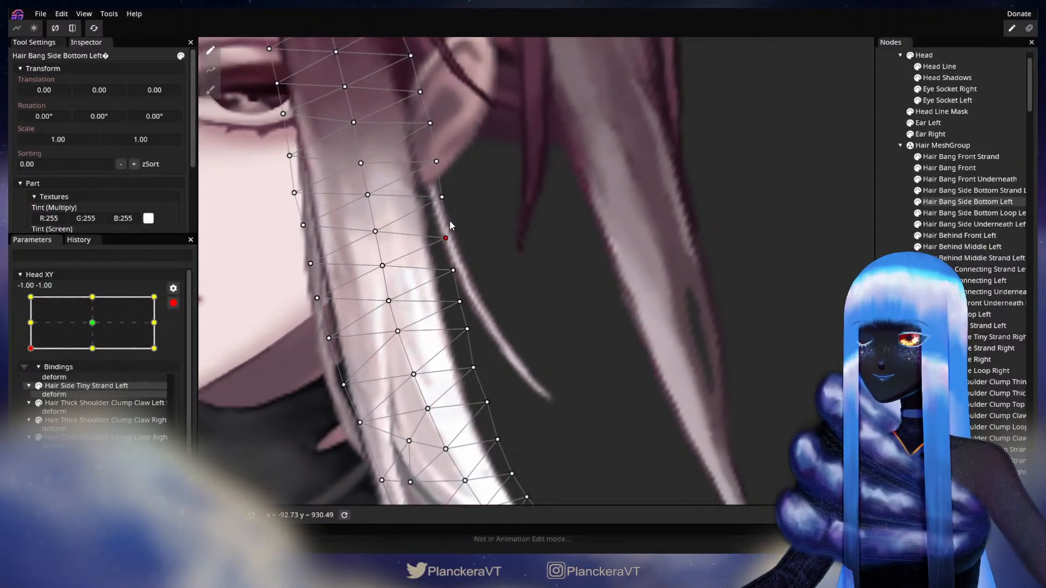
pyautogui.moveTo(448, 277); pyautogui.dragTo(469, 290)
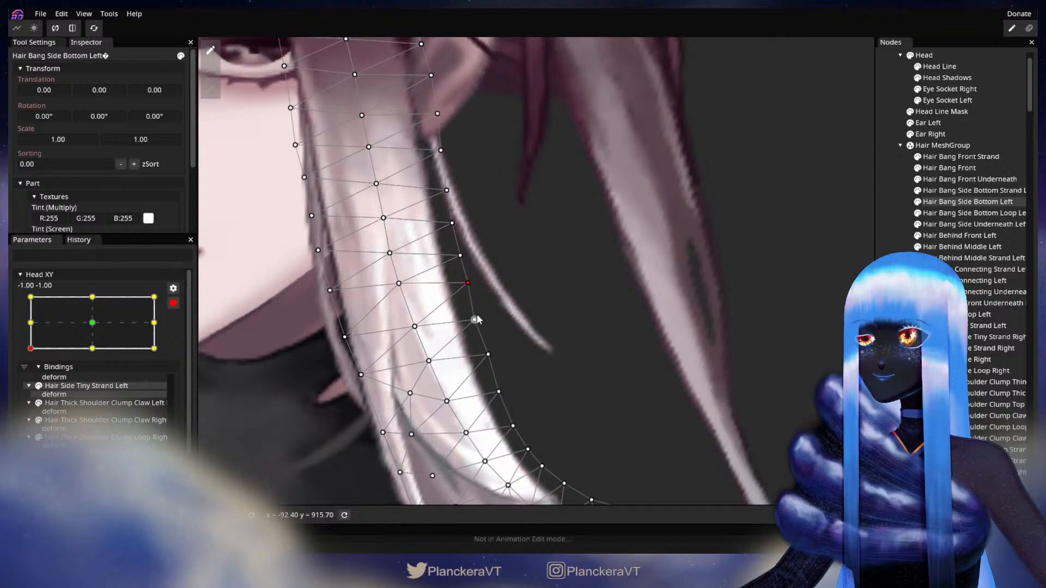
pyautogui.moveTo(536, 328); pyautogui.dragTo(525, 345)
pyautogui.click(173, 303)
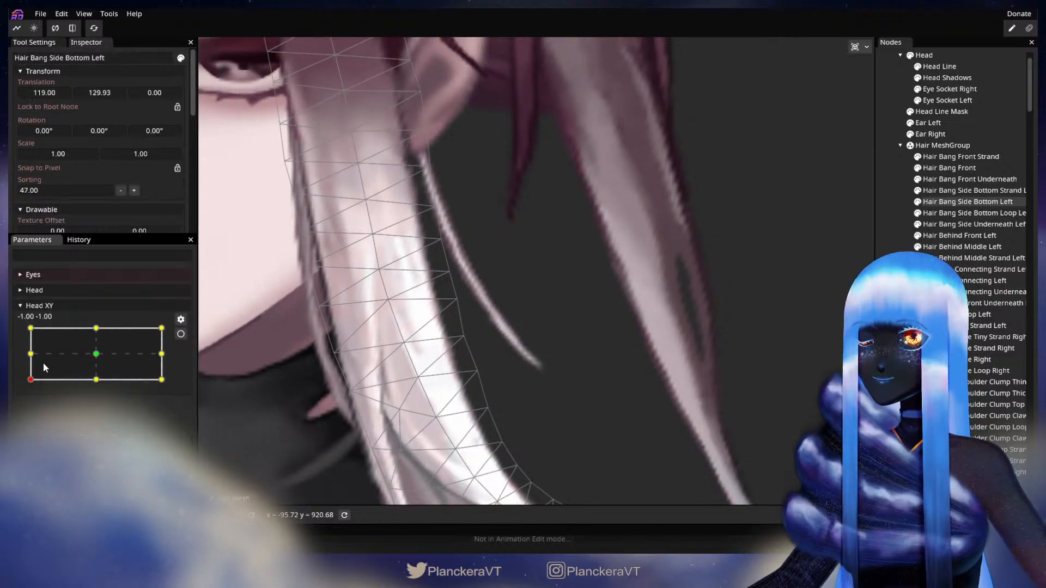
pyautogui.moveTo(26, 385)
pyautogui.mouseDown()
pyautogui.moveTo(24, 355)
pyautogui.moveTo(25, 386)
pyautogui.mouseUp()
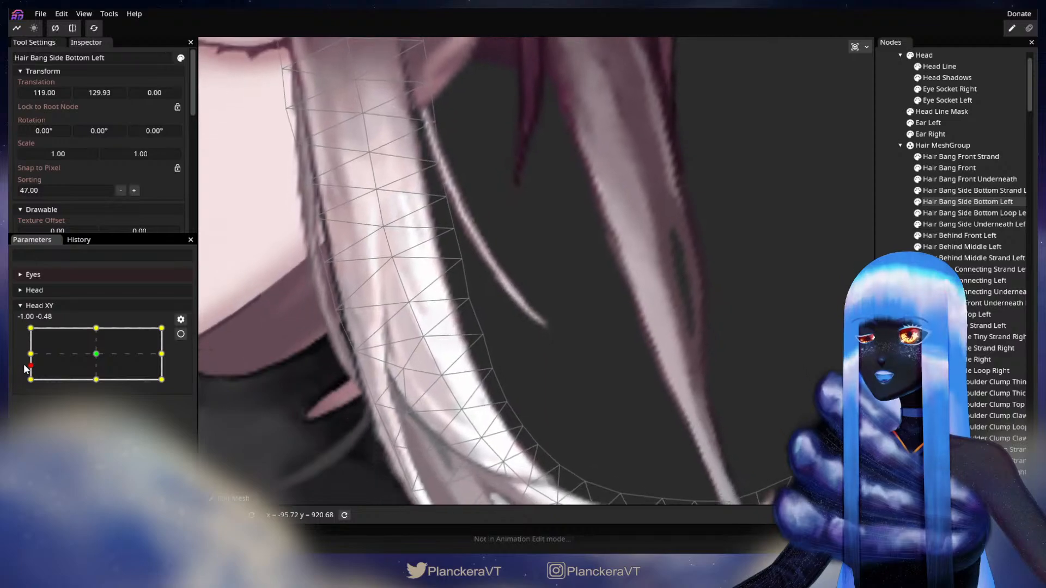
pyautogui.click(181, 334)
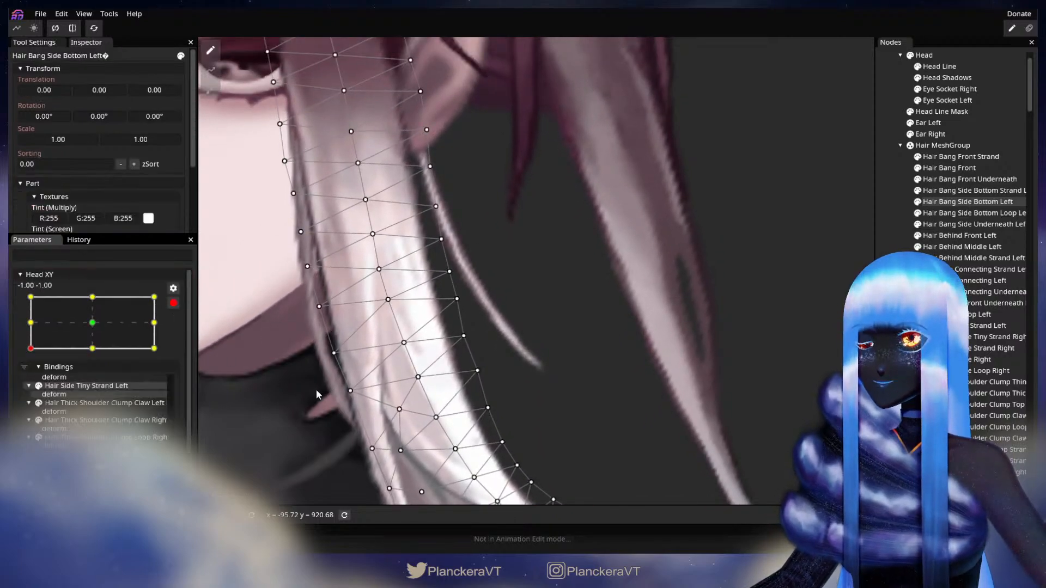
pyautogui.moveTo(426, 288); pyautogui.dragTo(438, 320)
pyautogui.click(173, 303)
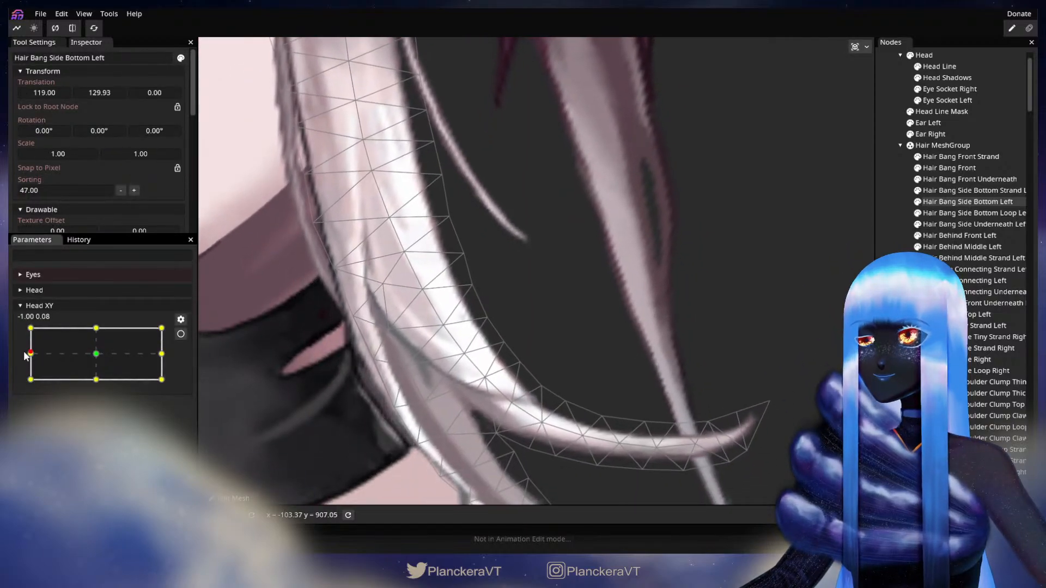
# - Nudge the outer-edge vertex level with the choker at armed Head XY -1.00 -1.00, then test the bang's motion around that corner
pyautogui.click(181, 334)
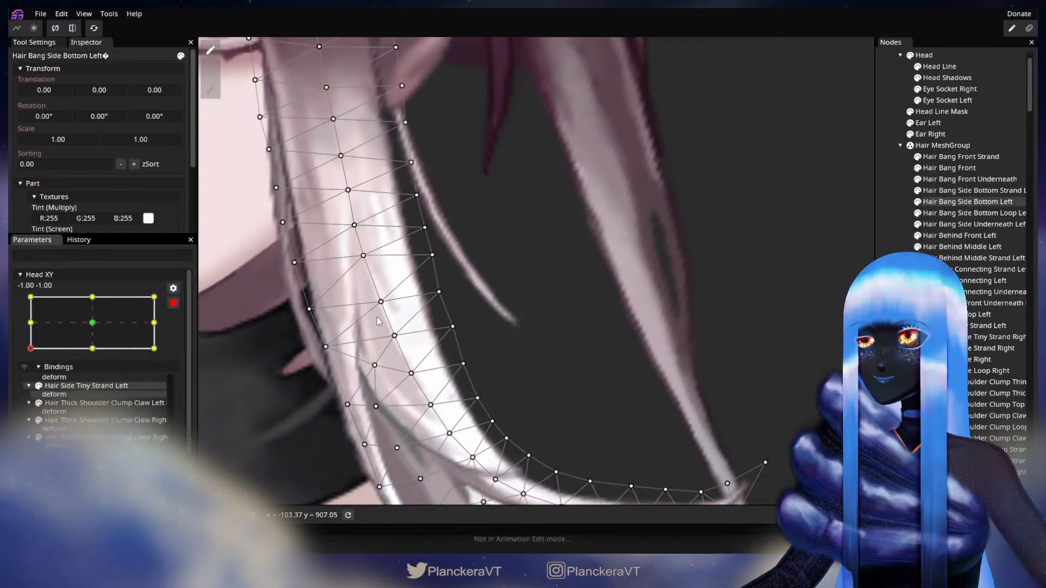
pyautogui.moveTo(439, 292); pyautogui.dragTo(456, 341)
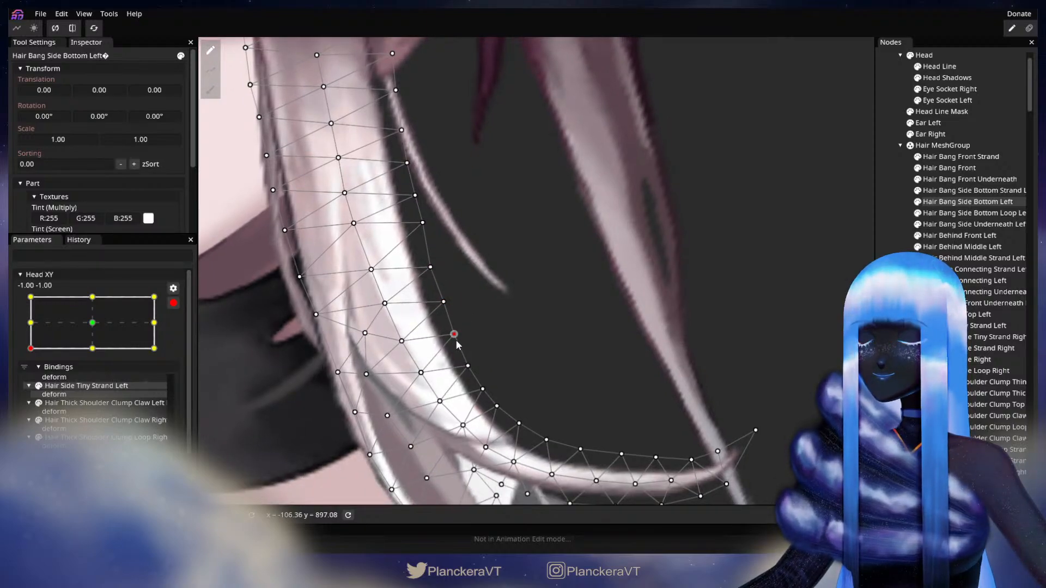
pyautogui.click(173, 303)
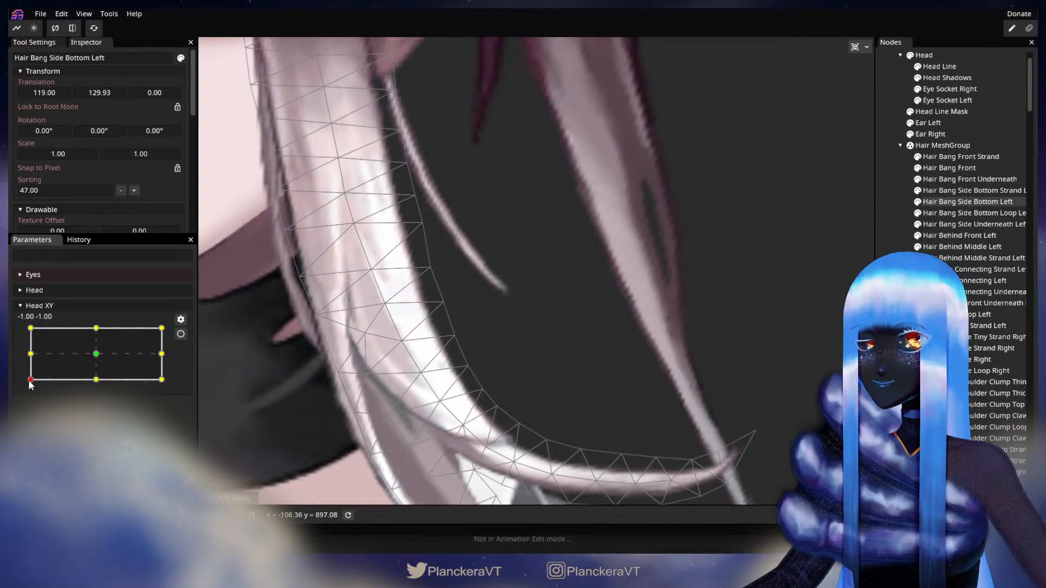
pyautogui.moveTo(30, 381)
pyautogui.mouseDown()
pyautogui.moveTo(23, 357)
pyautogui.moveTo(16, 381)
pyautogui.mouseUp()
pyautogui.click(181, 335)
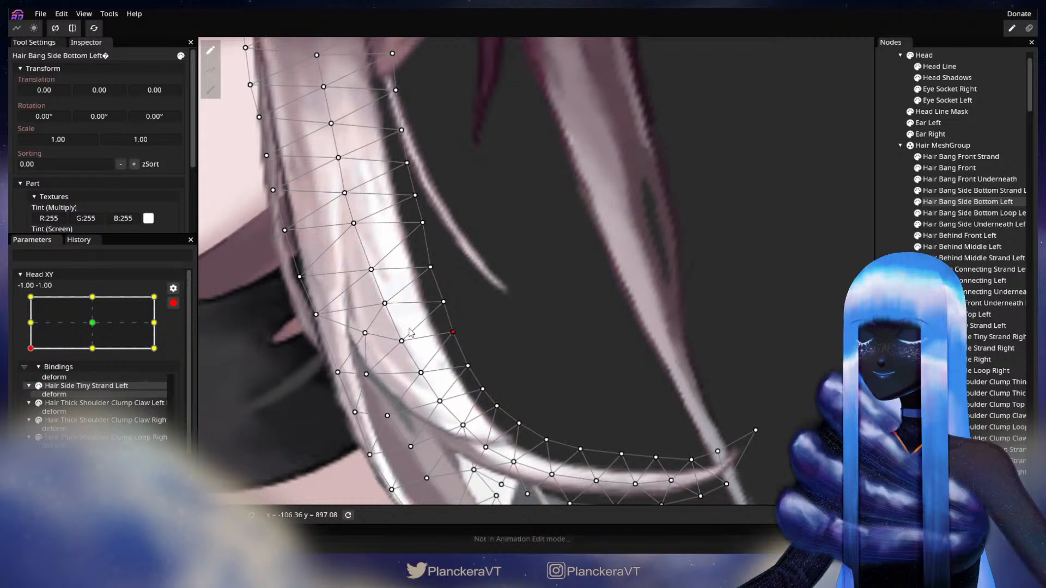
pyautogui.click(174, 304)
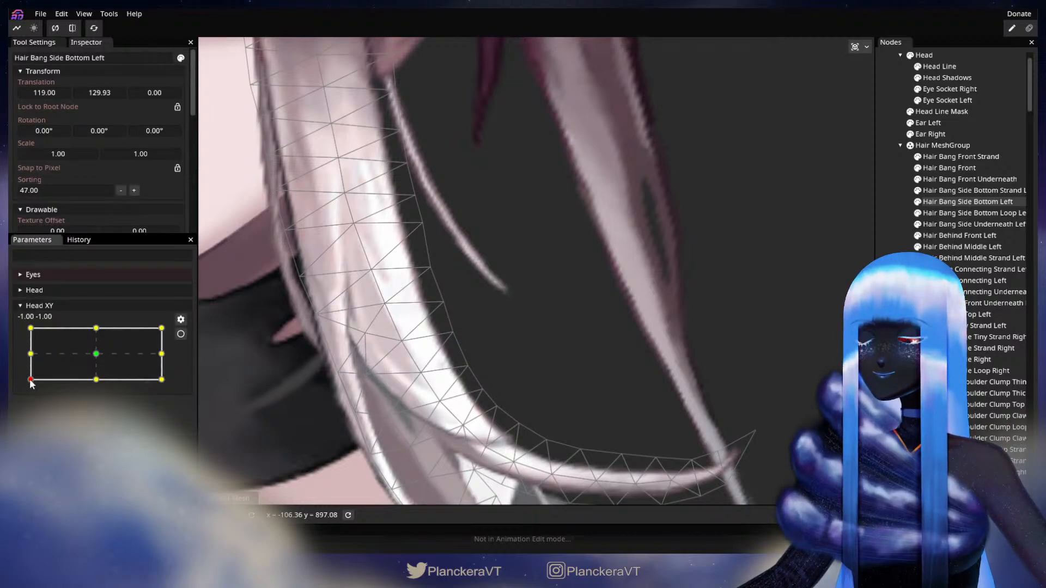
pyautogui.moveTo(31, 384)
pyautogui.mouseDown()
pyautogui.moveTo(26, 356)
pyautogui.moveTo(31, 379)
pyautogui.mouseUp()
# - Re-arm Head XY -1.00 -1.00, shift the inner-edge vertex beside the choker outward along with its neighbouring interior vertex, and preview the motion
pyautogui.click(181, 334)
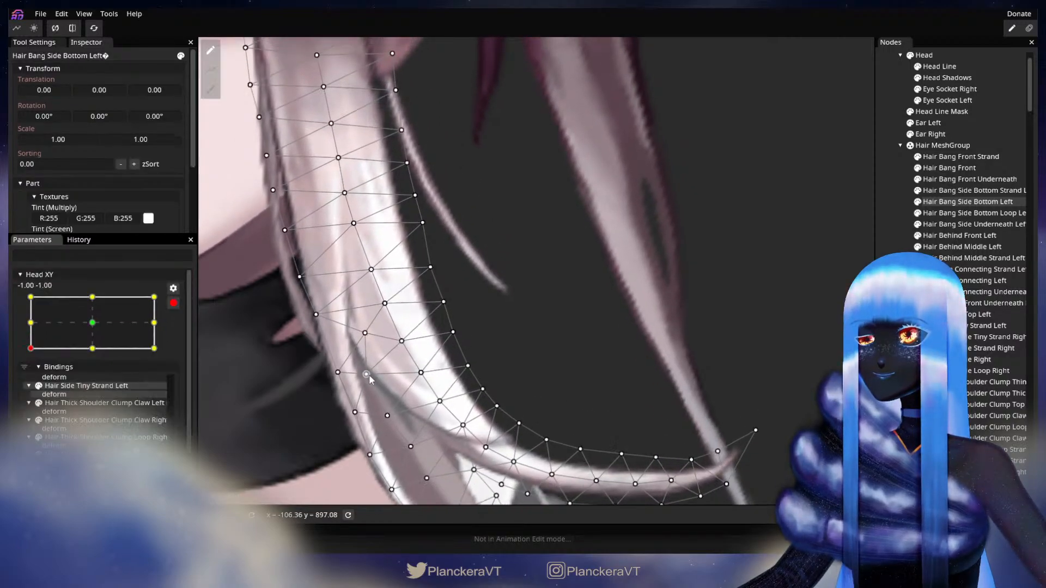
pyautogui.moveTo(368, 376); pyautogui.dragTo(326, 365)
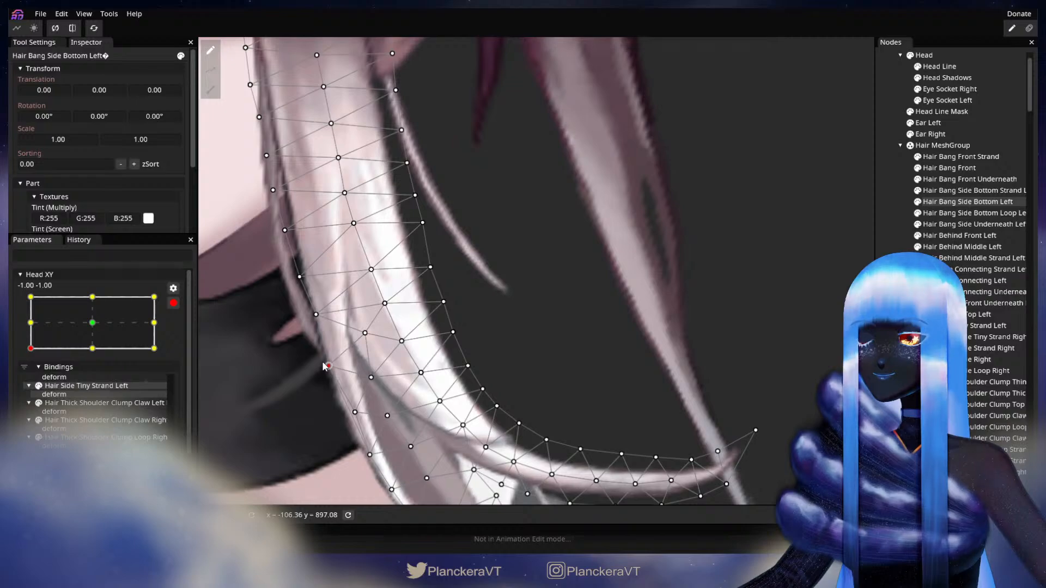
pyautogui.click(174, 303)
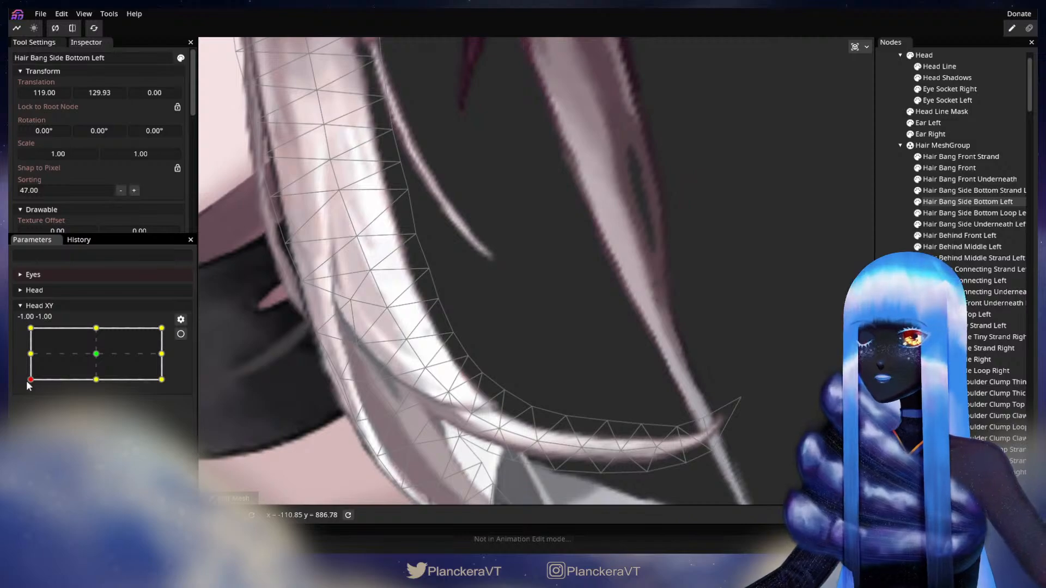
pyautogui.moveTo(31, 380)
pyautogui.mouseDown()
pyautogui.moveTo(27, 355)
pyautogui.moveTo(22, 385)
pyautogui.mouseUp()
# - At armed Head XY -1.00 -1.00, adjust the middle-column vertices above the curled tip and the interior vertices of the lower strand, then preview
pyautogui.click(180, 334)
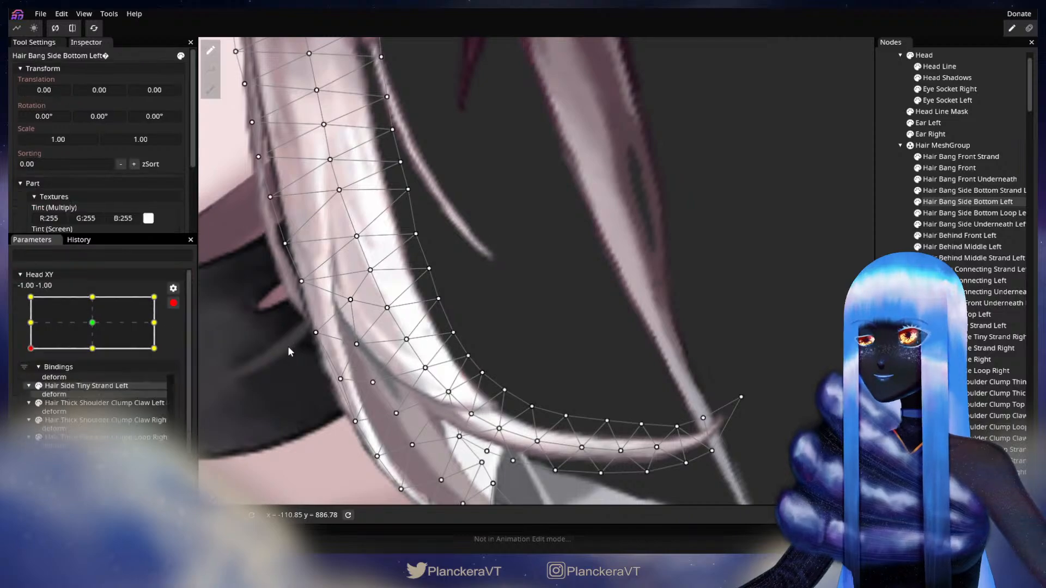
pyautogui.moveTo(414, 343); pyautogui.dragTo(434, 372)
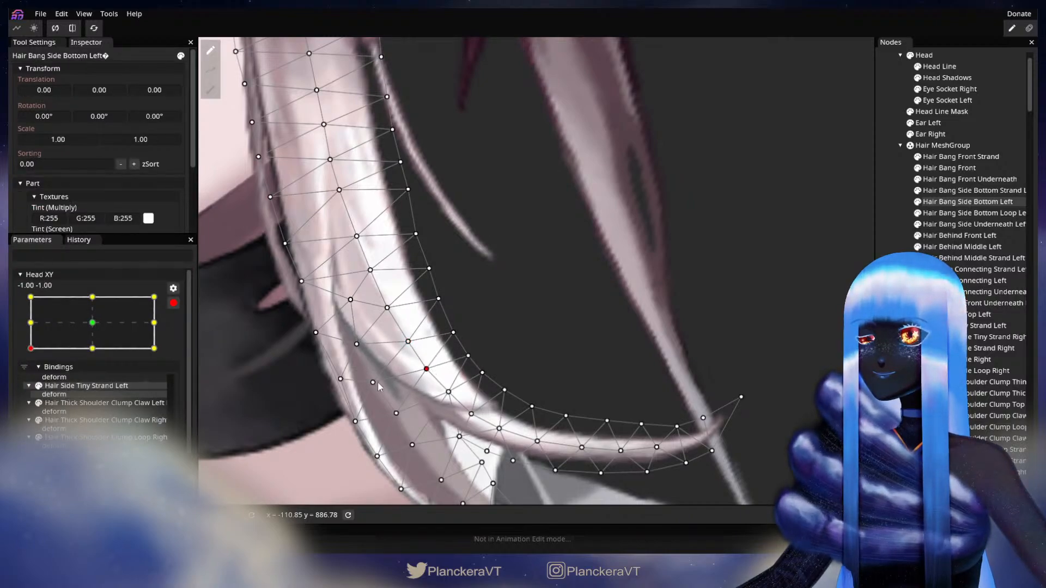
pyautogui.click(396, 418)
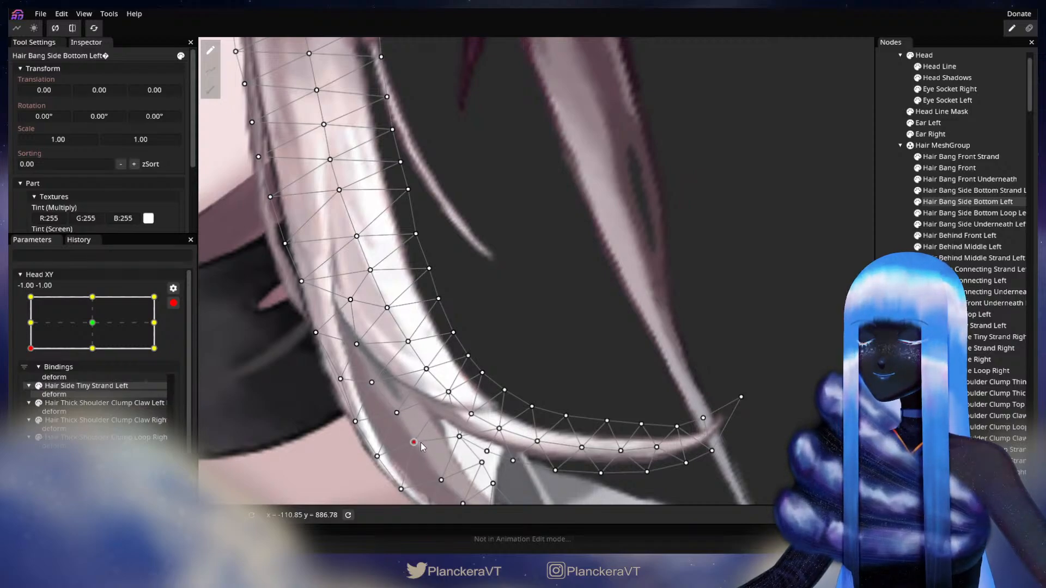
pyautogui.click(454, 393)
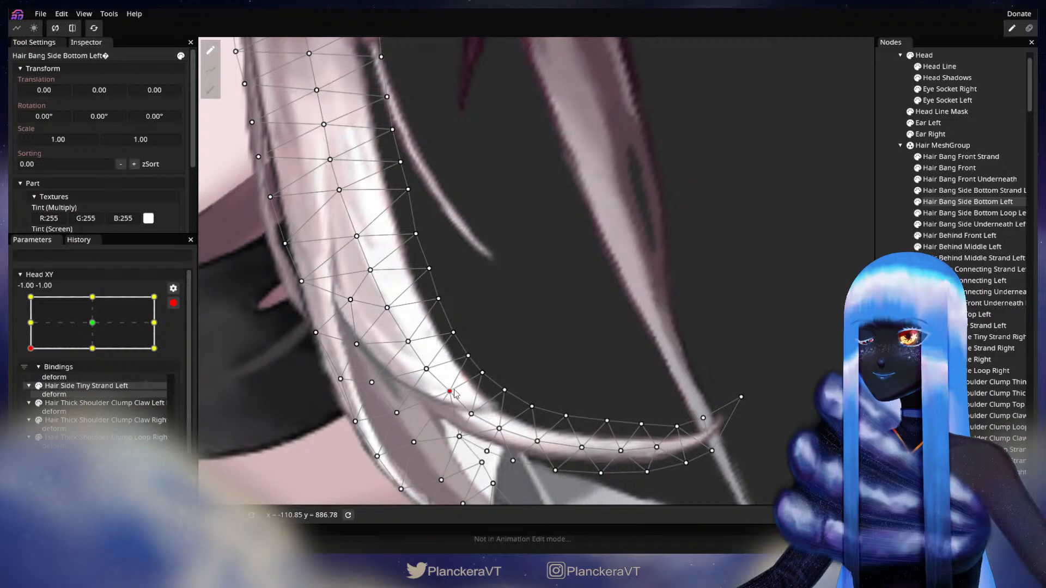
pyautogui.click(174, 303)
pyautogui.moveTo(27, 383)
pyautogui.mouseDown()
pyautogui.moveTo(23, 356)
pyautogui.moveTo(26, 386)
pyautogui.mouseUp()
# - Smooth the bend above the curled tip by nudging its middle-column and outer-edge vertices at Head XY -1.00 -1.00, then check the disarmed motion
pyautogui.click(181, 334)
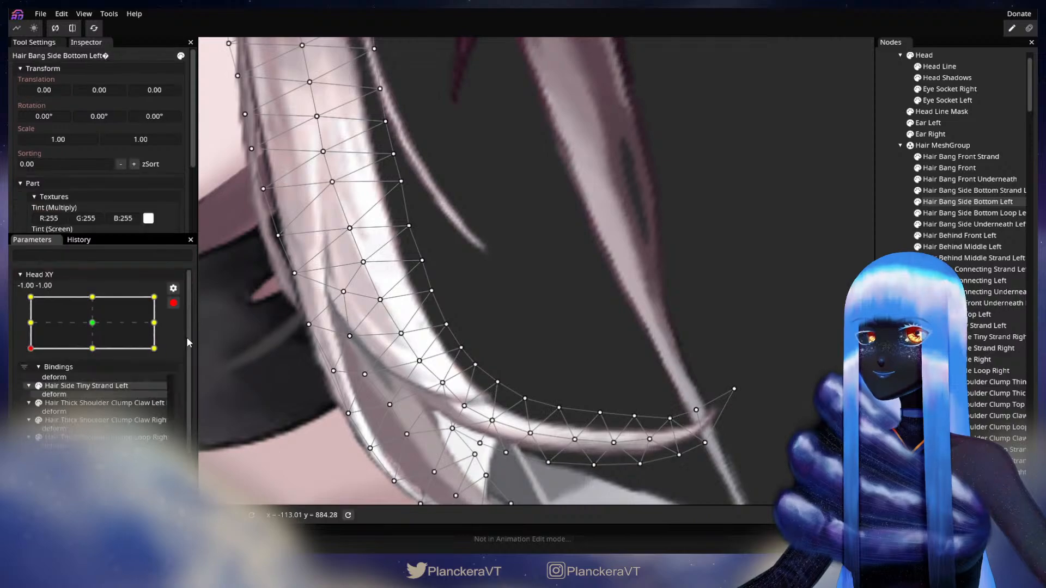
pyautogui.click(426, 364)
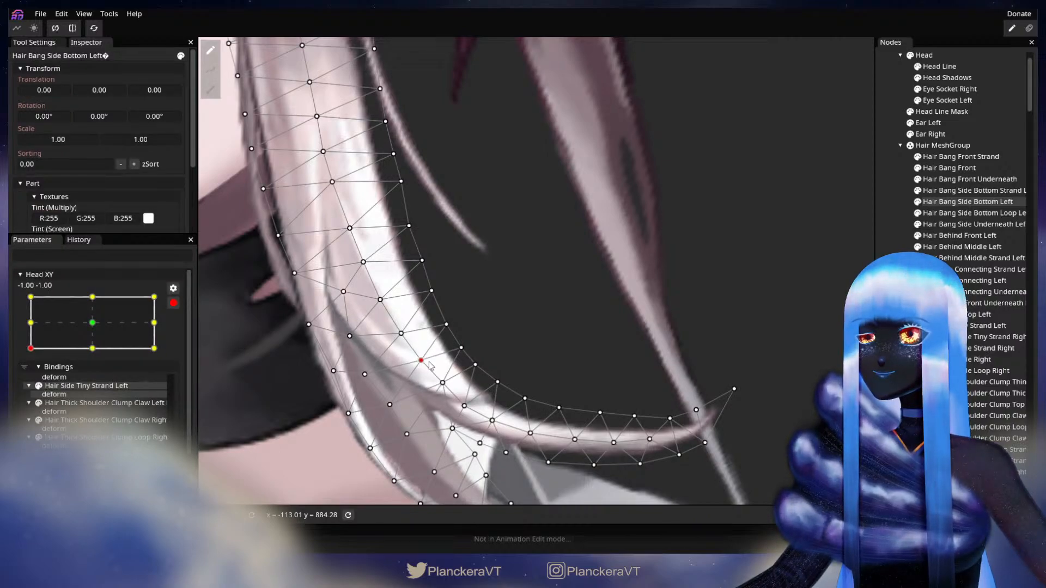
pyautogui.click(444, 382)
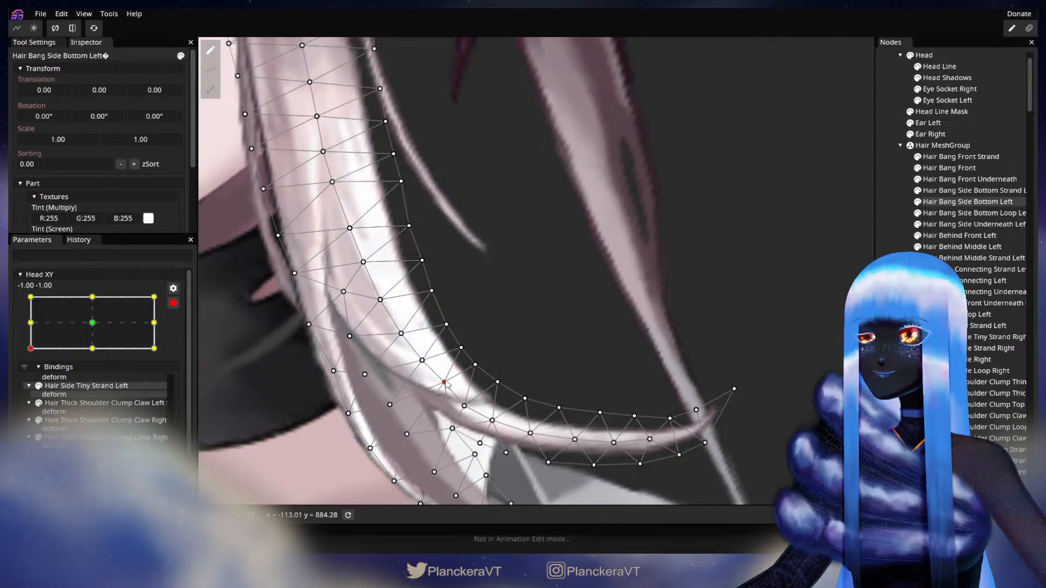
pyautogui.click(467, 406)
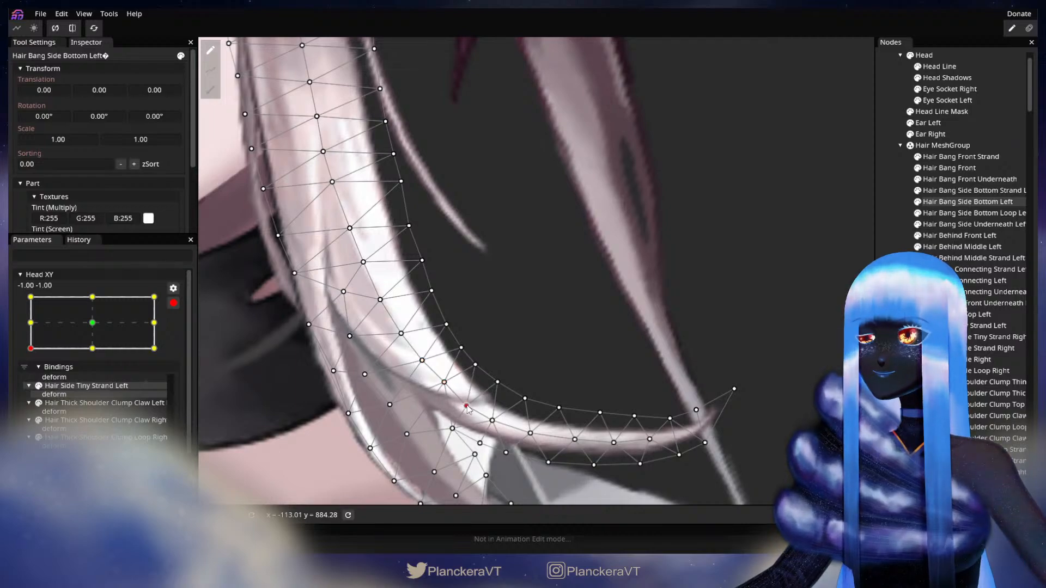
pyautogui.moveTo(499, 385); pyautogui.dragTo(502, 388)
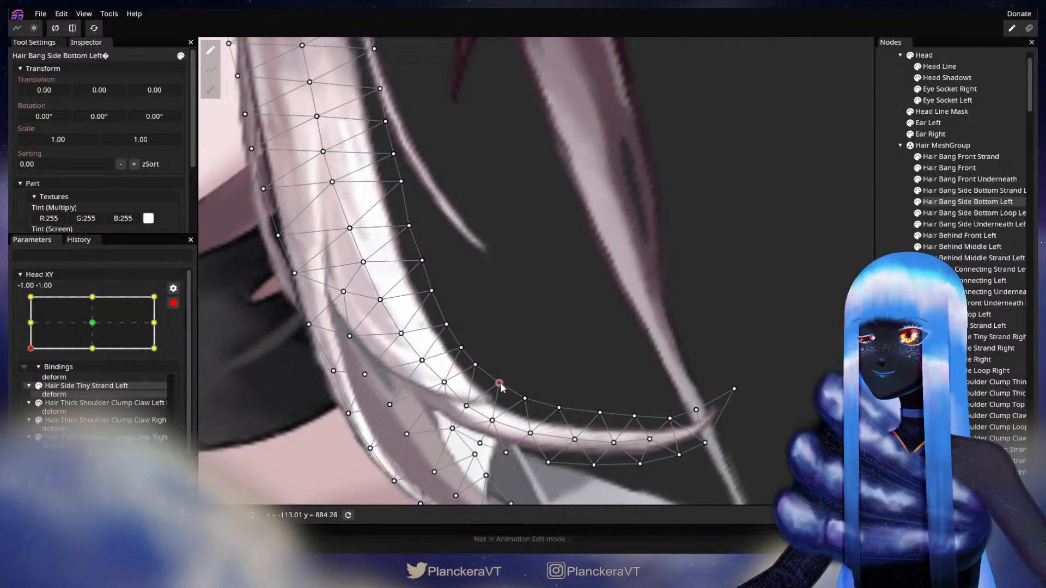
pyautogui.click(461, 348)
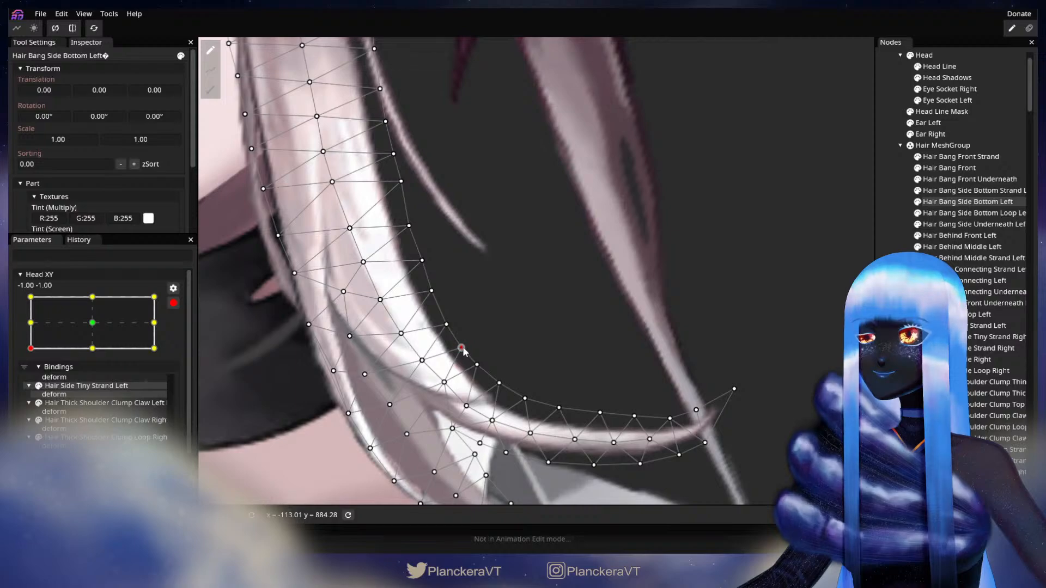
pyautogui.moveTo(441, 327); pyautogui.dragTo(451, 345)
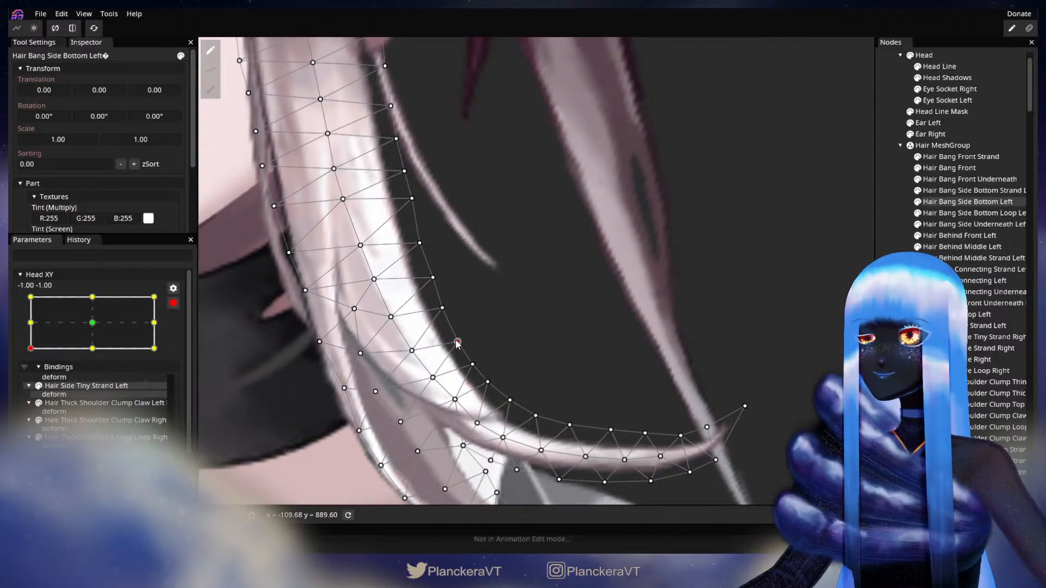
pyautogui.click(173, 303)
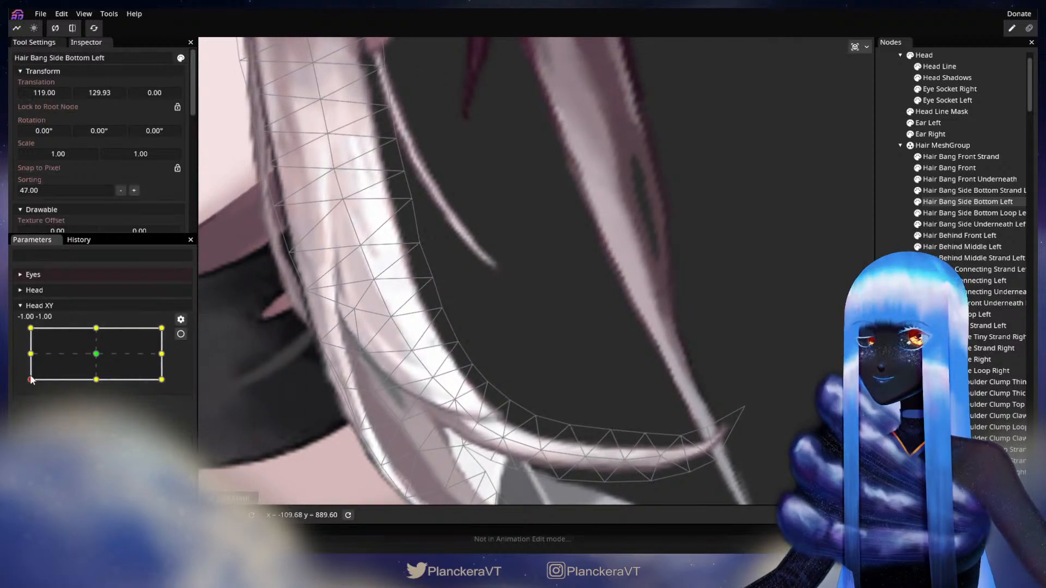
pyautogui.moveTo(30, 380)
pyautogui.mouseDown()
pyautogui.moveTo(28, 346)
pyautogui.moveTo(21, 379)
pyautogui.mouseUp()
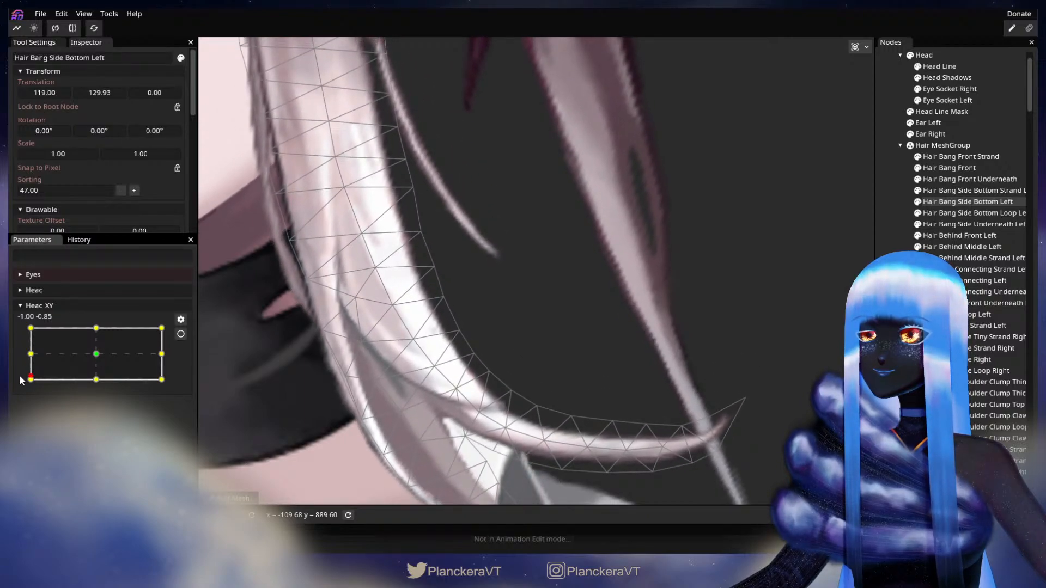
# - At armed Head XY -1.00 -1.00, refine one middle vertex at the bend and the outer-edge vertices from there up to the jaw, then preview
pyautogui.click(181, 334)
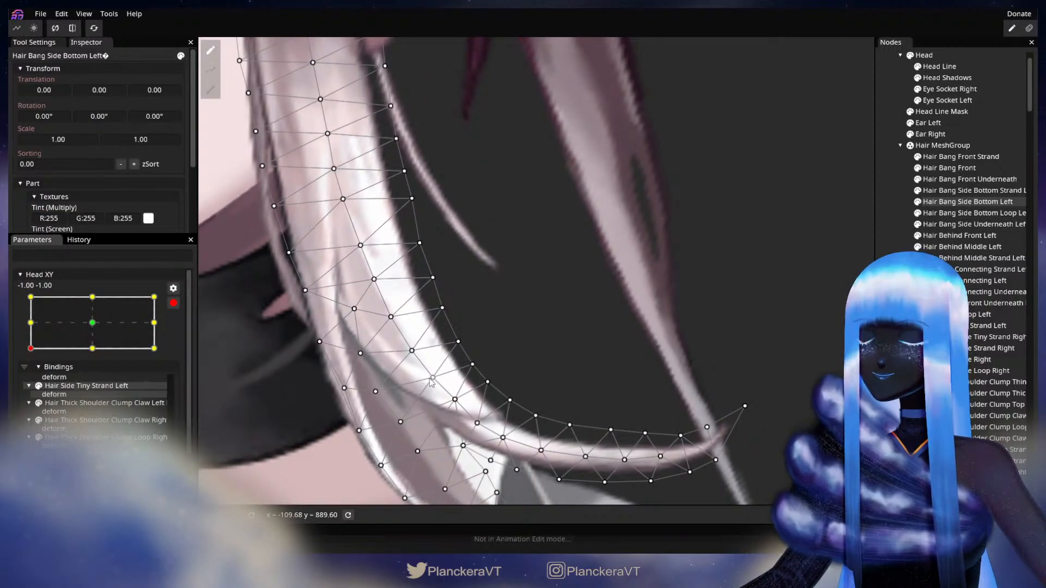
pyautogui.moveTo(430, 379); pyautogui.dragTo(428, 377)
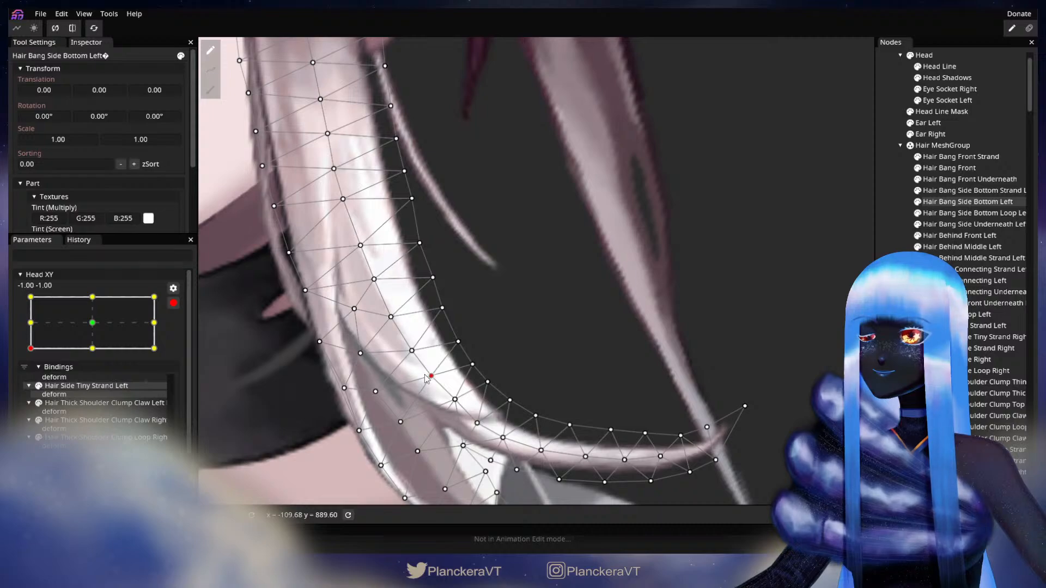
pyautogui.click(457, 342)
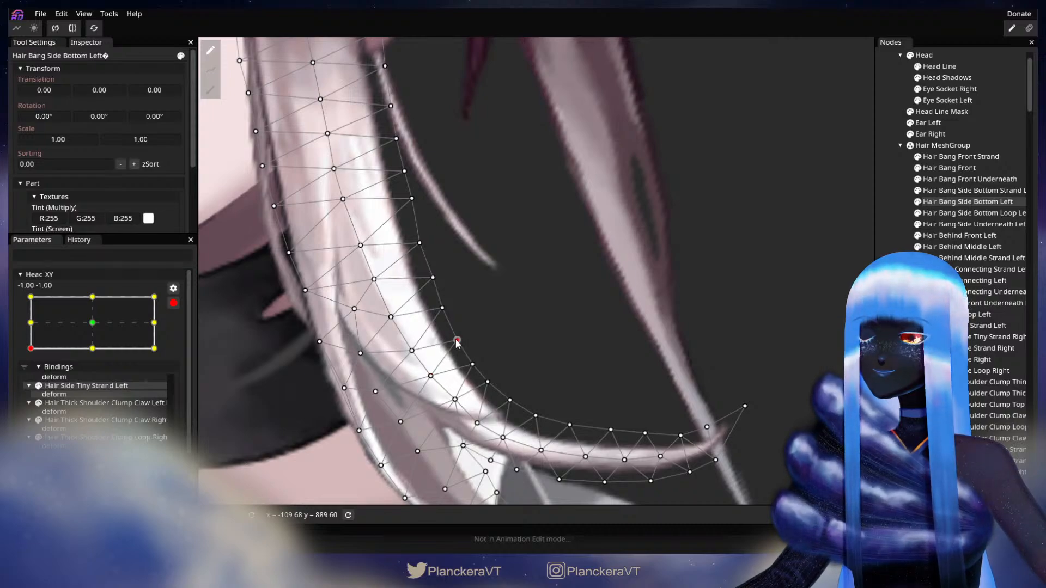
pyautogui.moveTo(446, 309)
pyautogui.mouseDown()
pyautogui.moveTo(428, 274)
pyautogui.moveTo(453, 303)
pyautogui.mouseUp()
pyautogui.click(433, 276)
pyautogui.click(419, 242)
pyautogui.moveTo(438, 254); pyautogui.dragTo(436, 254)
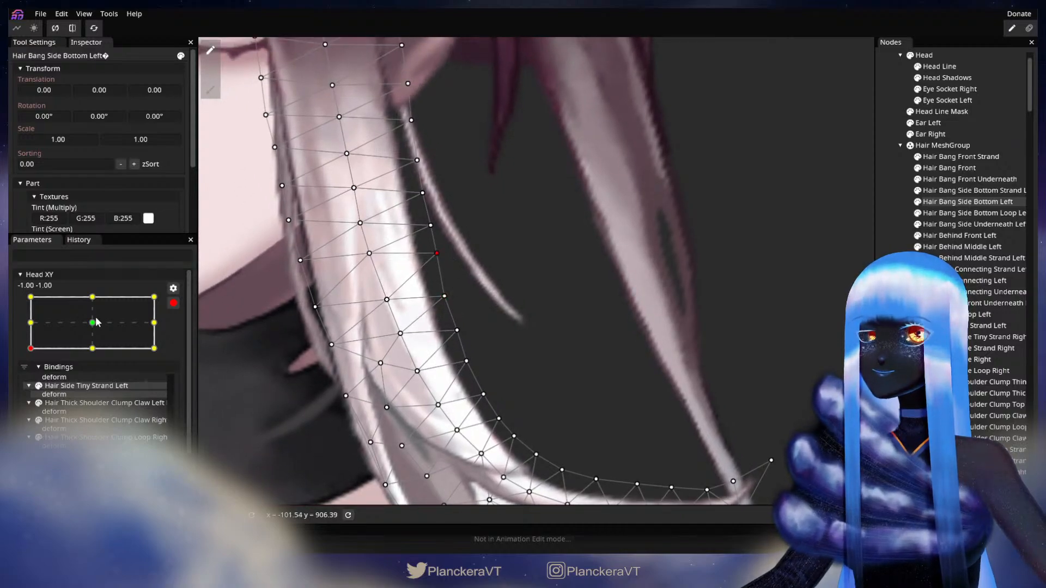
pyautogui.click(174, 305)
pyautogui.moveTo(30, 384)
pyautogui.mouseDown()
pyautogui.moveTo(21, 364)
pyautogui.moveTo(20, 380)
pyautogui.mouseUp()
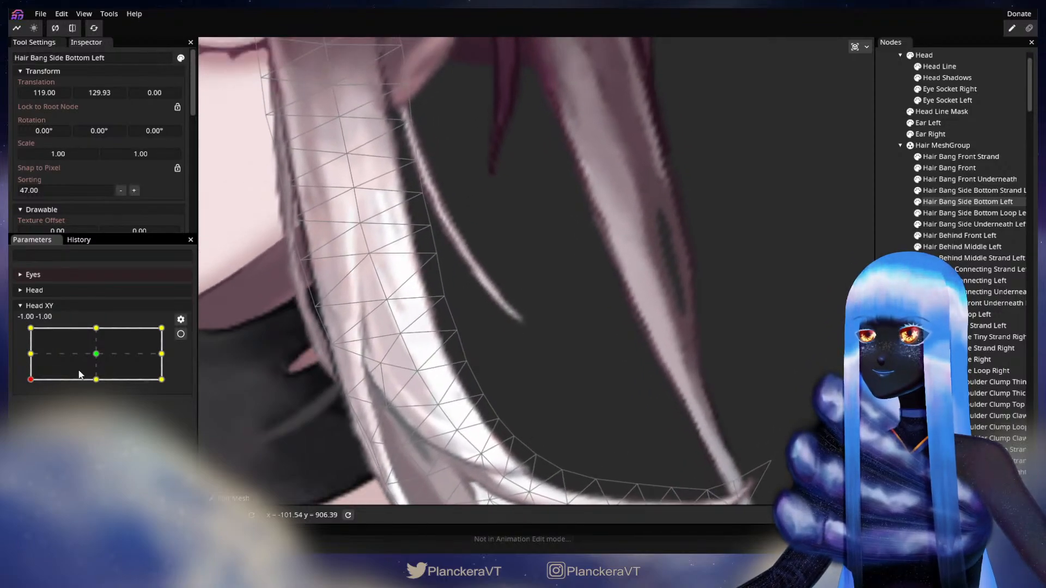
# - Lower the outer-edge vertices beside the jaw and neck slightly at Head XY -1.00 -1.00, testing the motion before re-arming that corner
pyautogui.click(179, 335)
pyautogui.click(438, 255)
pyautogui.moveTo(439, 258); pyautogui.dragTo(441, 263)
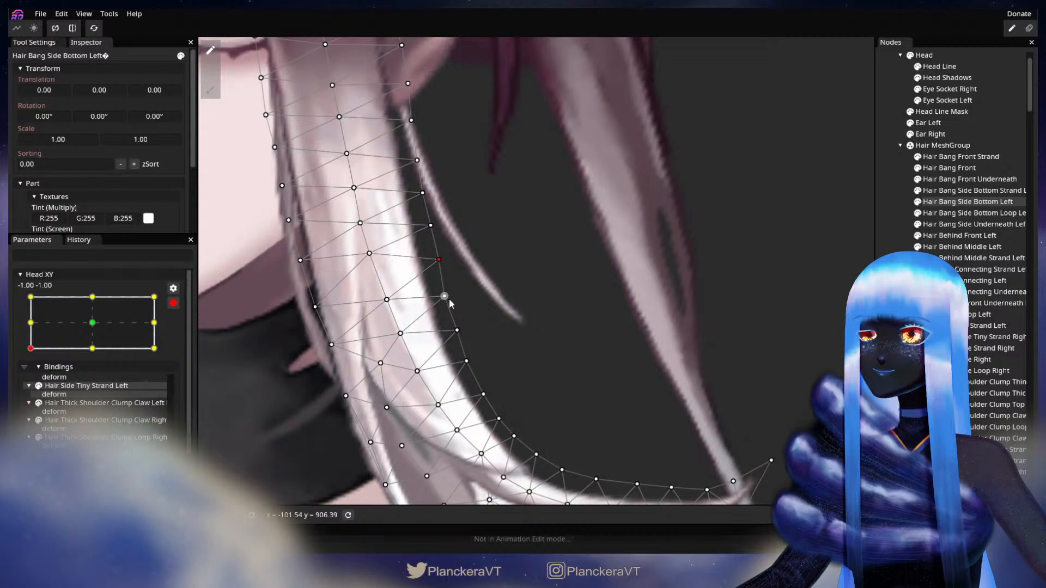
pyautogui.moveTo(446, 299); pyautogui.dragTo(447, 299)
pyautogui.moveTo(309, 387); pyautogui.dragTo(305, 379)
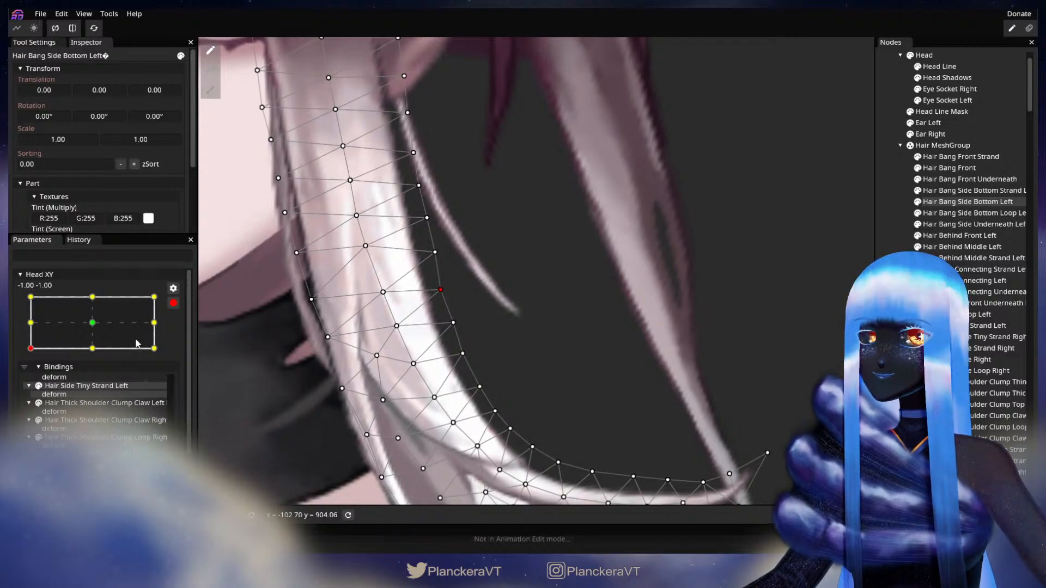
pyautogui.click(173, 303)
pyautogui.moveTo(30, 382)
pyautogui.mouseDown()
pyautogui.moveTo(22, 357)
pyautogui.moveTo(24, 384)
pyautogui.mouseUp()
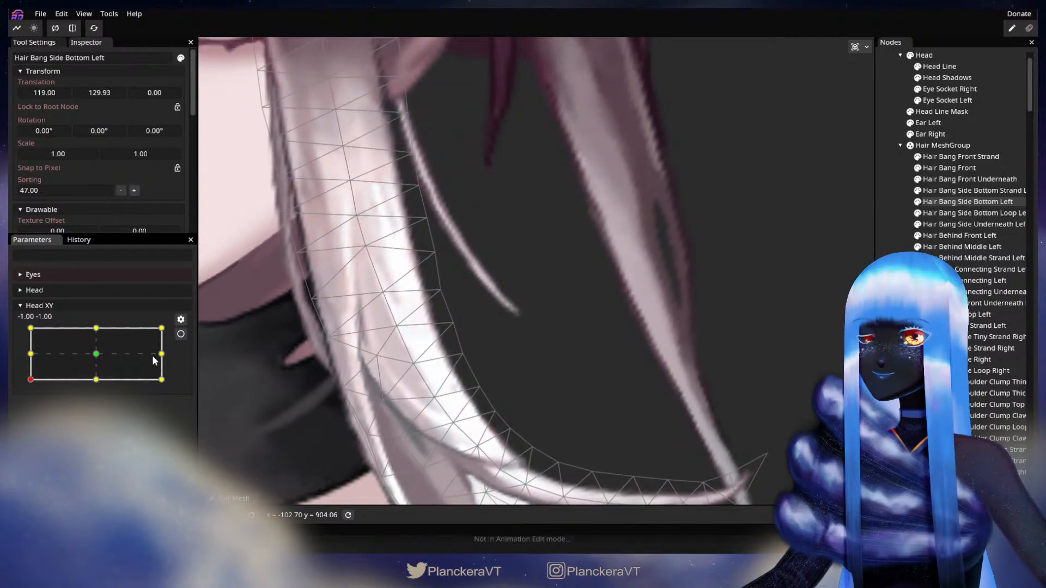
pyautogui.click(181, 334)
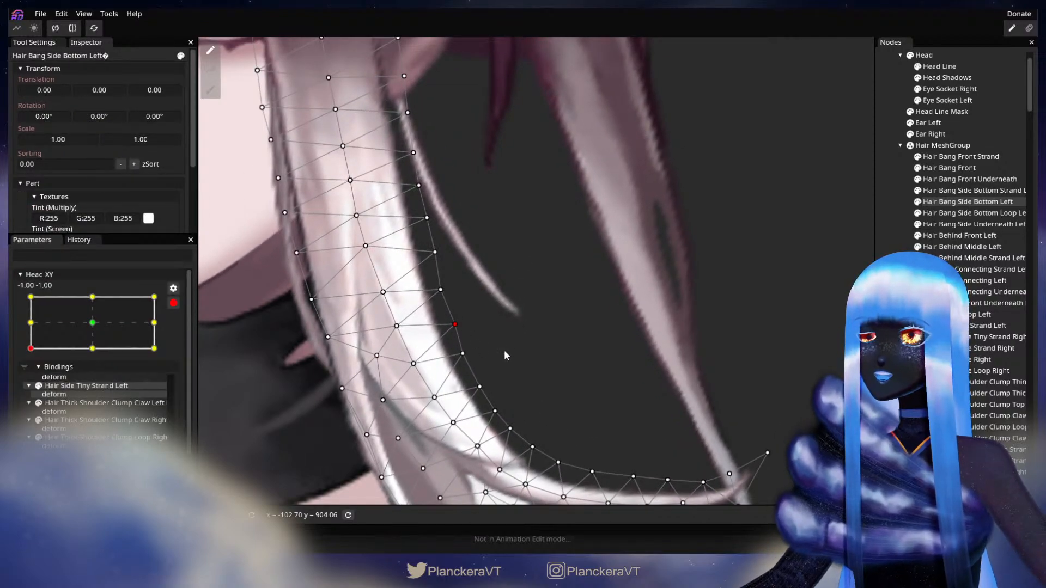
# - Deselect the bang, disarm Head XY, and examine the side bang's motion against the whole face around the -1.00 -1.00 corner
pyautogui.click(477, 355)
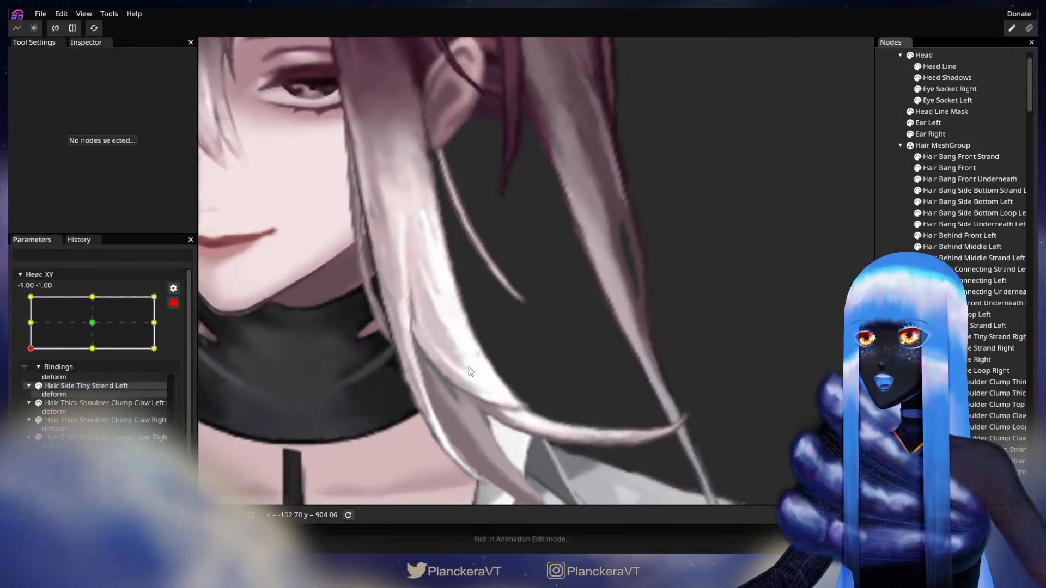
pyautogui.scroll(-4, 468, 373)
pyautogui.moveTo(427, 333); pyautogui.dragTo(419, 388)
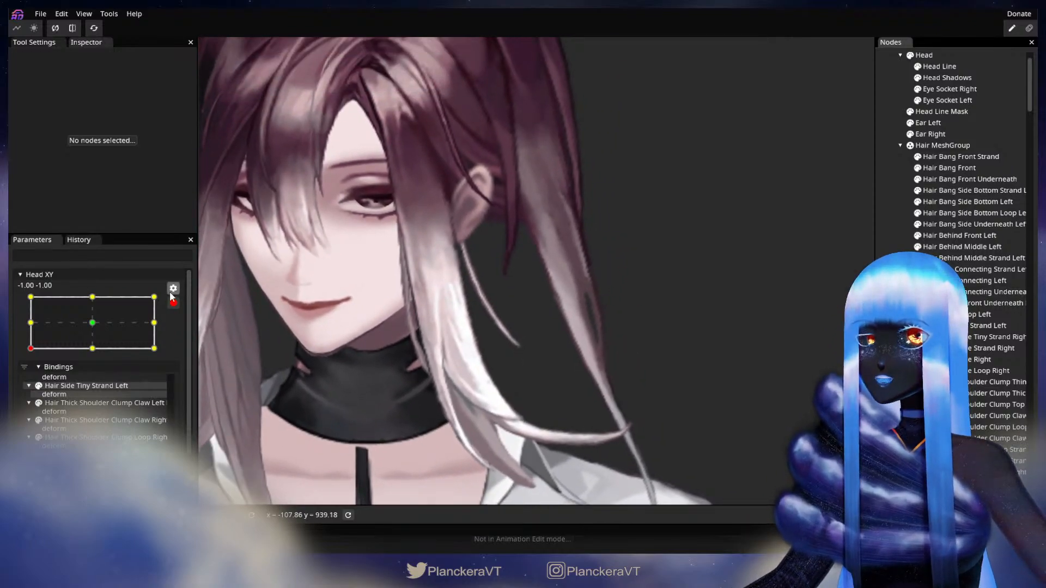
pyautogui.click(173, 302)
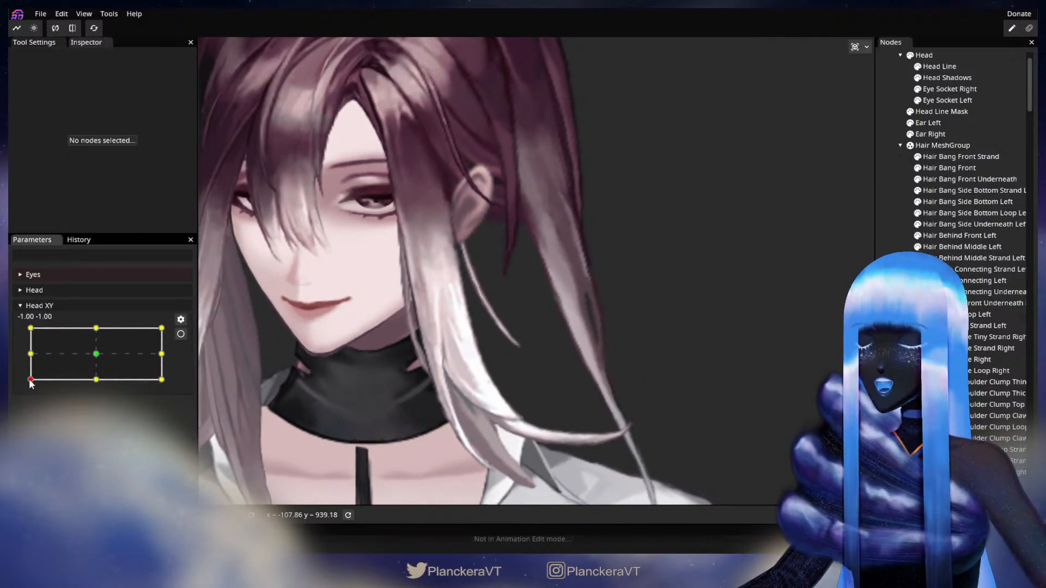
pyautogui.moveTo(29, 384)
pyautogui.mouseDown()
pyautogui.moveTo(30, 351)
pyautogui.moveTo(21, 381)
pyautogui.moveTo(21, 351)
pyautogui.moveTo(20, 379)
pyautogui.mouseUp()
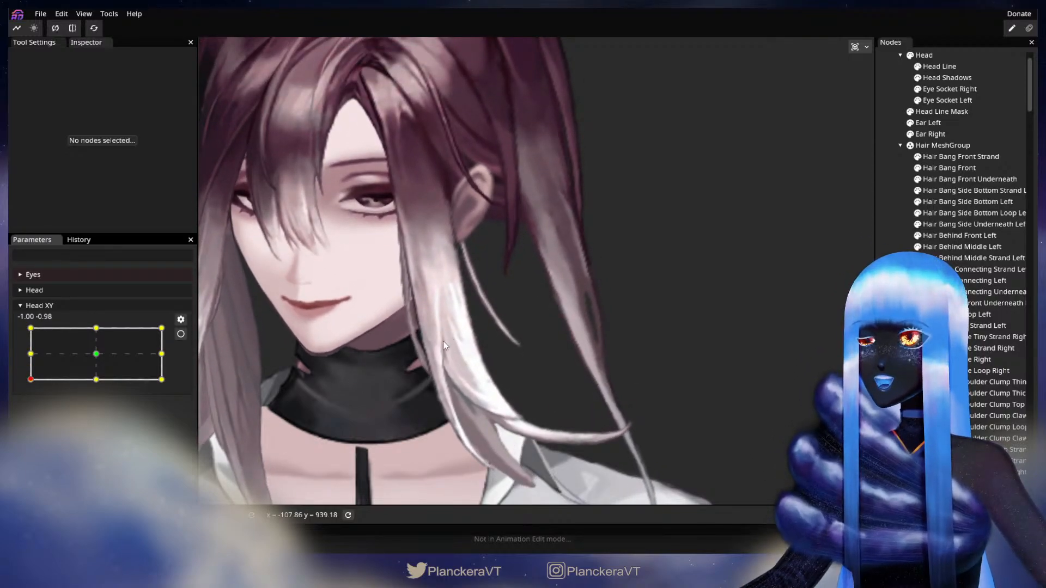
pyautogui.scroll(3, 442, 406)
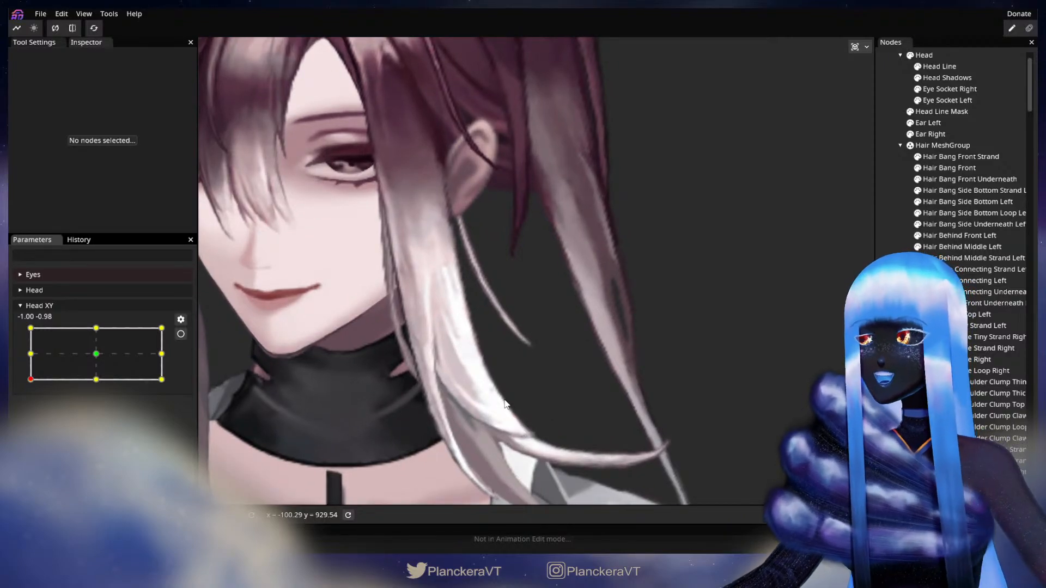
# - Arm Head XY at -1.00 -1.00 and nudge the middle-column and outer-edge vertices of Hair Bang Side Bottom Strand Left beside the neck
pyautogui.scroll(3, 505, 404)
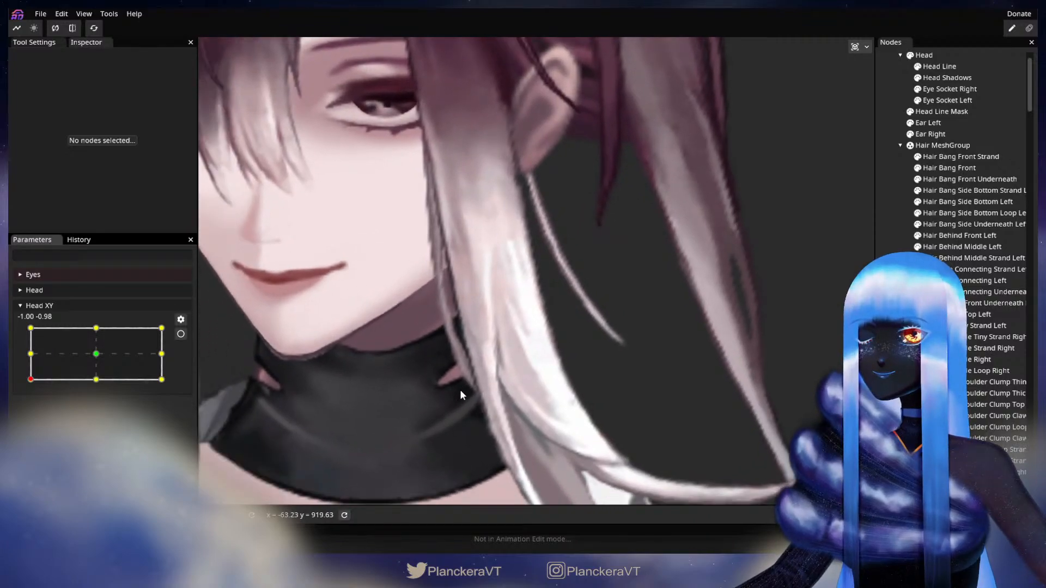
pyautogui.scroll(1, 459, 392)
pyautogui.moveTo(31, 380)
pyautogui.mouseDown()
pyautogui.moveTo(16, 355)
pyautogui.moveTo(39, 386)
pyautogui.mouseUp()
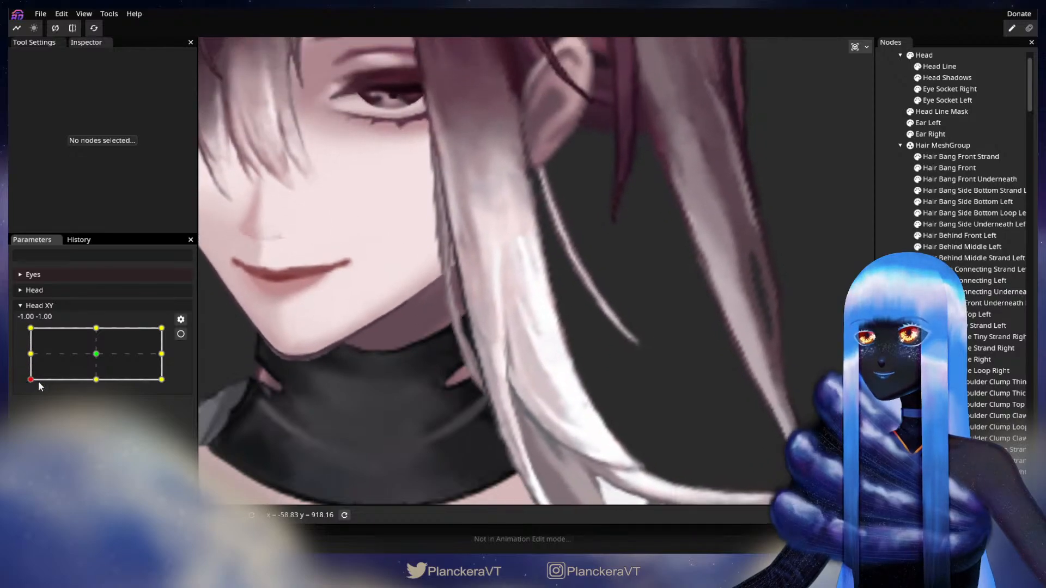
pyautogui.click(179, 334)
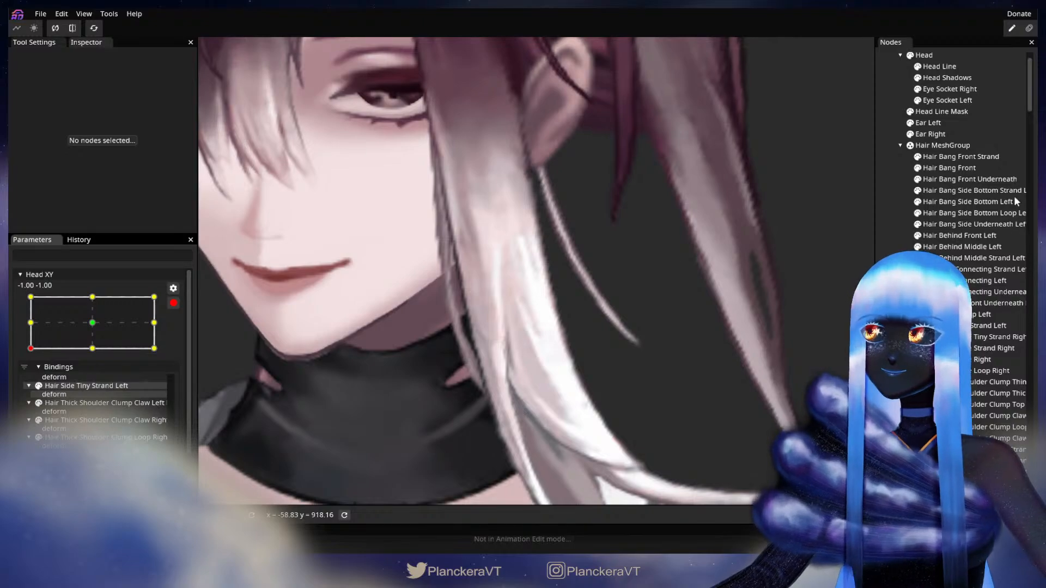
pyautogui.click(984, 191)
pyautogui.scroll(4, 453, 322)
pyautogui.moveTo(531, 374); pyautogui.dragTo(587, 307)
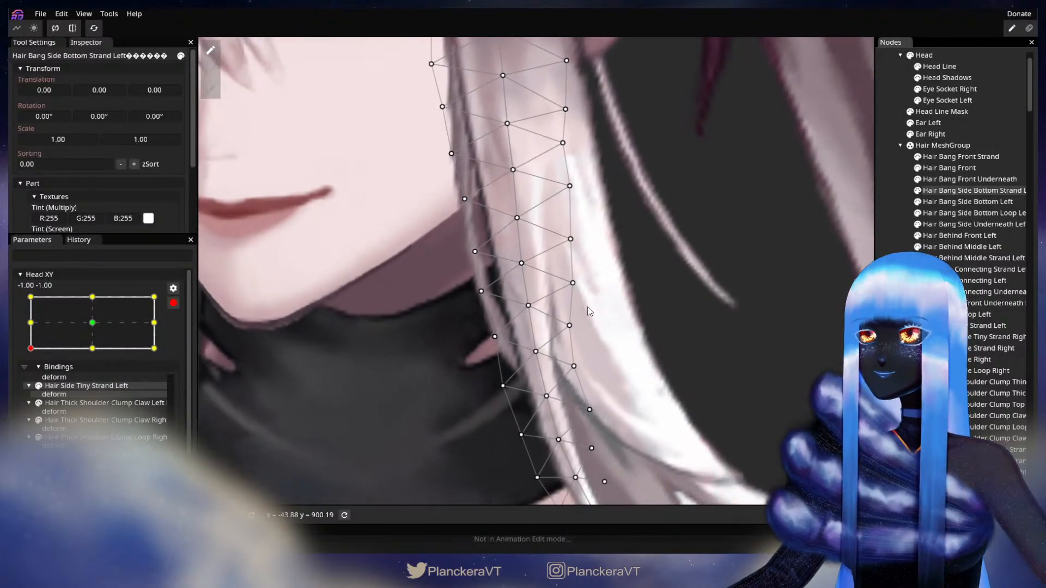
pyautogui.scroll(1, 588, 311)
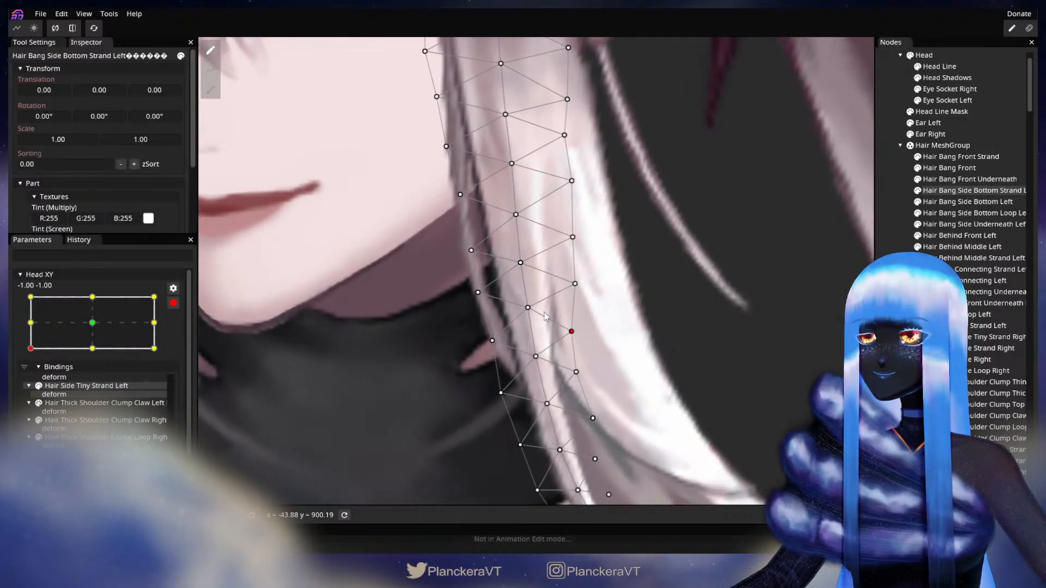
pyautogui.moveTo(528, 307); pyautogui.dragTo(529, 309)
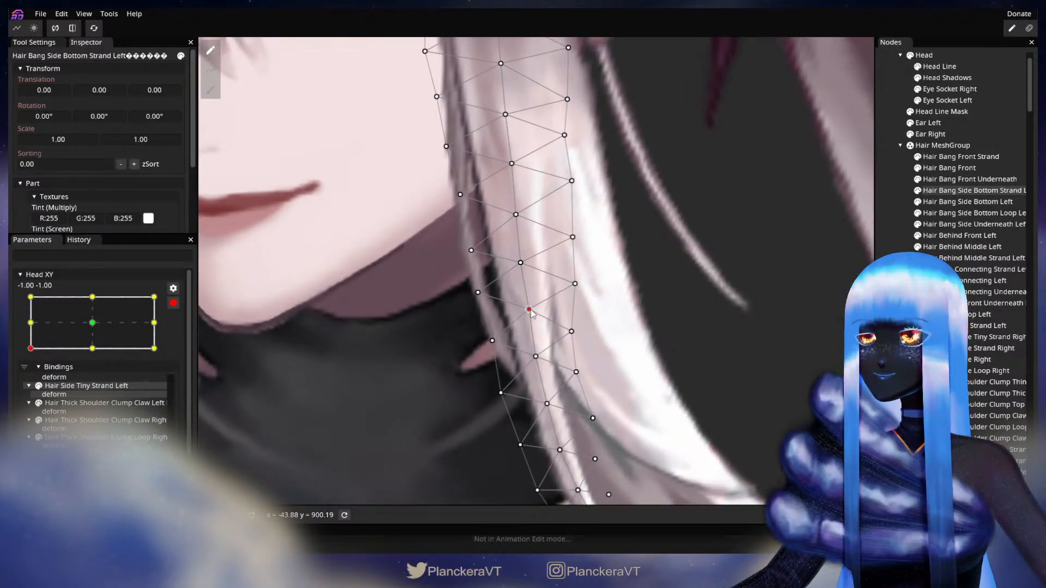
pyautogui.click(572, 331)
pyautogui.click(575, 283)
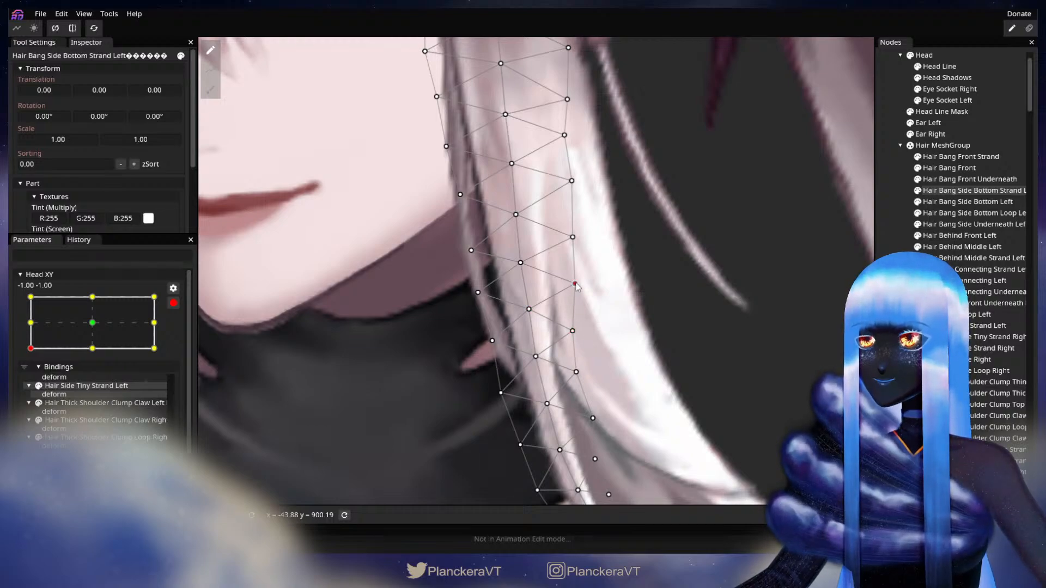
pyautogui.click(633, 379)
# - Disarm Head XY and examine the side strand's motion around the -1.00 -1.00 corner
pyautogui.scroll(-3, 633, 378)
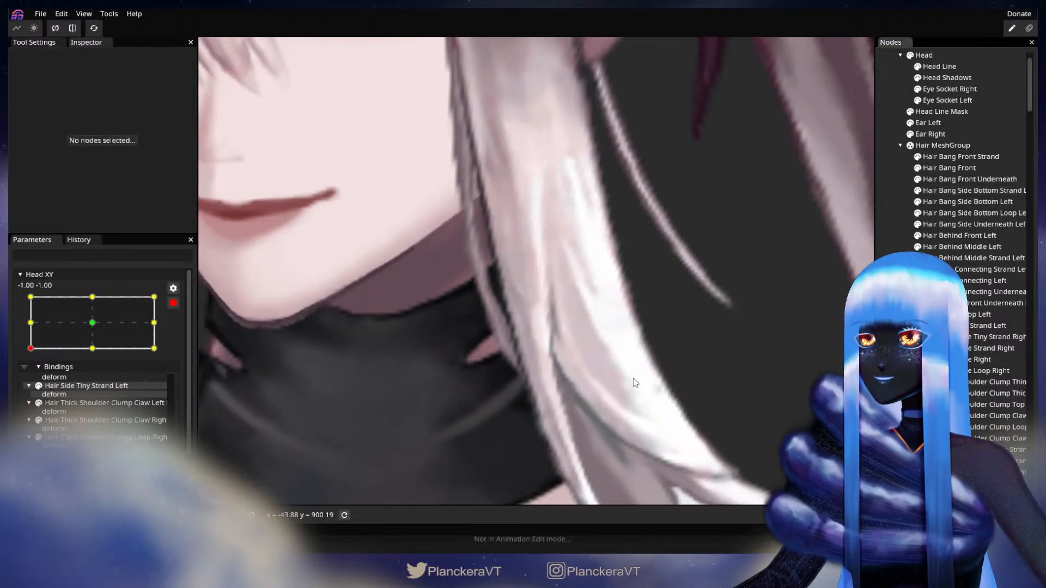
pyautogui.scroll(-8, 635, 373)
pyautogui.scroll(-4, 636, 379)
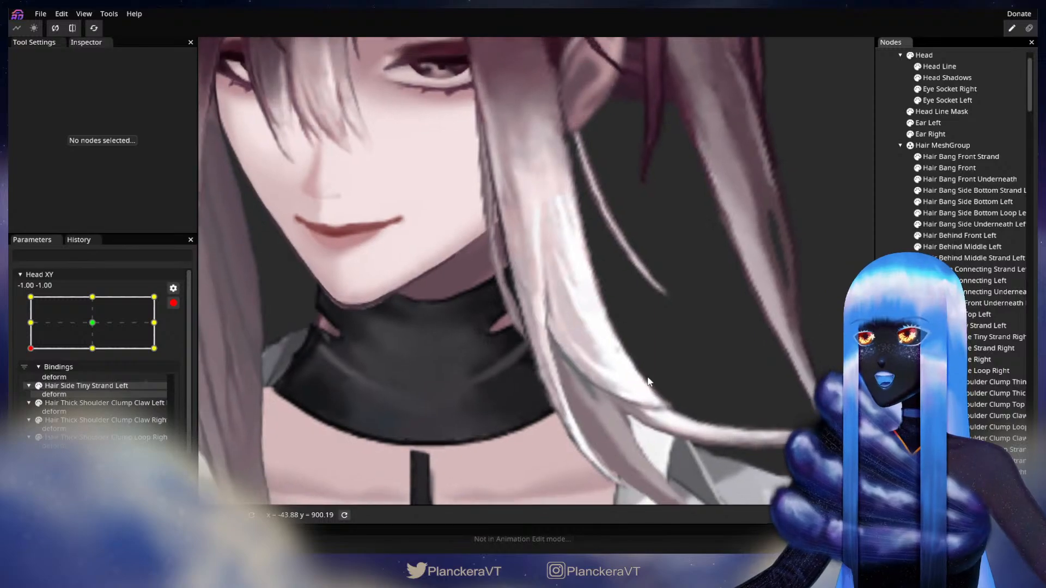
pyautogui.moveTo(556, 334); pyautogui.dragTo(518, 354)
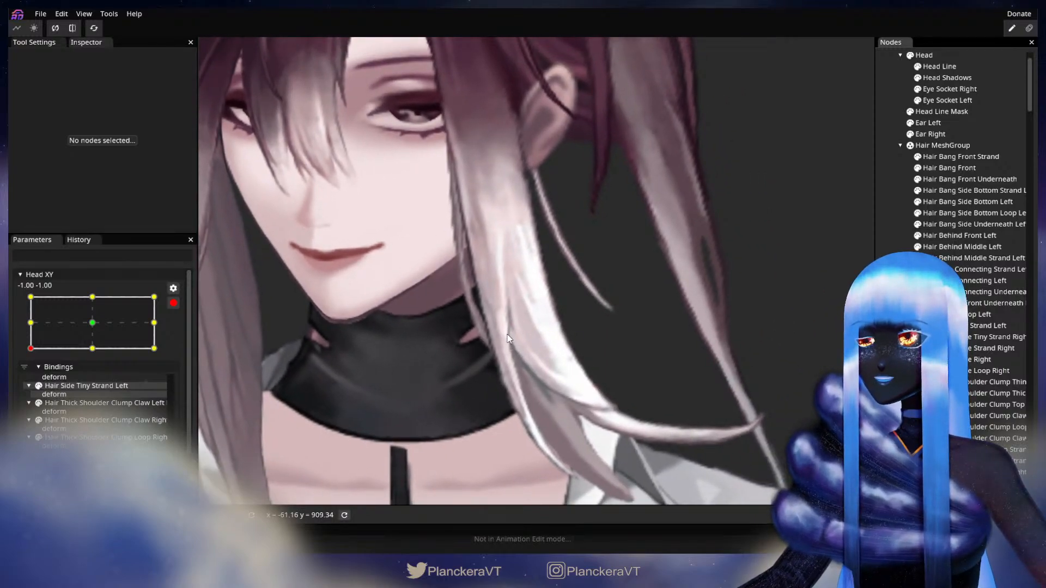
pyautogui.click(173, 303)
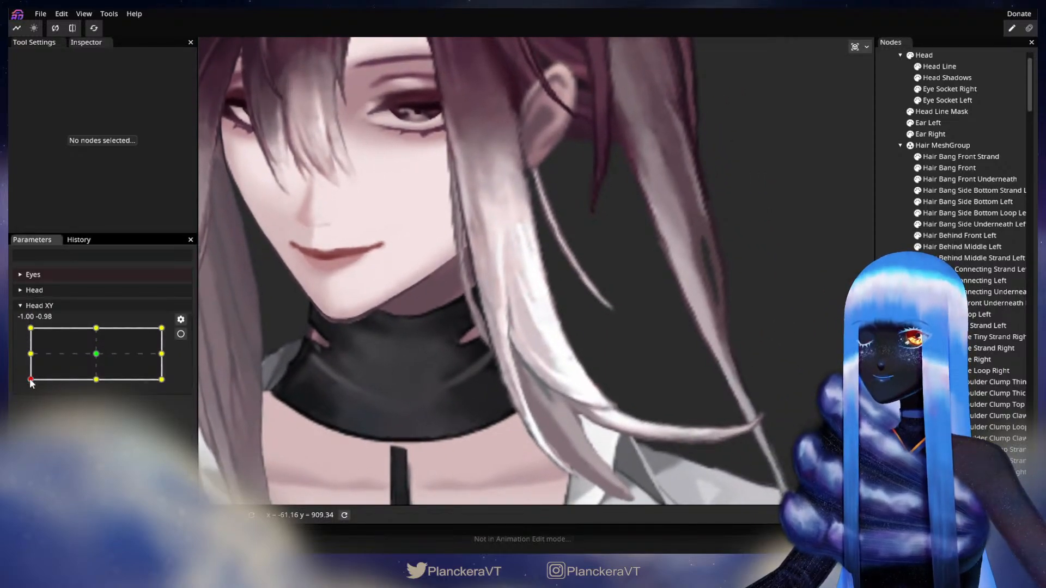
pyautogui.moveTo(31, 380); pyautogui.dragTo(10, 380)
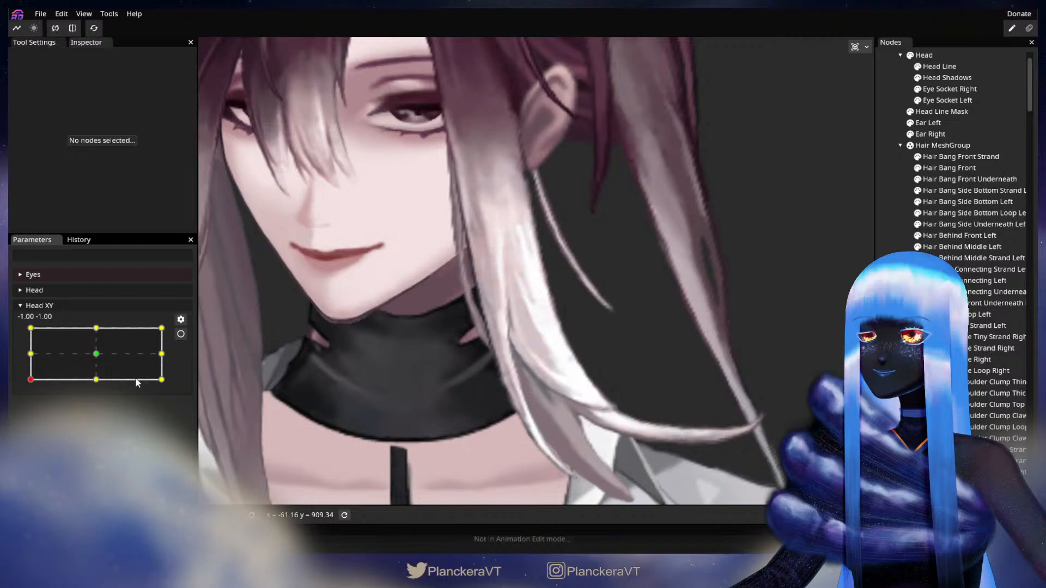
# - Re-arm Head XY at -1.00 -1.00 and nudge one outer-edge vertex of Hair Bang Side Bottom Strand Left beside the neck
pyautogui.click(180, 334)
pyautogui.scroll(3, 409, 357)
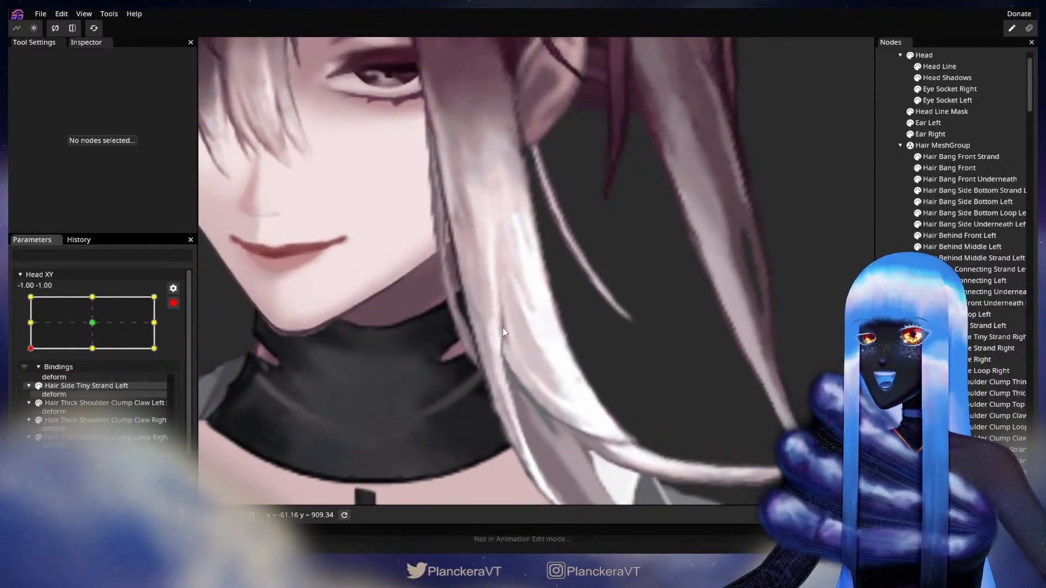
pyautogui.click(990, 194)
pyautogui.scroll(2, 561, 313)
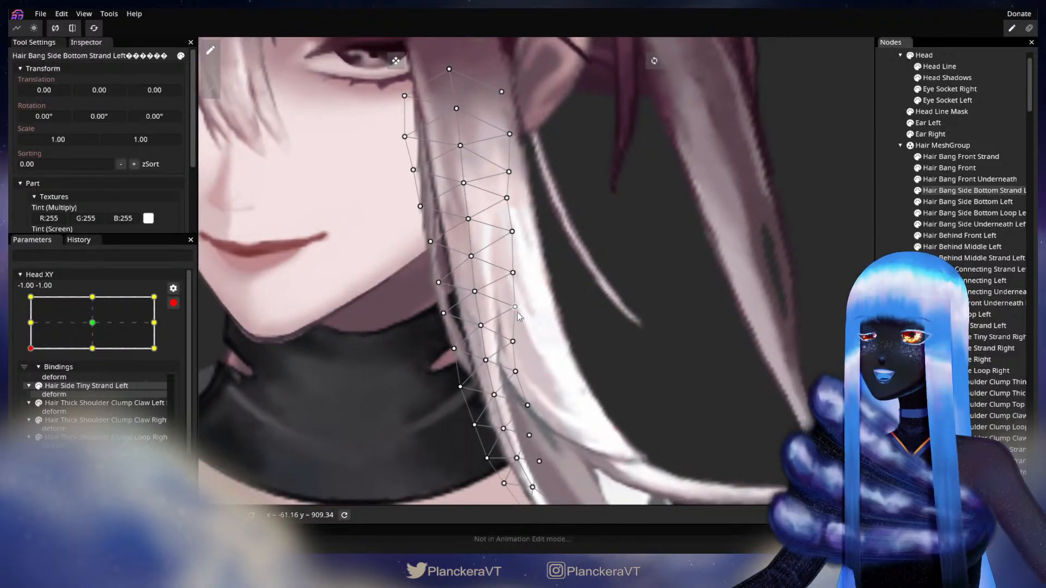
pyautogui.click(514, 309)
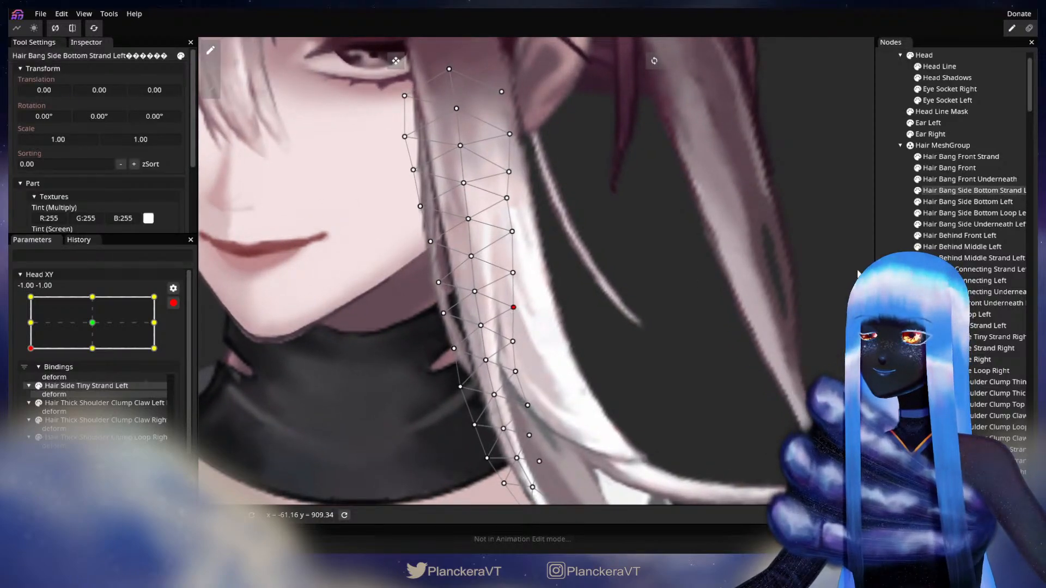
pyautogui.click(719, 312)
# - Set Head XY to 0.00 0.00 to inspect the side hair in the neutral pose, and save the model
pyautogui.click(92, 323)
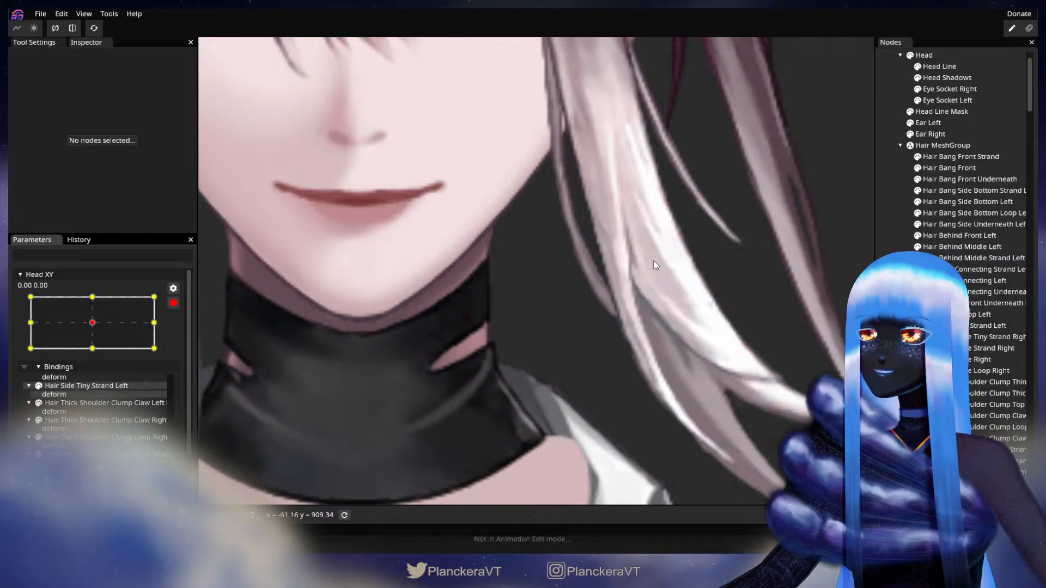
pyautogui.moveTo(653, 262); pyautogui.dragTo(633, 293)
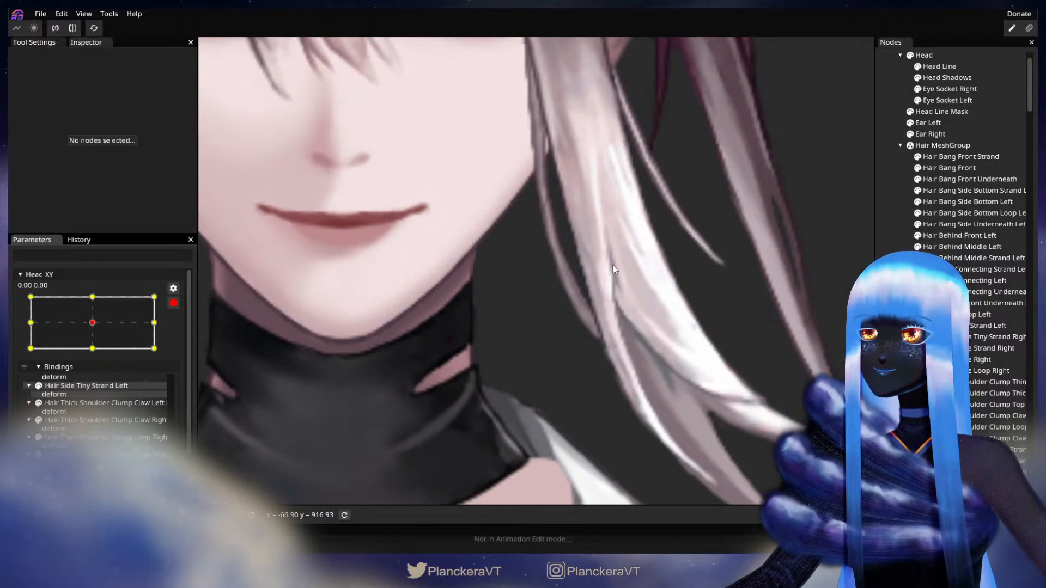
pyautogui.hotkey('ctrl', 's')
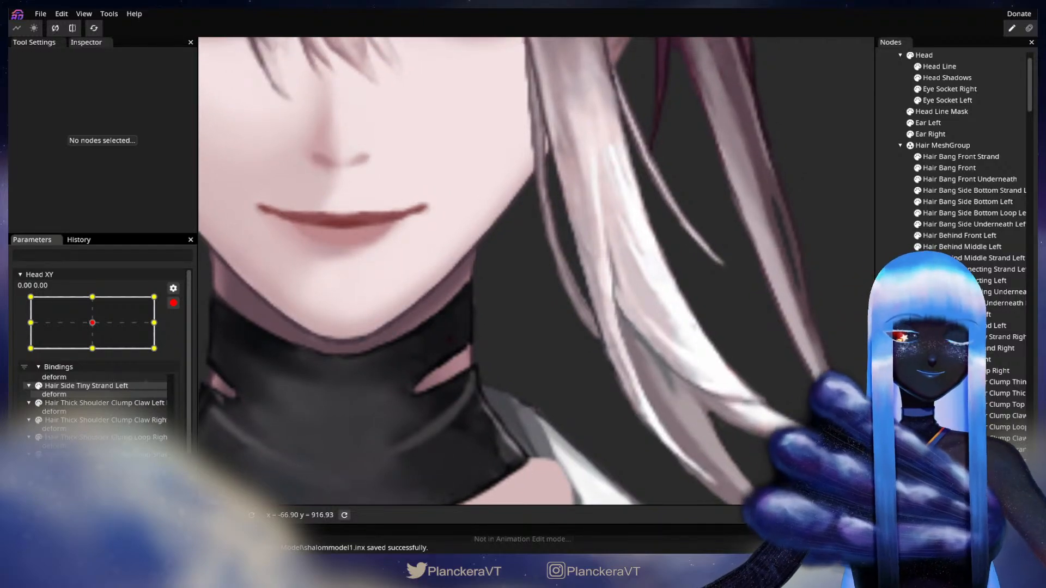
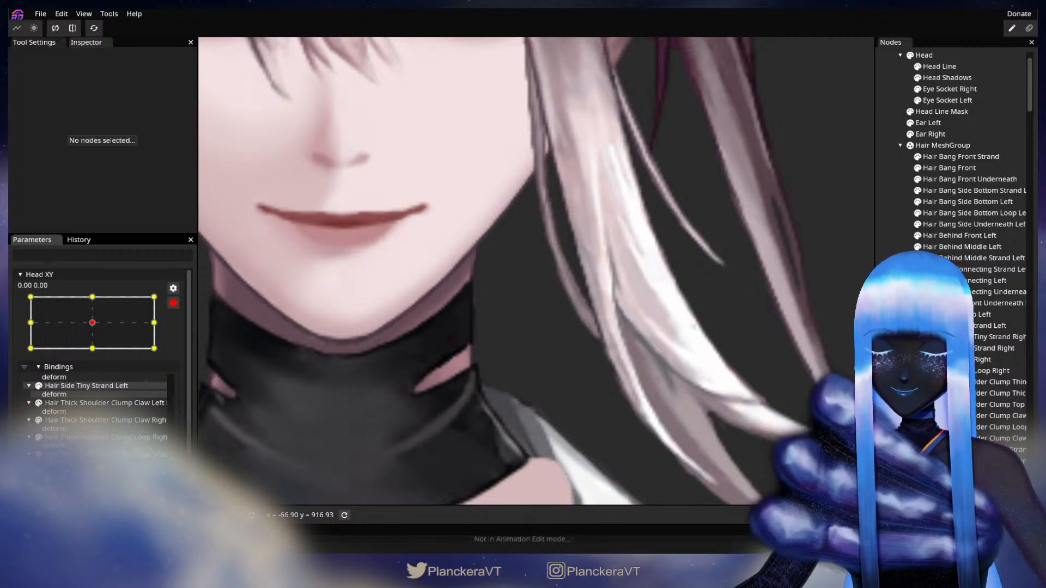
# - Set Head XY to -1.00 -1.00, disarm it, and examine the side hair's vertical motion between that corner and the middle height
pyautogui.scroll(-2, 536, 271)
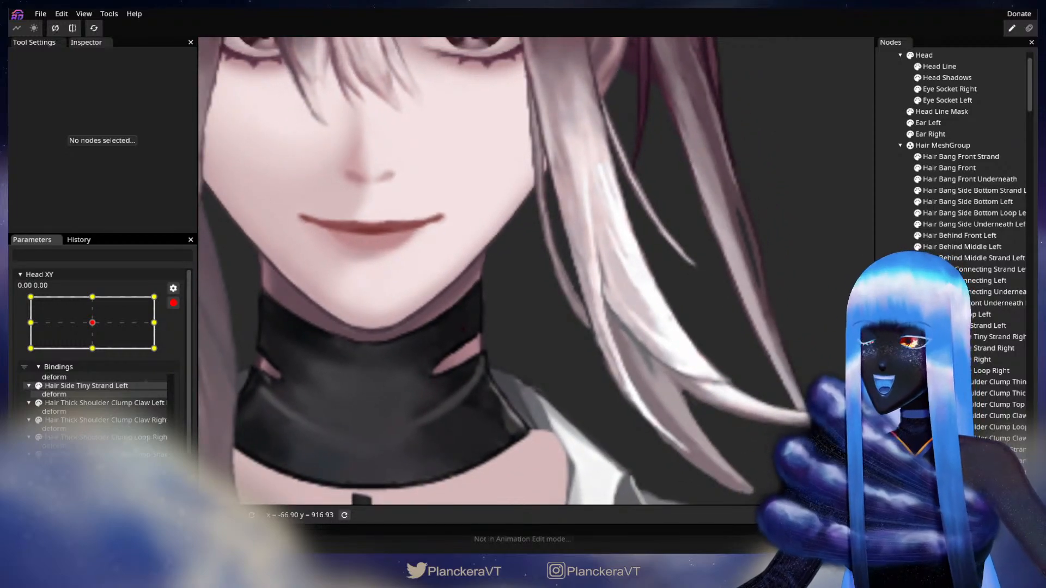
pyautogui.scroll(-1, 536, 271)
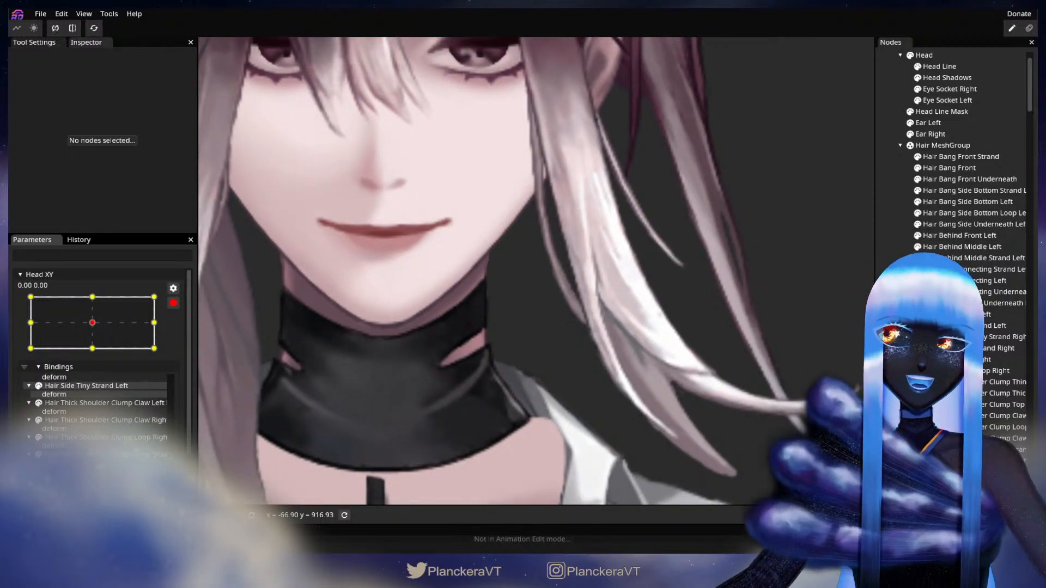
pyautogui.scroll(-2, 627, 376)
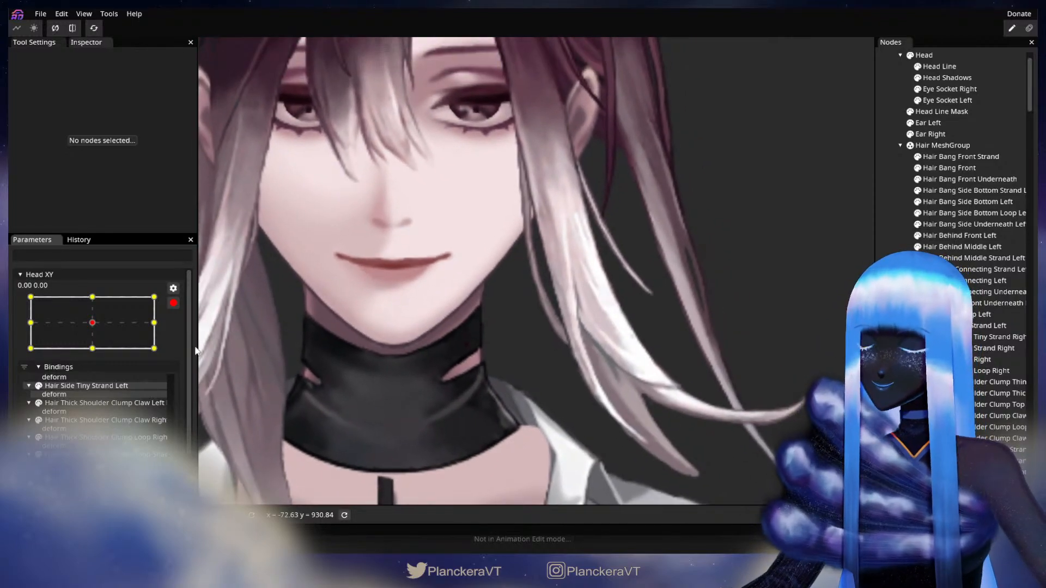
pyautogui.click(37, 342)
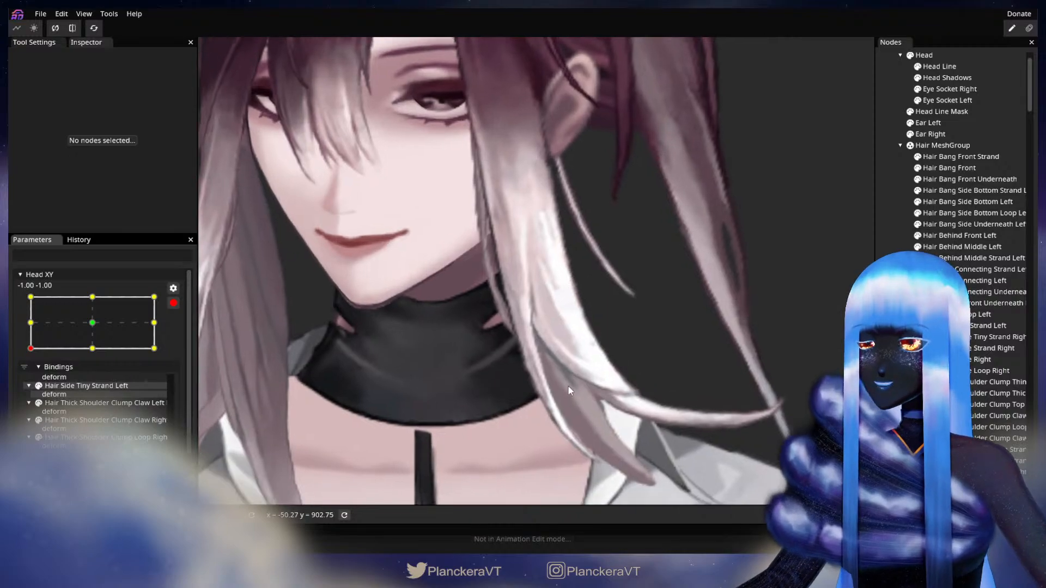
pyautogui.click(173, 303)
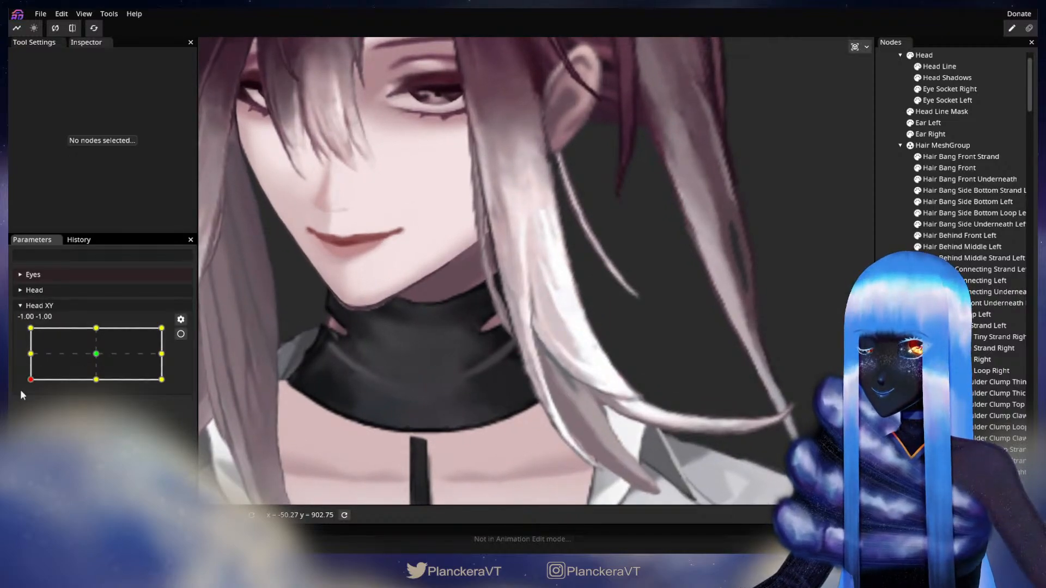
pyautogui.moveTo(31, 382); pyautogui.dragTo(11, 352)
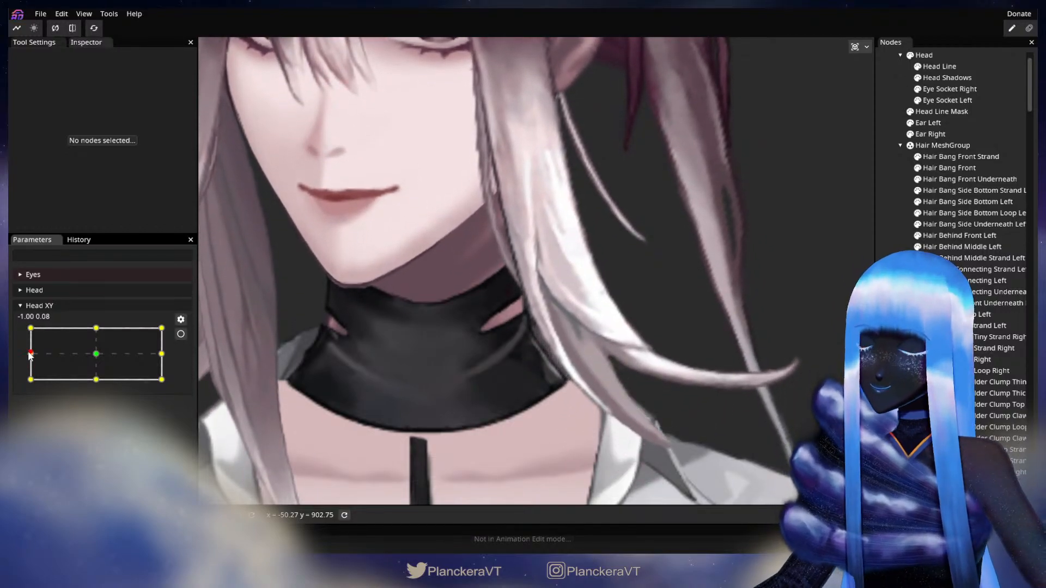
pyautogui.scroll(-5, 545, 364)
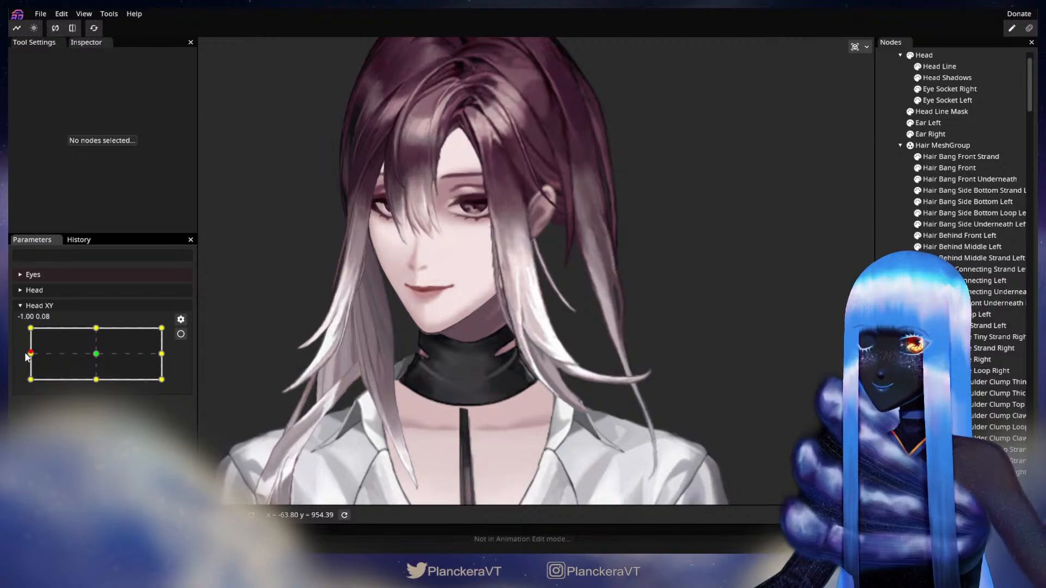
pyautogui.moveTo(30, 353); pyautogui.dragTo(22, 379)
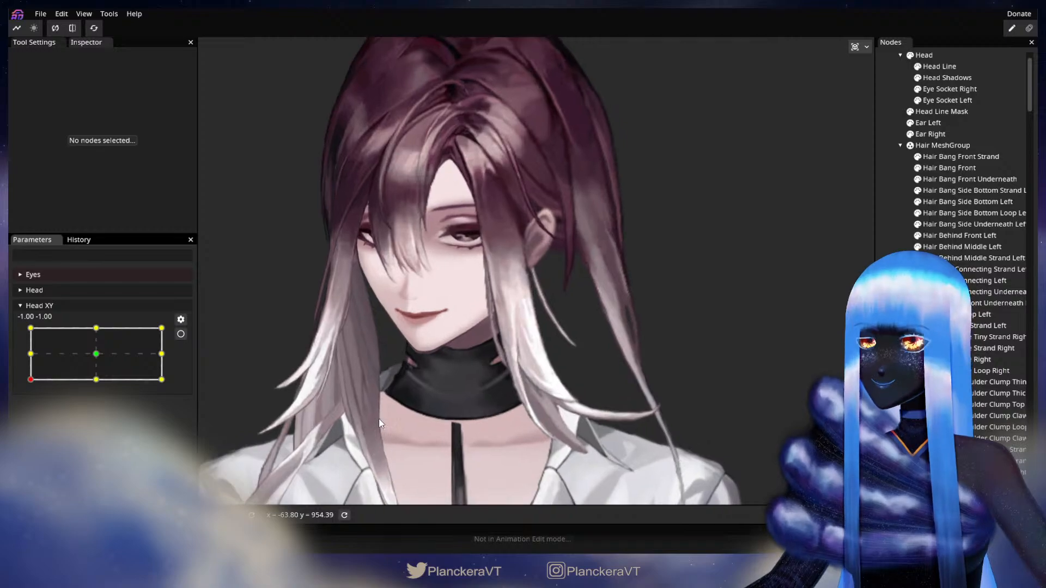
pyautogui.scroll(2, 379, 418)
pyautogui.scroll(3, 378, 417)
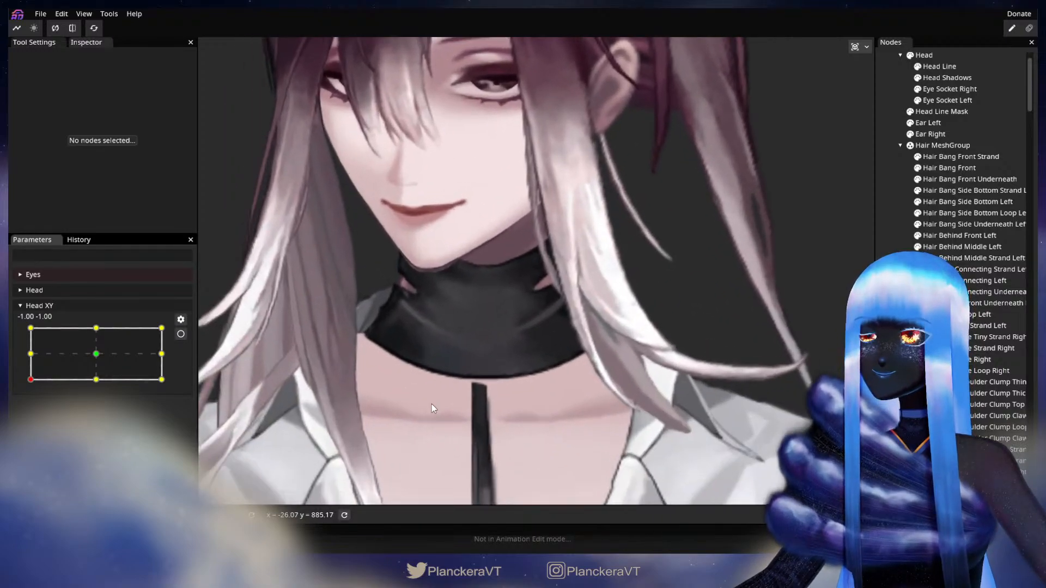
# - Adjust the vertices of Hair Bang Side Bottom Strand Left at the bend beside the lower collar with Head XY armed at -1.00 -1.00
pyautogui.click(1015, 190)
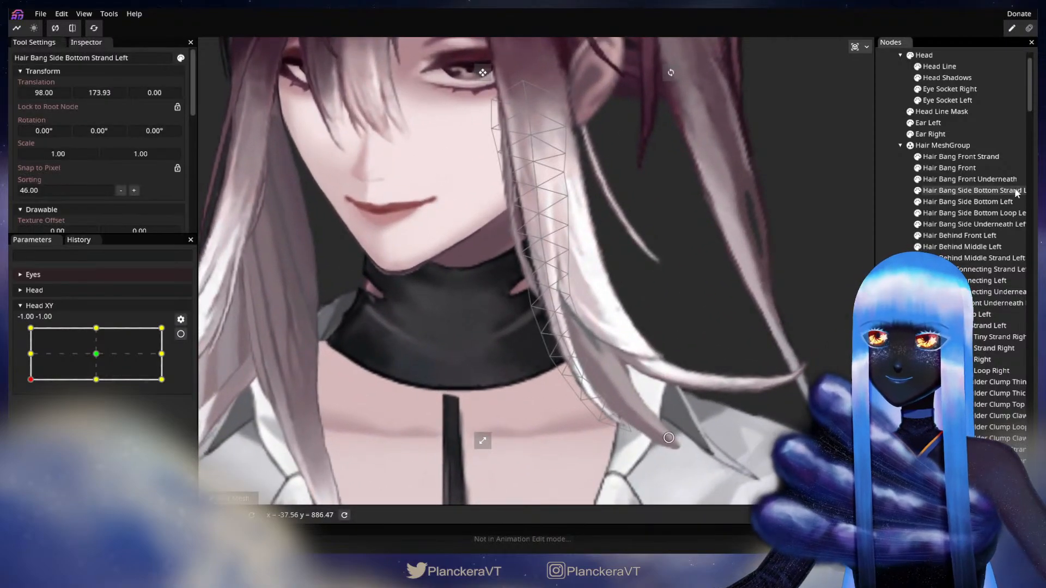
pyautogui.scroll(3, 533, 347)
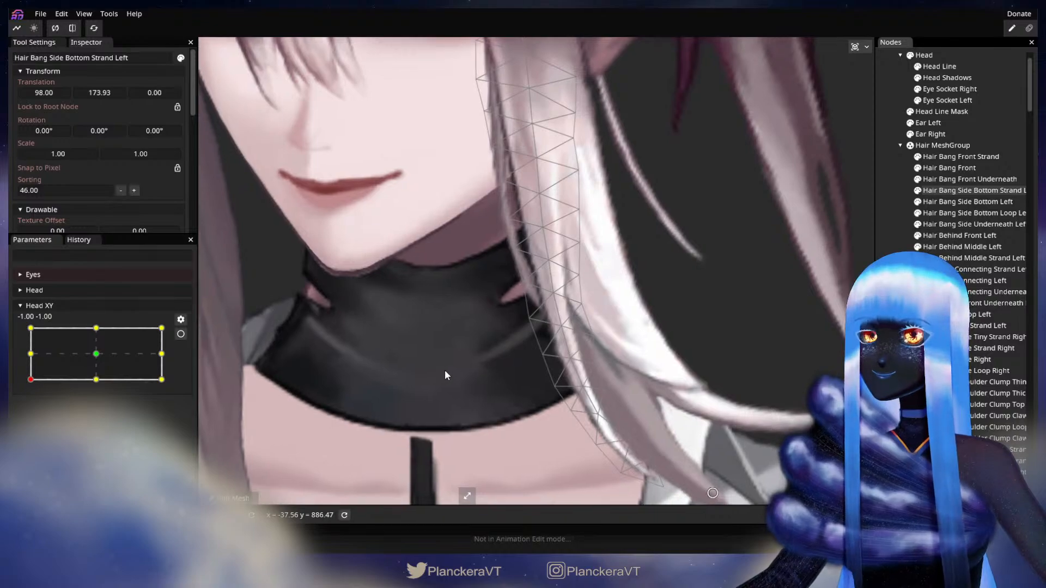
pyautogui.moveTo(418, 369); pyautogui.dragTo(394, 369)
pyautogui.moveTo(31, 381)
pyautogui.mouseDown()
pyautogui.moveTo(29, 354)
pyautogui.moveTo(20, 385)
pyautogui.mouseUp()
pyautogui.click(181, 334)
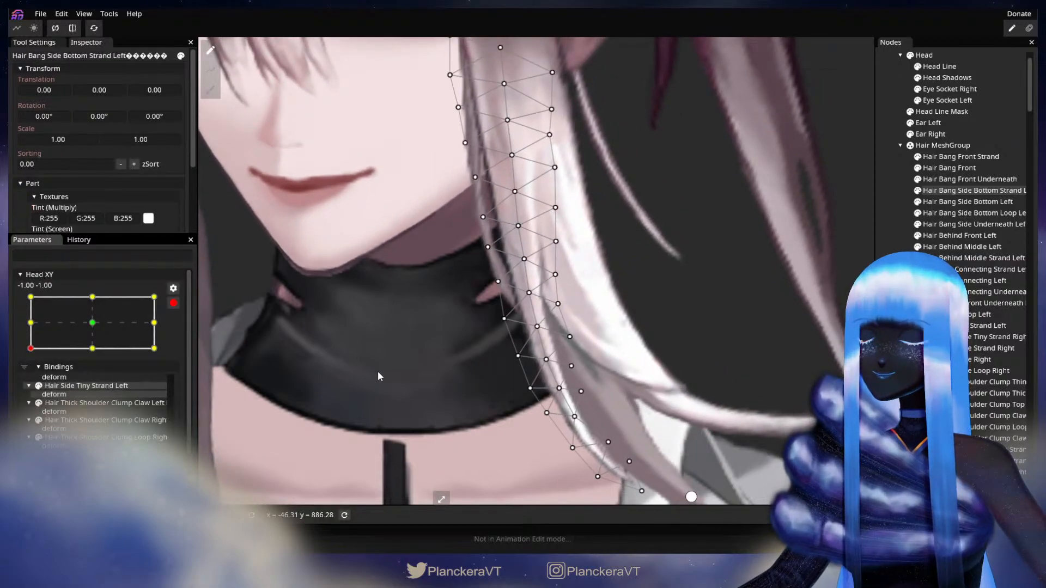
pyautogui.click(536, 327)
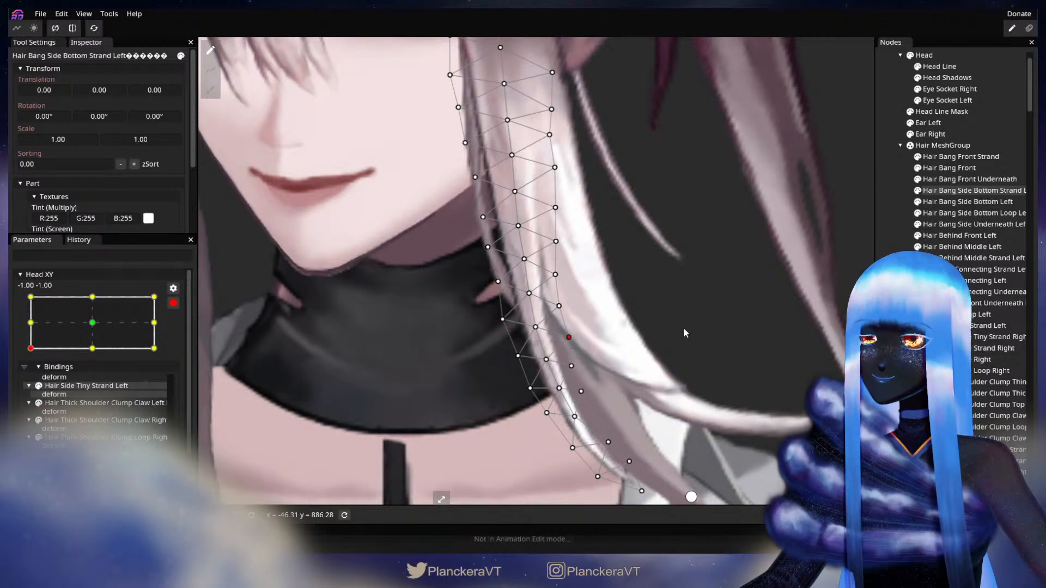
# - Disarm Head XY and check how the adjusted strand moves near the -1.00 -1.00 corner with its mesh shown
pyautogui.click(173, 303)
pyautogui.scroll(-1, 400, 365)
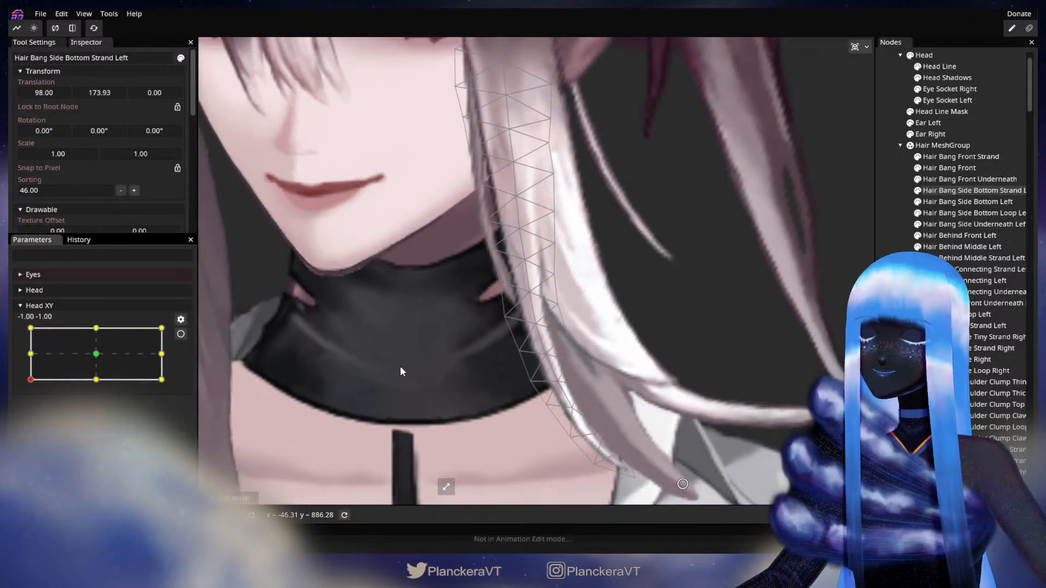
pyautogui.moveTo(400, 365); pyautogui.dragTo(358, 380)
pyautogui.scroll(-1, 312, 393)
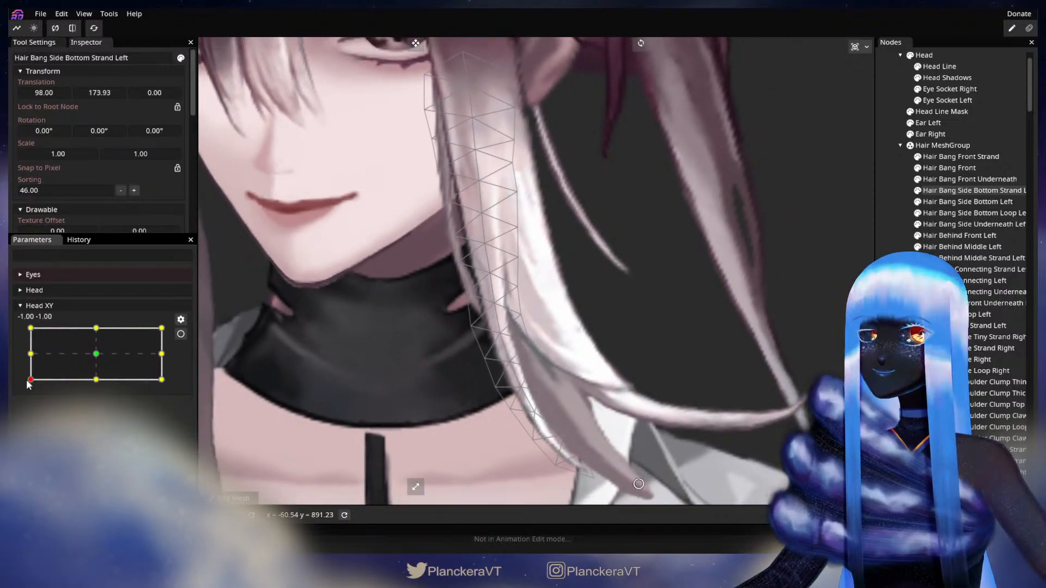
pyautogui.moveTo(30, 384)
pyautogui.mouseDown()
pyautogui.moveTo(22, 358)
pyautogui.moveTo(23, 382)
pyautogui.mouseUp()
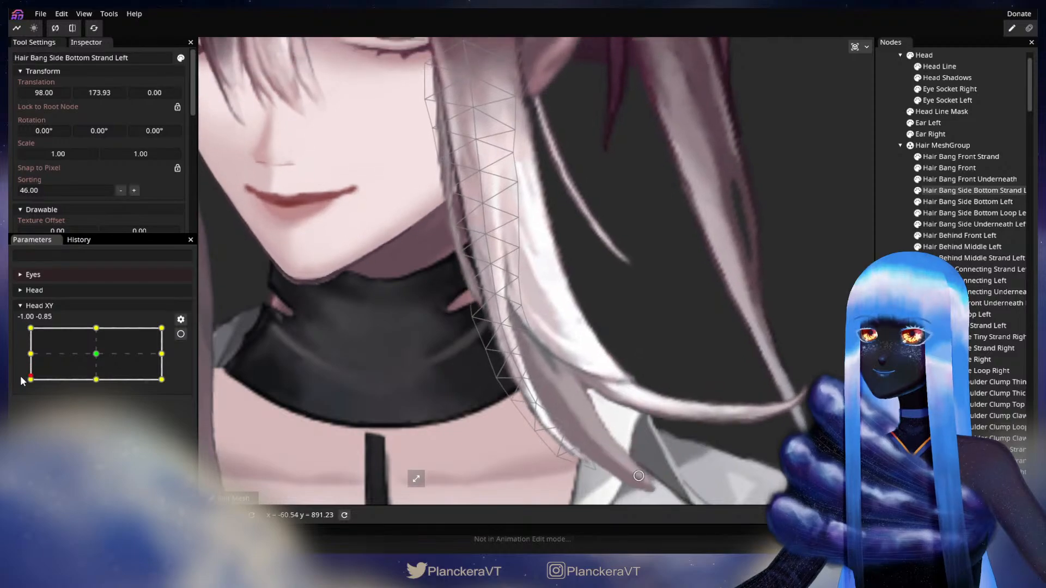
# - With Head XY armed at -1.00 -1.00, nudge the strand's face-side edge vertices beside the collar, checking the motion near that corner after each edit
pyautogui.click(179, 336)
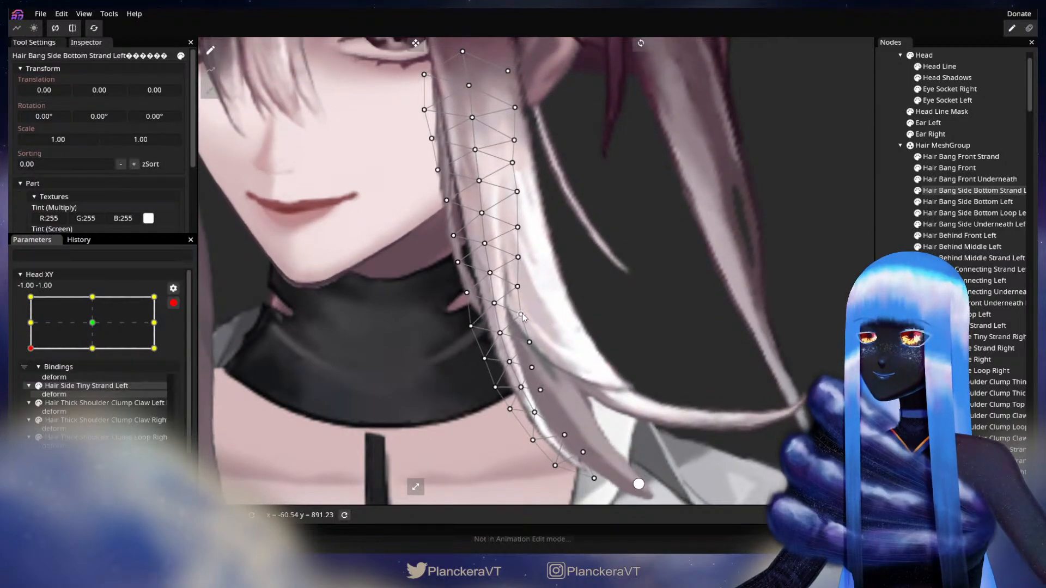
pyautogui.click(521, 315)
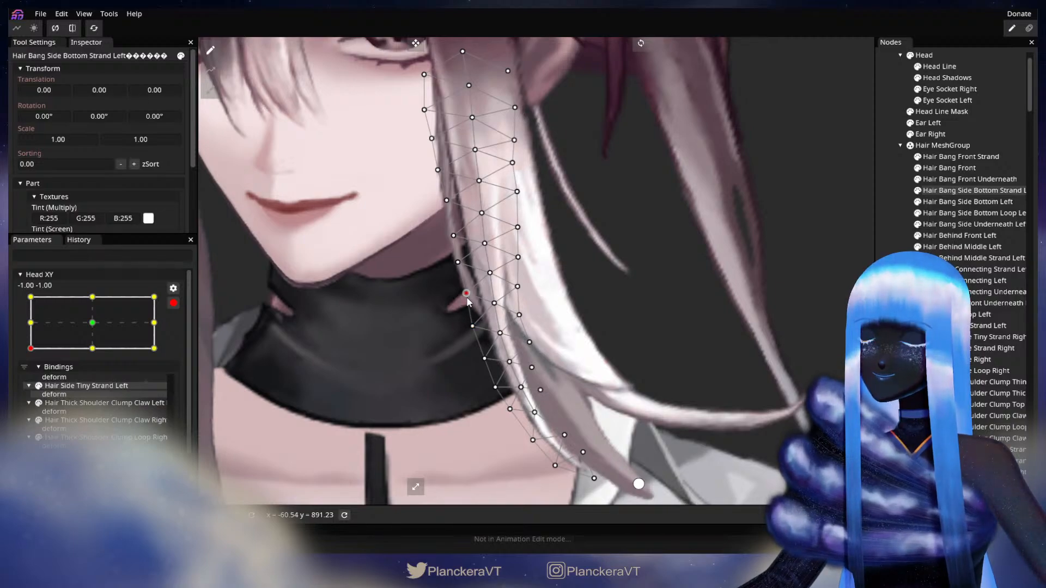
pyautogui.click(173, 303)
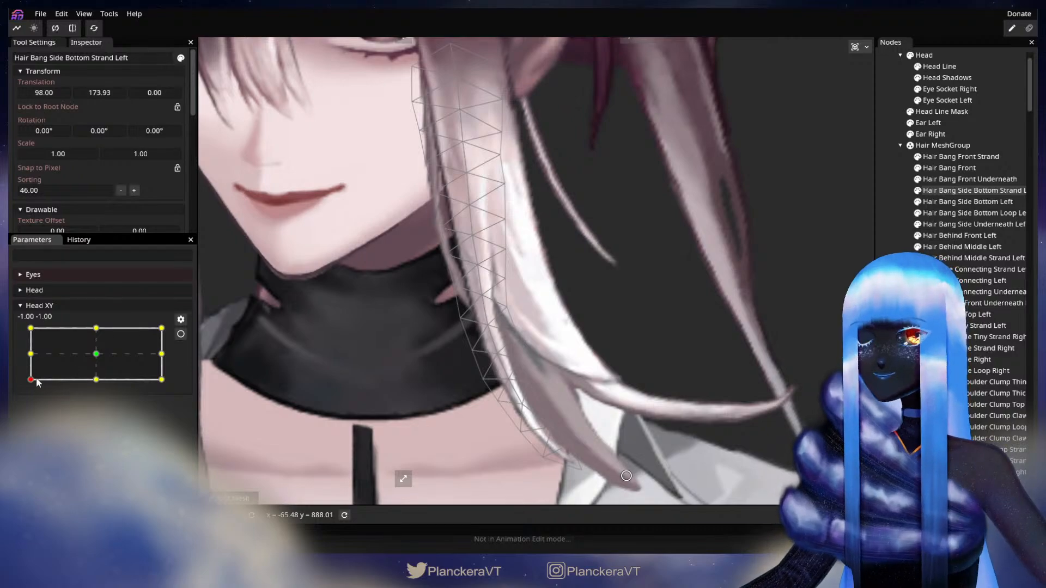
pyautogui.moveTo(32, 384)
pyautogui.mouseDown()
pyautogui.moveTo(27, 356)
pyautogui.moveTo(28, 385)
pyautogui.mouseUp()
pyautogui.click(180, 334)
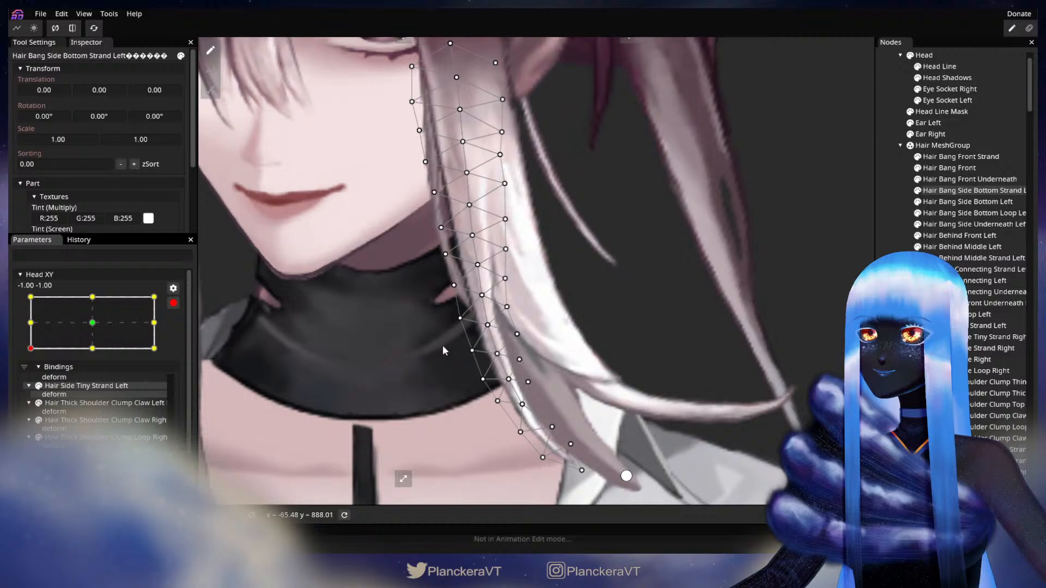
pyautogui.click(460, 318)
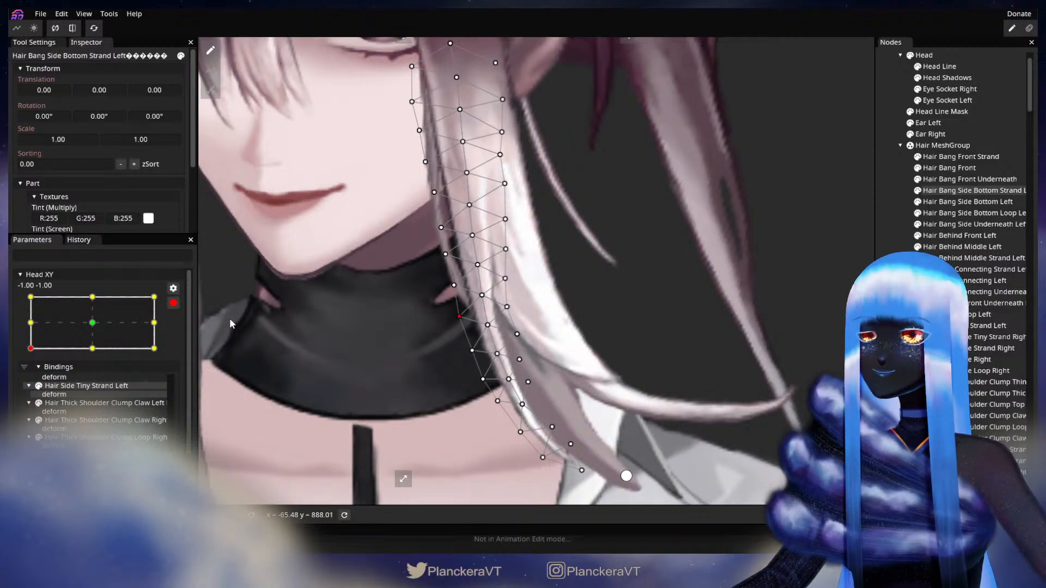
pyautogui.click(173, 303)
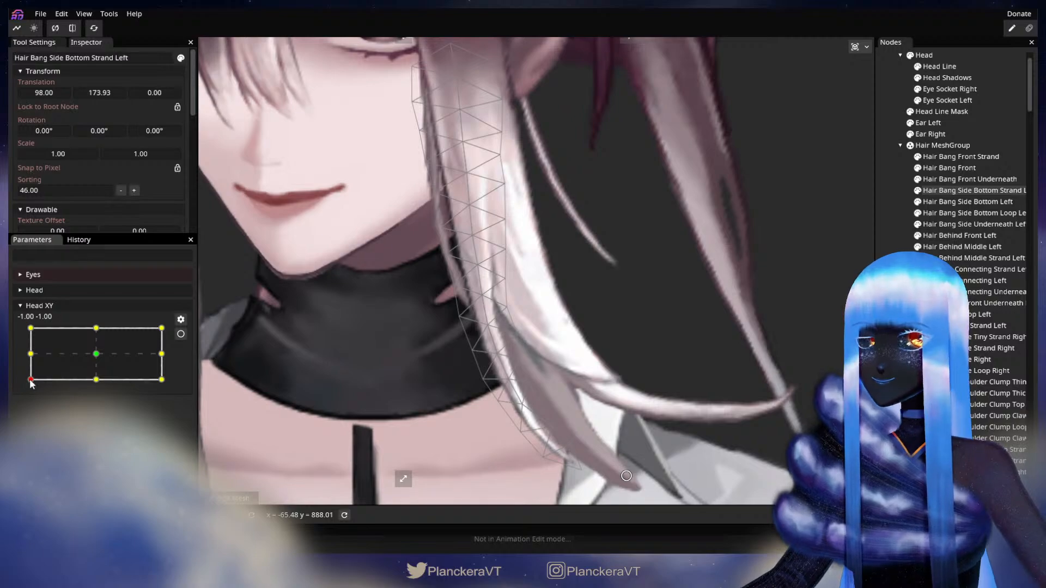
pyautogui.moveTo(30, 381)
pyautogui.mouseDown()
pyautogui.moveTo(29, 360)
pyautogui.moveTo(30, 381)
pyautogui.mouseUp()
# - Nudge two outer-edge vertices of the strand beside the collar with Head XY armed at -1.00 -1.00, and check the motion unarmed
pyautogui.click(181, 334)
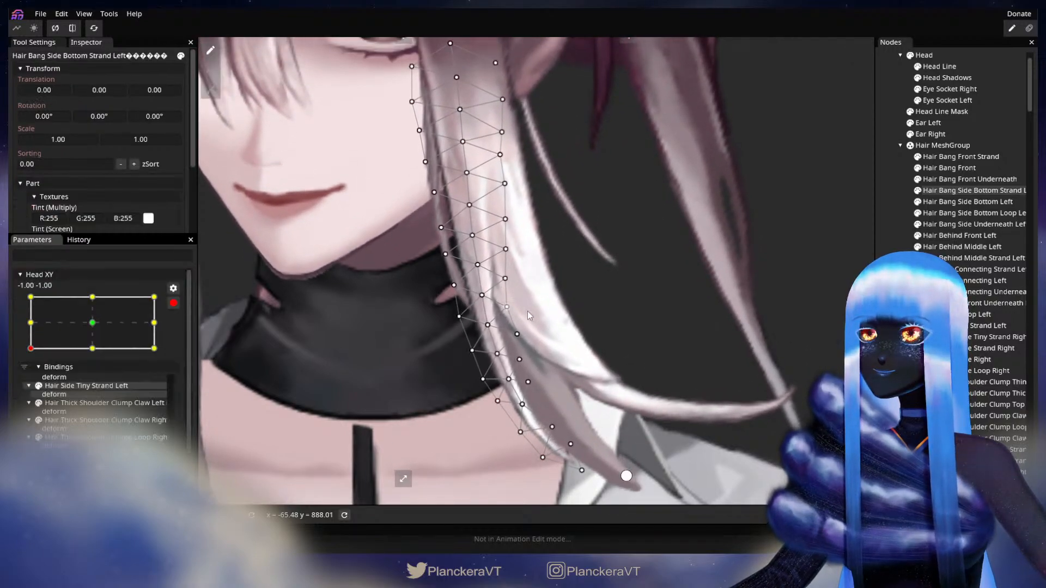
pyautogui.click(507, 306)
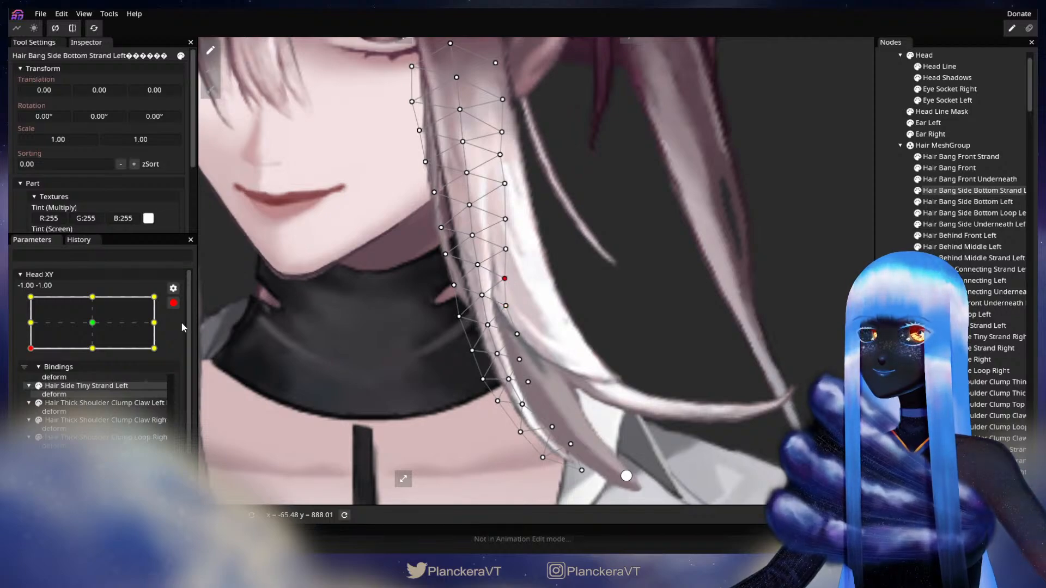
pyautogui.click(173, 304)
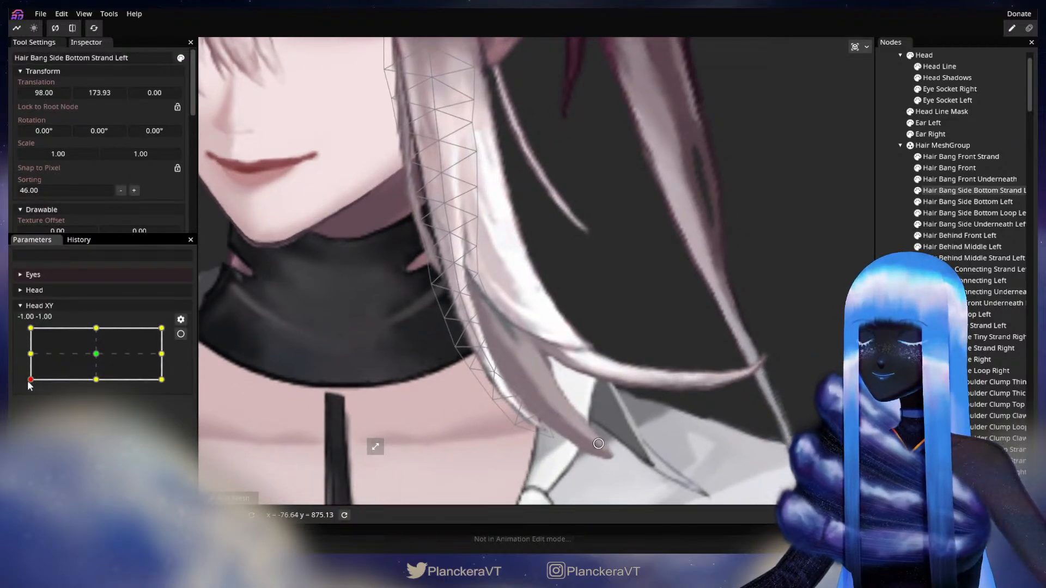
pyautogui.moveTo(30, 381)
pyautogui.mouseDown()
pyautogui.moveTo(31, 355)
pyautogui.moveTo(29, 380)
pyautogui.mouseUp()
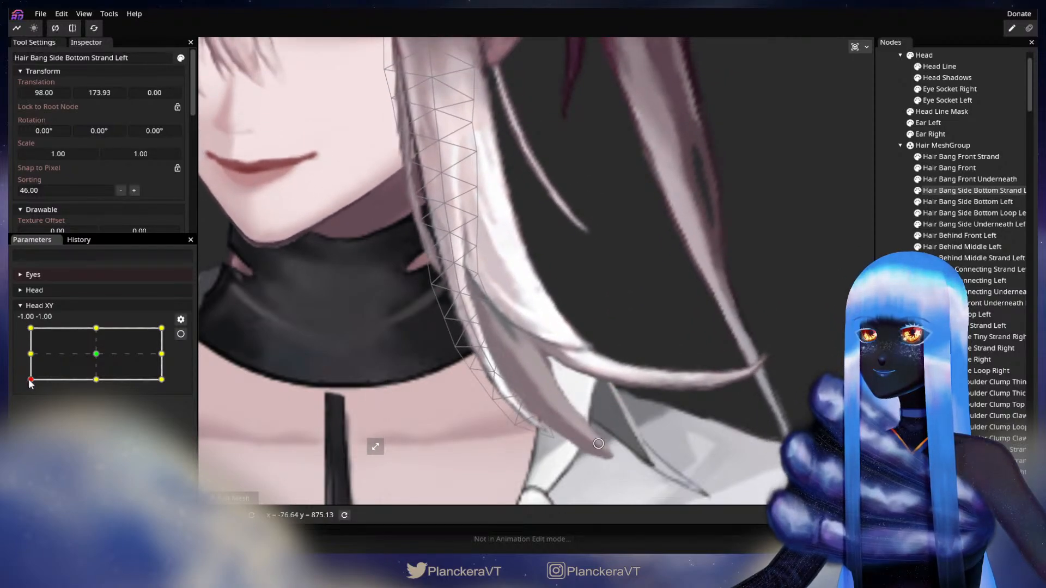
# - Reposition the outer-edge vertices where the strand bends at -1.00 -1.00, and check it unarmed between that corner and the middle height
pyautogui.click(181, 334)
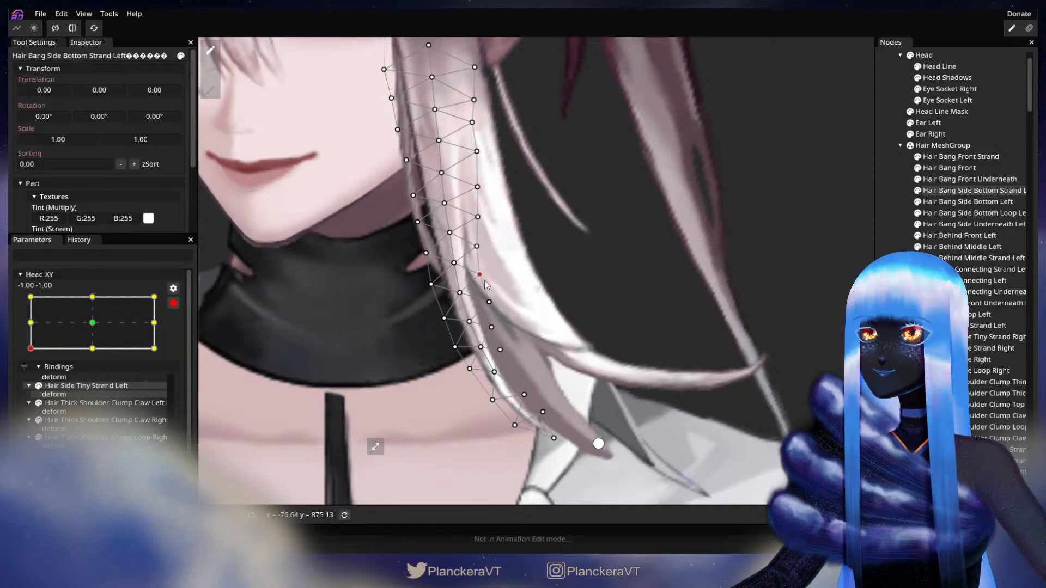
pyautogui.moveTo(492, 306); pyautogui.dragTo(507, 306)
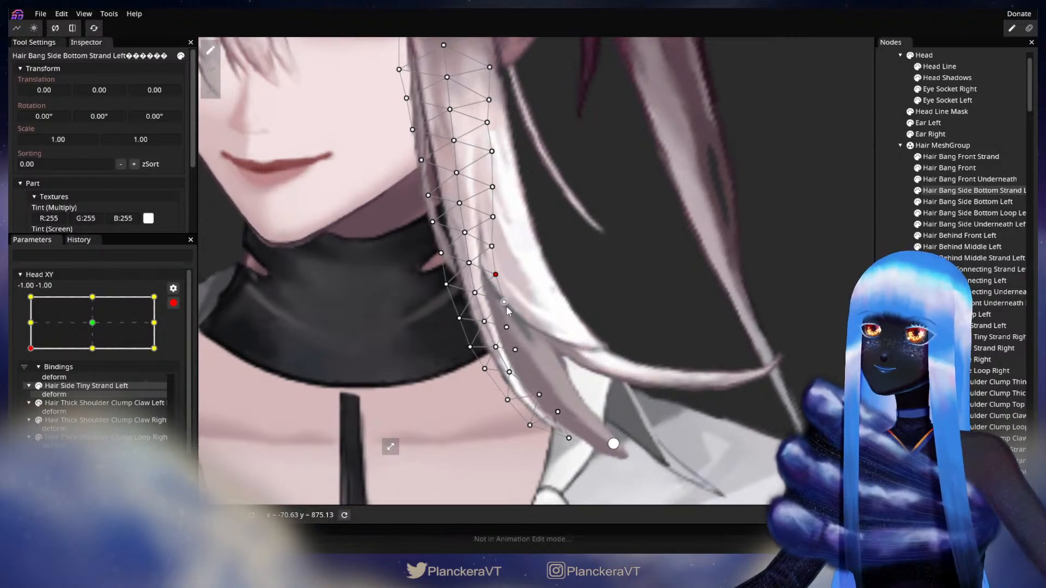
pyautogui.click(506, 309)
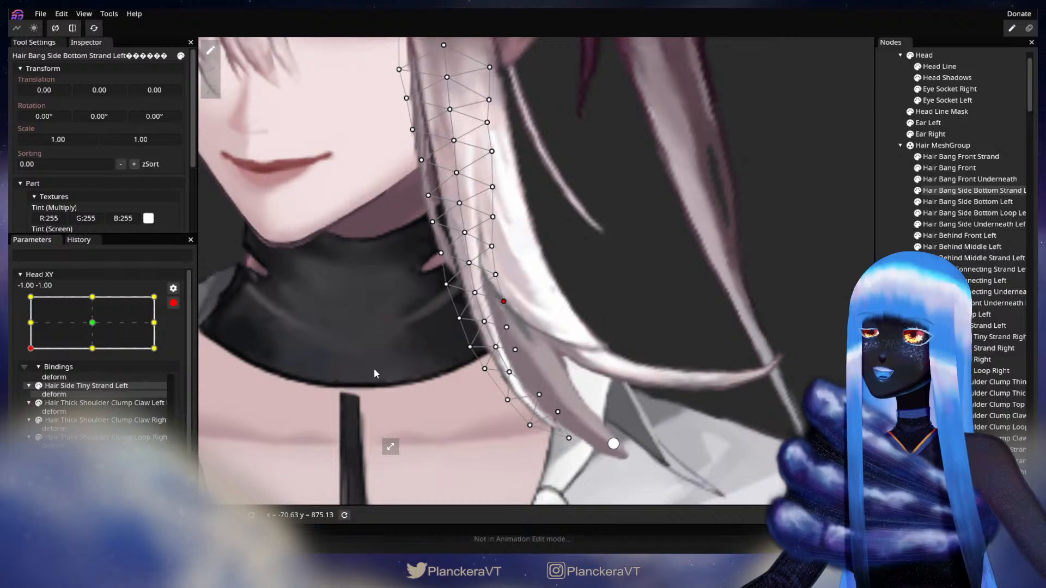
pyautogui.scroll(2, 374, 376)
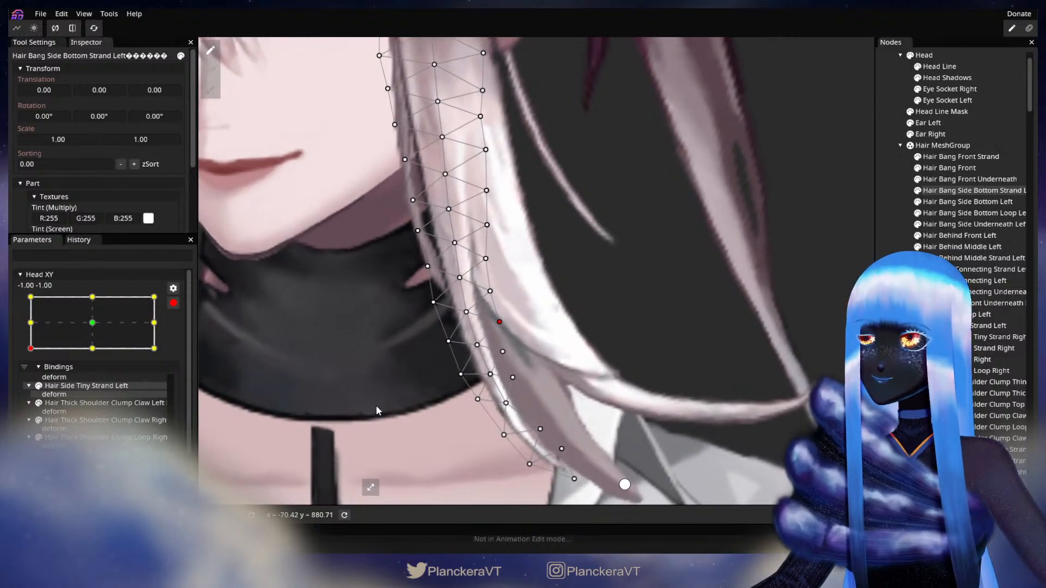
pyautogui.click(173, 303)
pyautogui.moveTo(26, 382); pyautogui.dragTo(29, 359)
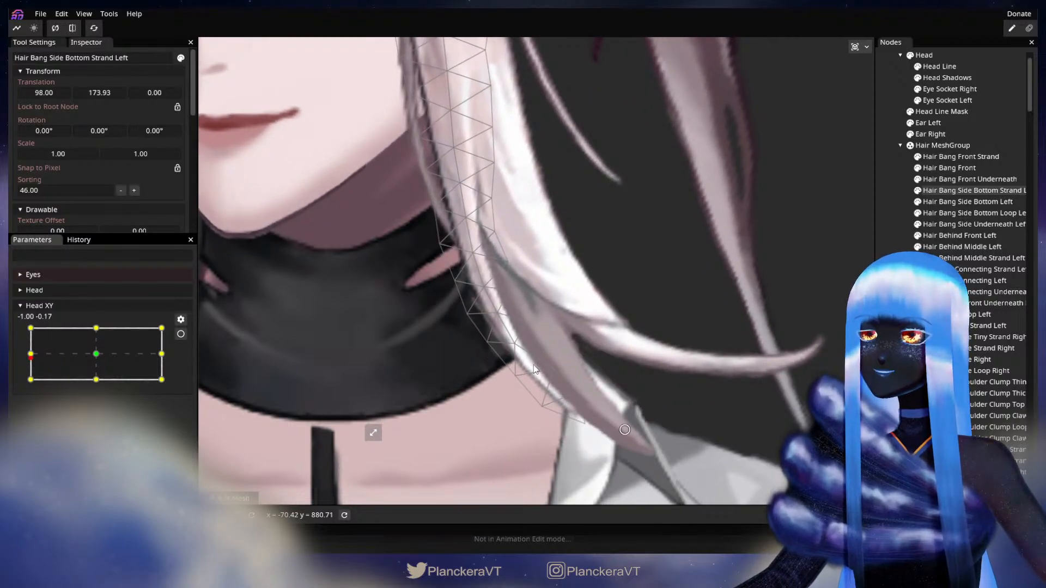
pyautogui.moveTo(471, 236); pyautogui.dragTo(450, 261)
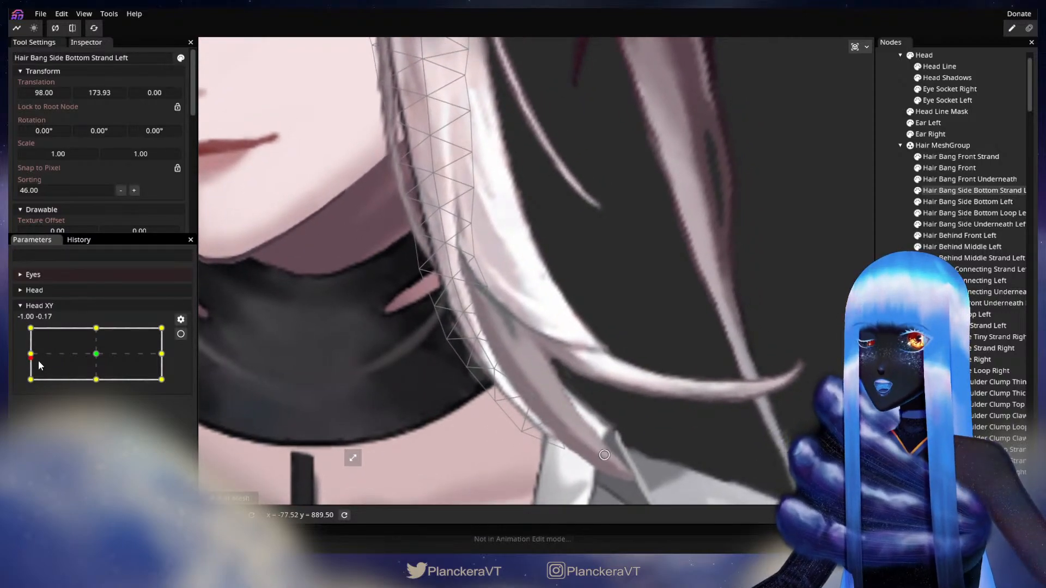
pyautogui.moveTo(31, 358); pyautogui.dragTo(24, 384)
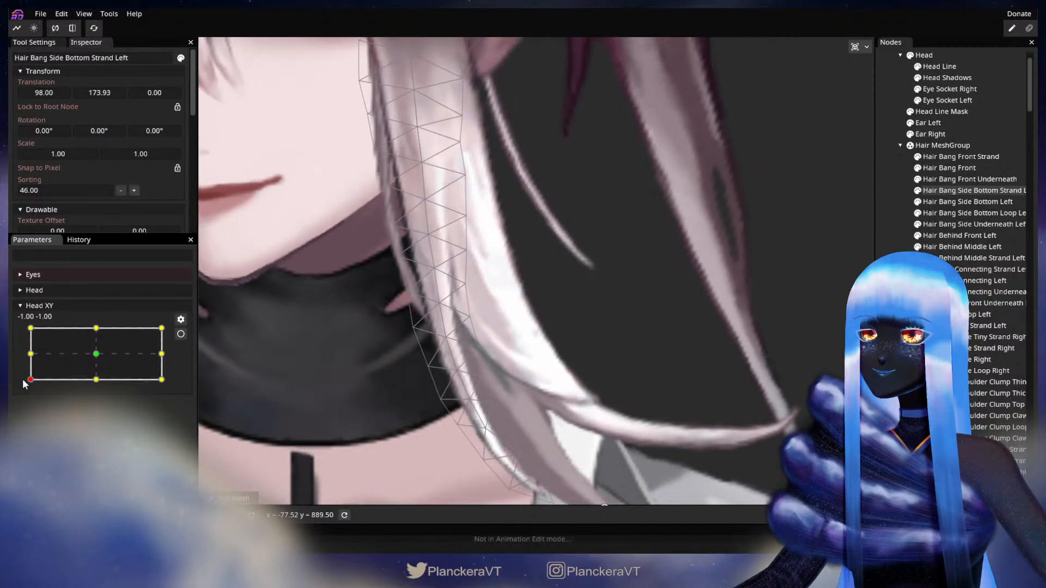
# - Fine-tune the outer-edge vertices at the strand's bend in two armed passes at -1.00 -1.00, leaving Head XY disarmed
pyautogui.click(180, 335)
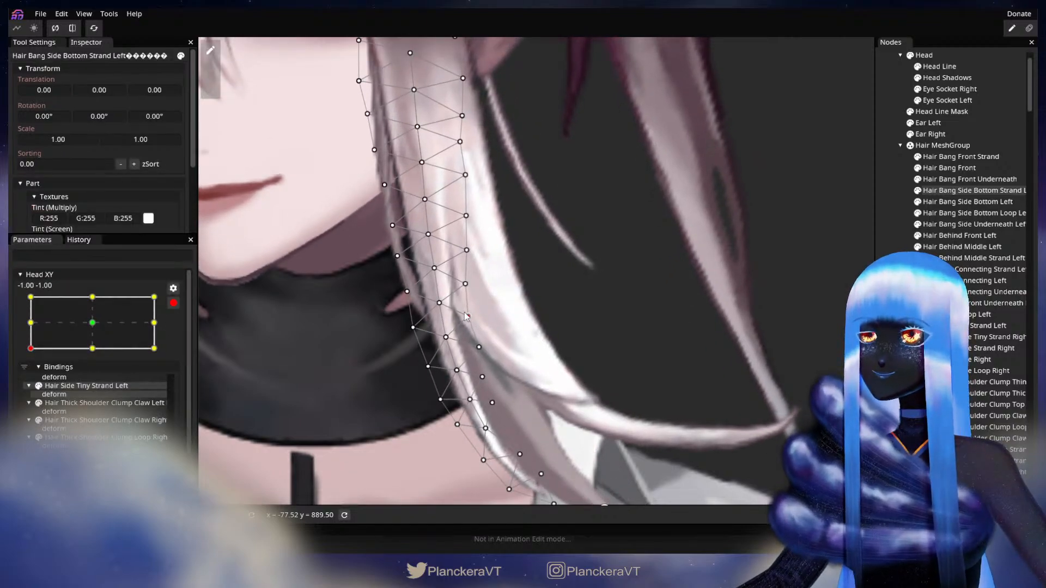
pyautogui.click(173, 303)
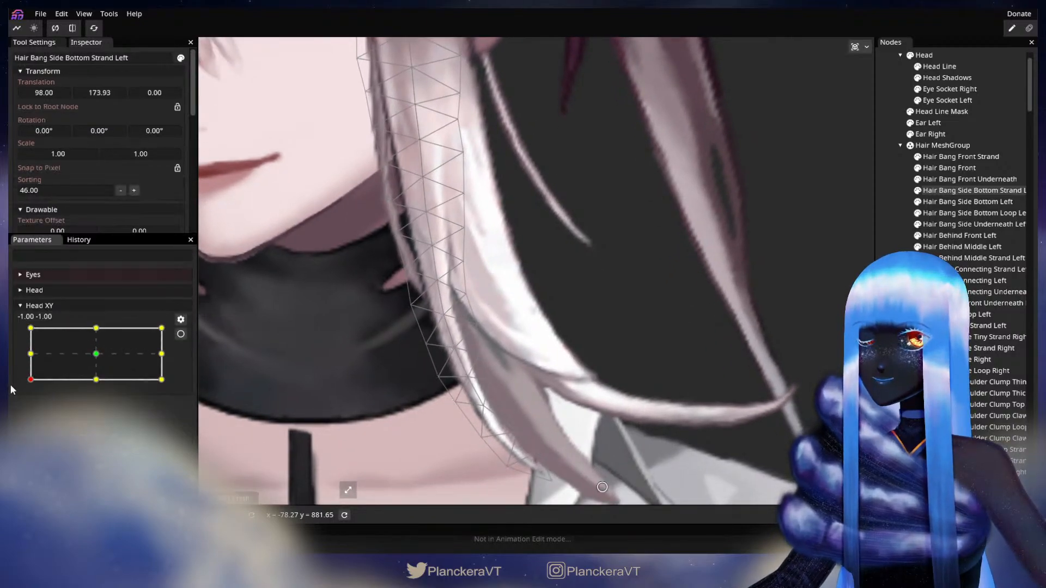
pyautogui.moveTo(31, 381)
pyautogui.mouseDown()
pyautogui.moveTo(27, 364)
pyautogui.moveTo(16, 382)
pyautogui.mouseUp()
pyautogui.click(181, 334)
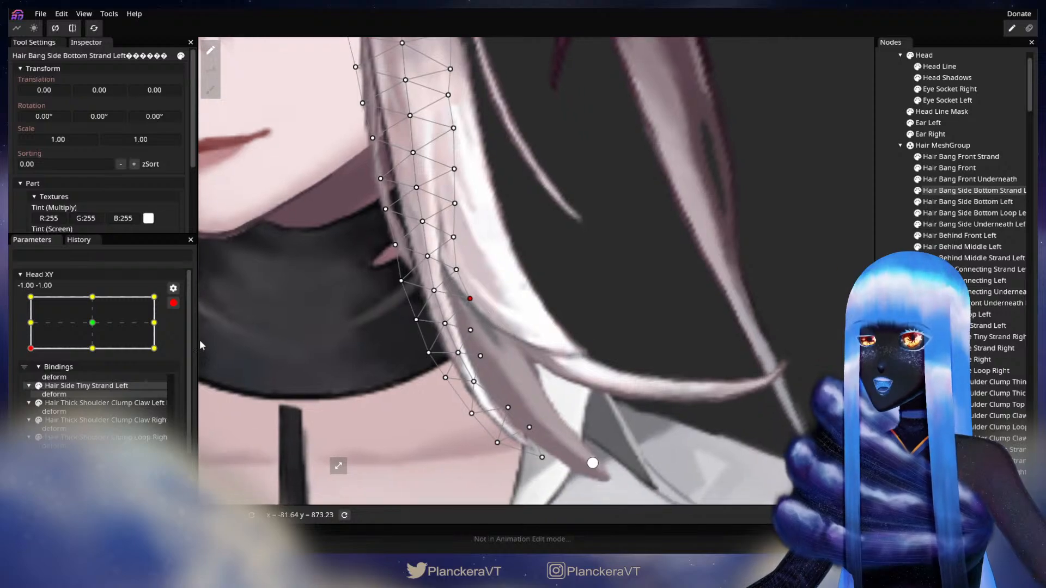
pyautogui.click(173, 303)
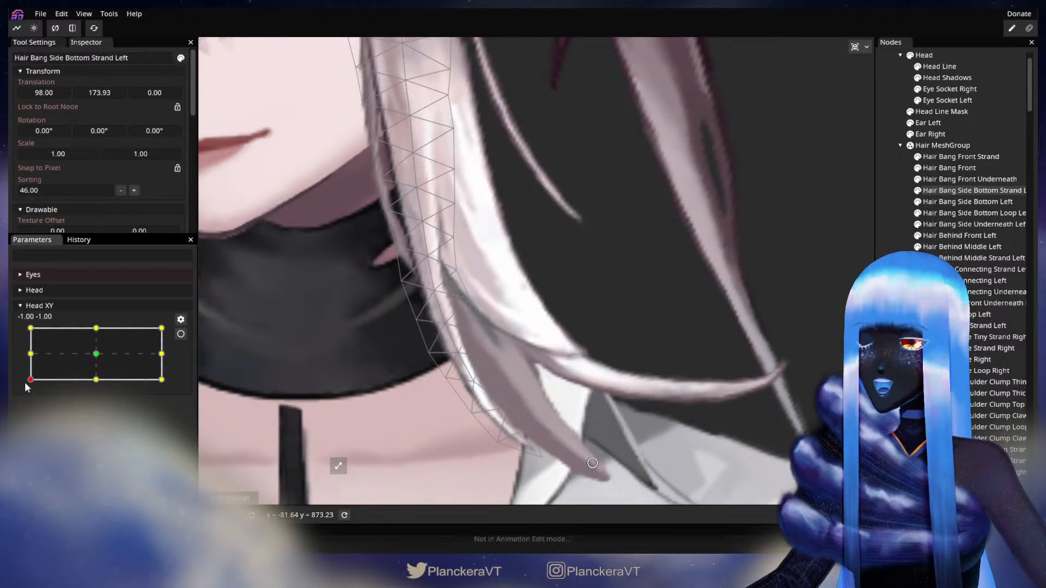
# - Deselect the strand and examine the side hair's motion near Head XY -1.00 -1.00 without the mesh overlay
pyautogui.click(289, 342)
pyautogui.scroll(-2, 348, 351)
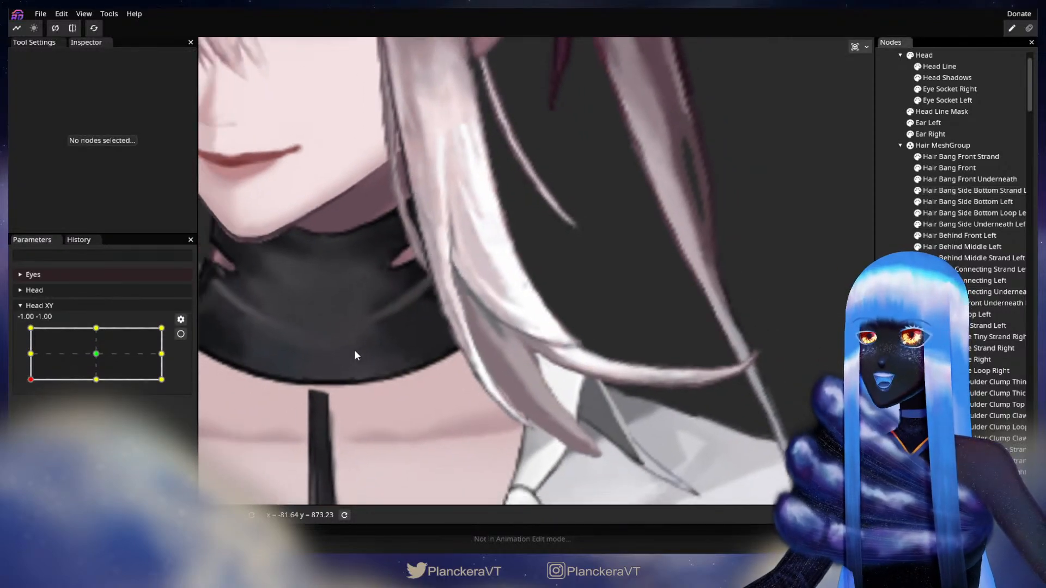
pyautogui.moveTo(16, 386)
pyautogui.mouseDown()
pyautogui.moveTo(28, 351)
pyautogui.moveTo(29, 386)
pyautogui.mouseUp()
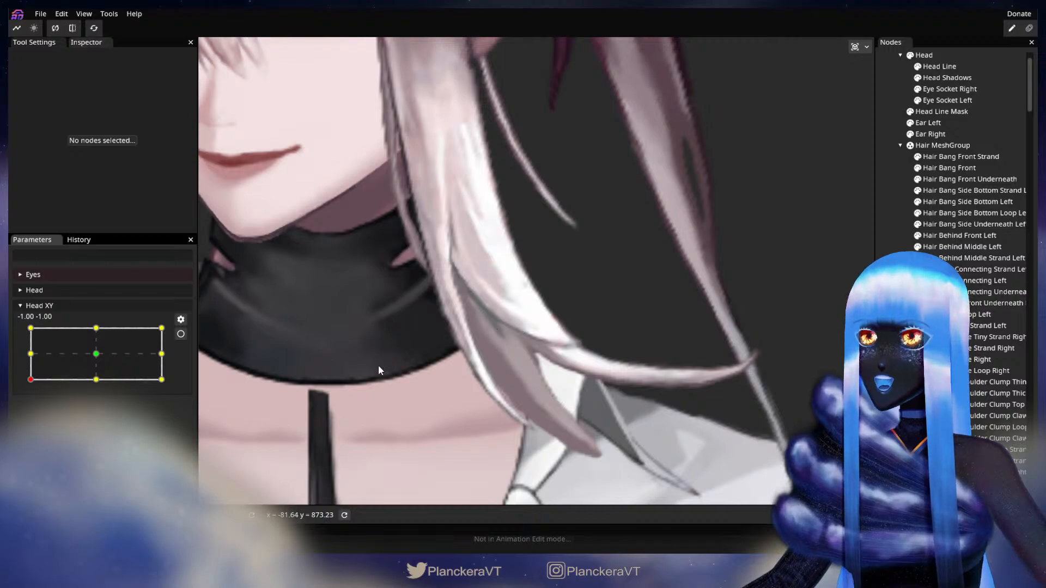
pyautogui.moveTo(30, 382); pyautogui.dragTo(28, 365)
pyautogui.moveTo(25, 378)
pyautogui.mouseDown()
pyautogui.moveTo(22, 355)
pyautogui.moveTo(27, 382)
pyautogui.mouseUp()
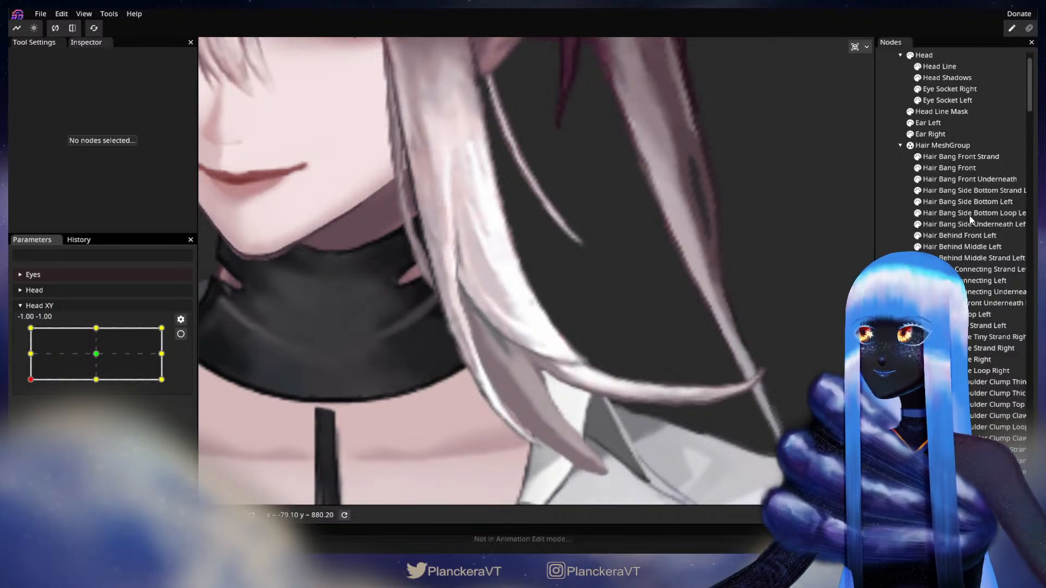
# - Reselect Hair Bang Side Bottom Strand Left, raise its centre and face-side vertices near the collar's lower rim at -1.00 -1.00, and check the motion
pyautogui.click(970, 190)
pyautogui.scroll(2, 352, 378)
pyautogui.moveTo(352, 378); pyautogui.dragTo(411, 350)
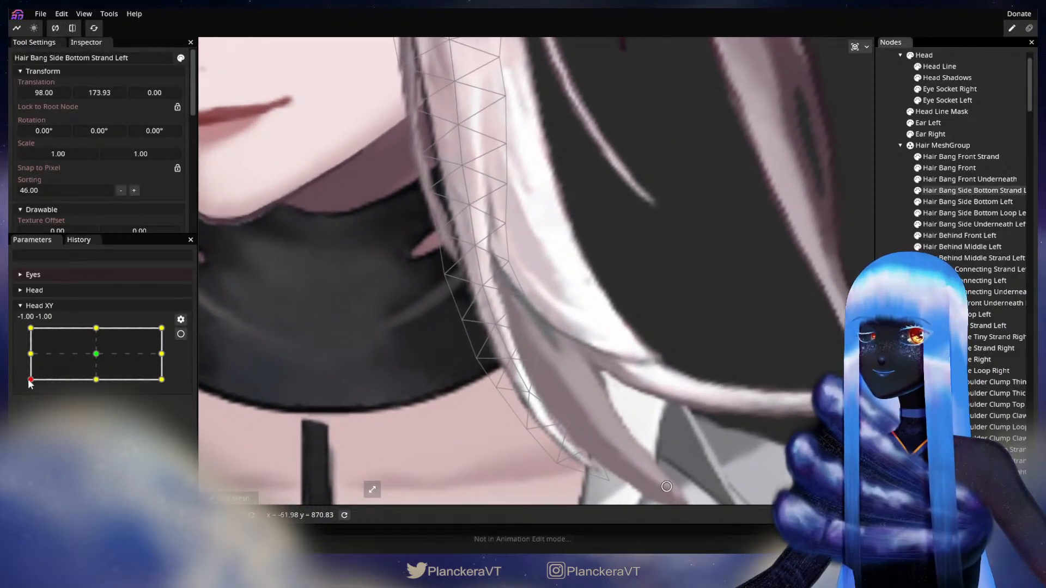
pyautogui.moveTo(28, 383)
pyautogui.mouseDown()
pyautogui.moveTo(28, 354)
pyautogui.moveTo(27, 380)
pyautogui.mouseUp()
pyautogui.click(181, 334)
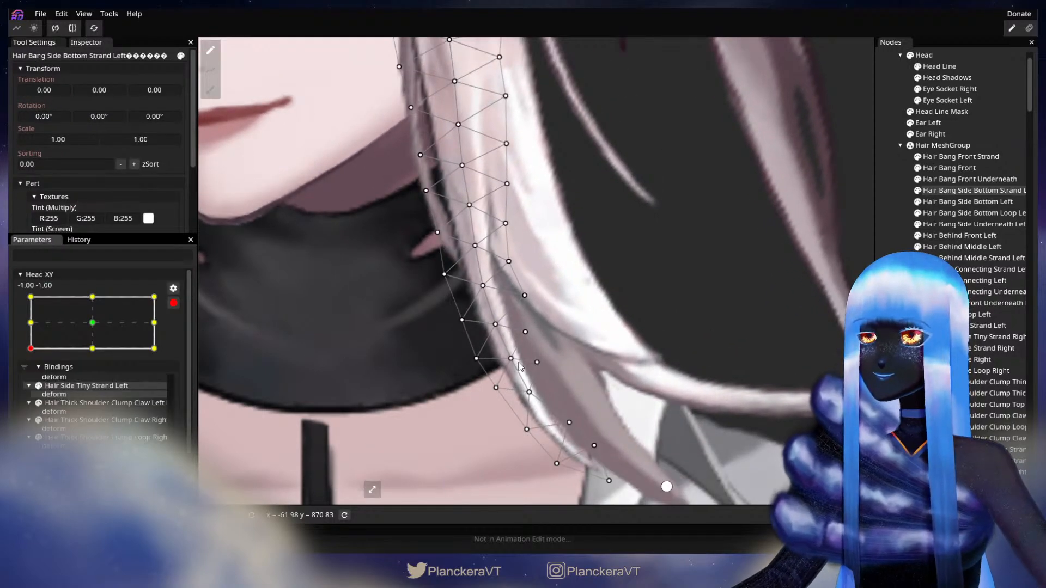
pyautogui.moveTo(511, 359); pyautogui.dragTo(476, 354)
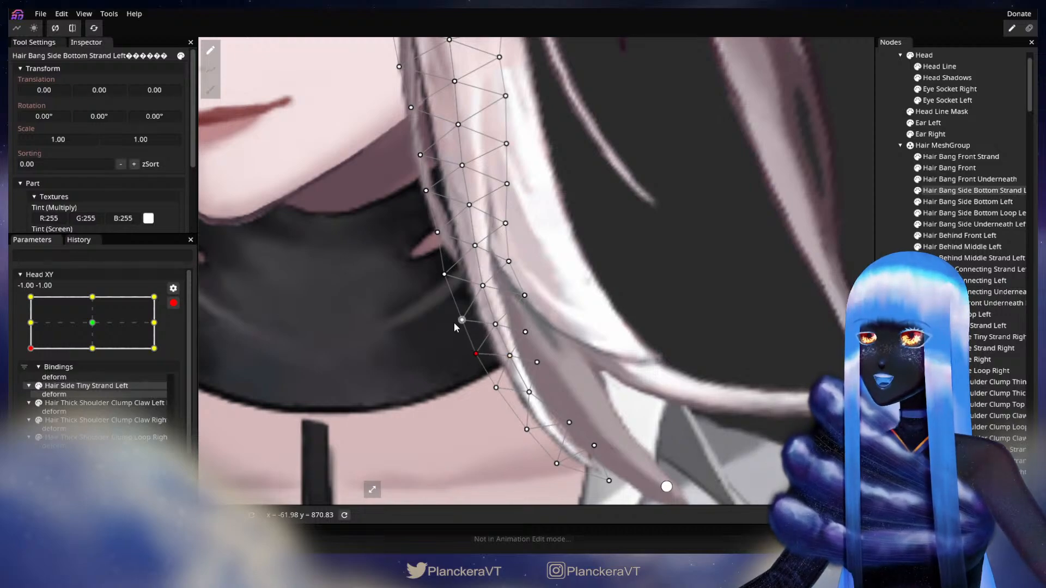
pyautogui.click(173, 303)
pyautogui.moveTo(25, 380)
pyautogui.mouseDown()
pyautogui.moveTo(26, 352)
pyautogui.moveTo(25, 382)
pyautogui.mouseUp()
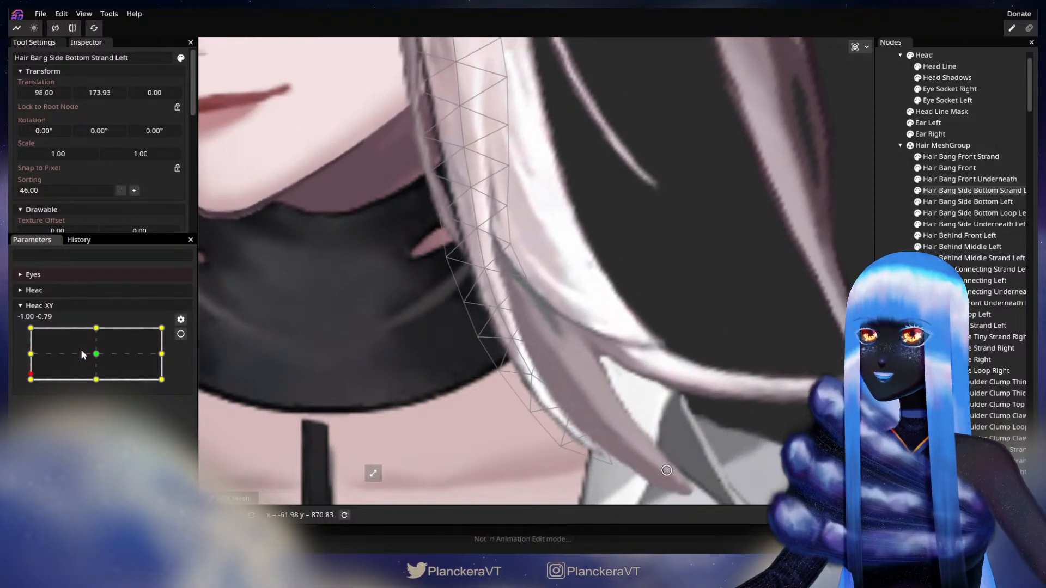
# - Shift the strand's centre and face-side vertices beside the middle of the collar slightly at -1.00 -1.00, and recheck the motion unarmed
pyautogui.click(181, 334)
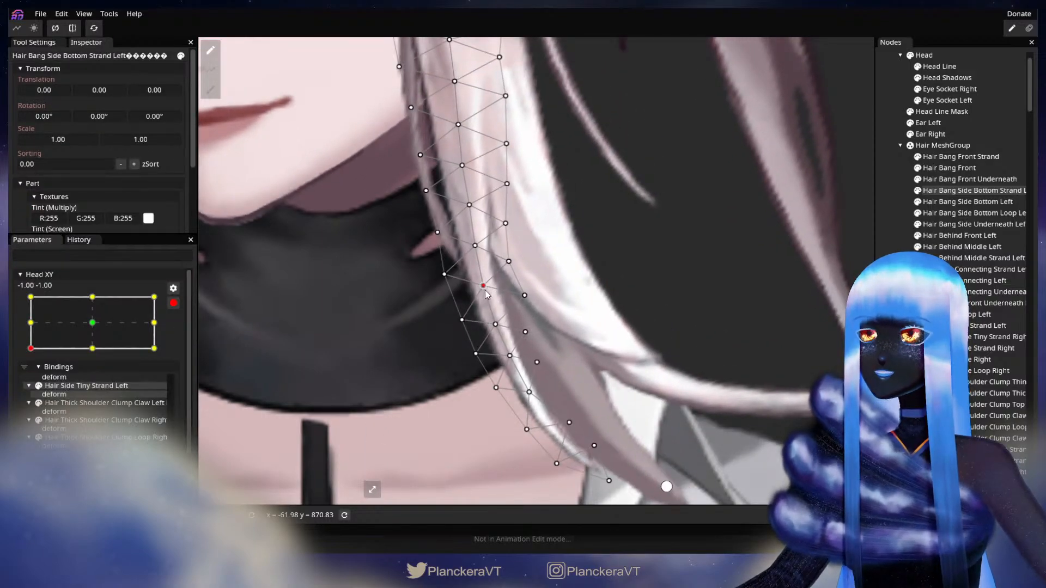
pyautogui.moveTo(483, 286); pyautogui.dragTo(446, 279)
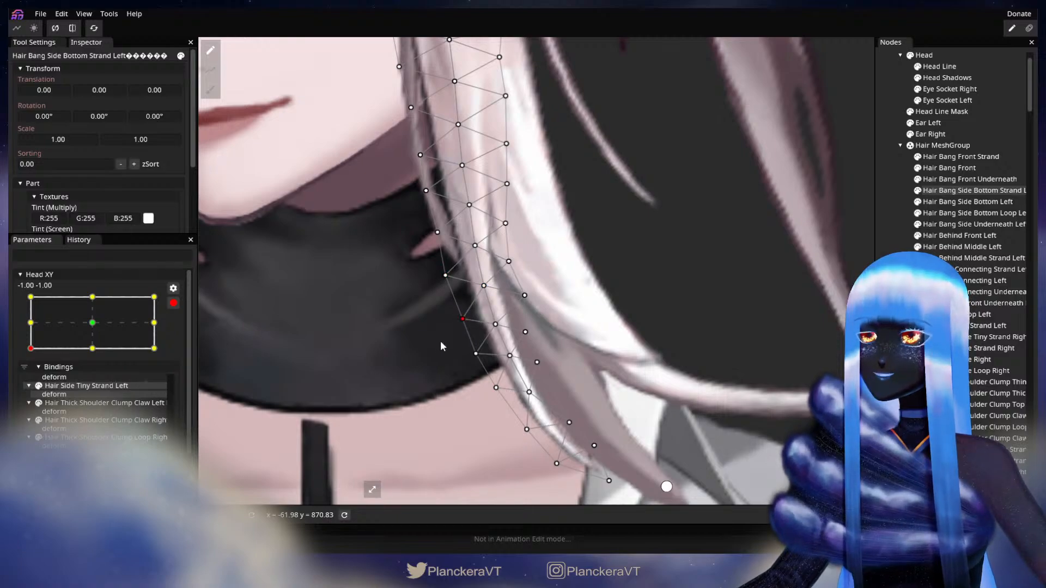
pyautogui.moveTo(377, 359); pyautogui.dragTo(296, 315)
pyautogui.click(173, 303)
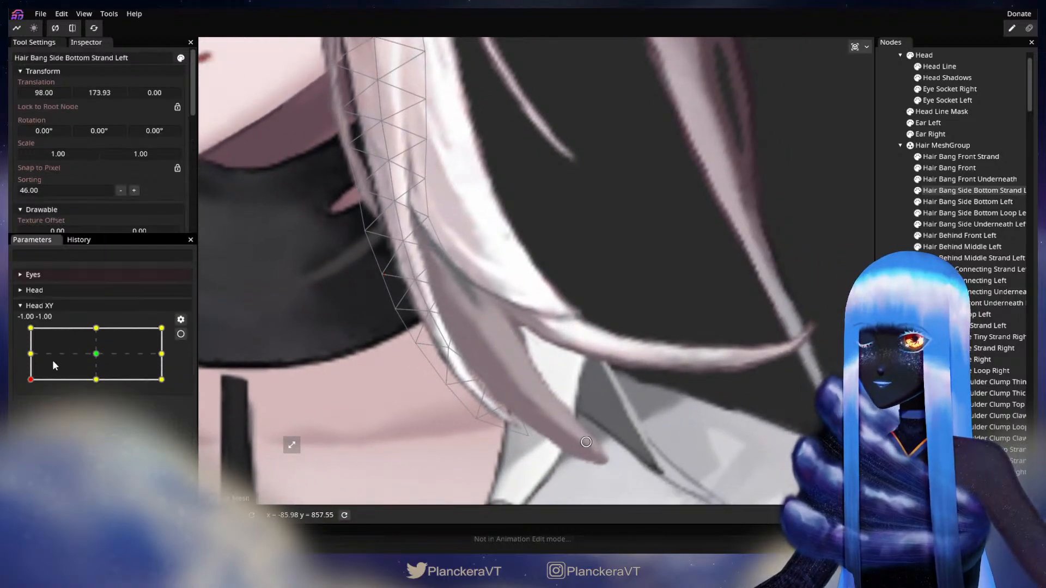
pyautogui.moveTo(31, 380)
pyautogui.mouseDown()
pyautogui.moveTo(22, 353)
pyautogui.moveTo(19, 380)
pyautogui.mouseUp()
# - Move the outer-edge vertex below the strand's bend slightly down and outward at -1.00 -1.00, and check the motion near that corner
pyautogui.click(180, 333)
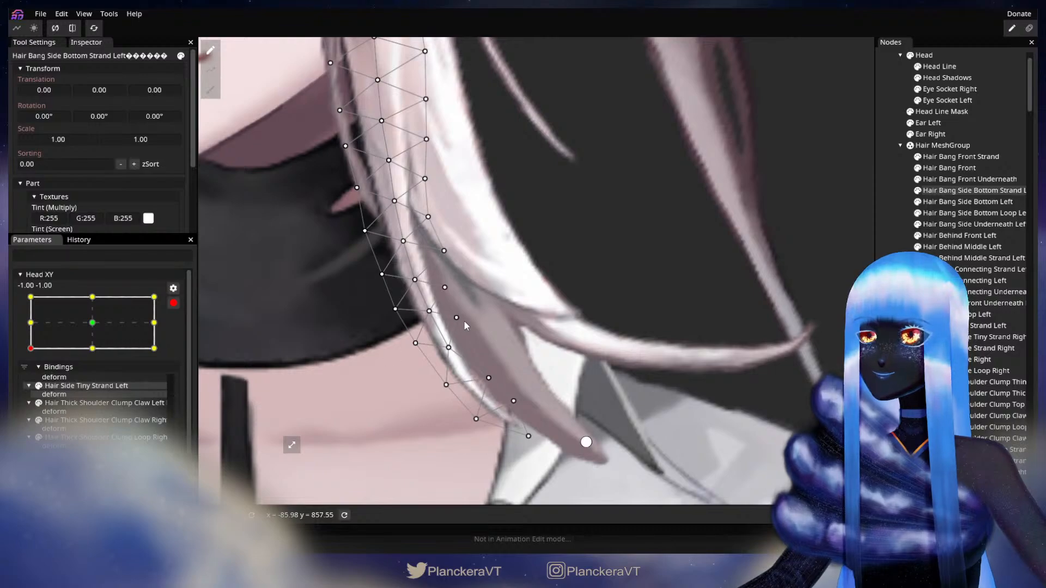
pyautogui.moveTo(458, 319); pyautogui.dragTo(466, 326)
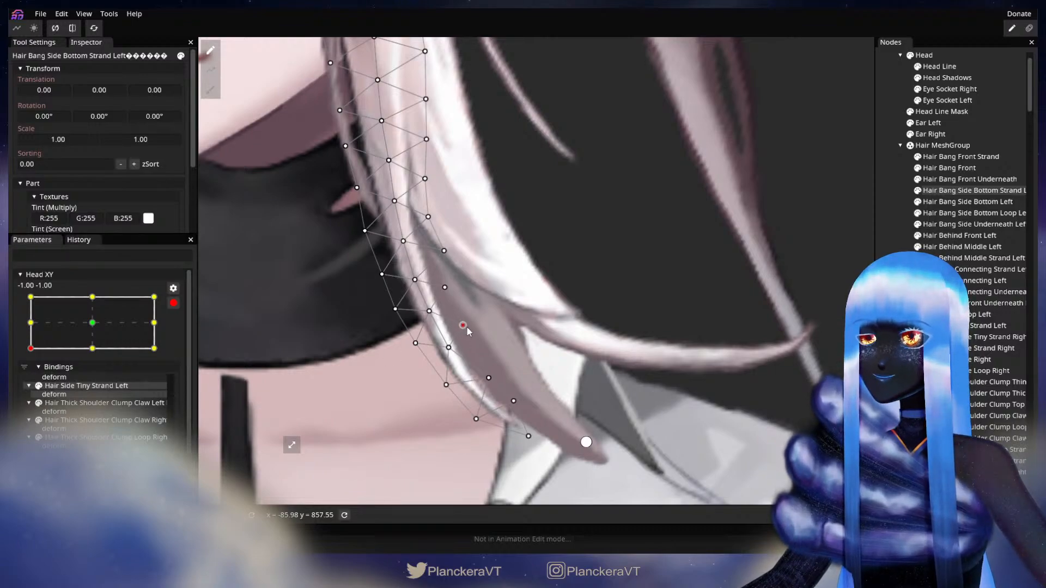
pyautogui.click(173, 302)
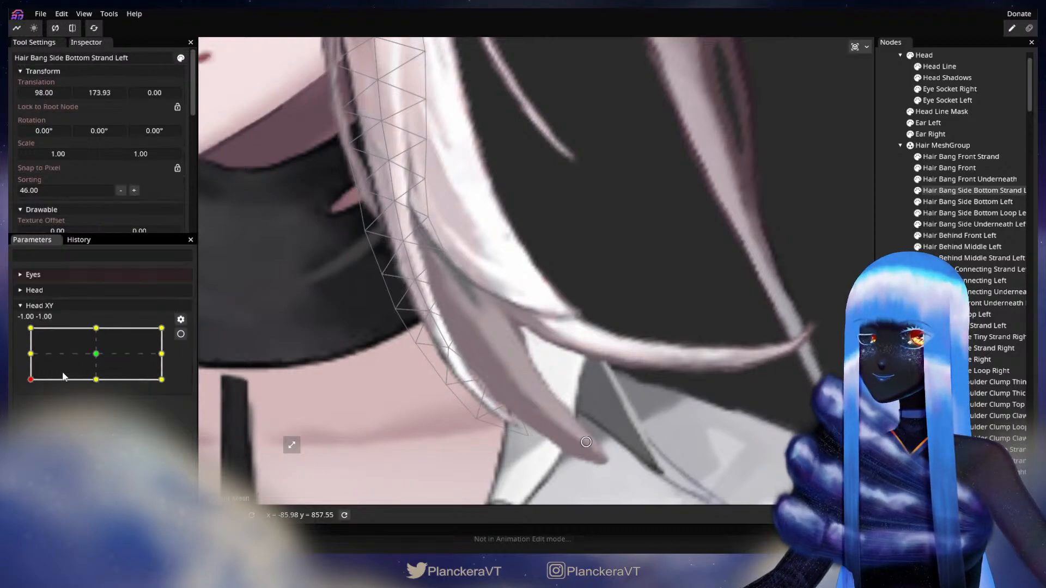
pyautogui.click(29, 378)
pyautogui.moveTo(29, 378)
pyautogui.mouseDown()
pyautogui.moveTo(22, 354)
pyautogui.moveTo(18, 380)
pyautogui.moveTo(13, 352)
pyautogui.moveTo(16, 380)
pyautogui.mouseUp()
# - Lower the two face-side vertices at the collar's lower rim at -1.00 -1.00, check the motion unarmed, and rearm Head XY
pyautogui.click(181, 334)
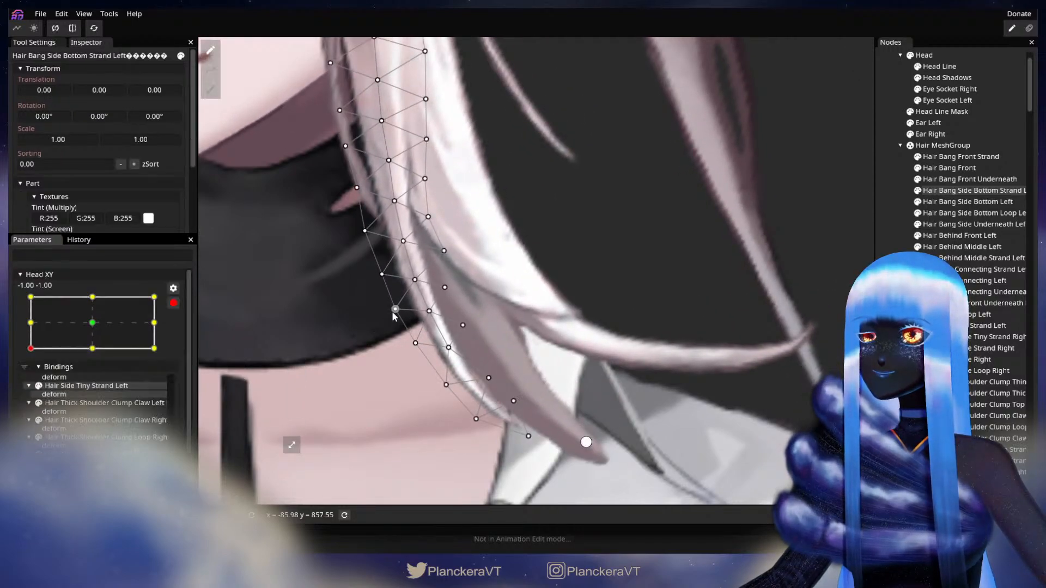
pyautogui.moveTo(414, 350); pyautogui.dragTo(416, 355)
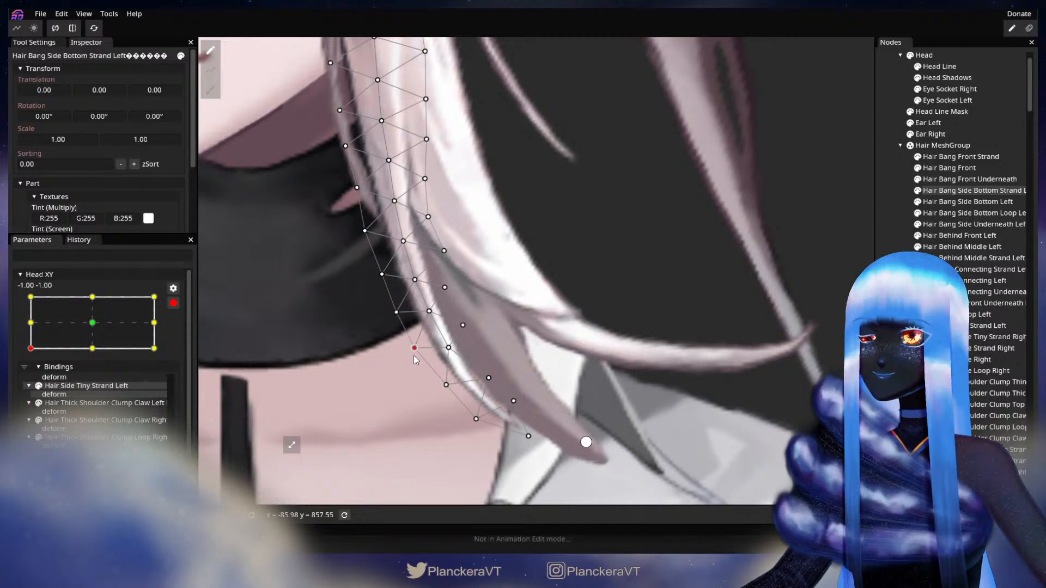
pyautogui.click(173, 304)
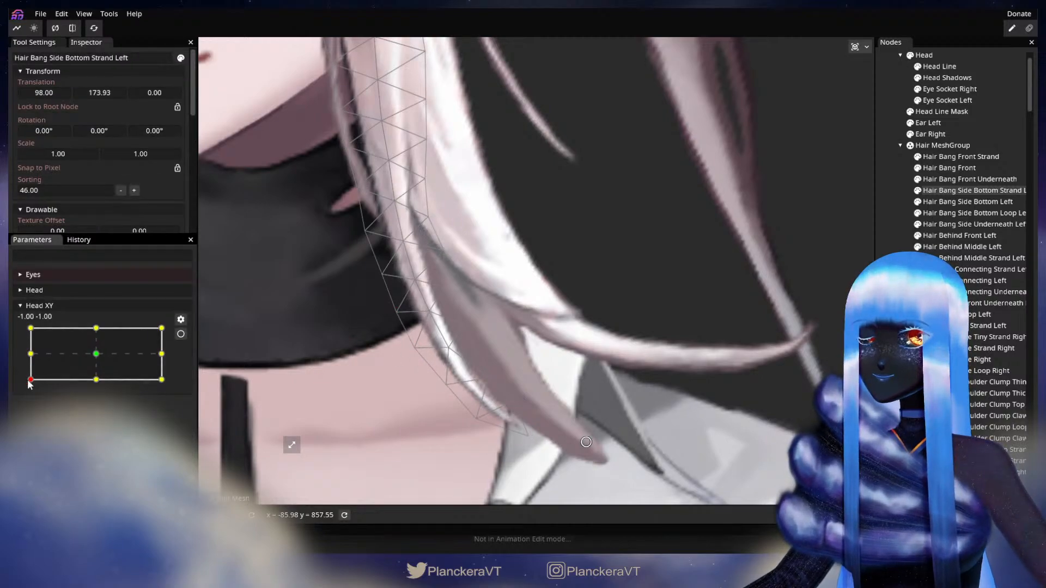
pyautogui.moveTo(29, 385)
pyautogui.mouseDown()
pyautogui.moveTo(24, 349)
pyautogui.moveTo(31, 382)
pyautogui.mouseUp()
pyautogui.click(181, 334)
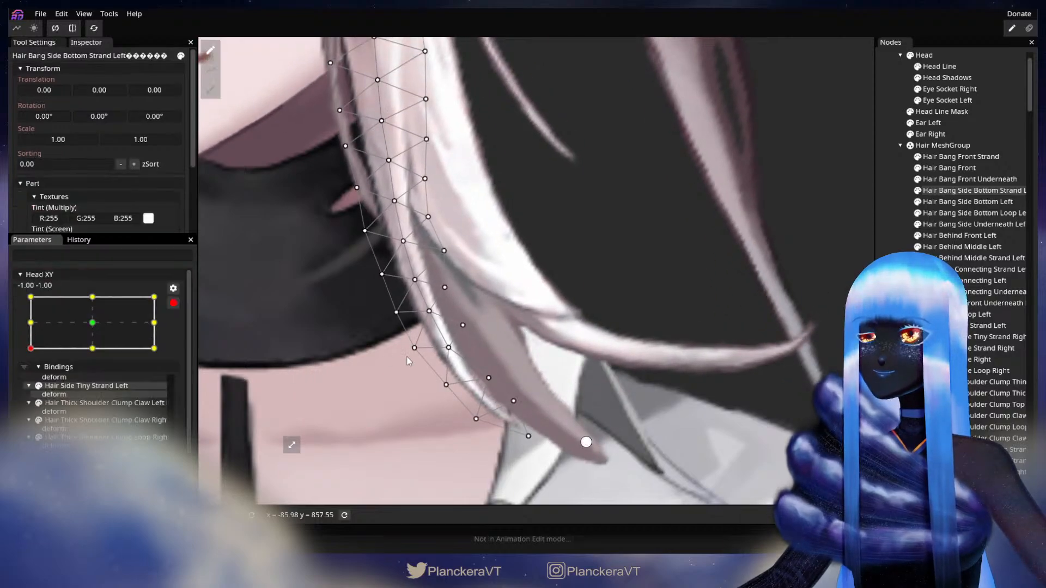
# - Nudge the lower mesh vertices of Hair Bang Side Bottom Strand Left slightly right at Head XY (-1, -1), and preview the head motion
pyautogui.click(416, 357)
pyautogui.click(450, 349)
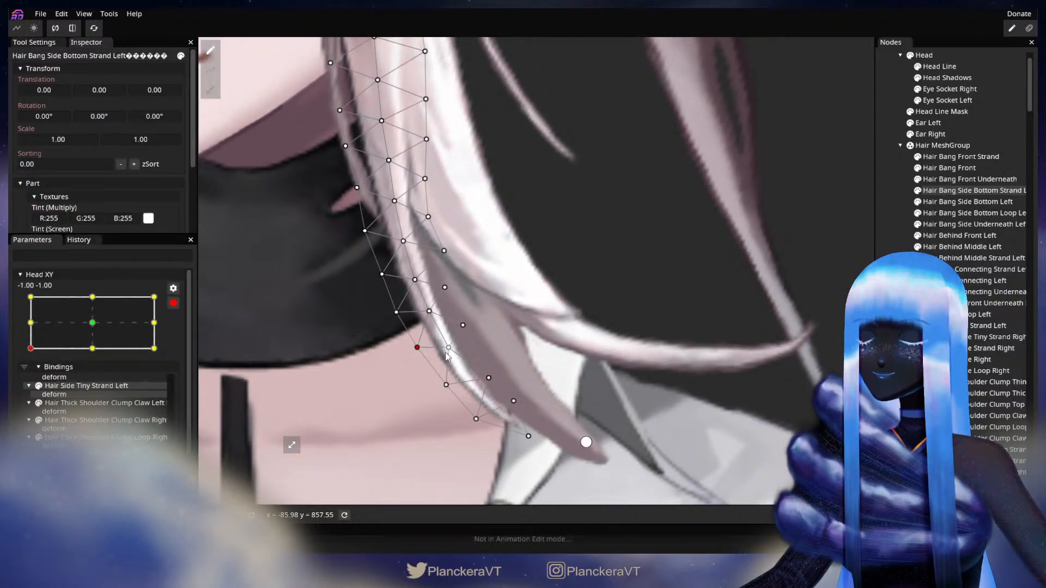
pyautogui.moveTo(450, 350); pyautogui.dragTo(452, 351)
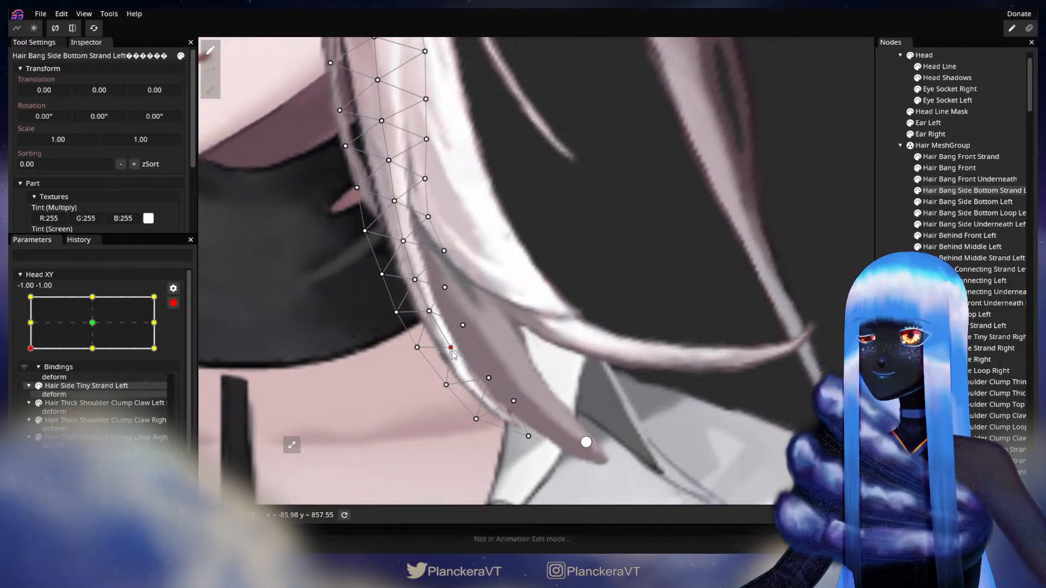
pyautogui.click(446, 383)
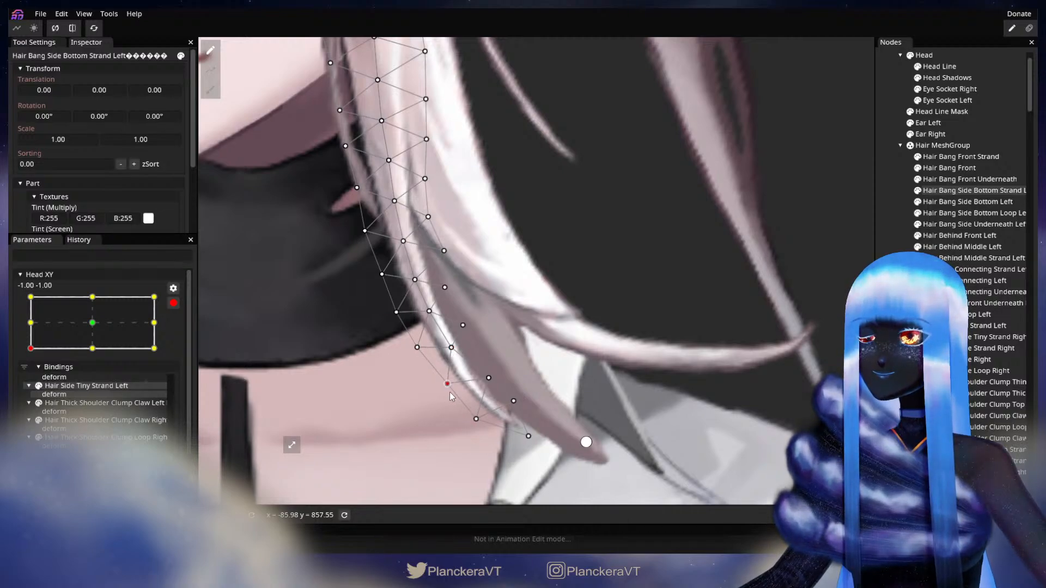
pyautogui.click(490, 377)
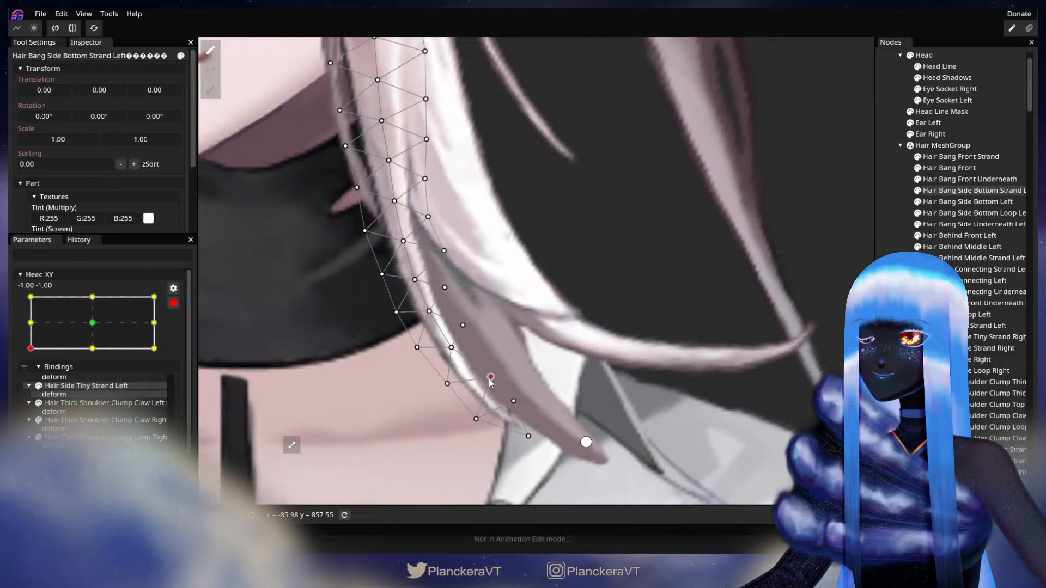
pyautogui.moveTo(424, 373); pyautogui.dragTo(387, 362)
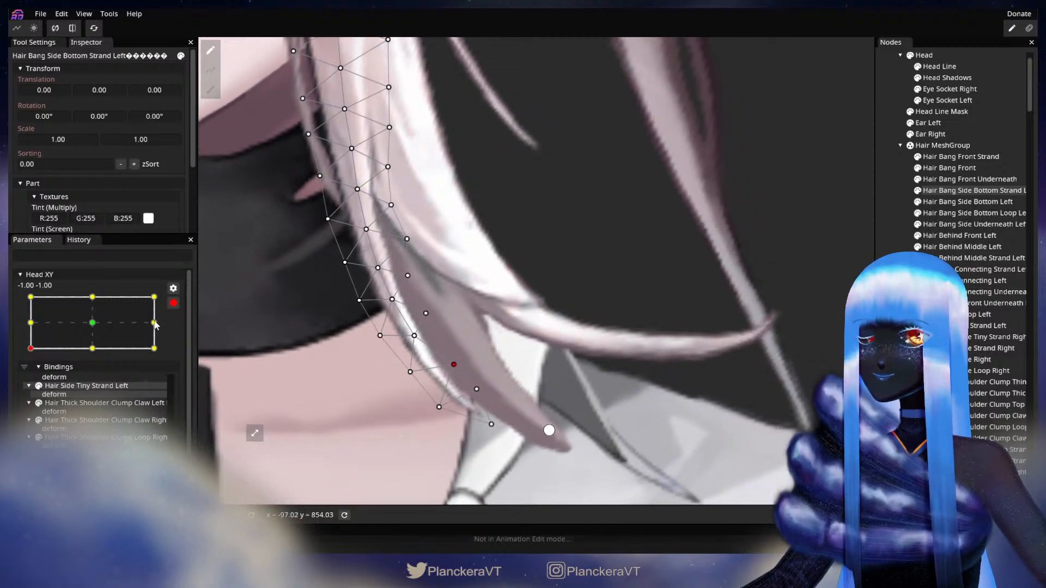
pyautogui.click(174, 303)
pyautogui.moveTo(29, 385)
pyautogui.mouseDown()
pyautogui.moveTo(19, 353)
pyautogui.moveTo(19, 384)
pyautogui.mouseUp()
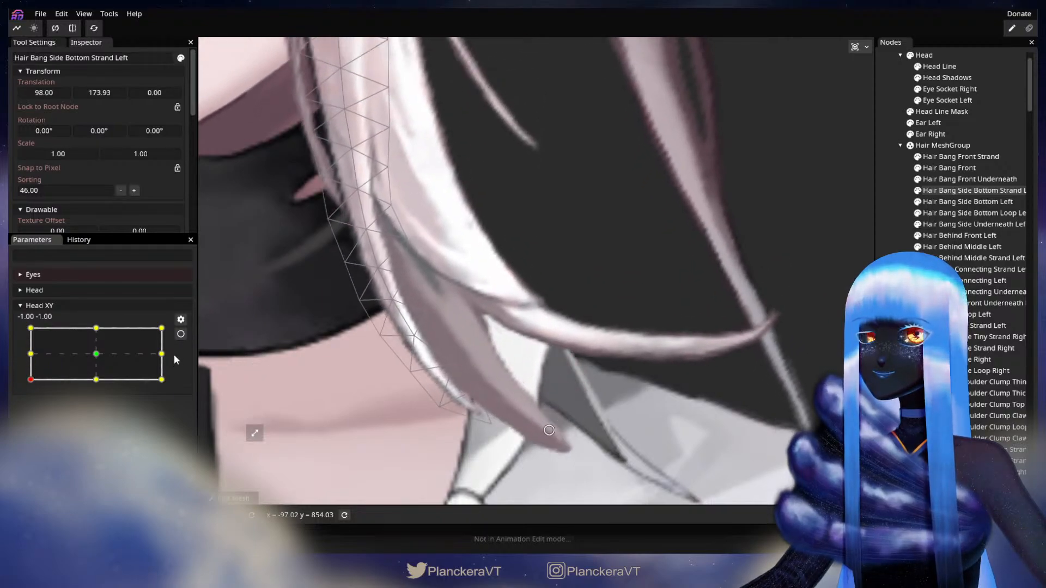
# - Shift two vertices along the strand's lower left edge slightly right in the (-1, -1) keyframe, and test the Head XY motion
pyautogui.click(180, 334)
pyautogui.click(411, 374)
pyautogui.moveTo(415, 378); pyautogui.dragTo(416, 378)
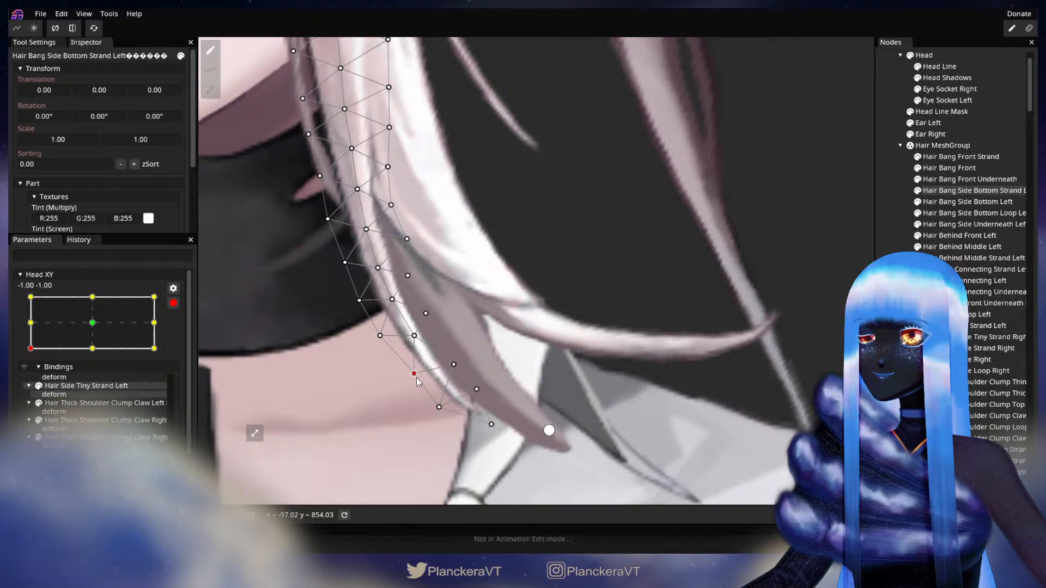
pyautogui.click(416, 341)
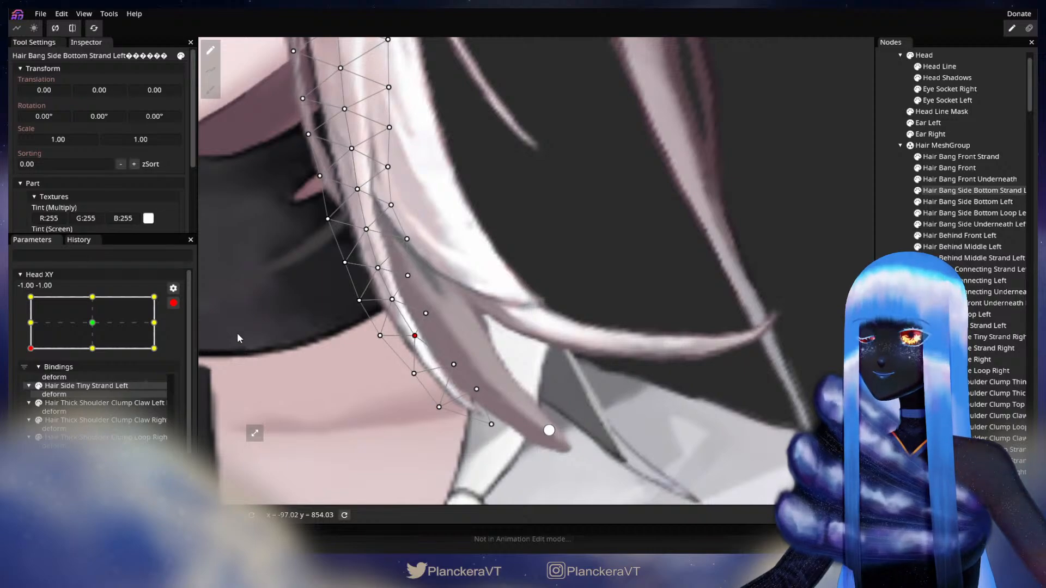
pyautogui.click(174, 304)
pyautogui.moveTo(33, 384)
pyautogui.mouseDown()
pyautogui.moveTo(26, 360)
pyautogui.moveTo(31, 380)
pyautogui.mouseUp()
# - Refine the position of the vertex on the white edge just below the choker at (-1, -1), and check the deformation in motion
pyautogui.click(180, 334)
pyautogui.moveTo(416, 337); pyautogui.dragTo(407, 331)
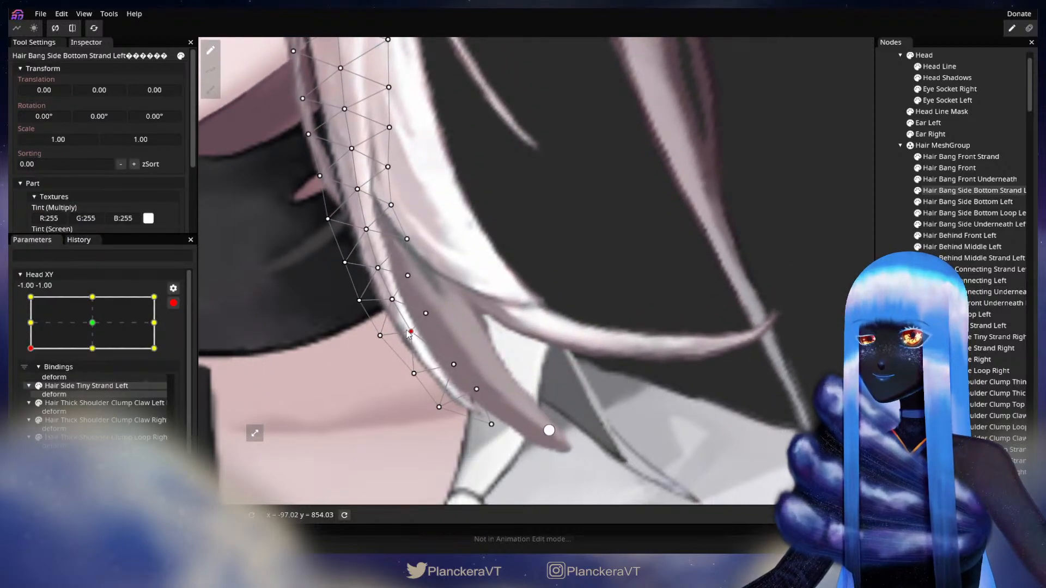
pyautogui.click(173, 303)
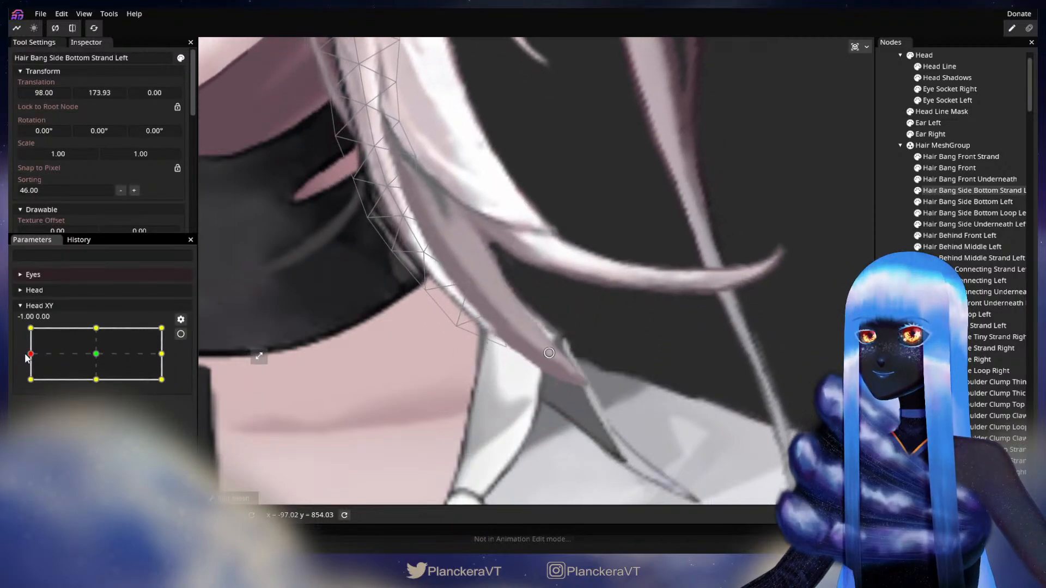
pyautogui.click(180, 334)
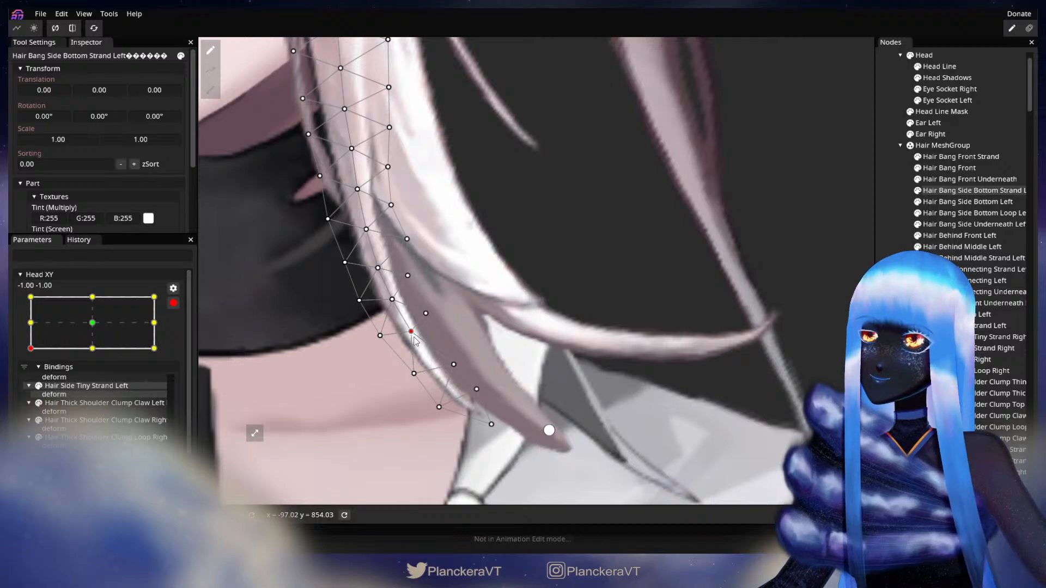
pyautogui.moveTo(414, 337); pyautogui.dragTo(418, 345)
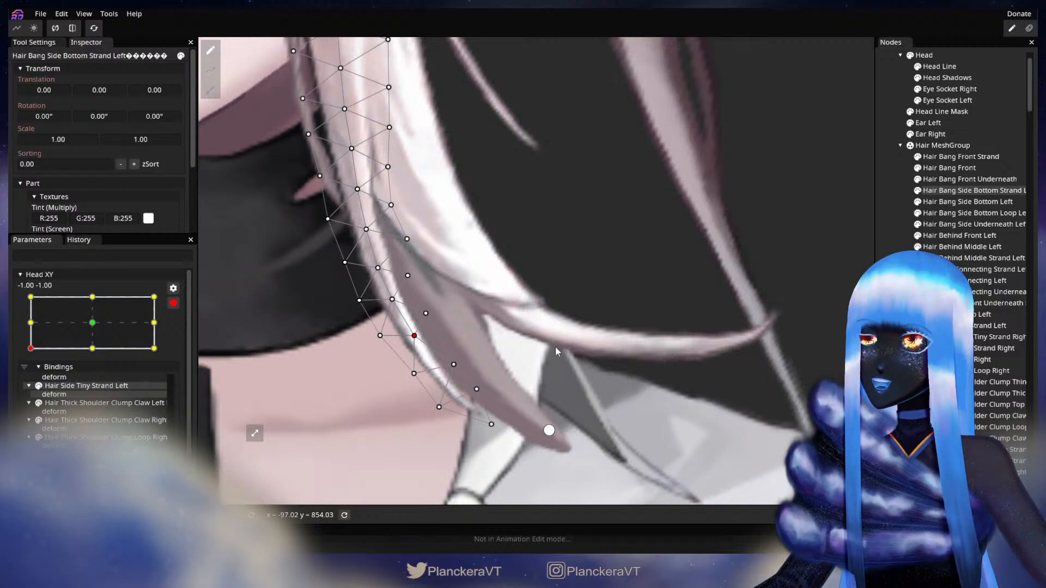
pyautogui.moveTo(505, 336); pyautogui.dragTo(478, 278)
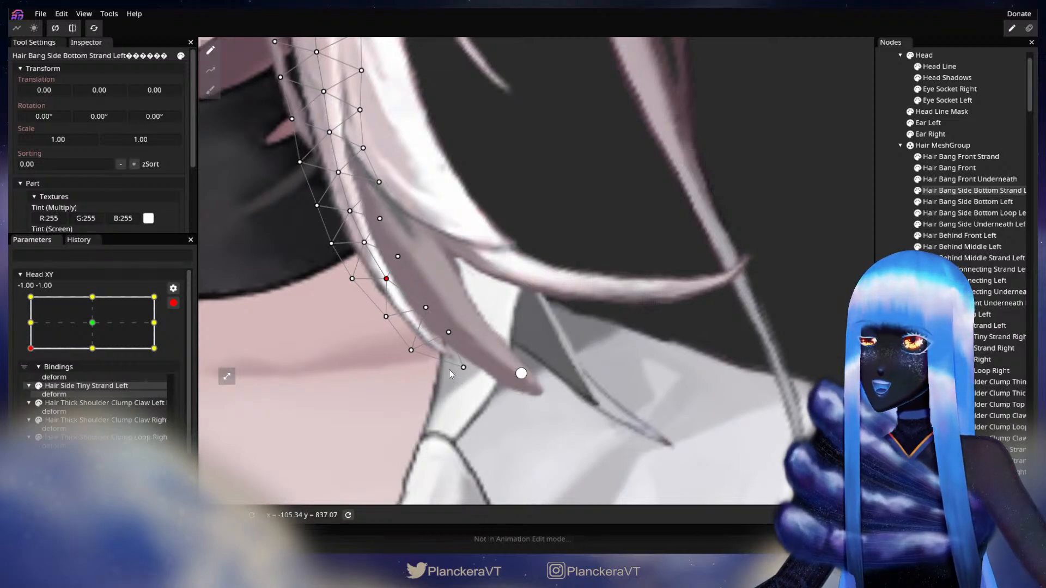
pyautogui.moveTo(399, 276); pyautogui.dragTo(427, 332)
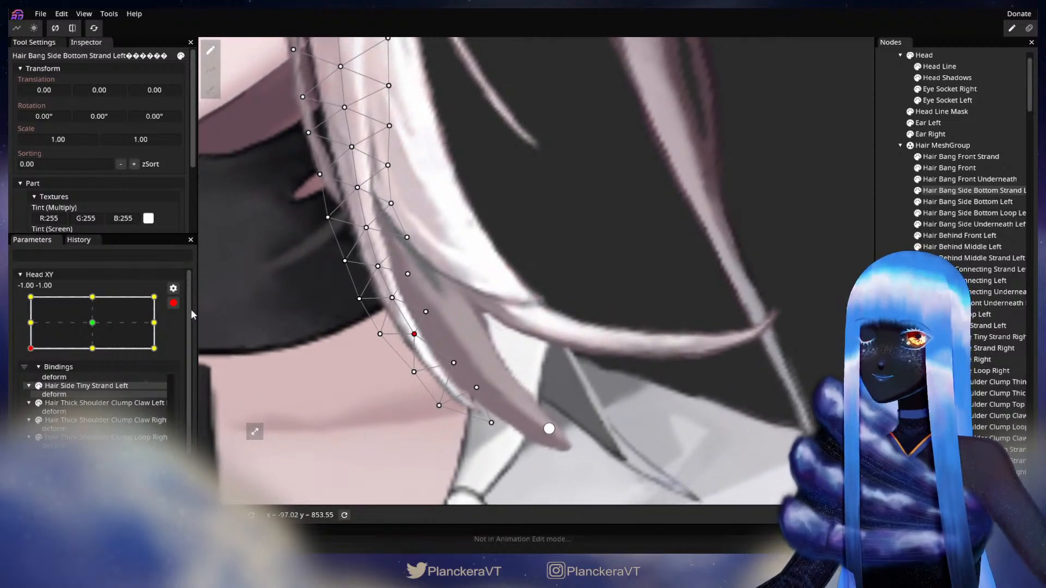
pyautogui.click(173, 303)
pyautogui.moveTo(27, 381)
pyautogui.mouseDown()
pyautogui.moveTo(25, 357)
pyautogui.moveTo(21, 385)
pyautogui.mouseUp()
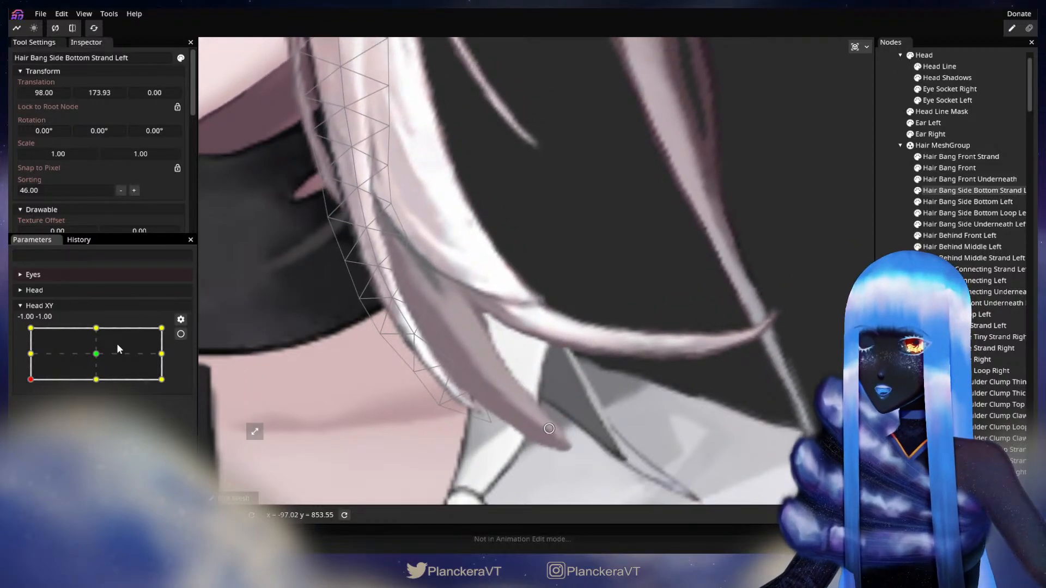
# - Move the lower outer-edge vertex and its neighbour across the strand slightly down and right, and preview the Head XY motion
pyautogui.click(180, 334)
pyautogui.moveTo(413, 376); pyautogui.dragTo(420, 381)
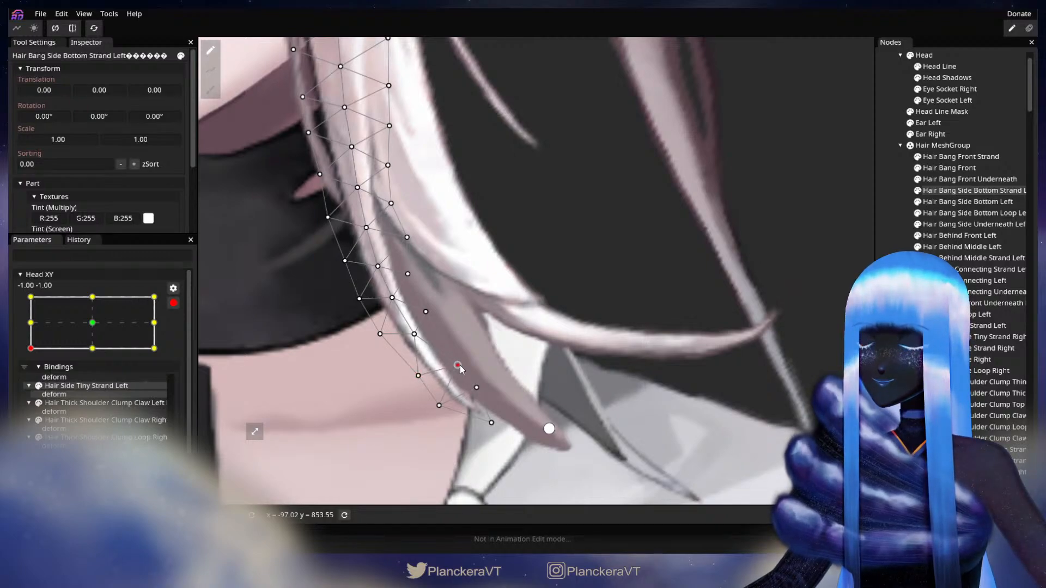
pyautogui.click(174, 304)
pyautogui.moveTo(31, 380)
pyautogui.mouseDown()
pyautogui.moveTo(30, 354)
pyautogui.moveTo(31, 380)
pyautogui.mouseUp()
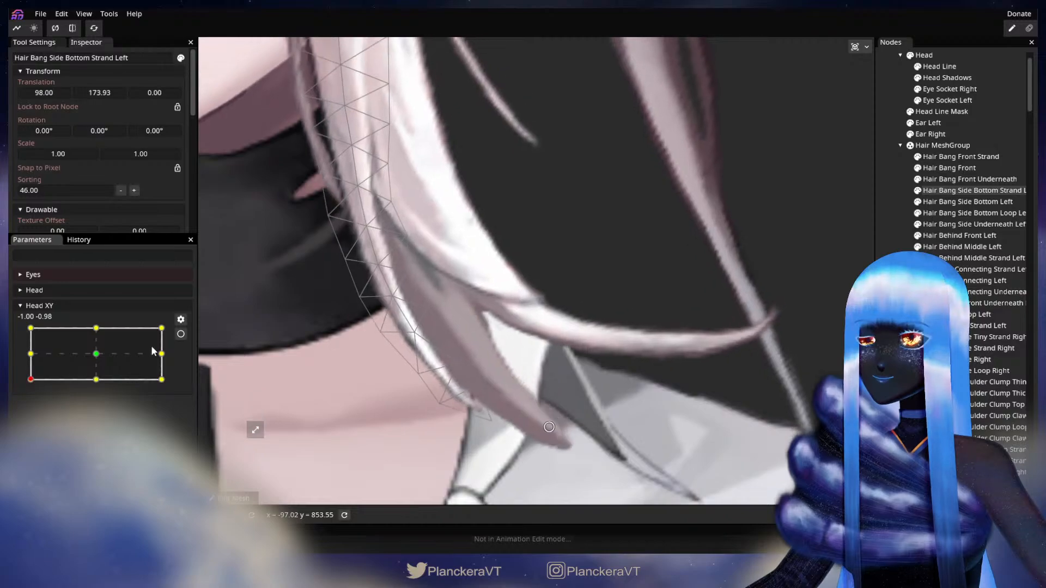
# - Fine-tune the lower outer-edge vertex by pulling it up and left, easing it slightly right, and testing Head XY after each adjustment
pyautogui.click(181, 334)
pyautogui.moveTo(411, 377); pyautogui.dragTo(404, 373)
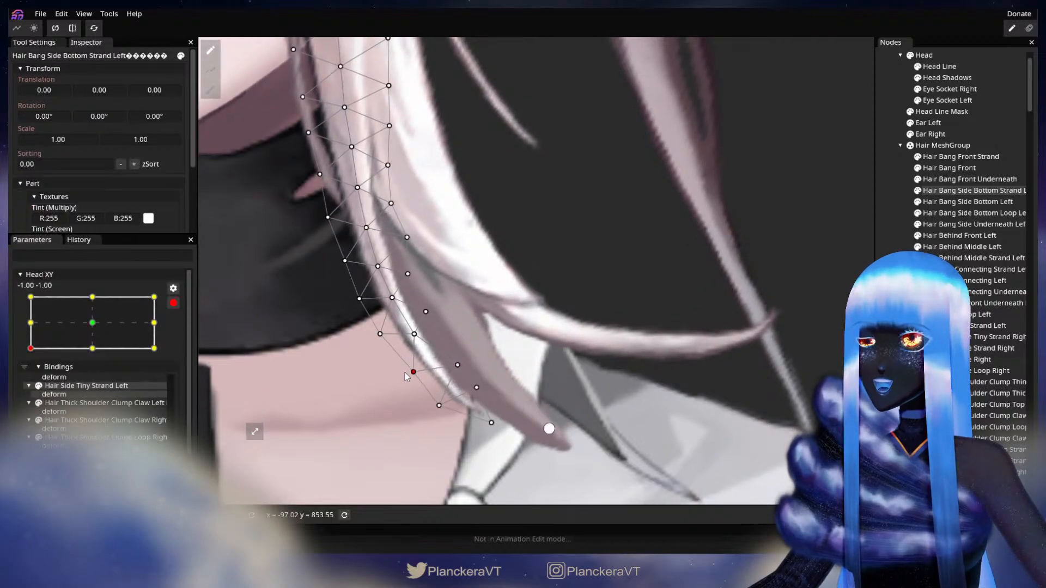
pyautogui.click(173, 303)
pyautogui.moveTo(30, 379)
pyautogui.mouseDown()
pyautogui.moveTo(27, 358)
pyautogui.moveTo(21, 378)
pyautogui.mouseUp()
pyautogui.click(181, 334)
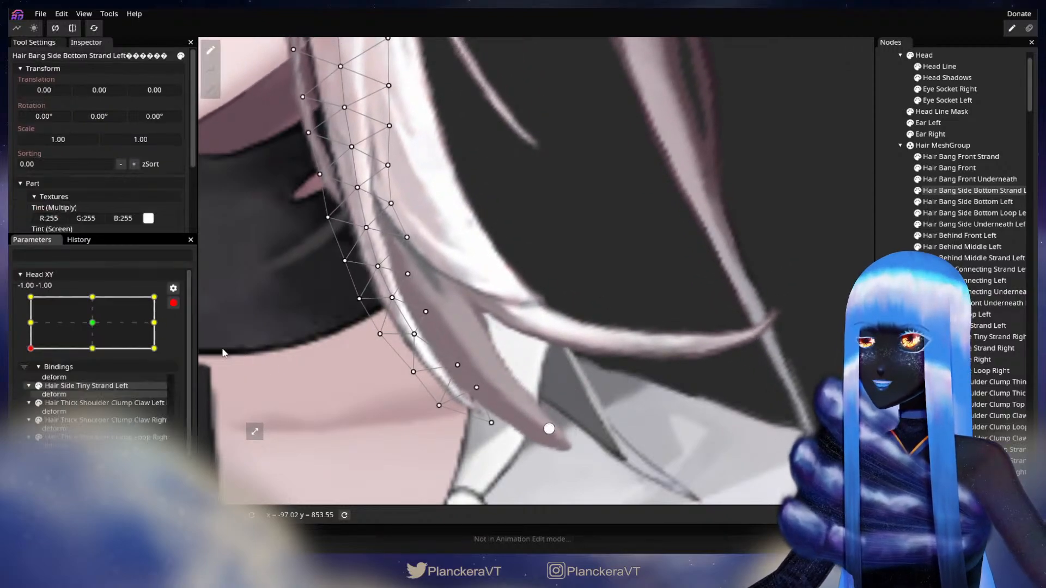
pyautogui.moveTo(412, 378); pyautogui.dragTo(413, 380)
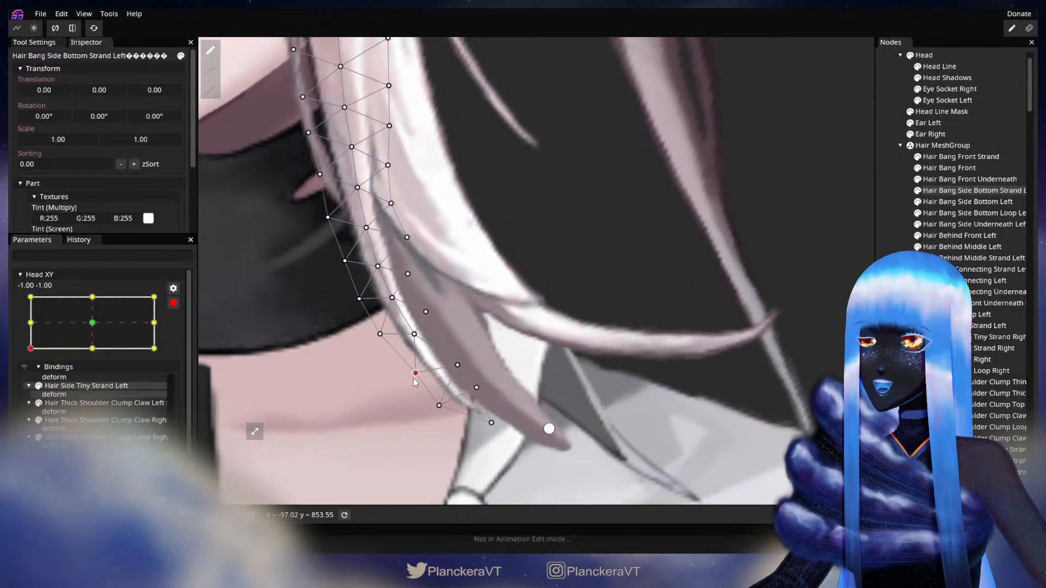
pyautogui.click(174, 303)
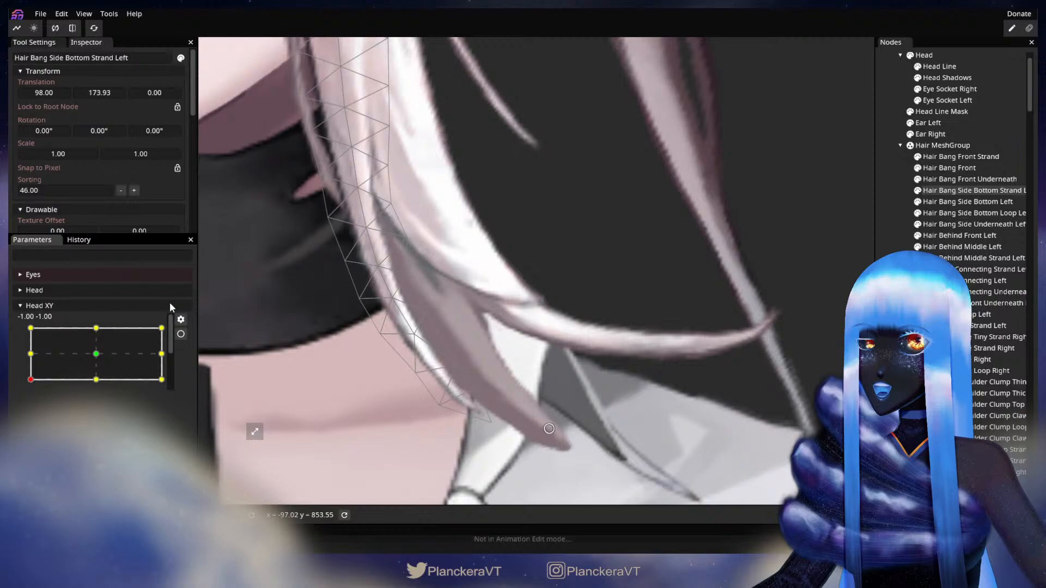
pyautogui.click(30, 381)
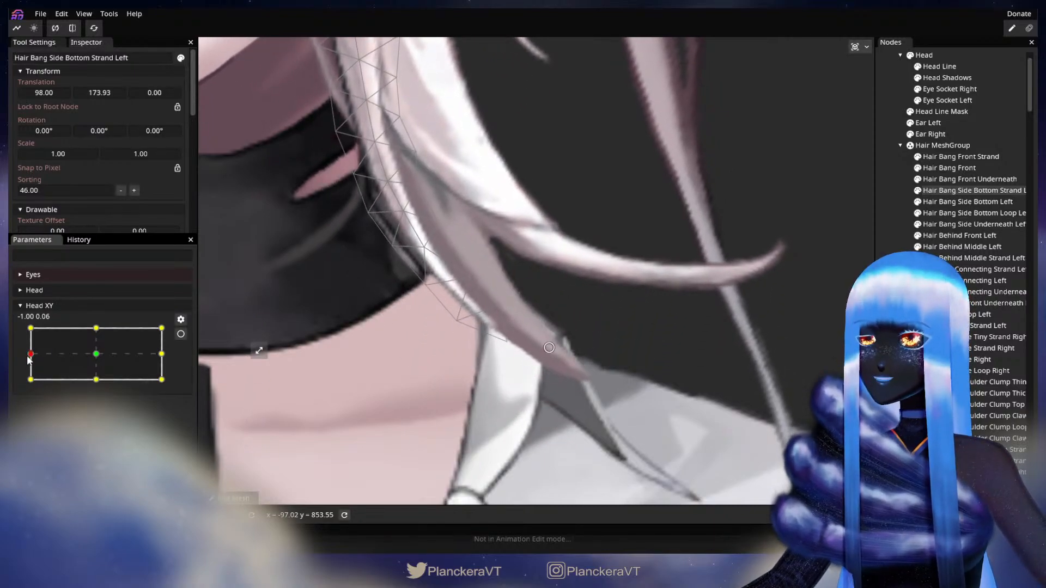
pyautogui.moveTo(25, 379); pyautogui.dragTo(179, 352)
# - Shift the vertices around the strand's tip to the right at Head XY (-1, -1), and preview the motion
pyautogui.click(180, 334)
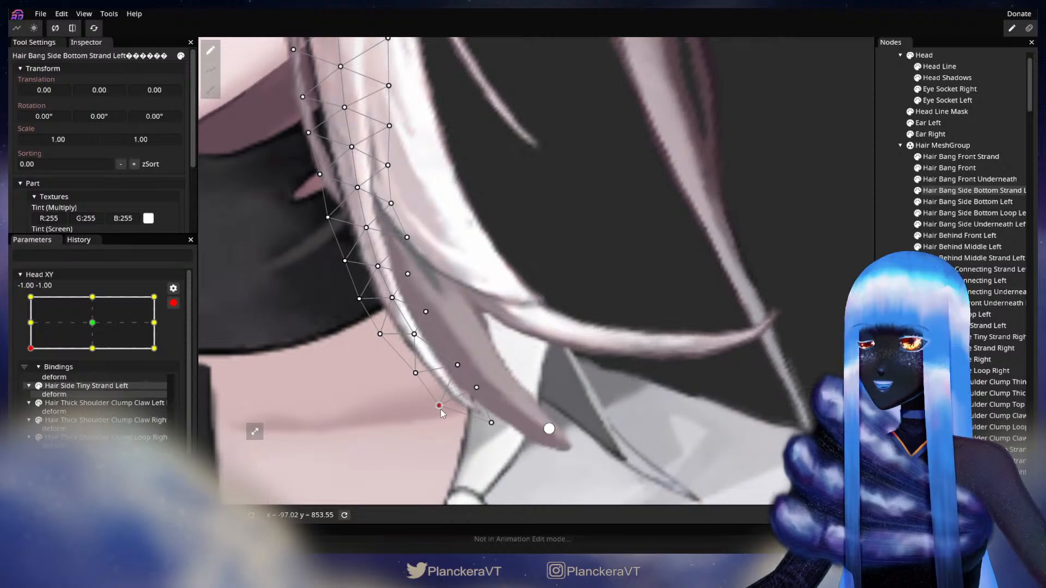
pyautogui.click(459, 365)
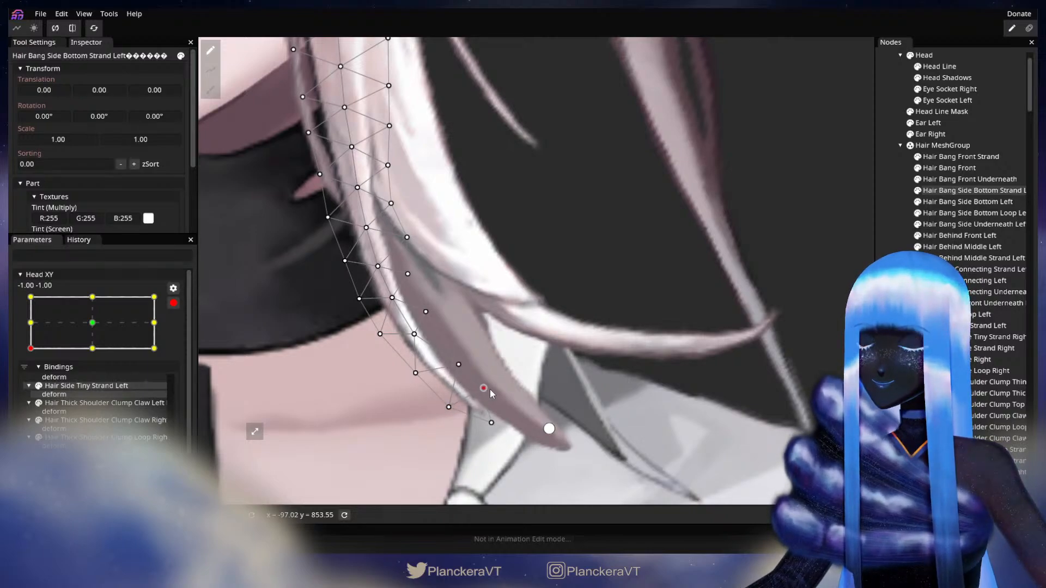
pyautogui.click(493, 421)
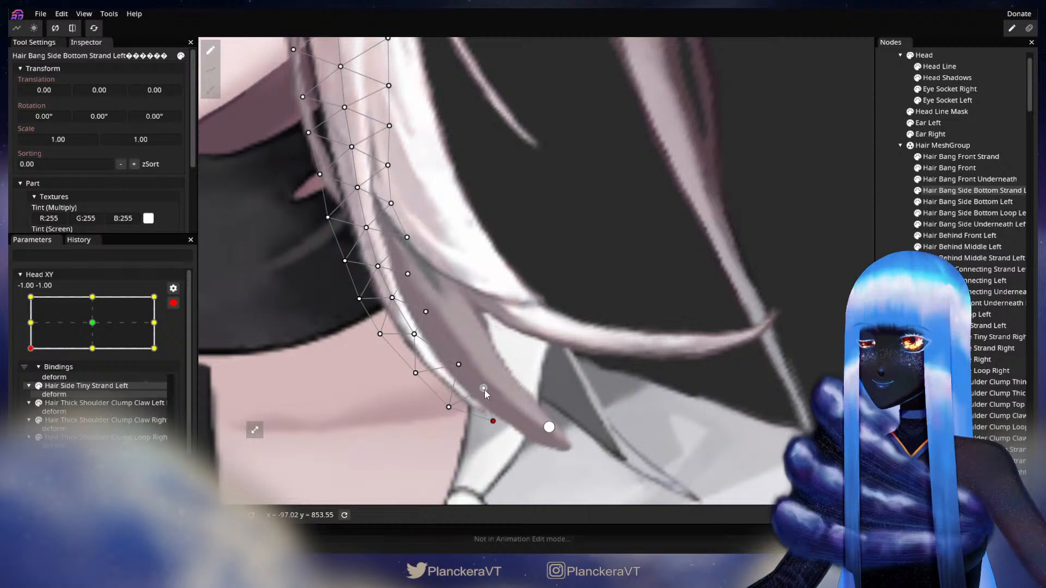
pyautogui.click(173, 303)
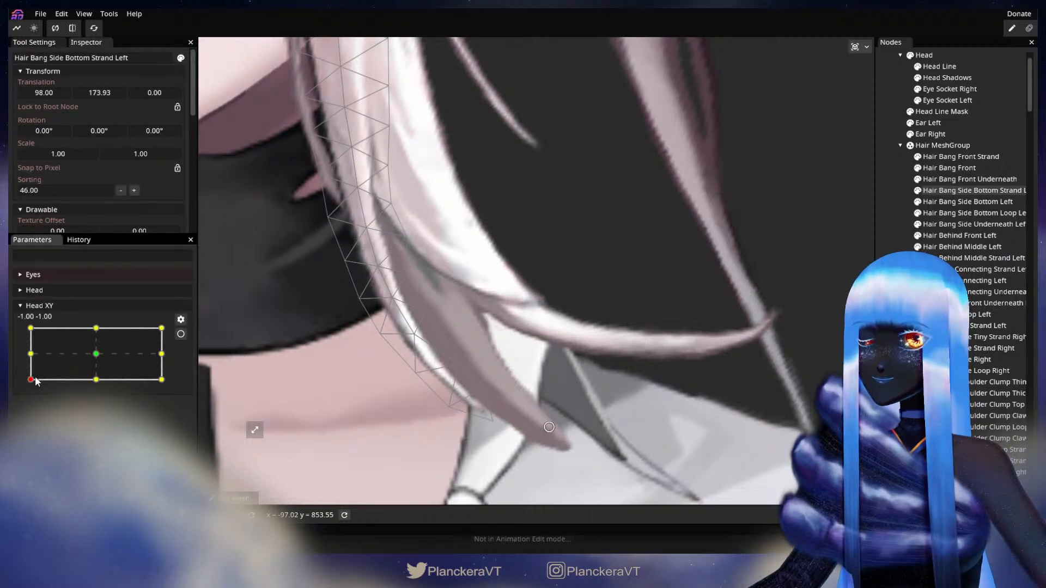
pyautogui.moveTo(30, 381)
pyautogui.mouseDown()
pyautogui.moveTo(30, 354)
pyautogui.moveTo(30, 380)
pyautogui.mouseUp()
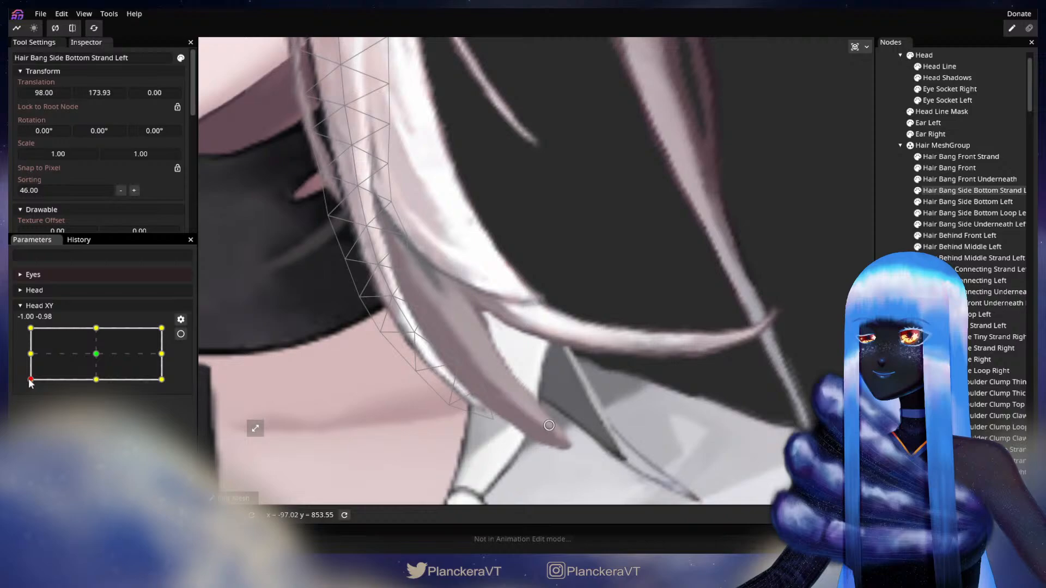
# - Move the outer vertex near the tip slightly left and the end vertex down and right, and recheck the Head XY motion
pyautogui.click(180, 335)
pyautogui.click(446, 406)
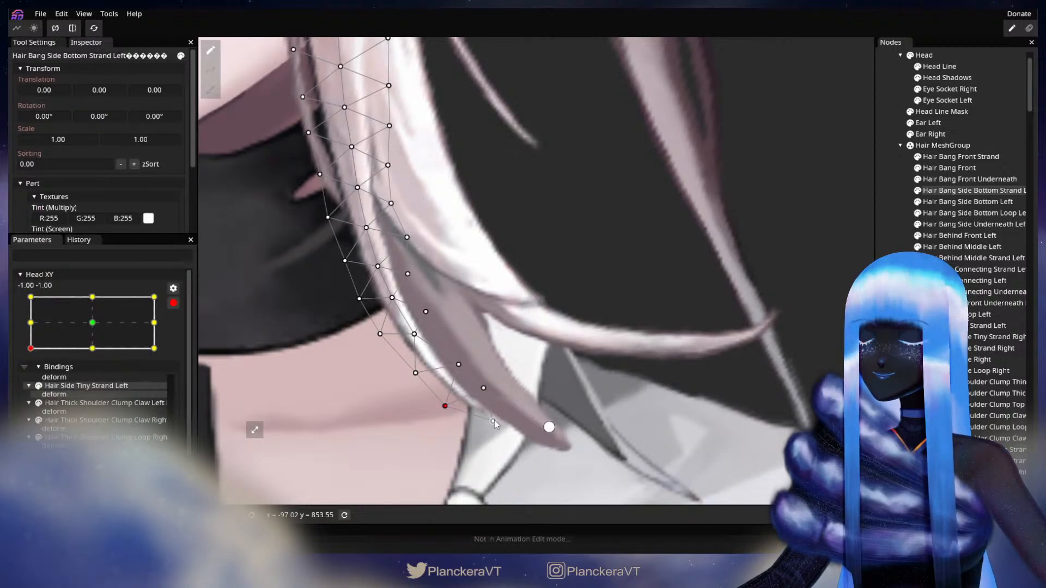
pyautogui.moveTo(493, 421); pyautogui.dragTo(481, 398)
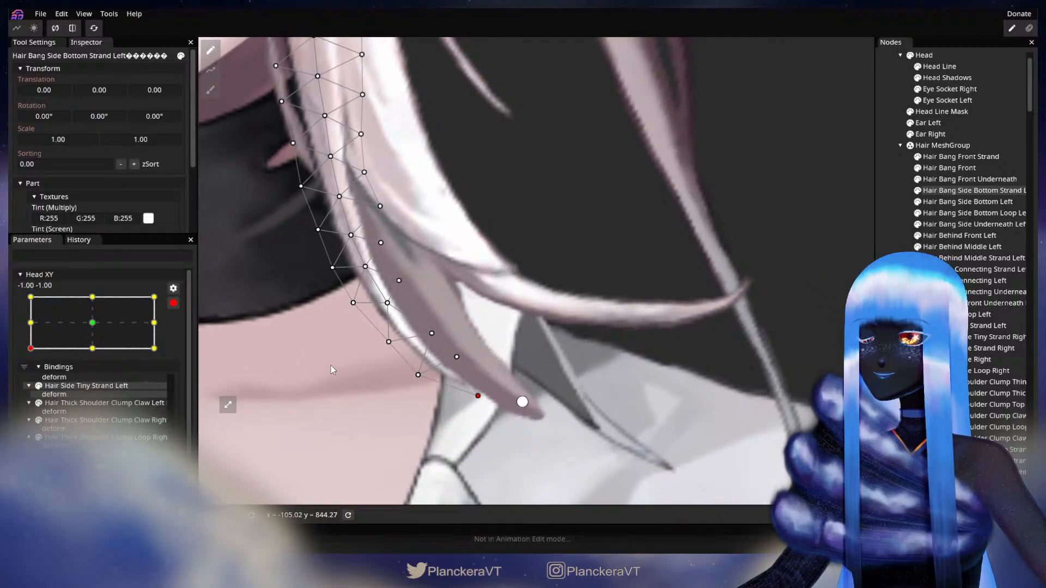
pyautogui.doubleClick(176, 305)
pyautogui.click(174, 307)
pyautogui.moveTo(30, 380)
pyautogui.mouseDown()
pyautogui.moveTo(27, 357)
pyautogui.moveTo(30, 380)
pyautogui.mouseUp()
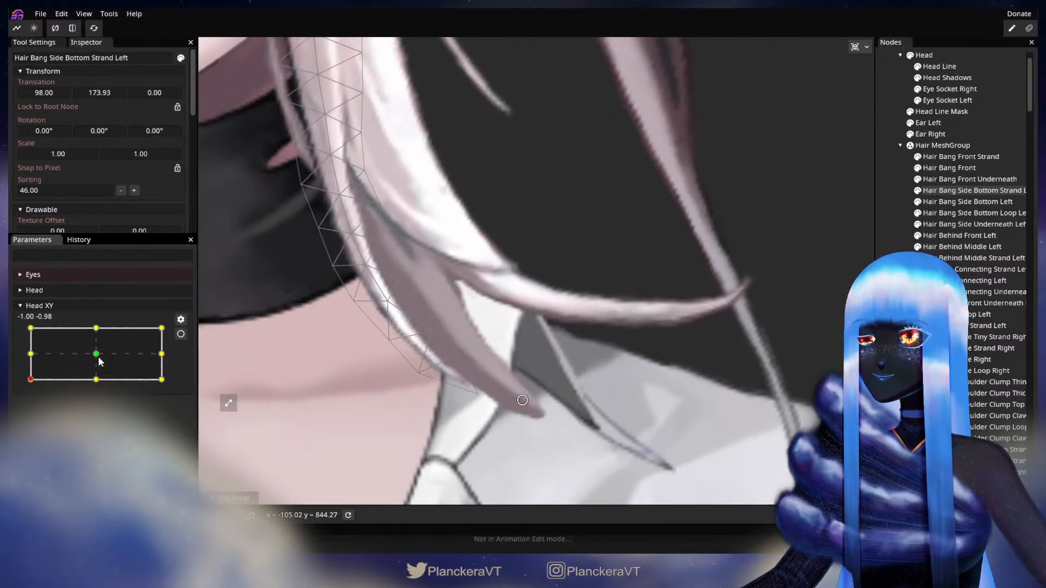
# - Pull the strand's end vertex back up and left at (-1, -1), and preview the result
pyautogui.click(180, 334)
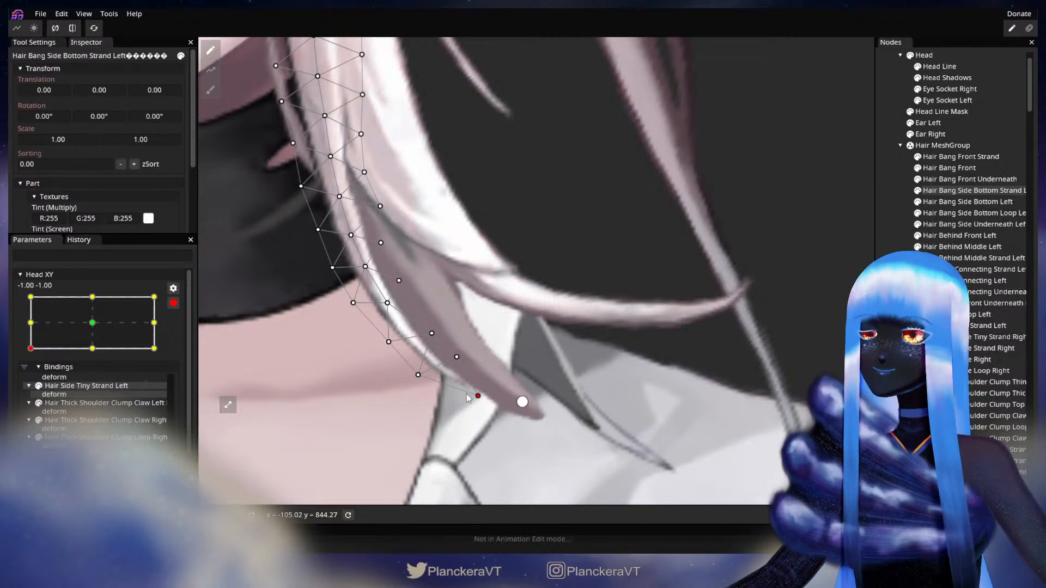
pyautogui.moveTo(465, 393); pyautogui.dragTo(451, 391)
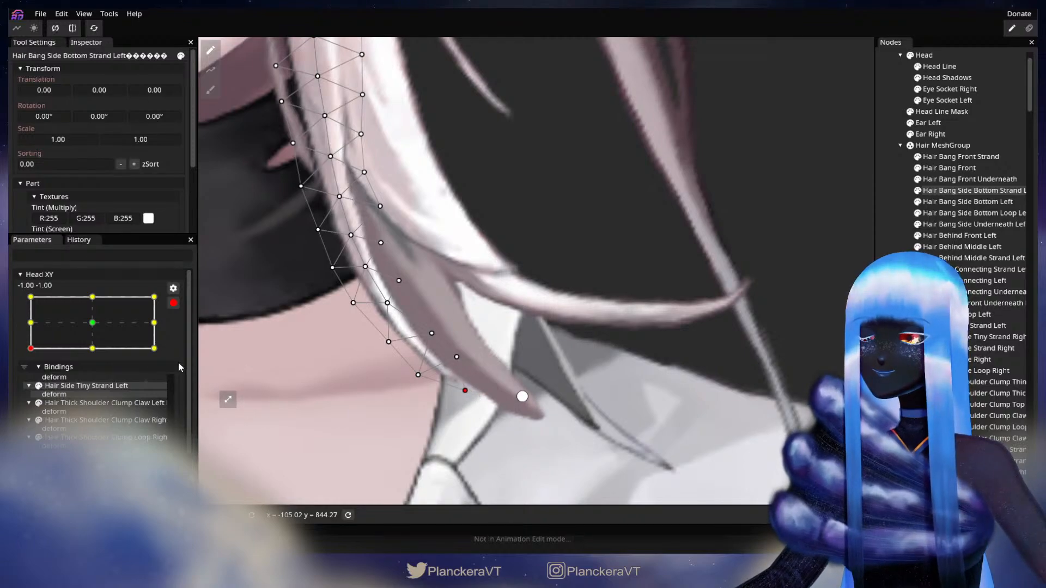
pyautogui.click(173, 303)
pyautogui.moveTo(30, 380); pyautogui.dragTo(17, 384)
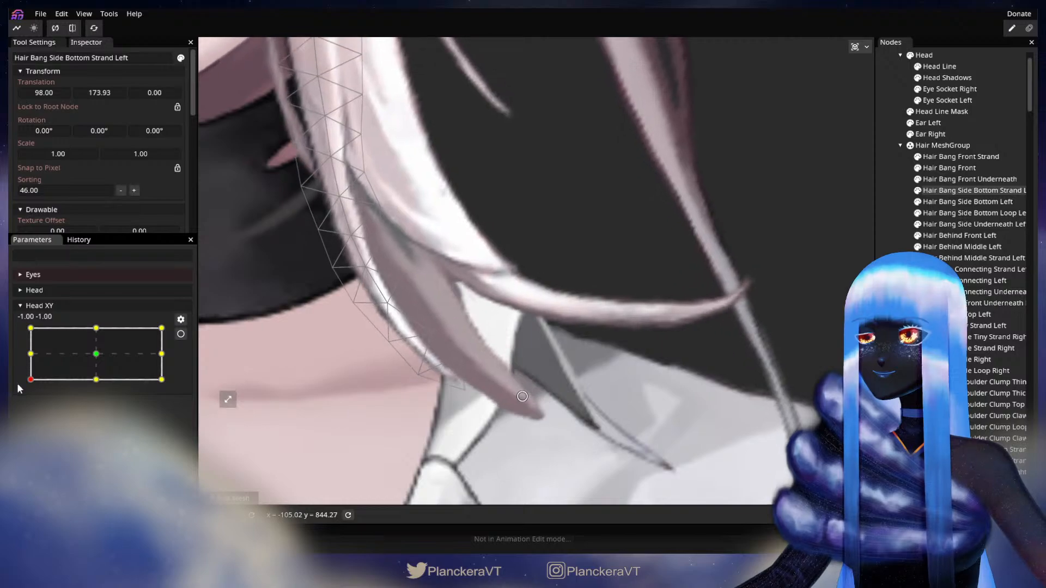
# - Nudge the strand's end vertex slightly down and right, and test the finished deformation with Head XY
pyautogui.click(181, 334)
pyautogui.click(466, 391)
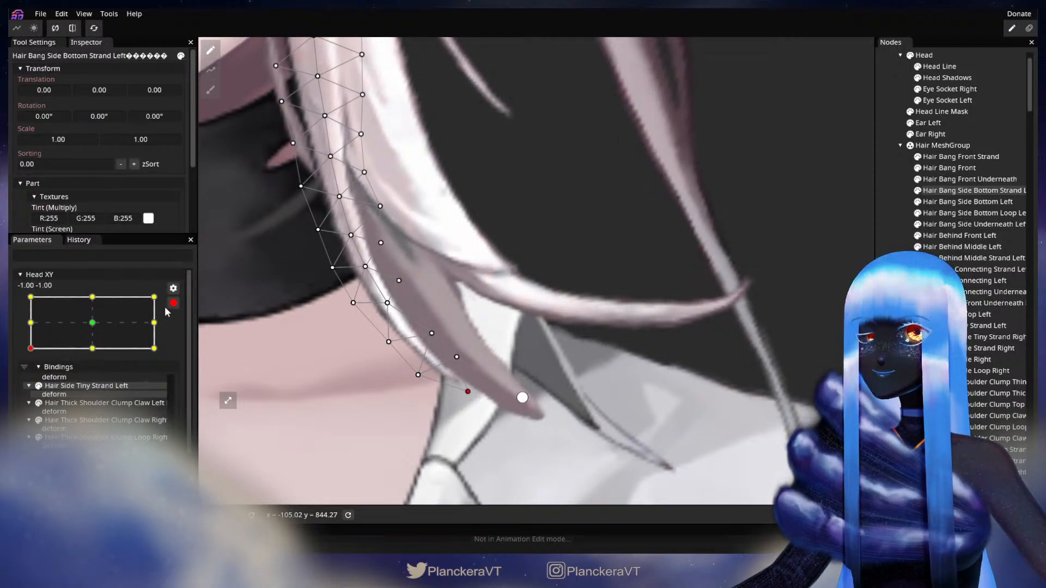
pyautogui.click(174, 303)
pyautogui.moveTo(30, 380)
pyautogui.mouseDown()
pyautogui.moveTo(24, 360)
pyautogui.moveTo(18, 387)
pyautogui.mouseUp()
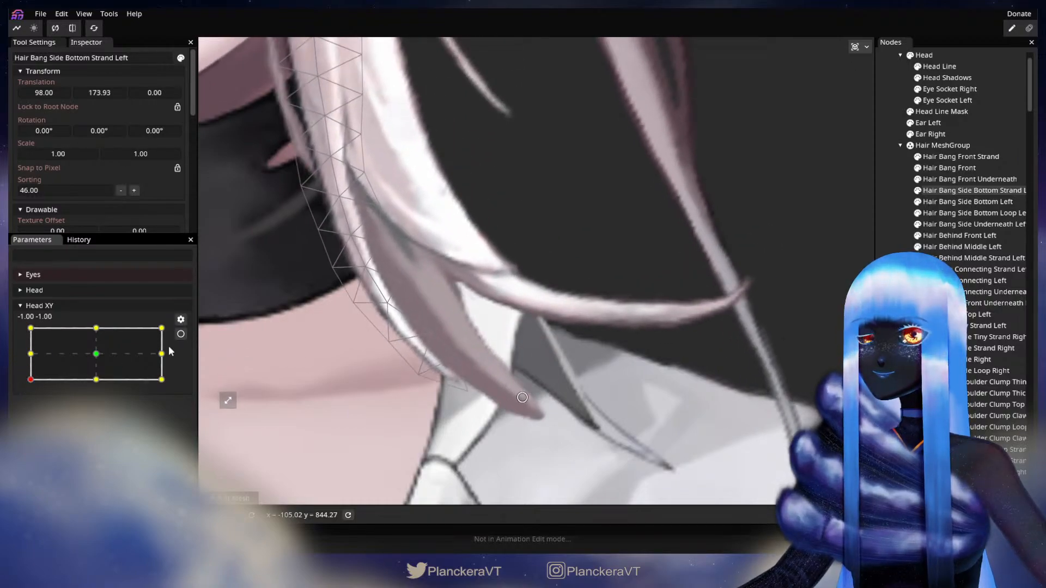
# - Nudge the strand's end vertex slightly up and left in the Head XY (-1, -1) keyframe, and preview the motion
pyautogui.click(180, 334)
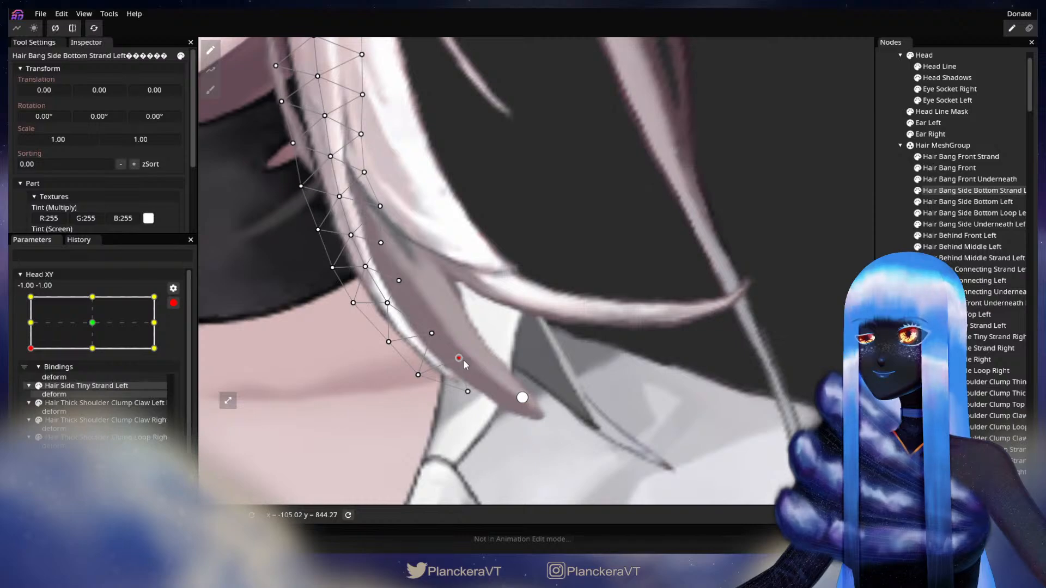
pyautogui.click(468, 392)
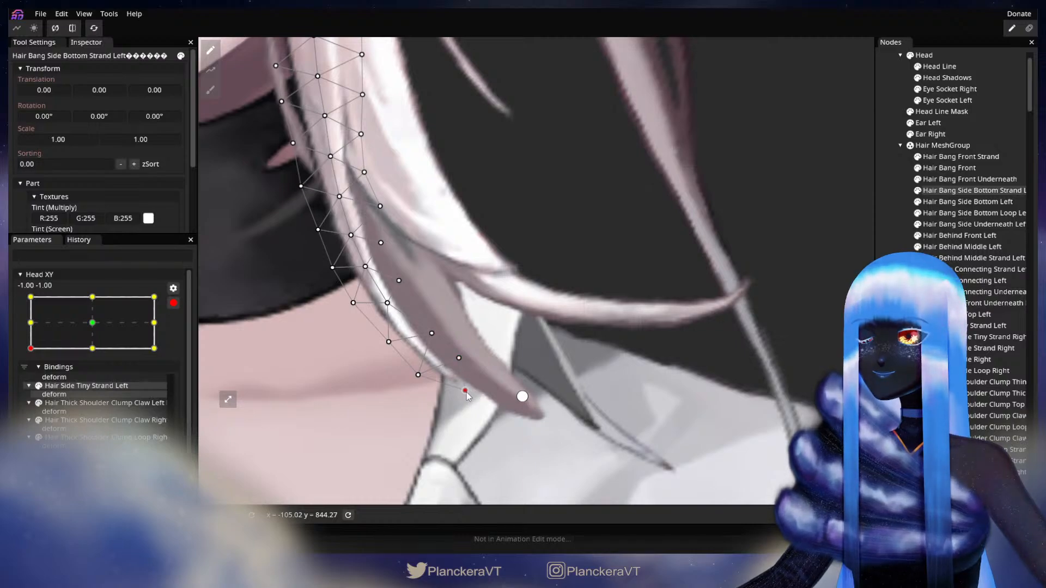
pyautogui.click(174, 304)
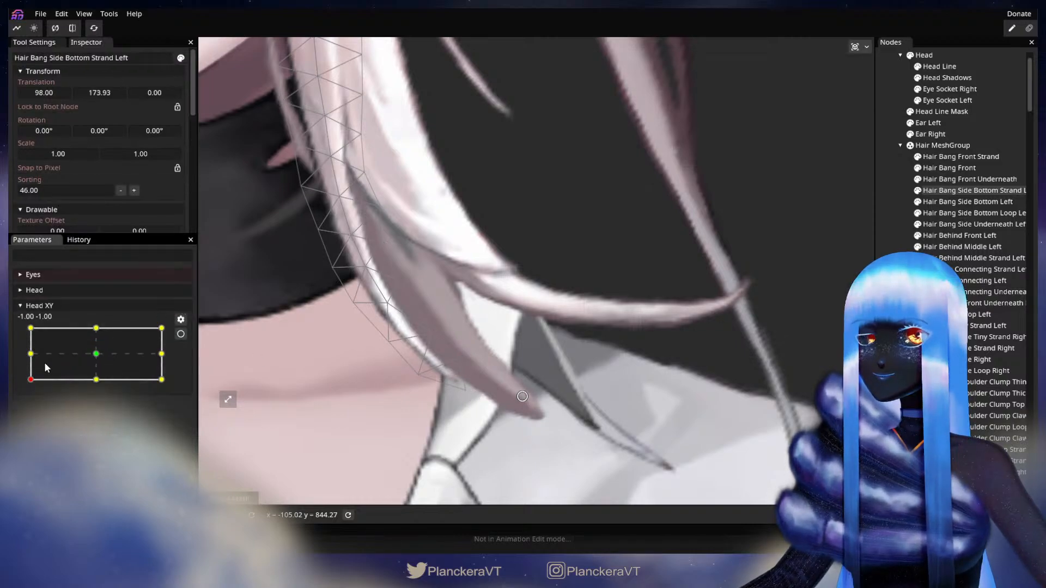
pyautogui.moveTo(26, 385)
pyautogui.mouseDown()
pyautogui.moveTo(26, 358)
pyautogui.moveTo(18, 381)
pyautogui.moveTo(12, 351)
pyautogui.moveTo(14, 383)
pyautogui.mouseUp()
# - Deselect the strand and preview the whole head's hair while moving Head XY from (-1, -1) toward (-1, 1)
pyautogui.click(666, 331)
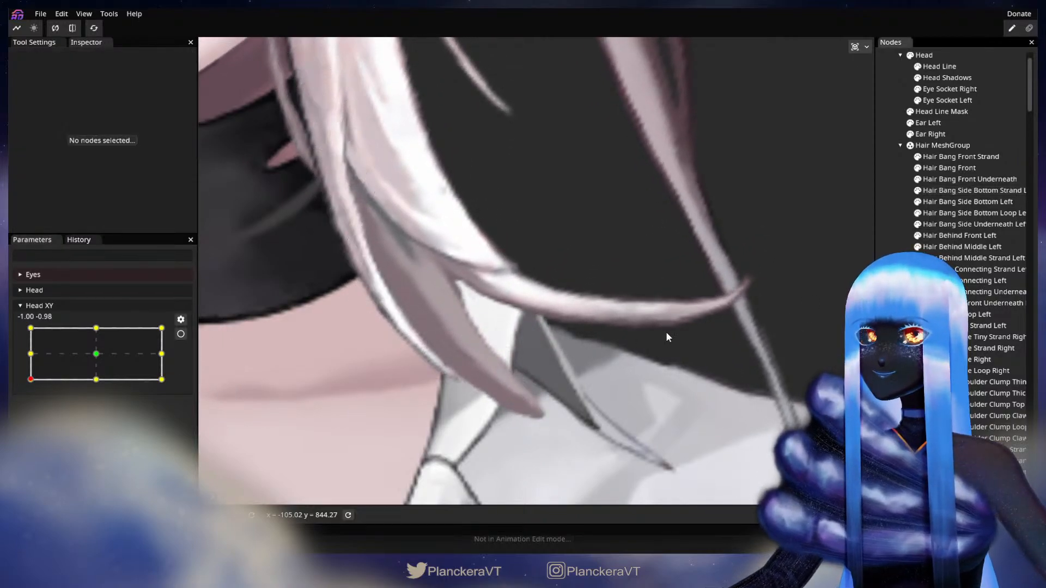
pyautogui.scroll(-5, 559, 313)
pyautogui.scroll(-2, 580, 365)
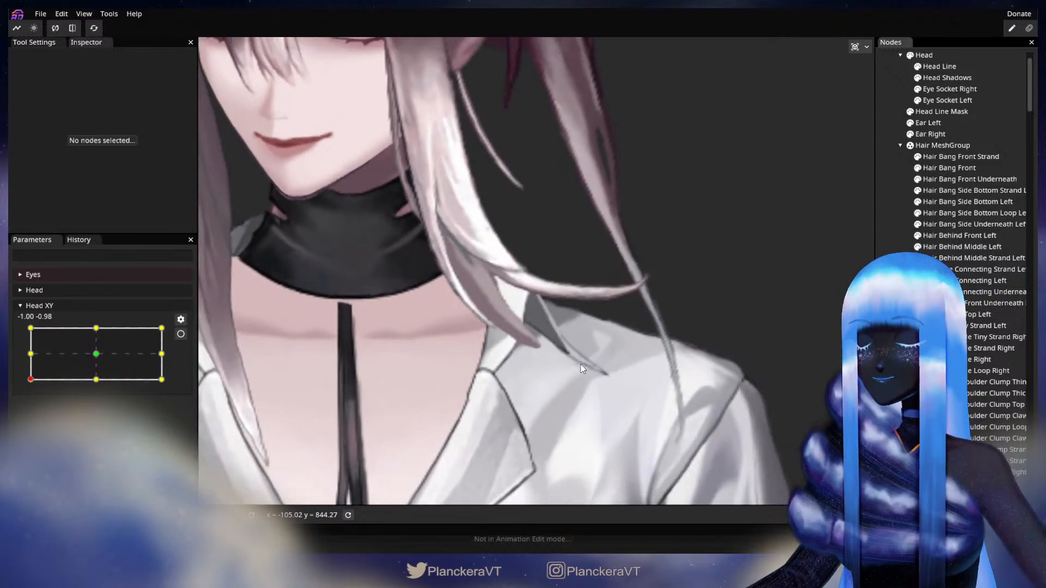
pyautogui.scroll(-5, 581, 375)
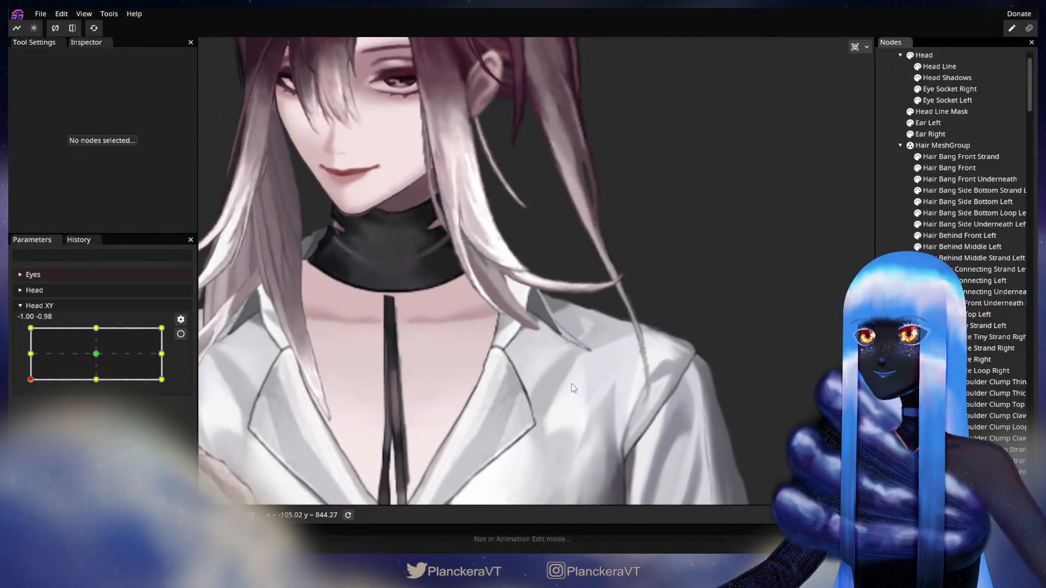
pyautogui.scroll(-3, 539, 412)
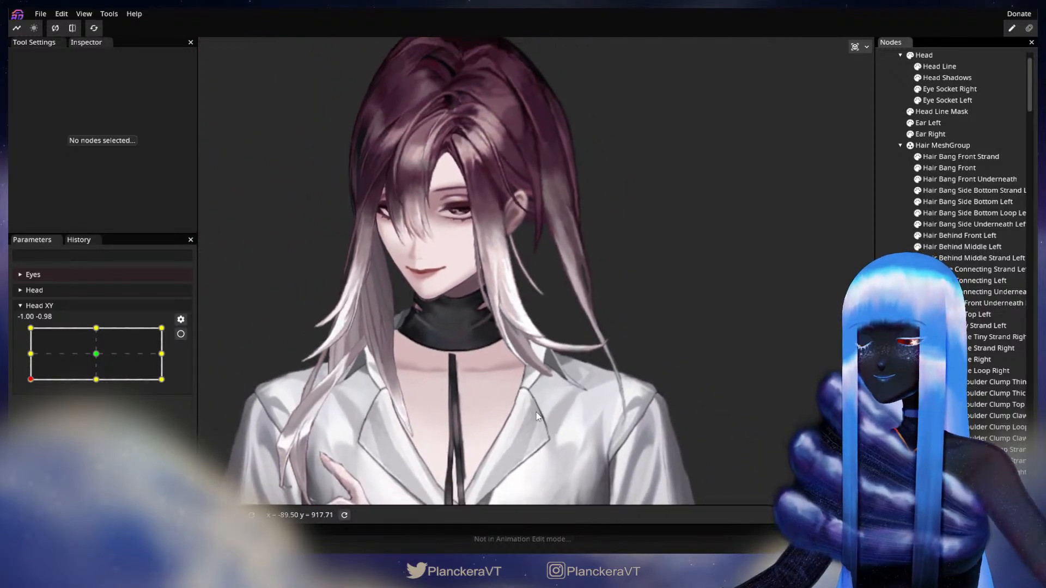
pyautogui.moveTo(34, 382); pyautogui.dragTo(30, 331)
# - Fine-tune the inner vertex near the tip of Hair Bang Side Bottom Strand Left in the Head XY (-1, 1) keyframe
pyautogui.scroll(3, 468, 413)
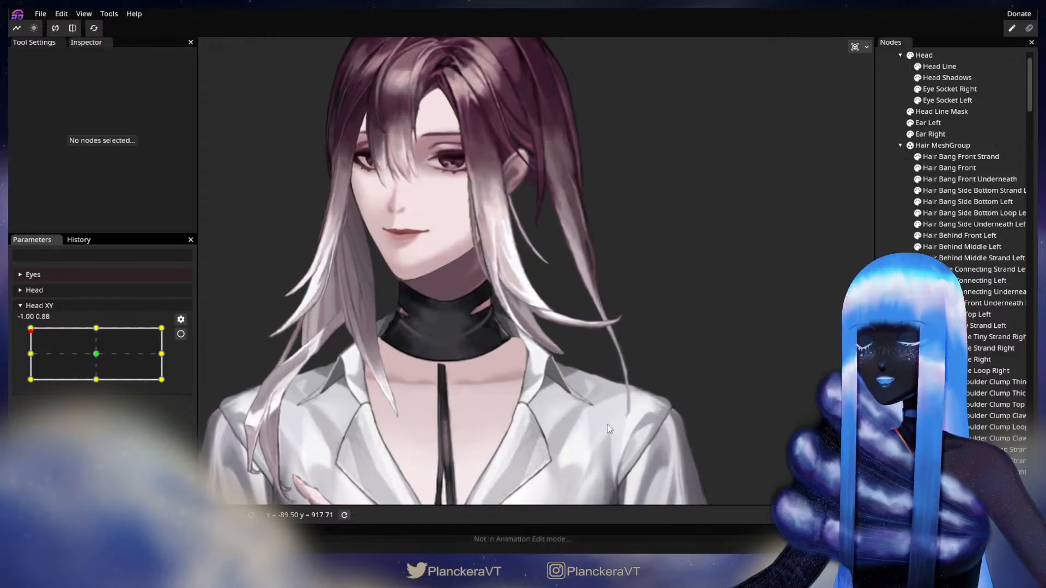
pyautogui.scroll(4, 463, 411)
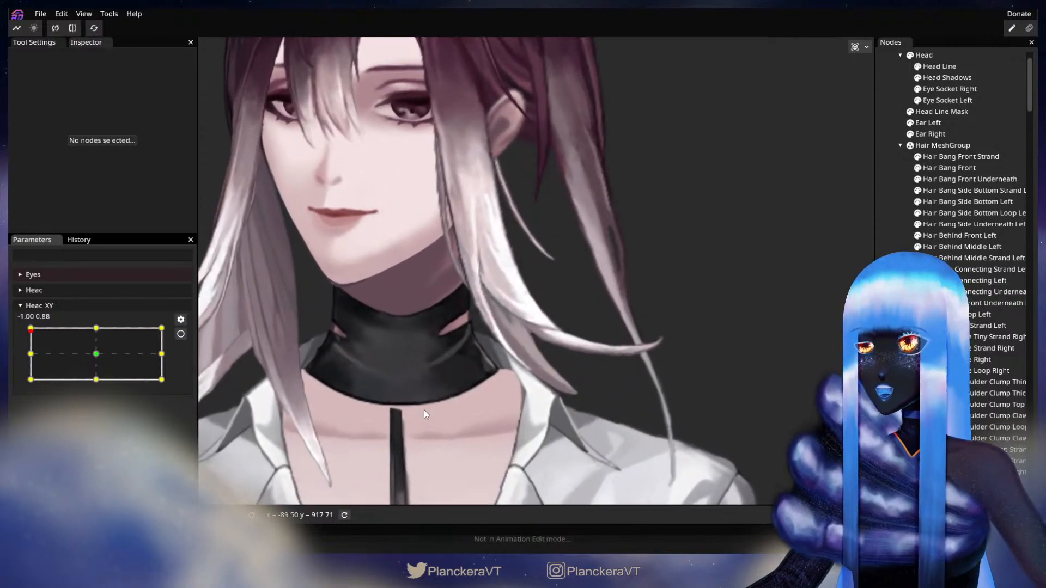
pyautogui.click(180, 334)
pyautogui.scroll(5, 437, 439)
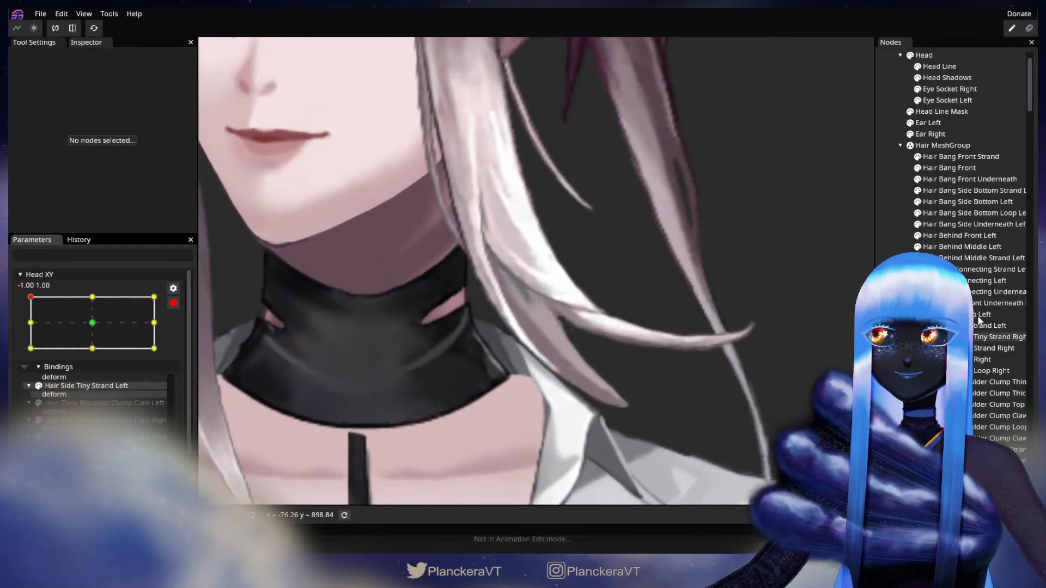
pyautogui.click(972, 190)
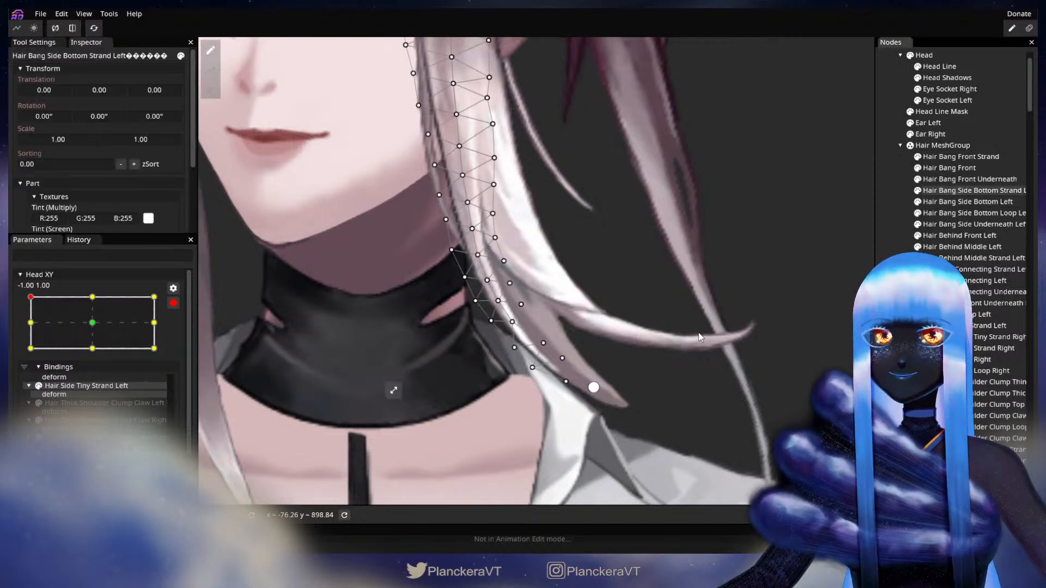
pyautogui.scroll(3, 541, 382)
pyautogui.click(546, 358)
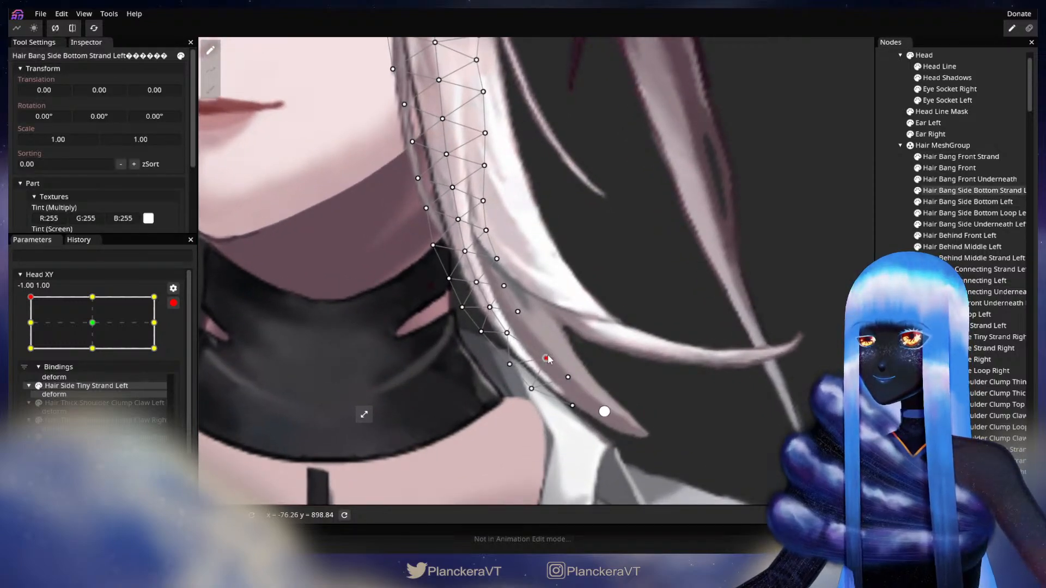
pyautogui.click(839, 392)
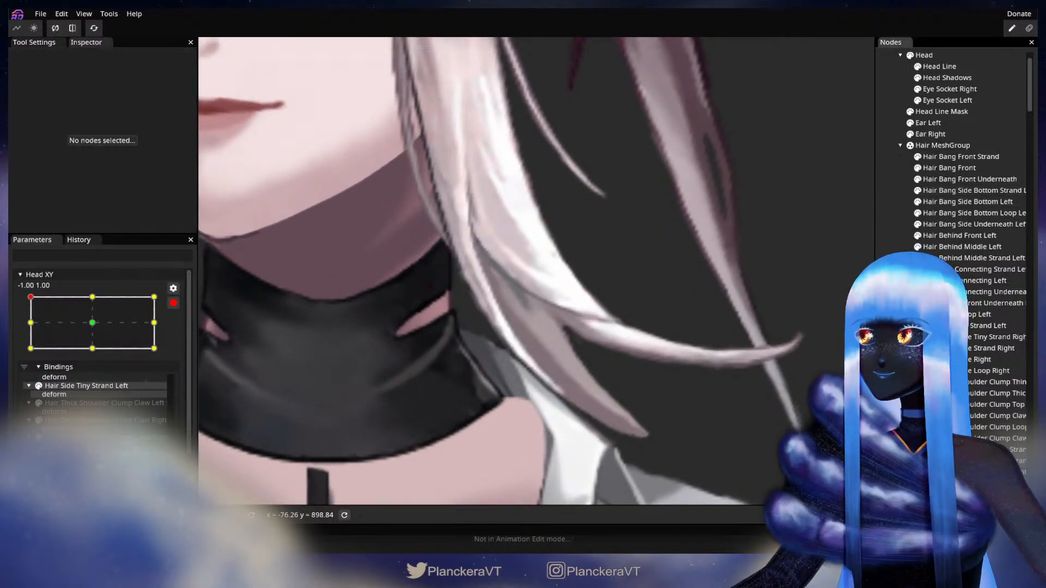
# - Stop editing the keyframe and preview the hair as Head XY moves between (-1, 1), (0, -1) and (-1, -1)
pyautogui.scroll(-5, 709, 412)
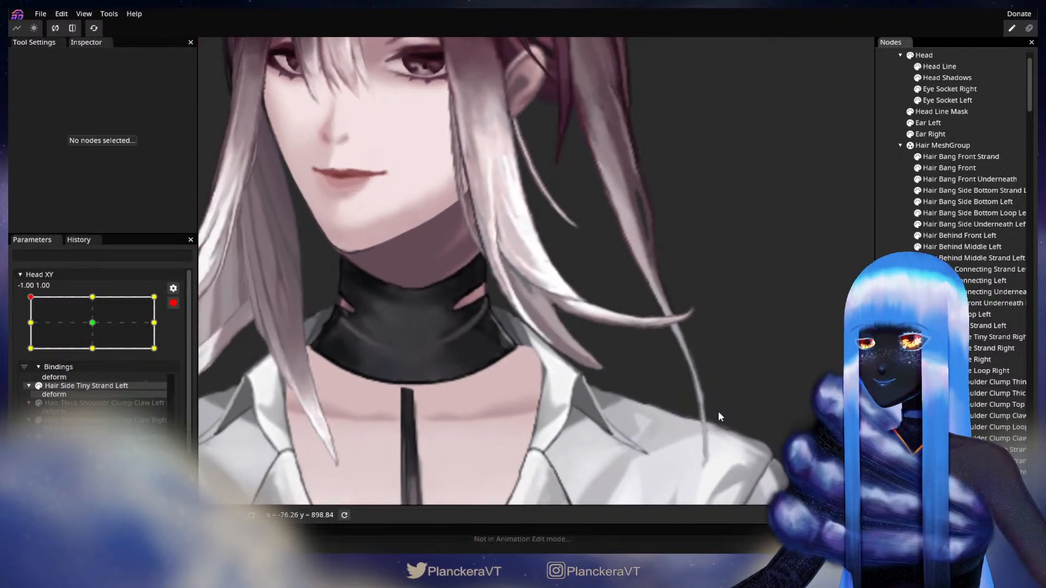
pyautogui.scroll(-5, 718, 416)
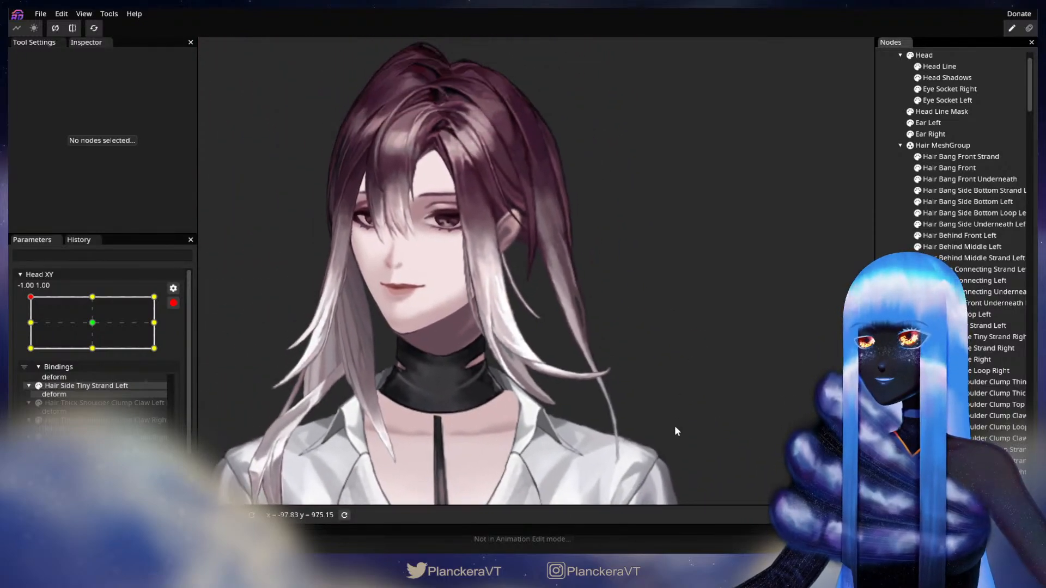
pyautogui.click(173, 303)
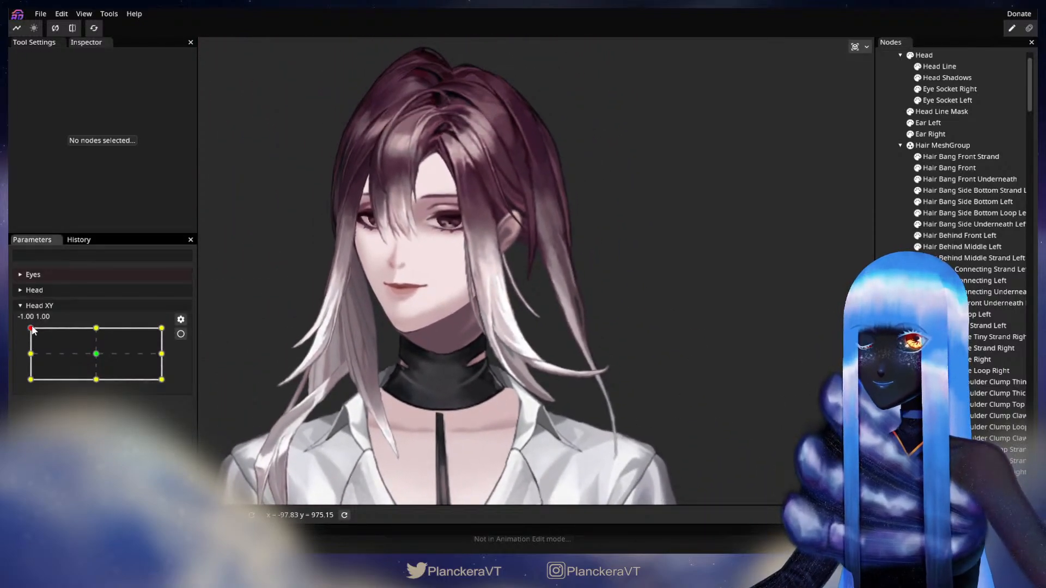
pyautogui.moveTo(32, 330); pyautogui.dragTo(95, 403)
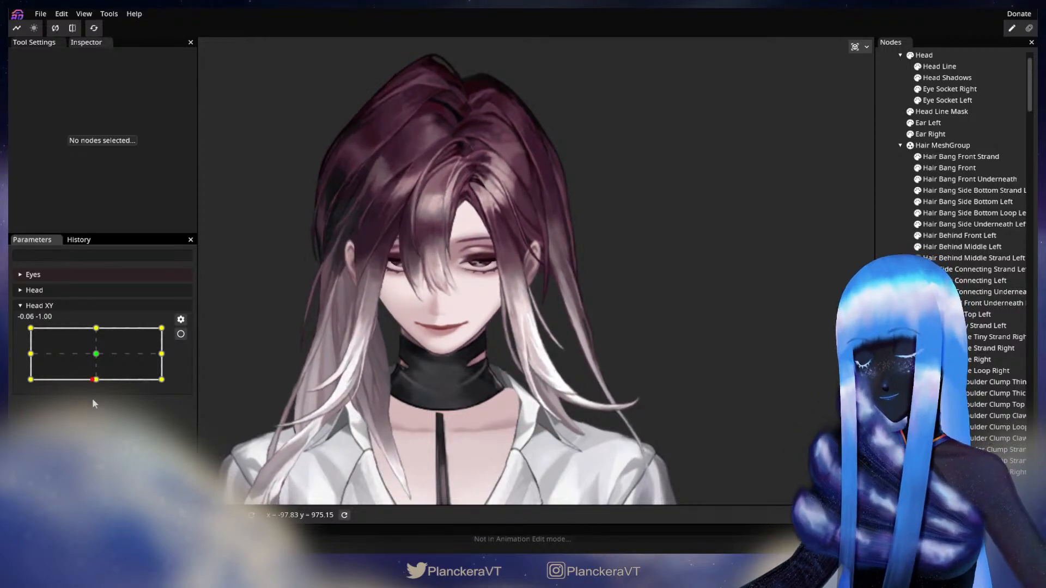
pyautogui.moveTo(93, 386); pyautogui.dragTo(26, 324)
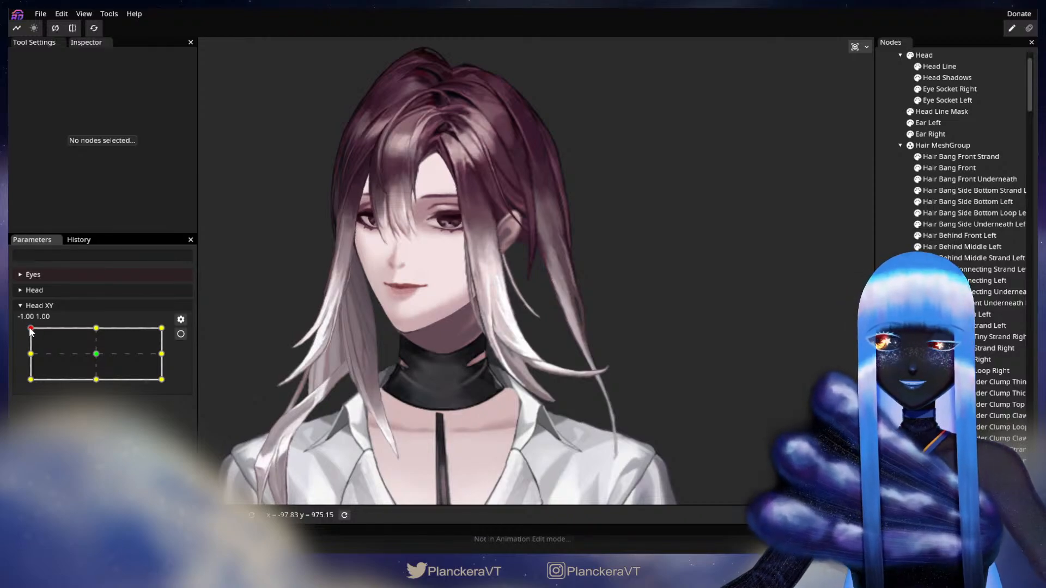
pyautogui.moveTo(30, 331); pyautogui.dragTo(22, 384)
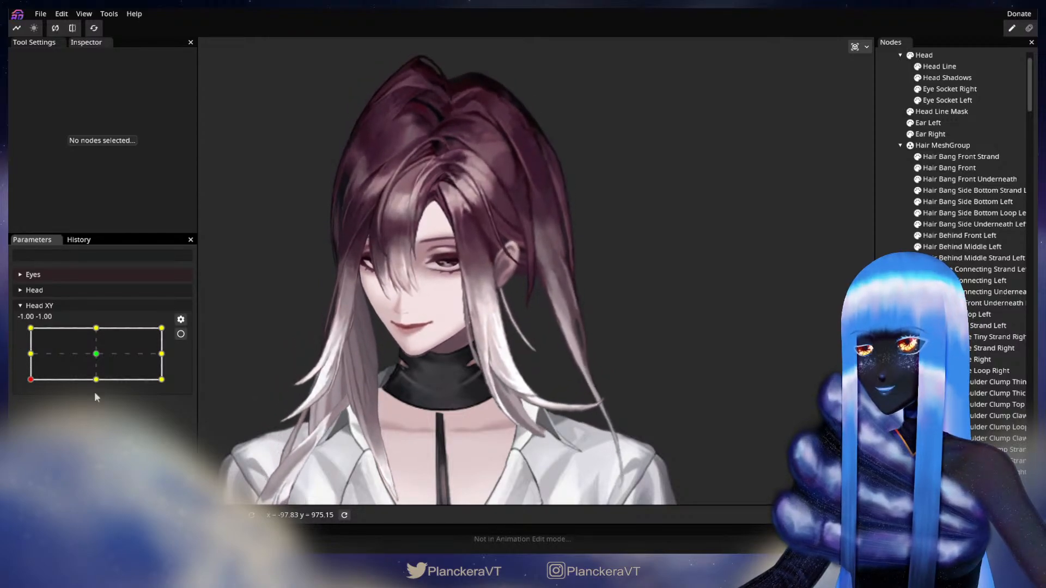
# - Fine-tune the middle vertices along the lower part of Hair Bang Side Bottom Strand Left in the Head XY (-1, -1) keyframe
pyautogui.scroll(5, 332, 420)
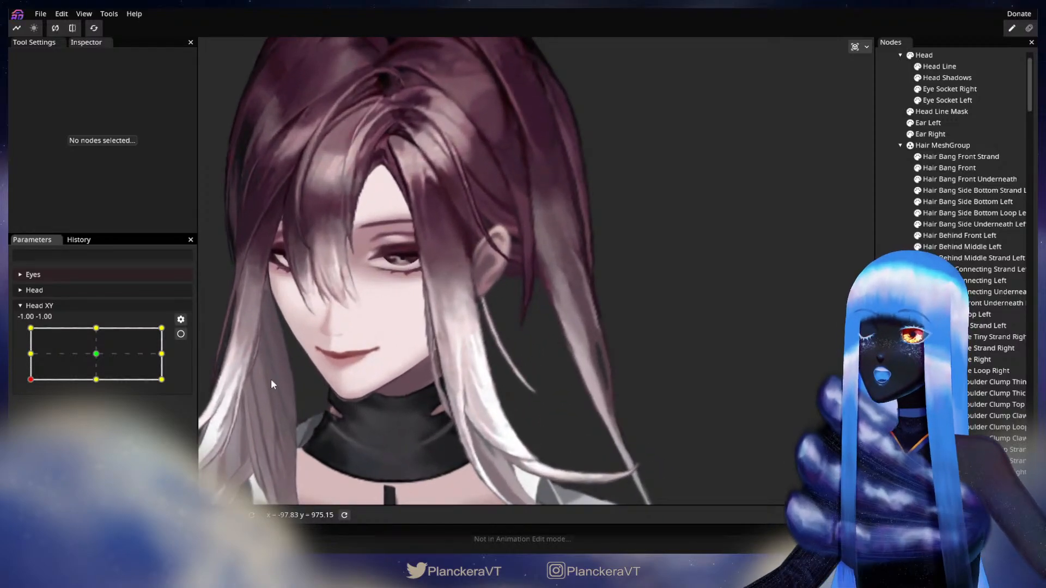
pyautogui.click(181, 335)
pyautogui.scroll(2, 450, 423)
pyautogui.moveTo(449, 420); pyautogui.dragTo(447, 341)
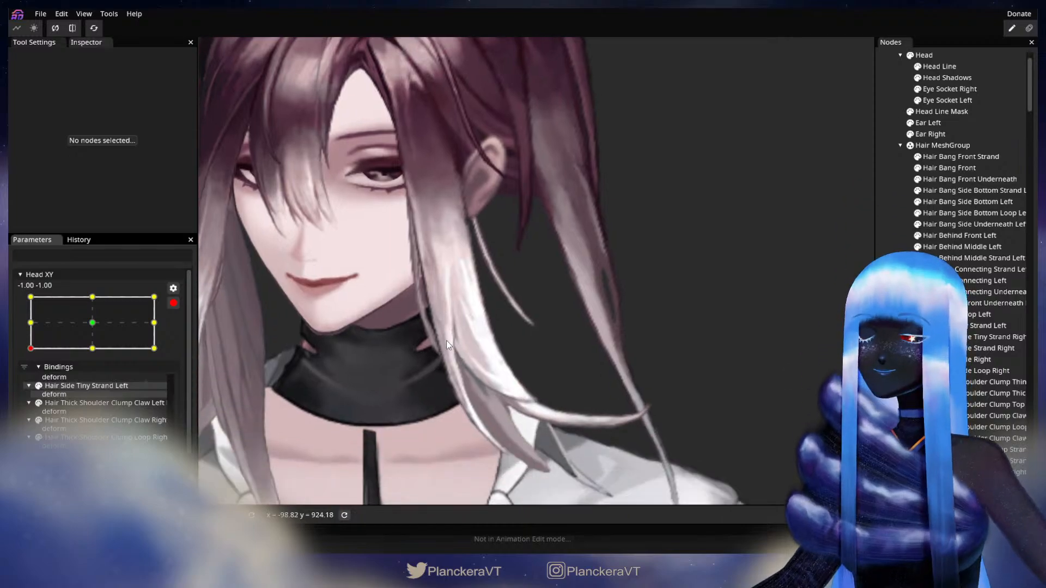
pyautogui.scroll(3, 443, 379)
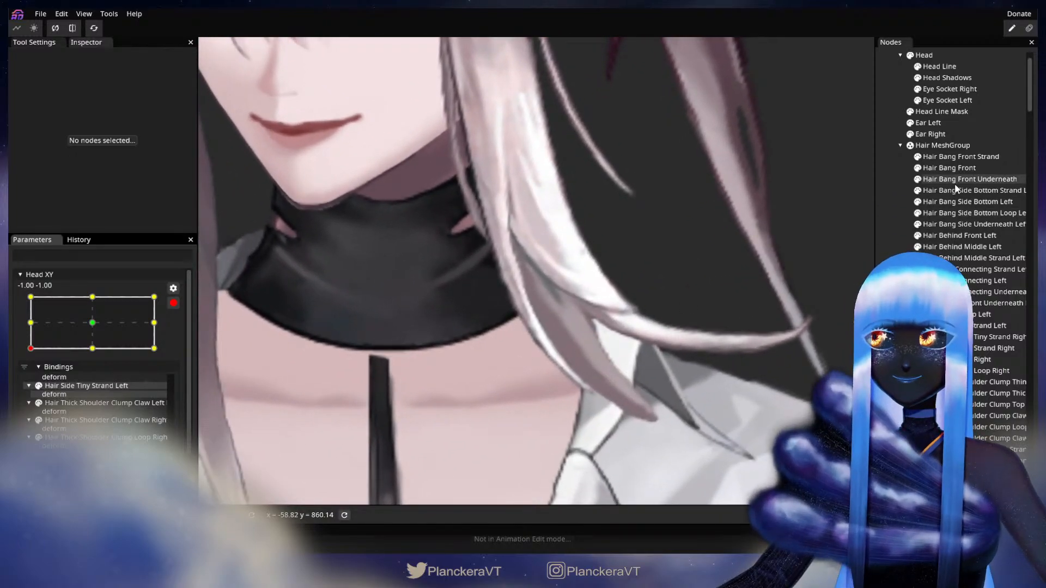
pyautogui.click(970, 190)
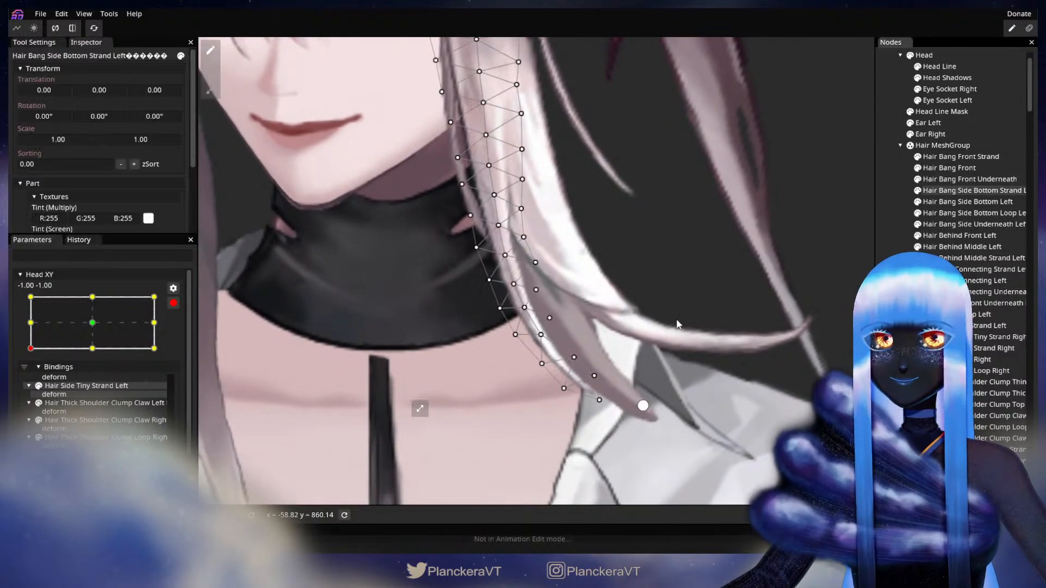
pyautogui.scroll(2, 547, 383)
pyautogui.scroll(1, 547, 383)
pyautogui.click(543, 346)
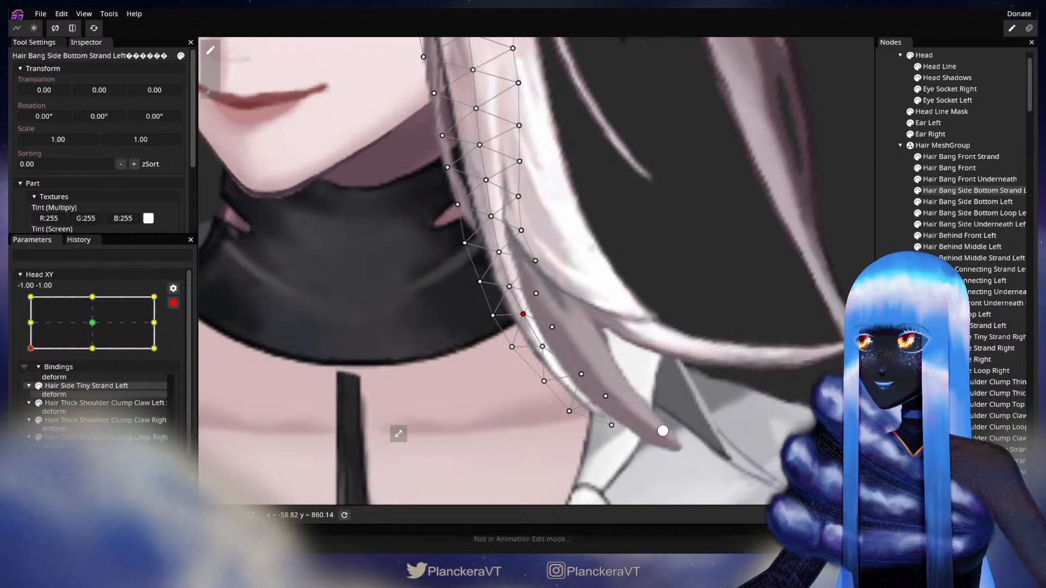
pyautogui.click(750, 375)
# - Stop editing the keyframe, preview Head XY motion around (-1, -1), and examine how the side bang strands move over the collar
pyautogui.scroll(-3, 566, 319)
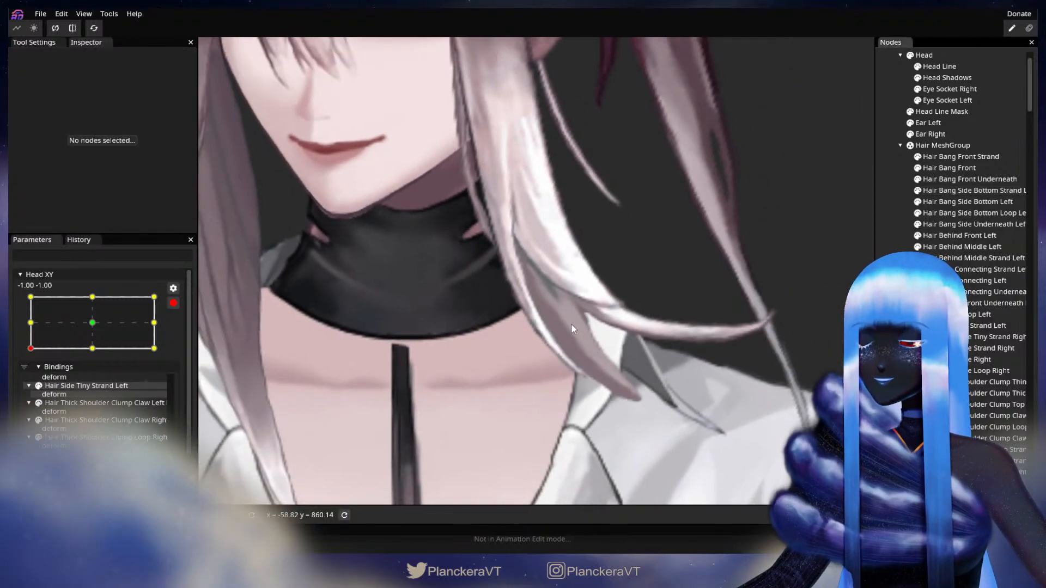
pyautogui.scroll(-5, 571, 324)
pyautogui.scroll(-5, 584, 328)
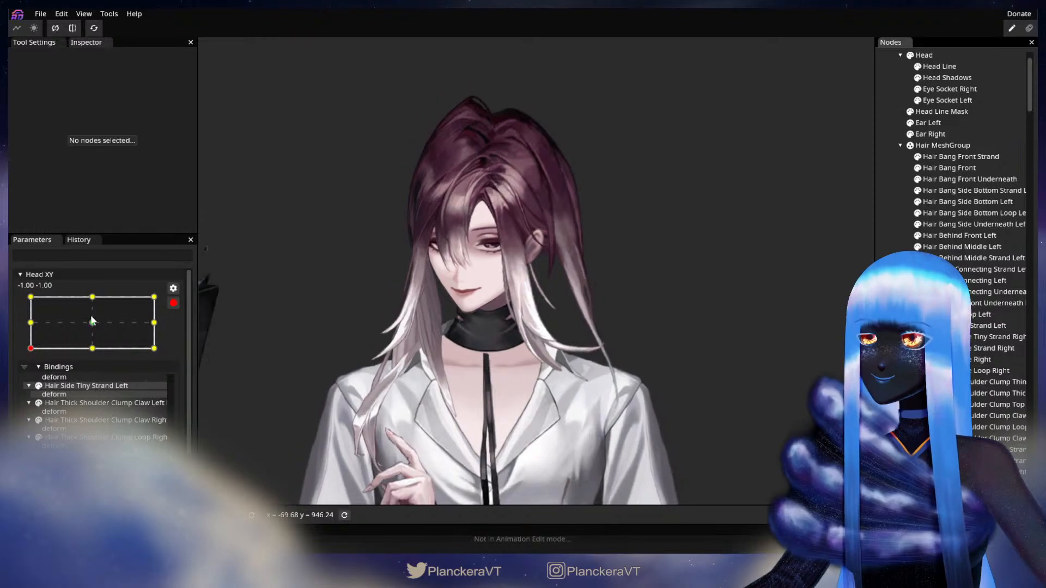
pyautogui.click(173, 303)
pyautogui.moveTo(31, 389)
pyautogui.mouseDown()
pyautogui.moveTo(21, 353)
pyautogui.moveTo(15, 375)
pyautogui.mouseUp()
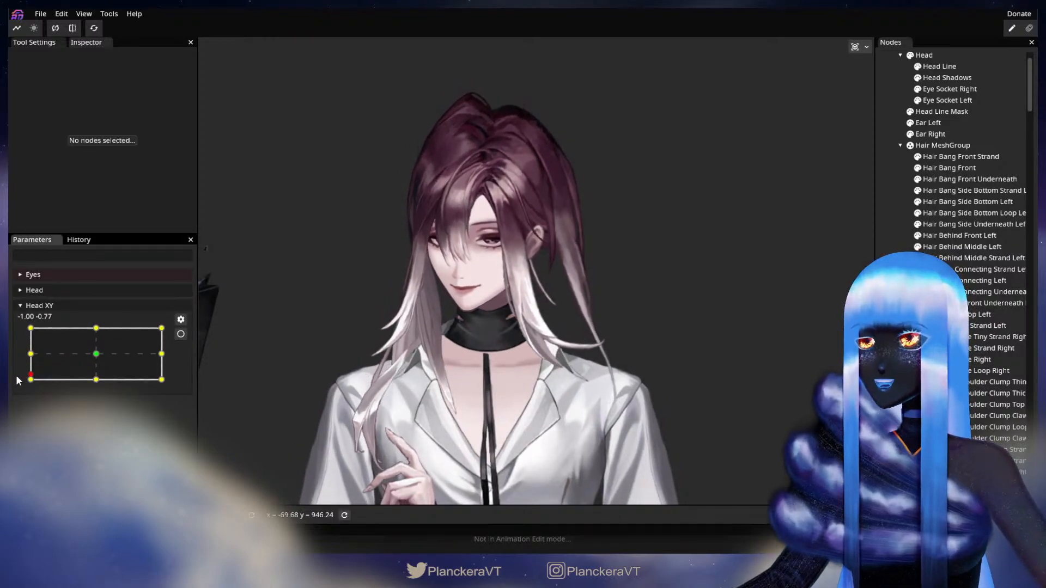
pyautogui.scroll(2, 565, 363)
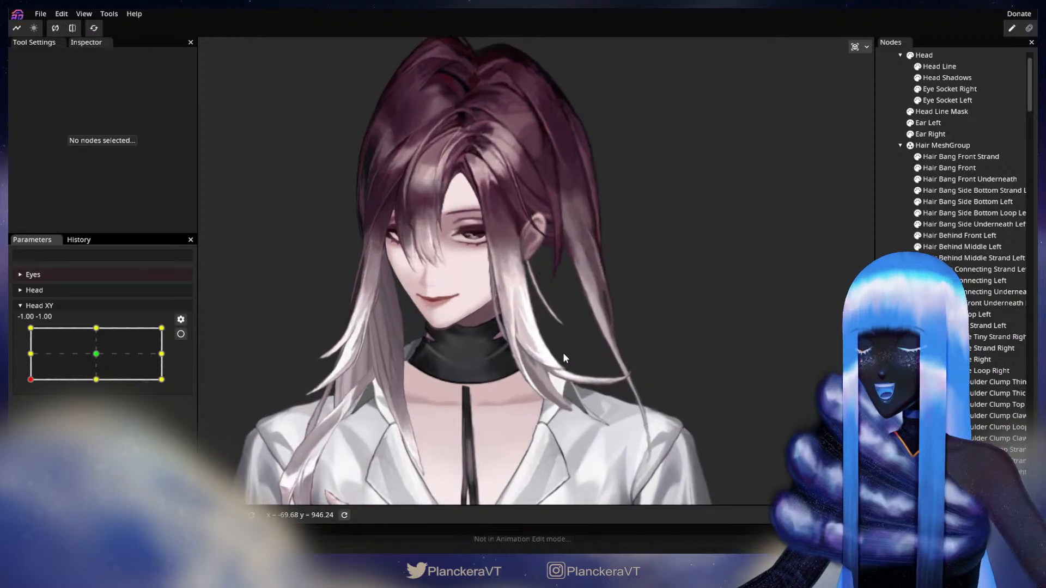
pyautogui.scroll(2, 562, 353)
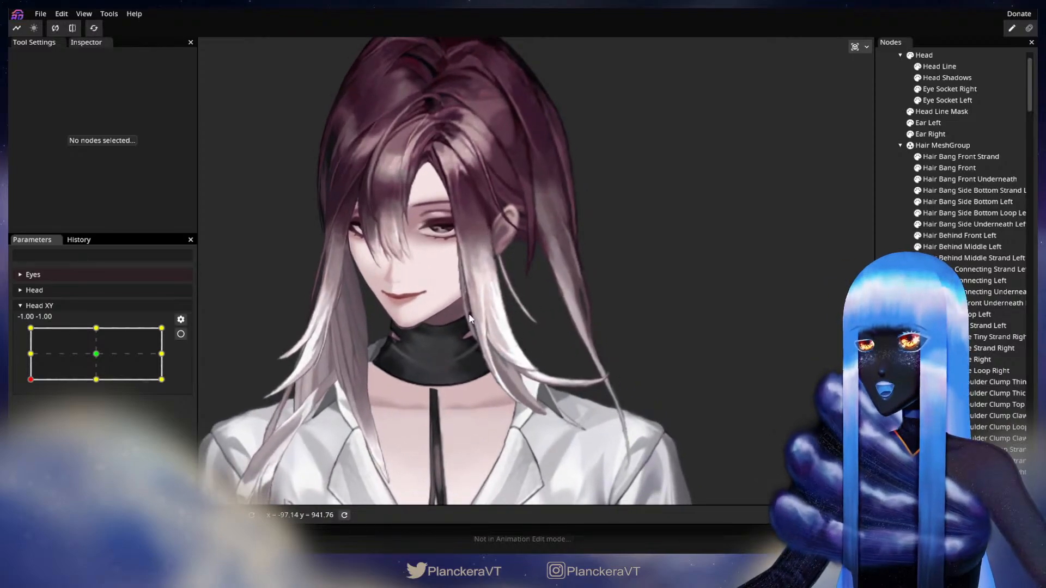
pyautogui.scroll(2, 523, 311)
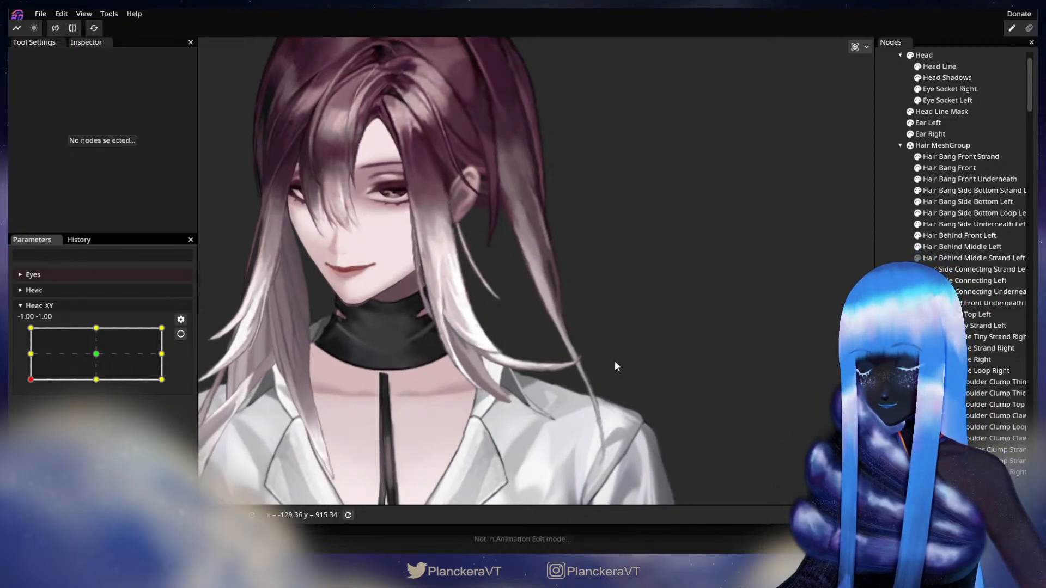
pyautogui.scroll(3, 349, 310)
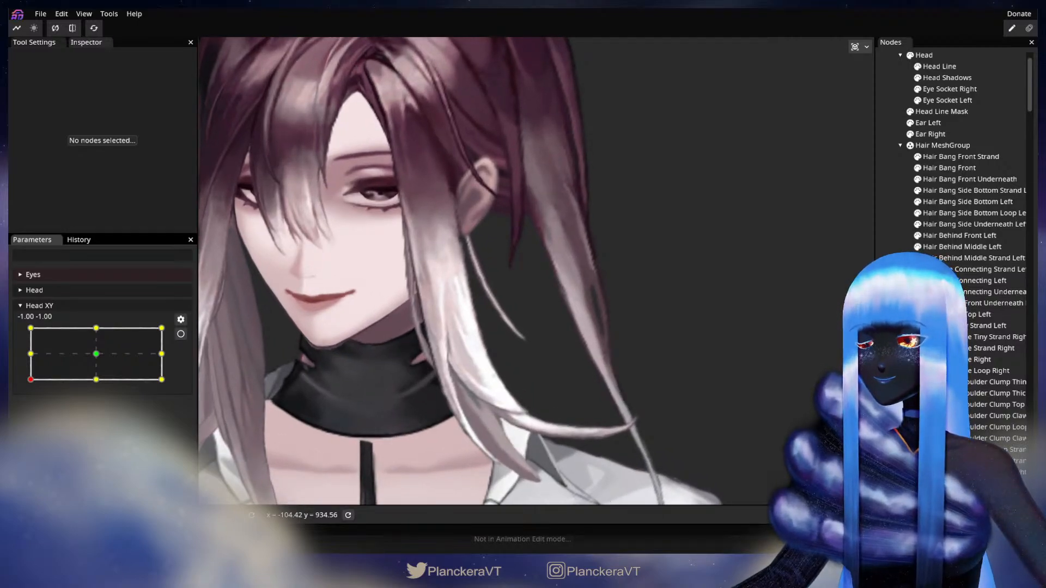
pyautogui.moveTo(414, 443); pyautogui.dragTo(418, 393)
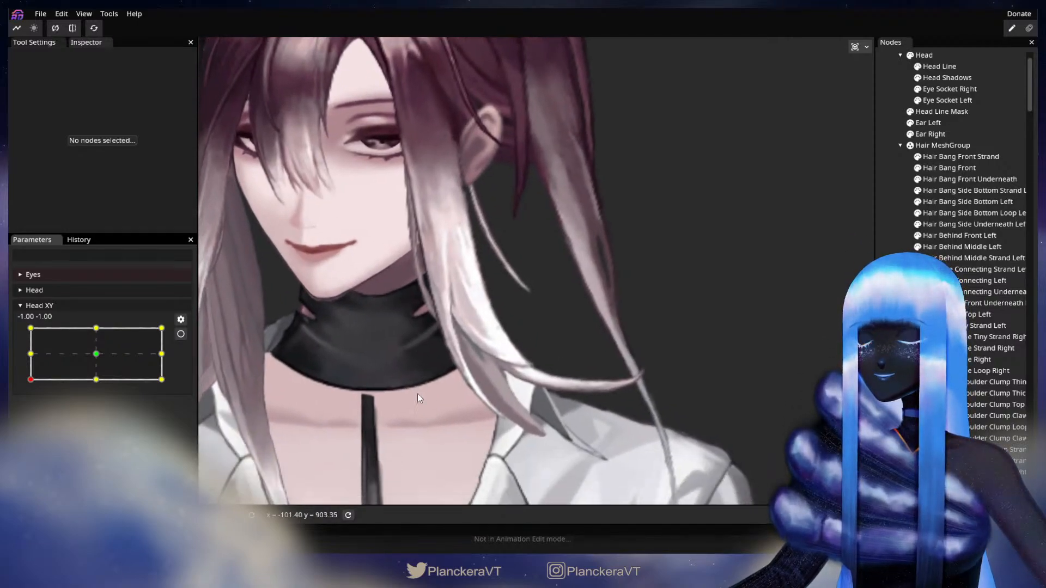
pyautogui.moveTo(31, 380)
pyautogui.mouseDown()
pyautogui.moveTo(27, 355)
pyautogui.moveTo(15, 380)
pyautogui.moveTo(15, 354)
pyautogui.moveTo(30, 357)
pyautogui.moveTo(27, 383)
pyautogui.mouseUp()
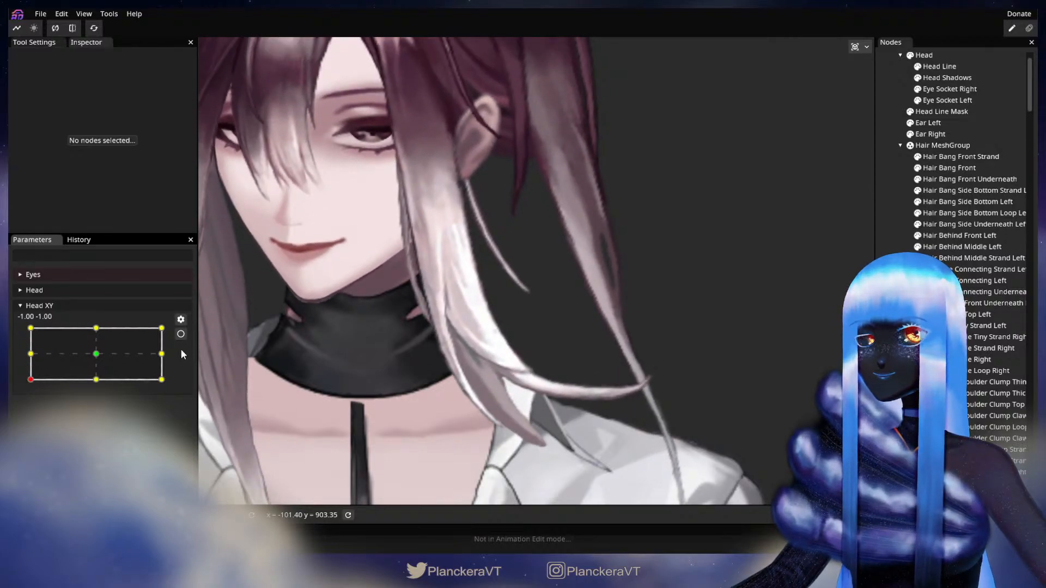
# - Fine-tune the centre and outer-edge vertices on the lower part of Hair Bang Side Bottom Left in the Head XY (-1, -1) keyframe
pyautogui.click(181, 335)
pyautogui.scroll(4, 318, 422)
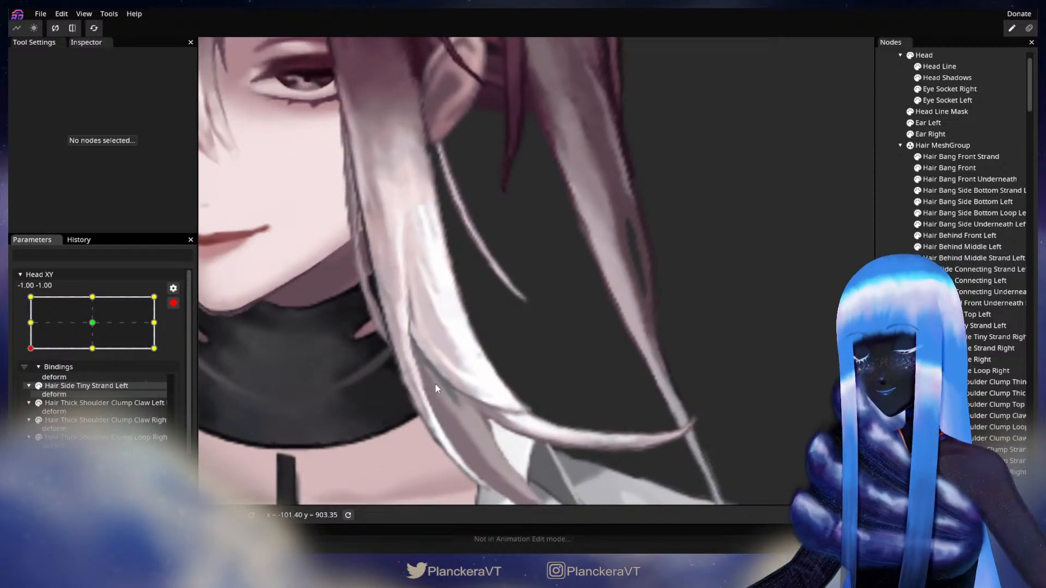
pyautogui.scroll(4, 435, 383)
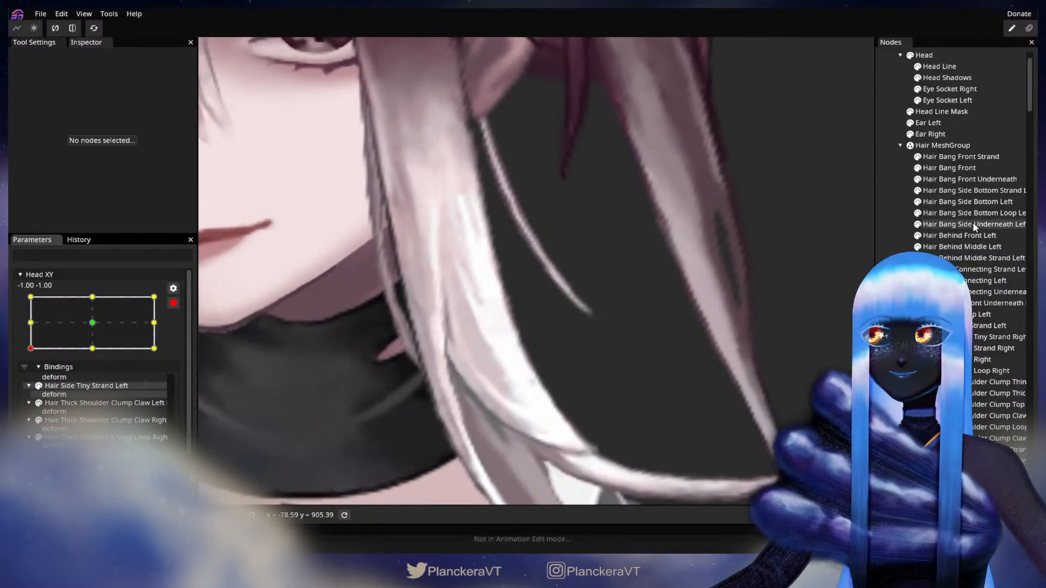
pyautogui.click(959, 236)
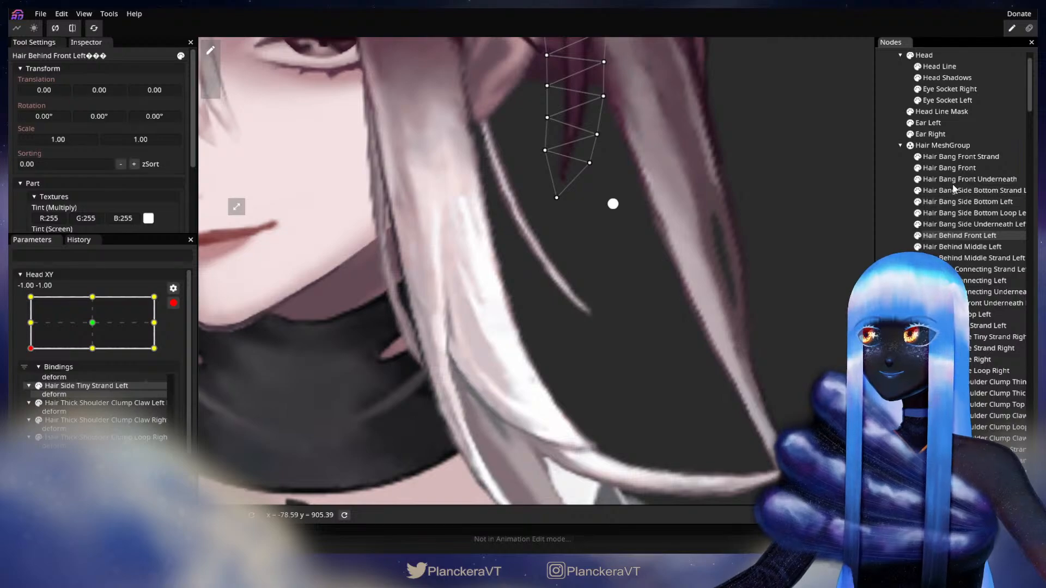
pyautogui.click(950, 168)
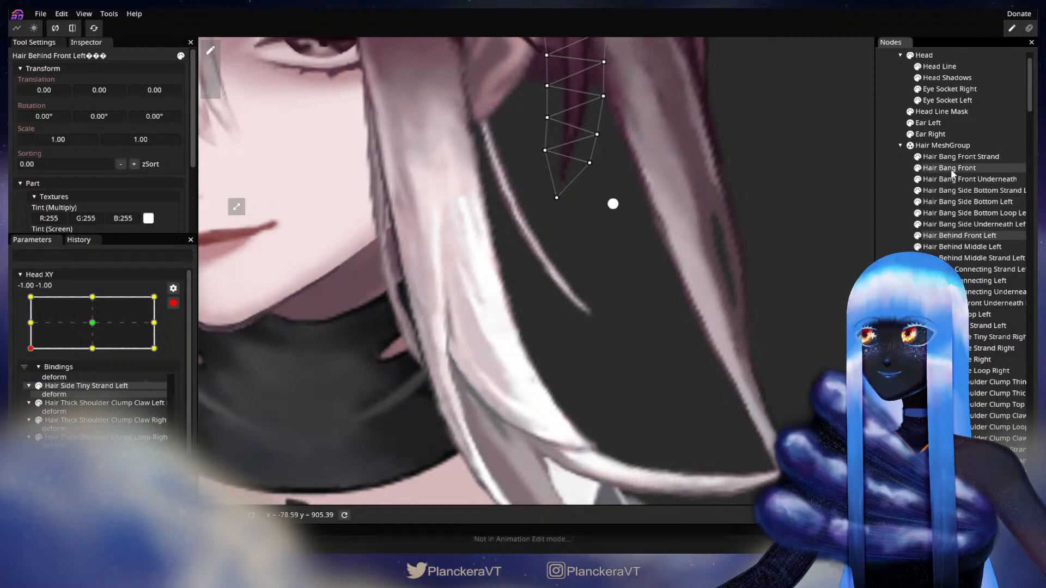
pyautogui.click(956, 202)
pyautogui.scroll(2, 642, 298)
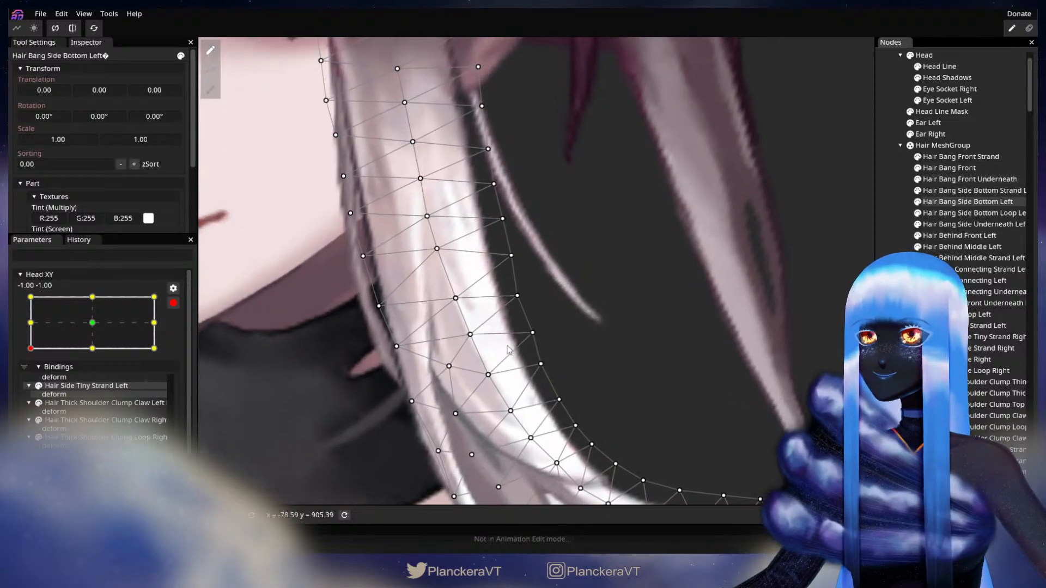
pyautogui.click(457, 298)
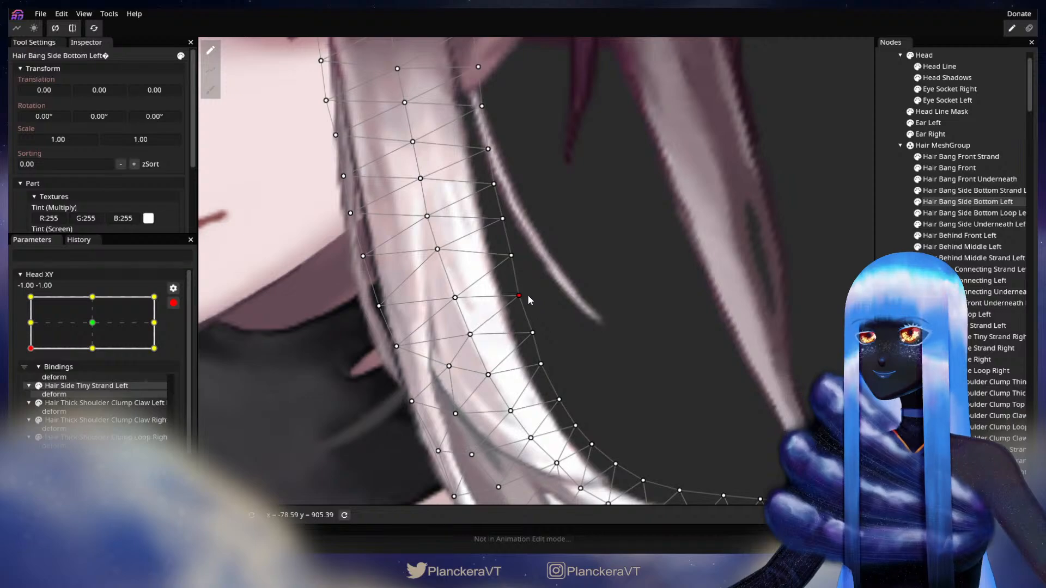
pyautogui.click(532, 333)
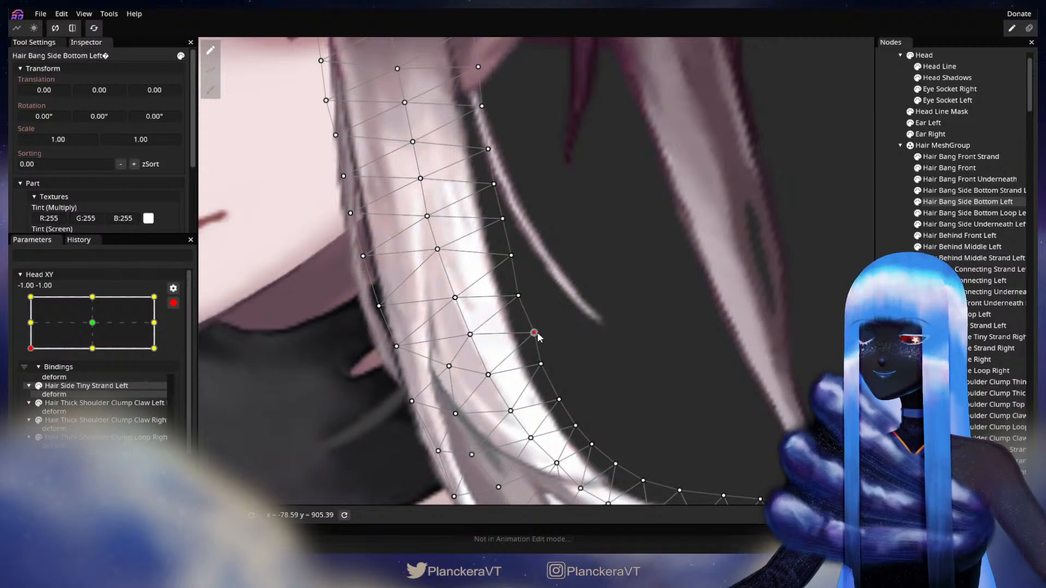
pyautogui.moveTo(550, 337); pyautogui.dragTo(573, 294)
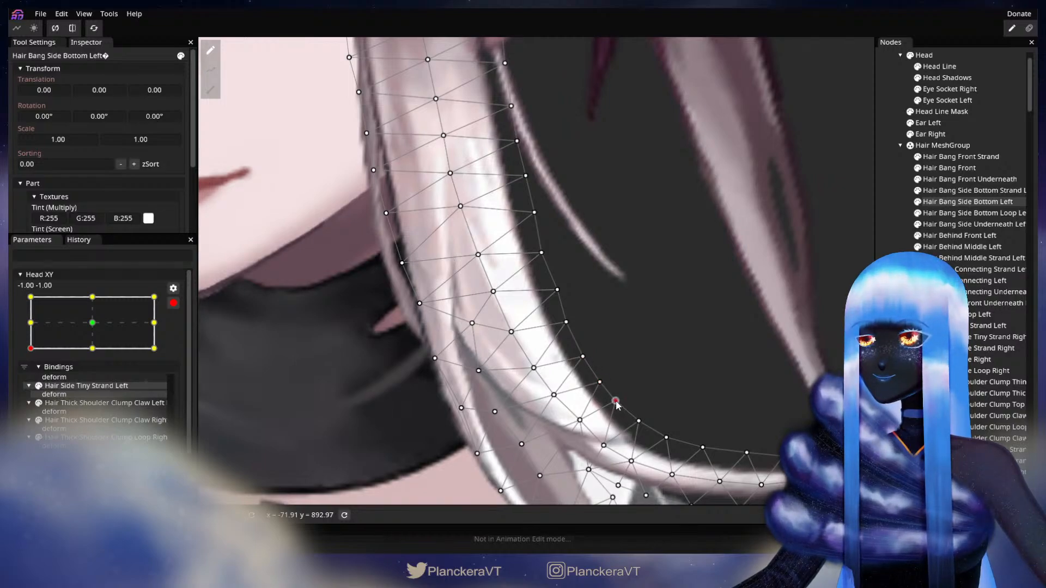
pyautogui.press('Escape')
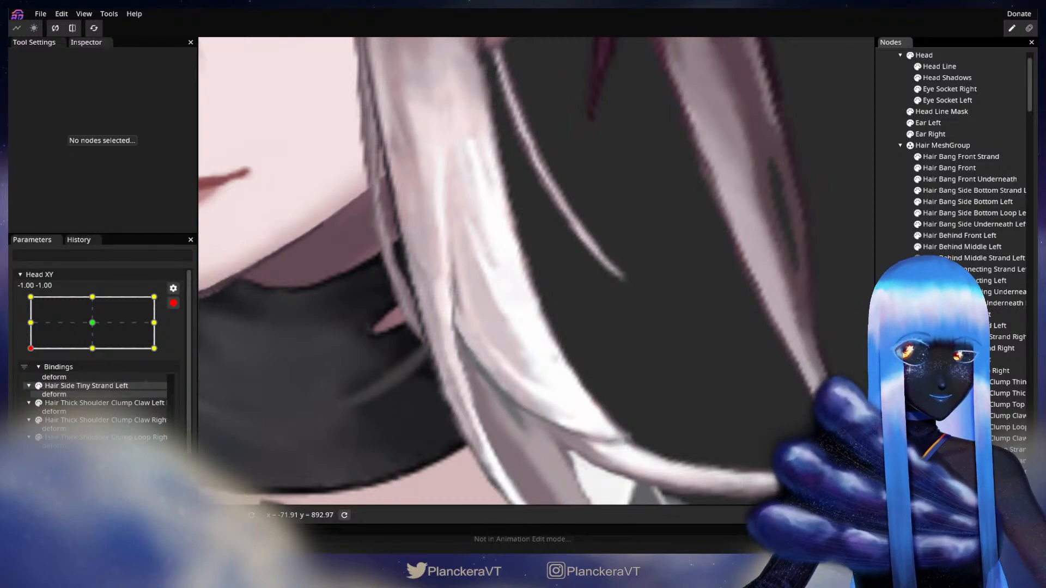
# - Stop editing the keyframe and preview how the side bang moves as Head XY shifts slightly around (-1, -1)
pyautogui.scroll(-5, 741, 205)
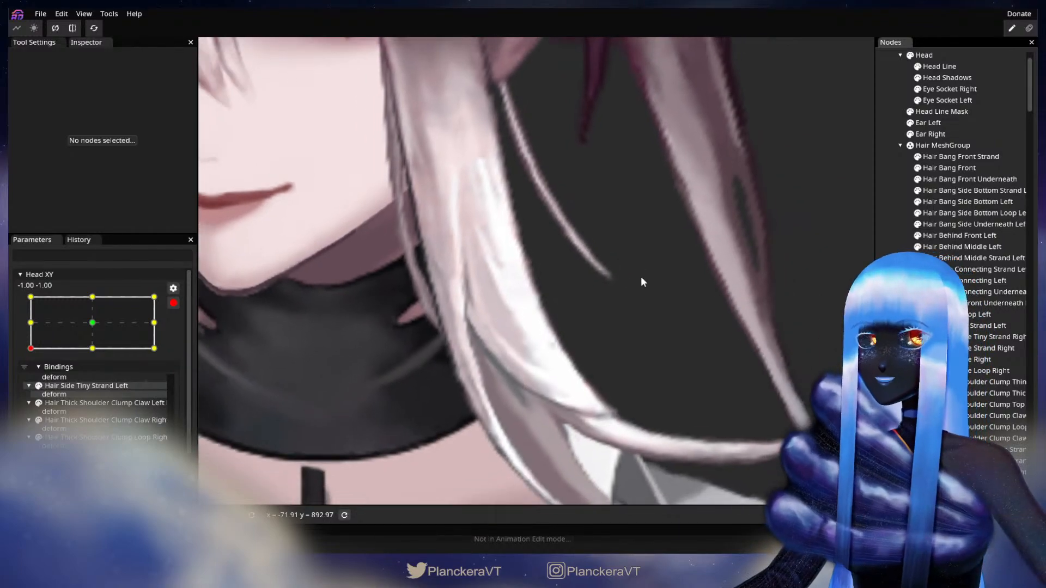
pyautogui.scroll(-2, 591, 357)
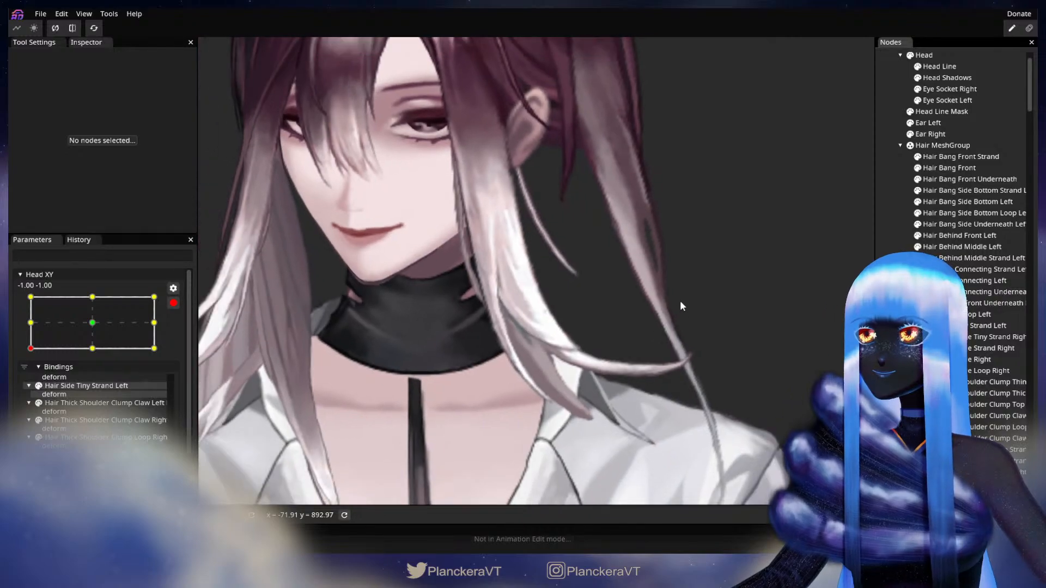
pyautogui.moveTo(676, 304); pyautogui.dragTo(634, 361)
pyautogui.click(174, 303)
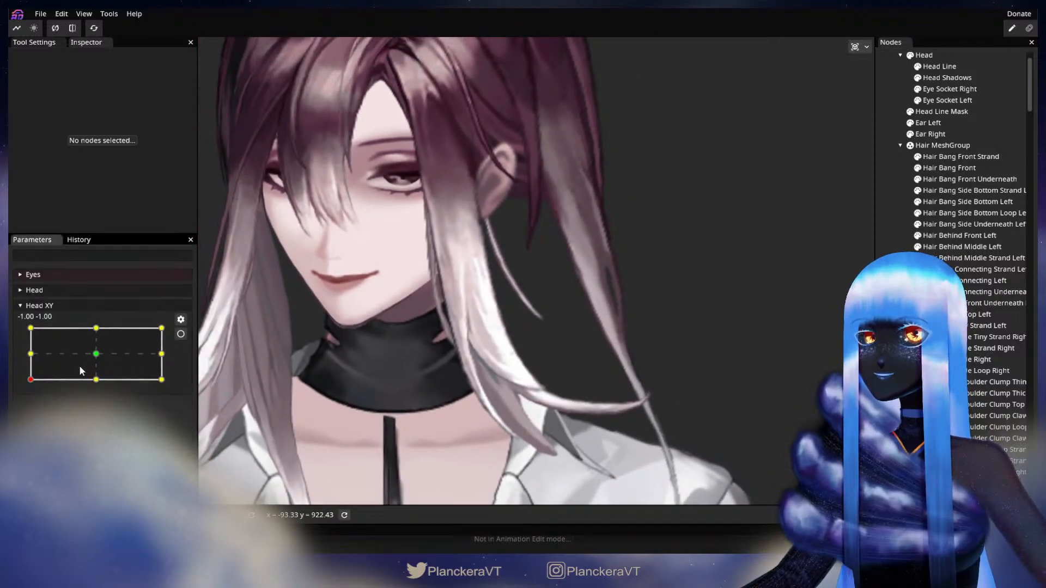
pyautogui.moveTo(30, 381)
pyautogui.mouseDown()
pyautogui.moveTo(27, 353)
pyautogui.moveTo(22, 384)
pyautogui.mouseUp()
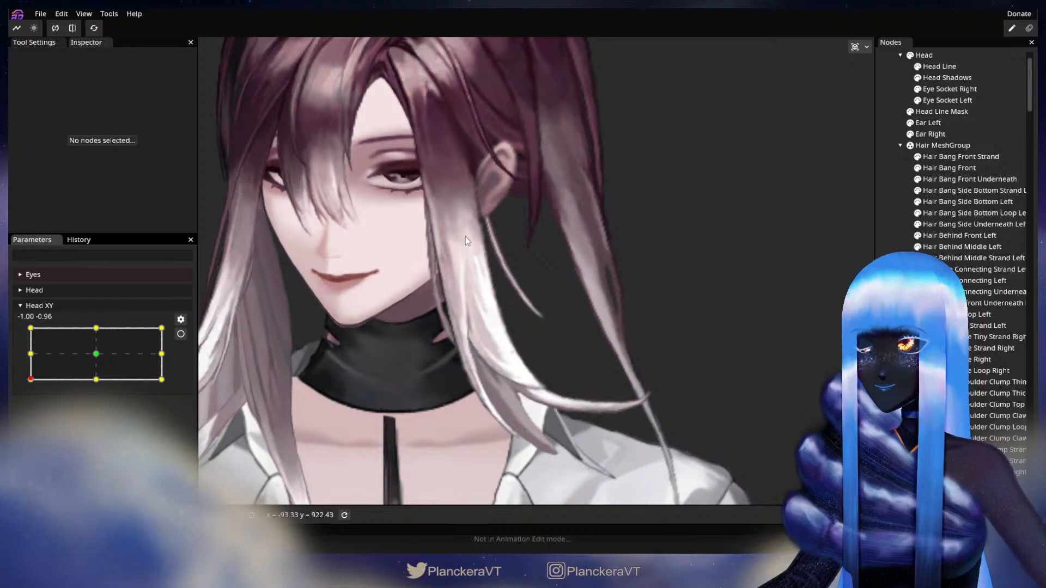
# - Nudge an inner-edge vertex midway along Hair Side Tiny Strand Left in the Head XY (-1, -1) keyframe
pyautogui.click(181, 334)
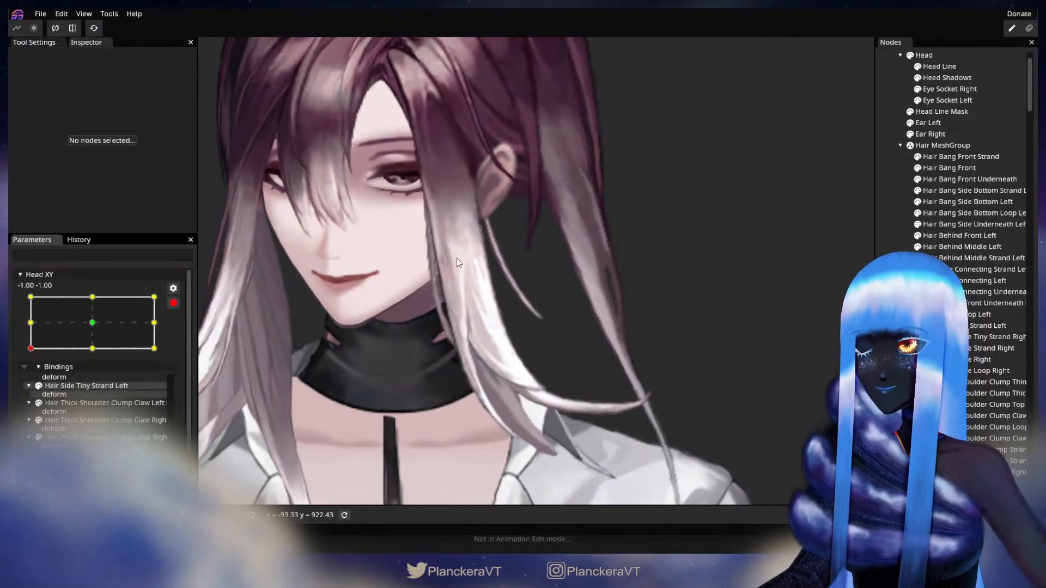
pyautogui.scroll(5, 486, 244)
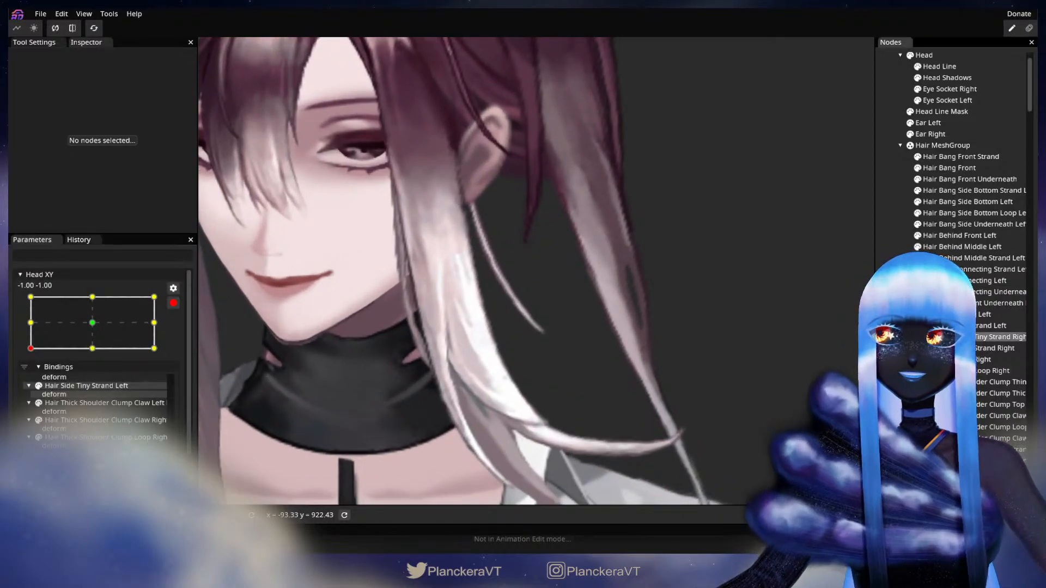
pyautogui.click(992, 325)
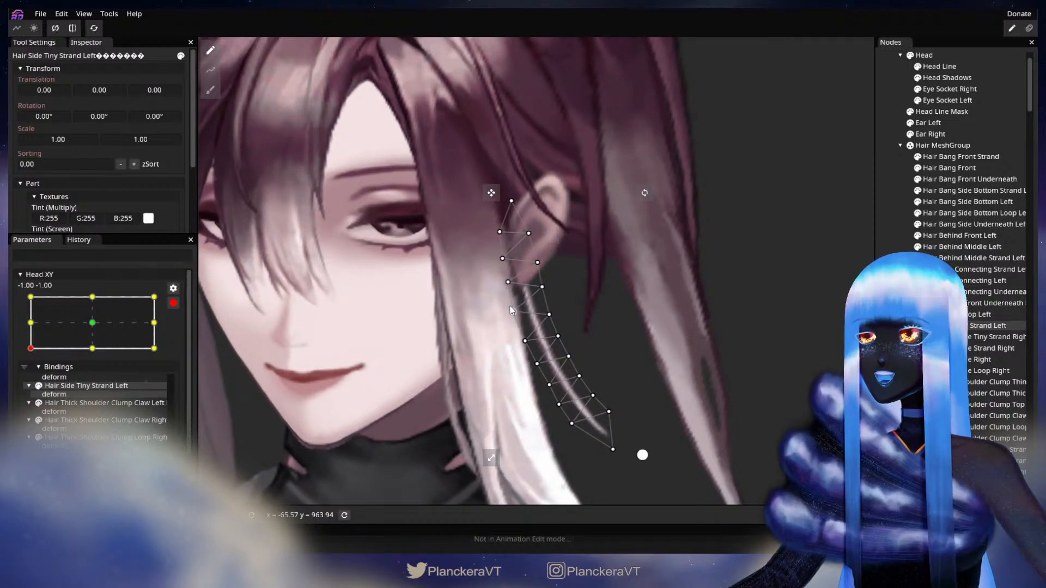
pyautogui.click(512, 311)
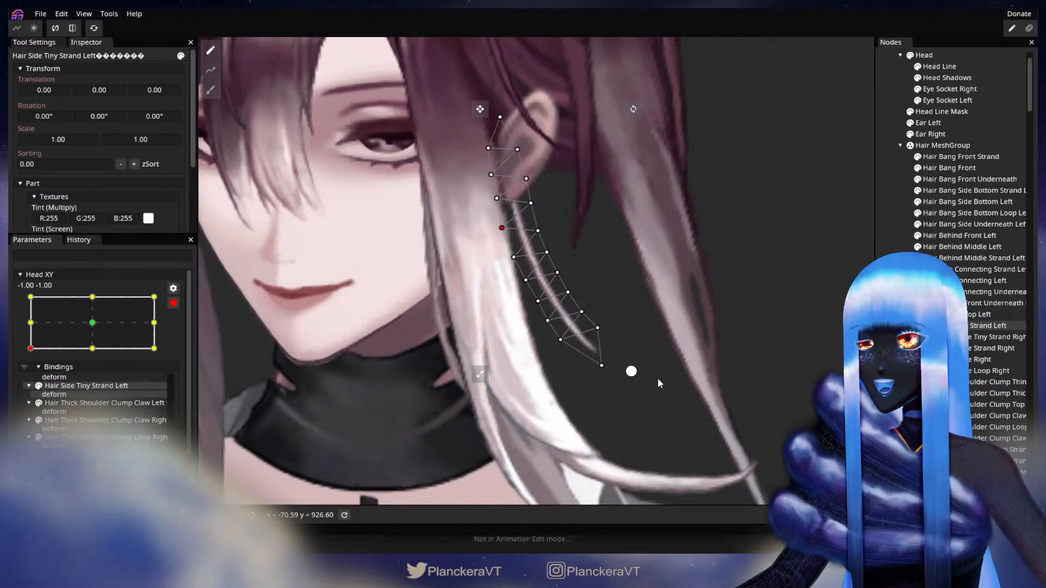
# - Fine-tune three centre-line vertices on the lower part of Hair Bang Side Bottom Left in the Head XY (-1, -1) keyframe
pyautogui.click(974, 203)
pyautogui.scroll(1, 519, 382)
pyautogui.moveTo(504, 374); pyautogui.dragTo(503, 375)
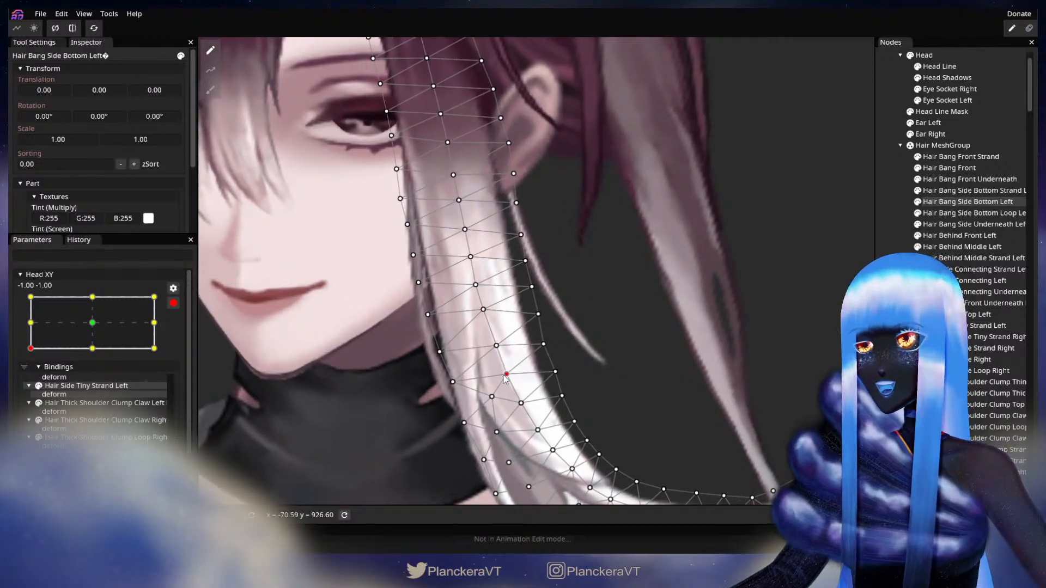
pyautogui.click(496, 347)
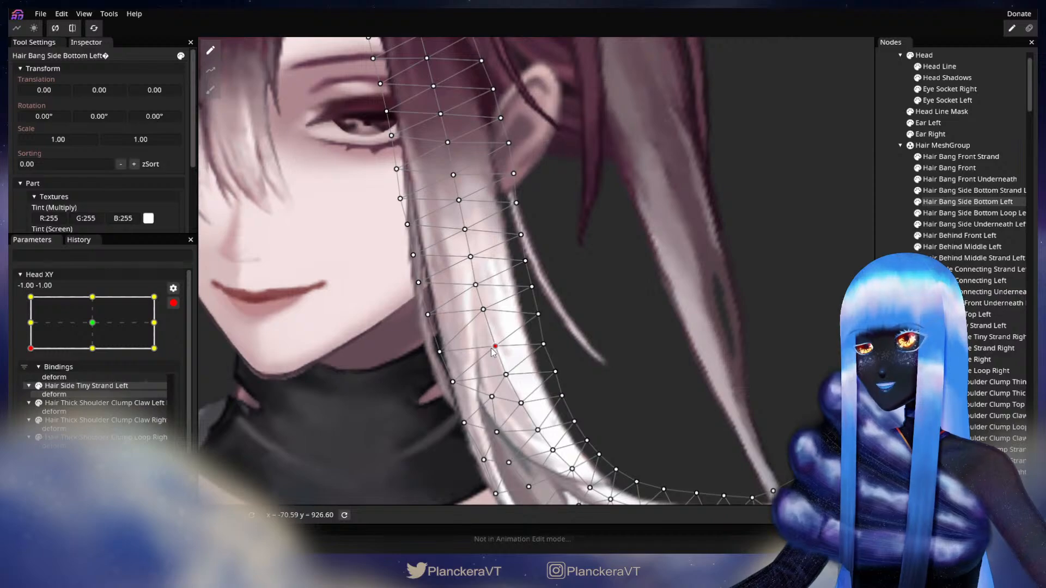
pyautogui.click(521, 403)
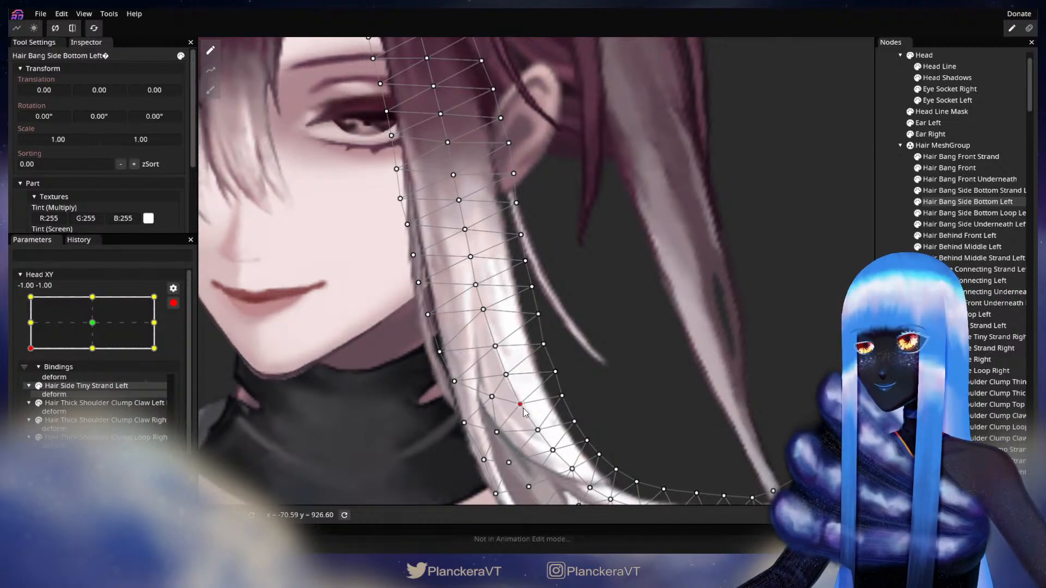
pyautogui.moveTo(551, 414); pyautogui.dragTo(560, 387)
pyautogui.click(894, 382)
# - Stop editing the keyframe and preview the left side hair as Head XY moves between (-1, -1) and (-1, -0.92)
pyautogui.scroll(-5, 628, 344)
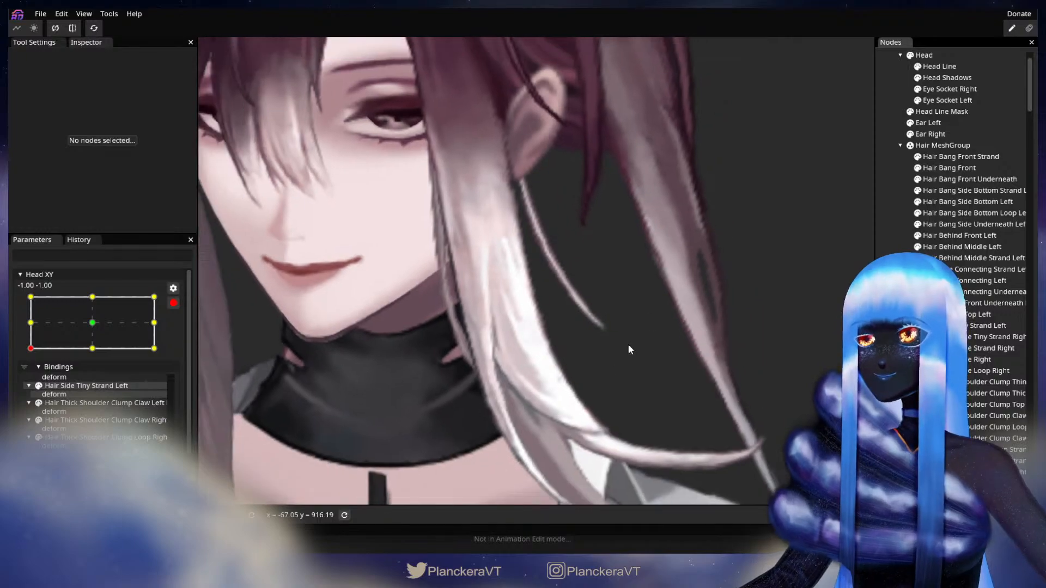
pyautogui.scroll(-1, 587, 404)
pyautogui.moveTo(587, 404); pyautogui.dragTo(577, 419)
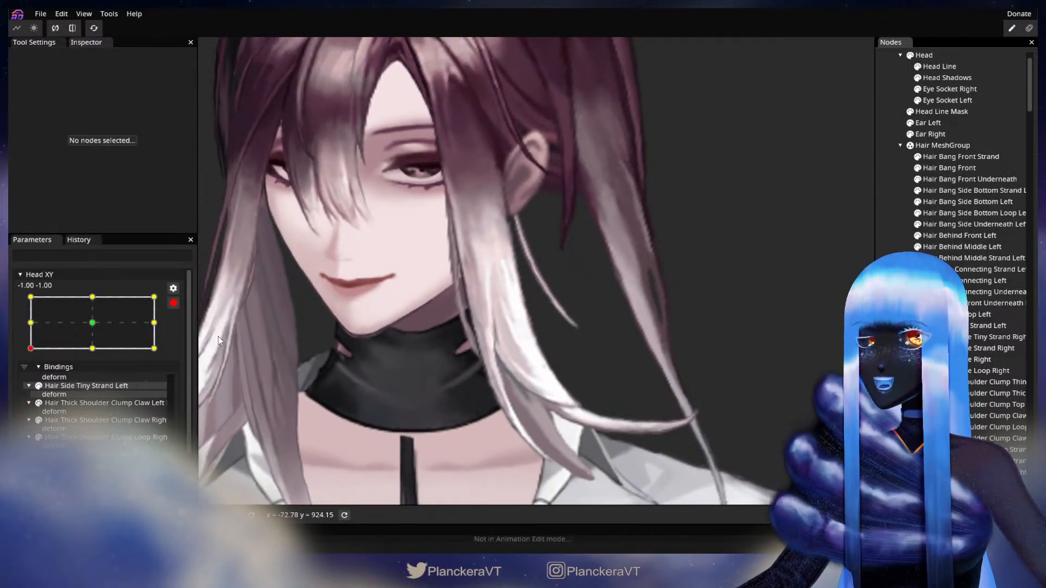
pyautogui.click(173, 304)
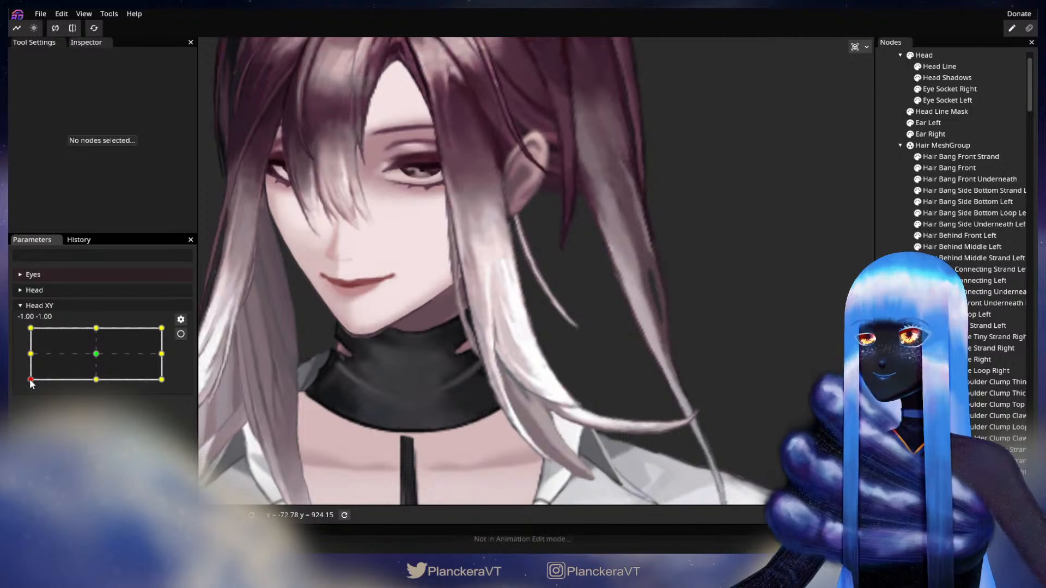
pyautogui.moveTo(30, 381)
pyautogui.mouseDown()
pyautogui.moveTo(24, 358)
pyautogui.moveTo(31, 379)
pyautogui.mouseUp()
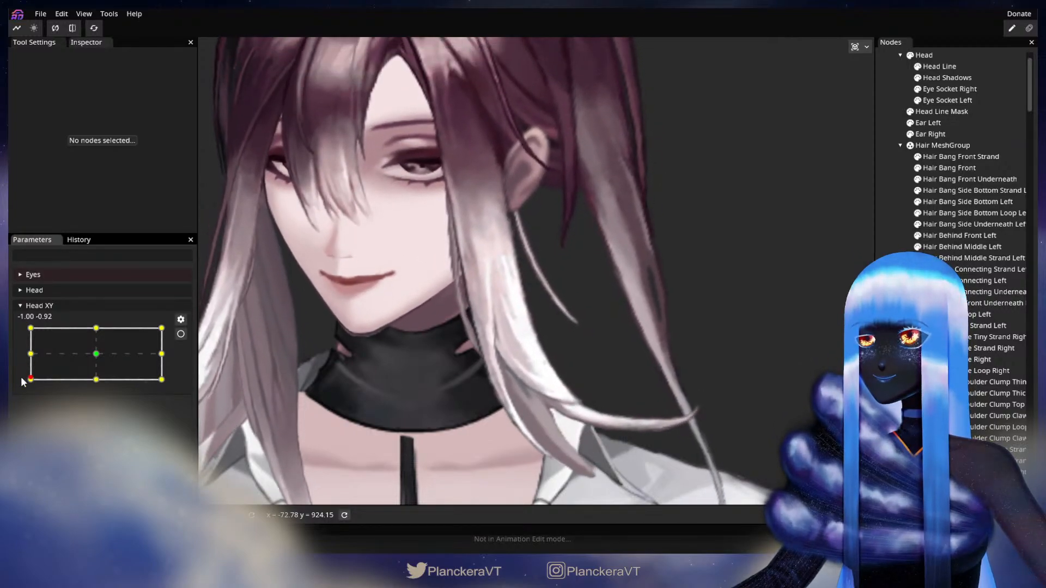
# - Nudge the centre vertices of Hair Bang Side Bottom Left beside the collar again in the Head XY (-1, -1) keyframe
pyautogui.click(181, 334)
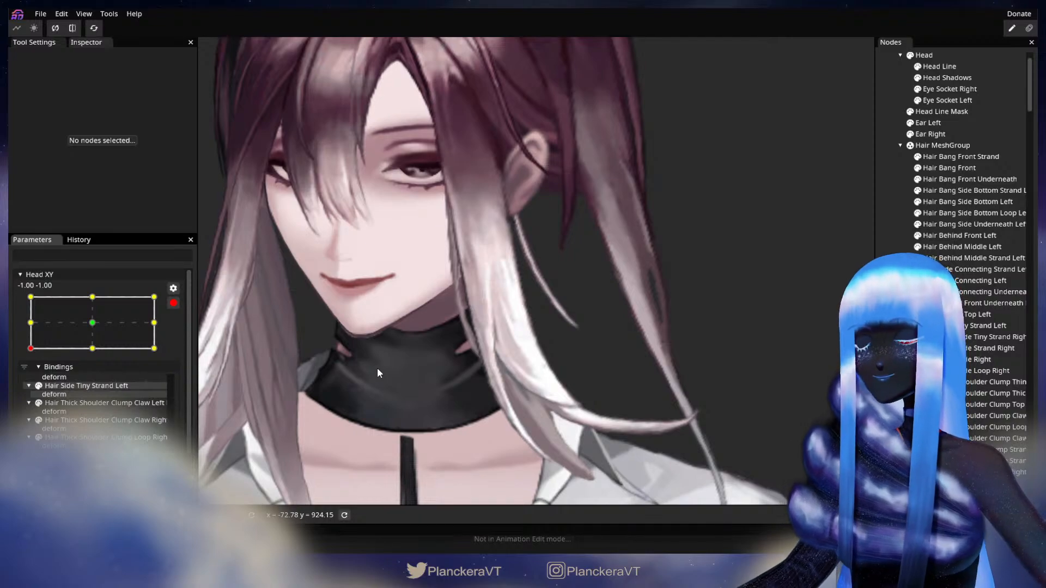
pyautogui.scroll(4, 432, 390)
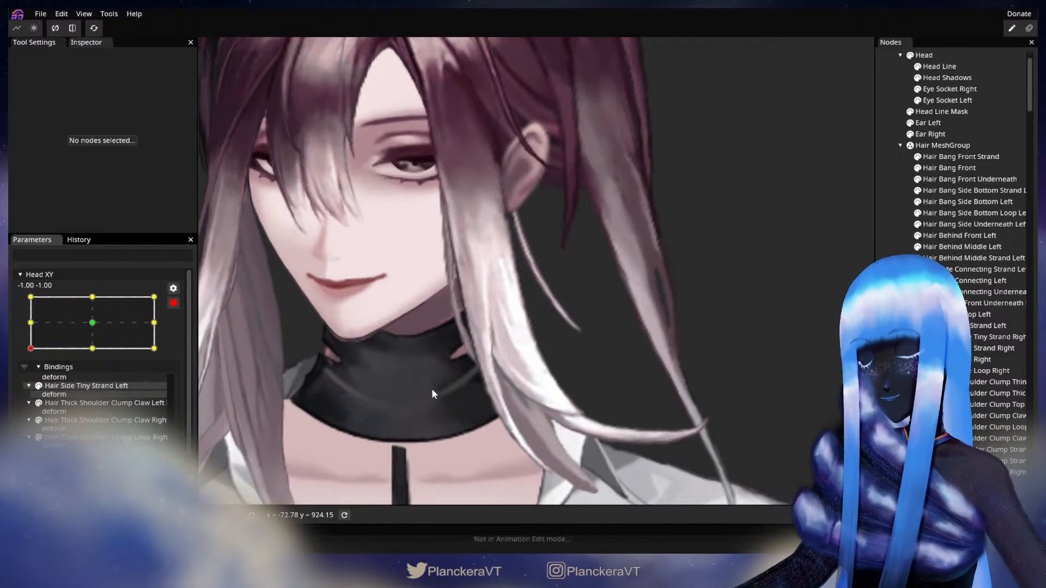
pyautogui.scroll(5, 432, 390)
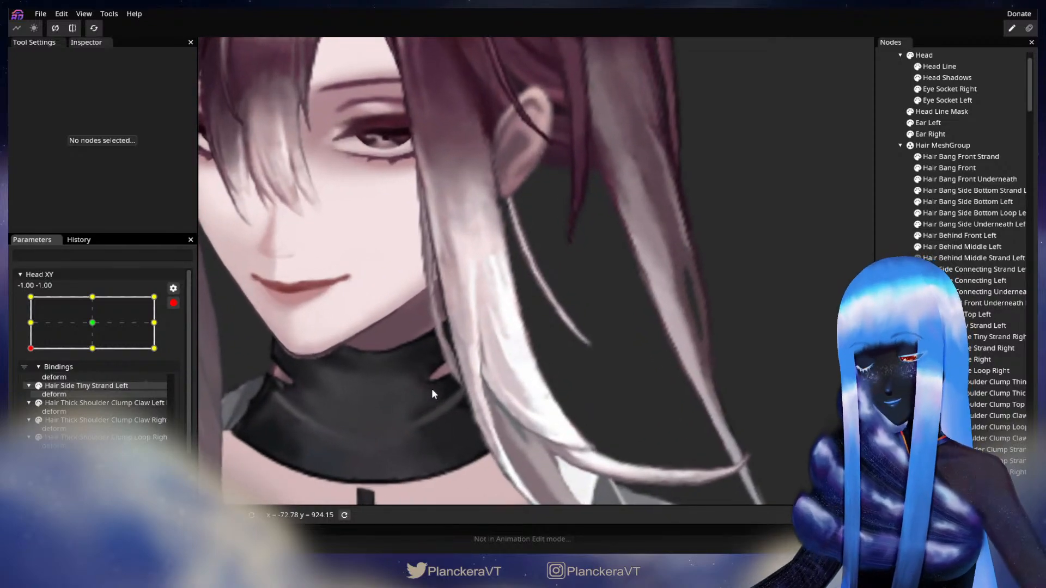
pyautogui.scroll(-2, 507, 394)
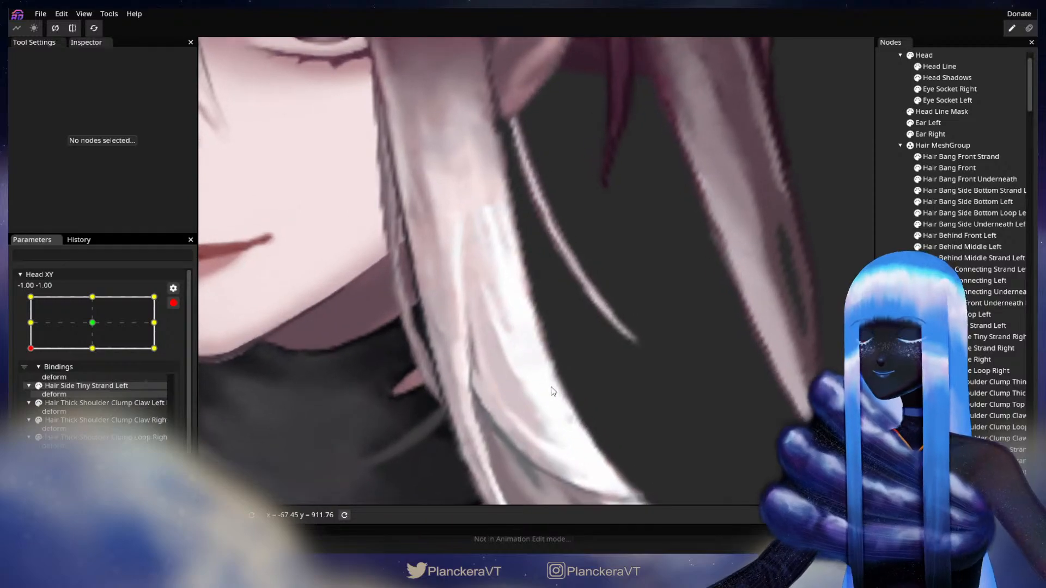
pyautogui.click(959, 202)
pyautogui.scroll(1, 576, 329)
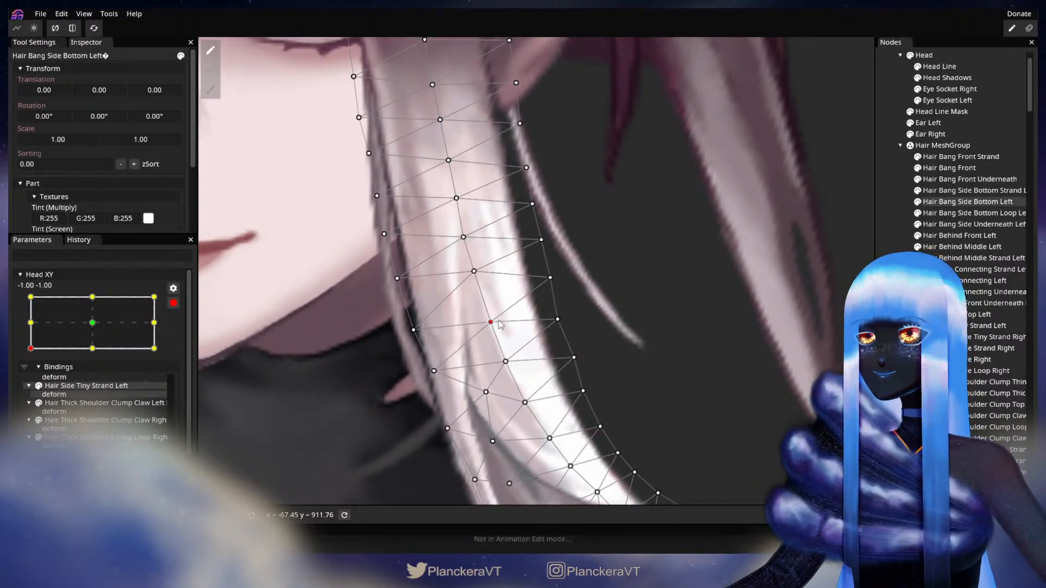
pyautogui.moveTo(498, 321); pyautogui.dragTo(499, 320)
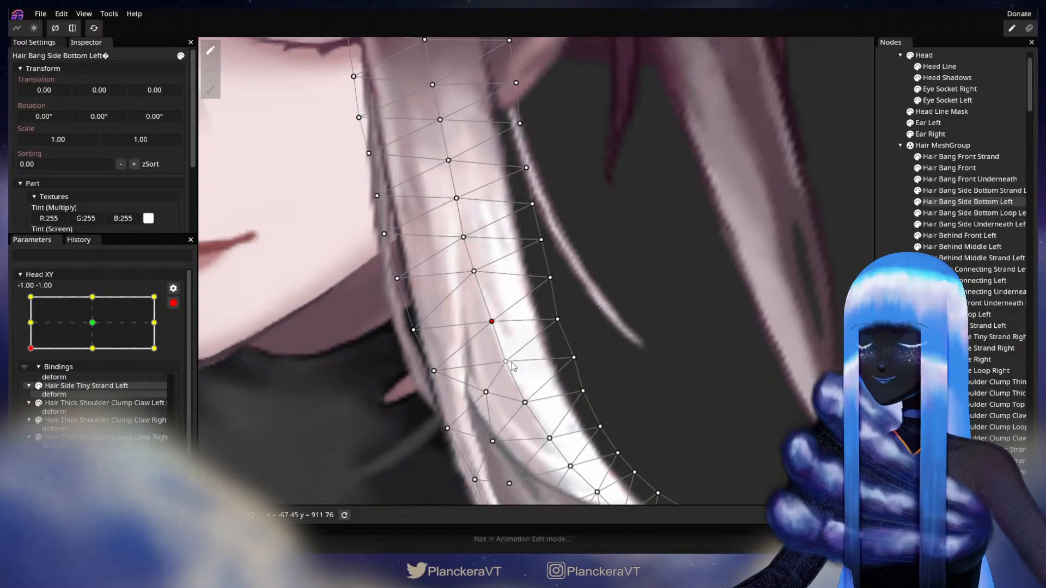
pyautogui.moveTo(508, 364); pyautogui.dragTo(510, 365)
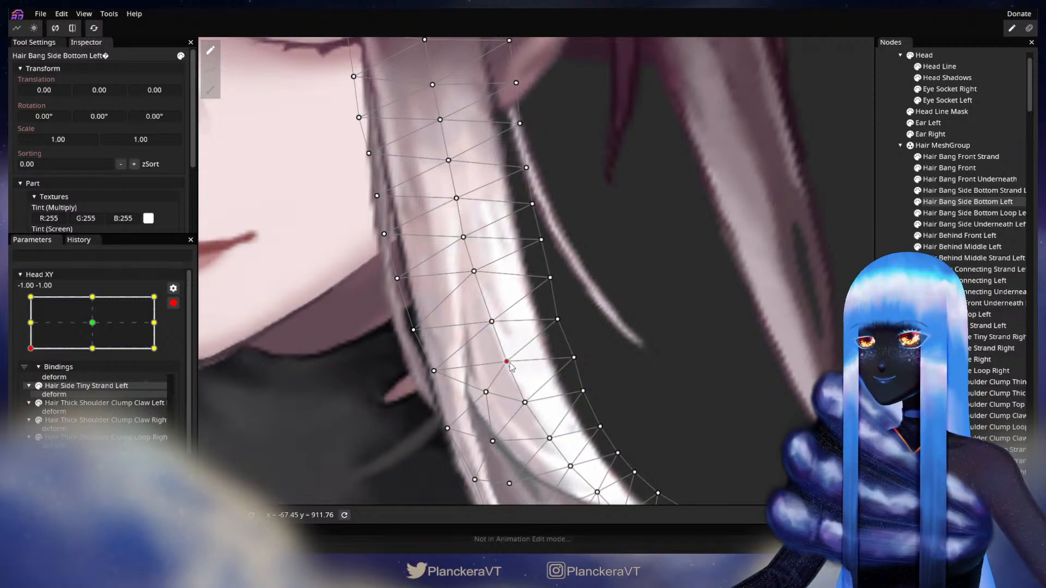
pyautogui.moveTo(529, 404); pyautogui.dragTo(548, 355)
pyautogui.click(548, 355)
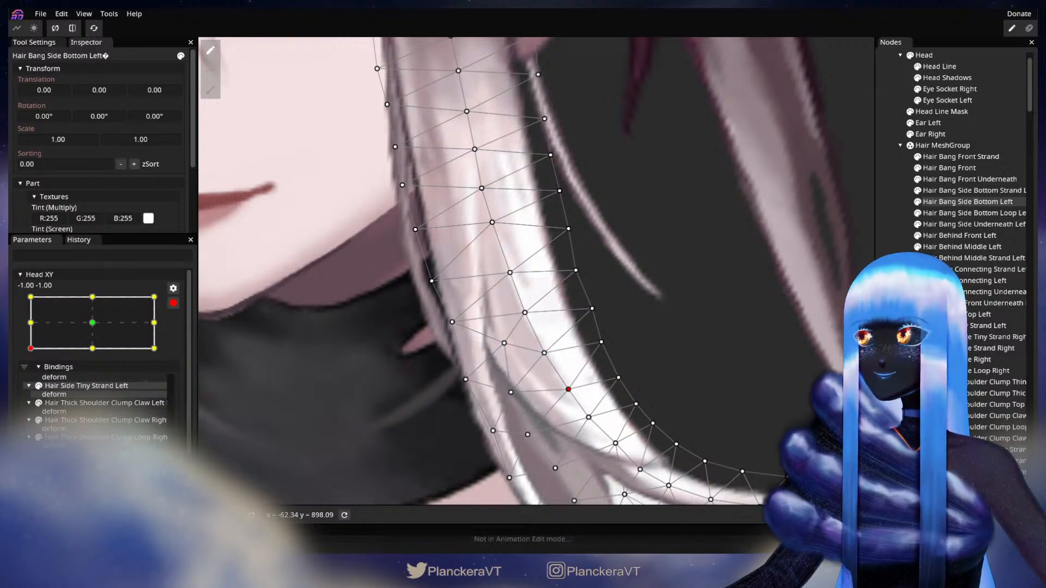
pyautogui.press('Escape')
# - Stop editing the keyframe and preview the whole head of hair as Head XY moves around (-1, -1)
pyautogui.scroll(-2, 552, 330)
pyautogui.scroll(-5, 570, 335)
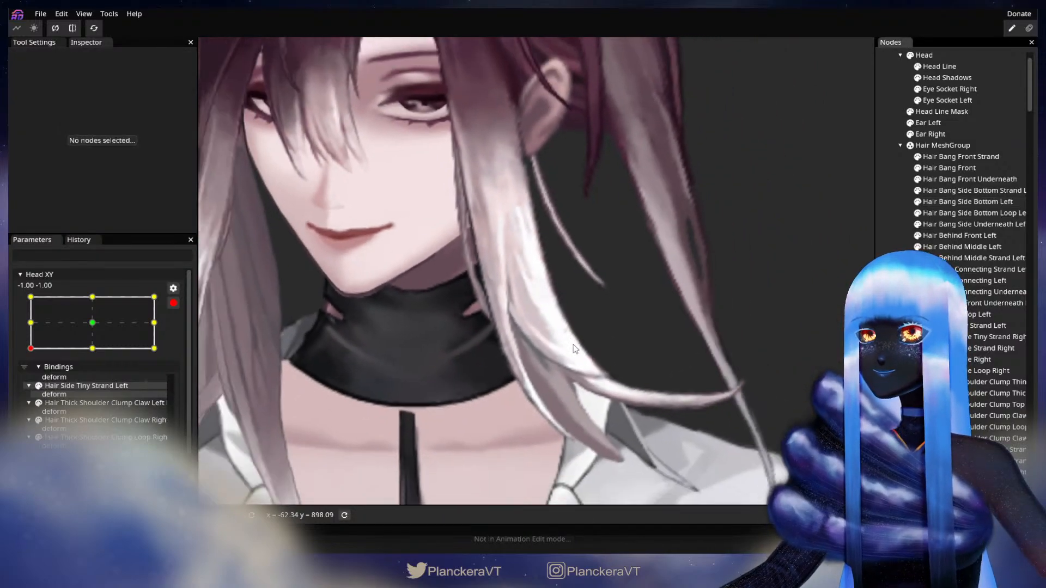
pyautogui.scroll(-4, 576, 359)
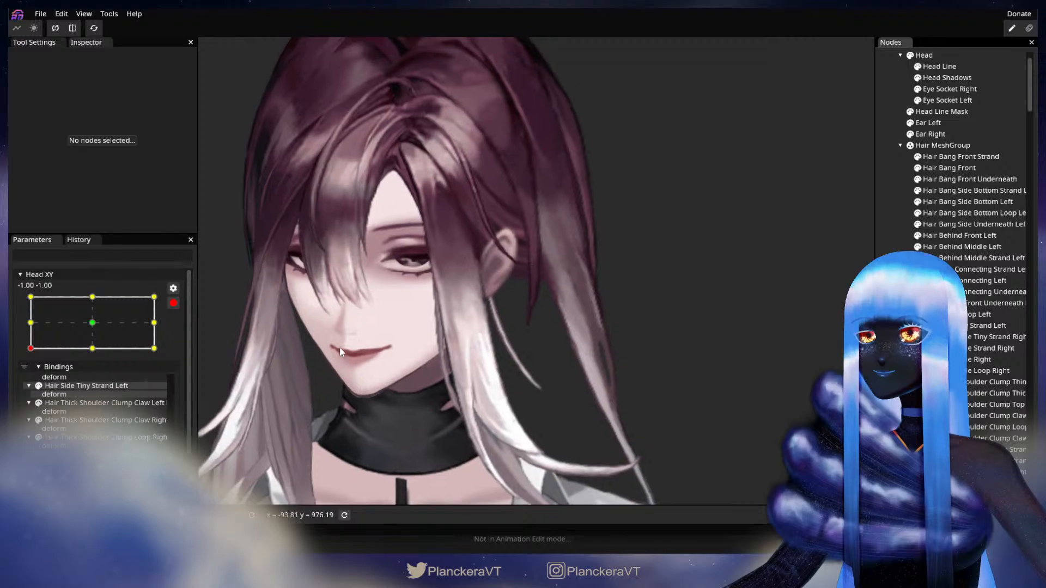
pyautogui.click(173, 303)
pyautogui.moveTo(31, 378)
pyautogui.mouseDown()
pyautogui.moveTo(31, 355)
pyautogui.moveTo(29, 385)
pyautogui.mouseUp()
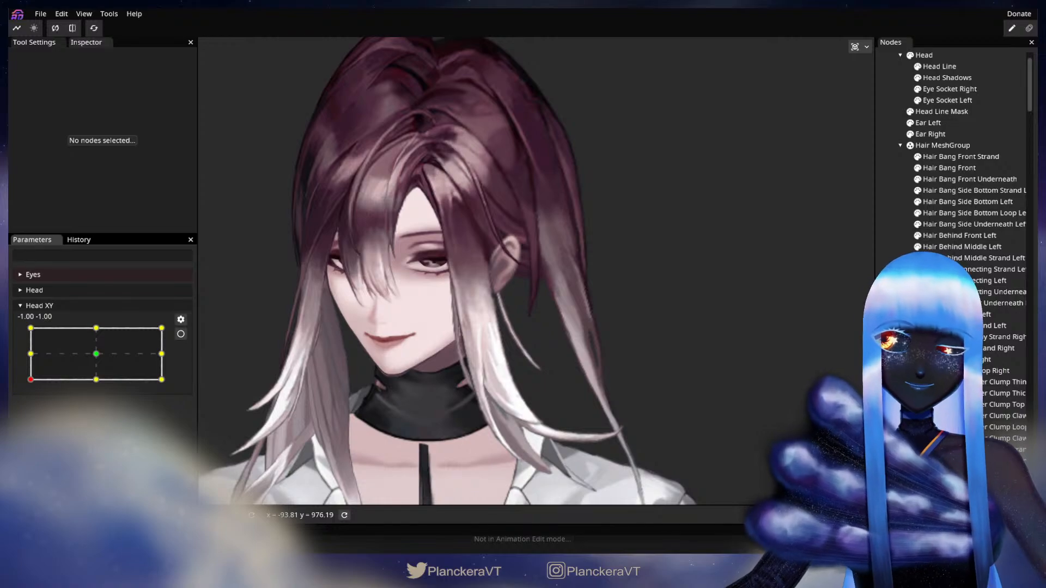
# - Examine the left side hair up close and from farther away while moving Head XY around (-1, -1)
pyautogui.scroll(7, 536, 271)
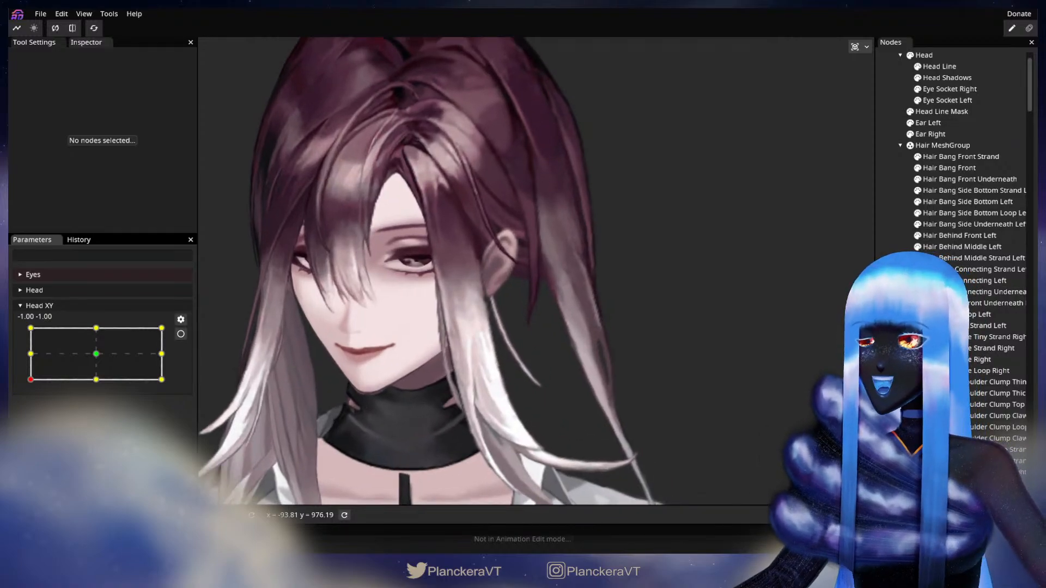
pyautogui.moveTo(364, 391); pyautogui.dragTo(381, 346)
pyautogui.scroll(2, 399, 304)
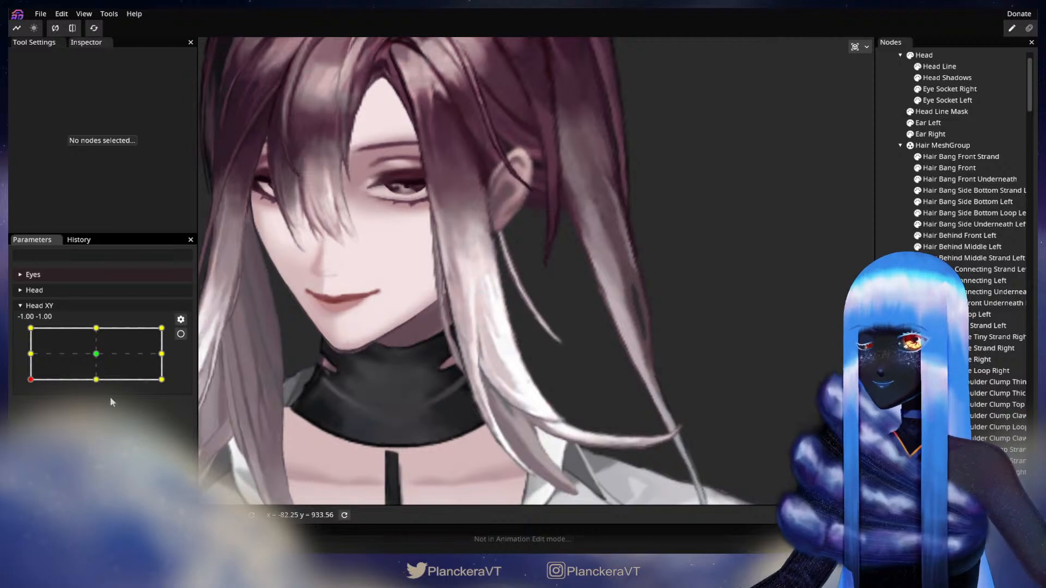
pyautogui.moveTo(27, 381)
pyautogui.mouseDown()
pyautogui.moveTo(27, 355)
pyautogui.moveTo(29, 383)
pyautogui.mouseUp()
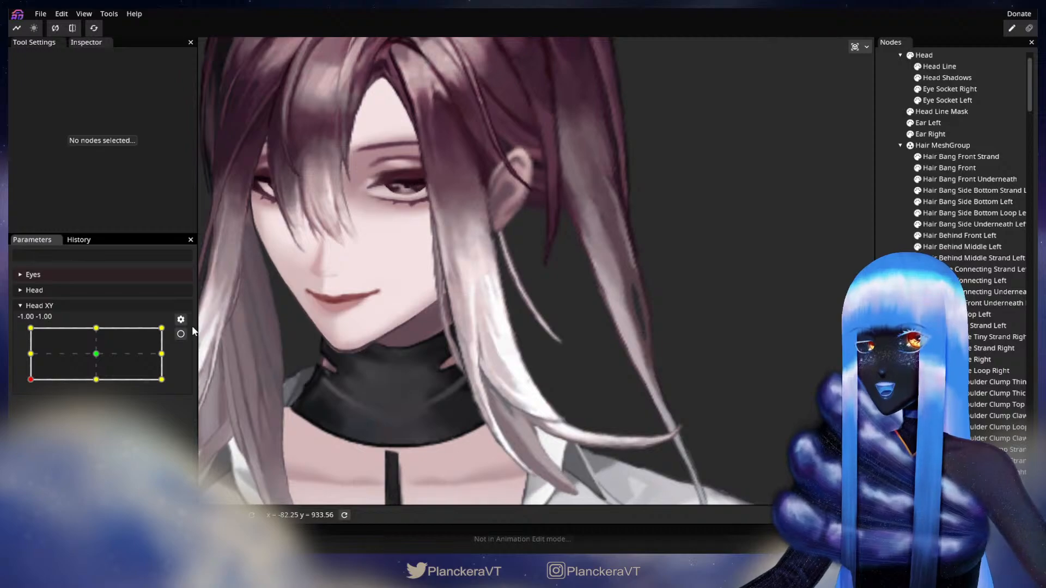
pyautogui.moveTo(495, 400)
pyautogui.mouseDown()
pyautogui.moveTo(476, 394)
pyautogui.moveTo(481, 405)
pyautogui.mouseUp()
pyautogui.scroll(-1, 345, 382)
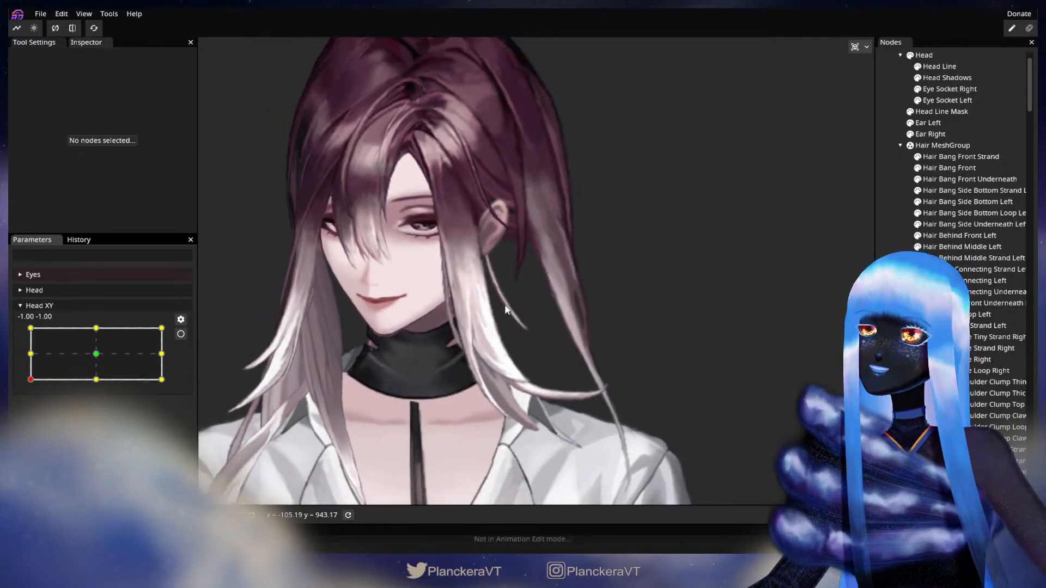
pyautogui.moveTo(531, 294); pyautogui.dragTo(501, 357)
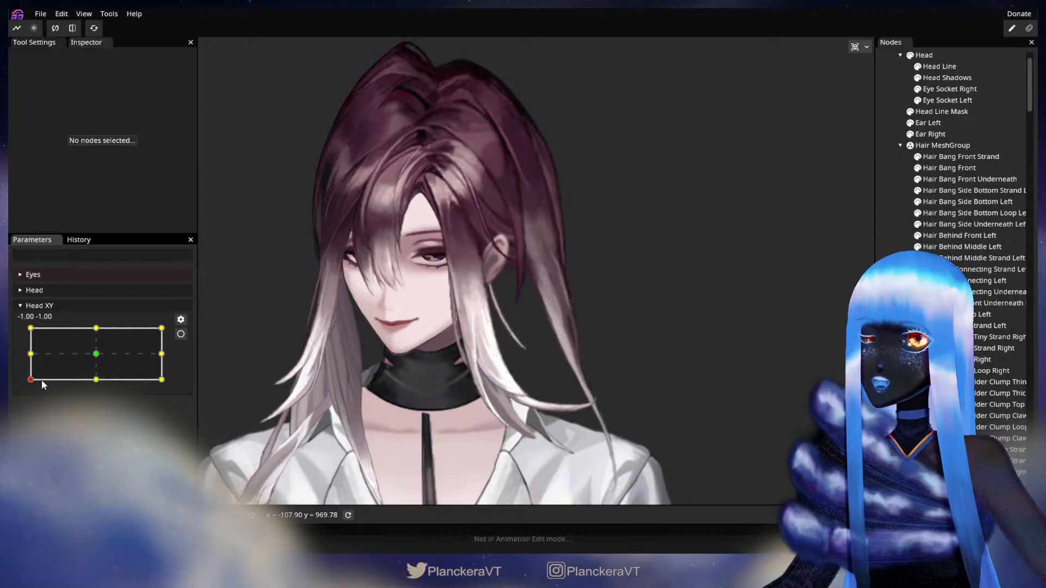
pyautogui.moveTo(30, 381)
pyautogui.mouseDown()
pyautogui.moveTo(24, 319)
pyautogui.moveTo(21, 378)
pyautogui.mouseUp()
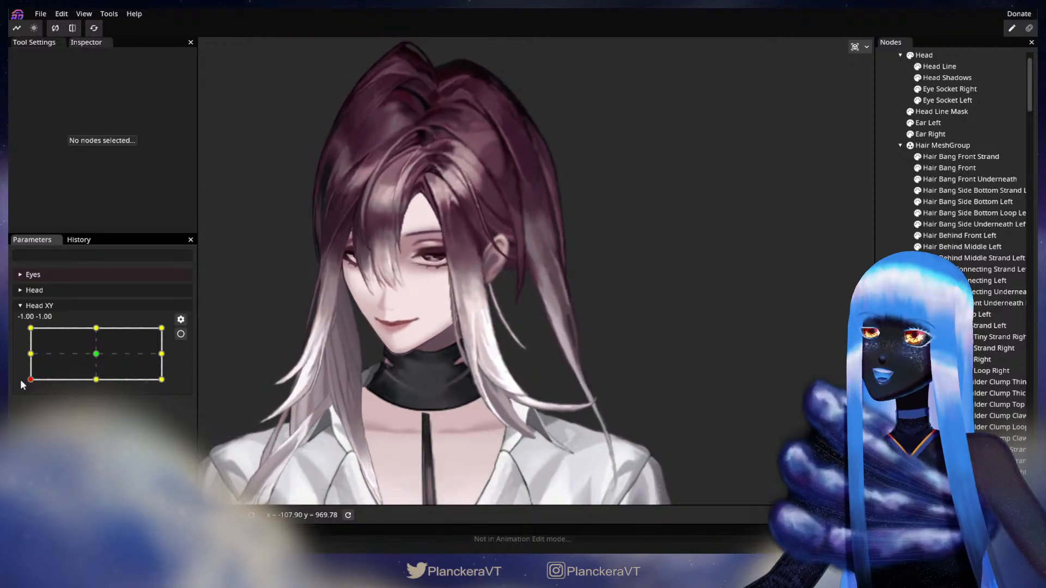
# - Nudge the centre-line vertices along the lower curve of Hair Bang Side Bottom Left in the Head XY (-1, -1) keyframe and preview the motion
pyautogui.click(181, 334)
pyautogui.scroll(3, 534, 367)
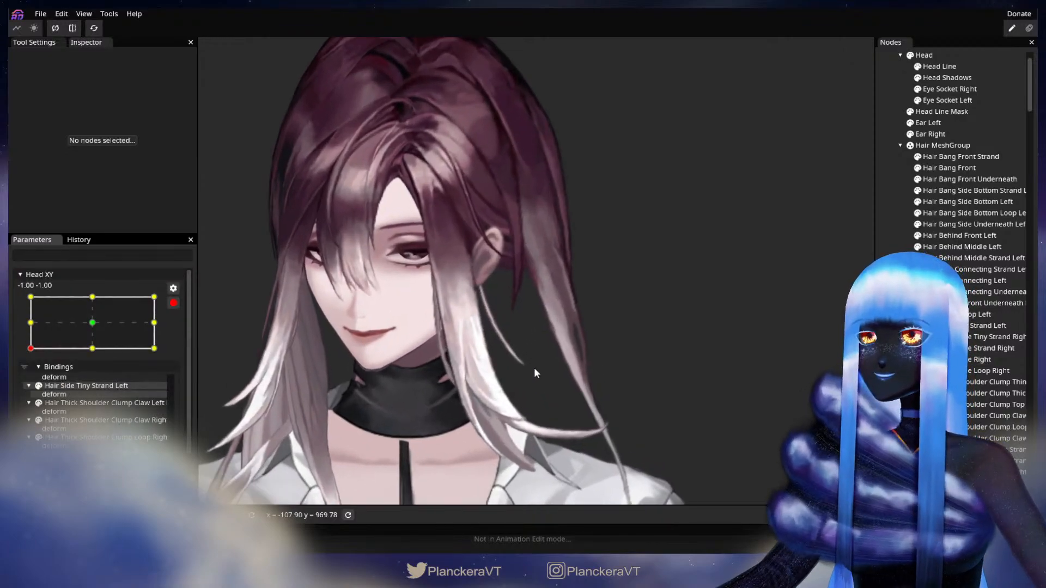
pyautogui.scroll(3, 512, 408)
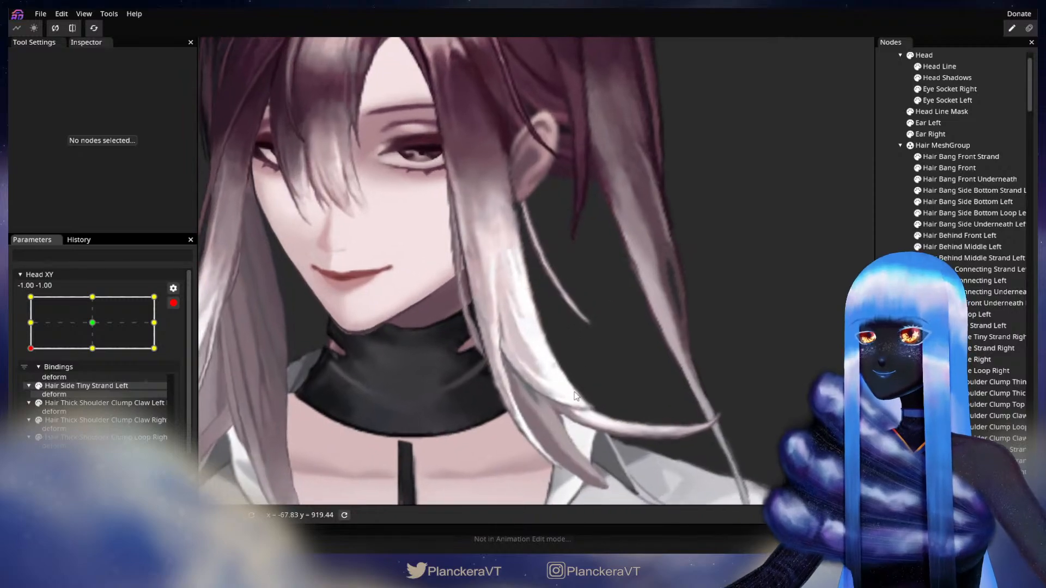
pyautogui.click(520, 408)
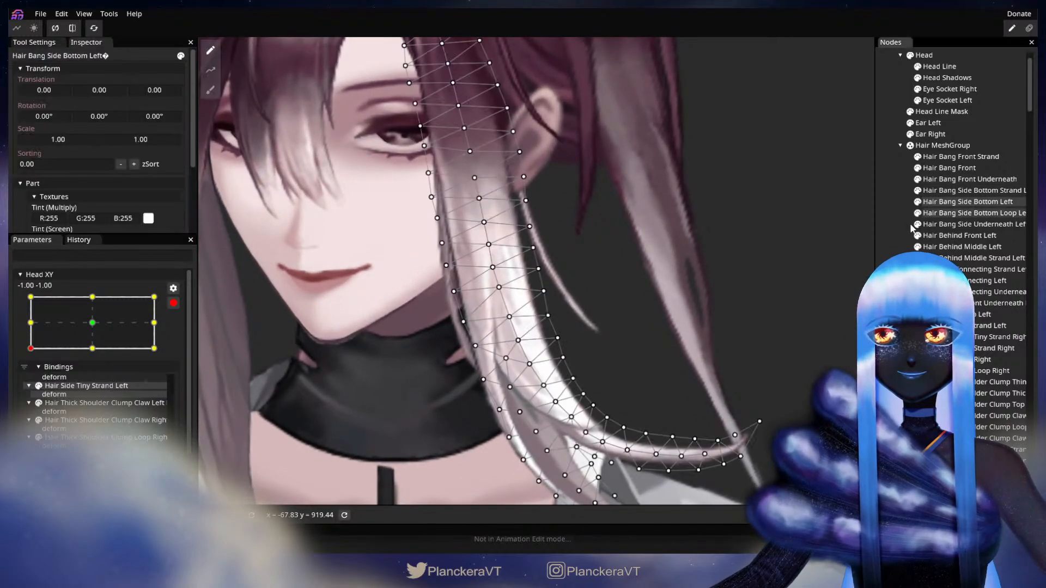
pyautogui.moveTo(520, 406); pyautogui.dragTo(540, 369)
pyautogui.scroll(1, 545, 365)
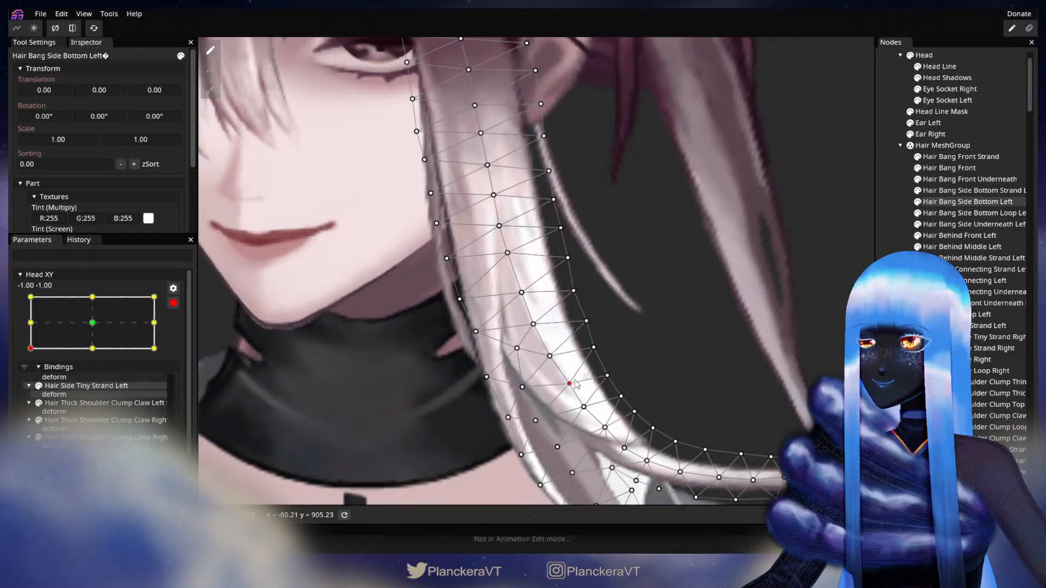
pyautogui.moveTo(588, 403); pyautogui.dragTo(592, 402)
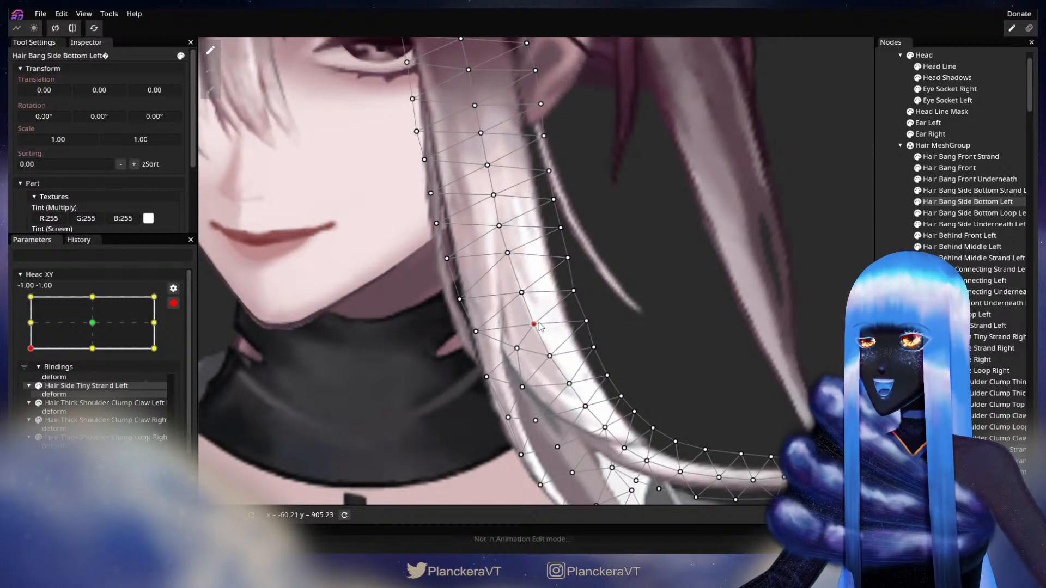
pyautogui.click(555, 356)
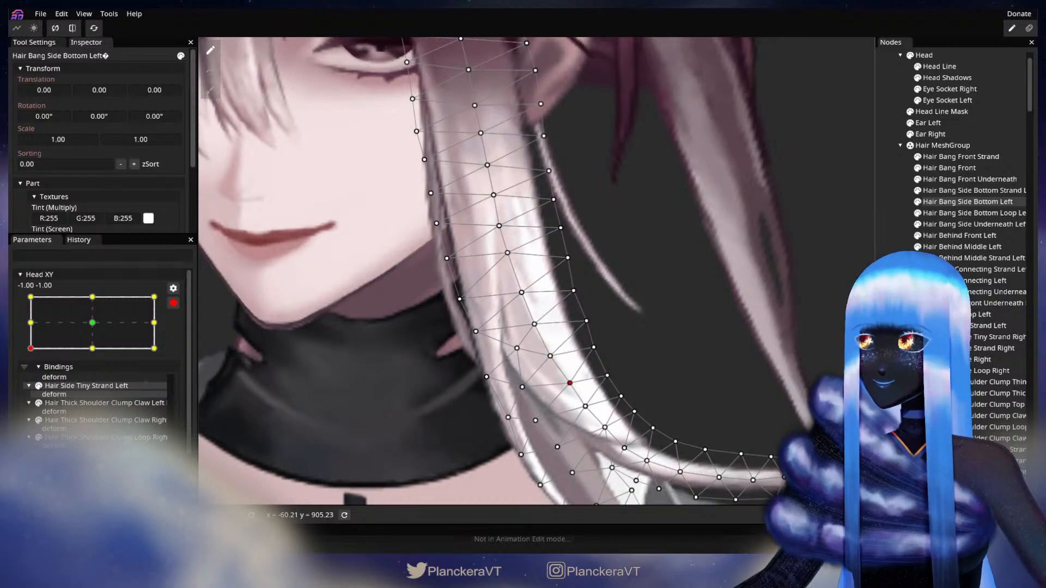
pyautogui.click(684, 341)
pyautogui.scroll(-3, 653, 392)
pyautogui.scroll(-5, 657, 394)
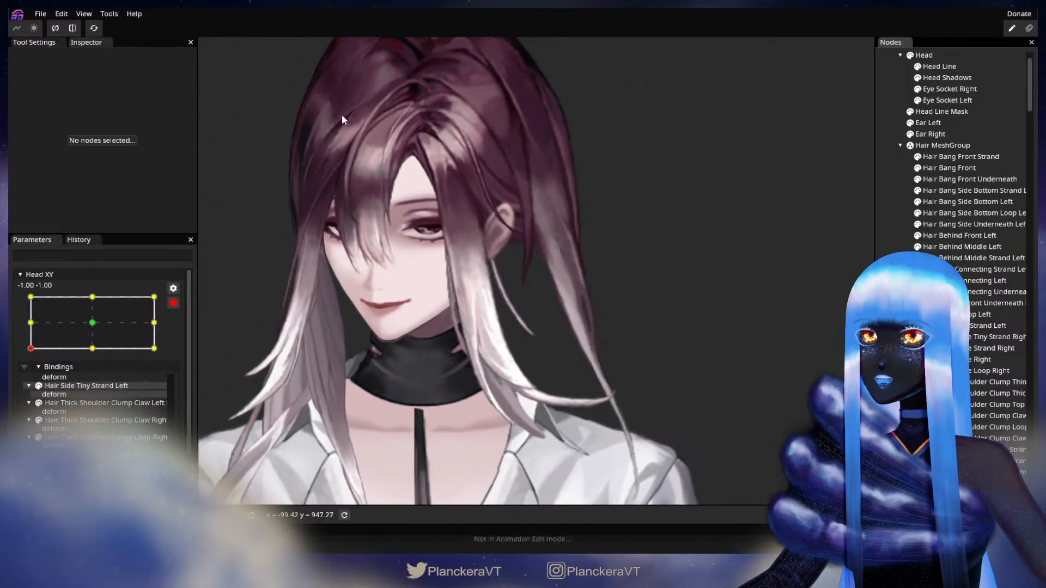
pyautogui.click(174, 303)
pyautogui.moveTo(31, 380); pyautogui.dragTo(8, 382)
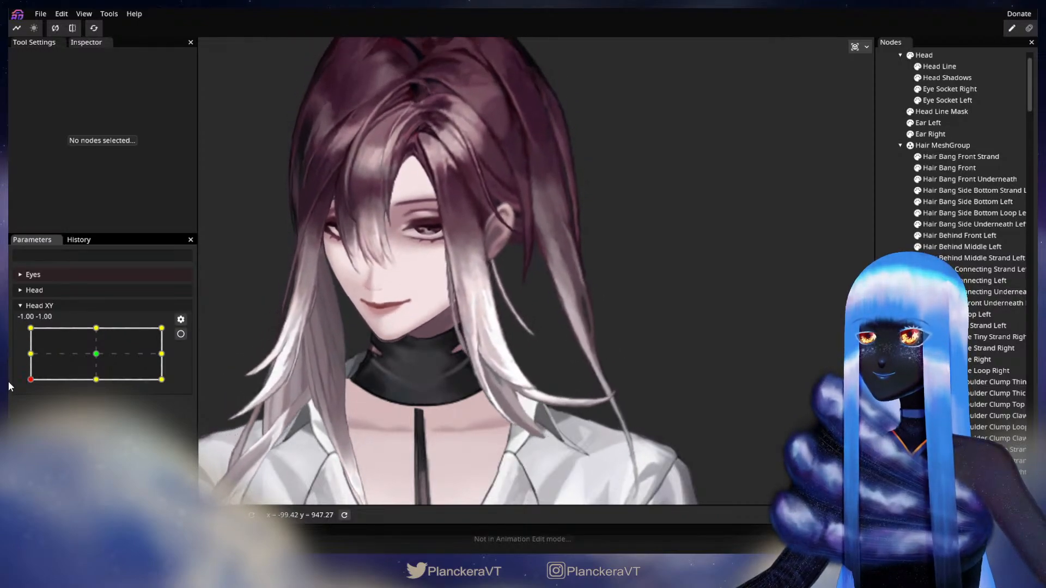
# - Readjust the centre vertices of Hair Bang Side Bottom Left near the collar in the Head XY (-1, -1) keyframe, and check the head motion
pyautogui.click(182, 335)
pyautogui.scroll(5, 277, 387)
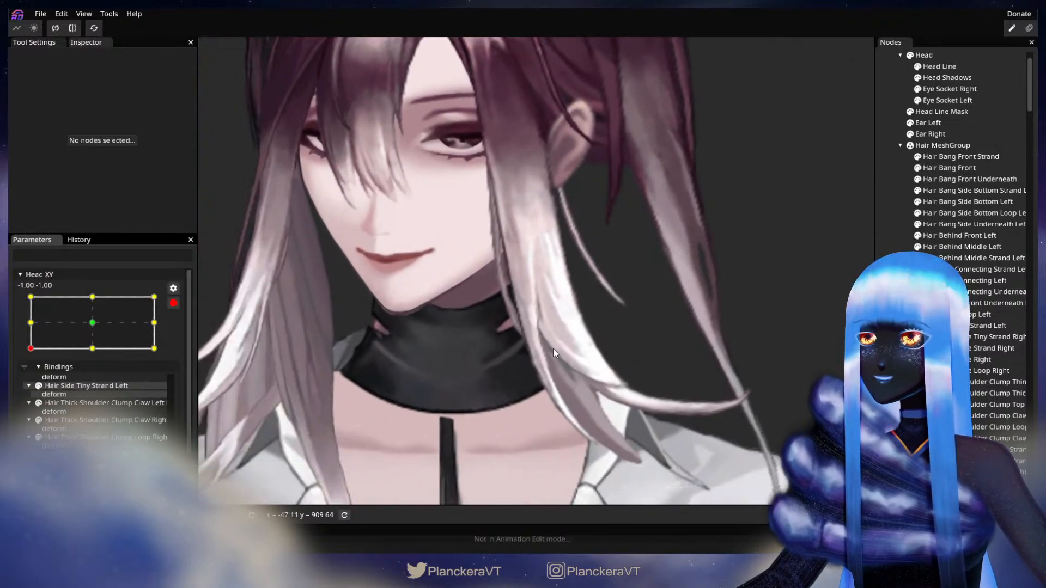
pyautogui.scroll(3, 585, 299)
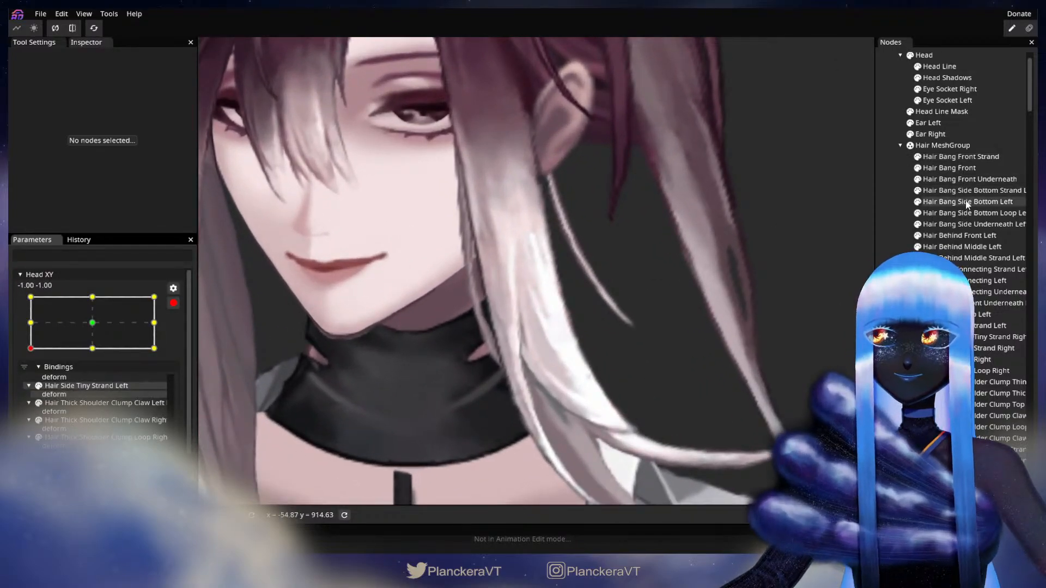
pyautogui.click(967, 202)
pyautogui.scroll(1, 539, 316)
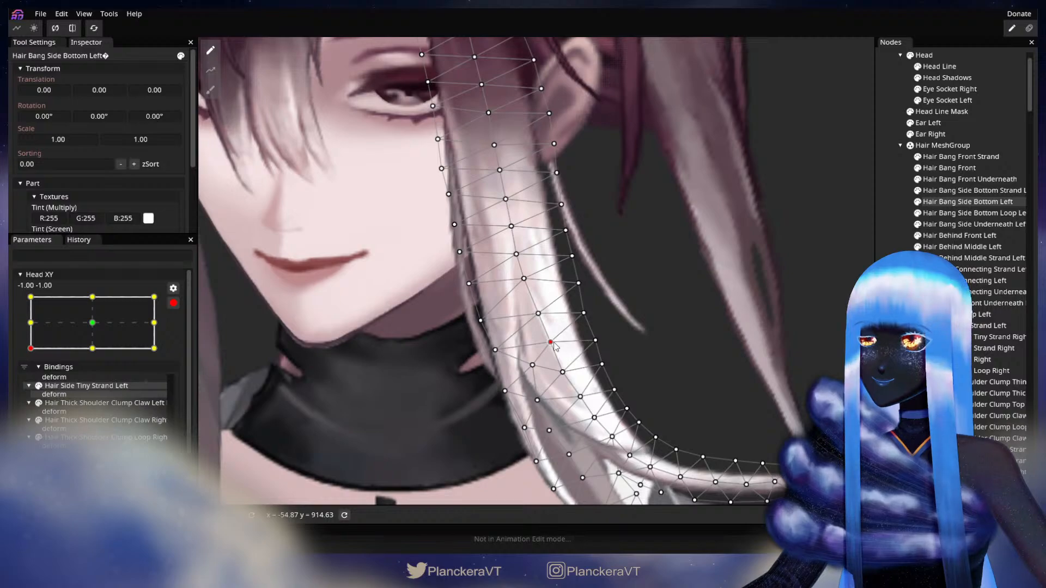
pyautogui.moveTo(570, 359)
pyautogui.mouseDown()
pyautogui.moveTo(566, 315)
pyautogui.moveTo(550, 353)
pyautogui.mouseUp()
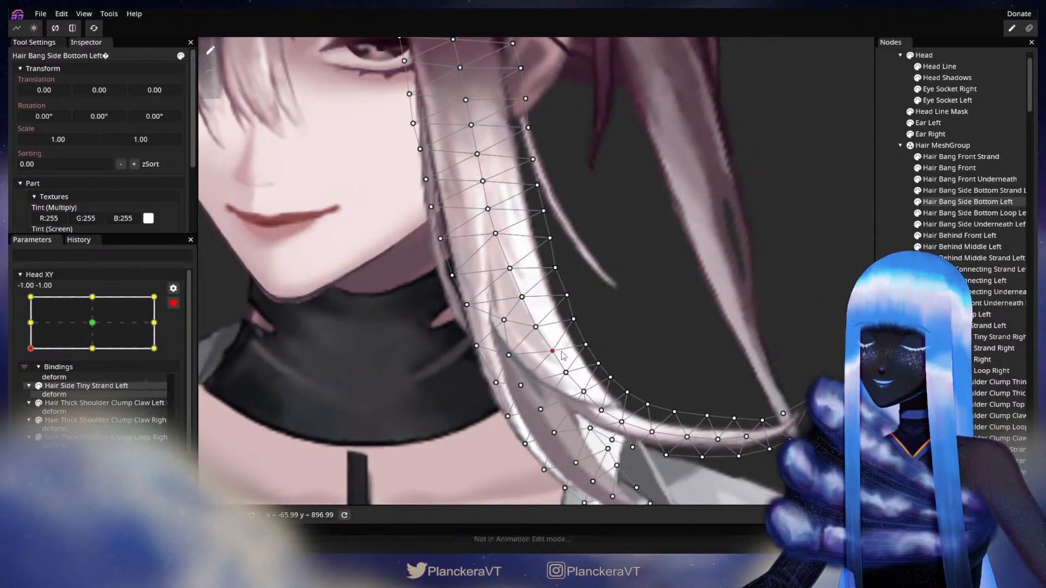
pyautogui.click(655, 358)
pyautogui.scroll(-5, 643, 364)
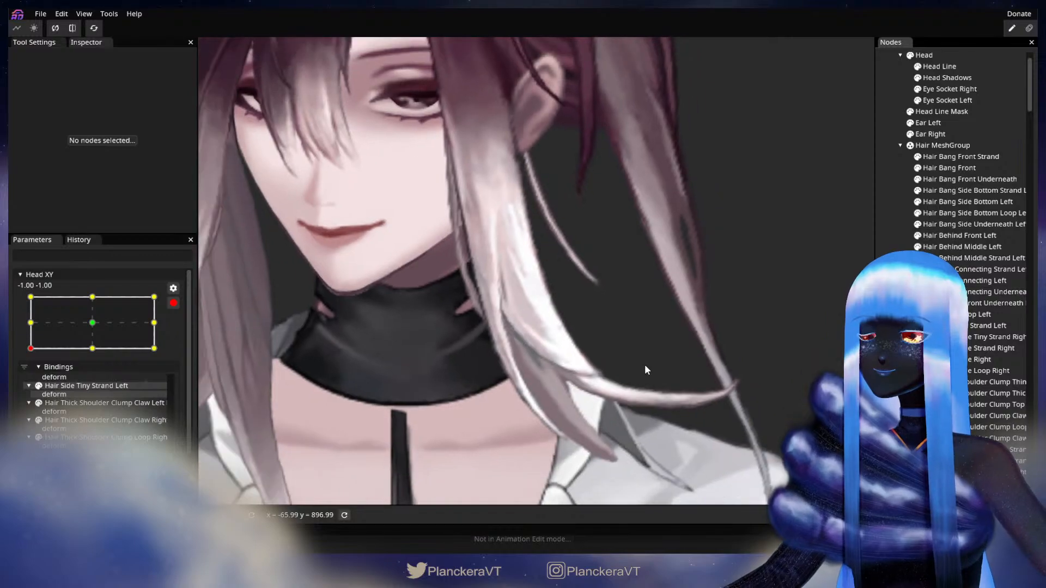
pyautogui.scroll(-8, 645, 369)
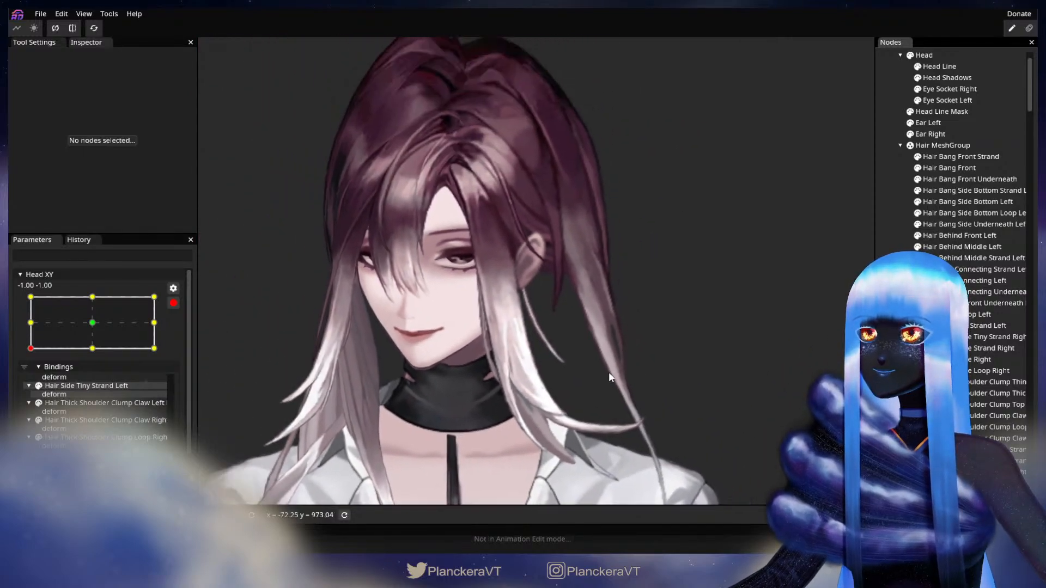
pyautogui.click(174, 303)
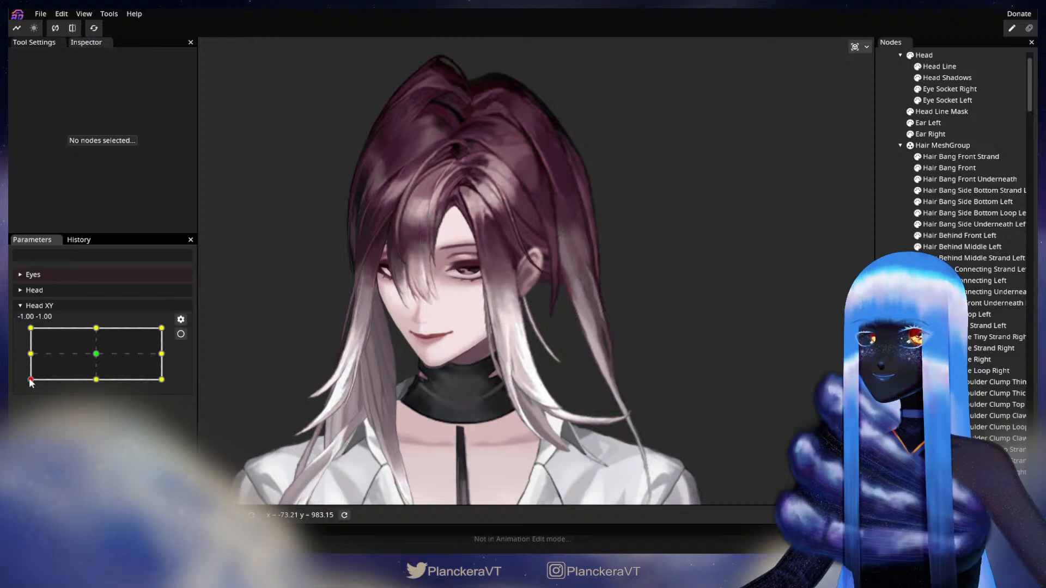
pyautogui.moveTo(31, 380)
pyautogui.mouseDown()
pyautogui.moveTo(29, 347)
pyautogui.moveTo(19, 387)
pyautogui.mouseUp()
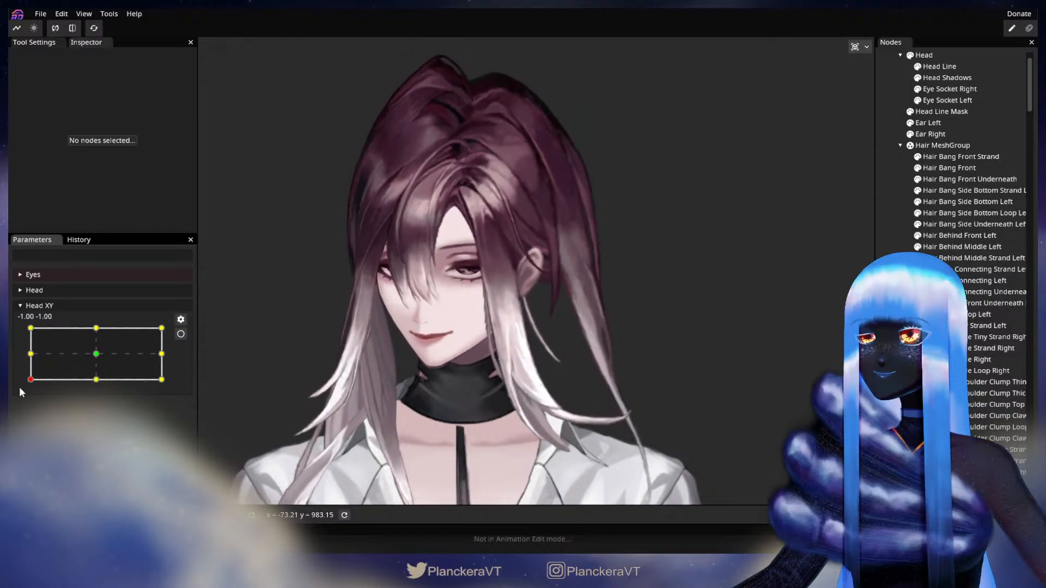
# - Adjust Hair Bang Side Bottom Left's face-side edge by the collar at Head XY (-1, -1), and preview the motion up to (-1, -0.27)
pyautogui.click(180, 334)
pyautogui.scroll(8, 444, 401)
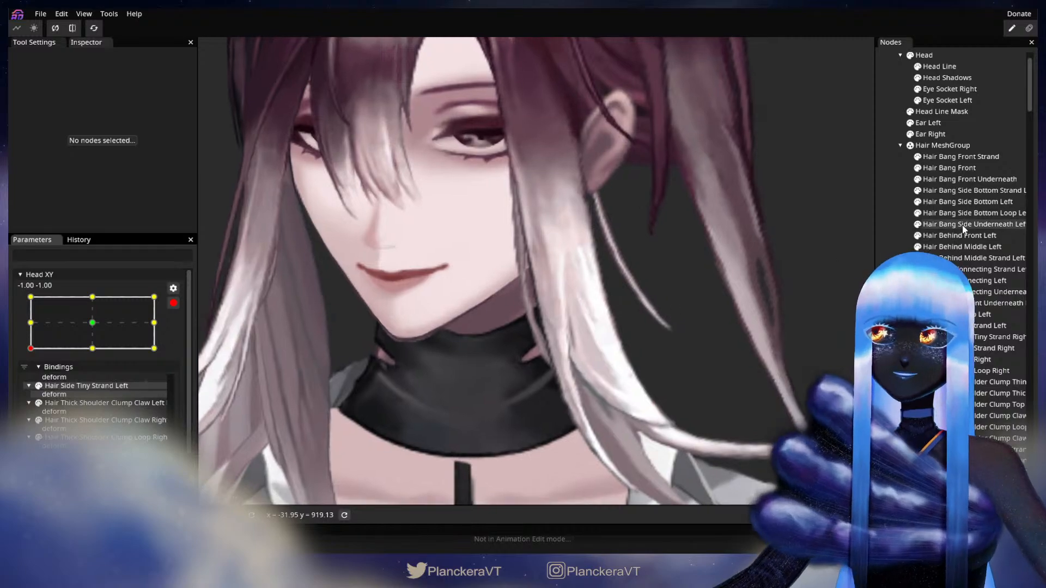
pyautogui.click(977, 203)
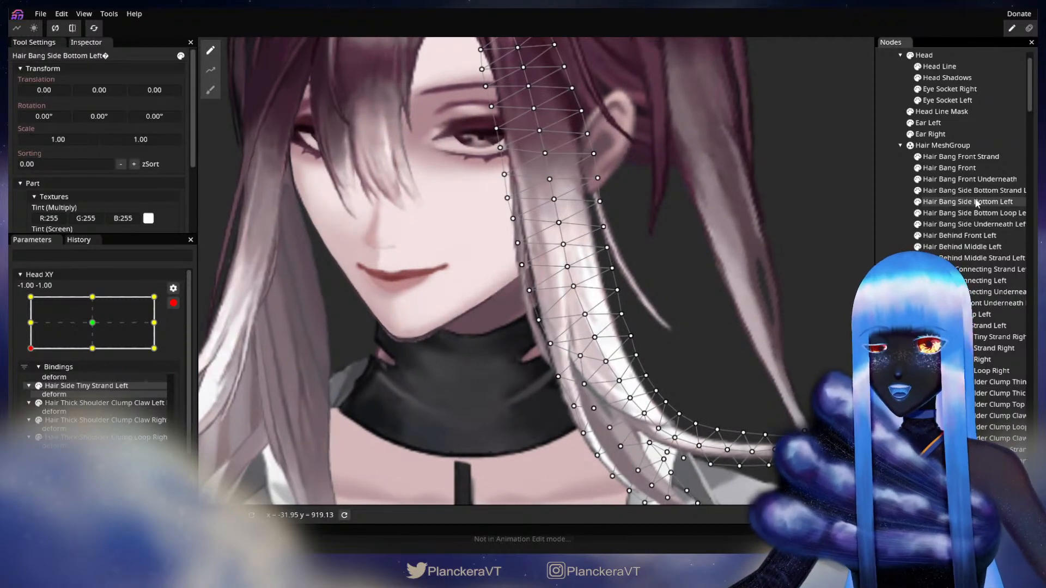
pyautogui.scroll(3, 481, 356)
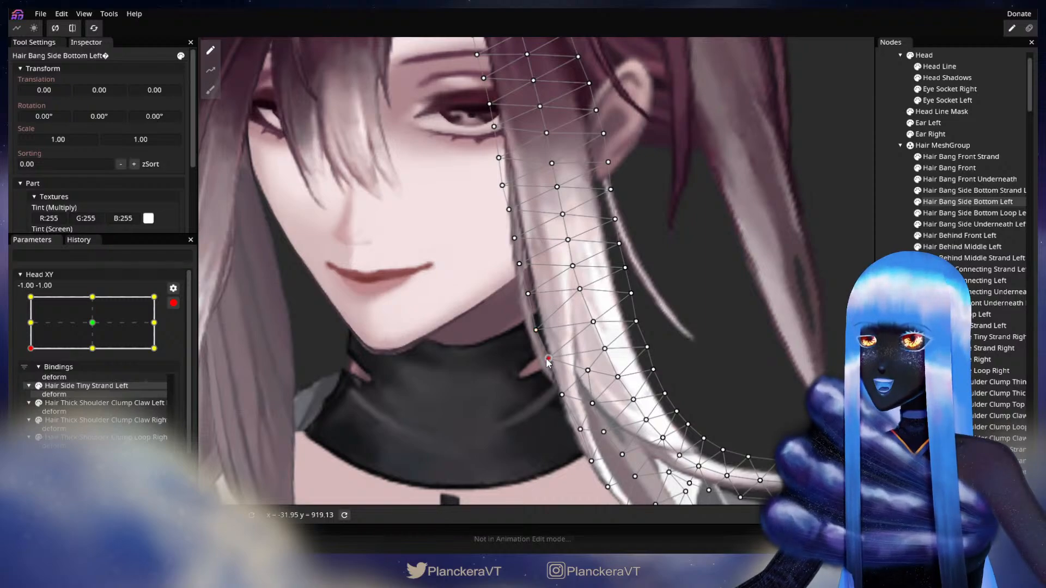
pyautogui.press('Escape')
pyautogui.scroll(-5, 646, 347)
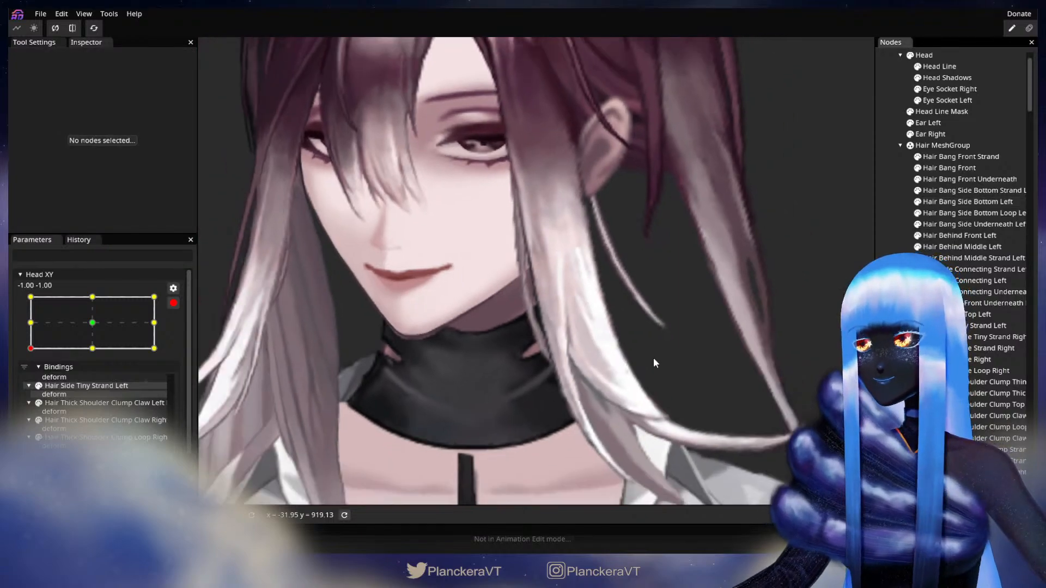
pyautogui.scroll(-5, 638, 310)
pyautogui.moveTo(641, 306); pyautogui.dragTo(593, 341)
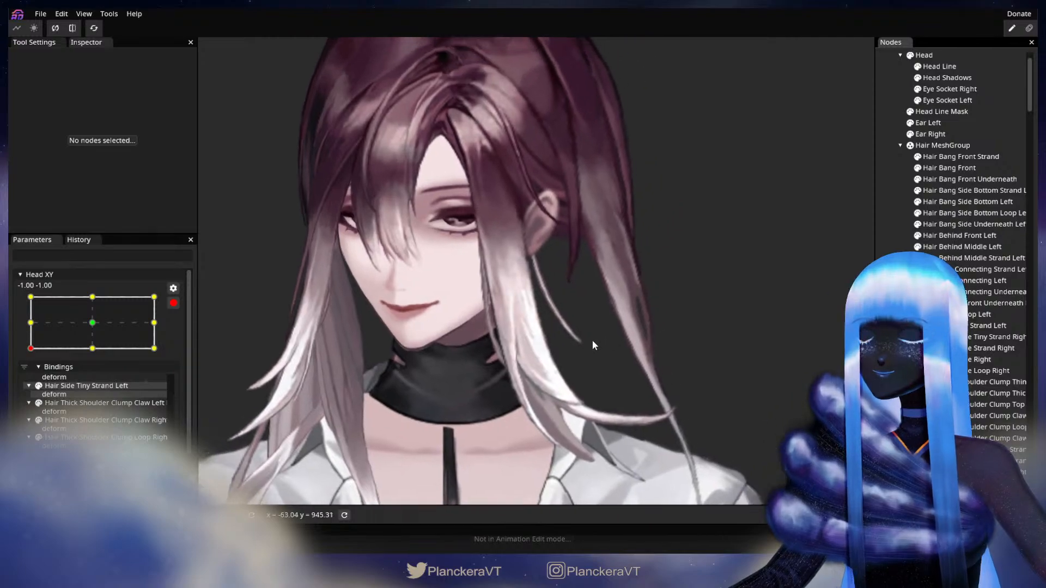
pyautogui.scroll(-1, 581, 316)
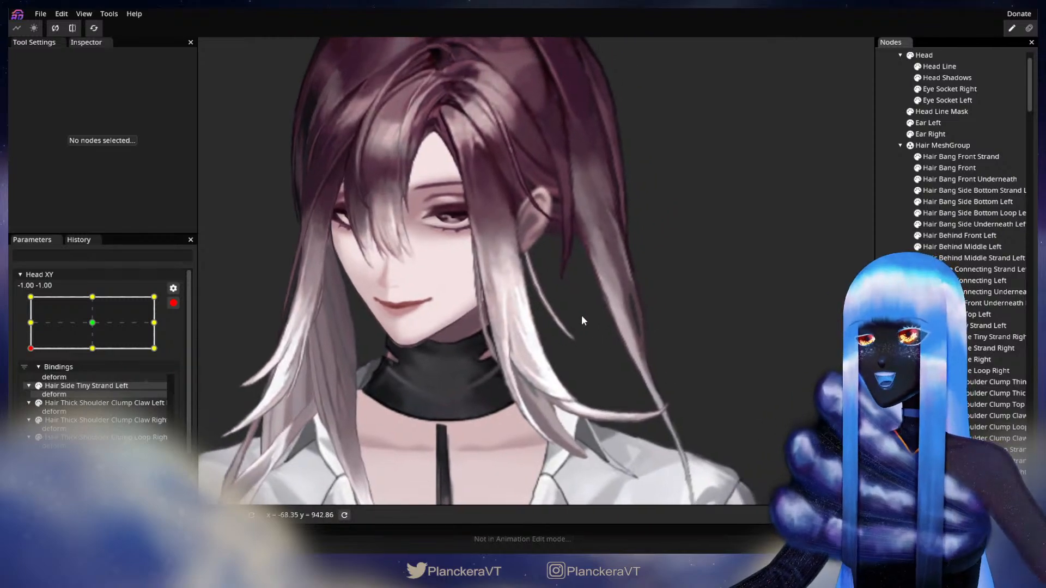
pyautogui.click(173, 303)
pyautogui.moveTo(31, 384)
pyautogui.mouseDown()
pyautogui.moveTo(26, 361)
pyautogui.moveTo(23, 388)
pyautogui.moveTo(22, 357)
pyautogui.moveTo(29, 389)
pyautogui.mouseUp()
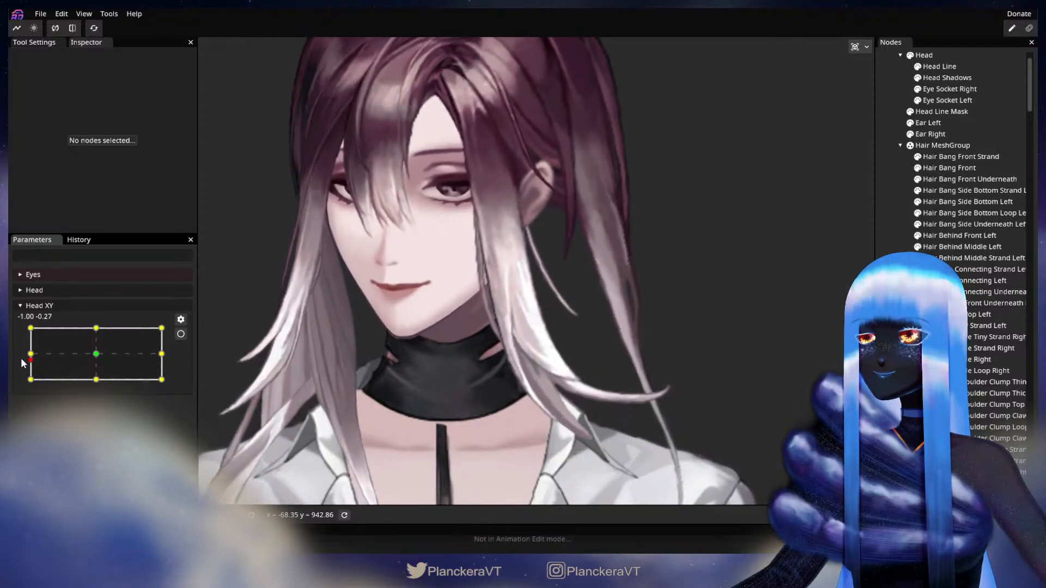
# - Slightly shift three consecutive centre-line vertices on the lower bend of Hair Bang Side Bottom Left in the Head XY (-1, -1) keyframe
pyautogui.click(181, 333)
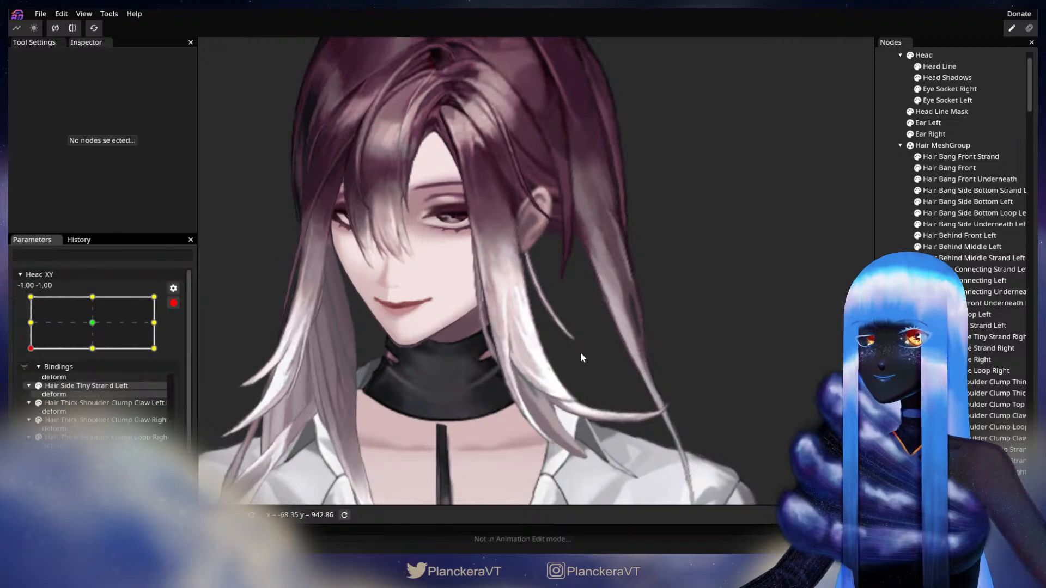
pyautogui.scroll(3, 580, 352)
pyautogui.scroll(5, 554, 386)
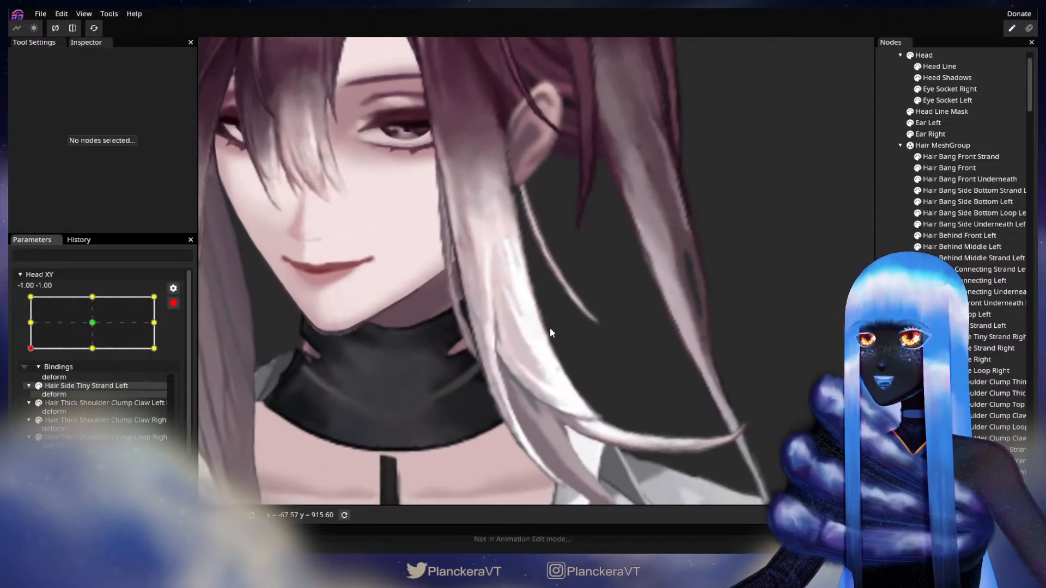
pyautogui.click(964, 201)
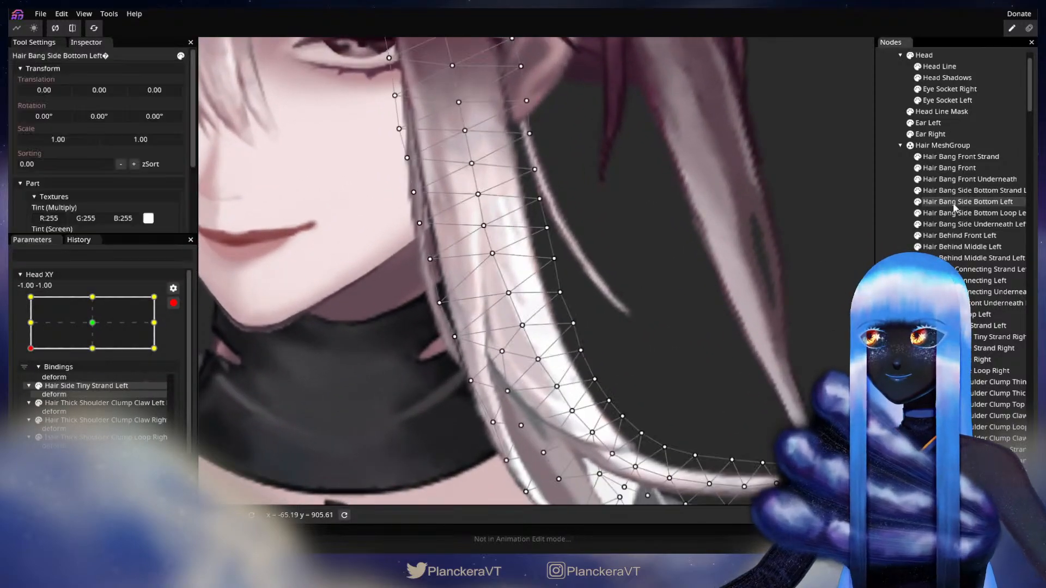
pyautogui.scroll(2, 522, 338)
pyautogui.moveTo(518, 329); pyautogui.dragTo(517, 327)
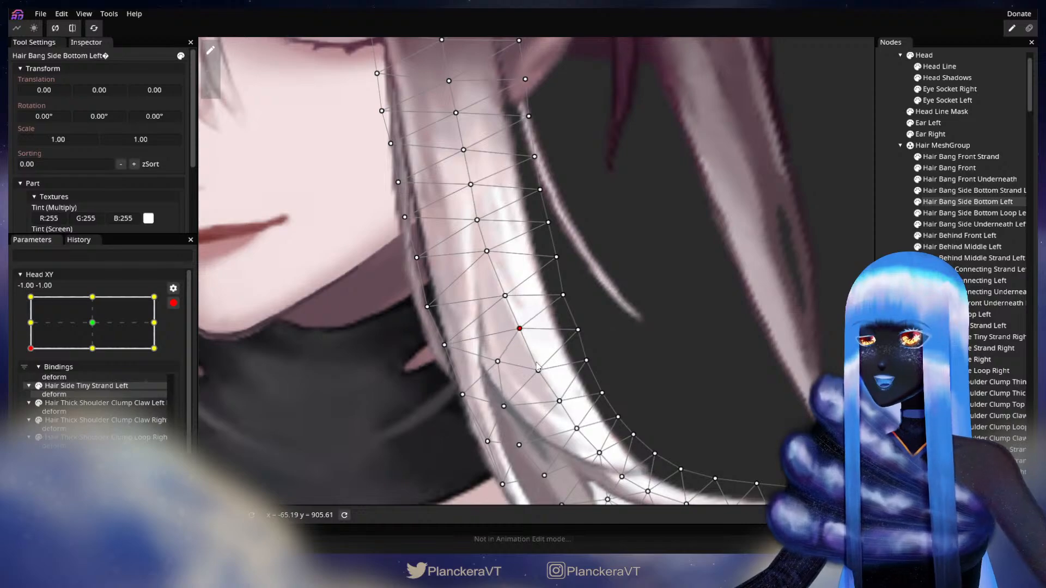
pyautogui.moveTo(539, 371); pyautogui.dragTo(538, 367)
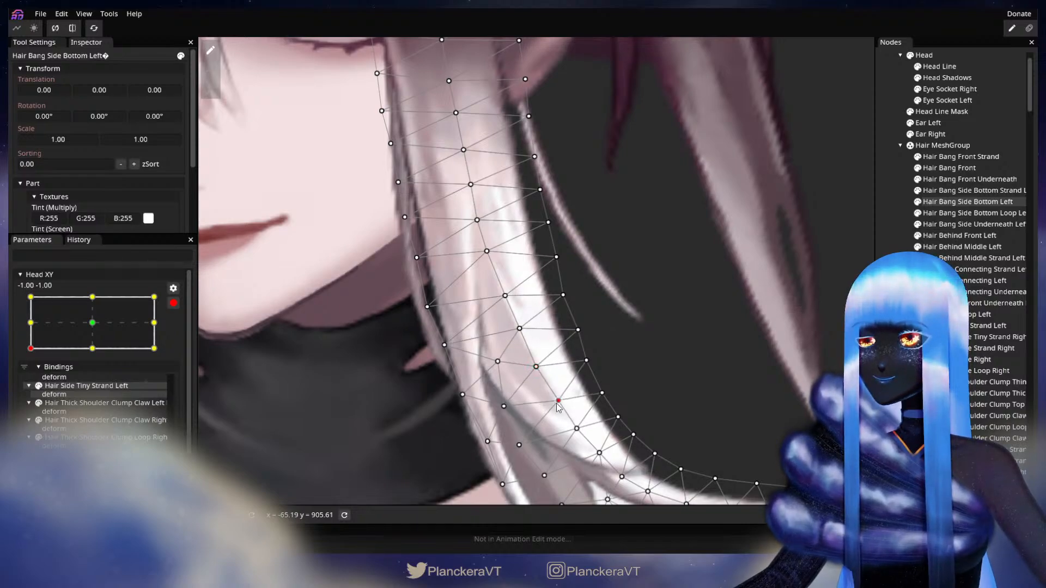
pyautogui.moveTo(560, 401); pyautogui.dragTo(556, 400)
pyautogui.click(701, 368)
pyautogui.scroll(-5, 701, 369)
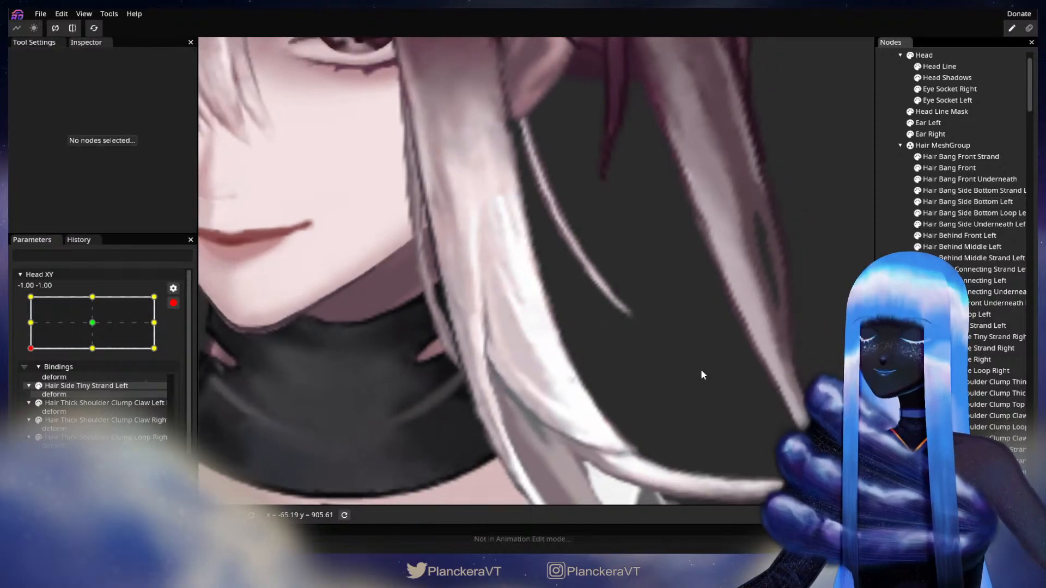
# - Disarm the Head XY parameter and preview the head motion from (-1, -1) to check the left side bang strands
pyautogui.scroll(-5, 710, 350)
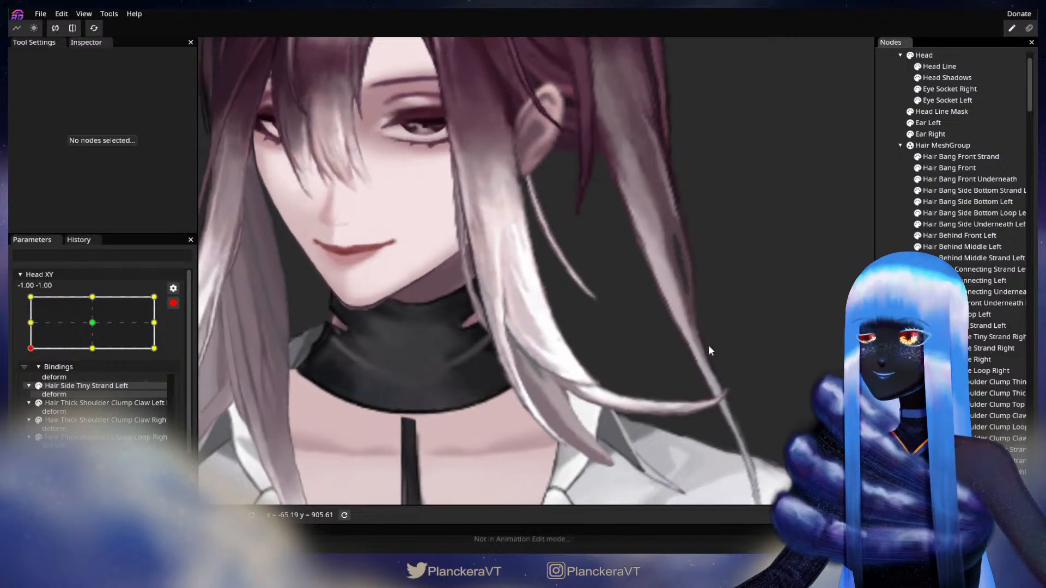
pyautogui.moveTo(604, 325); pyautogui.dragTo(581, 386)
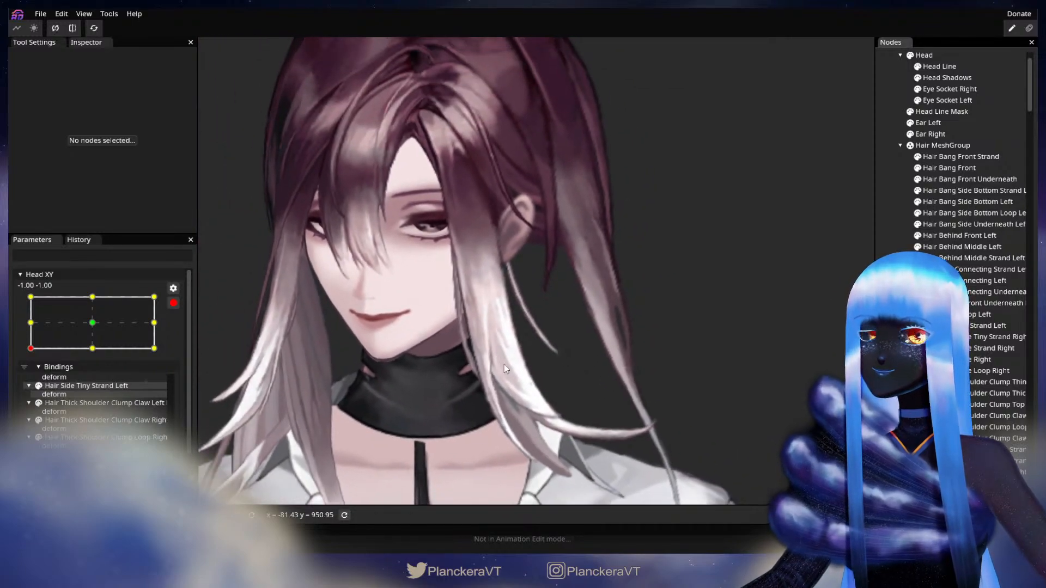
pyautogui.click(174, 304)
pyautogui.moveTo(31, 380); pyautogui.dragTo(92, 390)
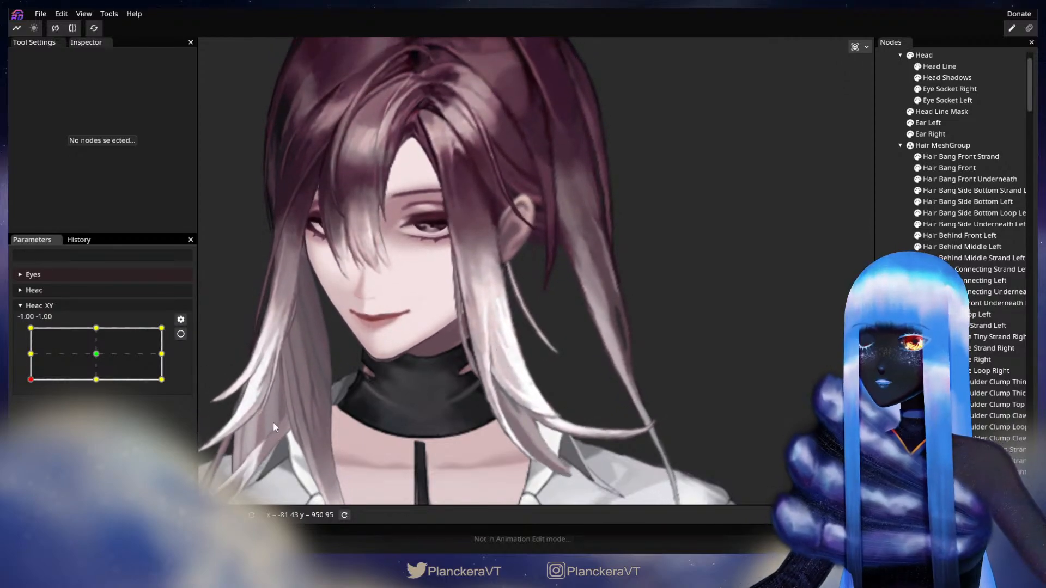
# - Re-arm Head XY at (-1, -1) and nudge Hair Bang Side Bottom Left's centre-line and face-side edge vertices beside the collar
pyautogui.click(181, 334)
pyautogui.scroll(3, 436, 379)
pyautogui.scroll(2, 439, 381)
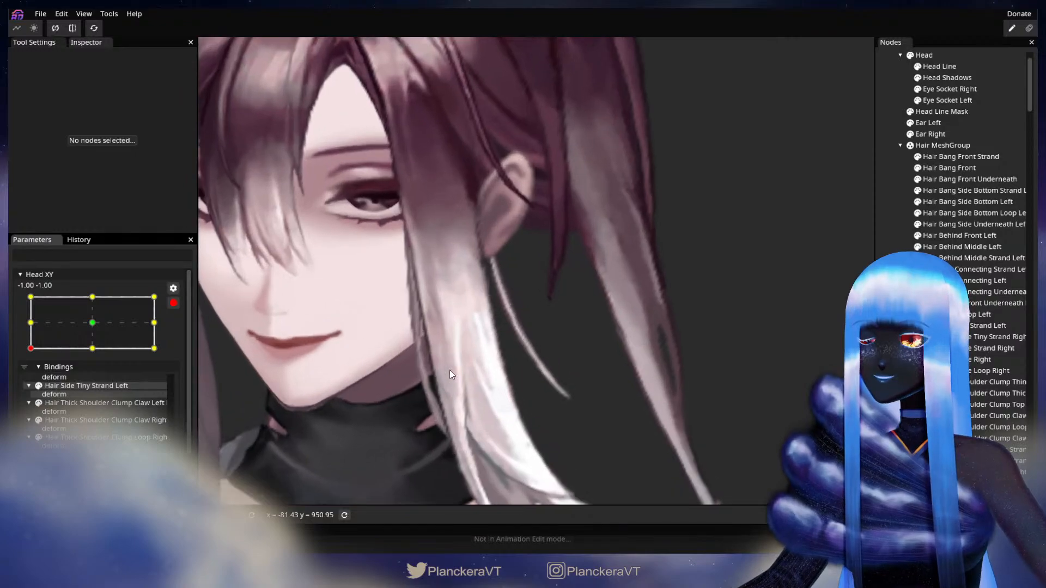
pyautogui.moveTo(459, 415); pyautogui.dragTo(511, 345)
pyautogui.scroll(2, 525, 349)
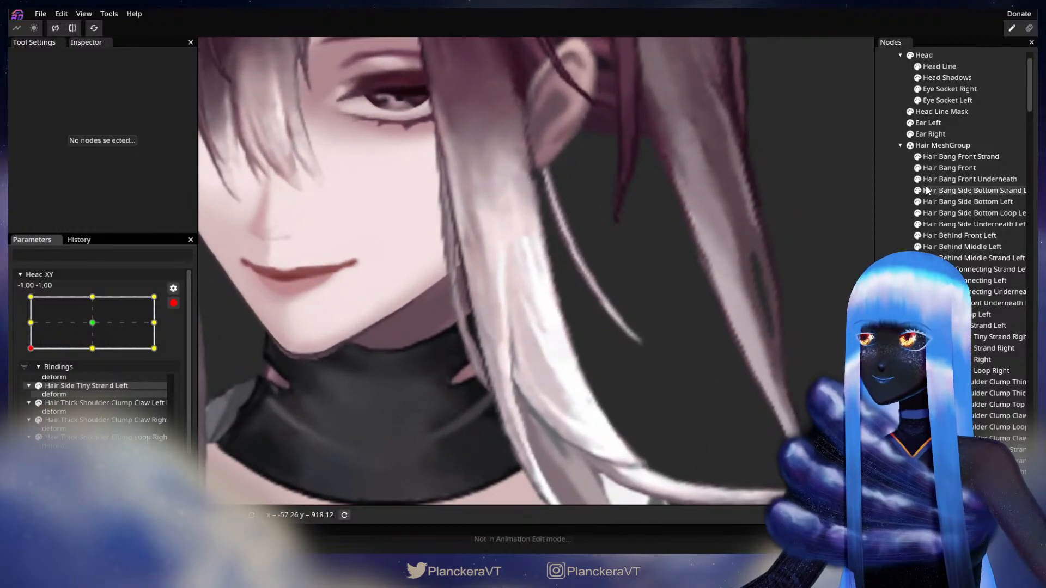
pyautogui.click(959, 202)
pyautogui.scroll(1, 546, 361)
pyautogui.click(545, 361)
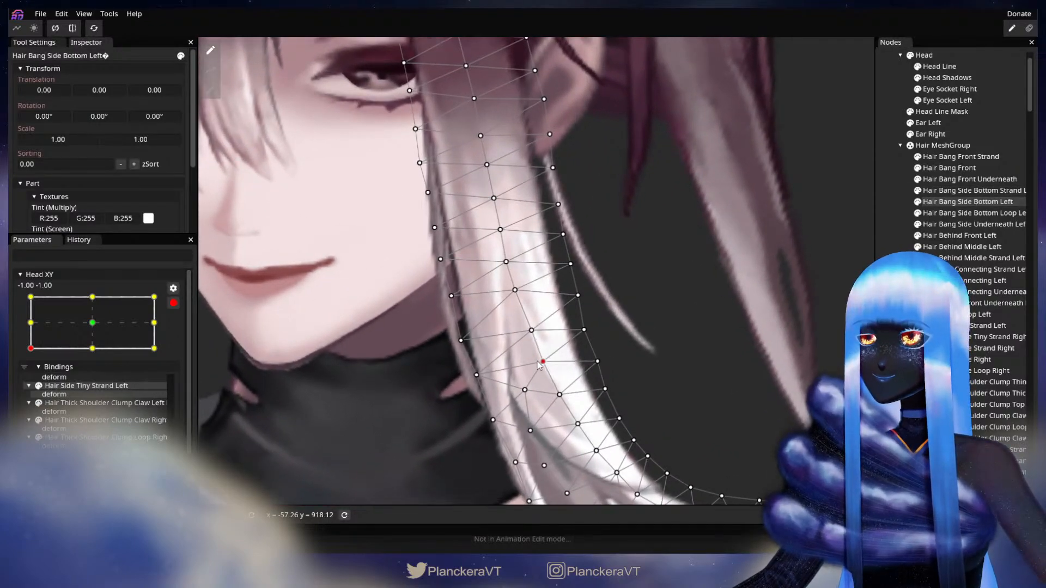
pyautogui.moveTo(539, 365); pyautogui.dragTo(541, 365)
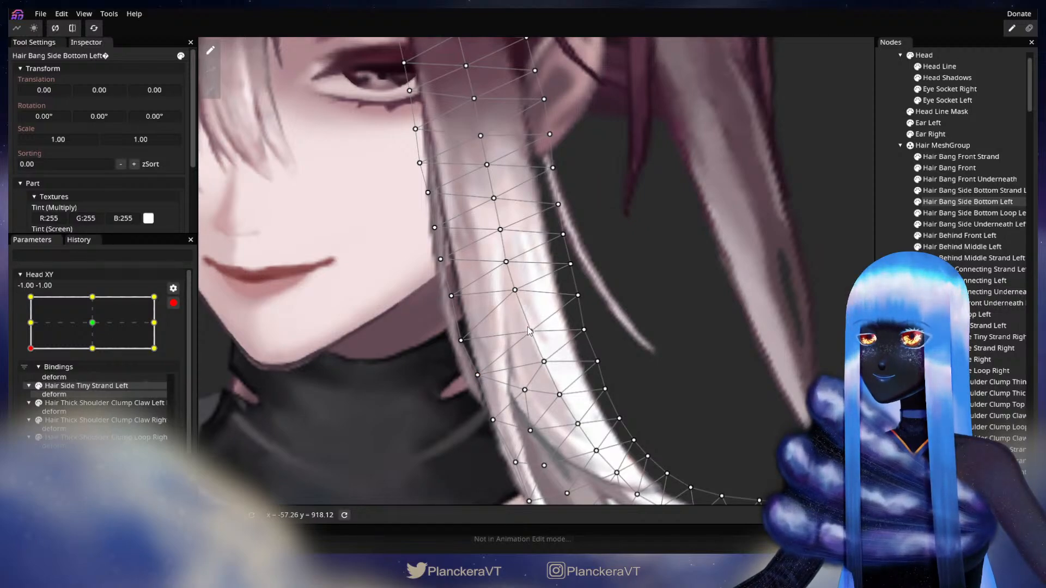
pyautogui.moveTo(466, 342); pyautogui.dragTo(469, 342)
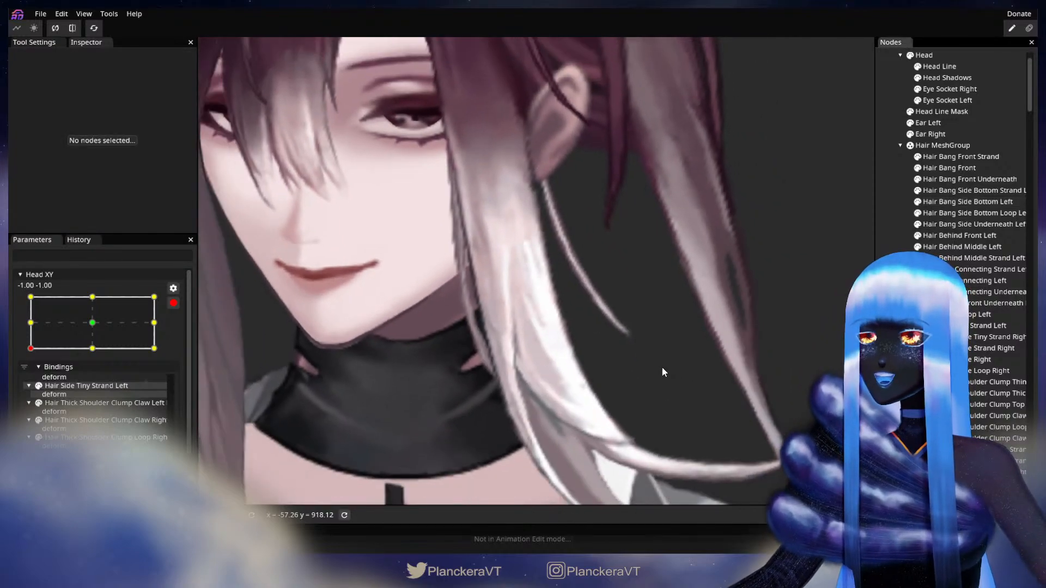
# - Disarm Head XY and preview how the whole side bang follows the head motion around (-1, -1)
pyautogui.scroll(-5, 663, 367)
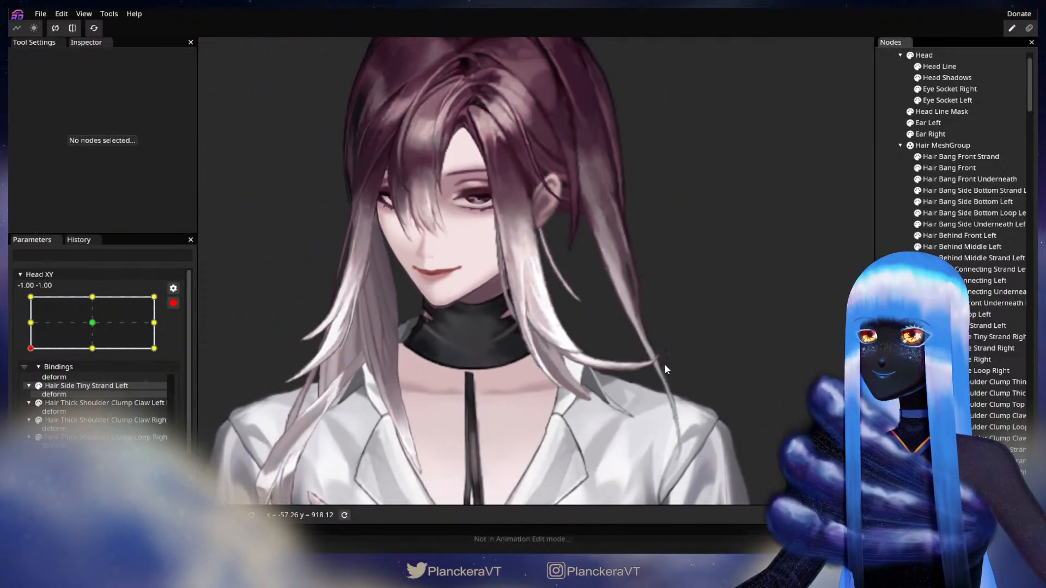
pyautogui.moveTo(635, 318); pyautogui.dragTo(599, 369)
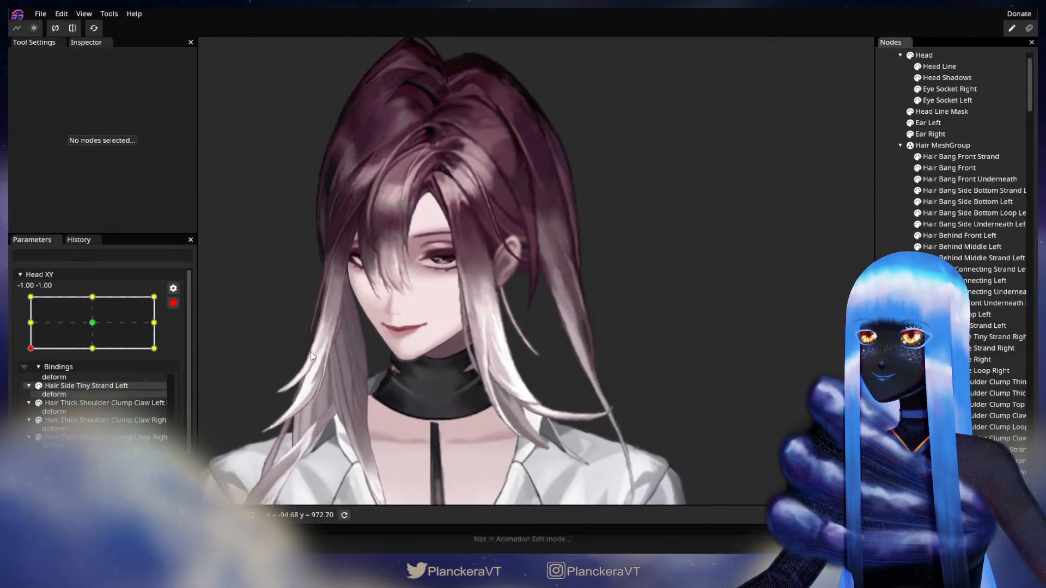
pyautogui.click(174, 303)
pyautogui.moveTo(30, 384)
pyautogui.mouseDown()
pyautogui.moveTo(24, 354)
pyautogui.moveTo(12, 379)
pyautogui.moveTo(8, 352)
pyautogui.moveTo(8, 375)
pyautogui.moveTo(11, 349)
pyautogui.moveTo(9, 381)
pyautogui.mouseUp()
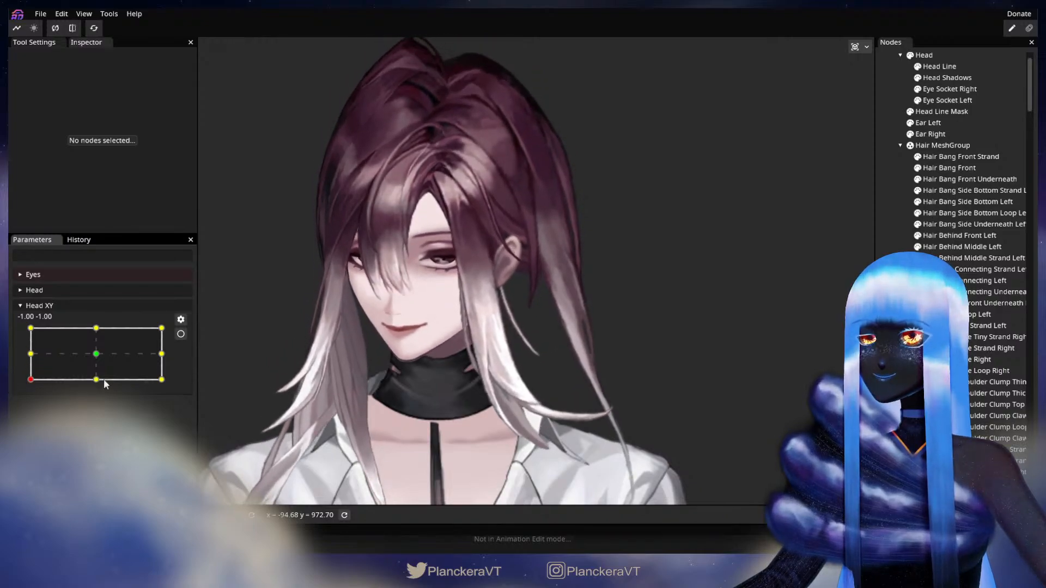
# - Re-arm Head XY at (-1, -1) and readjust the inner vertices of Hair Bang Side Bottom Left where the strand splits near the collar
pyautogui.click(181, 334)
pyautogui.scroll(3, 392, 406)
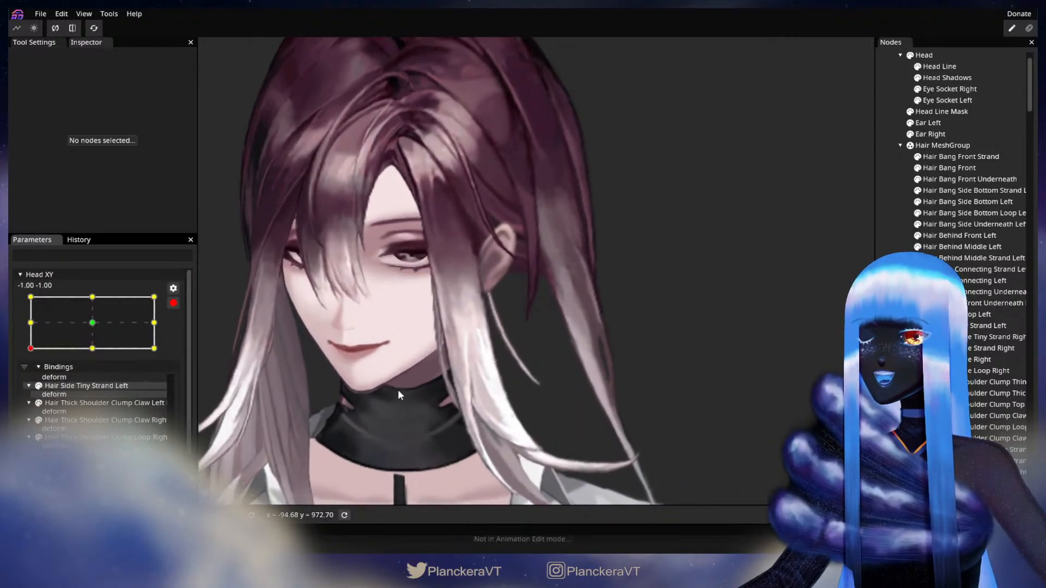
pyautogui.moveTo(480, 468); pyautogui.dragTo(544, 382)
pyautogui.scroll(2, 545, 386)
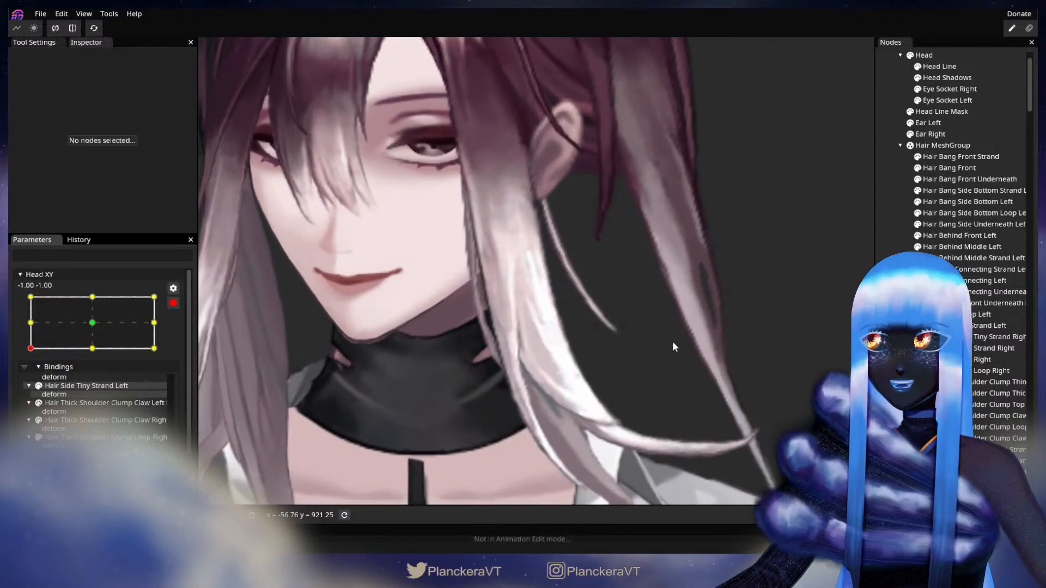
pyautogui.click(960, 201)
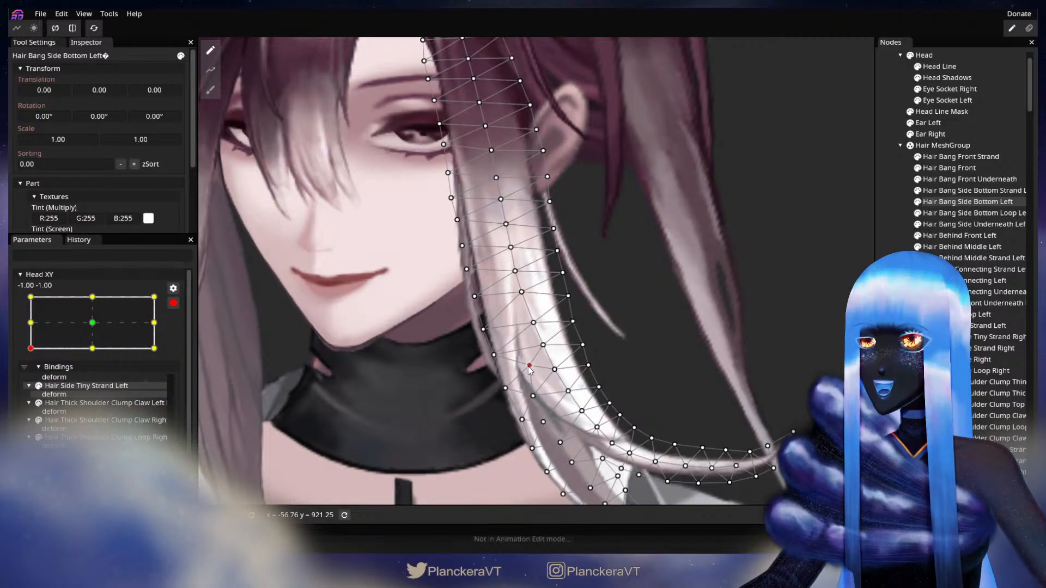
pyautogui.click(675, 353)
# - Disarm Head XY and move the head around the (-1, -1) corner to check the readjusted strand split
pyautogui.scroll(-2, 676, 353)
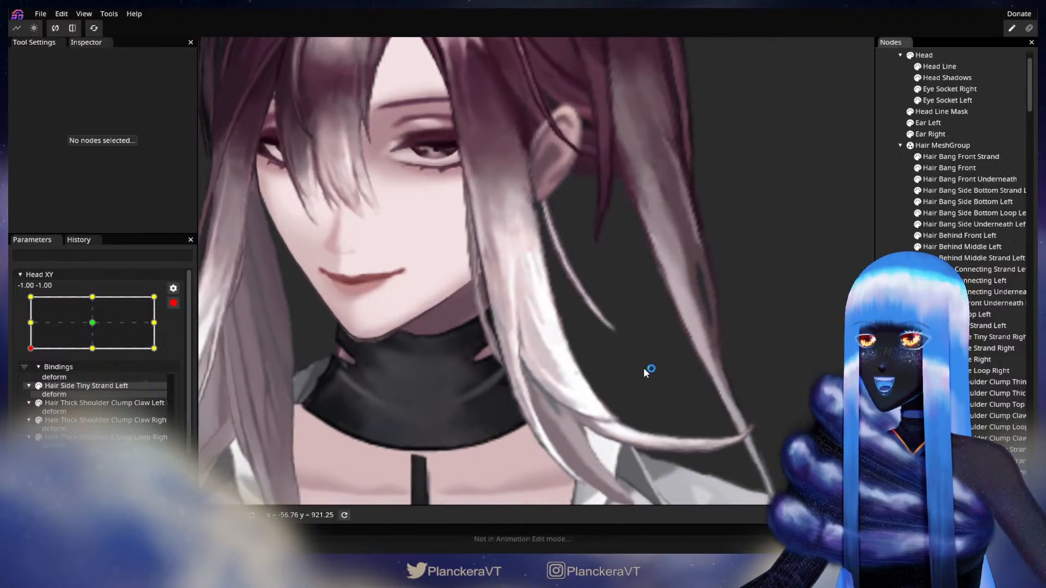
pyautogui.scroll(-3, 645, 368)
pyautogui.moveTo(654, 346); pyautogui.dragTo(613, 380)
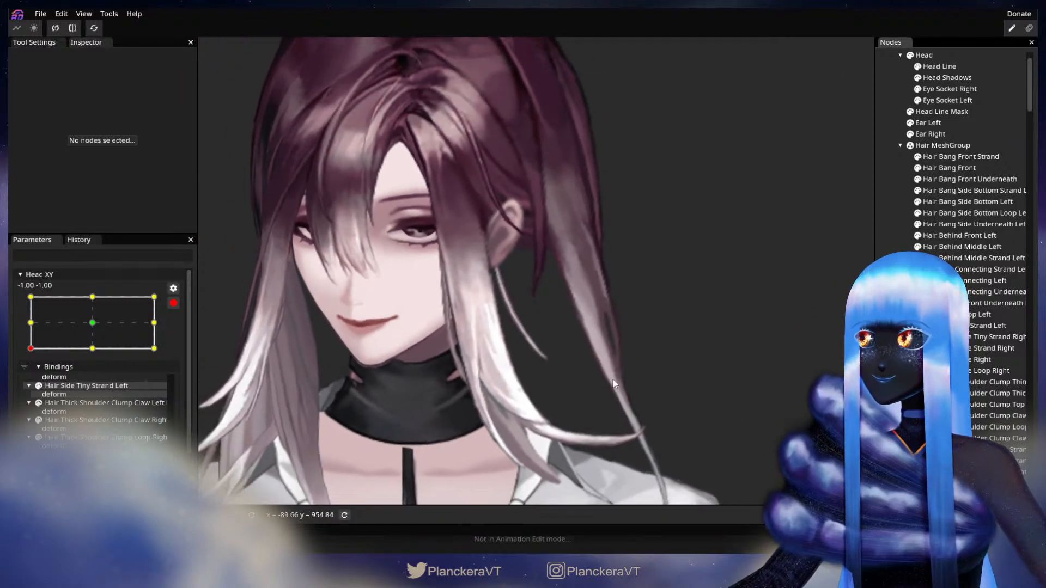
pyautogui.scroll(-1, 614, 384)
pyautogui.click(176, 304)
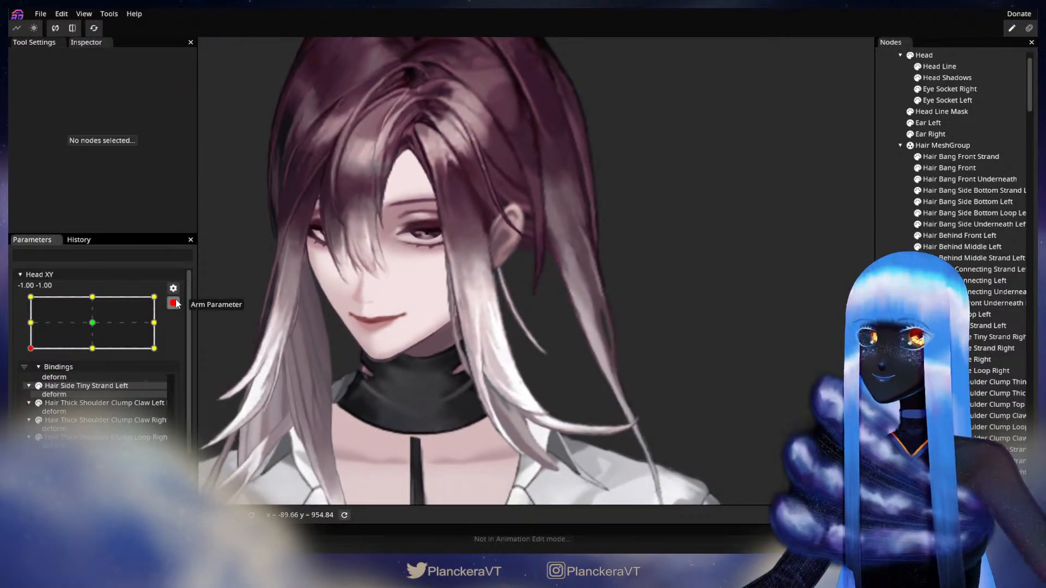
pyautogui.click(176, 303)
pyautogui.moveTo(30, 379)
pyautogui.mouseDown()
pyautogui.moveTo(24, 352)
pyautogui.moveTo(21, 378)
pyautogui.moveTo(19, 348)
pyautogui.moveTo(15, 374)
pyautogui.moveTo(14, 348)
pyautogui.moveTo(11, 384)
pyautogui.mouseUp()
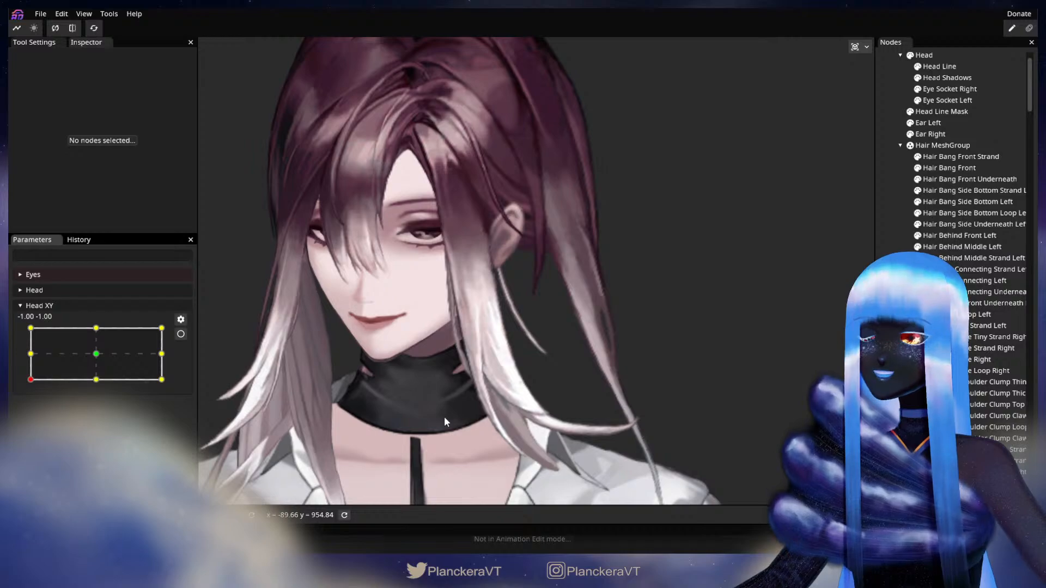
# - Re-arm Head XY at (-1, -1) and shift Hair Bang Side Bottom Left's face-side edge vertex outward beside the collar, adjusting the nearby inner vertices
pyautogui.scroll(5, 443, 416)
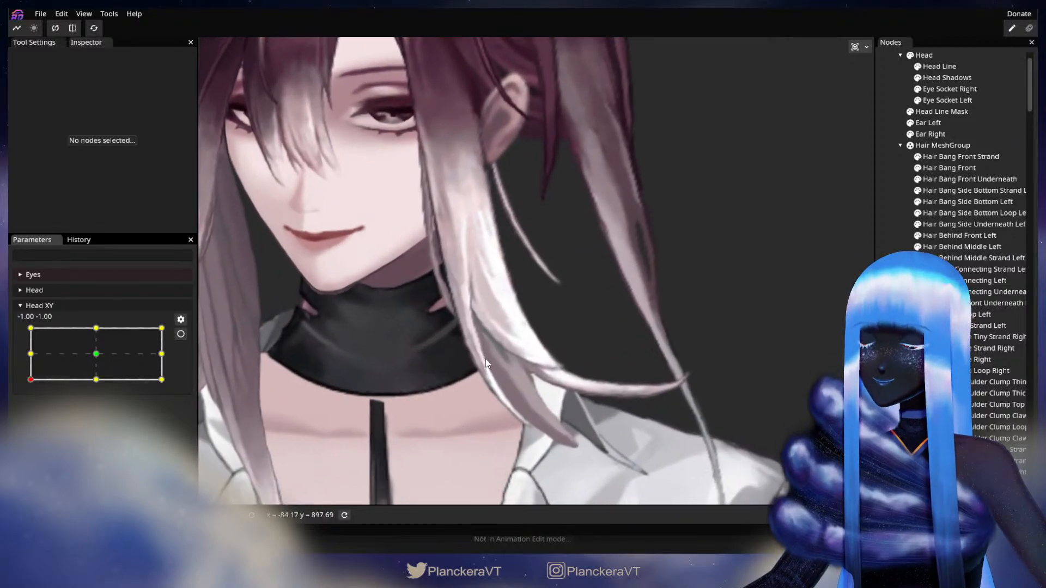
pyautogui.scroll(1, 486, 358)
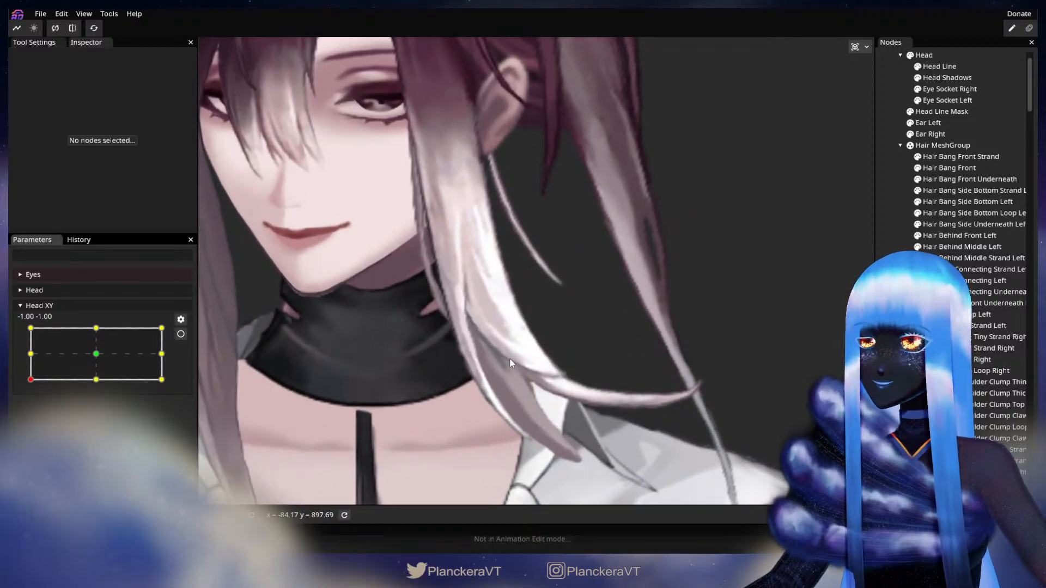
pyautogui.scroll(4, 377, 433)
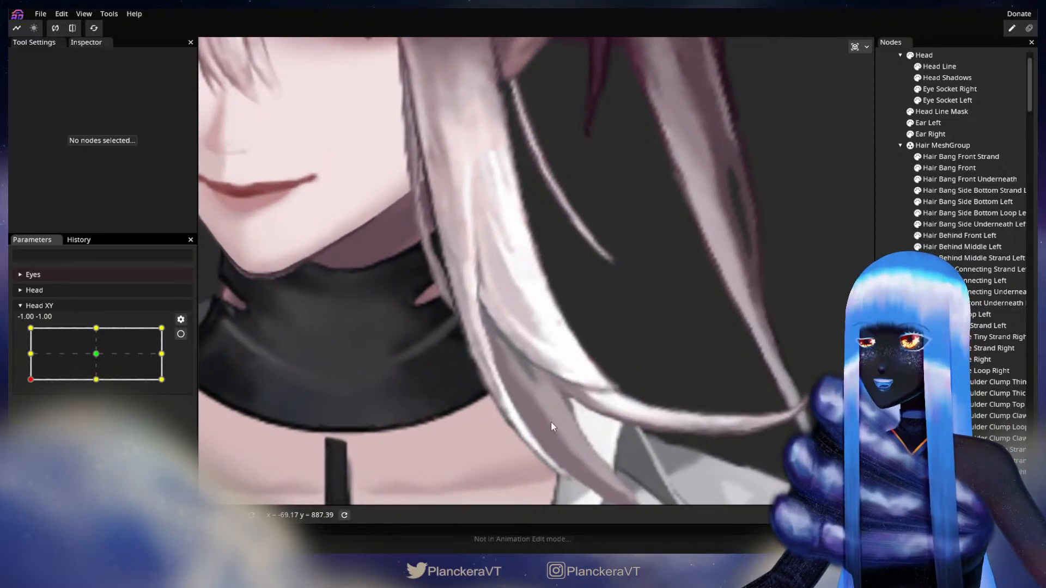
pyautogui.click(180, 334)
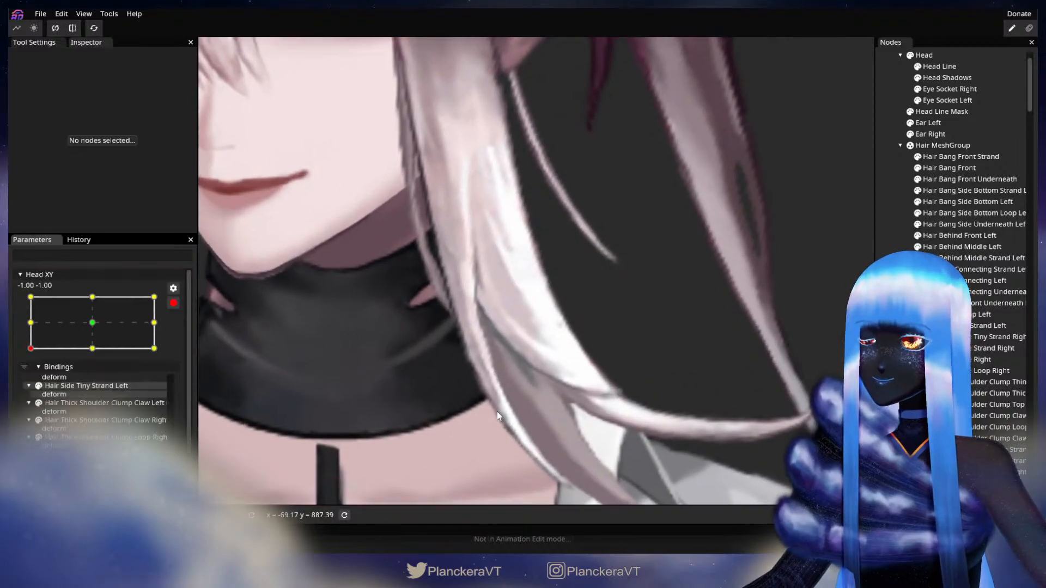
pyautogui.click(958, 202)
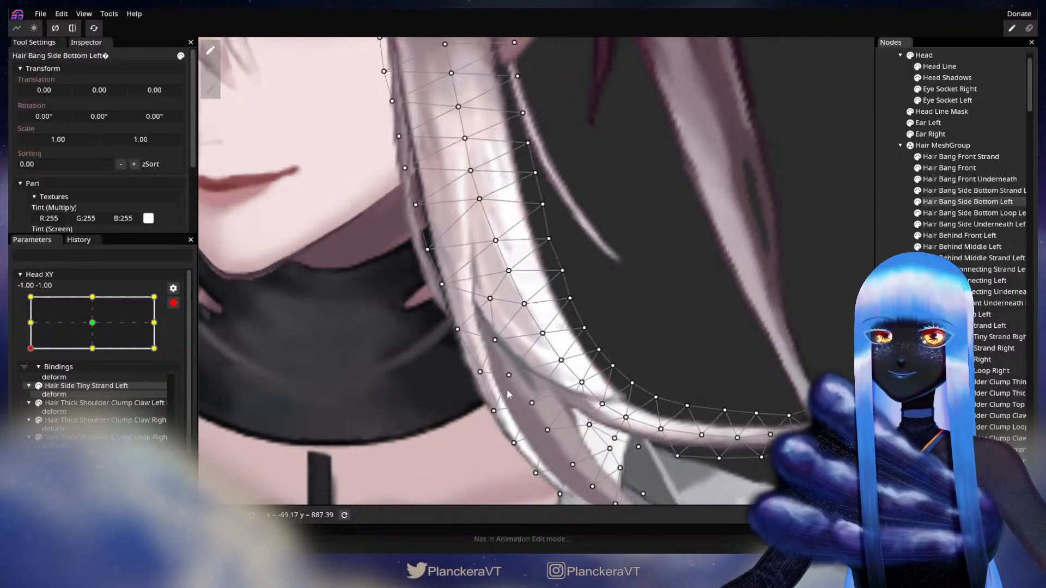
pyautogui.scroll(2, 487, 368)
pyautogui.click(488, 353)
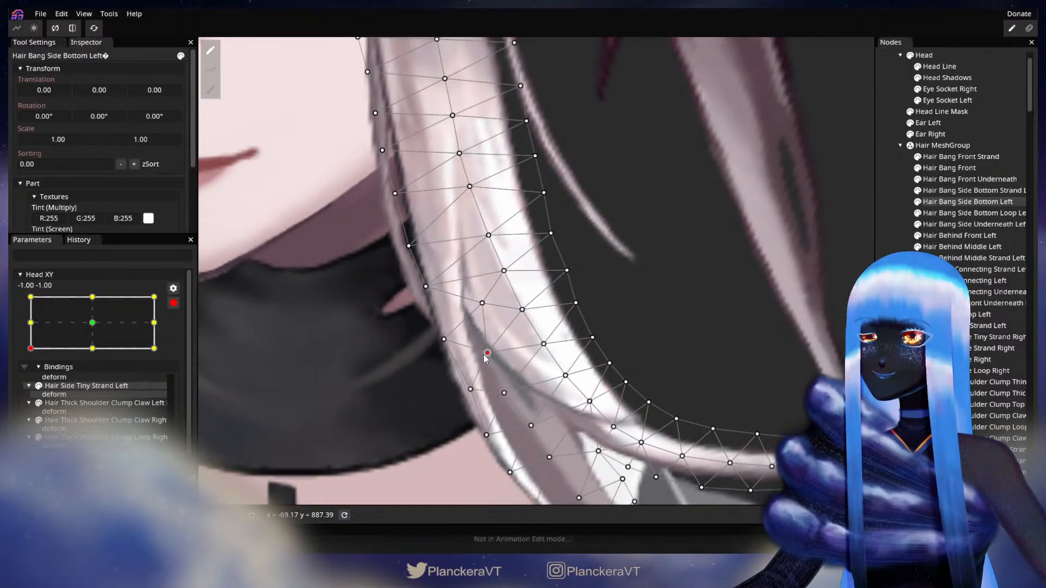
pyautogui.click(443, 340)
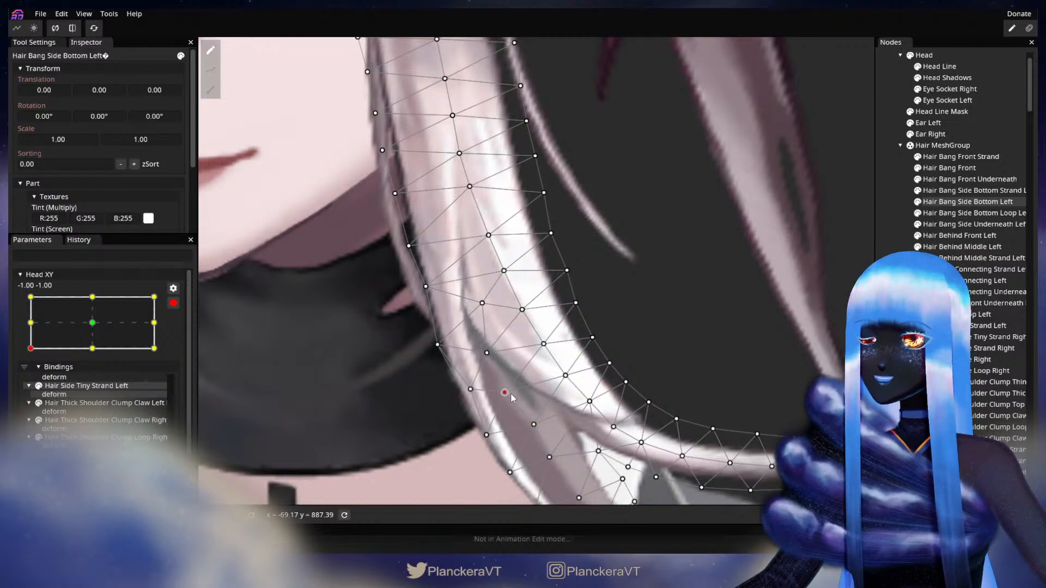
pyautogui.click(487, 353)
# - Fine-tune the inner vertices along the grey shaded section of Hair Bang Side Bottom Left below the strand split at Head XY (-1, -1)
pyautogui.scroll(-1, 536, 392)
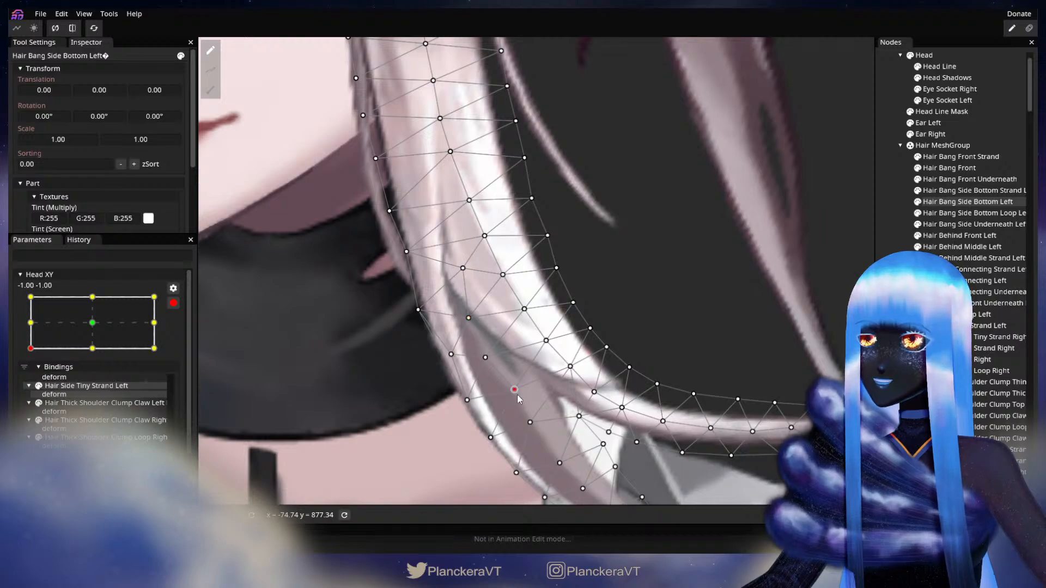
pyautogui.click(521, 394)
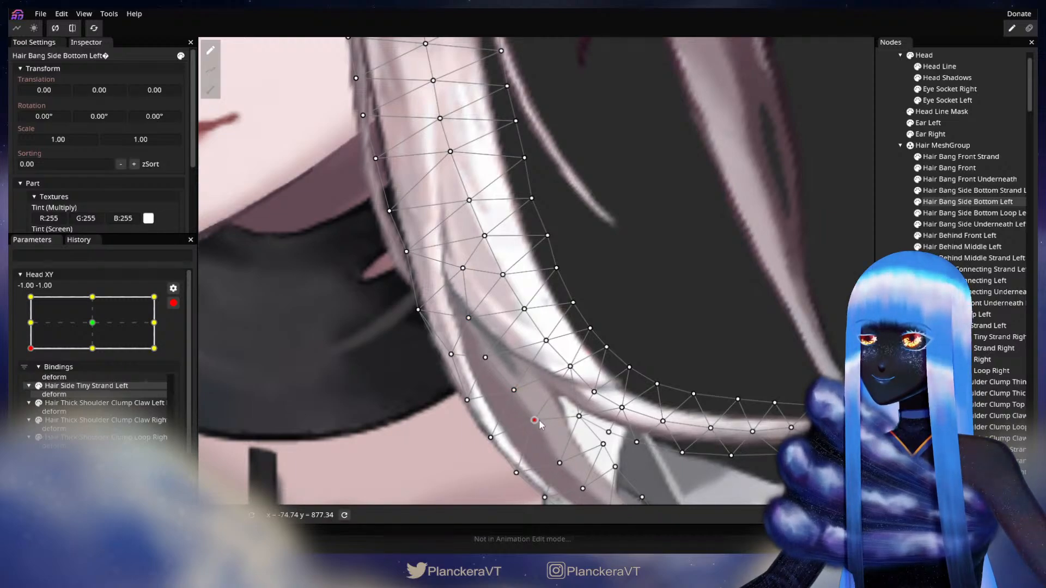
pyautogui.scroll(-1, 501, 356)
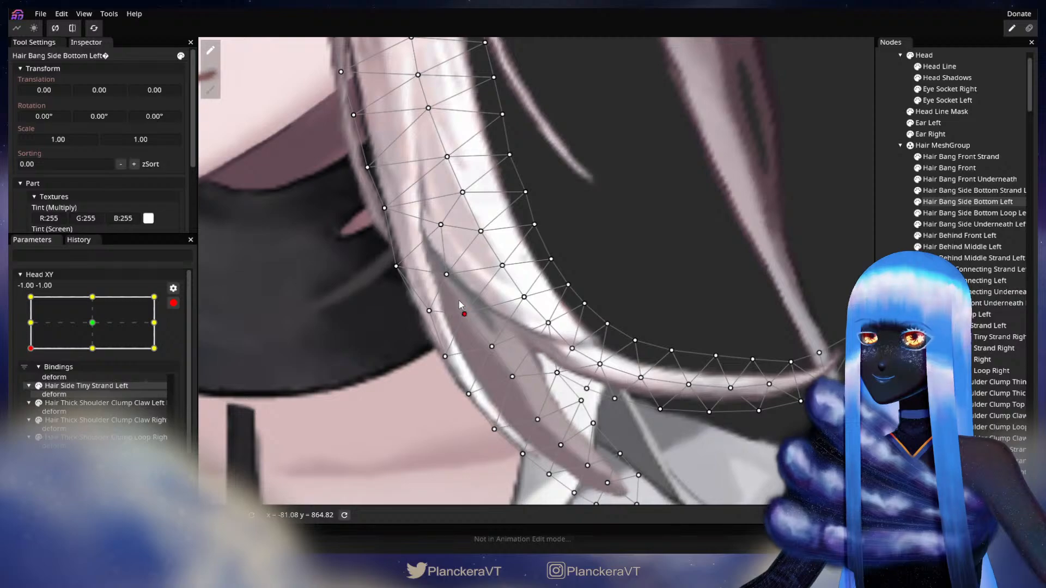
pyautogui.moveTo(483, 331); pyautogui.dragTo(464, 310)
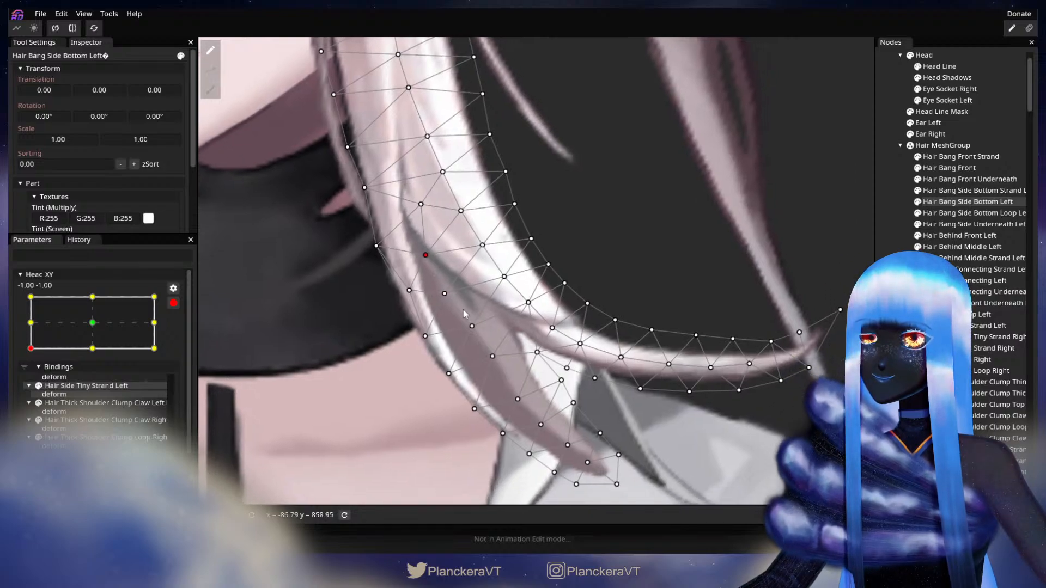
pyautogui.click(445, 294)
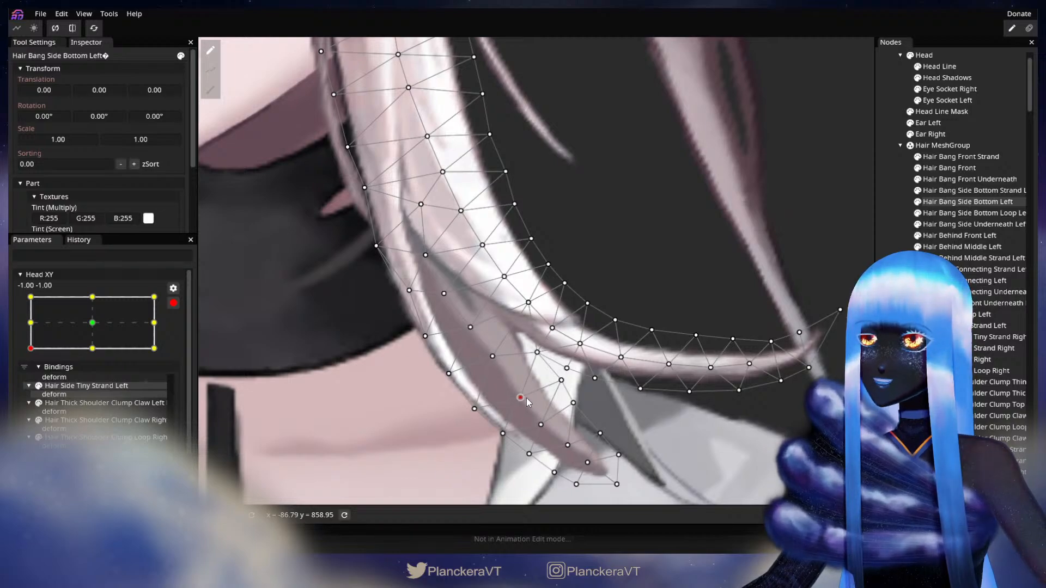
# - Slightly shift the inner vertices towards the lower tip of Hair Bang Side Bottom Left at Head XY (-1, -1), and save the model
pyautogui.moveTo(527, 398)
pyautogui.mouseDown()
pyautogui.moveTo(521, 353)
pyautogui.moveTo(537, 384)
pyautogui.mouseUp()
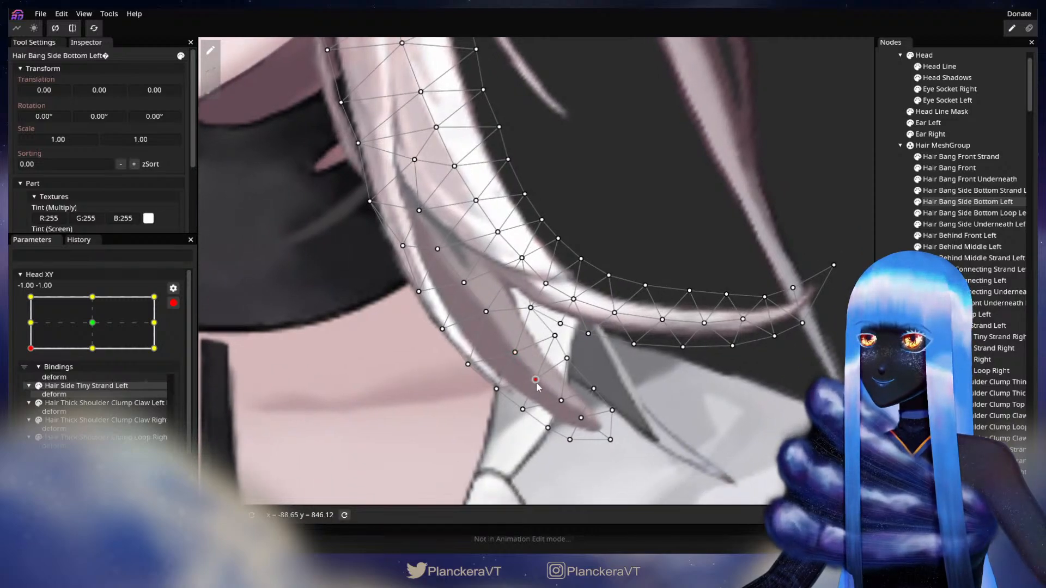
pyautogui.click(537, 379)
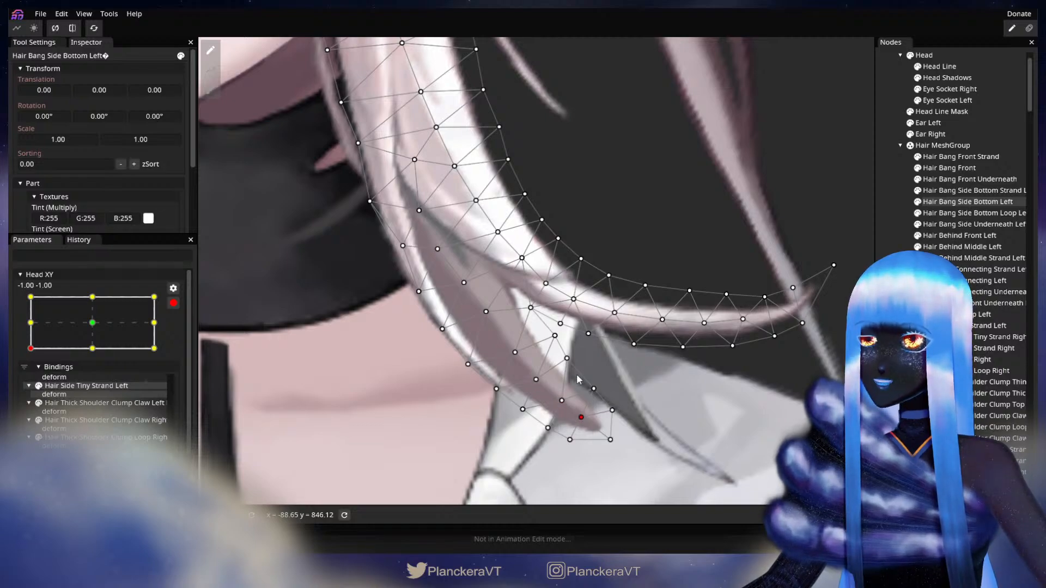
pyautogui.moveTo(577, 376); pyautogui.dragTo(583, 404)
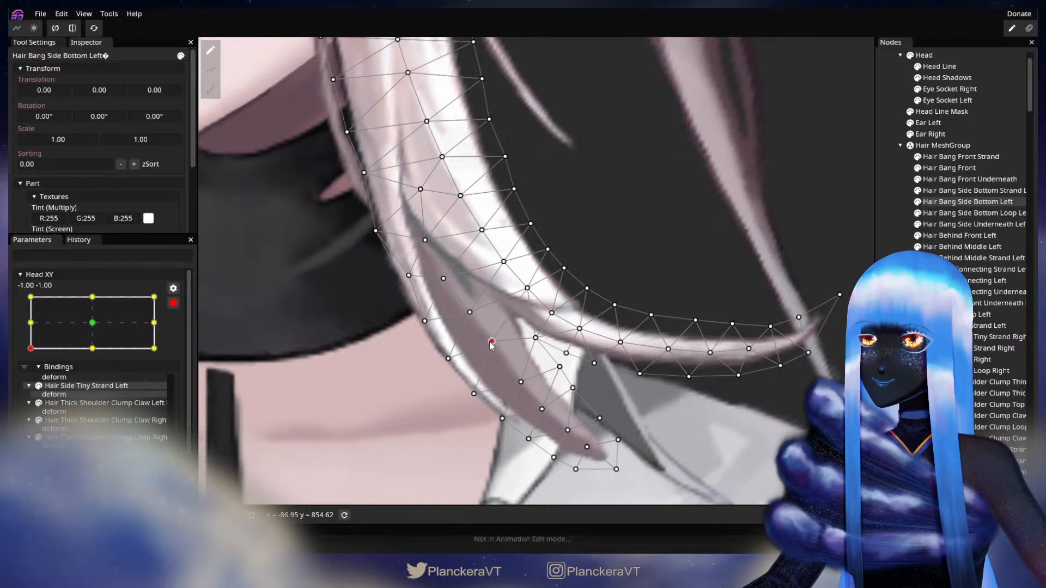
pyautogui.hotkey('ctrl', 's')
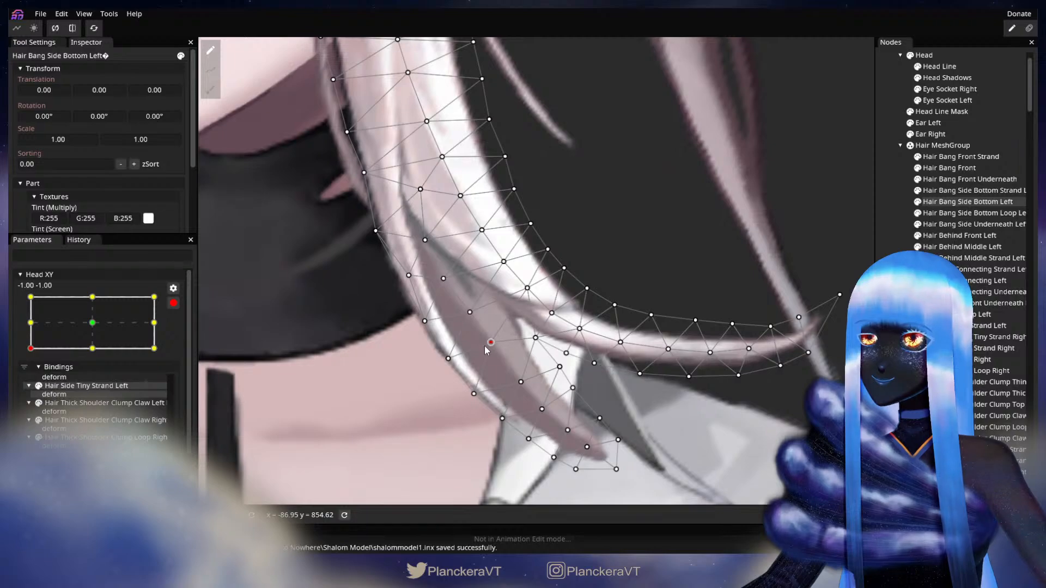
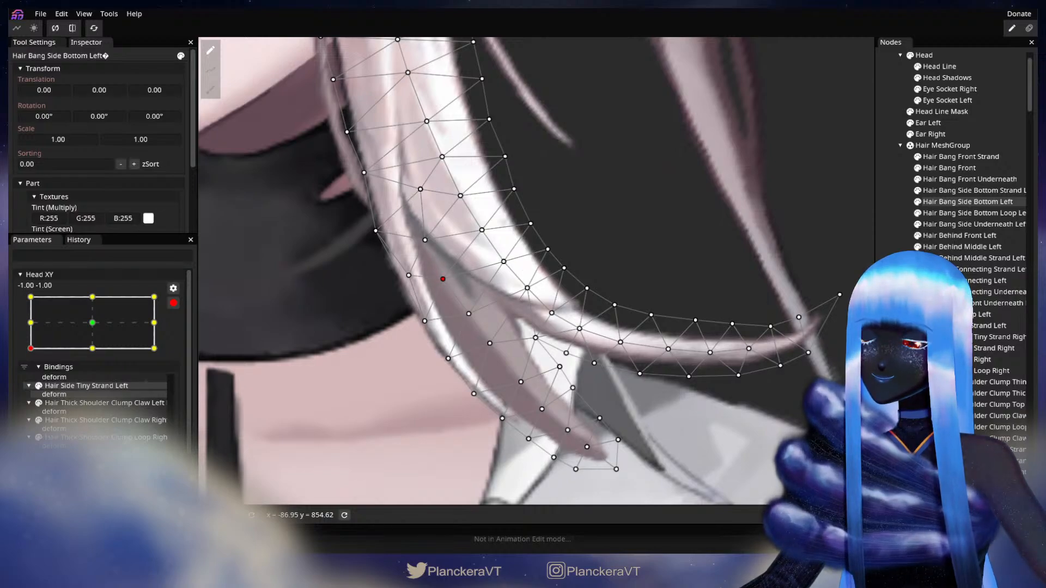
# - Disarm Head XY and swing the head around the (-1, -1) corner to inspect the reshaped lower tip of the side bang
pyautogui.press('Escape')
pyautogui.scroll(-5, 590, 345)
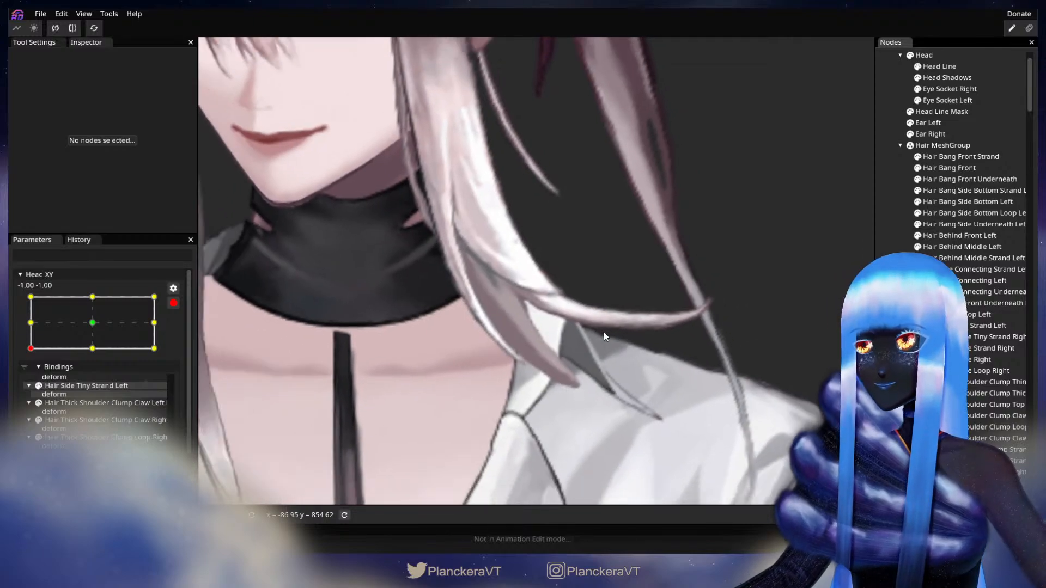
pyautogui.scroll(-5, 604, 336)
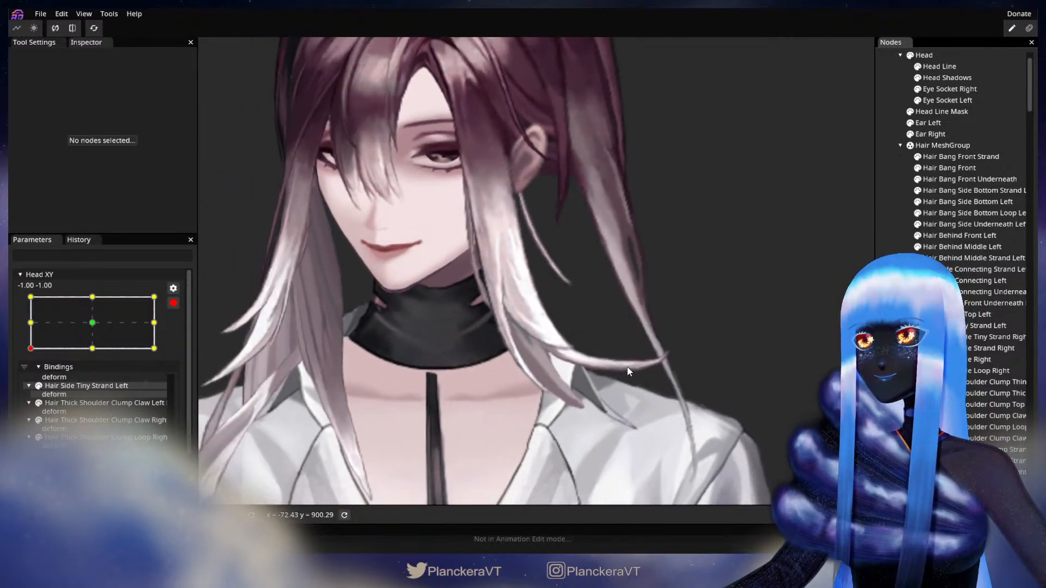
pyautogui.scroll(-2, 627, 371)
pyautogui.click(175, 304)
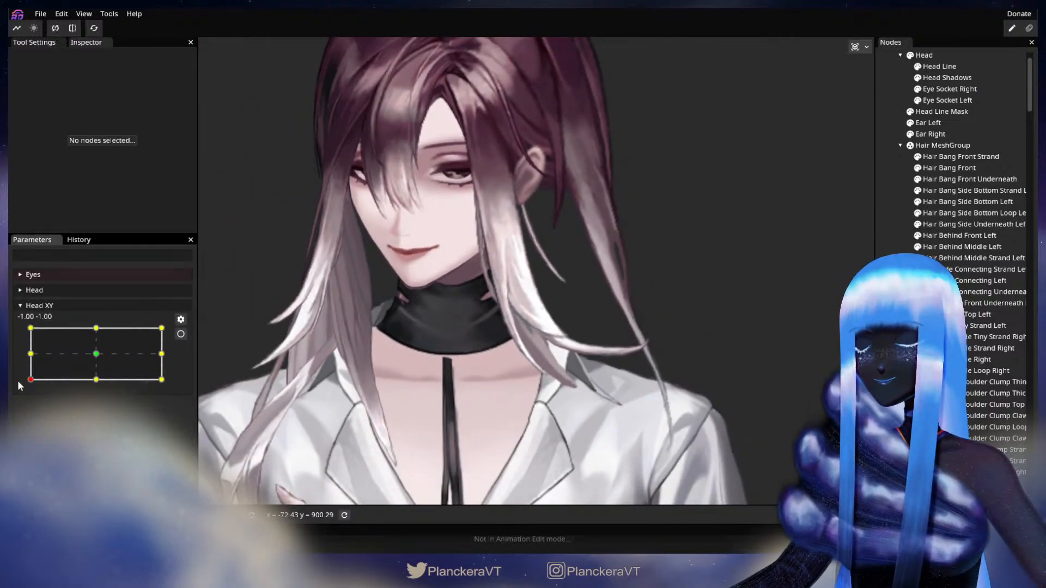
pyautogui.moveTo(31, 383); pyautogui.dragTo(8, 388)
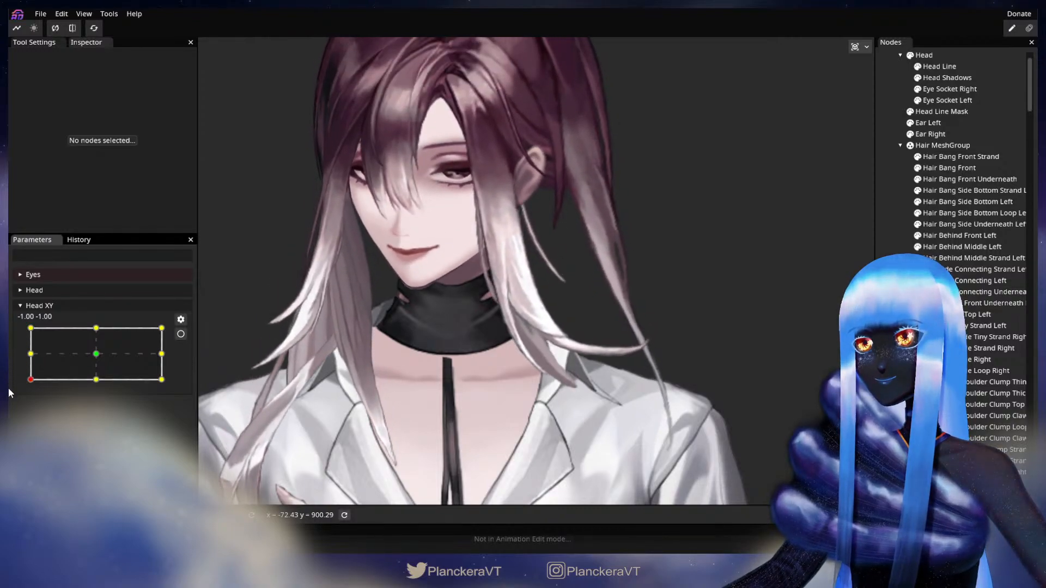
pyautogui.scroll(5, 348, 364)
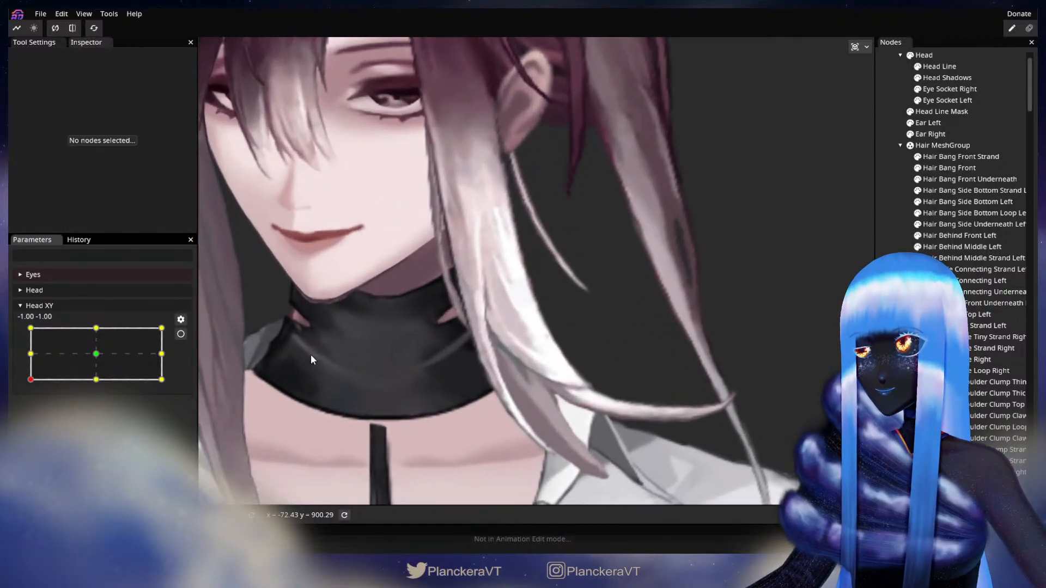
# - Re-arm Head XY at (-1, -1) and nudge Hair Bang Side Bottom Left's face-side edge and nearby inner vertices beside the collar
pyautogui.click(181, 334)
pyautogui.scroll(3, 398, 362)
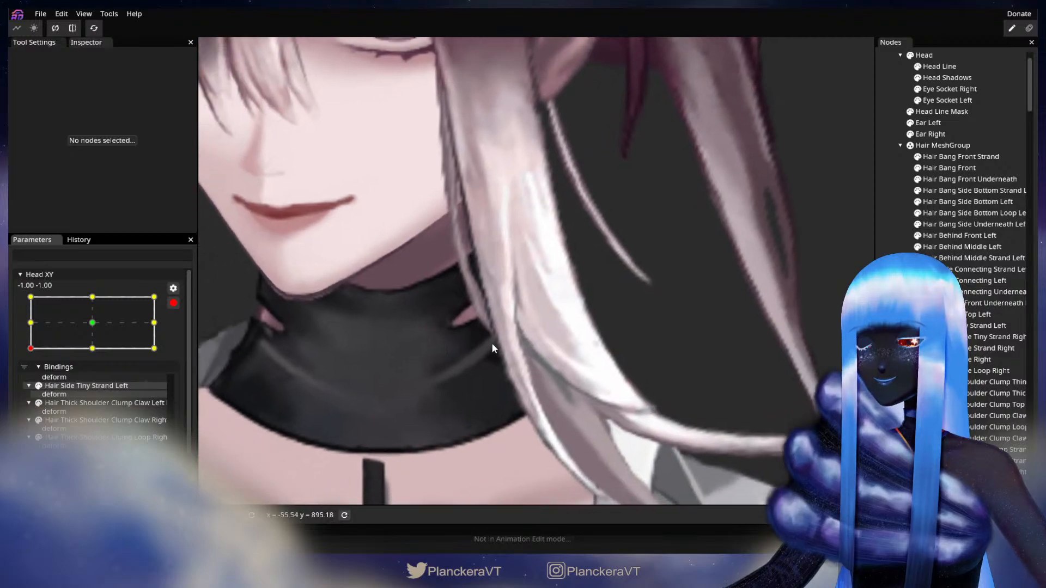
pyautogui.click(974, 201)
pyautogui.scroll(2, 457, 358)
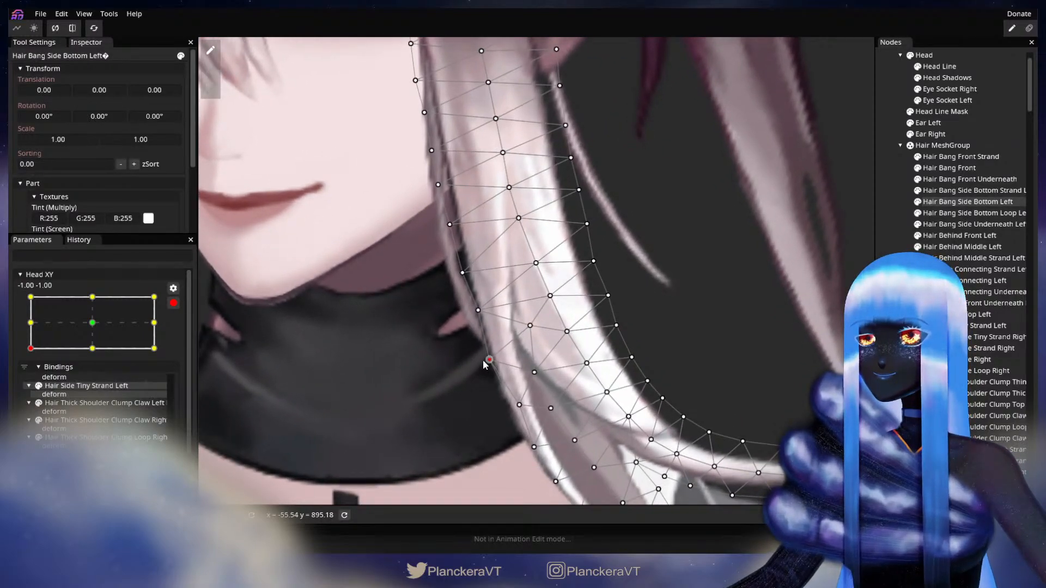
pyautogui.click(480, 310)
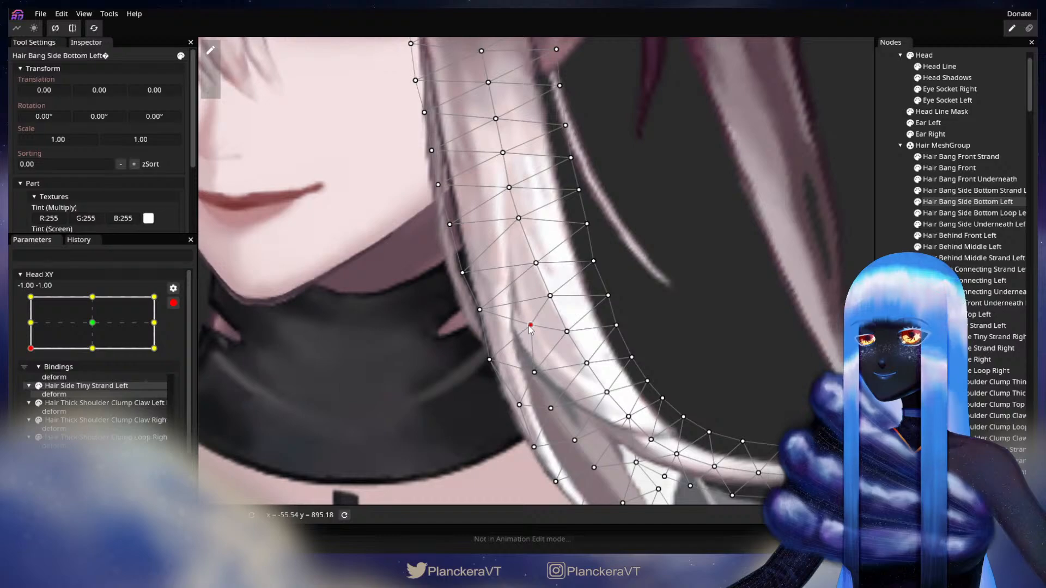
pyautogui.click(713, 354)
# - Disarm Head XY and move the head around (-1, -1) to check how the side bang deforms beside the collar
pyautogui.scroll(-3, 714, 356)
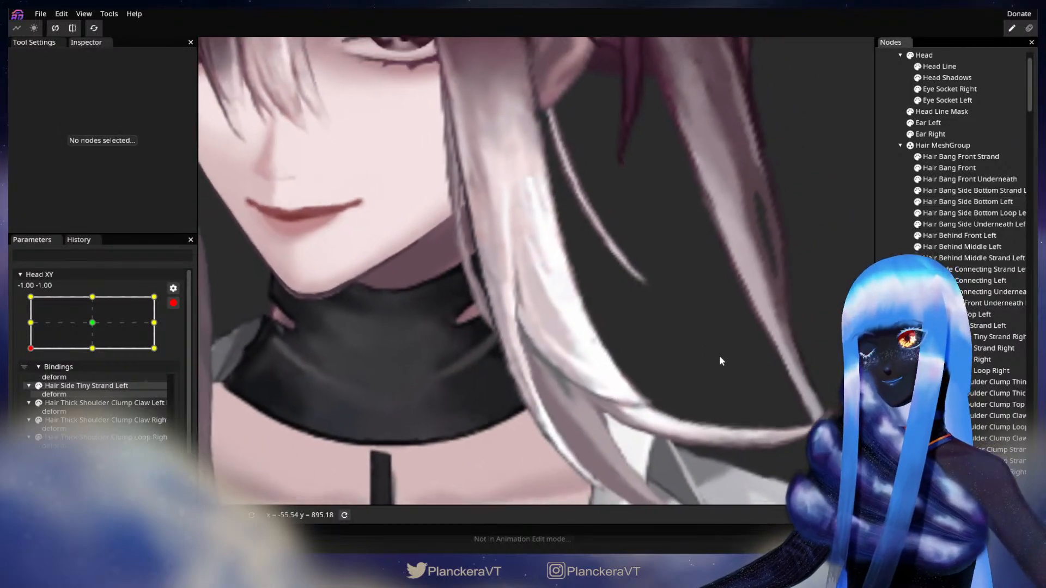
pyautogui.scroll(-6, 720, 363)
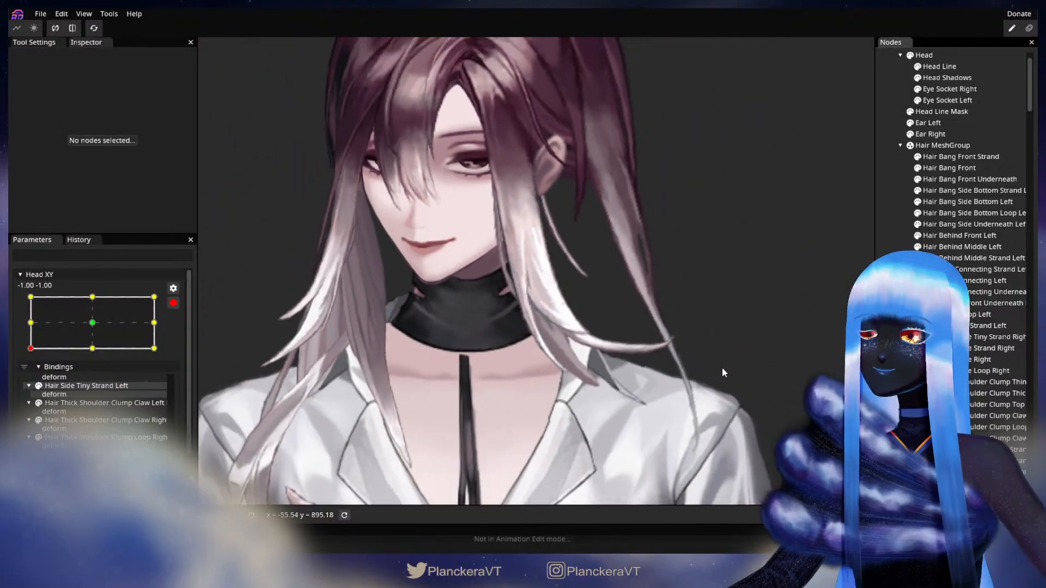
pyautogui.scroll(-6, 722, 372)
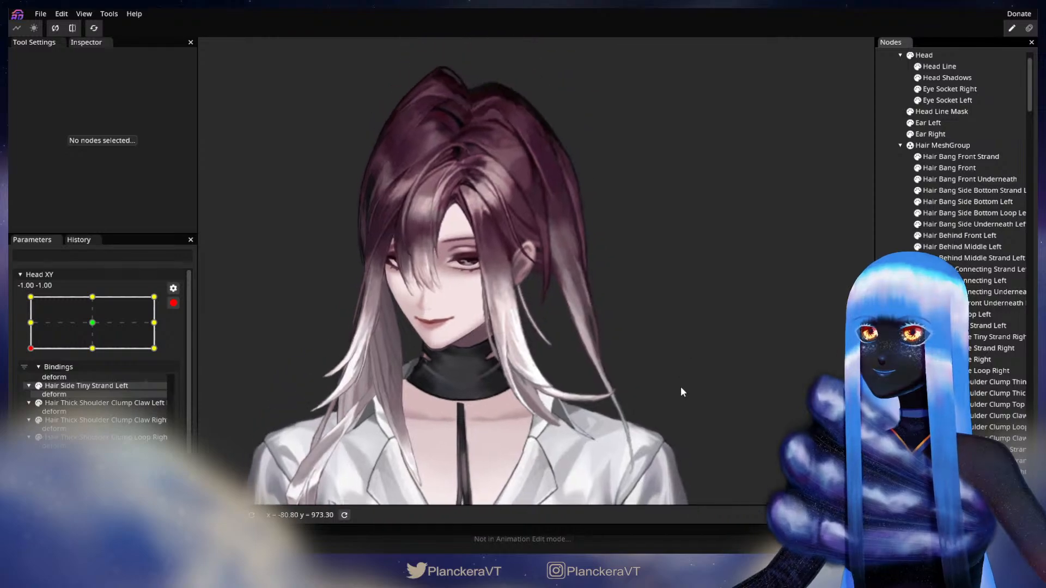
pyautogui.click(173, 303)
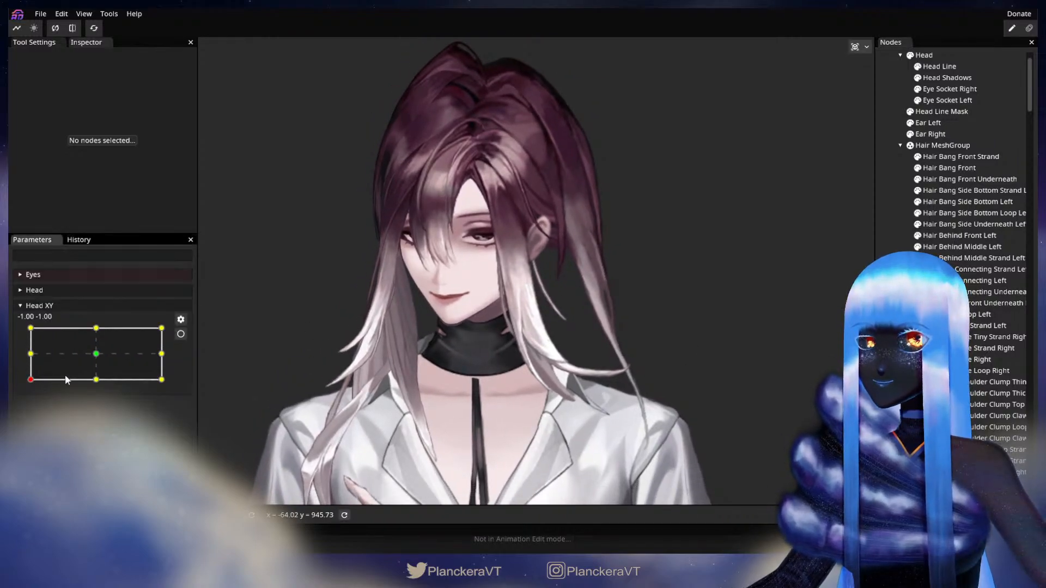
pyautogui.moveTo(31, 381); pyautogui.dragTo(8, 383)
pyautogui.scroll(5, 434, 332)
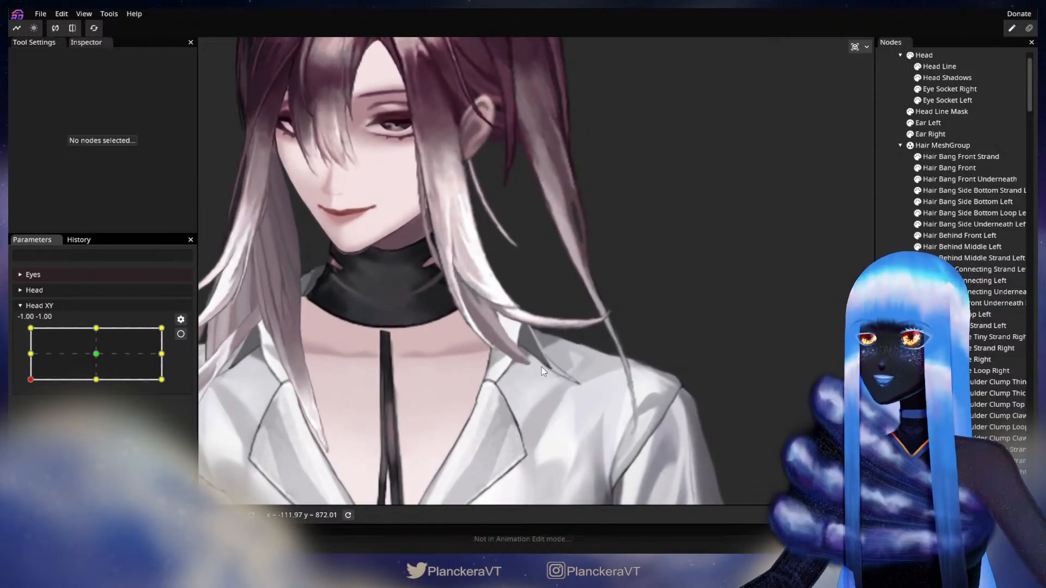
pyautogui.scroll(5, 391, 326)
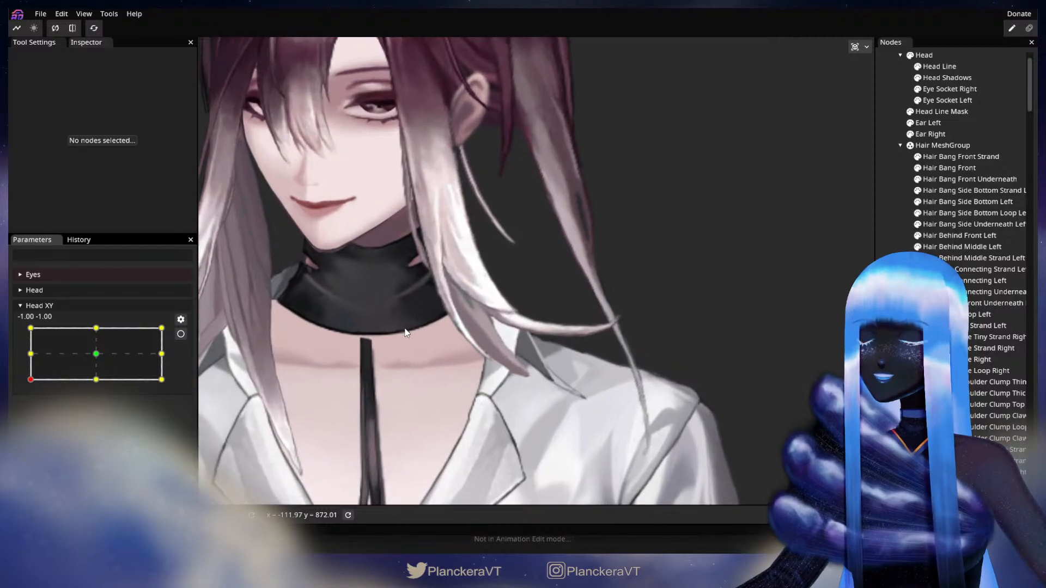
pyautogui.moveTo(375, 326); pyautogui.dragTo(435, 325)
pyautogui.scroll(2, 436, 333)
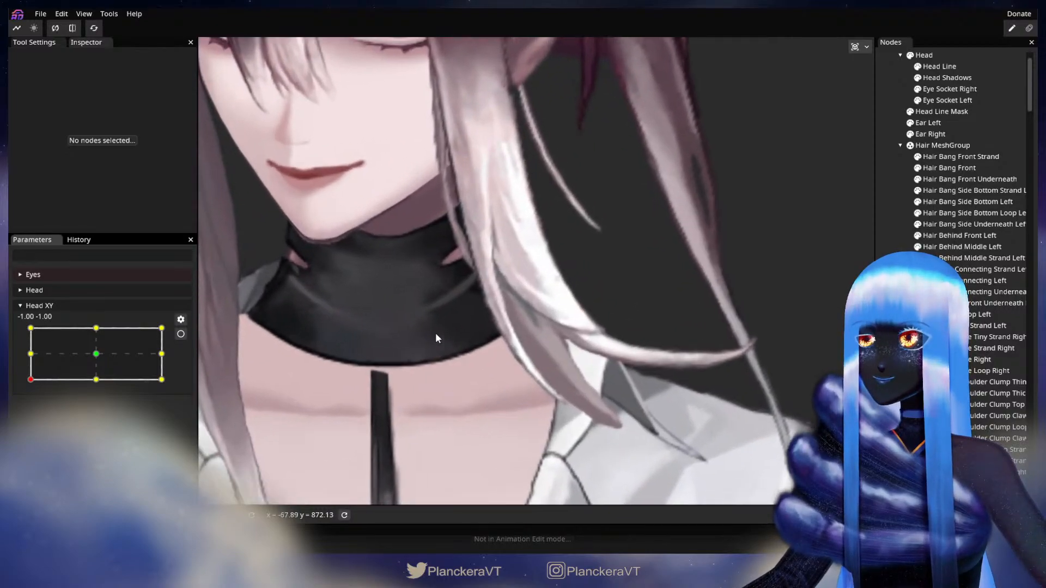
# - Re-arm Head XY at (-1, -1) and shift Hair Bang Side Bottom Left's inner vertices along the grey shaded section slightly towards the face
pyautogui.click(181, 334)
pyautogui.scroll(2, 380, 371)
pyautogui.scroll(-1, 379, 373)
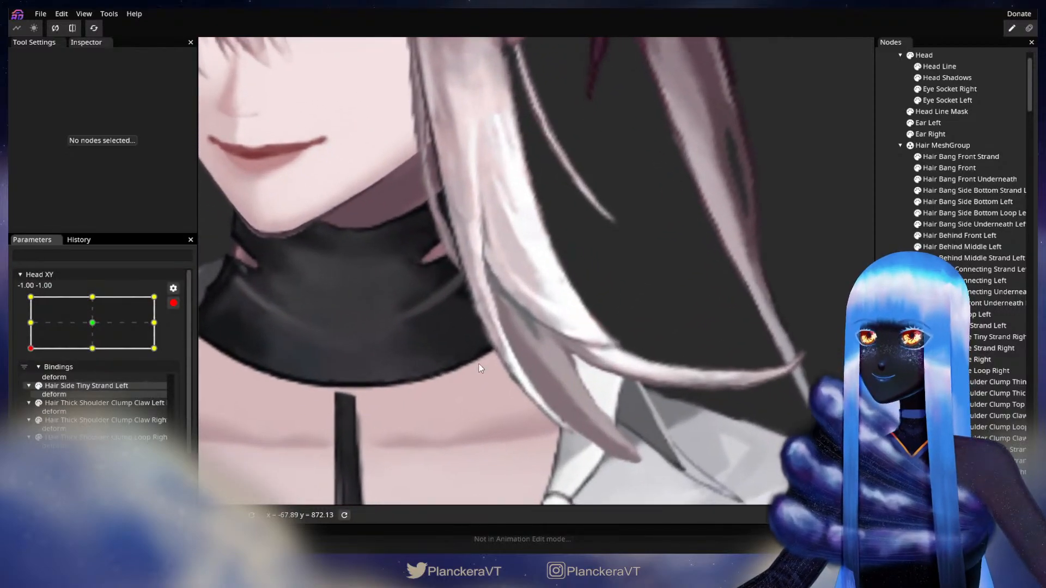
pyautogui.click(975, 192)
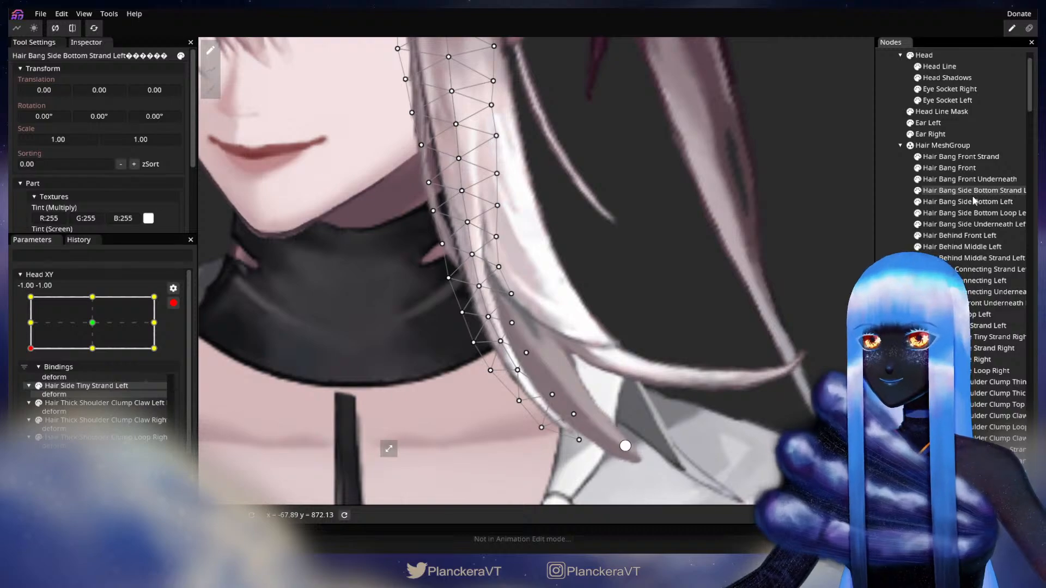
pyautogui.click(975, 203)
pyautogui.scroll(4, 457, 390)
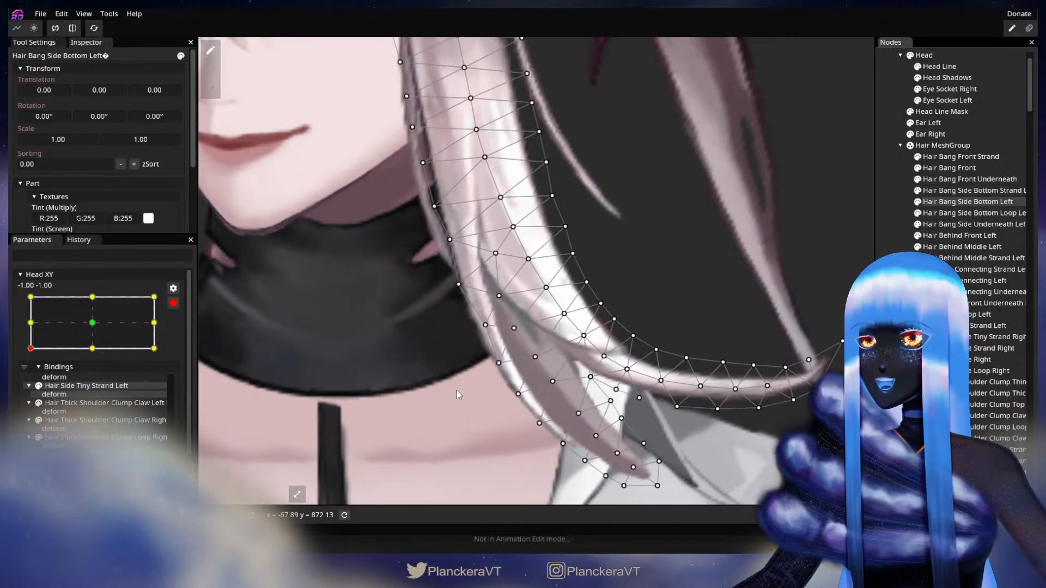
pyautogui.moveTo(527, 383); pyautogui.dragTo(537, 352)
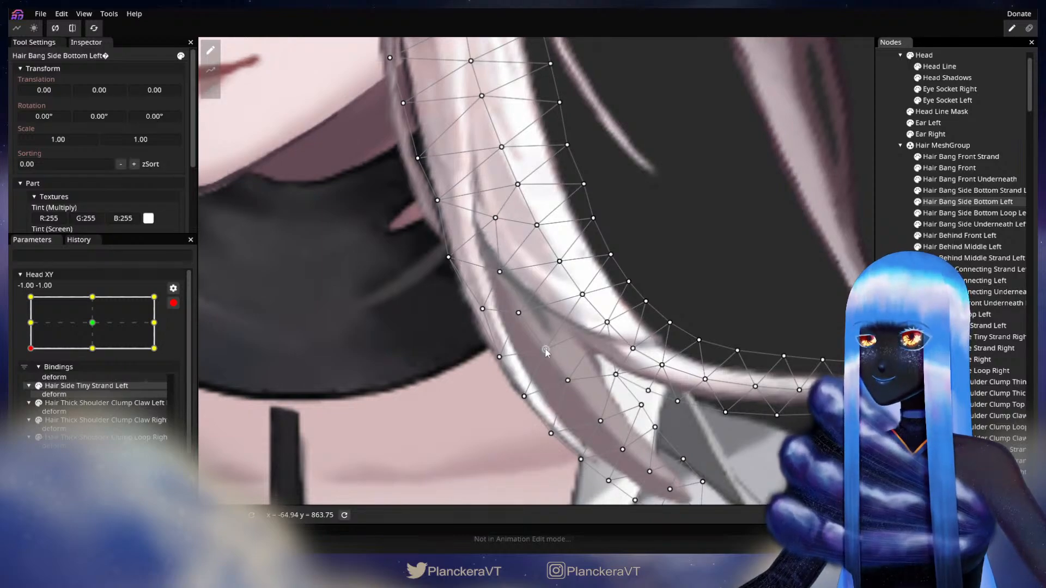
pyautogui.moveTo(545, 349); pyautogui.dragTo(541, 353)
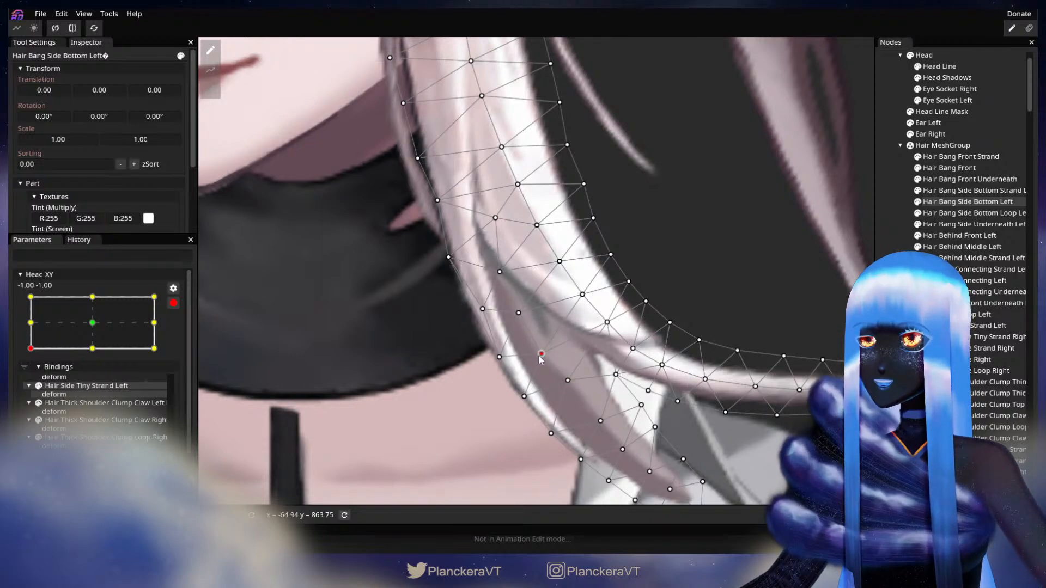
pyautogui.click(563, 385)
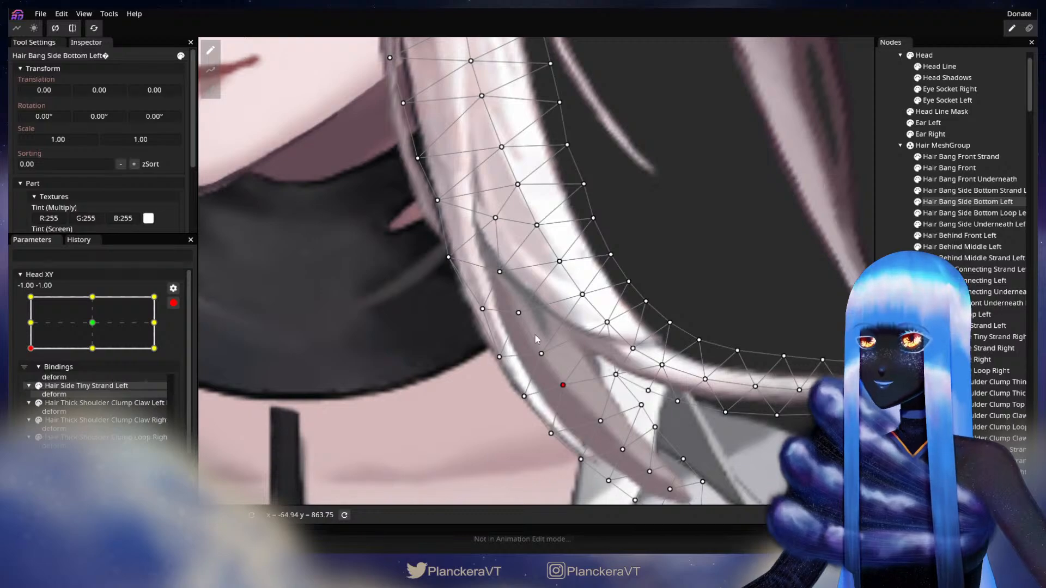
pyautogui.moveTo(518, 312); pyautogui.dragTo(514, 318)
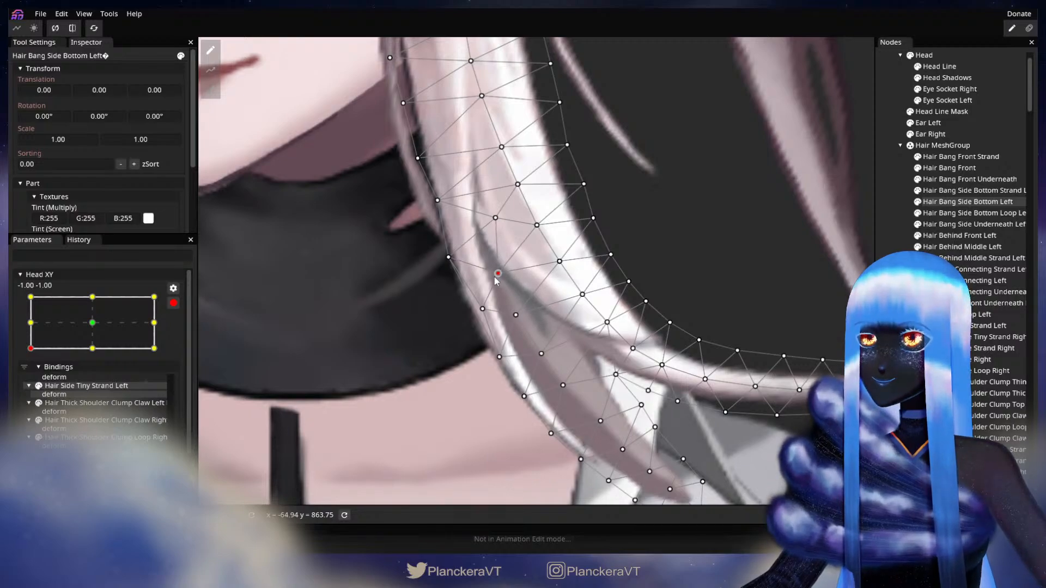
pyautogui.moveTo(497, 274); pyautogui.dragTo(480, 255)
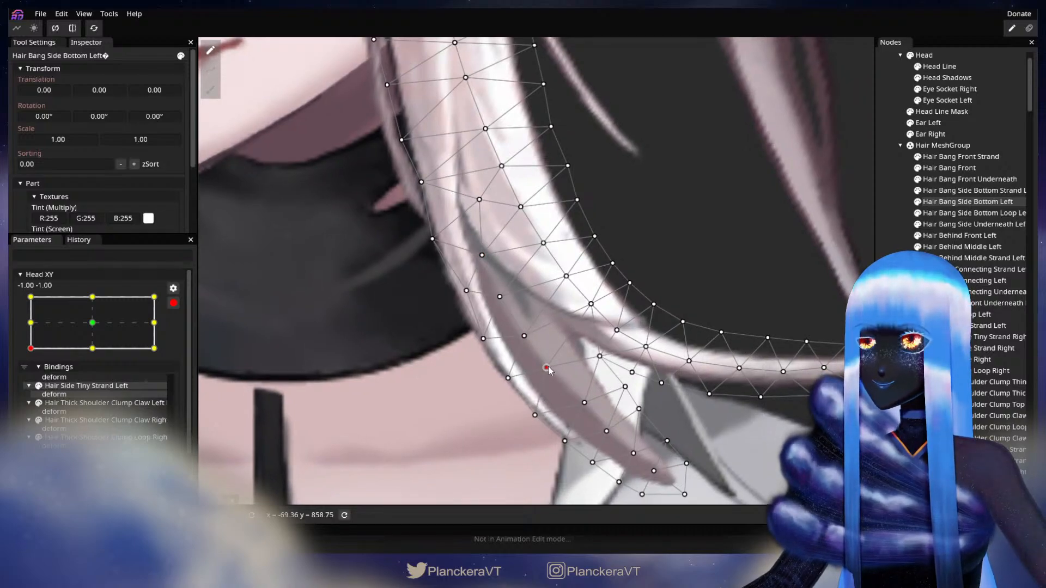
# - Nudge the vertices in the gap between Hair Bang Side Bottom Left's lower tip and its outward-curling strand at Head XY (-1, -1)
pyautogui.scroll(-3, 549, 371)
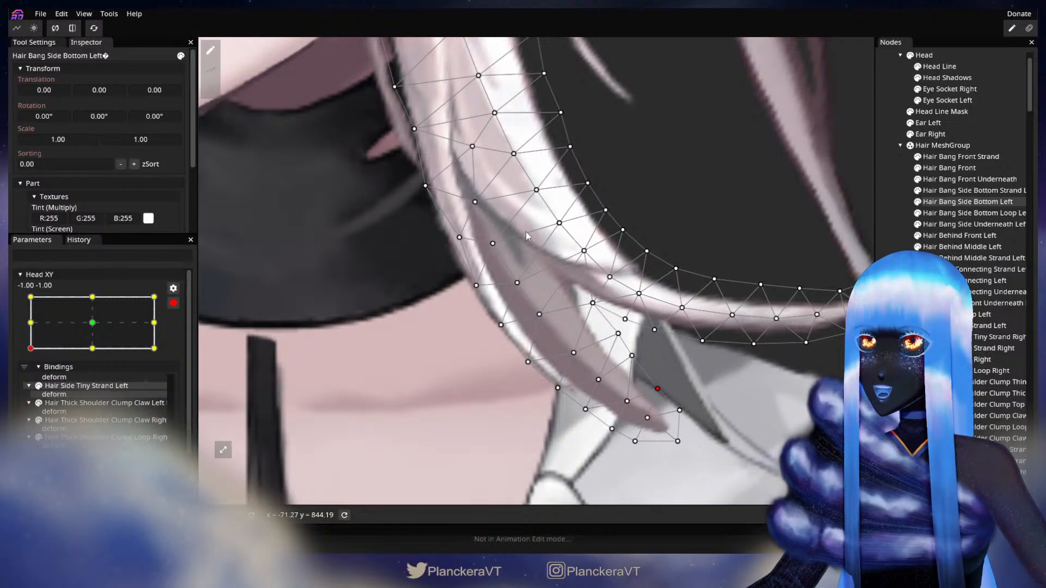
pyautogui.click(592, 304)
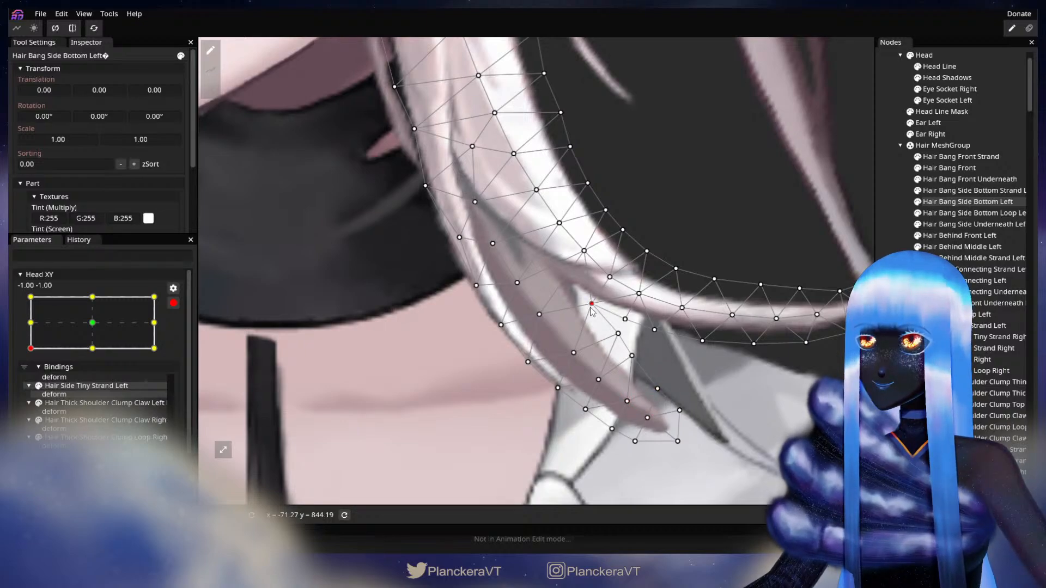
pyautogui.click(625, 319)
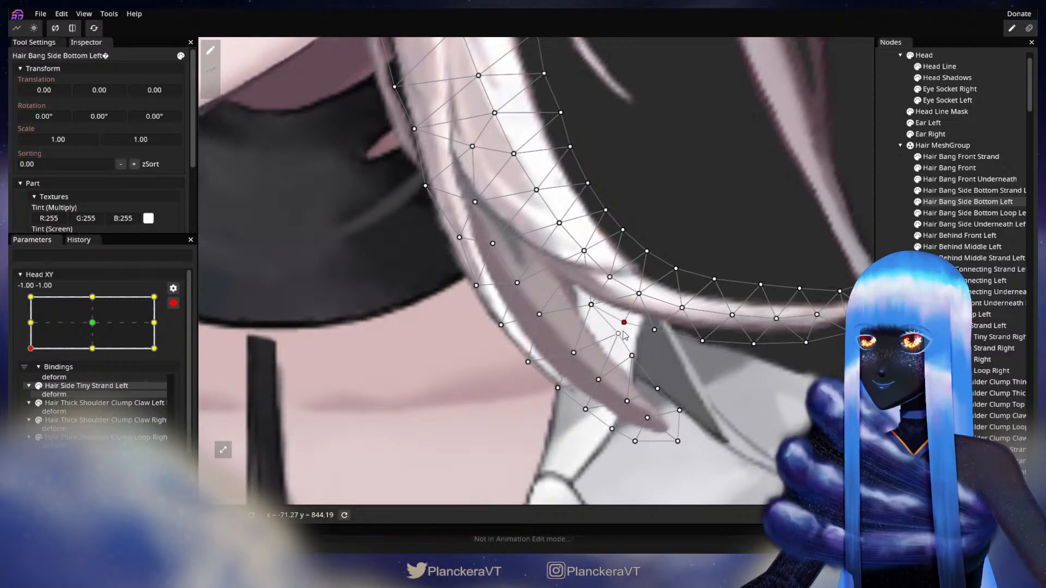
pyautogui.click(655, 331)
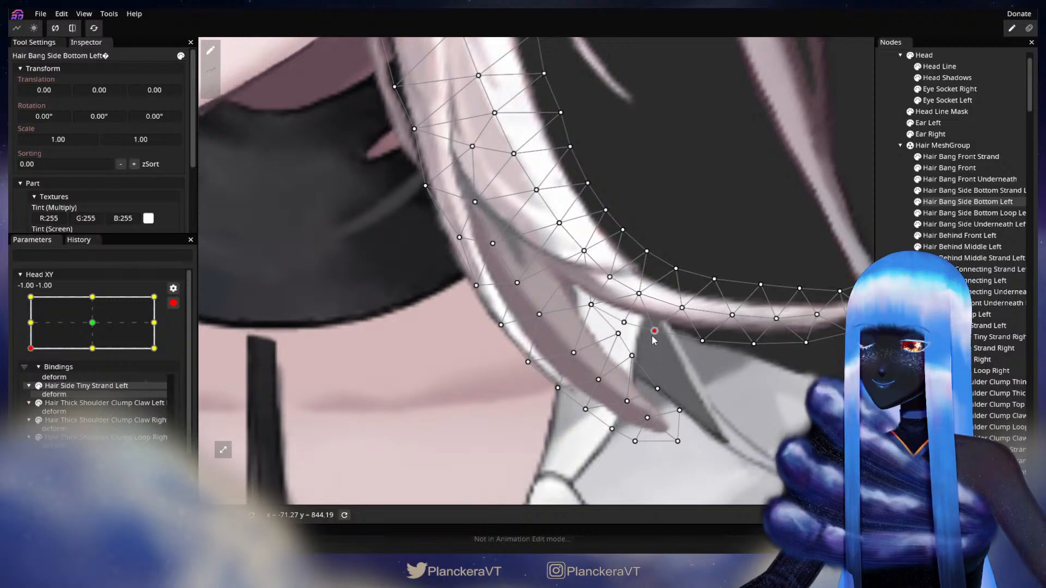
pyautogui.moveTo(609, 307); pyautogui.dragTo(686, 374)
pyautogui.click(724, 332)
# - Disarm Head XY and preview the head near (-1, -1) to inspect the side bang's shaded section and strand gap
pyautogui.scroll(-1, 718, 336)
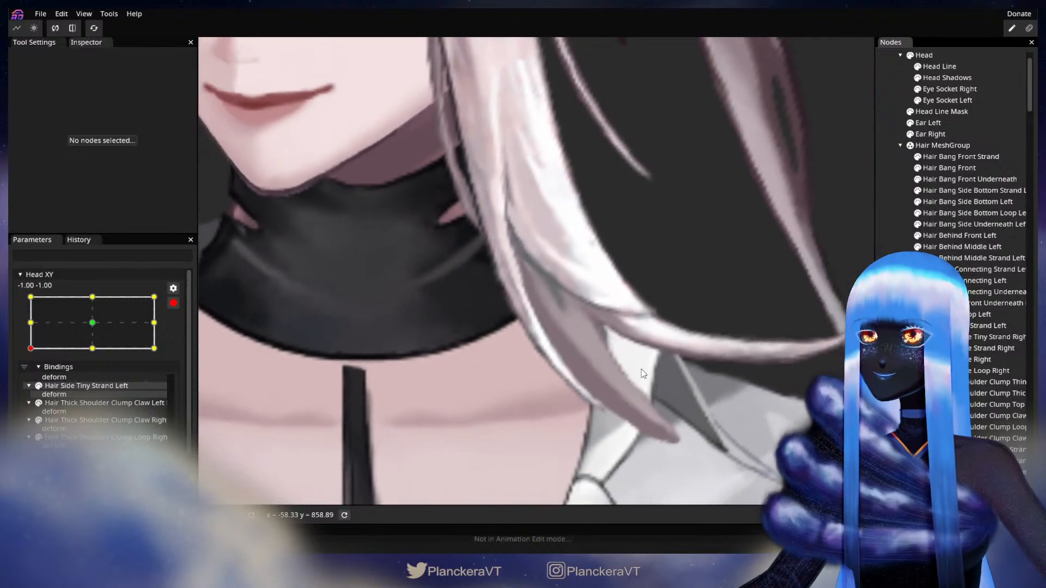
pyautogui.scroll(-1, 583, 322)
pyautogui.scroll(-1, 583, 322)
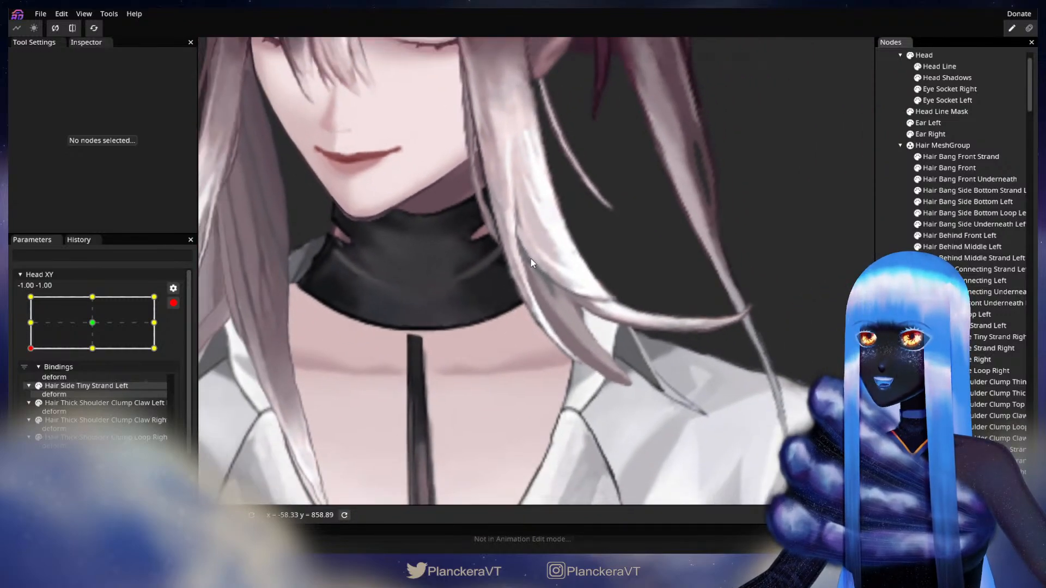
pyautogui.scroll(-1, 630, 354)
pyautogui.scroll(-3, 632, 357)
pyautogui.moveTo(636, 354); pyautogui.dragTo(626, 399)
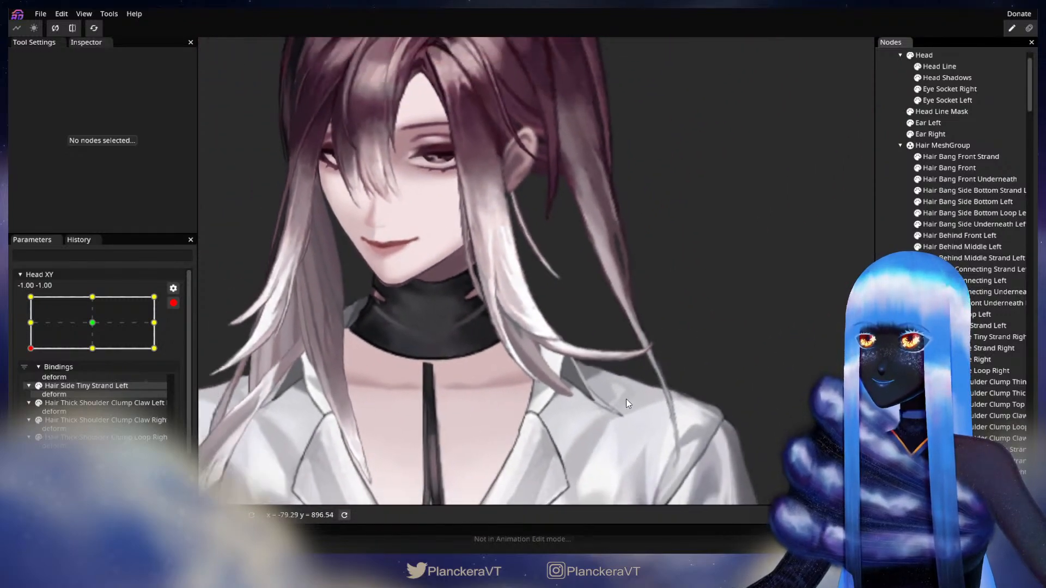
pyautogui.click(173, 303)
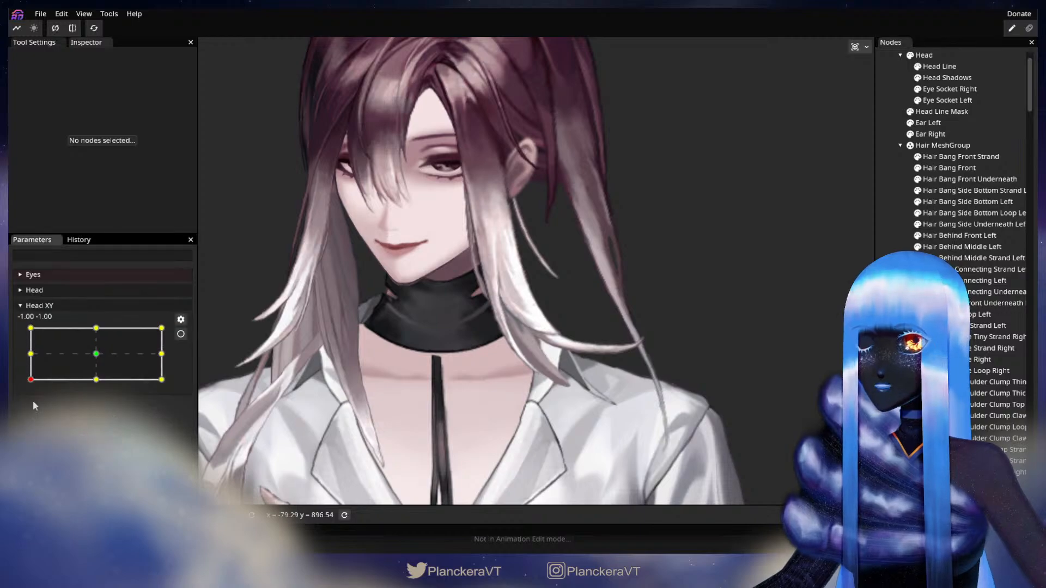
pyautogui.moveTo(30, 380)
pyautogui.mouseDown()
pyautogui.moveTo(30, 366)
pyautogui.moveTo(30, 380)
pyautogui.mouseUp()
pyautogui.scroll(5, 498, 416)
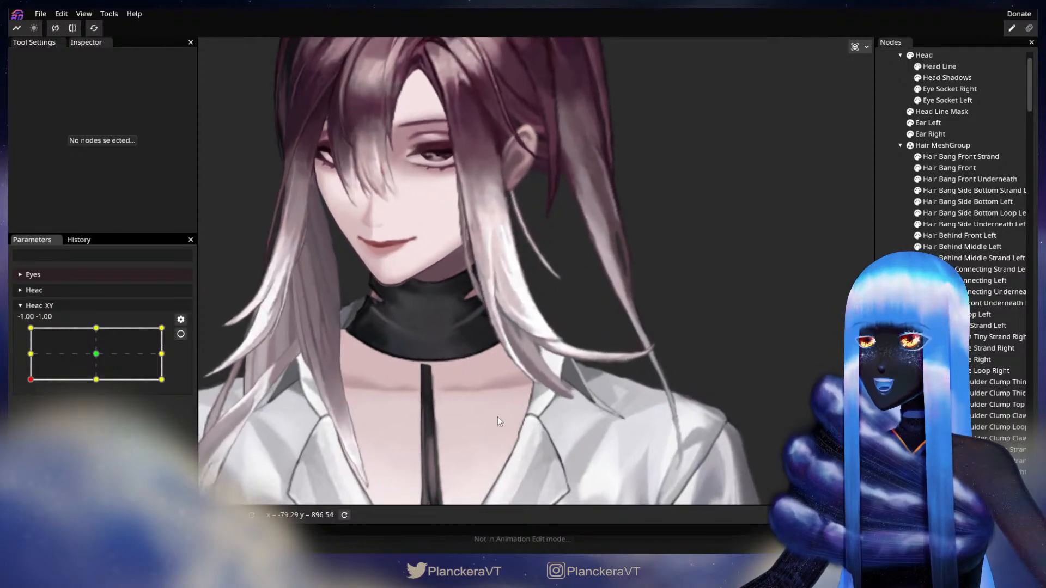
pyautogui.moveTo(474, 419); pyautogui.dragTo(417, 364)
pyautogui.scroll(2, 416, 364)
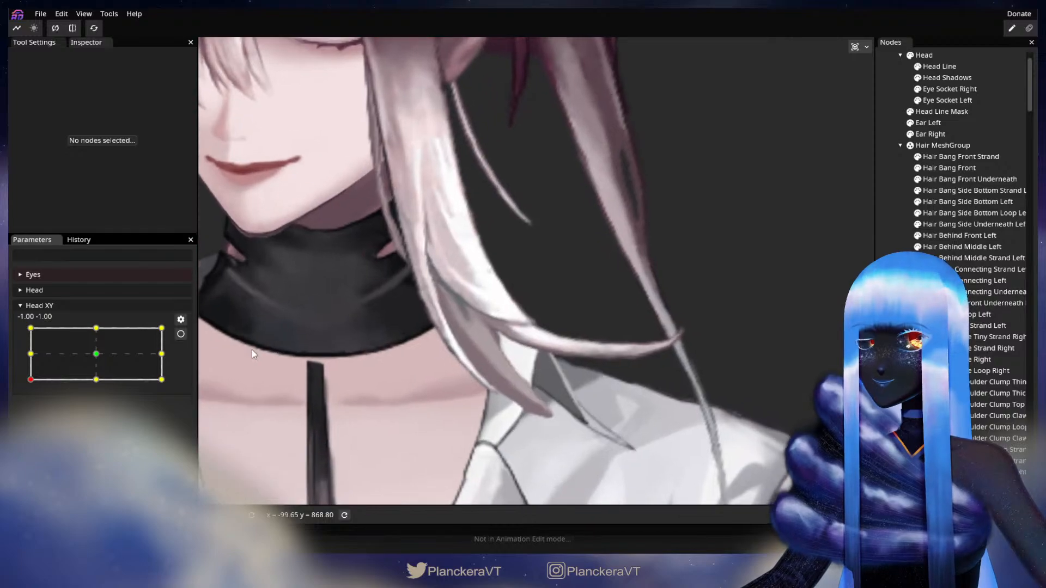
# - Re-arm Head XY at (-1, -1) and nudge Hair Bang Side Bottom Left's inner-edge and grey-shaded vertices beside the collar slightly towards the face
pyautogui.click(181, 334)
pyautogui.scroll(3, 364, 404)
pyautogui.moveTo(366, 410); pyautogui.dragTo(479, 380)
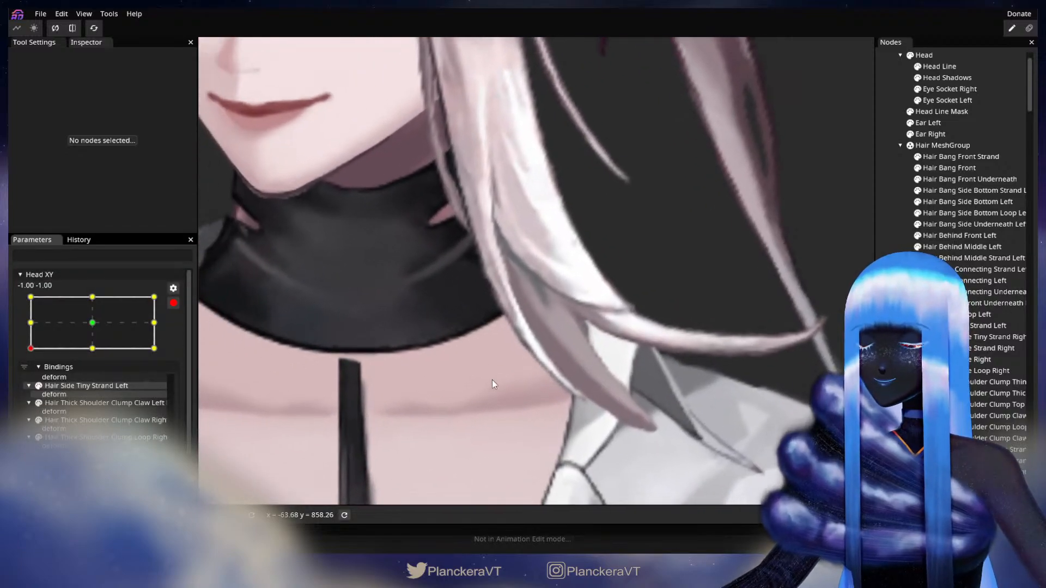
pyautogui.click(964, 203)
pyautogui.click(521, 294)
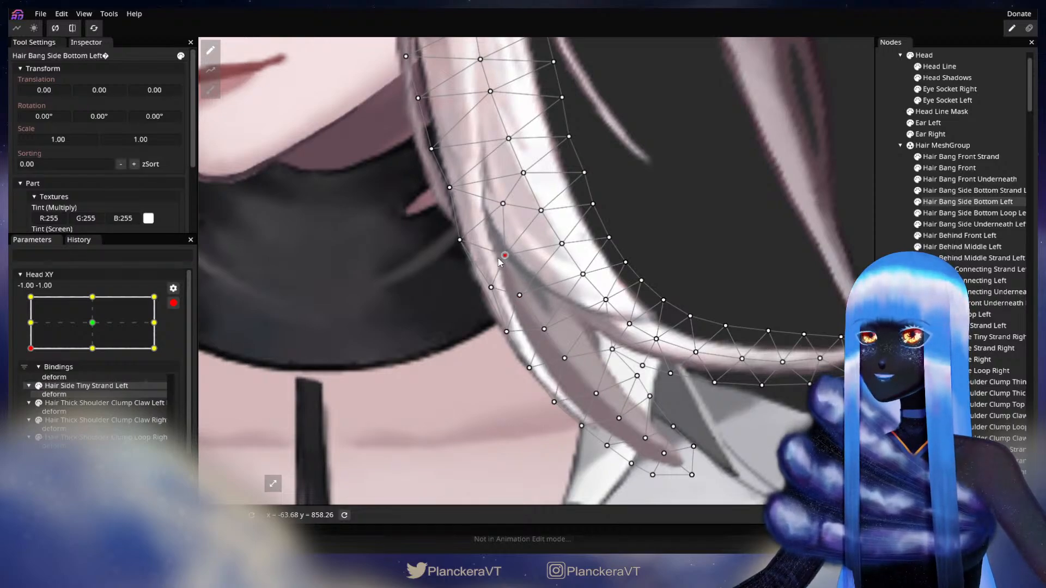
pyautogui.click(490, 288)
pyautogui.moveTo(483, 288); pyautogui.dragTo(480, 290)
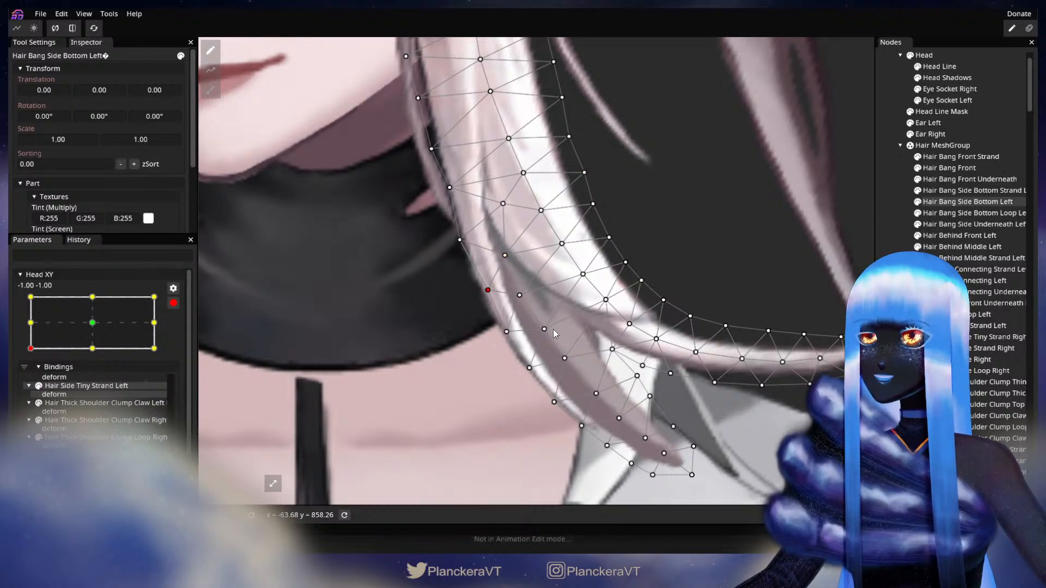
pyautogui.moveTo(544, 332); pyautogui.dragTo(540, 335)
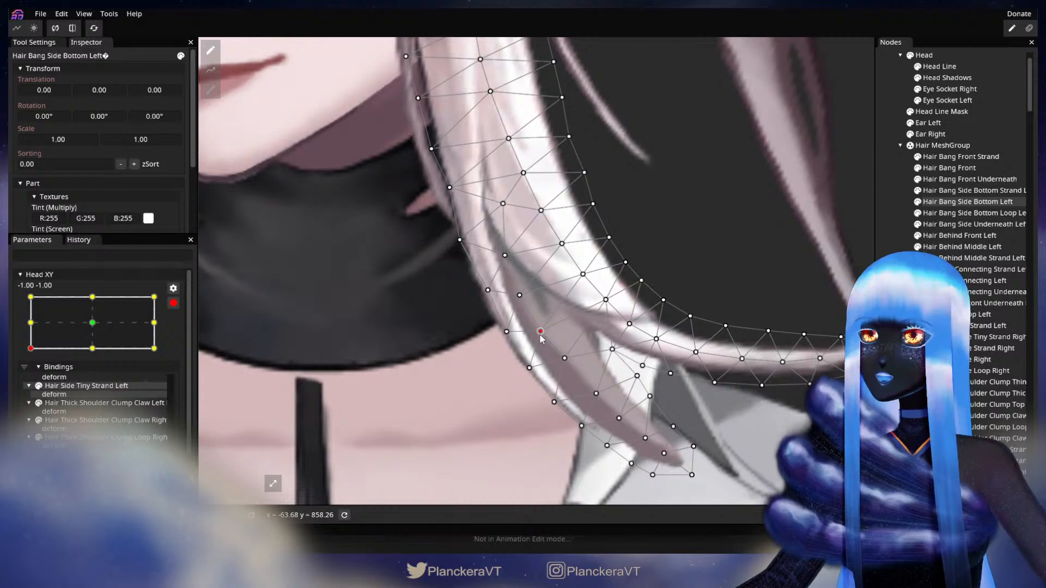
pyautogui.click(511, 301)
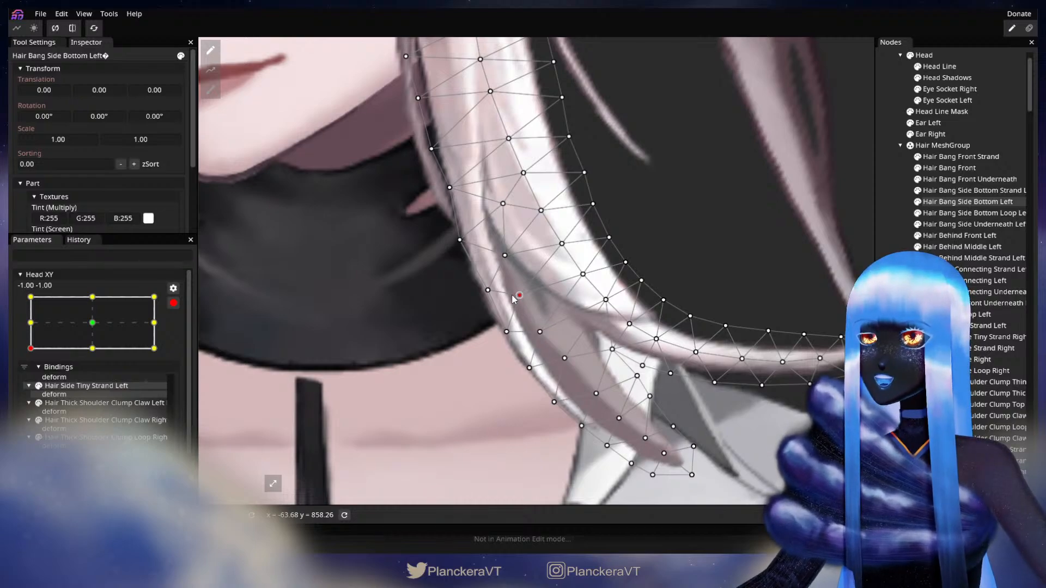
pyautogui.moveTo(562, 300); pyautogui.dragTo(571, 266)
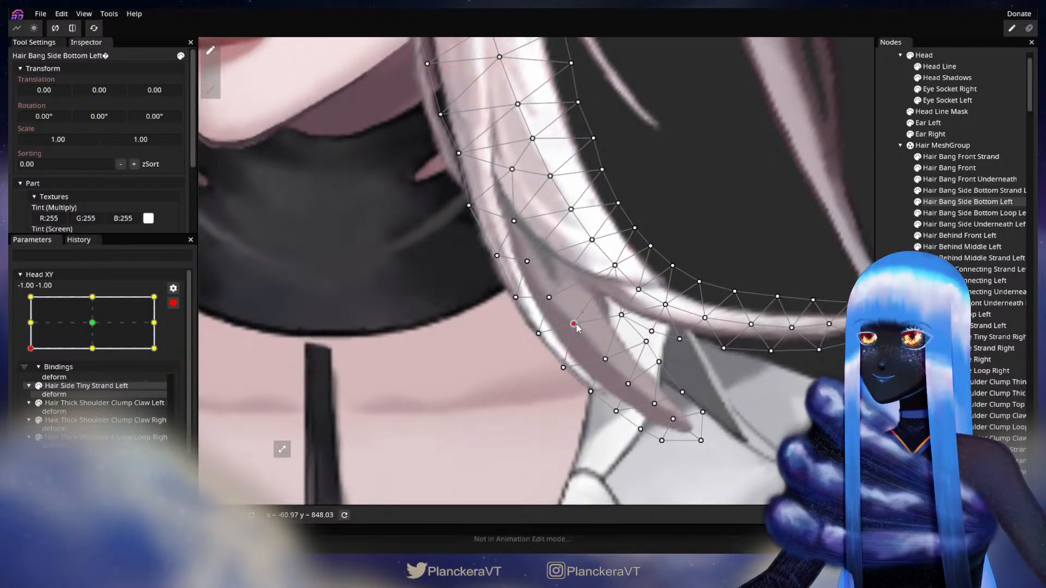
# - Fine-tune Hair Bang Side Bottom Left's vertices from the lower shaded section to the tip, including its inner edge and strand gap
pyautogui.moveTo(575, 326); pyautogui.dragTo(571, 330)
pyautogui.moveTo(606, 361); pyautogui.dragTo(626, 390)
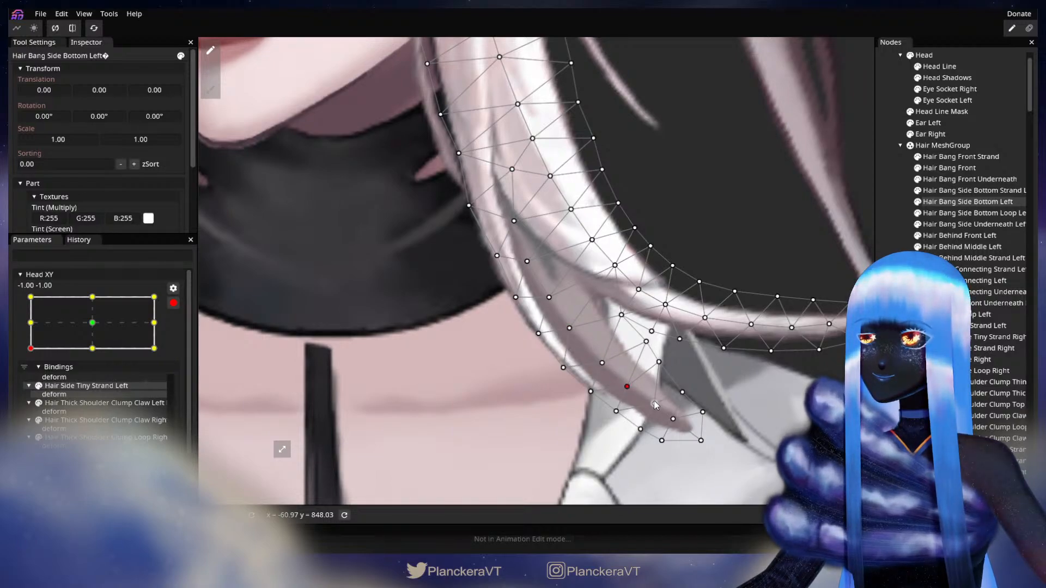
pyautogui.click(591, 391)
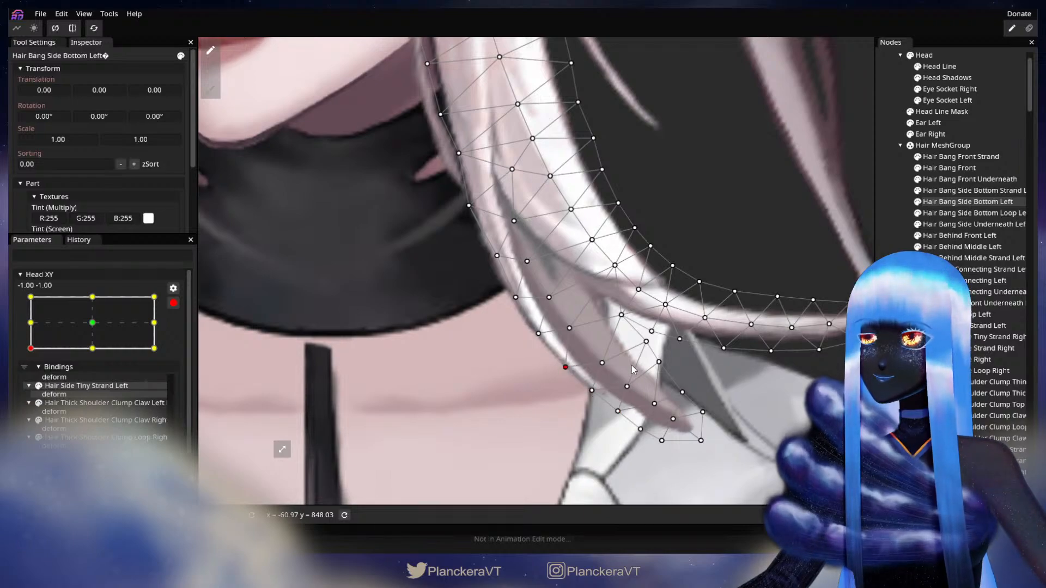
pyautogui.moveTo(659, 363); pyautogui.dragTo(657, 370)
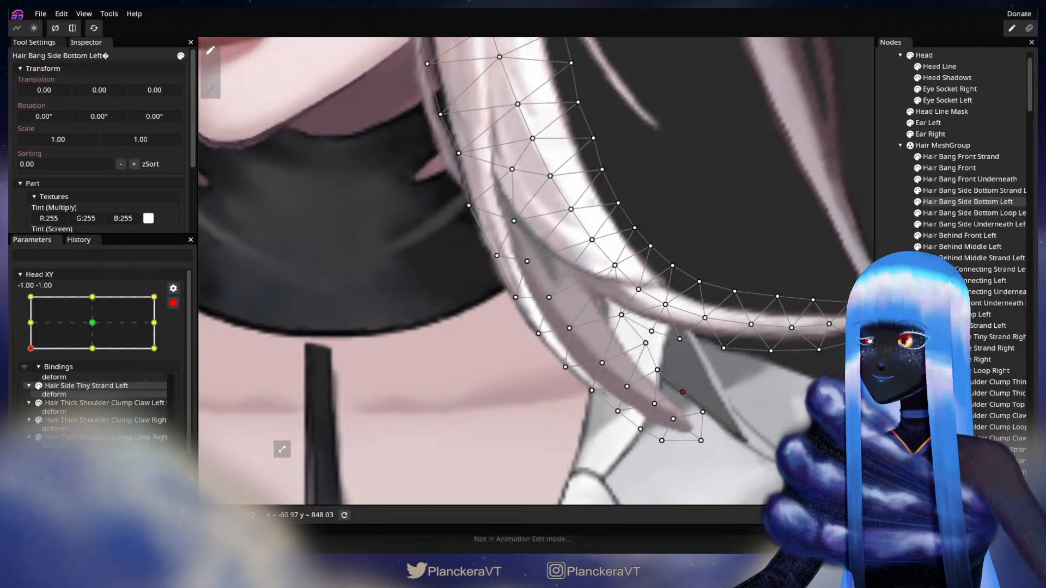
pyautogui.click(893, 327)
# - Disarm Head XY and move the head around (-1, -1) to check the side bang against the whole face and collar
pyautogui.scroll(-5, 679, 322)
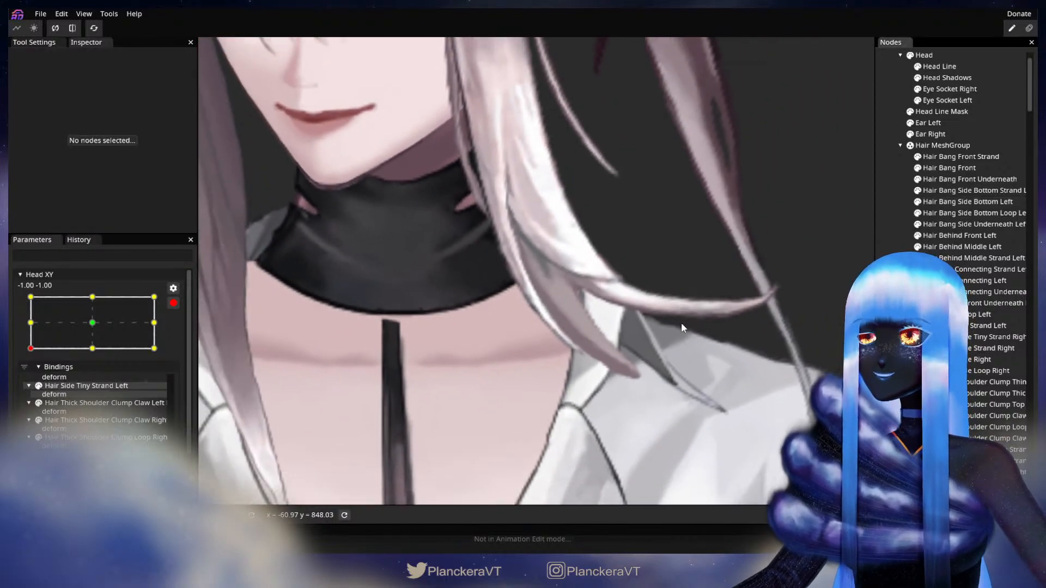
pyautogui.scroll(-5, 681, 323)
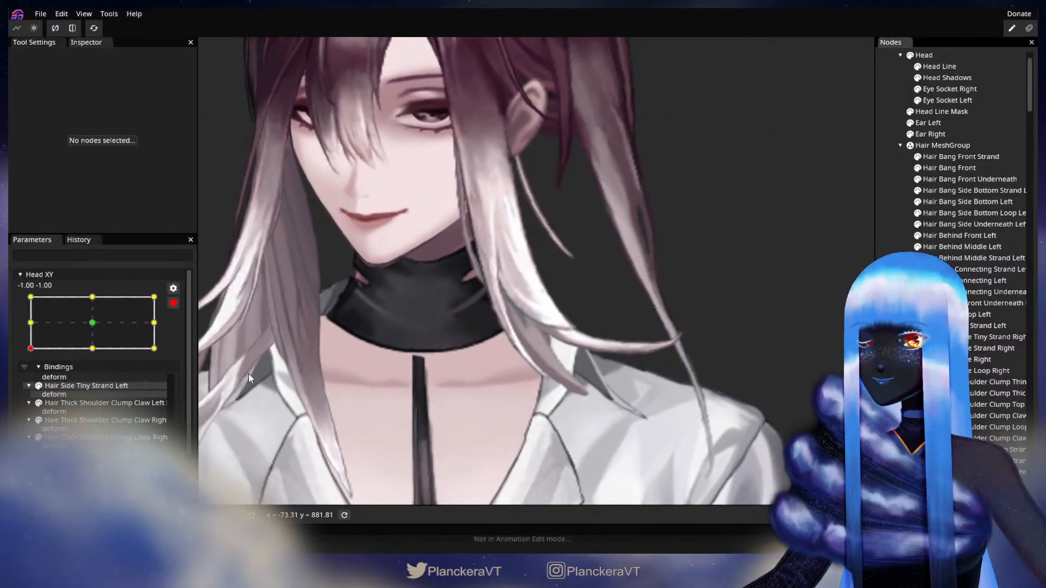
pyautogui.click(172, 303)
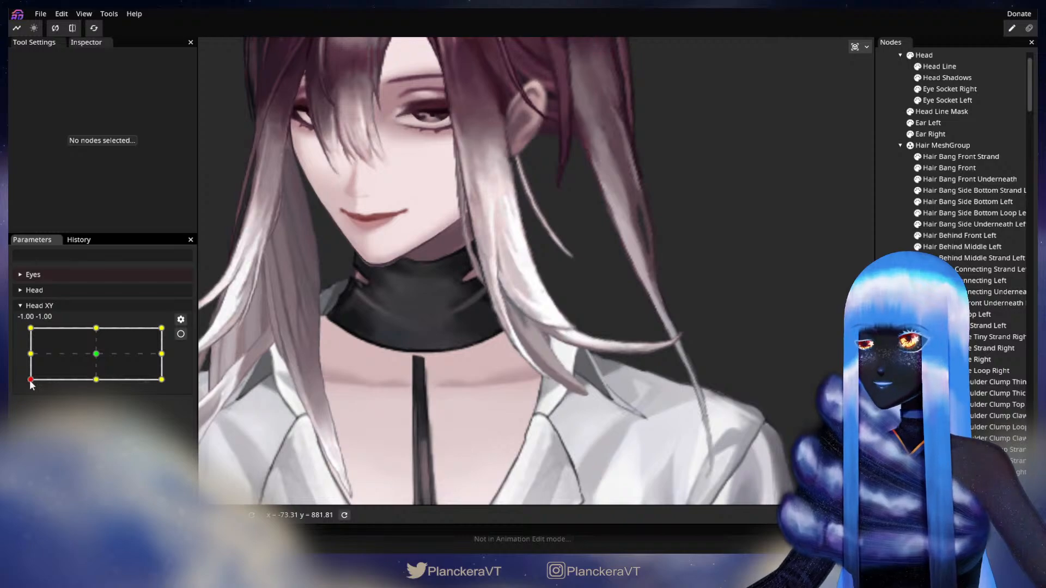
pyautogui.moveTo(31, 384)
pyautogui.mouseDown()
pyautogui.moveTo(23, 351)
pyautogui.moveTo(24, 382)
pyautogui.mouseUp()
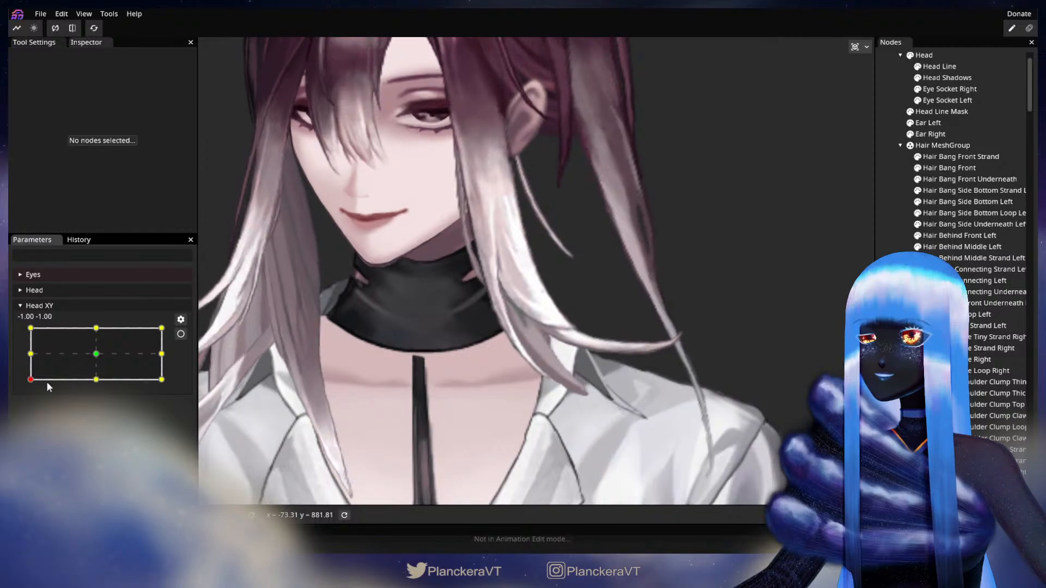
# - Re-arm Head XY at (-1, -1) and adjust Hair Bang Side Bottom Left's vertices at the upper start of the grey shaded section
pyautogui.click(181, 334)
pyautogui.scroll(5, 470, 358)
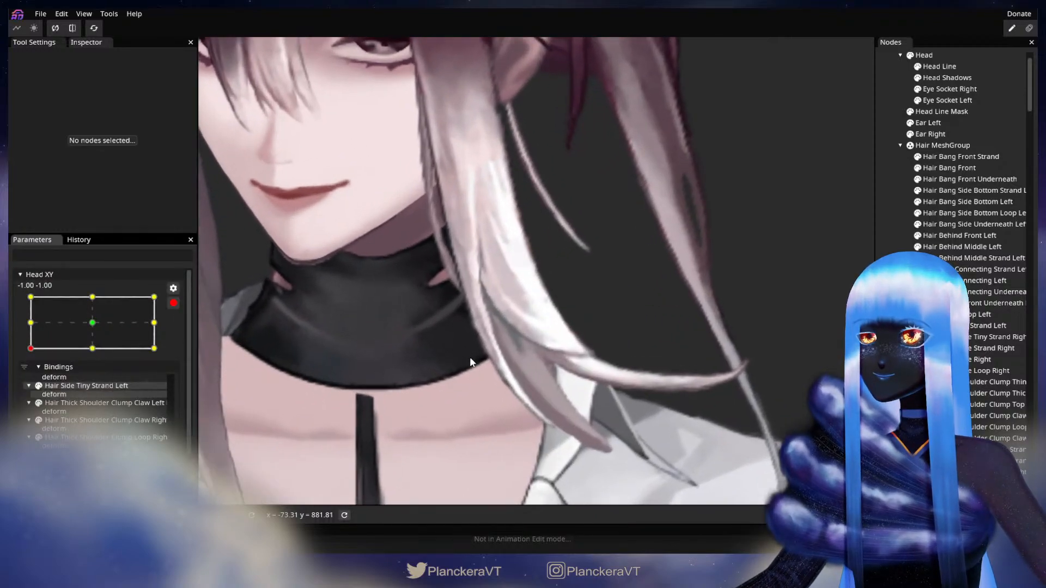
pyautogui.scroll(5, 441, 356)
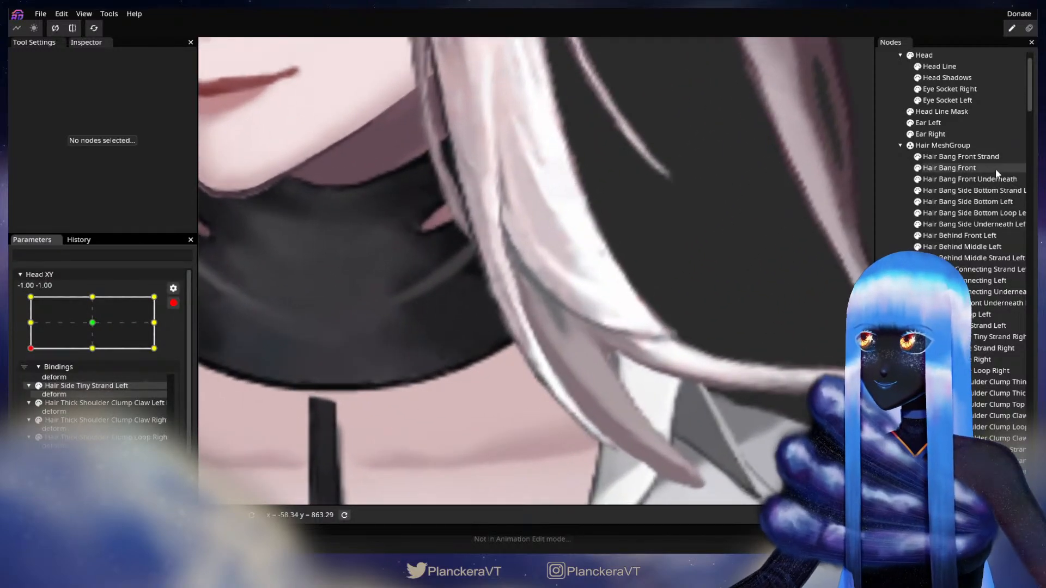
pyautogui.click(986, 201)
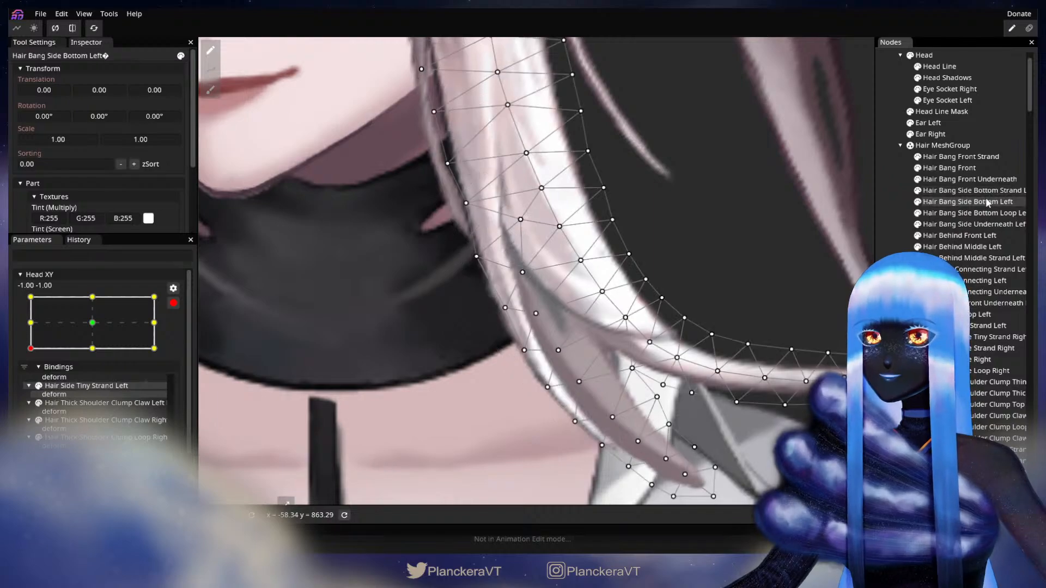
pyautogui.scroll(3, 516, 370)
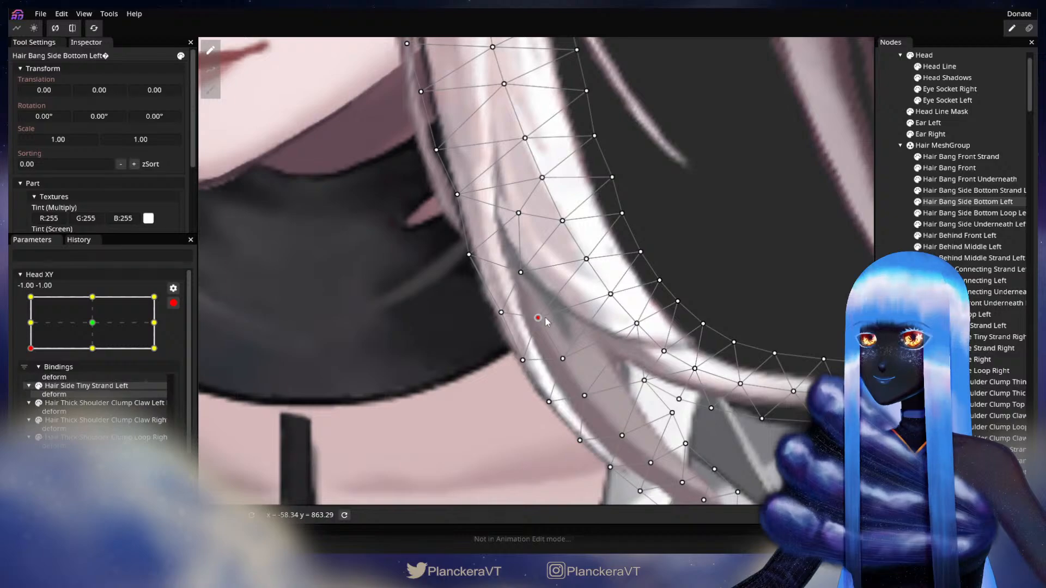
pyautogui.click(521, 272)
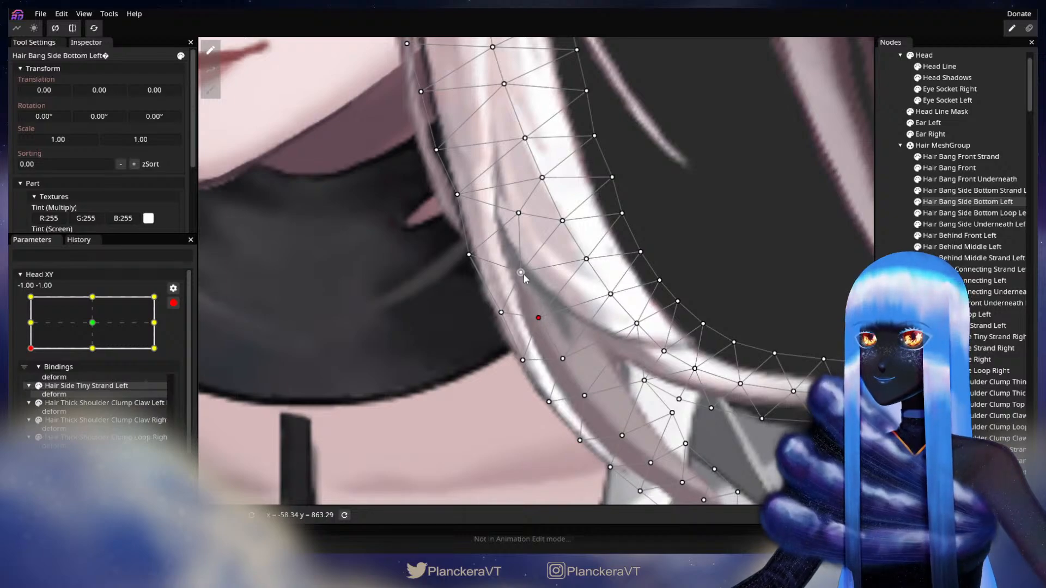
pyautogui.moveTo(527, 275); pyautogui.dragTo(532, 260)
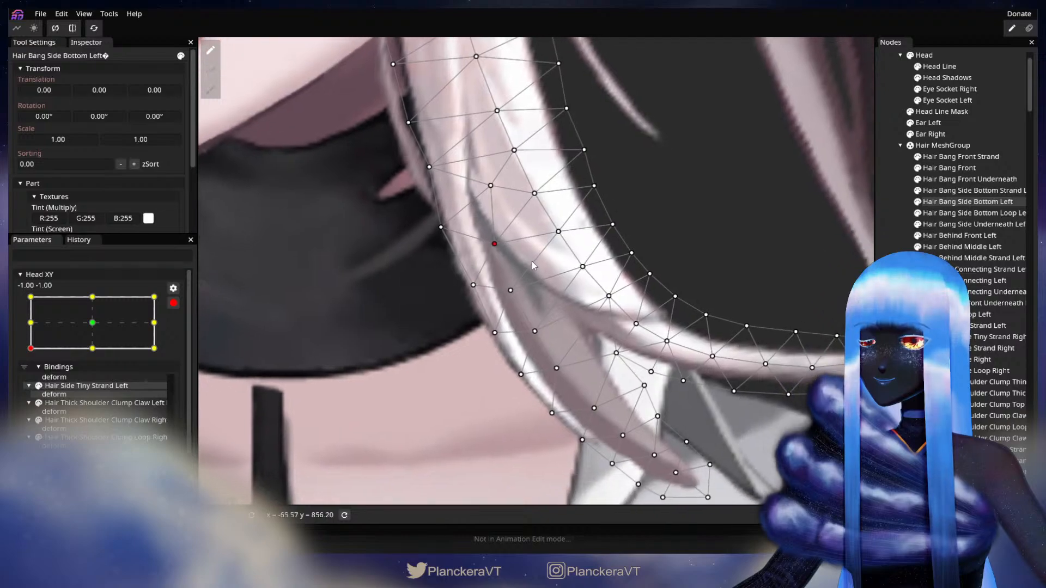
pyautogui.click(531, 330)
pyautogui.click(673, 322)
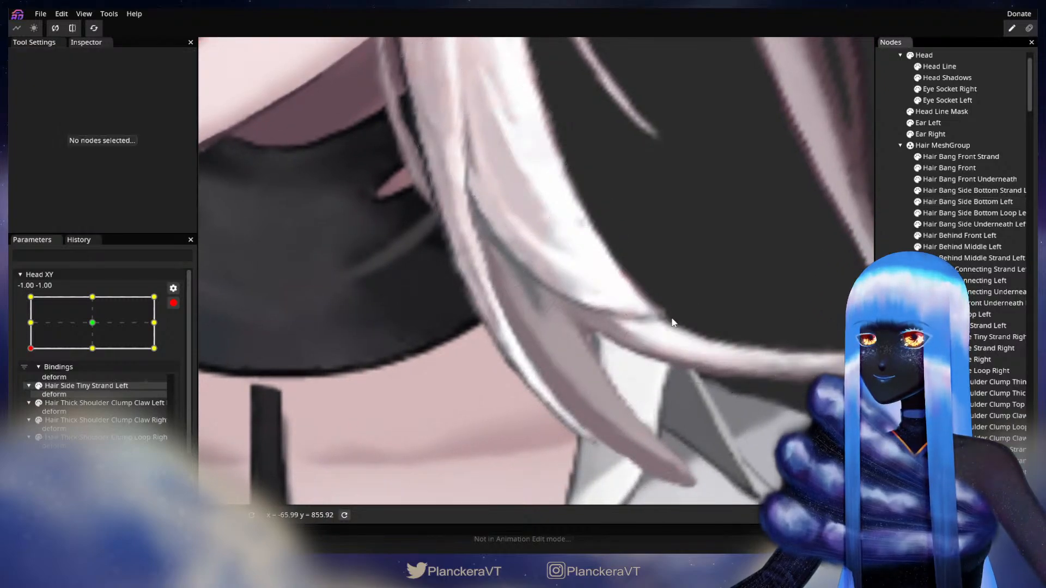
# - Disarm Head XY and preview small head movements near (-1, -1) to inspect the side bang's upper shaded section
pyautogui.scroll(-2, 626, 329)
pyautogui.scroll(-3, 628, 329)
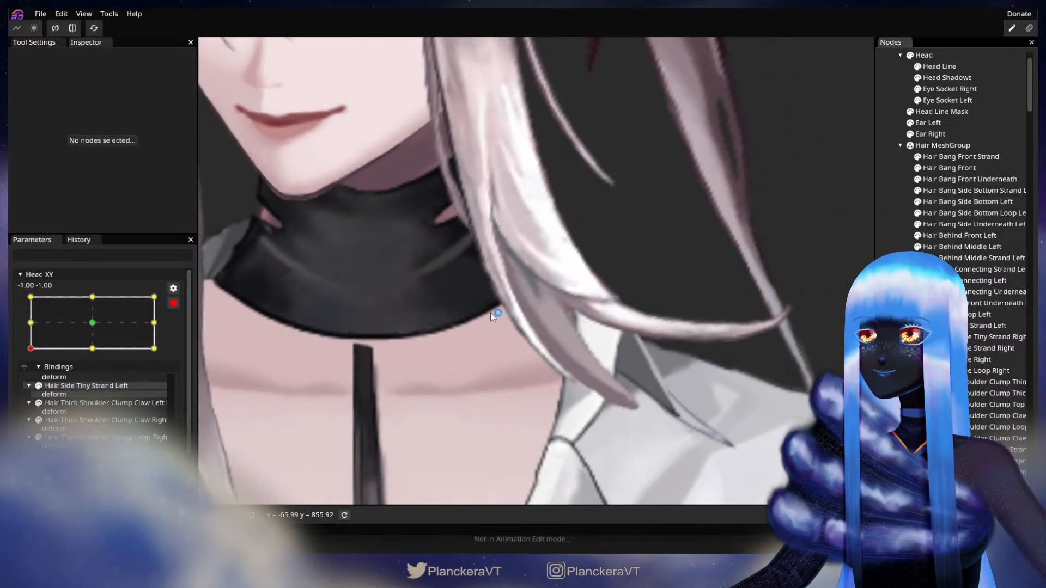
pyautogui.moveTo(490, 313); pyautogui.dragTo(454, 336)
pyautogui.click(174, 304)
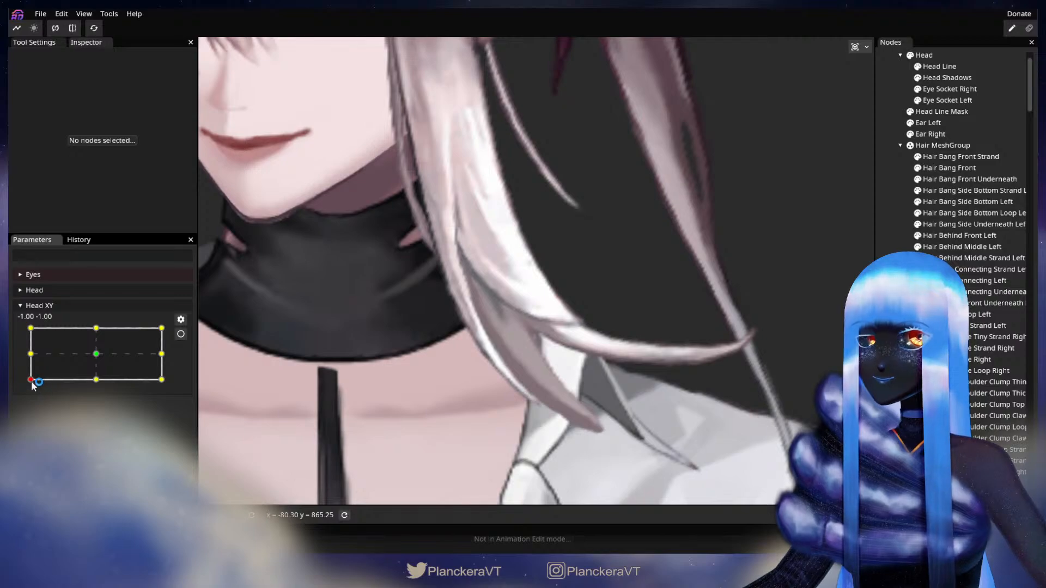
pyautogui.moveTo(32, 385)
pyautogui.mouseDown()
pyautogui.moveTo(30, 357)
pyautogui.moveTo(30, 380)
pyautogui.mouseUp()
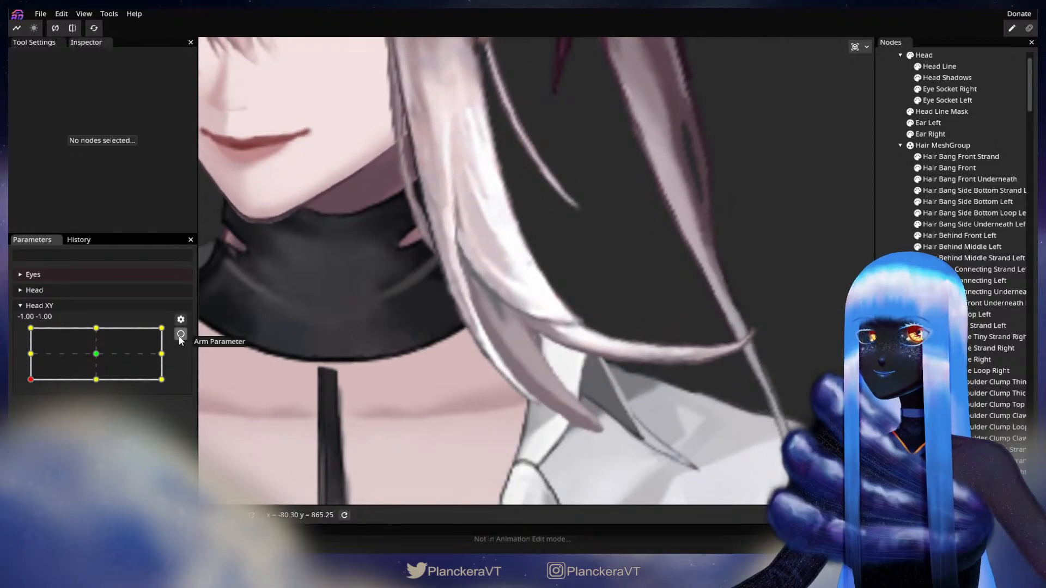
# - Re-arm Head XY at (-1, -1) and shift Hair Bang Side Bottom Left's central shaded vertices slightly away from the face
pyautogui.click(181, 334)
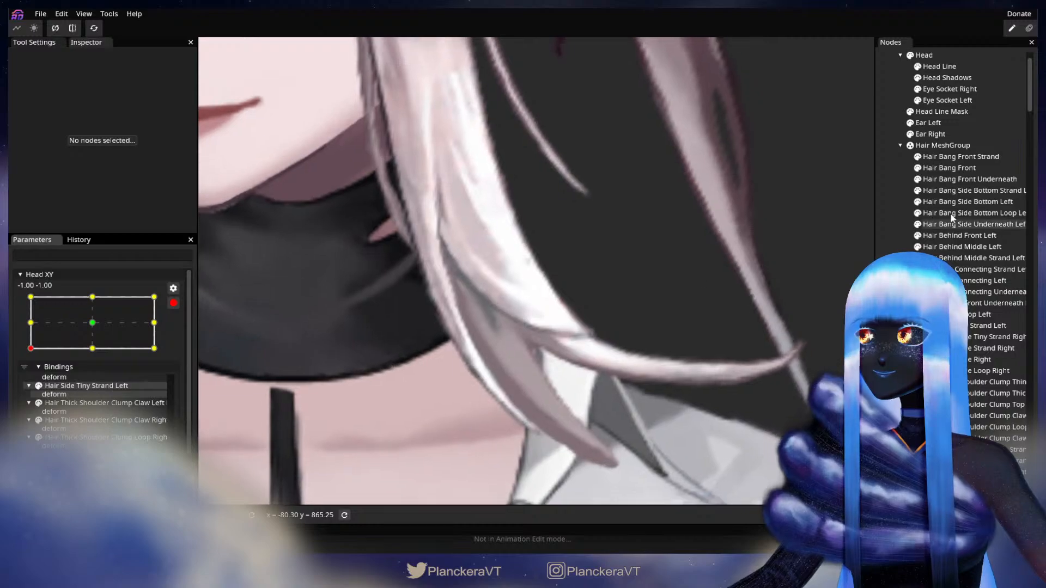
pyautogui.click(979, 201)
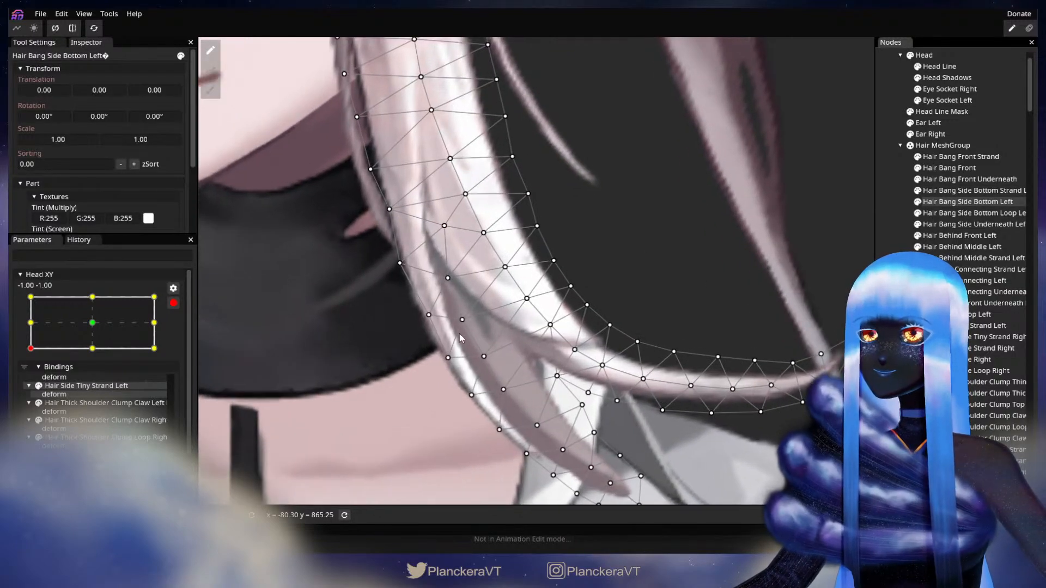
pyautogui.click(462, 320)
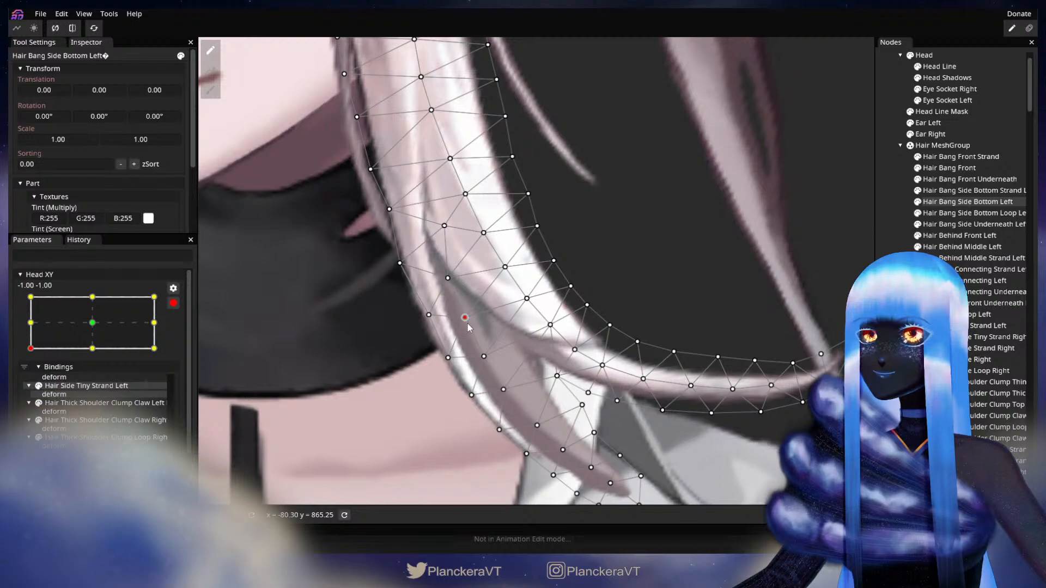
pyautogui.click(484, 357)
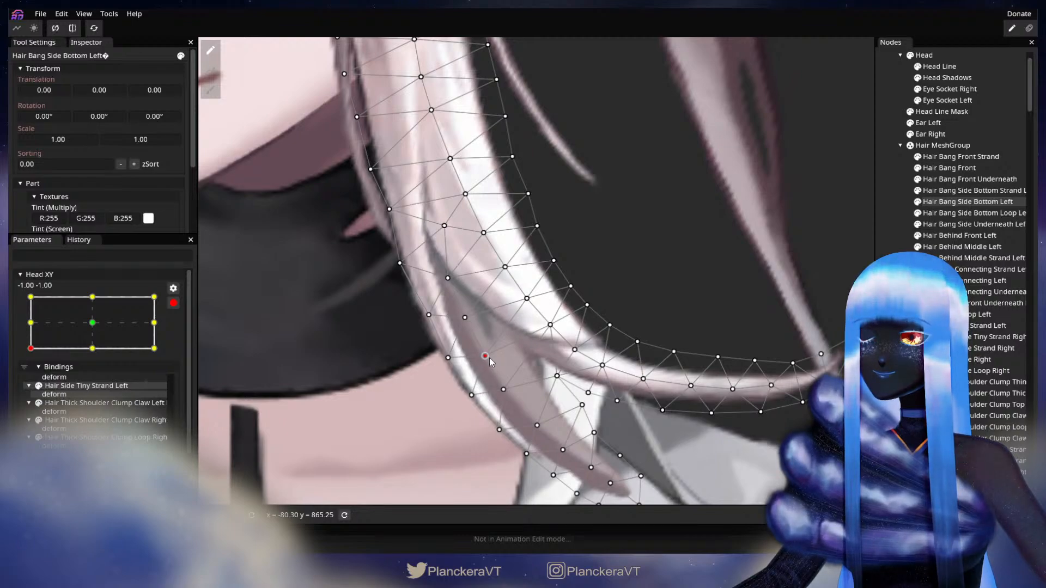
pyautogui.moveTo(511, 351); pyautogui.dragTo(528, 323)
pyautogui.click(522, 361)
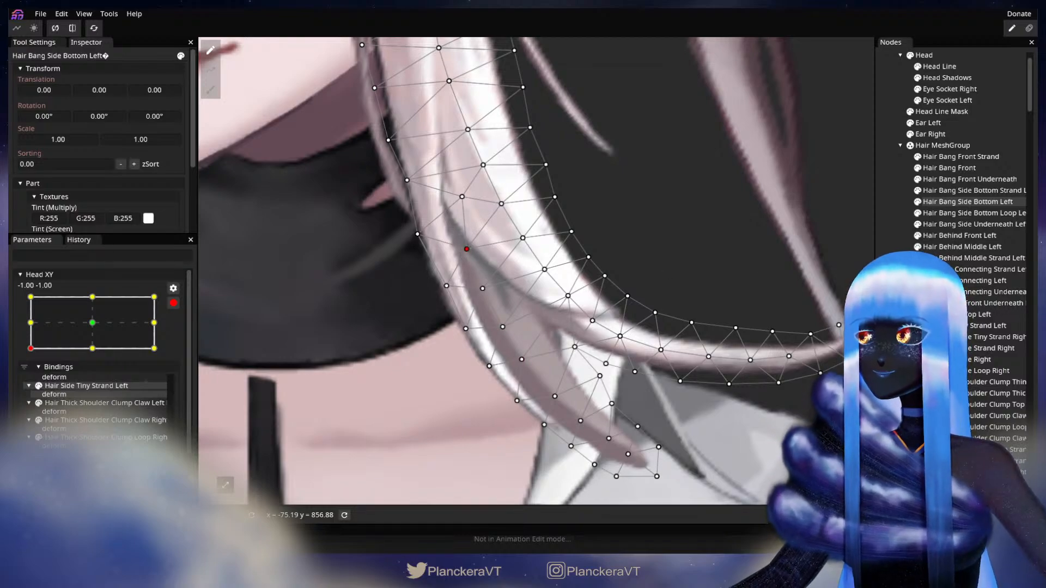
pyautogui.click(604, 333)
# - Disarm Head XY and move the head around (-1, -1) to check the side bang's shading and lower tip over the shoulder
pyautogui.scroll(-2, 605, 336)
pyautogui.scroll(-1, 604, 337)
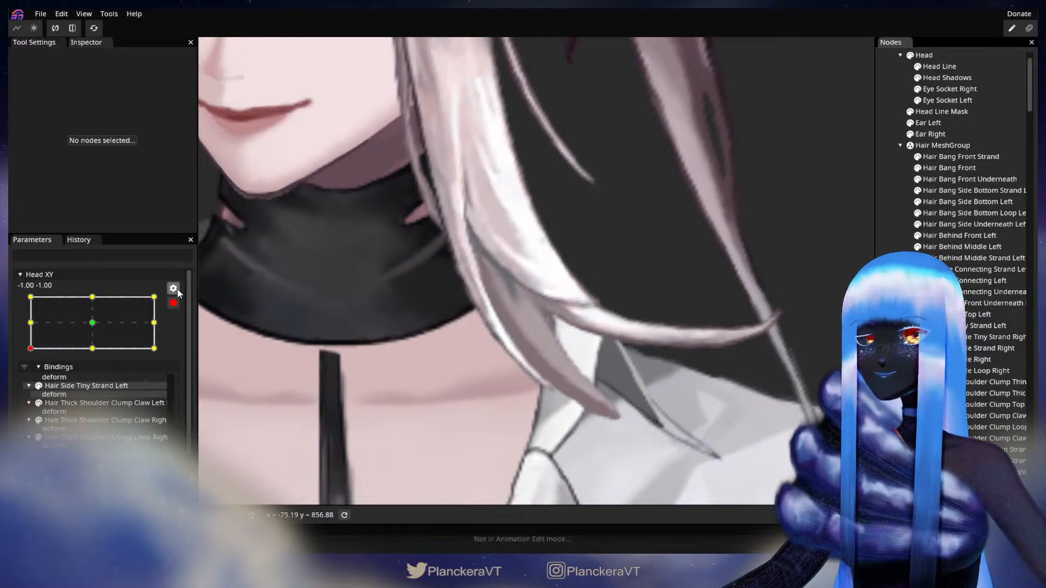
pyautogui.click(173, 303)
pyautogui.moveTo(31, 372)
pyautogui.mouseDown()
pyautogui.moveTo(26, 354)
pyautogui.moveTo(18, 378)
pyautogui.moveTo(19, 352)
pyautogui.moveTo(16, 385)
pyautogui.mouseUp()
pyautogui.moveTo(399, 391); pyautogui.dragTo(371, 333)
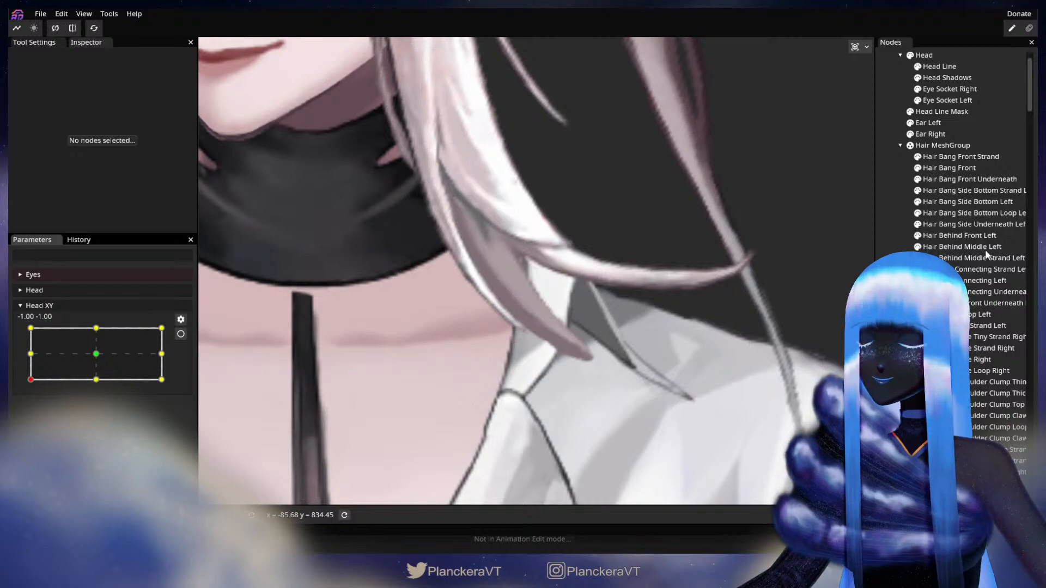
# - Show Hair Bang Side Bottom Left's mesh and move Head XY slightly around (-1, -1) to examine how its lower vertices travel
pyautogui.click(967, 202)
pyautogui.scroll(3, 497, 383)
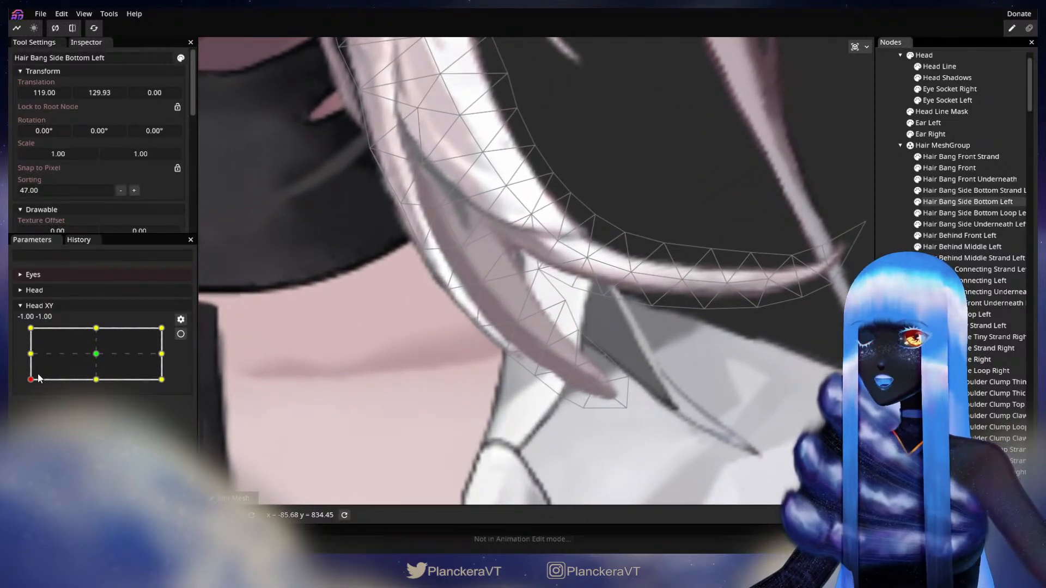
pyautogui.moveTo(31, 379)
pyautogui.mouseDown()
pyautogui.moveTo(28, 357)
pyautogui.moveTo(30, 378)
pyautogui.mouseUp()
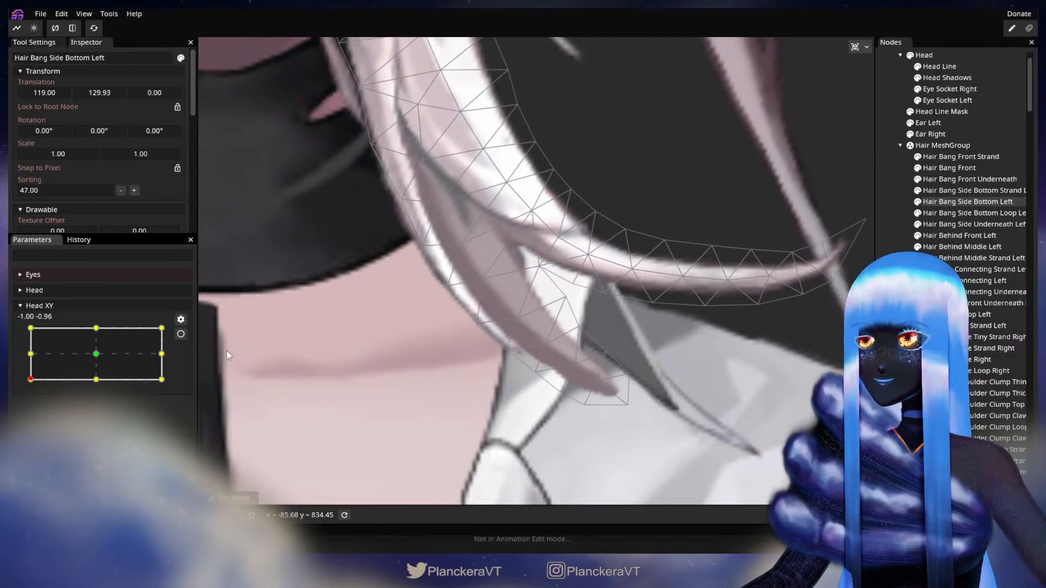
# - Arm Head XY at (-1, -1), nudge Hair Bang Side Bottom Left's lower shaded, outer-edge and strand-gap vertices, and preview the head movement
pyautogui.click(181, 334)
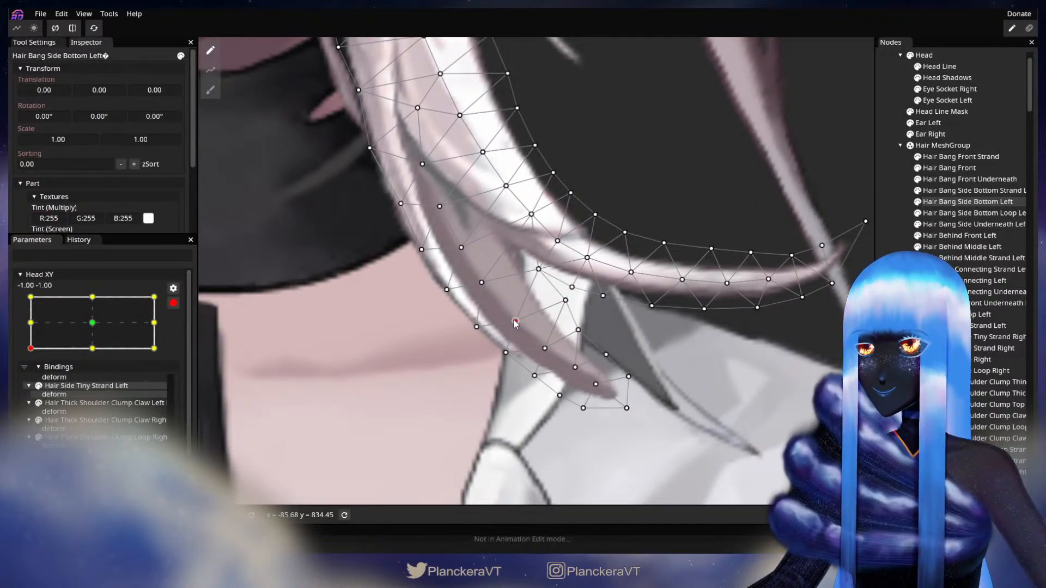
pyautogui.moveTo(518, 322); pyautogui.dragTo(513, 321)
pyautogui.click(506, 353)
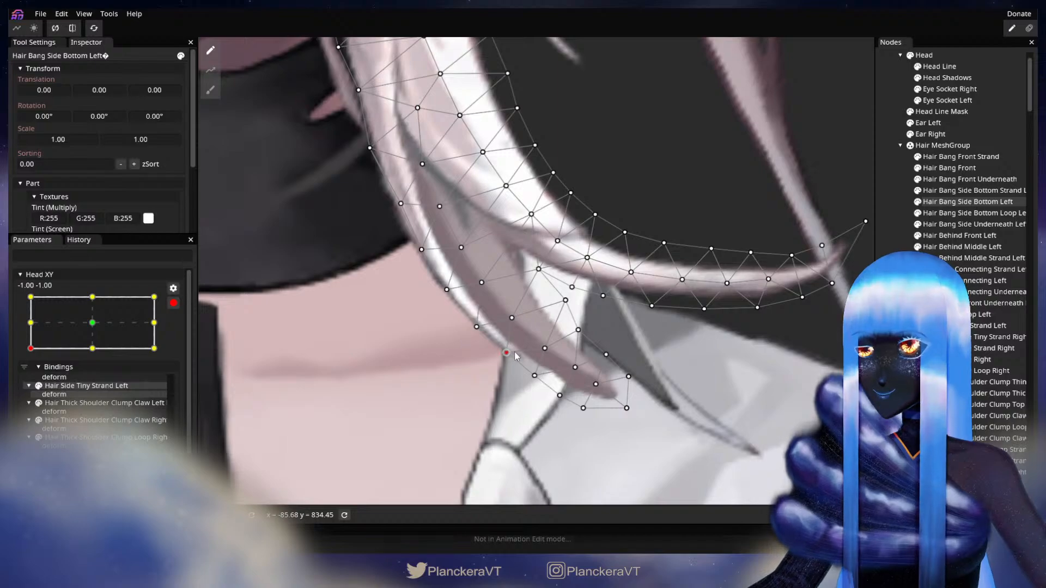
pyautogui.moveTo(565, 300); pyautogui.dragTo(562, 305)
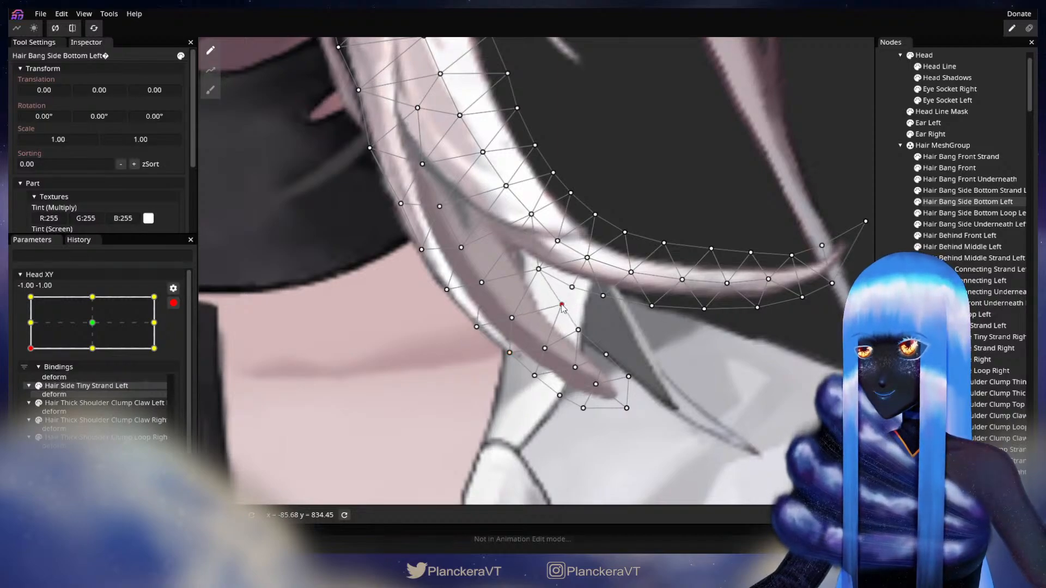
pyautogui.moveTo(538, 272); pyautogui.dragTo(535, 273)
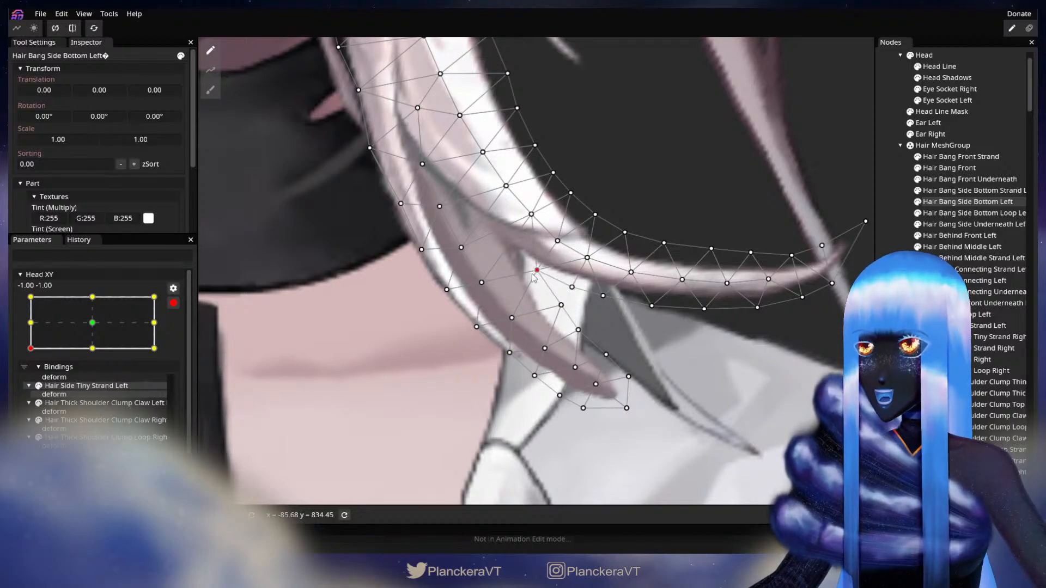
pyautogui.click(174, 303)
pyautogui.moveTo(26, 382)
pyautogui.mouseDown()
pyautogui.moveTo(25, 356)
pyautogui.moveTo(19, 384)
pyautogui.mouseUp()
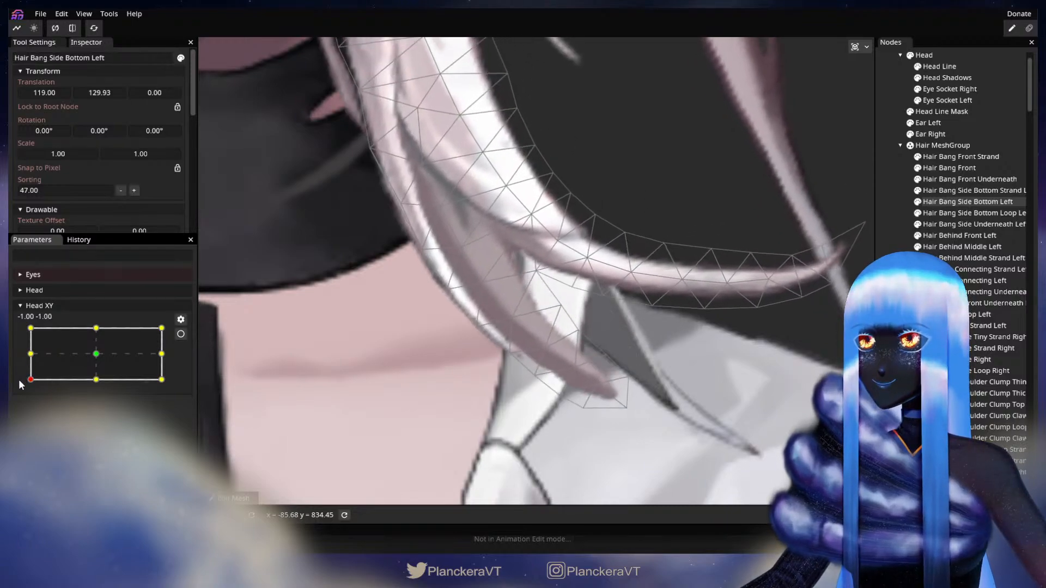
# - Move the vertex at the top of the strand gap slightly down and right at Head XY (-1, -1), and preview it
pyautogui.click(181, 334)
pyautogui.moveTo(532, 273); pyautogui.dragTo(545, 279)
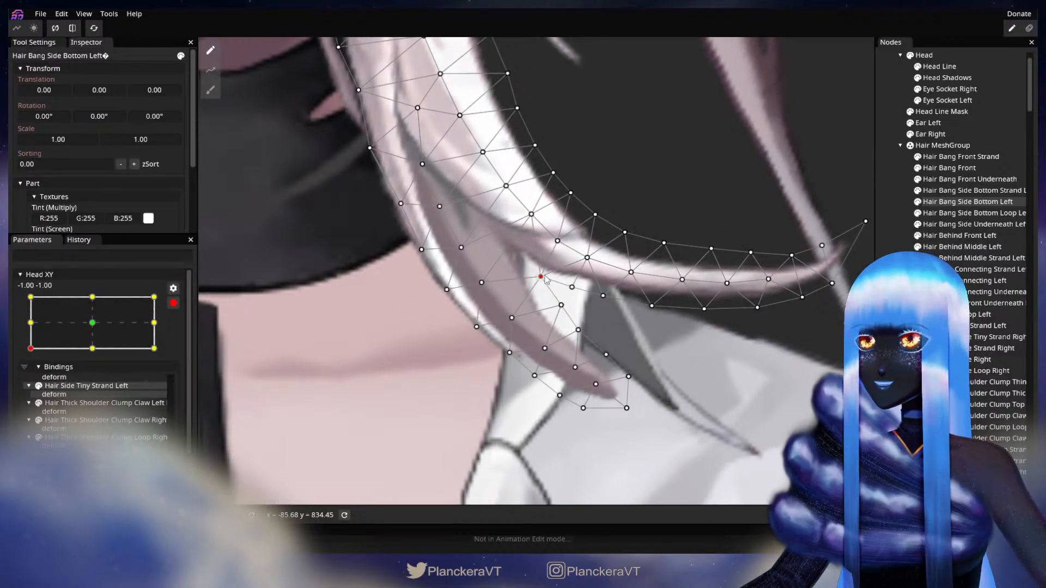
pyautogui.click(173, 303)
pyautogui.moveTo(28, 382); pyautogui.dragTo(25, 385)
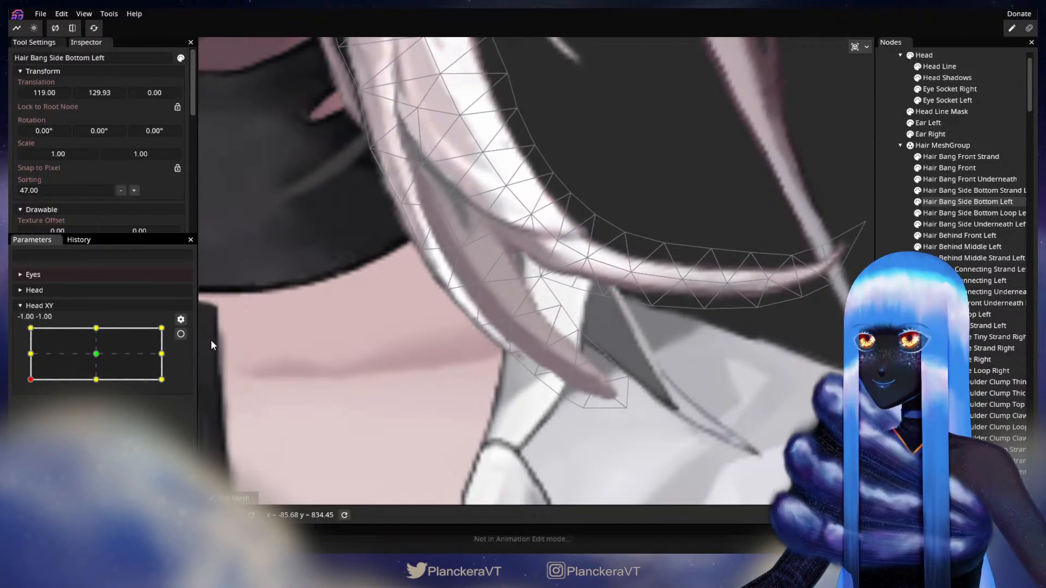
# - Shift the vertex in the white highlight above the strand fork slightly up and left at Head XY (-1, -1), and preview it
pyautogui.click(181, 335)
pyautogui.click(525, 212)
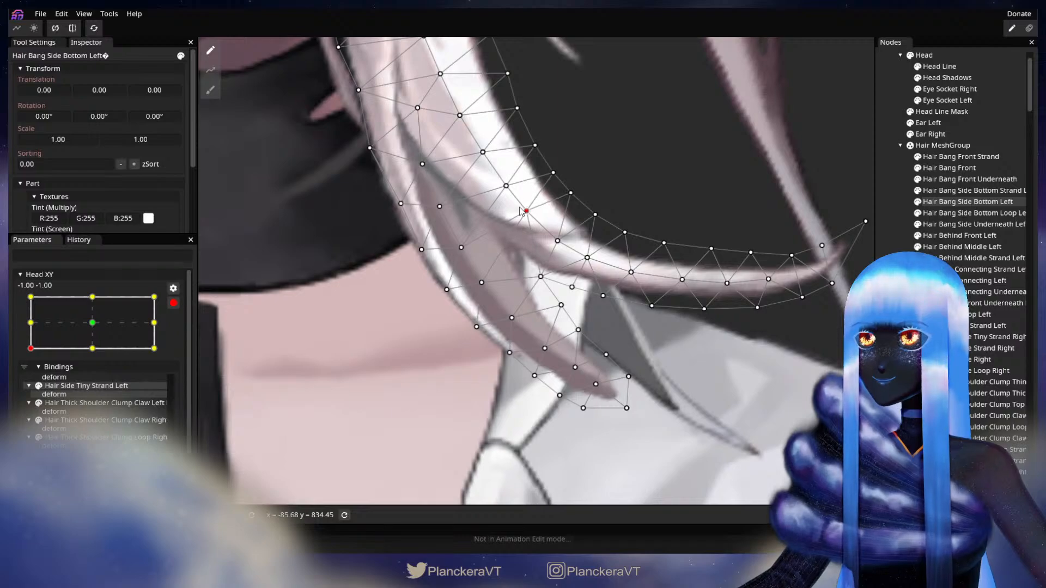
pyautogui.moveTo(520, 208); pyautogui.dragTo(443, 268)
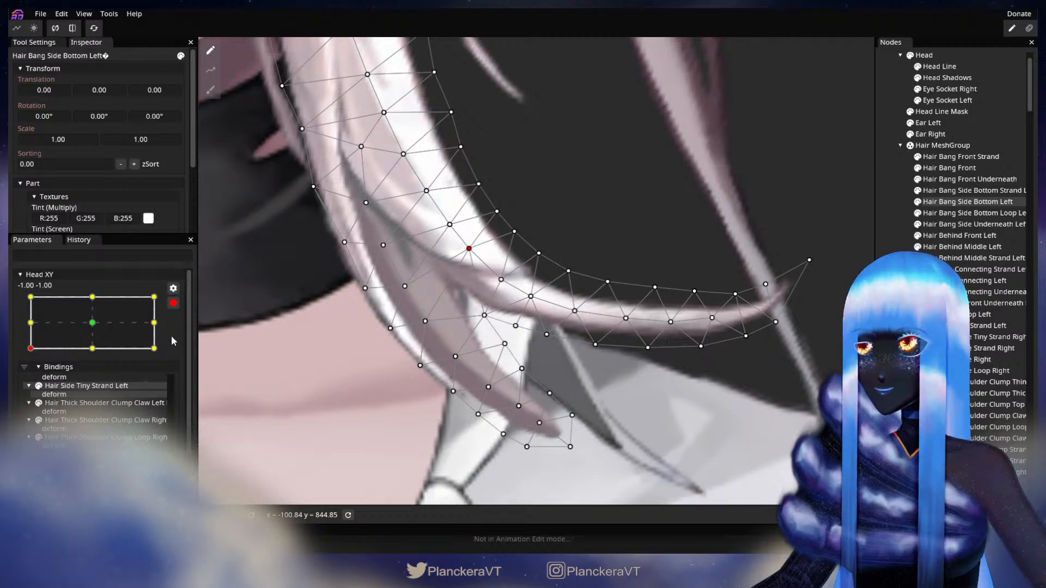
pyautogui.click(173, 303)
pyautogui.moveTo(31, 378); pyautogui.dragTo(11, 388)
# - Pull two outer-edge vertices beside the neck slightly inward and down at Head XY (-1, -1), and preview the contour
pyautogui.click(181, 333)
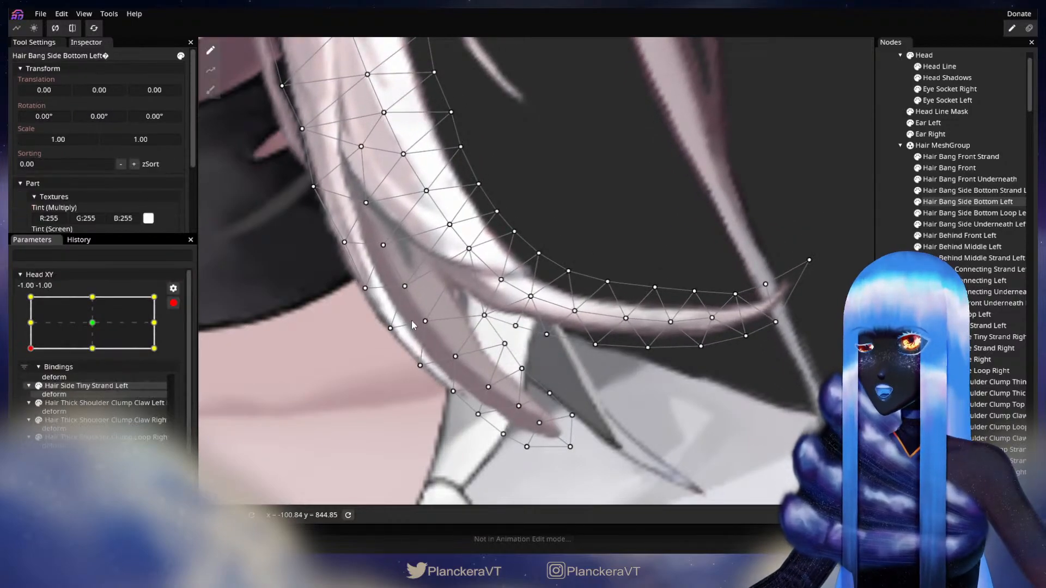
pyautogui.moveTo(390, 328); pyautogui.dragTo(397, 335)
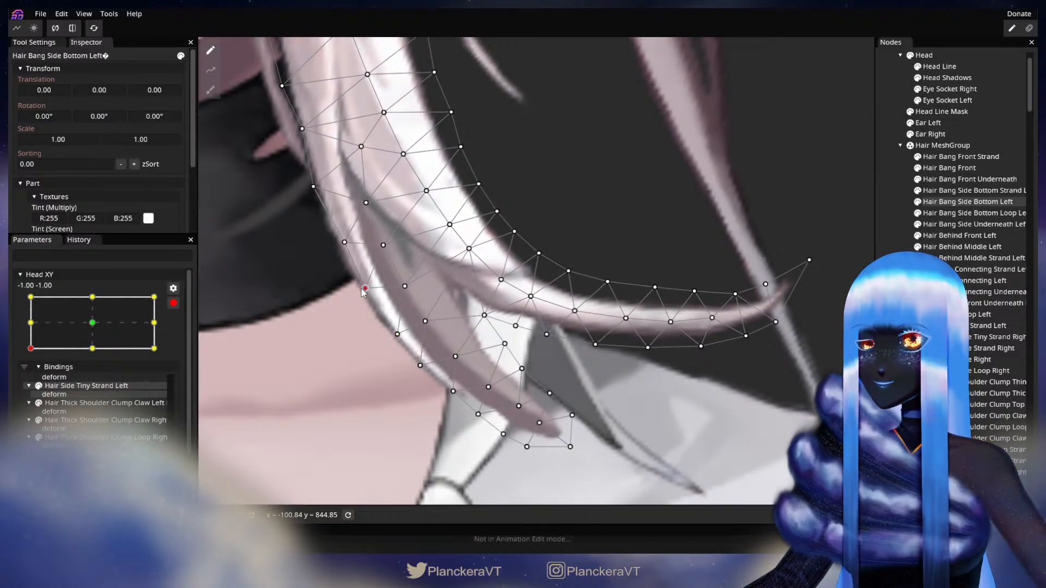
pyautogui.moveTo(362, 289); pyautogui.dragTo(368, 294)
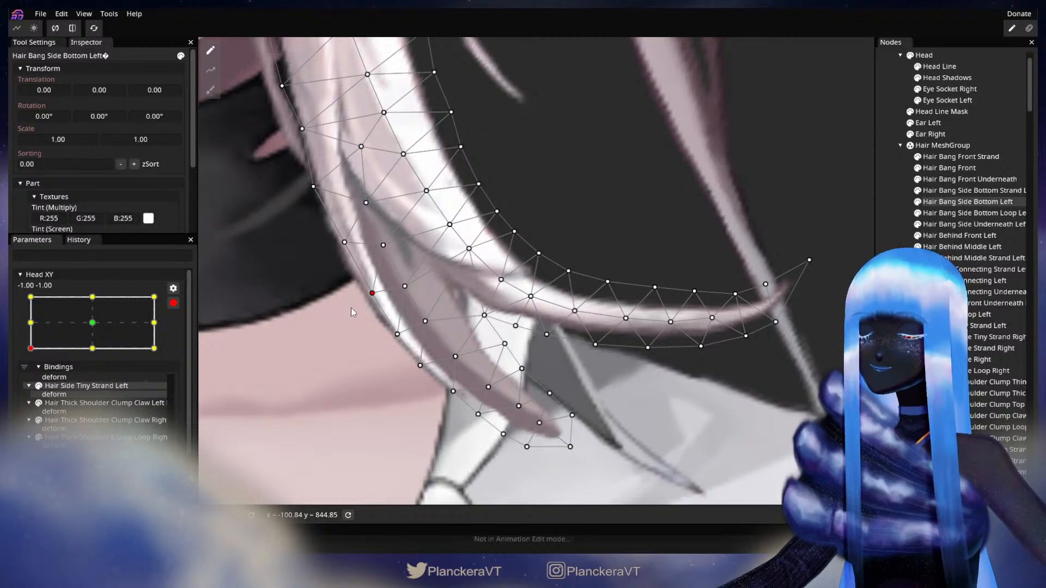
pyautogui.click(173, 304)
pyautogui.click(172, 303)
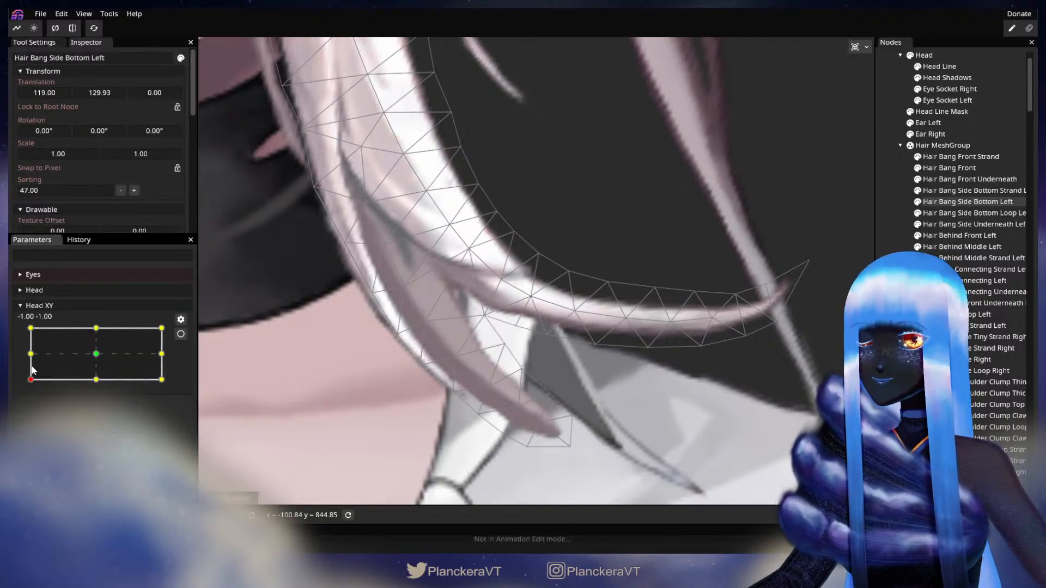
pyautogui.moveTo(30, 382)
pyautogui.mouseDown()
pyautogui.moveTo(21, 350)
pyautogui.moveTo(18, 383)
pyautogui.mouseUp()
# - Shift the lower shaded section's inner vertices toward the outer edge, down to the one above the tip, and preview the head movement
pyautogui.click(181, 334)
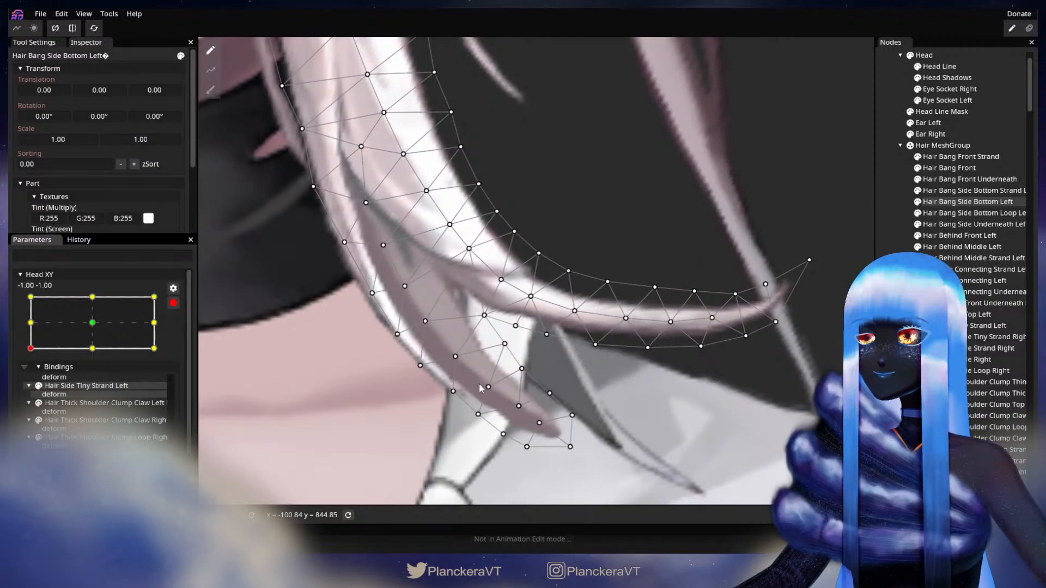
pyautogui.moveTo(481, 388); pyautogui.dragTo(475, 384)
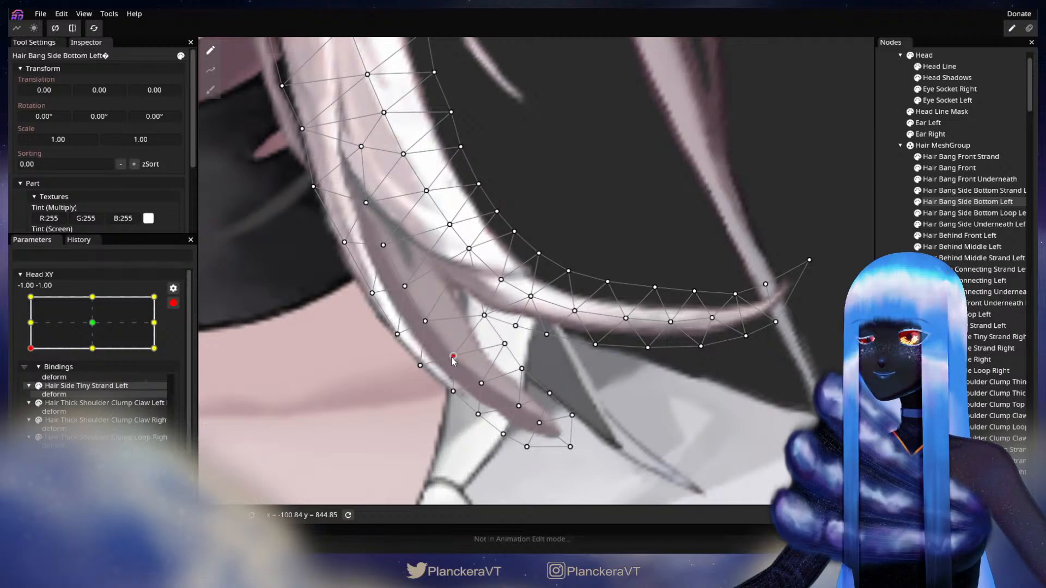
pyautogui.moveTo(422, 374); pyautogui.dragTo(401, 349)
pyautogui.moveTo(497, 384); pyautogui.dragTo(486, 384)
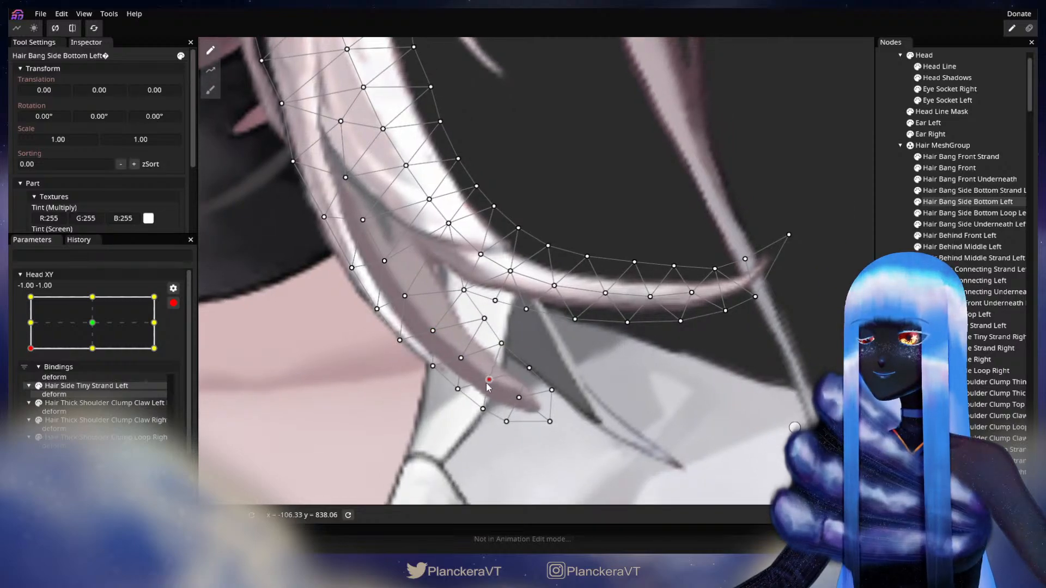
pyautogui.click(173, 303)
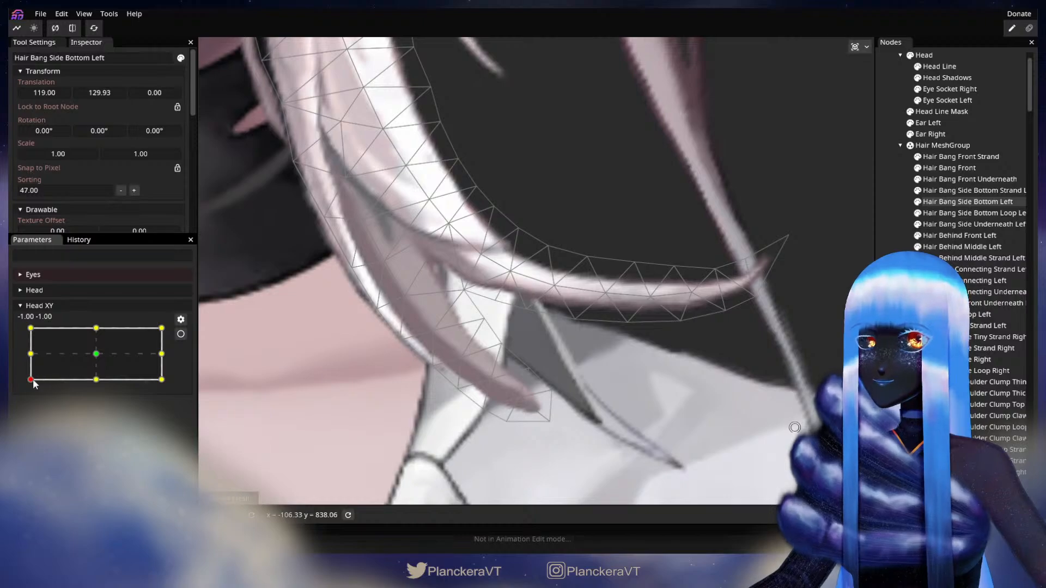
pyautogui.moveTo(28, 380)
pyautogui.mouseDown()
pyautogui.moveTo(26, 355)
pyautogui.moveTo(21, 381)
pyautogui.mouseUp()
# - Re-arm Head XY and nudge two central vertices of the lower shaded section slightly away from the outer edge, and preview the shading
pyautogui.click(181, 334)
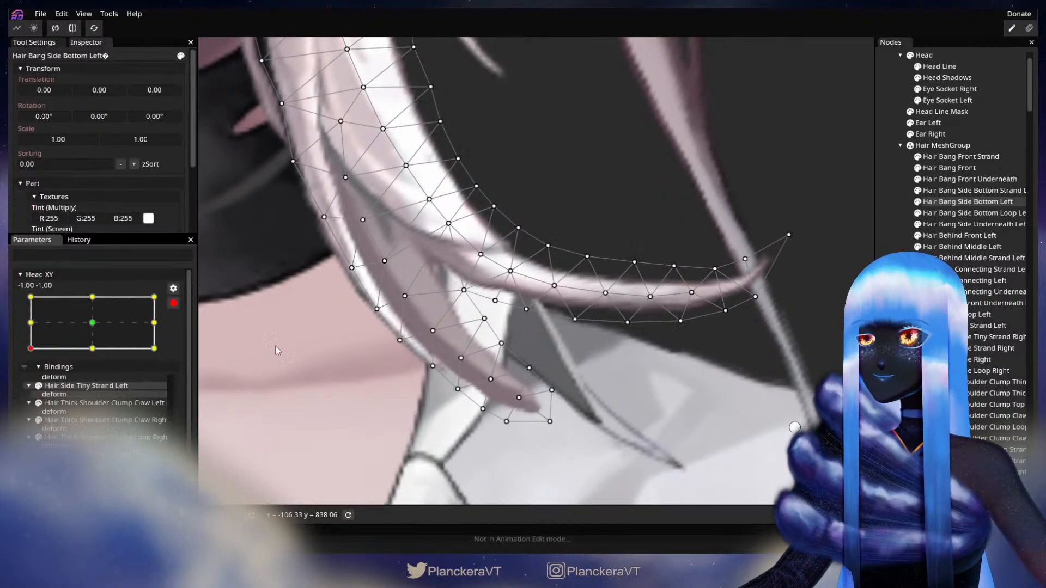
pyautogui.moveTo(439, 330); pyautogui.dragTo(439, 338)
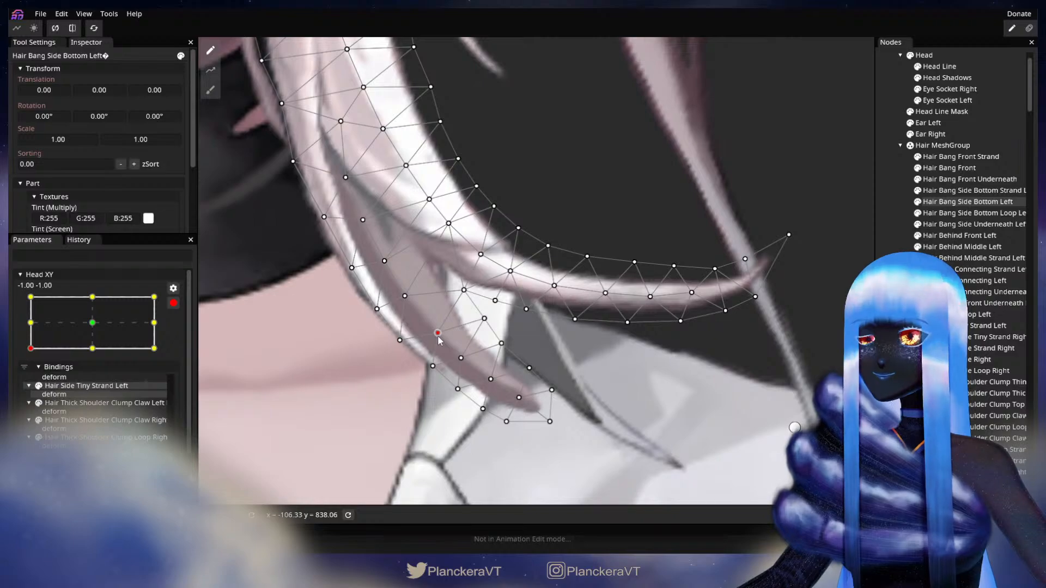
pyautogui.click(461, 359)
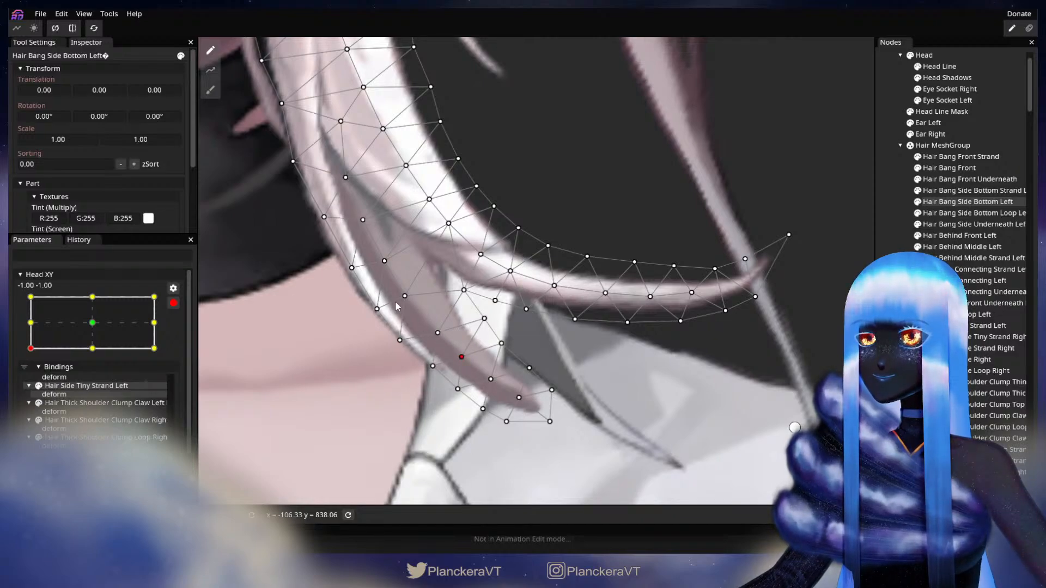
pyautogui.click(173, 303)
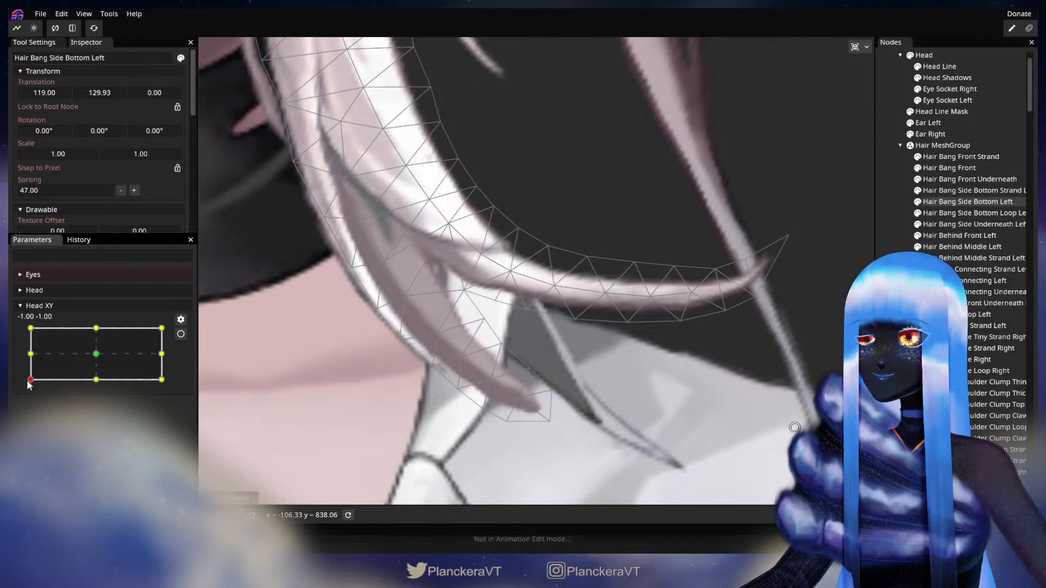
pyautogui.moveTo(27, 382)
pyautogui.mouseDown()
pyautogui.moveTo(27, 355)
pyautogui.moveTo(28, 382)
pyautogui.mouseUp()
# - Move the highlight vertex above the strand fork slightly down and right, refine its position, and preview Head XY around (-1, -1)
pyautogui.click(181, 334)
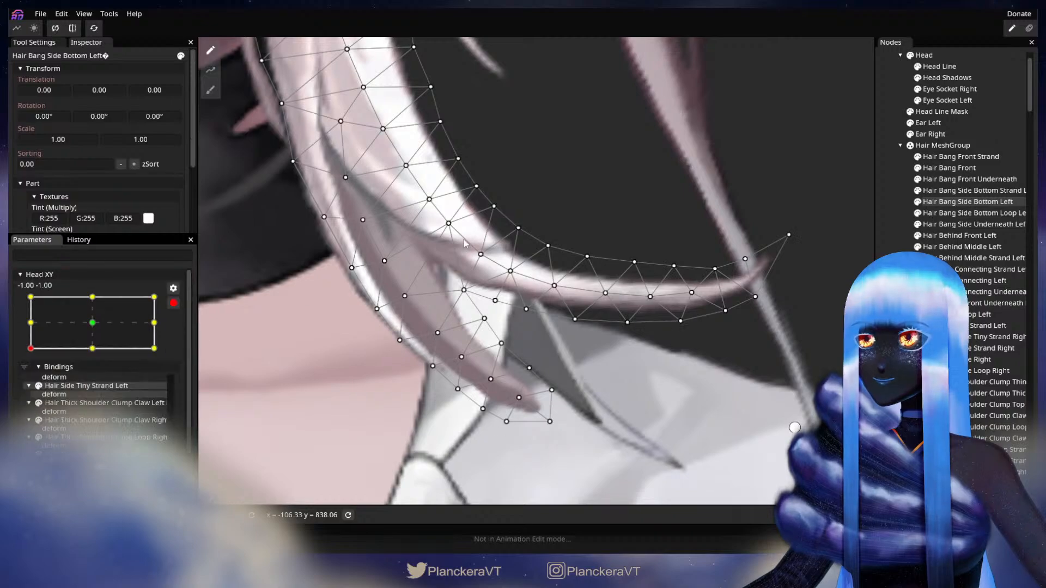
pyautogui.moveTo(449, 224); pyautogui.dragTo(459, 238)
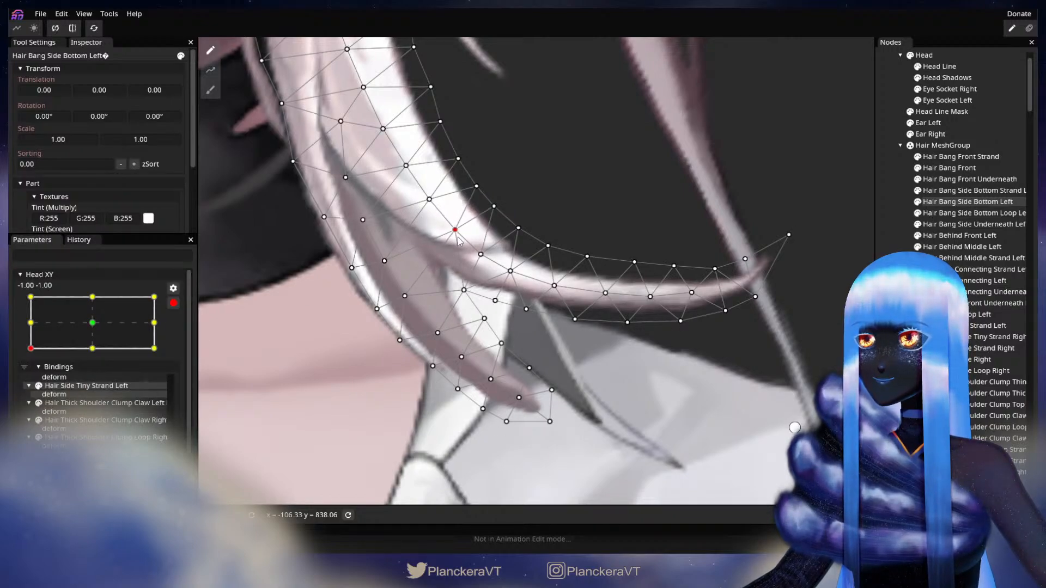
pyautogui.click(173, 302)
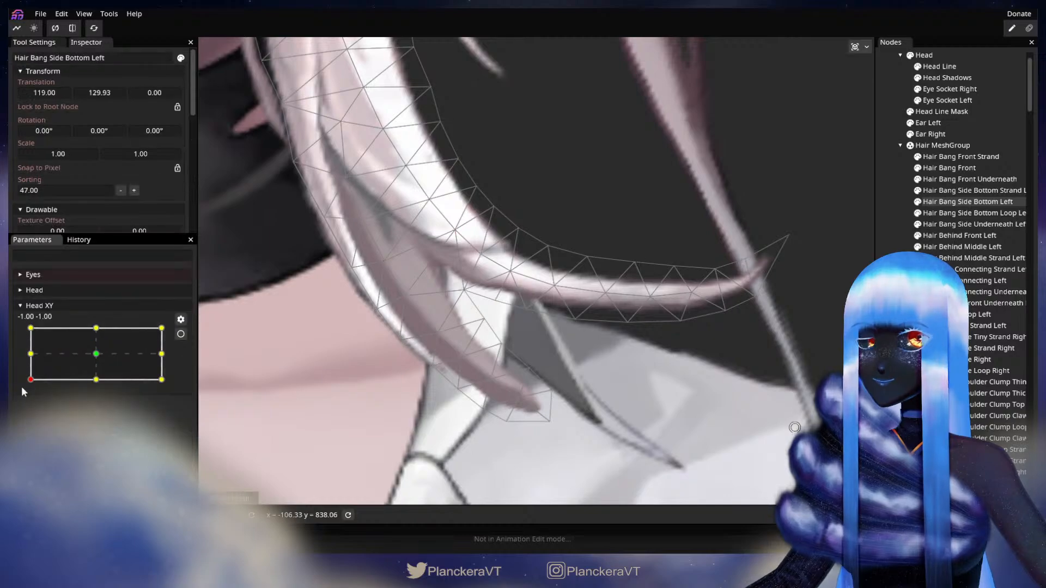
pyautogui.moveTo(29, 380)
pyautogui.mouseDown()
pyautogui.moveTo(31, 355)
pyautogui.moveTo(30, 379)
pyautogui.mouseUp()
pyautogui.click(184, 337)
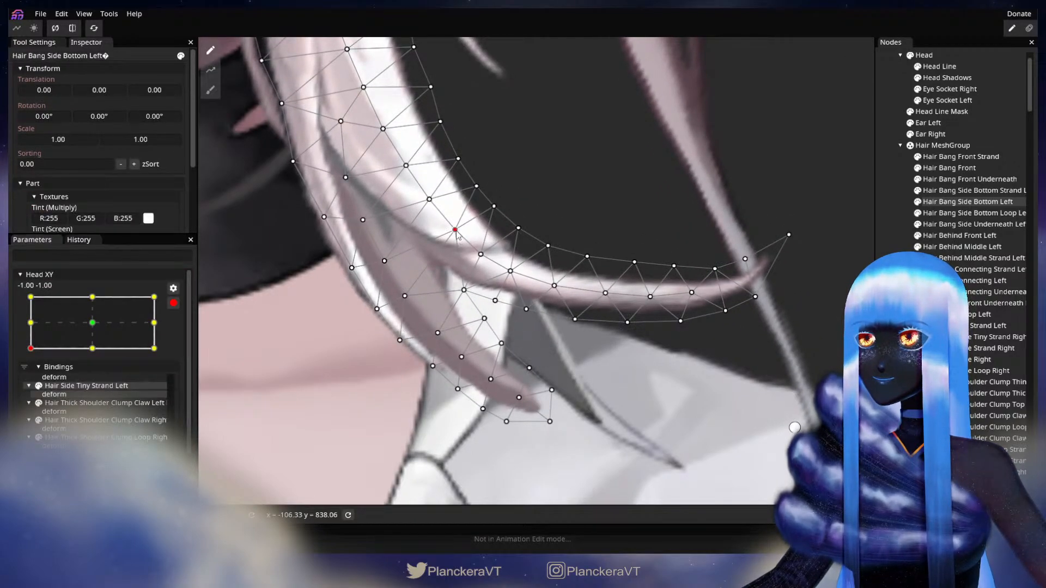
pyautogui.moveTo(451, 226); pyautogui.dragTo(451, 226)
pyautogui.click(174, 303)
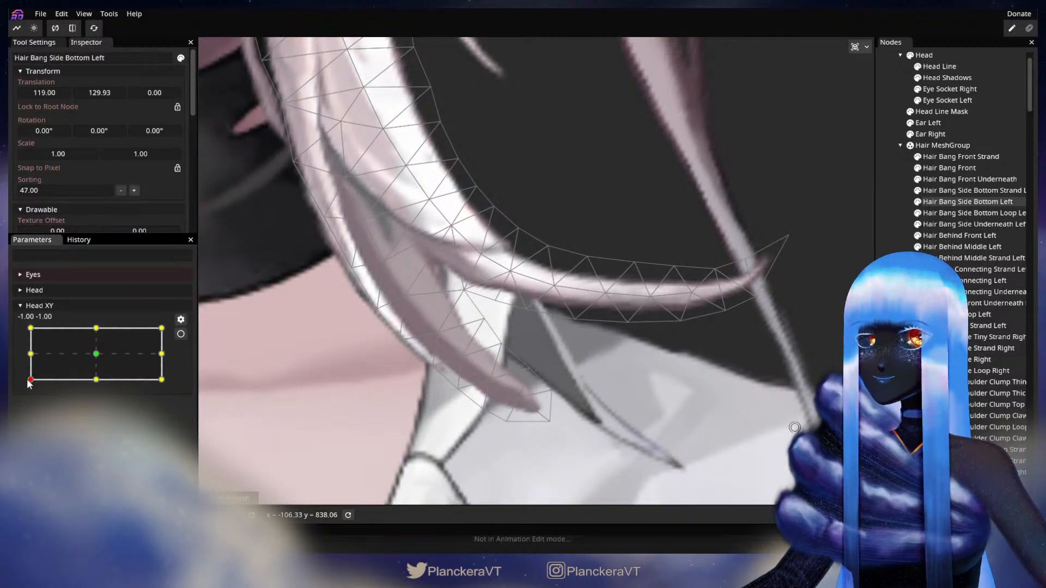
pyautogui.moveTo(28, 384)
pyautogui.mouseDown()
pyautogui.moveTo(29, 372)
pyautogui.moveTo(29, 386)
pyautogui.mouseUp()
# - Shift two vertices in the upper shaded section slightly left toward the outer edge at Head XY (-1, -1), and preview them
pyautogui.click(180, 335)
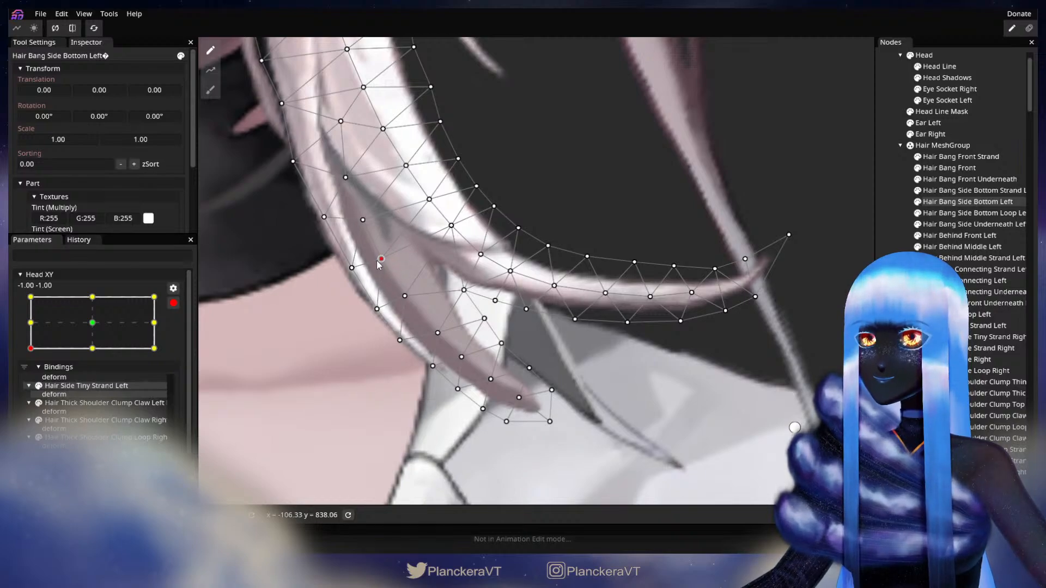
pyautogui.moveTo(361, 221); pyautogui.dragTo(359, 224)
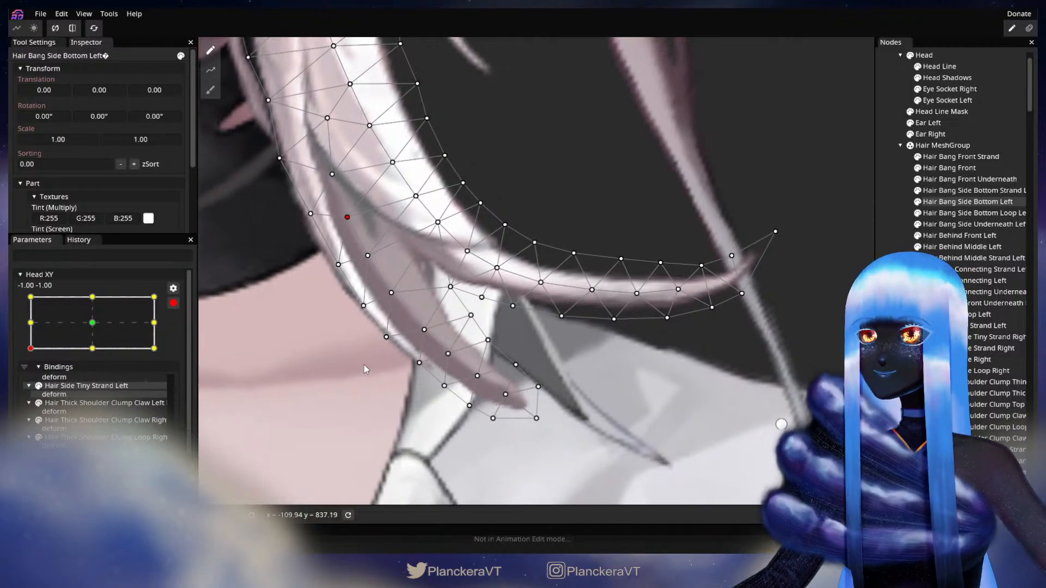
pyautogui.click(174, 303)
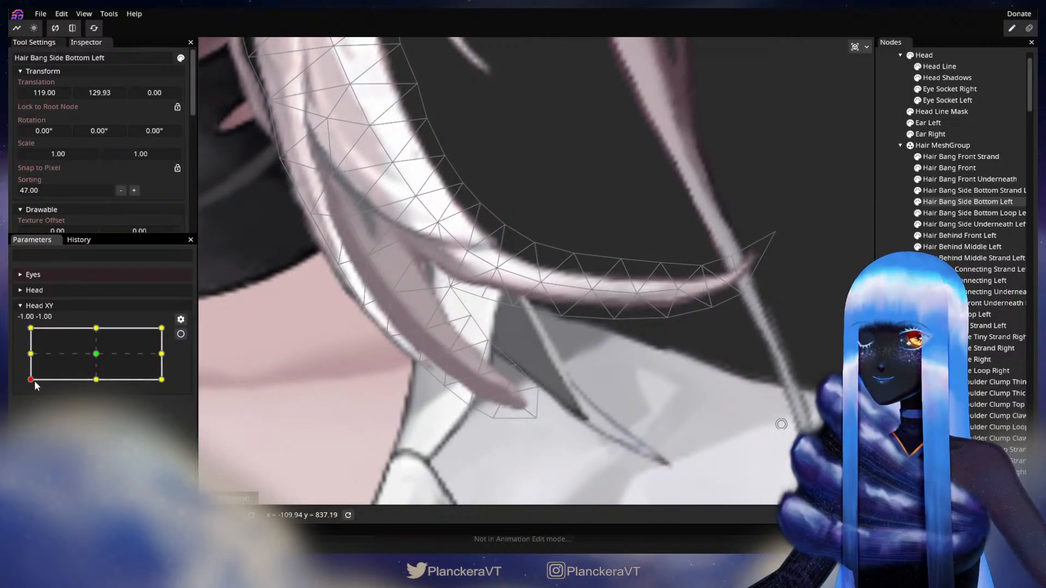
pyautogui.moveTo(31, 384)
pyautogui.mouseDown()
pyautogui.moveTo(28, 353)
pyautogui.moveTo(18, 378)
pyautogui.mouseUp()
# - Nudge two middle vertices of the shaded section slightly down and right at Head XY (-1, -1), and preview the head movement
pyautogui.click(181, 335)
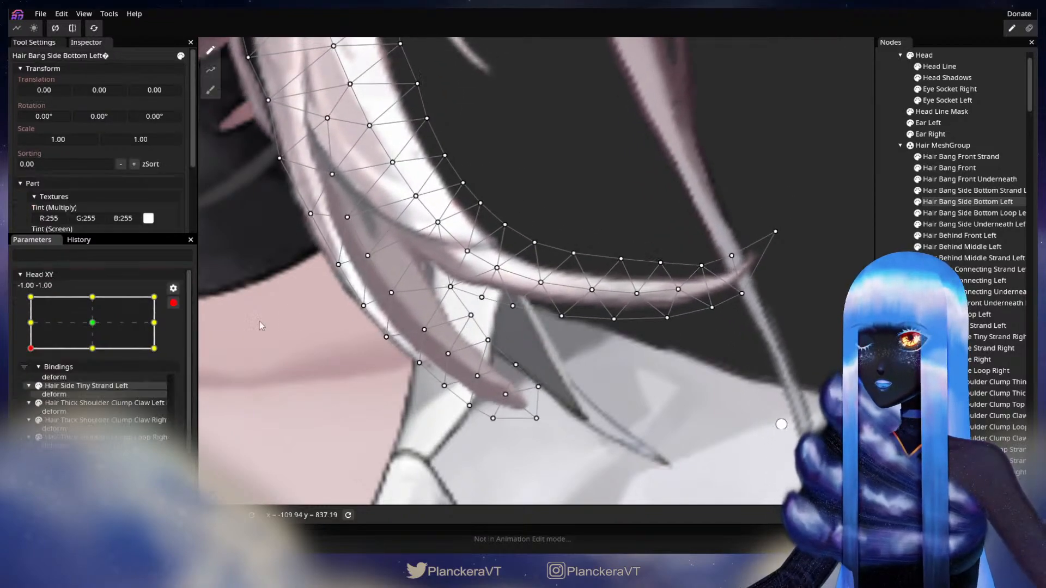
pyautogui.moveTo(377, 266); pyautogui.dragTo(379, 271)
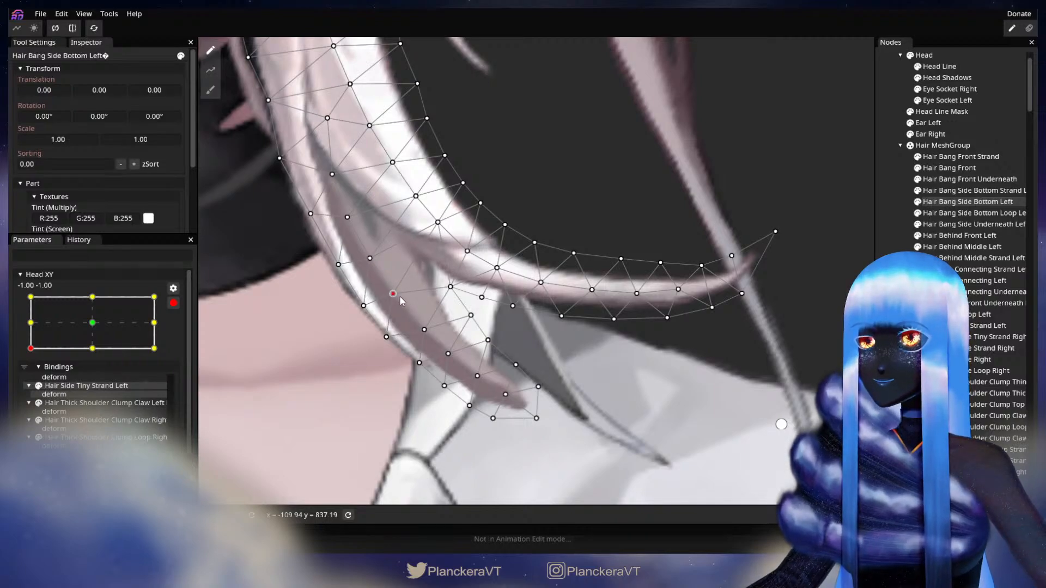
pyautogui.click(173, 303)
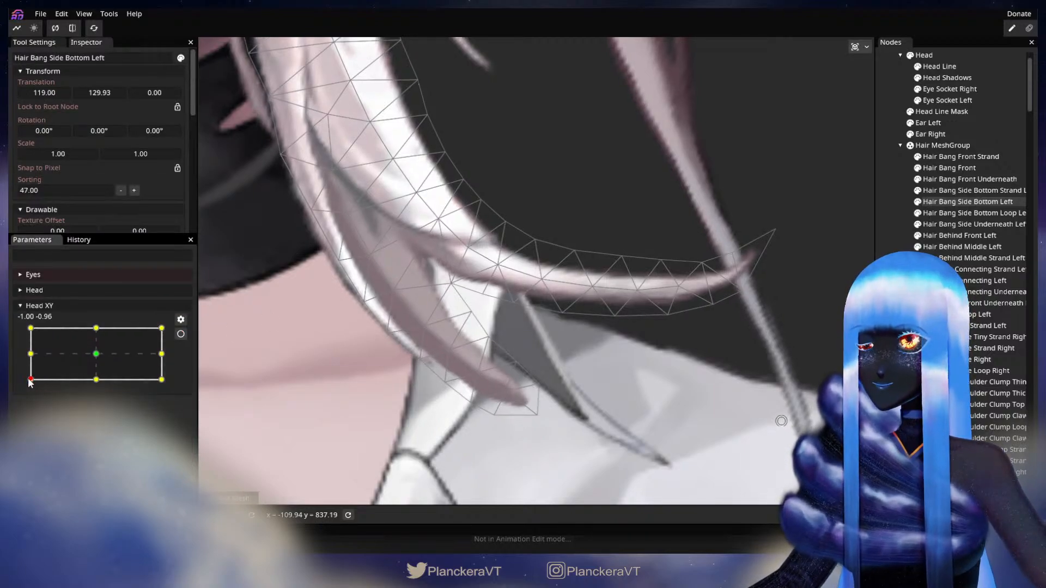
pyautogui.moveTo(30, 383); pyautogui.dragTo(31, 380)
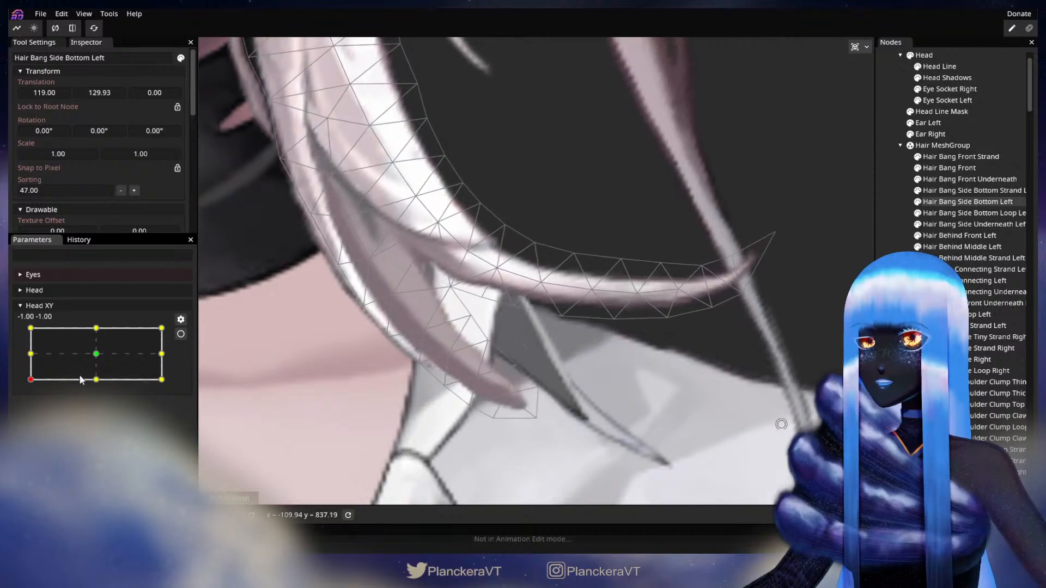
# - Fine-tune one outer-edge vertex and the adjacent mid-shading vertex at Head XY (-1, -1), and disarm the parameter
pyautogui.click(180, 334)
pyautogui.click(386, 338)
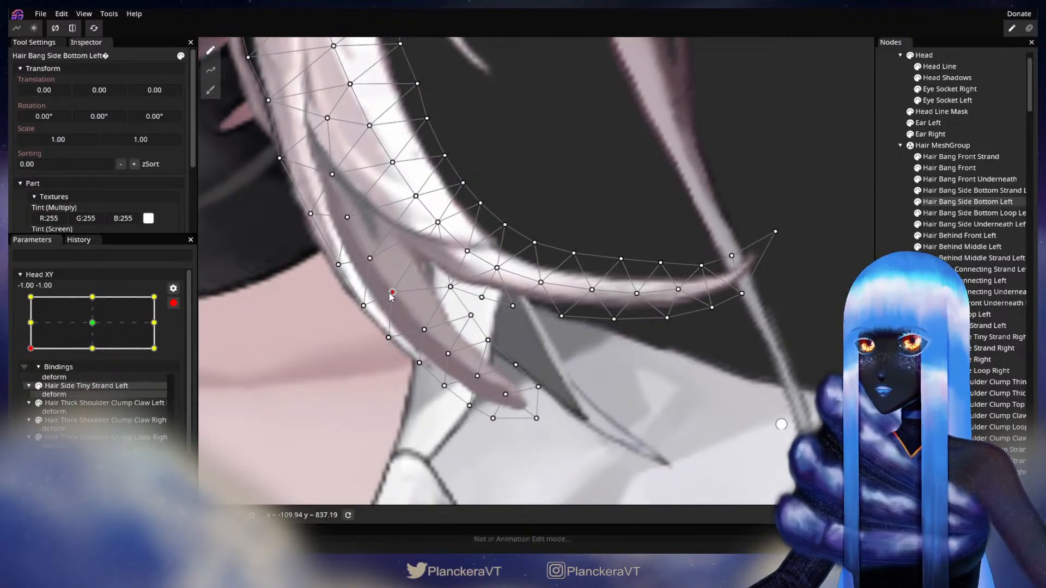
pyautogui.moveTo(348, 334); pyautogui.dragTo(328, 347)
pyautogui.click(174, 303)
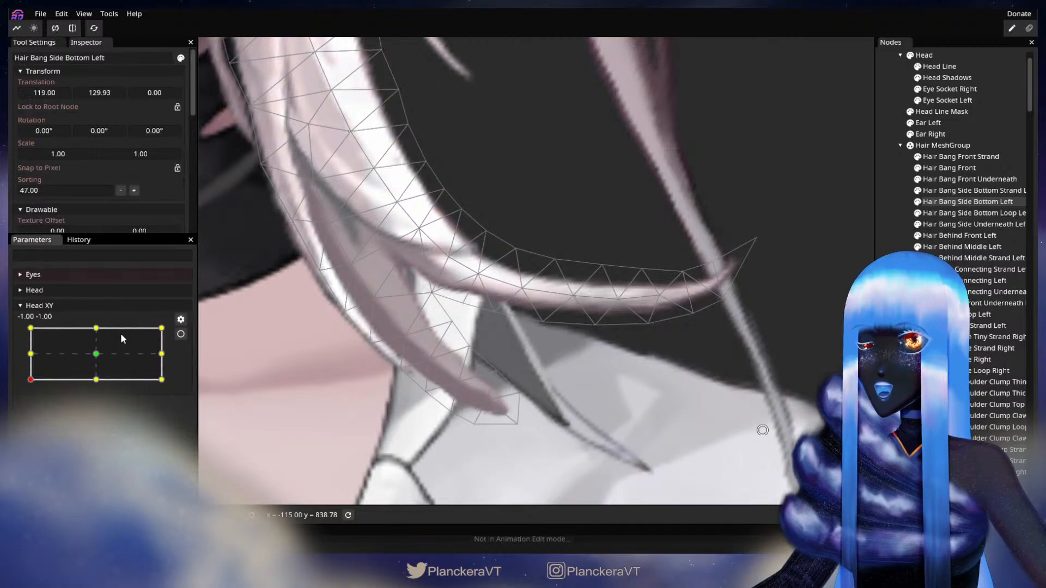
# - Shift the vertices along the fork and the lower edge of the curved branch slightly right at Head XY (-1, -1), and preview them
pyautogui.moveTo(30, 384)
pyautogui.mouseDown()
pyautogui.moveTo(28, 357)
pyautogui.moveTo(27, 385)
pyautogui.mouseUp()
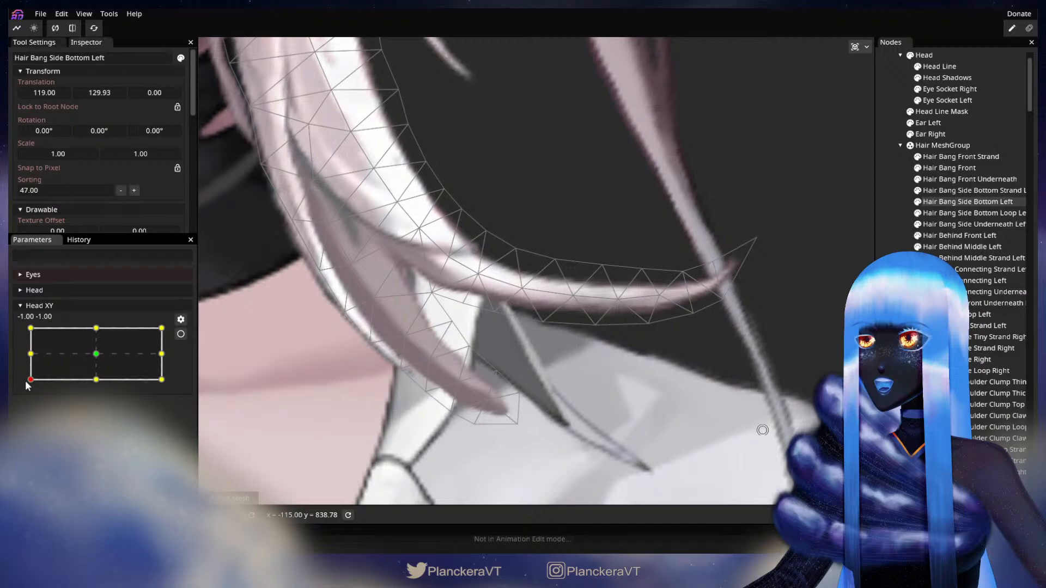
pyautogui.click(180, 334)
pyautogui.click(483, 275)
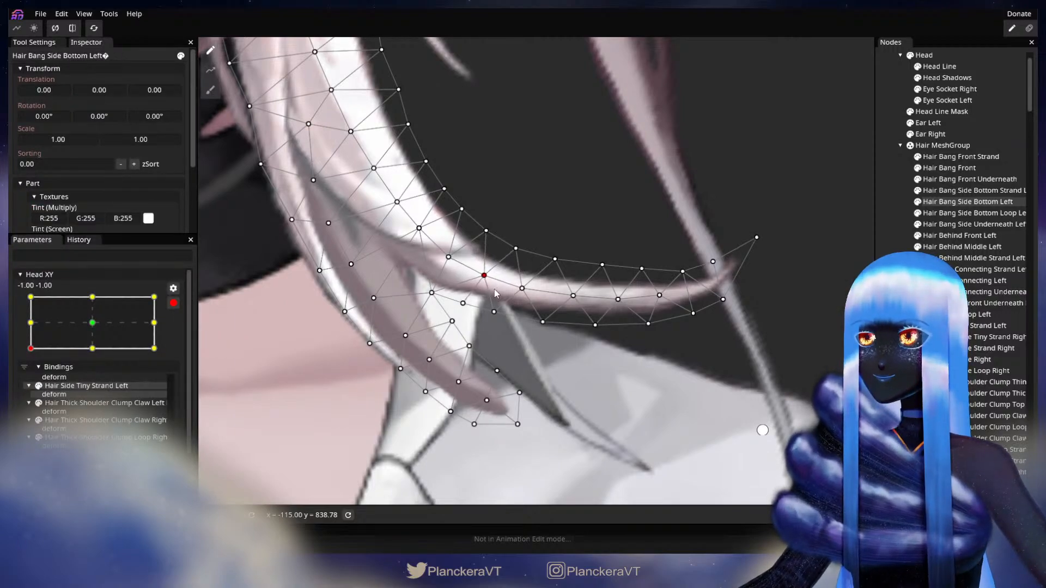
pyautogui.click(522, 288)
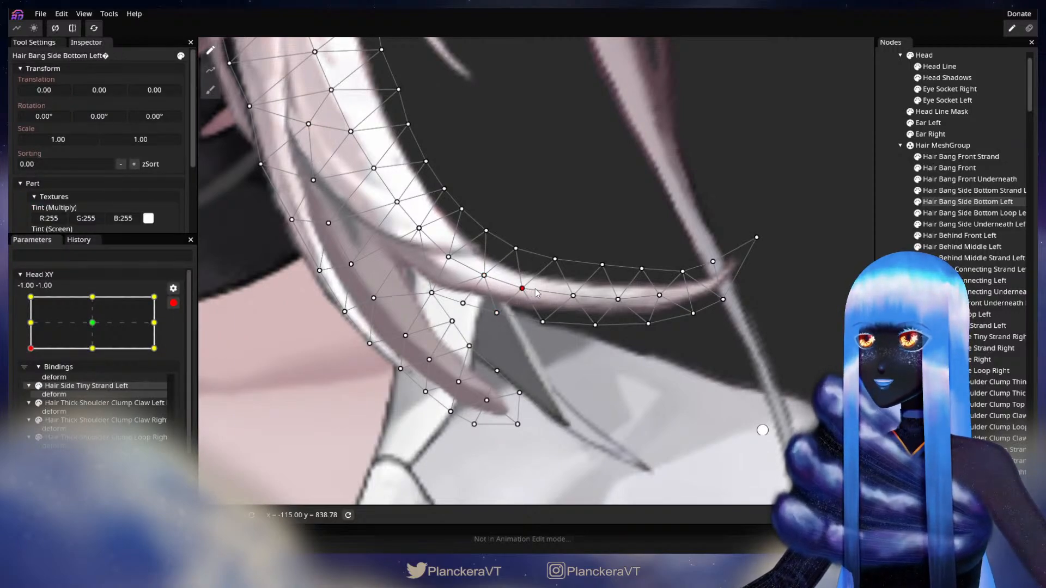
pyautogui.moveTo(525, 288); pyautogui.dragTo(534, 290)
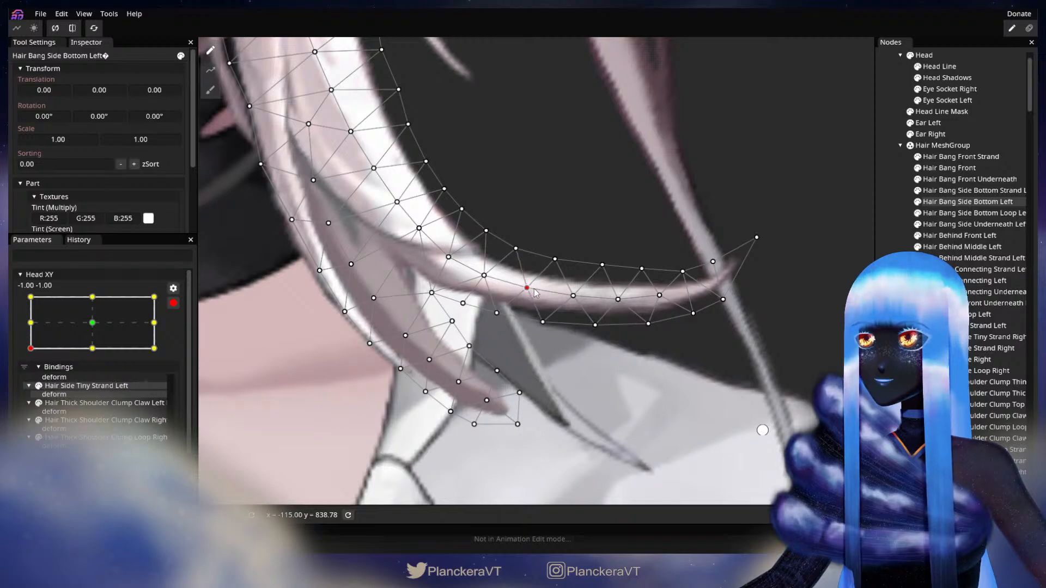
pyautogui.click(498, 315)
pyautogui.moveTo(467, 309); pyautogui.dragTo(469, 314)
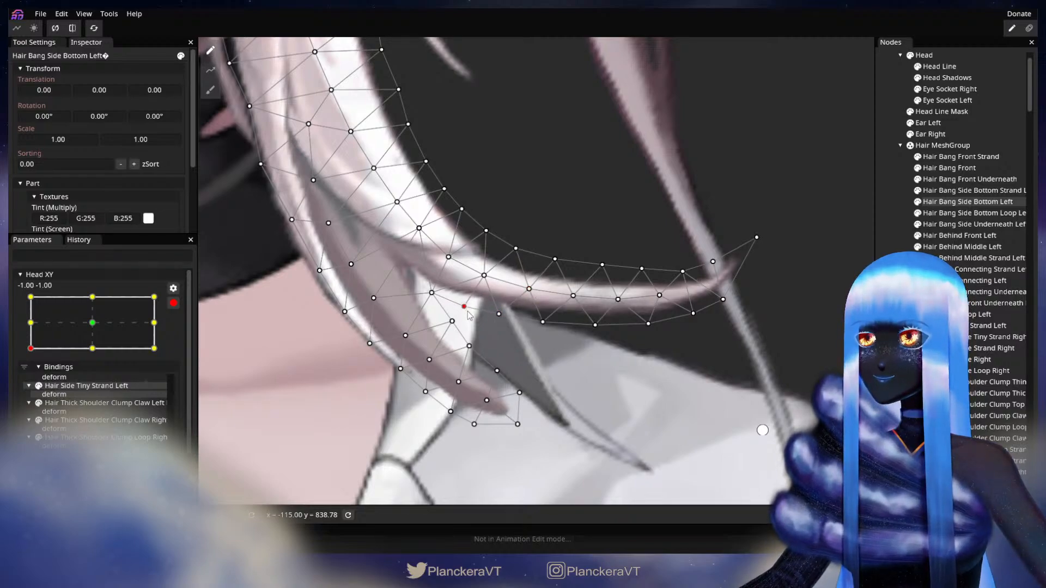
pyautogui.click(173, 303)
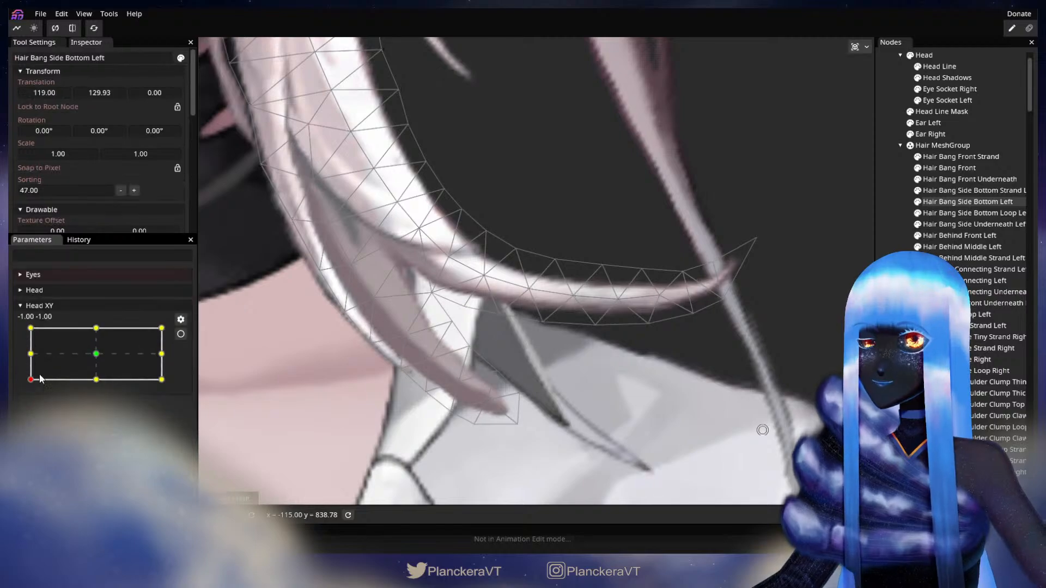
pyautogui.moveTo(32, 379)
pyautogui.mouseDown()
pyautogui.moveTo(27, 354)
pyautogui.moveTo(23, 380)
pyautogui.mouseUp()
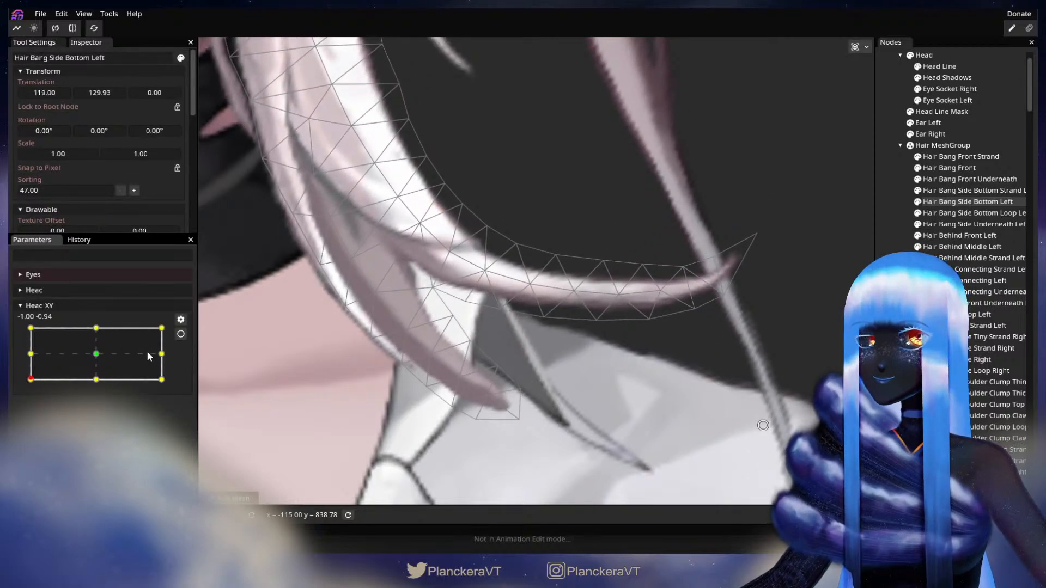
# - Nudge the highlight vertex below the fork slightly up and left, adjust two fork vertices slightly down and right, and preview Head XY
pyautogui.click(181, 334)
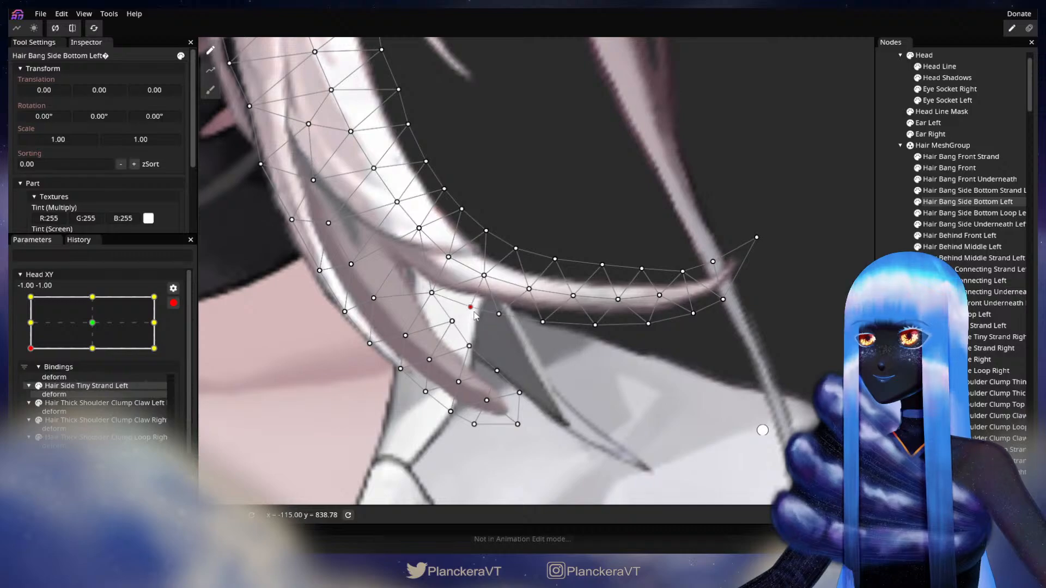
pyautogui.moveTo(474, 312); pyautogui.dragTo(454, 321)
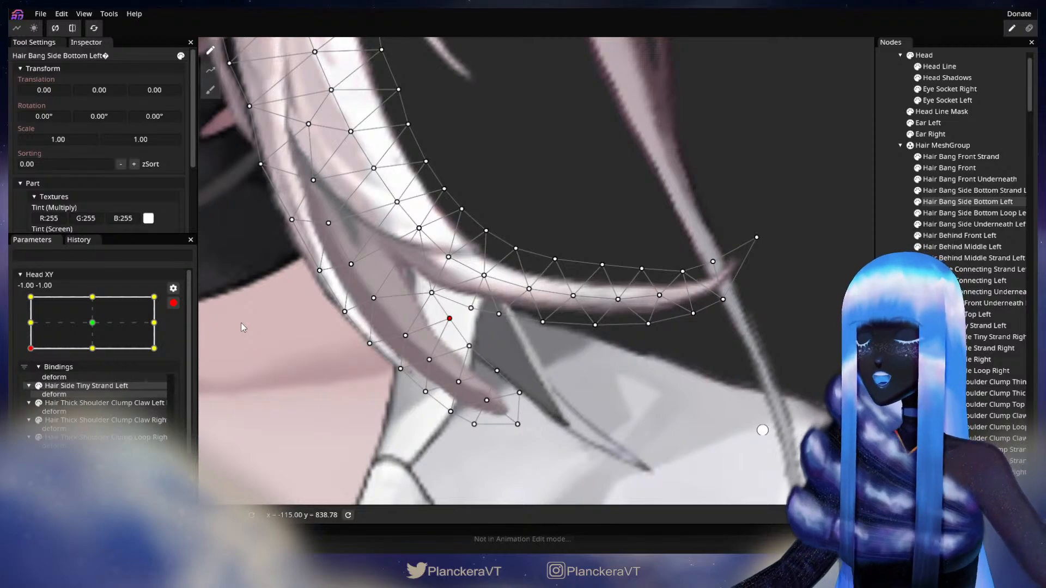
pyautogui.click(174, 303)
pyautogui.moveTo(30, 386)
pyautogui.mouseDown()
pyautogui.moveTo(30, 359)
pyautogui.moveTo(30, 381)
pyautogui.mouseUp()
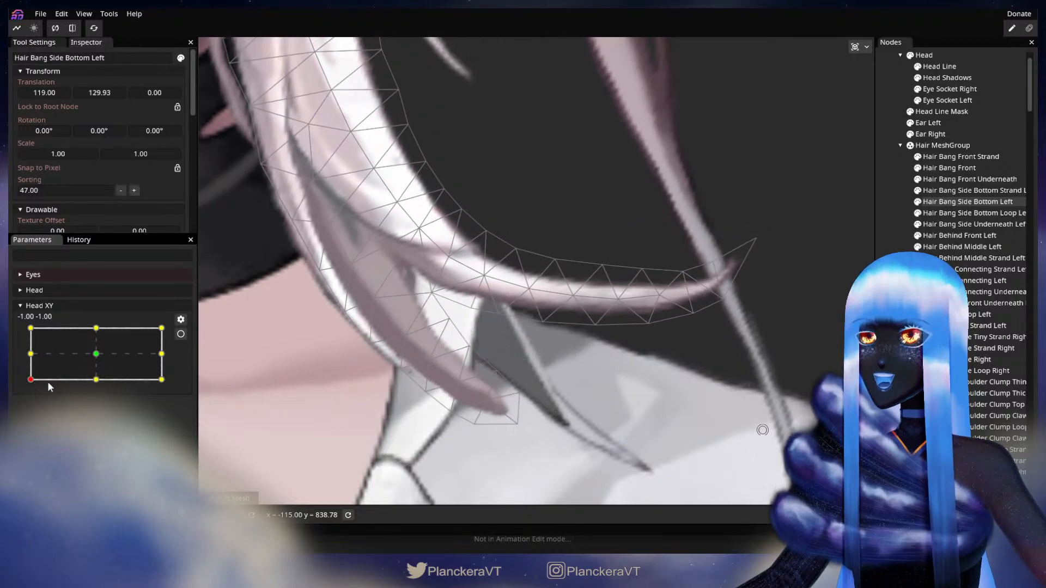
pyautogui.click(180, 334)
pyautogui.click(418, 229)
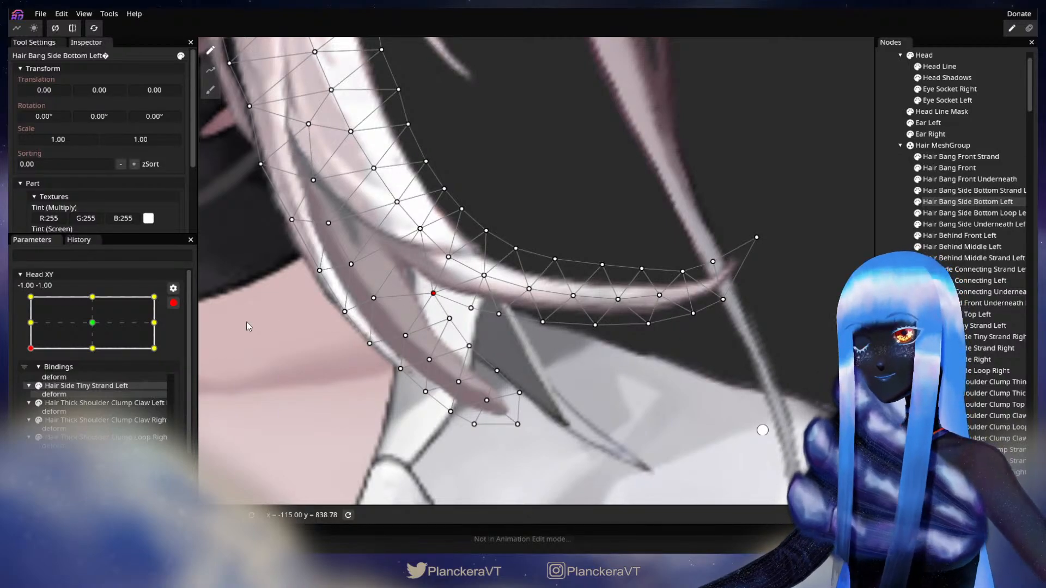
pyautogui.click(174, 303)
pyautogui.moveTo(31, 383)
pyautogui.mouseDown()
pyautogui.moveTo(29, 363)
pyautogui.moveTo(17, 387)
pyautogui.mouseUp()
# - Pull the inner-curve vertices slightly up and left, lower the two at the curved branch's start, and preview both edits at (-1, -1)
pyautogui.click(181, 334)
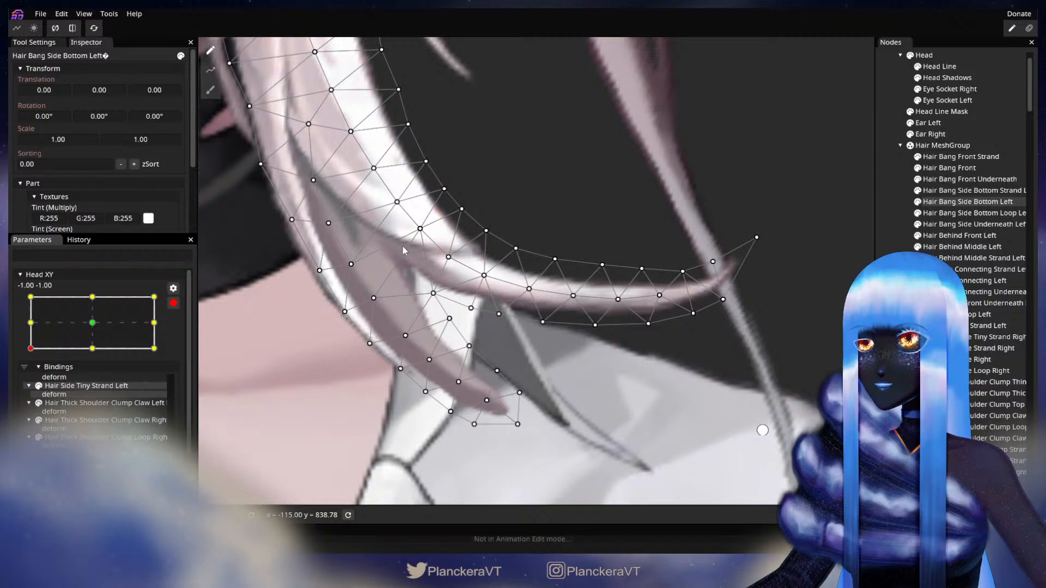
pyautogui.click(395, 203)
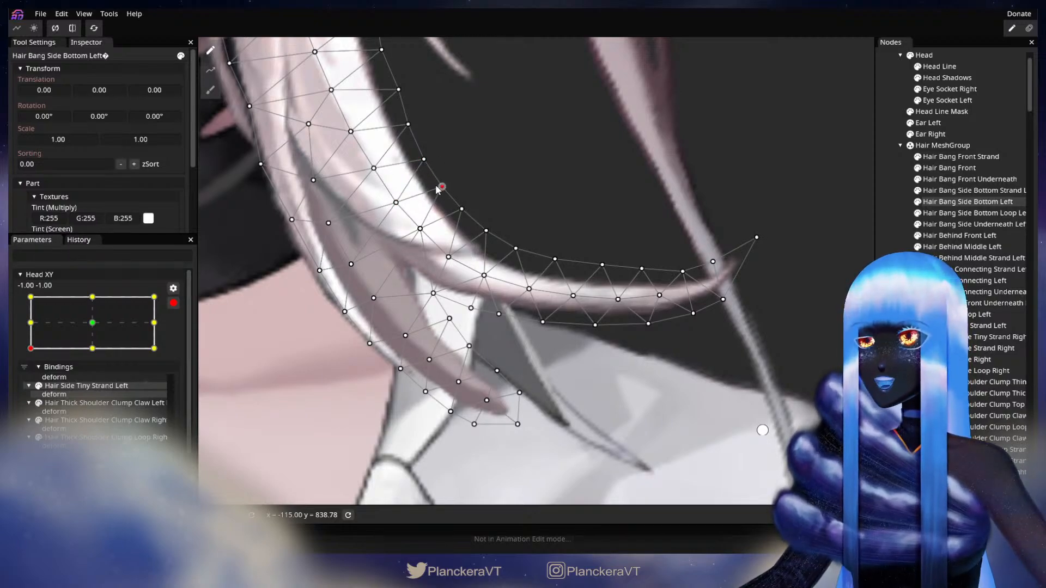
pyautogui.click(173, 302)
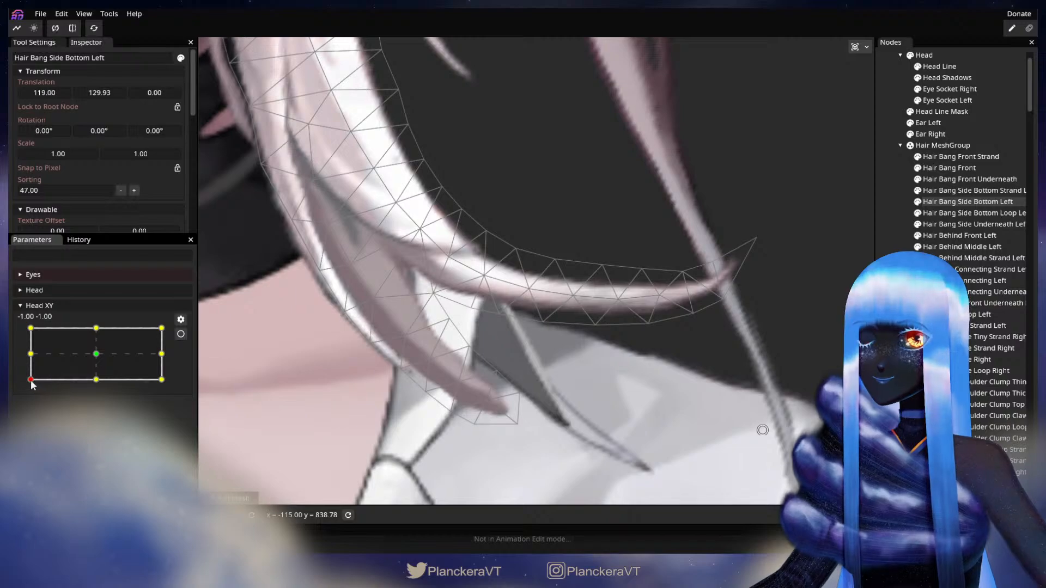
pyautogui.moveTo(30, 380)
pyautogui.mouseDown()
pyautogui.moveTo(28, 353)
pyautogui.moveTo(27, 381)
pyautogui.mouseUp()
pyautogui.click(181, 334)
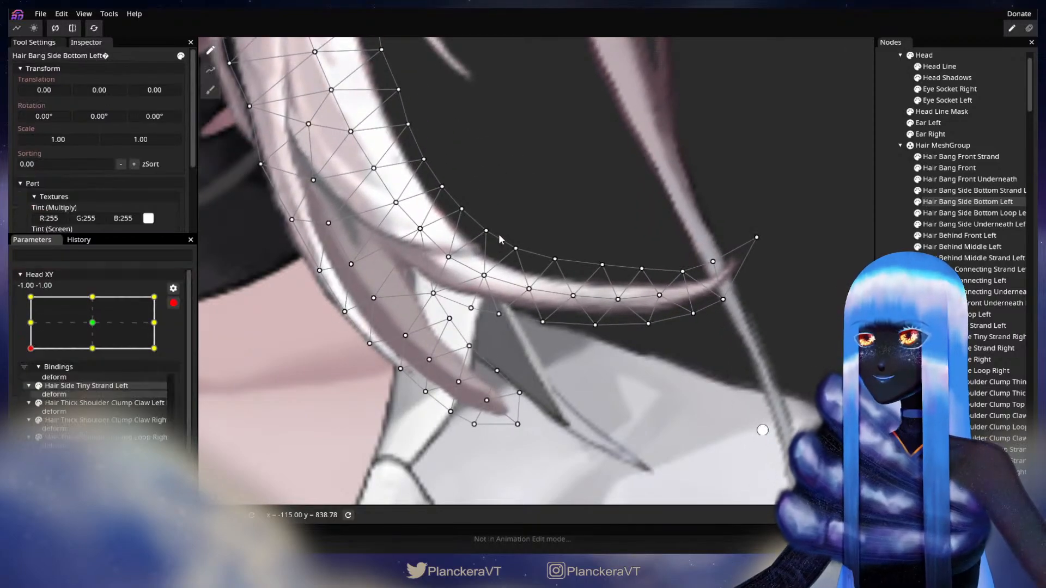
pyautogui.moveTo(492, 234); pyautogui.dragTo(518, 252)
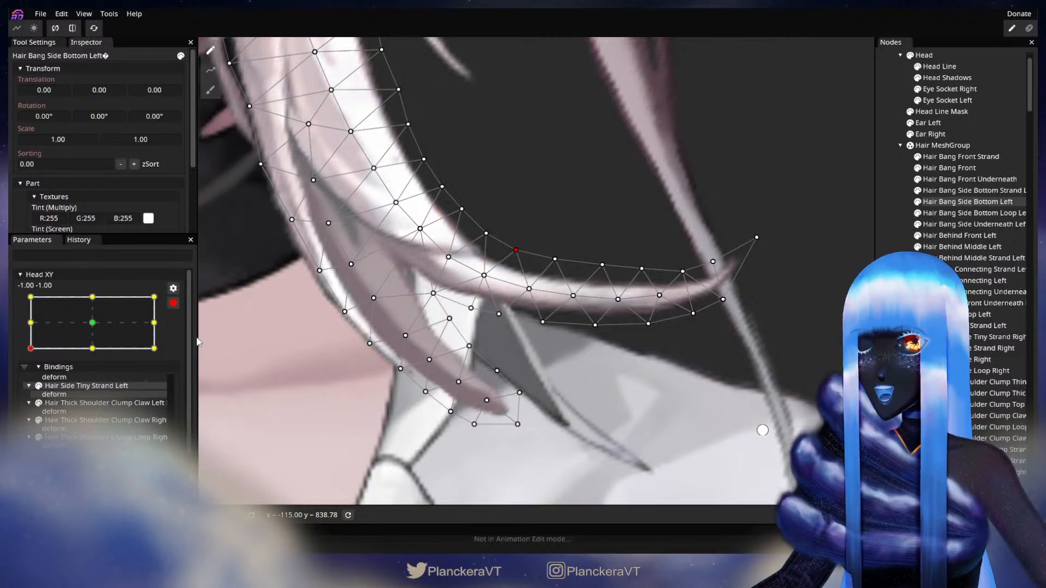
pyautogui.click(174, 303)
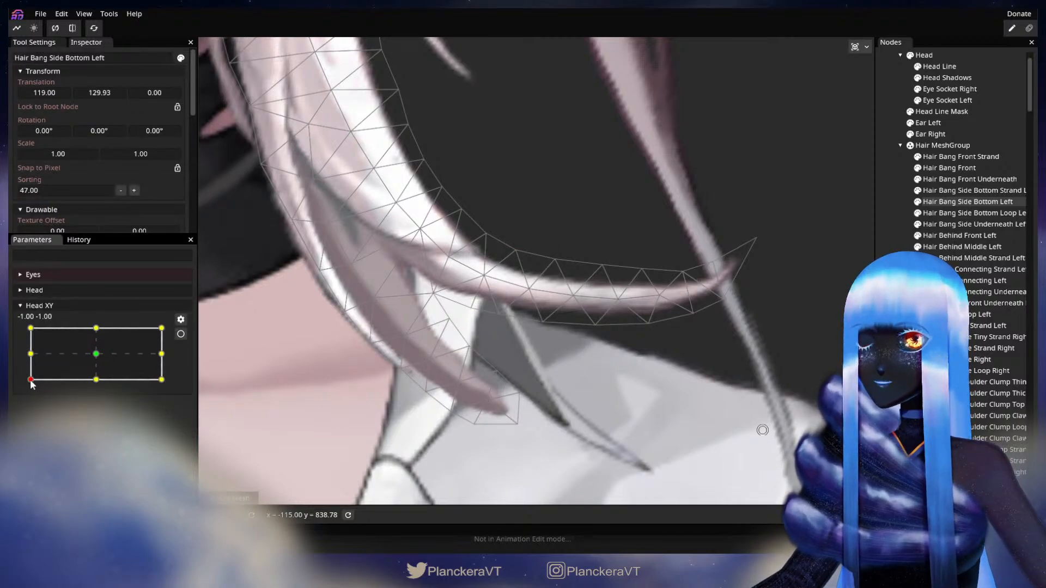
pyautogui.moveTo(30, 380)
pyautogui.mouseDown()
pyautogui.moveTo(26, 354)
pyautogui.moveTo(30, 380)
pyautogui.mouseUp()
# - Move the highlight vertex below the fork slightly up and right at Head XY (-1, -1), and preview the head movement
pyautogui.click(180, 334)
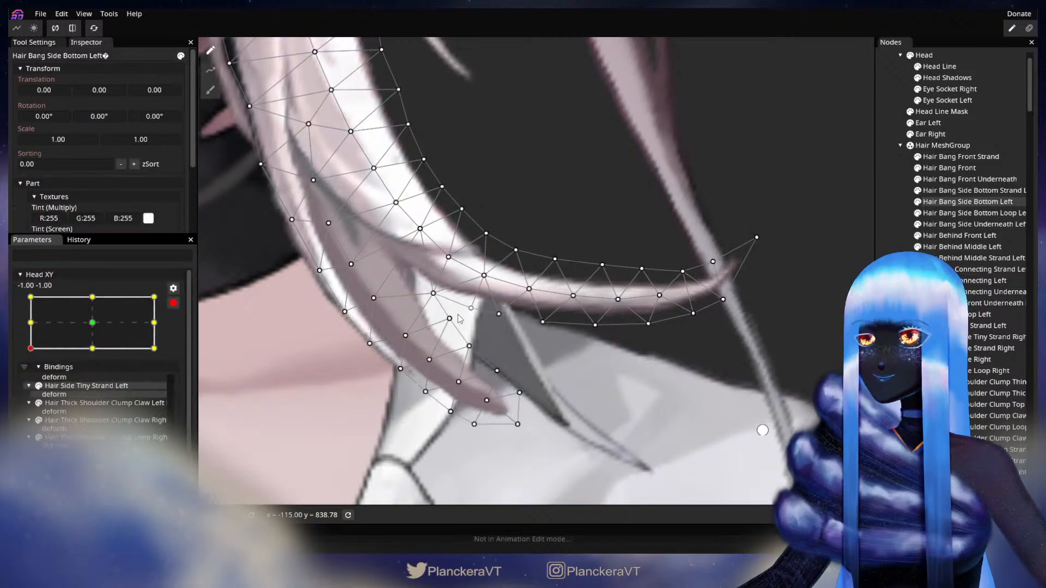
pyautogui.moveTo(459, 316); pyautogui.dragTo(455, 312)
pyautogui.moveTo(326, 344); pyautogui.dragTo(304, 331)
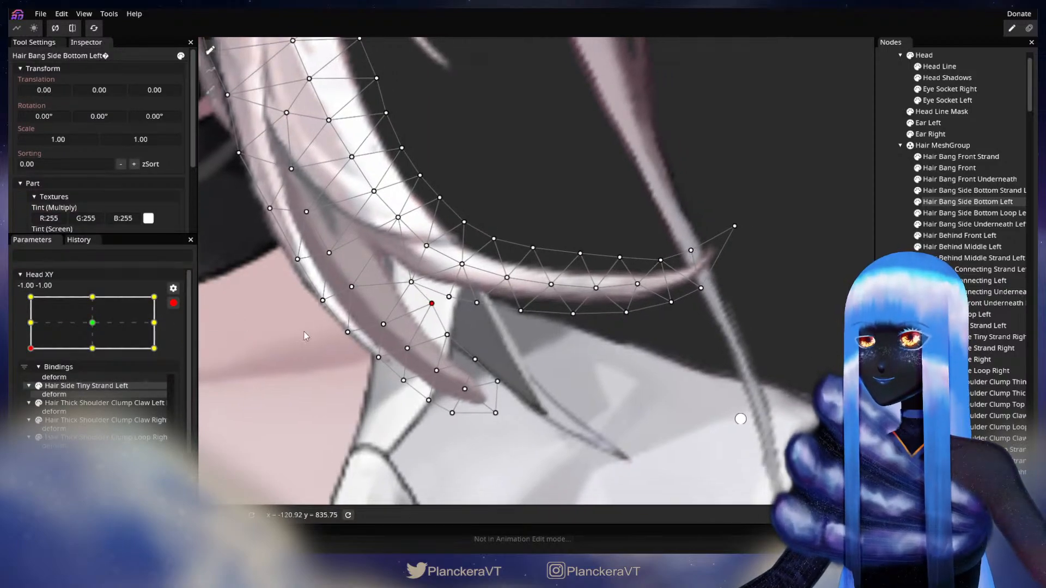
pyautogui.click(173, 303)
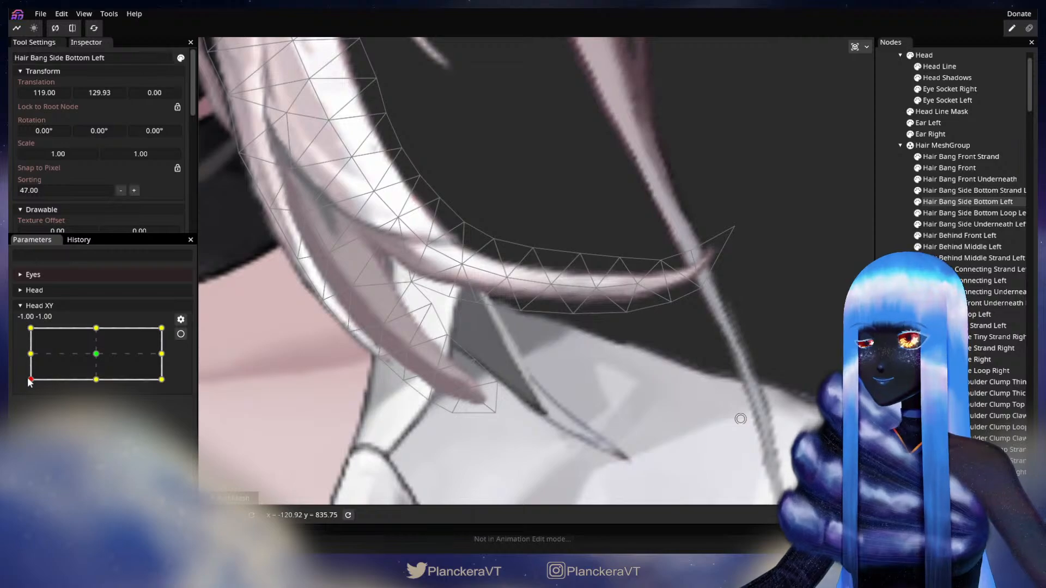
pyautogui.moveTo(29, 382)
pyautogui.mouseDown()
pyautogui.moveTo(27, 350)
pyautogui.moveTo(25, 374)
pyautogui.moveTo(37, 379)
pyautogui.mouseUp()
# - Pull the lower outer-edge vertices slightly up toward the shaded tip, fine-tune the adjacent shading vertex, and preview Head XY around (-1, -1)
pyautogui.click(180, 334)
pyautogui.click(407, 349)
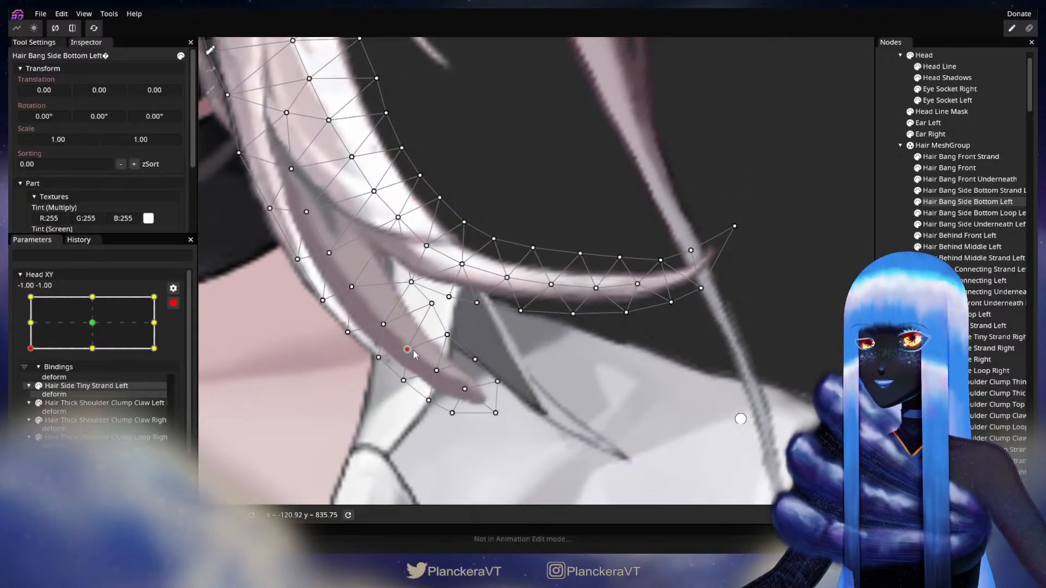
pyautogui.click(404, 380)
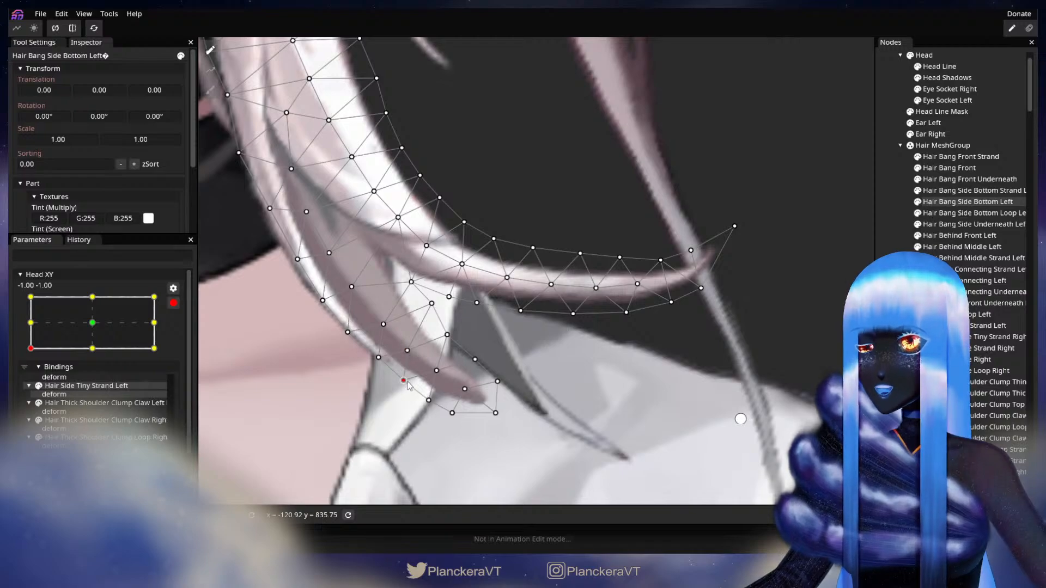
pyautogui.click(430, 399)
pyautogui.moveTo(450, 413); pyautogui.dragTo(450, 411)
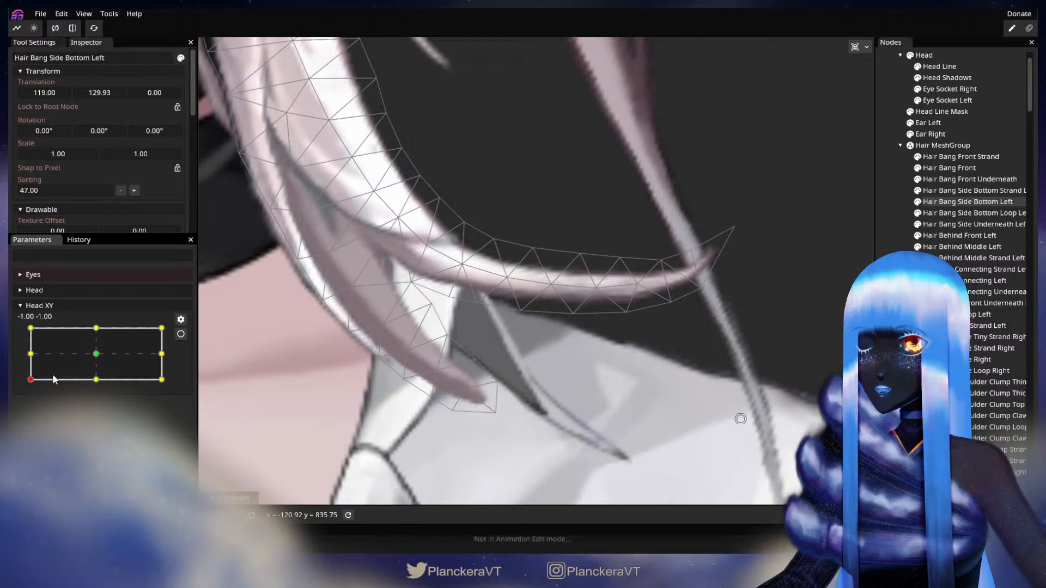
pyautogui.moveTo(27, 386)
pyautogui.mouseDown()
pyautogui.moveTo(30, 355)
pyautogui.moveTo(19, 381)
pyautogui.moveTo(15, 356)
pyautogui.moveTo(19, 387)
pyautogui.mouseUp()
# - Tighten the outer-edge vertices around the shaded tip and move the vertex above the tip slightly down and left
pyautogui.click(181, 334)
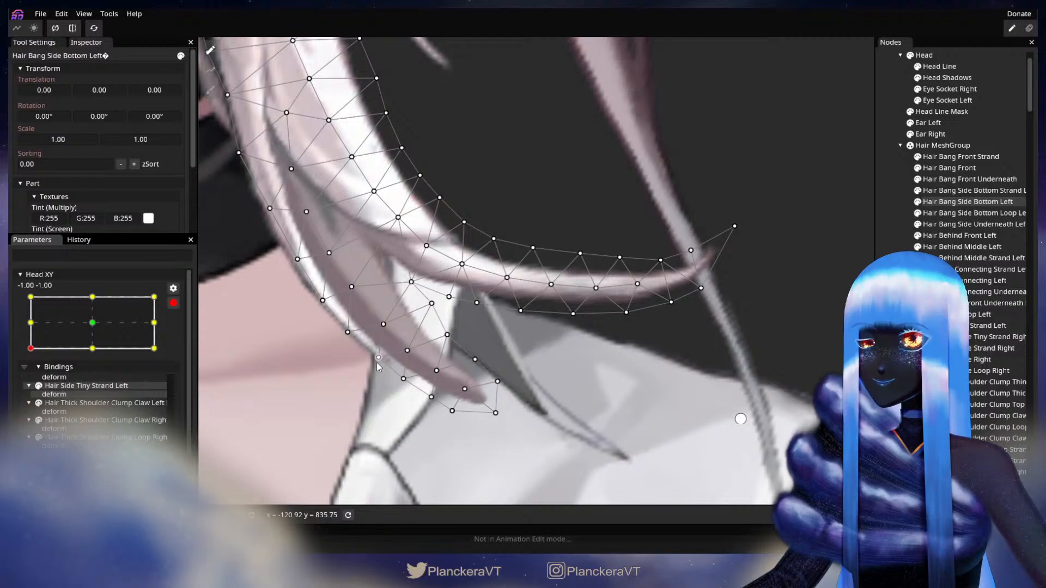
pyautogui.moveTo(377, 364); pyautogui.dragTo(384, 364)
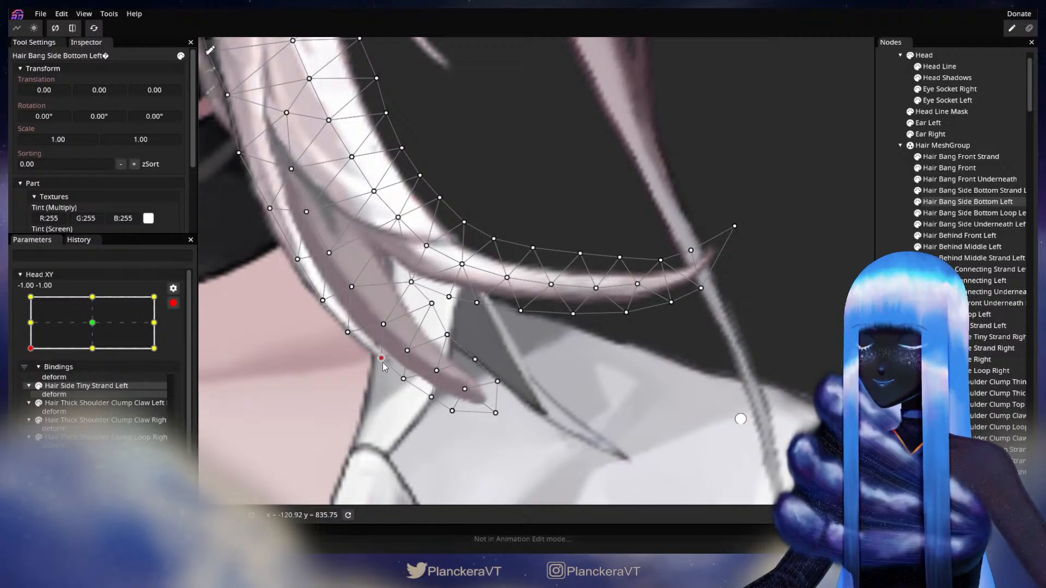
pyautogui.click(409, 352)
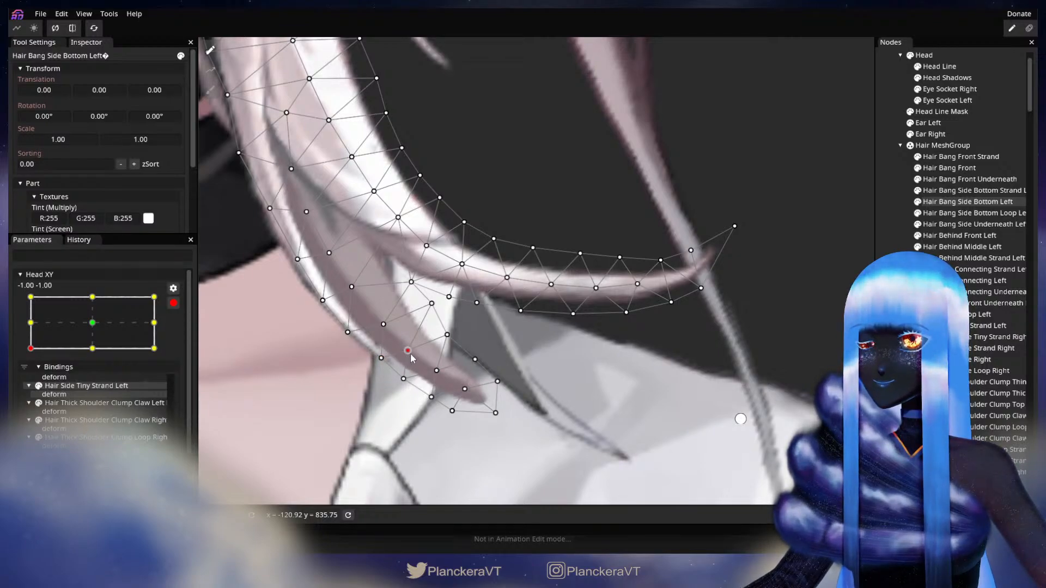
pyautogui.moveTo(410, 383); pyautogui.dragTo(409, 381)
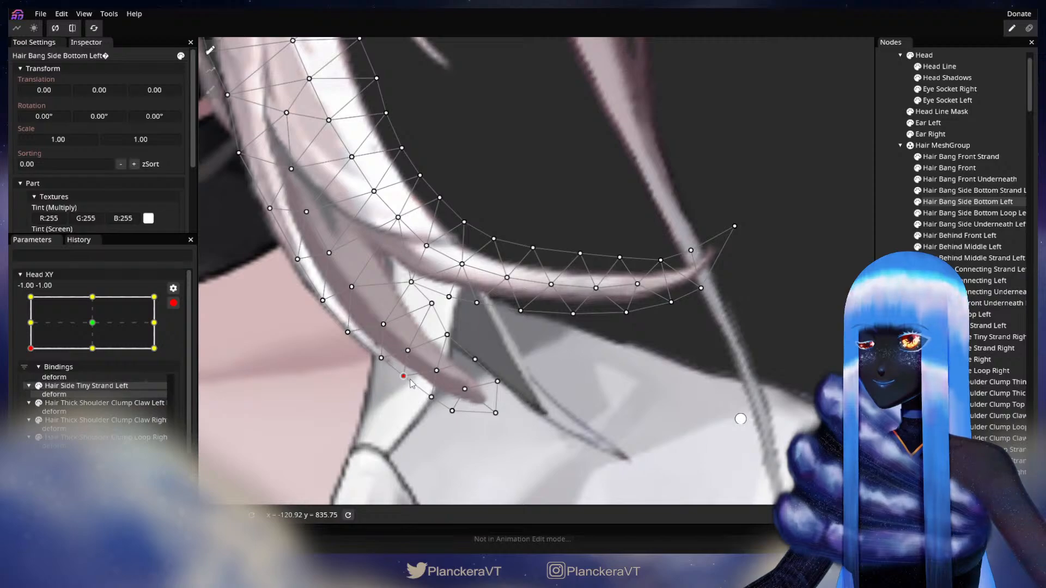
pyautogui.click(438, 399)
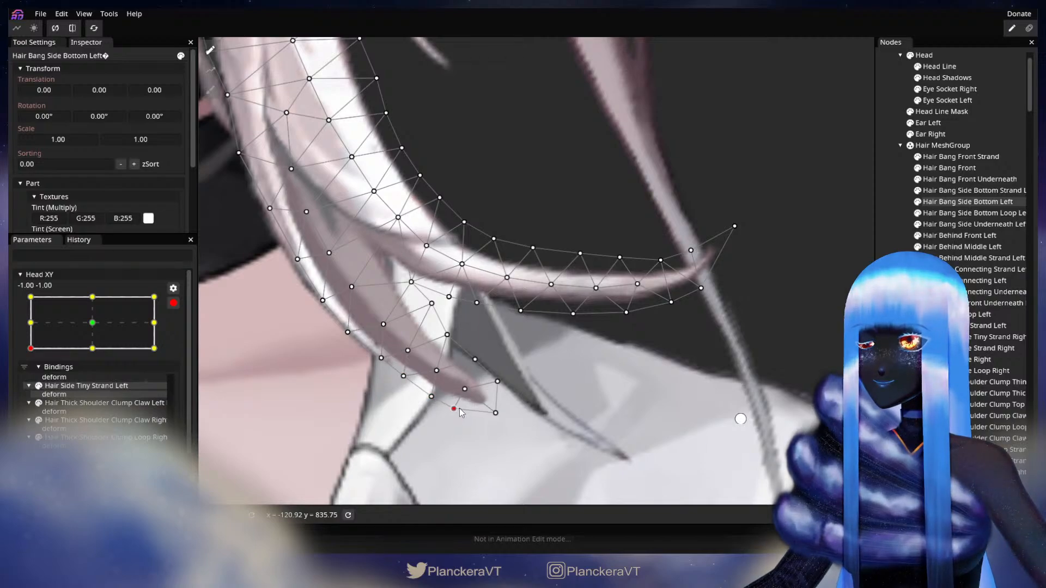
pyautogui.click(475, 361)
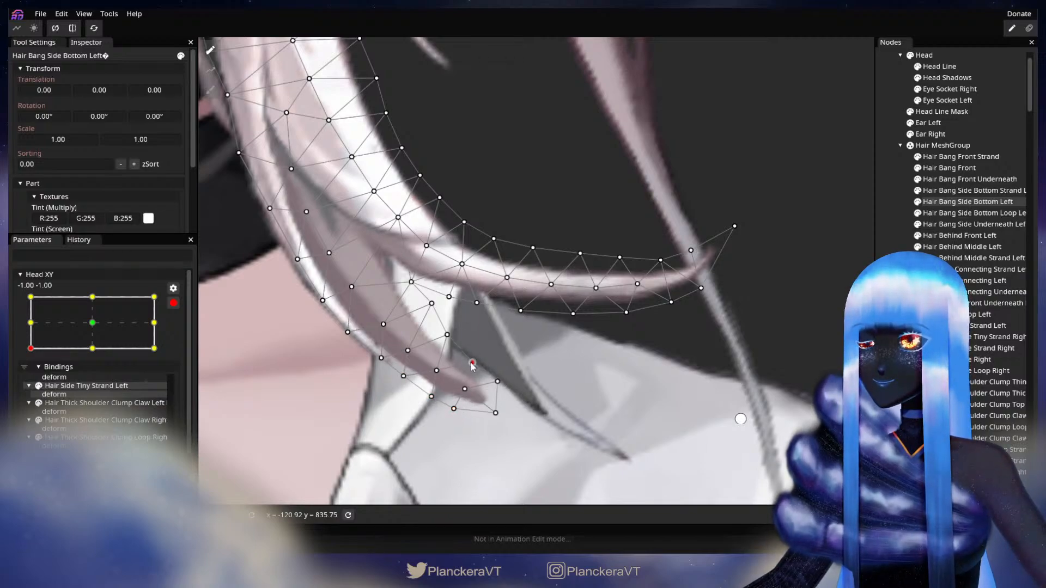
pyautogui.moveTo(471, 365); pyautogui.dragTo(472, 365)
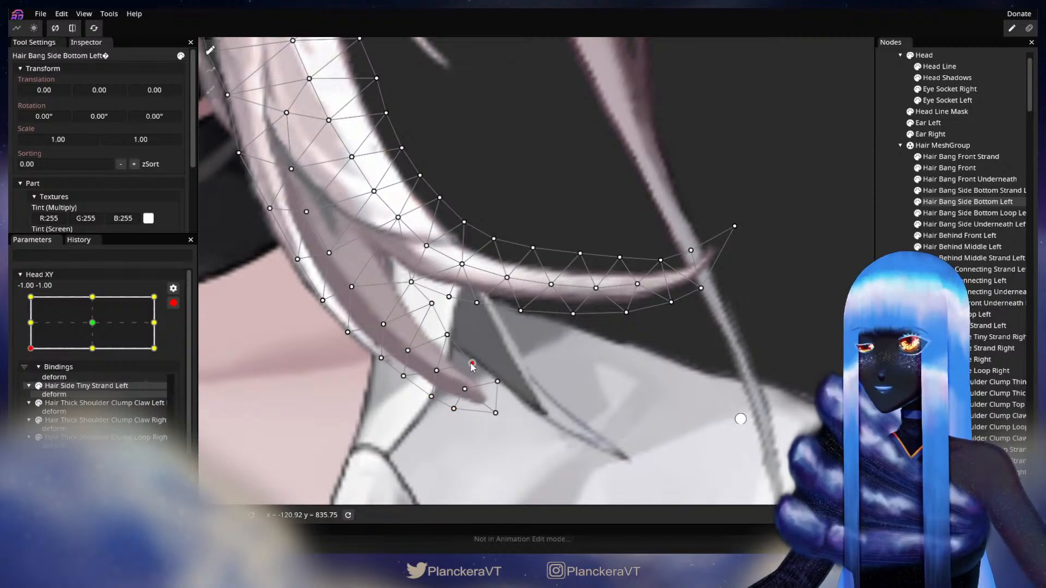
# - Preview Head XY around (-1, -1) and nudge the highlight vertex below the fork slightly up and left
pyautogui.click(175, 303)
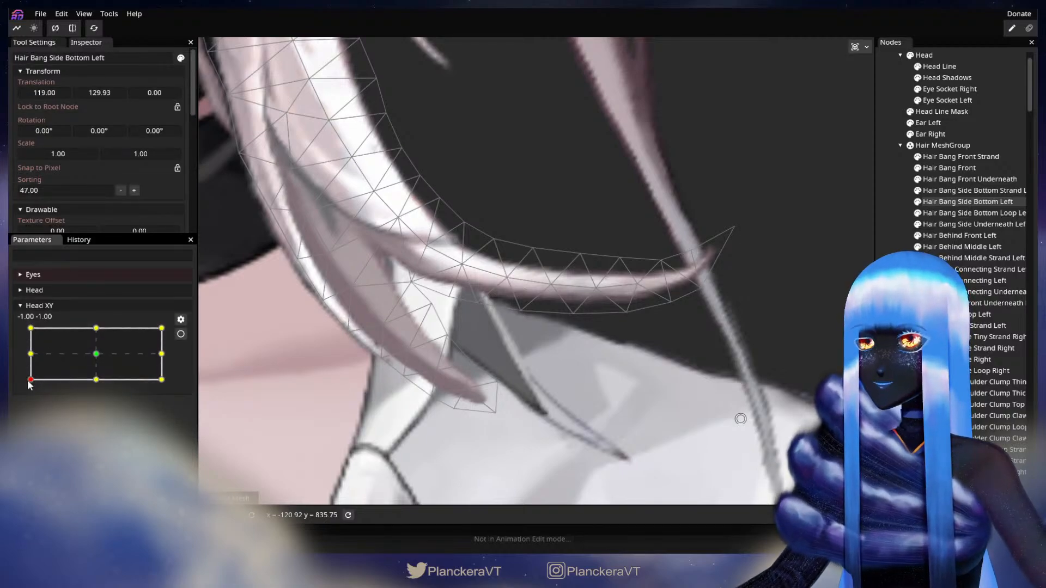
pyautogui.moveTo(28, 381)
pyautogui.mouseDown()
pyautogui.moveTo(25, 352)
pyautogui.moveTo(23, 382)
pyautogui.mouseUp()
pyautogui.click(181, 334)
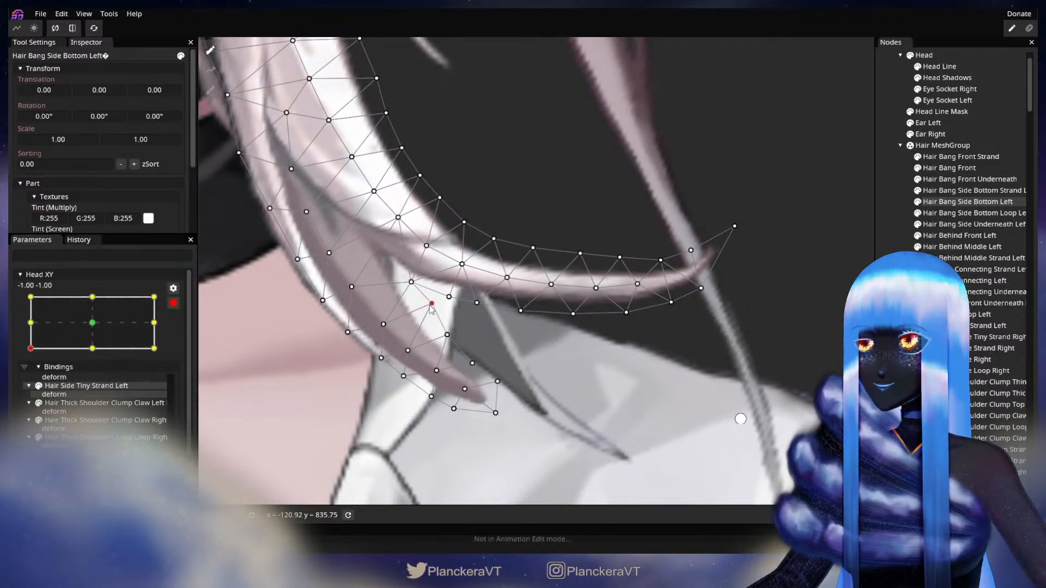
pyautogui.moveTo(430, 309); pyautogui.dragTo(427, 306)
# - Examine the hair at Head XY (-1, -1) from the strand fork up to the crown and back down to the strand tips
pyautogui.moveTo(360, 183); pyautogui.dragTo(610, 463)
pyautogui.moveTo(491, 164); pyautogui.dragTo(589, 458)
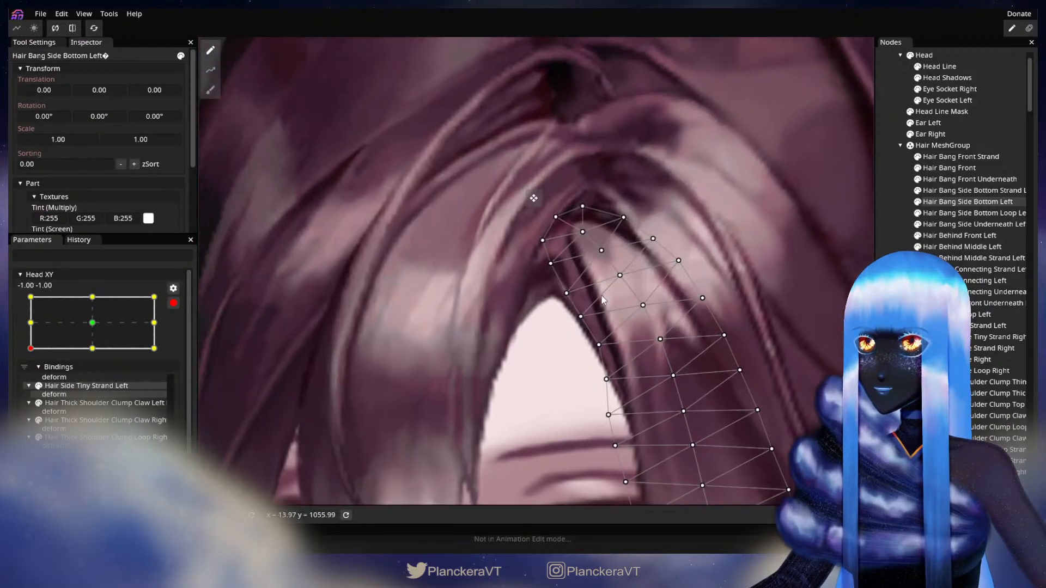
pyautogui.moveTo(532, 198); pyautogui.dragTo(594, 469)
pyautogui.moveTo(521, 225); pyautogui.dragTo(550, 403)
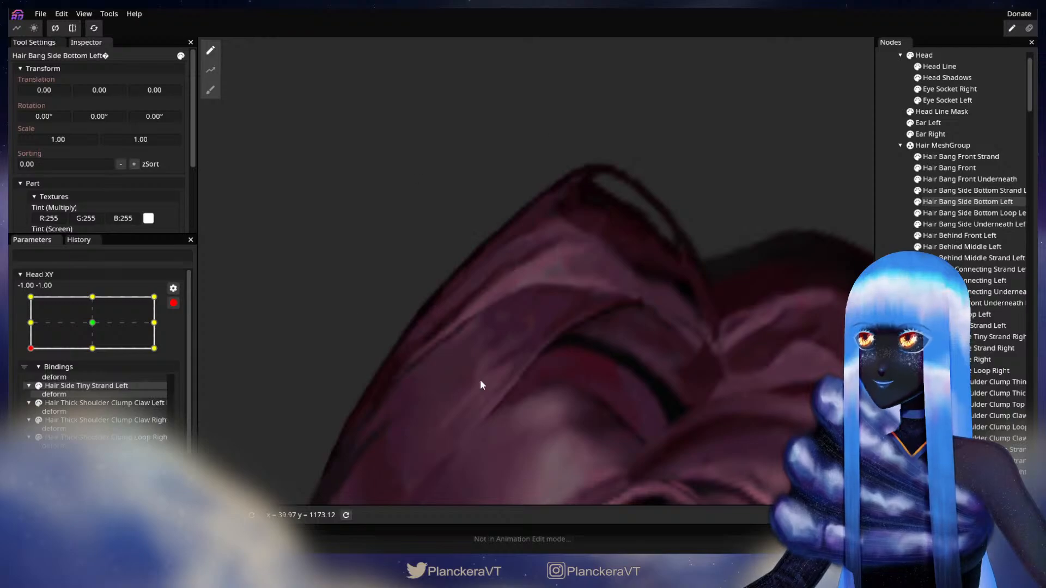
pyautogui.moveTo(645, 419); pyautogui.dragTo(436, 82)
pyautogui.moveTo(616, 431); pyautogui.dragTo(494, 46)
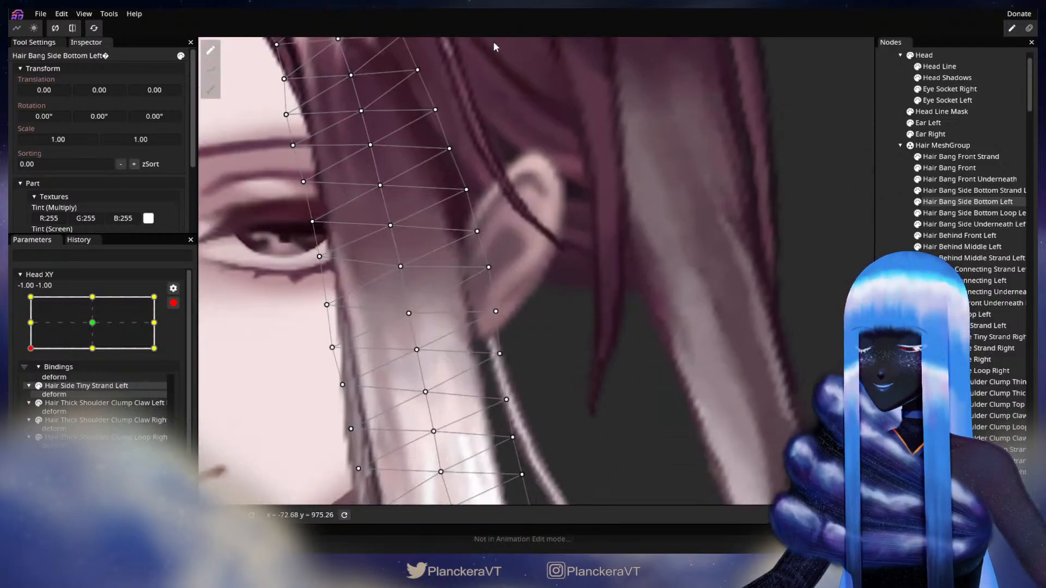
pyautogui.moveTo(638, 400); pyautogui.dragTo(512, 22)
pyautogui.moveTo(641, 478); pyautogui.dragTo(605, 313)
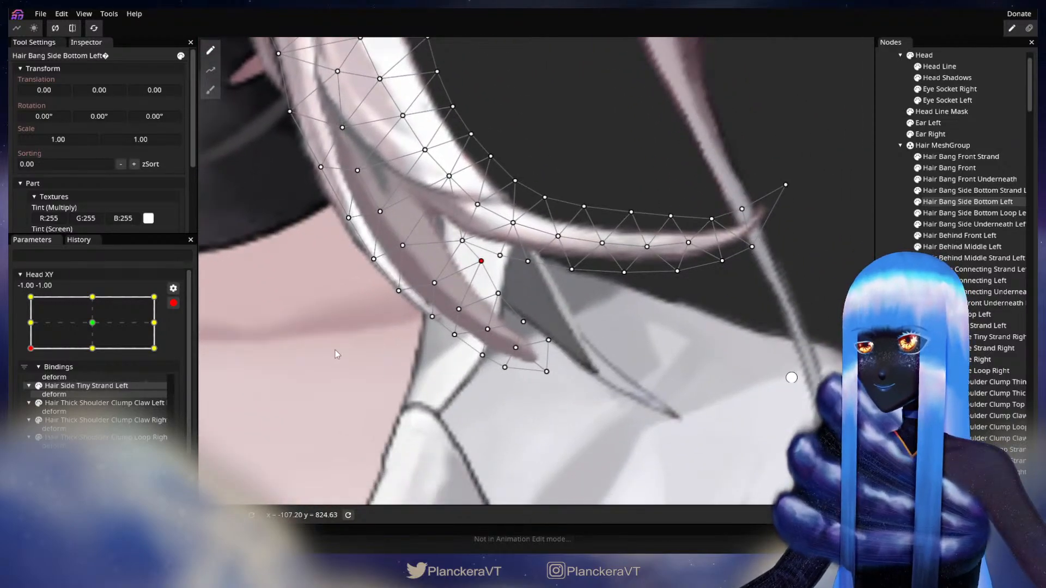
# - Preview Head XY at (-1, -1) and move the outer-edge vertex beside the shaded tip slightly down
pyautogui.click(173, 303)
pyautogui.moveTo(29, 381)
pyautogui.mouseDown()
pyautogui.moveTo(27, 355)
pyautogui.moveTo(23, 381)
pyautogui.mouseUp()
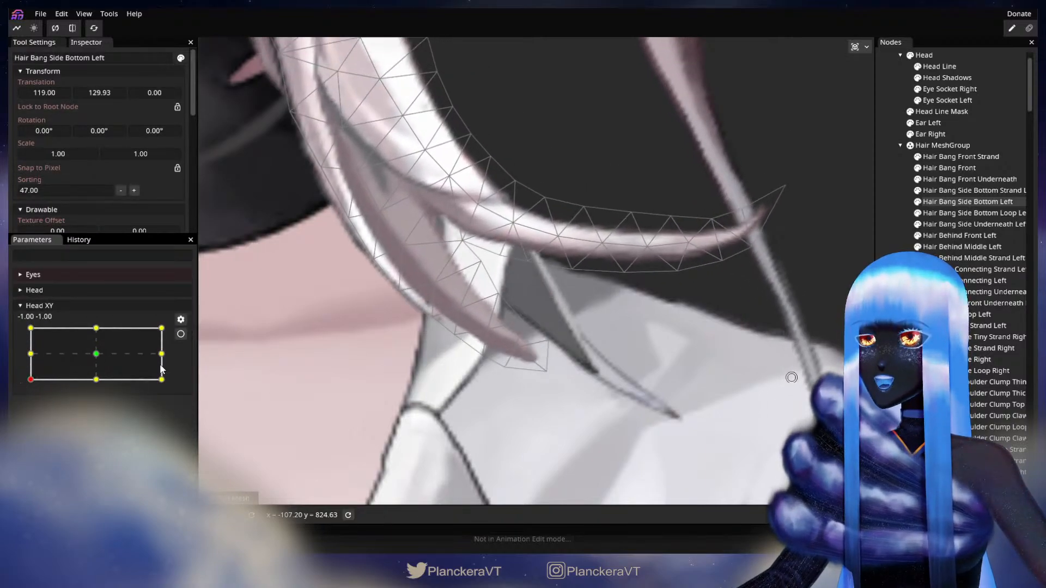
pyautogui.click(181, 334)
pyautogui.moveTo(455, 340); pyautogui.dragTo(454, 347)
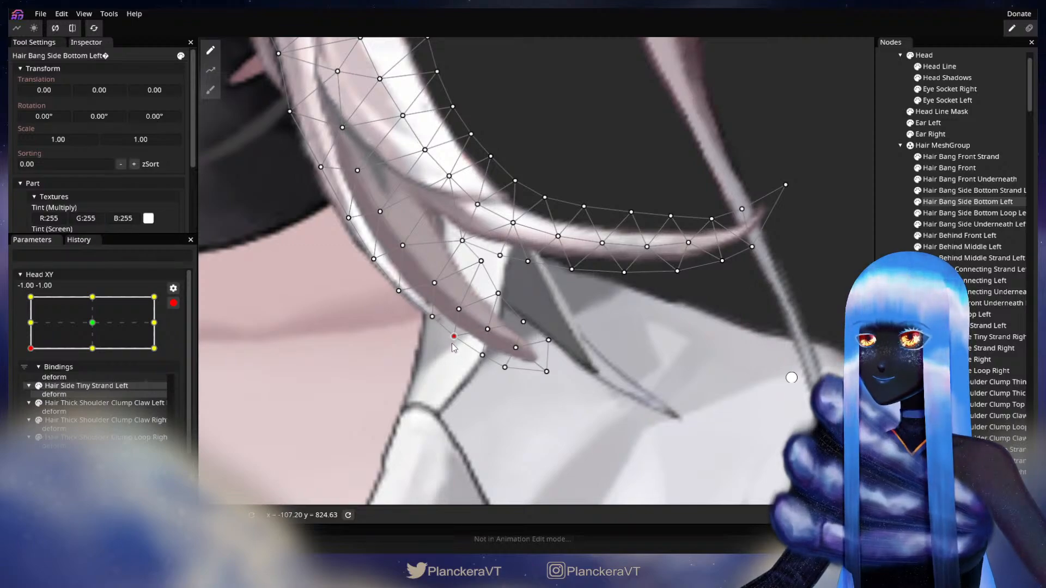
# - Preview the Head XY motion, re-arm the -1.00, -1.00 keypoint and nudge the middle and inner-edge vertices of the lower hair strand
pyautogui.moveTo(313, 375); pyautogui.dragTo(299, 389)
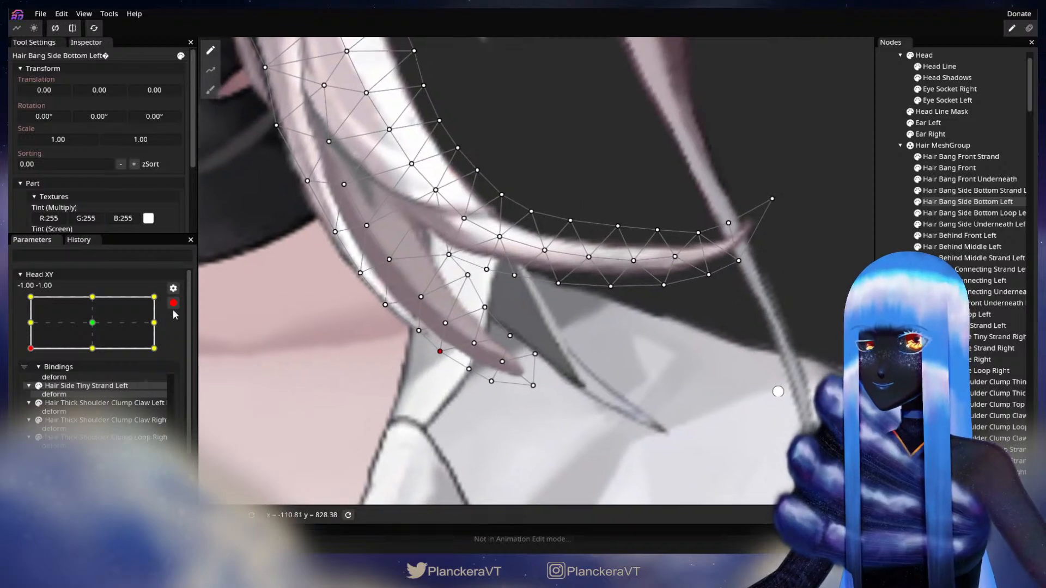
pyautogui.click(173, 303)
pyautogui.moveTo(31, 385)
pyautogui.mouseDown()
pyautogui.moveTo(27, 362)
pyautogui.moveTo(19, 381)
pyautogui.mouseUp()
pyautogui.click(181, 334)
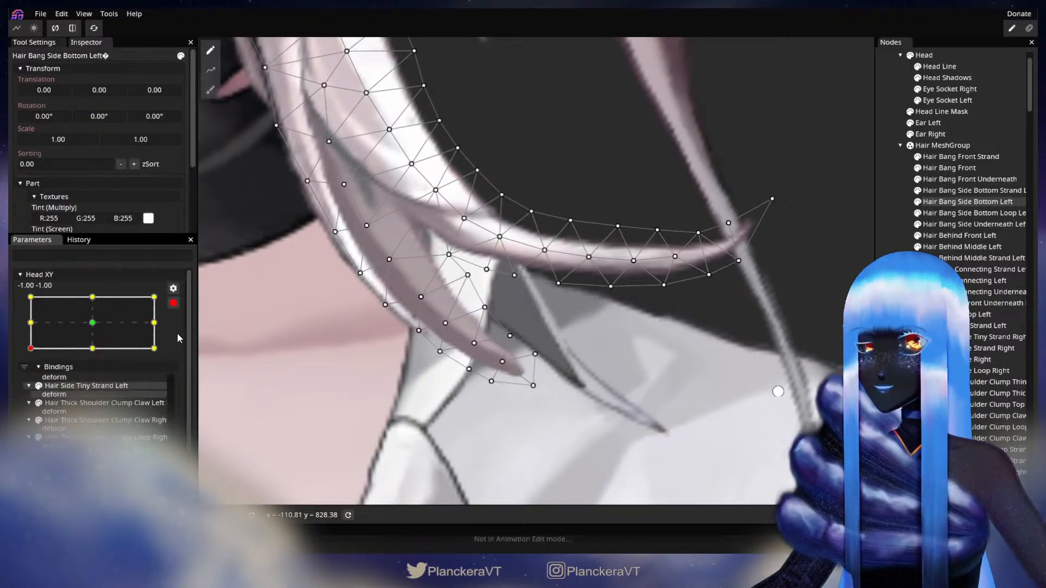
pyautogui.click(474, 344)
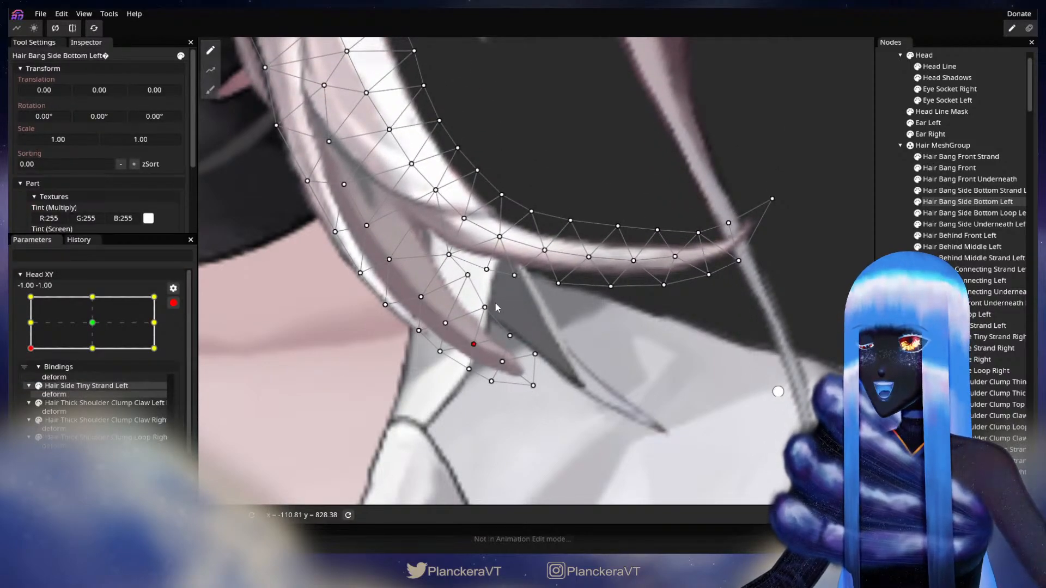
pyautogui.moveTo(485, 307); pyautogui.dragTo(483, 310)
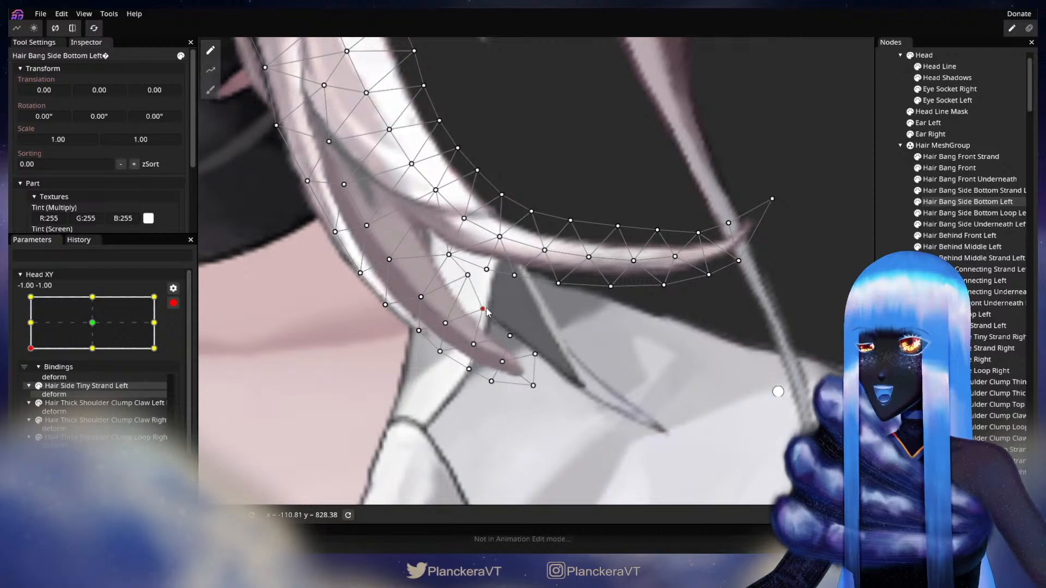
pyautogui.click(468, 275)
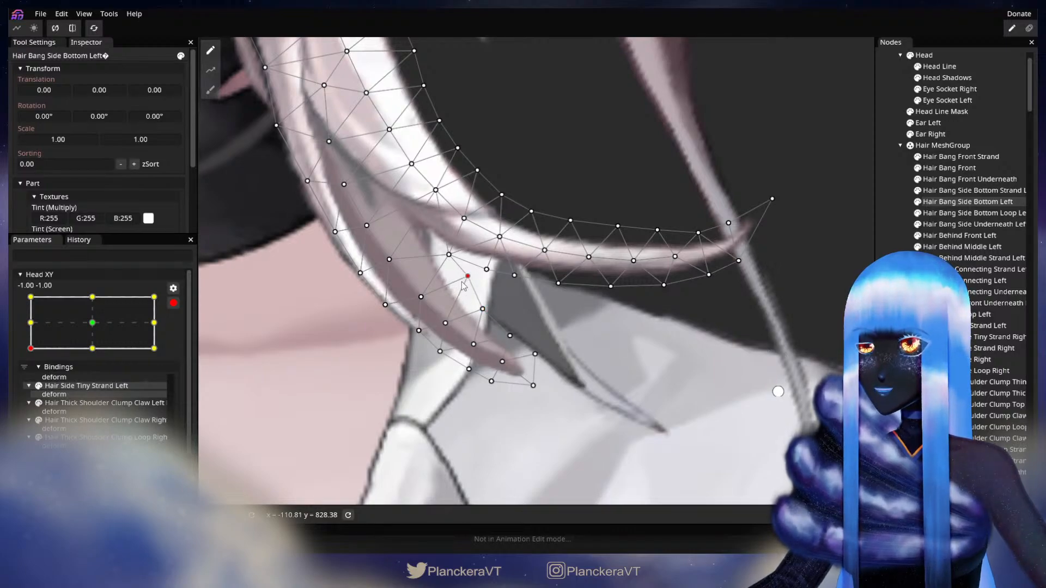
# - Scrub Head XY near -1.00, -1.00, re-arm that keypoint and reshape the mesh vertices around the lower strand's tip
pyautogui.click(173, 303)
pyautogui.click(32, 379)
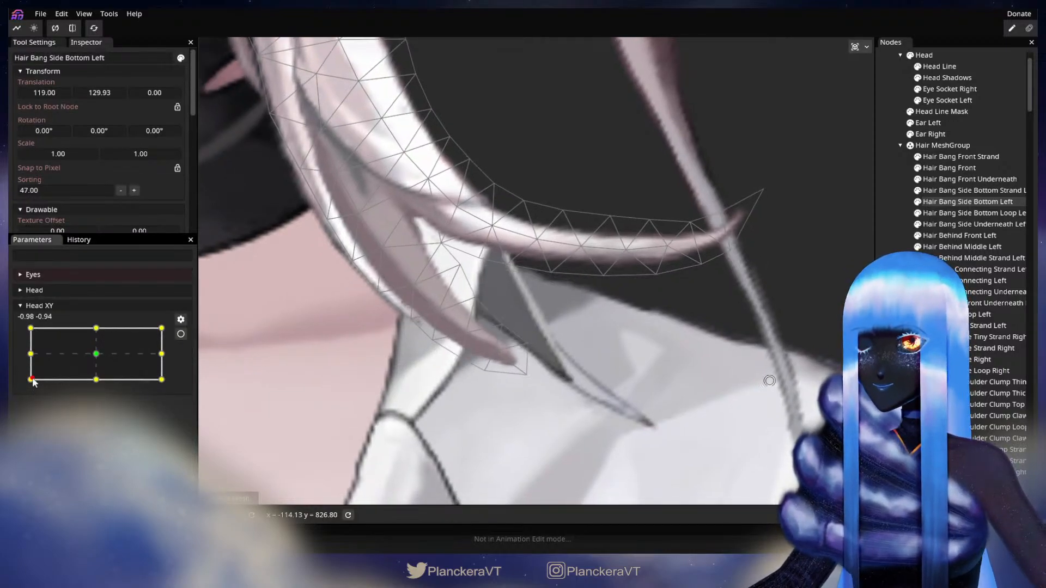
pyautogui.moveTo(32, 381)
pyautogui.mouseDown()
pyautogui.moveTo(29, 360)
pyautogui.moveTo(28, 379)
pyautogui.mouseUp()
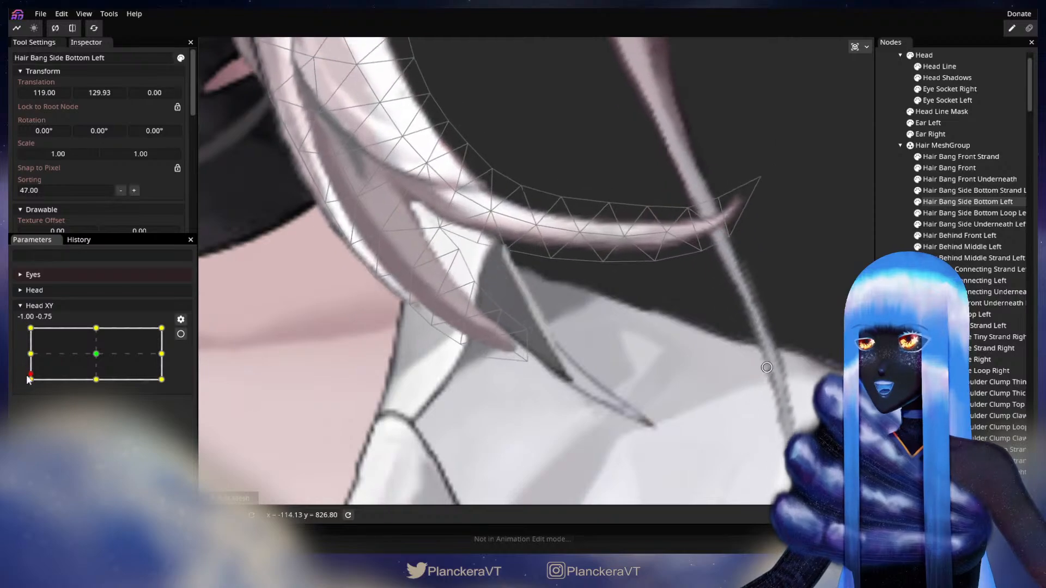
pyautogui.click(181, 334)
pyautogui.click(479, 376)
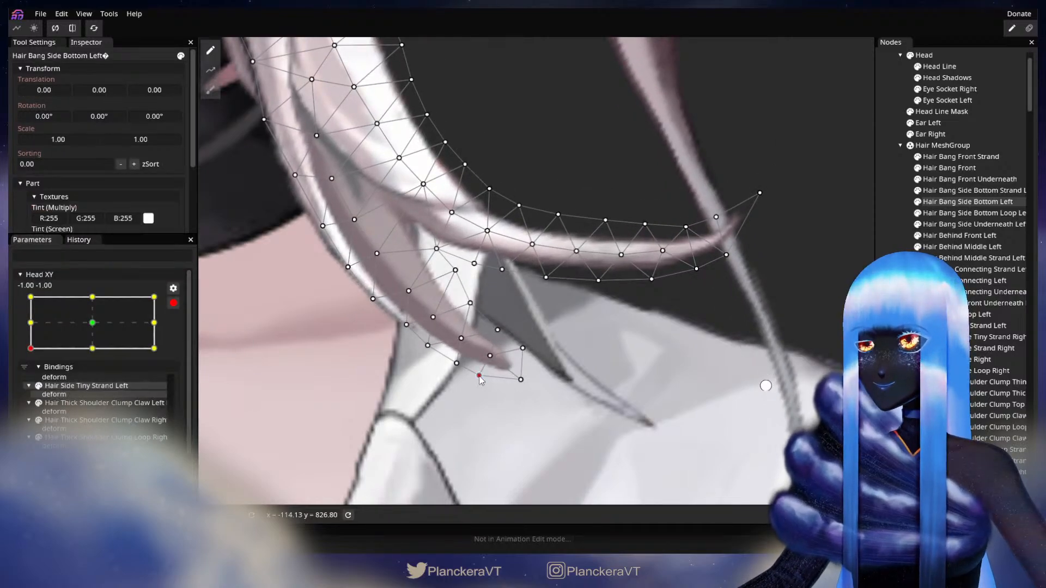
pyautogui.moveTo(479, 377); pyautogui.dragTo(490, 381)
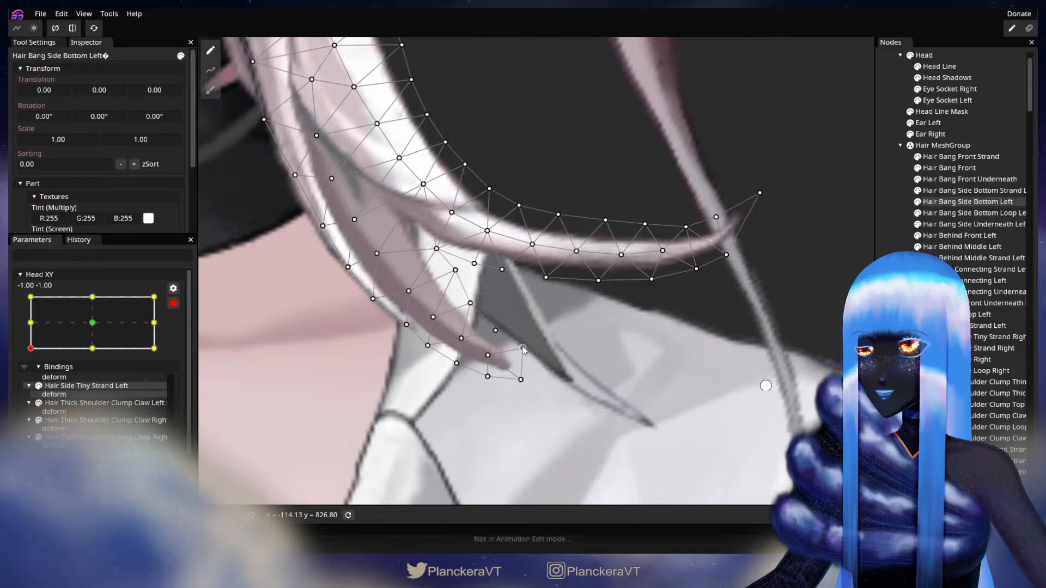
pyautogui.moveTo(522, 349)
pyautogui.mouseDown()
pyautogui.moveTo(514, 353)
pyautogui.moveTo(524, 363)
pyautogui.mouseUp()
# - Recheck the Head XY corner pose, re-arm -1.00, -1.00 and fine-tune the tip's central vertex and the outline vertex below it
pyautogui.click(175, 304)
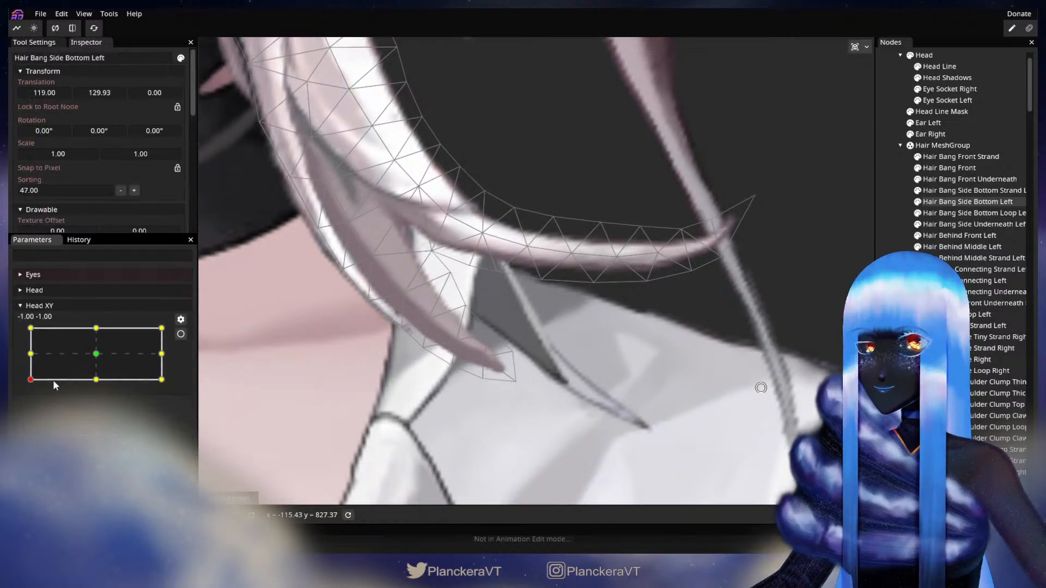
pyautogui.moveTo(29, 380)
pyautogui.mouseDown()
pyautogui.moveTo(28, 364)
pyautogui.moveTo(29, 380)
pyautogui.mouseUp()
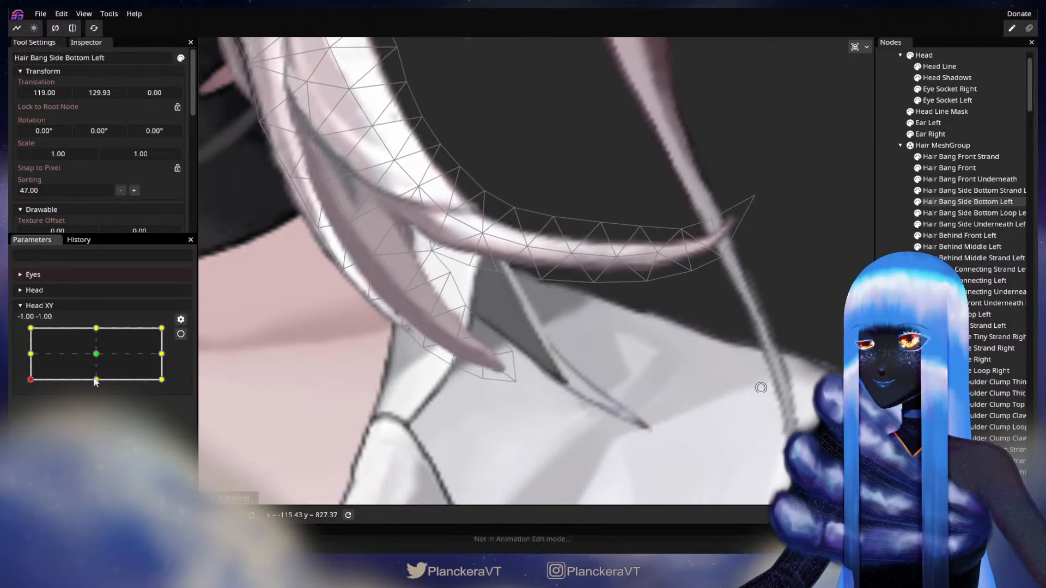
pyautogui.click(180, 335)
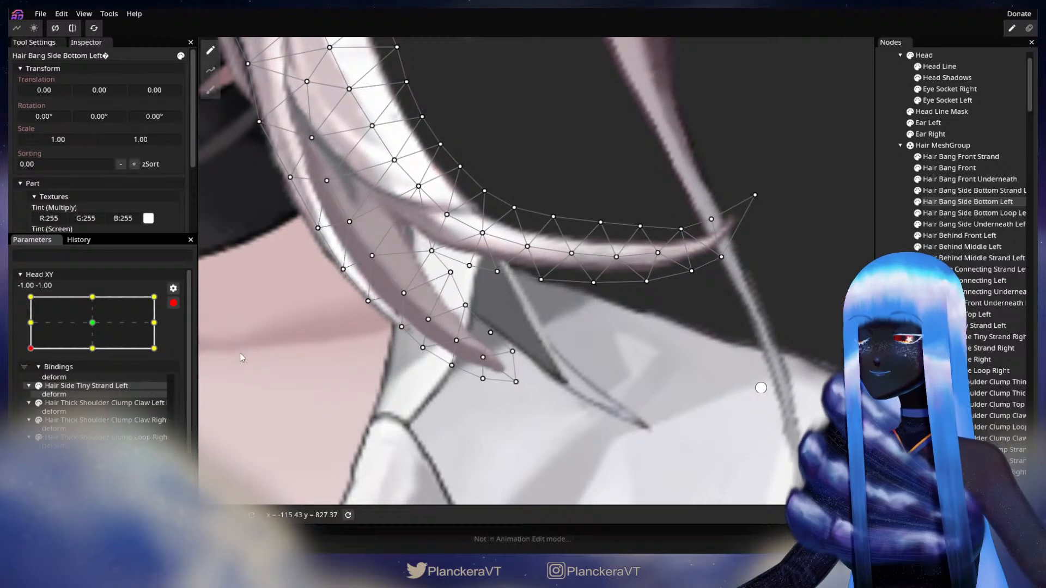
pyautogui.click(483, 358)
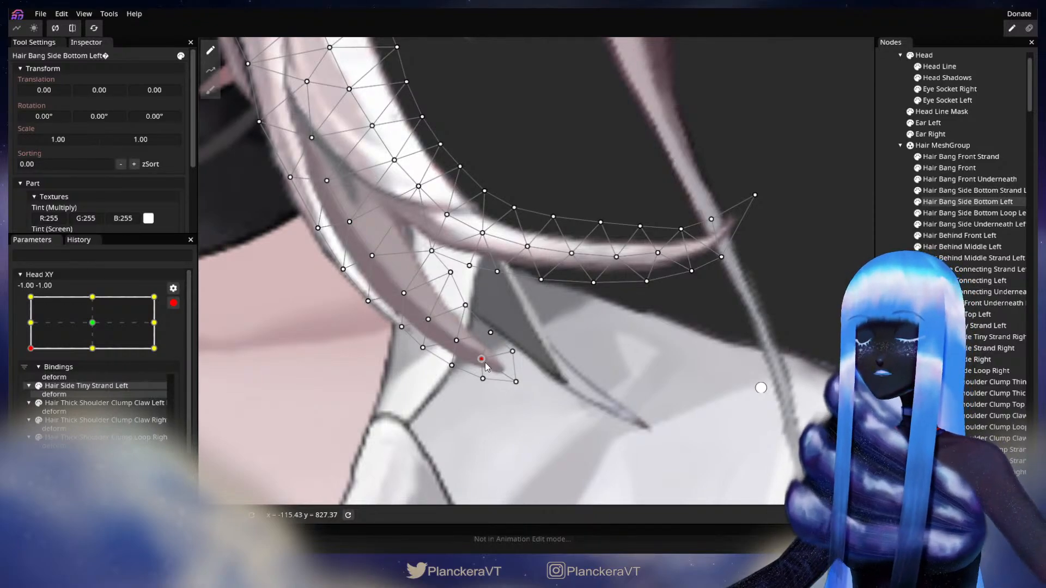
pyautogui.click(483, 380)
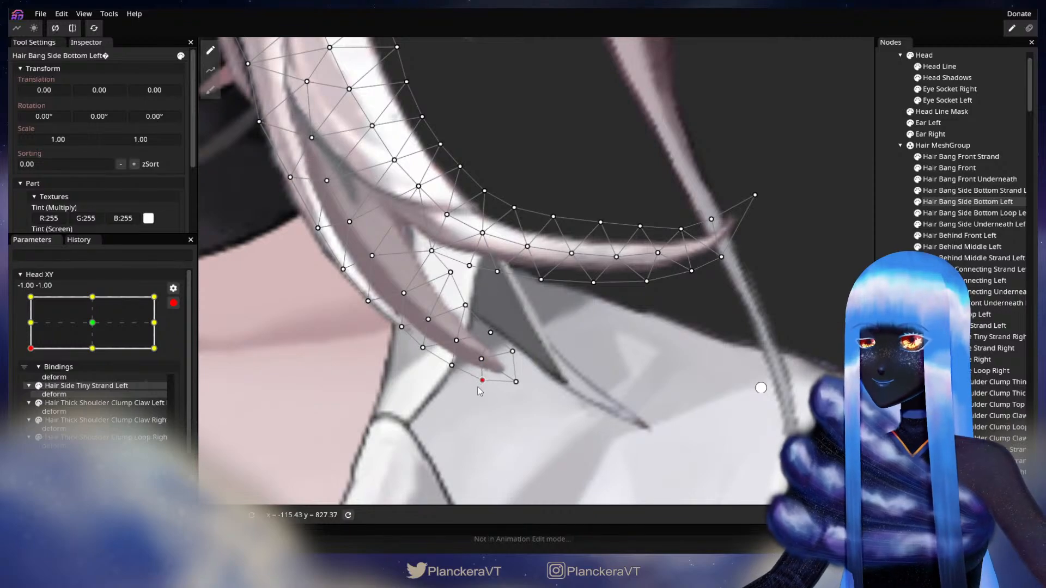
# - Test the deformation at Head XY -1.00, -1.00, re-arm it and move the strand tip's outermost corner vertex slightly outward
pyautogui.click(173, 303)
pyautogui.moveTo(32, 386)
pyautogui.mouseDown()
pyautogui.moveTo(28, 368)
pyautogui.moveTo(24, 384)
pyautogui.mouseUp()
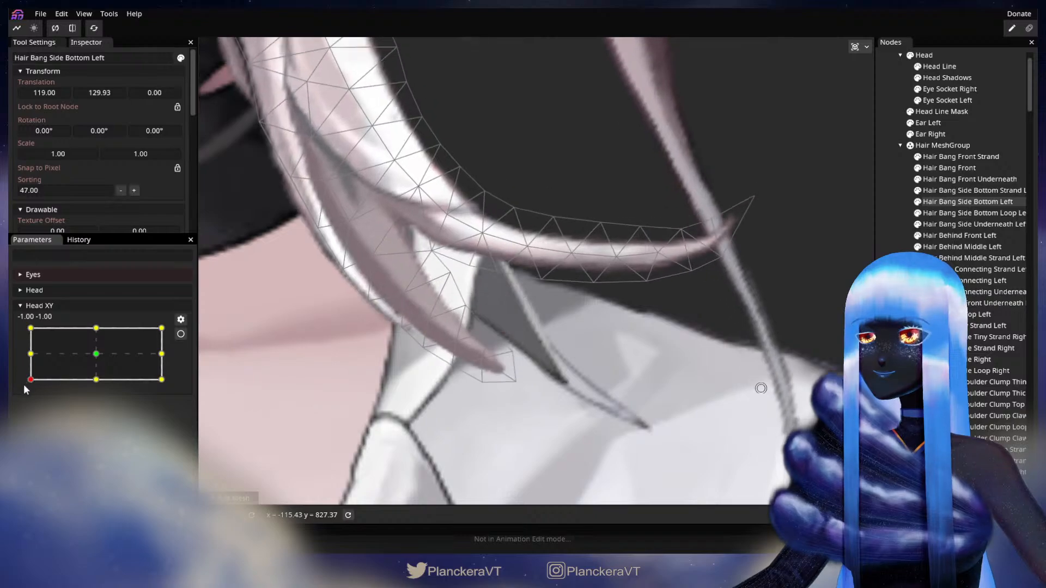
pyautogui.click(181, 334)
pyautogui.moveTo(518, 382); pyautogui.dragTo(522, 383)
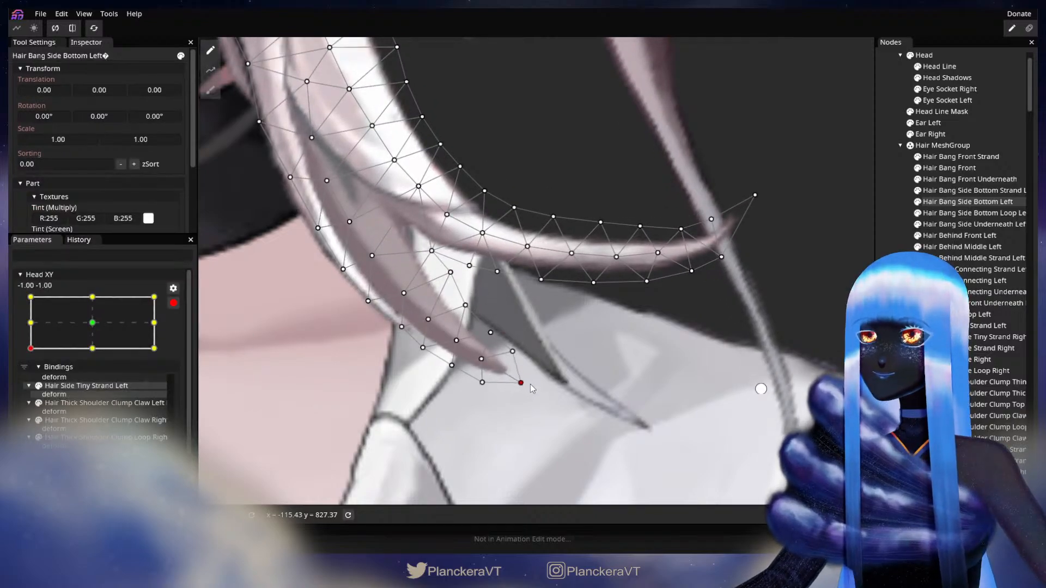
# - Check the strand's motion up close between Head XY -1.00, -0.81 and -1.00, -1.00, then re-arm the corner and adjust its outer-edge vertices
pyautogui.click(173, 303)
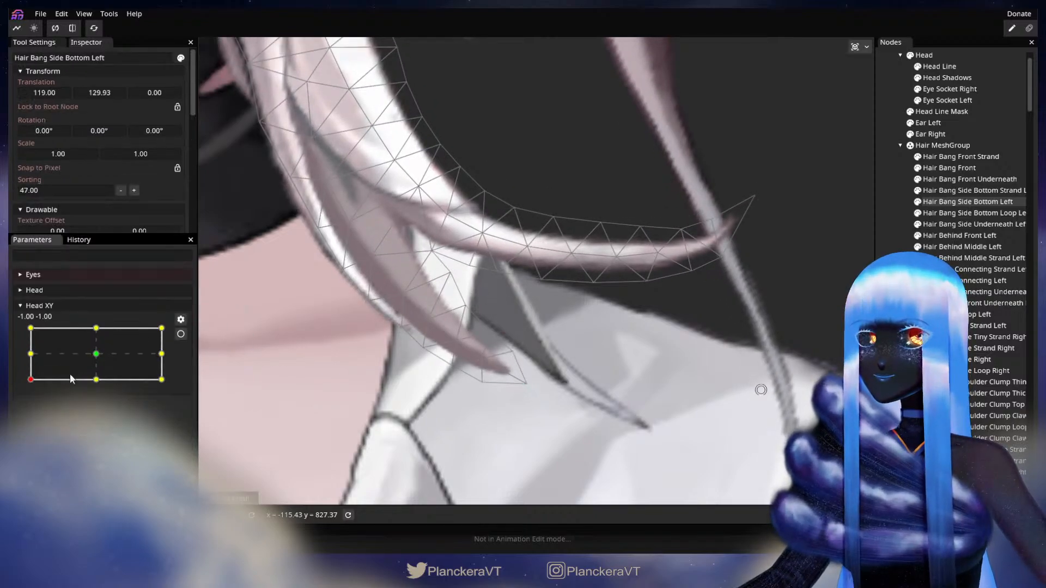
pyautogui.moveTo(28, 383)
pyautogui.mouseDown()
pyautogui.moveTo(27, 354)
pyautogui.moveTo(21, 379)
pyautogui.mouseUp()
pyautogui.scroll(5, 525, 409)
pyautogui.moveTo(524, 406); pyautogui.dragTo(533, 393)
pyautogui.scroll(5, 532, 395)
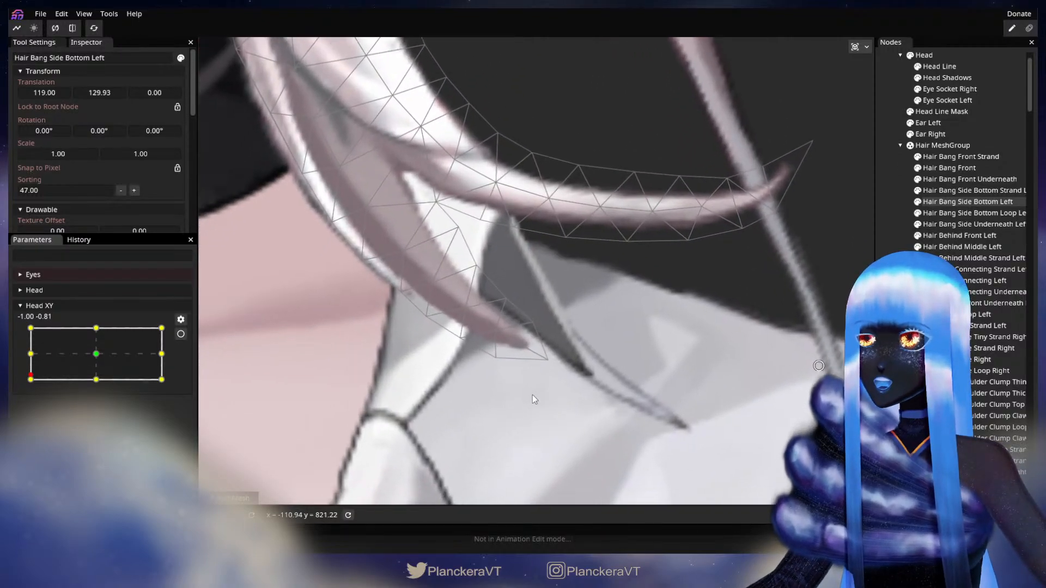
pyautogui.moveTo(31, 376)
pyautogui.mouseDown()
pyautogui.moveTo(21, 354)
pyautogui.moveTo(16, 378)
pyautogui.moveTo(16, 356)
pyautogui.moveTo(14, 383)
pyautogui.mouseUp()
pyautogui.click(181, 334)
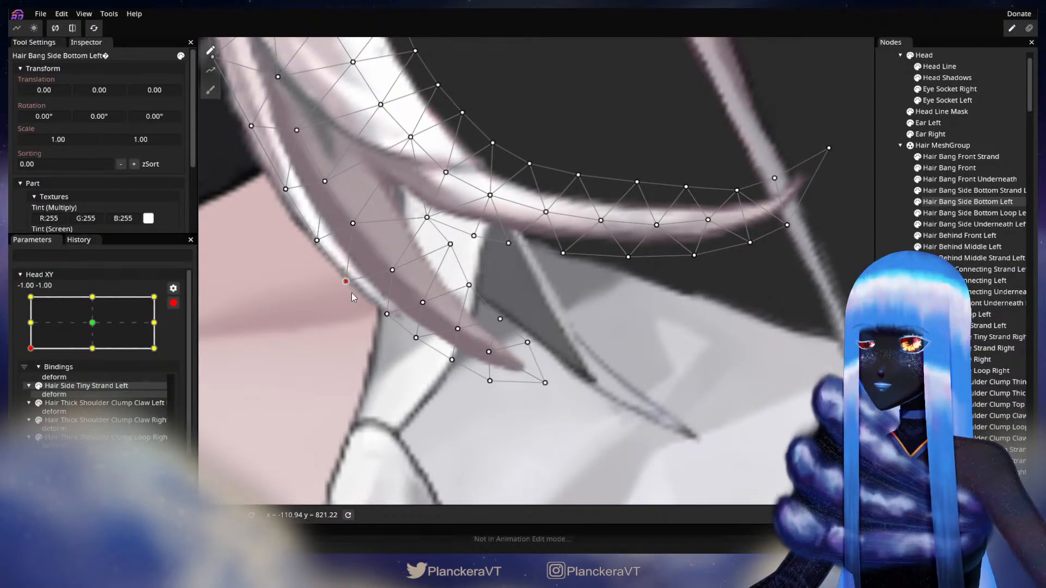
pyautogui.moveTo(420, 342); pyautogui.dragTo(408, 340)
# - Preview the corner pose, re-arm Head XY -1.00, -1.00 and refine the outline vertices along the strand's lower outer edge
pyautogui.click(172, 304)
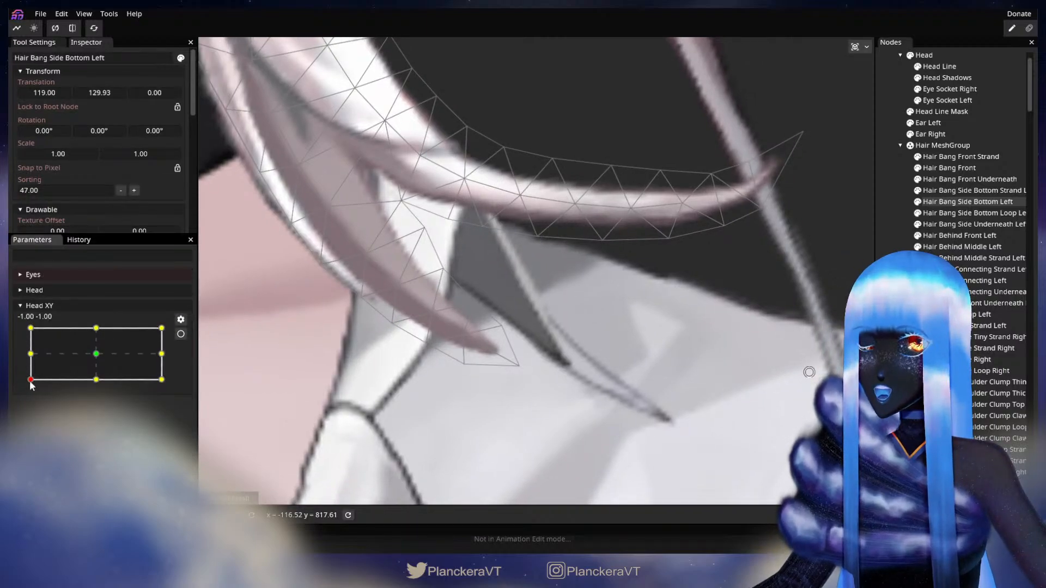
pyautogui.moveTo(31, 385)
pyautogui.mouseDown()
pyautogui.moveTo(30, 357)
pyautogui.moveTo(25, 382)
pyautogui.mouseUp()
pyautogui.click(181, 334)
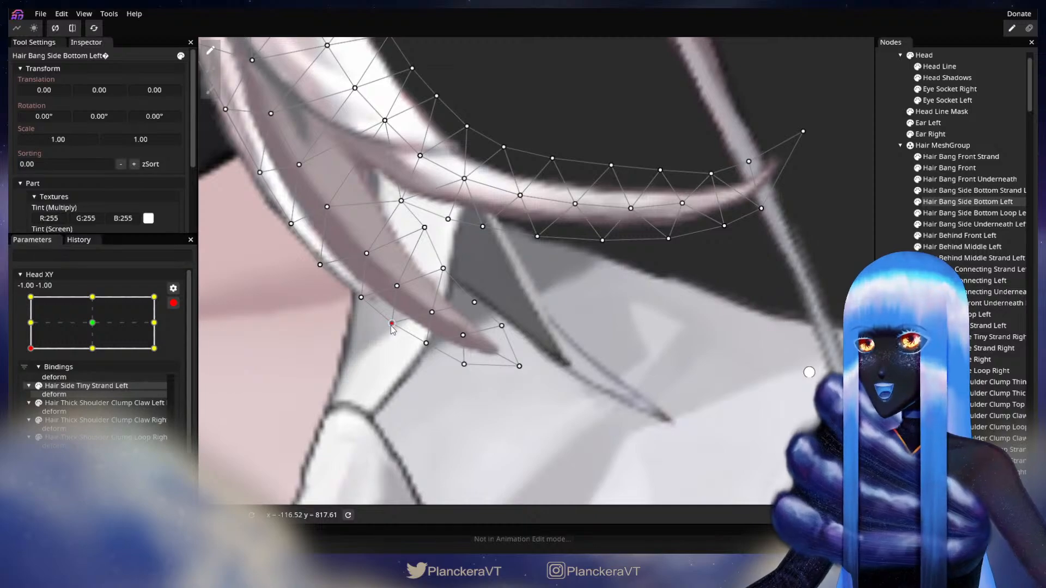
pyautogui.moveTo(391, 326); pyautogui.dragTo(390, 332)
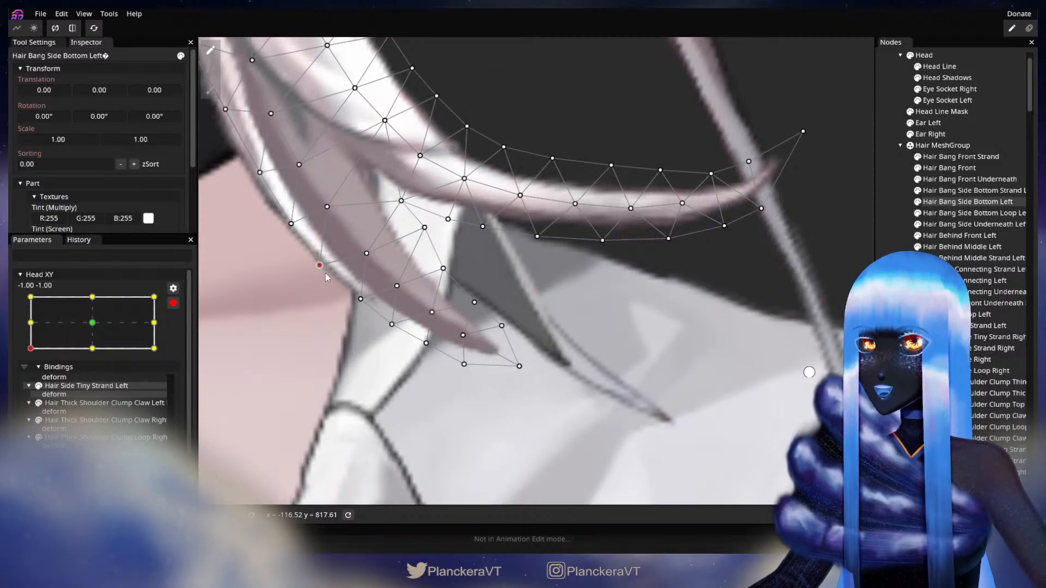
pyautogui.moveTo(427, 344); pyautogui.dragTo(426, 347)
pyautogui.moveTo(342, 374); pyautogui.dragTo(339, 376)
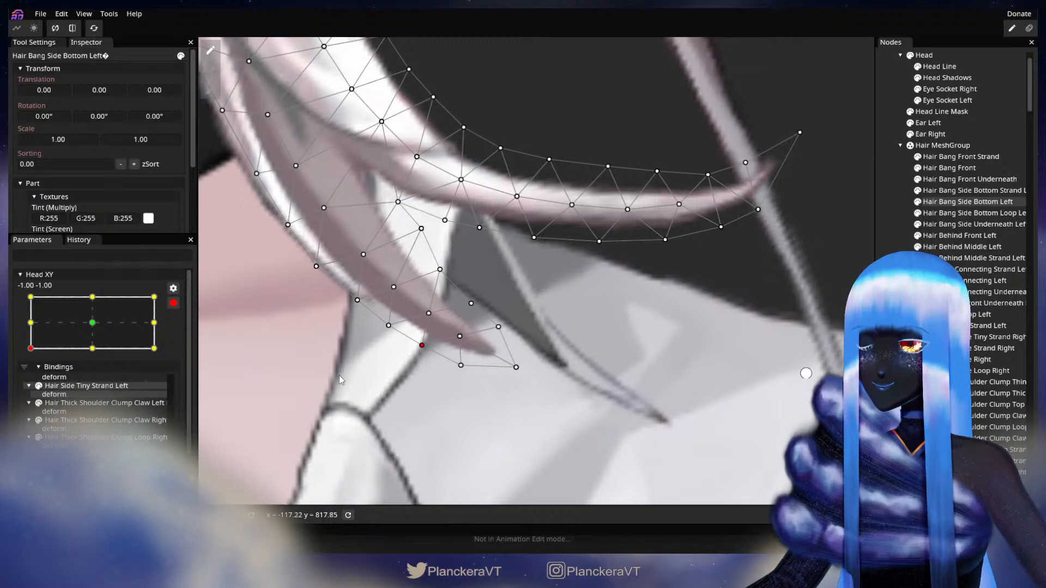
# - Test the corner pose once more, re-arm it and lower the vertex inside the strand's tip slightly
pyautogui.click(173, 303)
pyautogui.moveTo(30, 385)
pyautogui.mouseDown()
pyautogui.moveTo(28, 369)
pyautogui.moveTo(30, 380)
pyautogui.mouseUp()
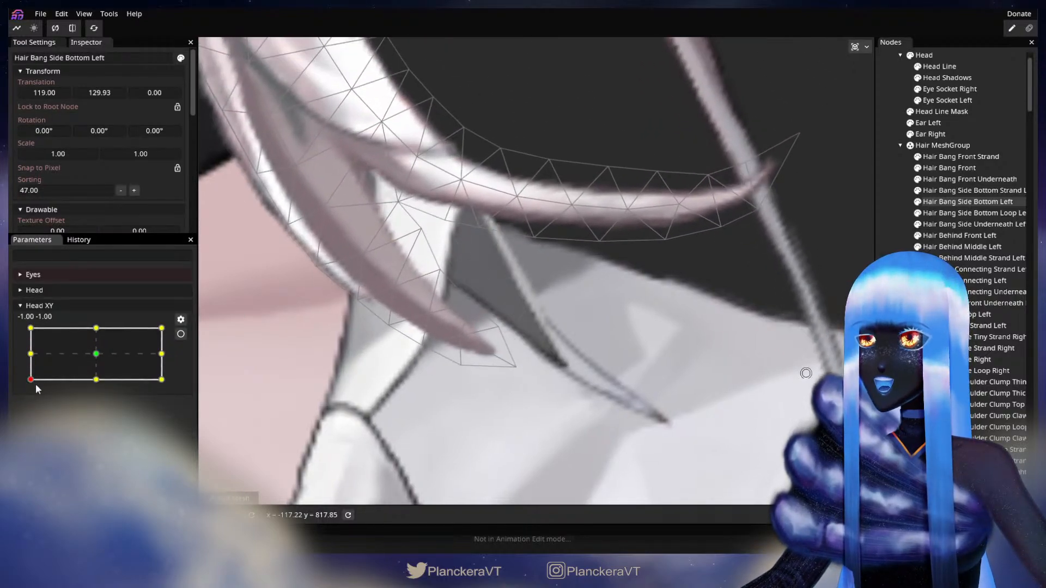
pyautogui.click(181, 334)
pyautogui.moveTo(460, 339); pyautogui.dragTo(461, 344)
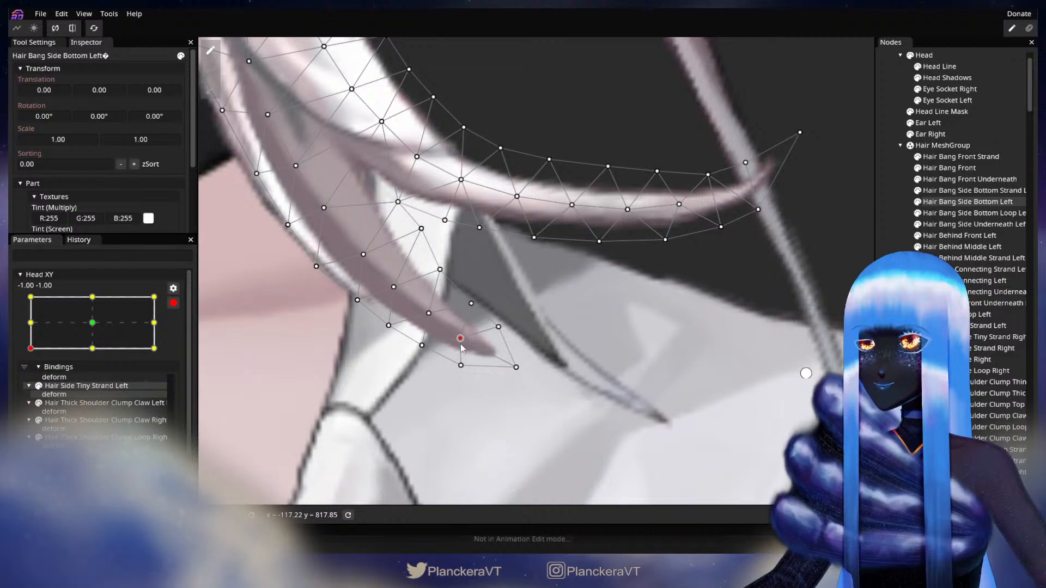
# - Sweep Head XY along its -1.00 X edge between center and corner, re-arm -1.00, -1.00 and nudge the vertex inside the strand's lower middle
pyautogui.click(173, 302)
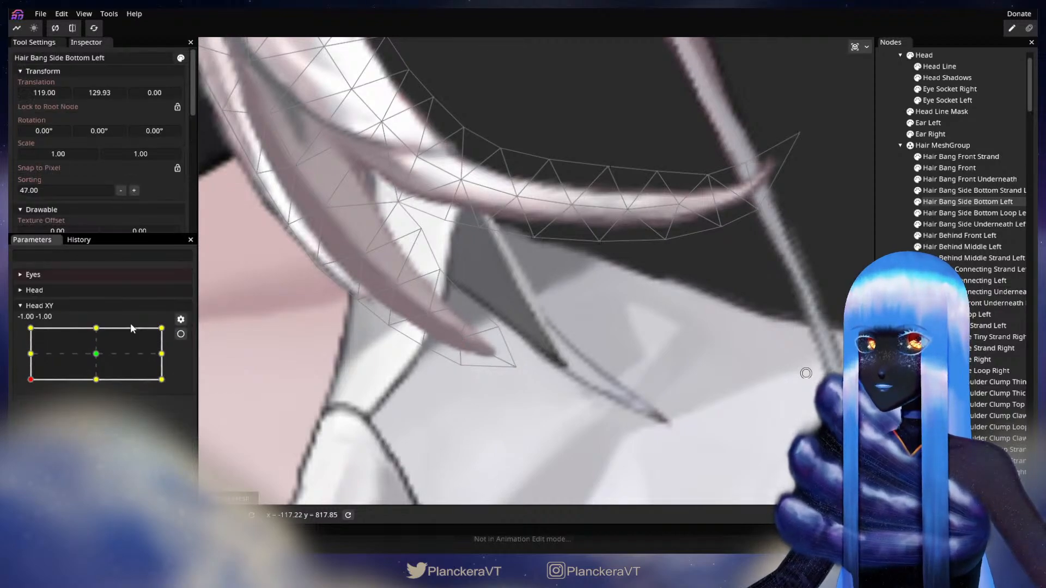
pyautogui.moveTo(30, 380); pyautogui.dragTo(23, 358)
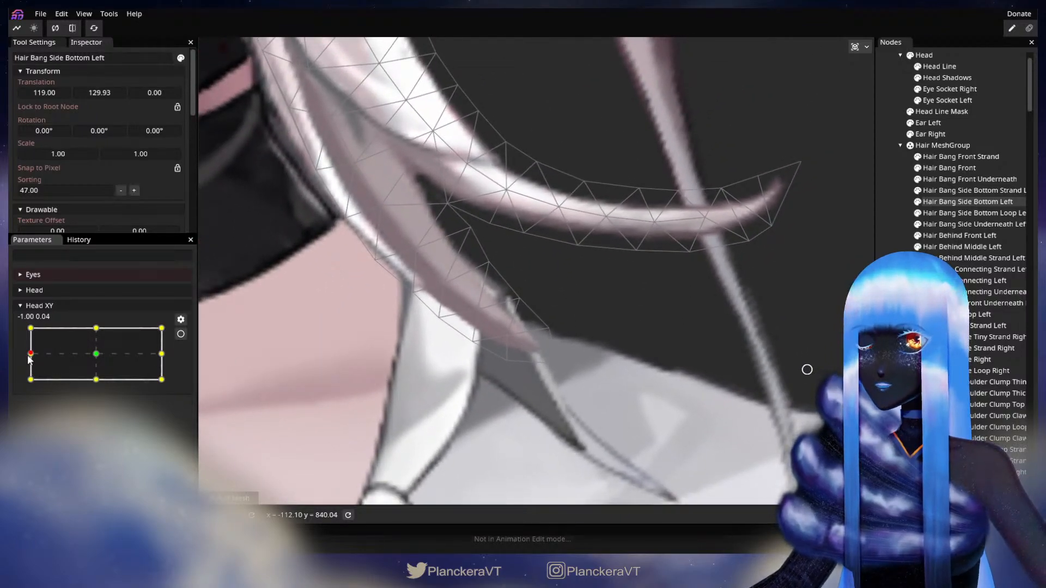
pyautogui.moveTo(28, 357)
pyautogui.mouseDown()
pyautogui.moveTo(26, 381)
pyautogui.moveTo(22, 347)
pyautogui.moveTo(22, 374)
pyautogui.mouseUp()
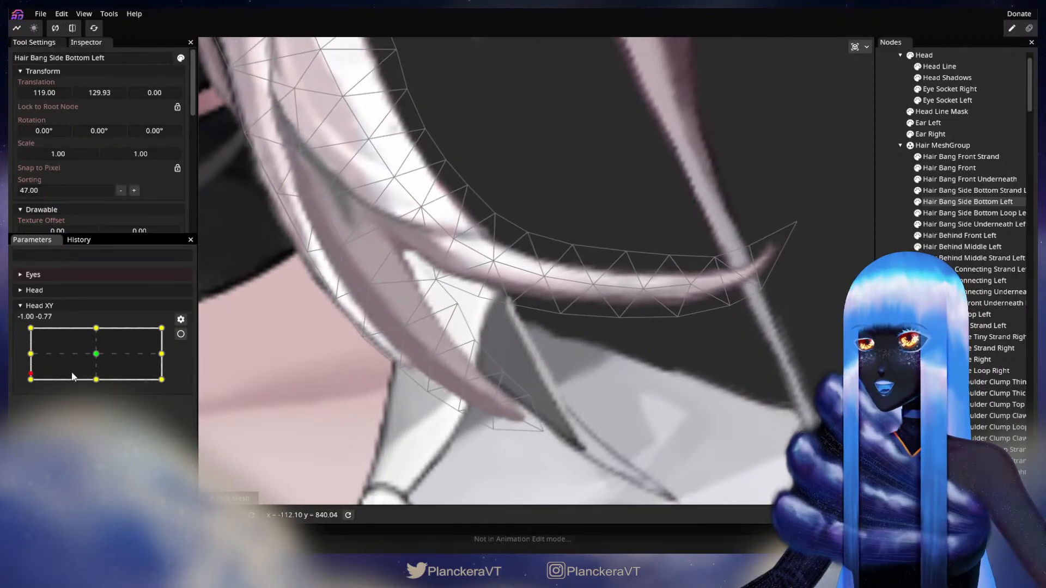
pyautogui.click(181, 334)
pyautogui.click(434, 383)
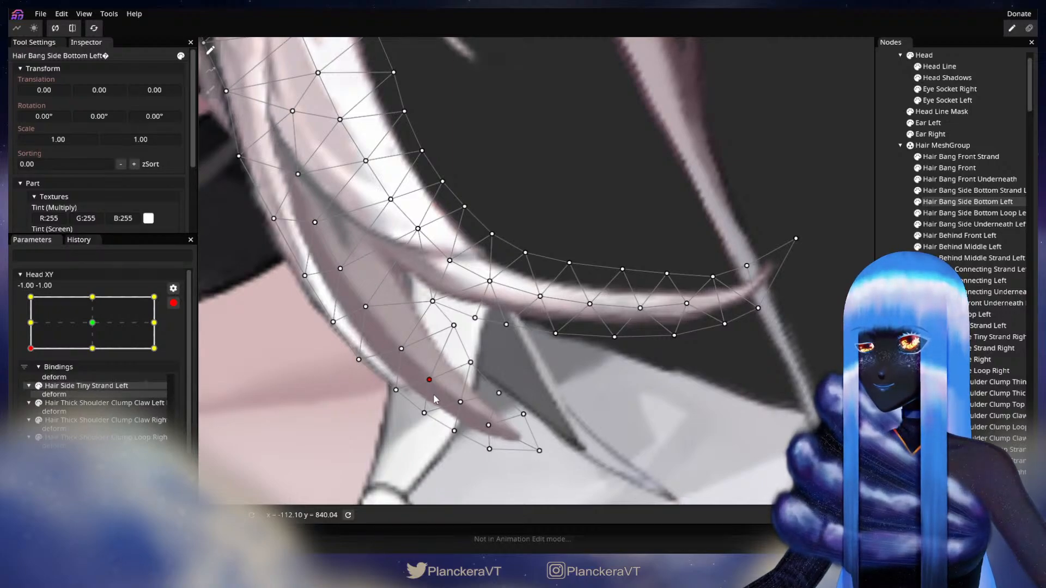
# - Preview Head XY near the corner, re-arm -1.00, -1.00 and adjust one outer-edge and one inner-edge vertex of the lower strand
pyautogui.click(174, 303)
pyautogui.moveTo(30, 384)
pyautogui.mouseDown()
pyautogui.moveTo(28, 345)
pyautogui.moveTo(31, 380)
pyautogui.mouseUp()
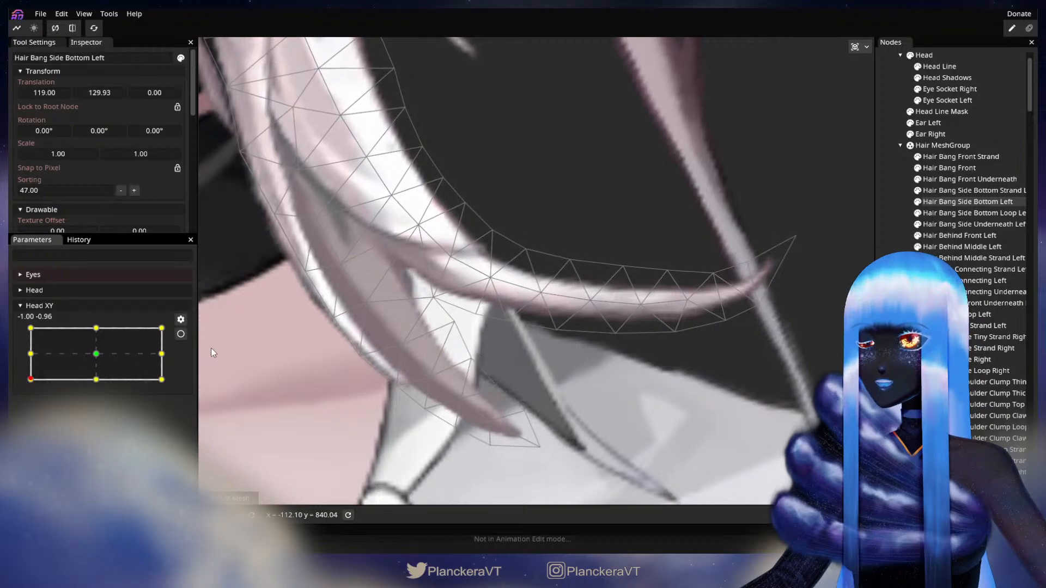
pyautogui.click(180, 334)
pyautogui.moveTo(424, 413); pyautogui.dragTo(457, 410)
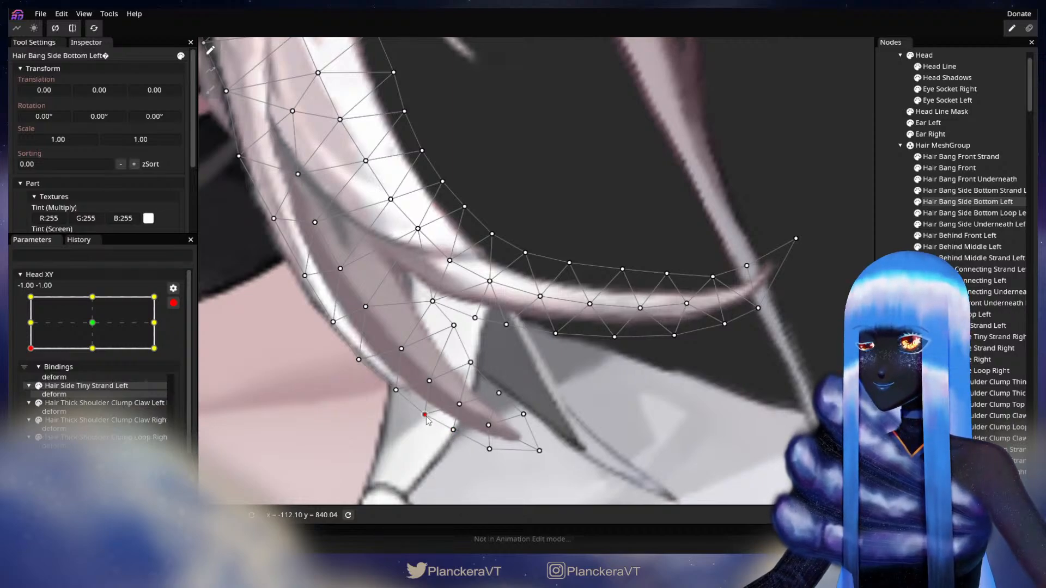
pyautogui.moveTo(471, 362); pyautogui.dragTo(474, 369)
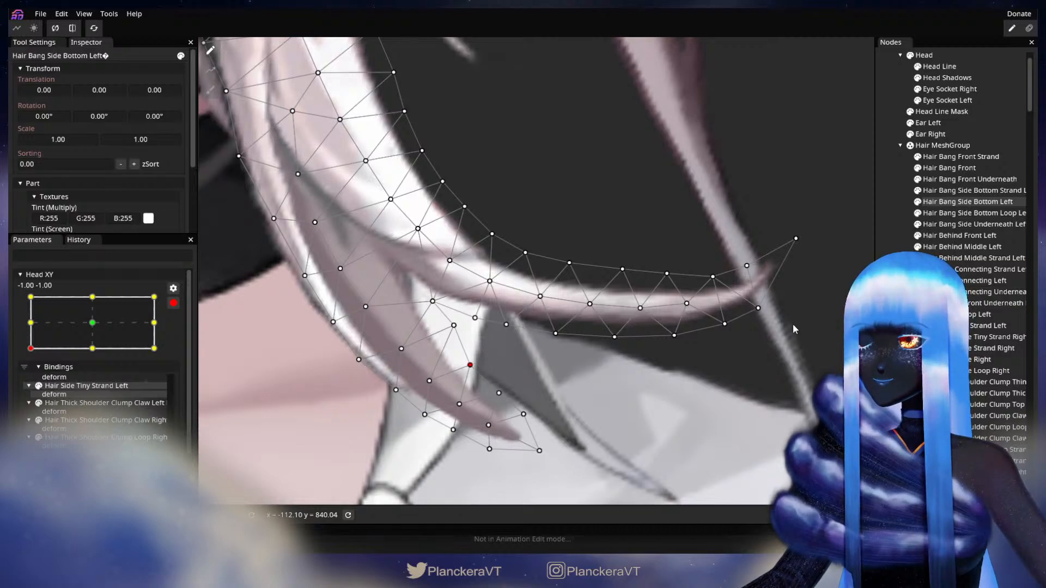
# - Deselect the hair part and examine the whole head and hair at Head XY -1.00, -1.00
pyautogui.click(576, 288)
pyautogui.scroll(-5, 576, 286)
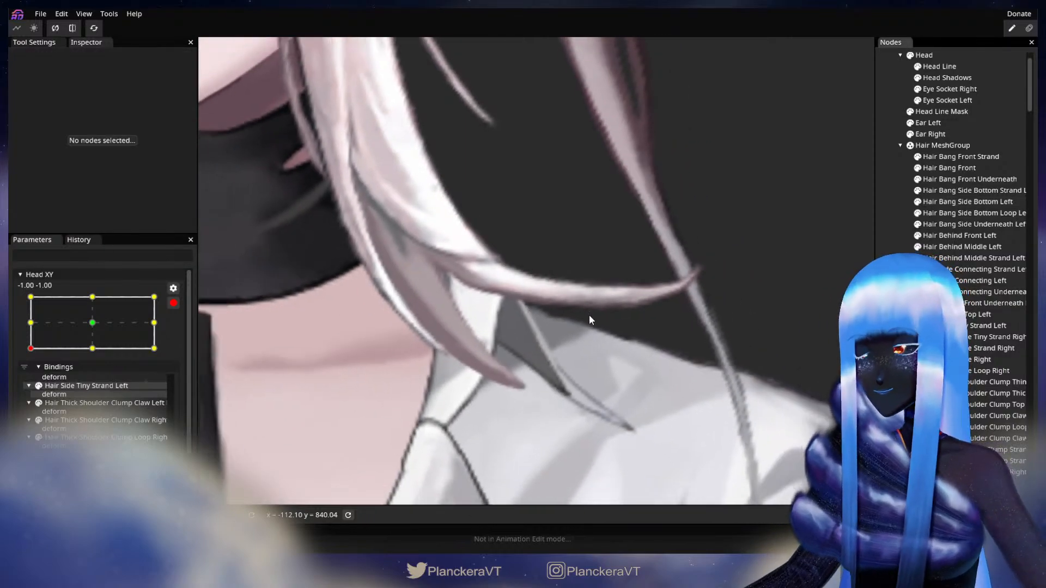
pyautogui.scroll(-6, 589, 315)
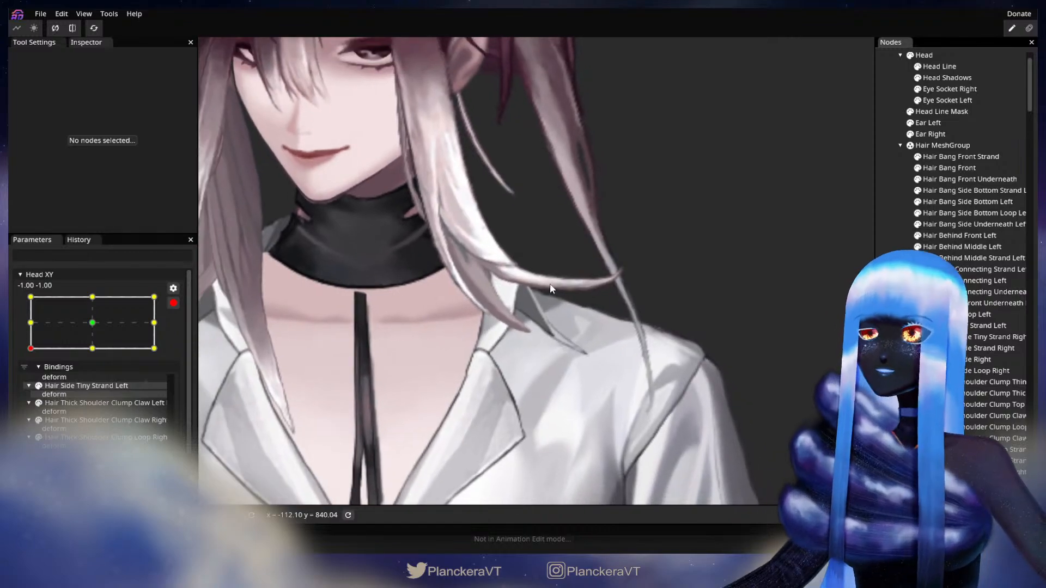
pyautogui.scroll(-6, 550, 289)
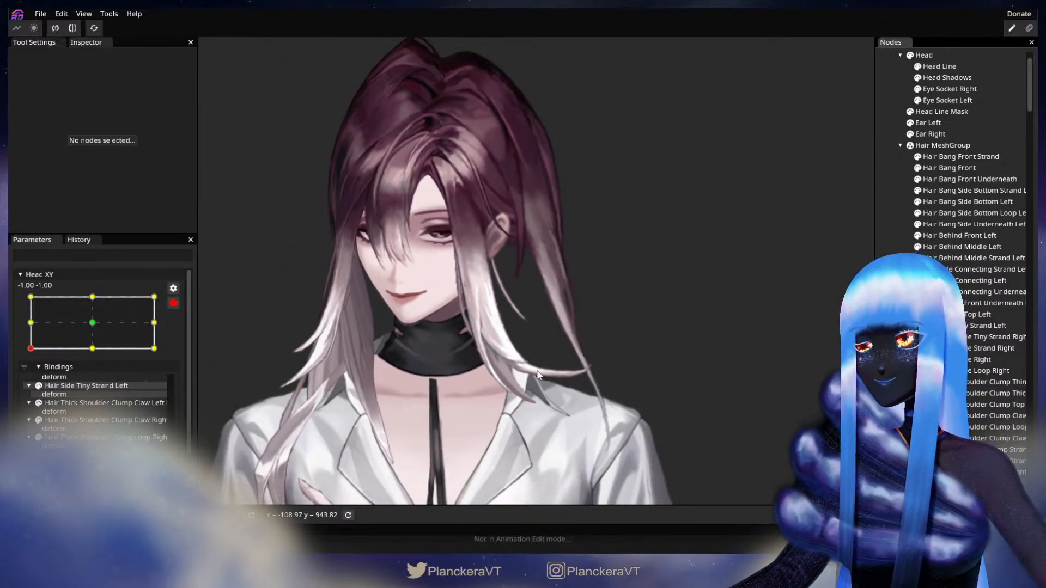
# - Disarm Head XY, preview poses near the -1.00, -1.00 corner and hide the body so only the head and hair are shown
pyautogui.click(173, 303)
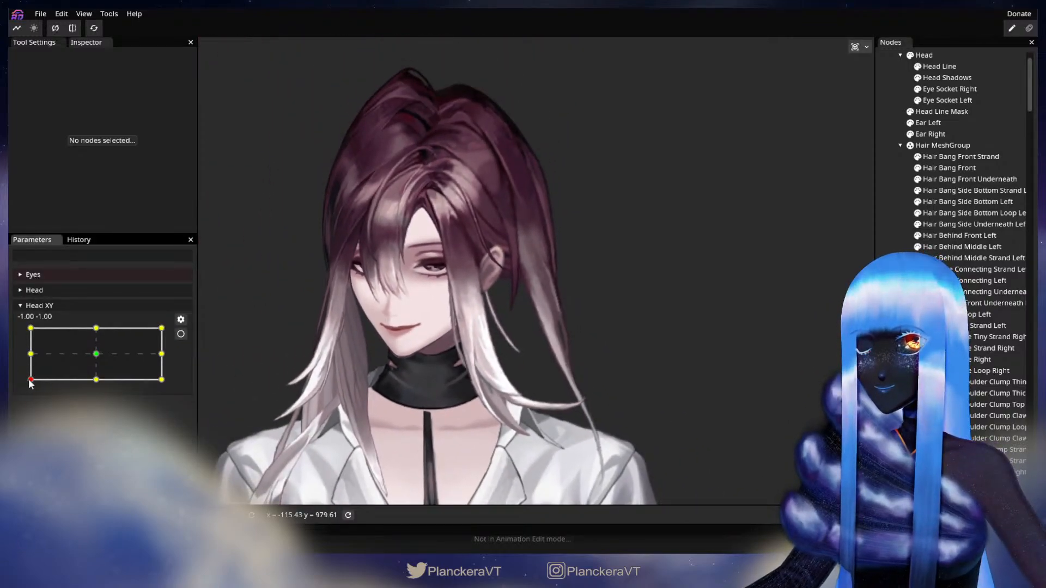
pyautogui.moveTo(30, 384)
pyautogui.mouseDown()
pyautogui.moveTo(28, 351)
pyautogui.moveTo(26, 379)
pyautogui.mouseUp()
pyautogui.scroll(-10, 970, 169)
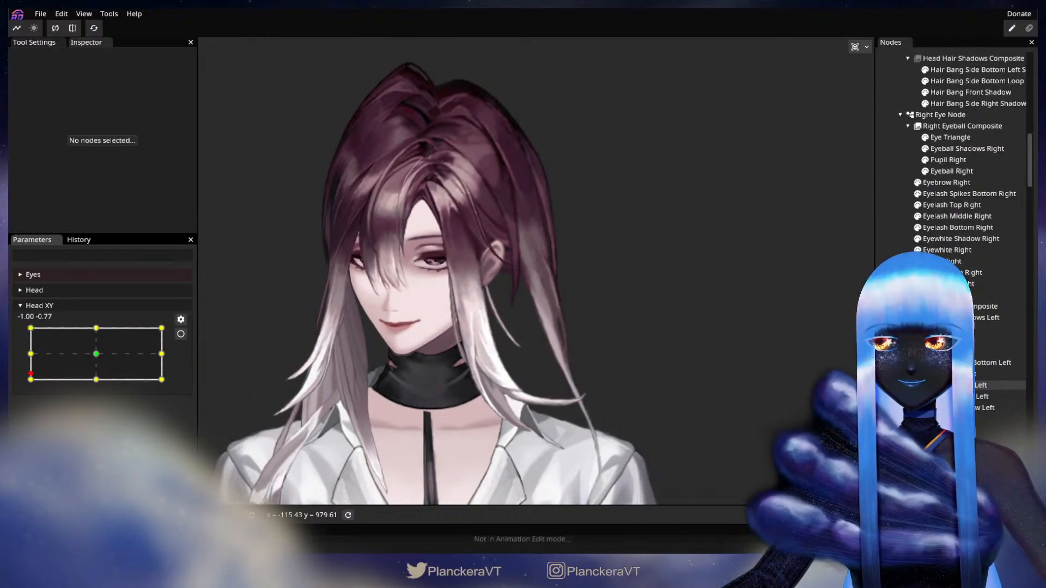
pyautogui.scroll(-5, 948, 385)
pyautogui.scroll(1, 948, 384)
pyautogui.click(918, 382)
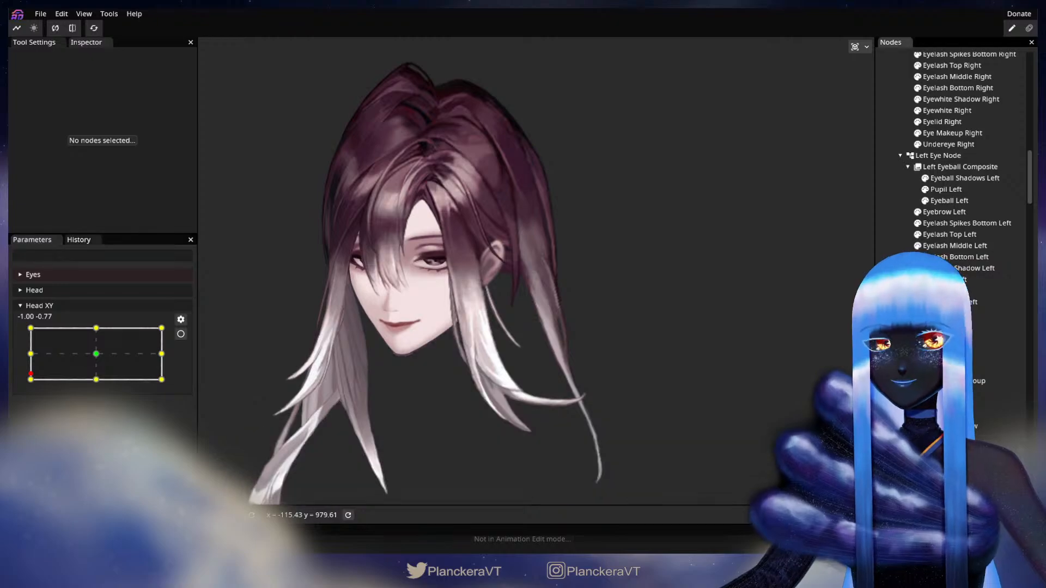
pyautogui.scroll(10, 965, 164)
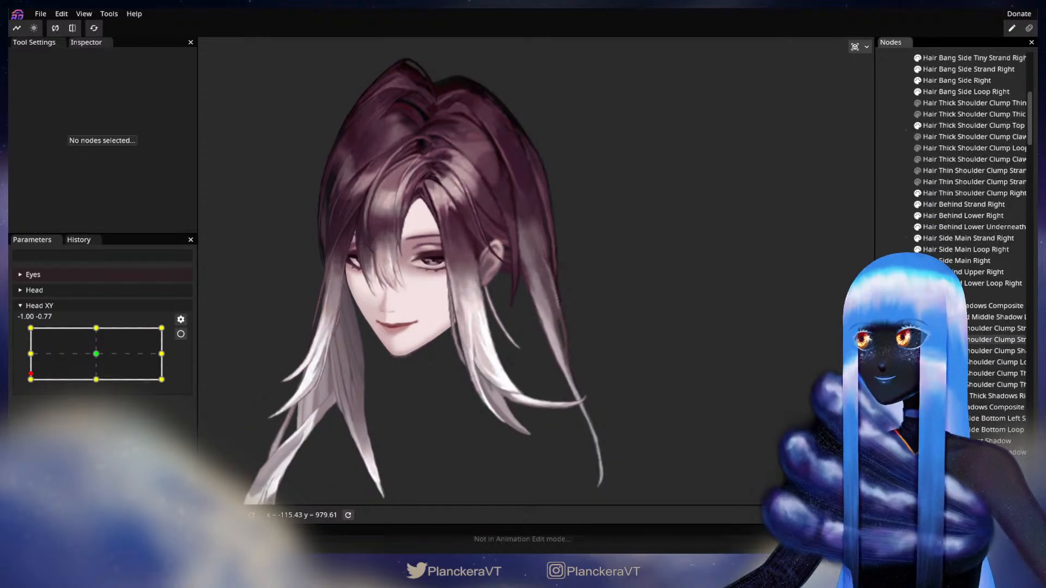
pyautogui.scroll(6, 965, 163)
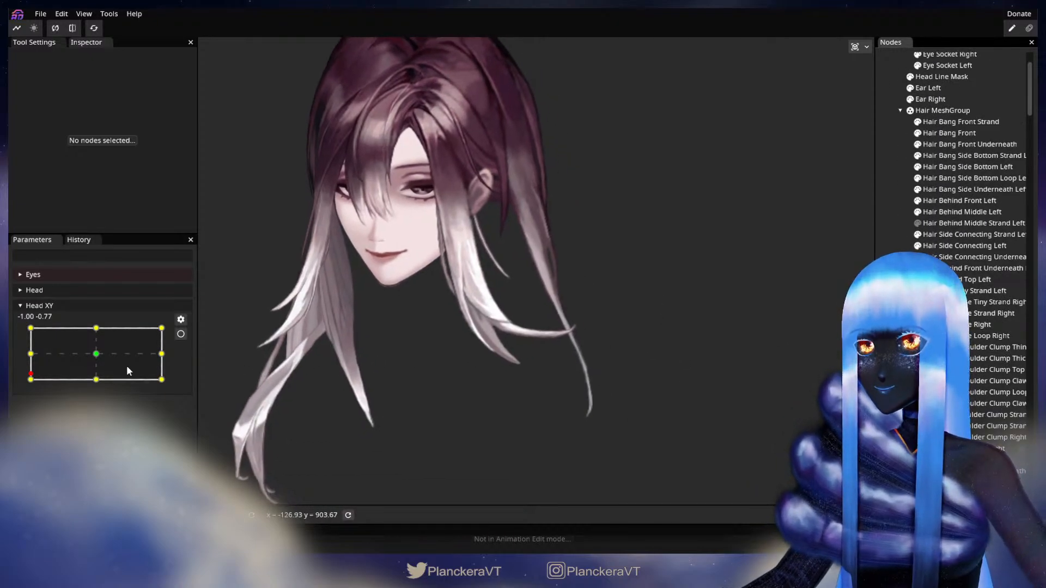
# - Sweep Head XY along its -1.00 X edge between the middle and the corner, then re-arm it at -1.00, -1.00
pyautogui.moveTo(25, 383); pyautogui.dragTo(25, 355)
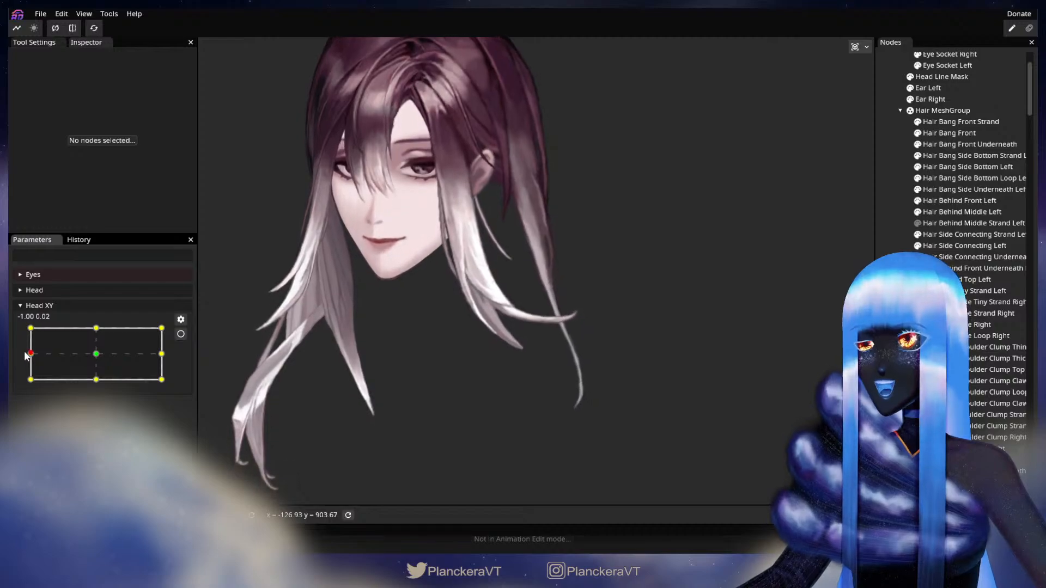
pyautogui.moveTo(25, 377); pyautogui.dragTo(22, 384)
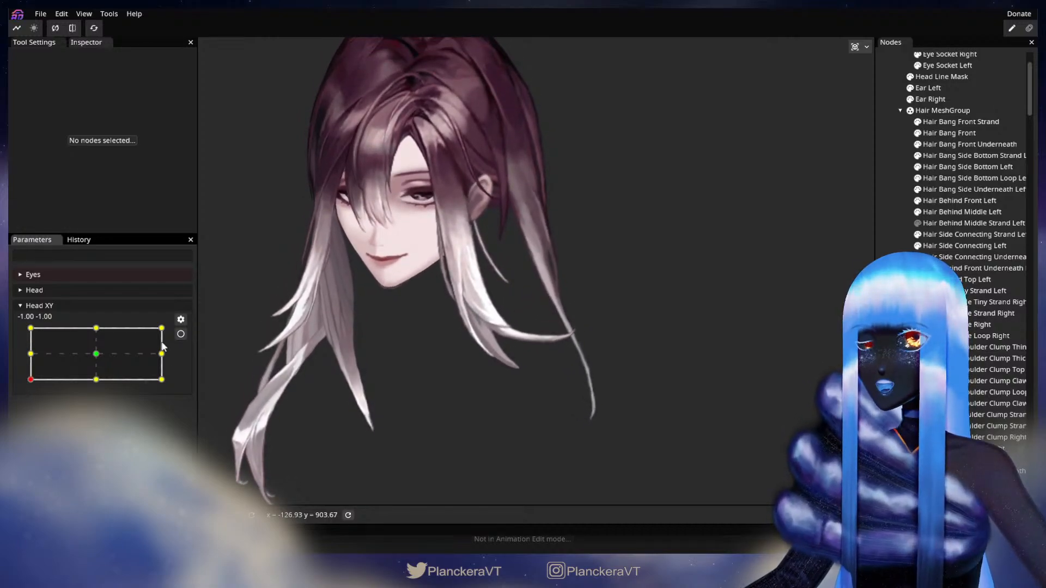
pyautogui.click(181, 334)
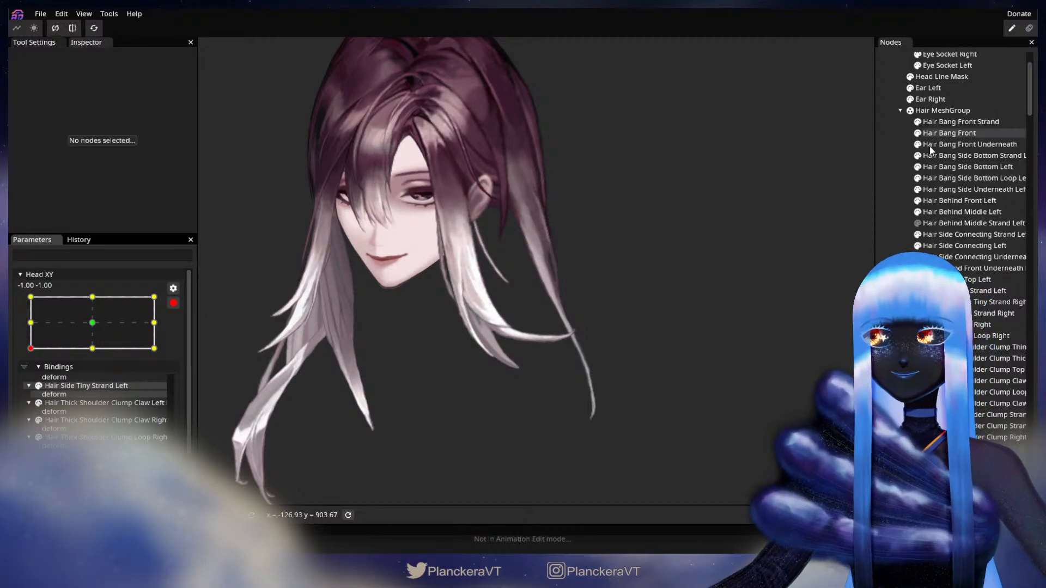
# - Lower the inner-edge vertex just below the fork of Hair Bang Side Bottom Left slightly and deselect the part
pyautogui.click(968, 167)
pyautogui.scroll(5, 538, 387)
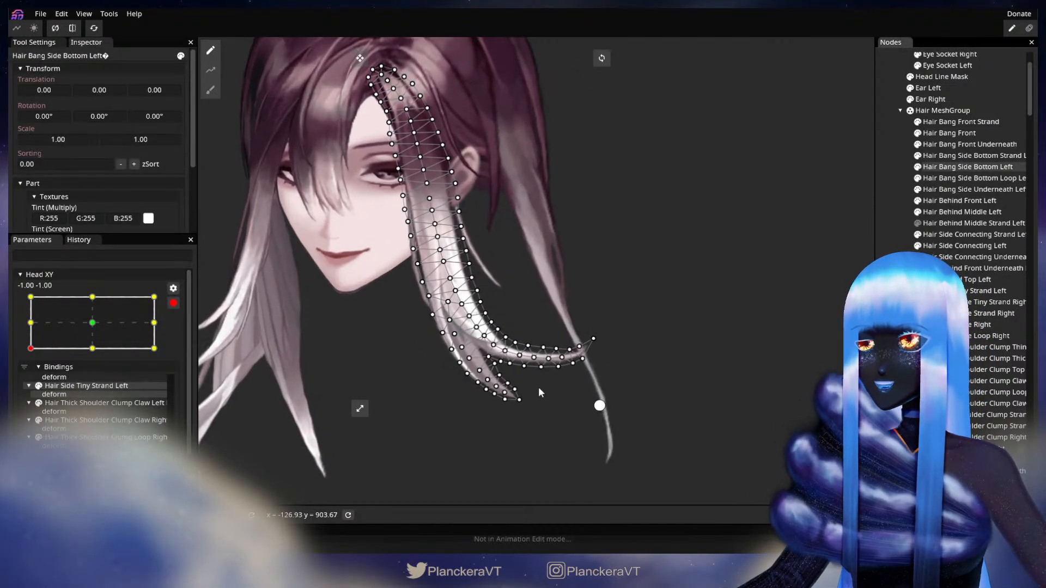
pyautogui.scroll(4, 539, 388)
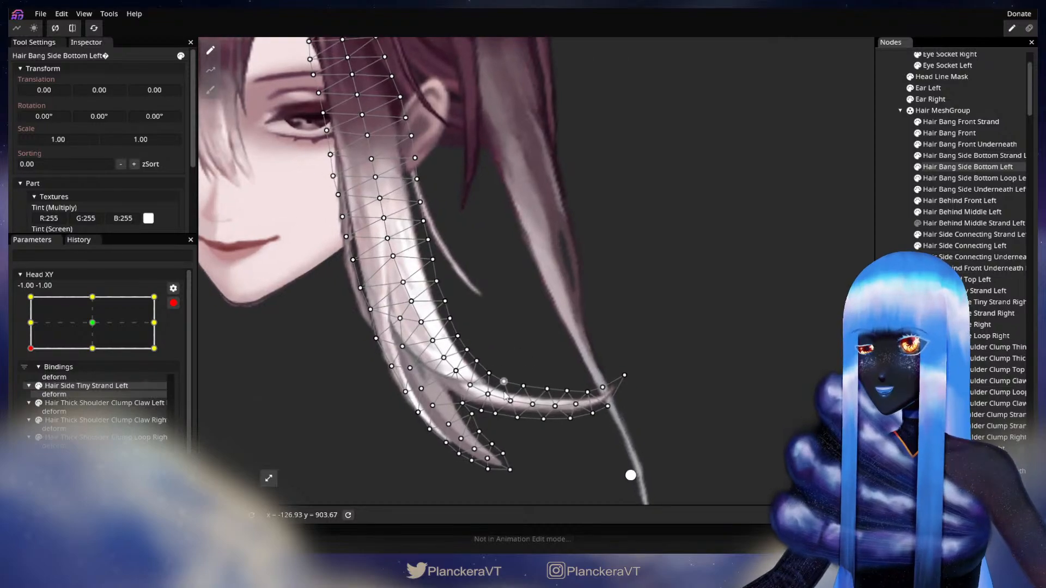
pyautogui.scroll(5, 565, 362)
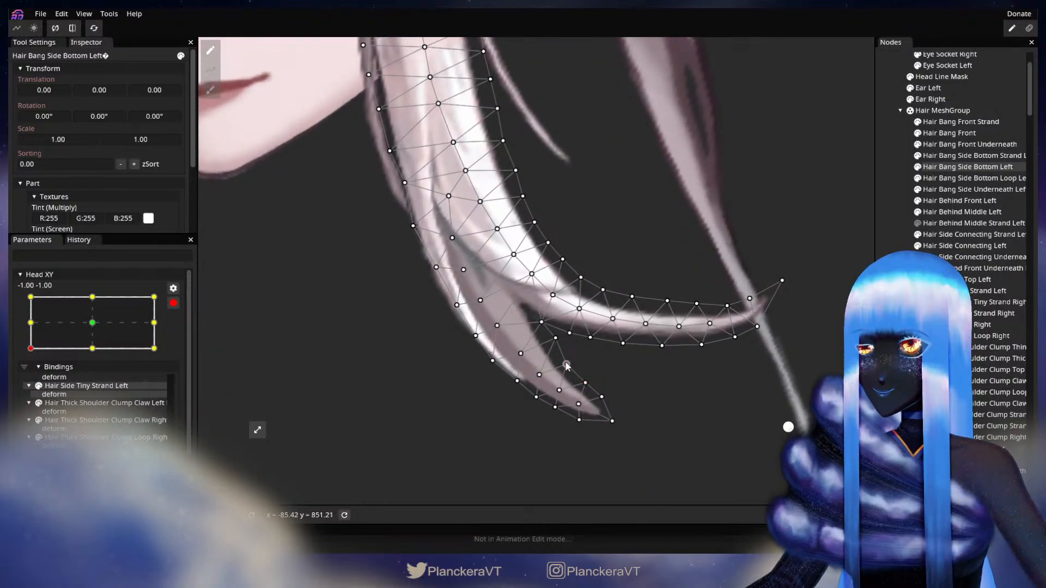
pyautogui.click(567, 364)
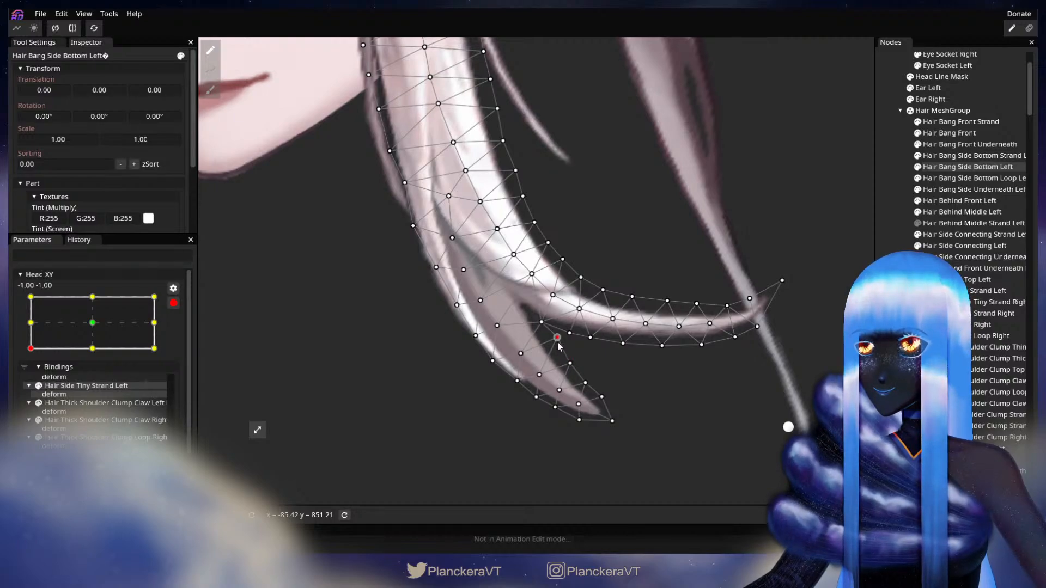
pyautogui.moveTo(559, 346); pyautogui.dragTo(559, 348)
pyautogui.click(892, 318)
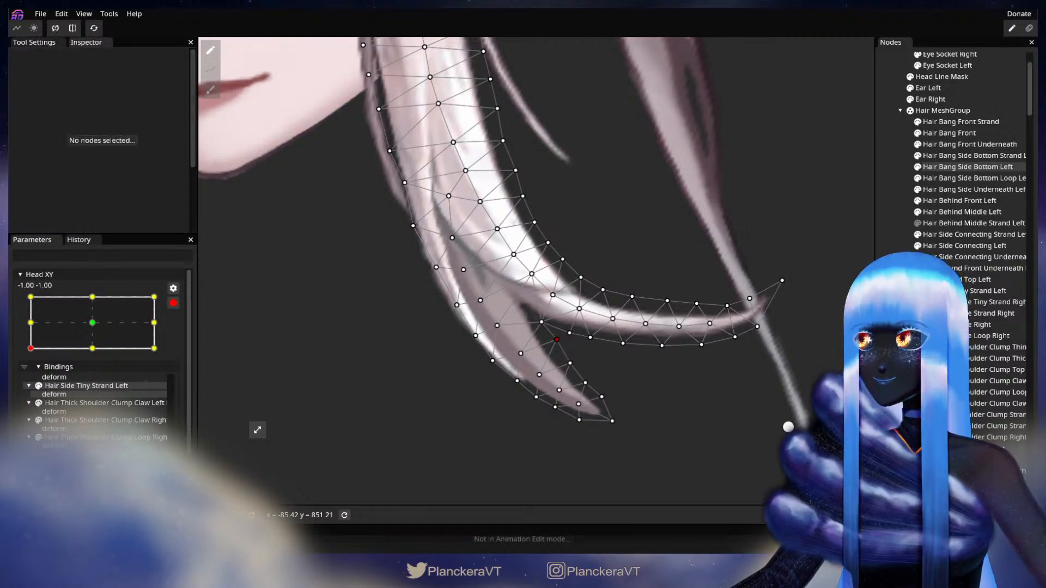
# - Reselect Hair Bang Side Bottom Left and nudge three inner-edge vertices of its shorter lower tip to smooth the contour
pyautogui.scroll(-2, 638, 388)
pyautogui.scroll(1, 644, 389)
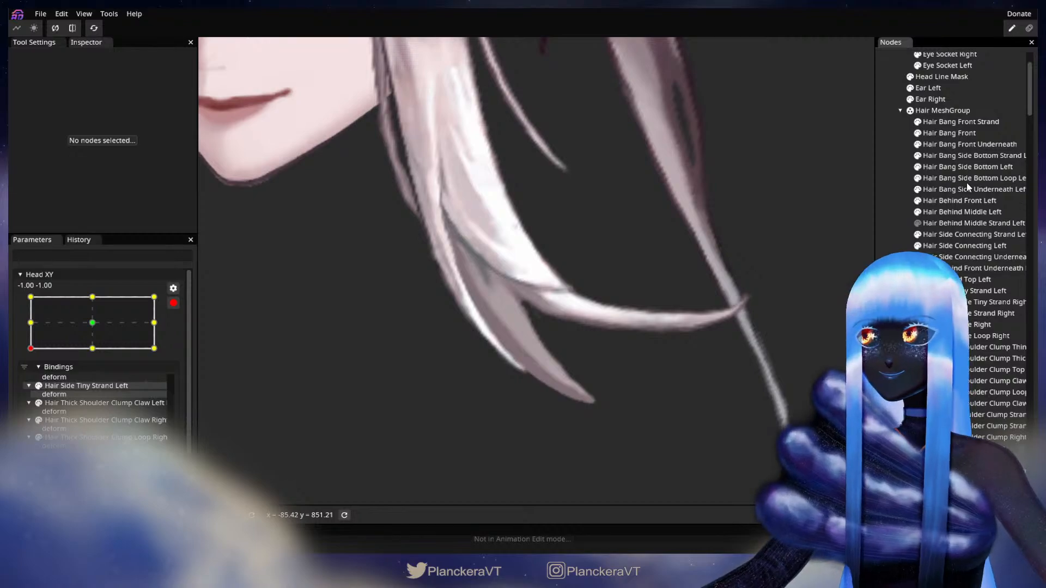
pyautogui.click(969, 167)
pyautogui.scroll(1, 630, 375)
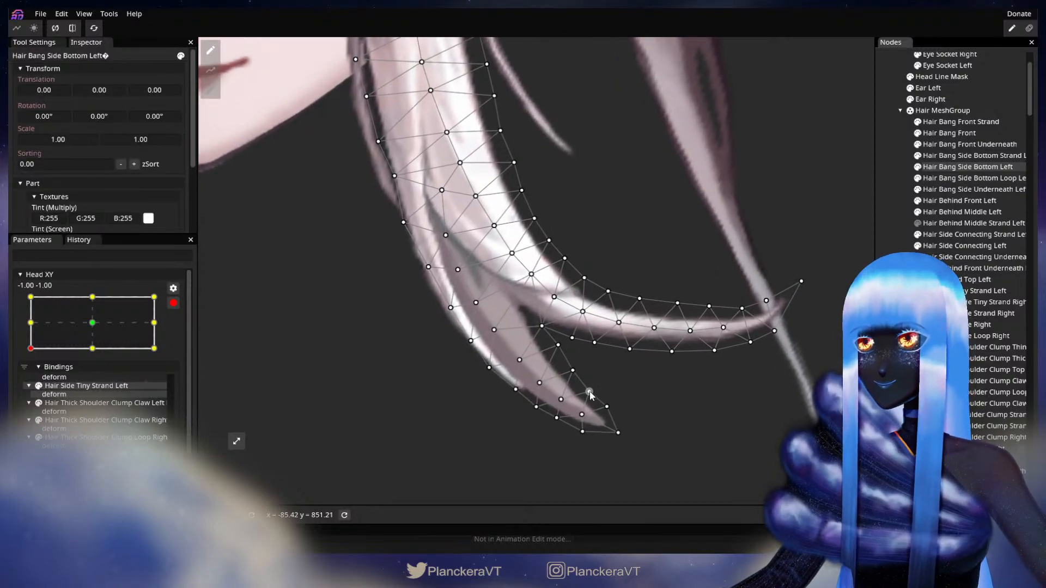
pyautogui.moveTo(592, 390); pyautogui.dragTo(595, 388)
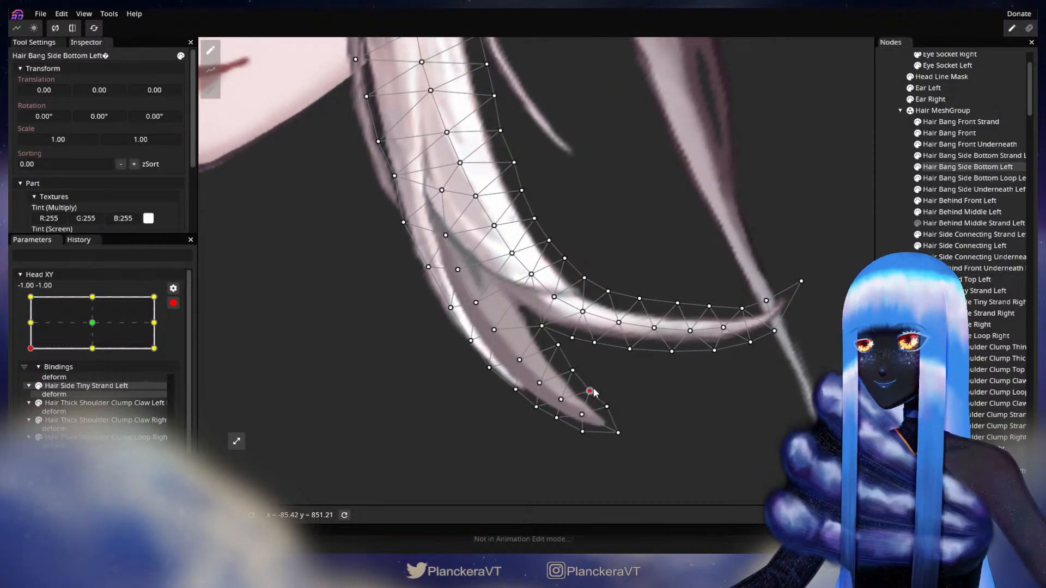
pyautogui.moveTo(611, 408); pyautogui.dragTo(612, 406)
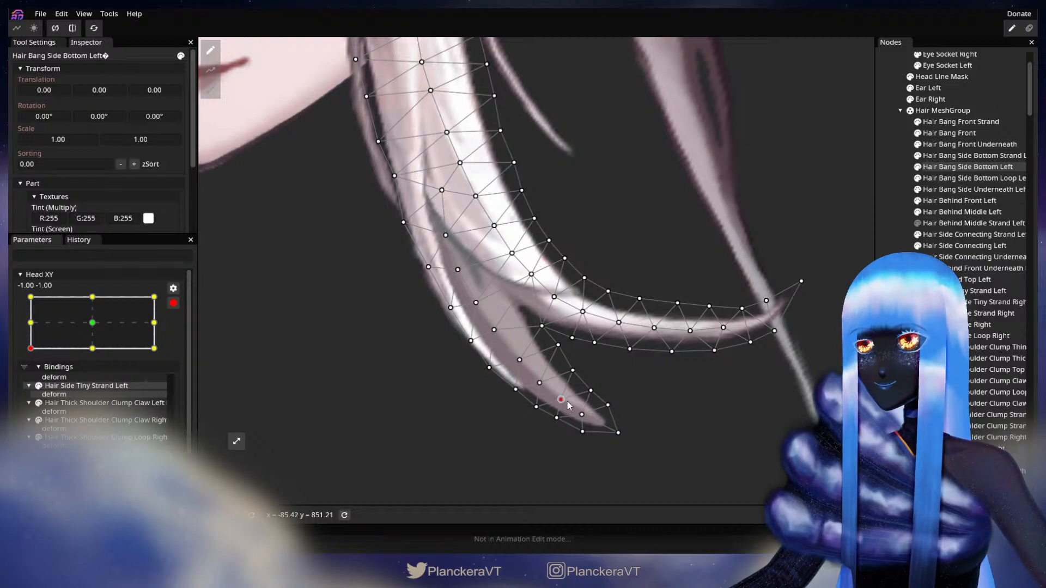
pyautogui.moveTo(573, 371); pyautogui.dragTo(571, 372)
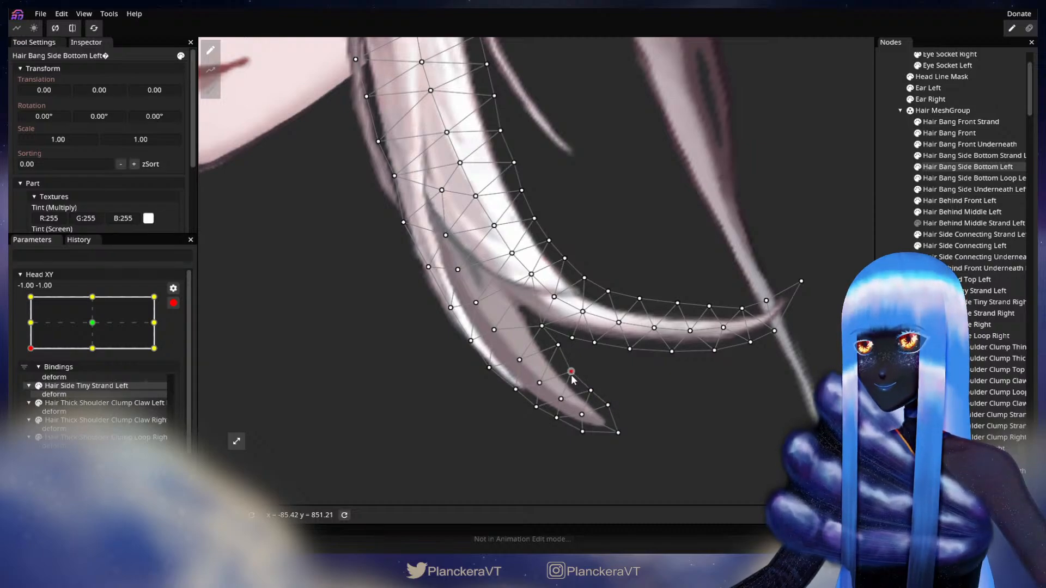
# - Deselect the hair part, preview Head XY between the corner and the middle of its -1.00 X edge, and re-arm -1.00, -1.00
pyautogui.scroll(-2, 669, 358)
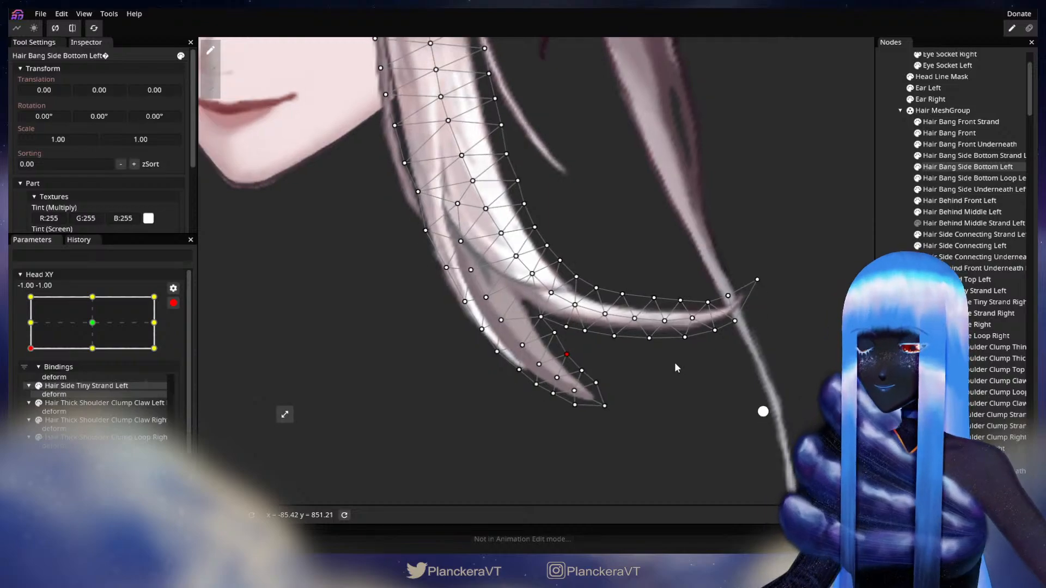
pyautogui.scroll(-3, 666, 405)
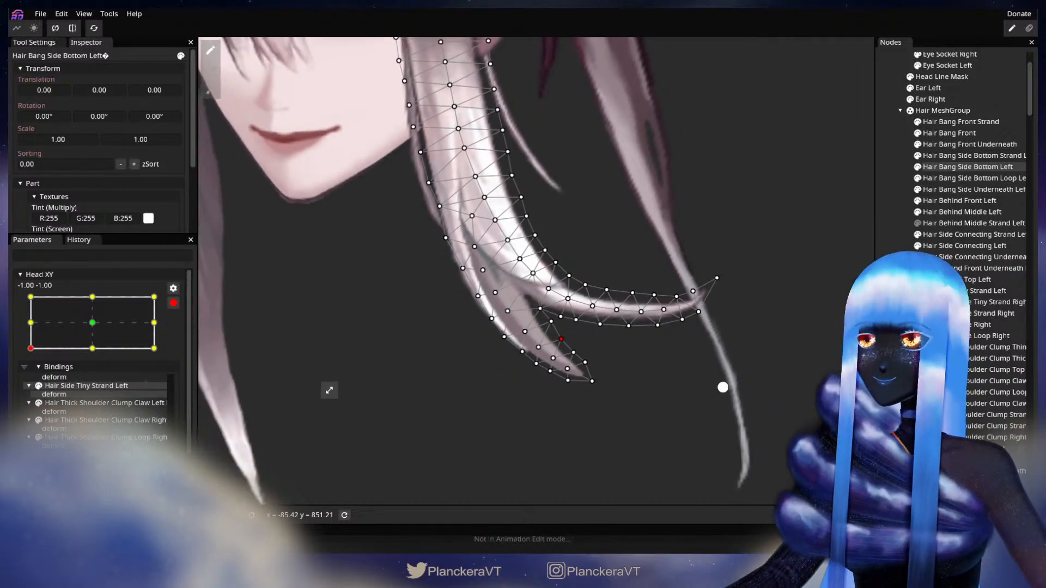
pyautogui.click(626, 388)
pyautogui.scroll(-1, 625, 388)
pyautogui.scroll(-5, 626, 391)
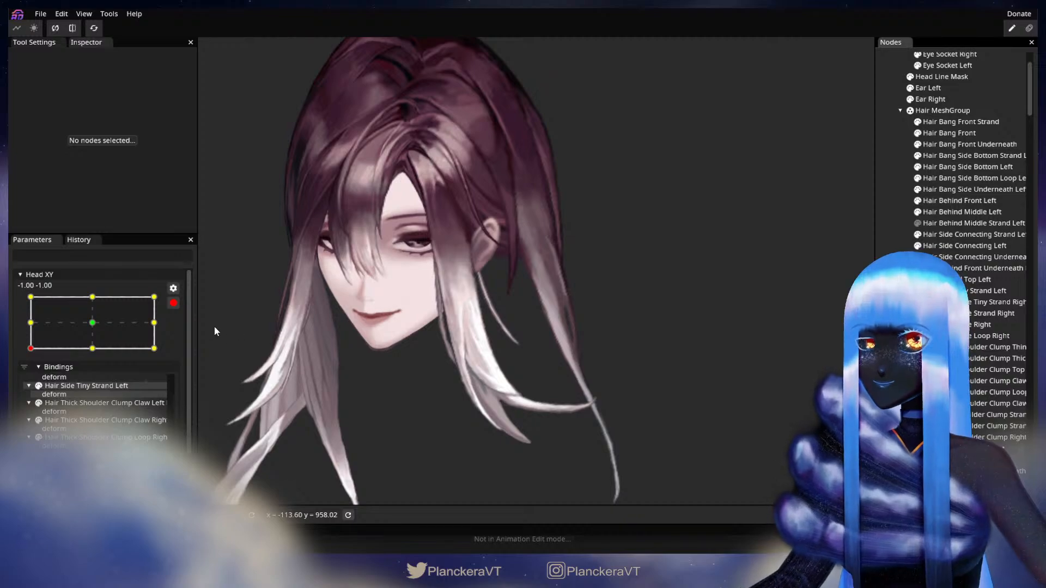
pyautogui.click(173, 303)
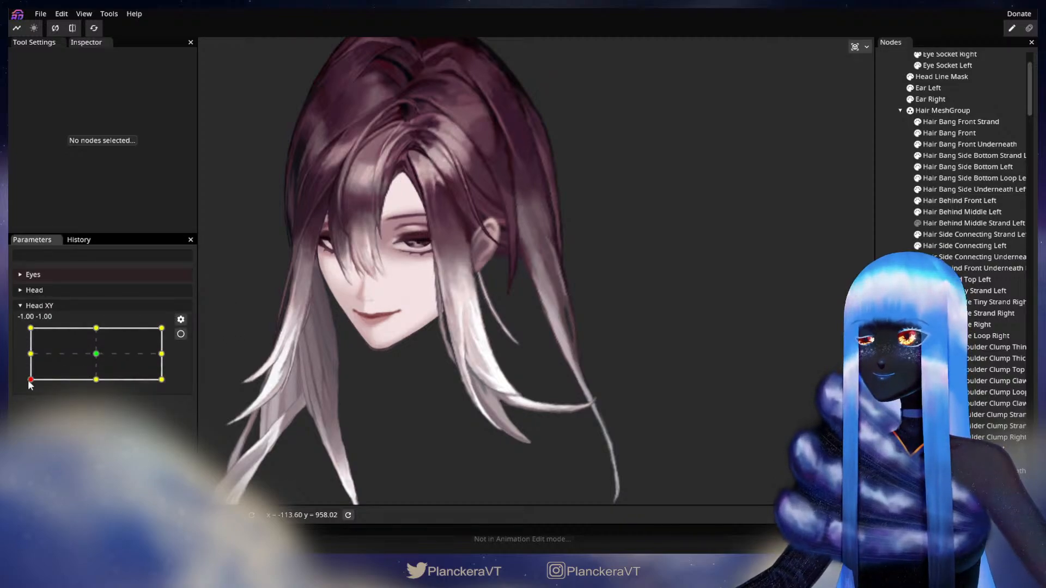
pyautogui.moveTo(30, 384)
pyautogui.mouseDown()
pyautogui.moveTo(27, 360)
pyautogui.moveTo(23, 382)
pyautogui.mouseUp()
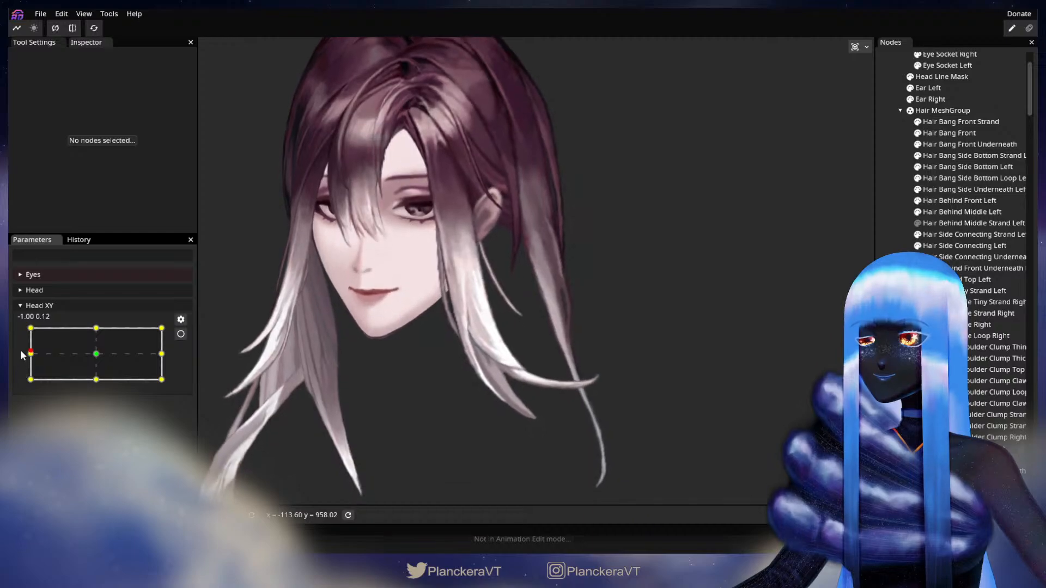
pyautogui.click(181, 334)
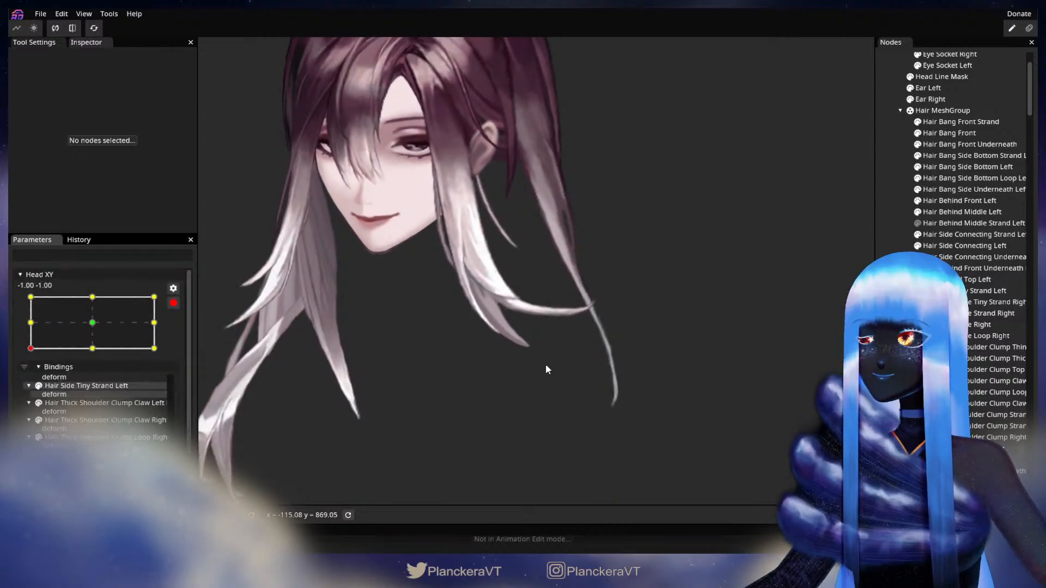
# - Push the shorter tip of Hair Bang Side Bottom Left slightly downward using the Brush Tool with a Circle Brush of size 34
pyautogui.scroll(3, 565, 349)
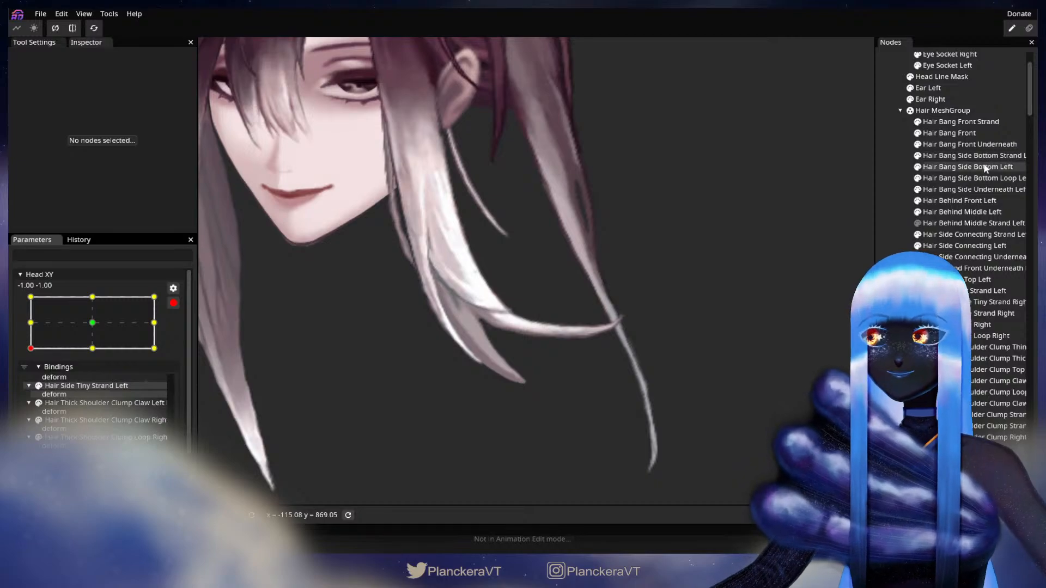
pyautogui.click(987, 167)
pyautogui.scroll(1, 586, 401)
pyautogui.moveTo(602, 418); pyautogui.dragTo(622, 360)
pyautogui.scroll(2, 624, 361)
pyautogui.click(210, 91)
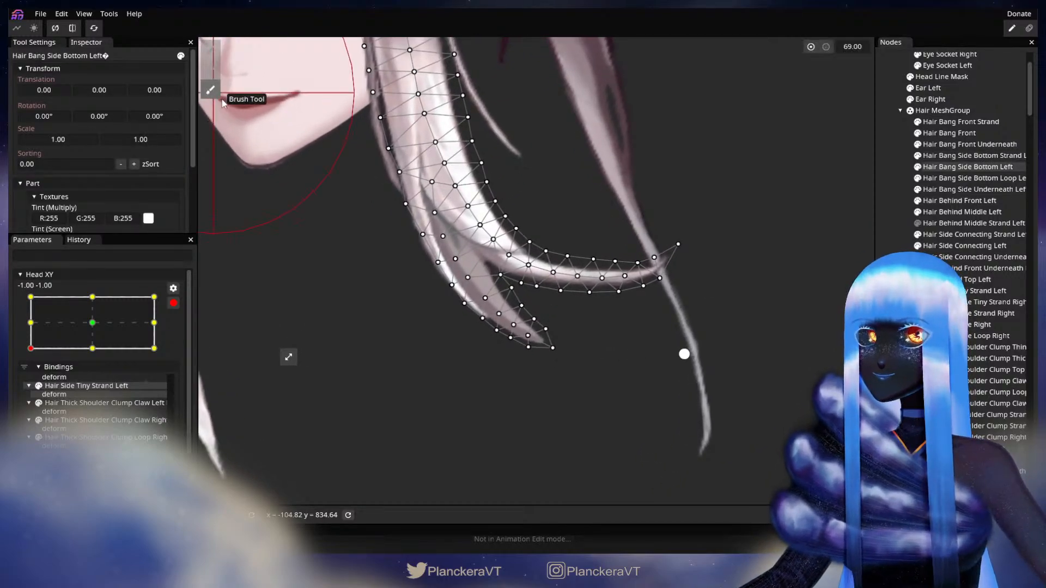
pyautogui.scroll(1, 694, 409)
pyautogui.moveTo(698, 220); pyautogui.dragTo(555, 297)
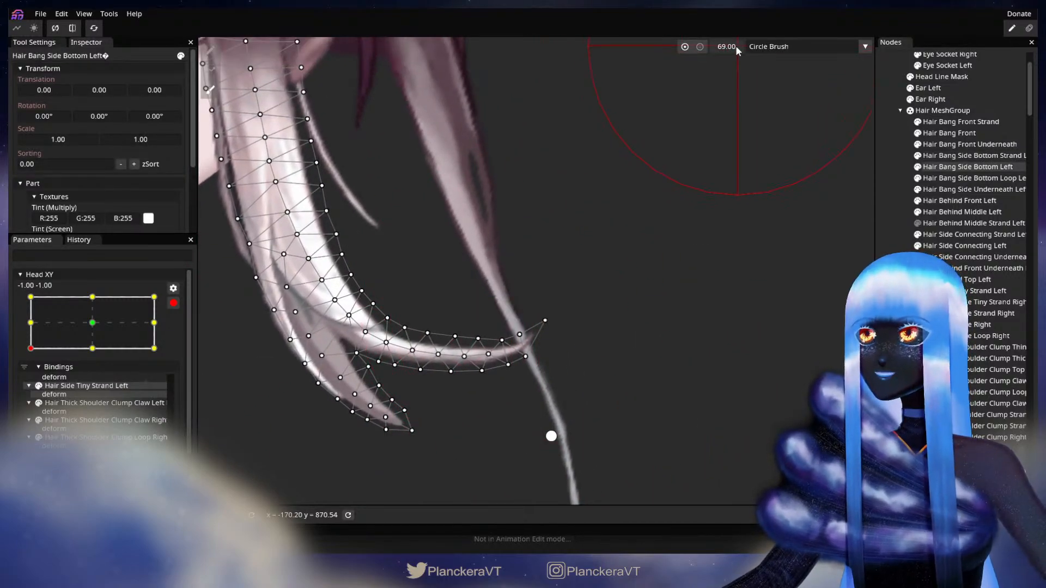
pyautogui.moveTo(720, 49); pyautogui.dragTo(717, 48)
pyautogui.moveTo(551, 398); pyautogui.dragTo(643, 310)
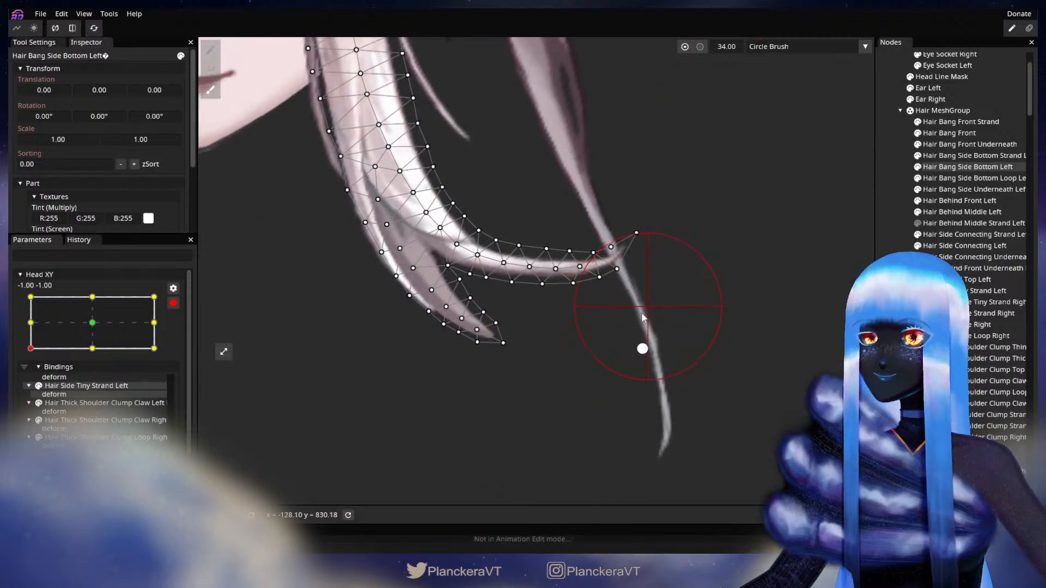
pyautogui.moveTo(526, 357); pyautogui.dragTo(525, 364)
pyautogui.moveTo(719, 351); pyautogui.dragTo(737, 395)
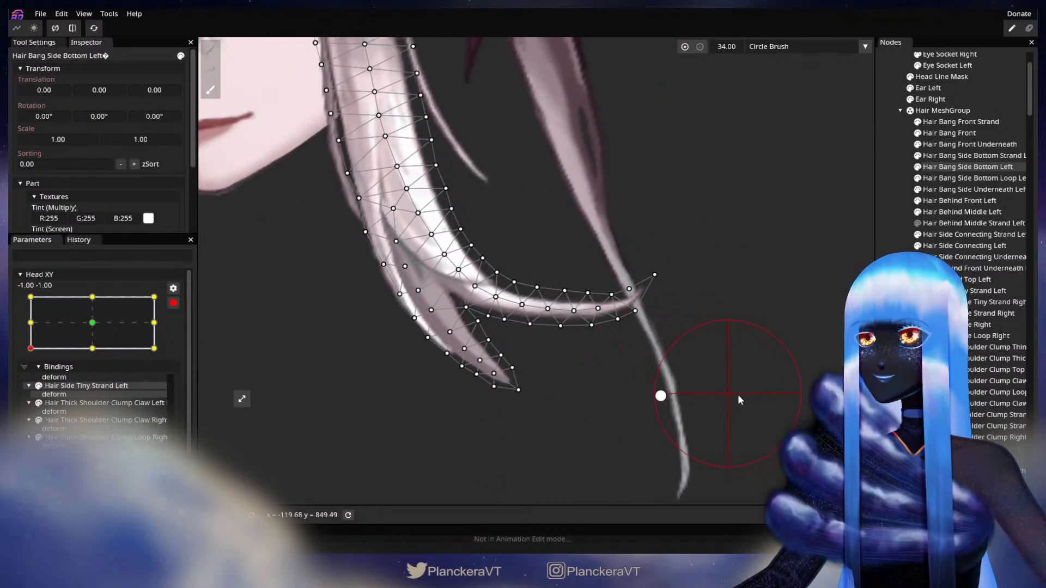
# - Switch to the Vertex Tool and fine-tune individual vertices along the outer edge of the shorter lower tip
pyautogui.scroll(3, 367, 442)
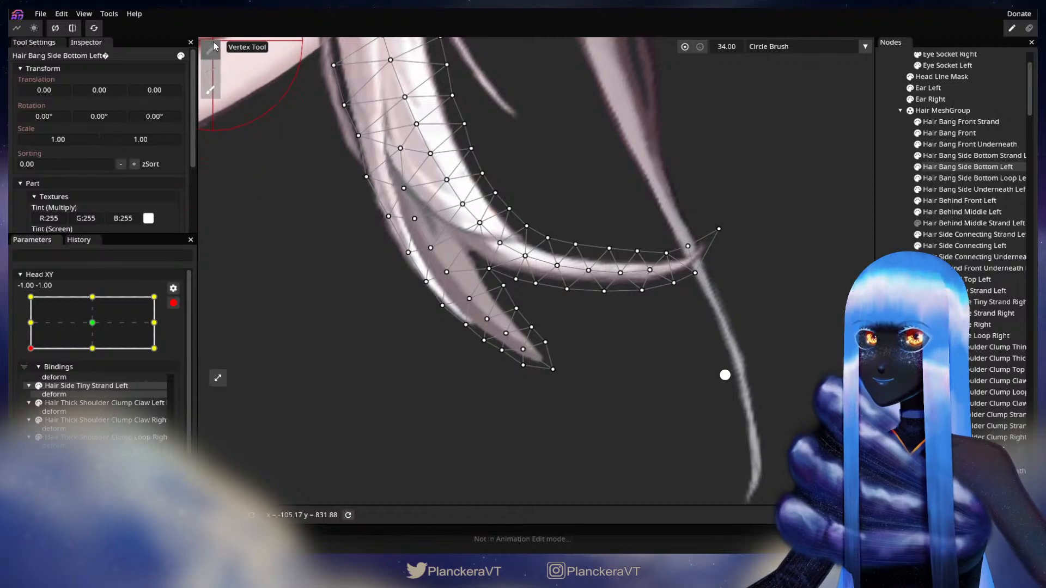
pyautogui.click(211, 50)
pyautogui.moveTo(477, 397); pyautogui.dragTo(538, 378)
pyautogui.scroll(1, 539, 378)
pyautogui.click(558, 348)
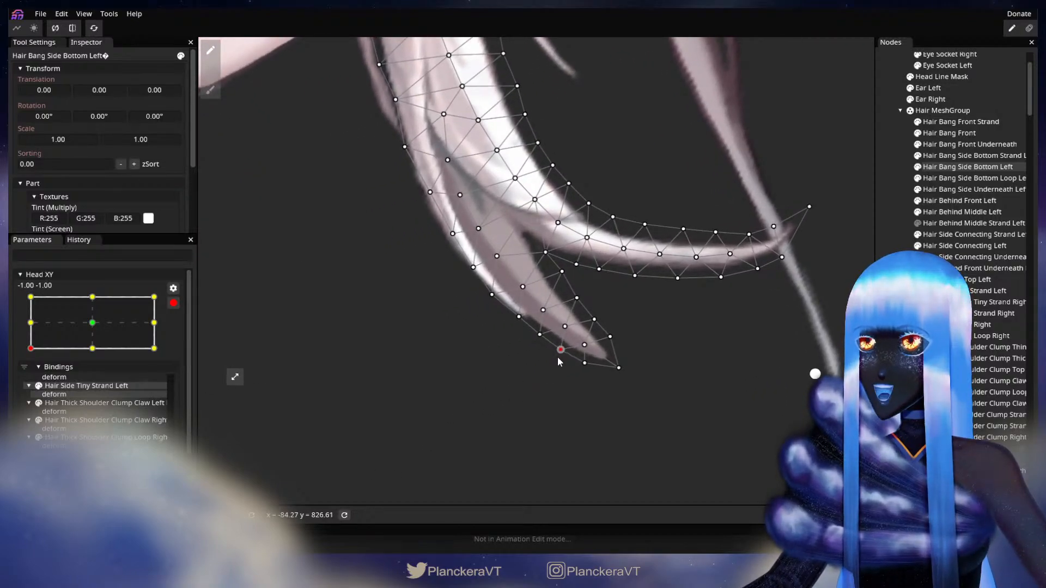
pyautogui.click(540, 334)
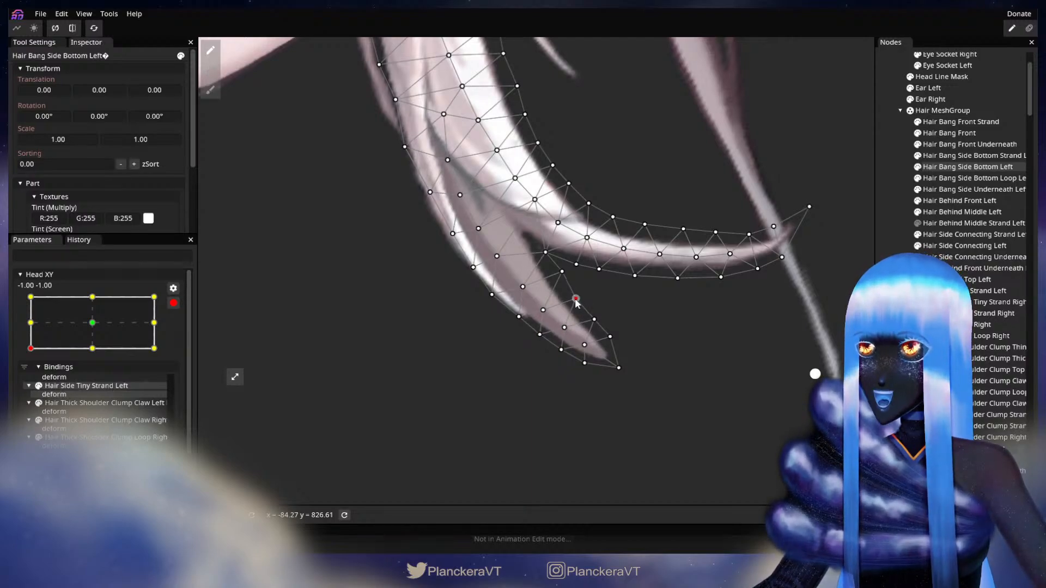
# - Deselect the hair part and preview Head XY between the -1.00, -1.00 corner and the middle of that edge, inspecting the lower hair tips
pyautogui.click(893, 414)
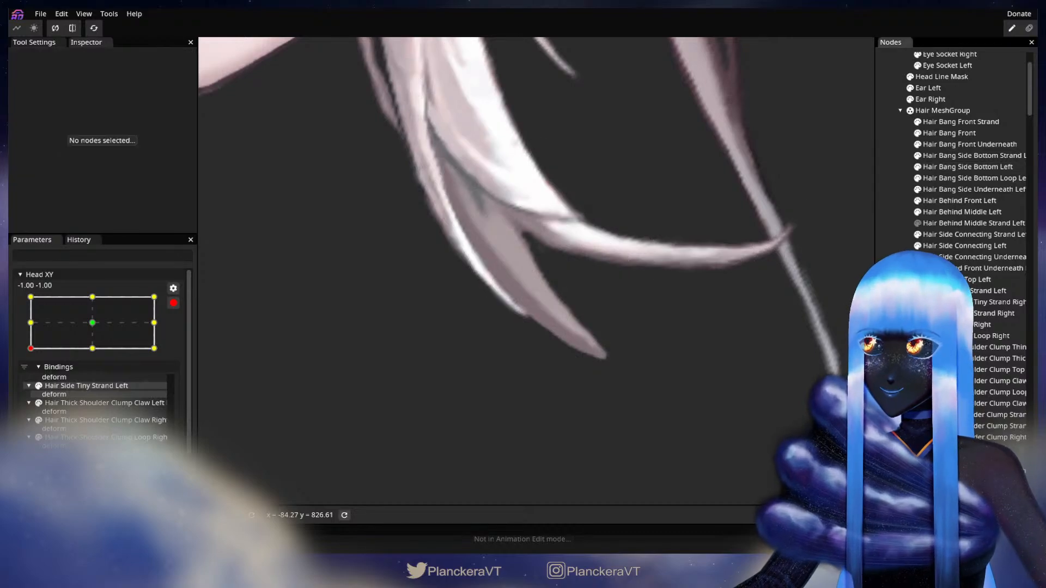
pyautogui.scroll(-4, 696, 401)
pyautogui.scroll(-6, 713, 393)
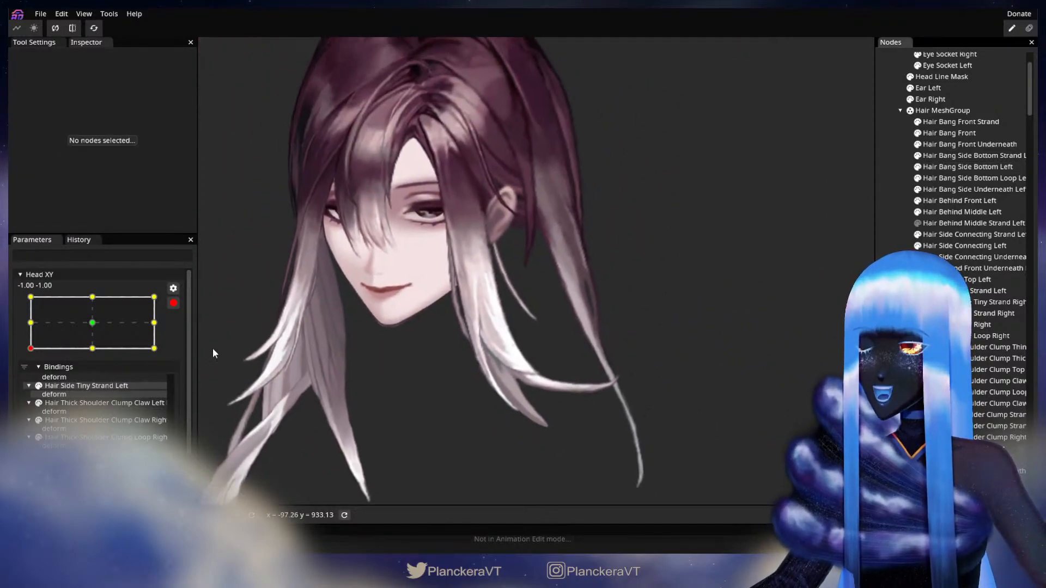
pyautogui.click(172, 303)
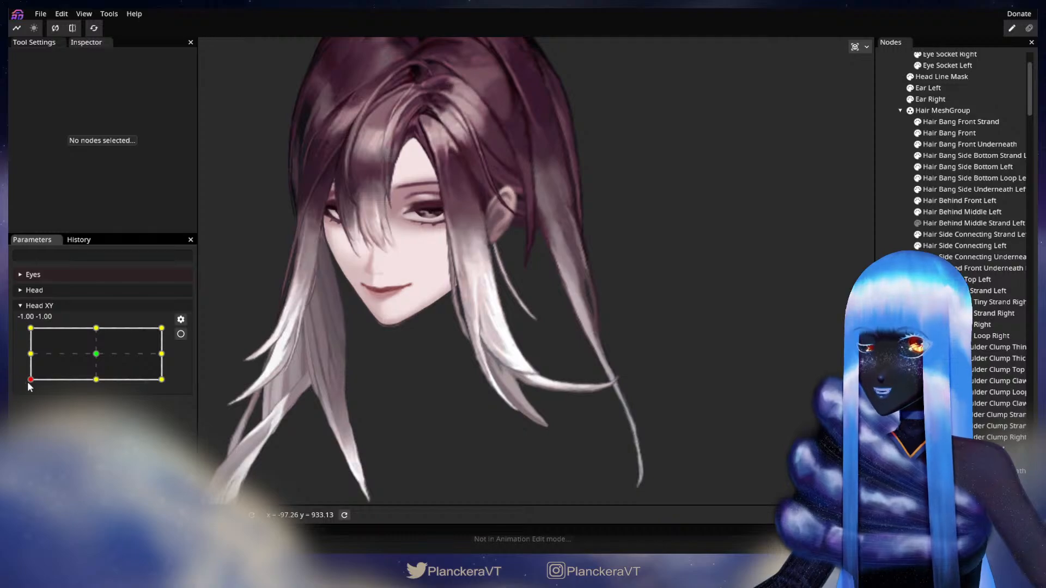
pyautogui.moveTo(30, 381)
pyautogui.mouseDown()
pyautogui.moveTo(21, 368)
pyautogui.moveTo(18, 376)
pyautogui.mouseUp()
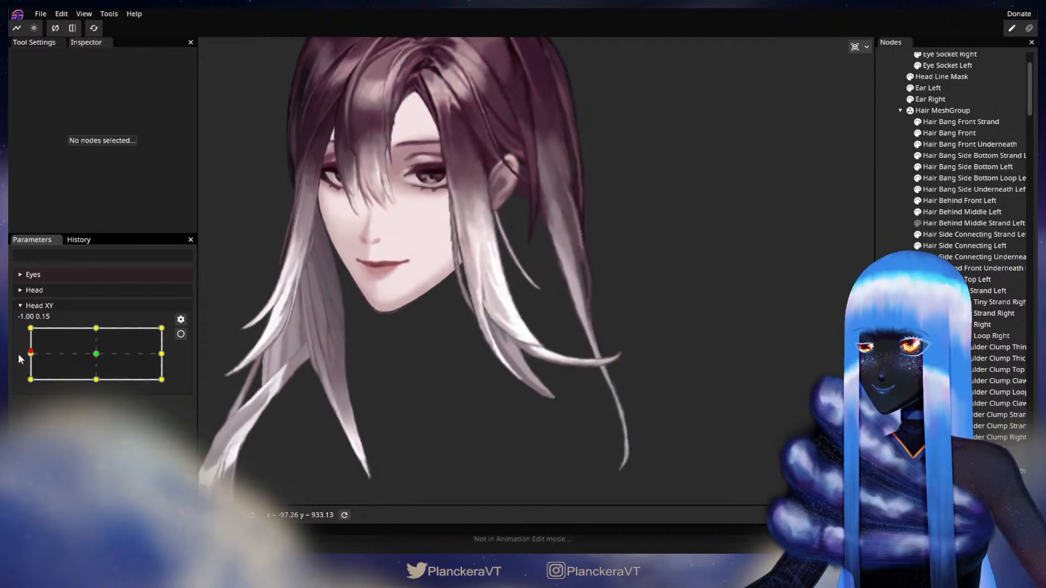
pyautogui.scroll(3, 456, 315)
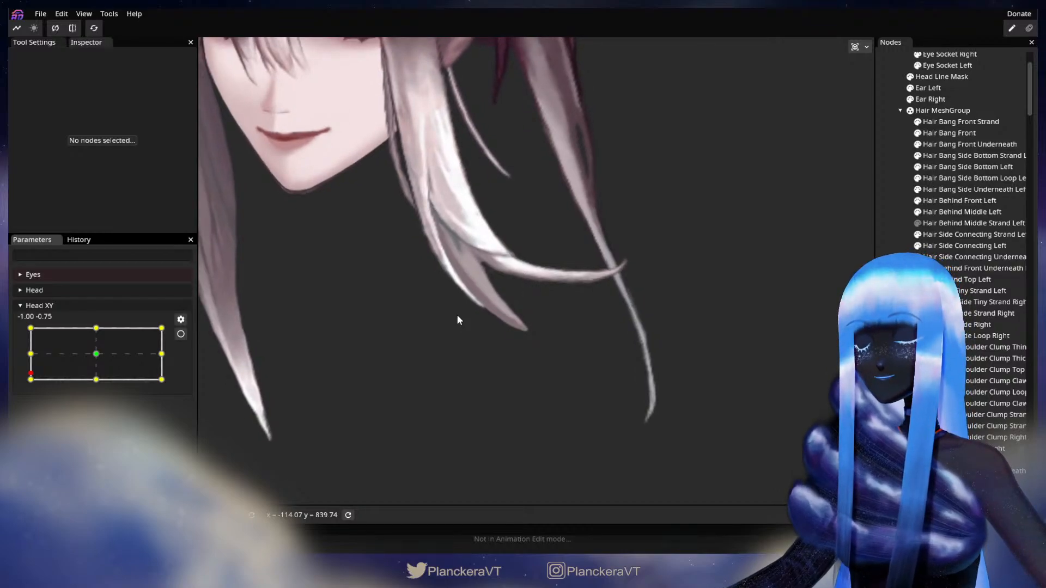
pyautogui.scroll(2, 457, 315)
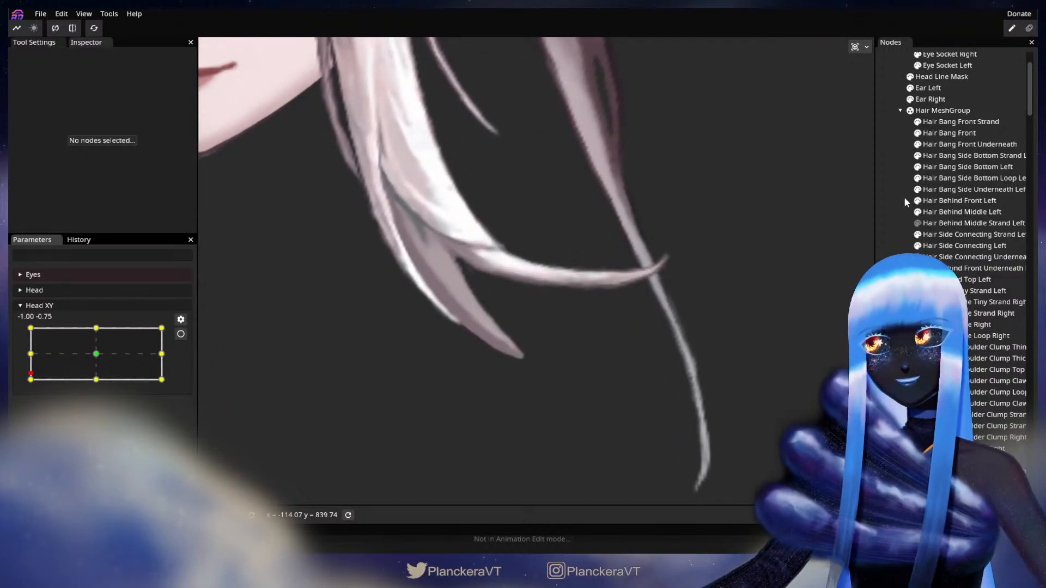
# - Reselect Hair Bang Side Bottom Left, nudge an interior vertex of its shorter tip at Head XY -1.00, -1.00, and preview the motion
pyautogui.click(960, 168)
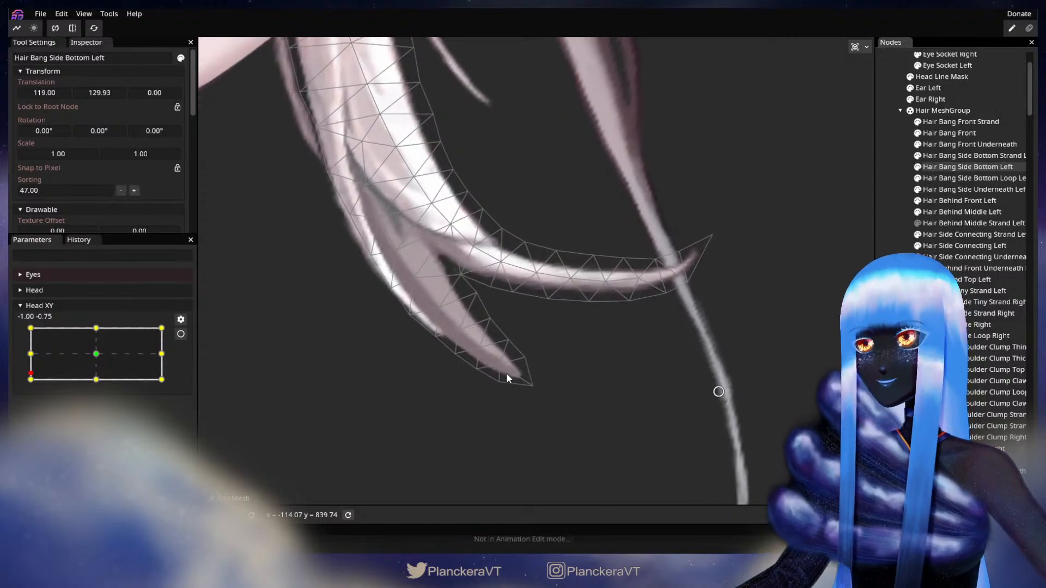
pyautogui.scroll(5, 509, 370)
pyautogui.moveTo(422, 428); pyautogui.dragTo(468, 378)
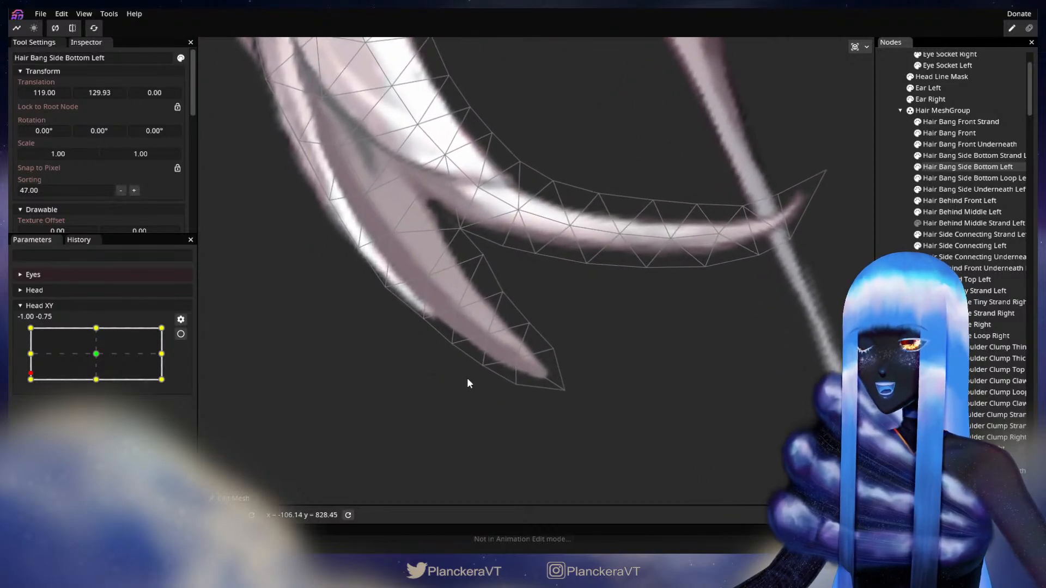
pyautogui.moveTo(29, 376)
pyautogui.mouseDown()
pyautogui.moveTo(29, 355)
pyautogui.moveTo(23, 383)
pyautogui.mouseUp()
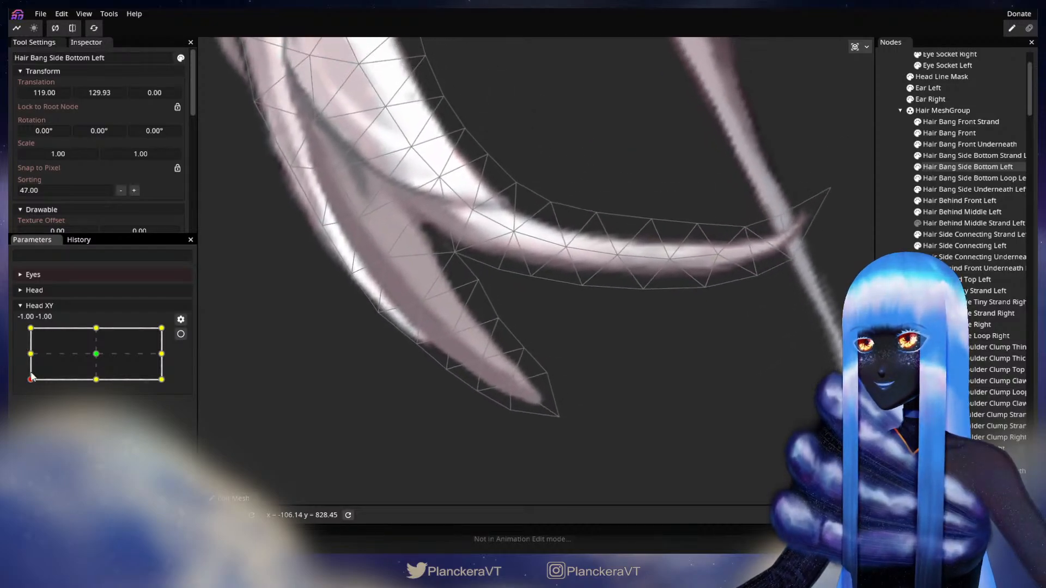
pyautogui.click(181, 334)
pyautogui.click(451, 335)
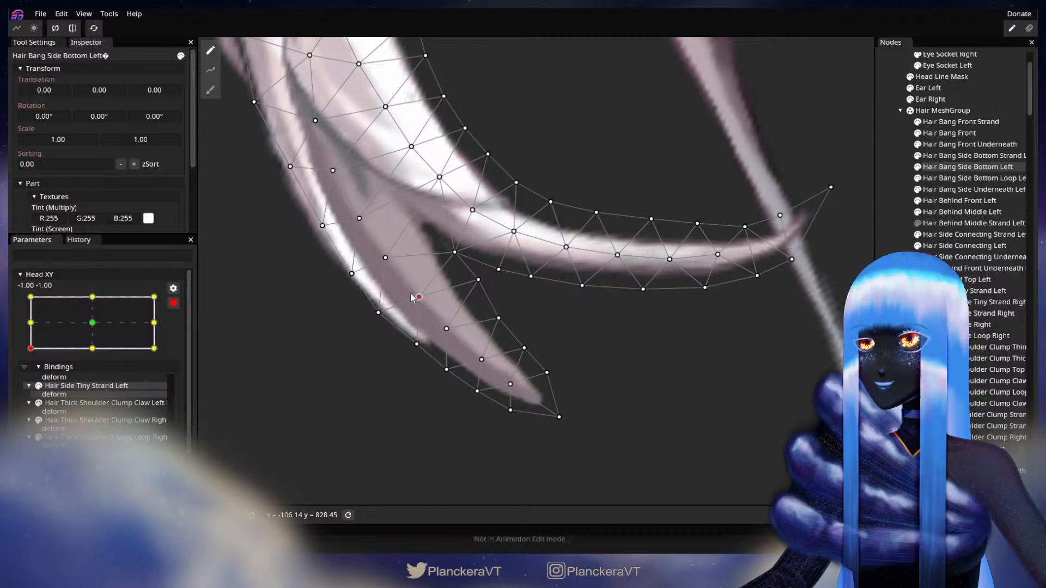
pyautogui.click(173, 303)
pyautogui.moveTo(31, 380)
pyautogui.mouseDown()
pyautogui.moveTo(30, 361)
pyautogui.moveTo(31, 387)
pyautogui.mouseUp()
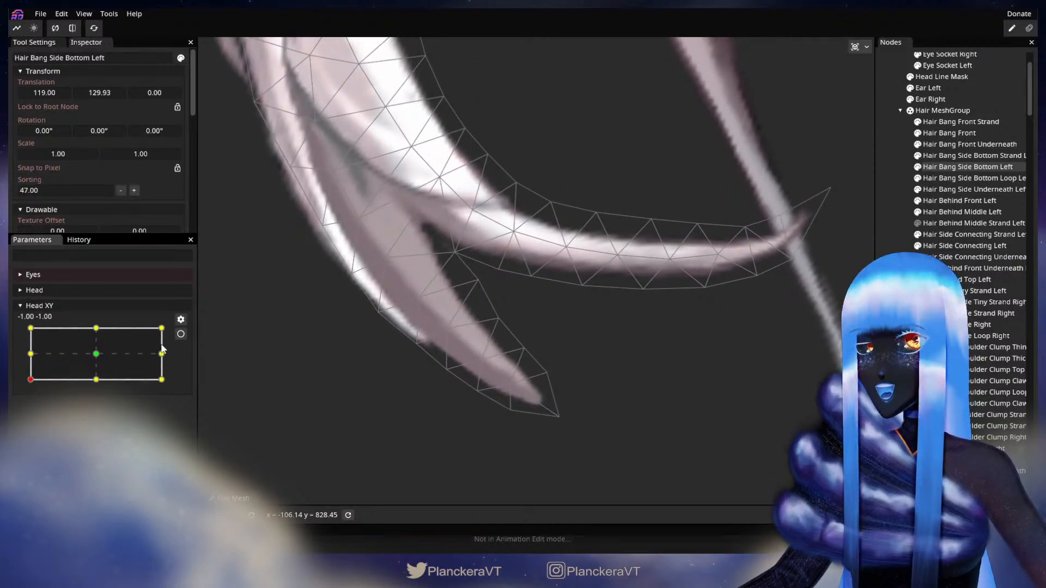
# - At Head XY -1.00, -1.00, pull three inner-edge vertices of the shorter tip closer to the strand and preview the motion
pyautogui.click(181, 334)
pyautogui.moveTo(478, 280); pyautogui.dragTo(475, 273)
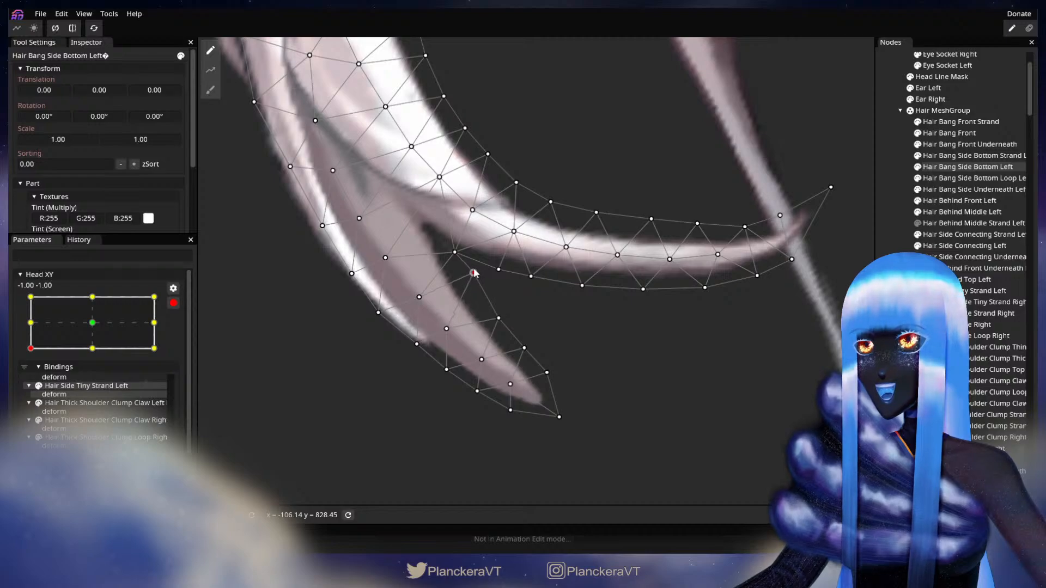
pyautogui.moveTo(499, 319); pyautogui.dragTo(476, 322)
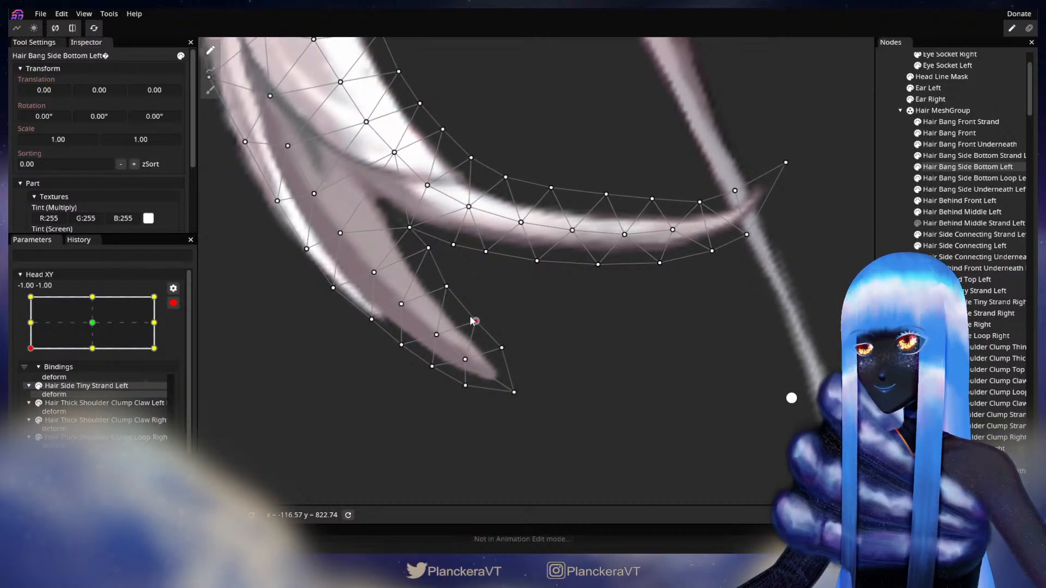
pyautogui.click(173, 303)
pyautogui.moveTo(29, 380)
pyautogui.mouseDown()
pyautogui.moveTo(25, 358)
pyautogui.moveTo(26, 381)
pyautogui.mouseUp()
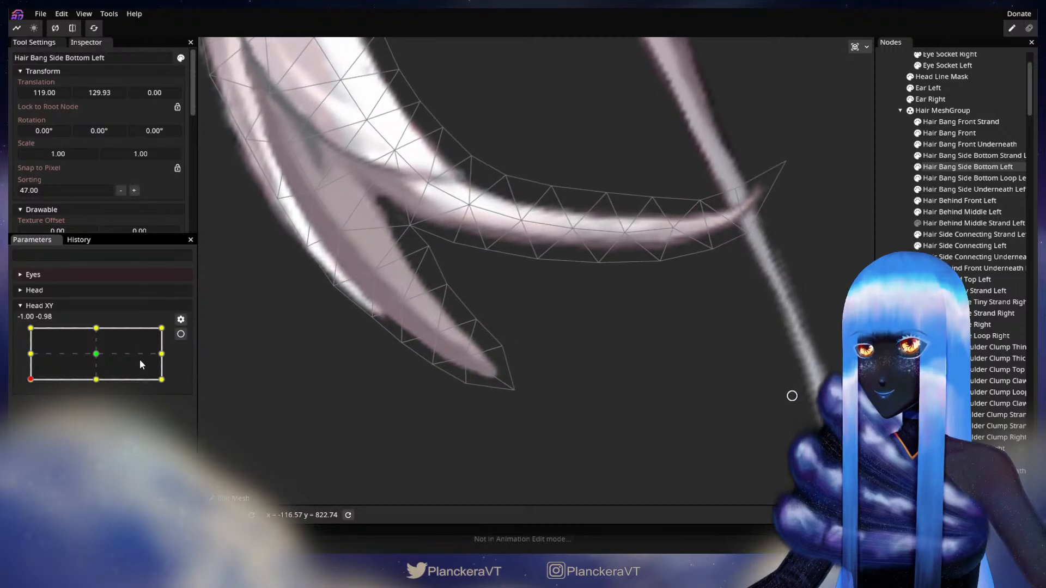
# - Re-arm Head XY -1.00, -1.00, shift two interior vertices and one outer-edge vertex midway along the shorter tip, and preview the change
pyautogui.click(180, 334)
pyautogui.click(374, 273)
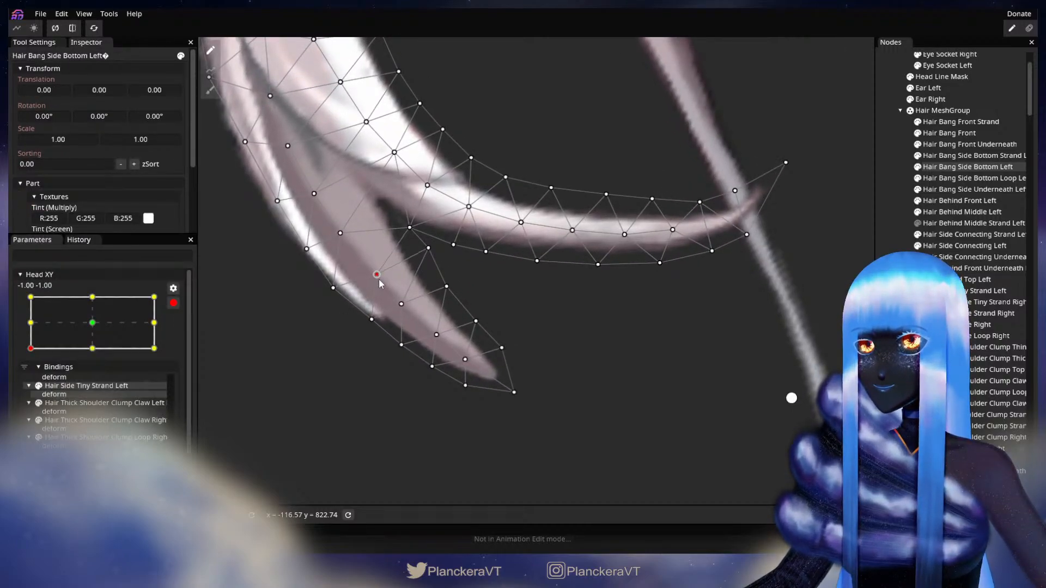
pyautogui.click(402, 304)
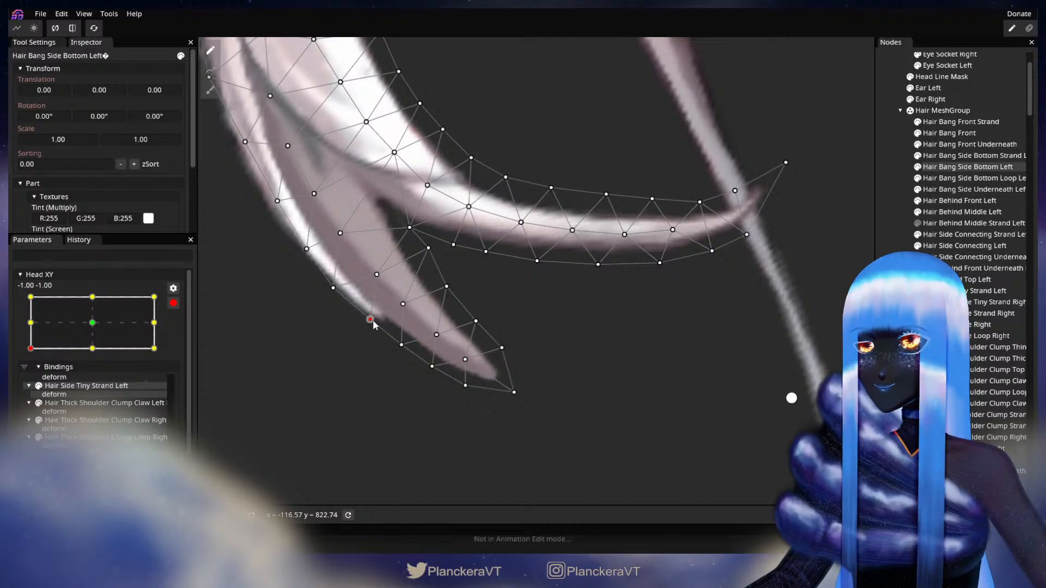
pyautogui.click(173, 303)
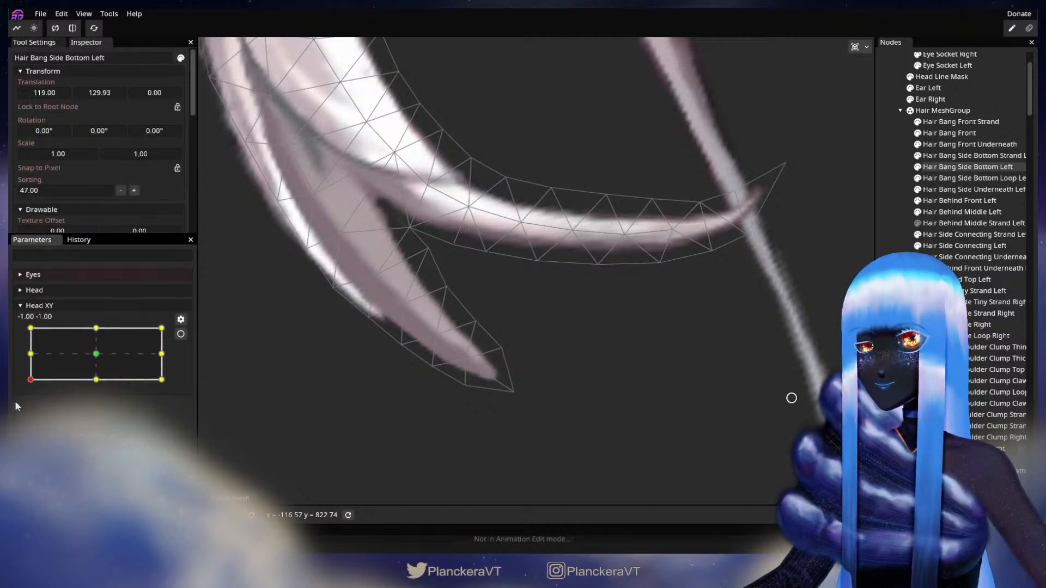
pyautogui.moveTo(31, 382)
pyautogui.mouseDown()
pyautogui.moveTo(31, 355)
pyautogui.moveTo(31, 380)
pyautogui.mouseUp()
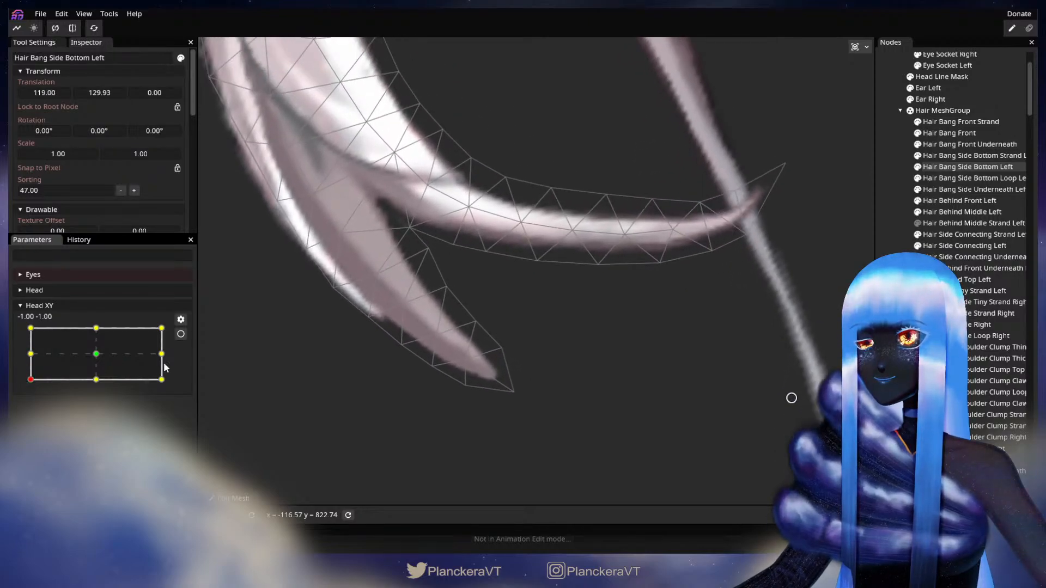
# - Pull the middle outer-edge vertex of the shorter tip slightly up, readjust the neighbouring interior vertices, and preview the Head XY movement
pyautogui.click(181, 334)
pyautogui.click(403, 304)
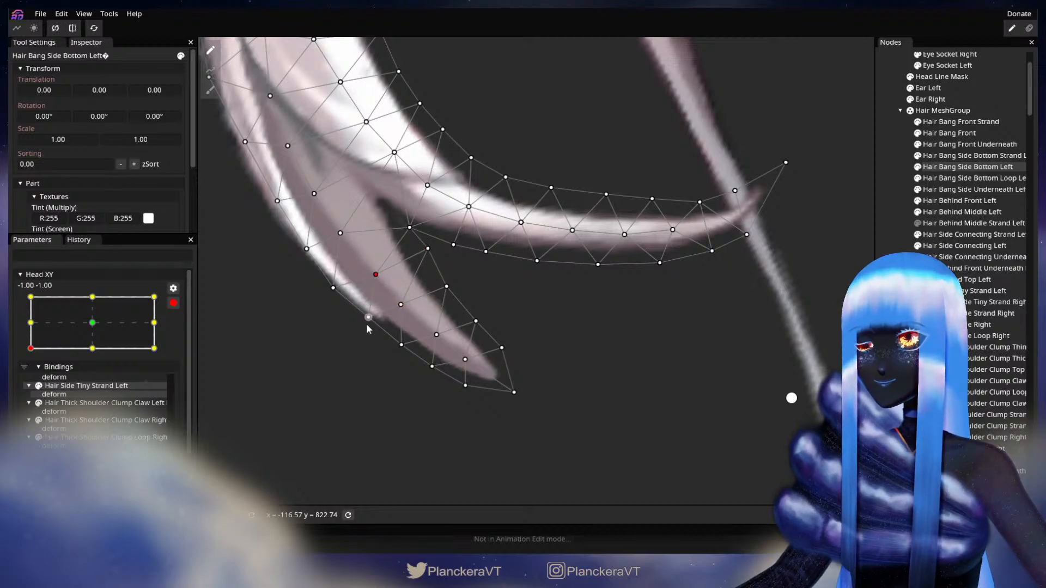
pyautogui.click(173, 303)
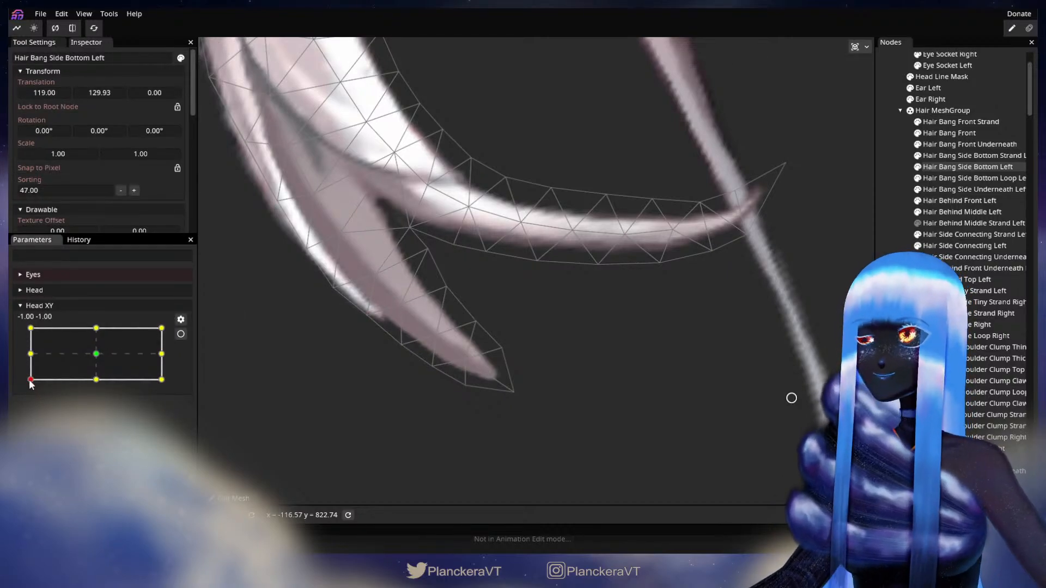
pyautogui.moveTo(30, 381)
pyautogui.mouseDown()
pyautogui.moveTo(24, 355)
pyautogui.moveTo(31, 383)
pyautogui.mouseUp()
# - Fine-tune the two middle interior vertices of the shorter tip at Head XY -1.00, -1.00 and preview the motion again
pyautogui.click(180, 334)
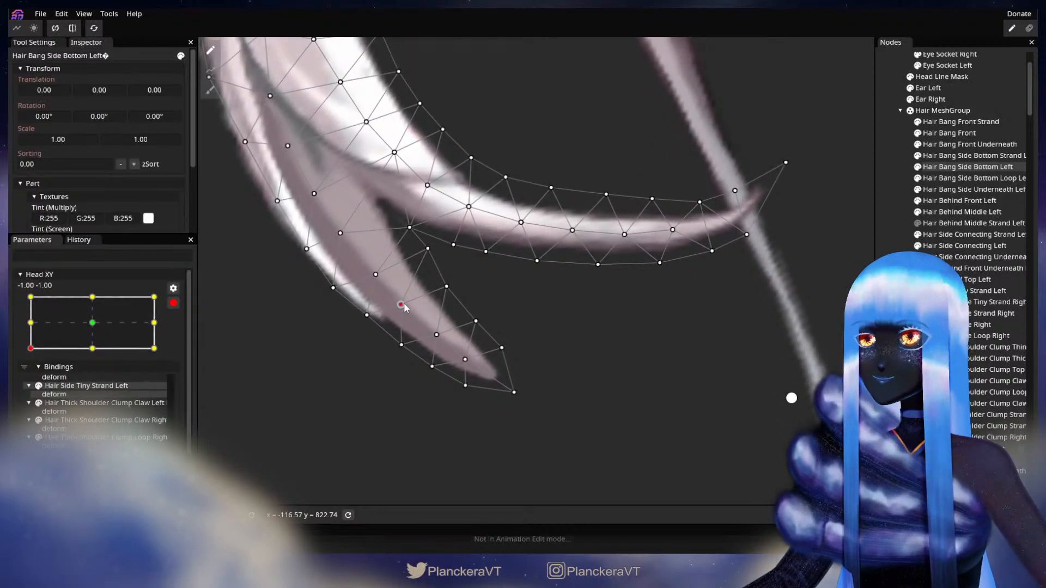
pyautogui.click(380, 276)
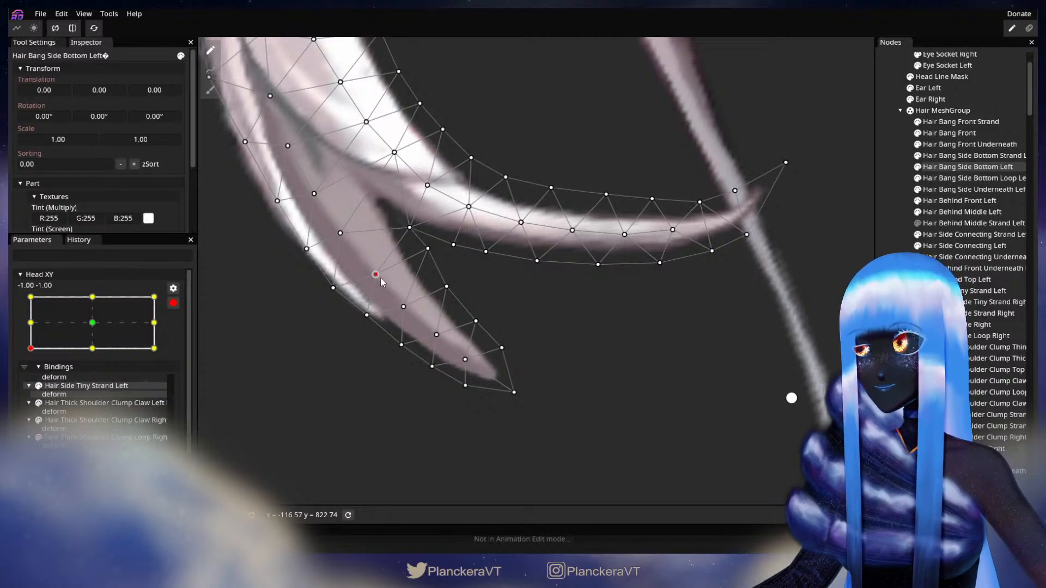
pyautogui.moveTo(381, 279); pyautogui.dragTo(383, 281)
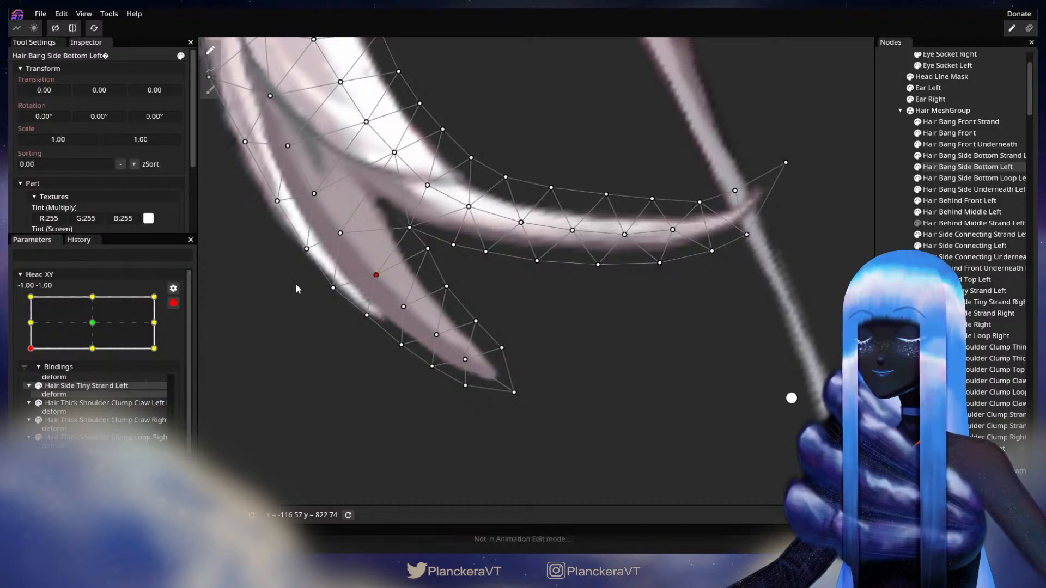
pyautogui.click(177, 304)
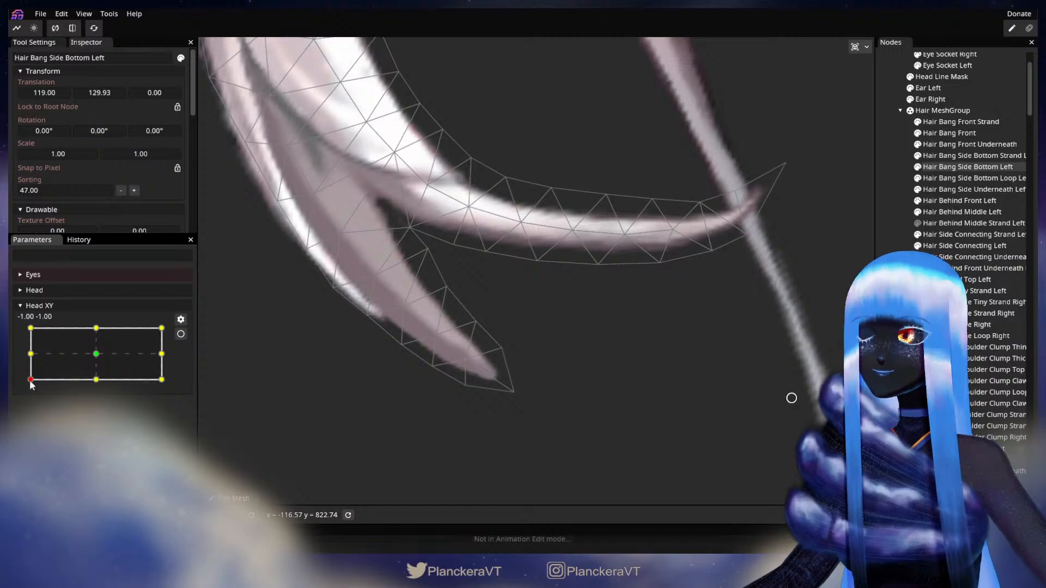
pyautogui.moveTo(30, 382)
pyautogui.mouseDown()
pyautogui.moveTo(22, 358)
pyautogui.moveTo(27, 390)
pyautogui.mouseUp()
# - Nudge the middle outer-edge vertex and the inner-edge vertex just below the fork slightly downward, and preview the Head XY movement
pyautogui.click(181, 334)
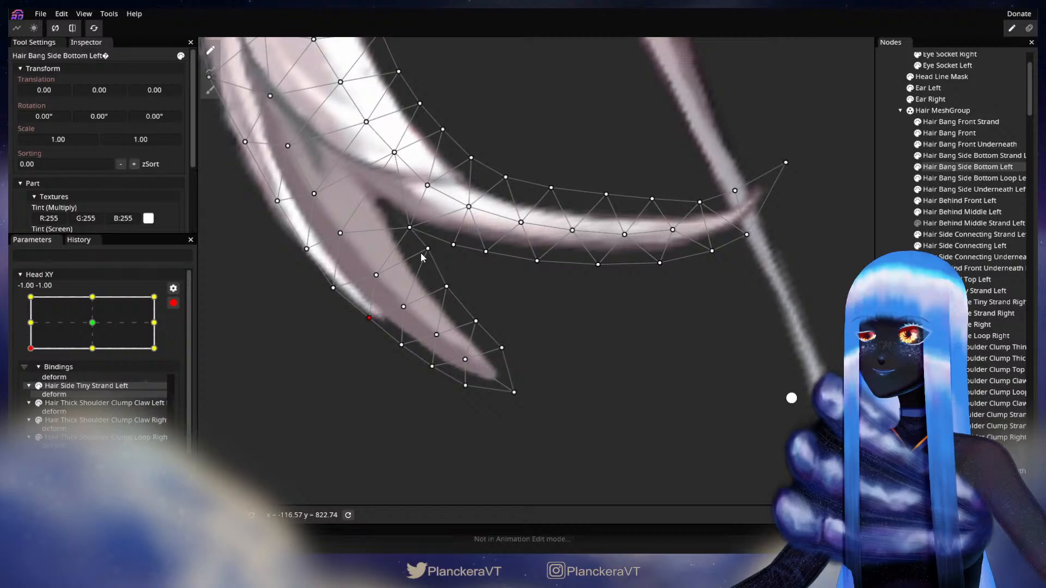
pyautogui.moveTo(428, 255); pyautogui.dragTo(431, 257)
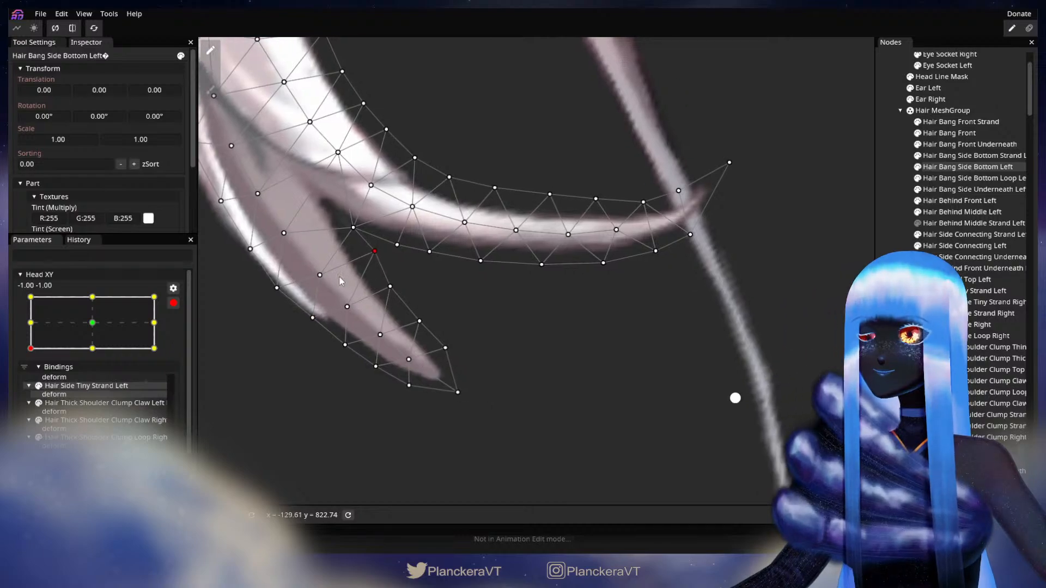
pyautogui.click(173, 303)
pyautogui.moveTo(30, 381)
pyautogui.mouseDown()
pyautogui.moveTo(25, 356)
pyautogui.moveTo(29, 384)
pyautogui.mouseUp()
# - Shift the next outer-edge vertex down the shorter tip slightly inward, refining its position between previews of the Head XY movement
pyautogui.click(180, 334)
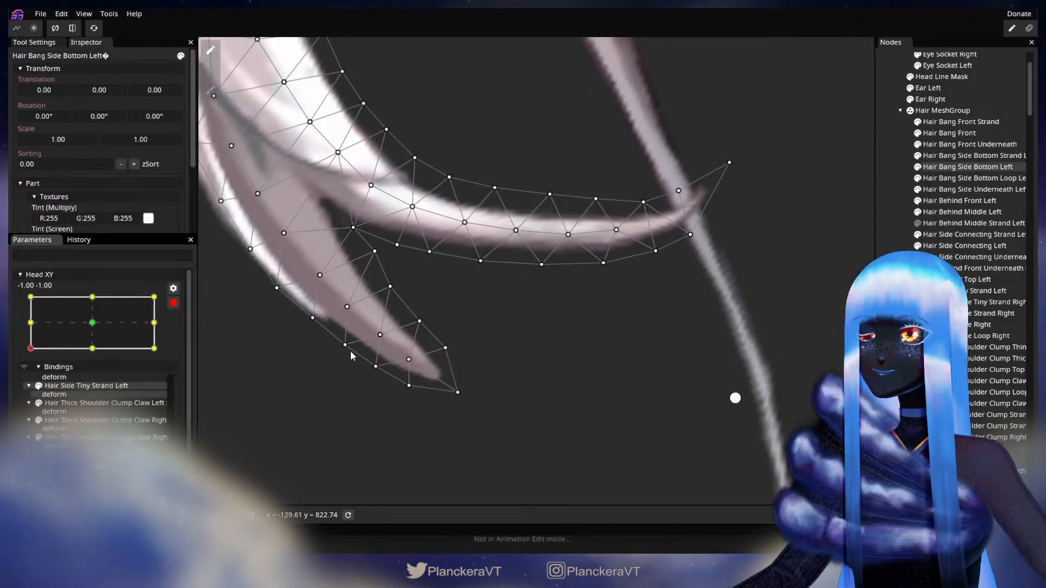
pyautogui.click(341, 344)
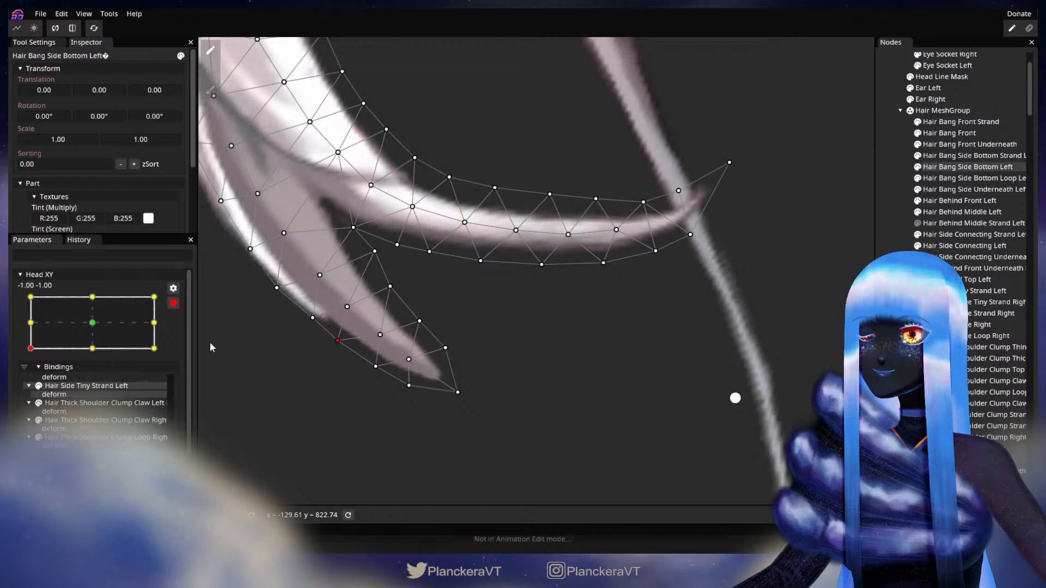
pyautogui.click(174, 303)
pyautogui.moveTo(31, 379)
pyautogui.mouseDown()
pyautogui.moveTo(31, 355)
pyautogui.moveTo(31, 379)
pyautogui.mouseUp()
pyautogui.click(181, 334)
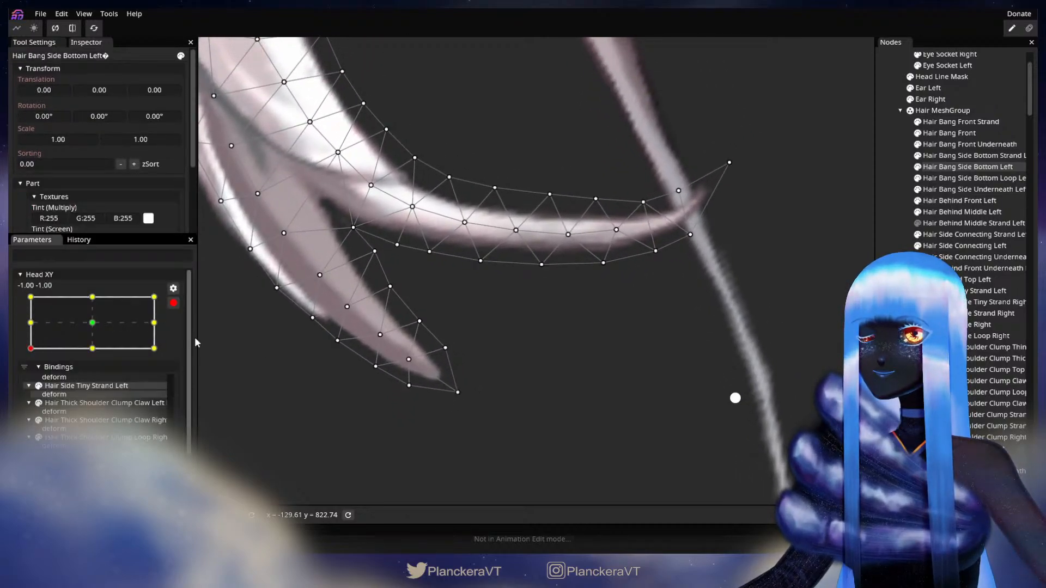
pyautogui.click(338, 342)
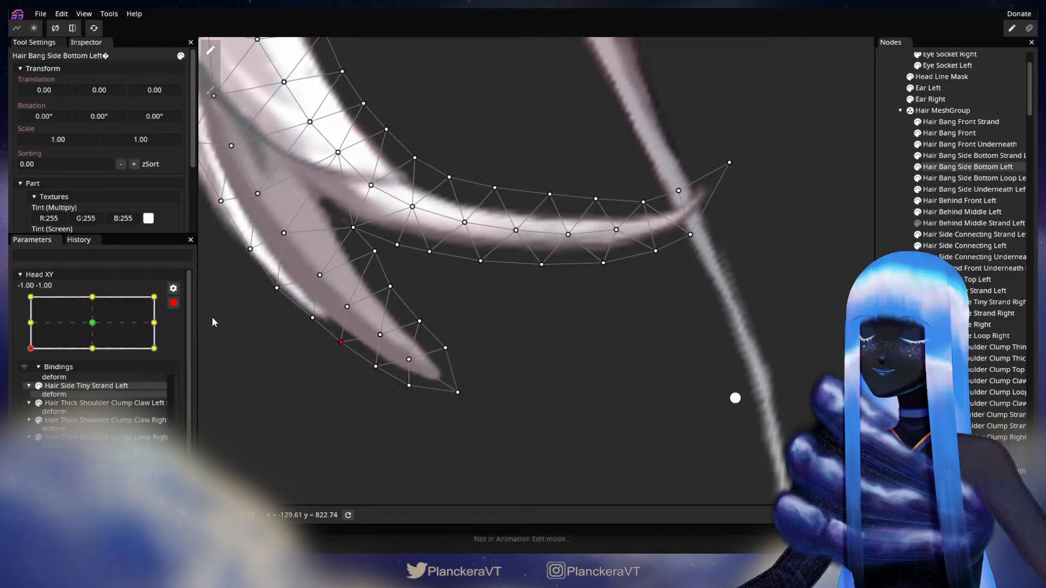
pyautogui.click(173, 303)
pyautogui.moveTo(31, 382)
pyautogui.mouseDown()
pyautogui.moveTo(31, 354)
pyautogui.moveTo(31, 380)
pyautogui.mouseUp()
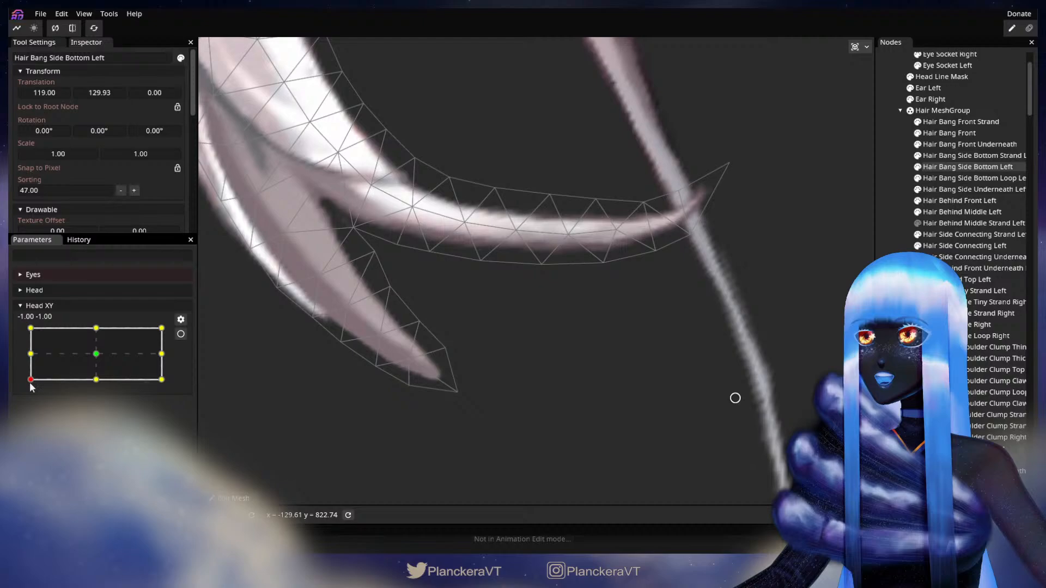
# - Re-arm Head XY -1.00, -1.00 and pull the inner-edge vertex nearer the end of the shorter tip slightly outward
pyautogui.click(180, 334)
pyautogui.moveTo(420, 322); pyautogui.dragTo(433, 327)
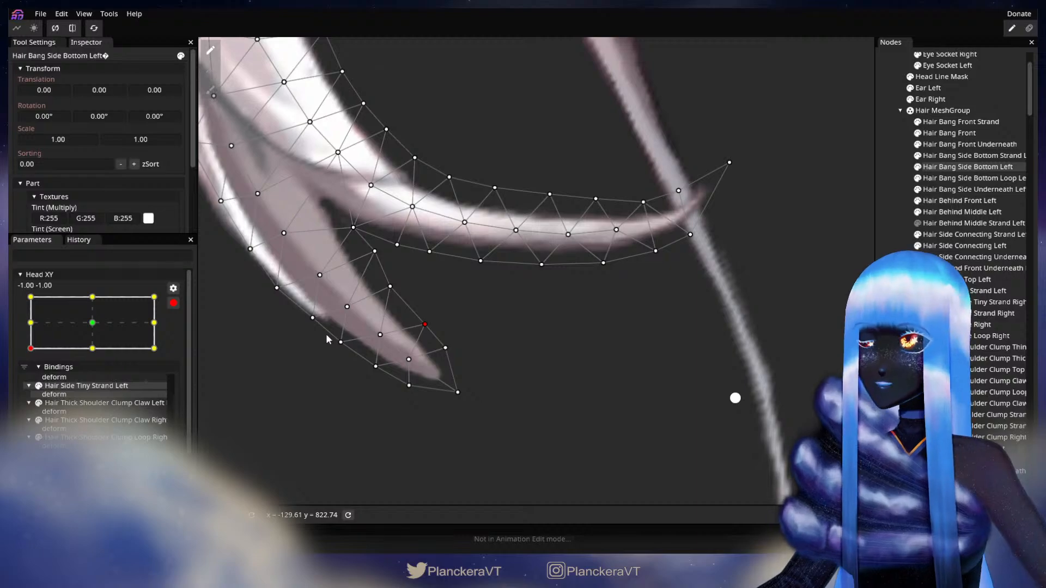
pyautogui.moveTo(326, 335); pyautogui.dragTo(329, 359)
# - Preview Head XY, nudge the middle interior and inner-edge vertices of the shorter tip slightly downward at -1.00, -1.00, and check the motion again
pyautogui.click(171, 307)
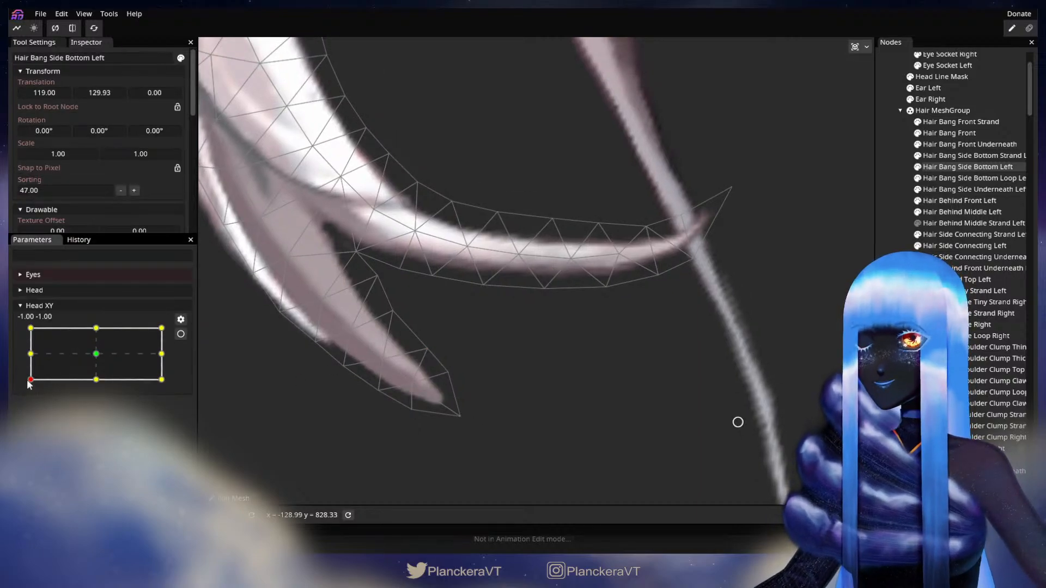
pyautogui.moveTo(29, 385)
pyautogui.mouseDown()
pyautogui.moveTo(32, 365)
pyautogui.moveTo(30, 380)
pyautogui.mouseUp()
pyautogui.click(181, 334)
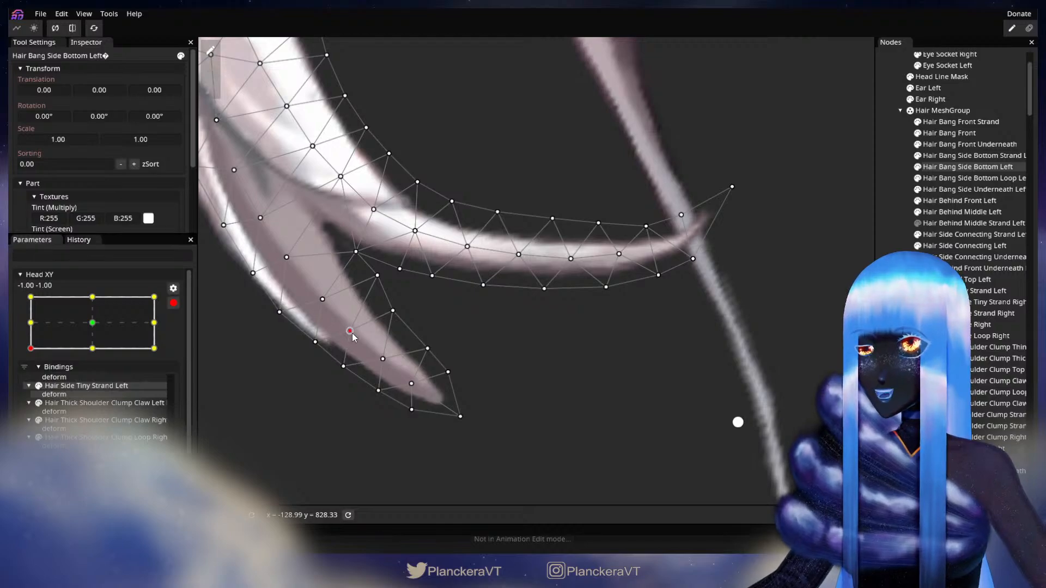
pyautogui.click(393, 311)
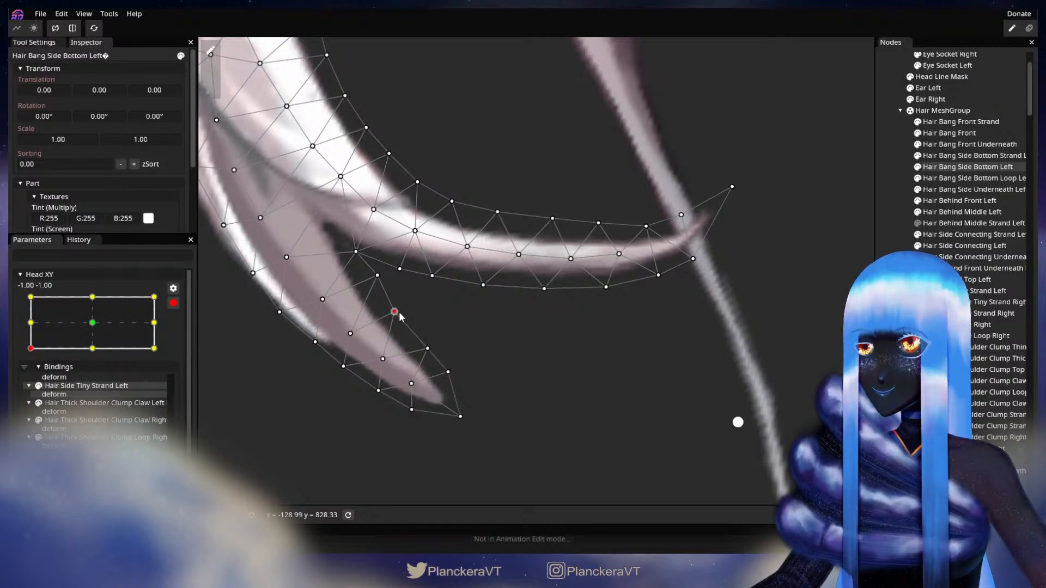
pyautogui.click(173, 303)
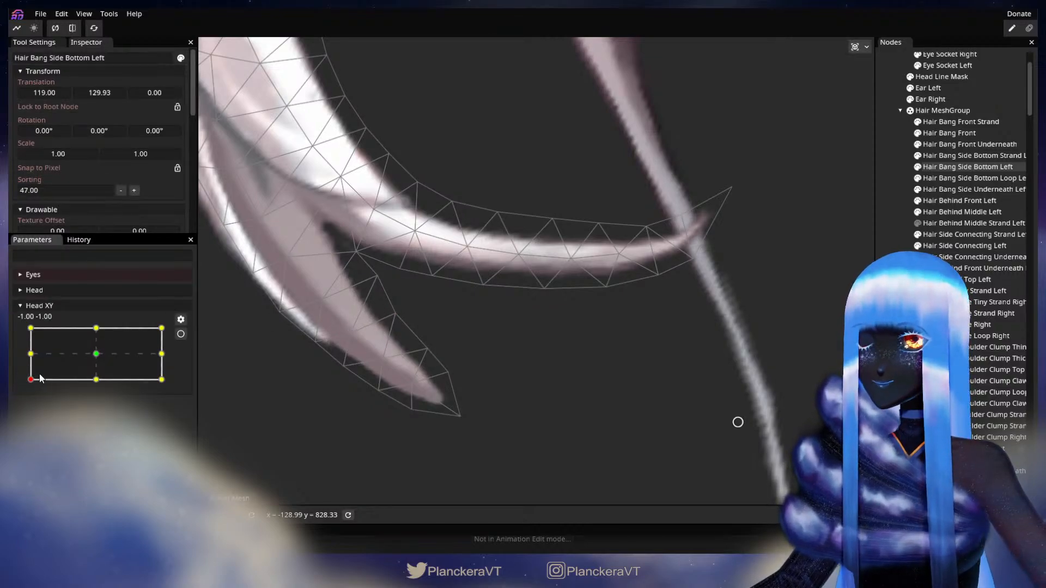
pyautogui.moveTo(31, 378)
pyautogui.mouseDown()
pyautogui.moveTo(28, 358)
pyautogui.moveTo(32, 383)
pyautogui.mouseUp()
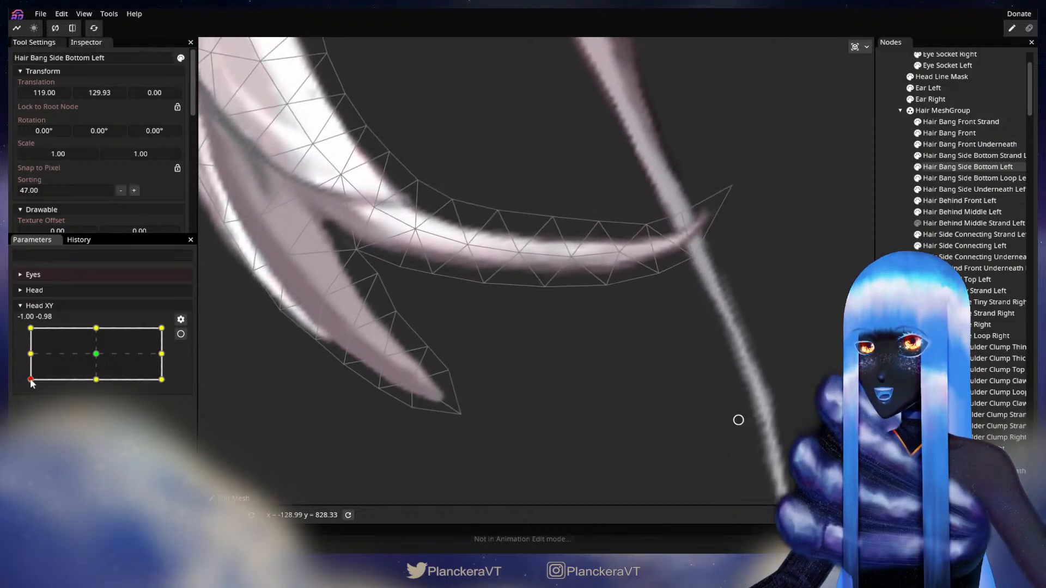
# - Shift the middle outer-edge vertex of the shorter tip slightly inward at Head XY -1.00, -1.00, refine it between previews, and save the model
pyautogui.click(181, 334)
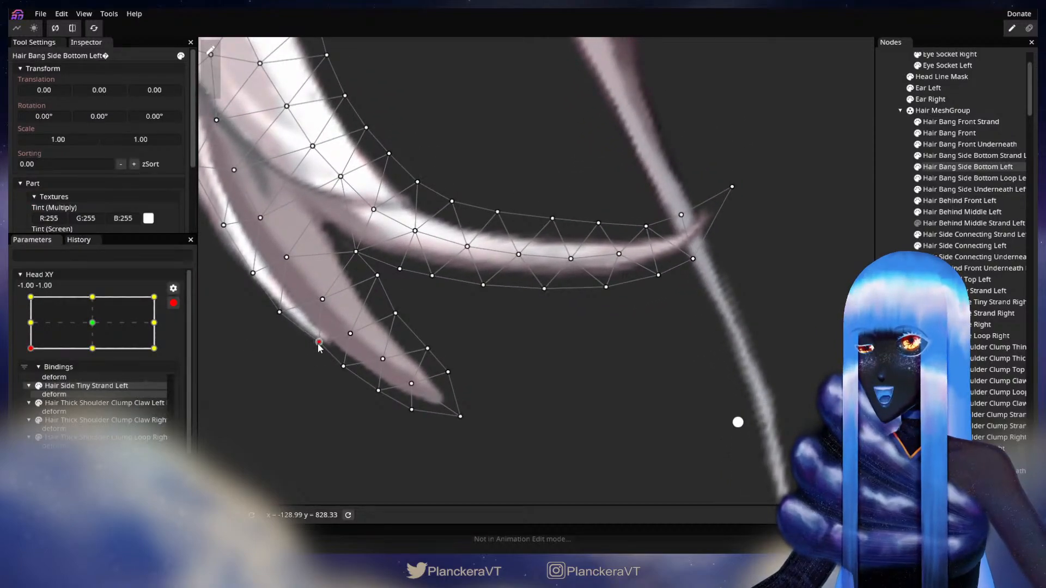
pyautogui.click(173, 303)
pyautogui.moveTo(31, 381)
pyautogui.mouseDown()
pyautogui.moveTo(30, 356)
pyautogui.moveTo(28, 383)
pyautogui.mouseUp()
pyautogui.click(181, 334)
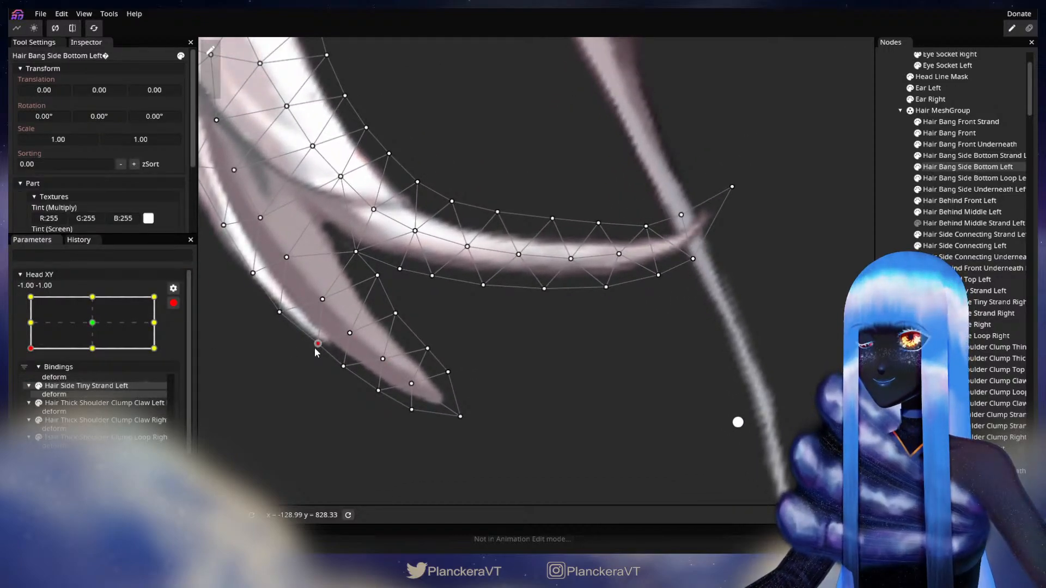
pyautogui.click(172, 304)
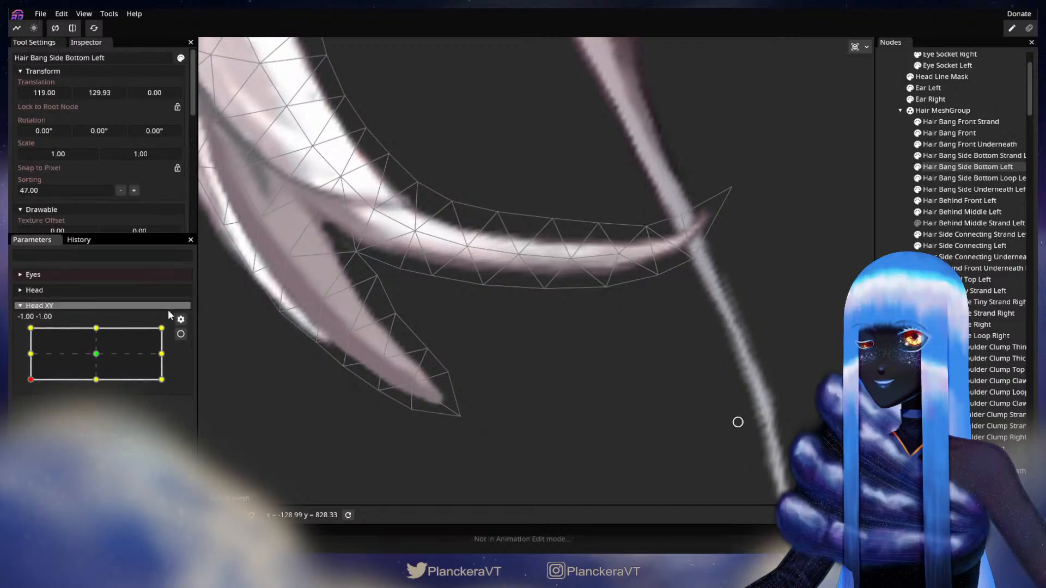
pyautogui.moveTo(31, 384)
pyautogui.mouseDown()
pyautogui.moveTo(31, 357)
pyautogui.moveTo(31, 379)
pyautogui.mouseUp()
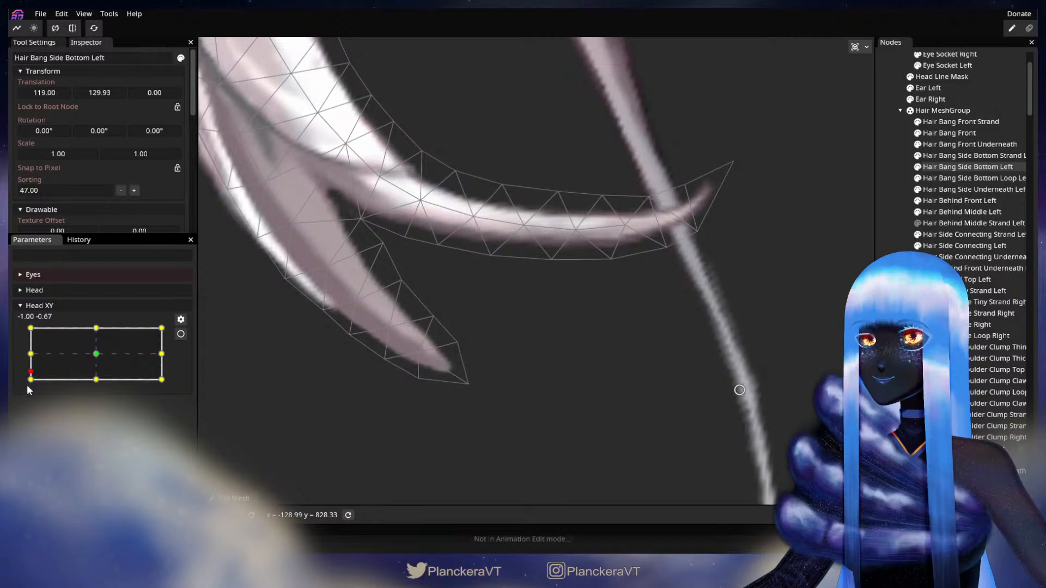
pyautogui.hotkey('ctrl', 's')
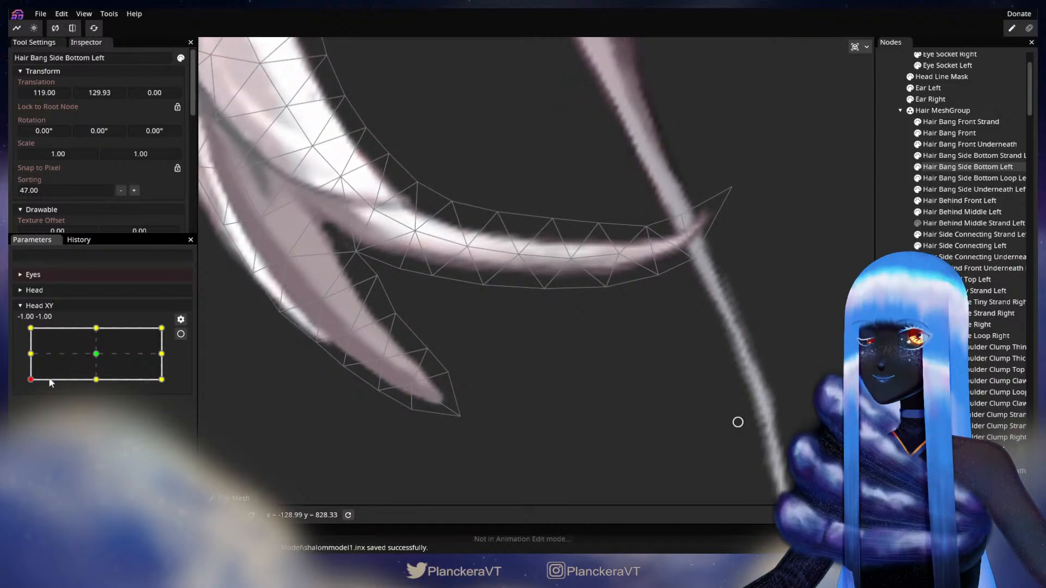
# - Nudge the shorter tip's upper interior vertex, then shift its lower outer-edge and inner-edge vertices slightly up and outward at Head XY -1.00, -1.00, previewing each change
pyautogui.click(181, 334)
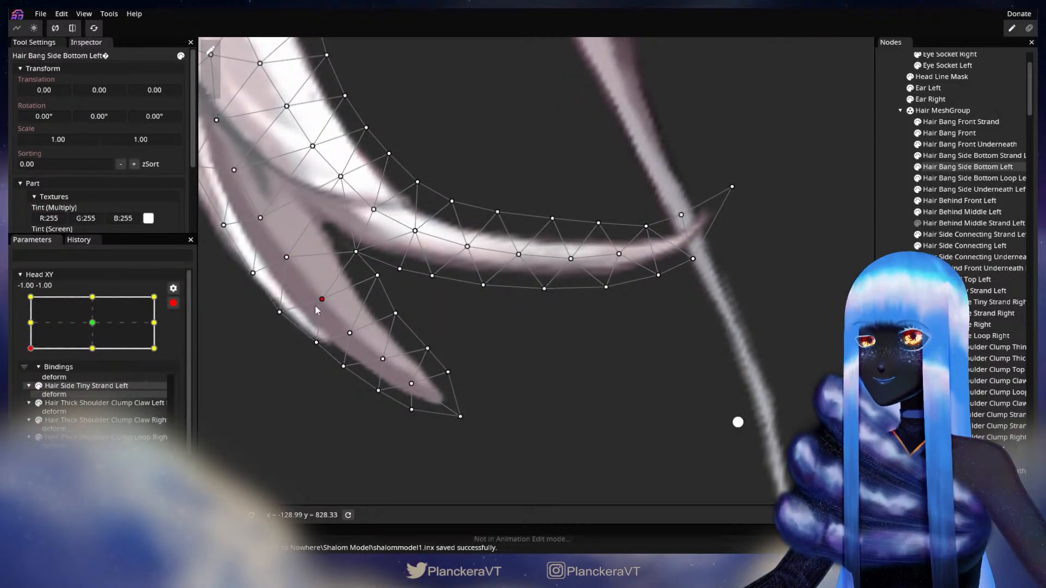
pyautogui.click(174, 303)
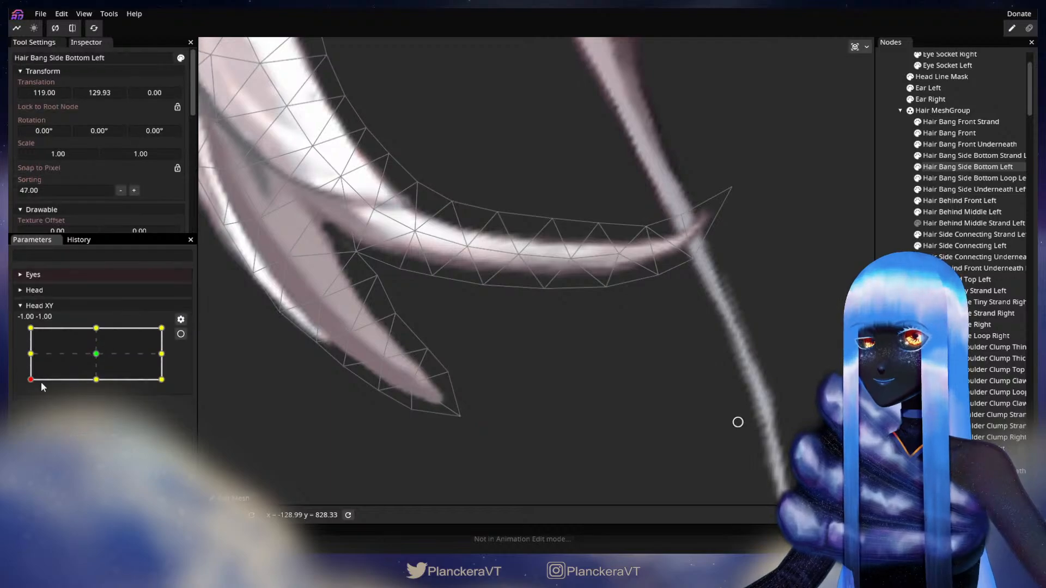
pyautogui.moveTo(31, 379)
pyautogui.mouseDown()
pyautogui.moveTo(30, 355)
pyautogui.moveTo(31, 380)
pyautogui.mouseUp()
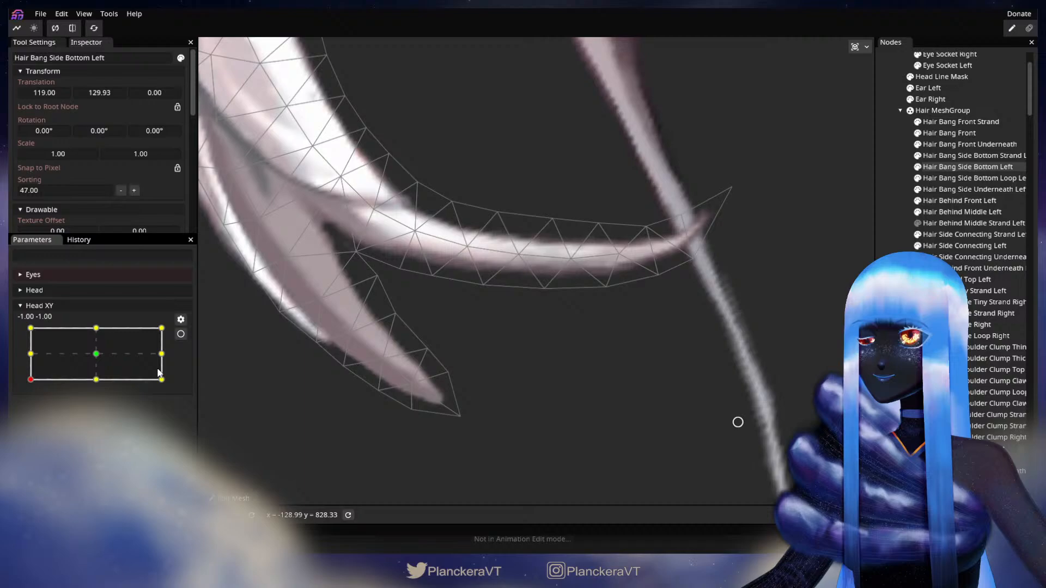
pyautogui.click(181, 334)
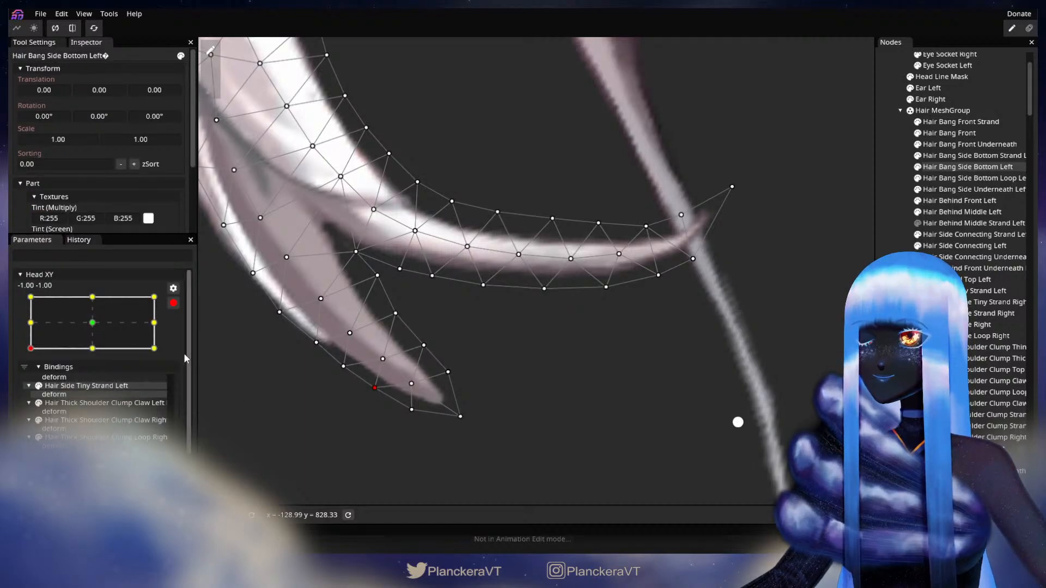
pyautogui.click(172, 304)
pyautogui.moveTo(30, 380)
pyautogui.mouseDown()
pyautogui.moveTo(30, 354)
pyautogui.moveTo(31, 382)
pyautogui.mouseUp()
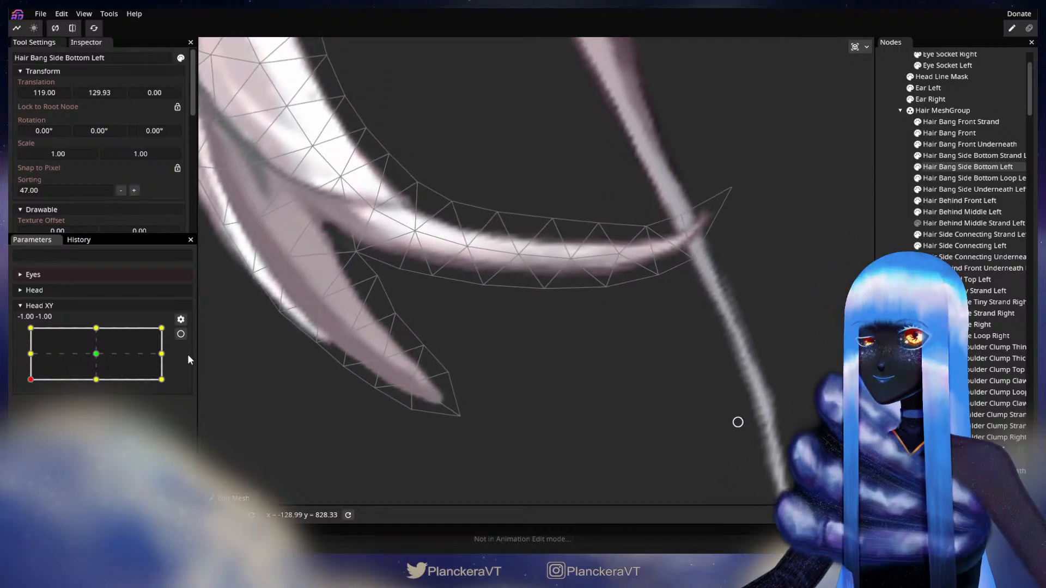
# - Fine-tune the middle interior vertex and the two inner-edge vertices below the fork at Head XY -1.00, -1.00, previewing the movement between adjustments
pyautogui.click(180, 334)
pyautogui.click(351, 333)
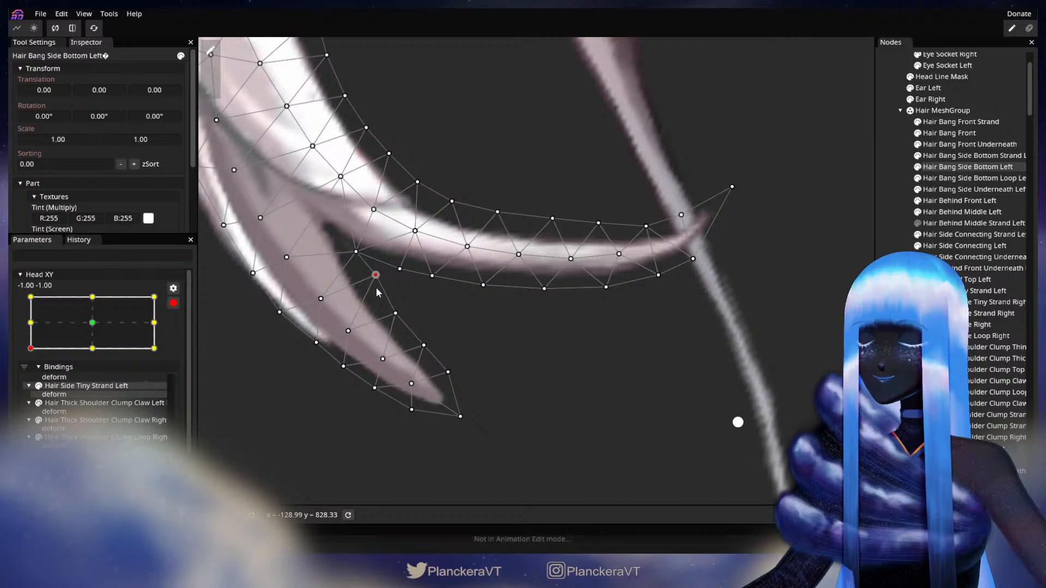
pyautogui.click(173, 303)
pyautogui.moveTo(30, 384)
pyautogui.mouseDown()
pyautogui.moveTo(23, 358)
pyautogui.moveTo(20, 386)
pyautogui.mouseUp()
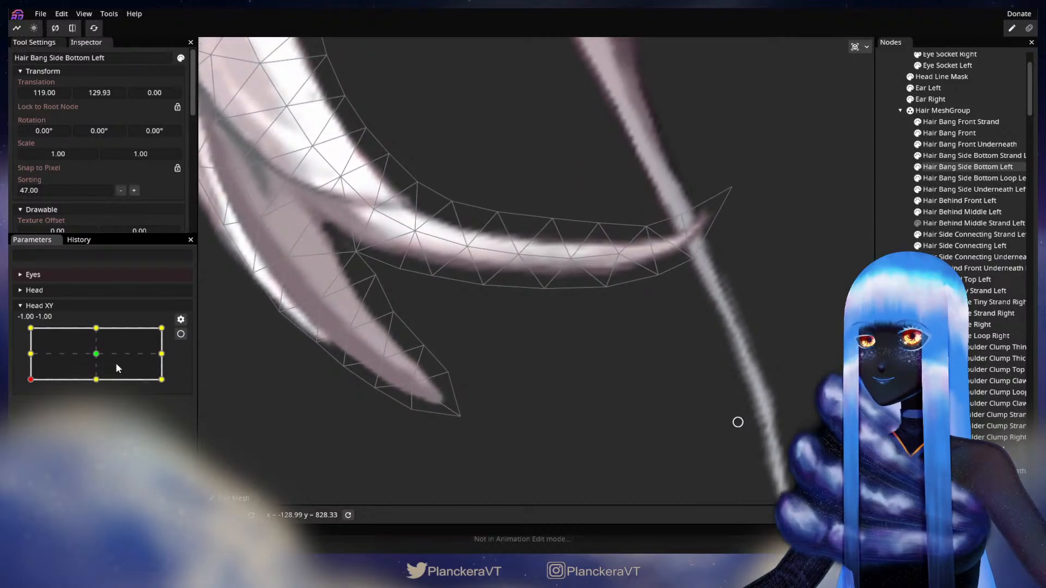
pyautogui.click(181, 334)
pyautogui.moveTo(349, 333); pyautogui.dragTo(353, 336)
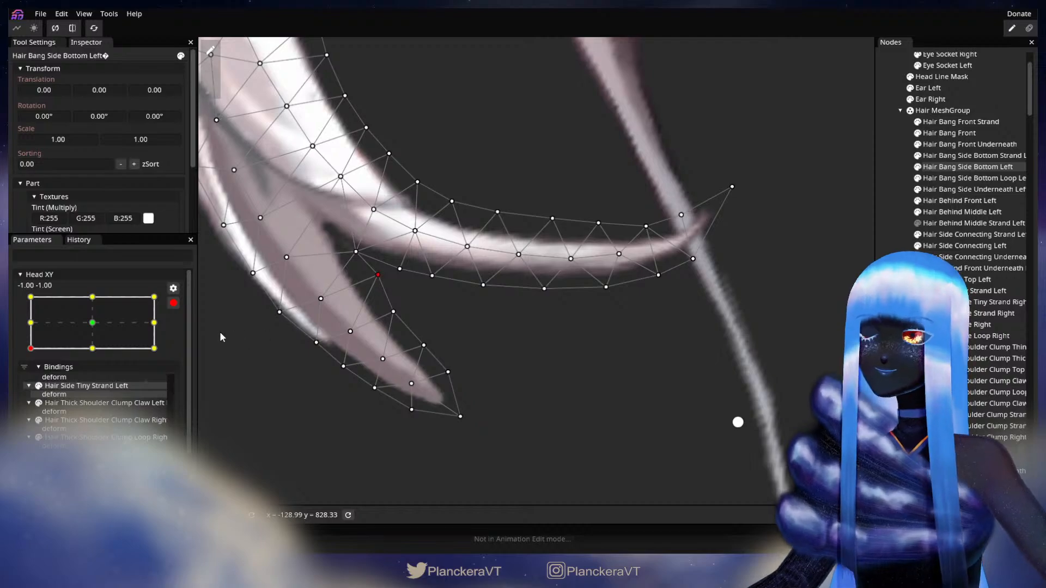
pyautogui.click(173, 303)
pyautogui.click(30, 381)
pyautogui.moveTo(30, 381); pyautogui.dragTo(71, 379)
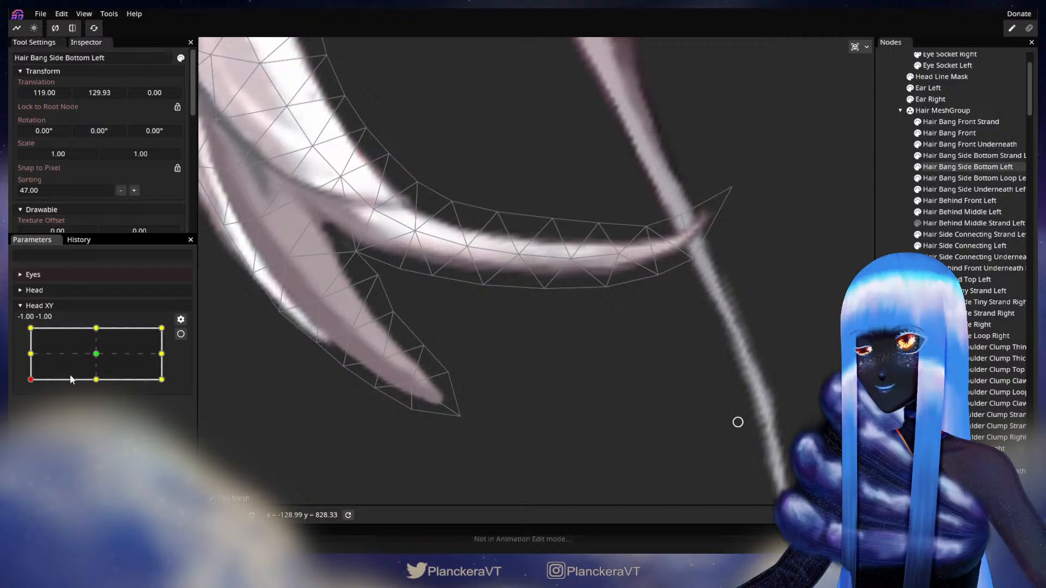
# - Move the last inner-edge vertex of the shorter tip outward and down, nudge the end vertex slightly, and preview the Head XY movement
pyautogui.click(181, 335)
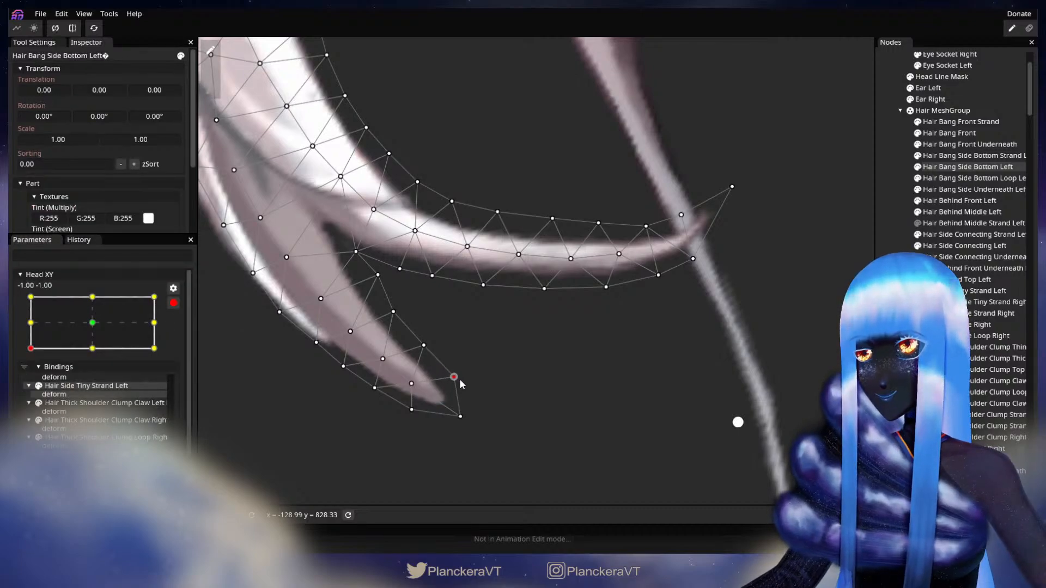
pyautogui.moveTo(461, 416); pyautogui.dragTo(462, 417)
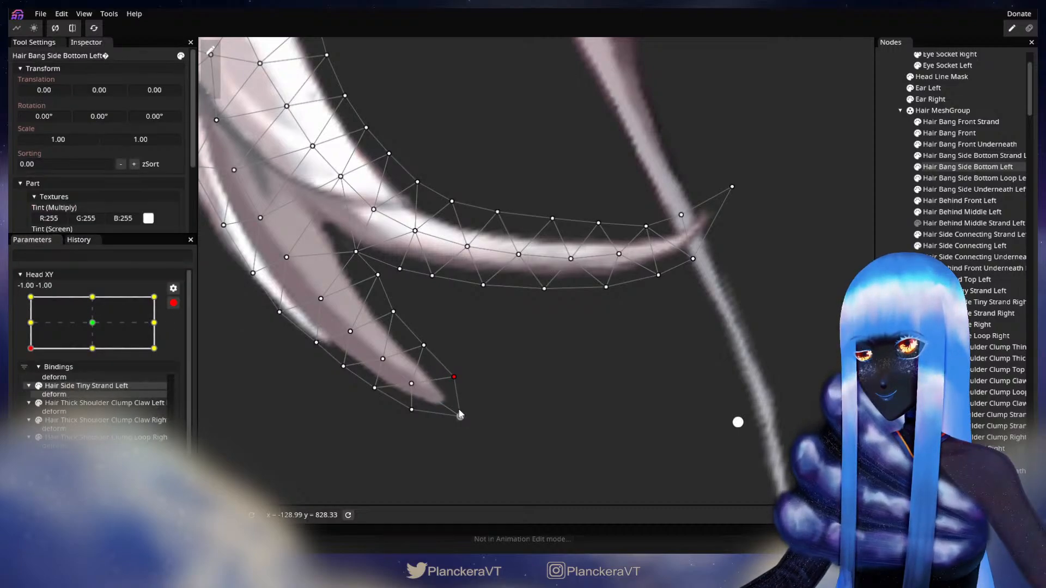
pyautogui.click(173, 303)
pyautogui.moveTo(32, 379)
pyautogui.mouseDown()
pyautogui.moveTo(26, 357)
pyautogui.moveTo(14, 376)
pyautogui.moveTo(9, 361)
pyautogui.moveTo(13, 385)
pyautogui.mouseUp()
# - Adjust the two outer-edge vertices nearest the end of the shorter tip at Head XY -1.00, -1.00, refining them between previews
pyautogui.click(181, 334)
pyautogui.click(410, 409)
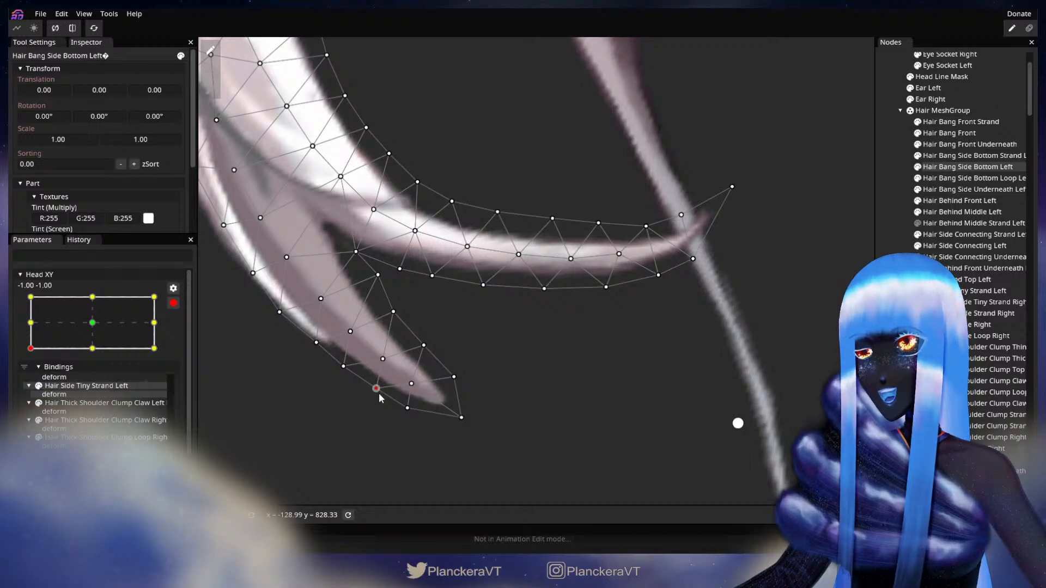
pyautogui.click(173, 303)
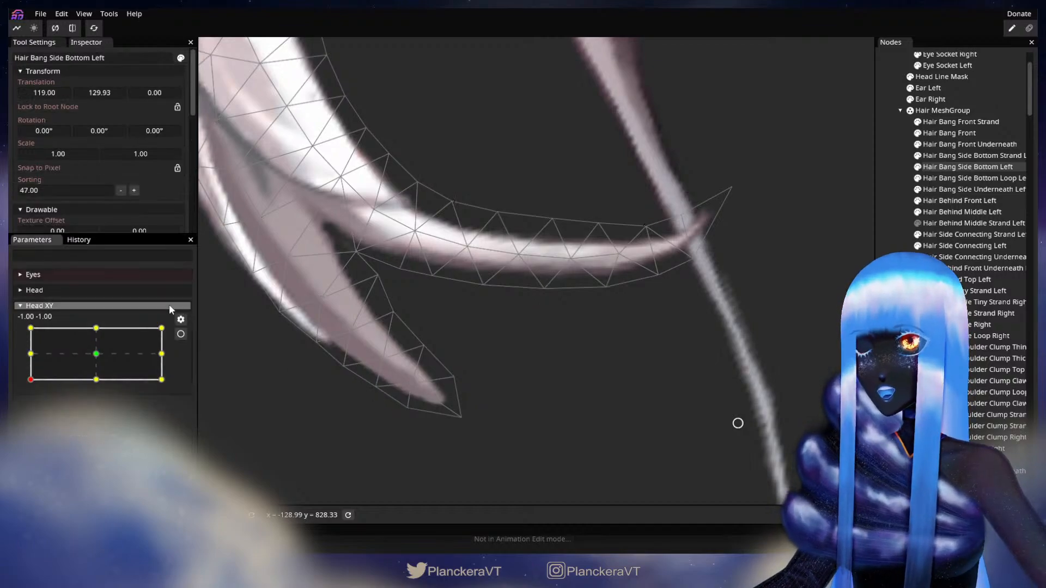
pyautogui.moveTo(32, 380); pyautogui.dragTo(88, 371)
pyautogui.click(180, 334)
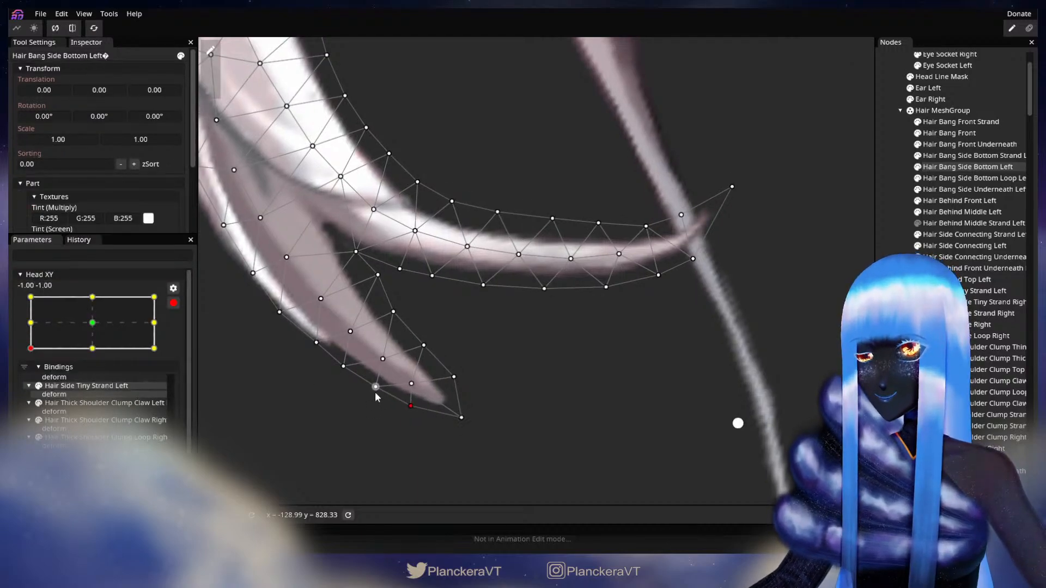
pyautogui.click(173, 303)
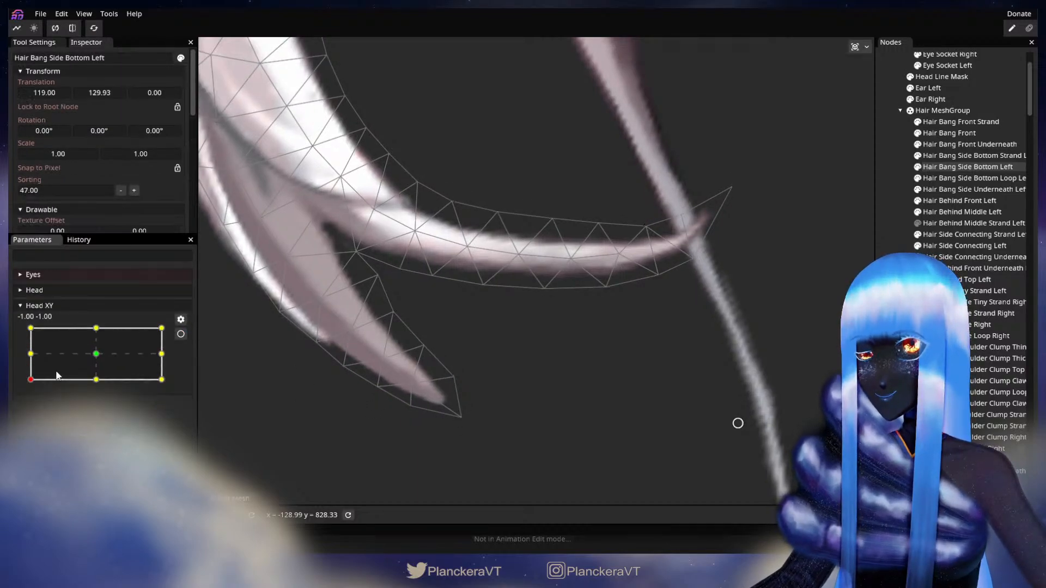
pyautogui.moveTo(29, 380)
pyautogui.mouseDown()
pyautogui.moveTo(27, 356)
pyautogui.moveTo(18, 387)
pyautogui.moveTo(19, 354)
pyautogui.moveTo(15, 388)
pyautogui.mouseUp()
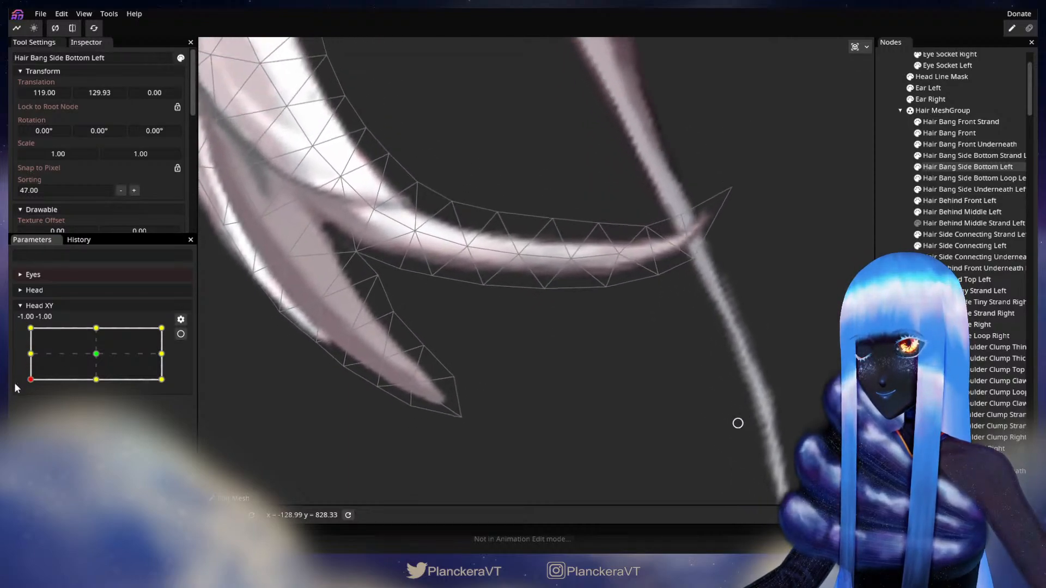
# - Deselect the hair part, disarm Head XY, and examine how the side bang moves with the whole head near -1.00, -1.00
pyautogui.click(181, 334)
pyautogui.click(350, 332)
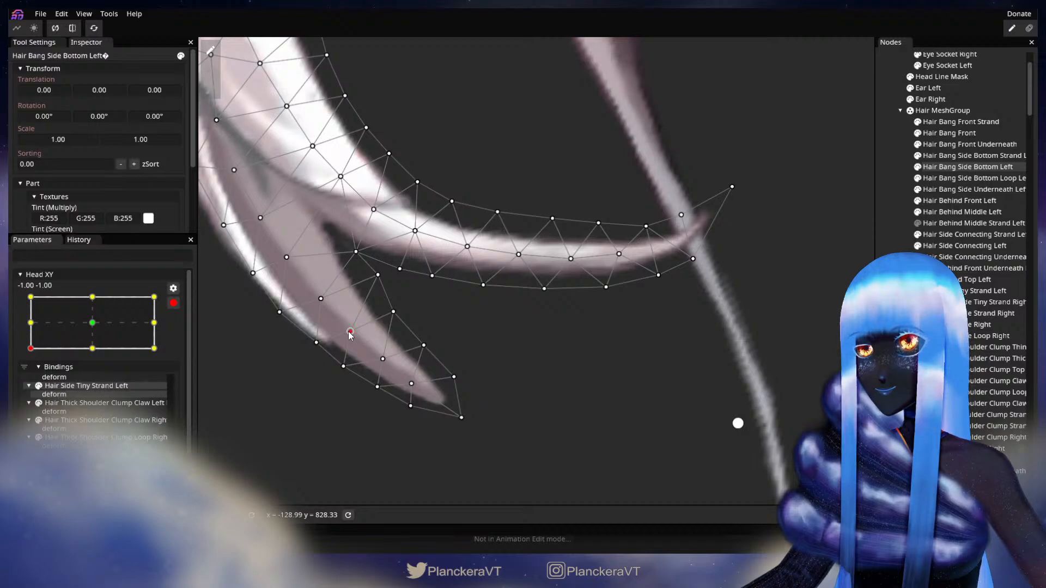
pyautogui.click(680, 362)
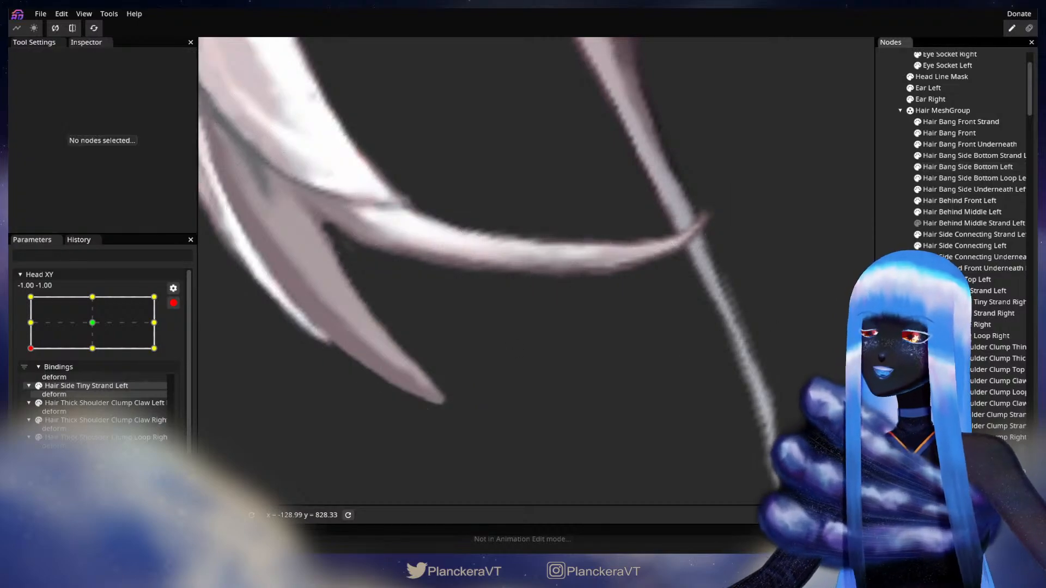
pyautogui.scroll(-2, 582, 273)
pyautogui.scroll(-3, 576, 341)
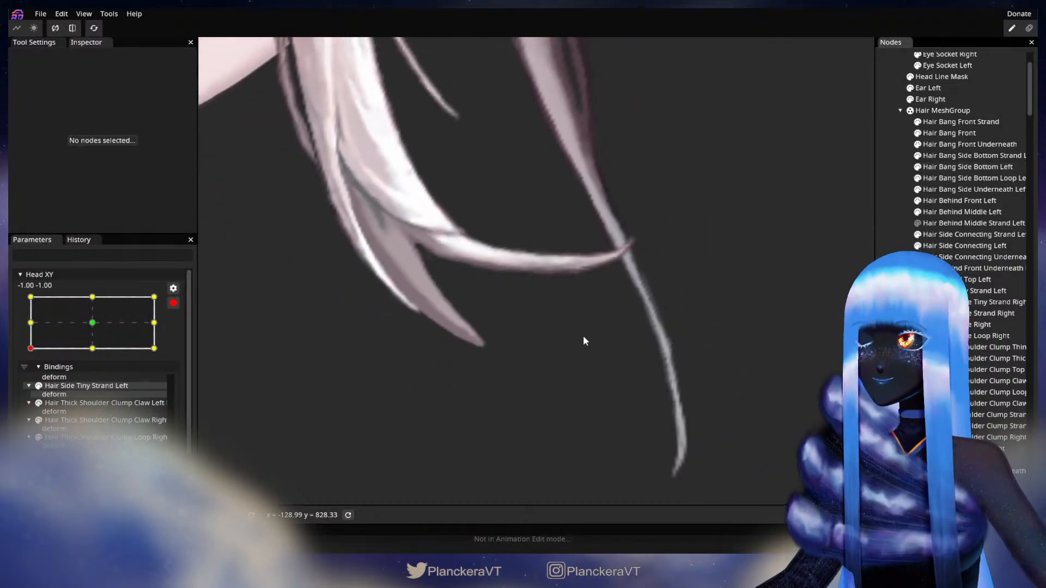
pyautogui.scroll(-4, 594, 326)
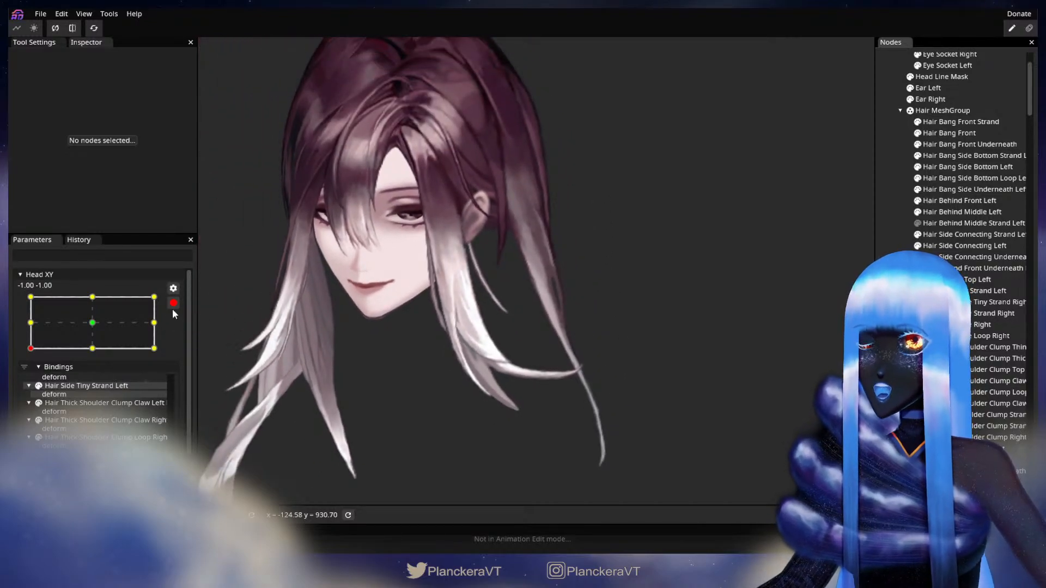
pyautogui.click(174, 304)
pyautogui.moveTo(32, 381)
pyautogui.mouseDown()
pyautogui.moveTo(26, 352)
pyautogui.moveTo(22, 385)
pyautogui.moveTo(22, 375)
pyautogui.mouseUp()
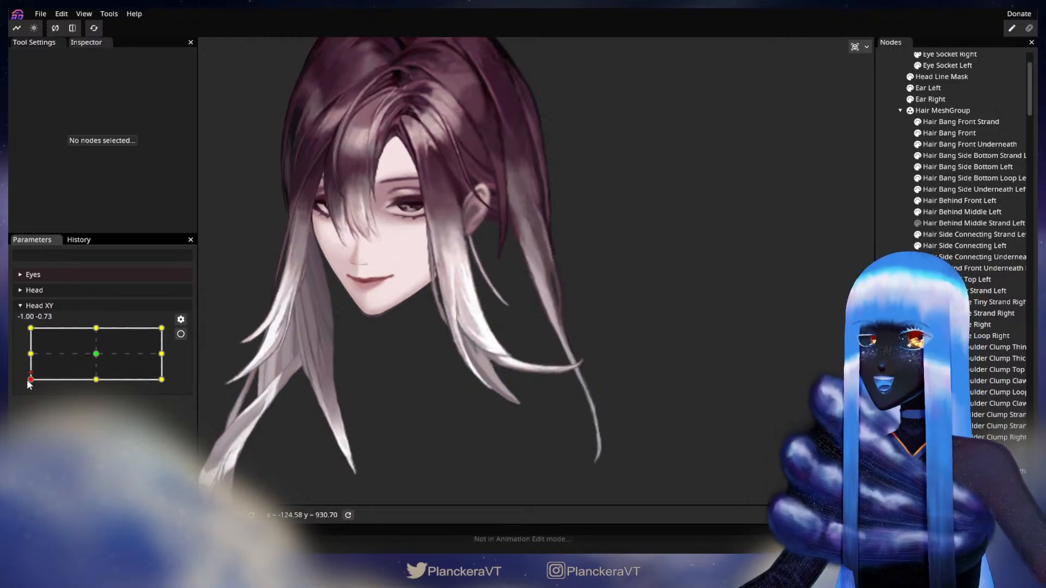
pyautogui.moveTo(24, 382)
pyautogui.mouseDown()
pyautogui.moveTo(27, 360)
pyautogui.moveTo(31, 381)
pyautogui.moveTo(39, 362)
pyautogui.moveTo(35, 381)
pyautogui.mouseUp()
# - Arm Head XY at -1.00, -1.00 and nudge the interior vertices along the middle of the shorter tip of Hair Bang Side Bottom Left
pyautogui.scroll(5, 535, 421)
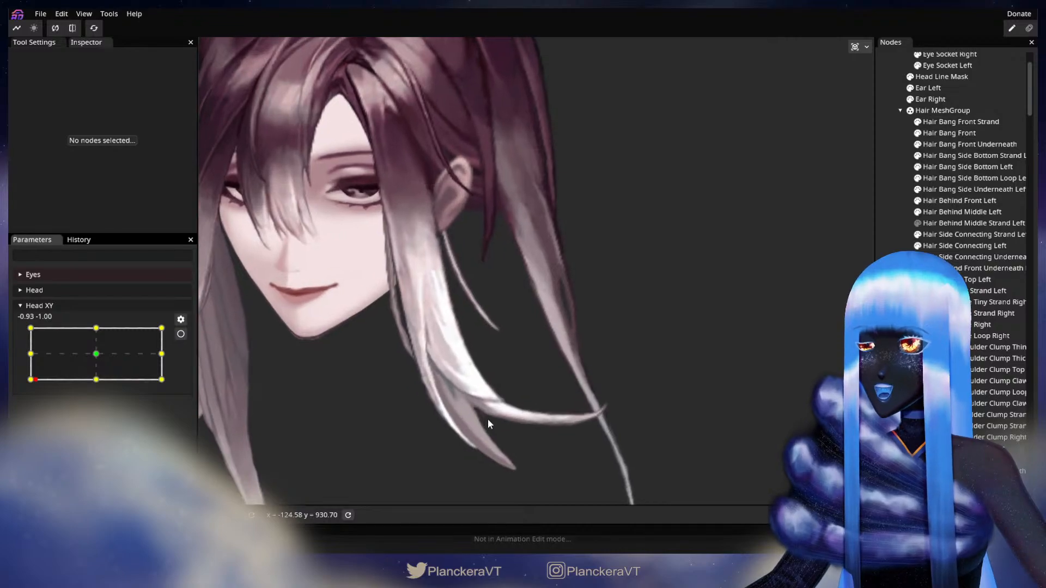
pyautogui.scroll(2, 485, 425)
pyautogui.moveTo(445, 463); pyautogui.dragTo(462, 378)
pyautogui.scroll(2, 458, 382)
pyautogui.moveTo(389, 401); pyautogui.dragTo(404, 342)
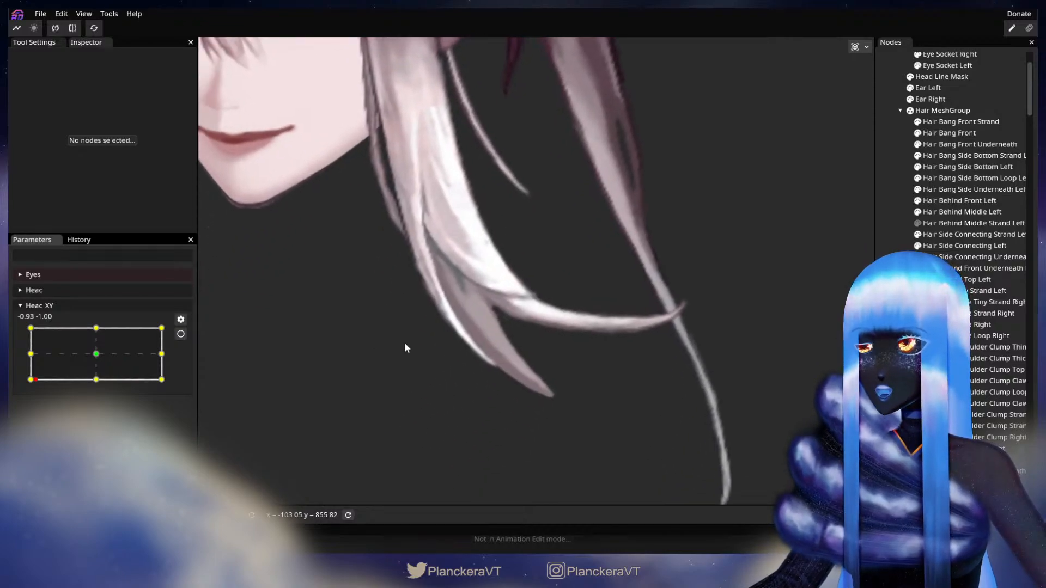
pyautogui.click(181, 334)
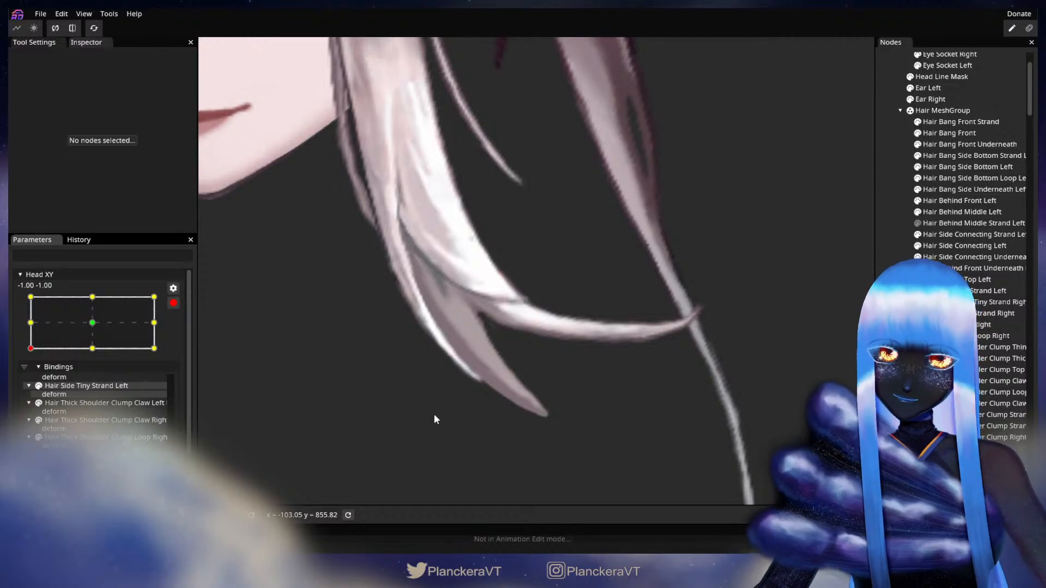
pyautogui.scroll(2, 434, 414)
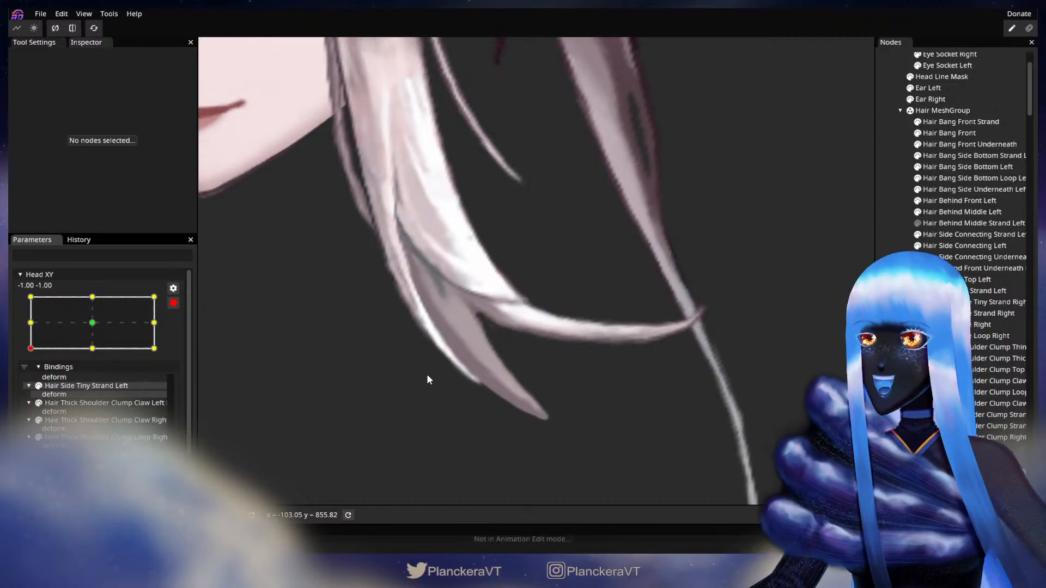
pyautogui.click(977, 167)
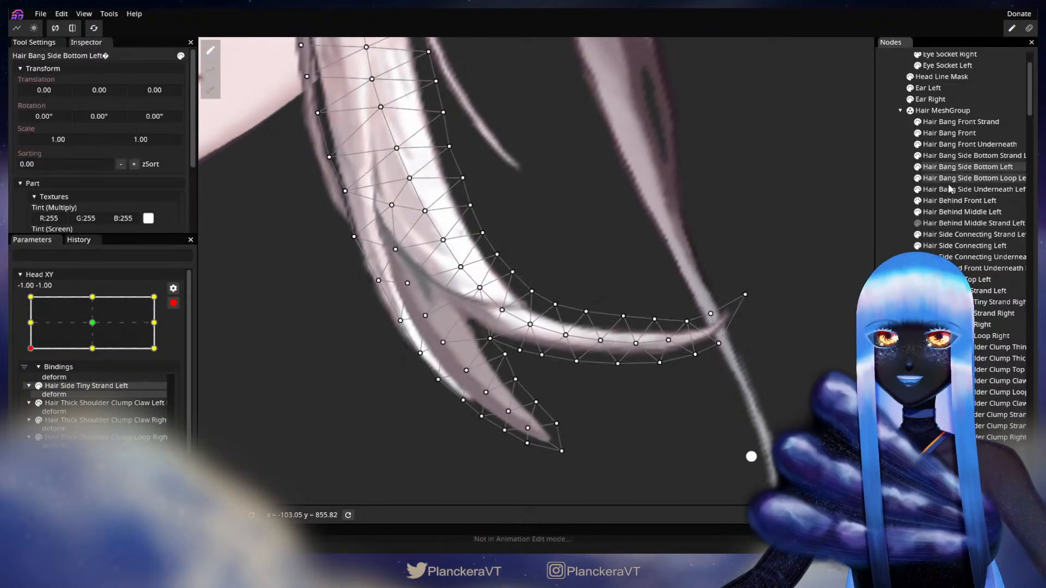
pyautogui.scroll(1, 410, 443)
pyautogui.moveTo(455, 457); pyautogui.dragTo(521, 389)
pyautogui.scroll(1, 521, 393)
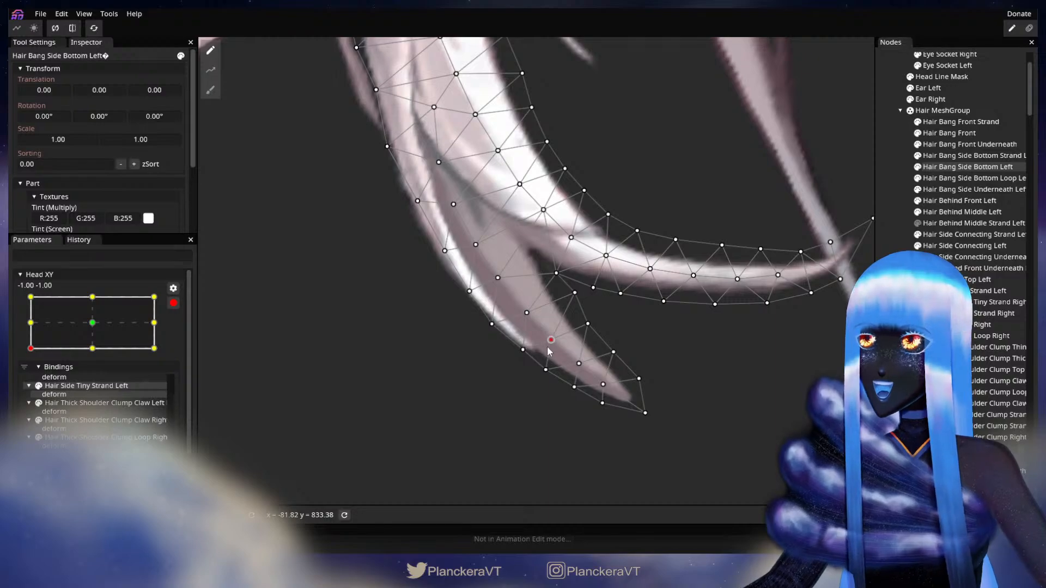
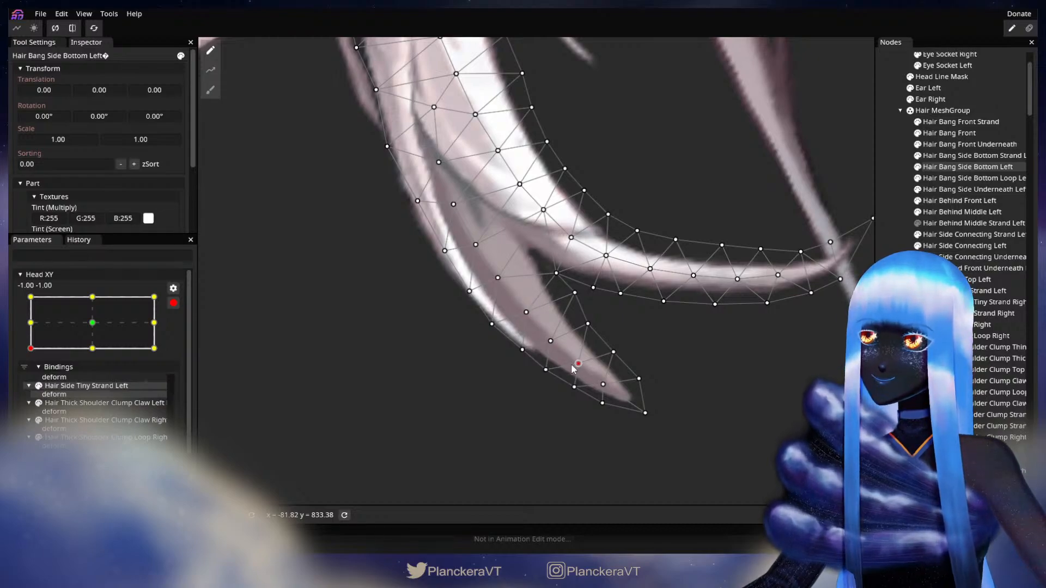
pyautogui.click(697, 392)
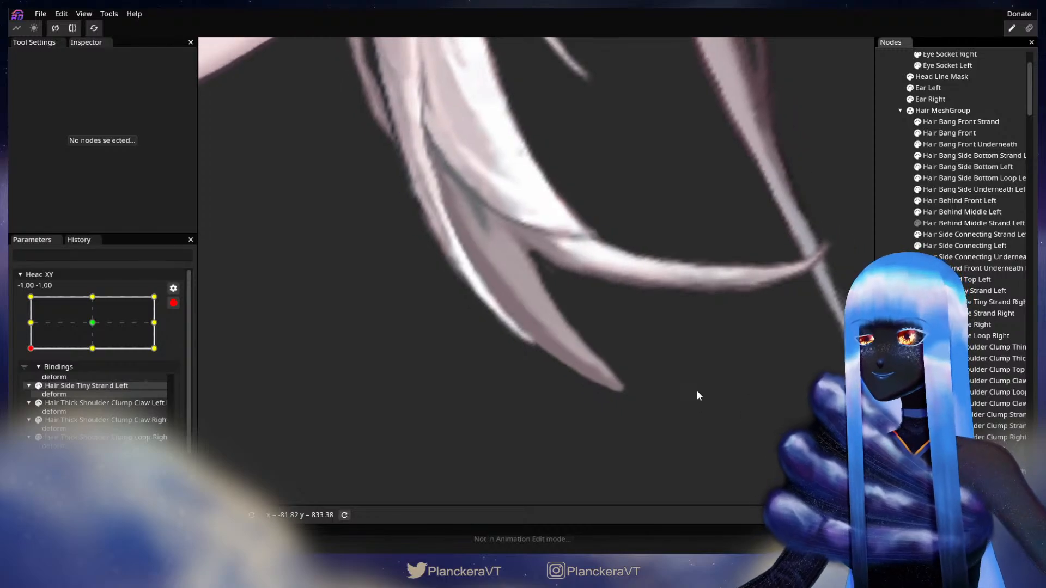
pyautogui.scroll(-3, 673, 375)
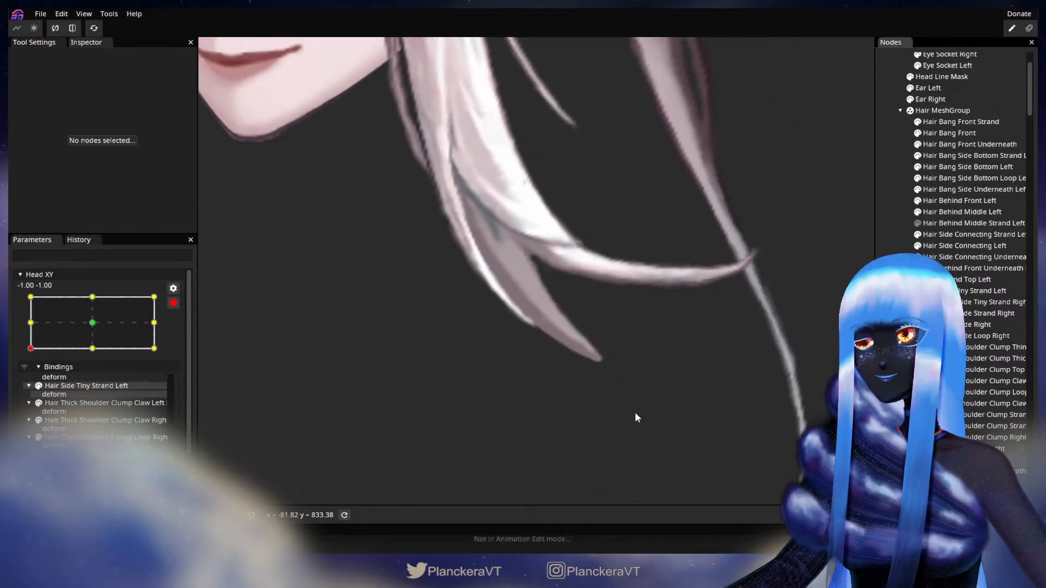
pyautogui.scroll(-5, 639, 420)
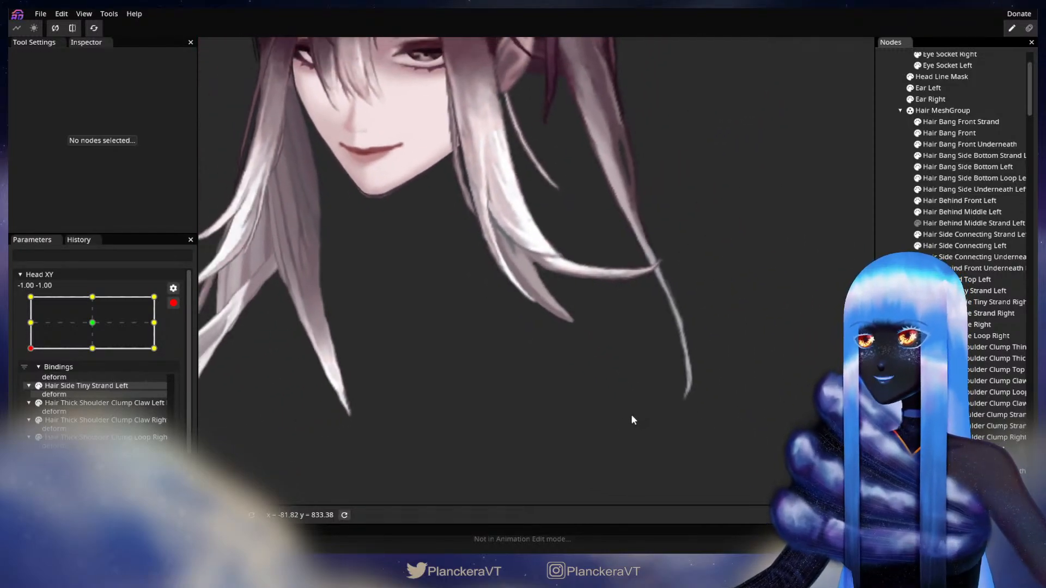
# - Reselect Hair Bang Side Bottom Left and fine-tune the two neighbouring interior vertices midway down the shorter tip, leaving the part deselected
pyautogui.scroll(5, 560, 391)
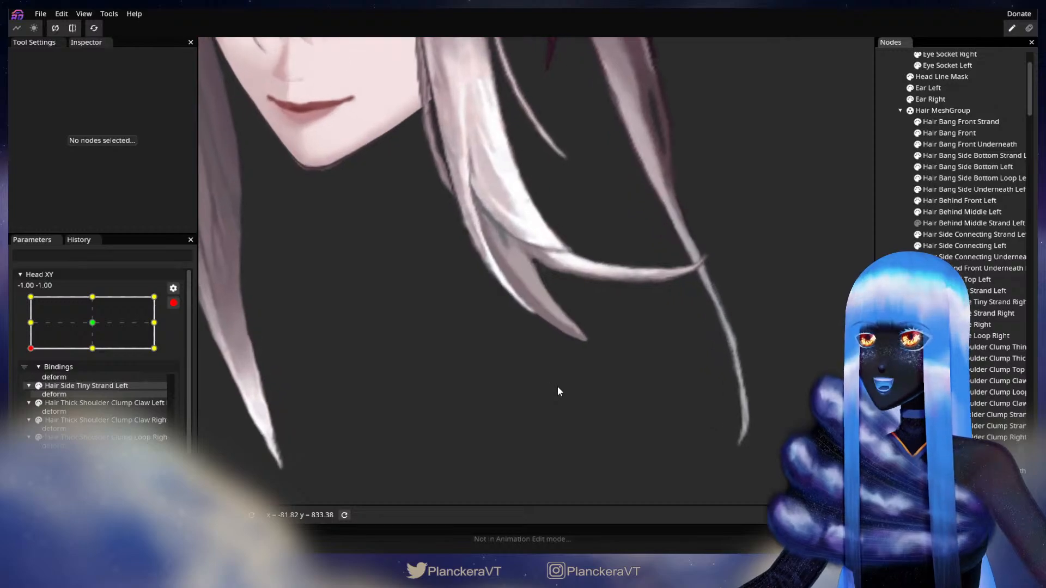
pyautogui.scroll(5, 557, 391)
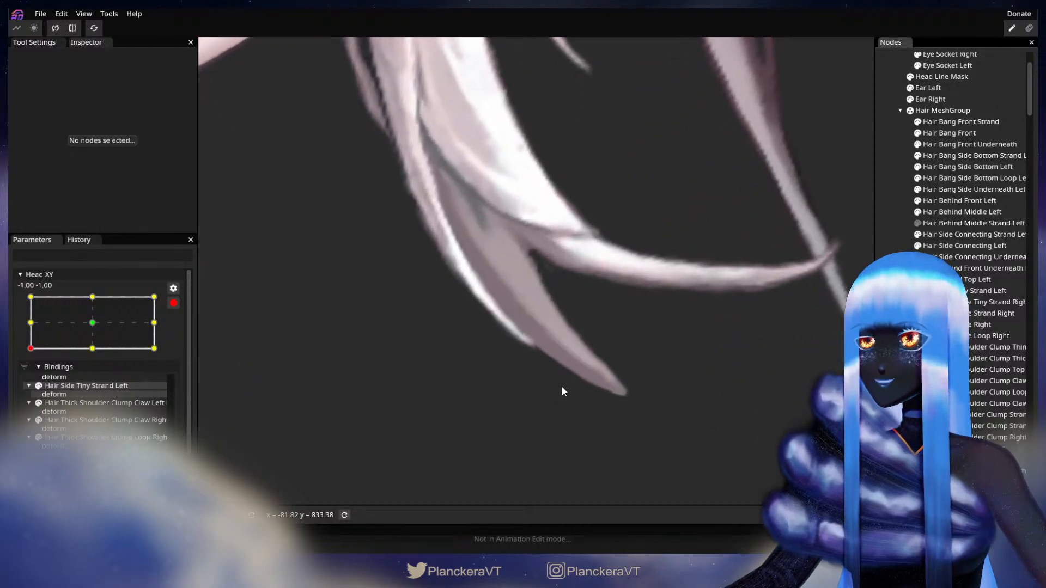
pyautogui.click(999, 168)
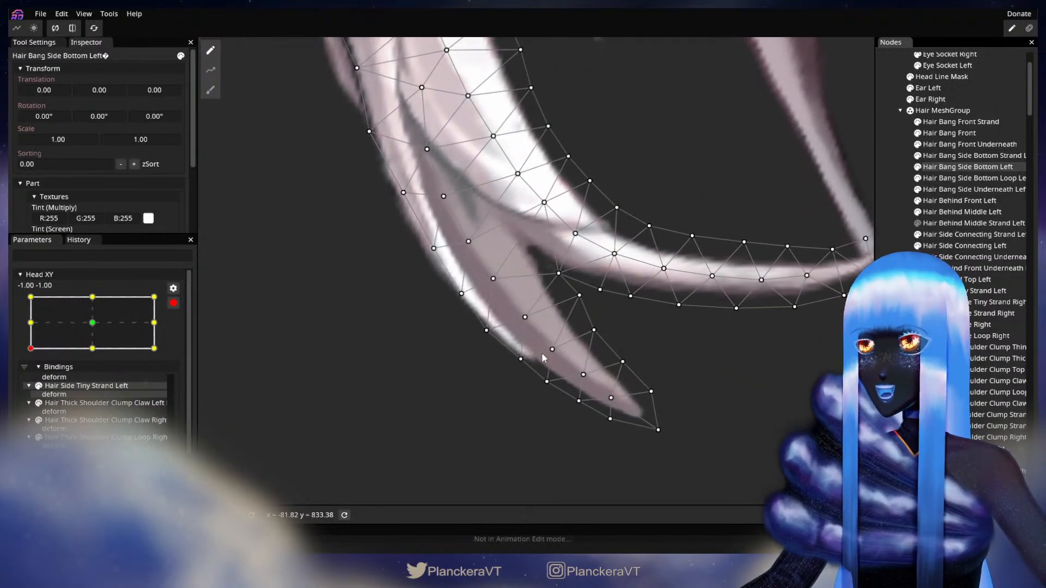
pyautogui.click(552, 350)
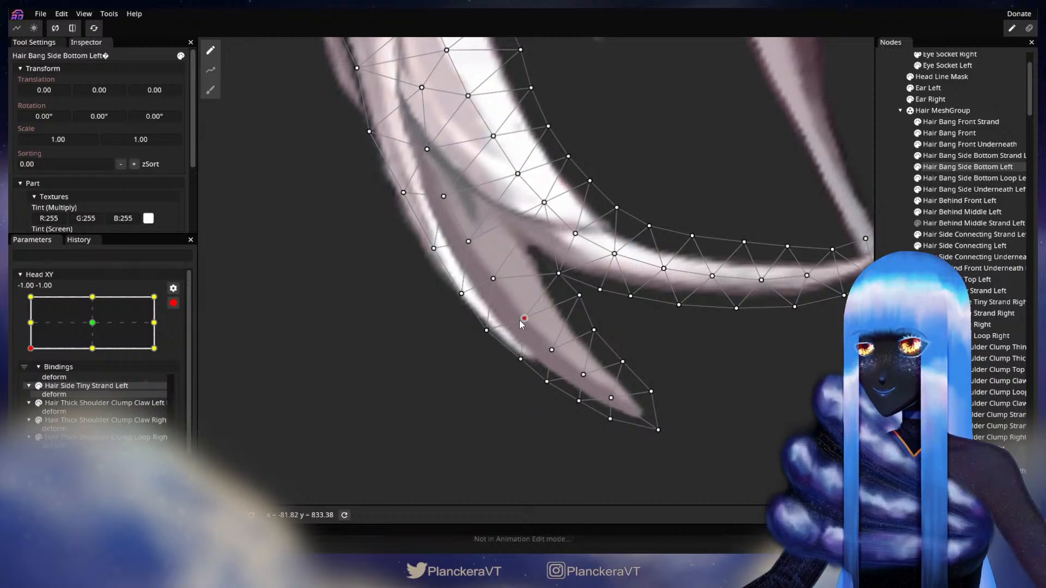
pyautogui.click(894, 327)
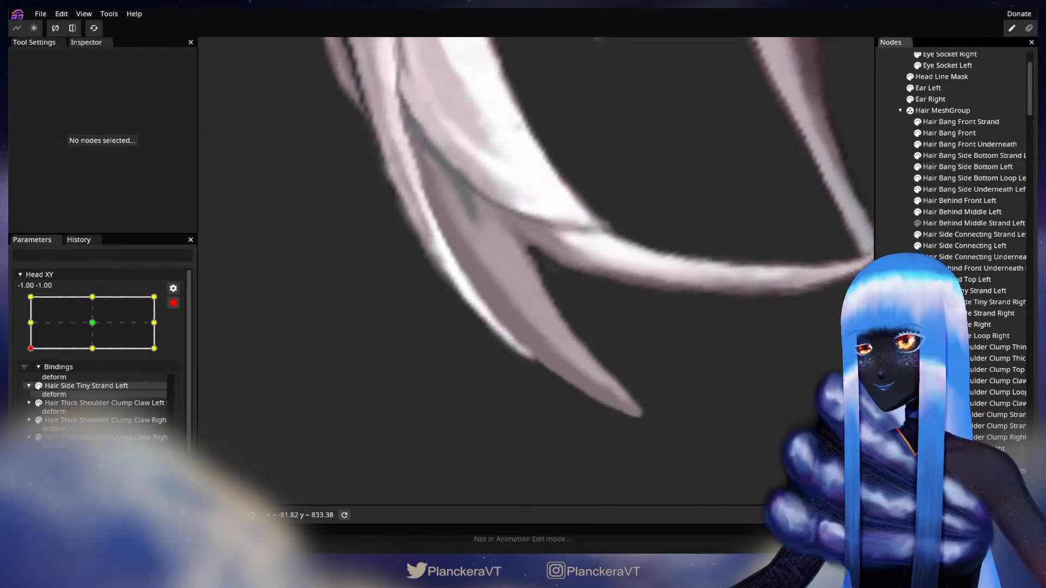
# - Disarm Head XY and examine the side bang's movement on the whole head between -1.00, 0.00 and -1.00, -1.00
pyautogui.scroll(-3, 674, 312)
pyautogui.scroll(-5, 650, 284)
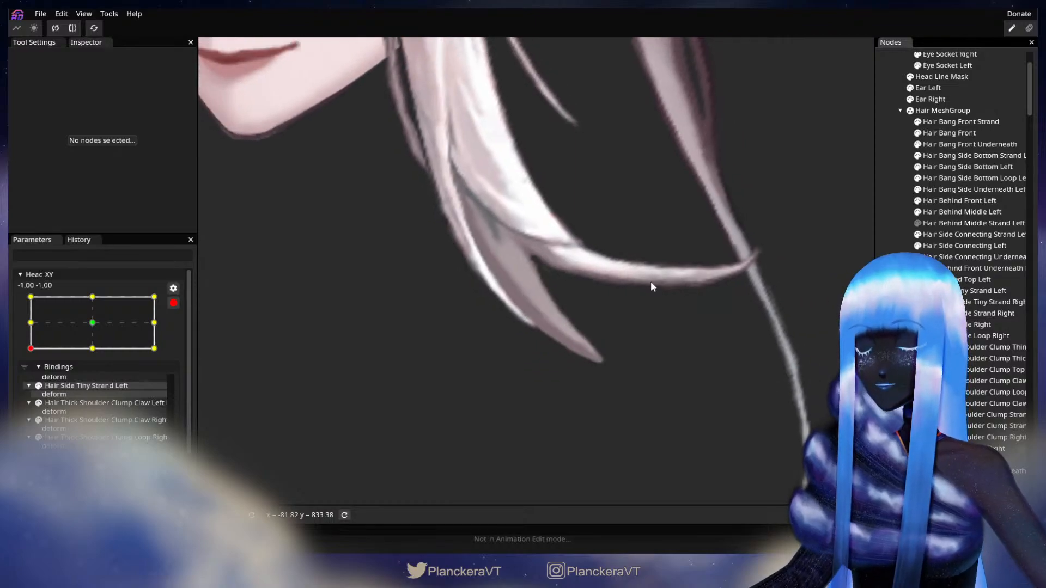
pyautogui.scroll(-4, 642, 312)
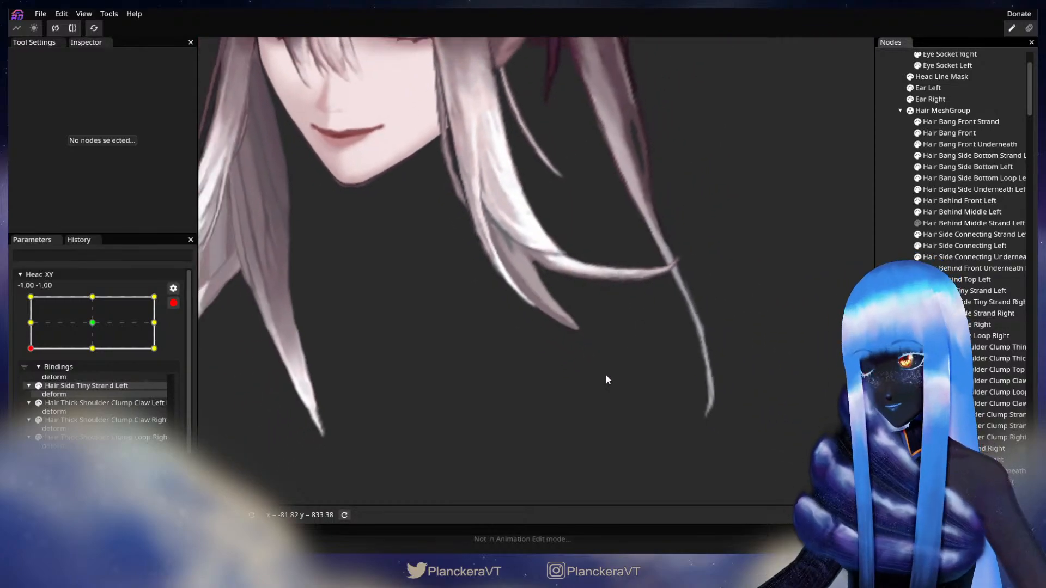
pyautogui.scroll(-5, 590, 387)
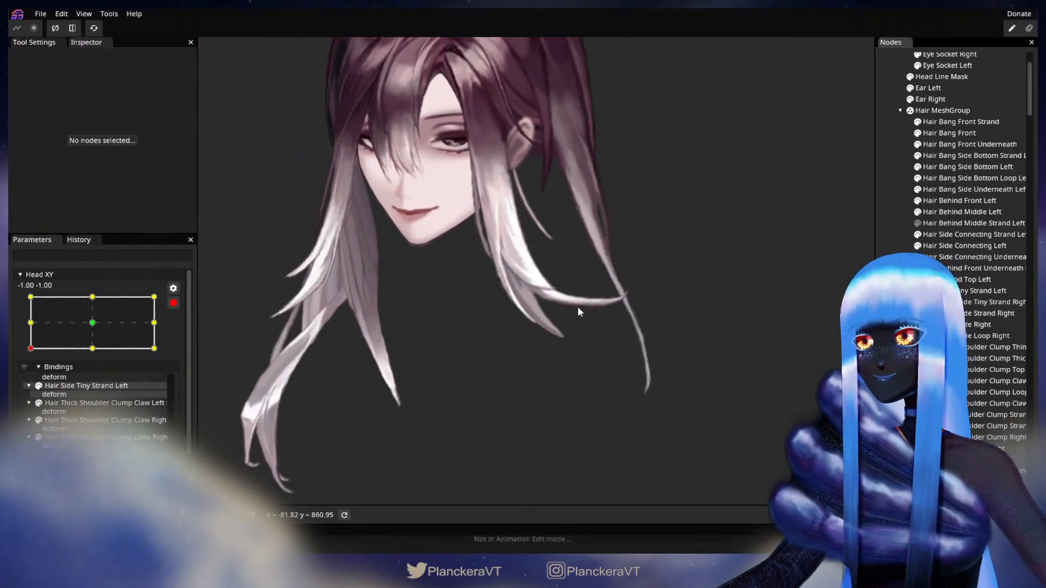
pyautogui.click(172, 302)
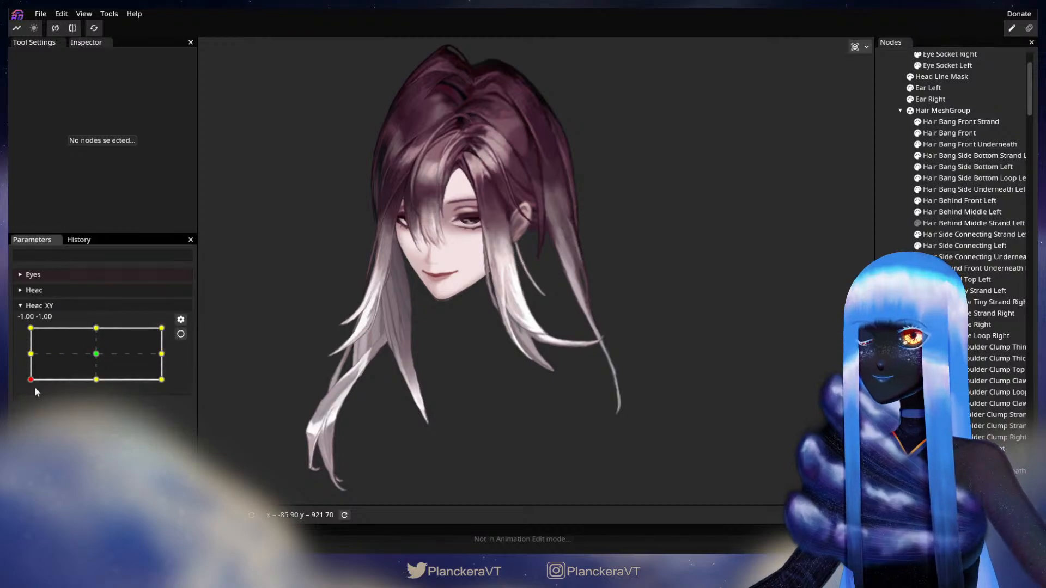
pyautogui.moveTo(30, 380)
pyautogui.mouseDown()
pyautogui.moveTo(28, 364)
pyautogui.moveTo(20, 391)
pyautogui.moveTo(25, 361)
pyautogui.mouseUp()
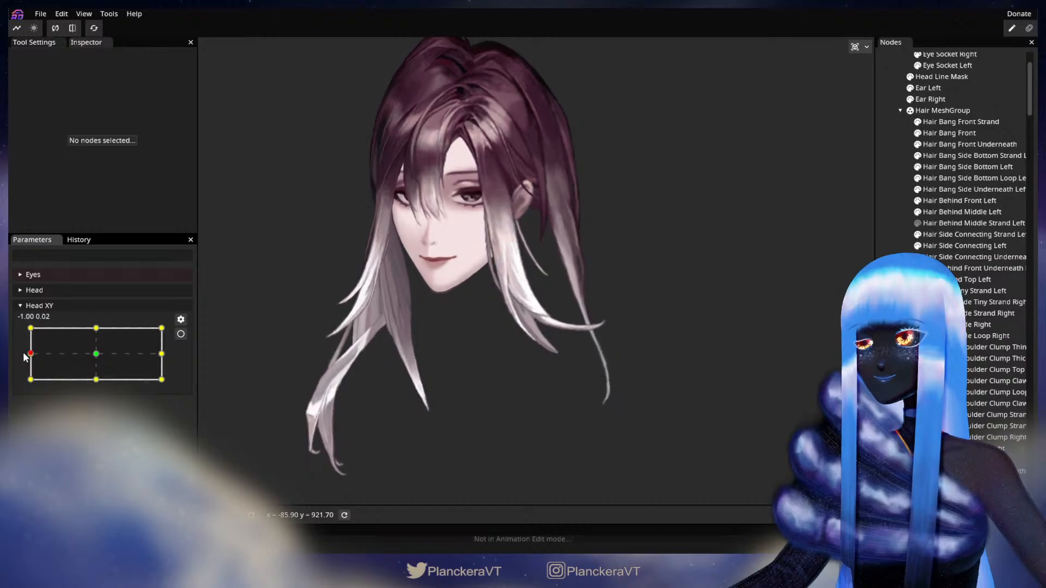
pyautogui.scroll(2, 529, 376)
pyautogui.scroll(4, 530, 376)
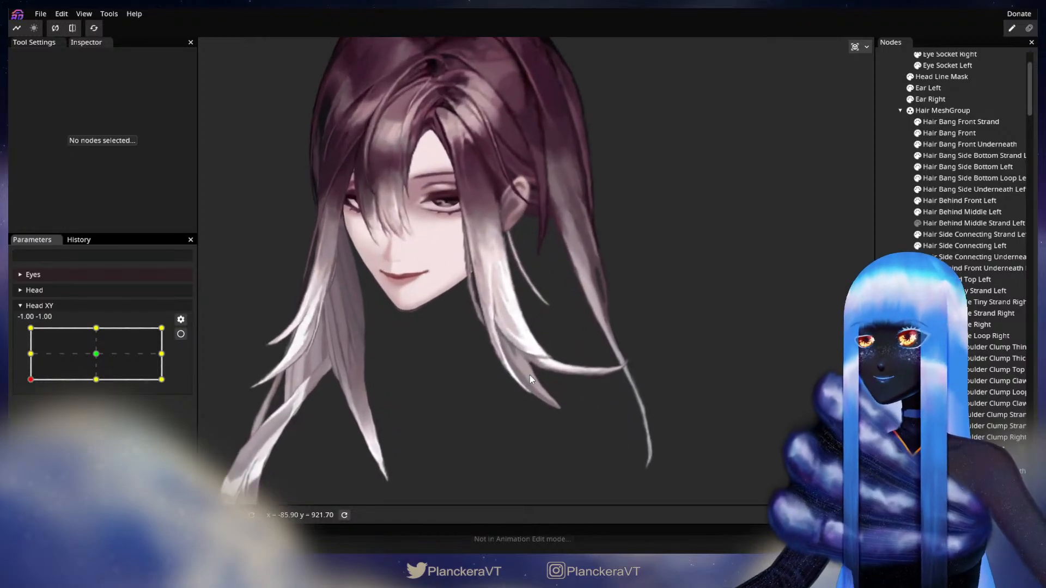
pyautogui.scroll(1, 529, 313)
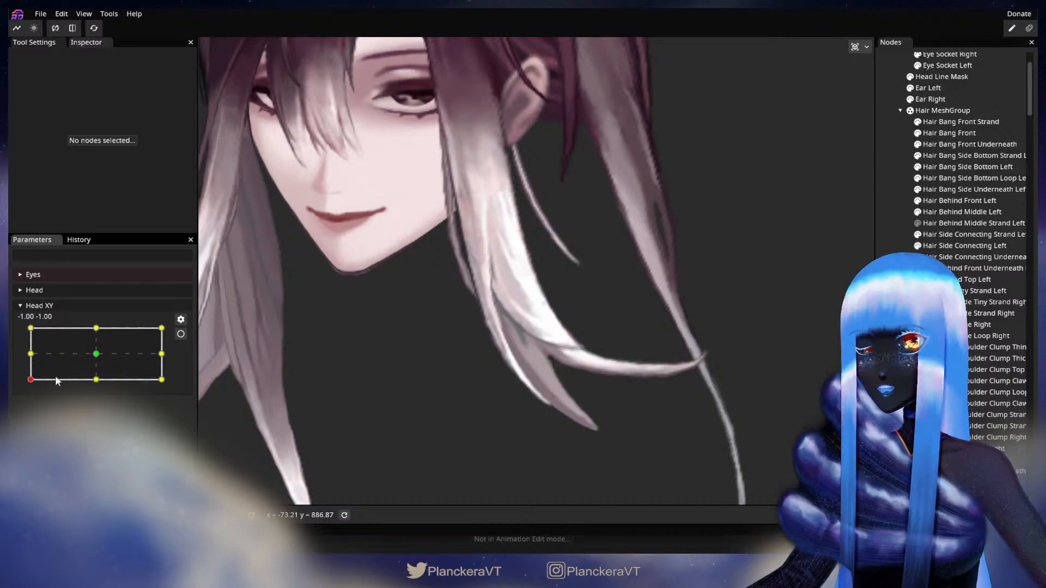
pyautogui.moveTo(27, 383)
pyautogui.mouseDown()
pyautogui.moveTo(25, 349)
pyautogui.moveTo(26, 378)
pyautogui.mouseUp()
# - Nudge three interior vertices above the fork of Hair Bang Side Bottom Left at Head XY -1.00, -1.00 and preview the movement
pyautogui.click(180, 334)
pyautogui.scroll(5, 479, 379)
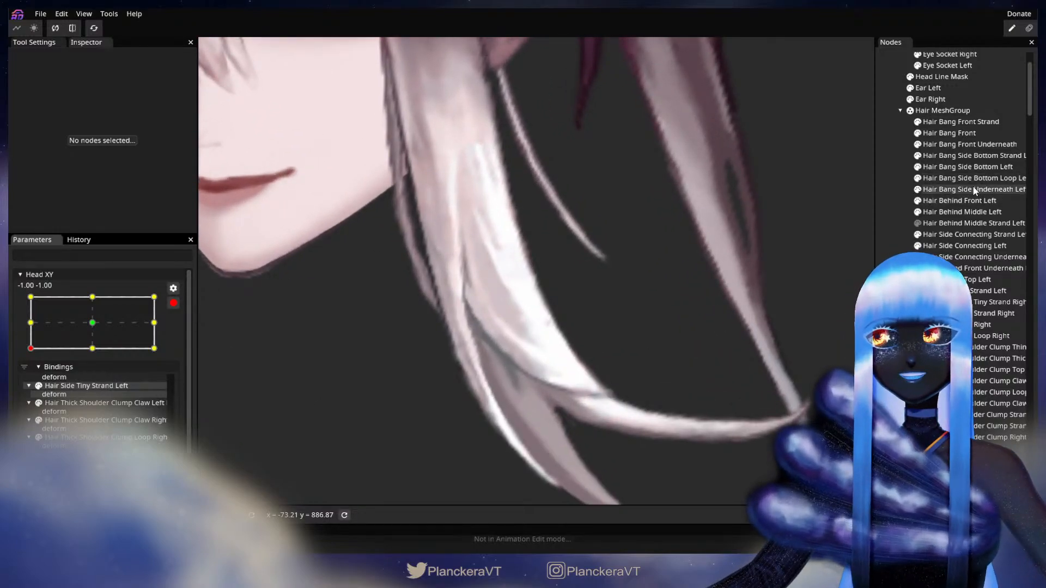
pyautogui.click(965, 166)
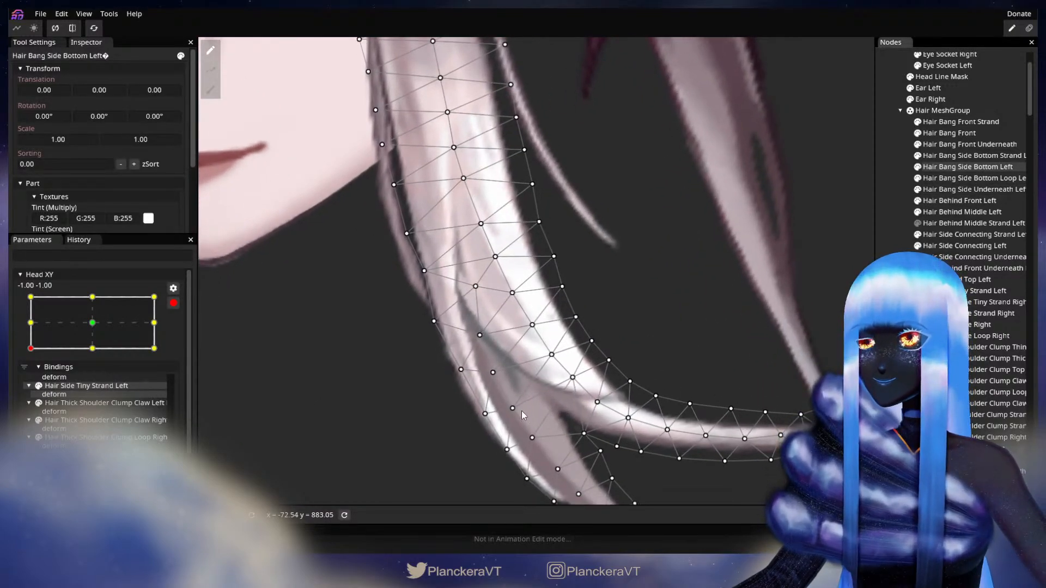
pyautogui.click(552, 354)
pyautogui.moveTo(554, 353); pyautogui.dragTo(575, 375)
pyautogui.click(573, 377)
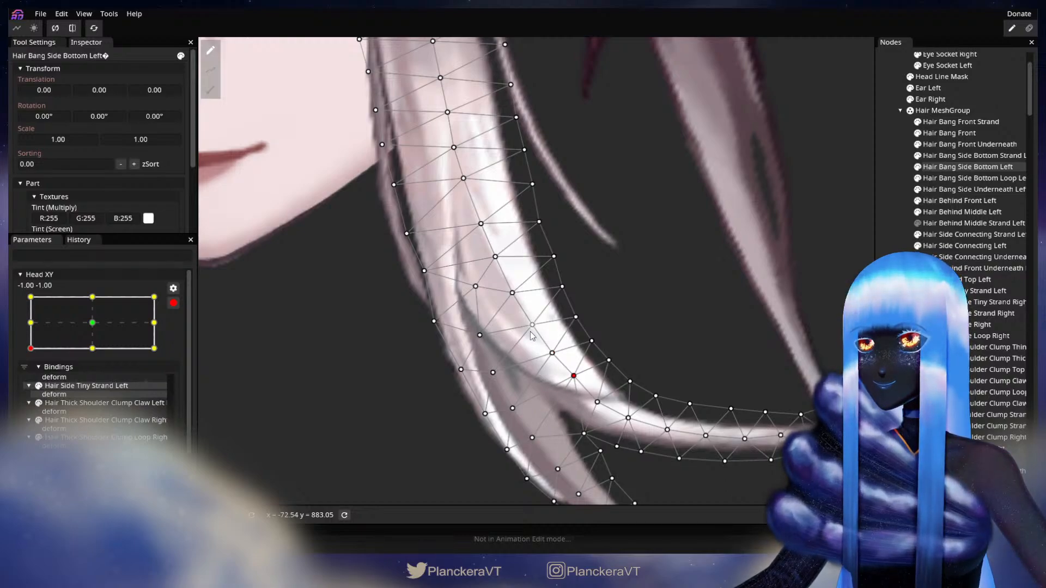
pyautogui.moveTo(529, 334); pyautogui.dragTo(528, 337)
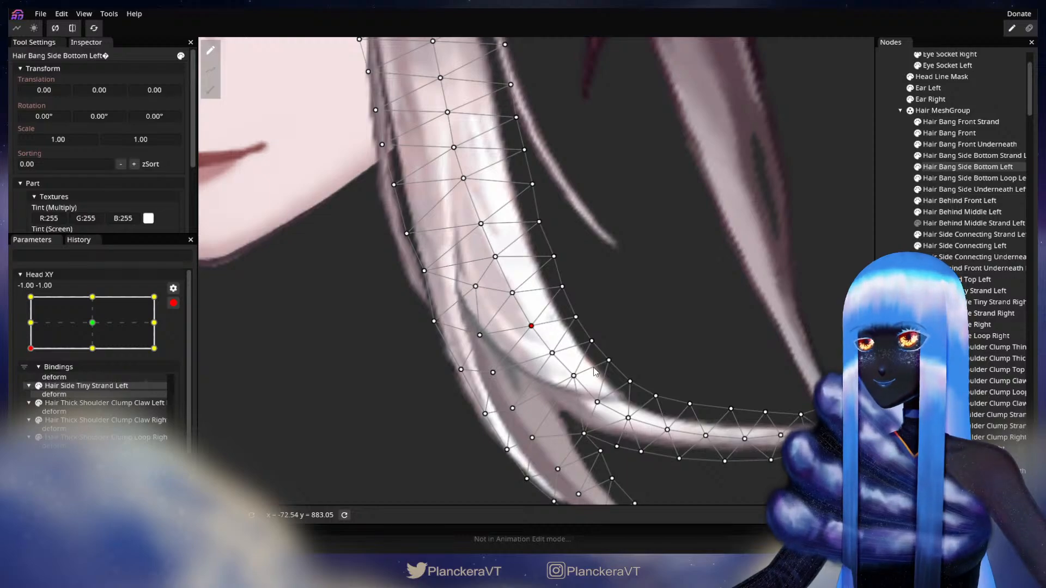
pyautogui.click(592, 346)
pyautogui.scroll(-2, 591, 341)
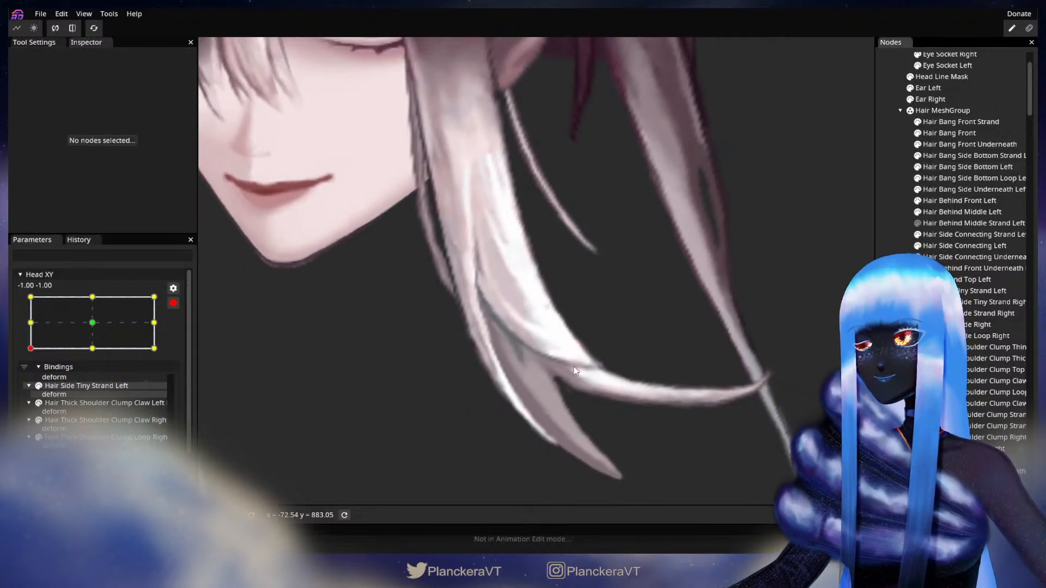
pyautogui.click(173, 304)
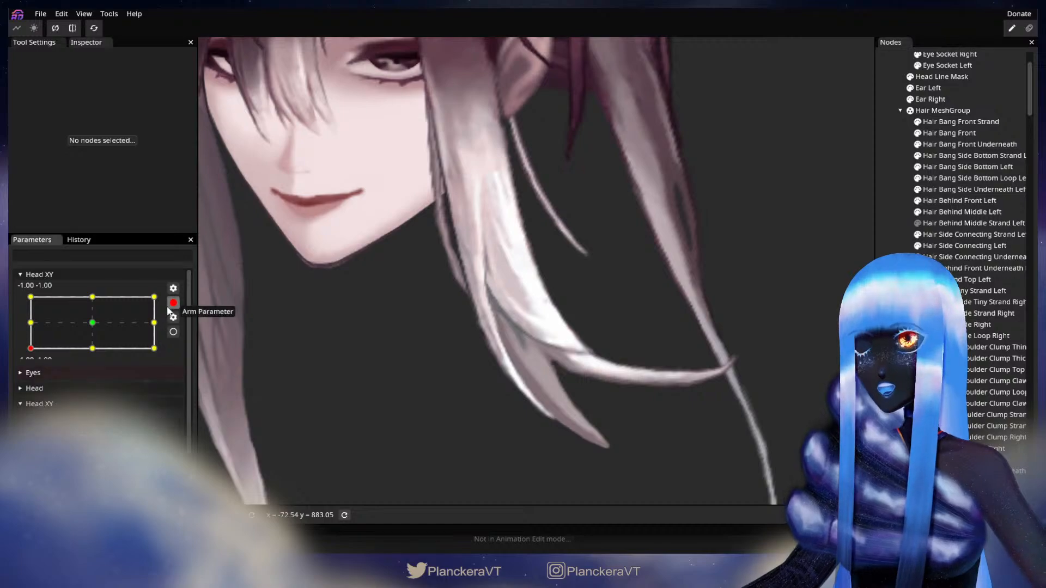
pyautogui.click(29, 379)
pyautogui.moveTo(30, 381)
pyautogui.mouseDown()
pyautogui.moveTo(27, 366)
pyautogui.moveTo(30, 381)
pyautogui.mouseUp()
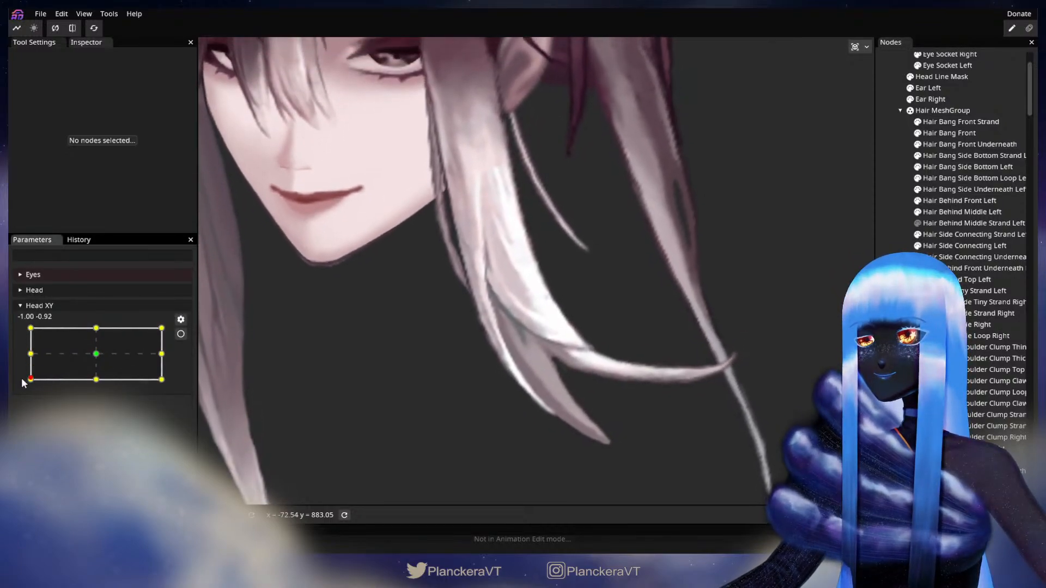
# - Rearm Head XY at -1.00, -1.00 and shift the uppermost of the three interior vertices above the fork slightly towards the outer edge
pyautogui.click(181, 334)
pyautogui.scroll(3, 636, 342)
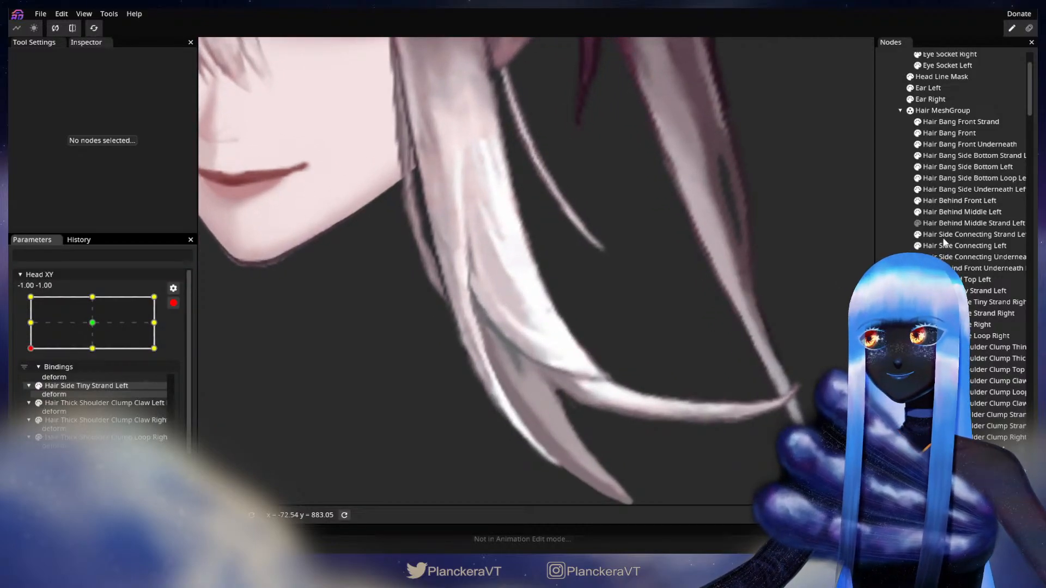
pyautogui.click(984, 170)
pyautogui.click(983, 168)
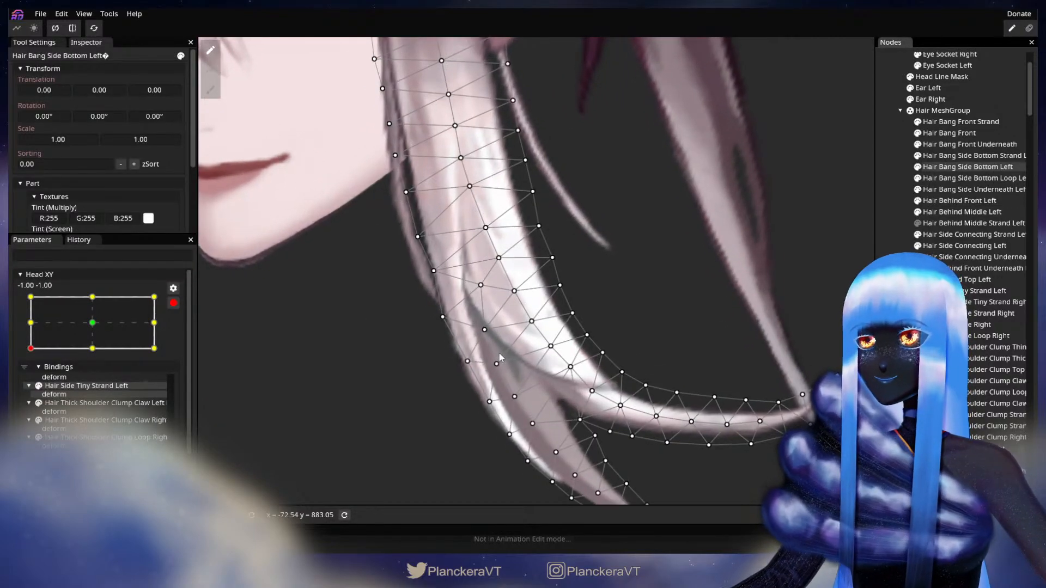
pyautogui.moveTo(526, 326); pyautogui.dragTo(533, 324)
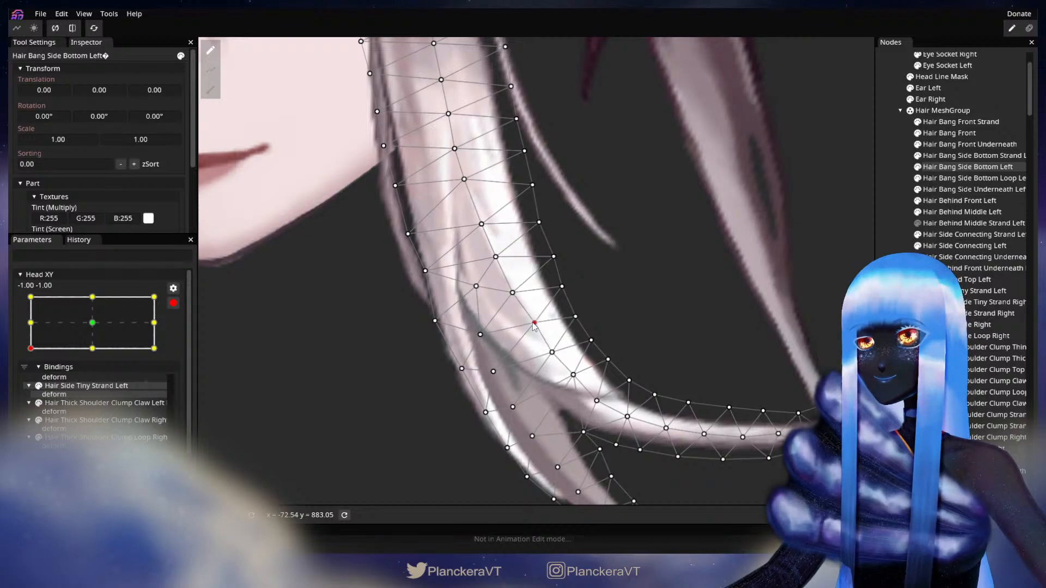
pyautogui.moveTo(535, 323); pyautogui.dragTo(534, 325)
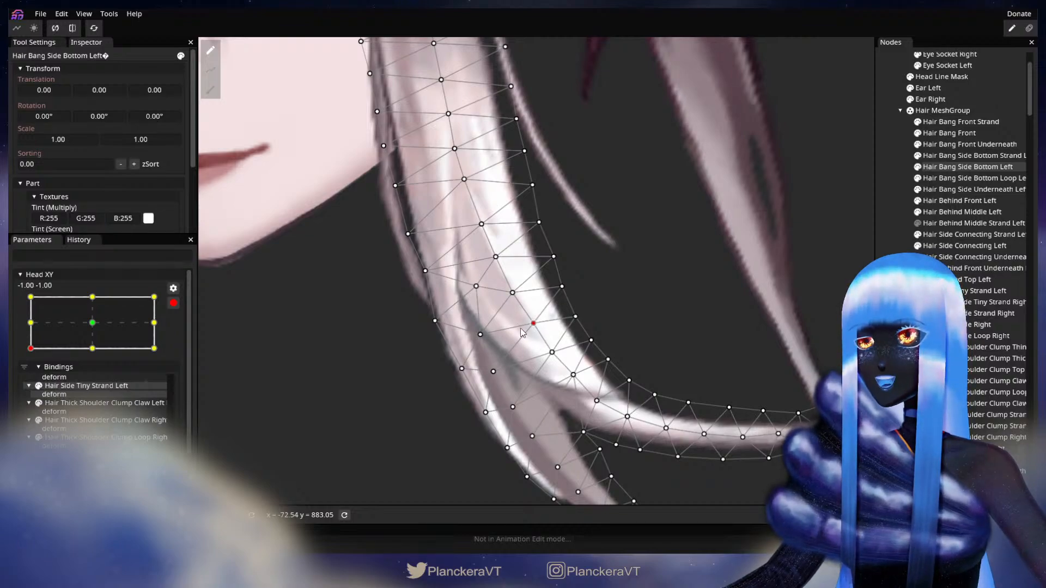
pyautogui.click(634, 339)
pyautogui.scroll(-3, 563, 369)
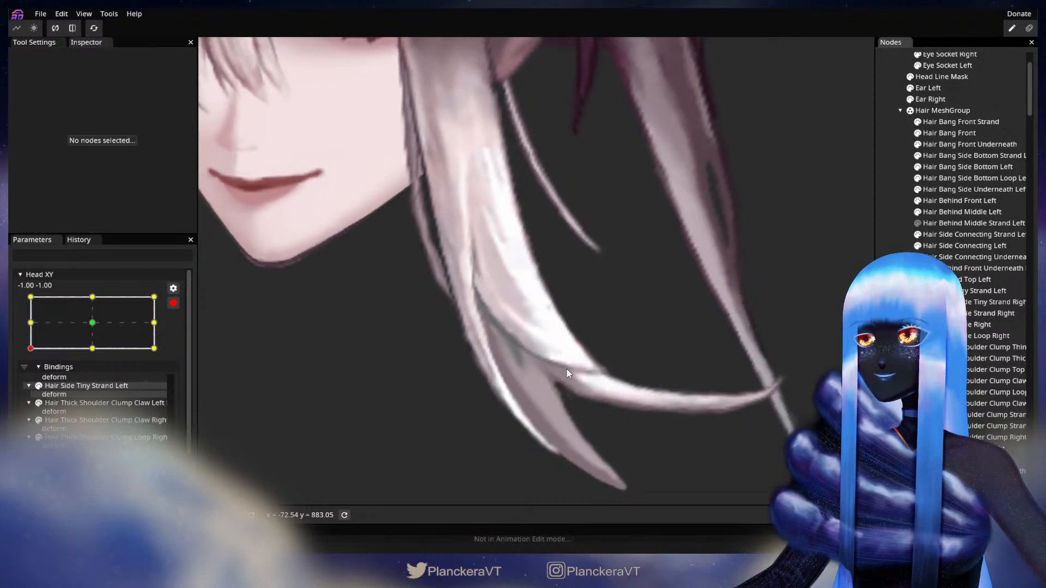
pyautogui.scroll(-5, 567, 369)
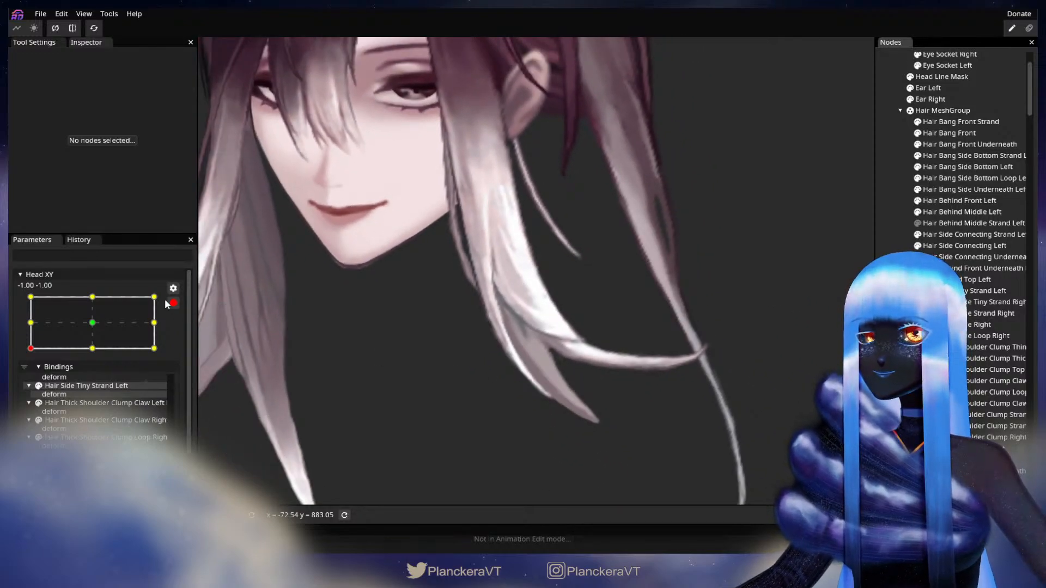
# - Preview the movement, rearm Head XY at -1.00, -1.00 and nudge two interior vertices around the fork of Hair Bang Side Bottom Left
pyautogui.click(173, 304)
pyautogui.moveTo(30, 379)
pyautogui.mouseDown()
pyautogui.moveTo(27, 369)
pyautogui.moveTo(23, 386)
pyautogui.moveTo(28, 355)
pyautogui.moveTo(27, 383)
pyautogui.mouseUp()
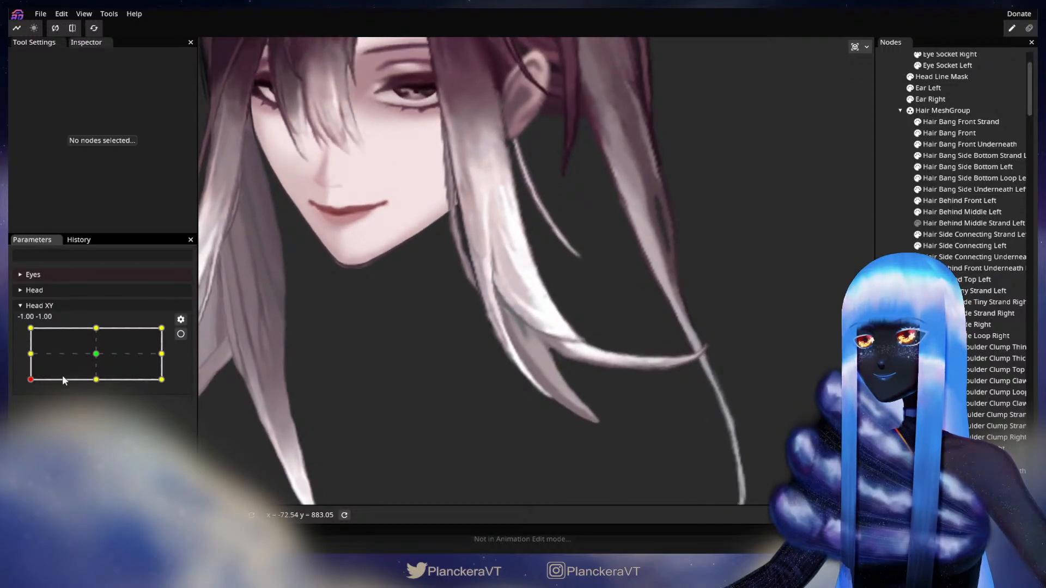
pyautogui.click(180, 334)
pyautogui.scroll(4, 441, 326)
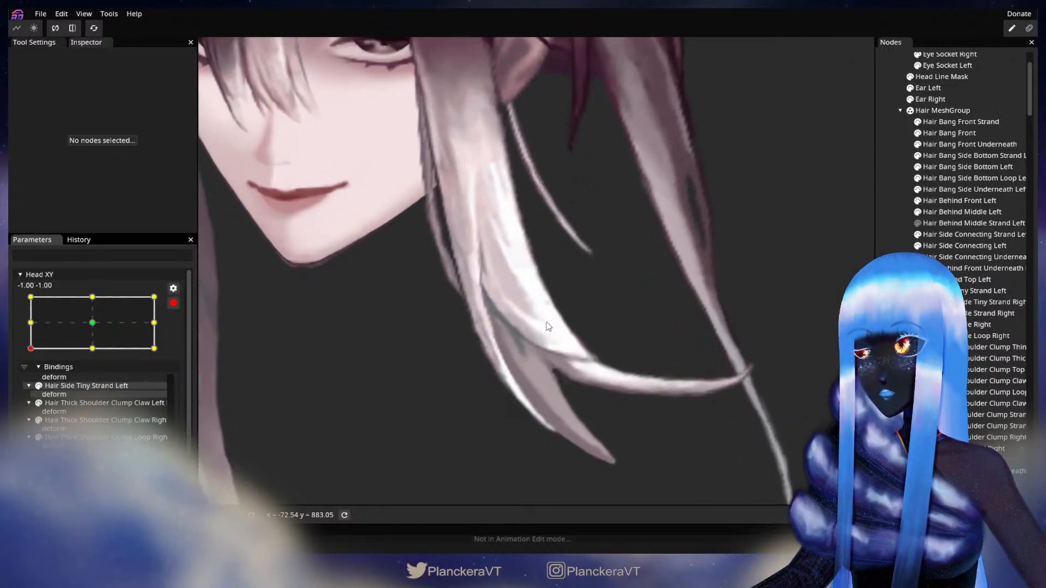
pyautogui.scroll(3, 548, 326)
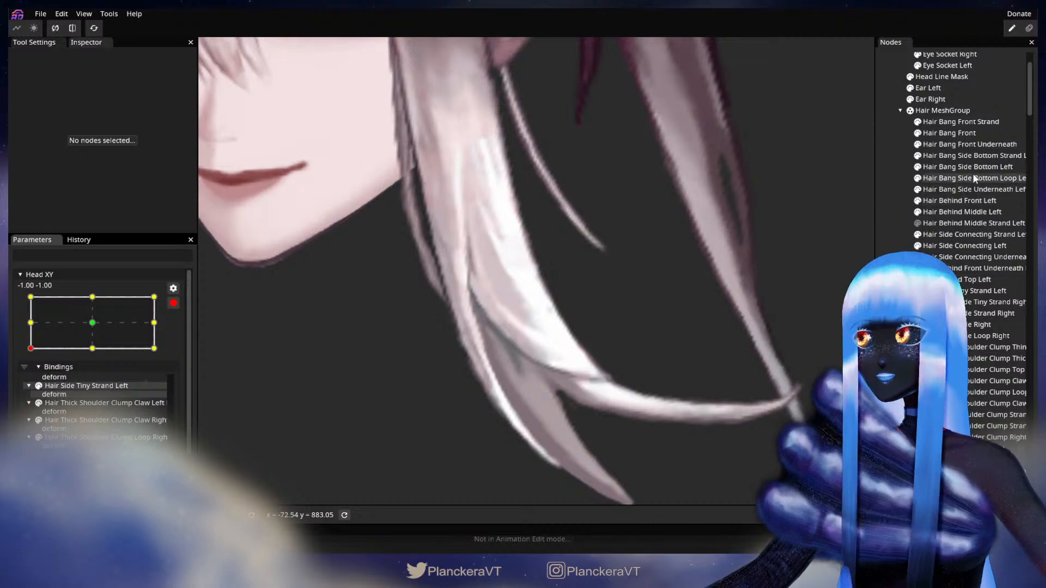
pyautogui.click(969, 167)
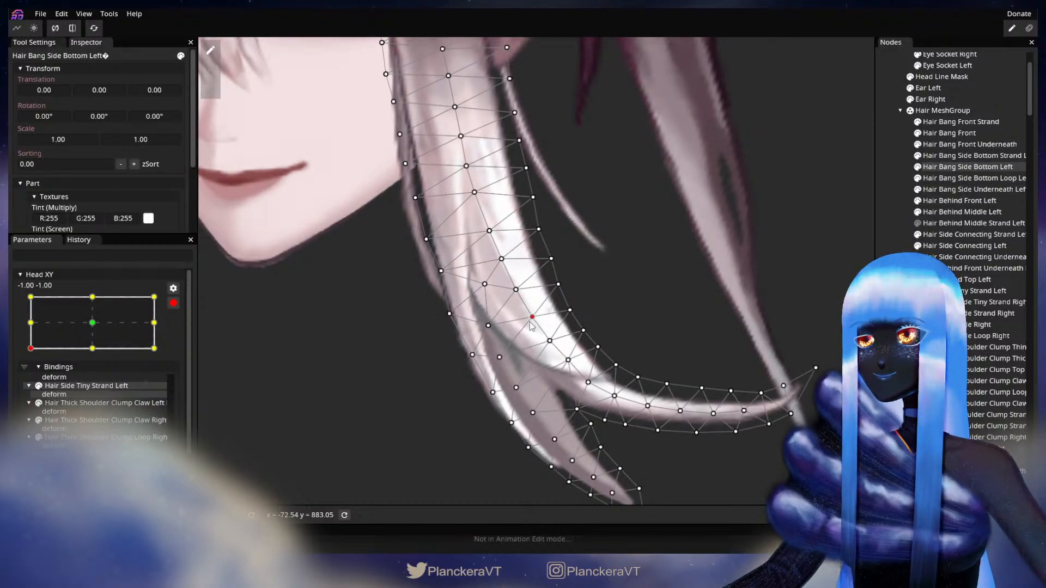
pyautogui.moveTo(530, 322); pyautogui.dragTo(530, 323)
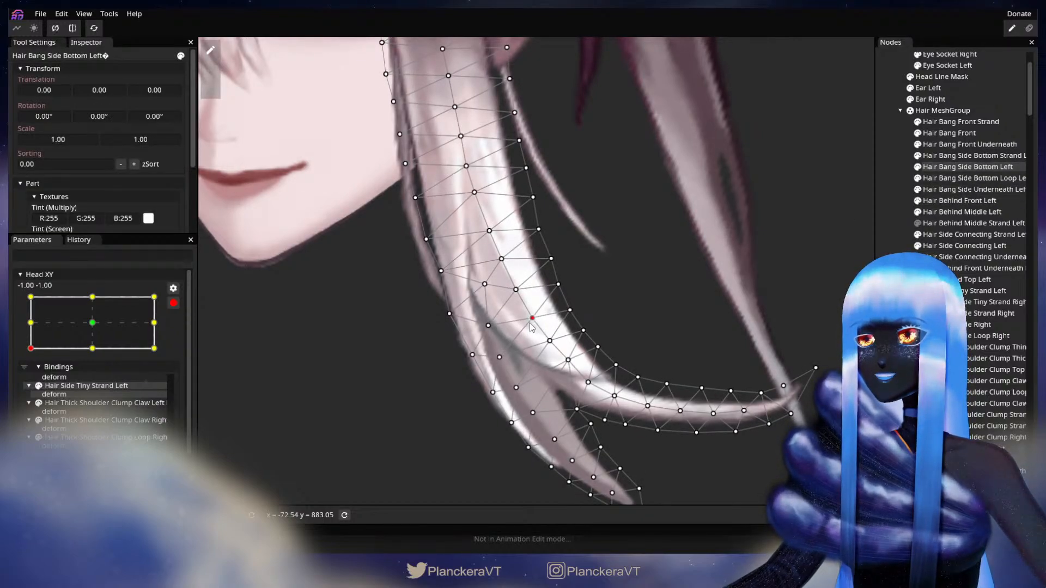
pyautogui.click(498, 358)
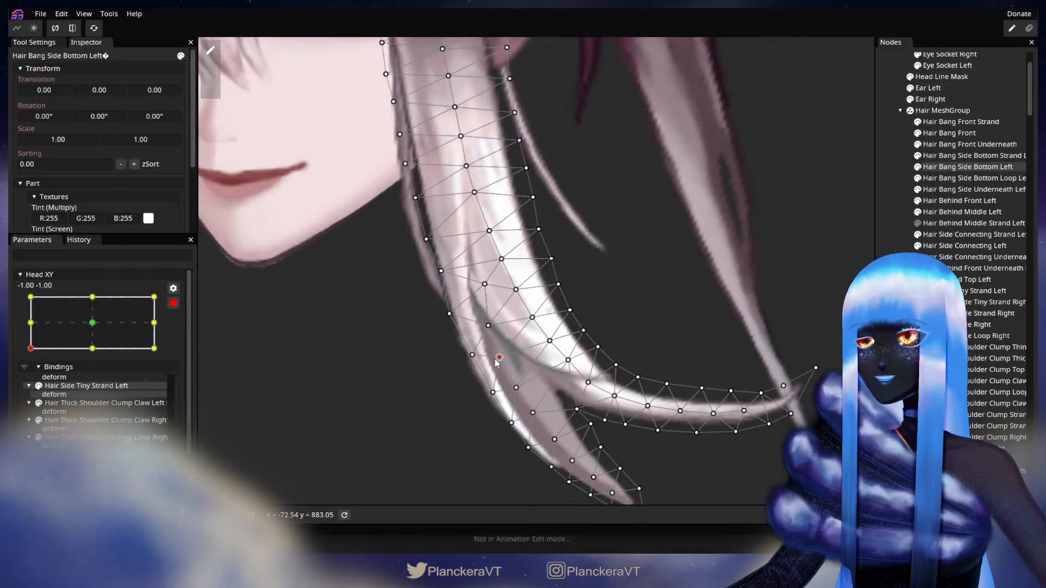
pyautogui.click(828, 276)
# - Disarm Head XY and examine how the side bang's two tips move around -1.00, -1.00 from several distances
pyautogui.scroll(-3, 619, 362)
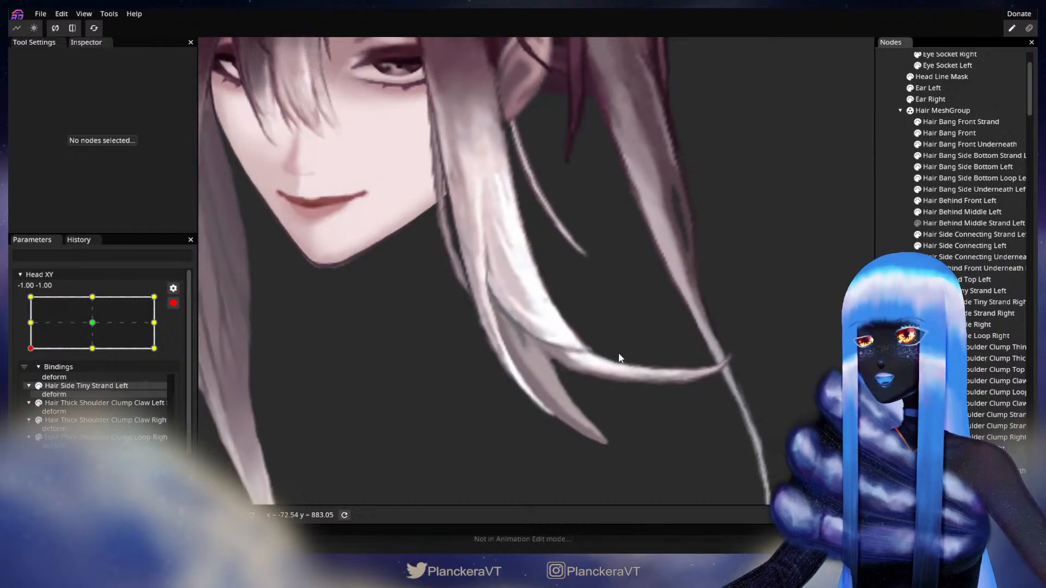
pyautogui.scroll(1, 64, 392)
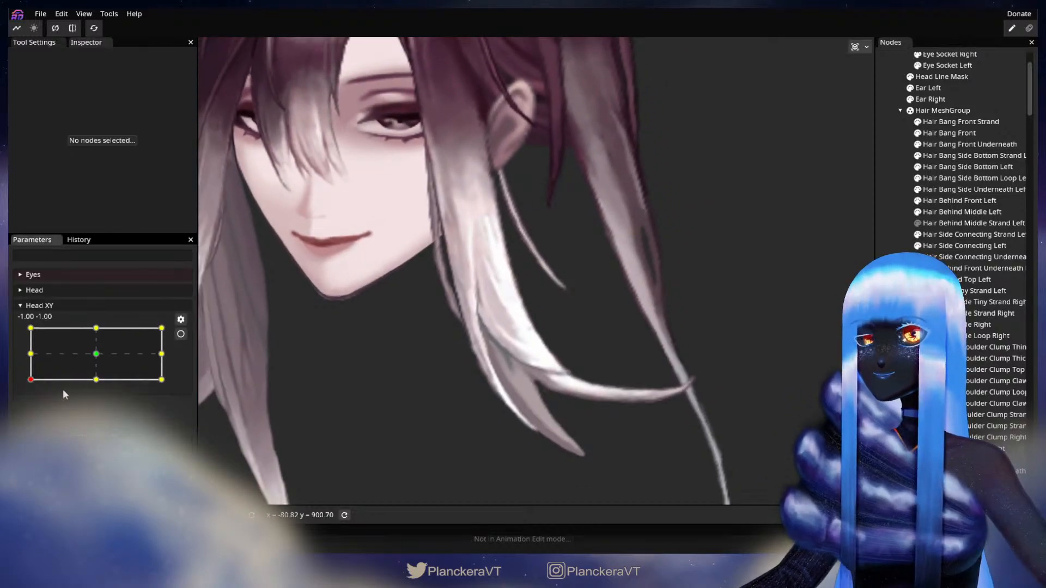
pyautogui.moveTo(28, 384)
pyautogui.mouseDown()
pyautogui.moveTo(21, 369)
pyautogui.moveTo(13, 384)
pyautogui.mouseUp()
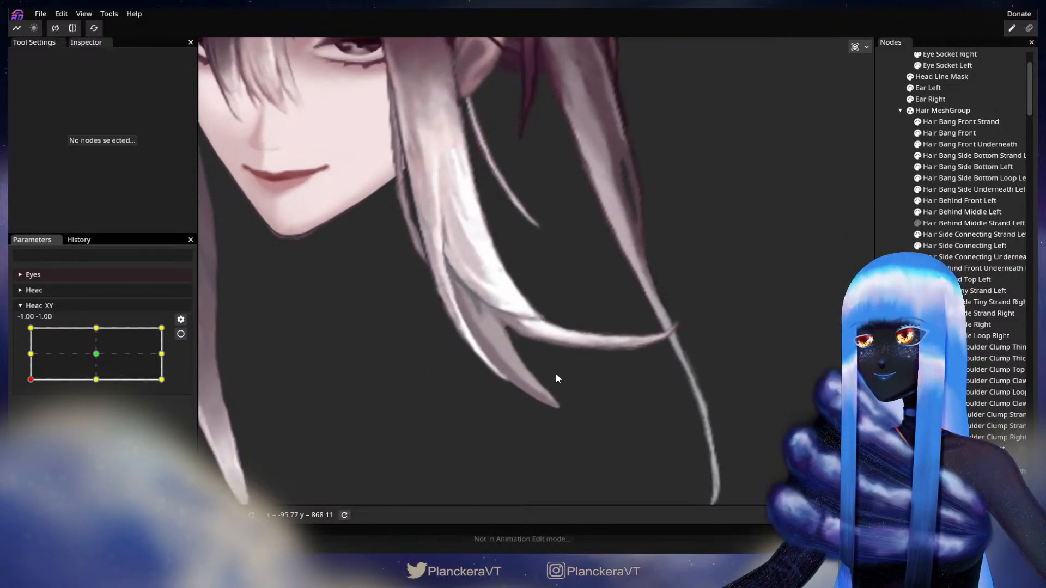
pyautogui.scroll(2, 423, 410)
pyautogui.scroll(-2, 468, 375)
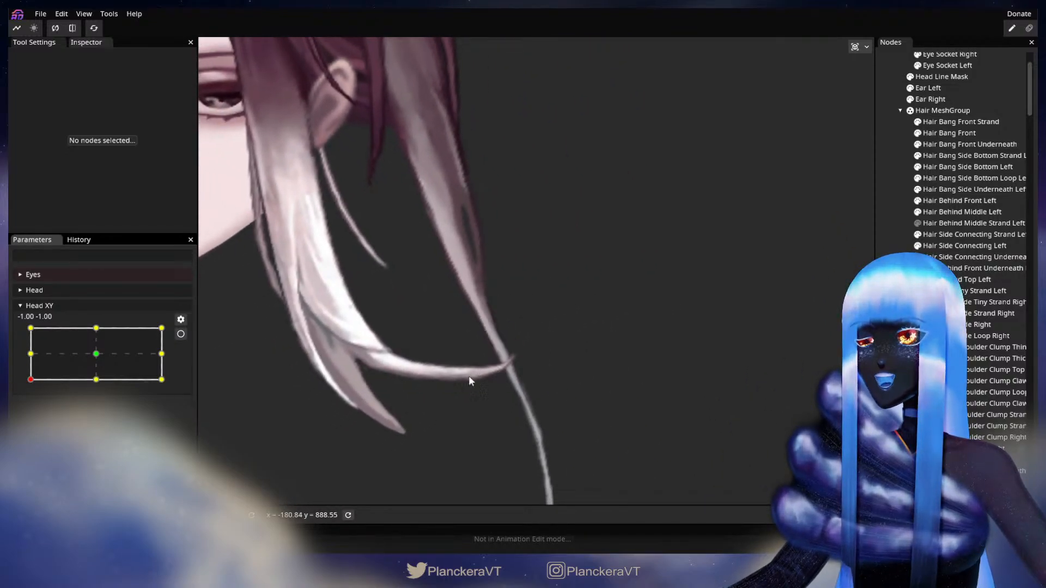
pyautogui.moveTo(372, 383); pyautogui.dragTo(424, 403)
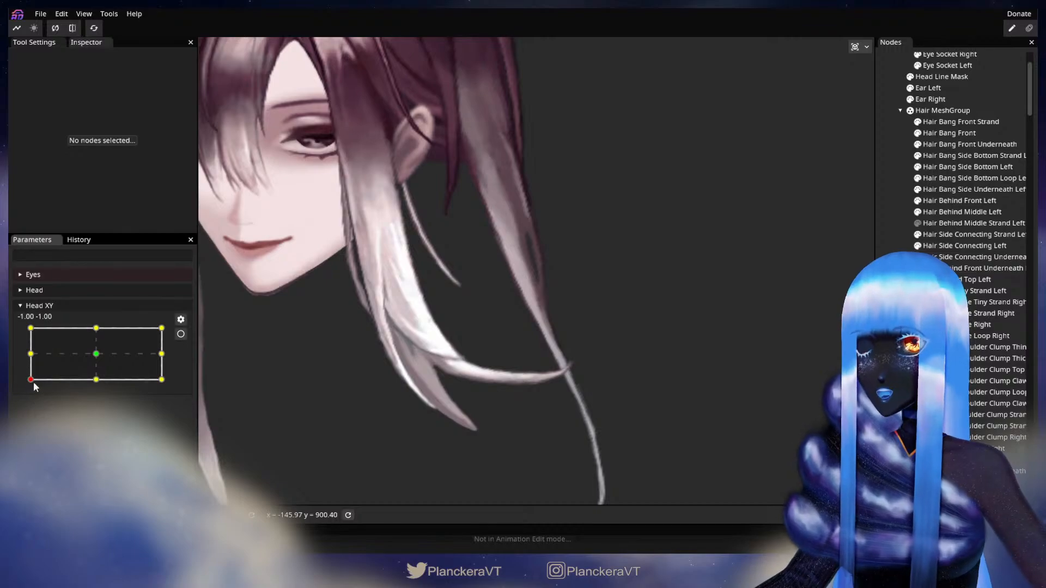
pyautogui.moveTo(31, 382)
pyautogui.mouseDown()
pyautogui.moveTo(27, 353)
pyautogui.moveTo(11, 380)
pyautogui.mouseUp()
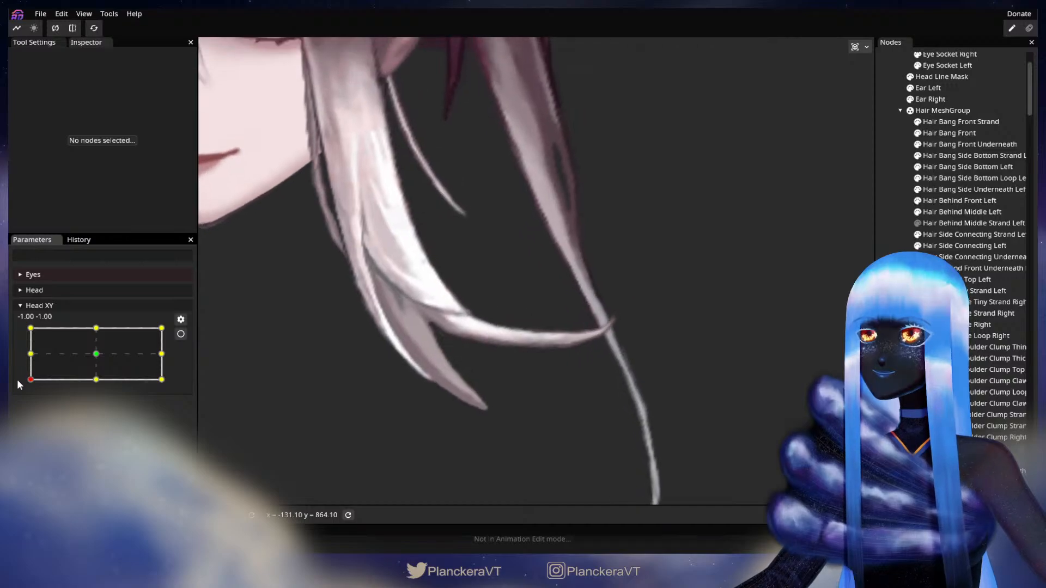
# - Rearm Head XY and set the Circle Brush size to 30 for deforming Hair Bang Side Bottom Left, leaving the part deselected
pyautogui.click(180, 334)
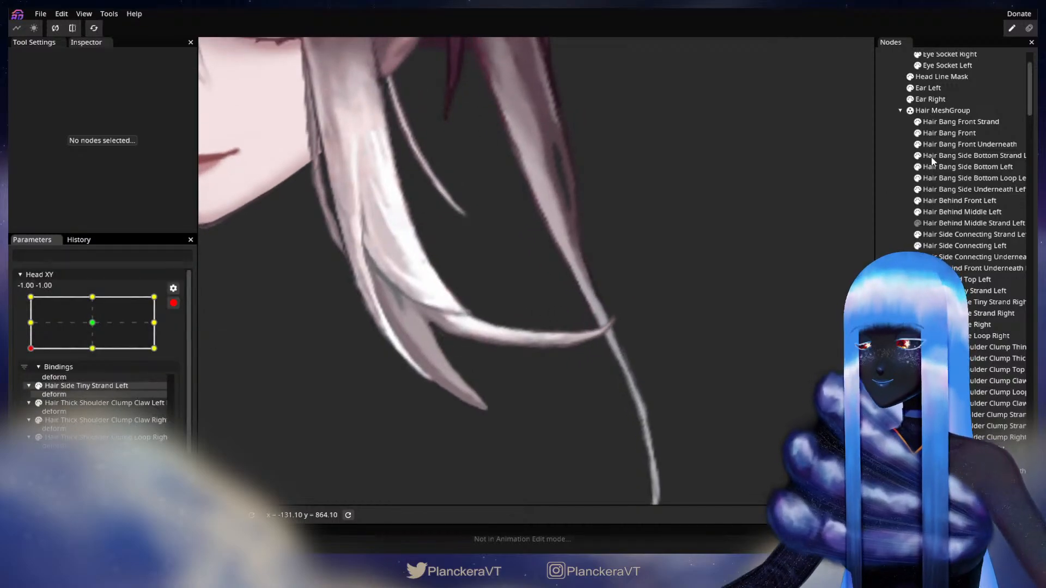
pyautogui.click(959, 167)
pyautogui.click(210, 90)
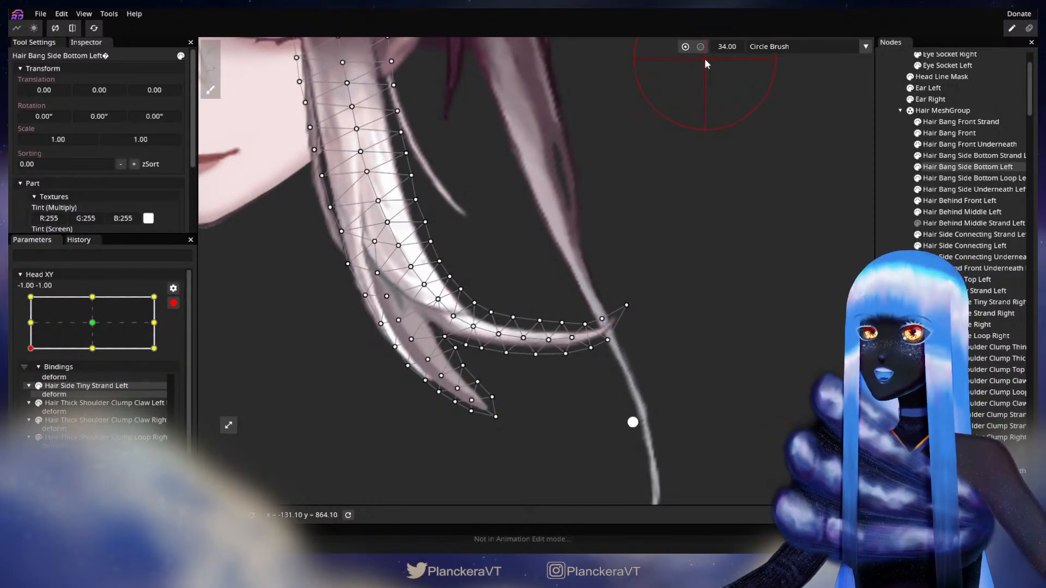
pyautogui.moveTo(730, 48); pyautogui.dragTo(727, 47)
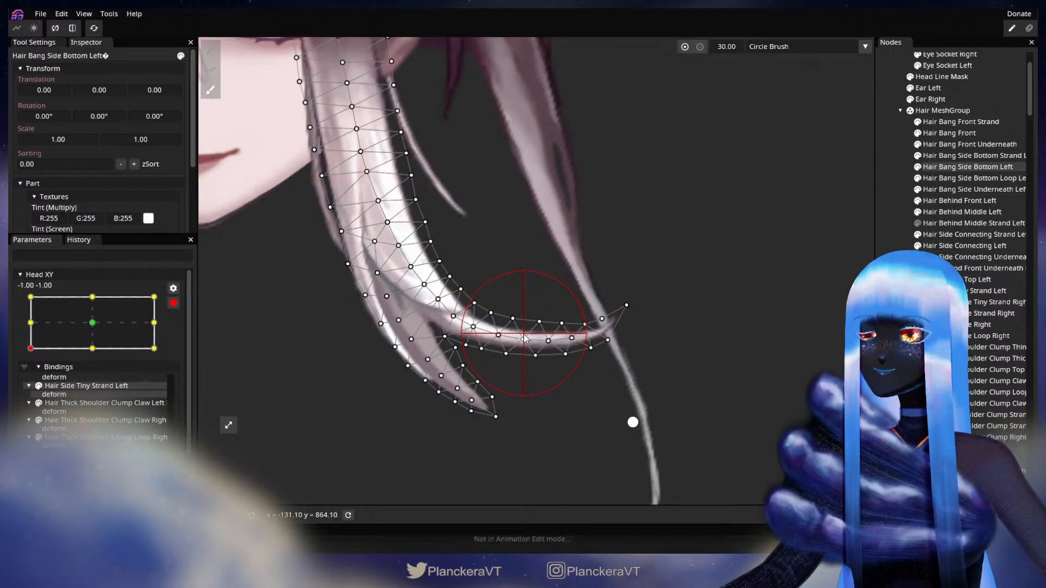
pyautogui.click(888, 306)
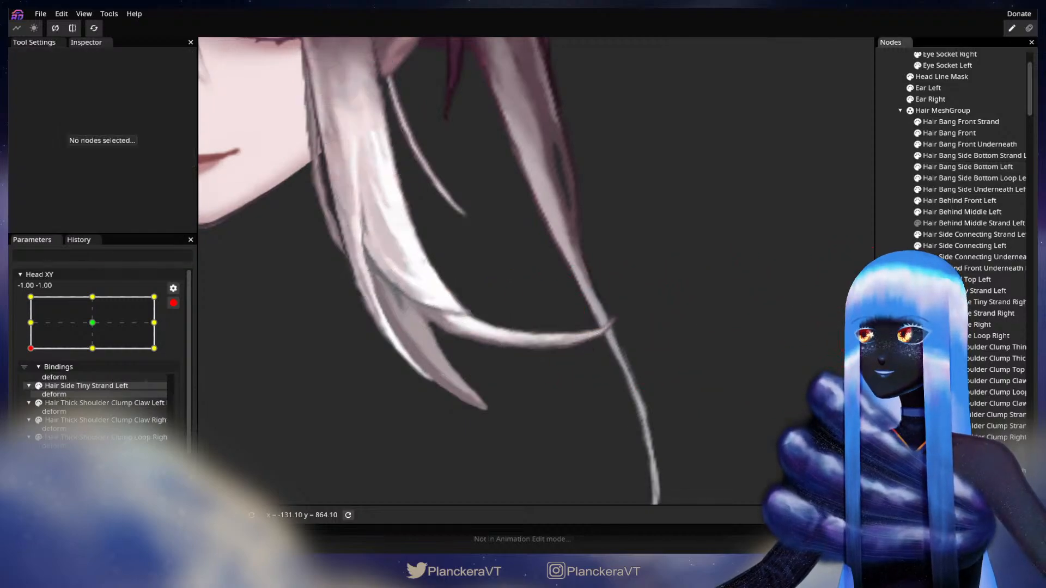
# - Disarm Head XY and examine the side bang's movement near -1.00, -1.00, including a close view with Hair Bang Side Bottom Left's mesh shown
pyautogui.scroll(-1, 604, 319)
pyautogui.moveTo(575, 323); pyautogui.dragTo(569, 348)
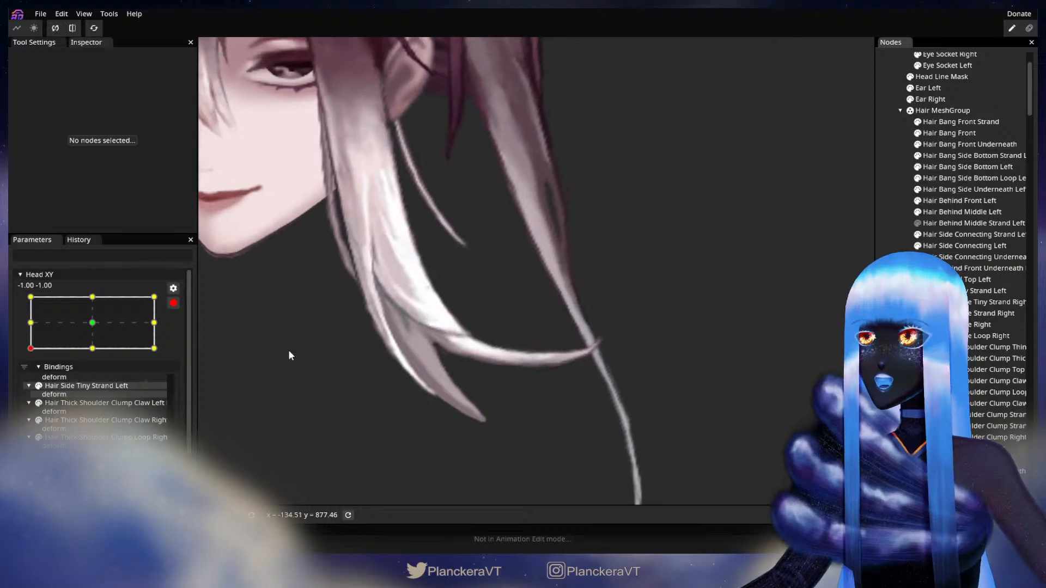
pyautogui.click(172, 303)
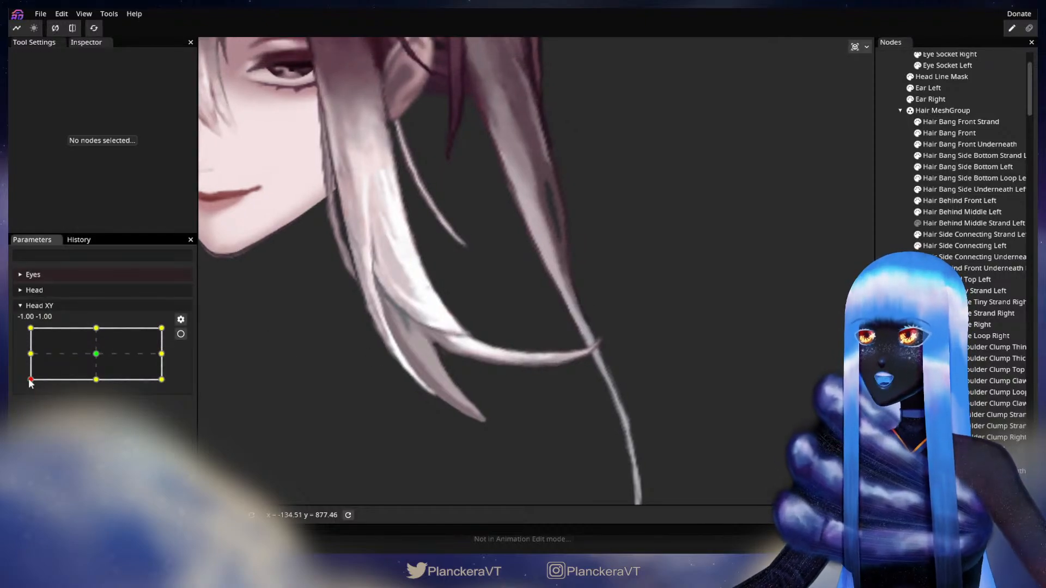
pyautogui.moveTo(28, 384)
pyautogui.mouseDown()
pyautogui.moveTo(25, 352)
pyautogui.moveTo(21, 379)
pyautogui.mouseUp()
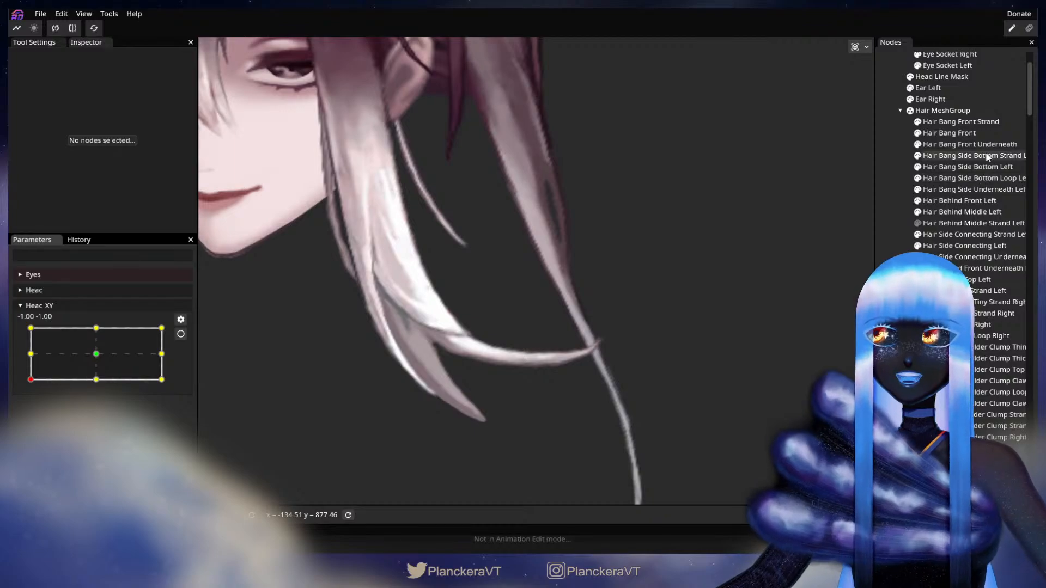
pyautogui.click(967, 167)
pyautogui.scroll(3, 521, 430)
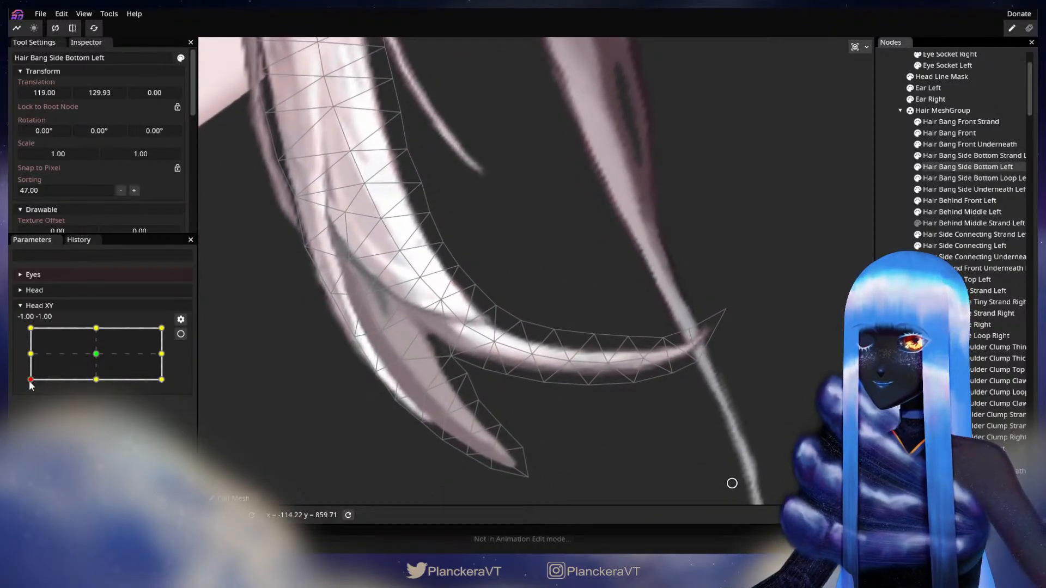
pyautogui.moveTo(31, 380)
pyautogui.mouseDown()
pyautogui.moveTo(26, 371)
pyautogui.moveTo(18, 380)
pyautogui.moveTo(15, 354)
pyautogui.moveTo(10, 382)
pyautogui.mouseUp()
# - Rearm Head XY and nudge the upper-edge vertex and the lower-edge vertex beside the fork at the base of the longer tip
pyautogui.click(180, 335)
pyautogui.moveTo(516, 318); pyautogui.dragTo(510, 317)
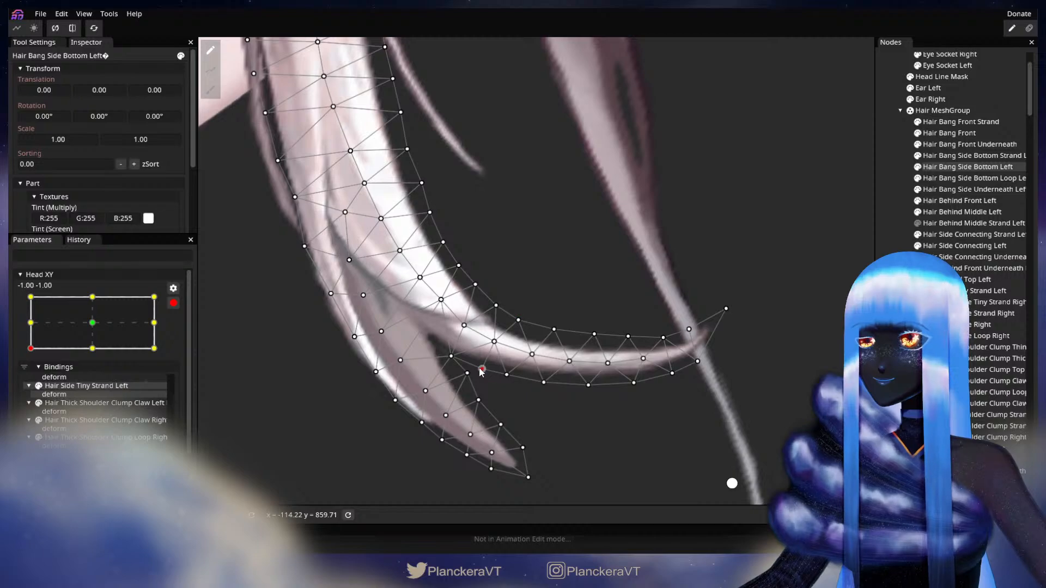
pyautogui.moveTo(482, 375); pyautogui.dragTo(478, 371)
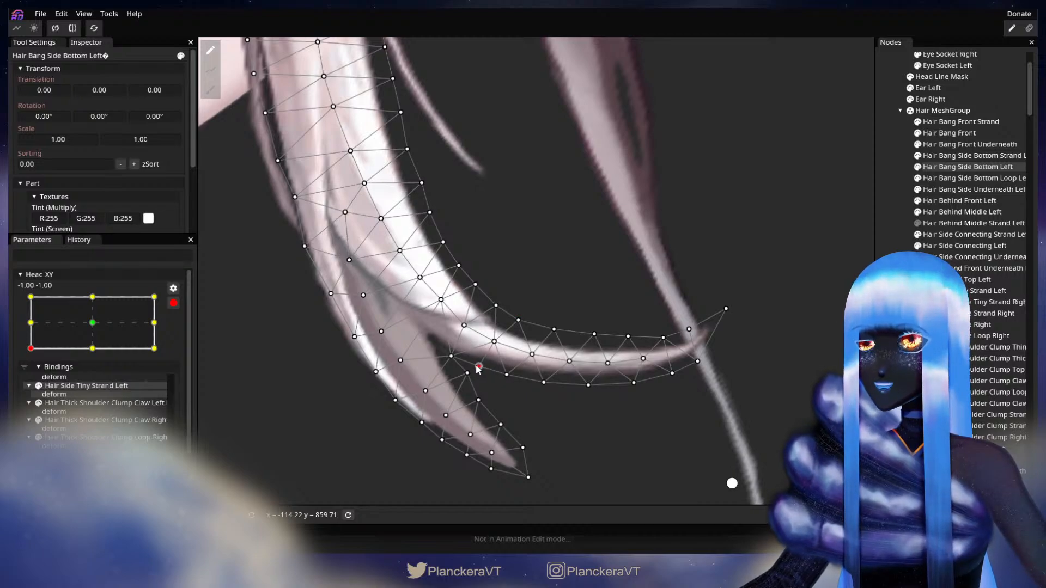
pyautogui.moveTo(522, 383); pyautogui.dragTo(472, 391)
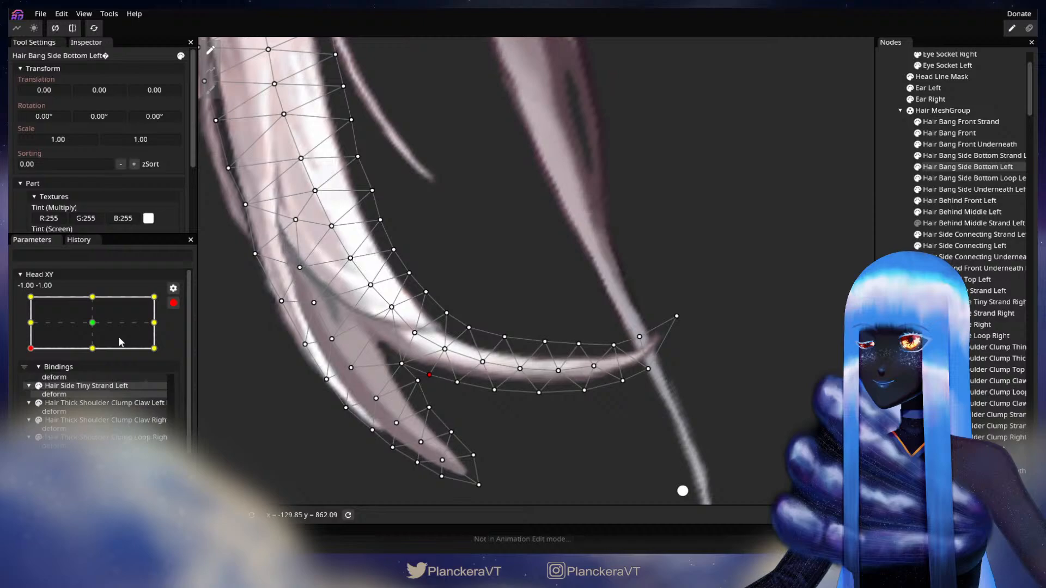
# - Preview the head turn, rearm Head XY and even out the vertices along both edges and the centre line of the longer tip
pyautogui.click(176, 303)
pyautogui.moveTo(31, 381)
pyautogui.mouseDown()
pyautogui.moveTo(30, 355)
pyautogui.moveTo(30, 388)
pyautogui.mouseUp()
pyautogui.click(181, 334)
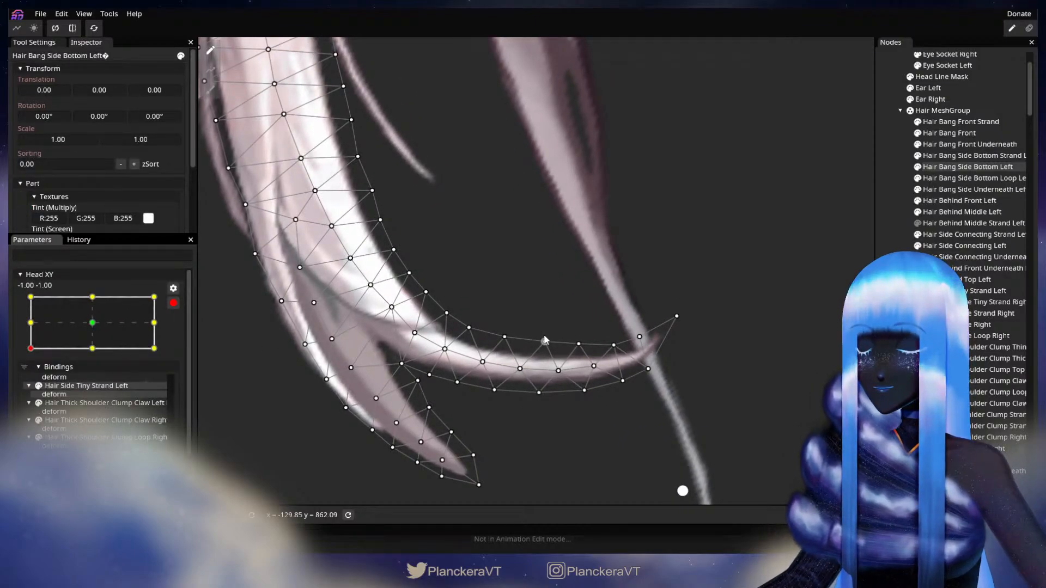
pyautogui.click(506, 338)
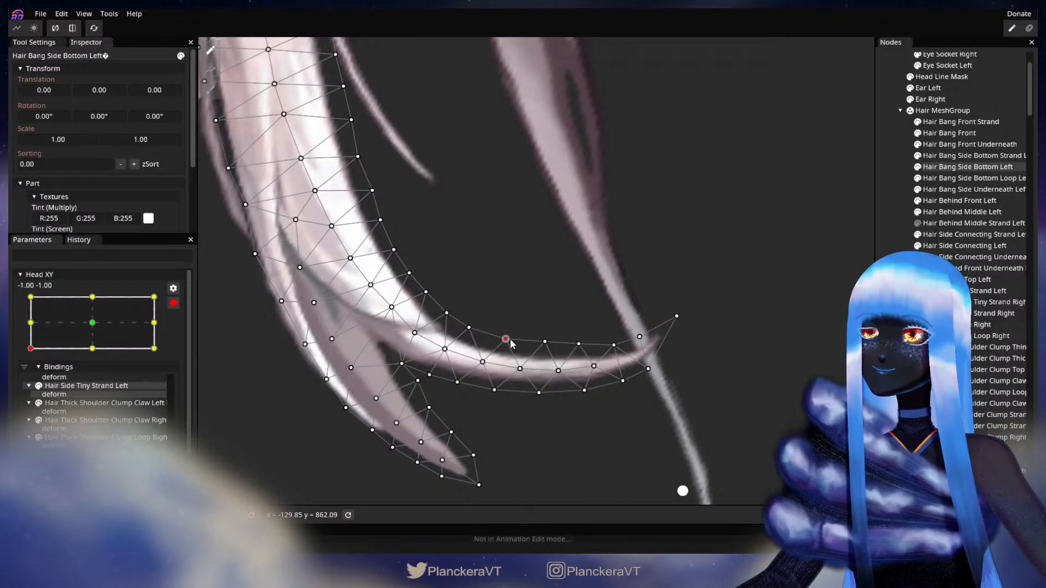
pyautogui.moveTo(544, 342); pyautogui.dragTo(543, 344)
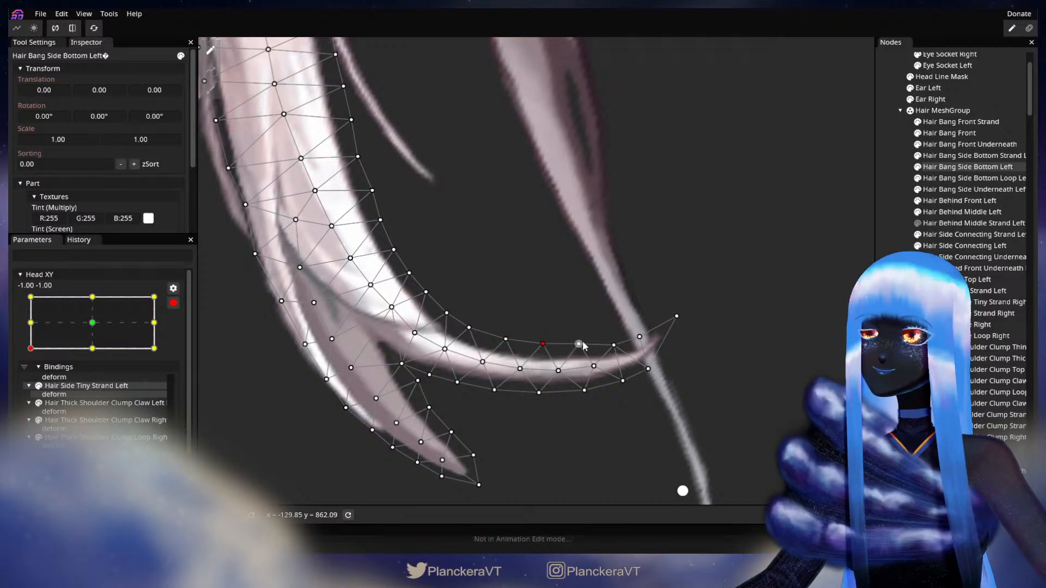
pyautogui.click(559, 371)
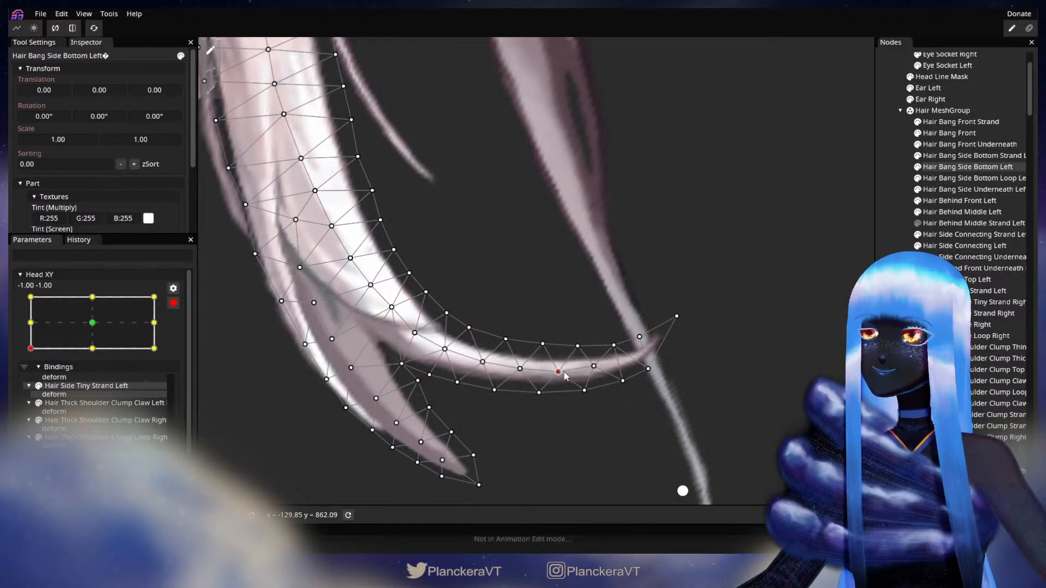
pyautogui.moveTo(591, 375); pyautogui.dragTo(625, 389)
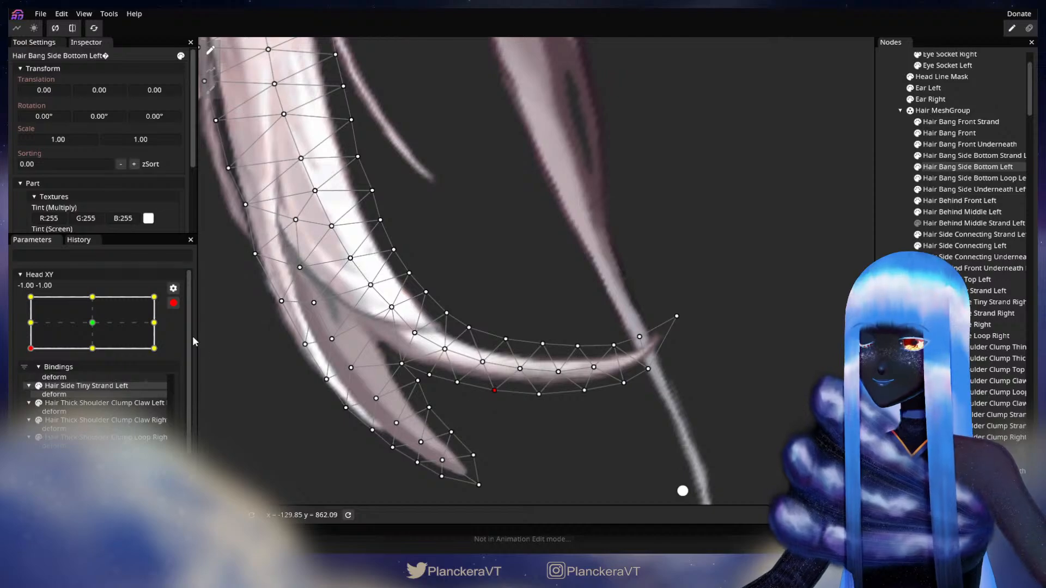
# - Recheck the movement and, at Head XY -1.00, -1.00, shift the lower-edge vertex beside the fork slightly towards the longer tip's end
pyautogui.click(172, 303)
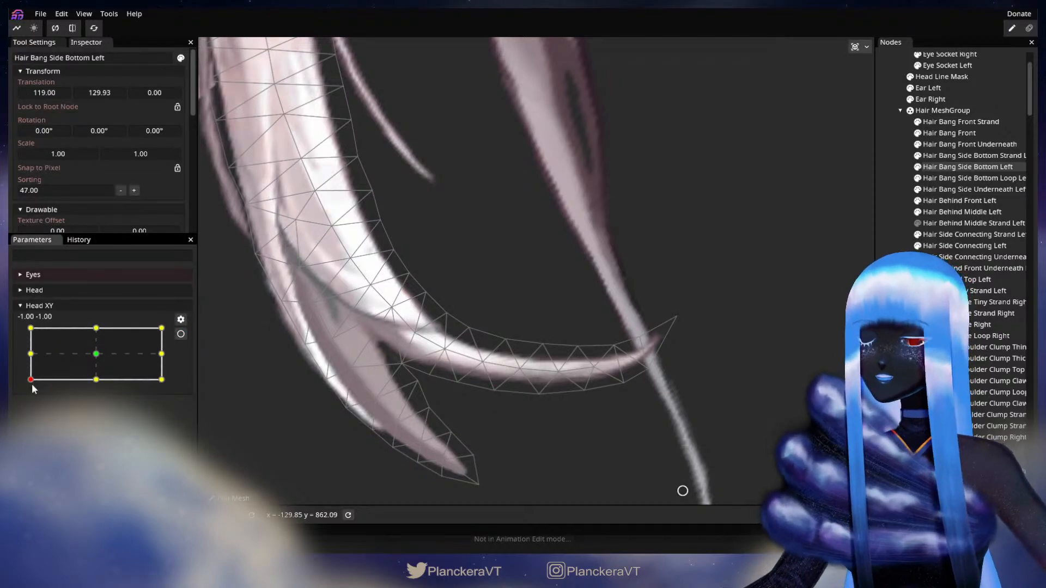
pyautogui.moveTo(32, 384)
pyautogui.mouseDown()
pyautogui.moveTo(22, 357)
pyautogui.moveTo(18, 378)
pyautogui.mouseUp()
pyautogui.click(180, 334)
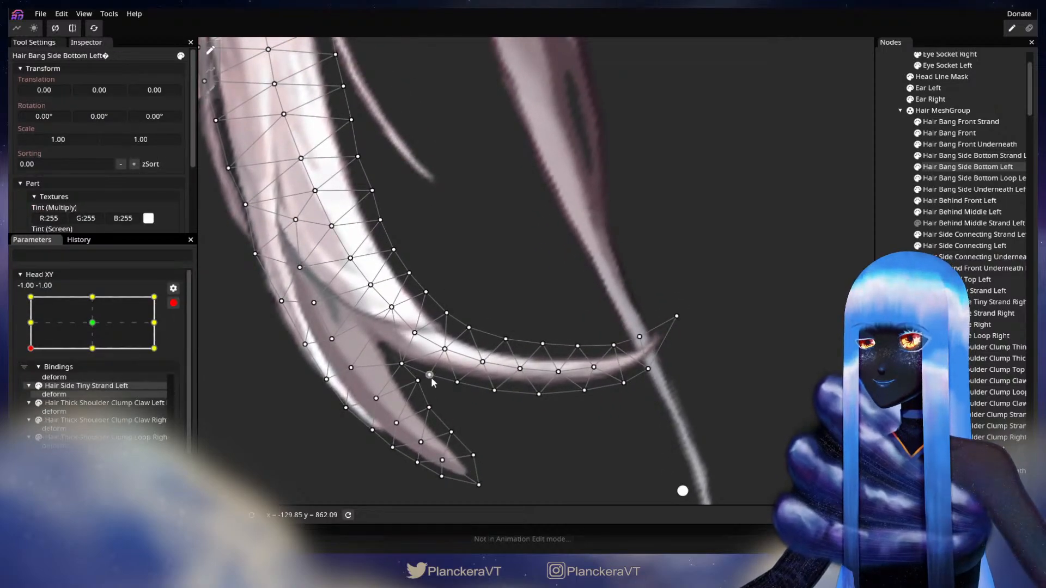
pyautogui.click(433, 383)
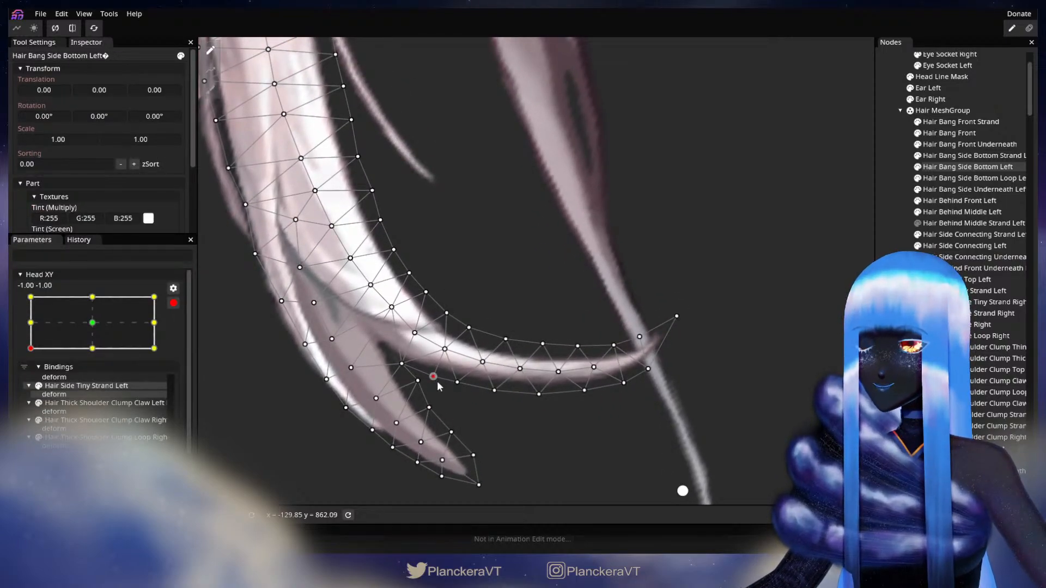
# - Preview the deformation again, rearm Head XY and fine-tune the centre-line vertices in the first half of the longer tip
pyautogui.click(173, 304)
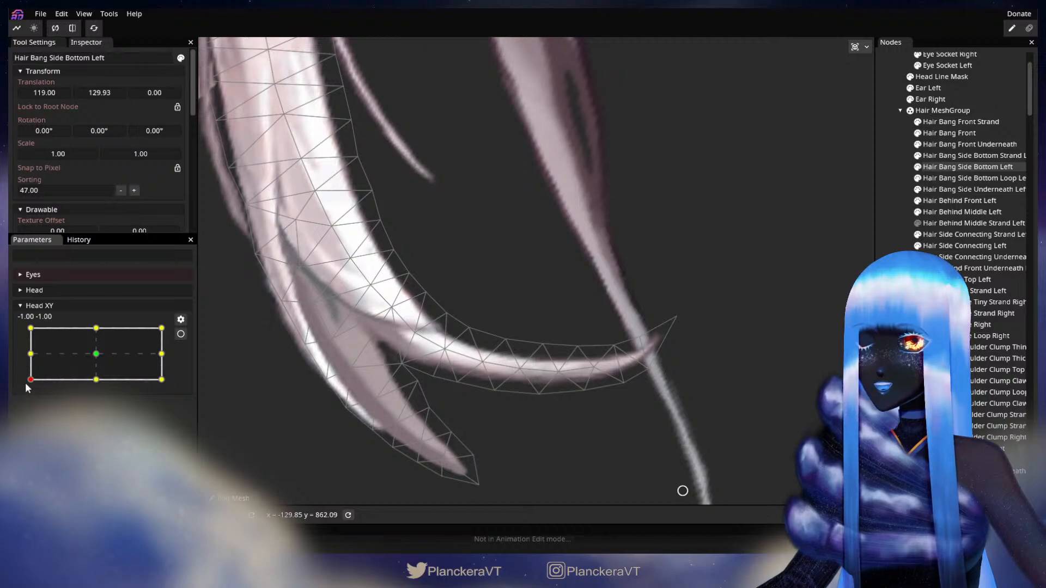
pyautogui.moveTo(30, 380)
pyautogui.mouseDown()
pyautogui.moveTo(22, 355)
pyautogui.moveTo(19, 382)
pyautogui.mouseUp()
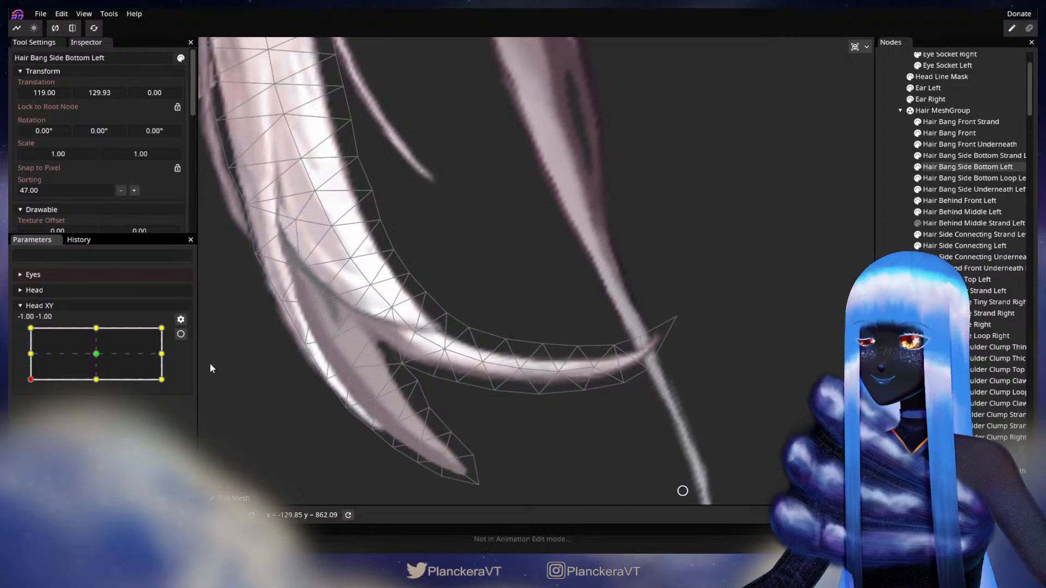
pyautogui.click(181, 334)
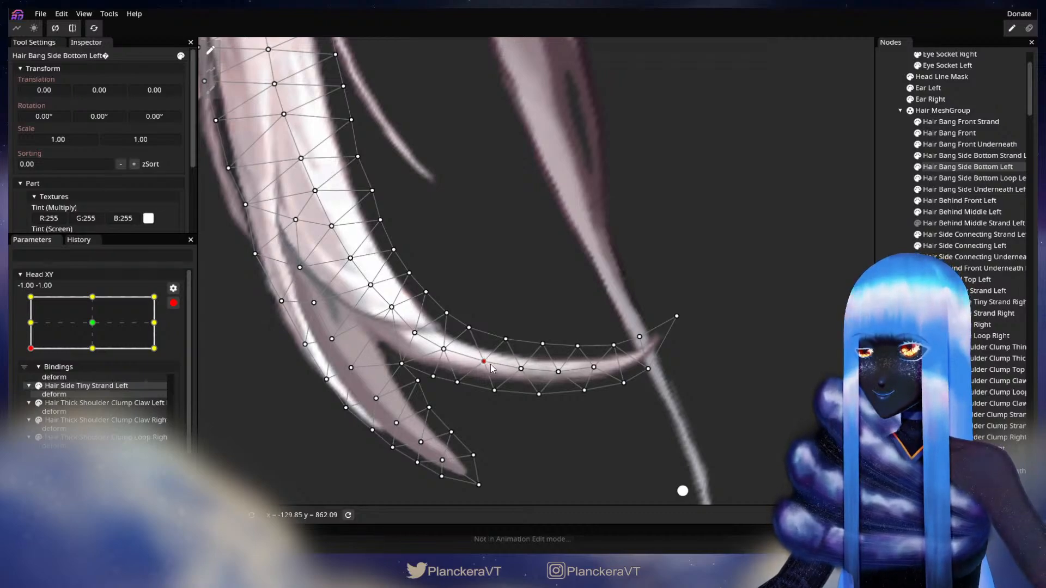
pyautogui.moveTo(490, 364); pyautogui.dragTo(490, 366)
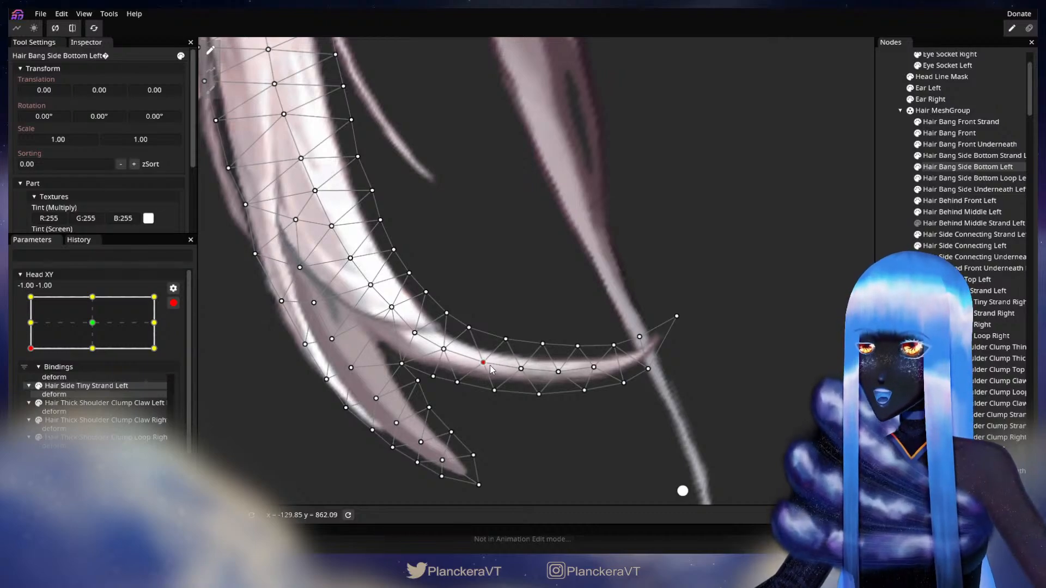
# - Preview the head turn, rearm Head XY at -1.00, -1.00 and adjust the centre-line and upper-edge vertices midway along the longer tip
pyautogui.click(173, 303)
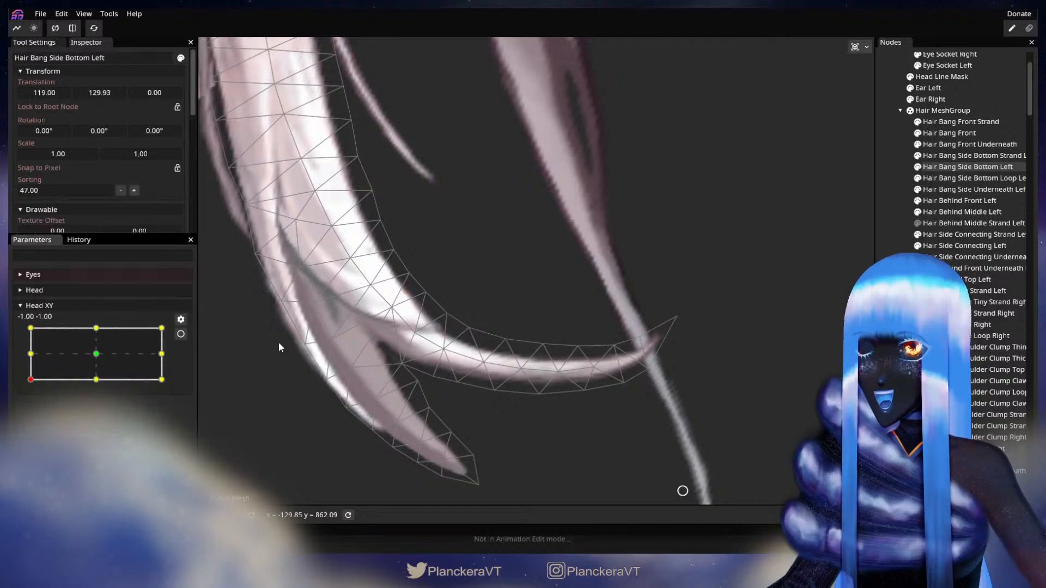
pyautogui.moveTo(29, 381)
pyautogui.mouseDown()
pyautogui.moveTo(14, 361)
pyautogui.moveTo(15, 394)
pyautogui.mouseUp()
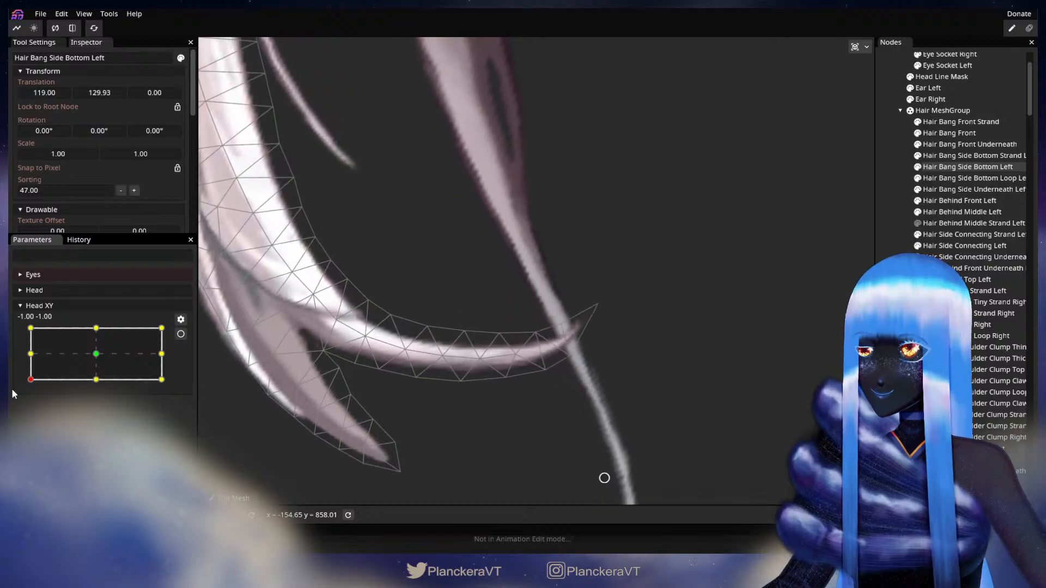
pyautogui.click(180, 334)
pyautogui.click(449, 359)
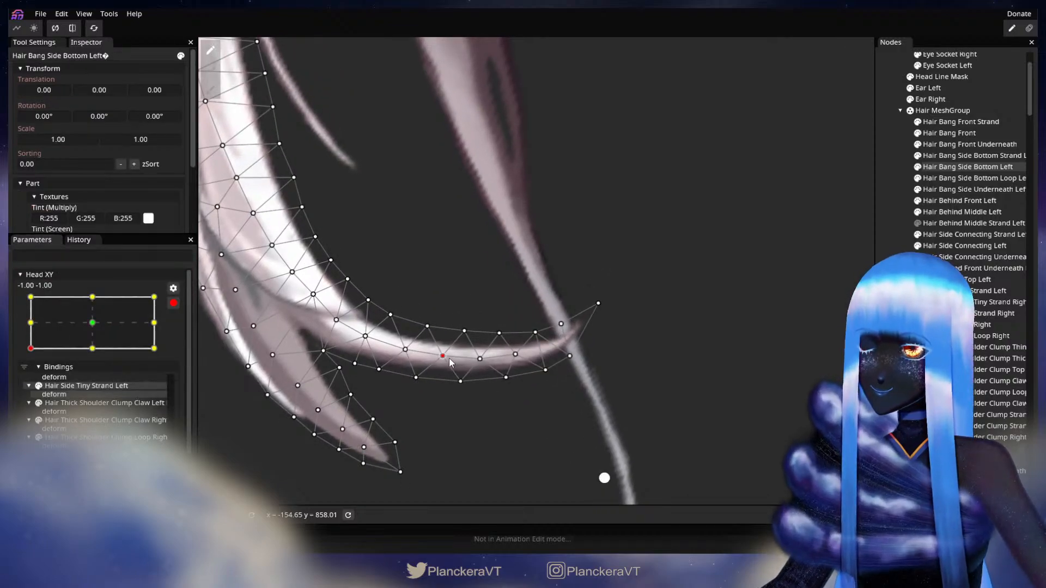
pyautogui.click(427, 327)
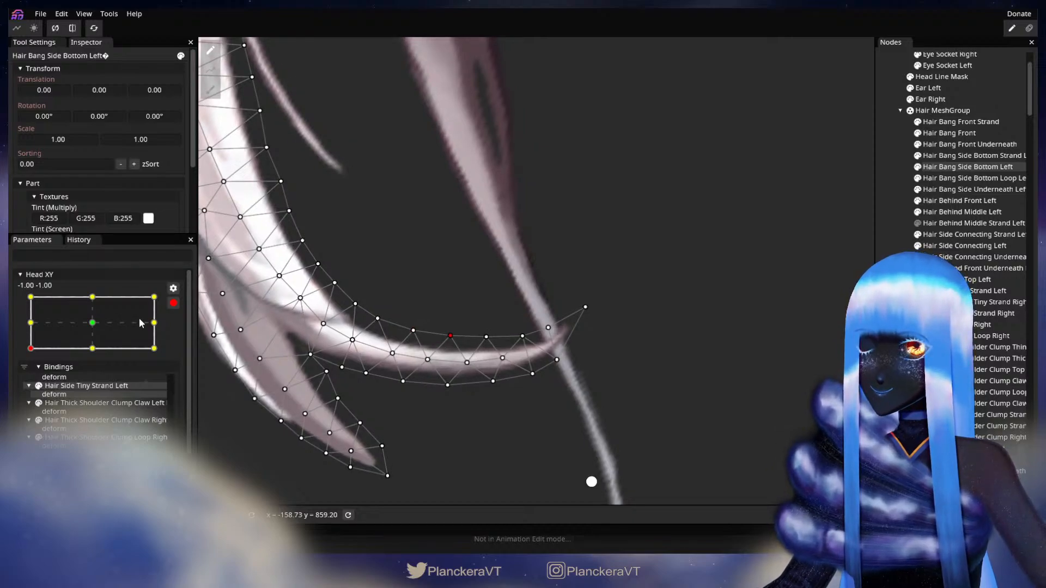
# - Recheck the movement twice and shift the middle lower-edge and upper-edge vertices of the longer tip slightly towards its end
pyautogui.click(174, 303)
pyautogui.moveTo(30, 384)
pyautogui.mouseDown()
pyautogui.moveTo(23, 356)
pyautogui.moveTo(21, 390)
pyautogui.mouseUp()
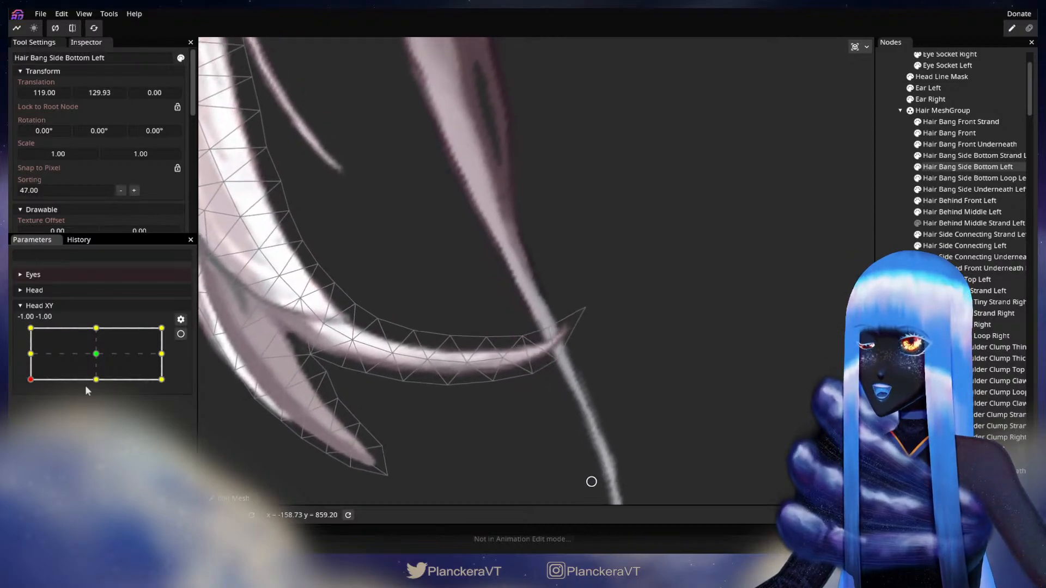
pyautogui.click(181, 336)
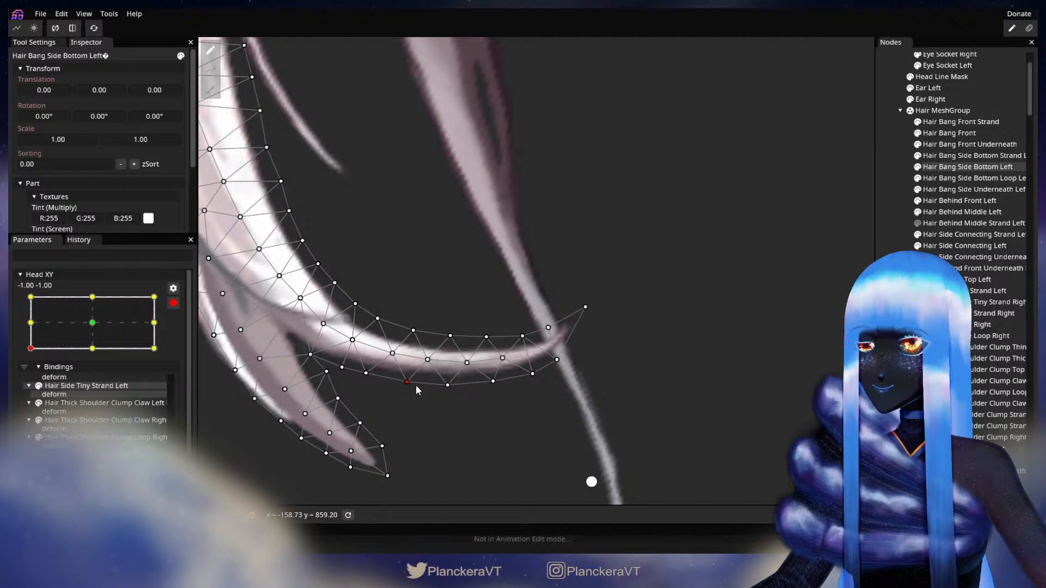
pyautogui.click(174, 304)
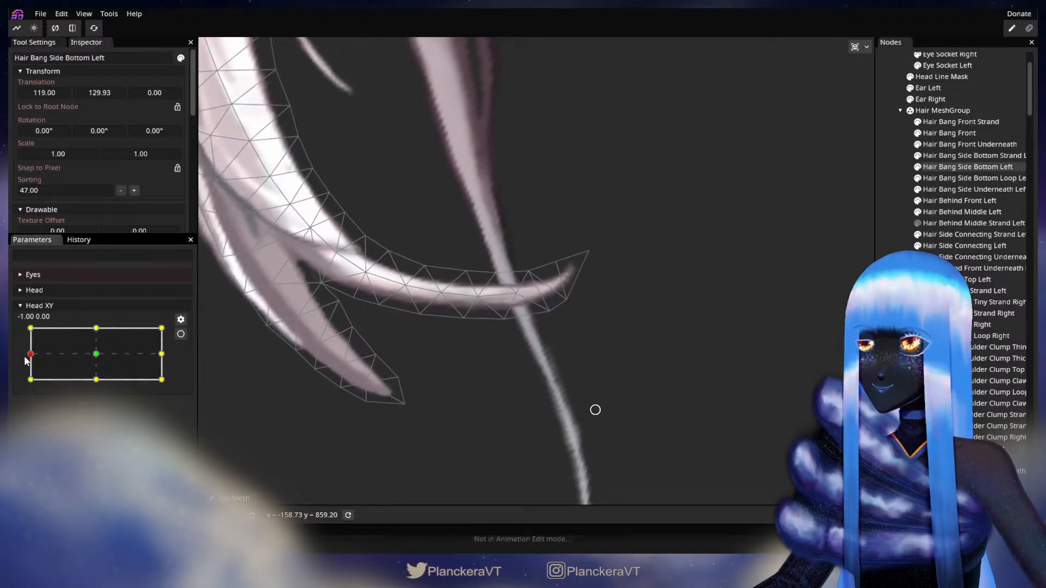
pyautogui.click(181, 334)
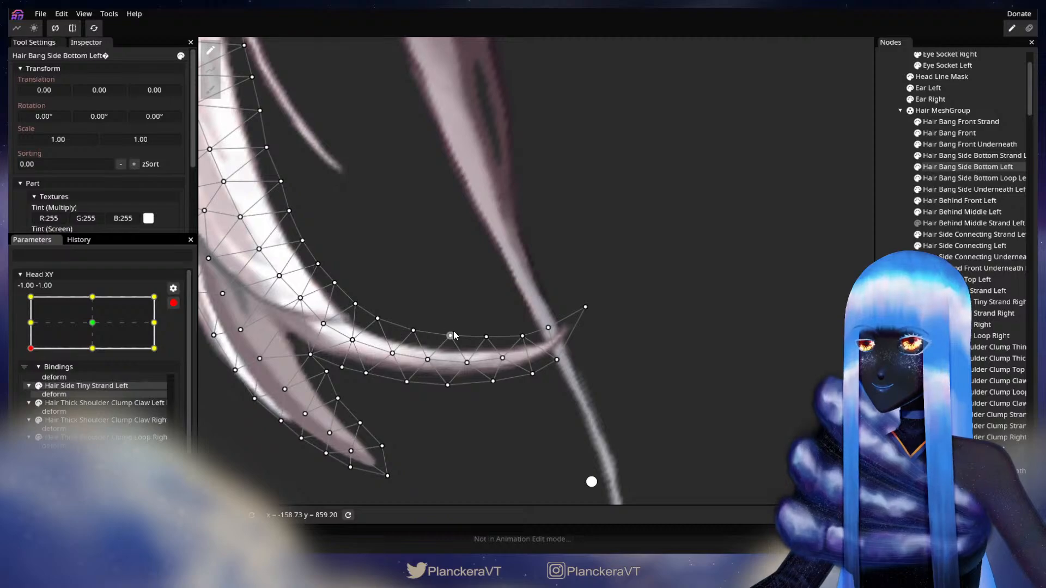
pyautogui.moveTo(455, 336); pyautogui.dragTo(463, 338)
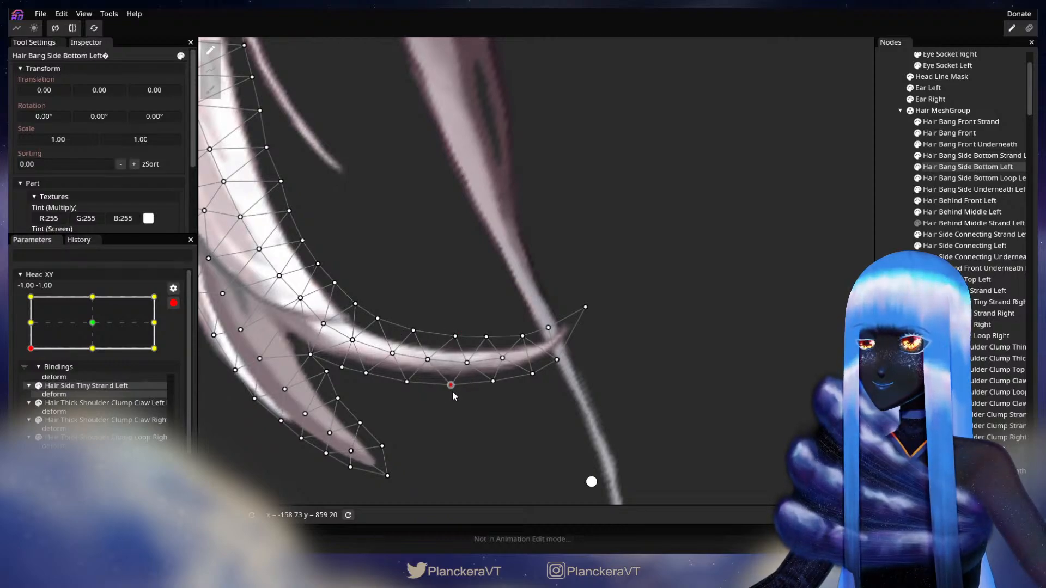
# - Test the deformation again, rearm Head XY and even out the upper-edge and lower-edge vertices in the outer half of the longer tip
pyautogui.click(174, 303)
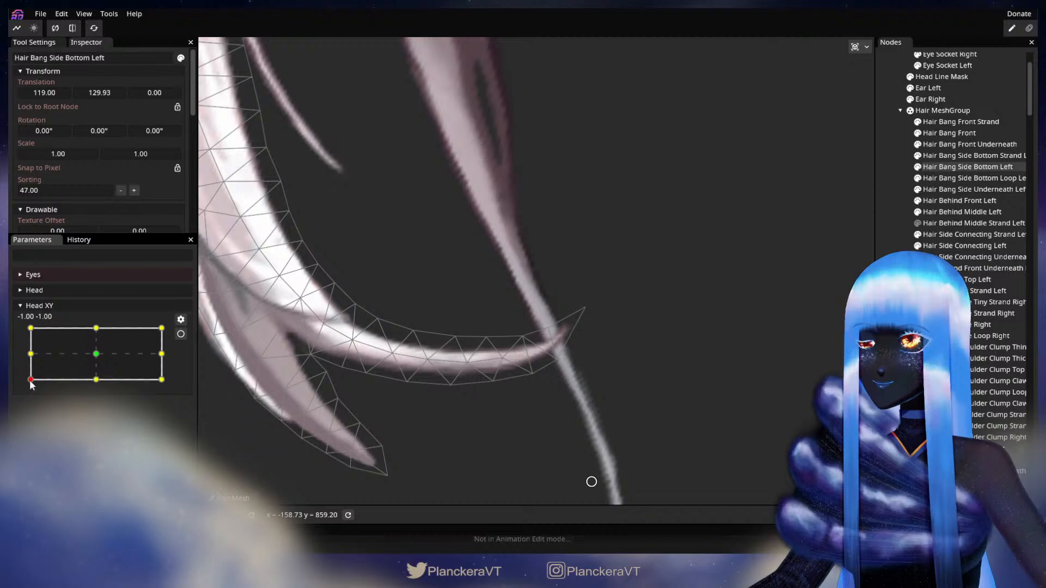
pyautogui.moveTo(30, 381)
pyautogui.mouseDown()
pyautogui.moveTo(26, 353)
pyautogui.moveTo(22, 389)
pyautogui.mouseUp()
pyautogui.click(181, 334)
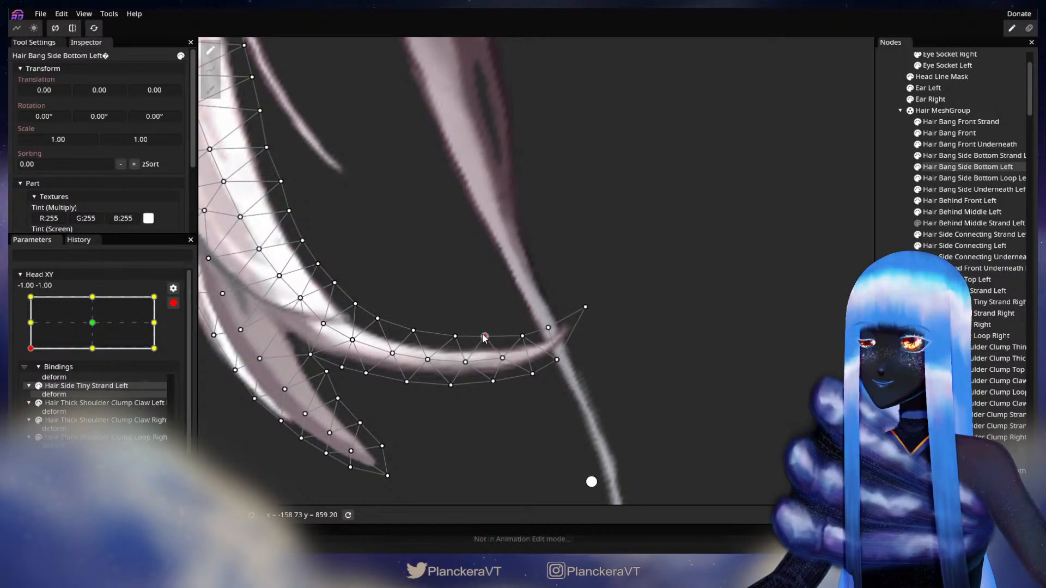
pyautogui.click(173, 303)
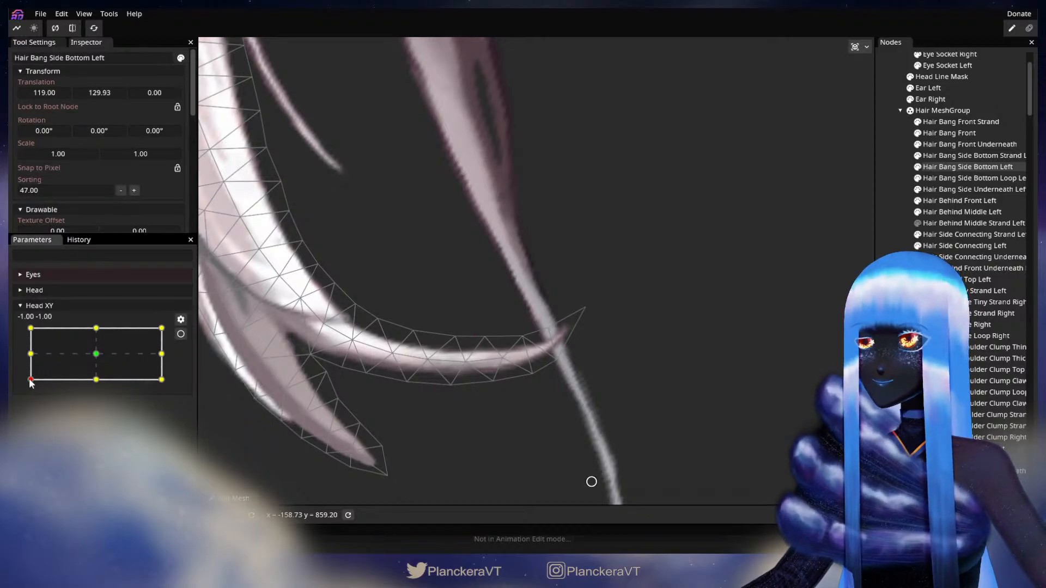
pyautogui.moveTo(30, 383)
pyautogui.mouseDown()
pyautogui.moveTo(29, 354)
pyautogui.moveTo(30, 379)
pyautogui.mouseUp()
pyautogui.click(181, 334)
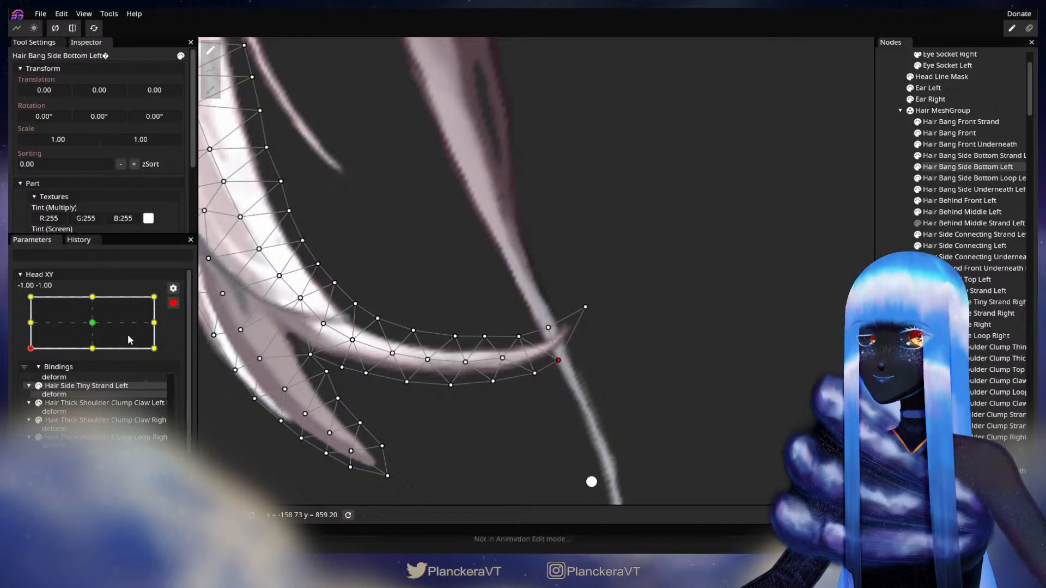
# - Preview the head turn and move the last centre-line vertex and the last two lower-edge vertices slightly towards the longer tip's end
pyautogui.click(173, 303)
pyautogui.moveTo(26, 382)
pyautogui.mouseDown()
pyautogui.moveTo(24, 352)
pyautogui.moveTo(26, 382)
pyautogui.mouseUp()
pyautogui.click(182, 334)
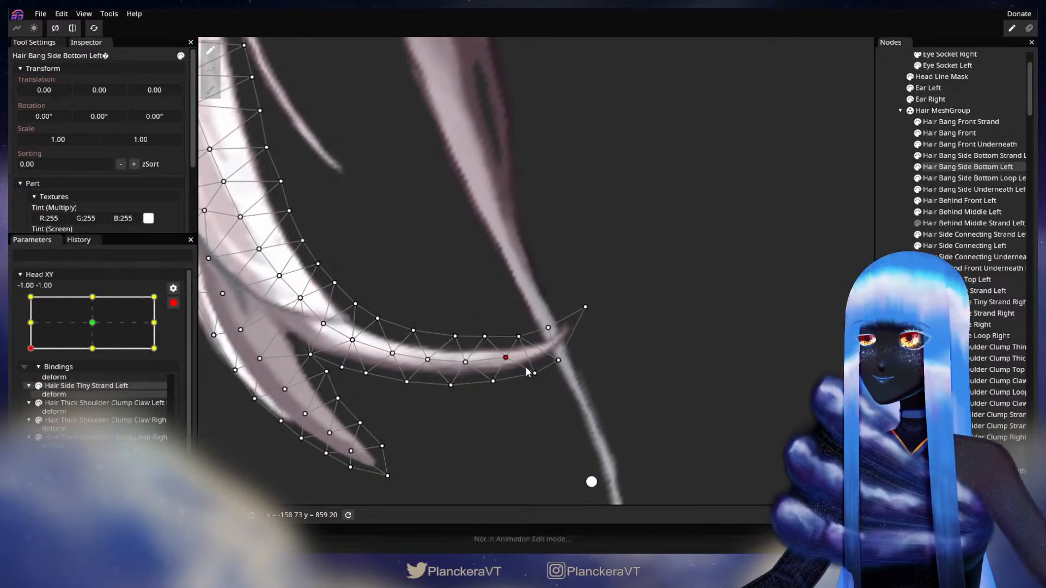
pyautogui.click(538, 376)
pyautogui.click(516, 338)
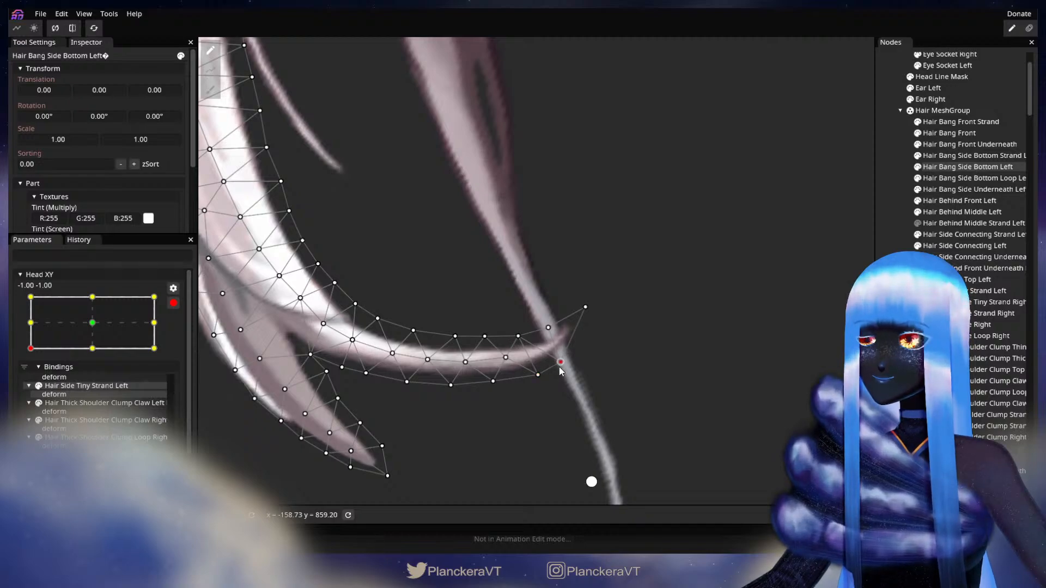
# - Recheck the movement, rearm Head XY and nudge the last upper-edge vertex and the end vertex of the longer tip
pyautogui.click(173, 303)
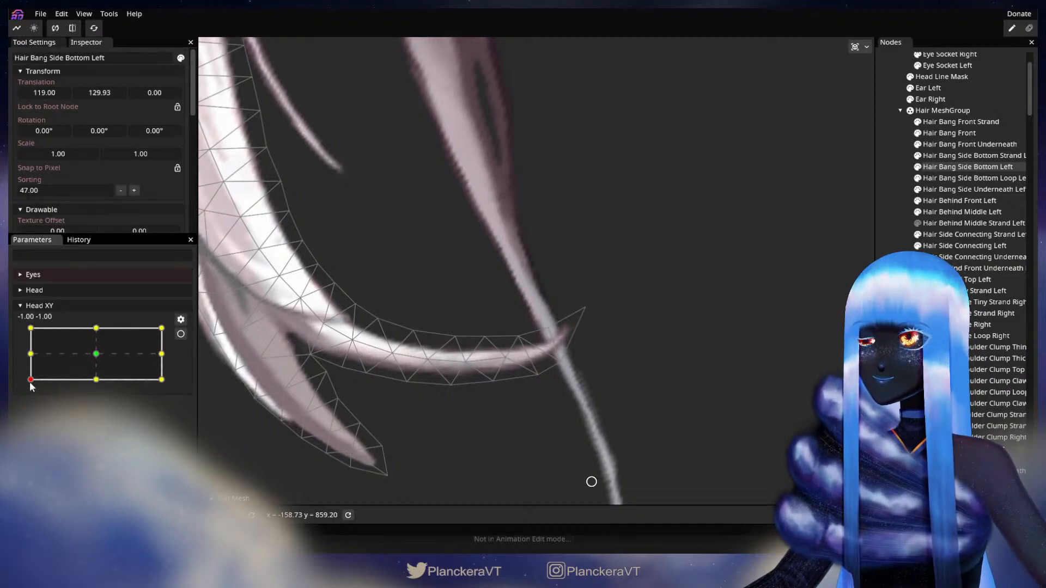
pyautogui.moveTo(31, 387)
pyautogui.mouseDown()
pyautogui.moveTo(25, 362)
pyautogui.moveTo(21, 388)
pyautogui.mouseUp()
pyautogui.click(180, 334)
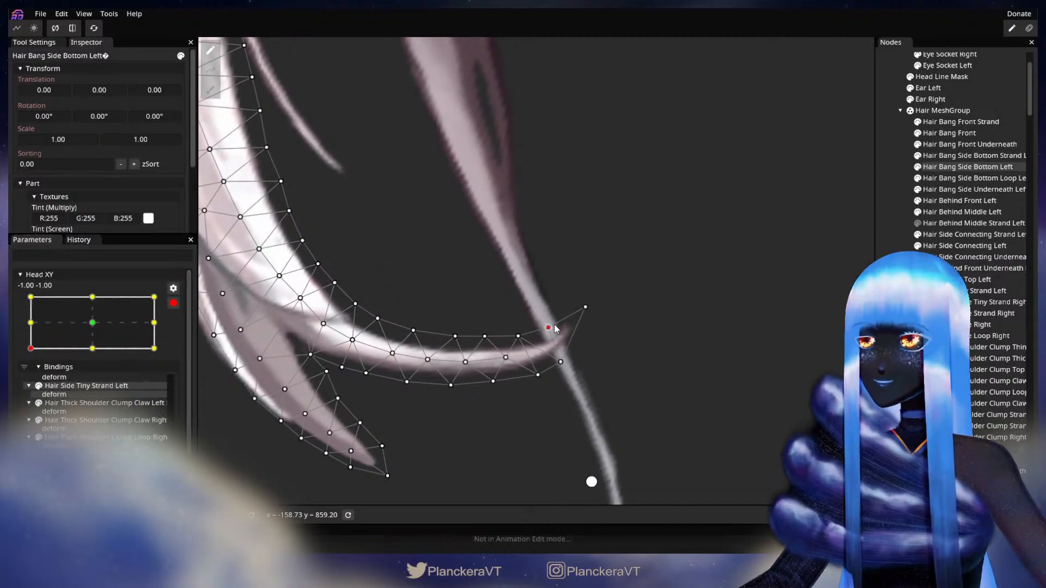
pyautogui.click(585, 307)
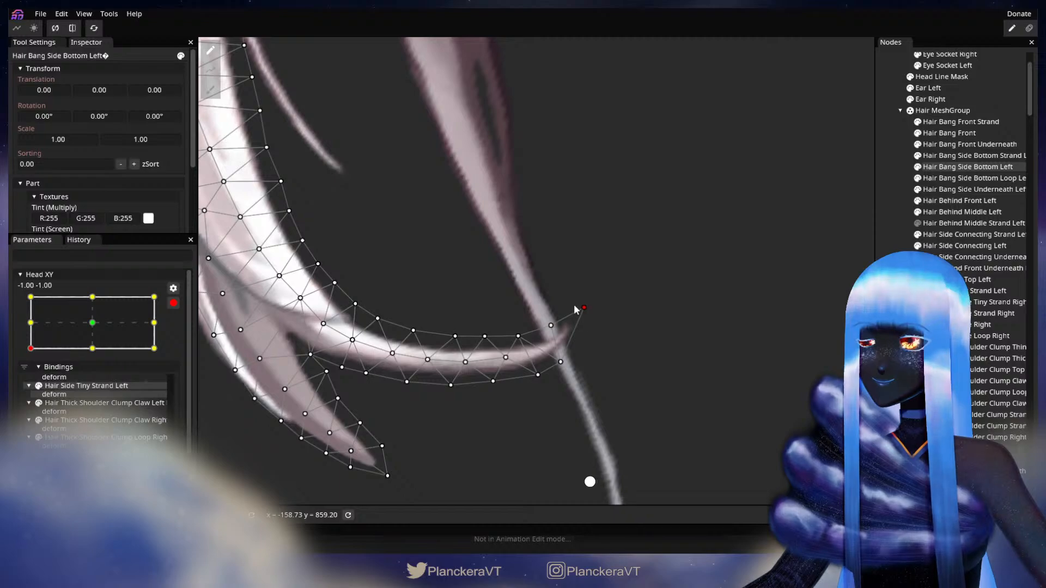
# - Keep previewing the head turn and rearming Head XY to fine-tune the last two lower-edge vertices and the second-to-last upper-edge vertex of the longer tip
pyautogui.click(173, 306)
pyautogui.moveTo(30, 380)
pyautogui.mouseDown()
pyautogui.moveTo(31, 359)
pyautogui.moveTo(31, 379)
pyautogui.mouseUp()
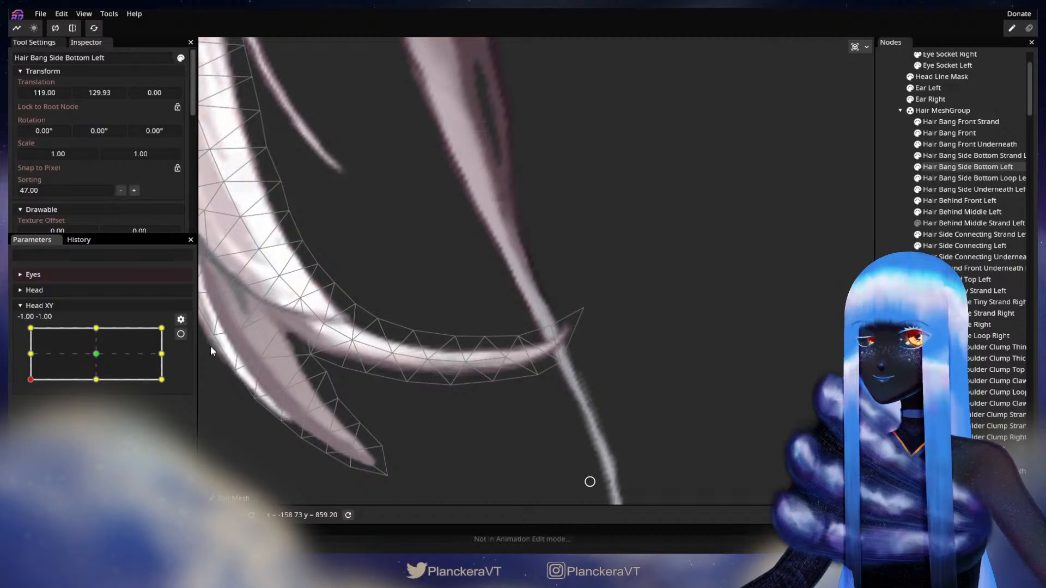
pyautogui.click(181, 334)
pyautogui.click(560, 363)
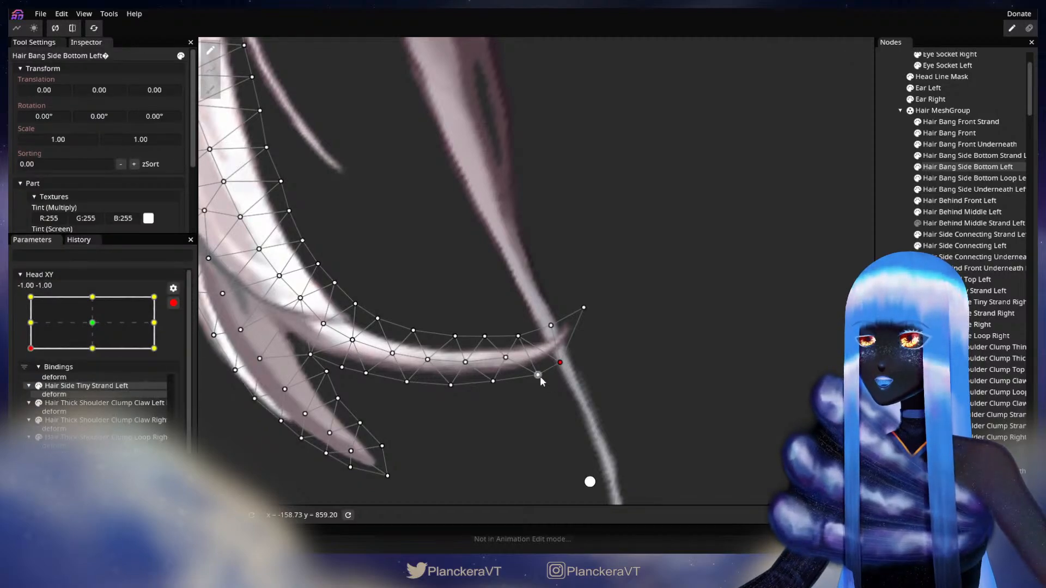
pyautogui.click(174, 303)
pyautogui.moveTo(31, 380)
pyautogui.mouseDown()
pyautogui.moveTo(31, 368)
pyautogui.moveTo(31, 379)
pyautogui.mouseUp()
pyautogui.click(180, 334)
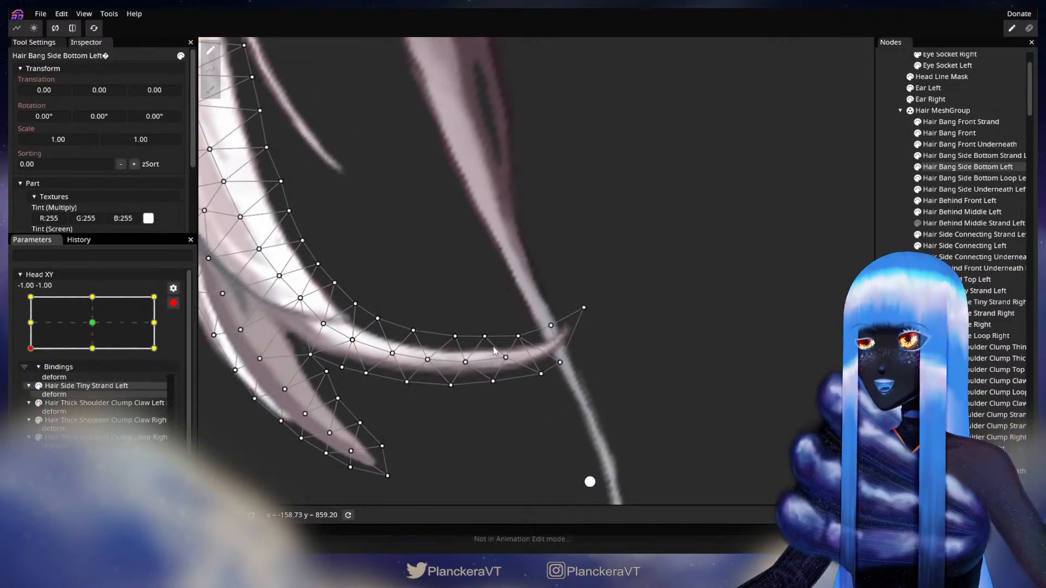
pyautogui.click(517, 339)
pyautogui.moveTo(525, 342); pyautogui.dragTo(526, 341)
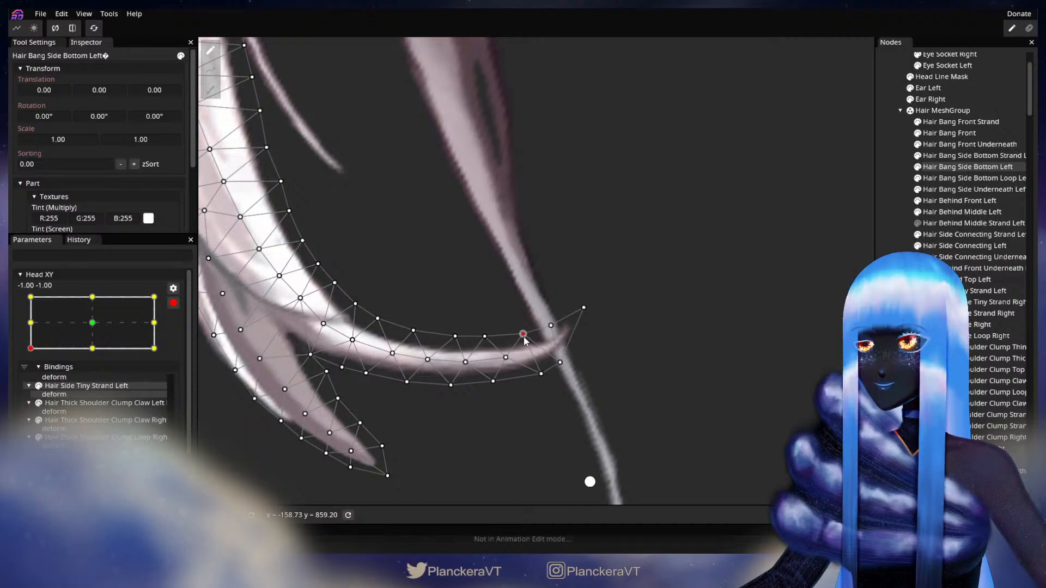
# - Preview the deformation, rearm Head XY and nudge the last upper-edge vertex slightly back towards the fork
pyautogui.click(174, 303)
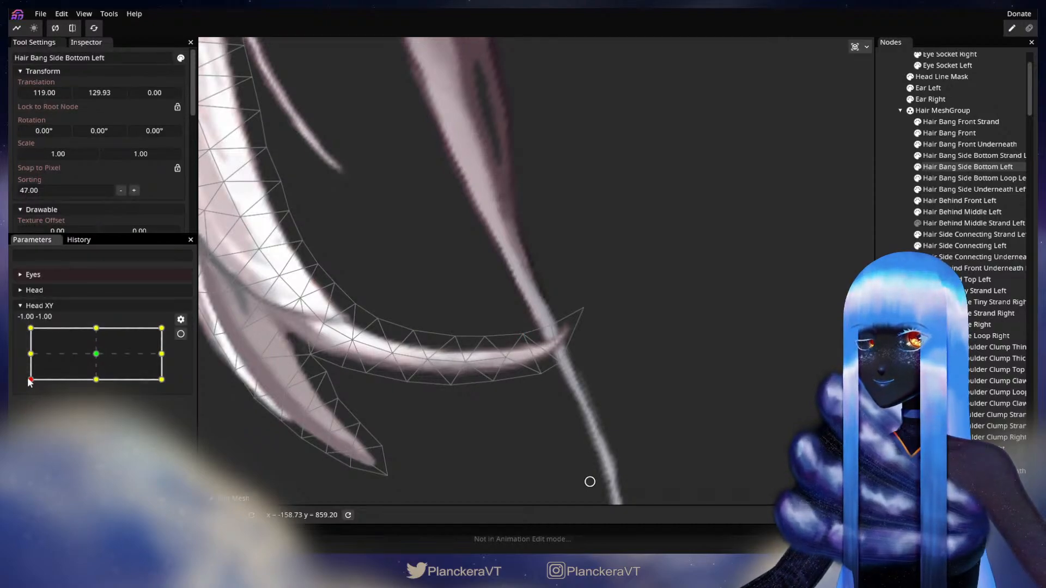
pyautogui.moveTo(28, 379)
pyautogui.mouseDown()
pyautogui.moveTo(28, 352)
pyautogui.moveTo(22, 384)
pyautogui.mouseUp()
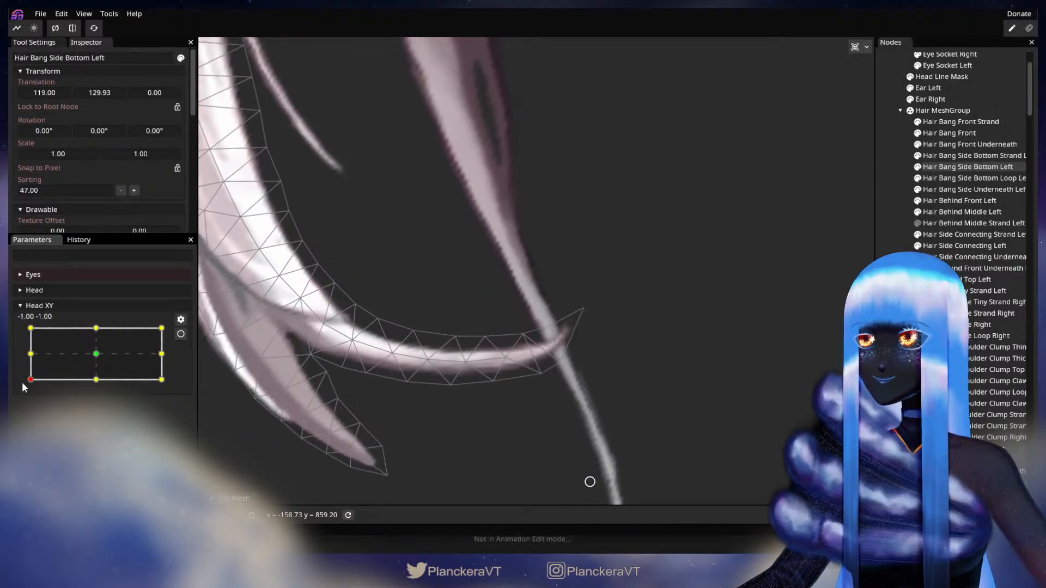
pyautogui.click(180, 334)
pyautogui.click(551, 325)
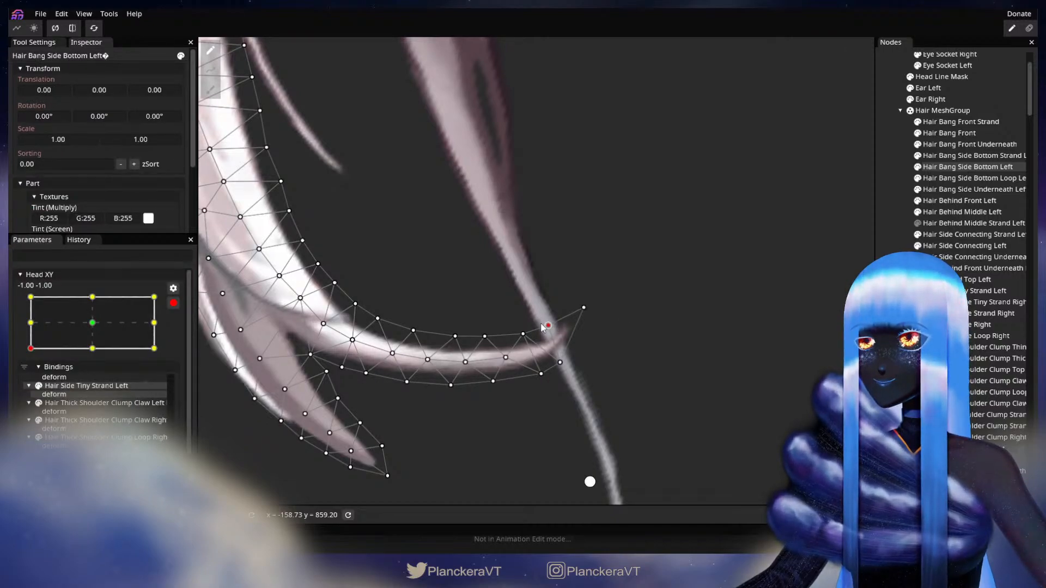
# - Deselect the hair part and preview the whole head's movement around Head XY -1.00, -1.00
pyautogui.click(590, 482)
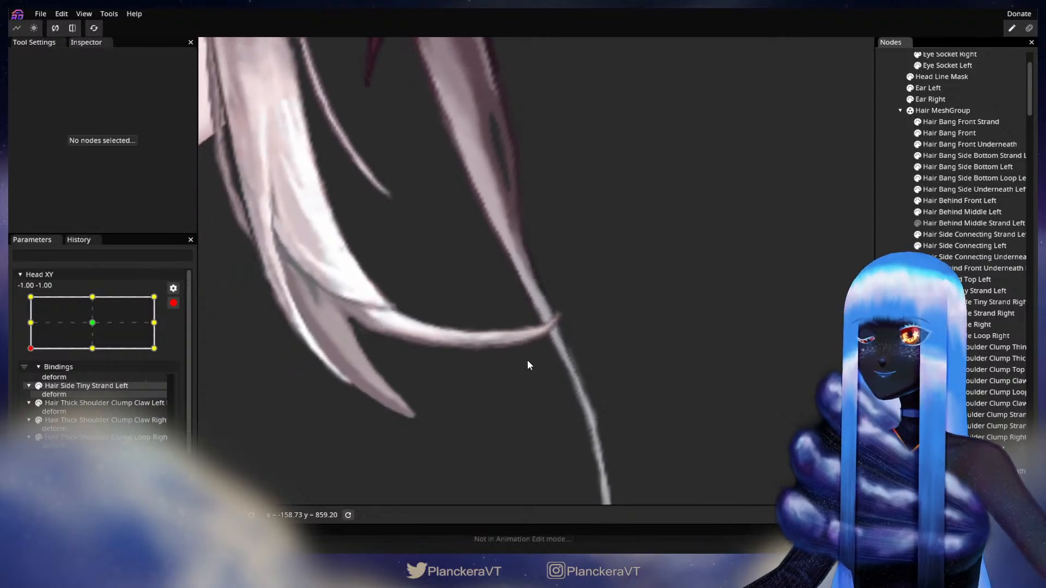
pyautogui.scroll(-3, 546, 349)
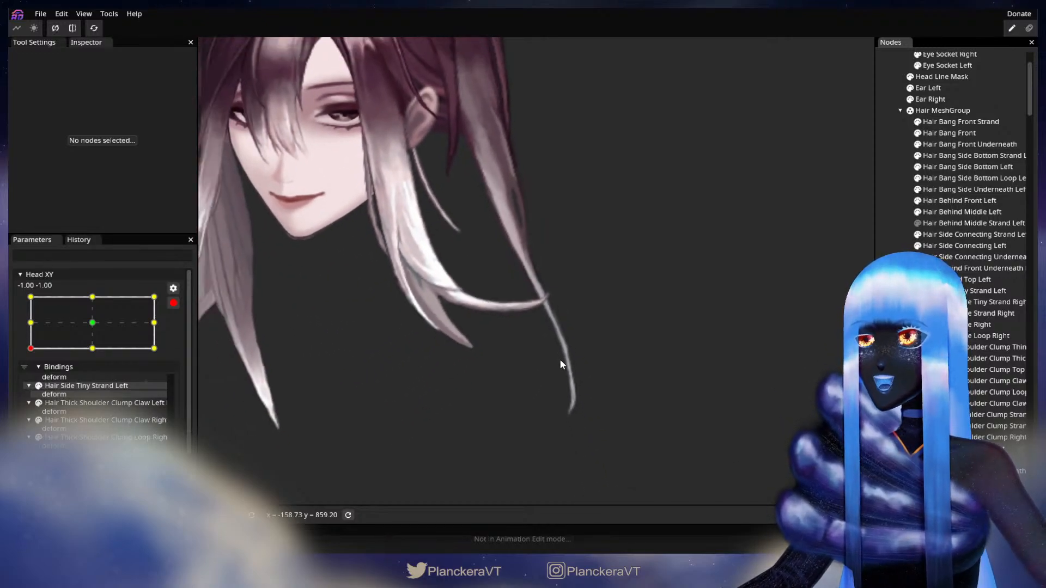
pyautogui.scroll(-2, 493, 342)
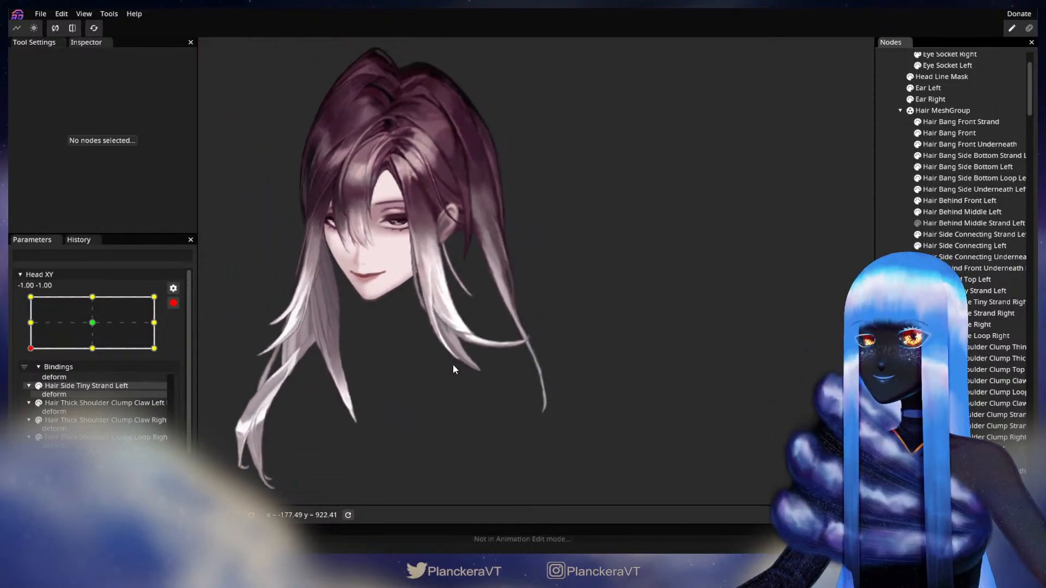
pyautogui.click(173, 303)
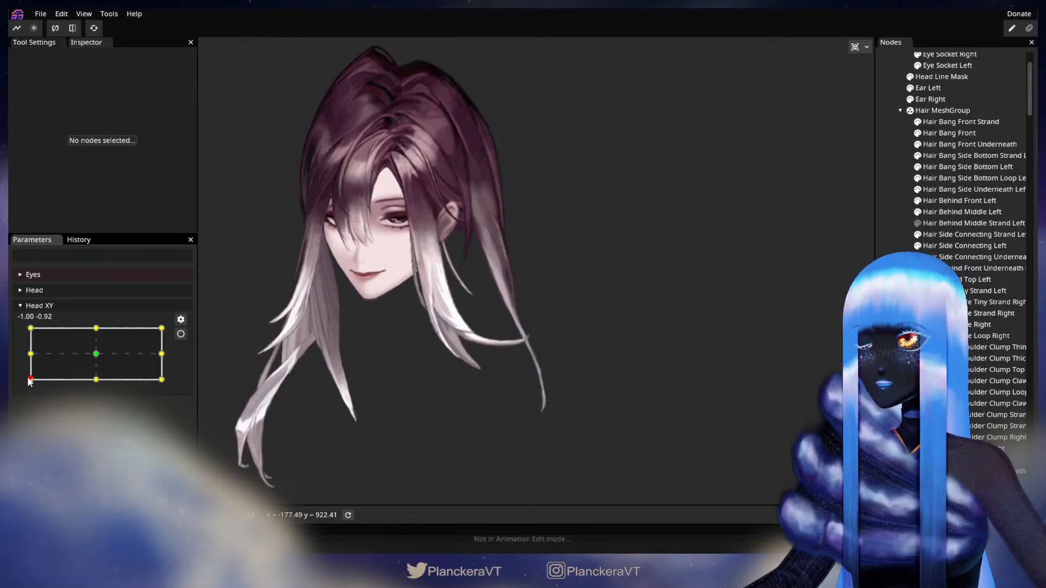
pyautogui.moveTo(26, 372)
pyautogui.mouseDown()
pyautogui.moveTo(9, 388)
pyautogui.moveTo(16, 334)
pyautogui.moveTo(23, 389)
pyautogui.moveTo(179, 397)
pyautogui.moveTo(23, 397)
pyautogui.moveTo(178, 395)
pyautogui.moveTo(25, 391)
pyautogui.moveTo(108, 387)
pyautogui.moveTo(37, 389)
pyautogui.mouseUp()
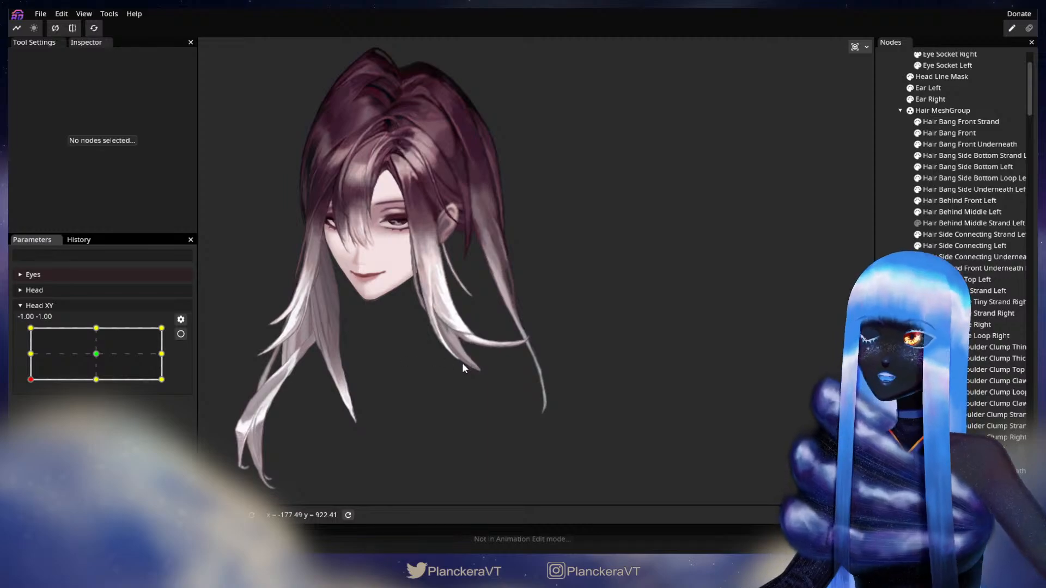
# - Rearm Head XY and nudge the vertices near the lower end of Hair Bang Side Bottom Strand Left slightly inward and upward
pyautogui.click(181, 334)
pyautogui.scroll(3, 356, 393)
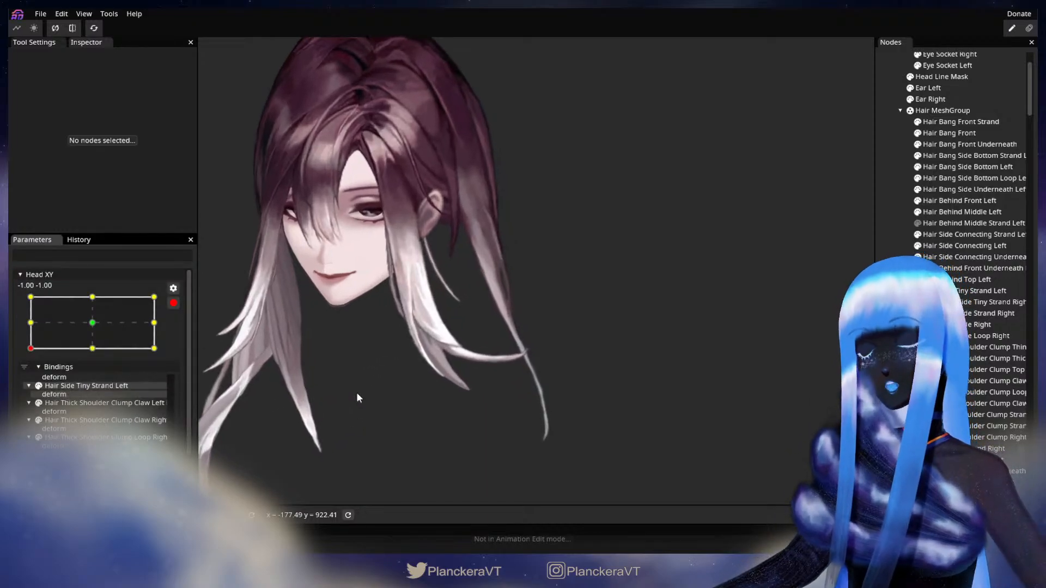
pyautogui.scroll(3, 360, 396)
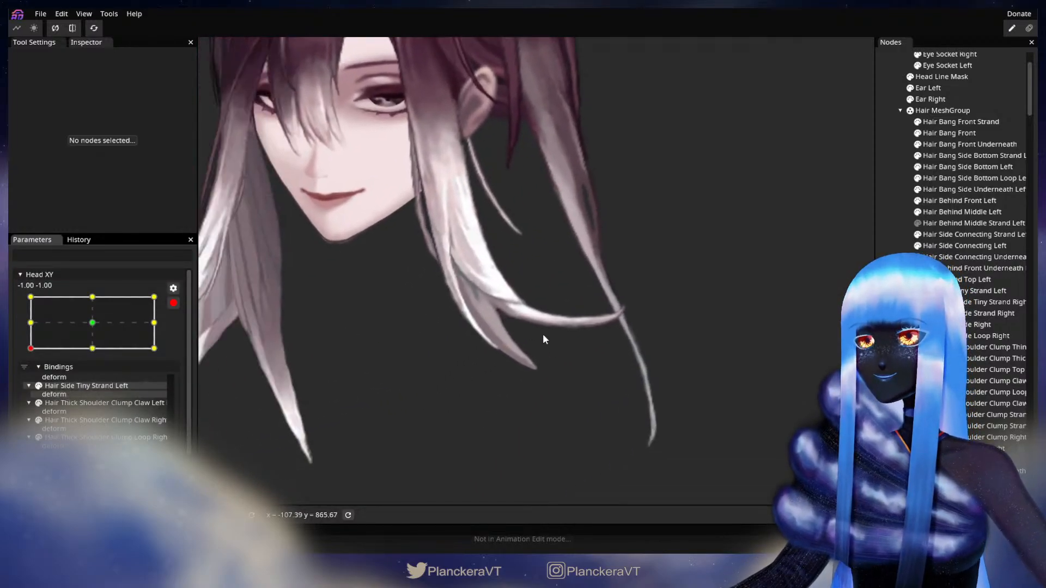
pyautogui.scroll(3, 531, 418)
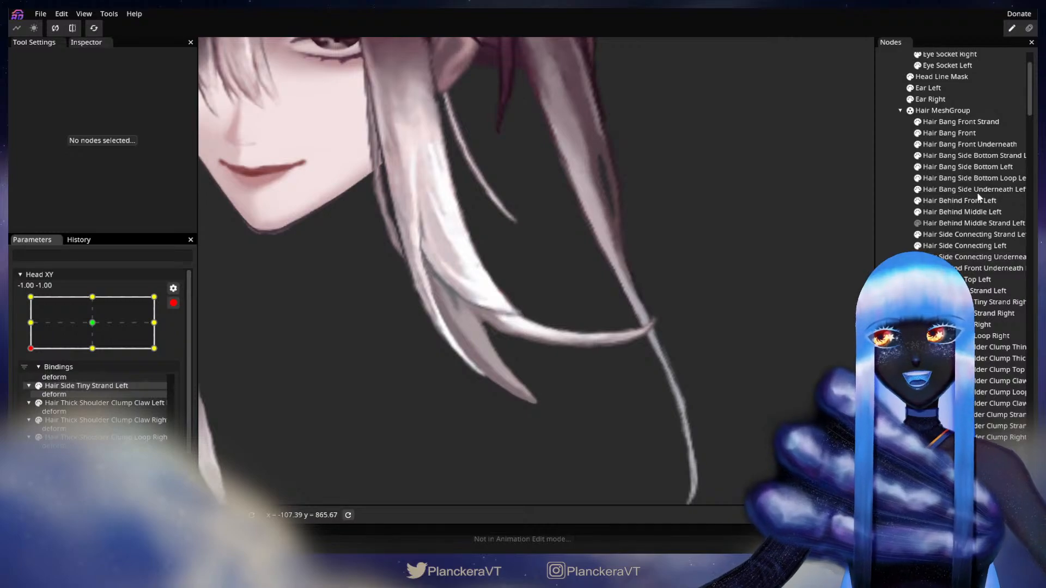
pyautogui.click(969, 155)
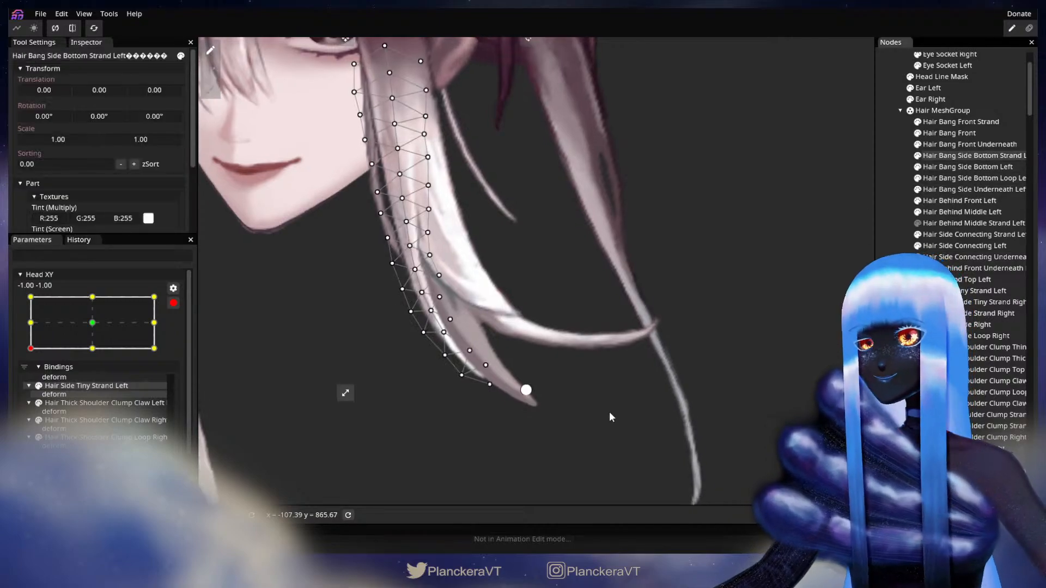
pyautogui.scroll(2, 609, 411)
pyautogui.moveTo(464, 366); pyautogui.dragTo(462, 362)
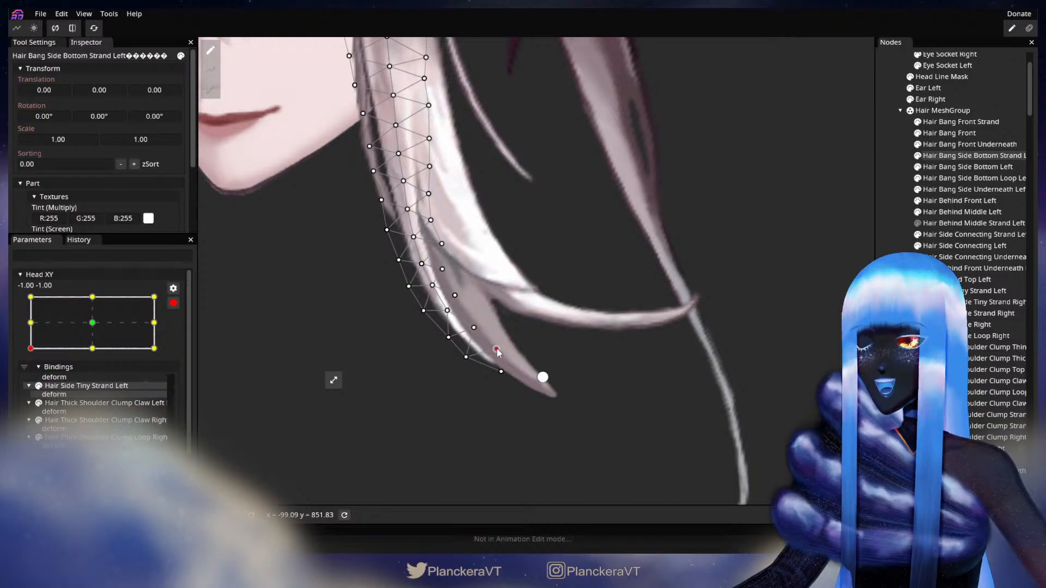
pyautogui.moveTo(502, 371); pyautogui.dragTo(497, 366)
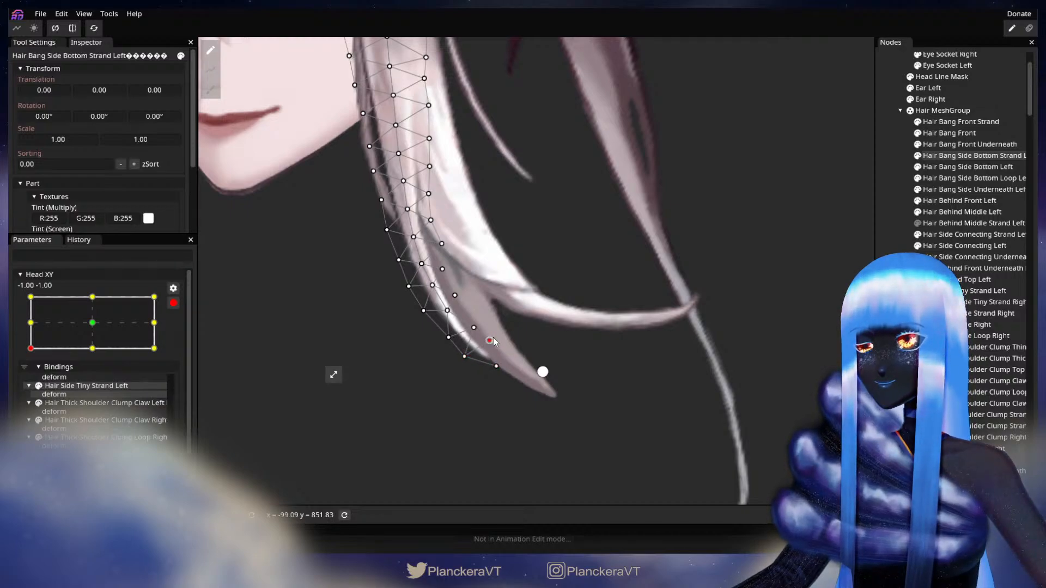
pyautogui.click(893, 354)
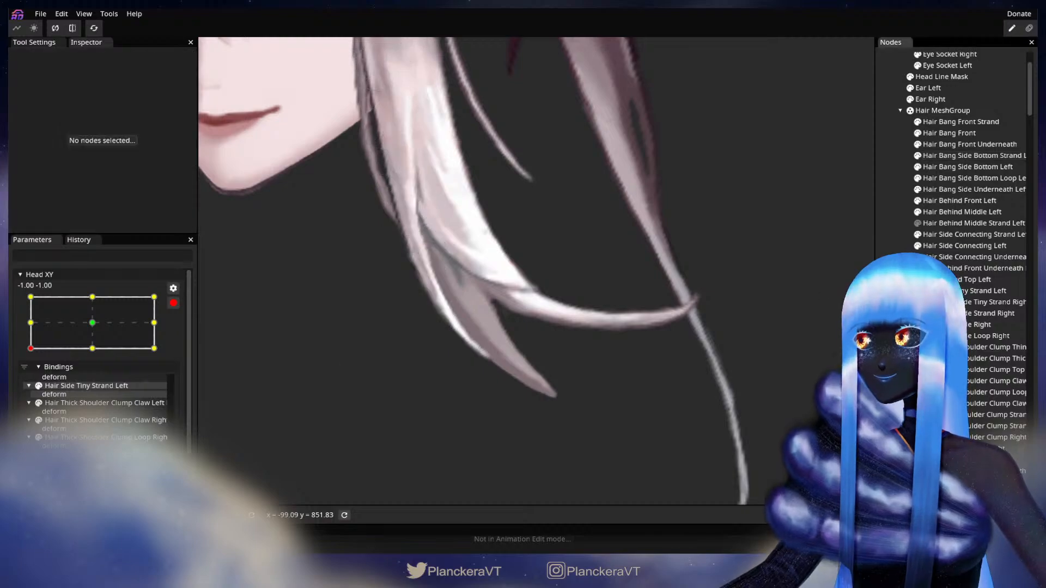
# - Preview the head turn, rearm Head XY and nudge one lower outer-edge vertex of Hair Bang Side Bottom Strand Left slightly outward and up
pyautogui.scroll(-2, 513, 397)
pyautogui.click(177, 306)
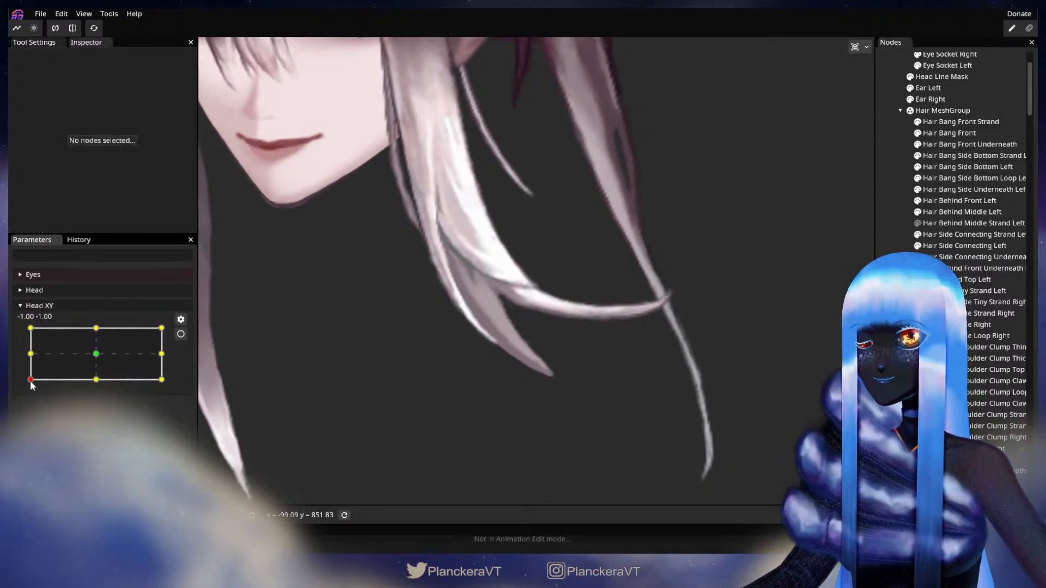
pyautogui.moveTo(26, 381)
pyautogui.mouseDown()
pyautogui.moveTo(110, 391)
pyautogui.moveTo(29, 391)
pyautogui.mouseUp()
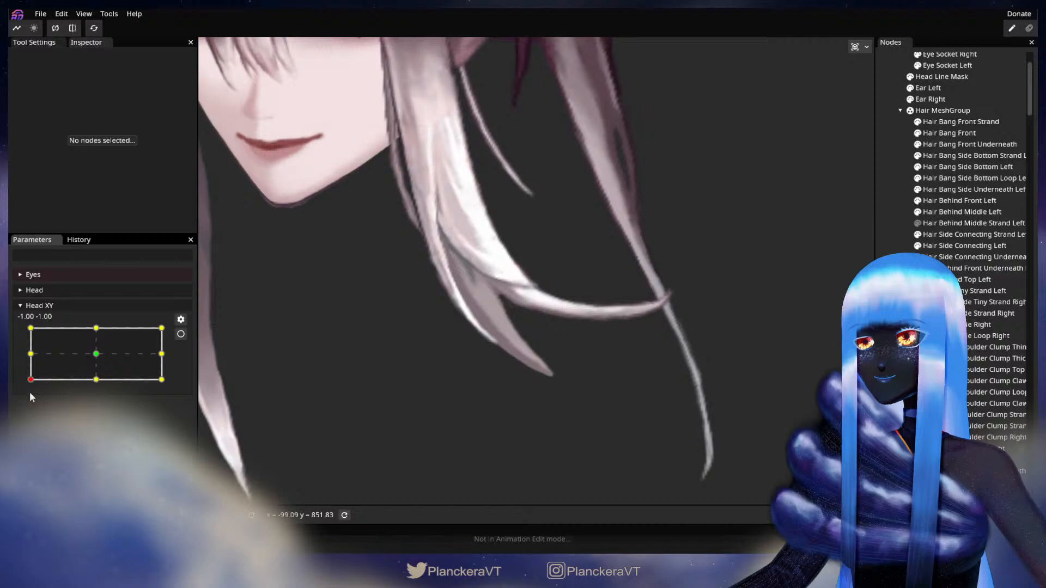
pyautogui.click(180, 334)
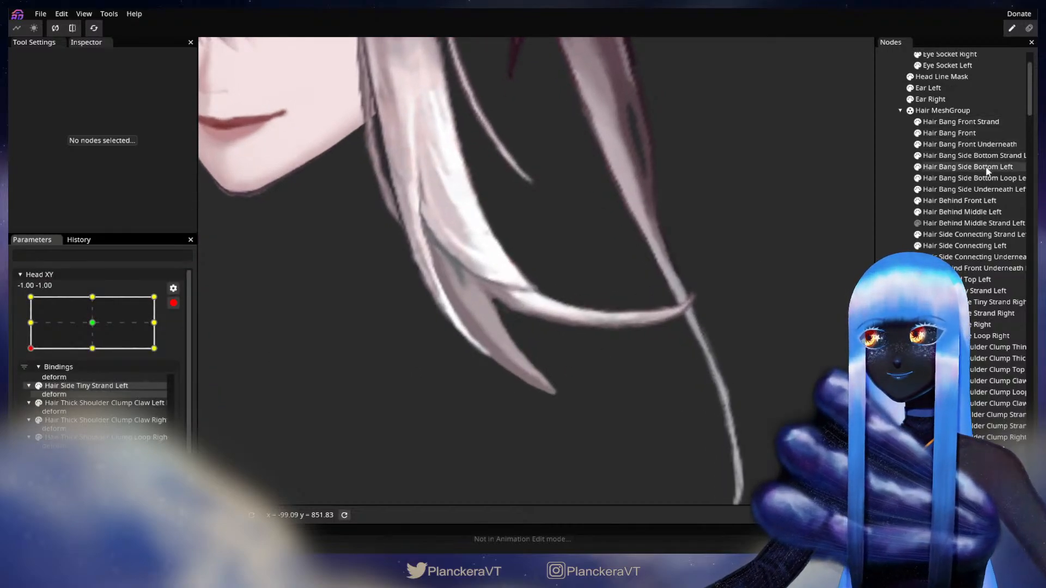
pyautogui.click(975, 156)
pyautogui.moveTo(446, 338); pyautogui.dragTo(442, 335)
pyautogui.click(545, 381)
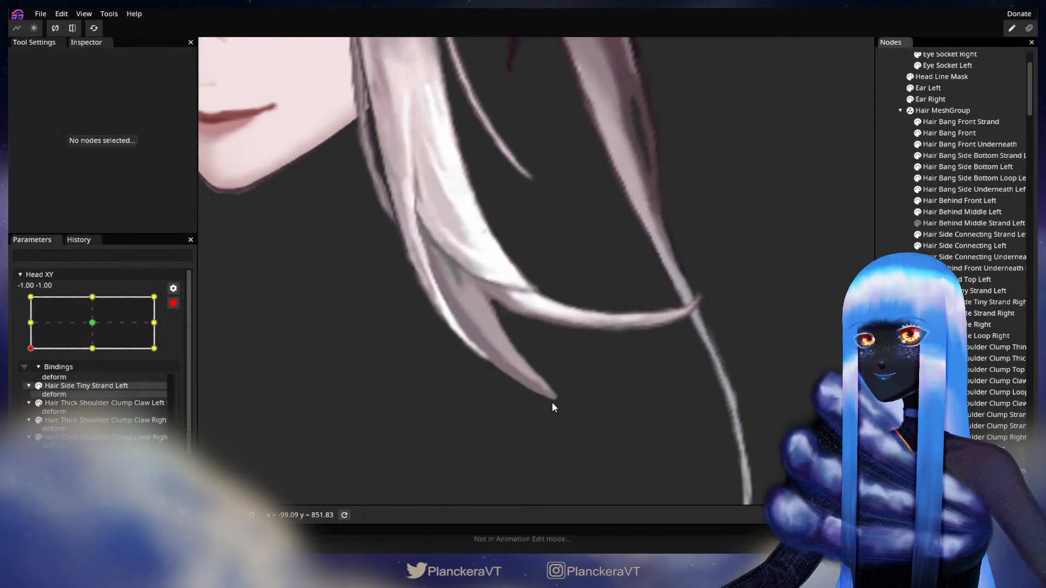
# - Recheck the movement, rearm Head XY and adjust the centre-line vertices of Hair Bang Side Bottom Left where the longer tip begins
pyautogui.scroll(-4, 512, 395)
pyautogui.click(174, 303)
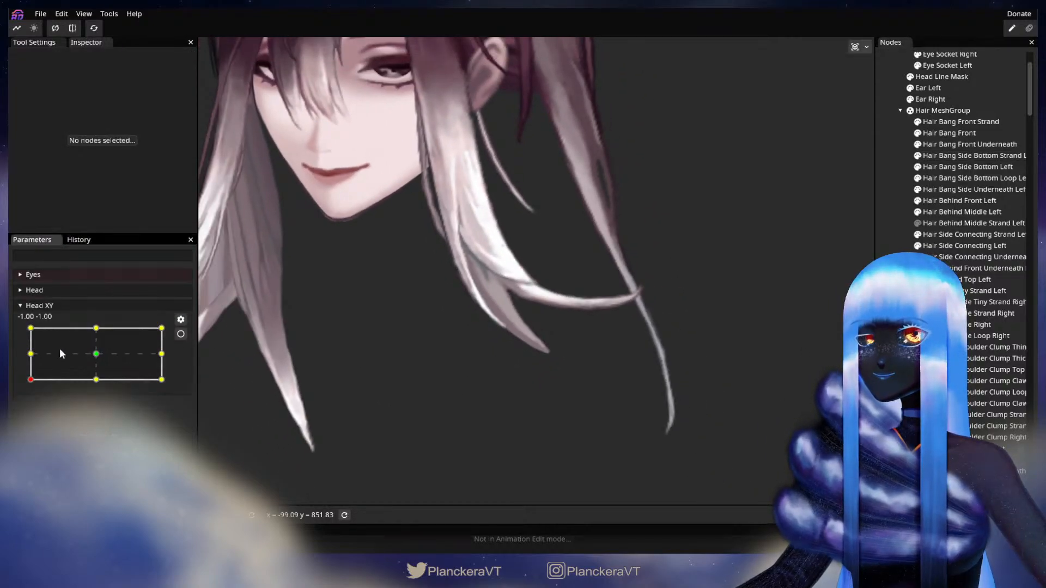
pyautogui.moveTo(33, 380)
pyautogui.mouseDown()
pyautogui.moveTo(89, 386)
pyautogui.moveTo(21, 387)
pyautogui.moveTo(110, 389)
pyautogui.moveTo(24, 397)
pyautogui.mouseUp()
pyautogui.click(181, 334)
pyautogui.scroll(5, 565, 306)
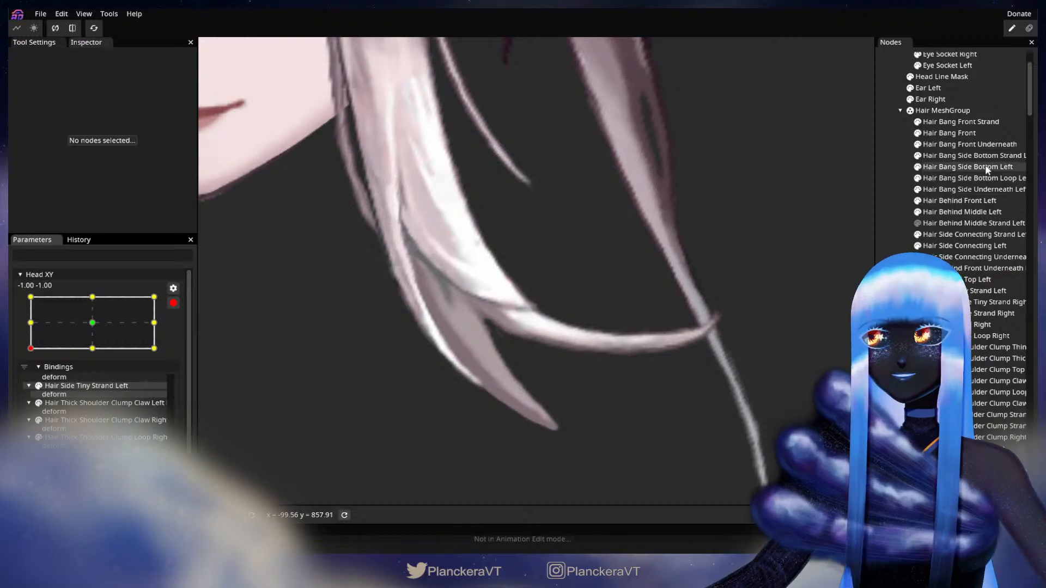
pyautogui.click(985, 165)
pyautogui.click(516, 318)
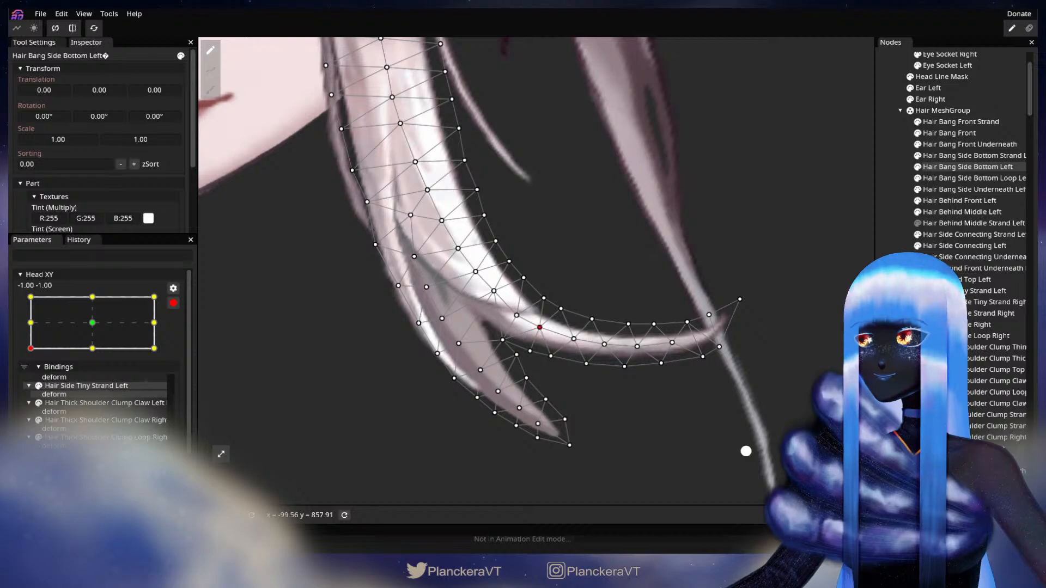
pyautogui.click(502, 415)
# - Preview the whole head, rearm Head XY and fine-tune the centre-line vertex of Hair Bang Side Bottom Left just above the fork
pyautogui.scroll(-5, 506, 414)
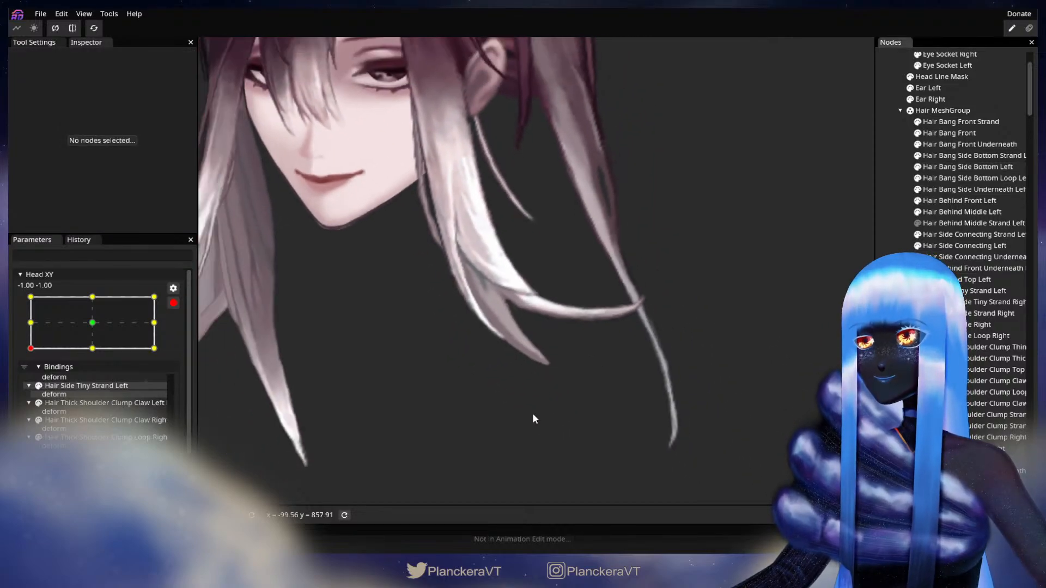
pyautogui.scroll(-3, 533, 419)
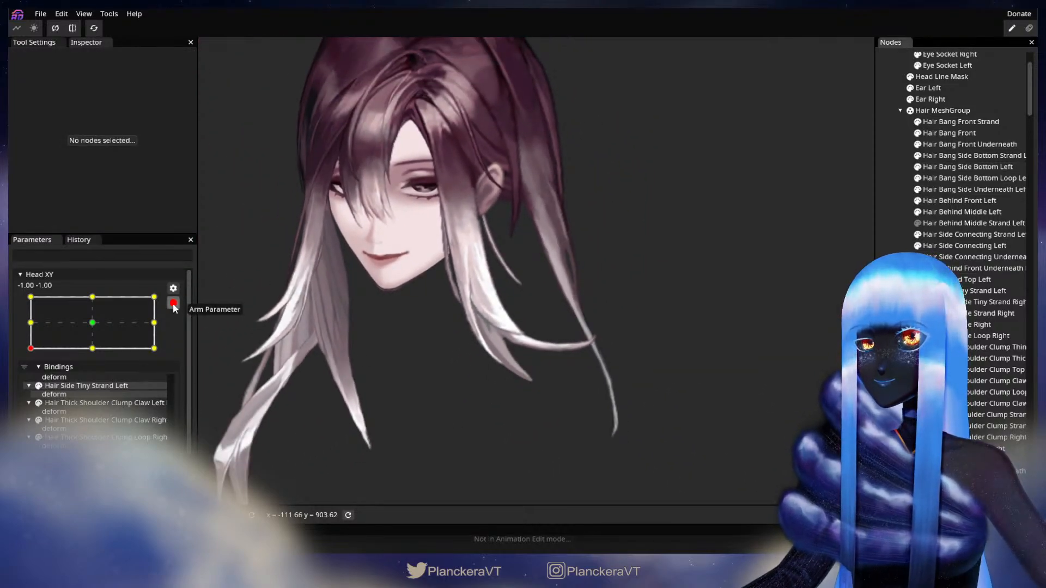
pyautogui.click(173, 303)
pyautogui.moveTo(31, 380)
pyautogui.mouseDown()
pyautogui.moveTo(97, 389)
pyautogui.moveTo(27, 391)
pyautogui.mouseUp()
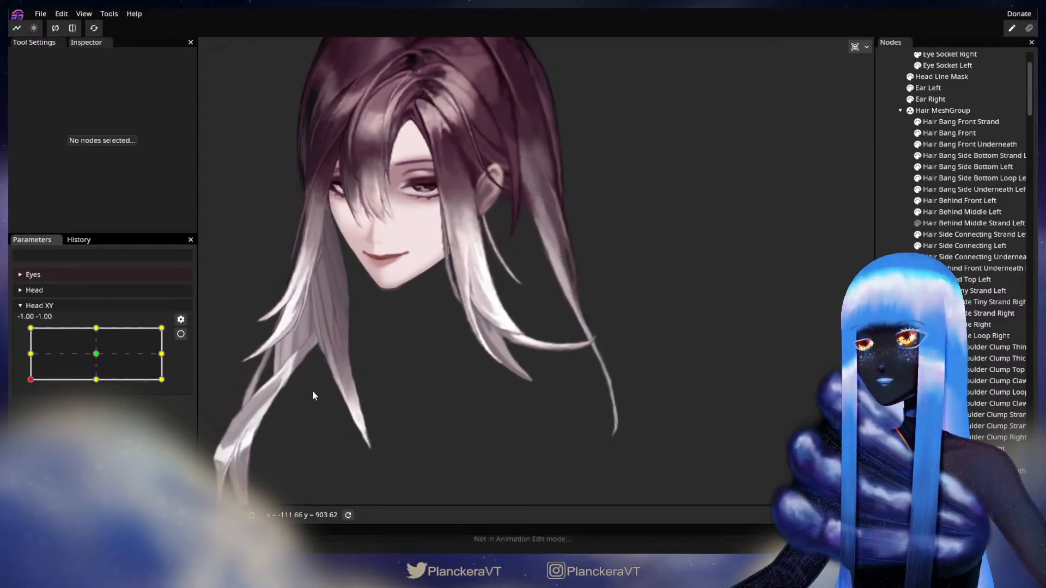
pyautogui.scroll(5, 313, 395)
pyautogui.click(181, 334)
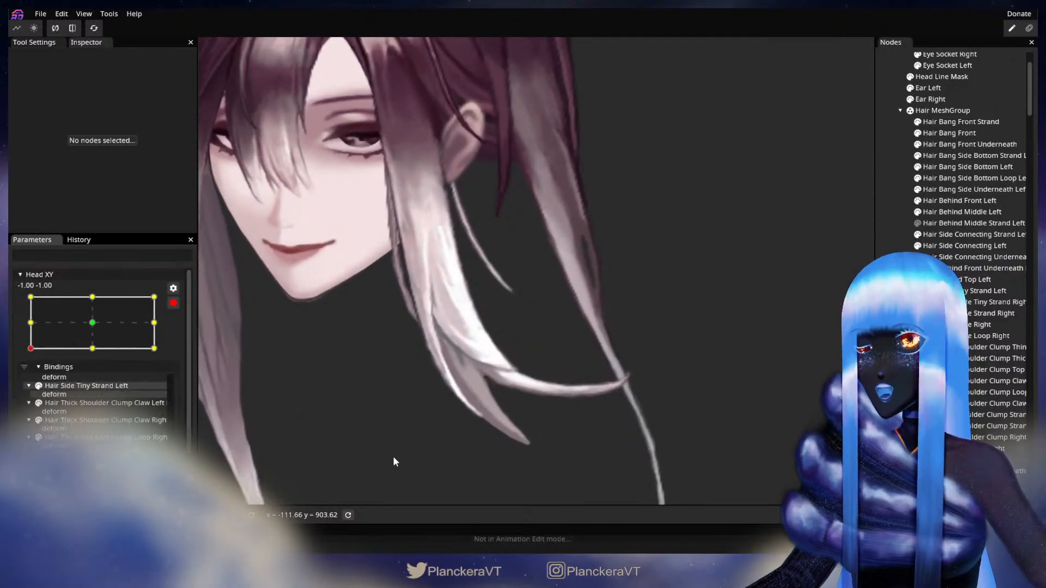
pyautogui.scroll(5, 403, 458)
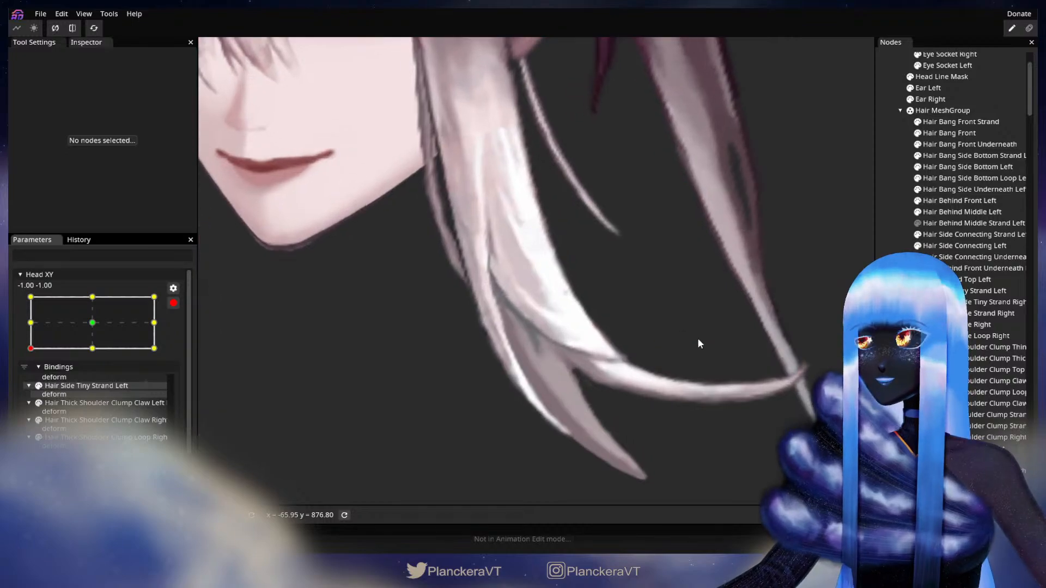
pyautogui.click(955, 167)
pyautogui.scroll(4, 703, 356)
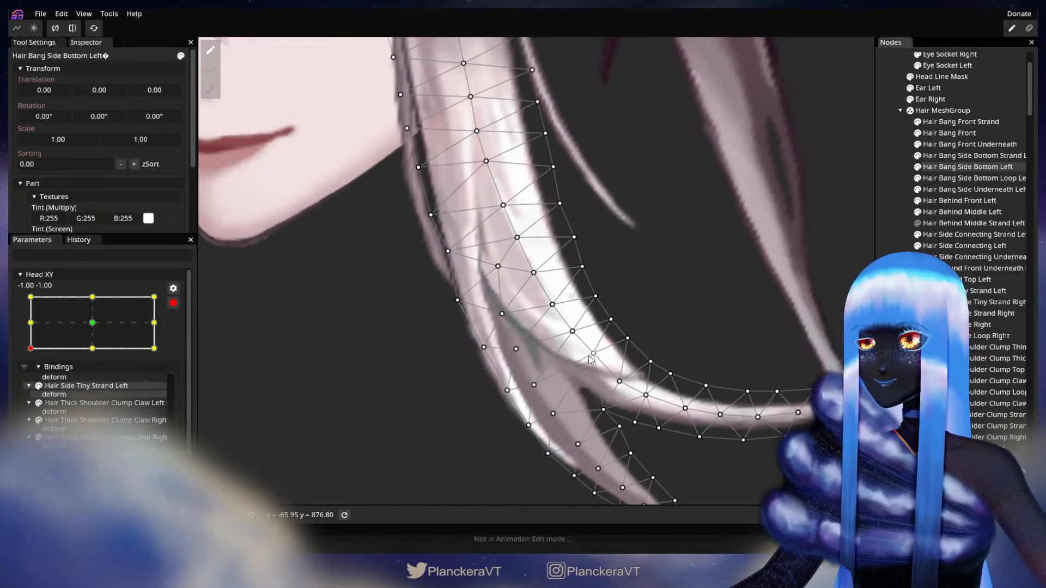
pyautogui.click(592, 354)
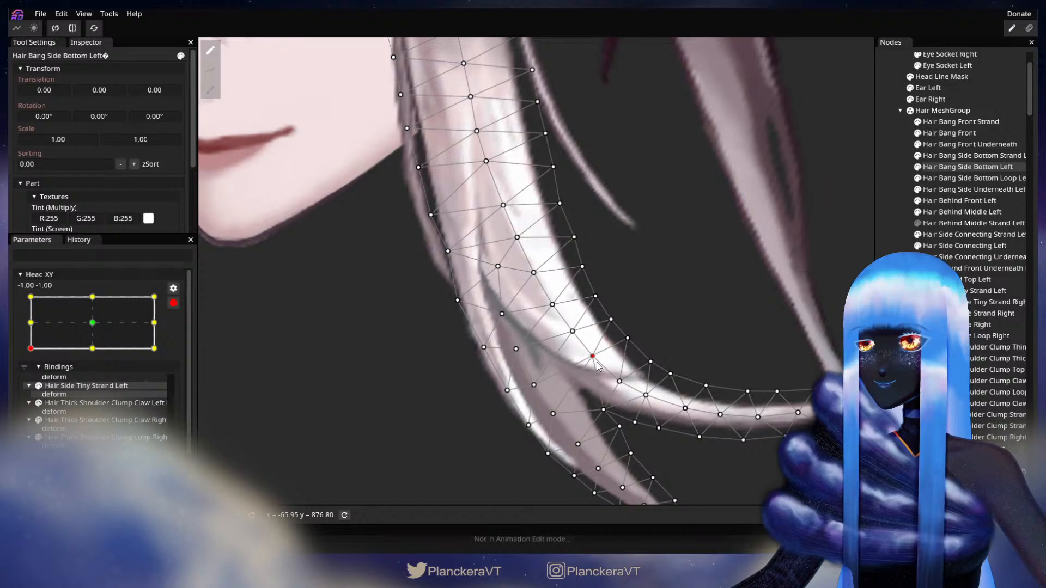
pyautogui.press('Escape')
# - Disarm Head XY and preview the head's movement around -1.00, -1.00 to check the left bang's curve
pyautogui.scroll(-4, 663, 432)
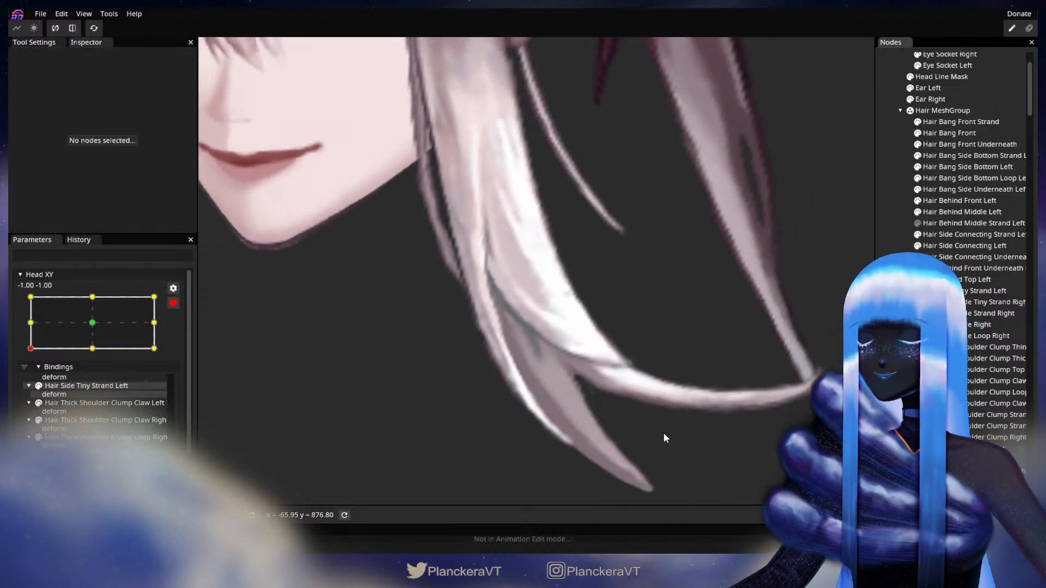
pyautogui.scroll(-5, 675, 430)
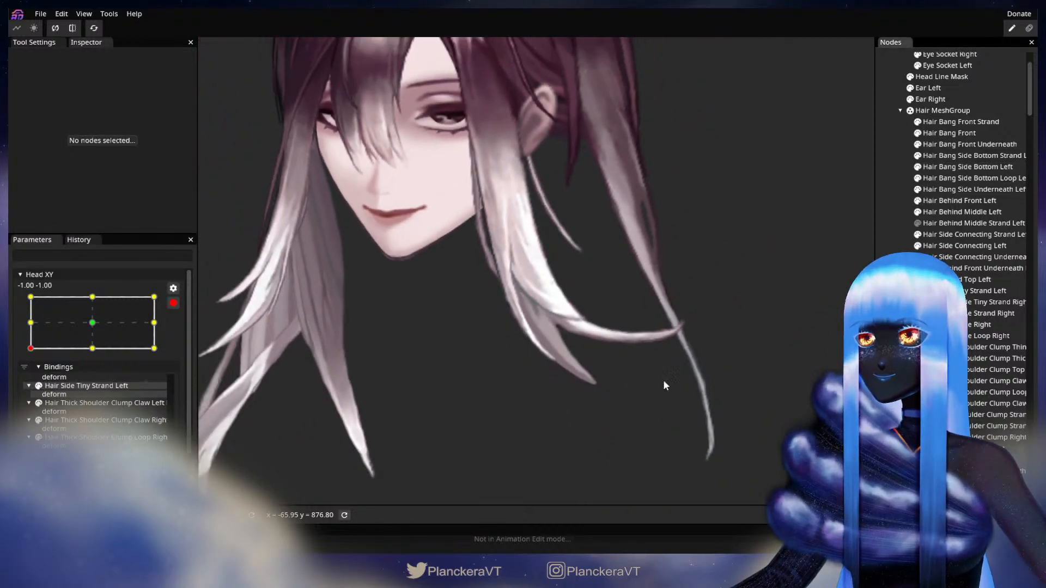
pyautogui.moveTo(663, 380); pyautogui.dragTo(628, 412)
pyautogui.scroll(-2, 604, 430)
pyautogui.click(173, 303)
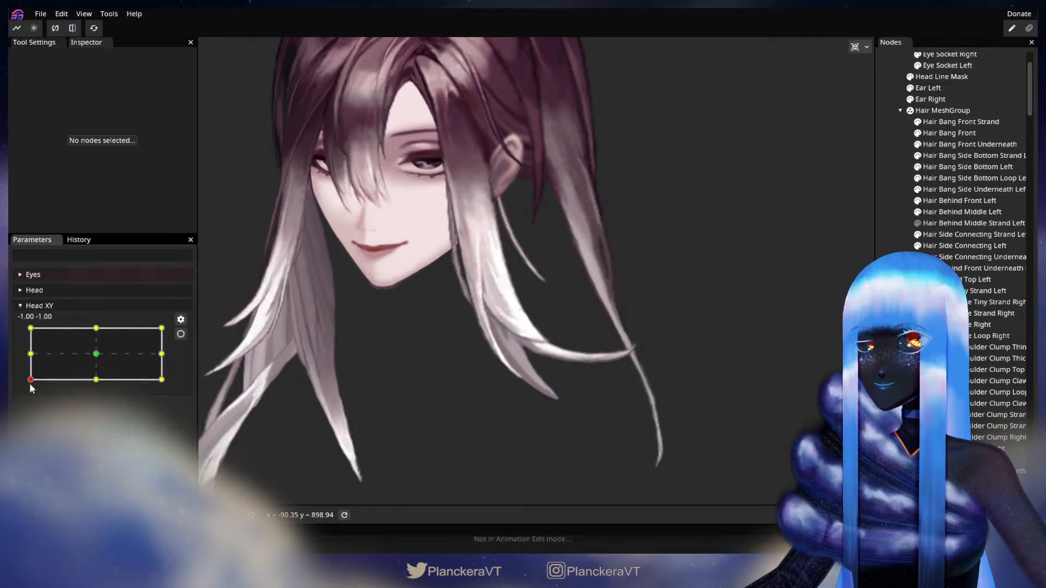
pyautogui.moveTo(31, 380)
pyautogui.mouseDown()
pyautogui.moveTo(99, 386)
pyautogui.moveTo(46, 392)
pyautogui.mouseUp()
pyautogui.moveTo(24, 387)
pyautogui.mouseDown()
pyautogui.moveTo(111, 388)
pyautogui.moveTo(29, 395)
pyautogui.mouseUp()
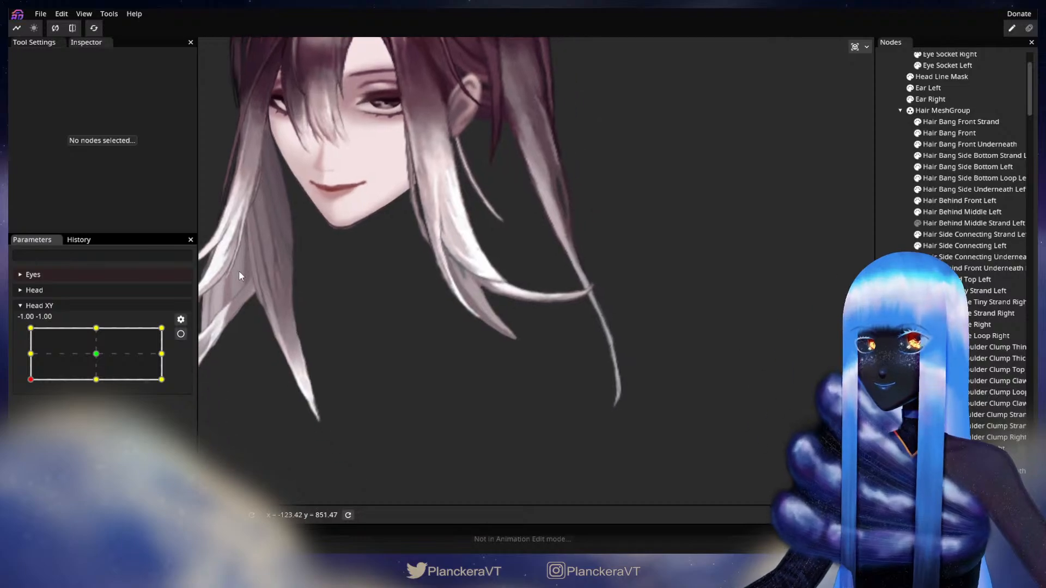
# - Rearm Head XY and push the middle of Hair Bang Side Bottom Left's longer tip slightly down with the 30.00 Circle Brush
pyautogui.click(180, 334)
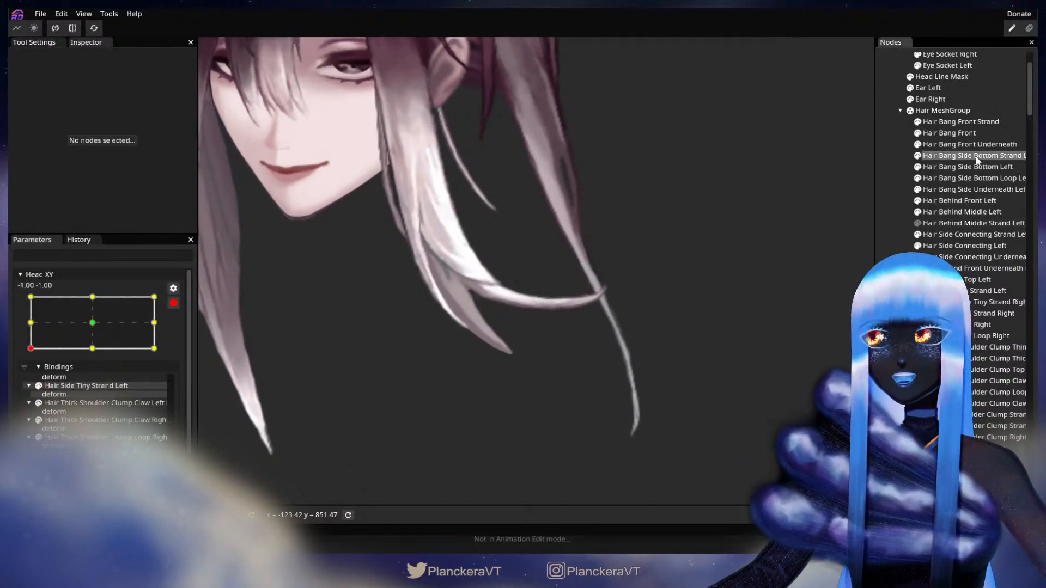
pyautogui.click(962, 167)
pyautogui.click(211, 90)
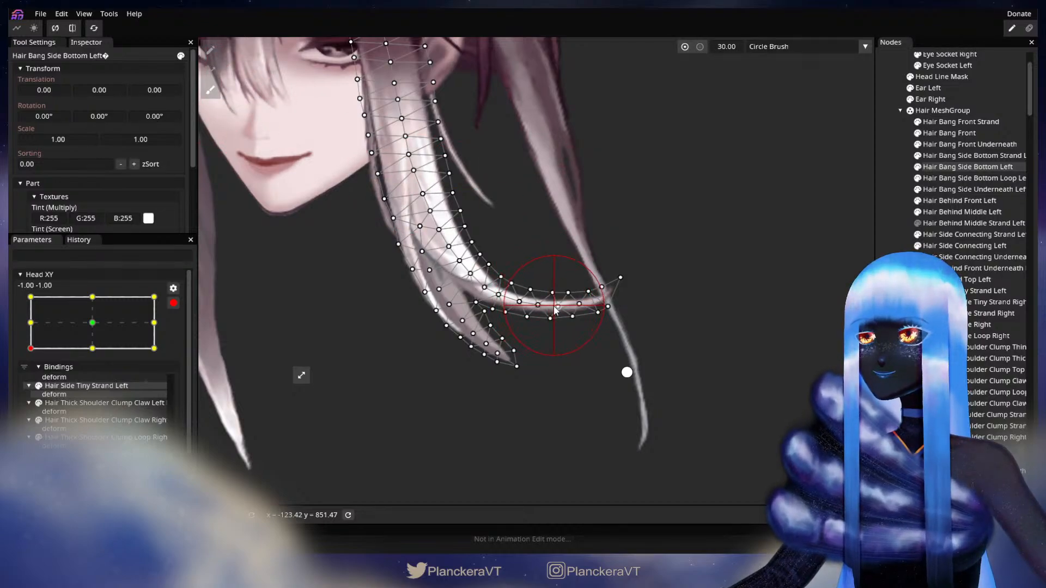
pyautogui.moveTo(556, 311); pyautogui.dragTo(556, 313)
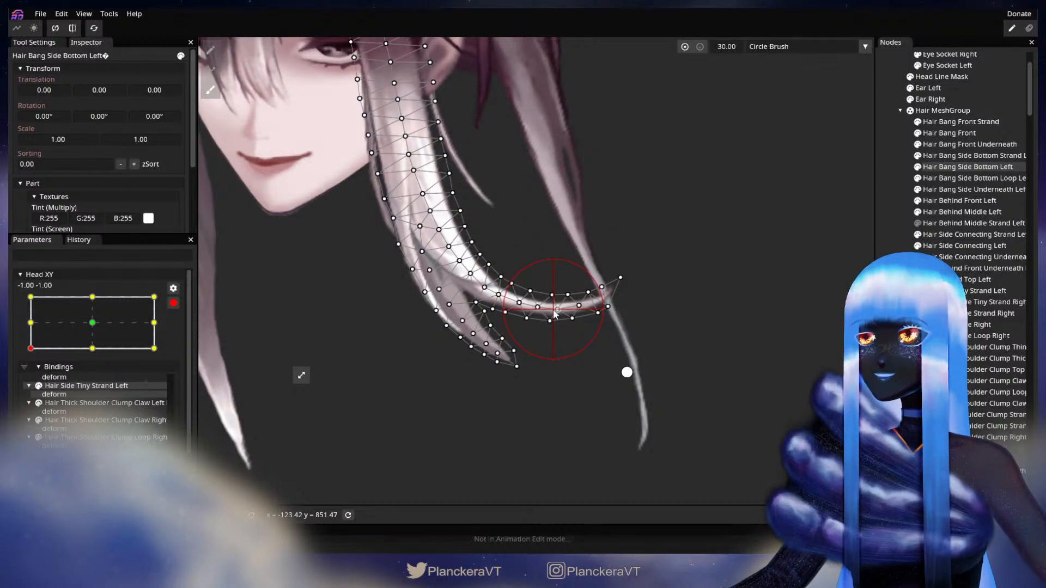
pyautogui.click(879, 283)
# - Disarm Head XY and preview how the longer tip moves around Head XY -1.00, -1.00
pyautogui.scroll(-2, 654, 357)
pyautogui.moveTo(551, 357); pyautogui.dragTo(552, 397)
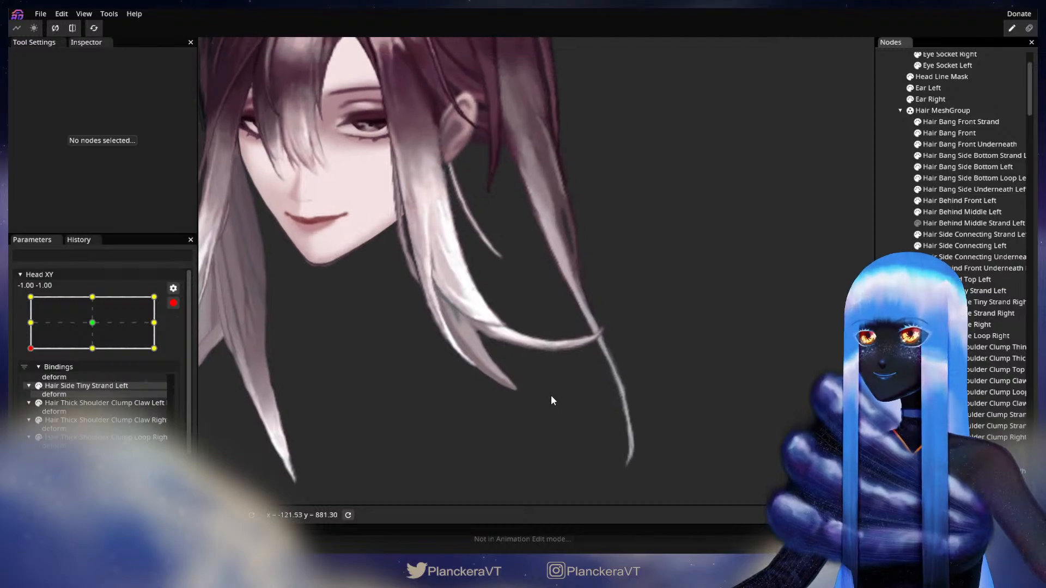
pyautogui.click(173, 303)
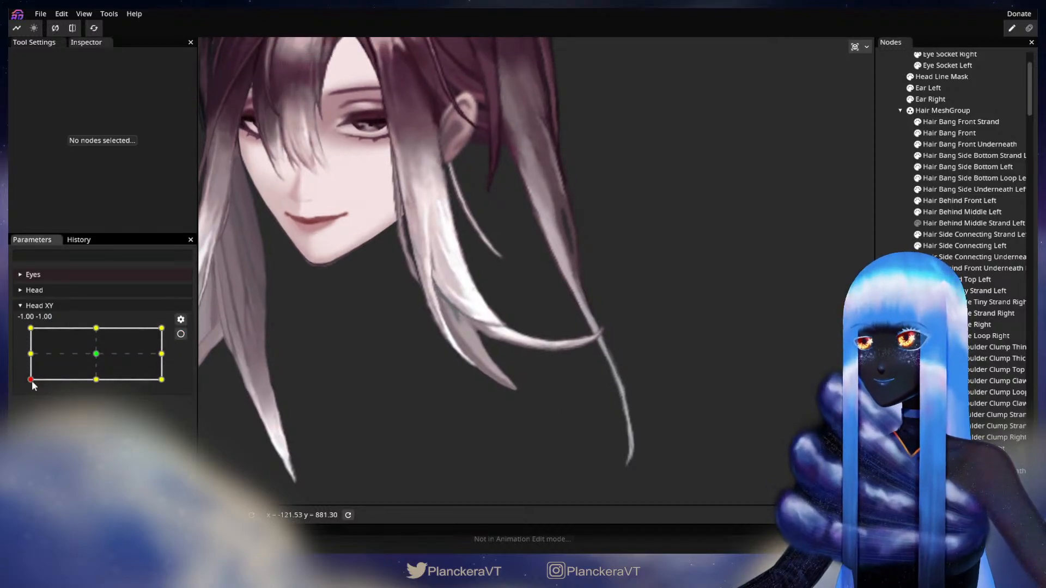
pyautogui.moveTo(32, 380)
pyautogui.mouseDown()
pyautogui.moveTo(100, 388)
pyautogui.moveTo(33, 394)
pyautogui.moveTo(113, 395)
pyautogui.moveTo(24, 397)
pyautogui.mouseUp()
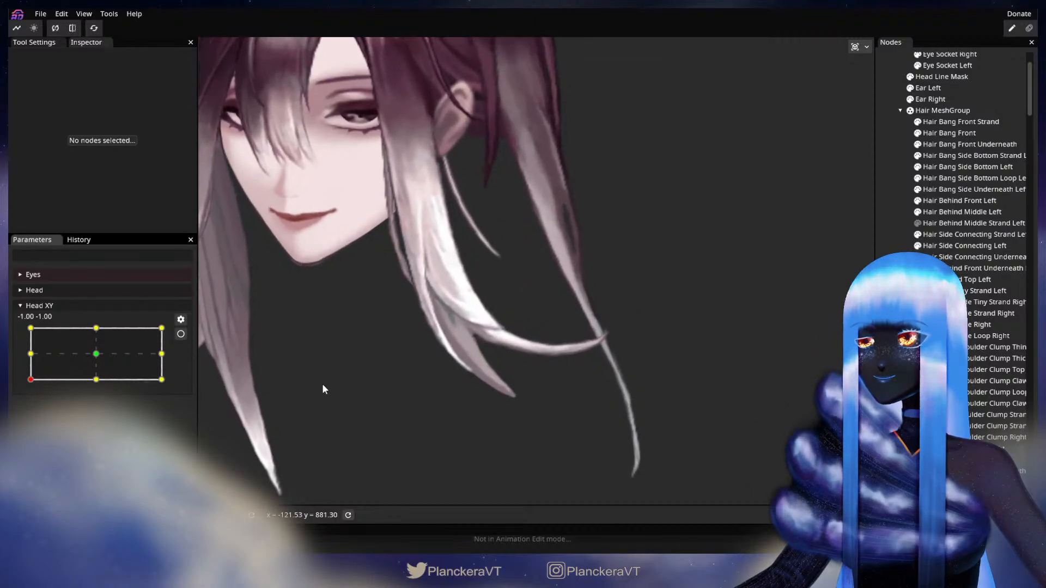
# - Rearm Head XY and fine-tune the vertices of Hair Bang Side Bottom Left right at the fork between its two tips
pyautogui.scroll(3, 322, 384)
pyautogui.click(181, 334)
pyautogui.scroll(3, 324, 382)
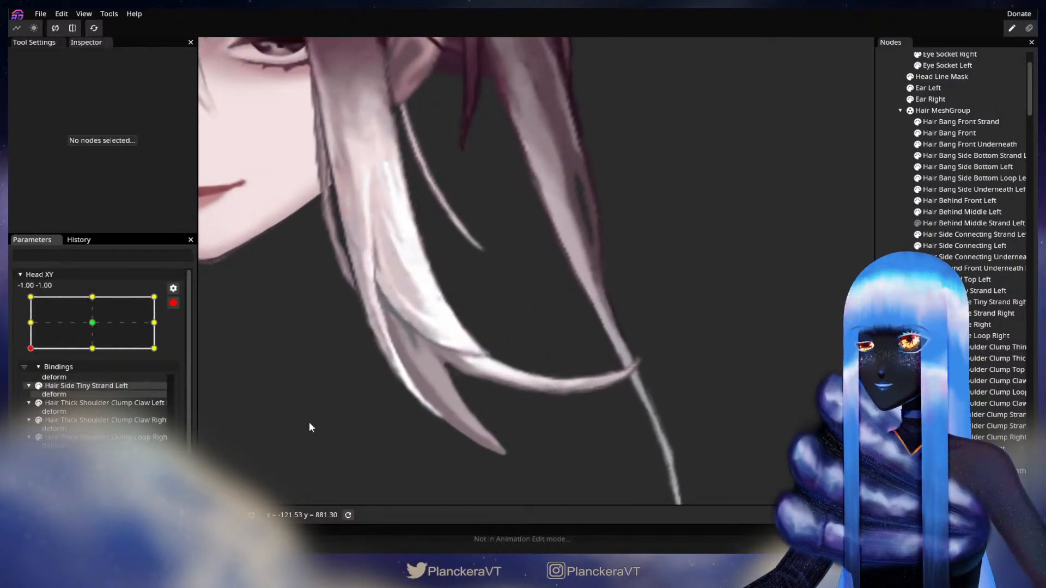
pyautogui.moveTo(310, 423); pyautogui.dragTo(369, 376)
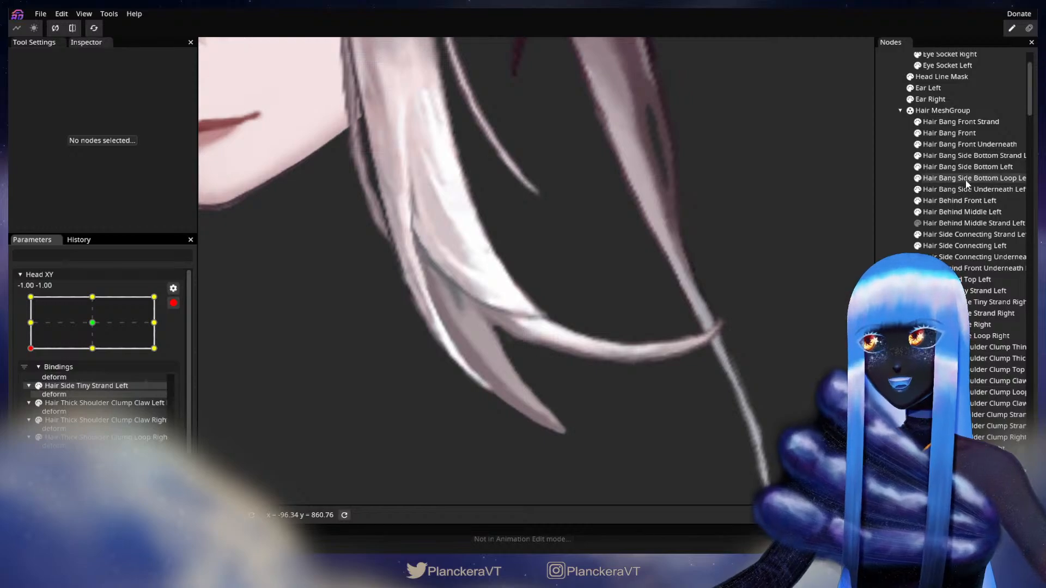
pyautogui.click(967, 167)
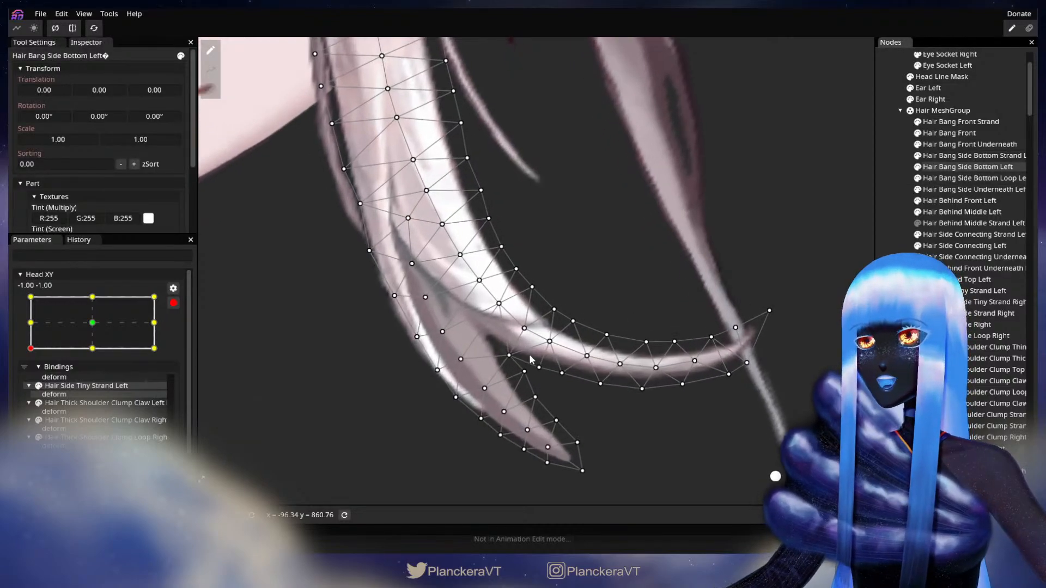
pyautogui.click(509, 355)
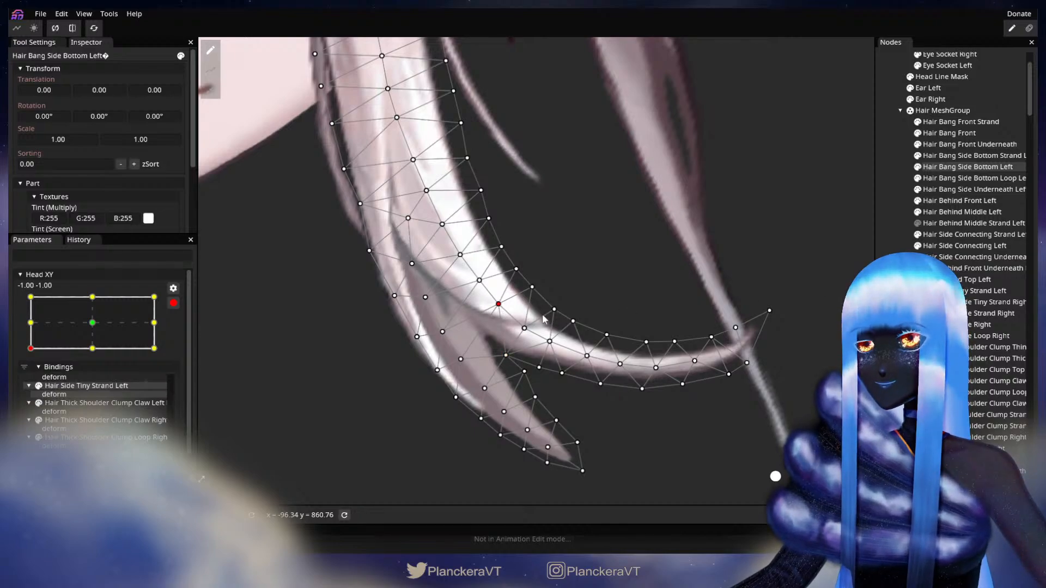
pyautogui.click(611, 373)
# - Disarm Head XY and preview the head's movement around -1.00, -1.00 to check the left bang's fork
pyautogui.scroll(-5, 610, 374)
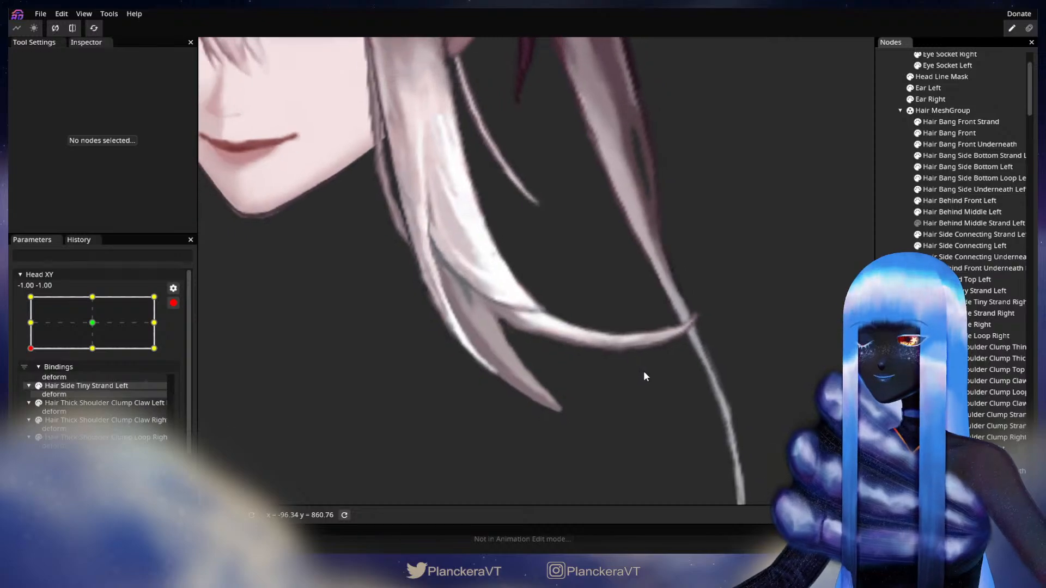
pyautogui.scroll(-1, 643, 373)
pyautogui.scroll(-2, 567, 343)
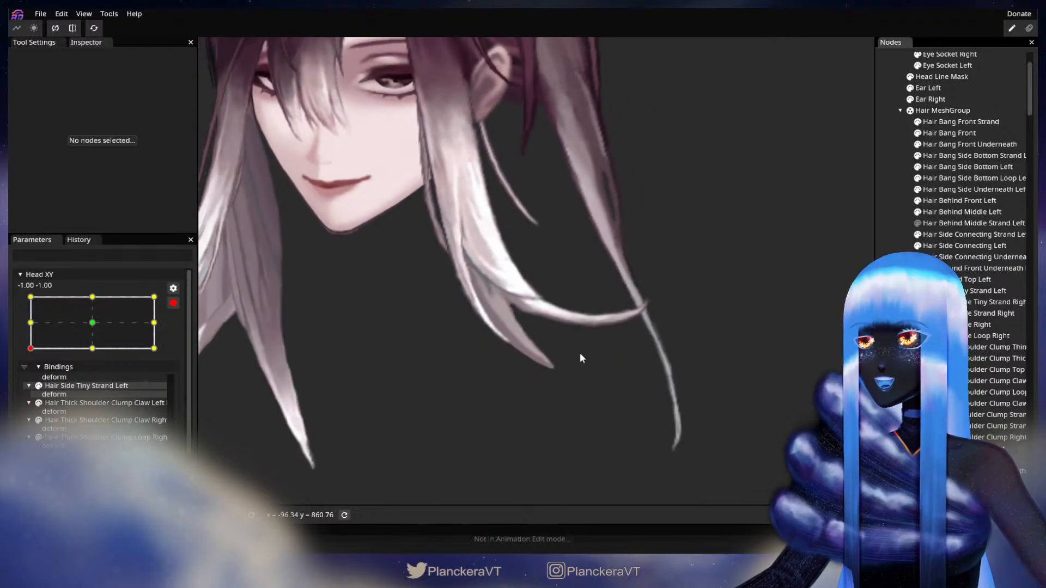
pyautogui.moveTo(593, 357); pyautogui.dragTo(554, 409)
pyautogui.click(174, 304)
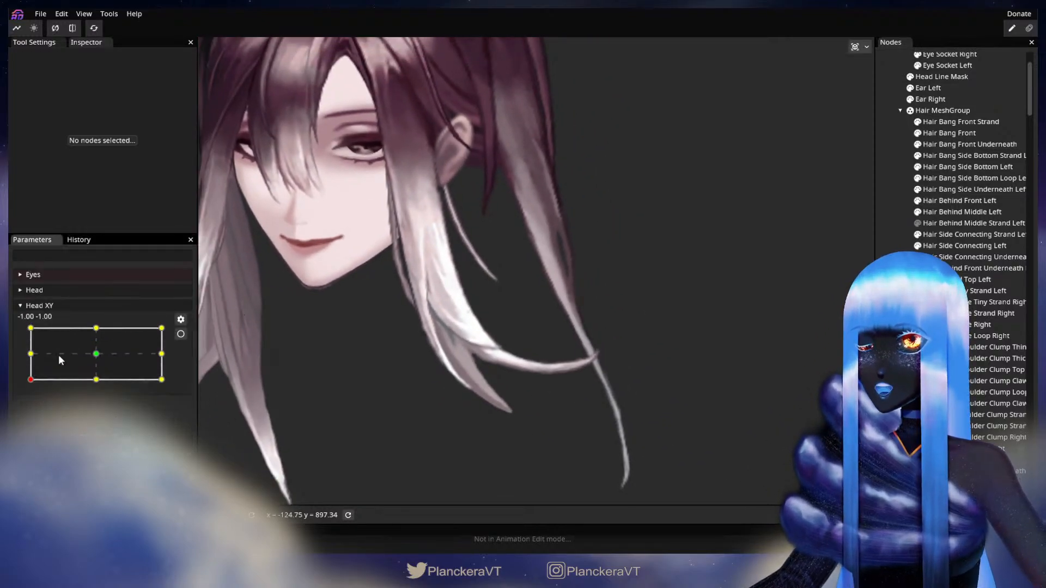
pyautogui.moveTo(28, 381)
pyautogui.mouseDown()
pyautogui.moveTo(104, 386)
pyautogui.moveTo(23, 381)
pyautogui.mouseUp()
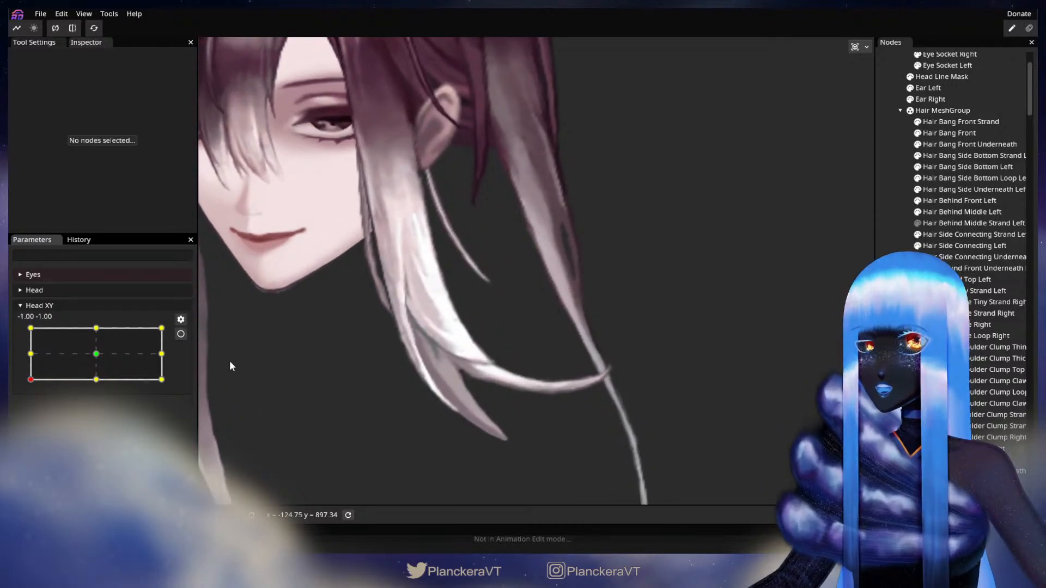
# - Rearm Head XY and nudge the centre-line vertex of Hair Bang Side Bottom Left at the base of its longer tip
pyautogui.click(180, 335)
pyautogui.scroll(3, 348, 430)
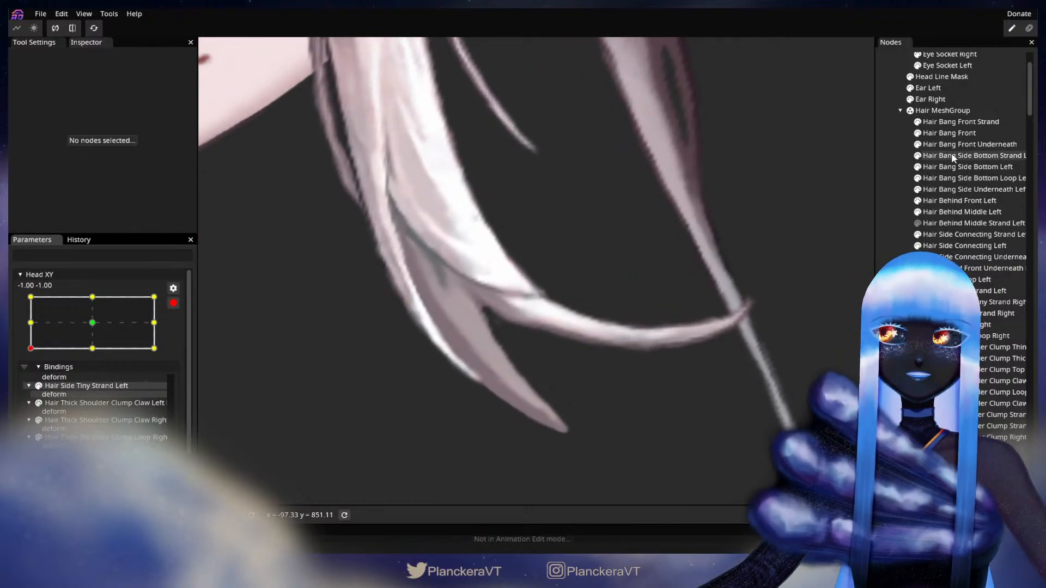
pyautogui.click(960, 165)
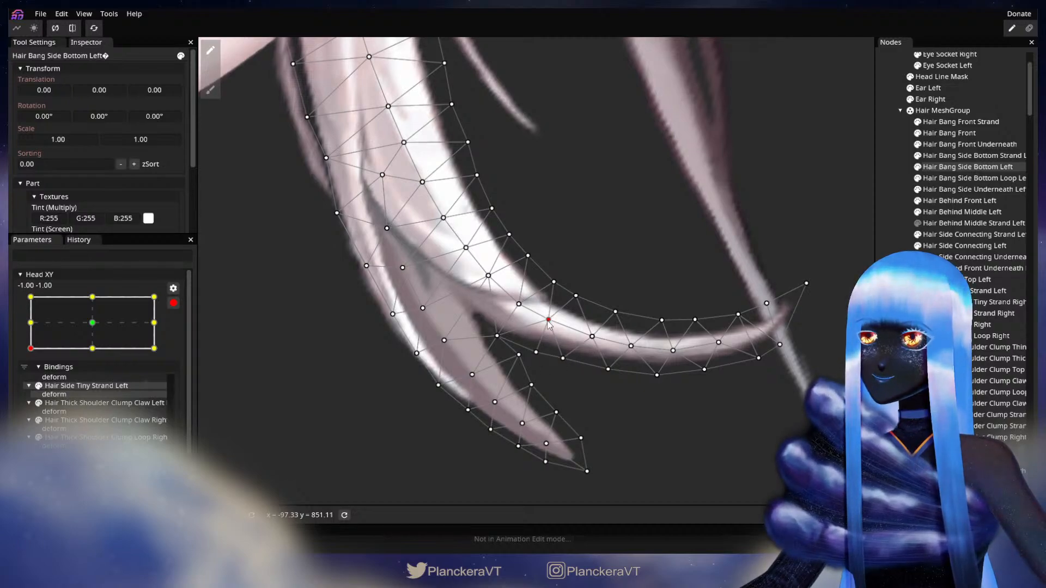
pyautogui.moveTo(548, 321); pyautogui.dragTo(547, 323)
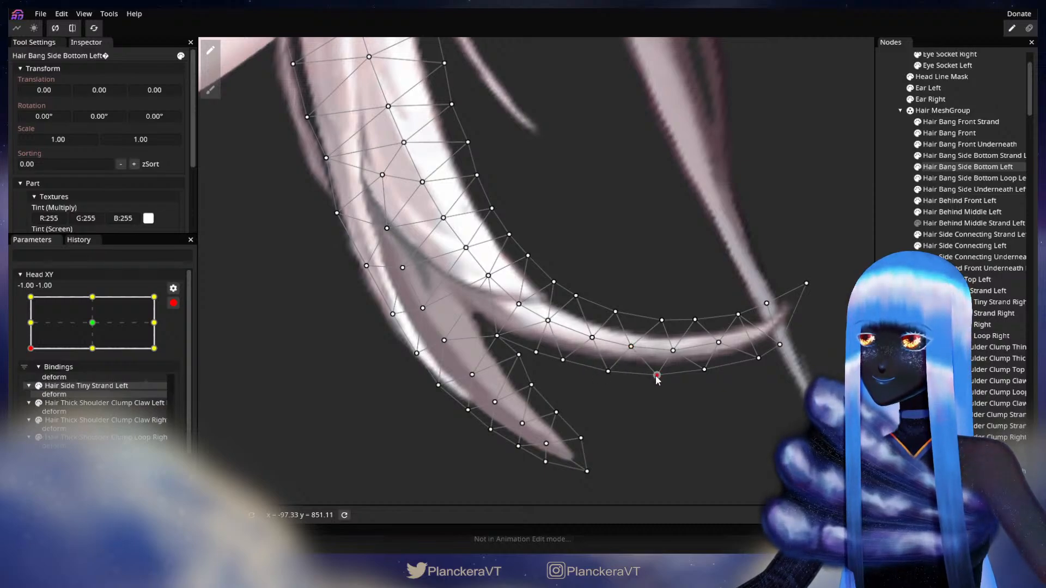
pyautogui.press('Escape')
pyautogui.scroll(-5, 690, 371)
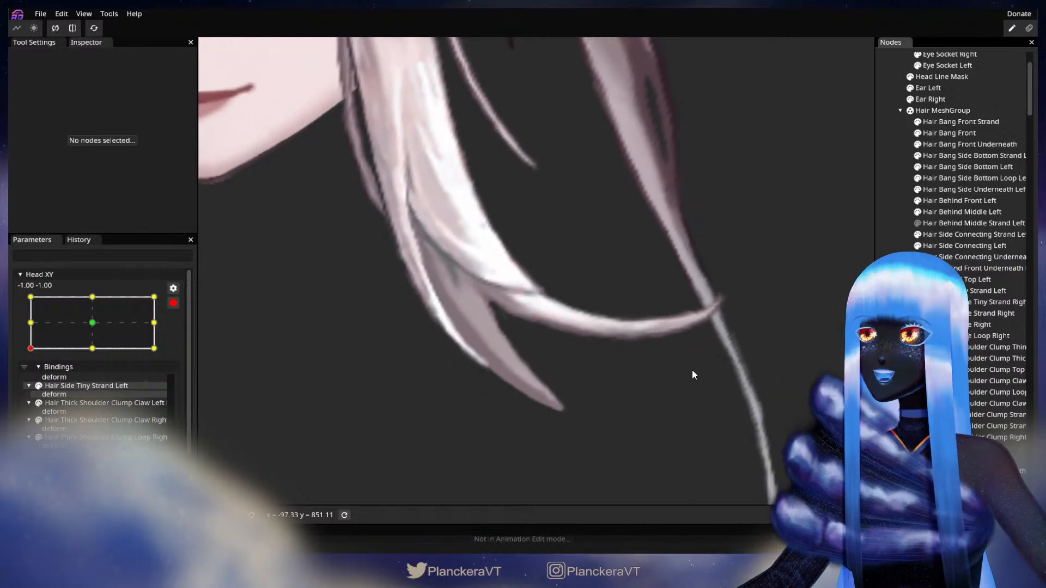
# - Reselect Hair Bang Side Bottom Left and nudge the vertex in the notch between its two tips
pyautogui.scroll(3, 609, 358)
pyautogui.click(967, 201)
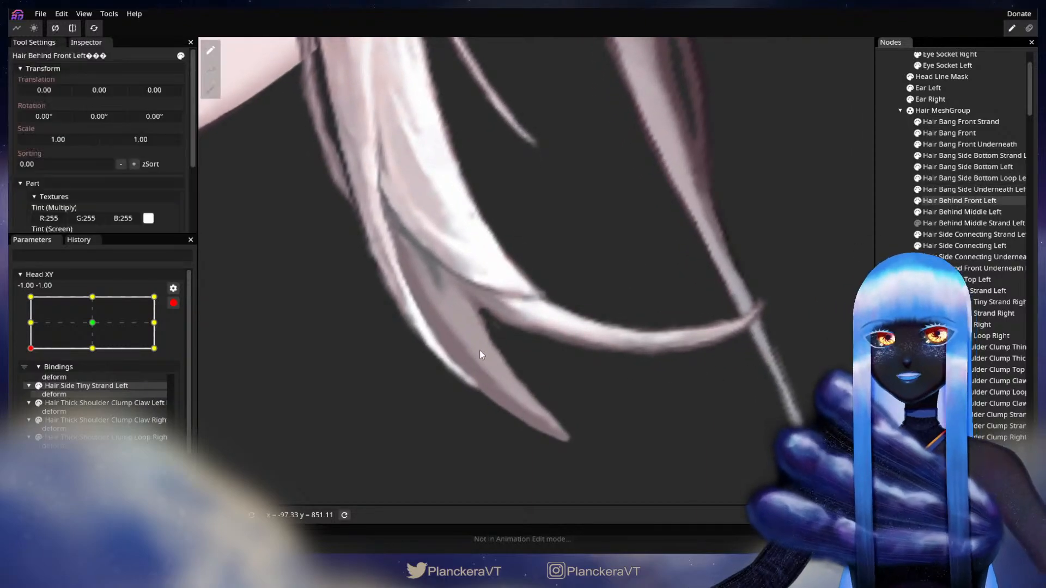
pyautogui.click(960, 166)
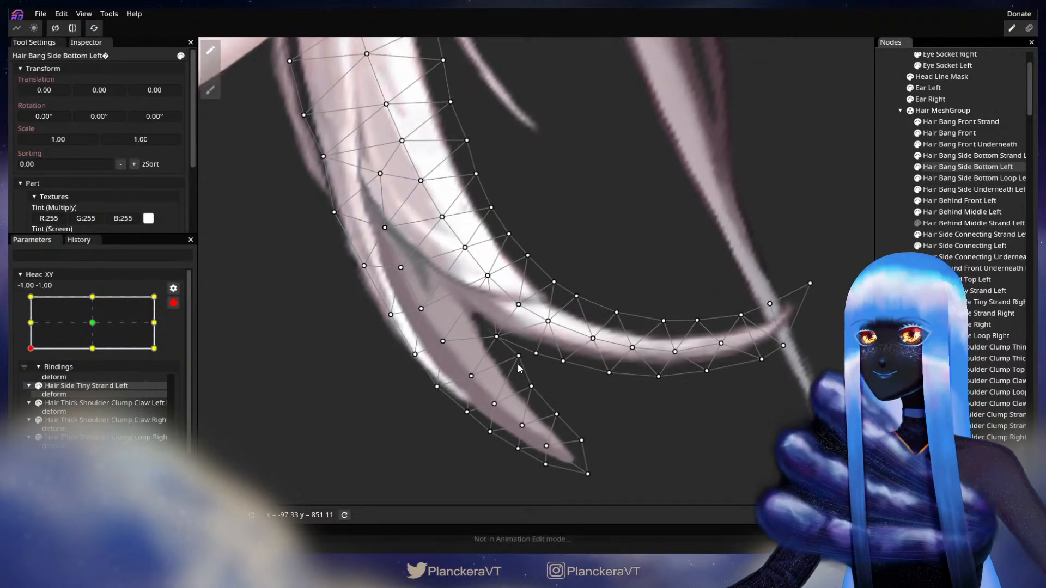
pyautogui.moveTo(494, 339); pyautogui.dragTo(497, 337)
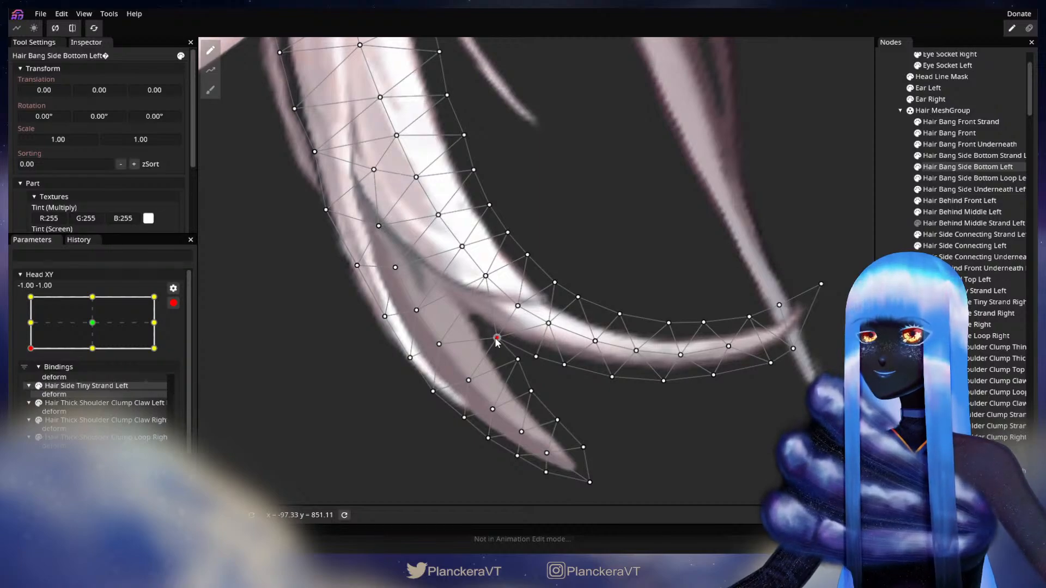
pyautogui.moveTo(495, 338); pyautogui.dragTo(497, 338)
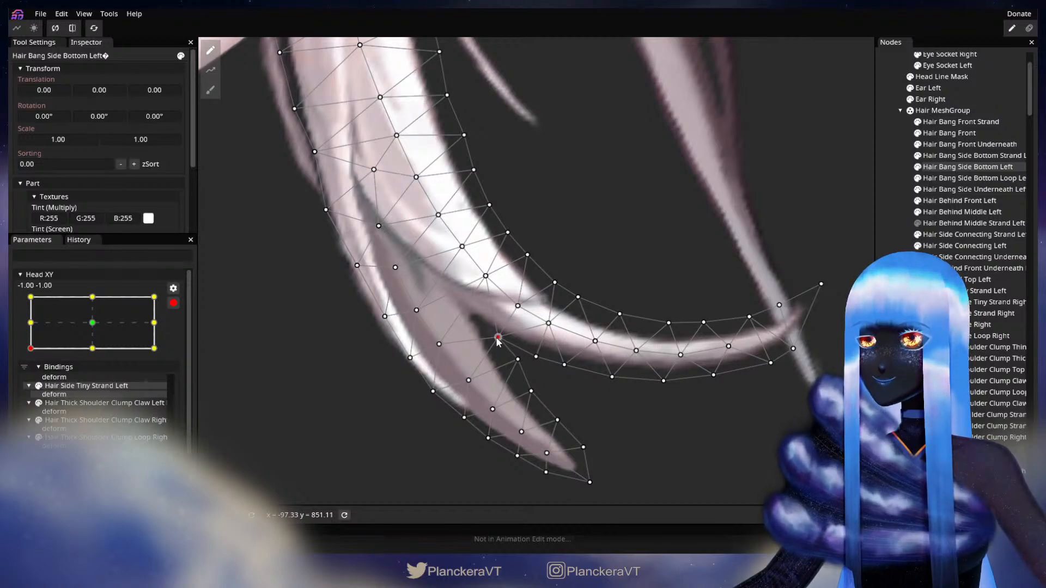
pyautogui.click(789, 335)
# - Disarm Head XY and preview the whole head moving around -1.00, -1.00 to check the reshaped notch
pyautogui.scroll(-4, 651, 376)
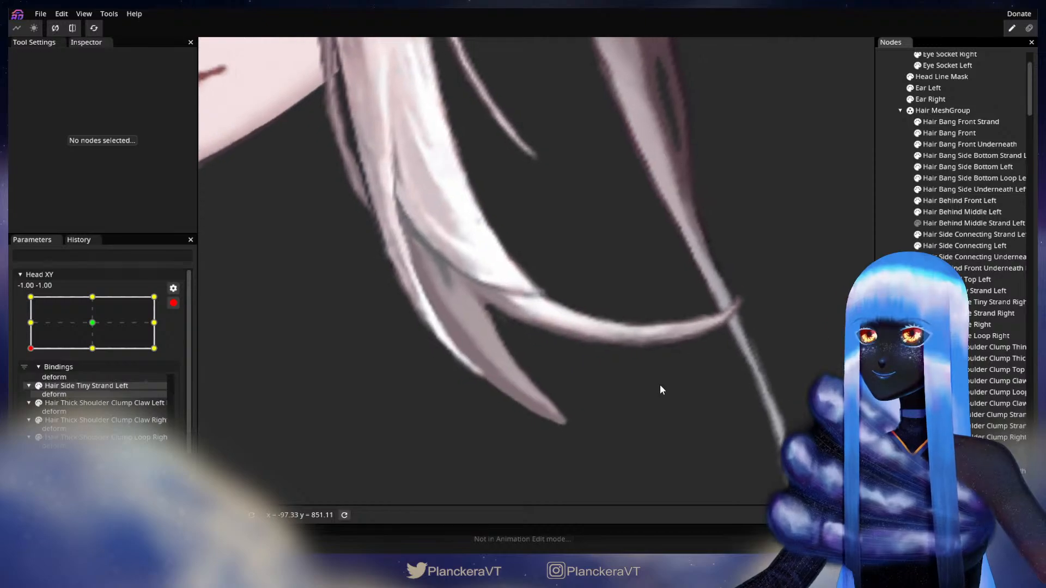
pyautogui.scroll(-5, 663, 385)
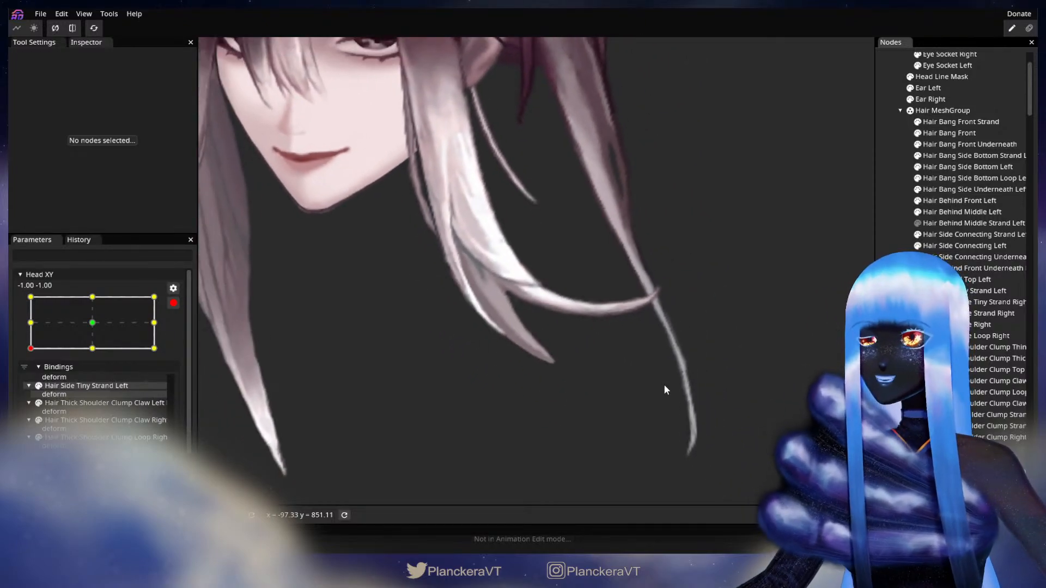
pyautogui.scroll(-6, 667, 386)
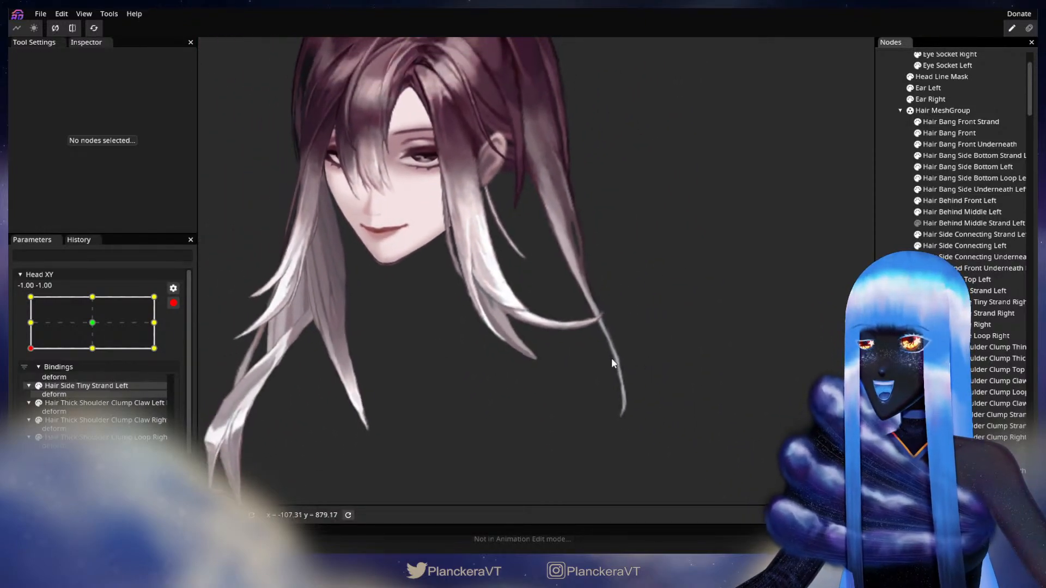
pyautogui.click(174, 304)
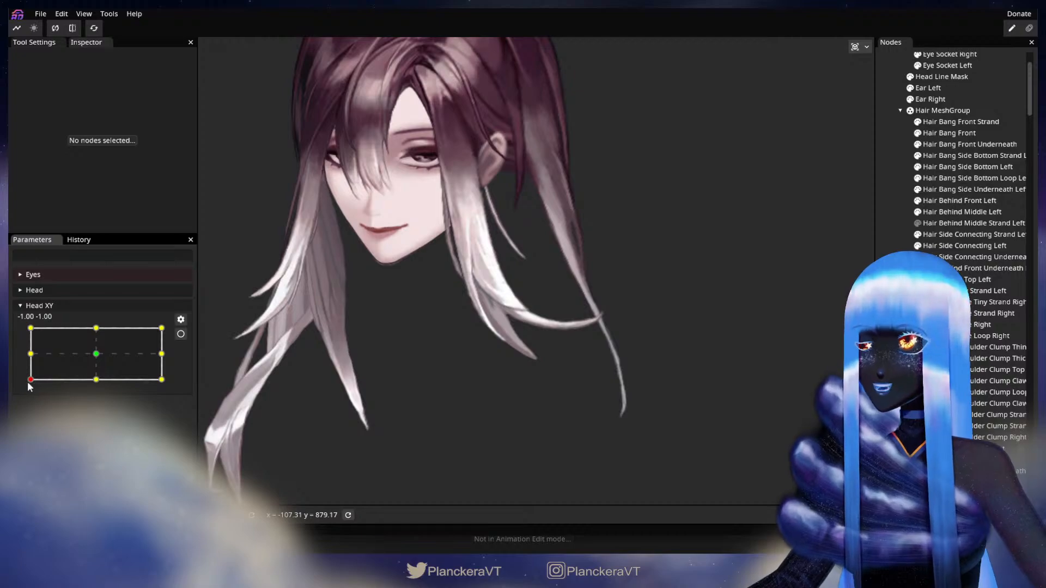
pyautogui.moveTo(29, 383)
pyautogui.mouseDown()
pyautogui.moveTo(96, 385)
pyautogui.moveTo(27, 393)
pyautogui.mouseUp()
# - Rearm Head XY and nudge the end of Hair Bang Side Bottom Left's longer tip with the 48.00 Circle Brush, undoing one stroke
pyautogui.click(180, 335)
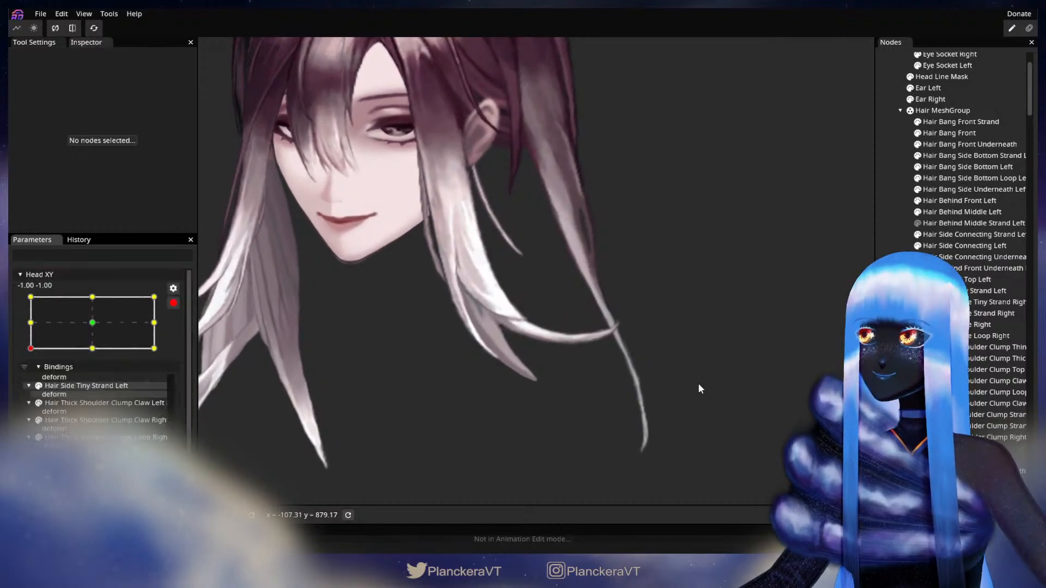
pyautogui.moveTo(700, 386); pyautogui.dragTo(564, 368)
pyautogui.scroll(3, 564, 368)
pyautogui.moveTo(502, 380); pyautogui.dragTo(544, 385)
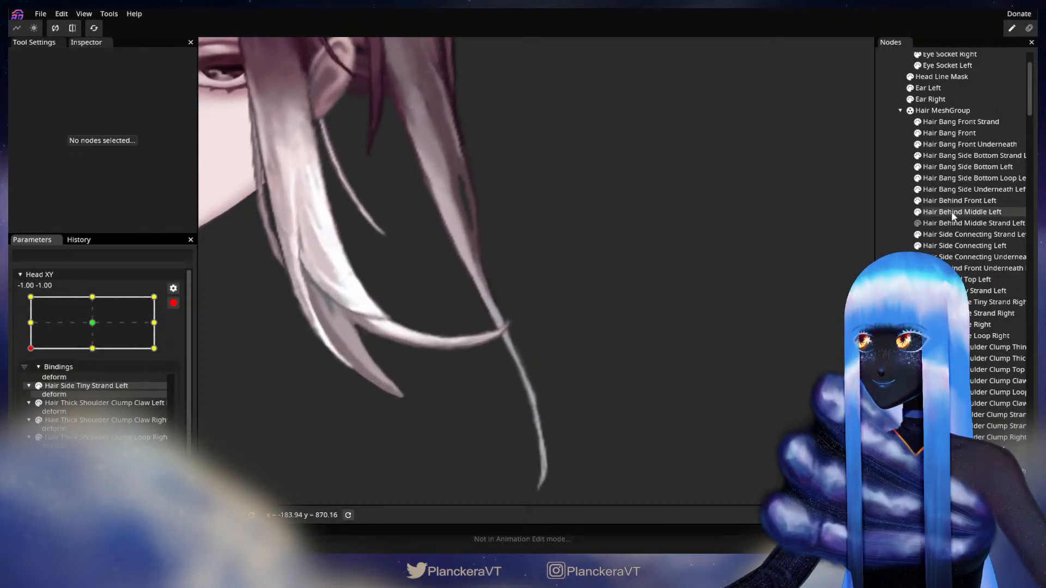
pyautogui.click(969, 167)
pyautogui.click(211, 89)
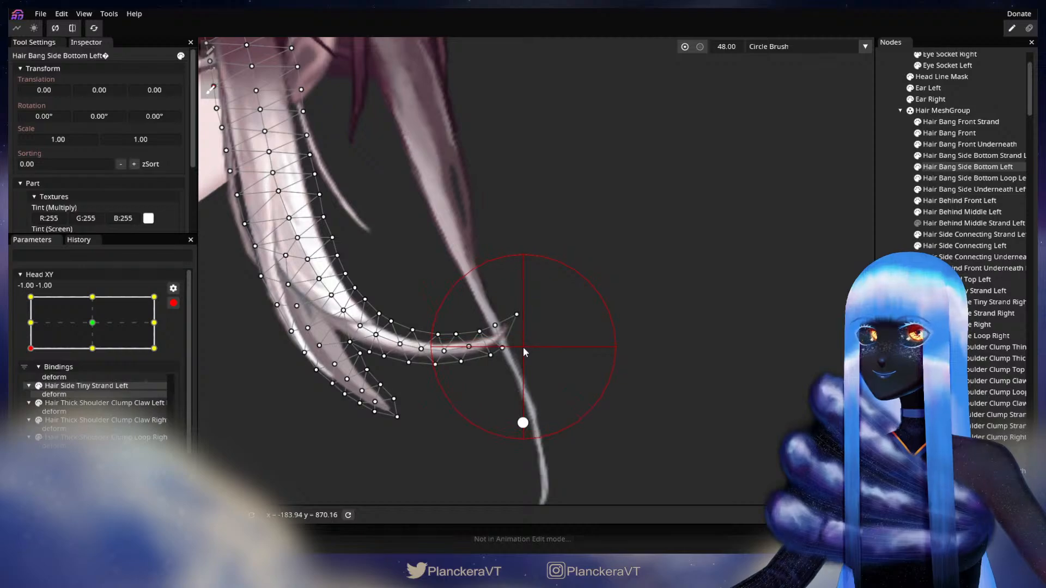
pyautogui.moveTo(427, 116); pyautogui.dragTo(452, 135)
pyautogui.click(211, 50)
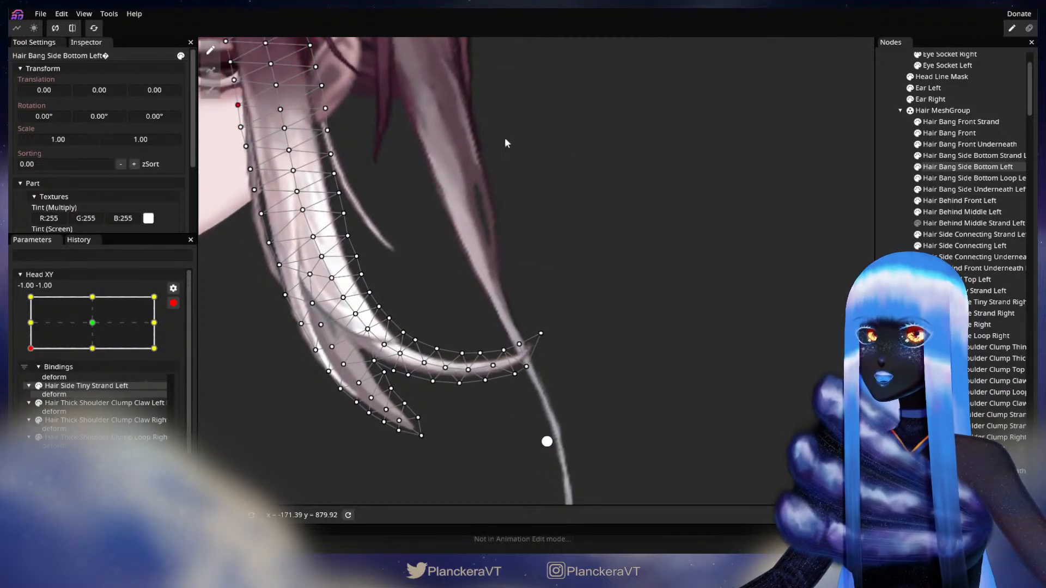
pyautogui.click(210, 88)
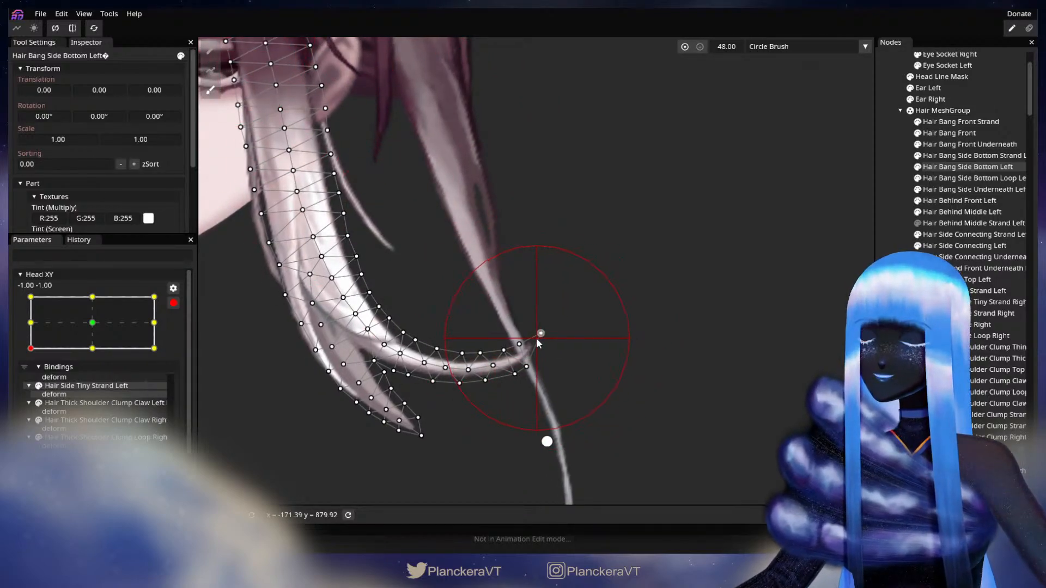
pyautogui.moveTo(536, 337)
pyautogui.mouseDown()
pyautogui.moveTo(588, 303)
pyautogui.moveTo(564, 333)
pyautogui.mouseUp()
pyautogui.hotkey('ctrl', 'z')
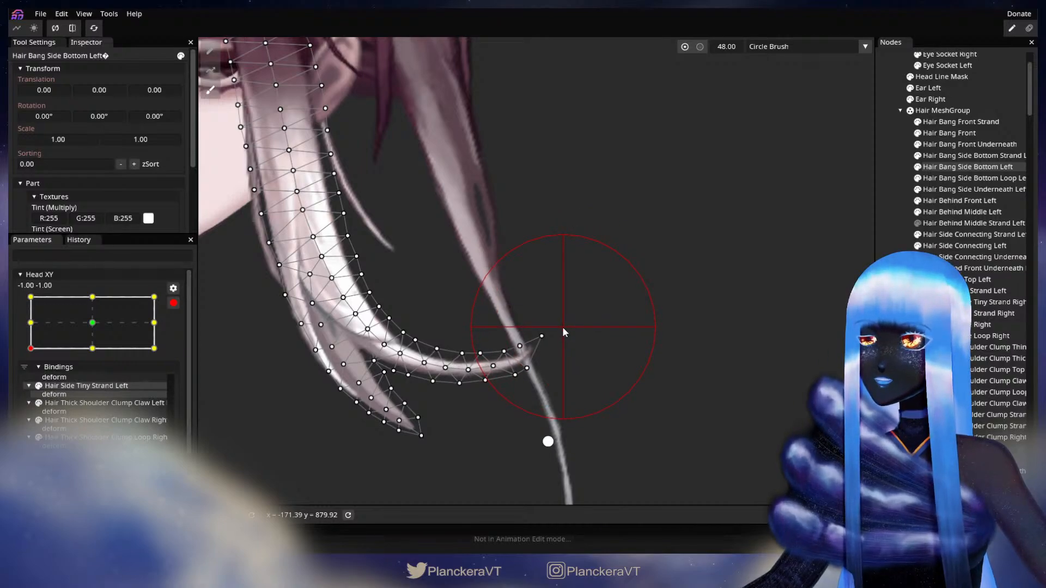
pyautogui.click(564, 414)
# - Disarm Head XY and preview how the end of the longer tip moves near -1.00, -1.00
pyautogui.scroll(-5, 564, 414)
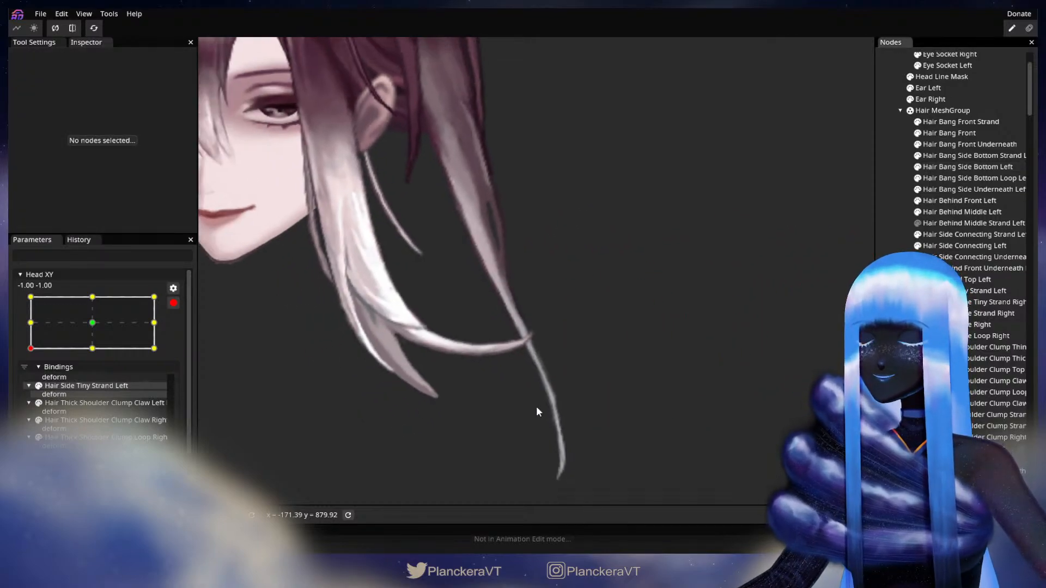
pyautogui.click(174, 303)
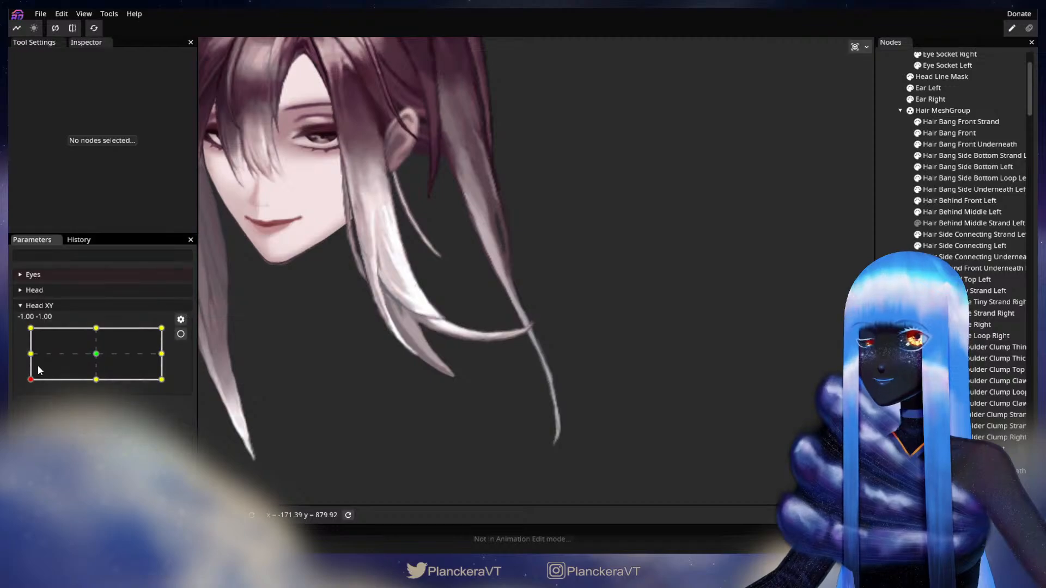
pyautogui.moveTo(29, 379); pyautogui.dragTo(28, 402)
pyautogui.scroll(3, 435, 391)
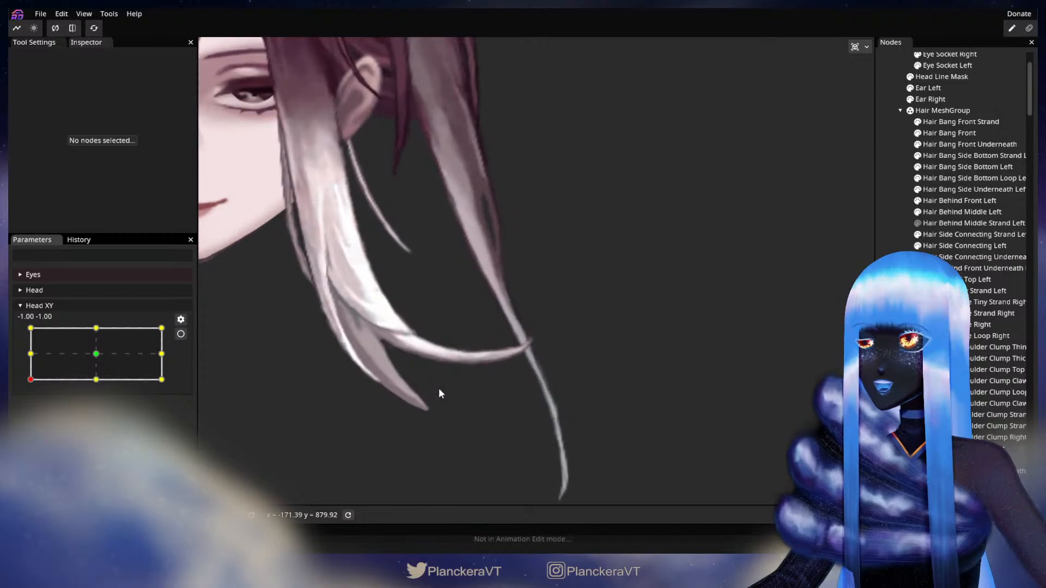
# - Rearm Head XY and adjust a lower-edge vertex near the end of Hair Bang Side Bottom Left's longer tip
pyautogui.click(181, 334)
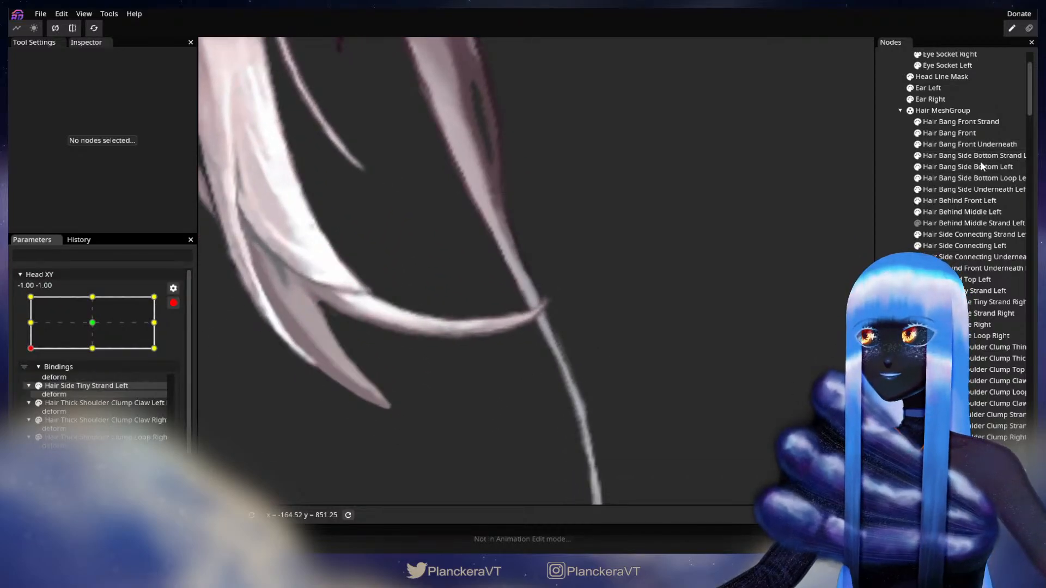
pyautogui.click(968, 167)
pyautogui.click(485, 348)
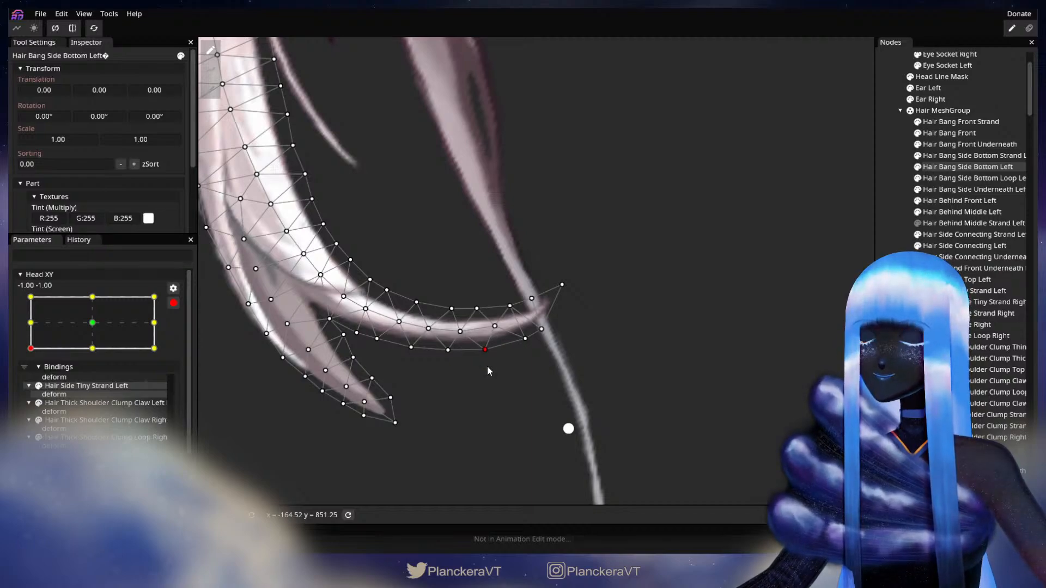
pyautogui.click(893, 277)
# - Disarm Head XY and preview the head around -1.00, -1.00 to check the longer tip's lower edge
pyautogui.scroll(-2, 621, 392)
pyautogui.scroll(-4, 634, 398)
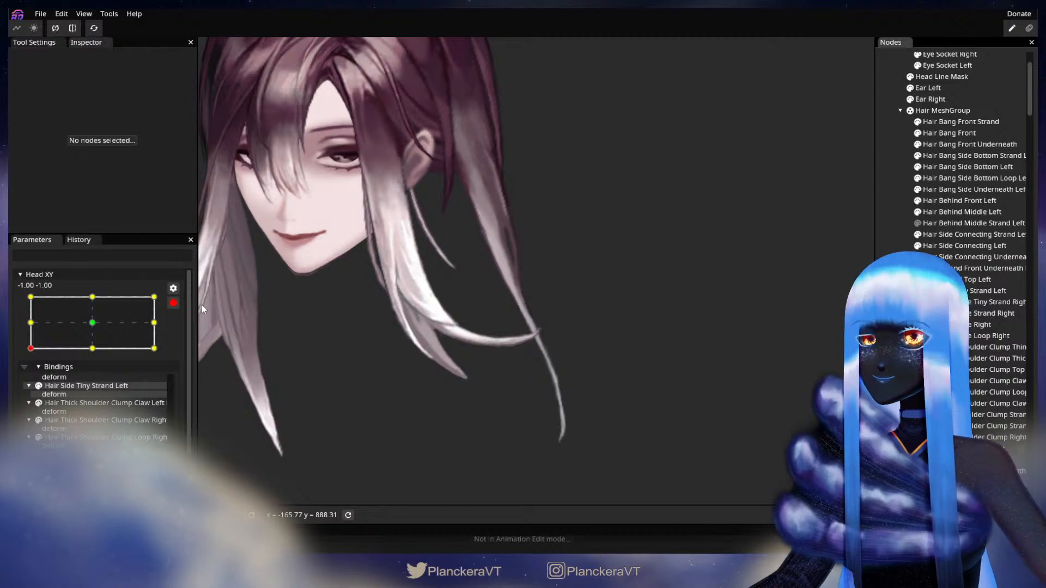
pyautogui.click(171, 306)
pyautogui.moveTo(30, 383)
pyautogui.mouseDown()
pyautogui.moveTo(93, 386)
pyautogui.moveTo(21, 391)
pyautogui.moveTo(102, 392)
pyautogui.moveTo(24, 395)
pyautogui.mouseUp()
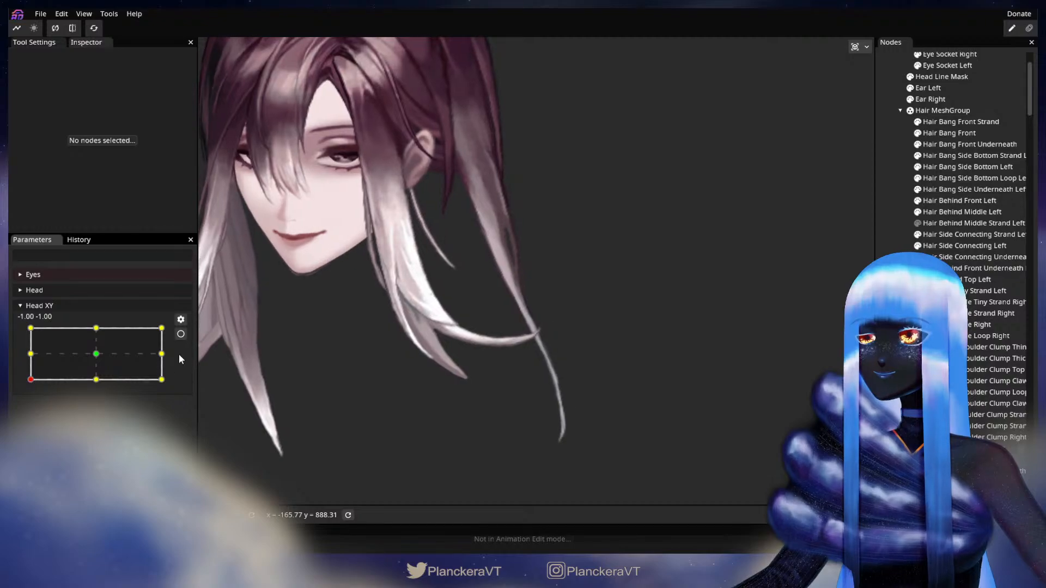
# - Rearm Head XY and nudge the upper-edge vertices near the end of Hair Bang Side Bottom Left's longer tip
pyautogui.click(181, 334)
pyautogui.scroll(5, 543, 353)
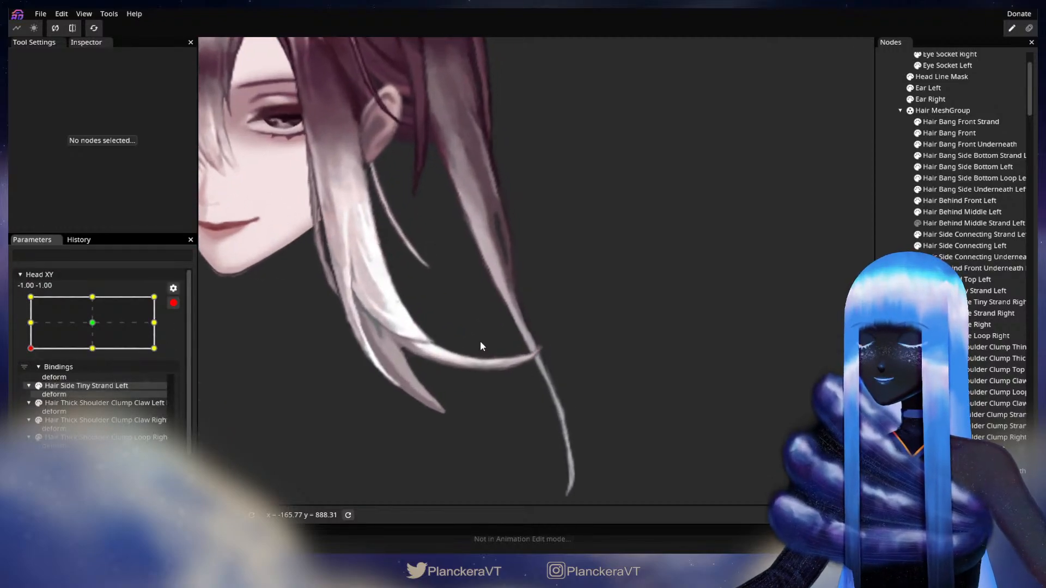
pyautogui.scroll(2, 492, 359)
pyautogui.moveTo(476, 398); pyautogui.dragTo(507, 333)
pyautogui.scroll(2, 564, 319)
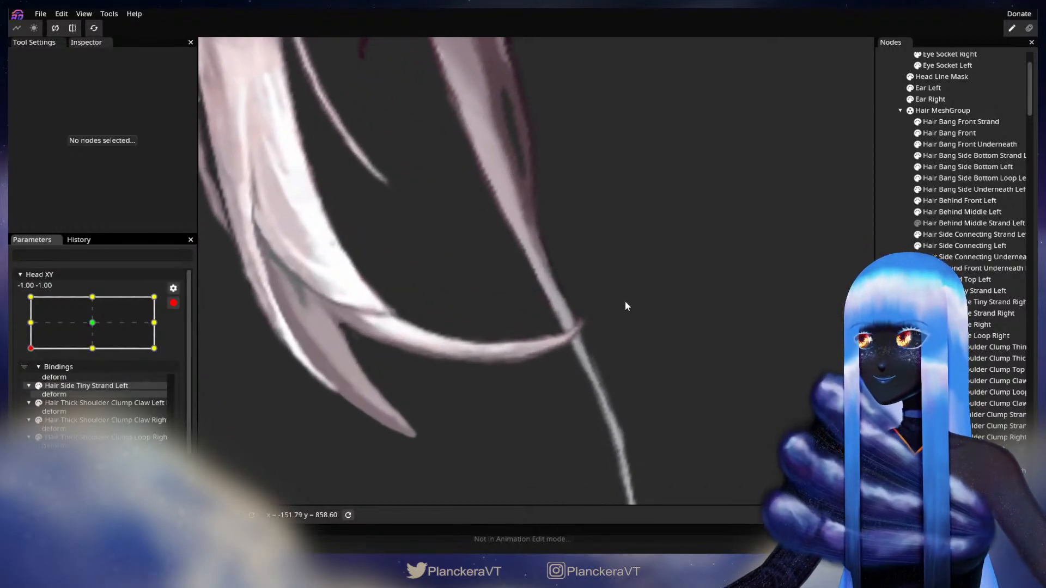
pyautogui.click(988, 166)
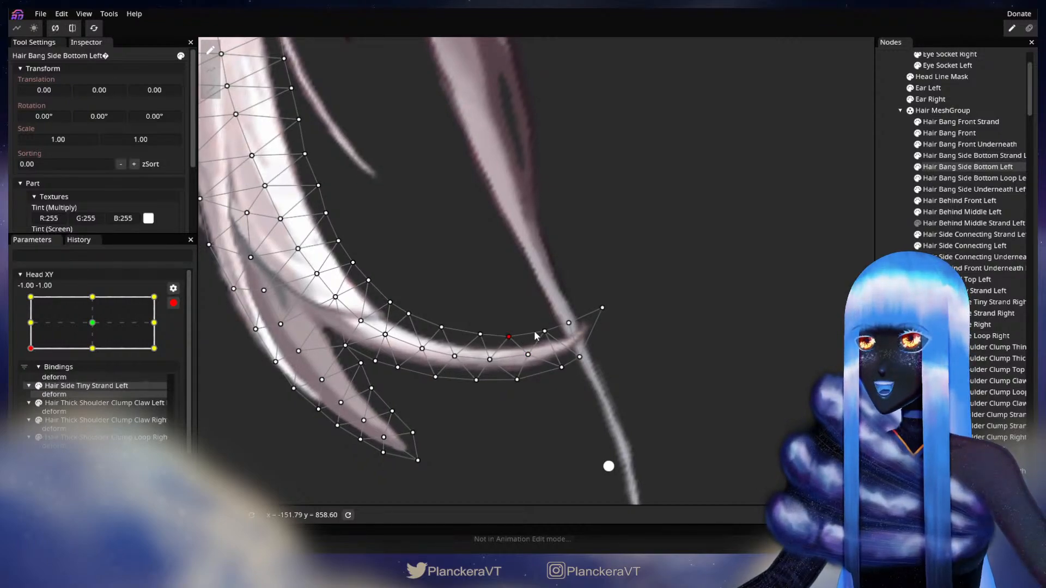
pyautogui.moveTo(544, 332); pyautogui.dragTo(543, 334)
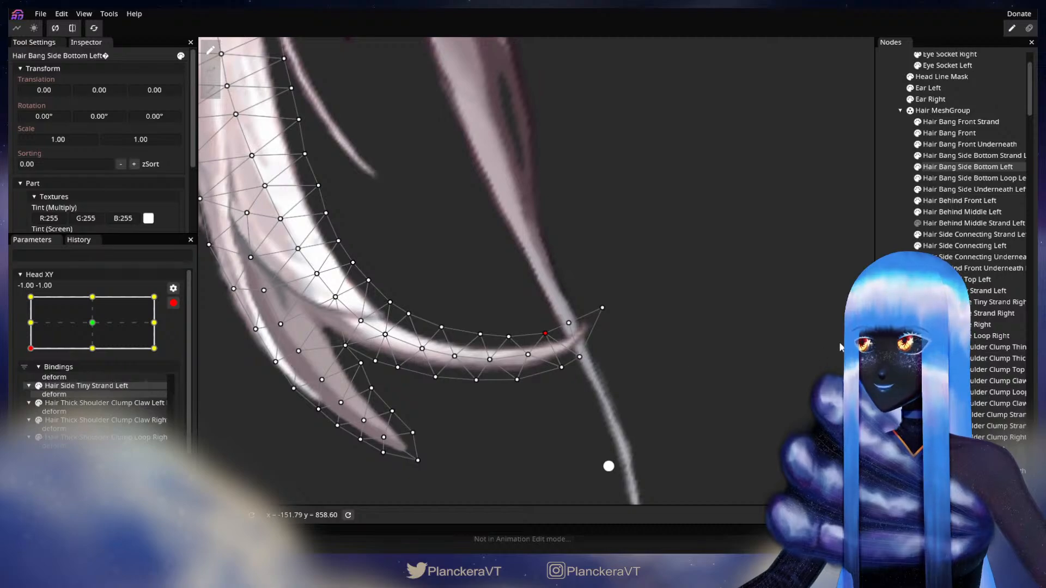
pyautogui.click(886, 349)
# - Disarm Head XY and preview the head around -1.00, -1.00 to check the longer tip's upper edge
pyautogui.scroll(-3, 566, 376)
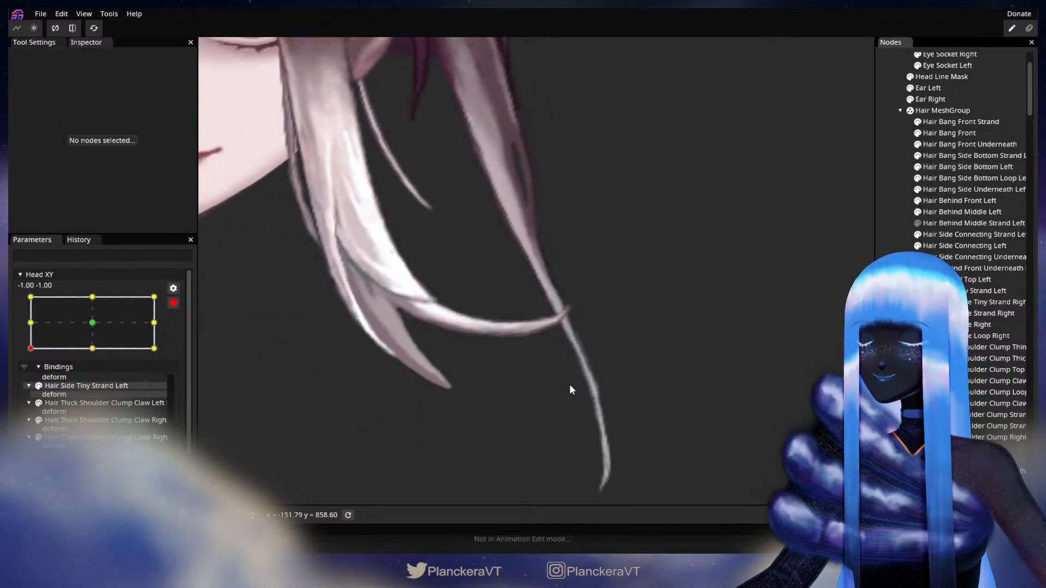
pyautogui.scroll(-6, 570, 386)
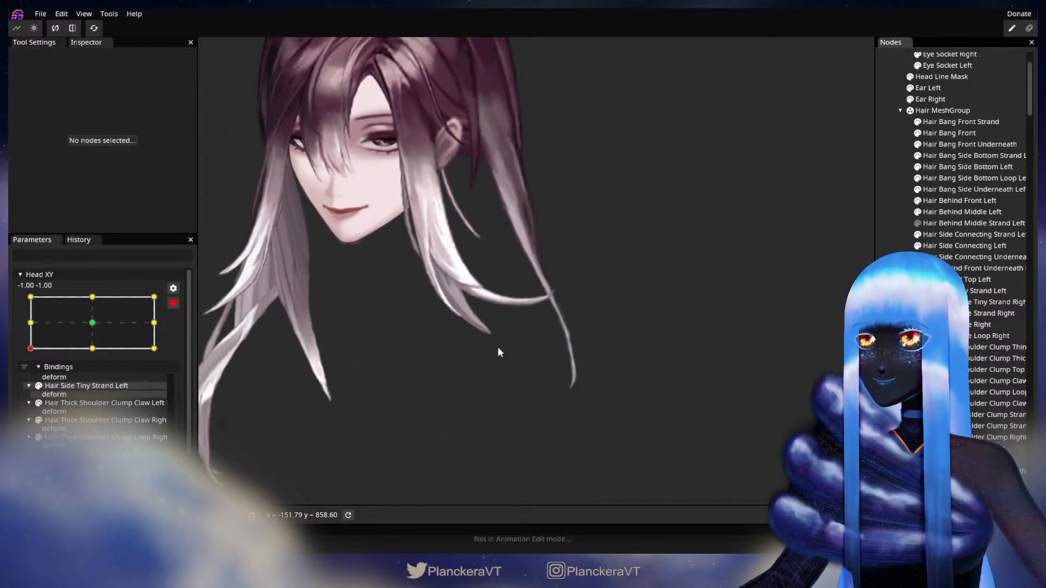
pyautogui.scroll(-3, 490, 382)
pyautogui.click(173, 303)
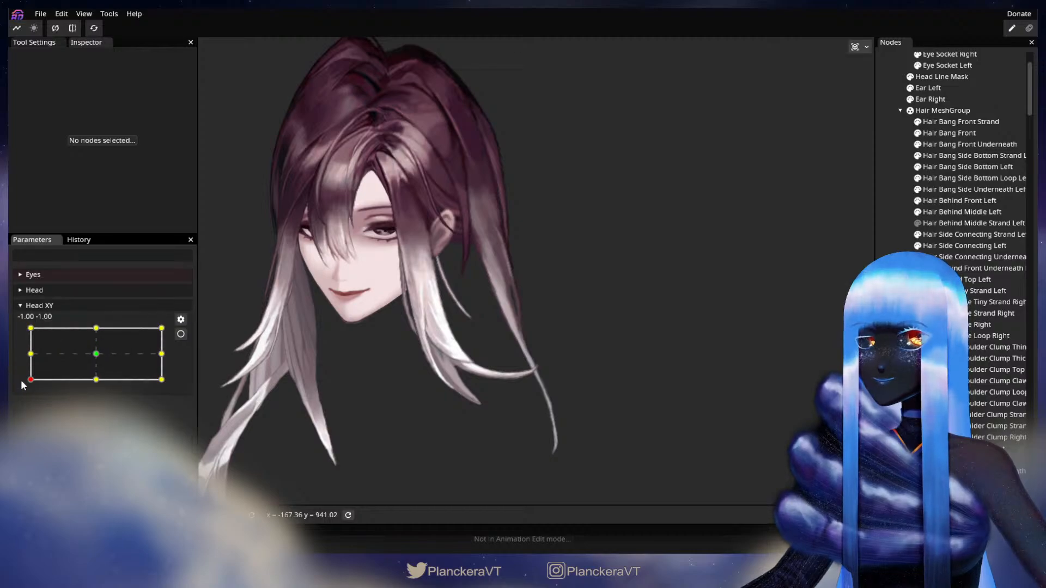
pyautogui.moveTo(31, 380)
pyautogui.mouseDown()
pyautogui.moveTo(103, 380)
pyautogui.moveTo(24, 387)
pyautogui.moveTo(25, 349)
pyautogui.moveTo(14, 390)
pyautogui.moveTo(14, 360)
pyautogui.moveTo(21, 394)
pyautogui.mouseUp()
pyautogui.moveTo(501, 402); pyautogui.dragTo(467, 359)
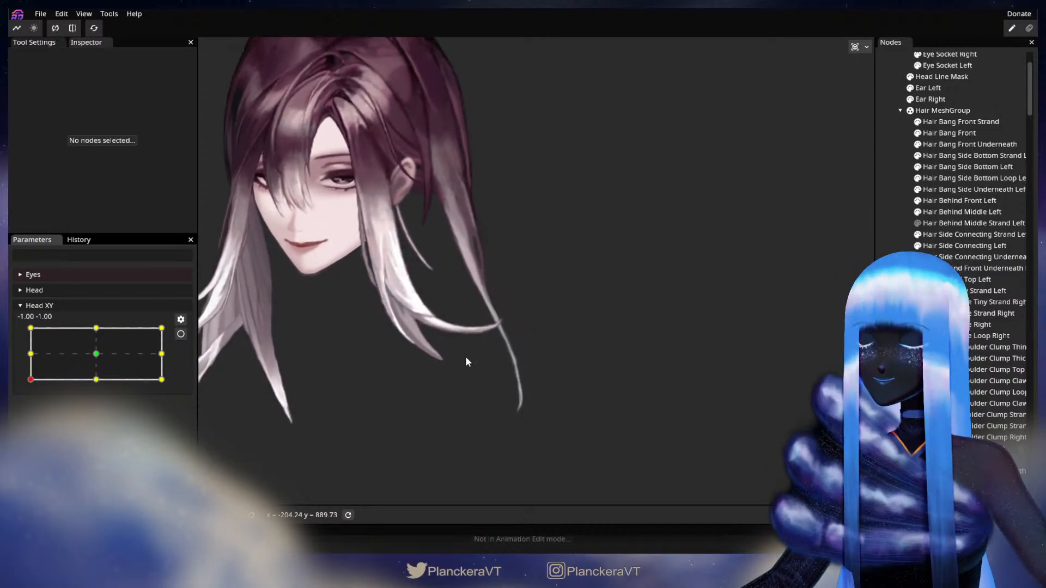
# - Rearm Head XY and adjust the vertex at the very end of Hair Bang Side Bottom Left's longer tip
pyautogui.scroll(1, 463, 360)
pyautogui.click(181, 335)
pyautogui.scroll(4, 477, 374)
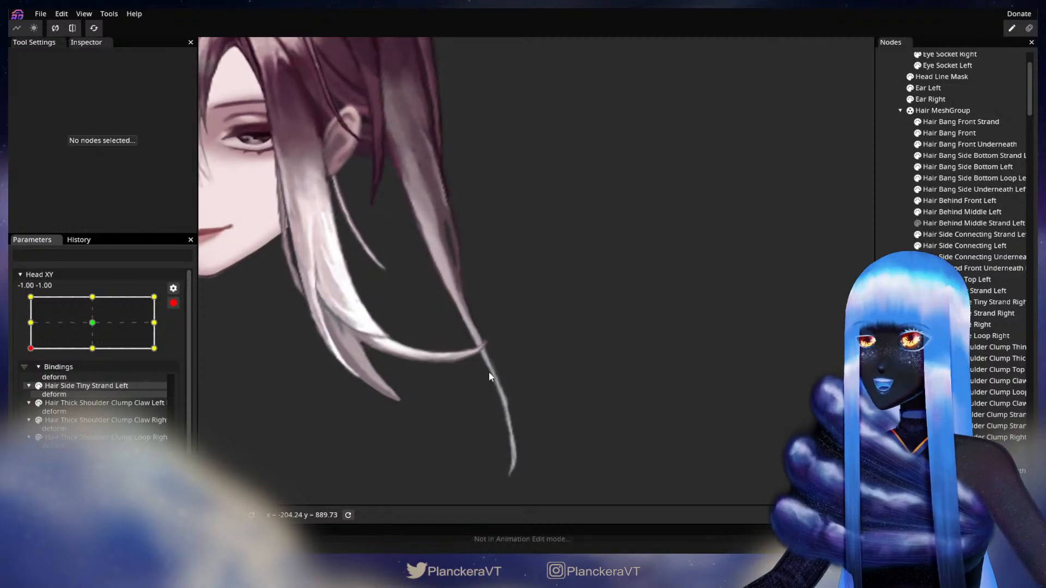
pyautogui.click(948, 144)
pyautogui.click(948, 156)
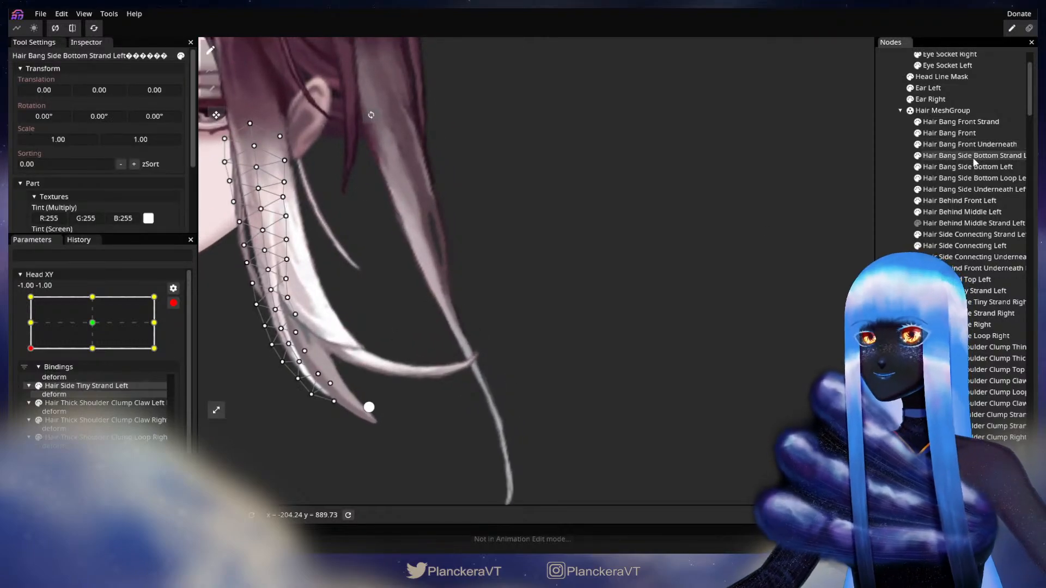
pyautogui.click(946, 167)
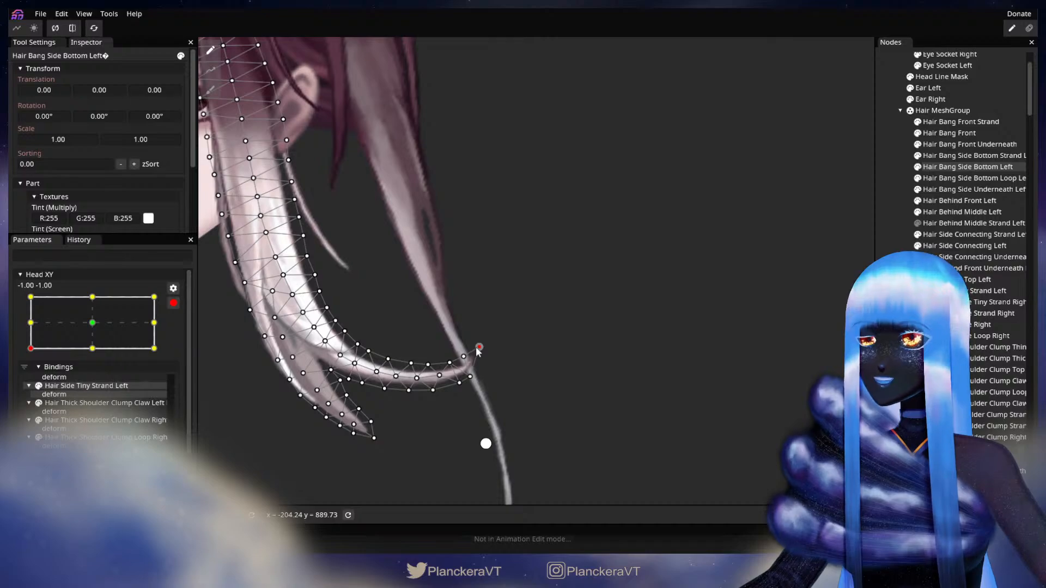
pyautogui.click(831, 282)
pyautogui.scroll(-5, 446, 387)
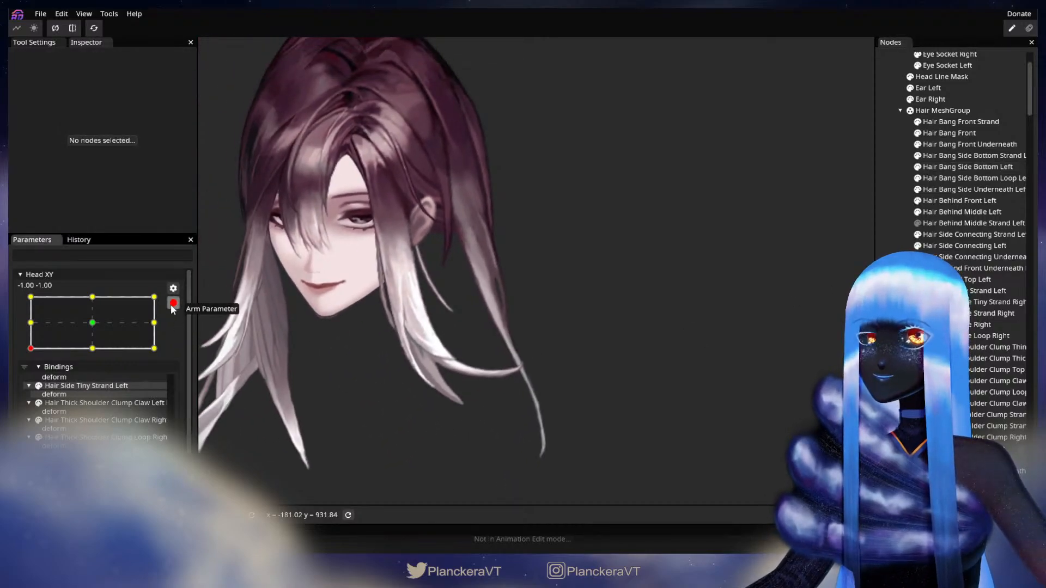
# - Disarm Head XY and sweep it across its range to examine how the face and whole hair move together
pyautogui.click(174, 303)
pyautogui.moveTo(24, 381); pyautogui.dragTo(72, 365)
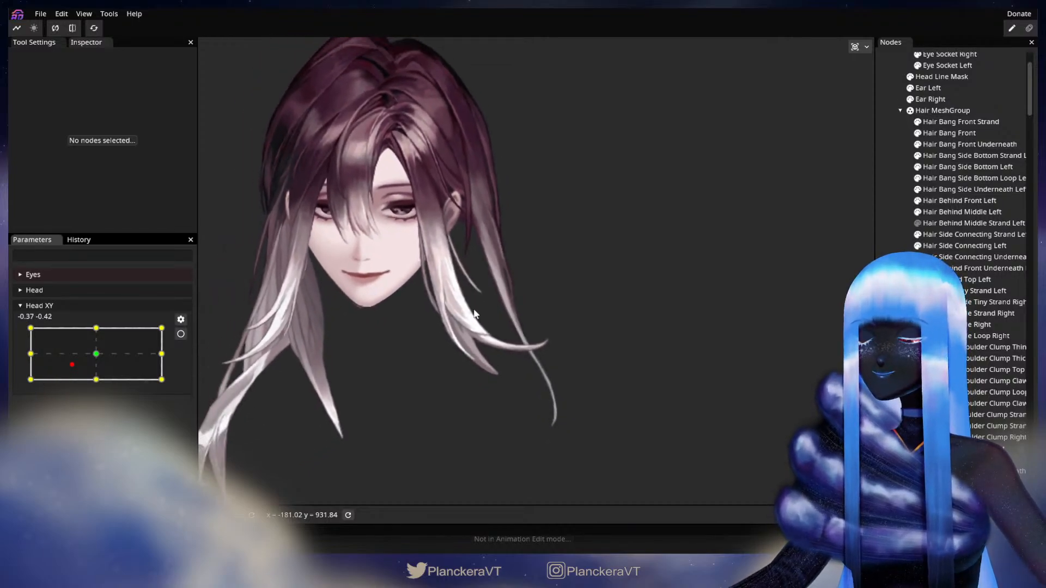
pyautogui.moveTo(487, 264); pyautogui.dragTo(655, 336)
pyautogui.scroll(-2, 655, 335)
pyautogui.moveTo(83, 378); pyautogui.dragTo(68, 354)
pyautogui.moveTo(172, 345); pyautogui.dragTo(82, 358)
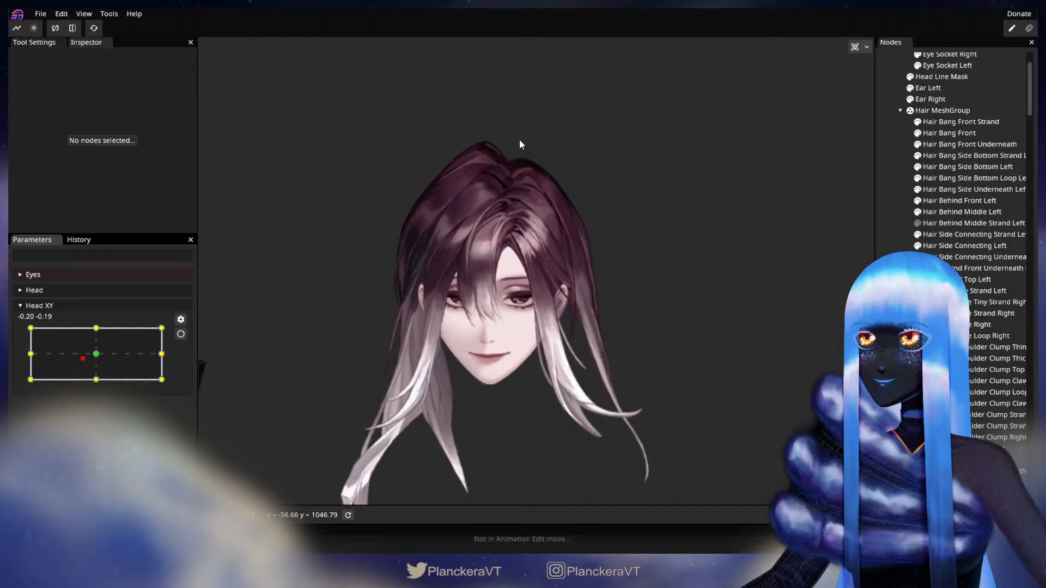
pyautogui.moveTo(505, 238); pyautogui.dragTo(480, 221)
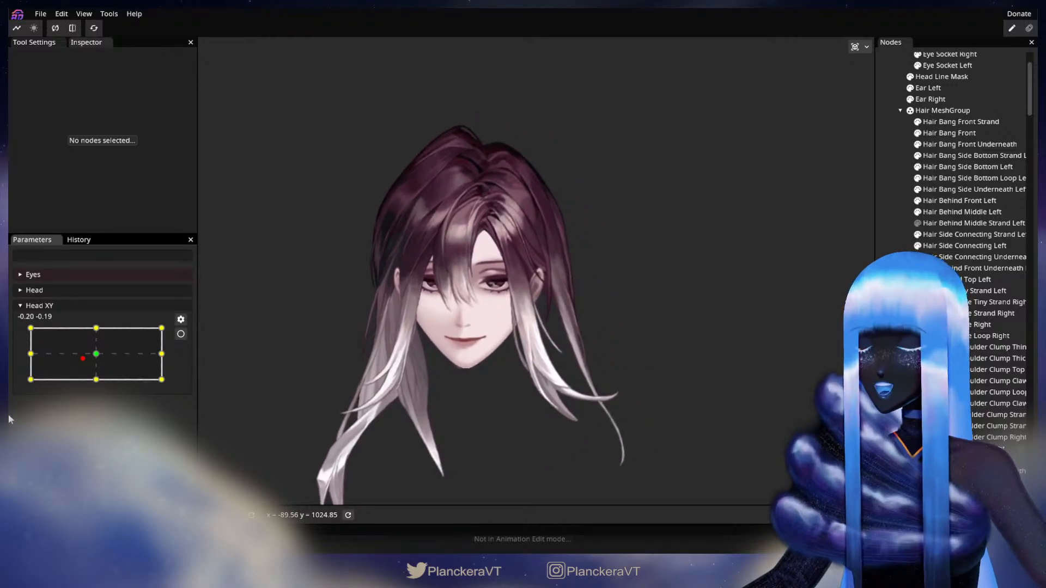
pyautogui.moveTo(96, 363); pyautogui.dragTo(101, 335)
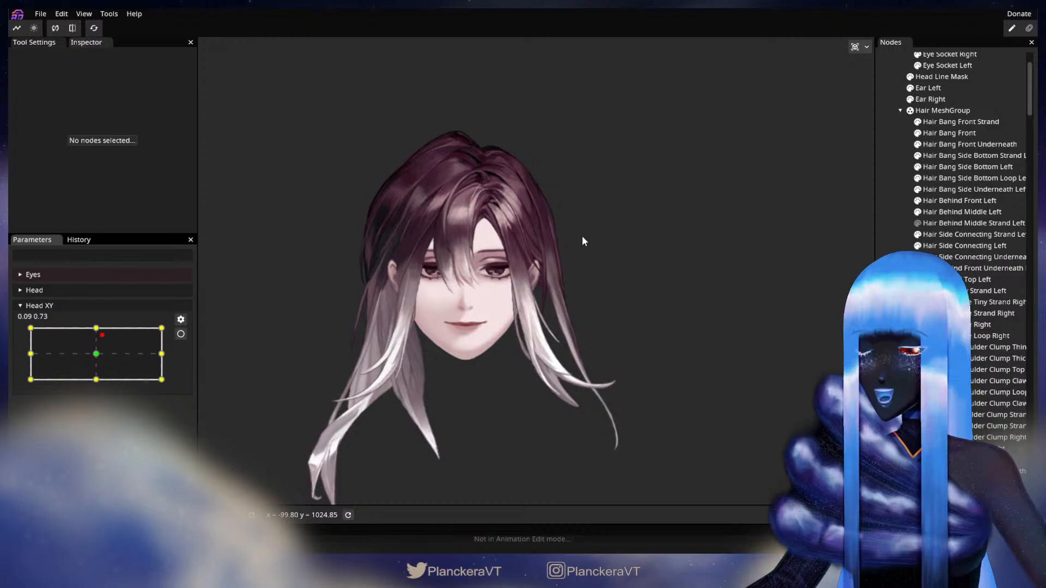
pyautogui.moveTo(100, 343); pyautogui.dragTo(106, 364)
# - Save the model project to its existing file
pyautogui.click(39, 15)
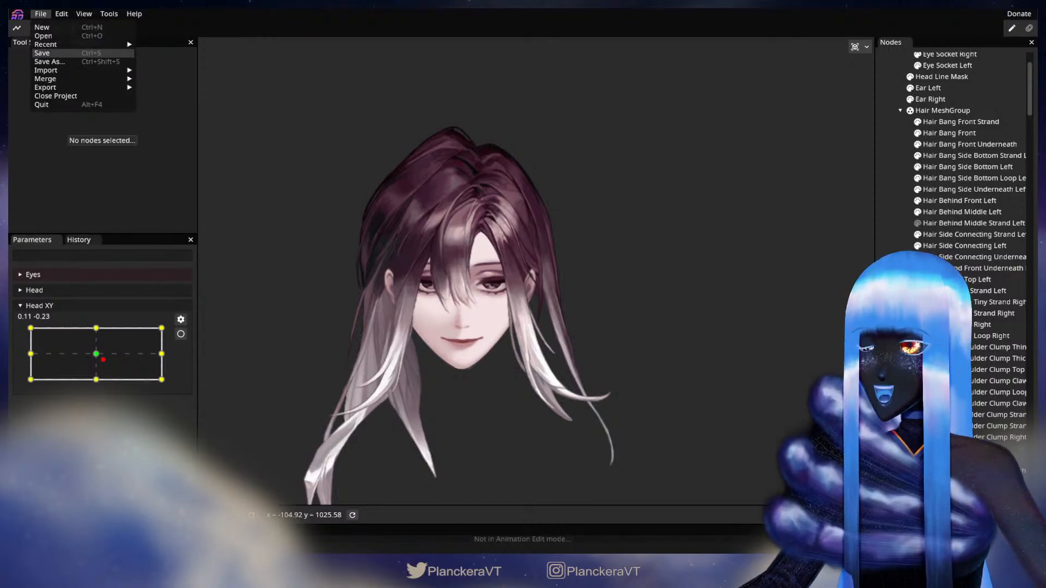
pyautogui.click(42, 53)
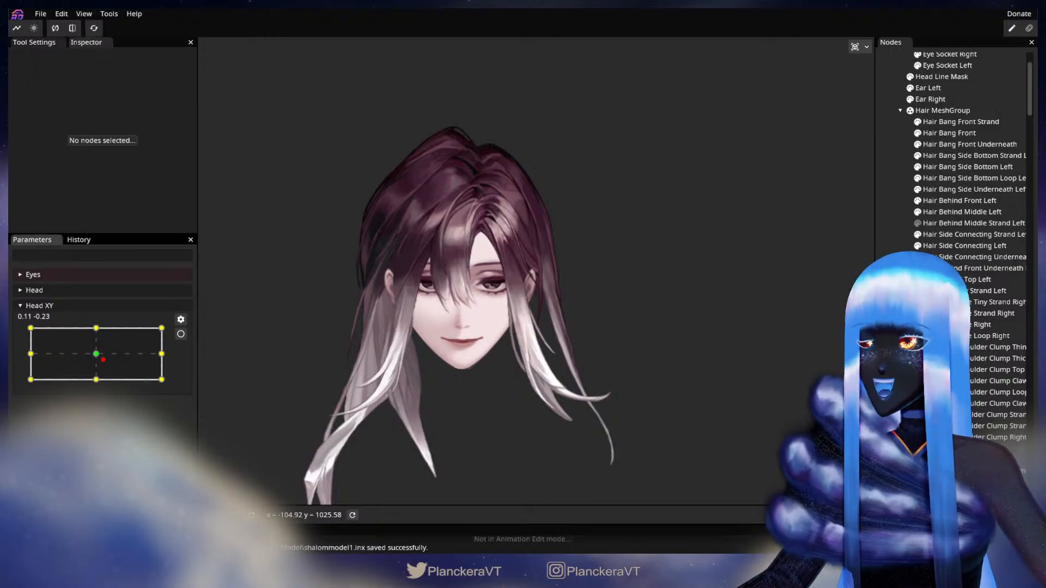